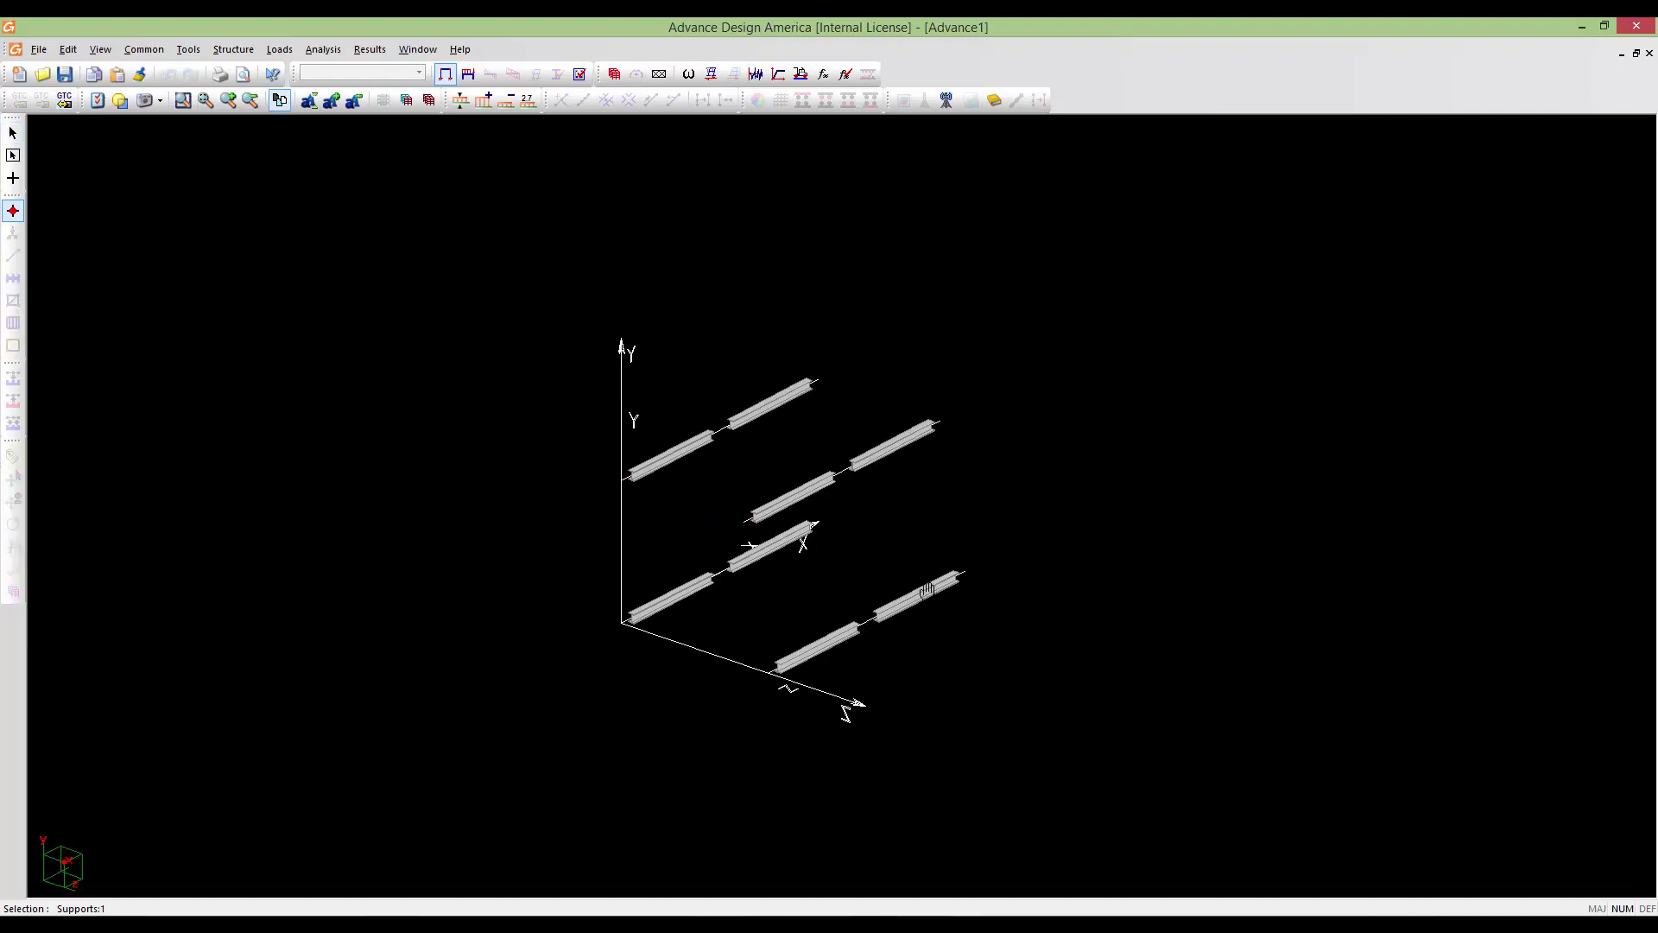
Examine the beam members and their end supports at several zoom levels and view positions
scroll(932, 579, down, 2)
middle_drag(916, 651, 899, 645)
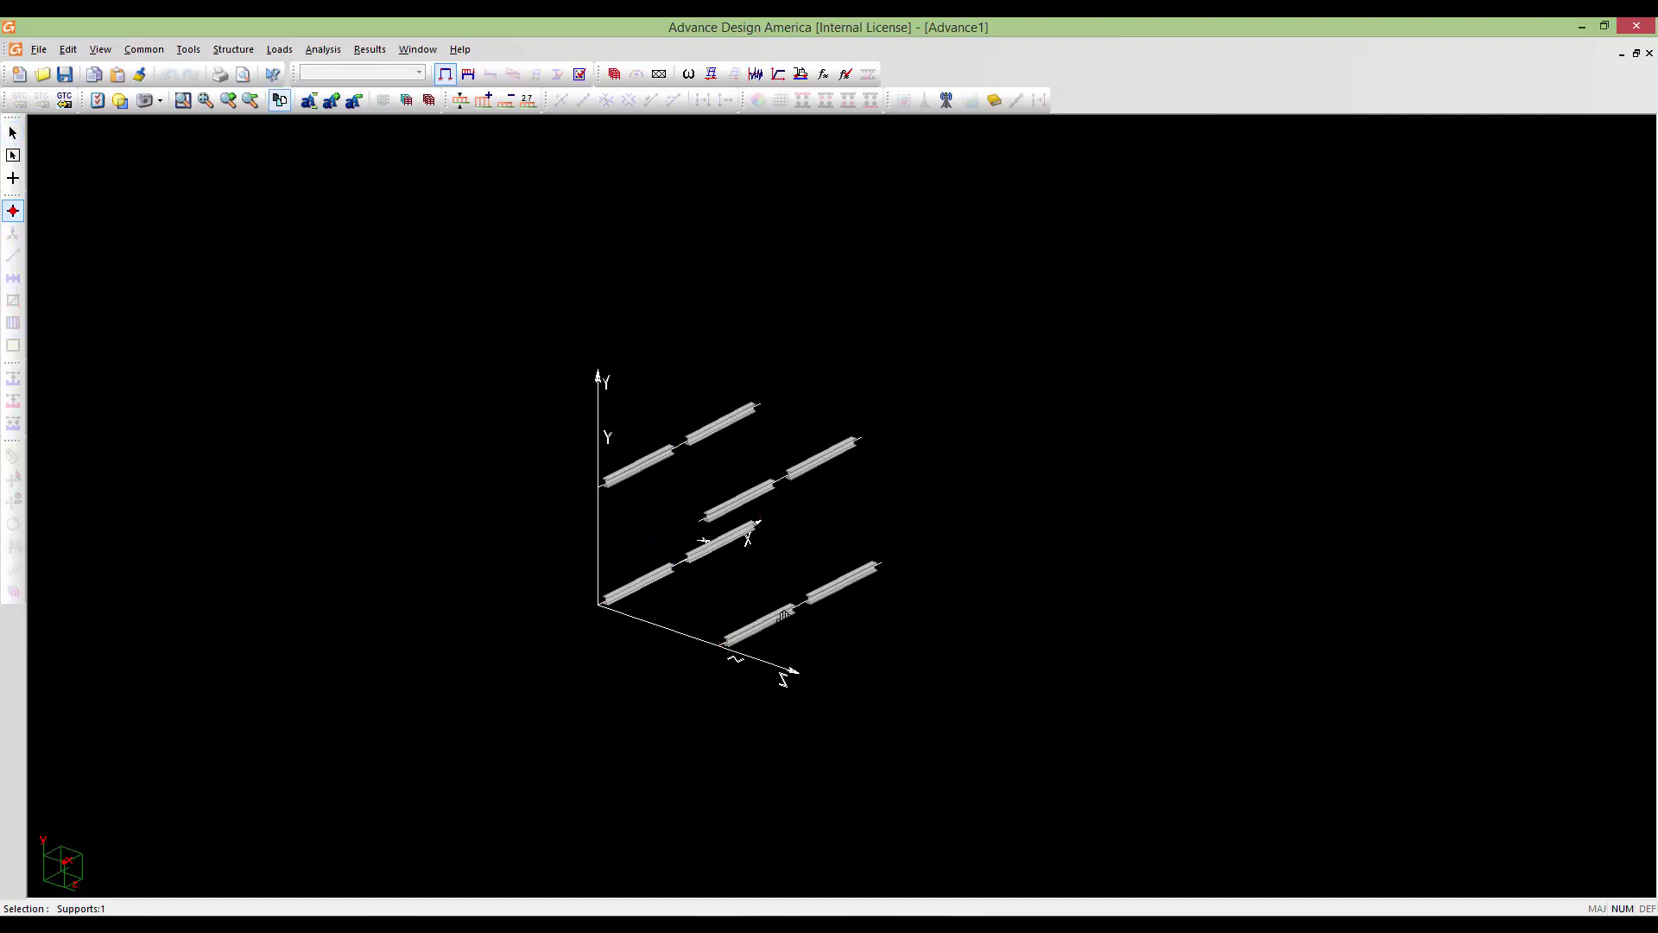
scroll(775, 609, up, 2)
scroll(812, 639, up, 1)
scroll(809, 632, up, 2)
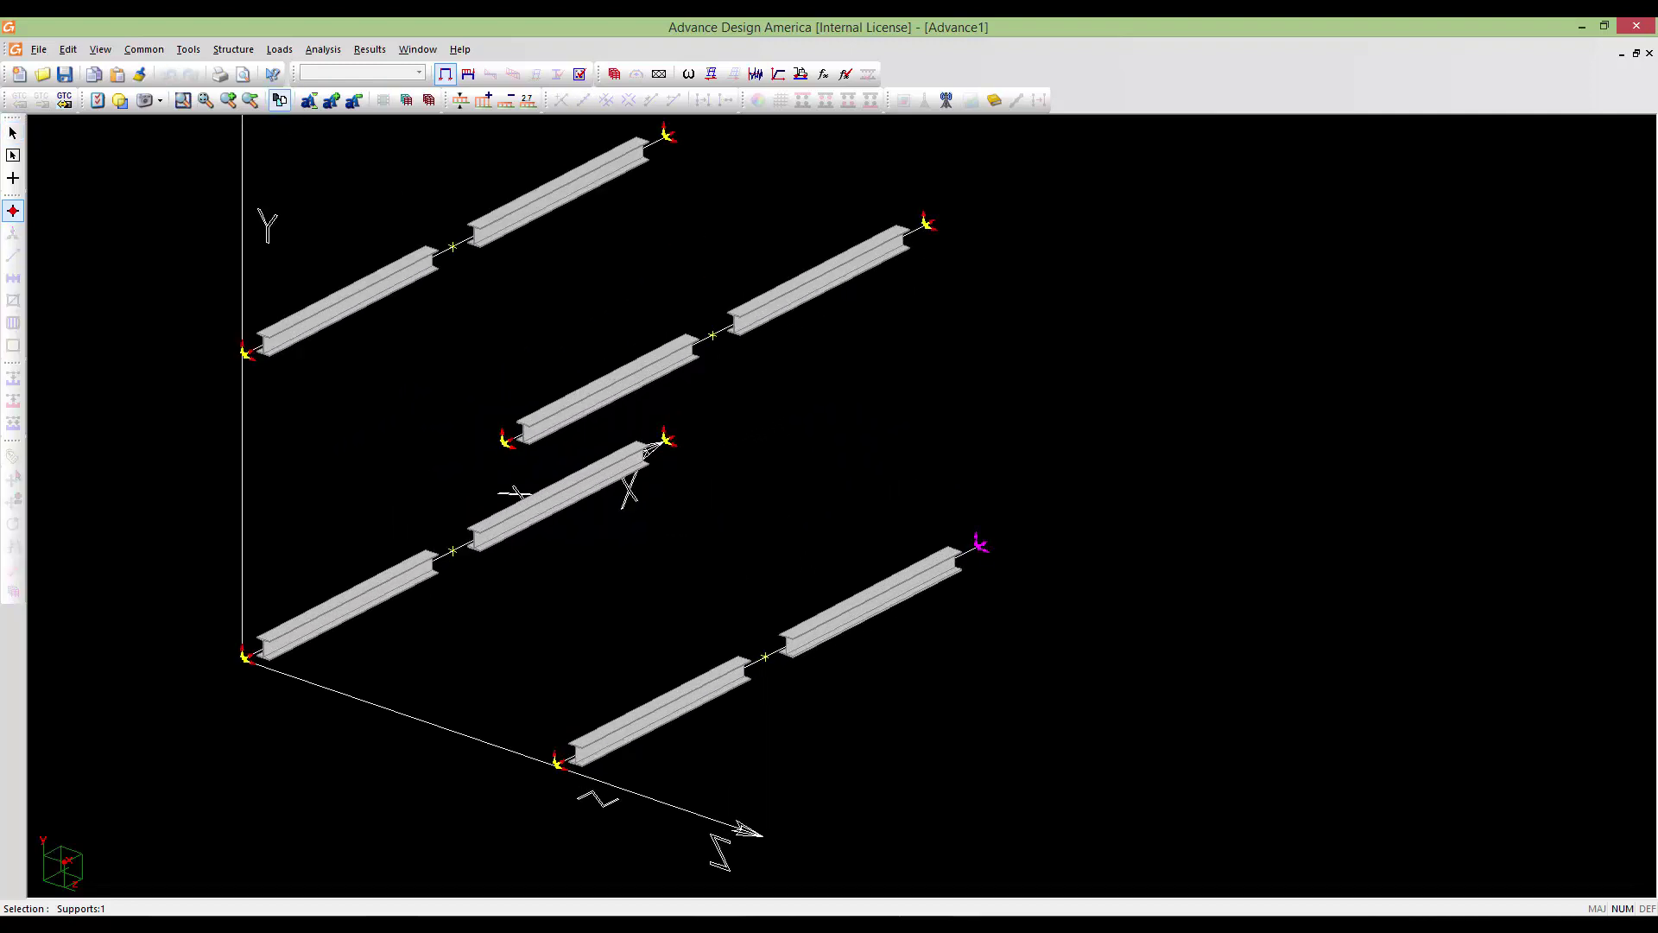
scroll(822, 614, down, 3)
middle_drag(803, 554, 872, 609)
scroll(880, 596, up, 1)
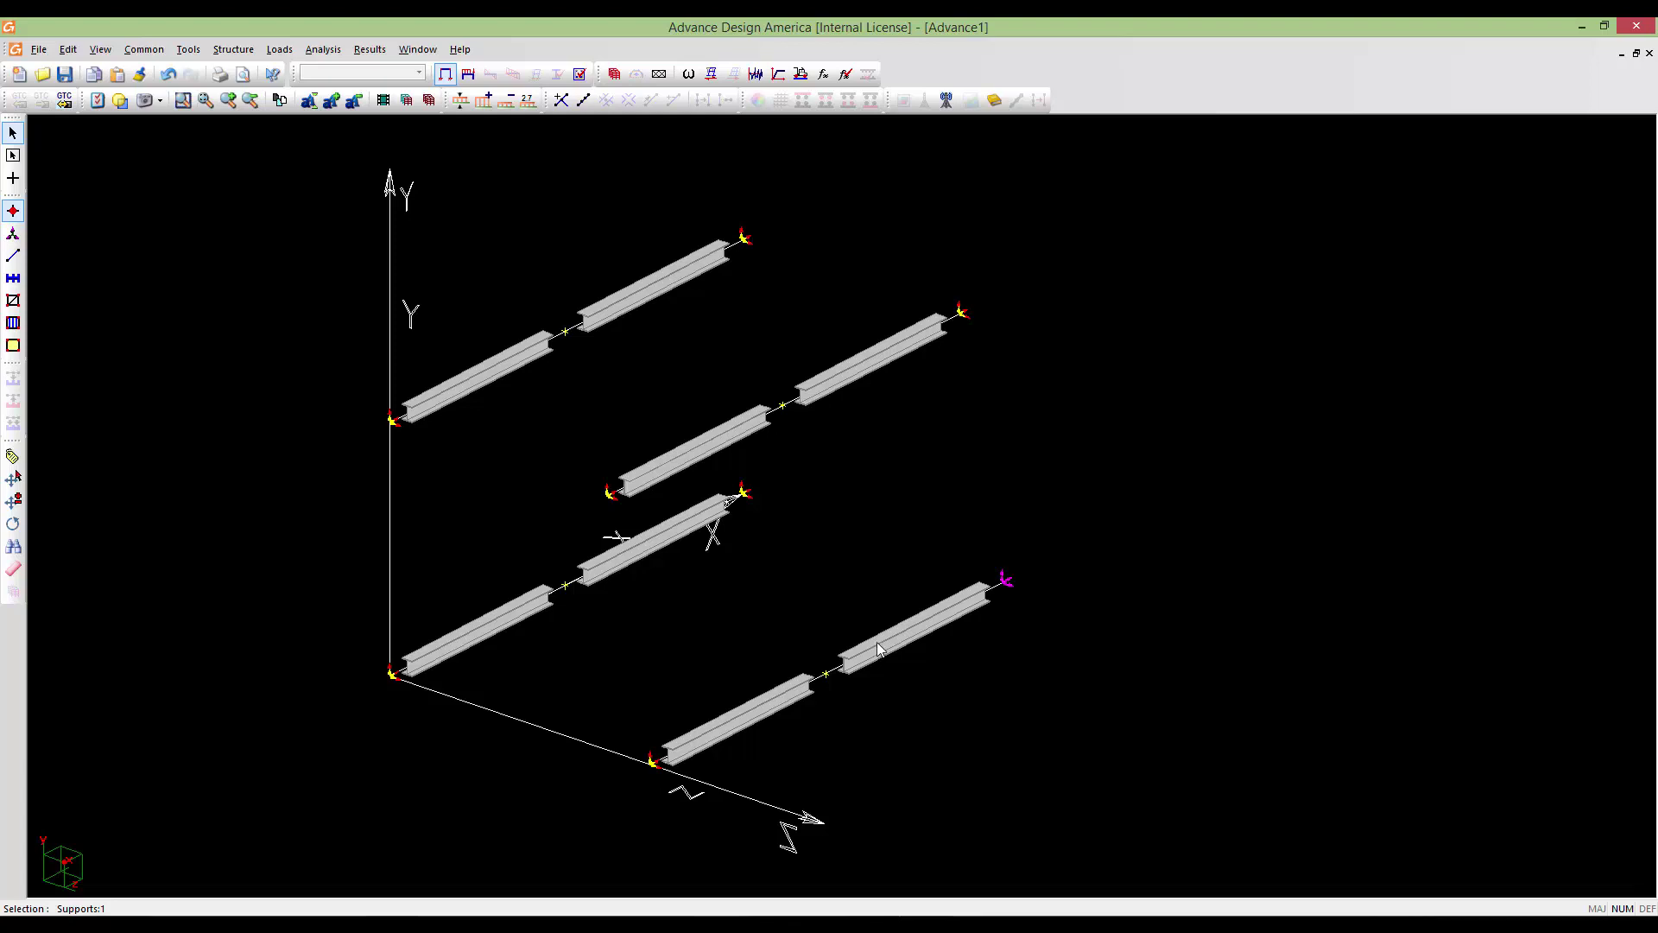
scroll(877, 649, up, 1)
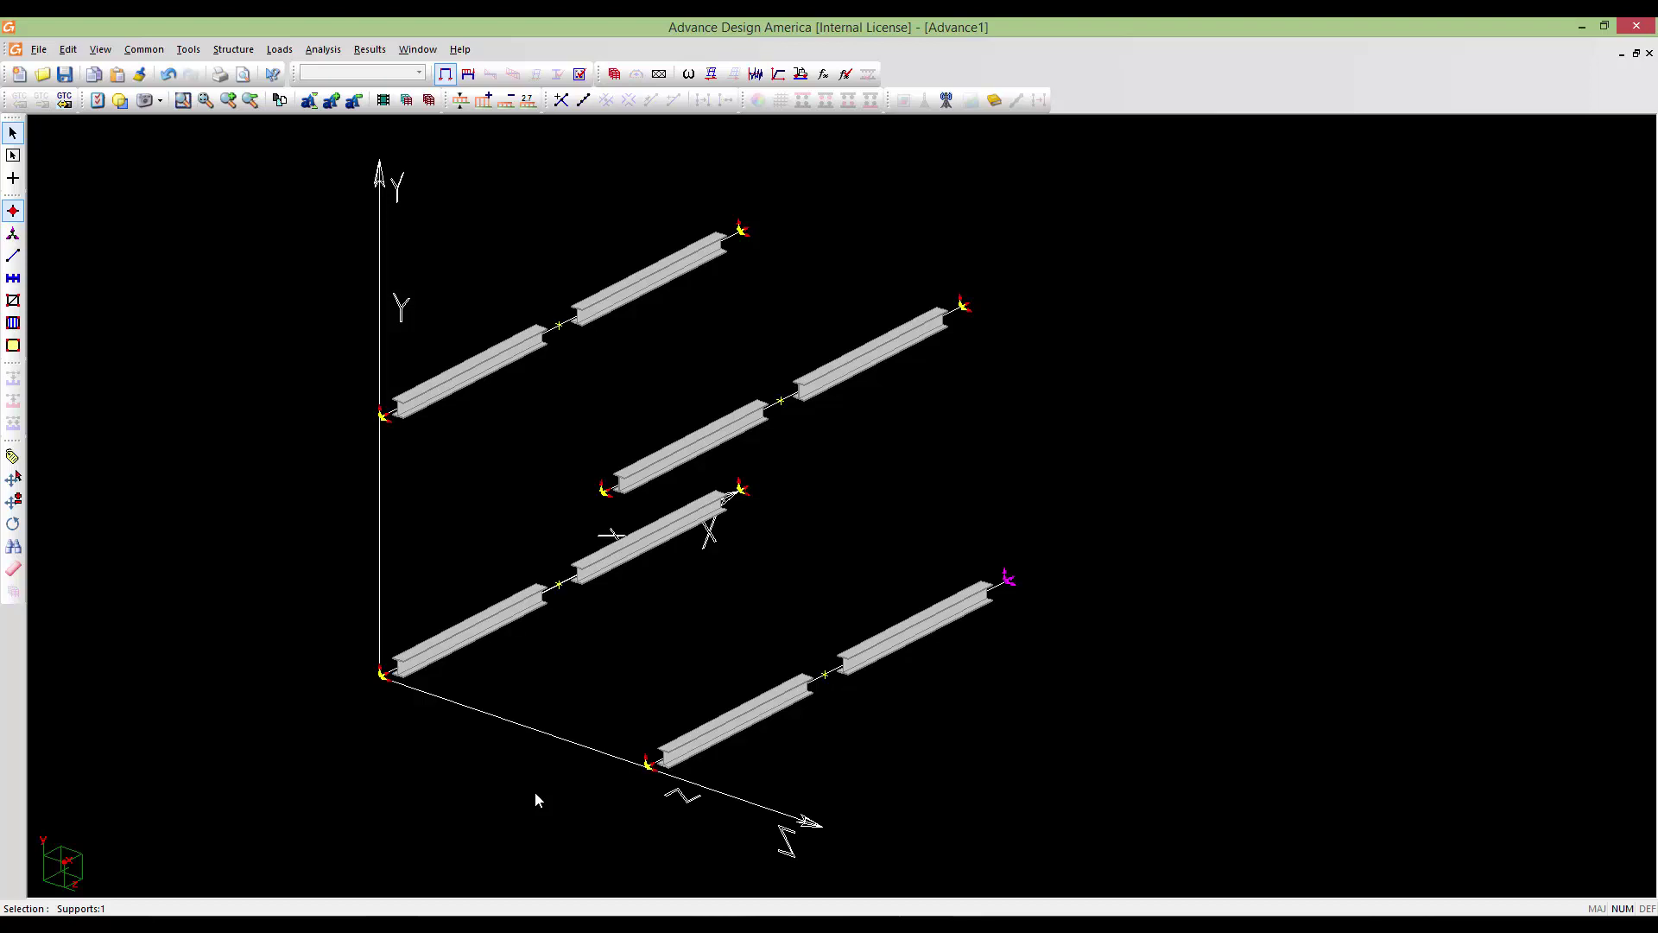
scroll(920, 819, down, 3)
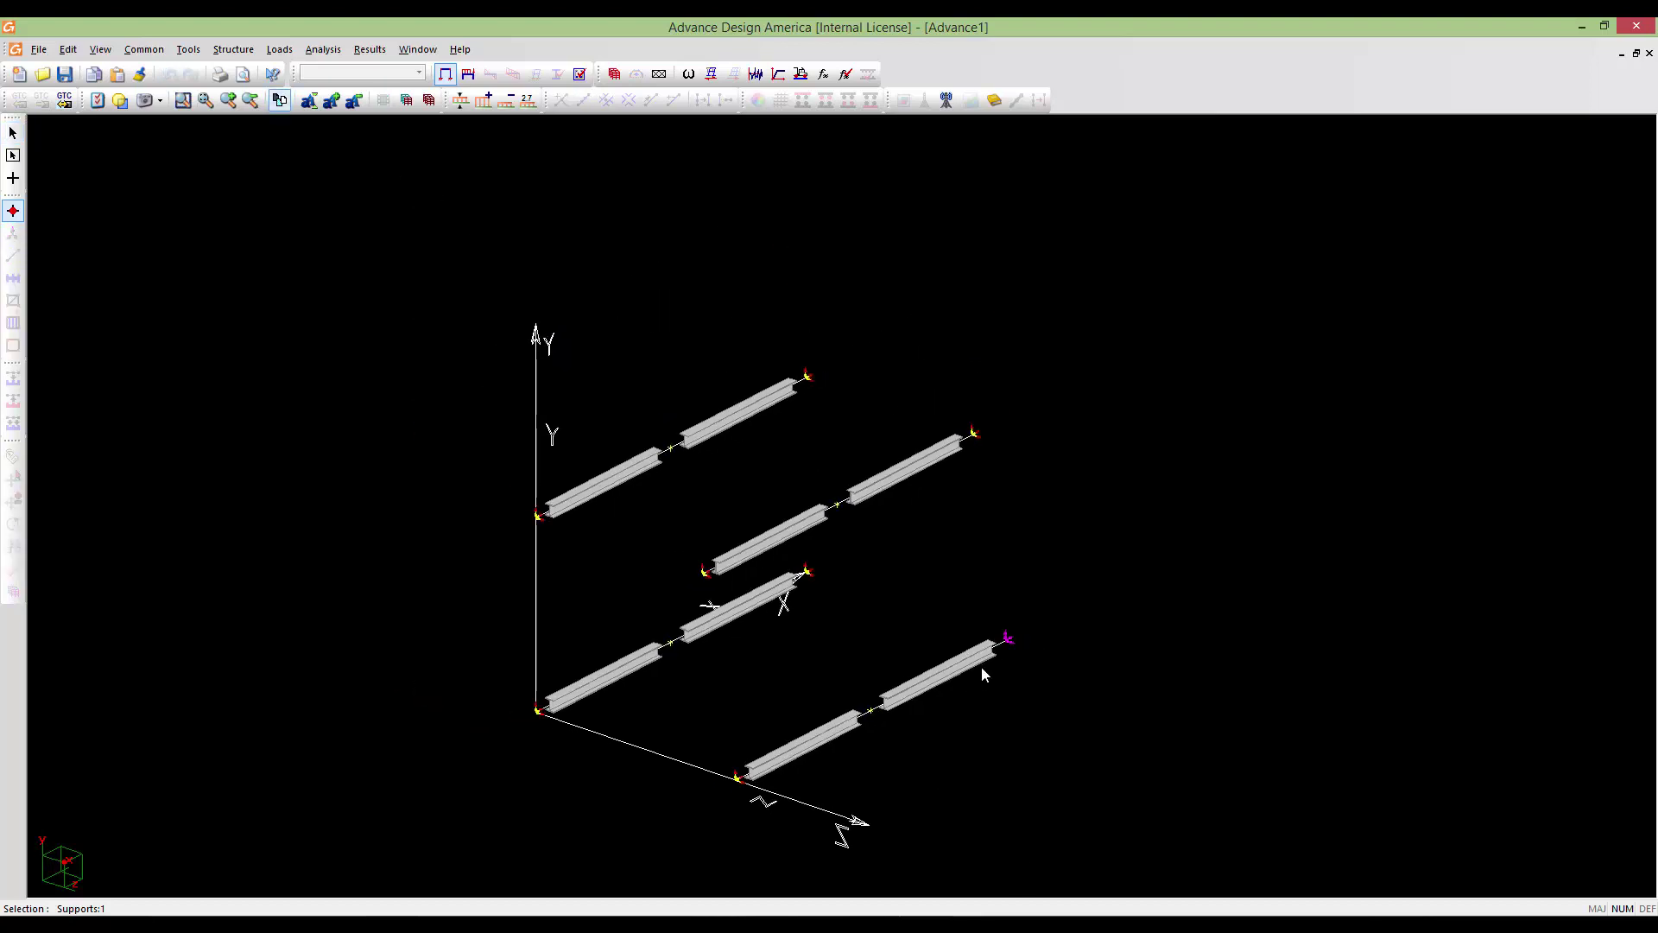
middle_drag(958, 659, 1050, 671)
scroll(1050, 671, up, 1)
scroll(1051, 671, down, 1)
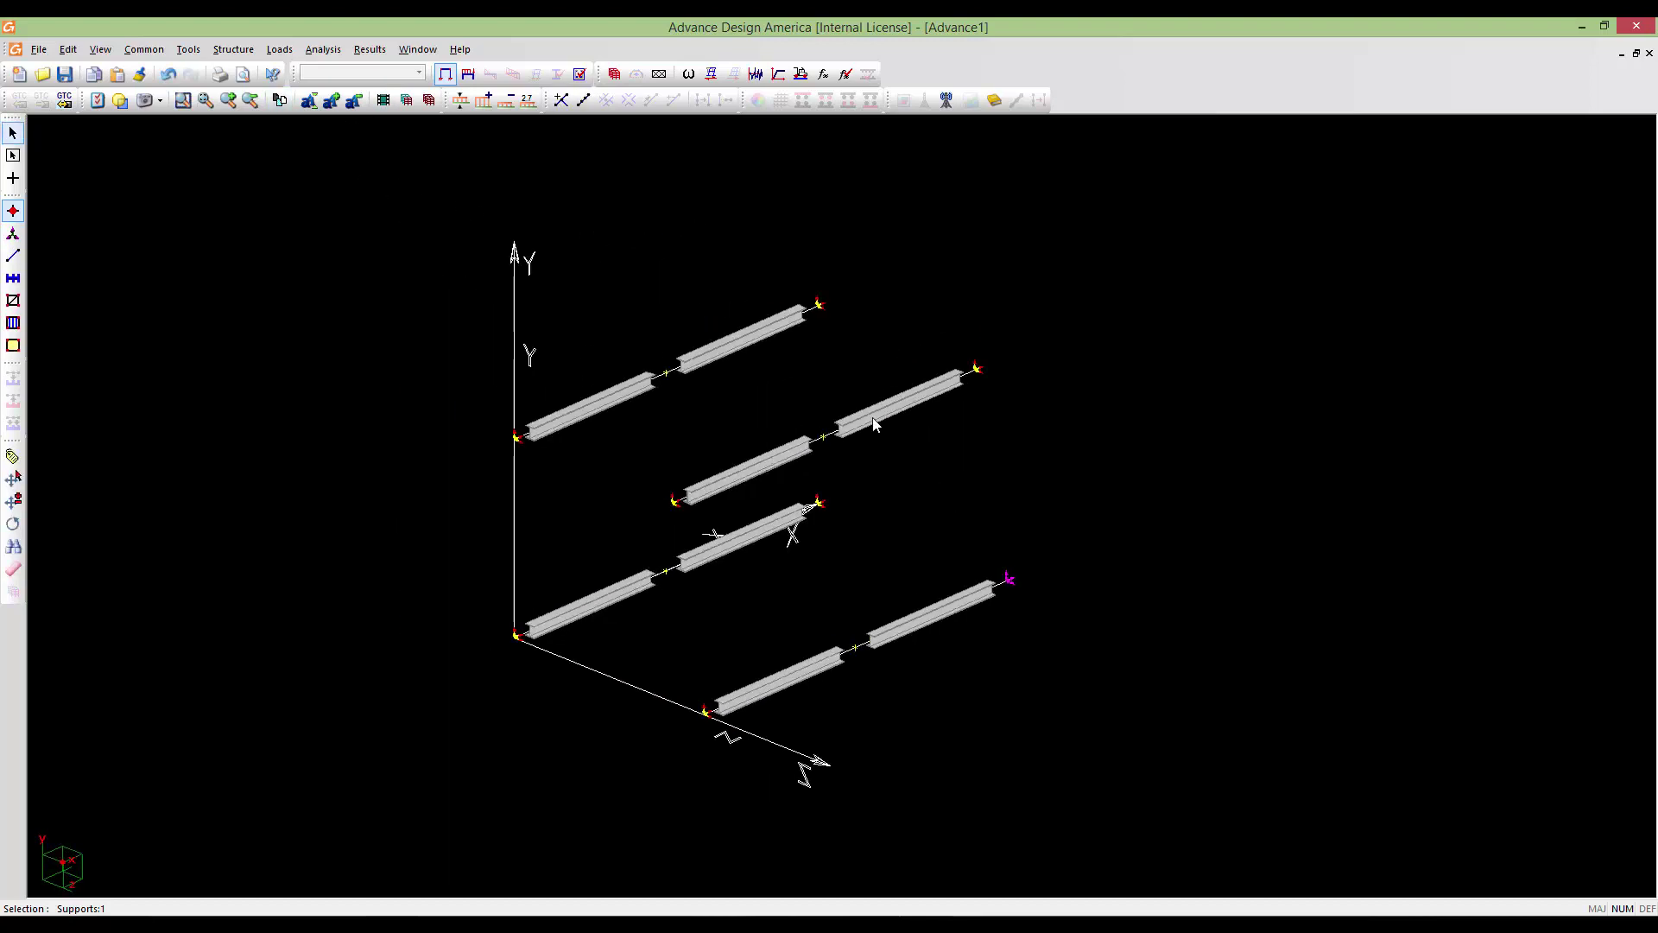
Select both members of the upper beam line farther along Z, display only those members, and clear the selection
click(822, 437)
click(784, 455)
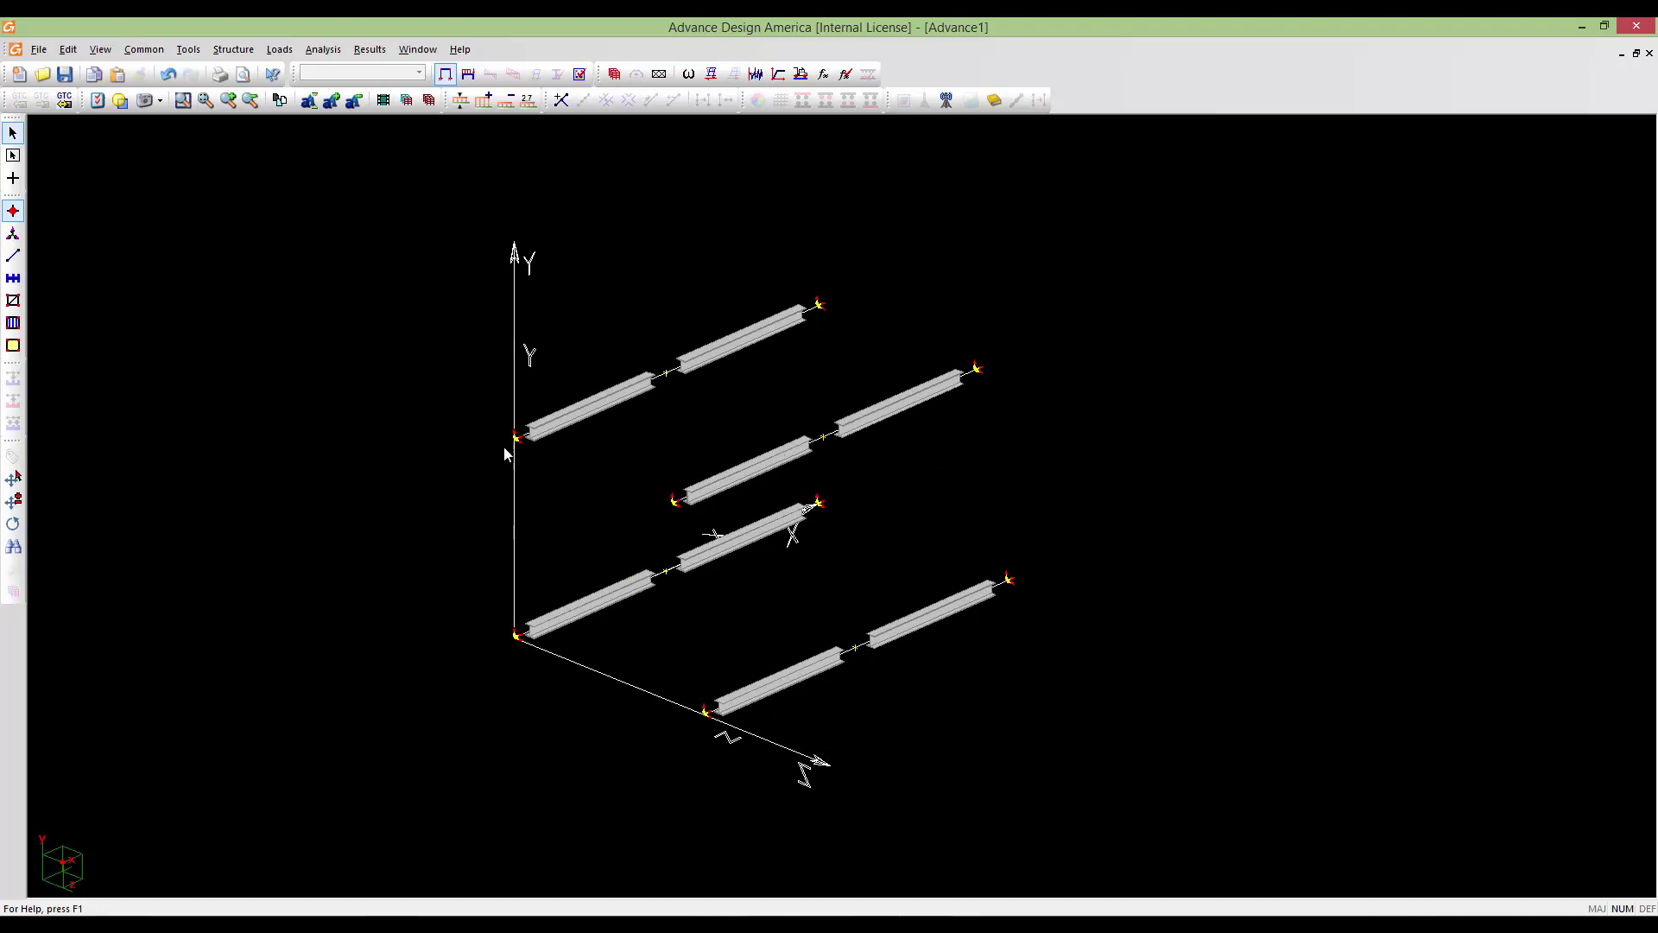
click(13, 256)
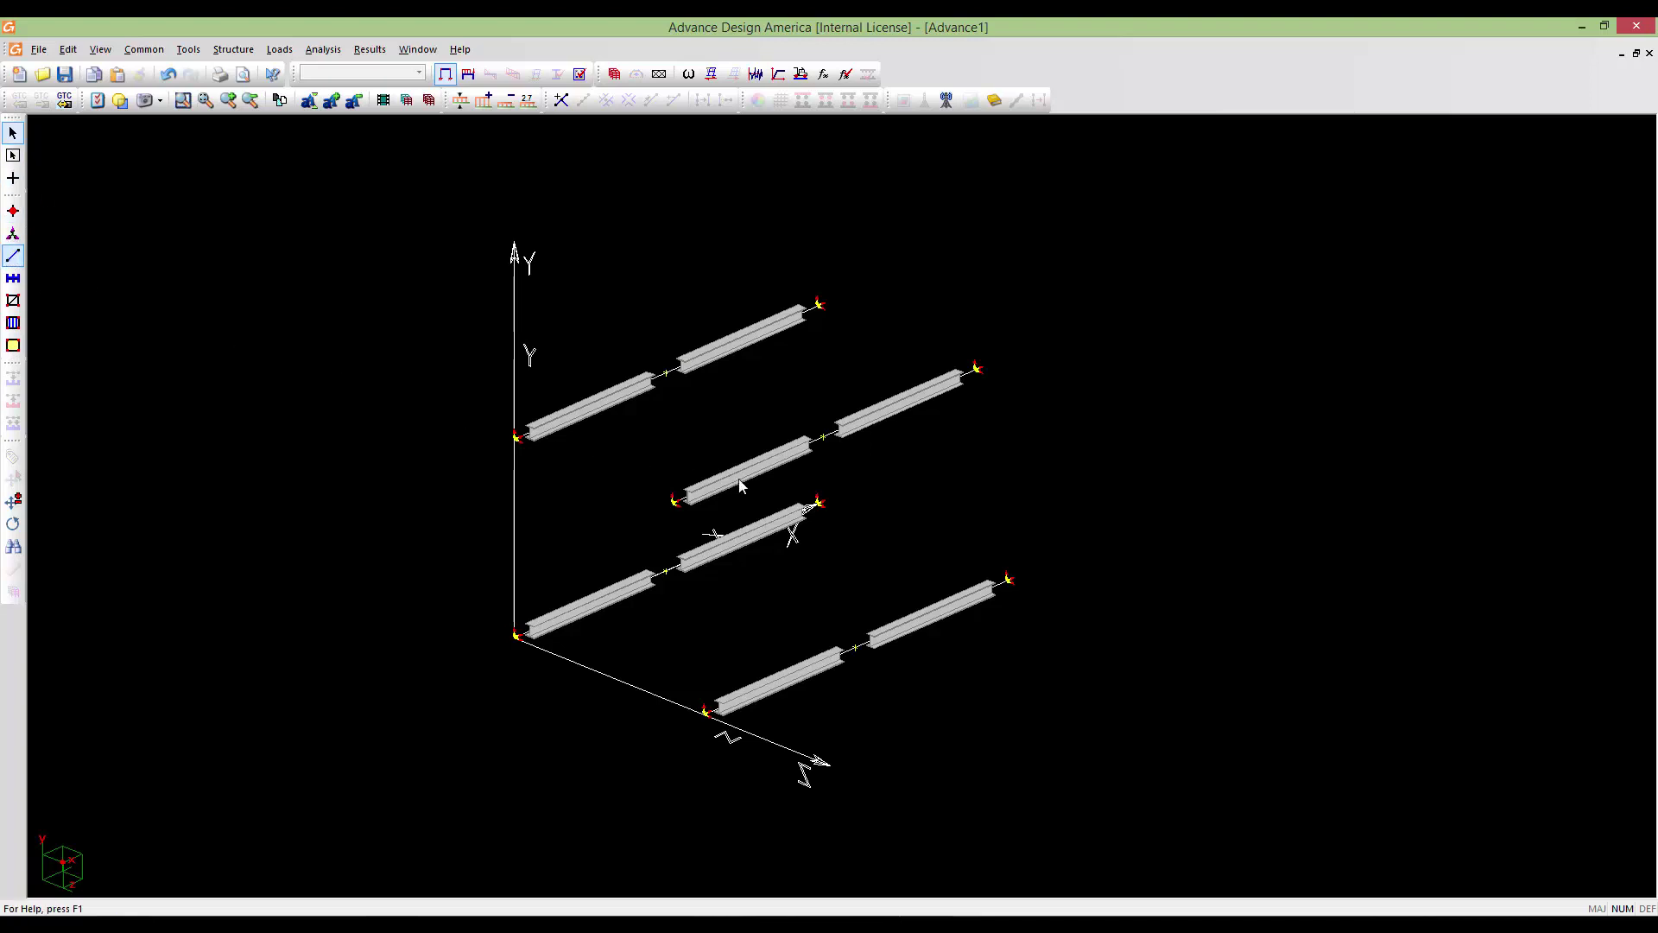
click(799, 472)
click(906, 401)
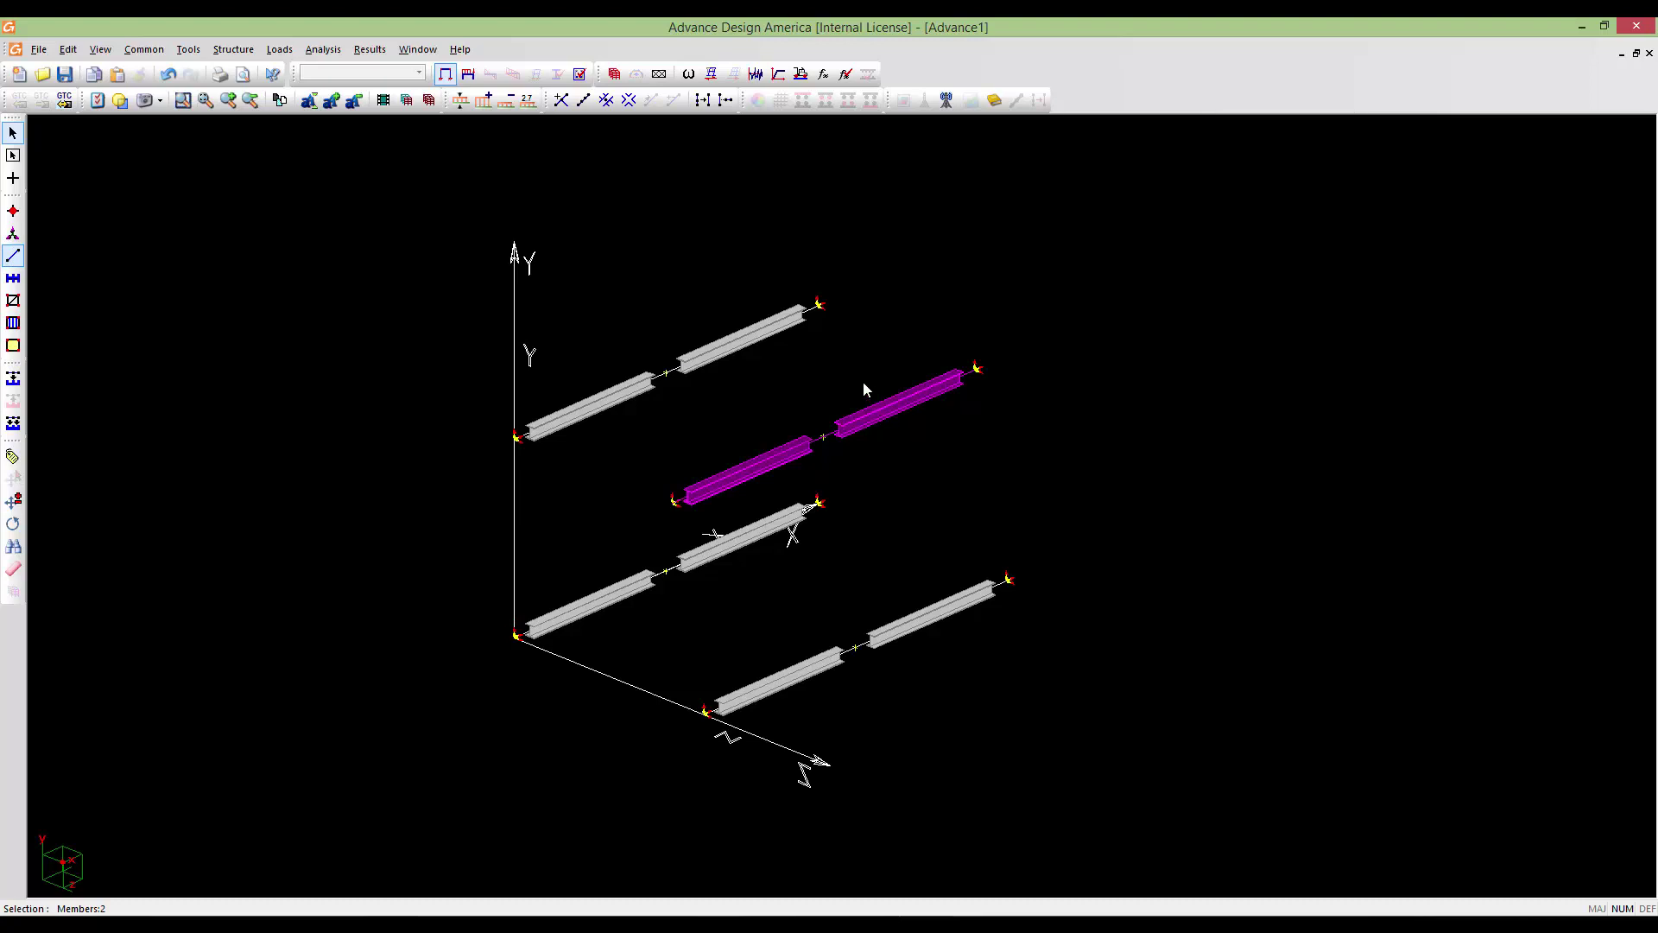
click(408, 101)
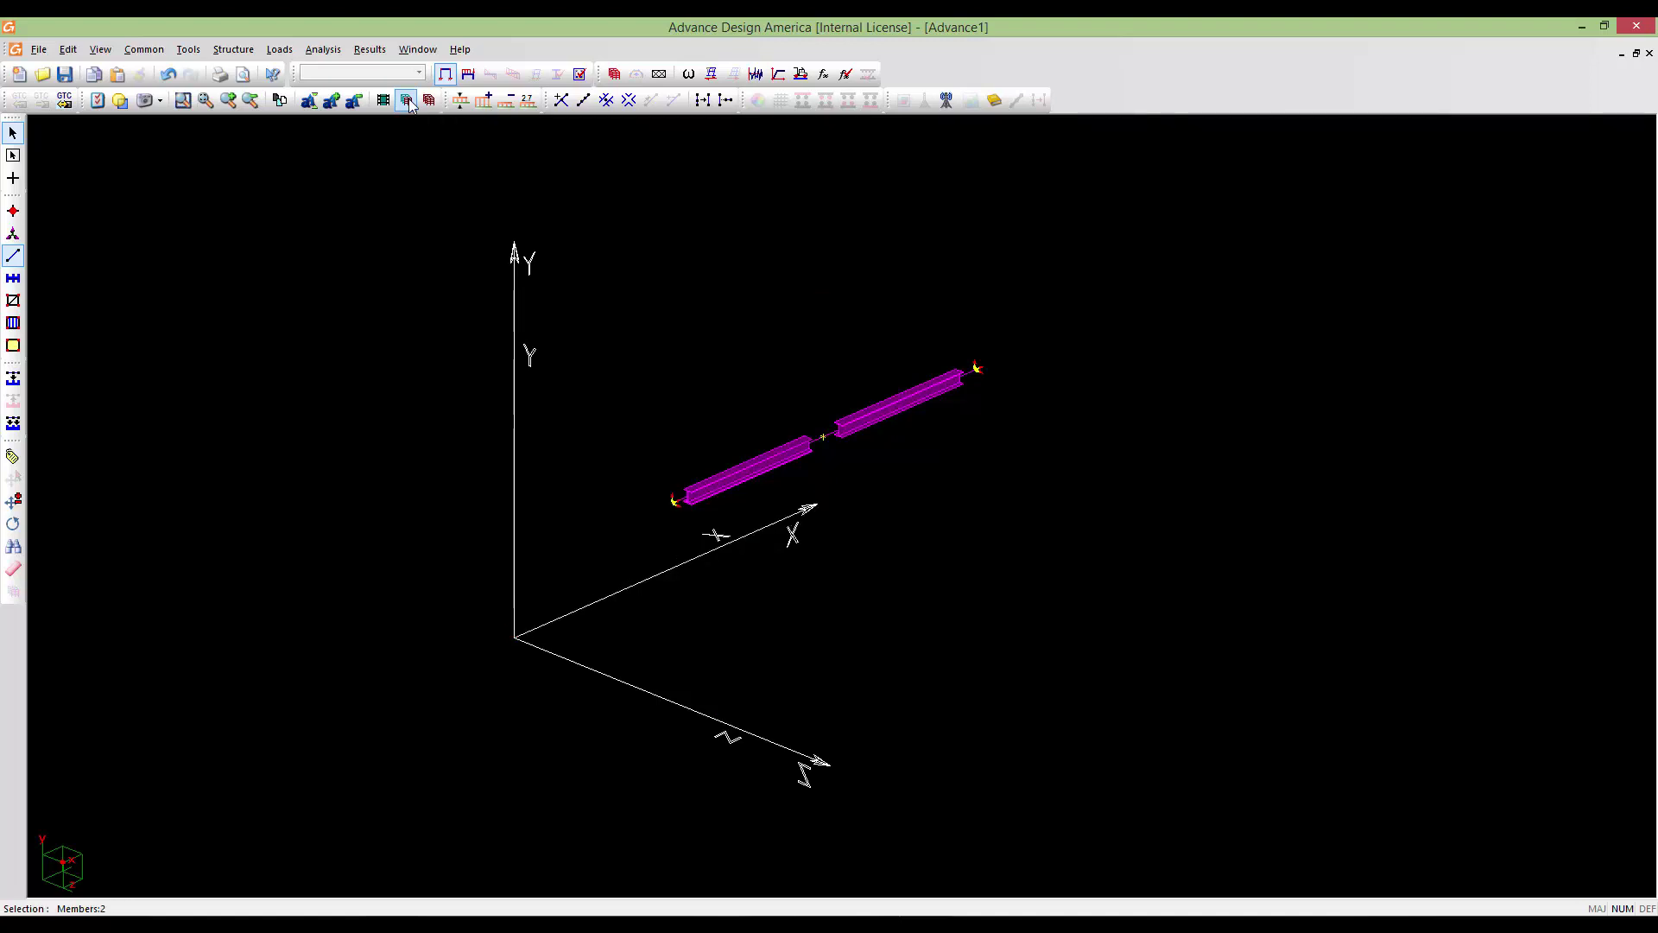
click(896, 578)
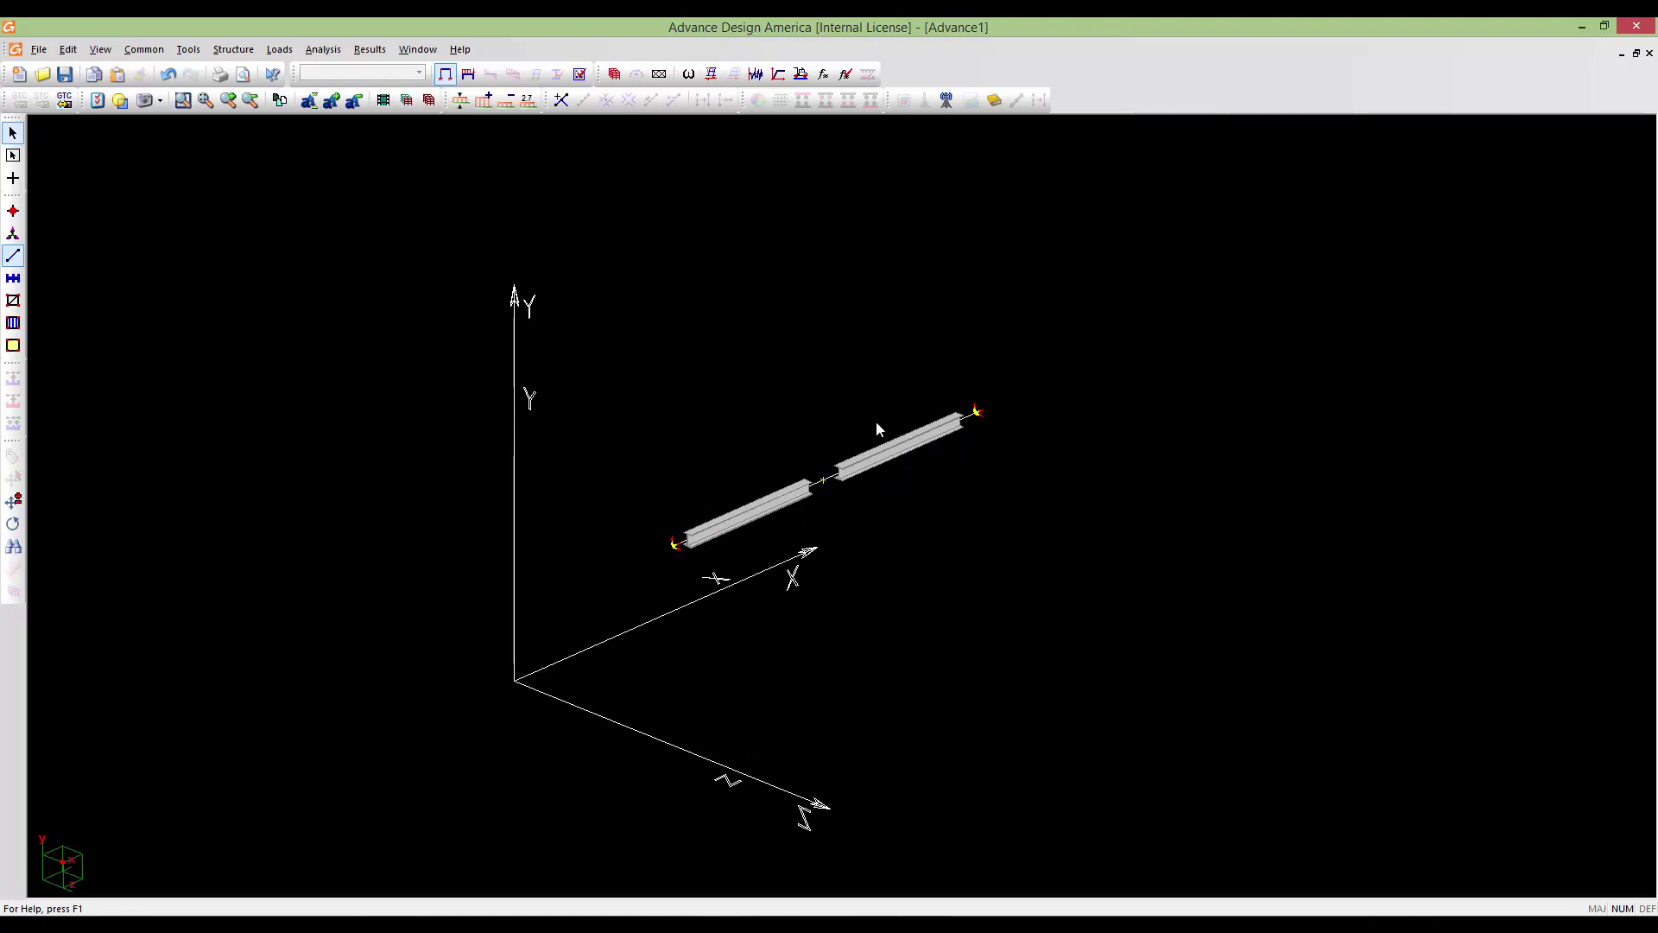
Examine the two isolated beam members and their supports up close and from a distance
scroll(765, 651, up, 3)
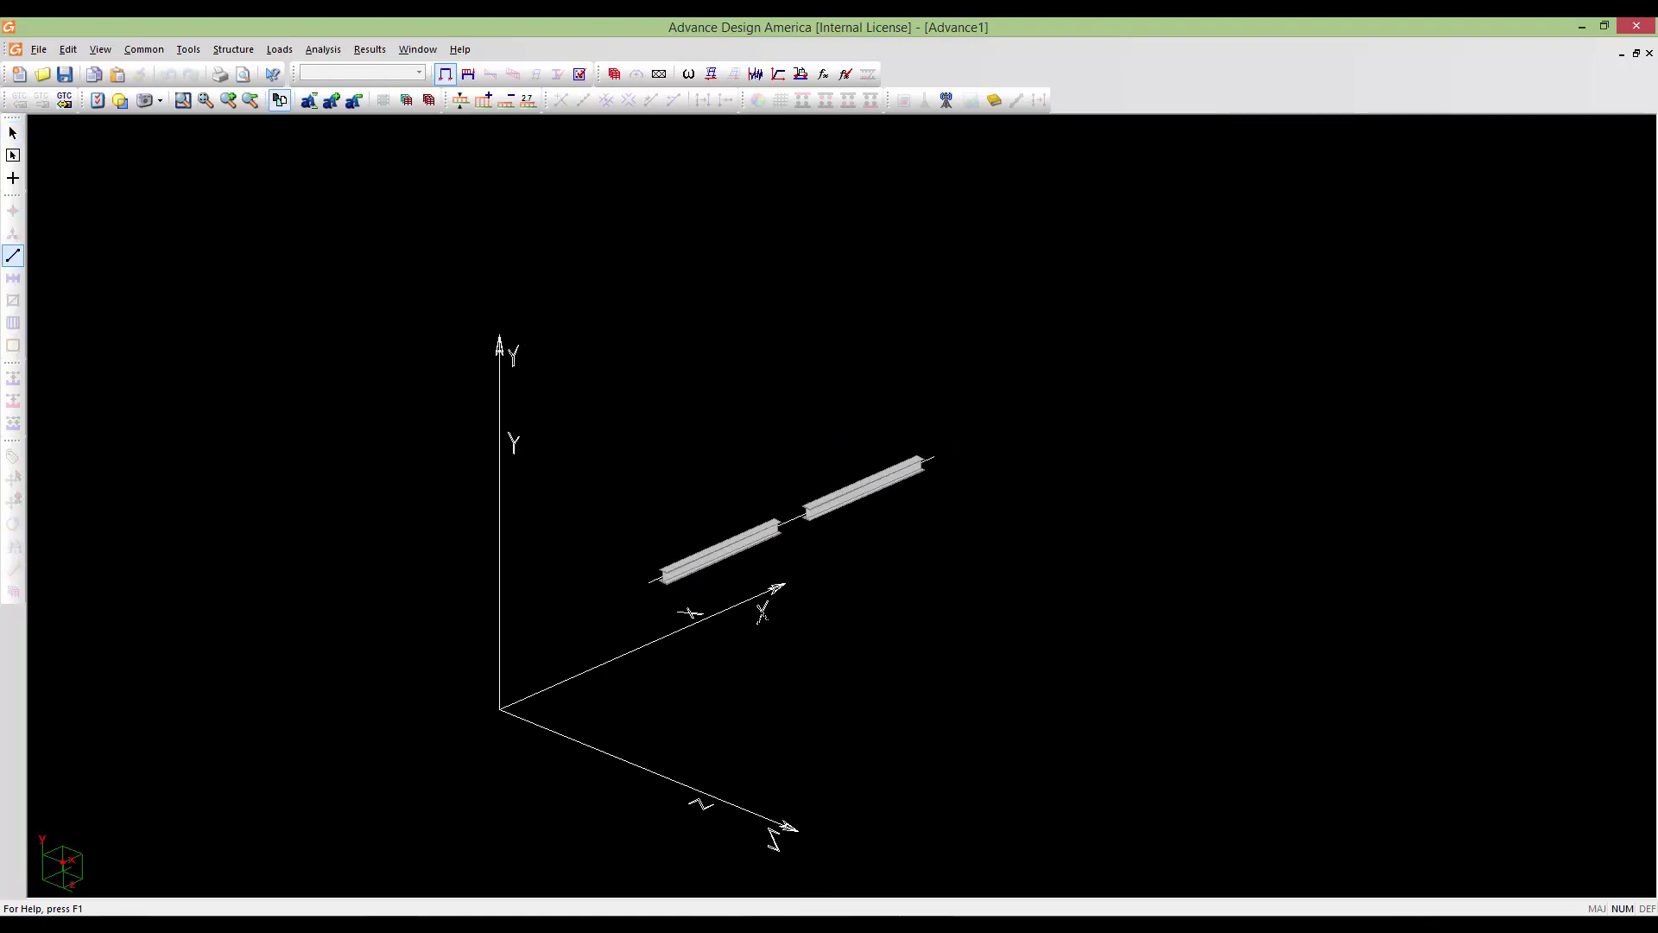
scroll(829, 587, down, 1)
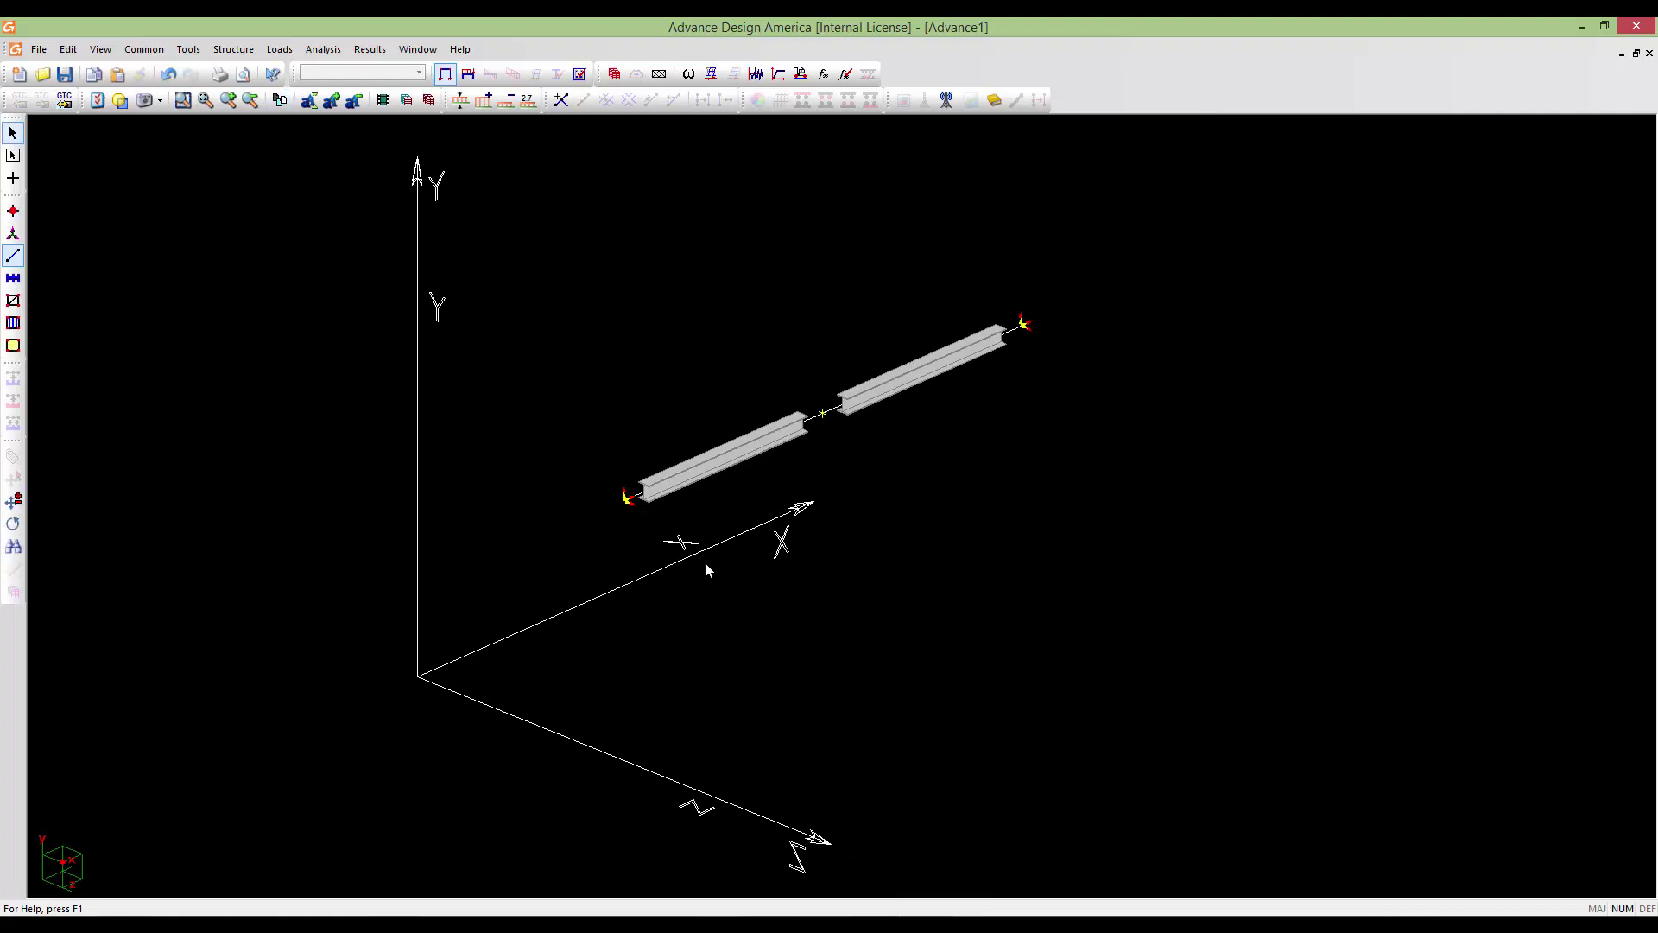
scroll(898, 563, up, 5)
scroll(832, 544, down, 4)
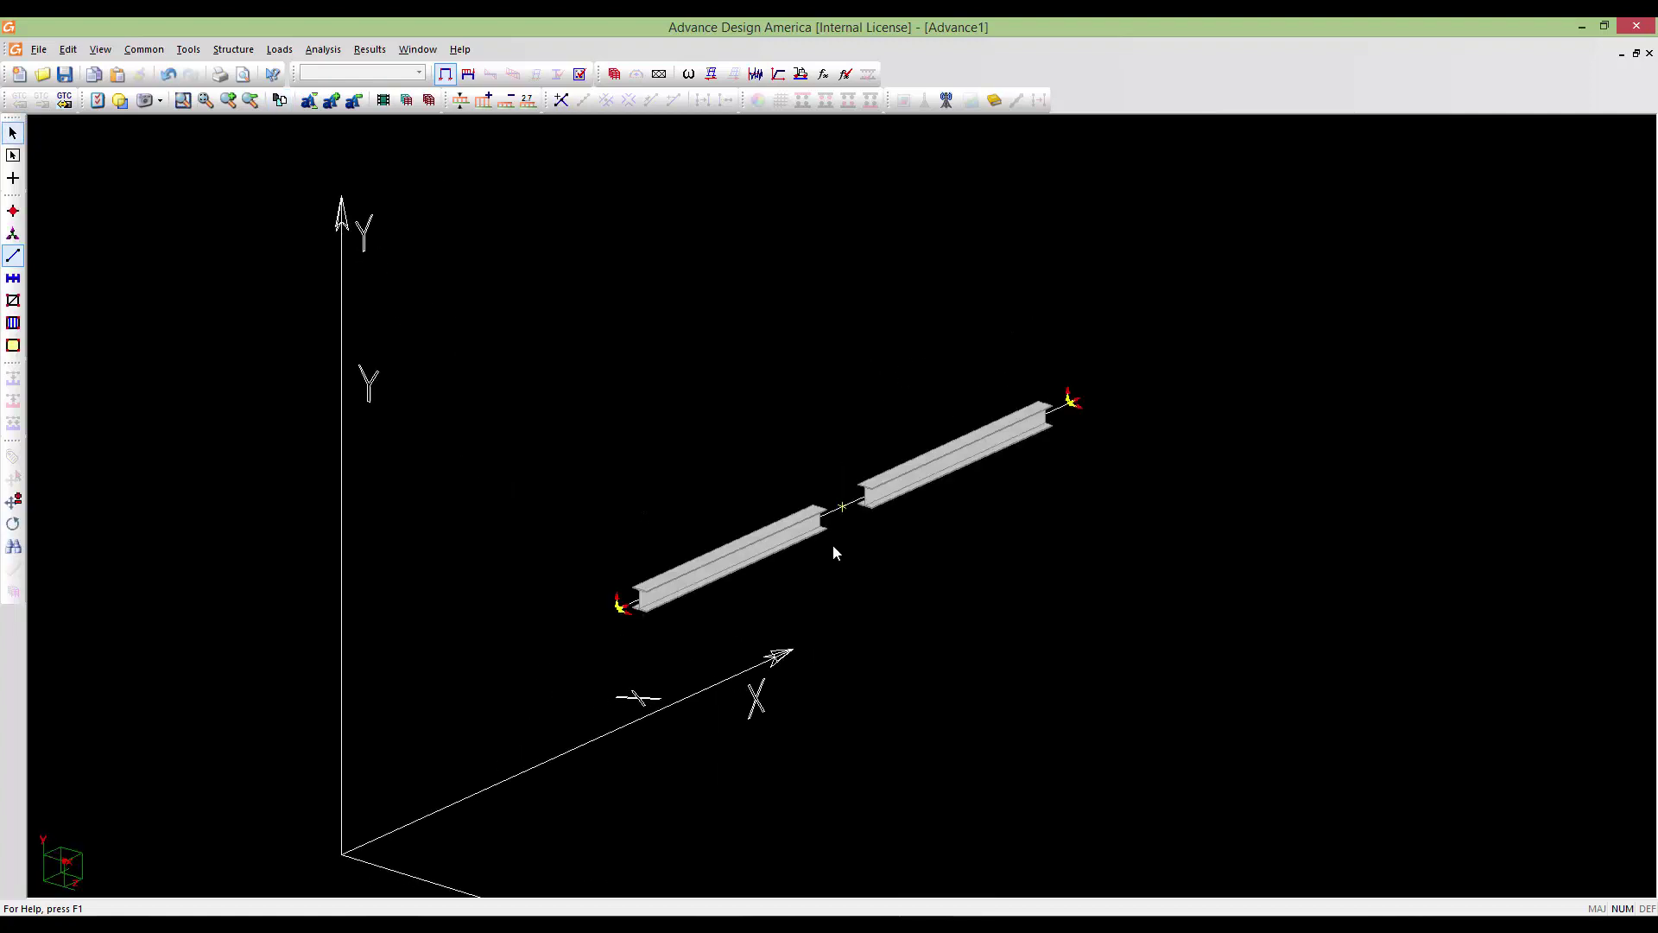
scroll(835, 544, up, 4)
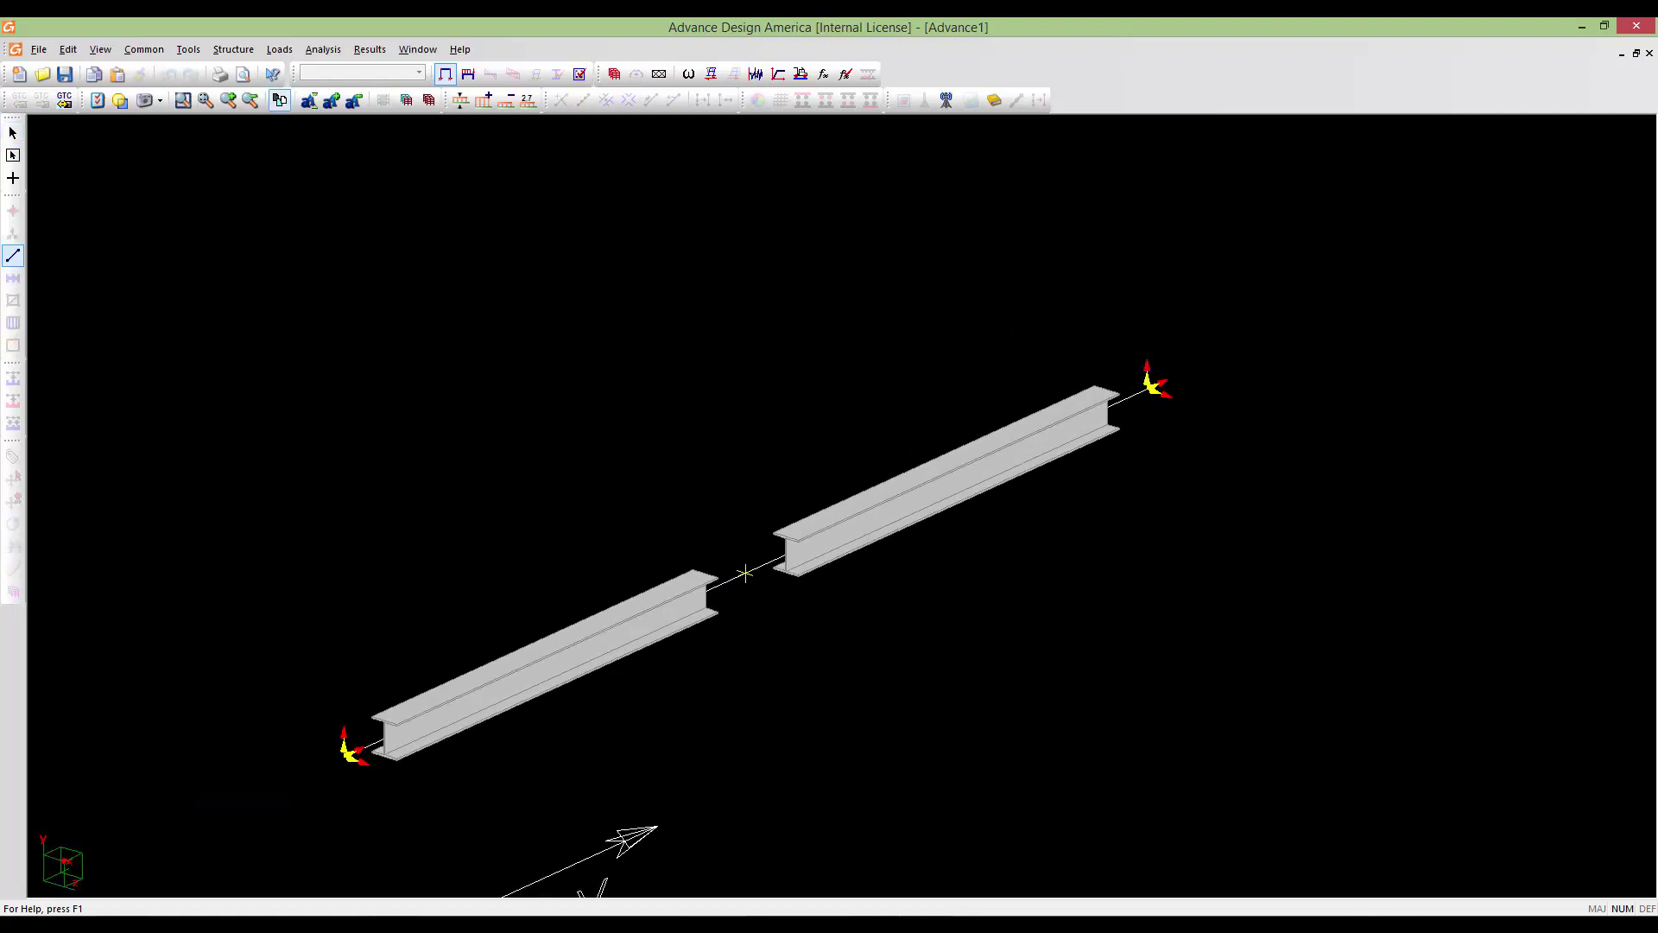
scroll(824, 562, down, 5)
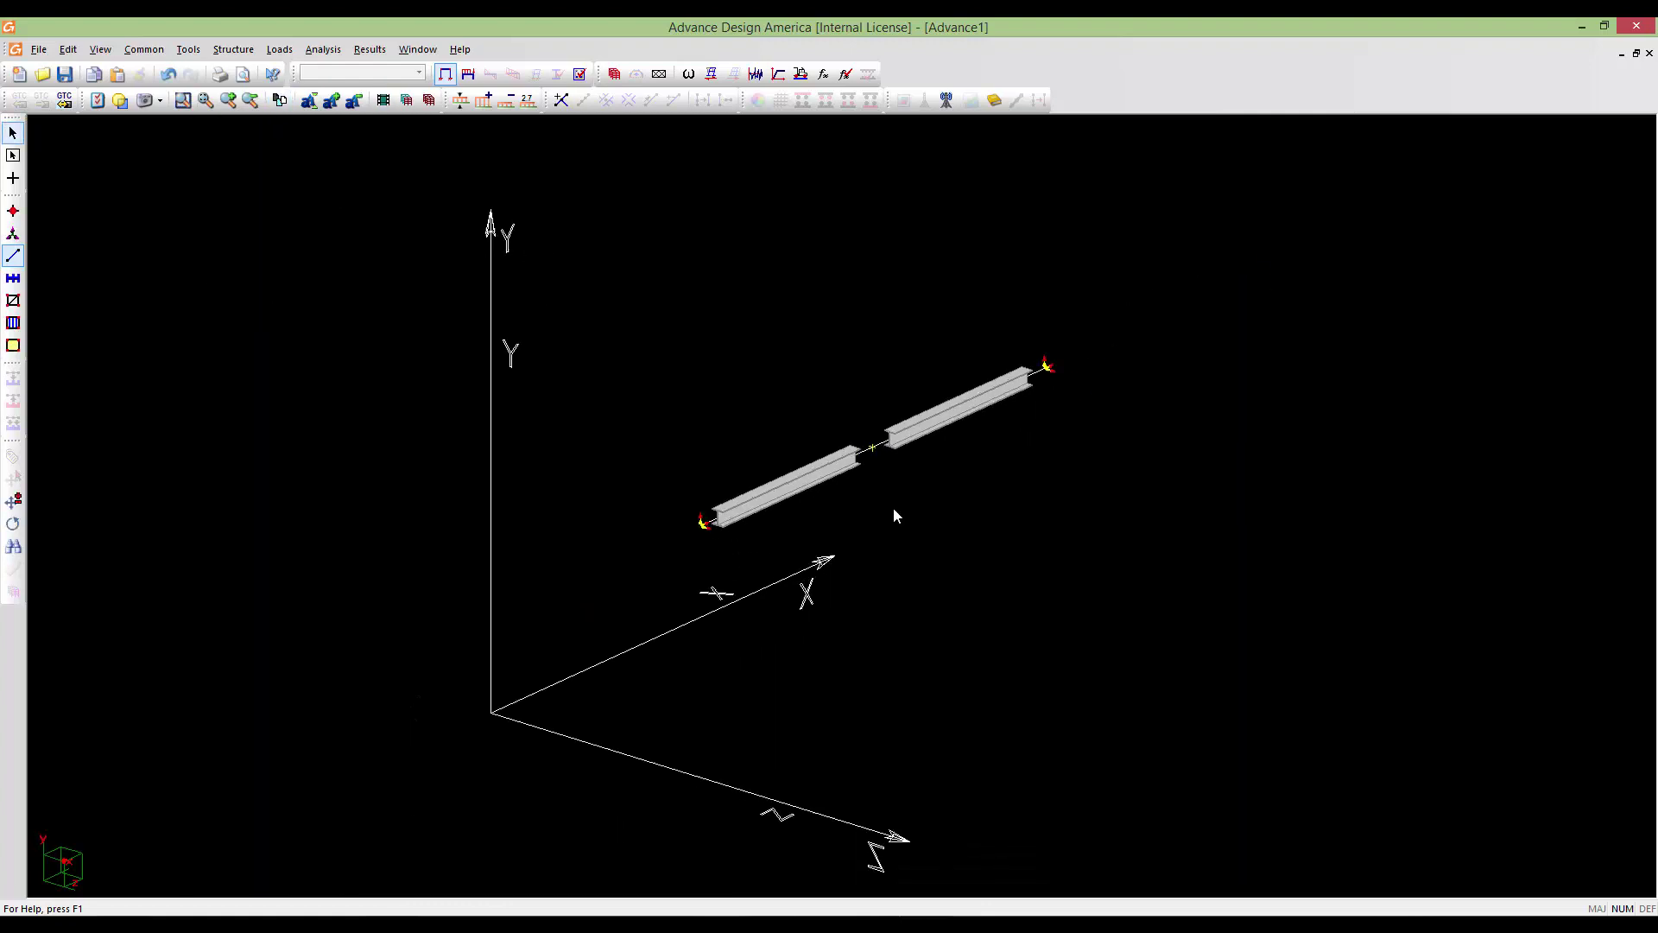
scroll(894, 514, up, 2)
scroll(893, 513, down, 1)
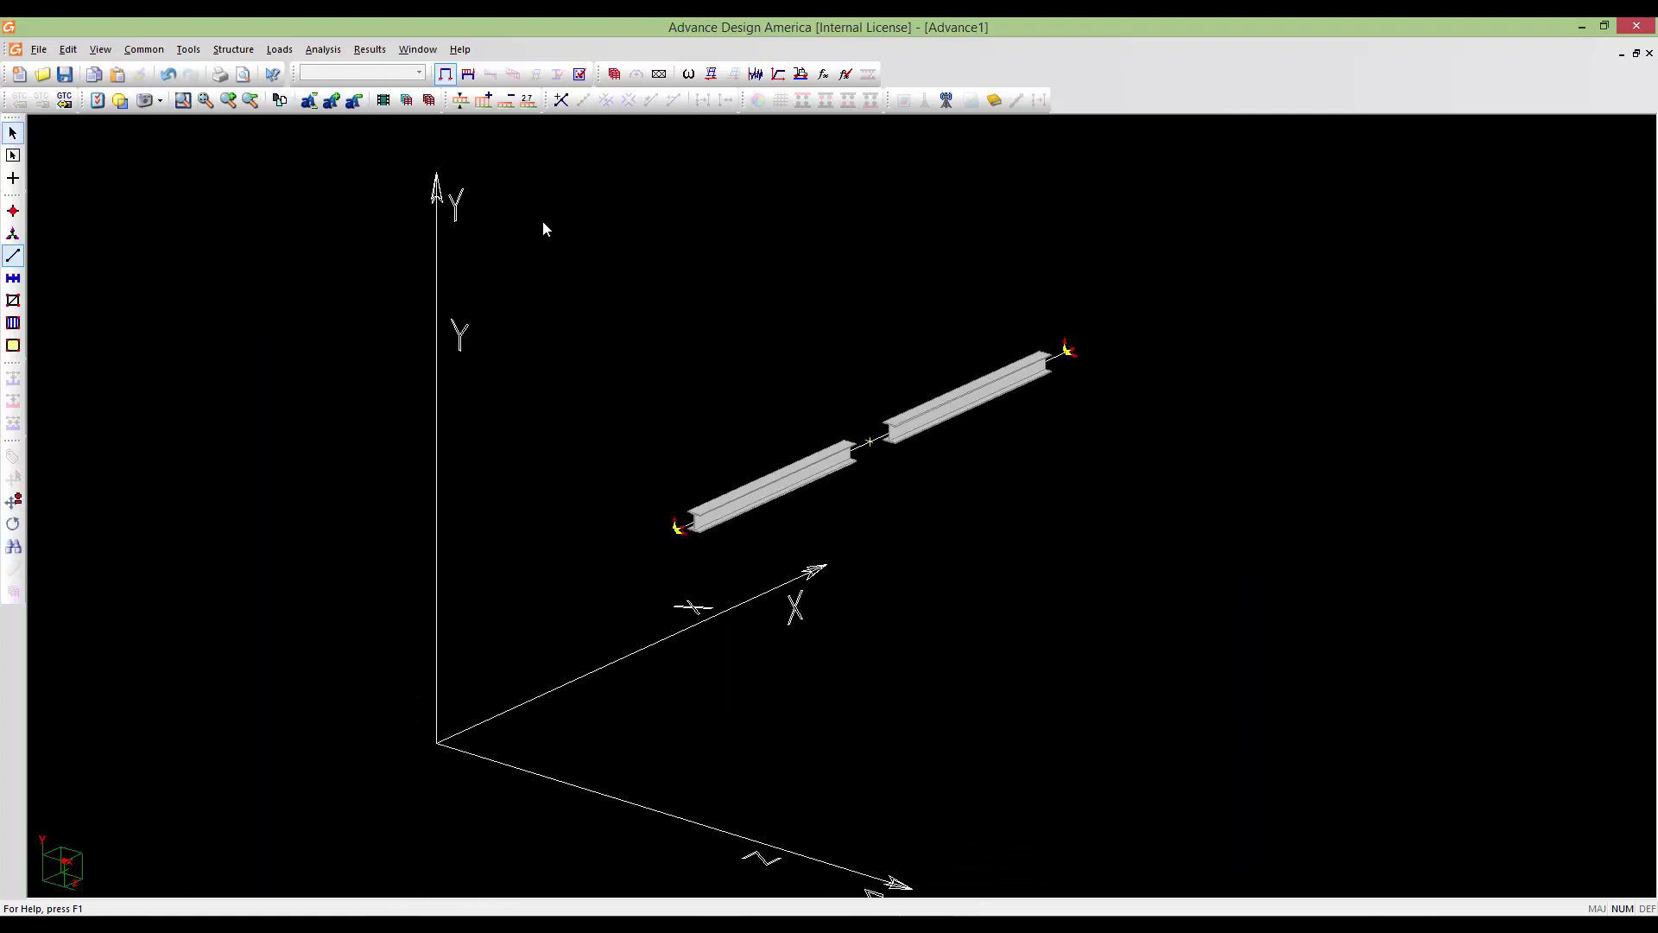
Bring all hidden beam lines back into the display after the isolation
click(429, 99)
scroll(717, 406, down, 2)
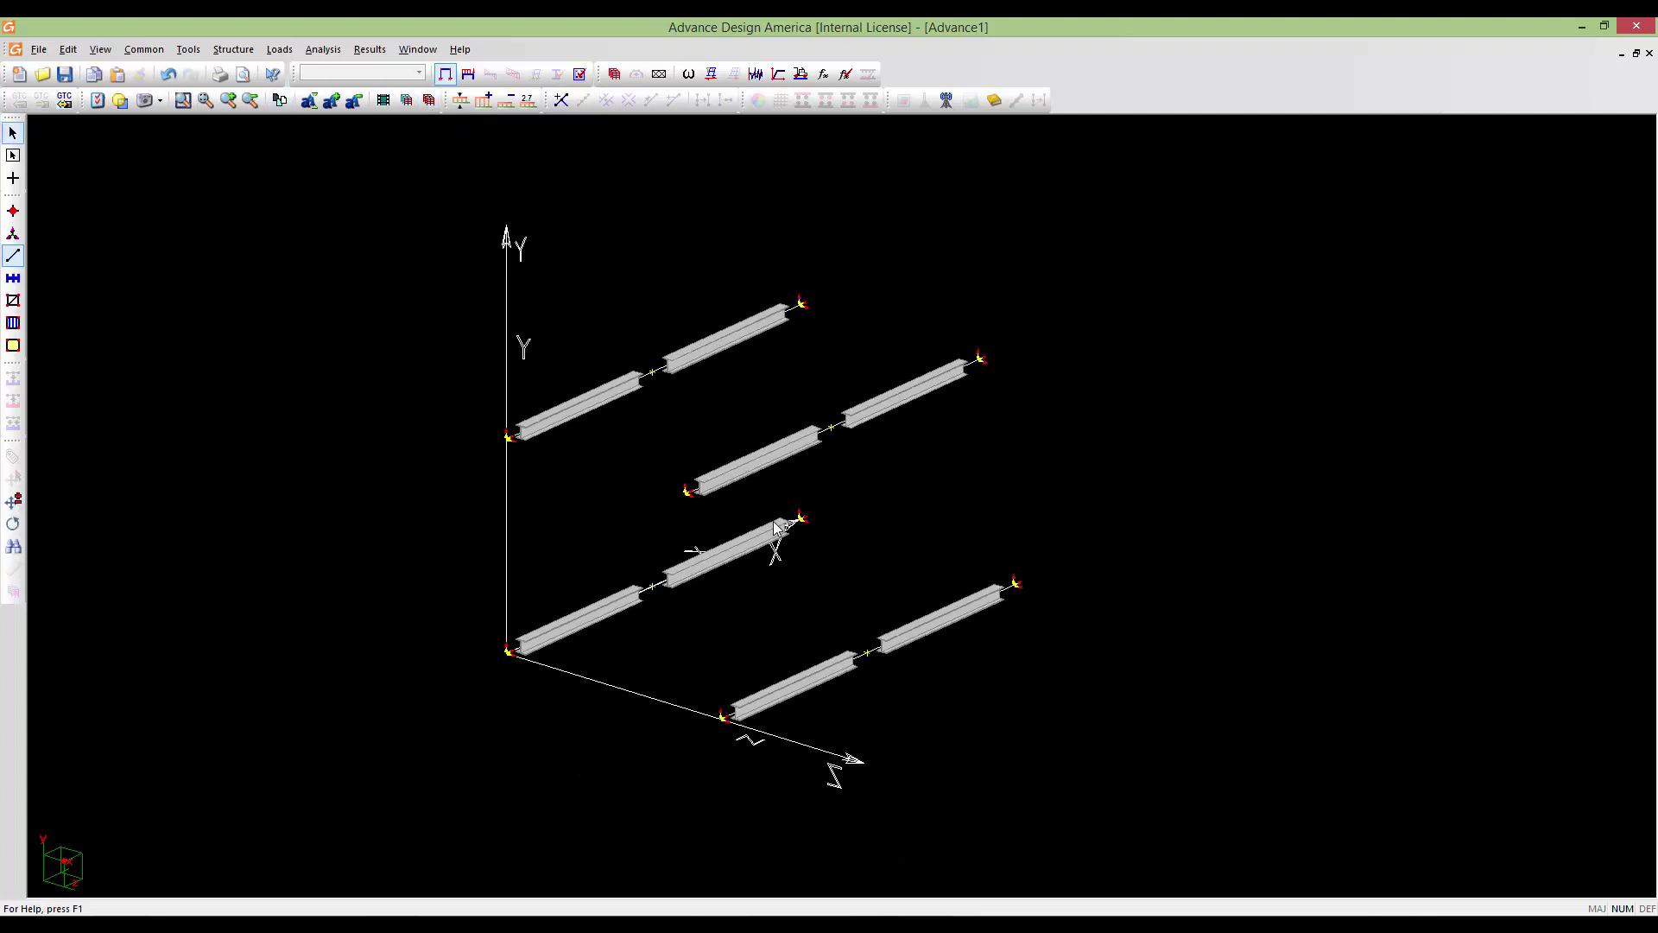
scroll(789, 455, up, 2)
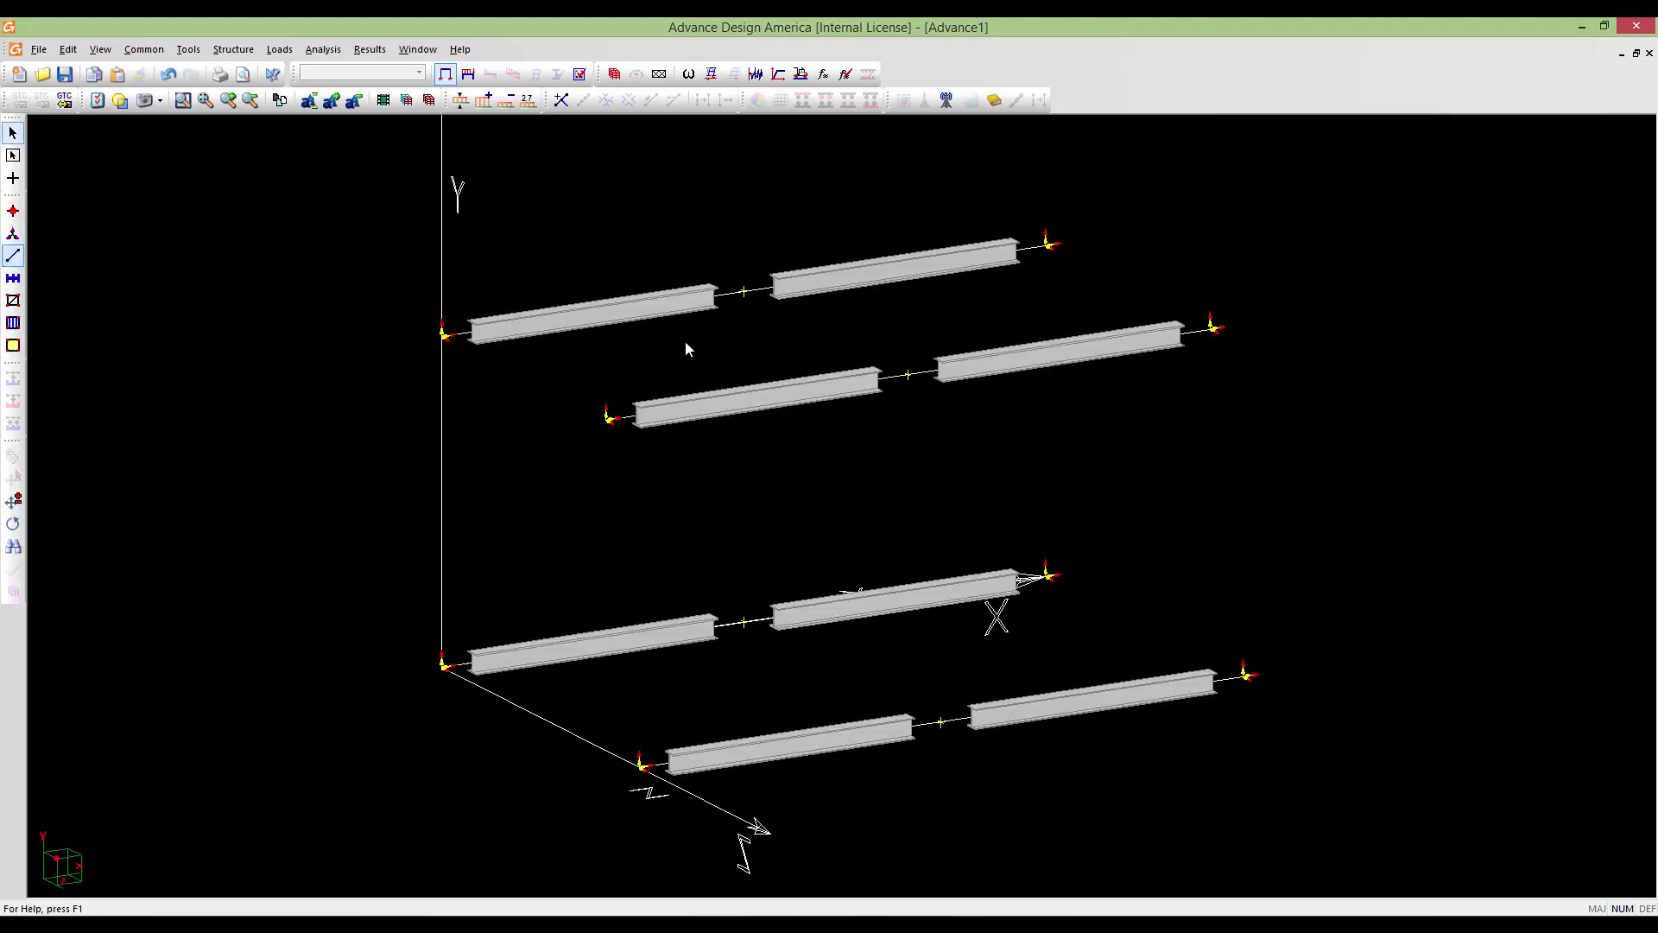
Select the four members of the two upper beam lines together, inspect them, and clear the selection
drag(222, 228, 220, 205)
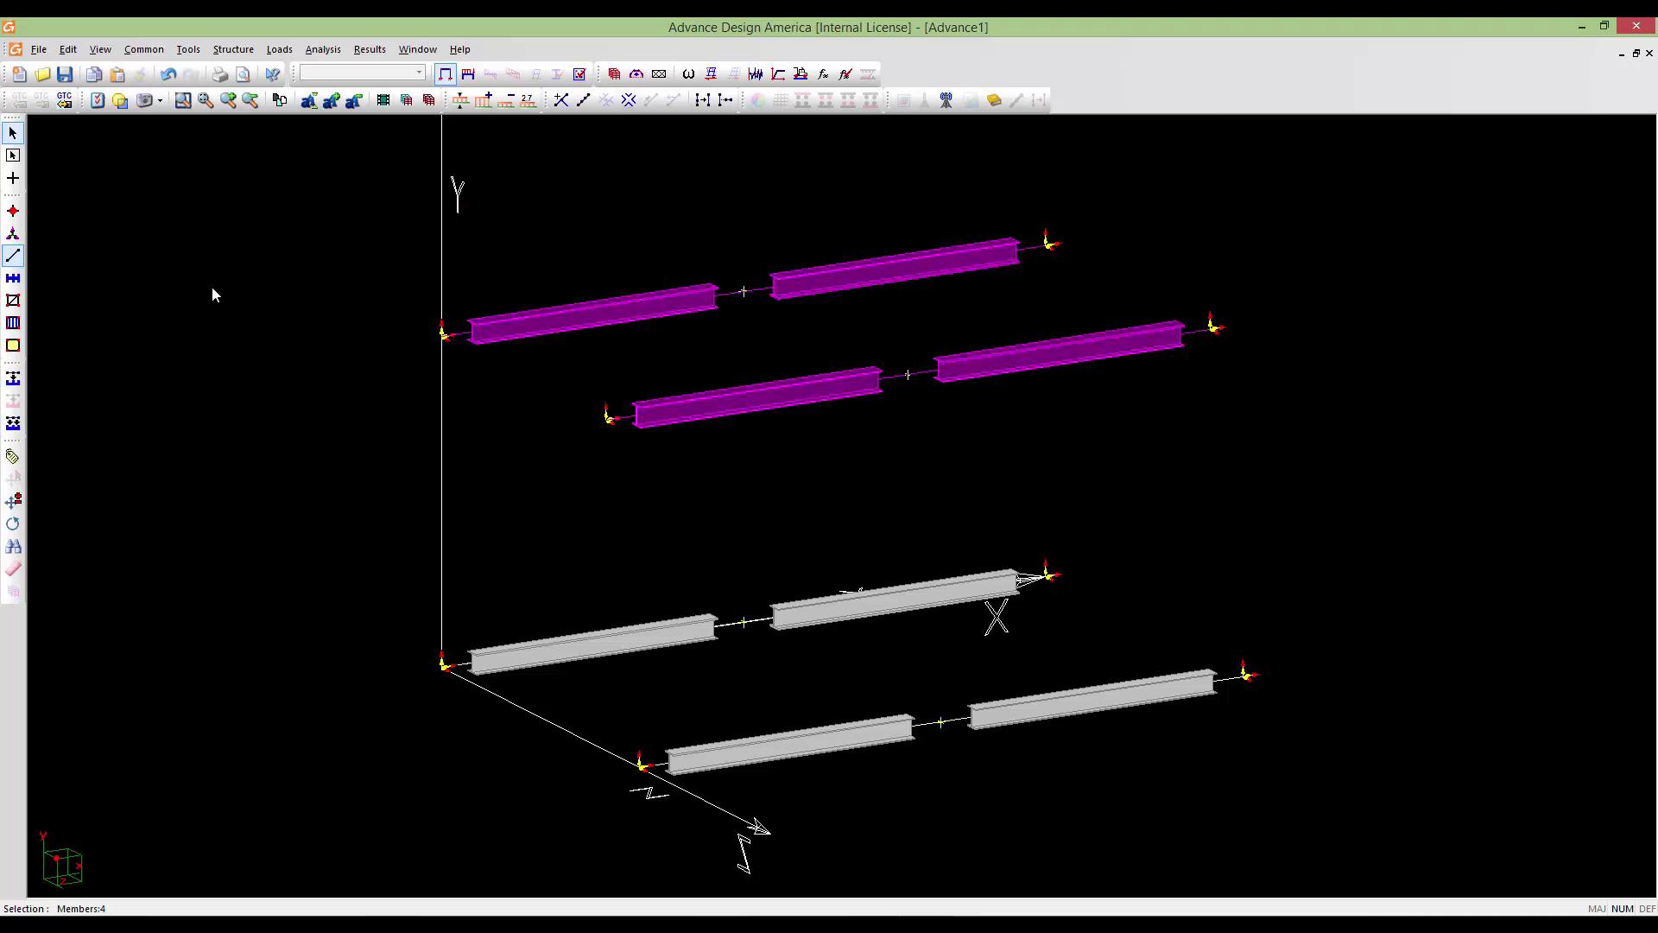
key(Return)
scroll(695, 480, down, 1)
middle_drag(710, 487, 856, 422)
scroll(854, 520, up, 2)
scroll(853, 520, down, 2)
scroll(853, 520, down, 1)
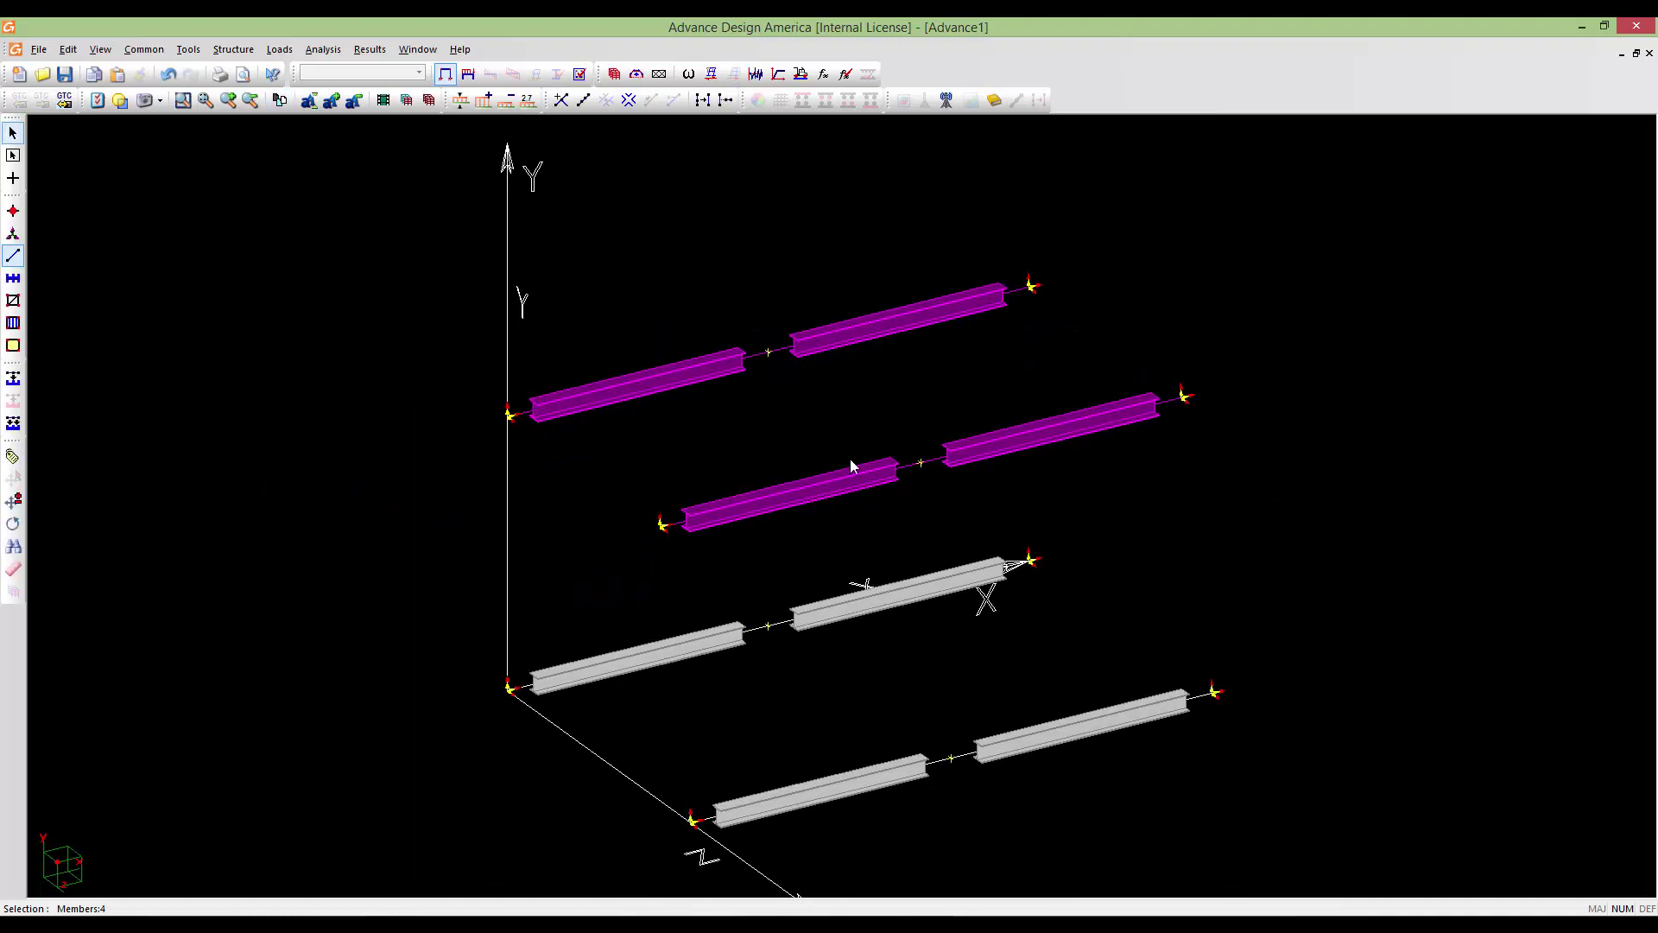
key(Escape)
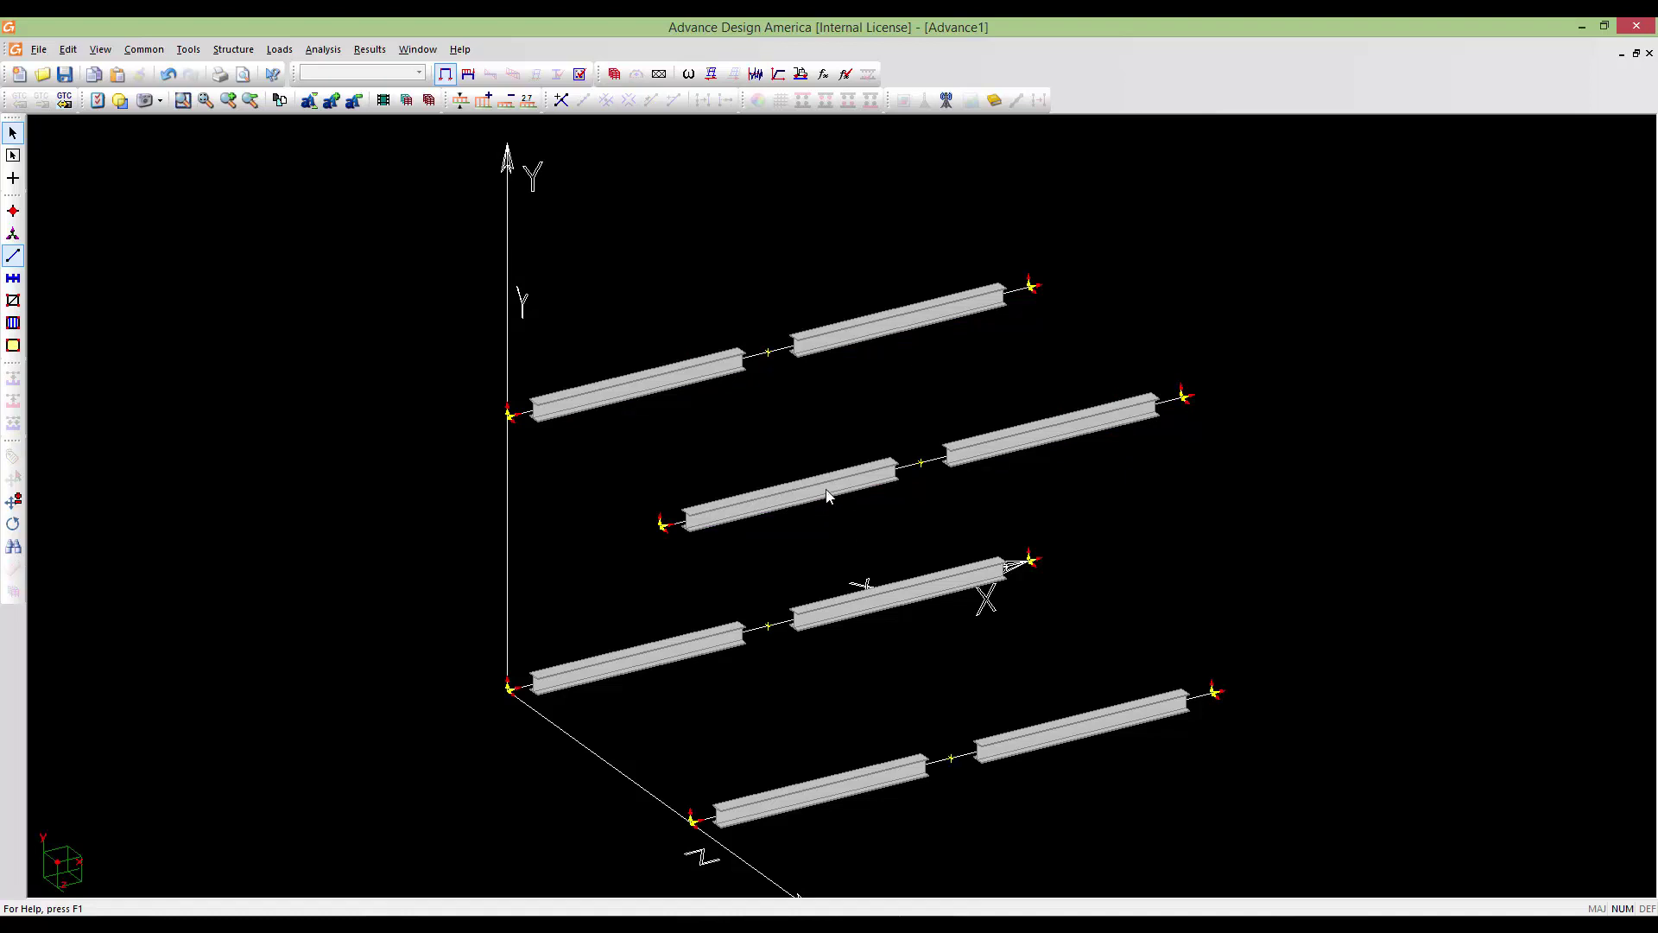
Select both members of the upper beam line farther along Z and invert the selection to the other six members
click(827, 493)
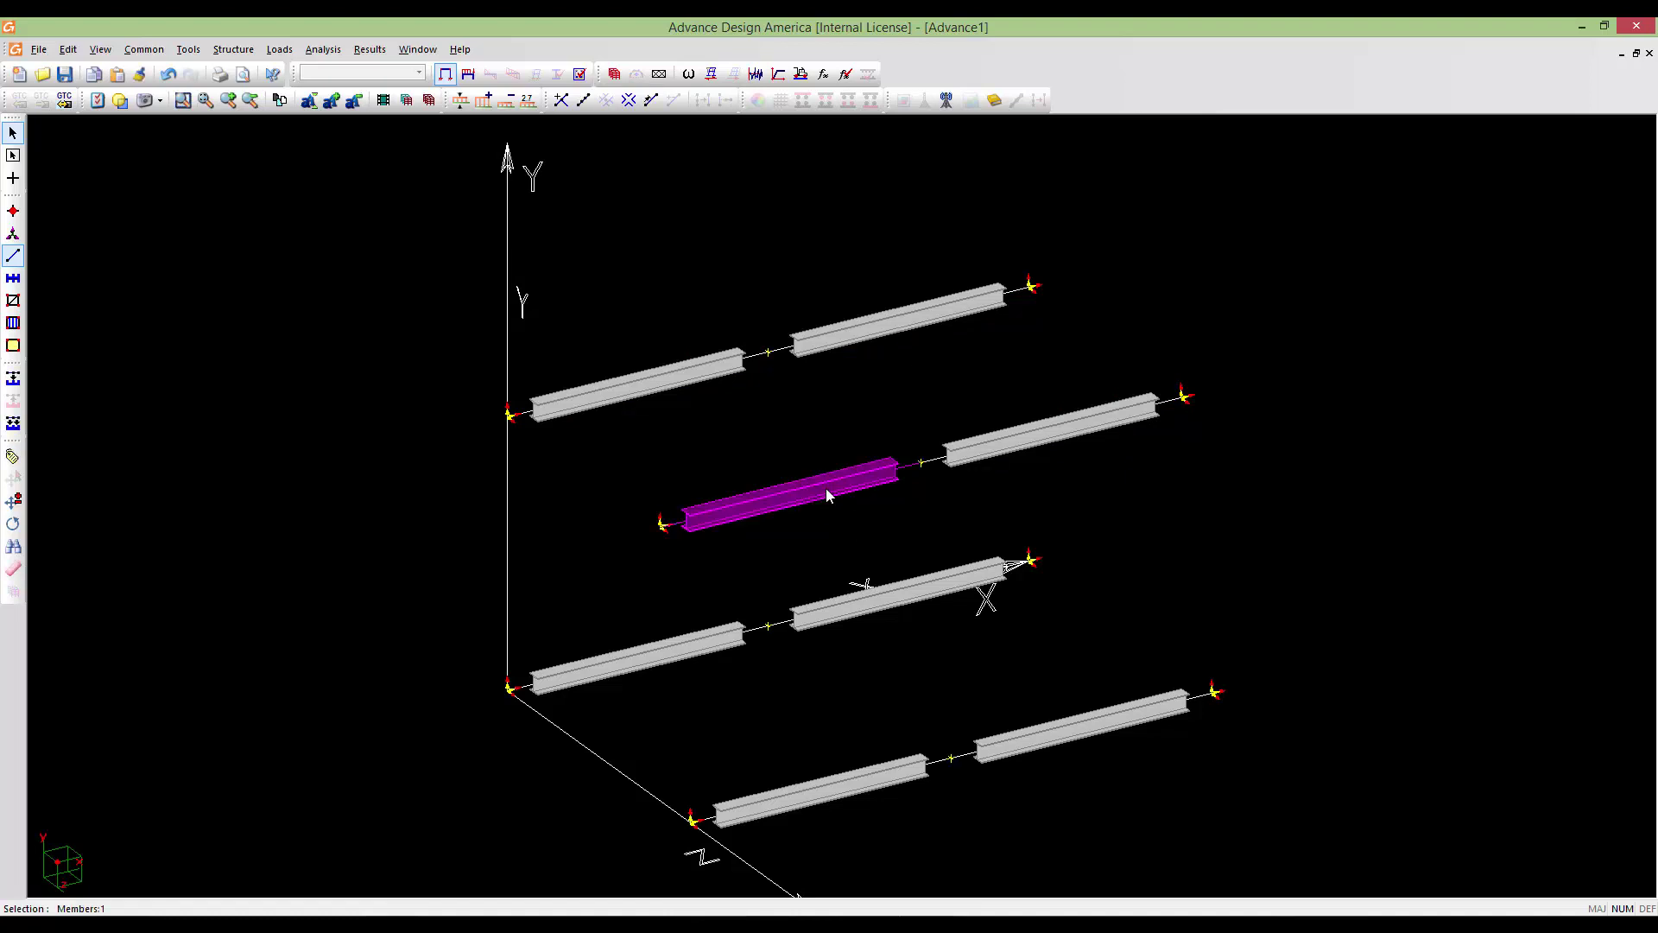
click(1019, 445)
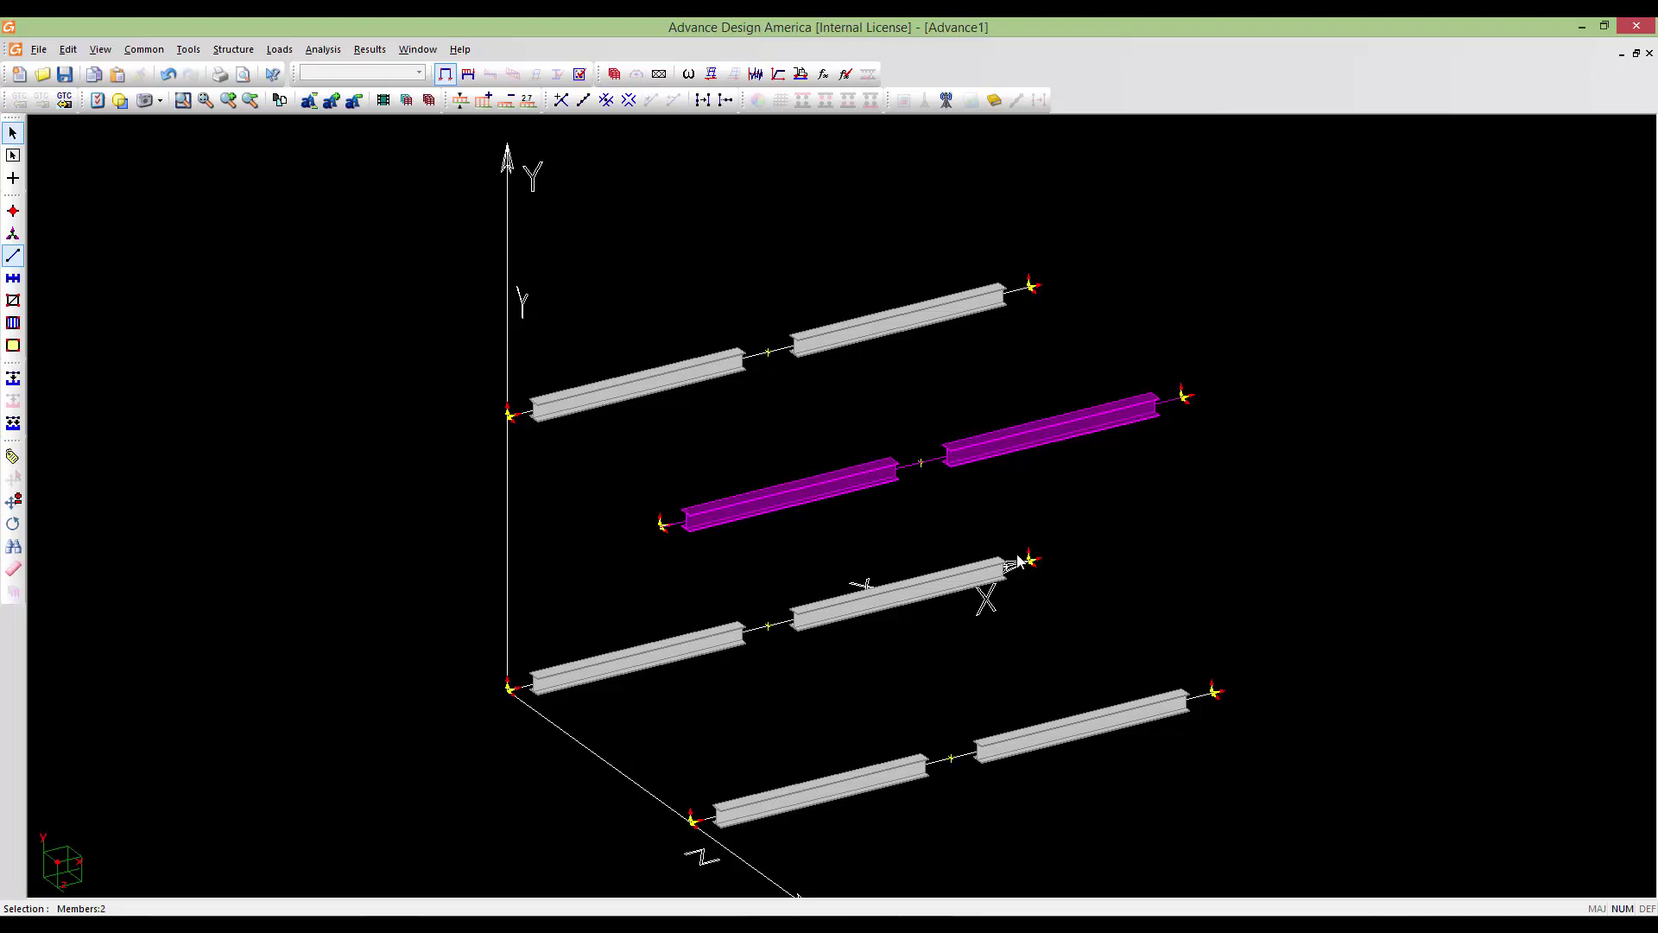
click(68, 49)
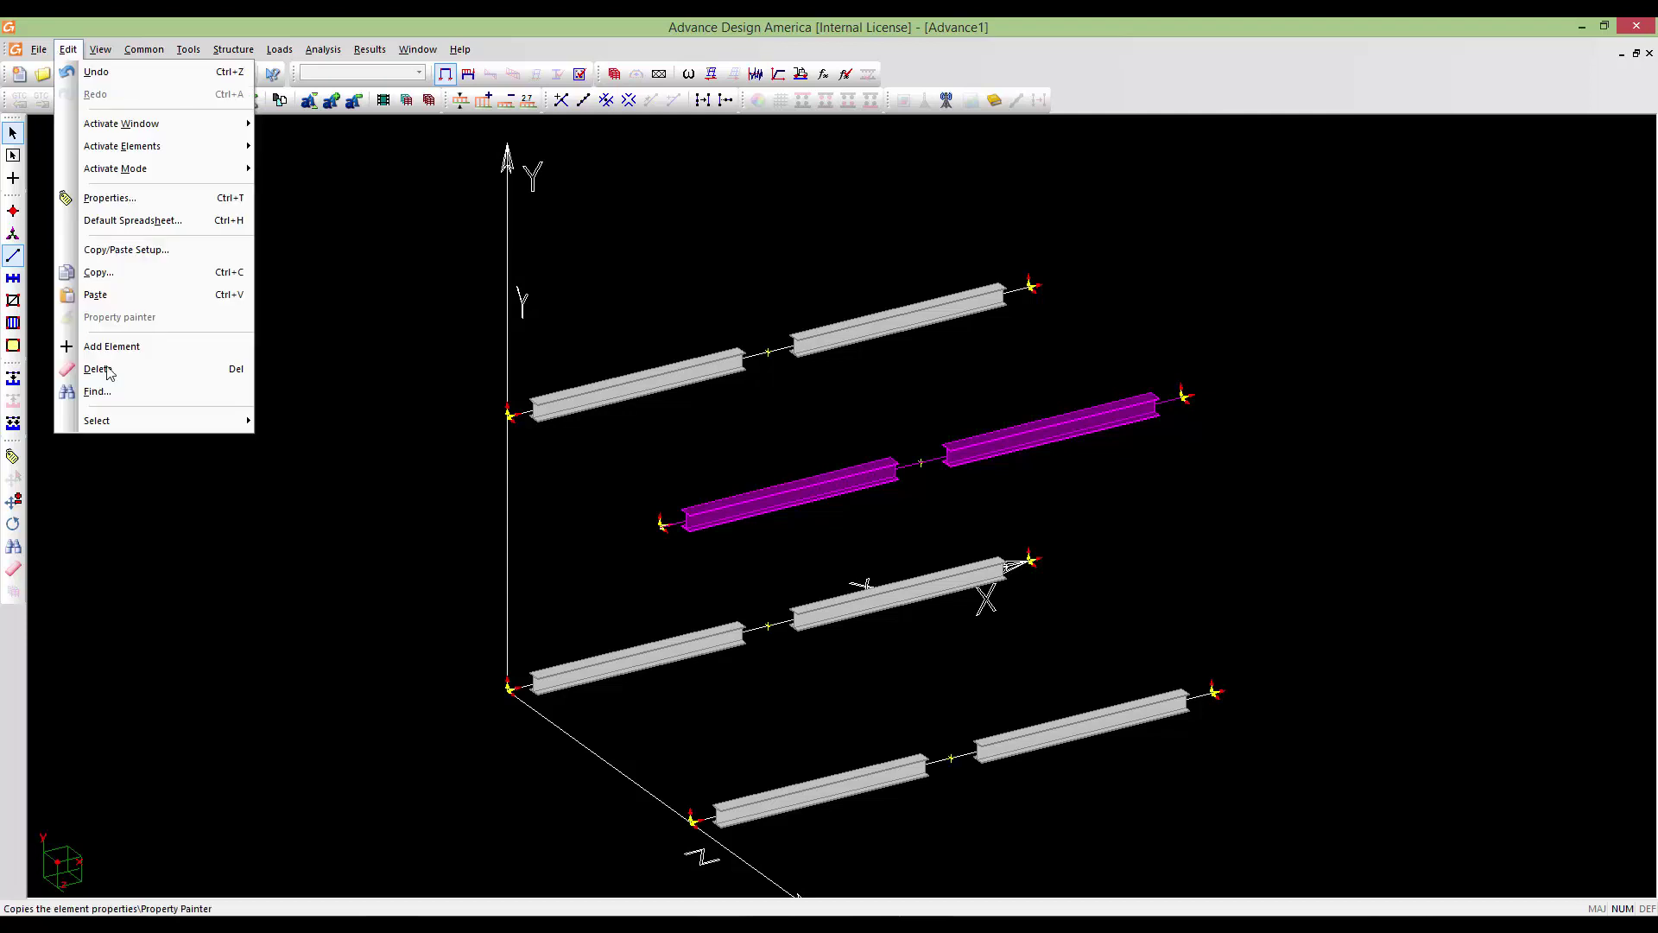
mouse_move(122, 421)
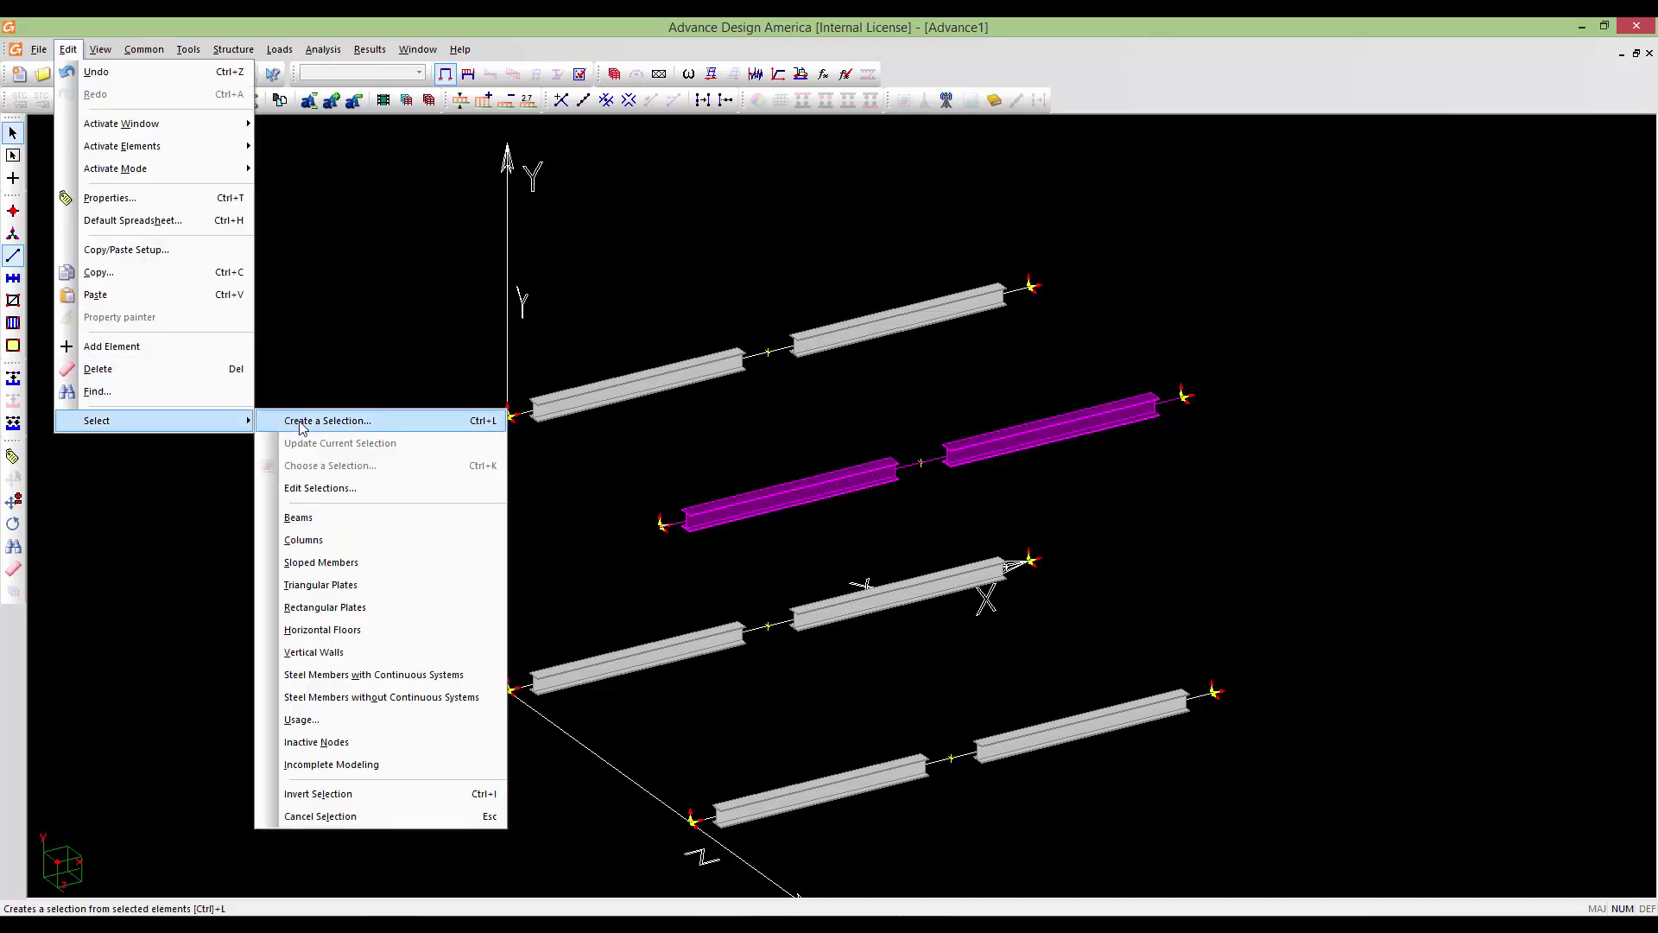
click(318, 794)
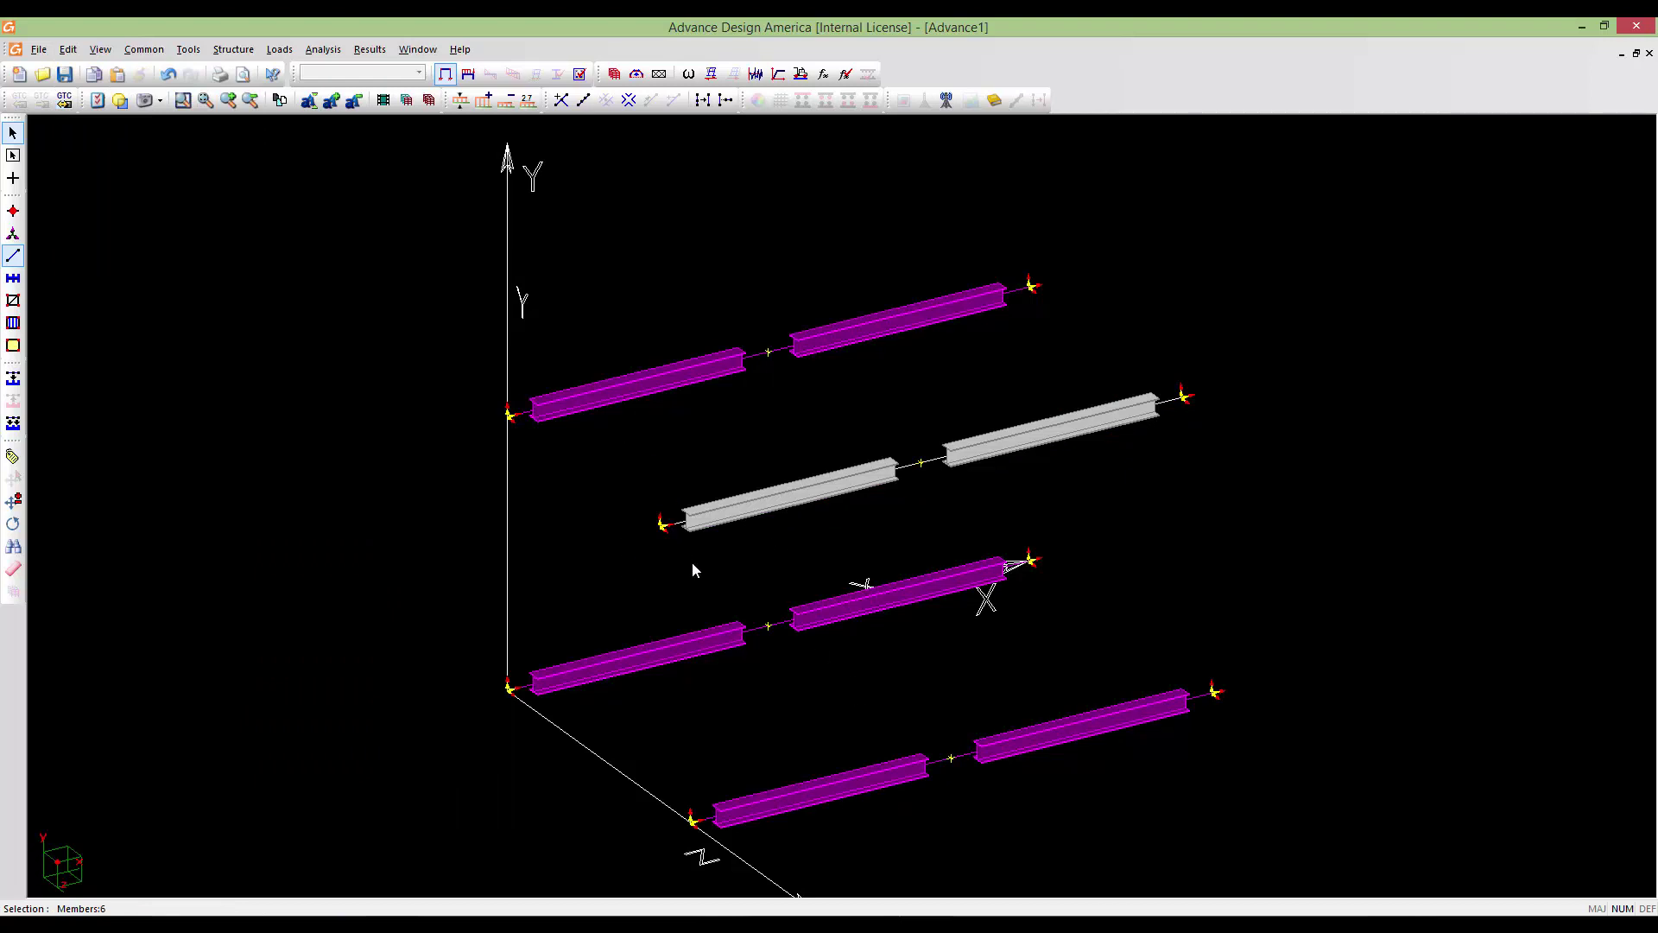
Display only the six members of the inverted selection and clear the selection
middle_drag(857, 528, 873, 471)
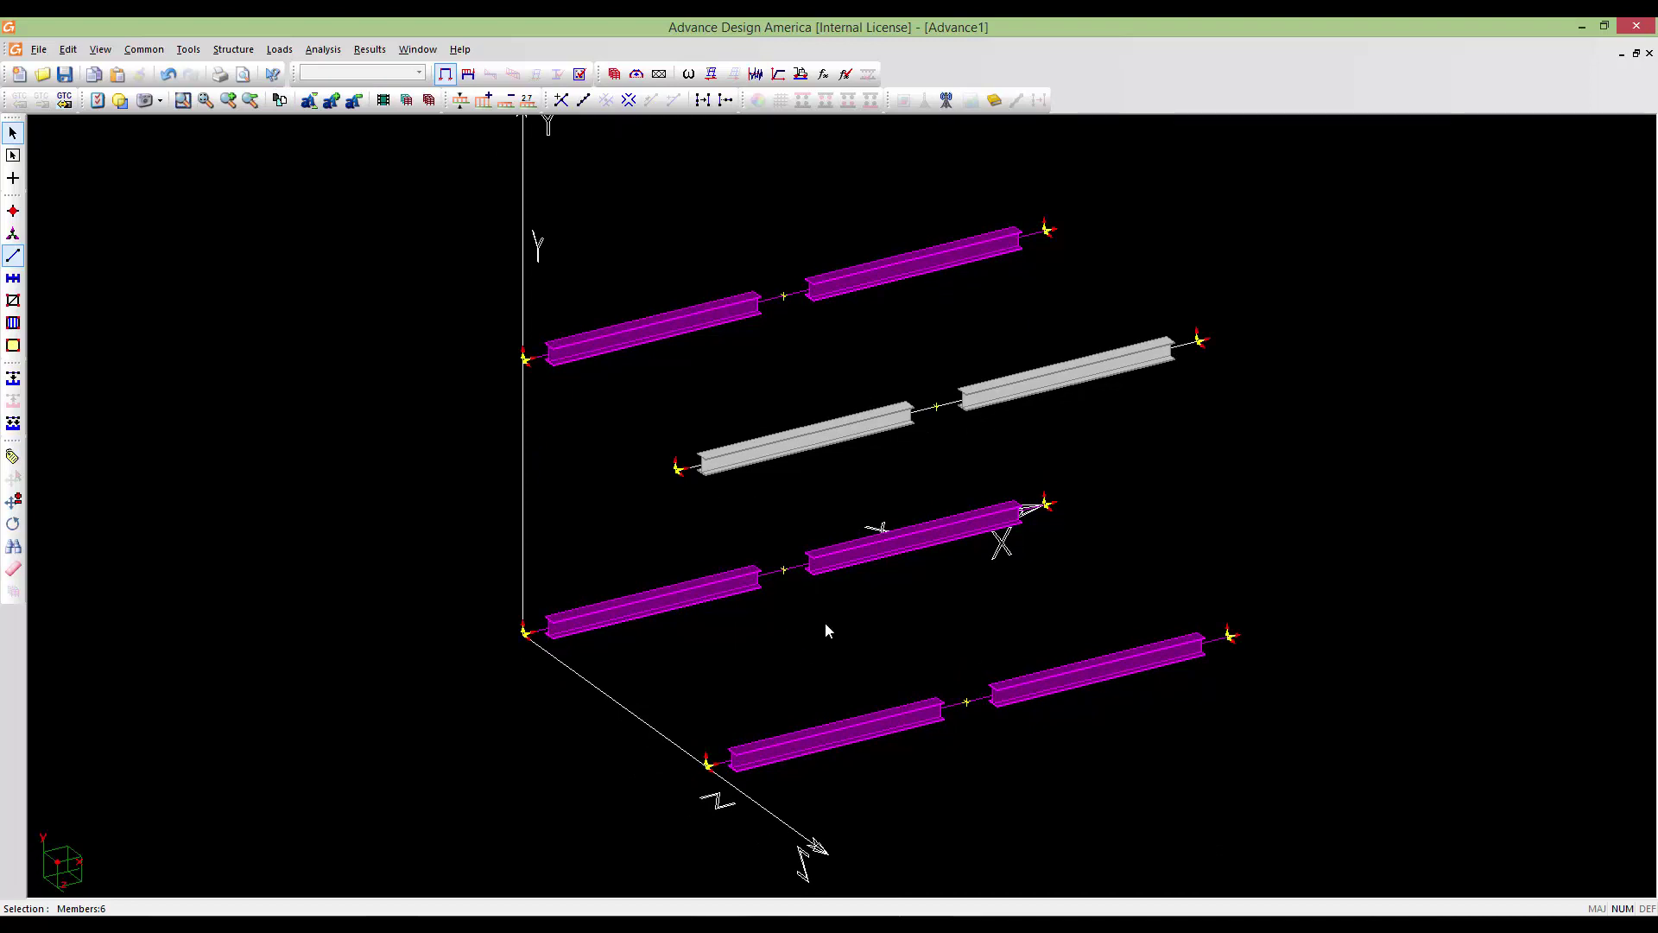
key(Delete)
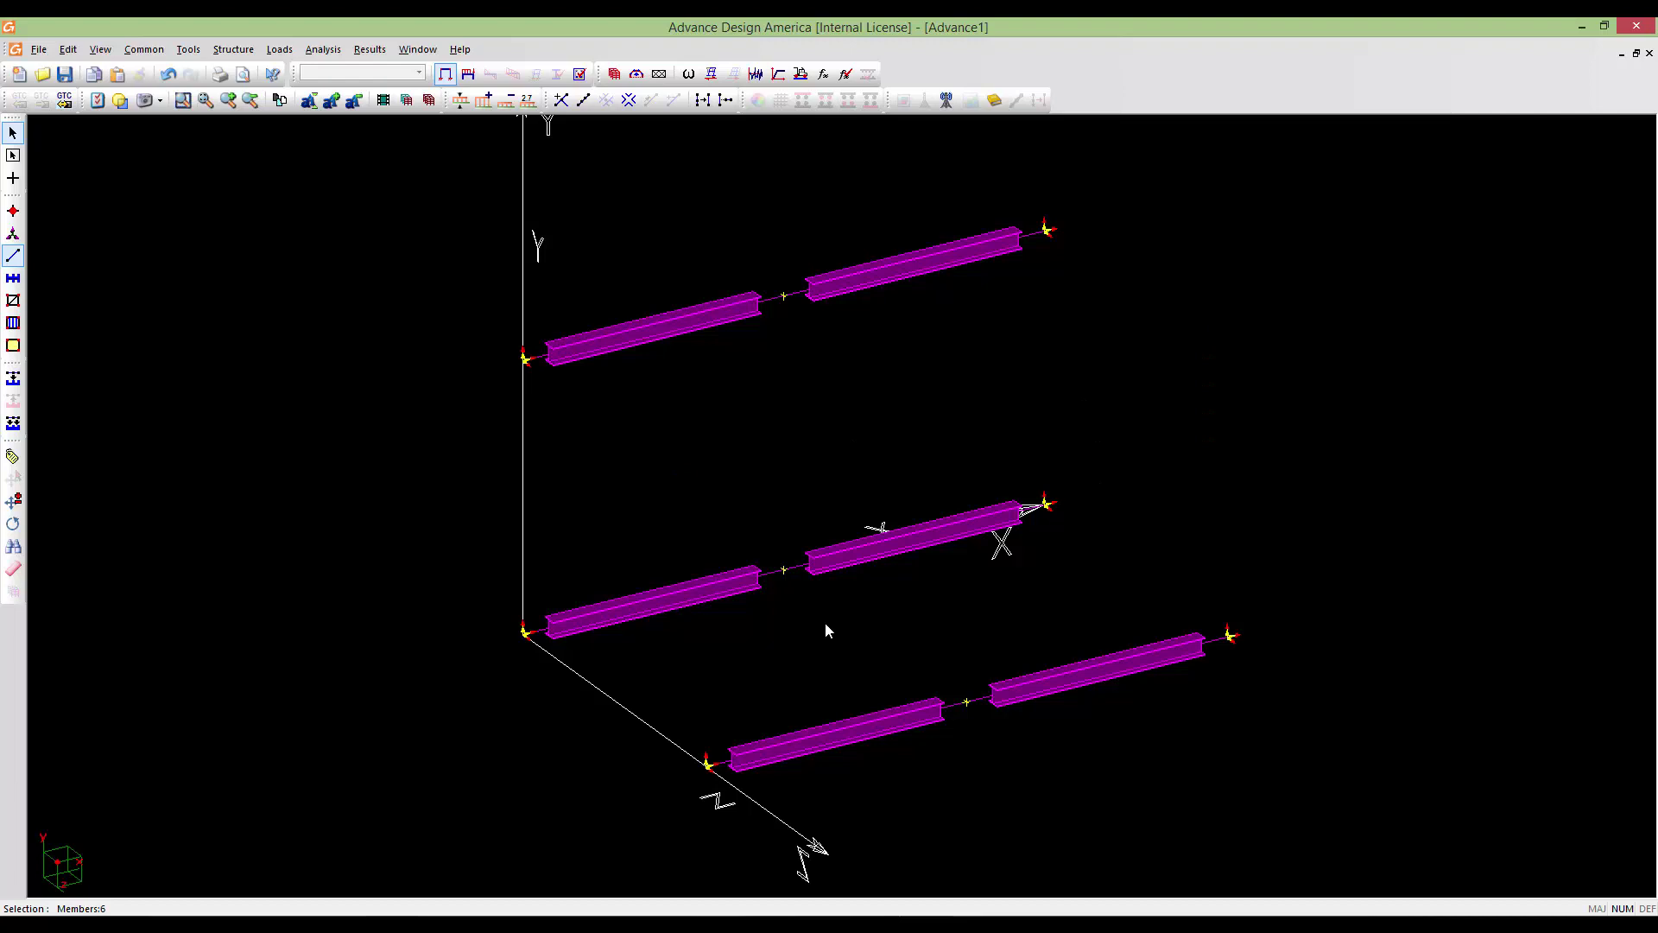
key(Escape)
scroll(828, 638, down, 1)
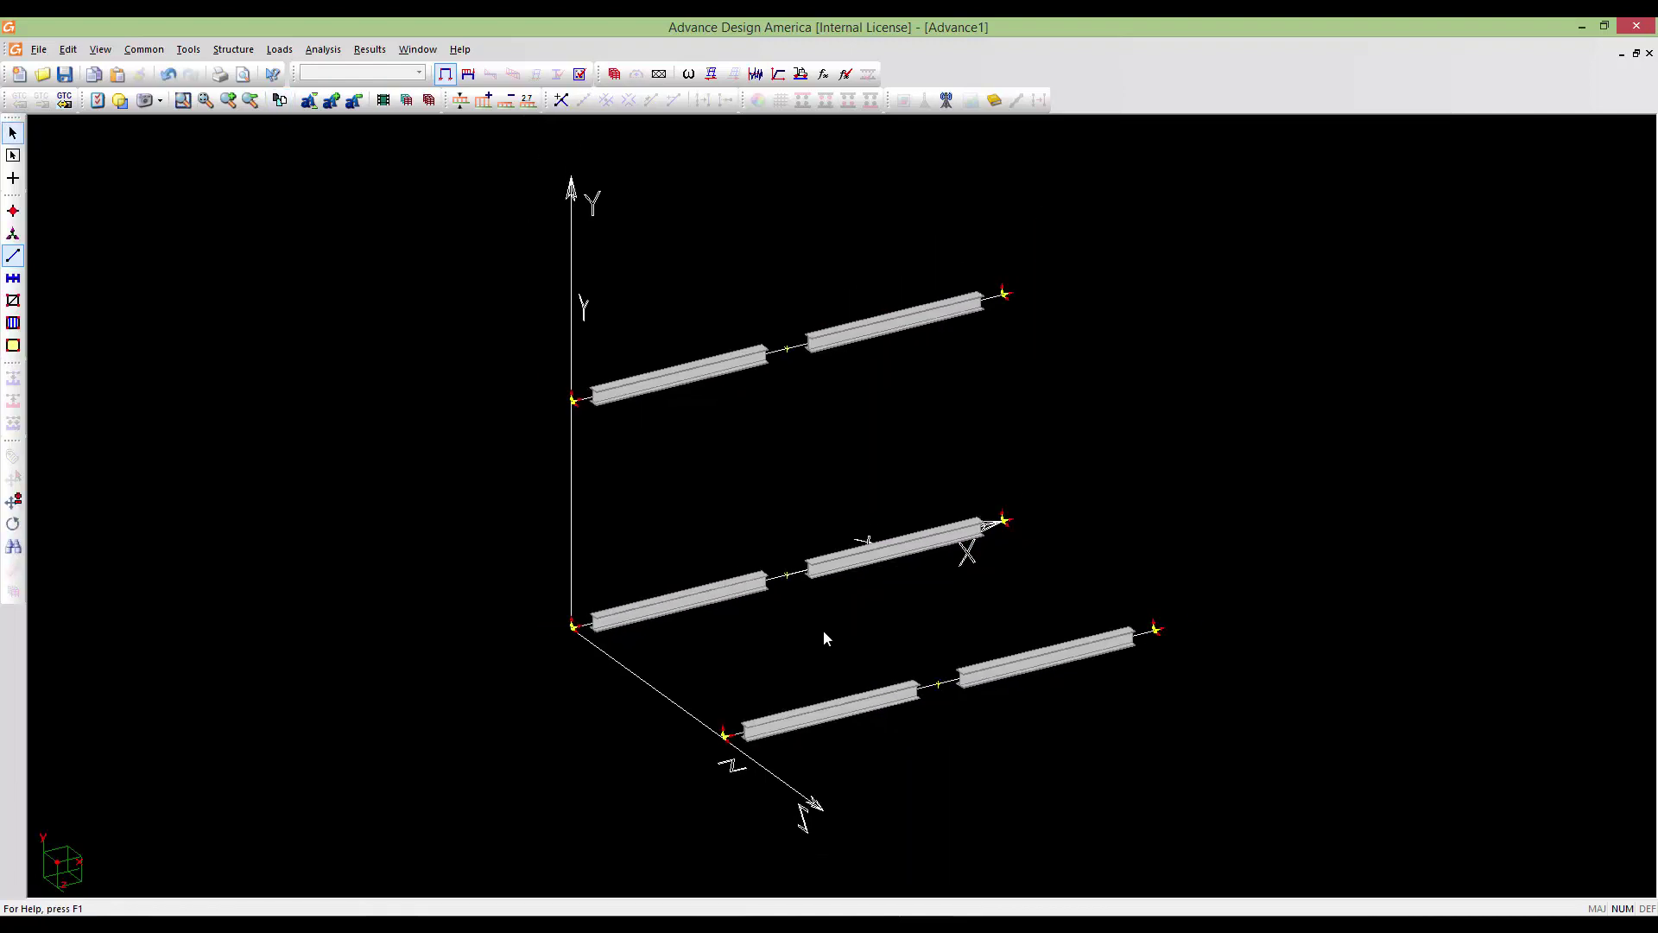
Inspect the three remaining beam lines from another angle and redisplay the entire model
middle_drag(824, 632, 703, 575)
scroll(703, 575, down, 1)
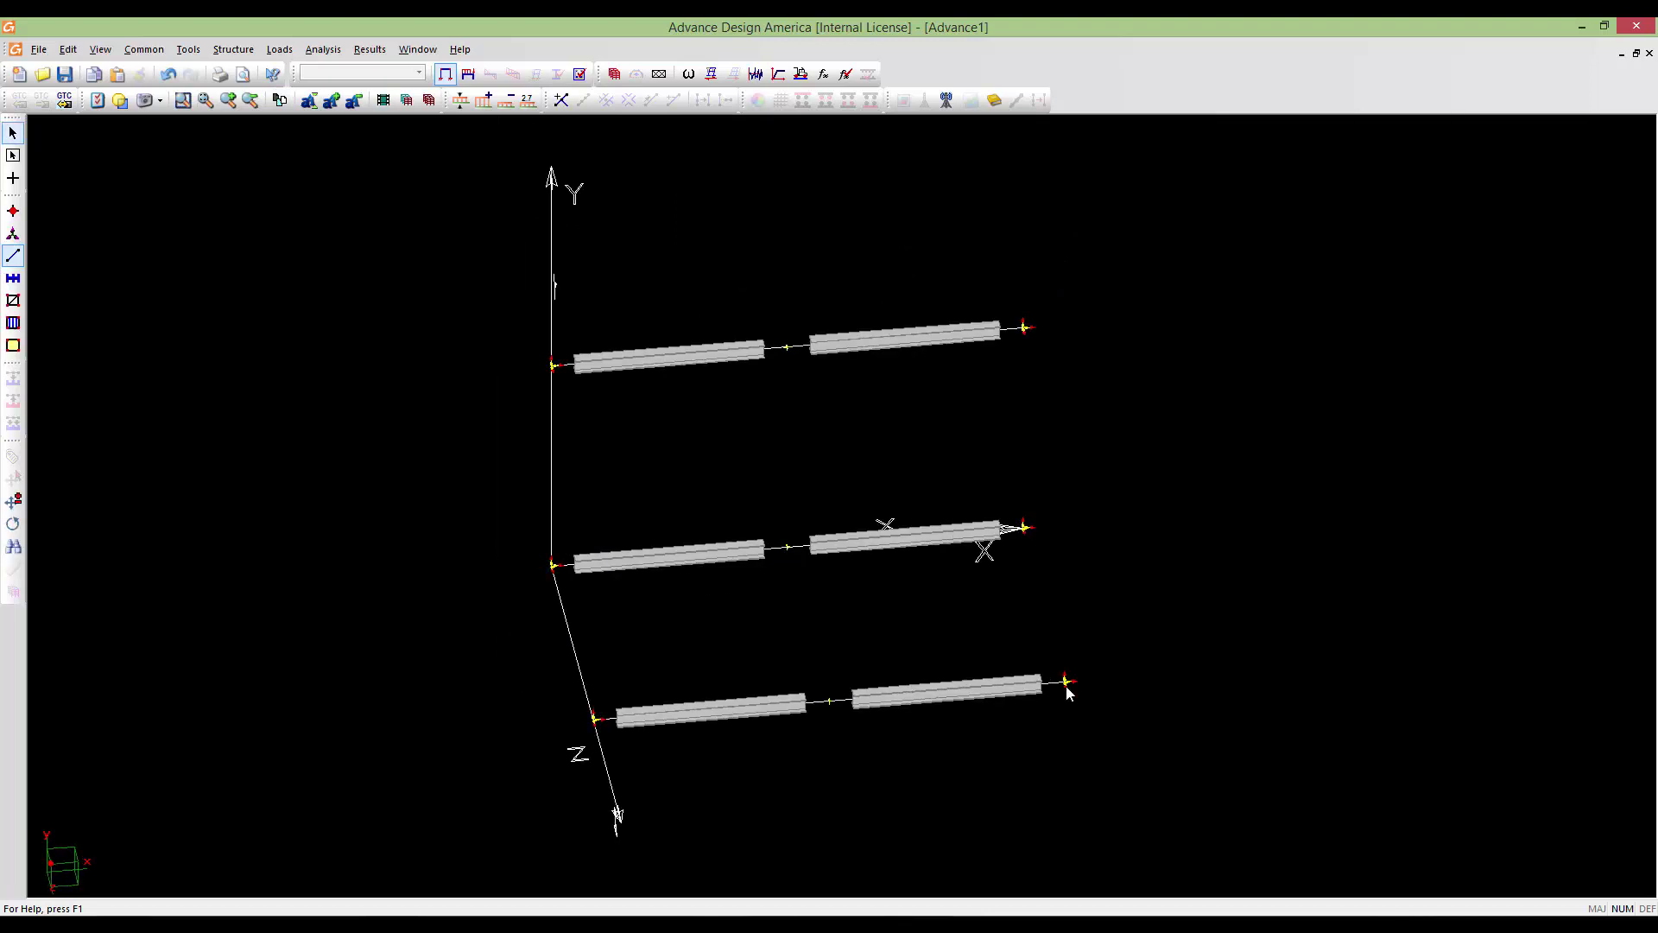
drag(1206, 769, 533, 279)
key(Escape)
middle_drag(491, 155, 522, 166)
click(434, 97)
middle_drag(735, 484, 993, 354)
middle_drag(1061, 444, 1061, 553)
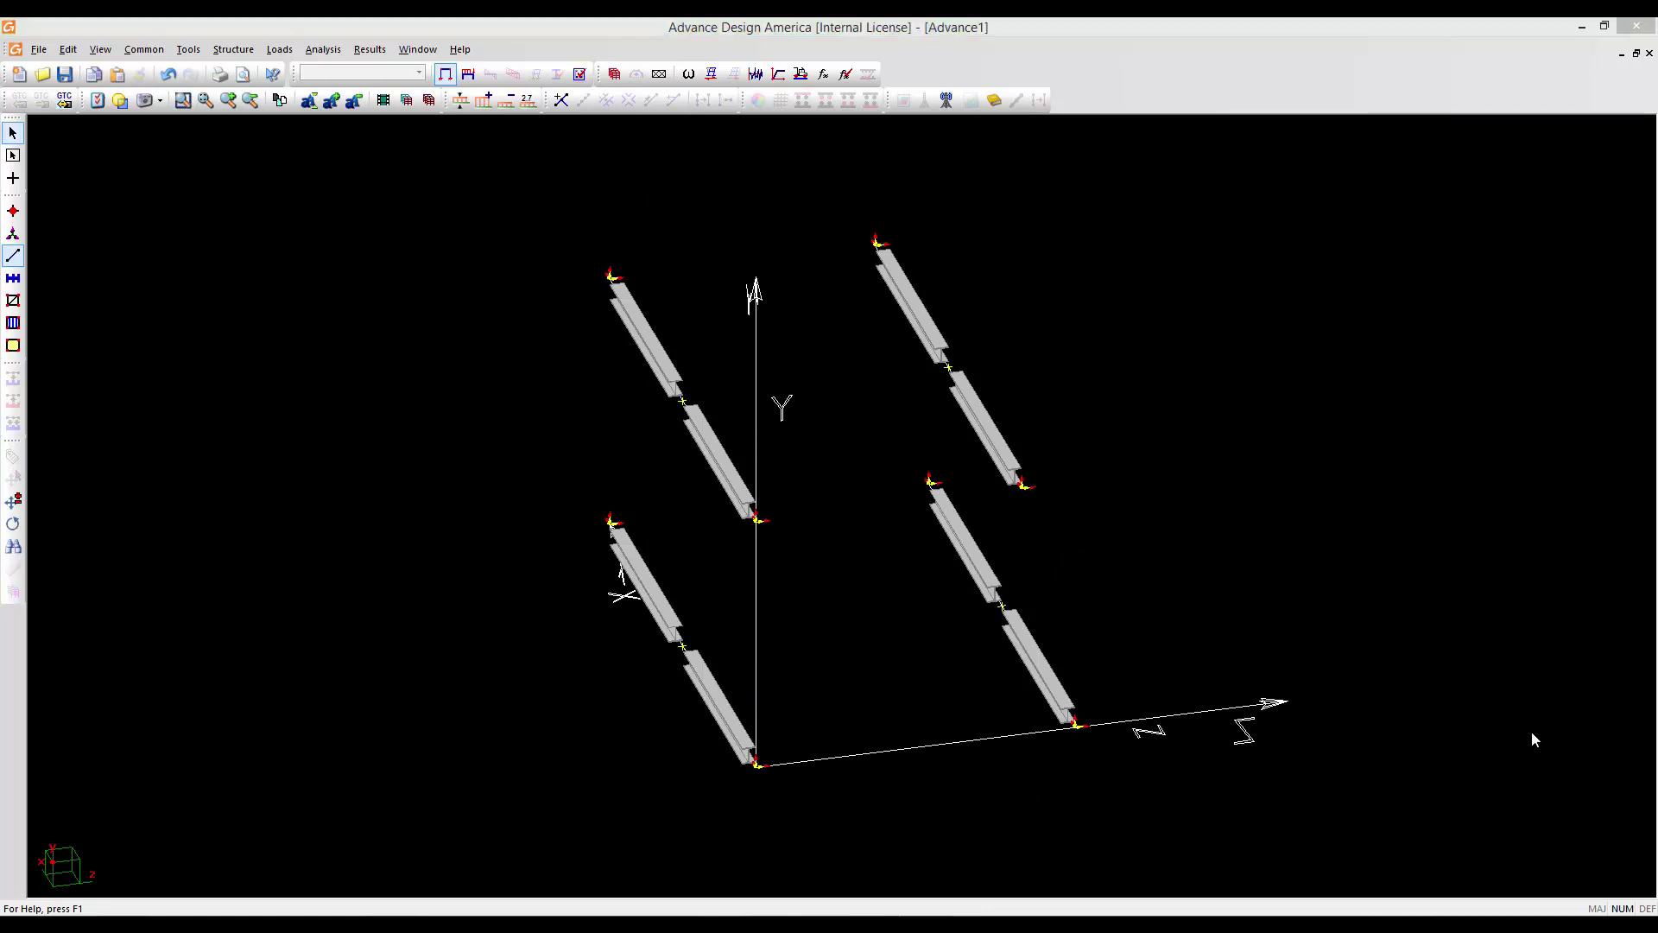
click(1178, 559)
middle_drag(1147, 557, 708, 617)
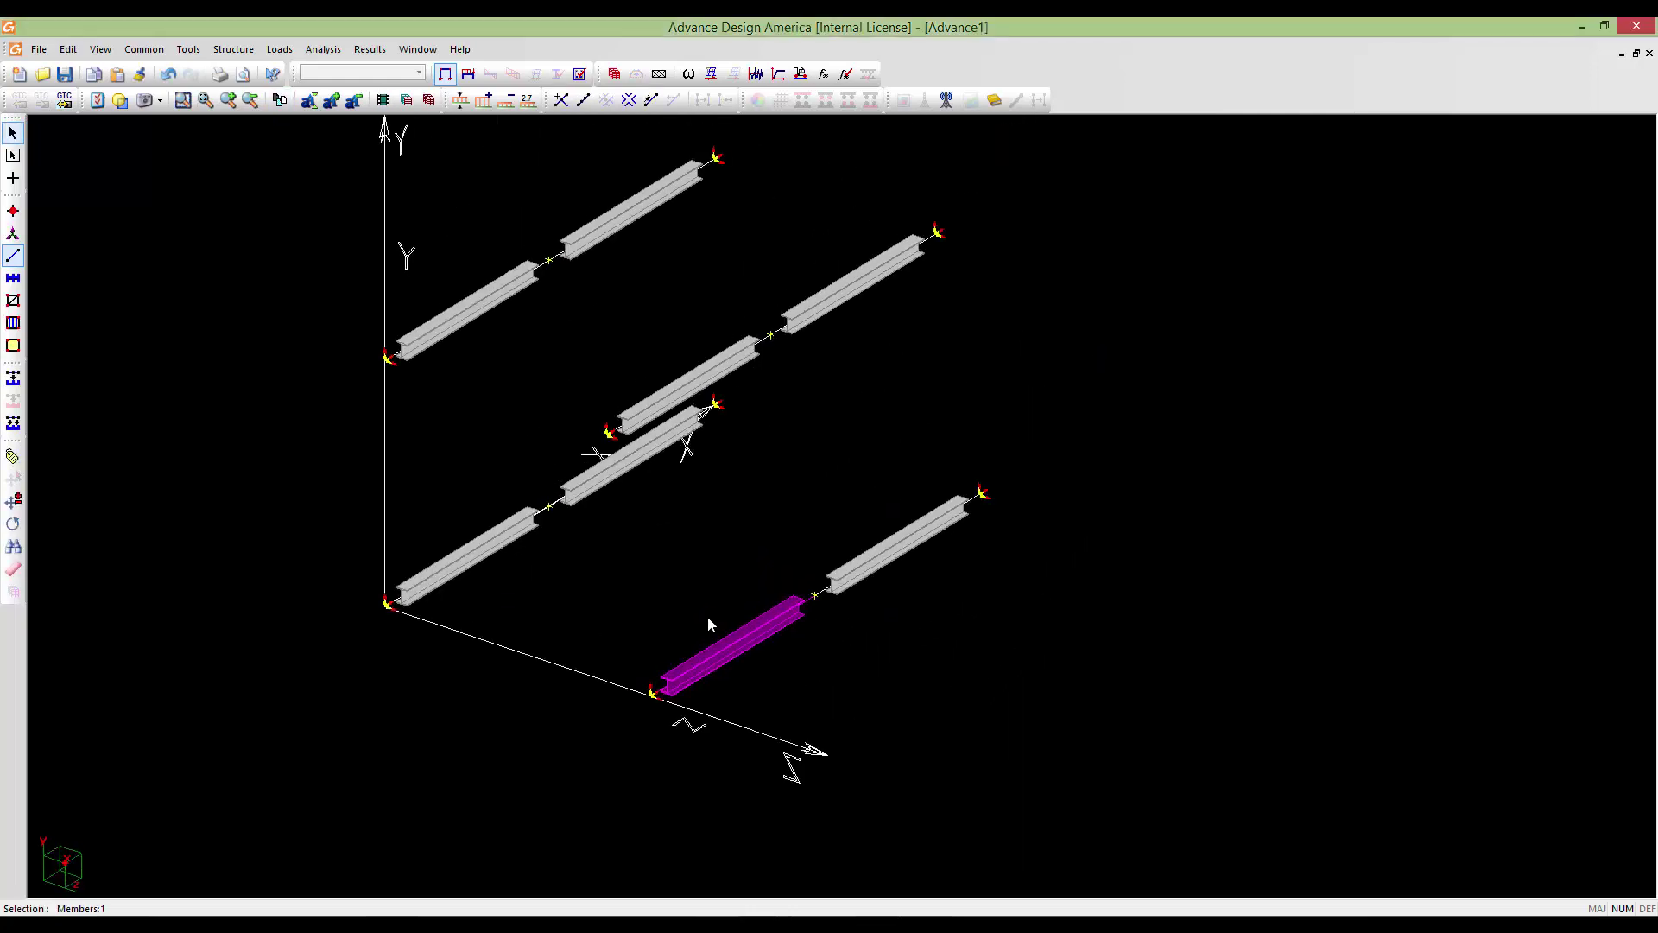
click(810, 696)
middle_drag(759, 527, 673, 588)
scroll(734, 599, down, 1)
middle_drag(900, 620, 922, 652)
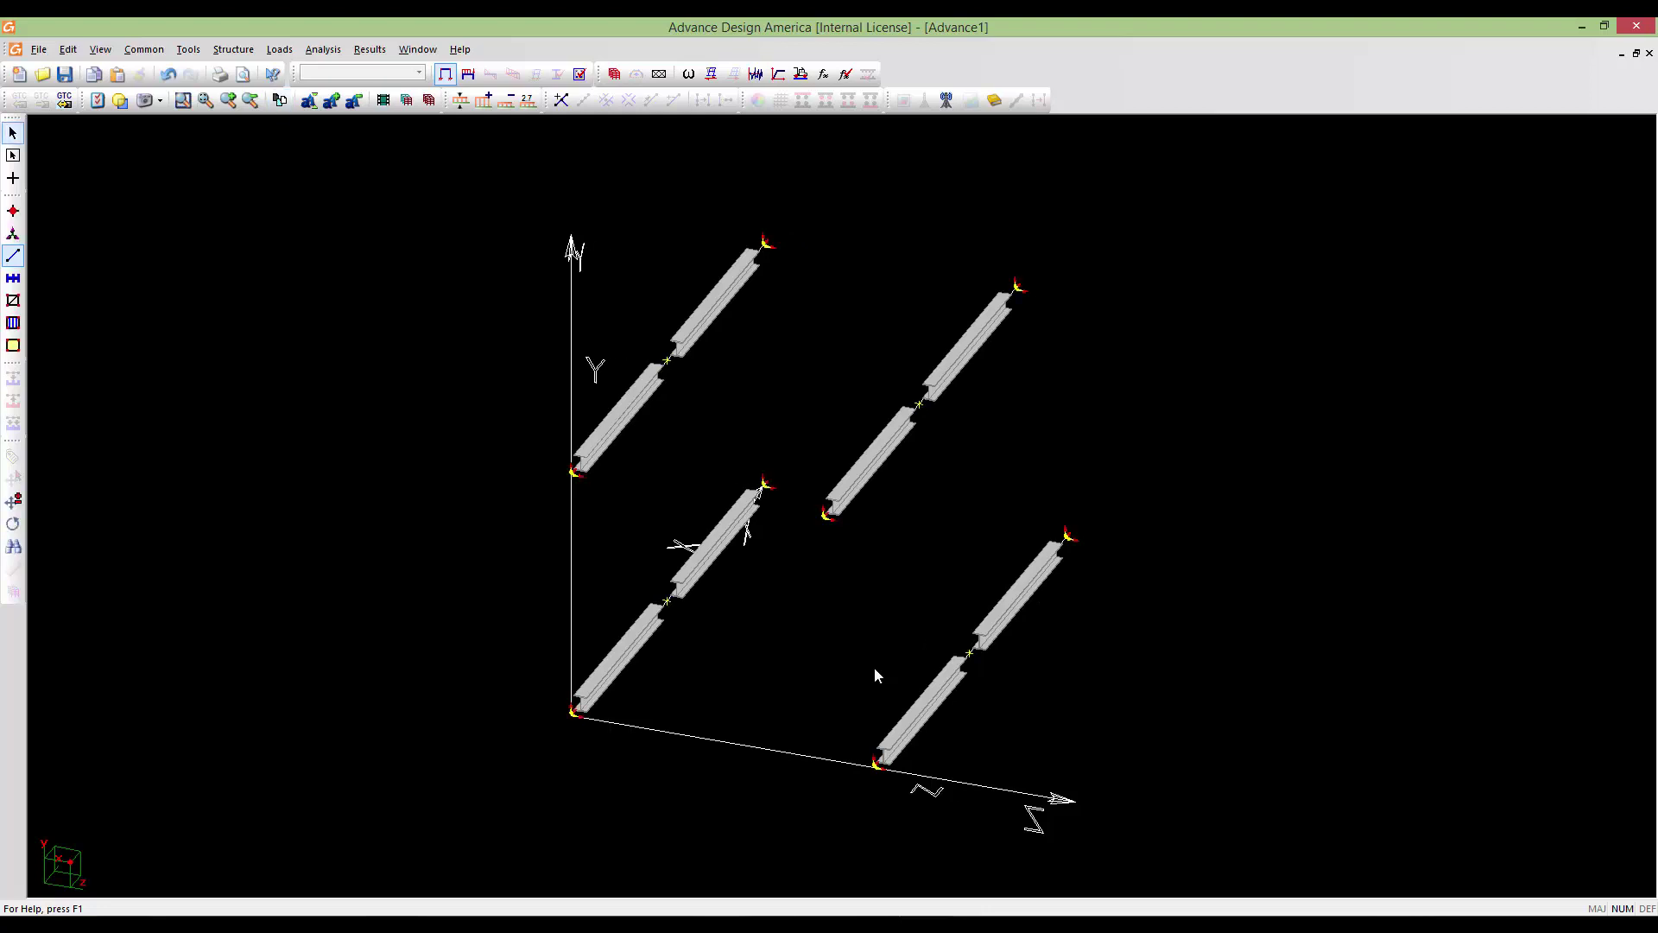
mouse_move(826, 659)
middle_down()
mouse_move(714, 648)
mouse_move(801, 657)
middle_up()
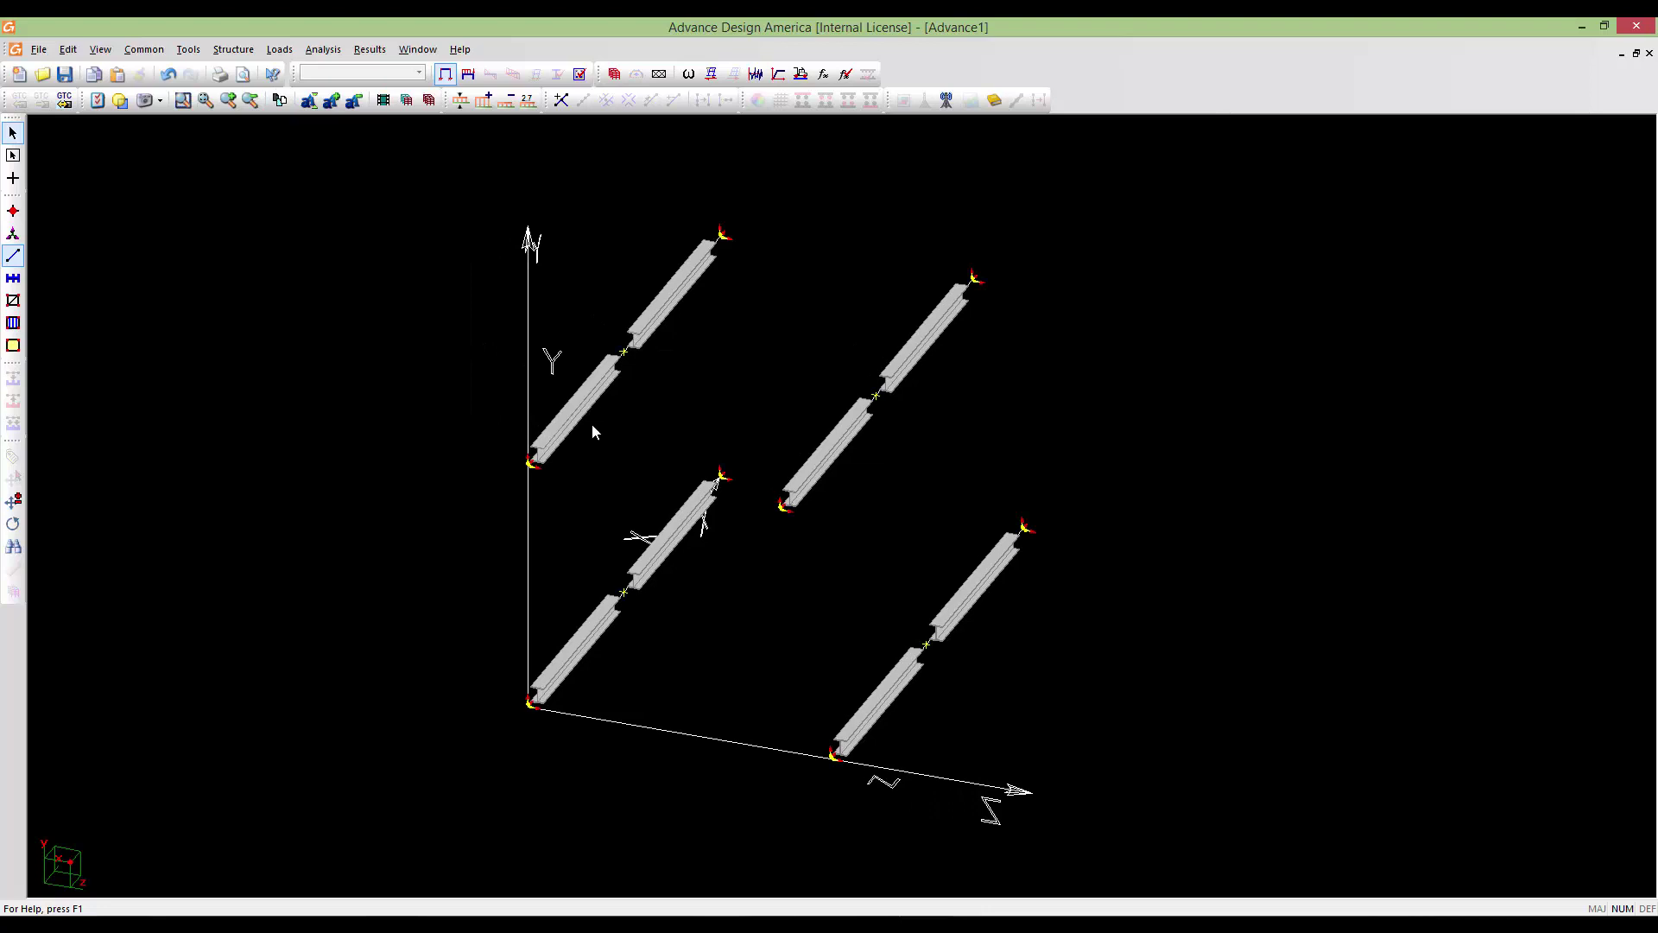
click(67, 50)
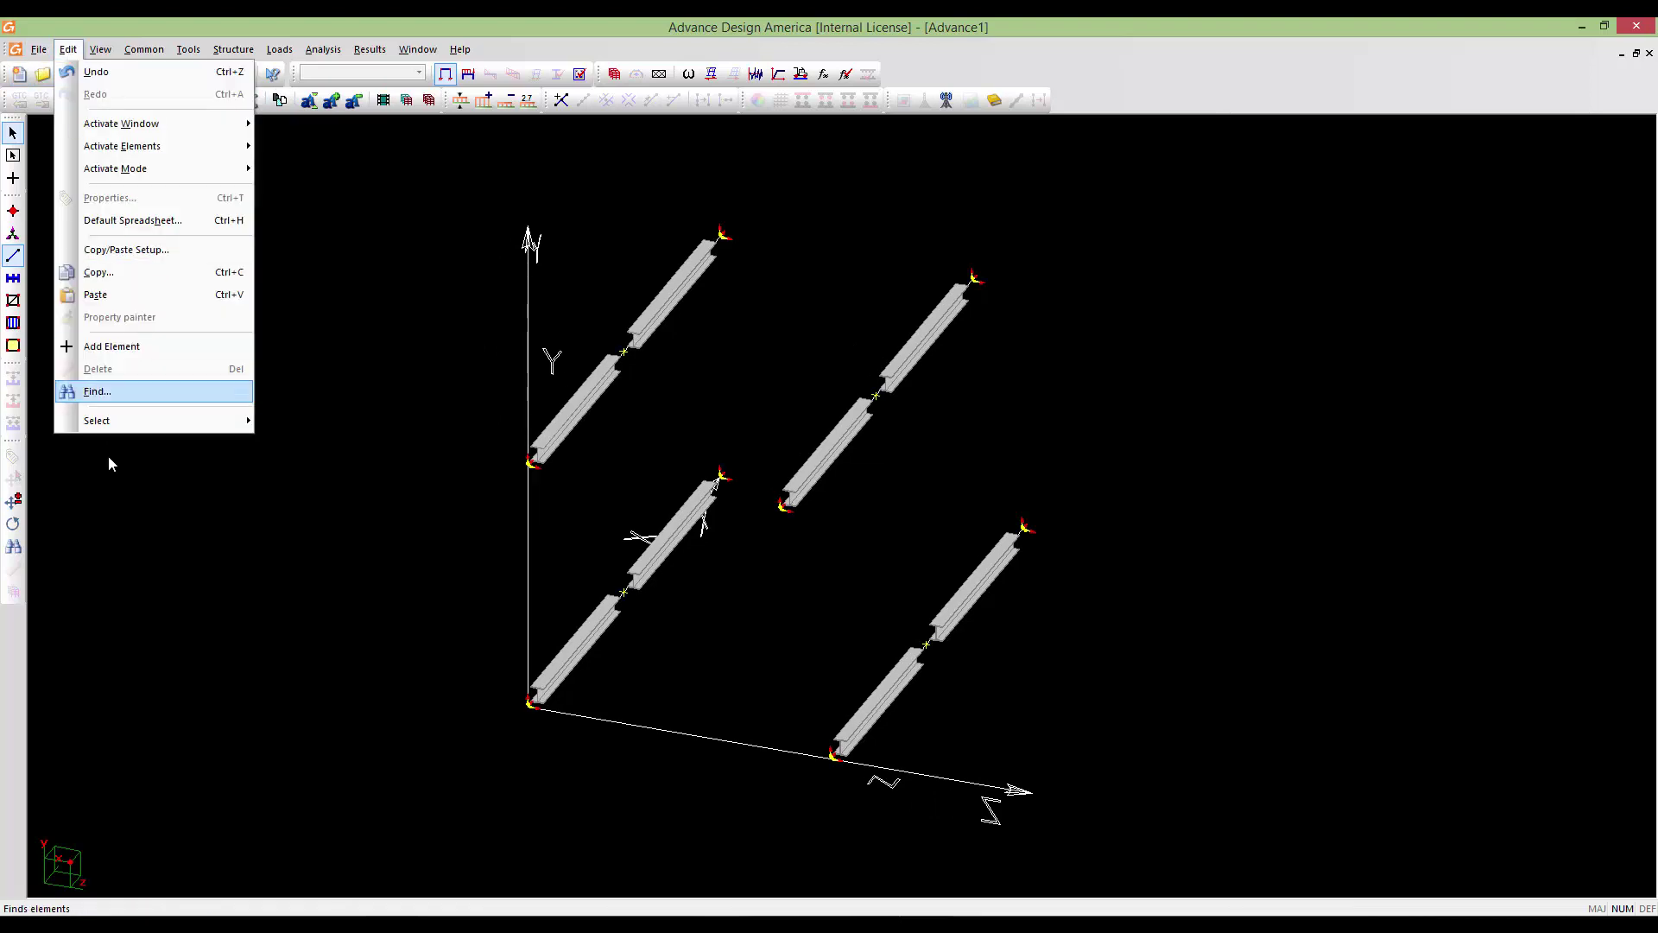
mouse_move(127, 423)
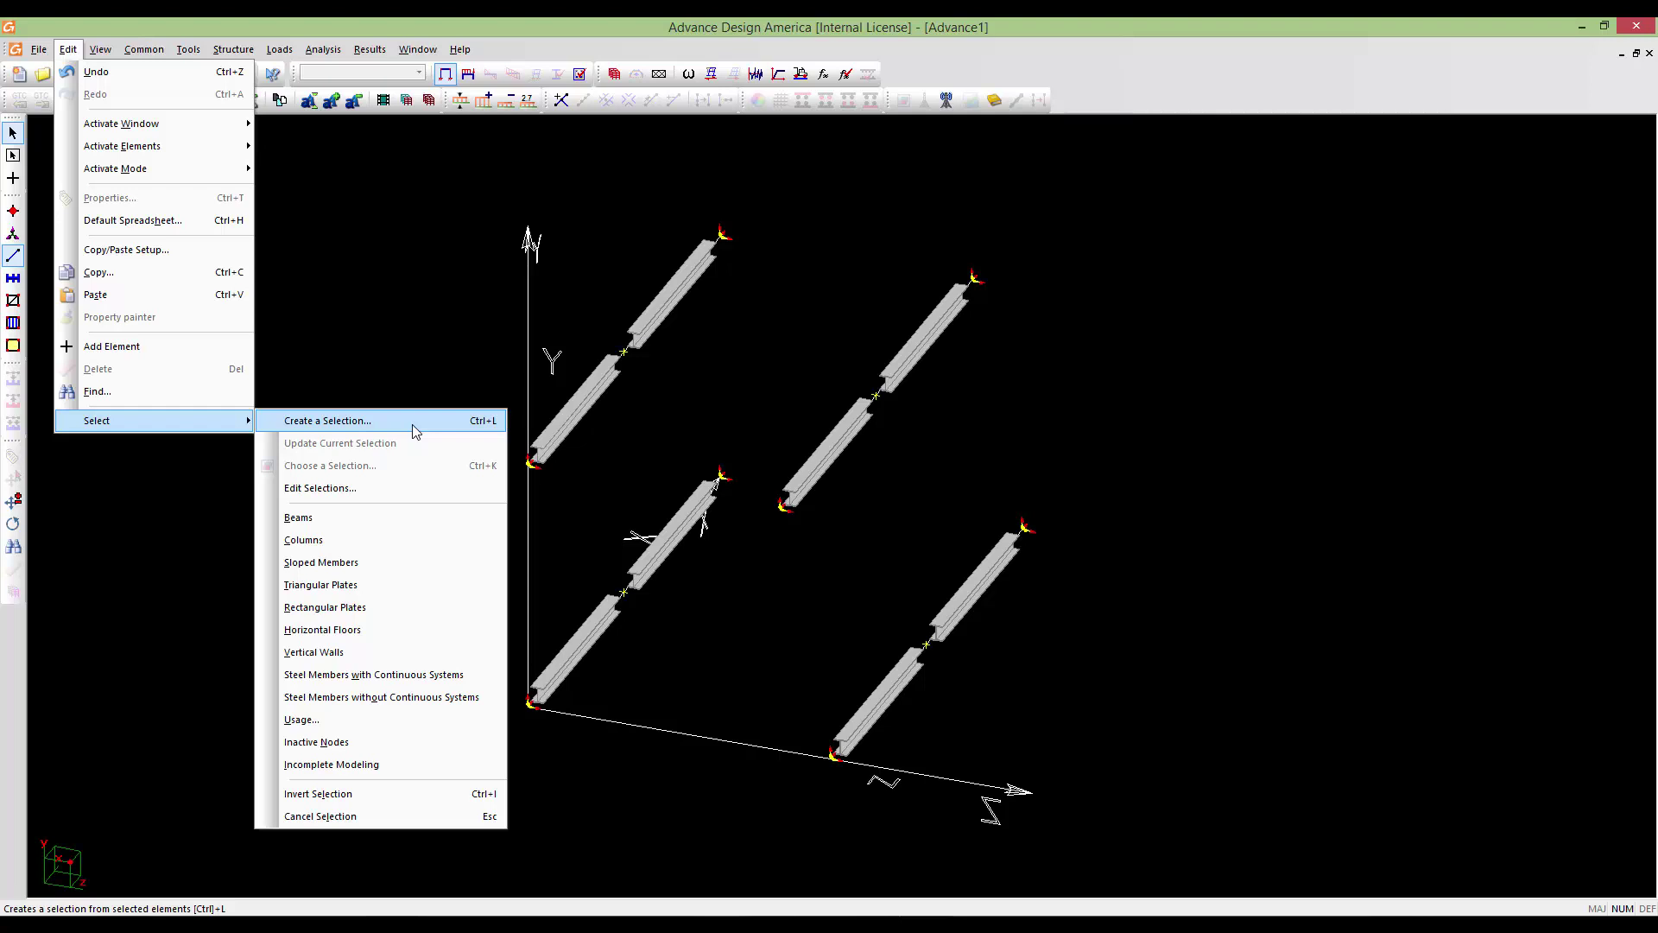
click(411, 354)
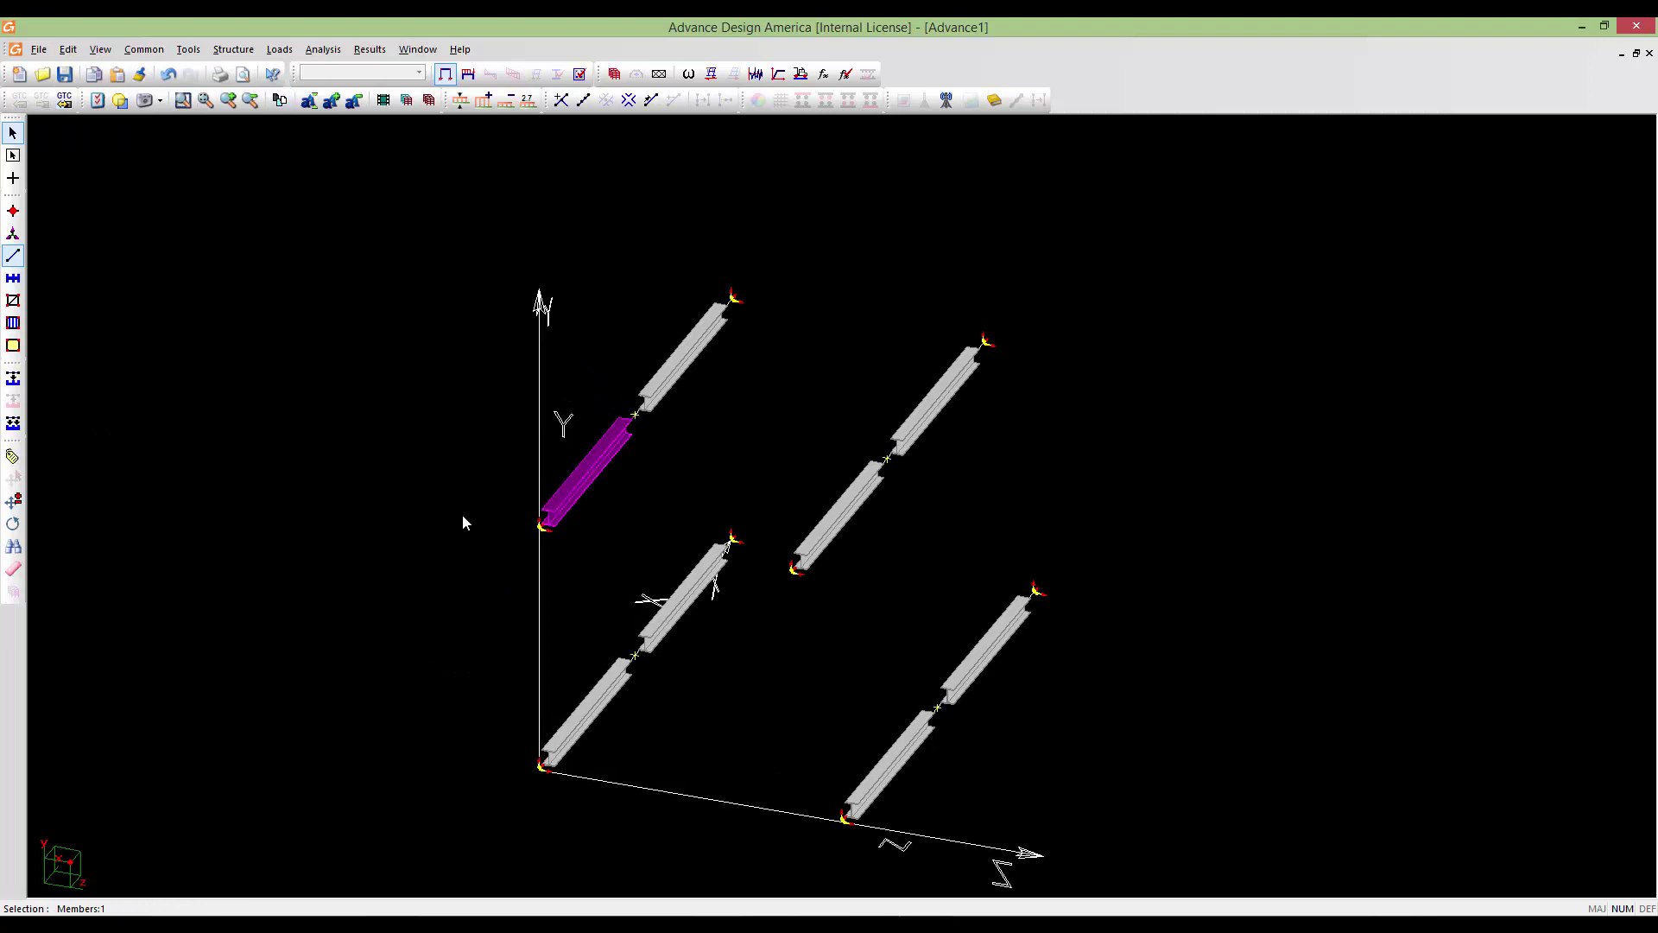
Select a single member of the upper beam line farther along Z, then clear the selection
shift+middle_drag(767, 483, 717, 512)
scroll(657, 463, down, 1)
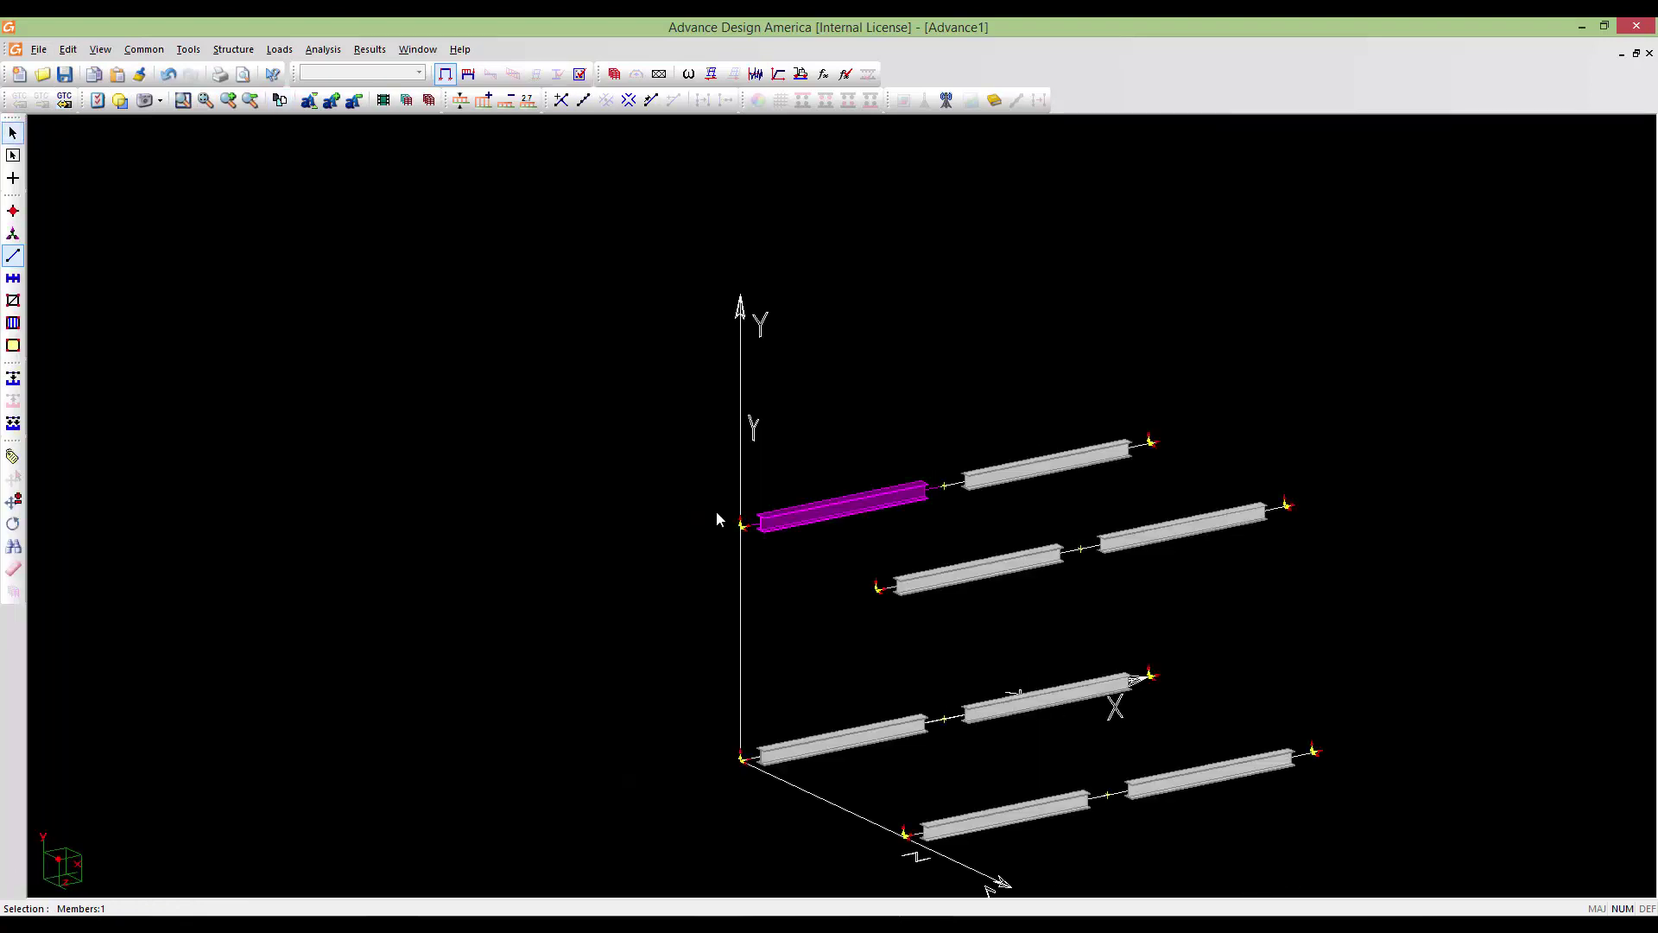
click(978, 534)
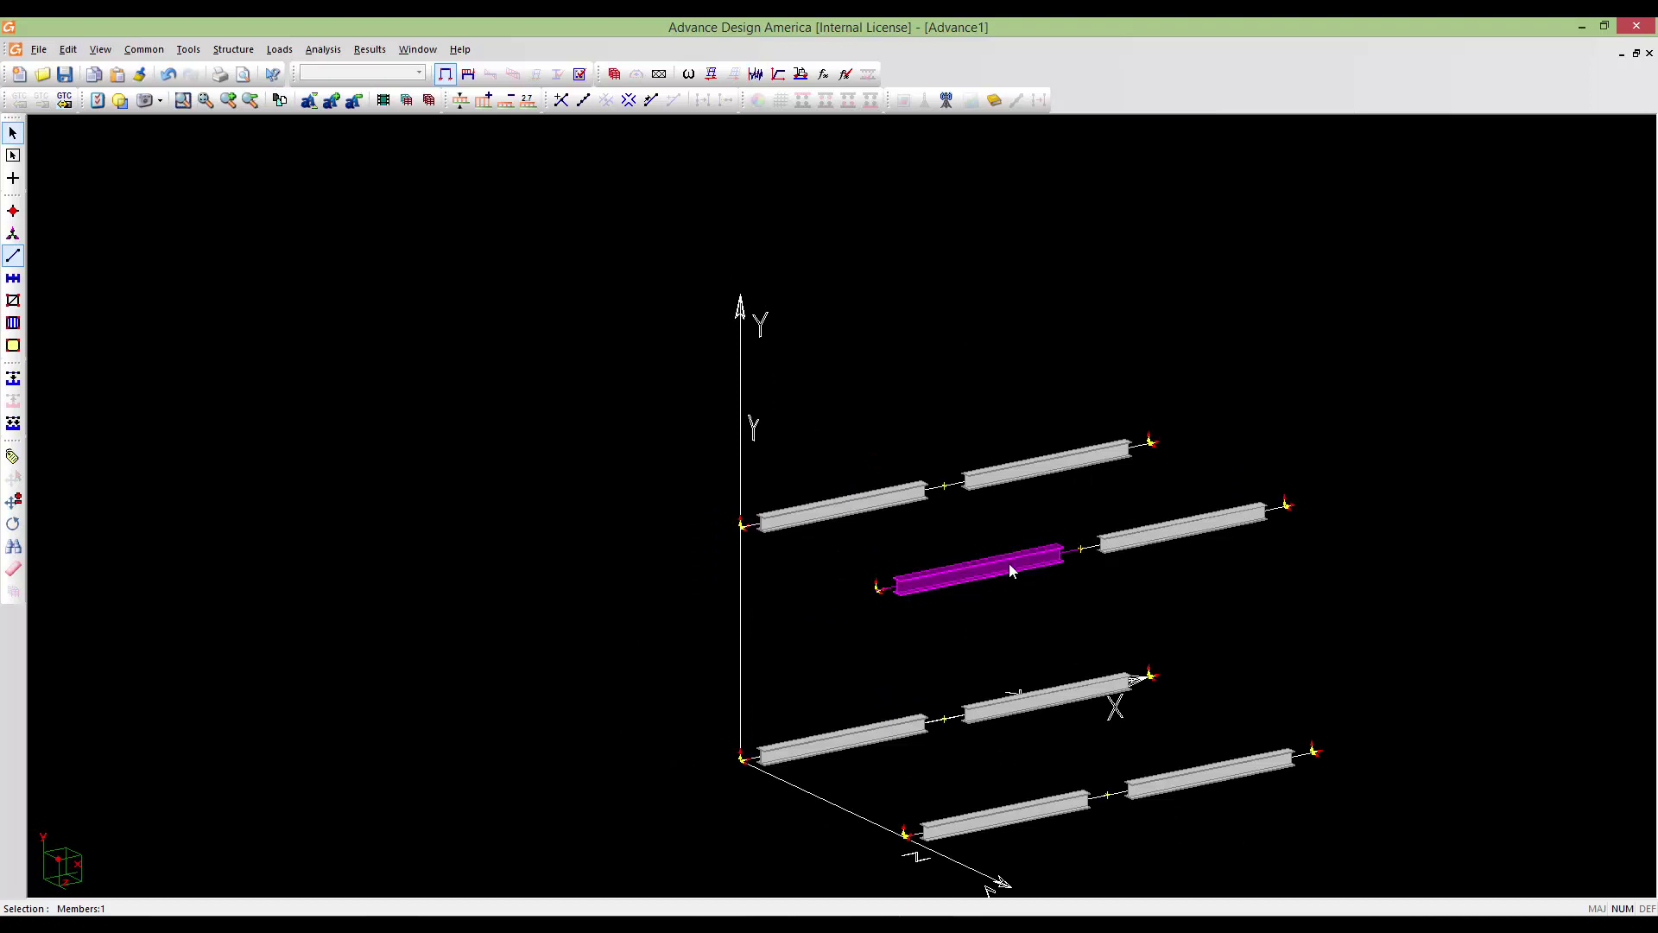
middle_drag(956, 551, 844, 544)
click(883, 522)
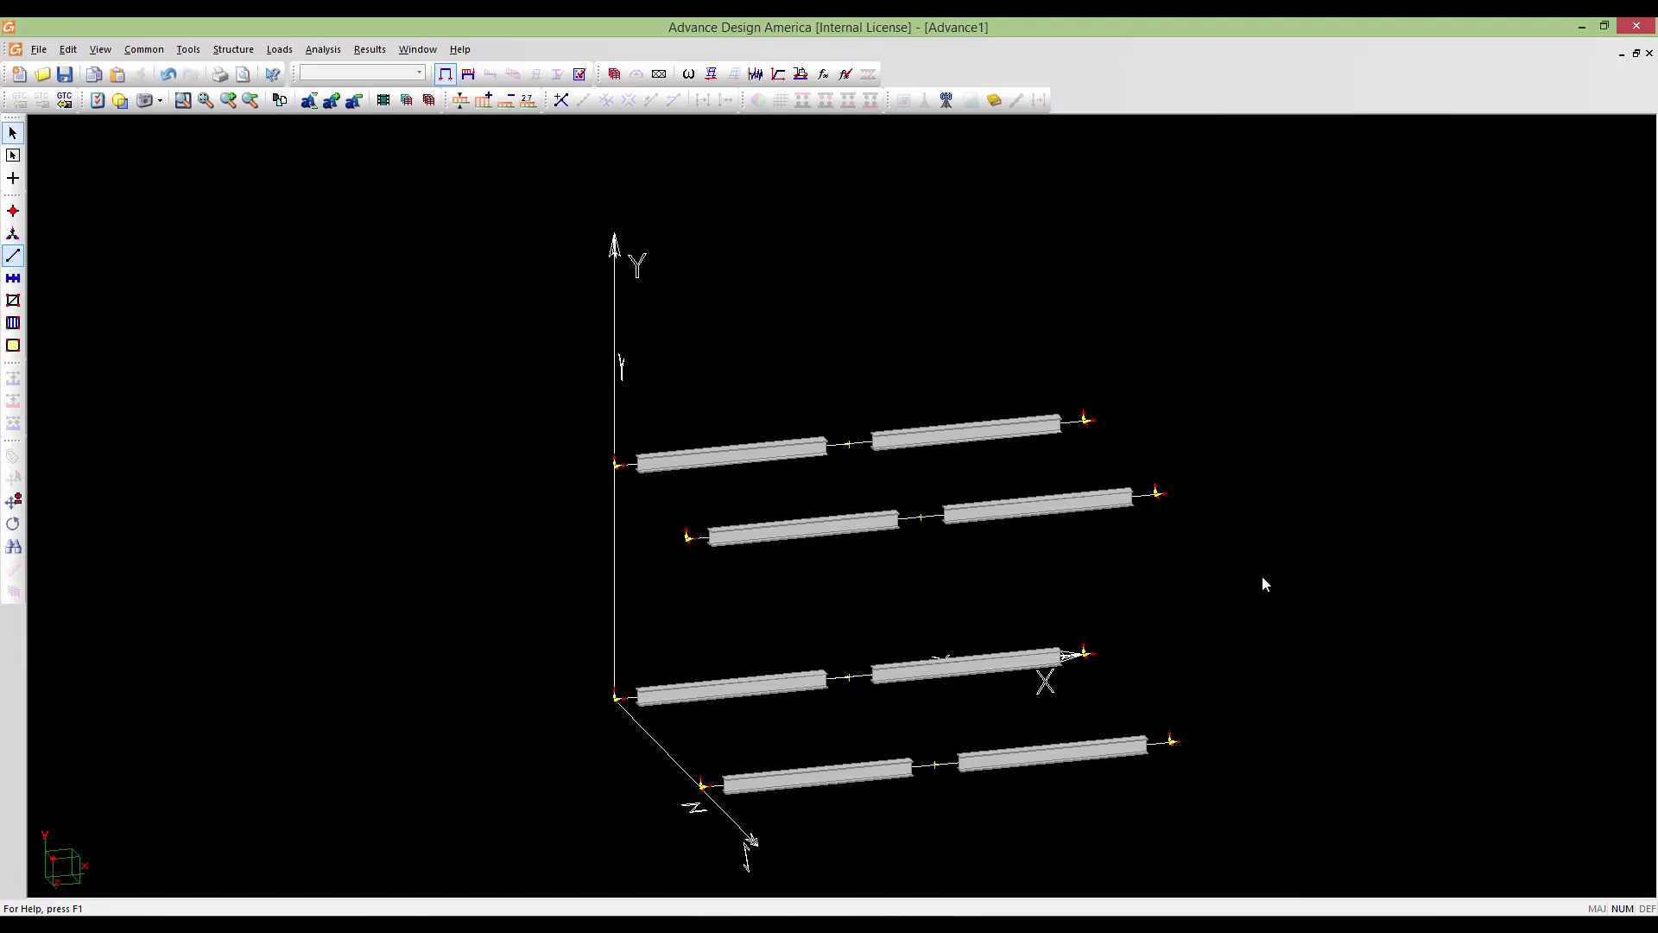
Save the four members of the two upper beam lines as a selection named "up" with the Null color, and deselect them
drag(1255, 556, 506, 405)
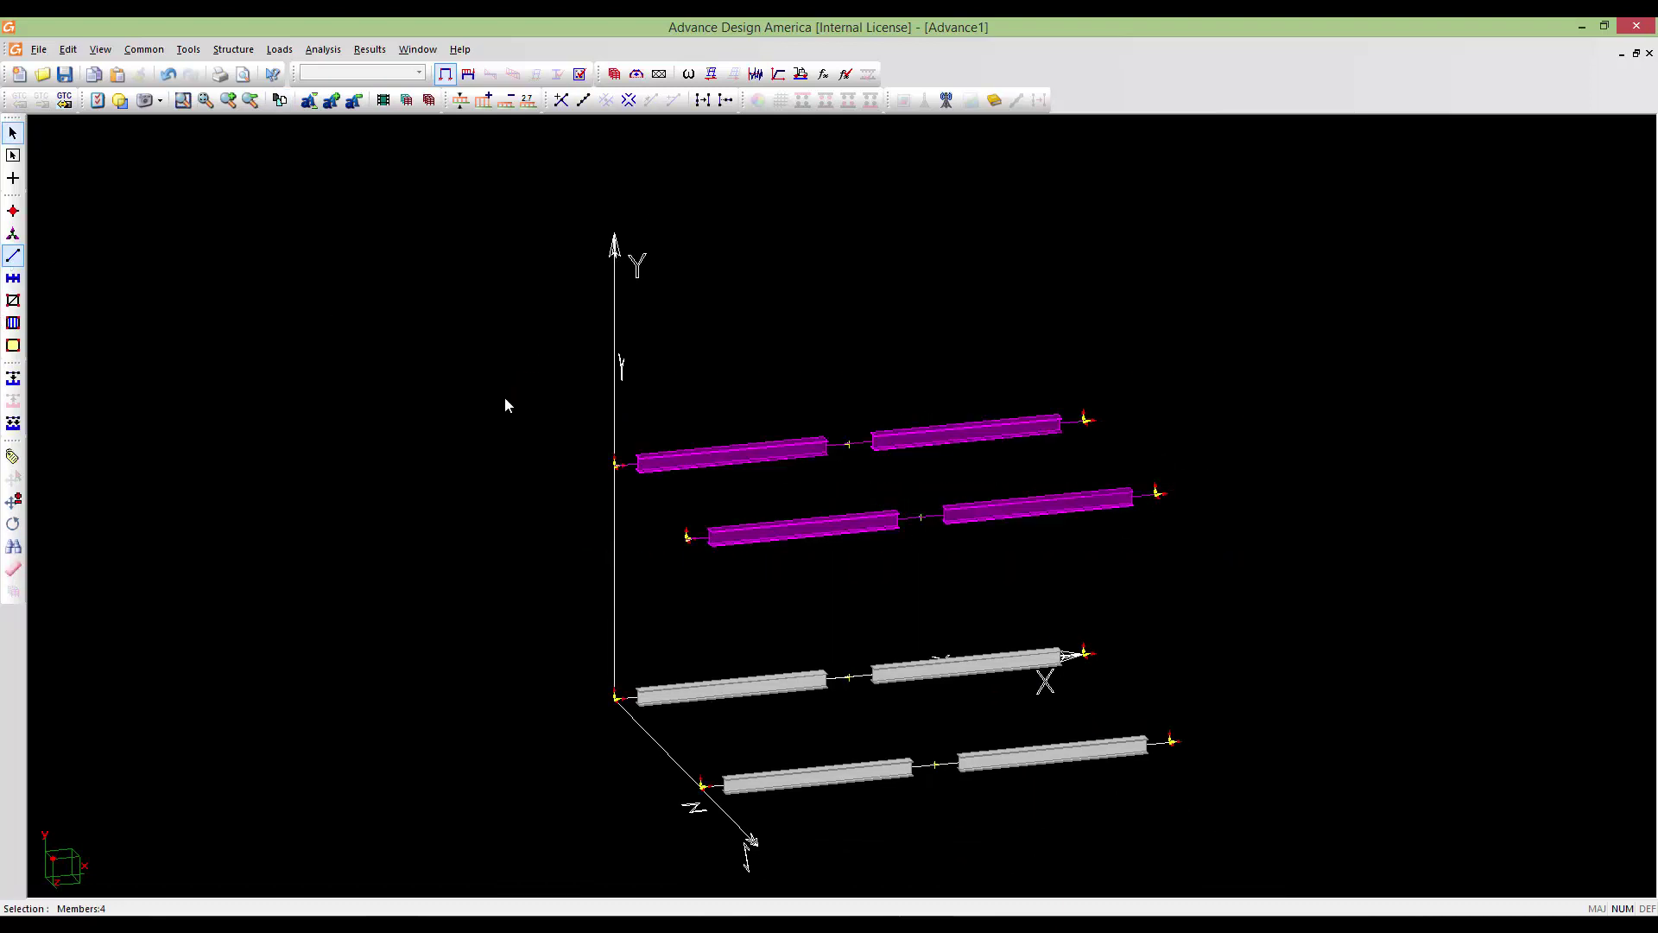
click(67, 49)
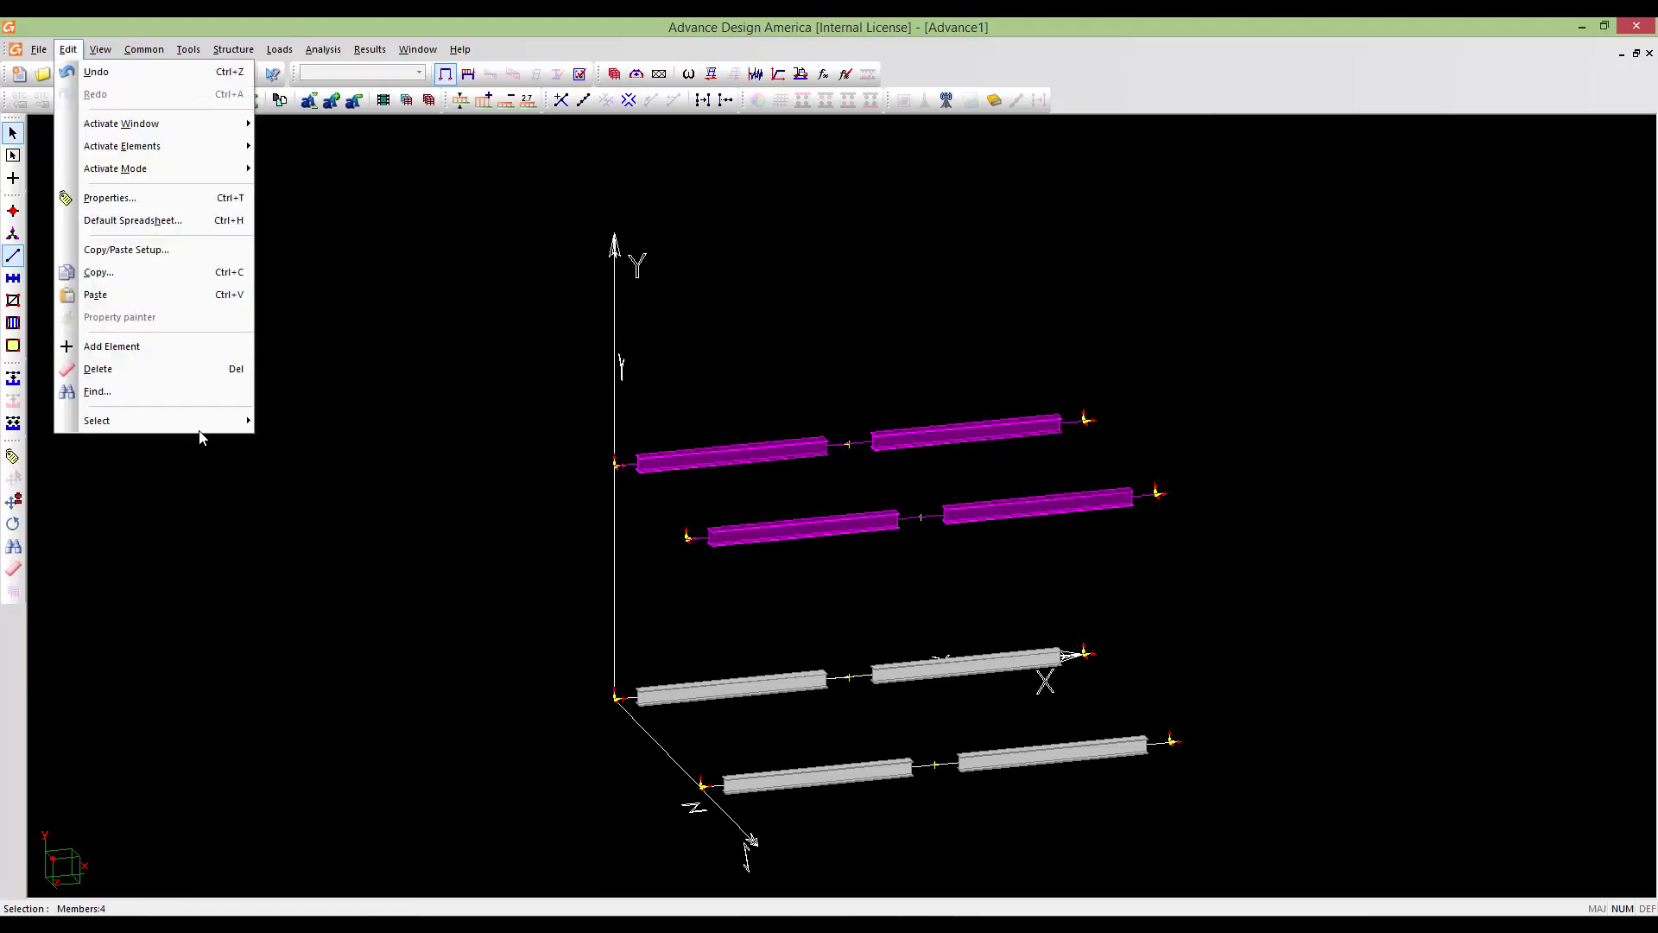
mouse_move(199, 423)
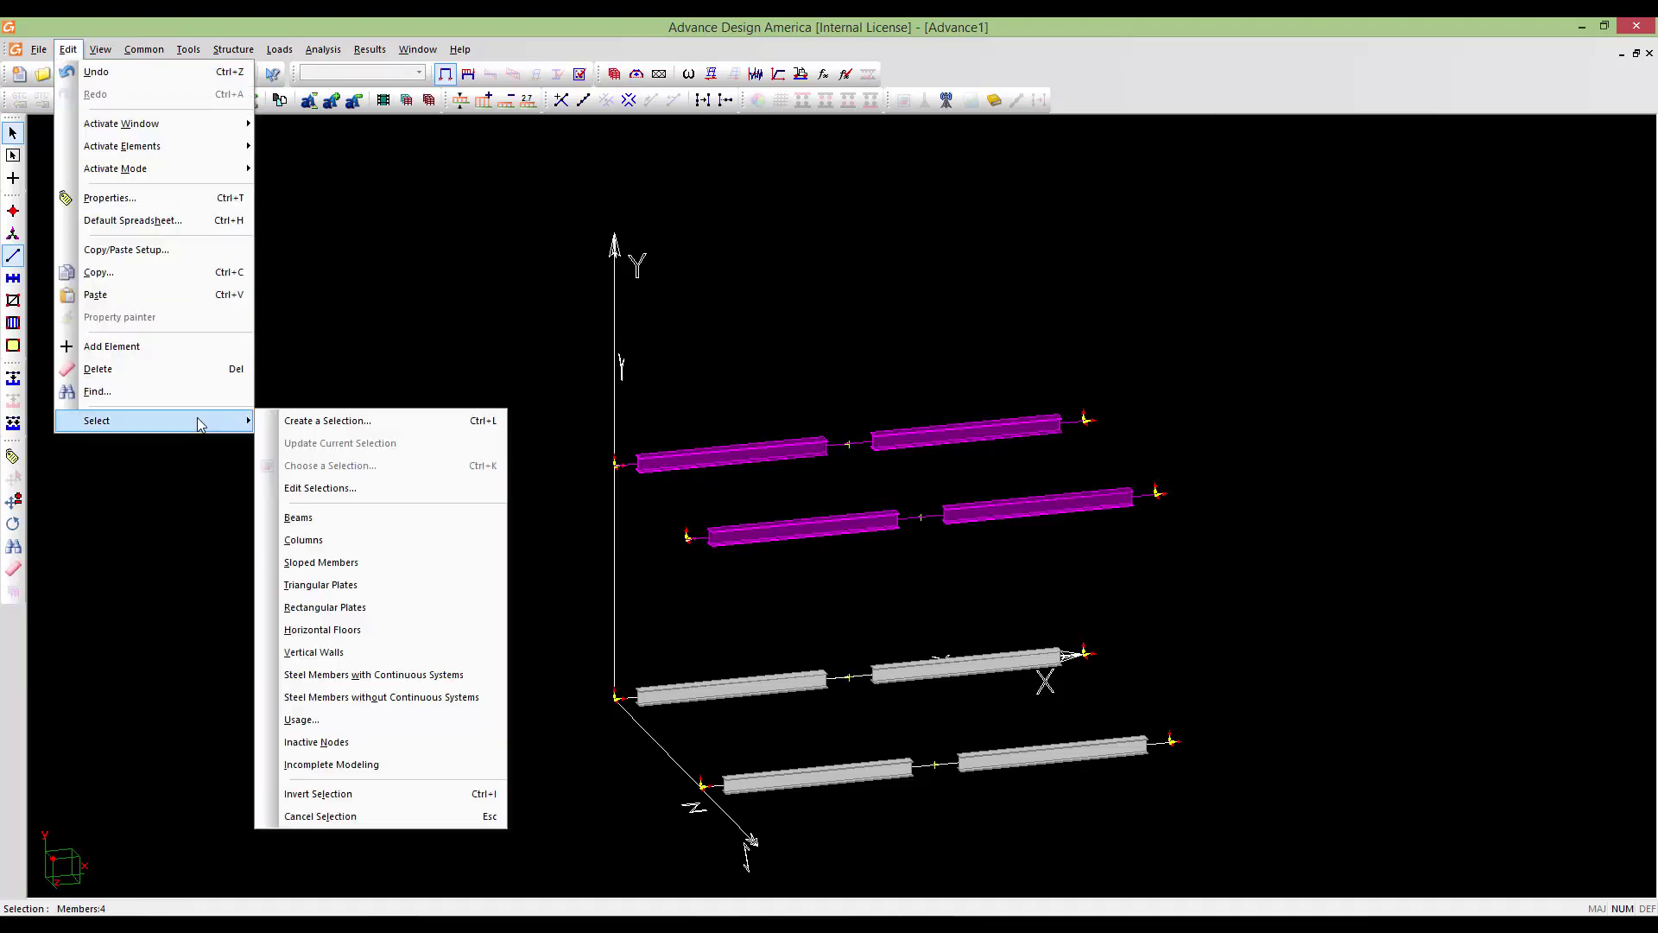
click(342, 423)
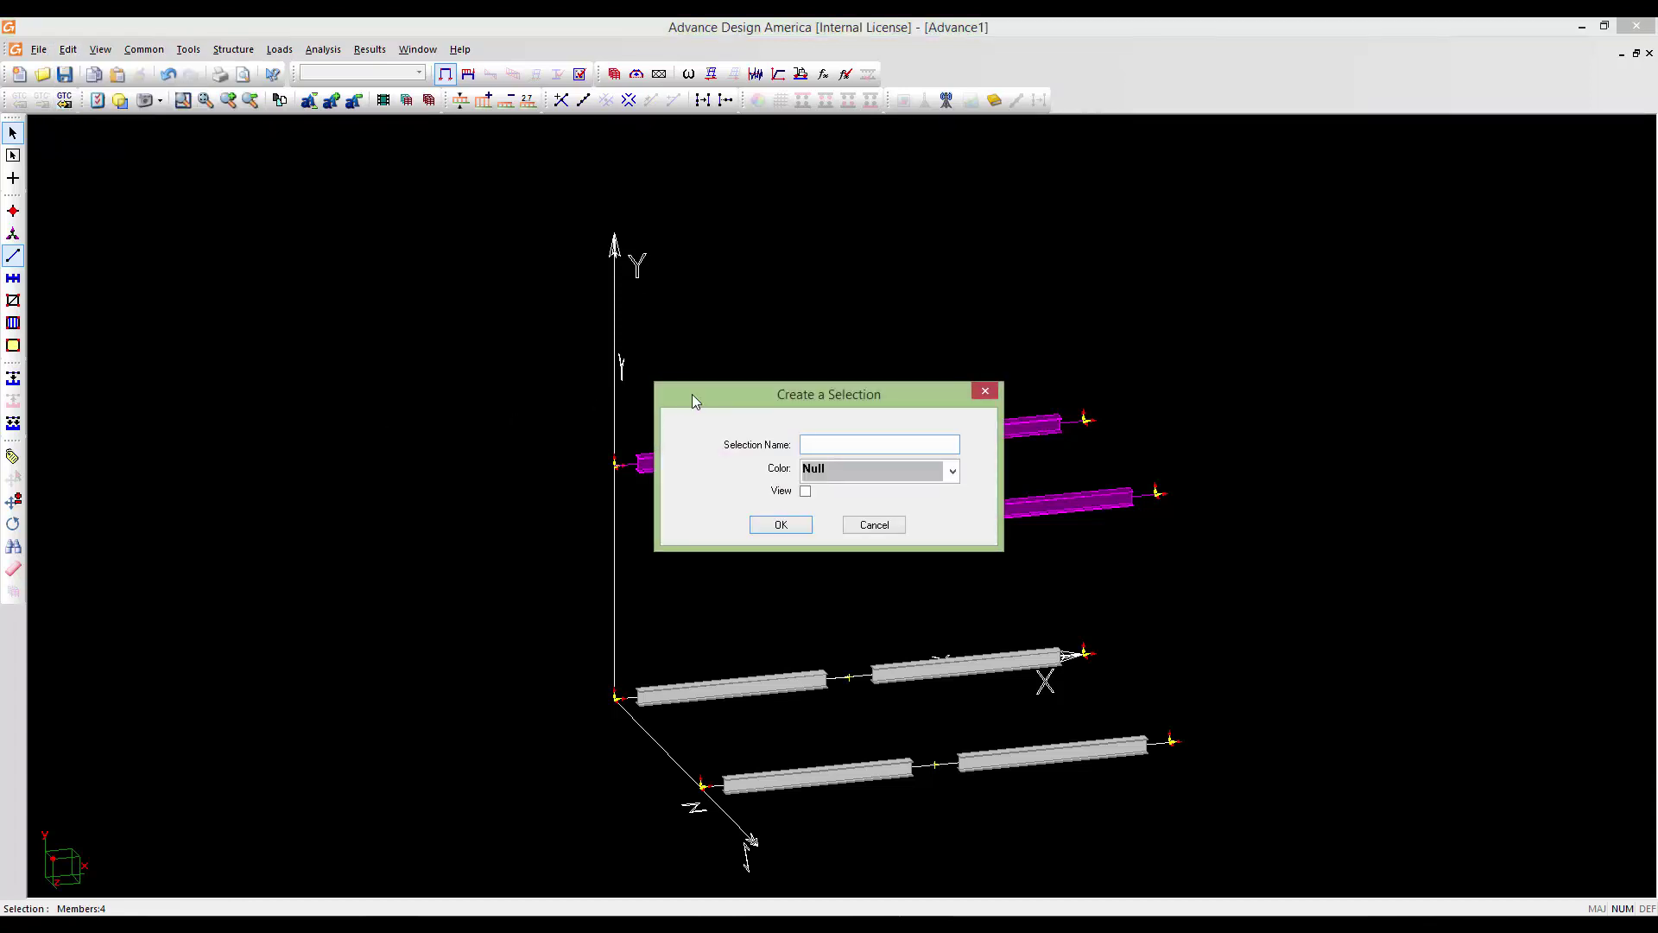
drag(692, 394, 708, 196)
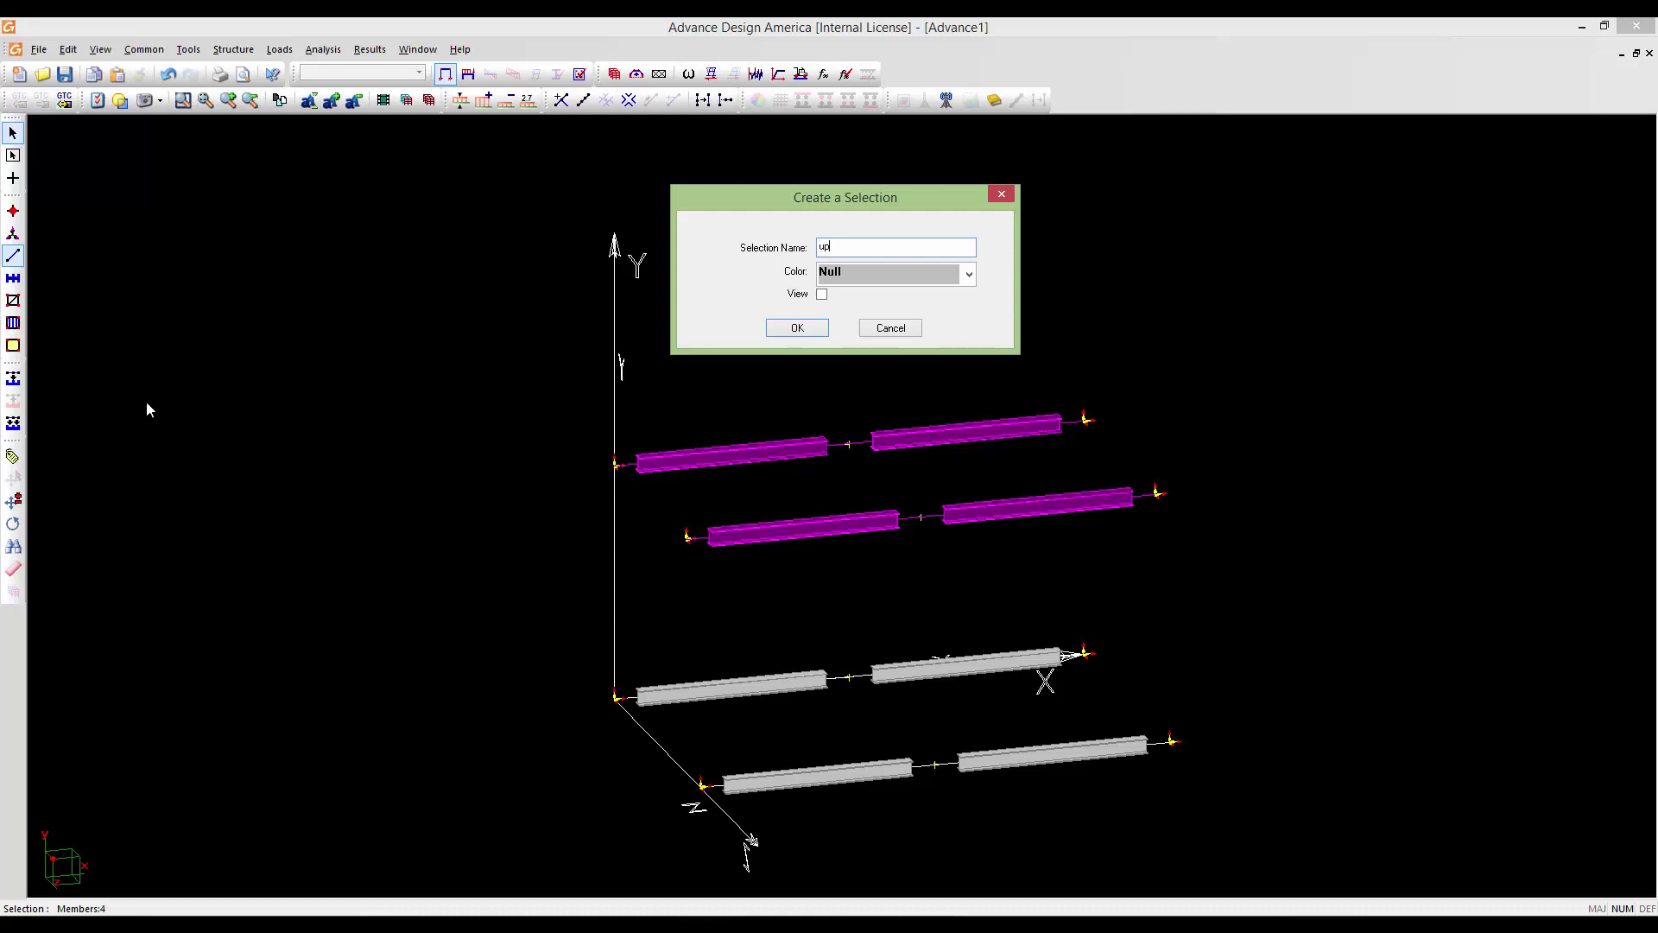
click(969, 274)
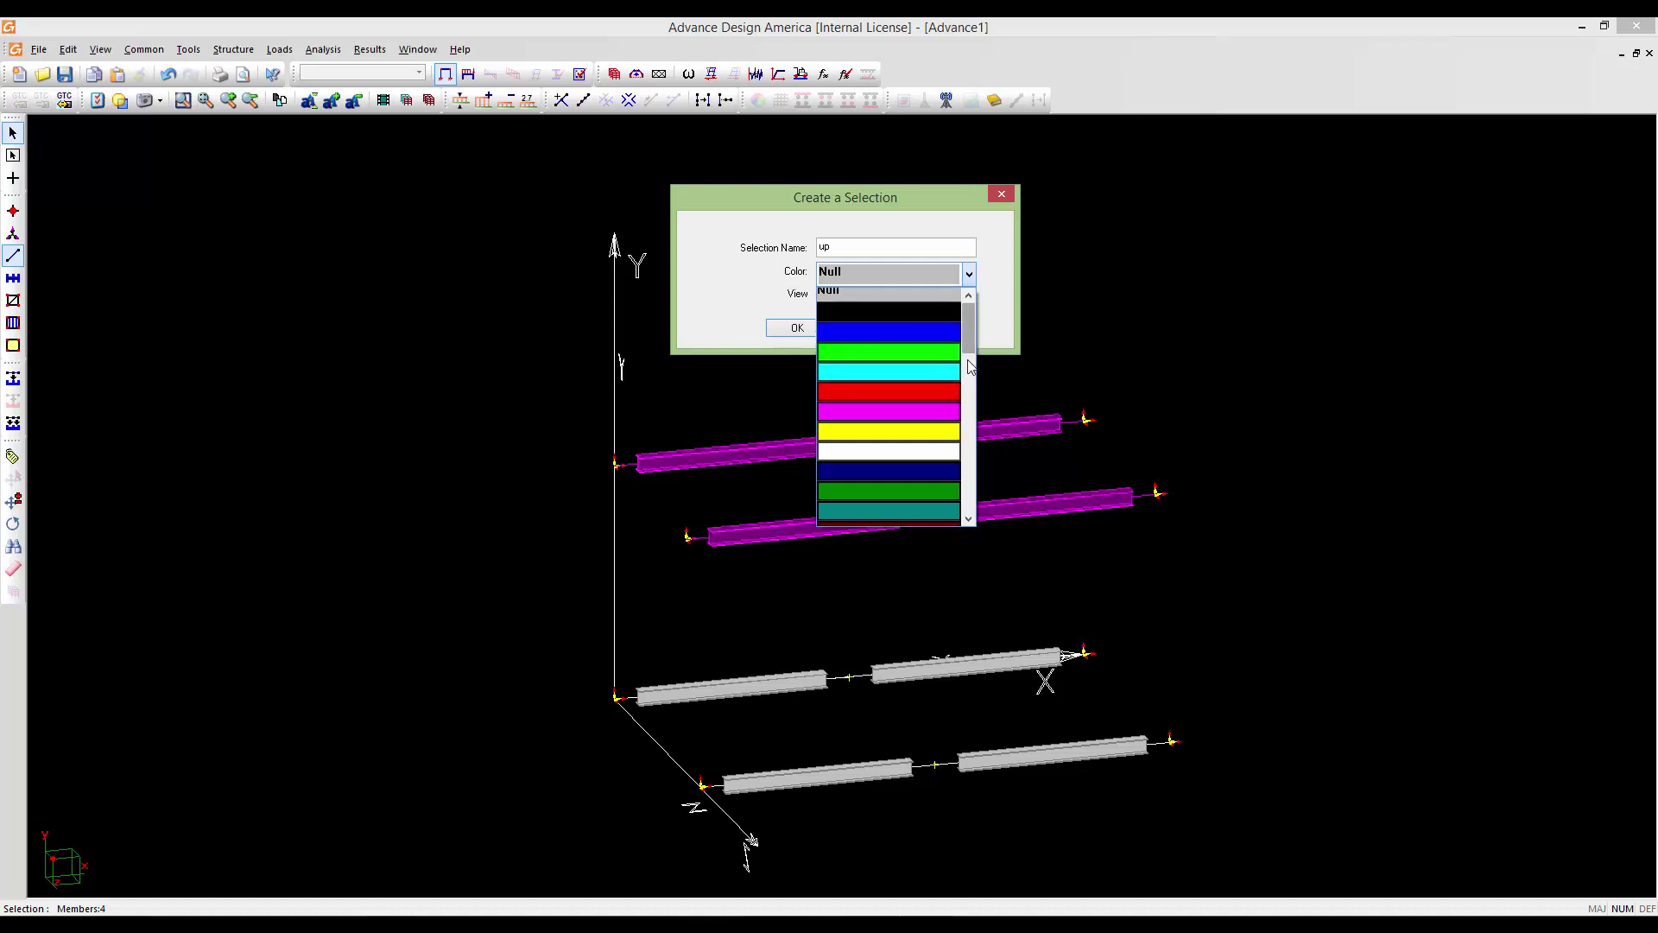
mouse_move(968, 345)
mouse_down()
mouse_move(972, 417)
mouse_move(970, 319)
mouse_up()
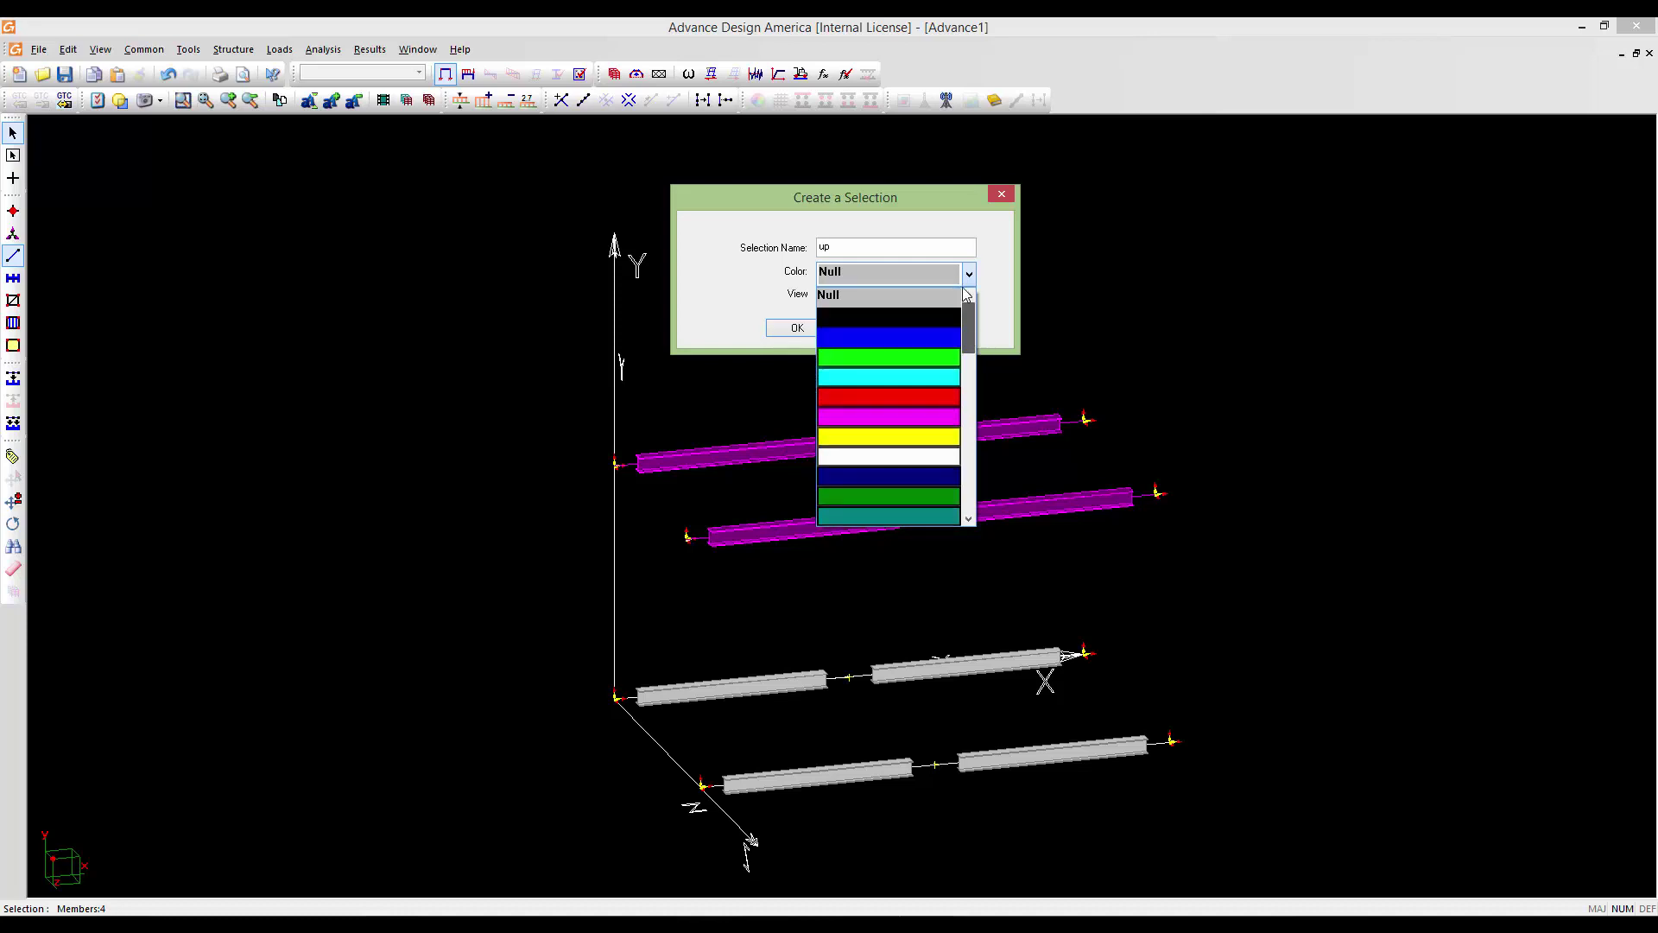
click(899, 301)
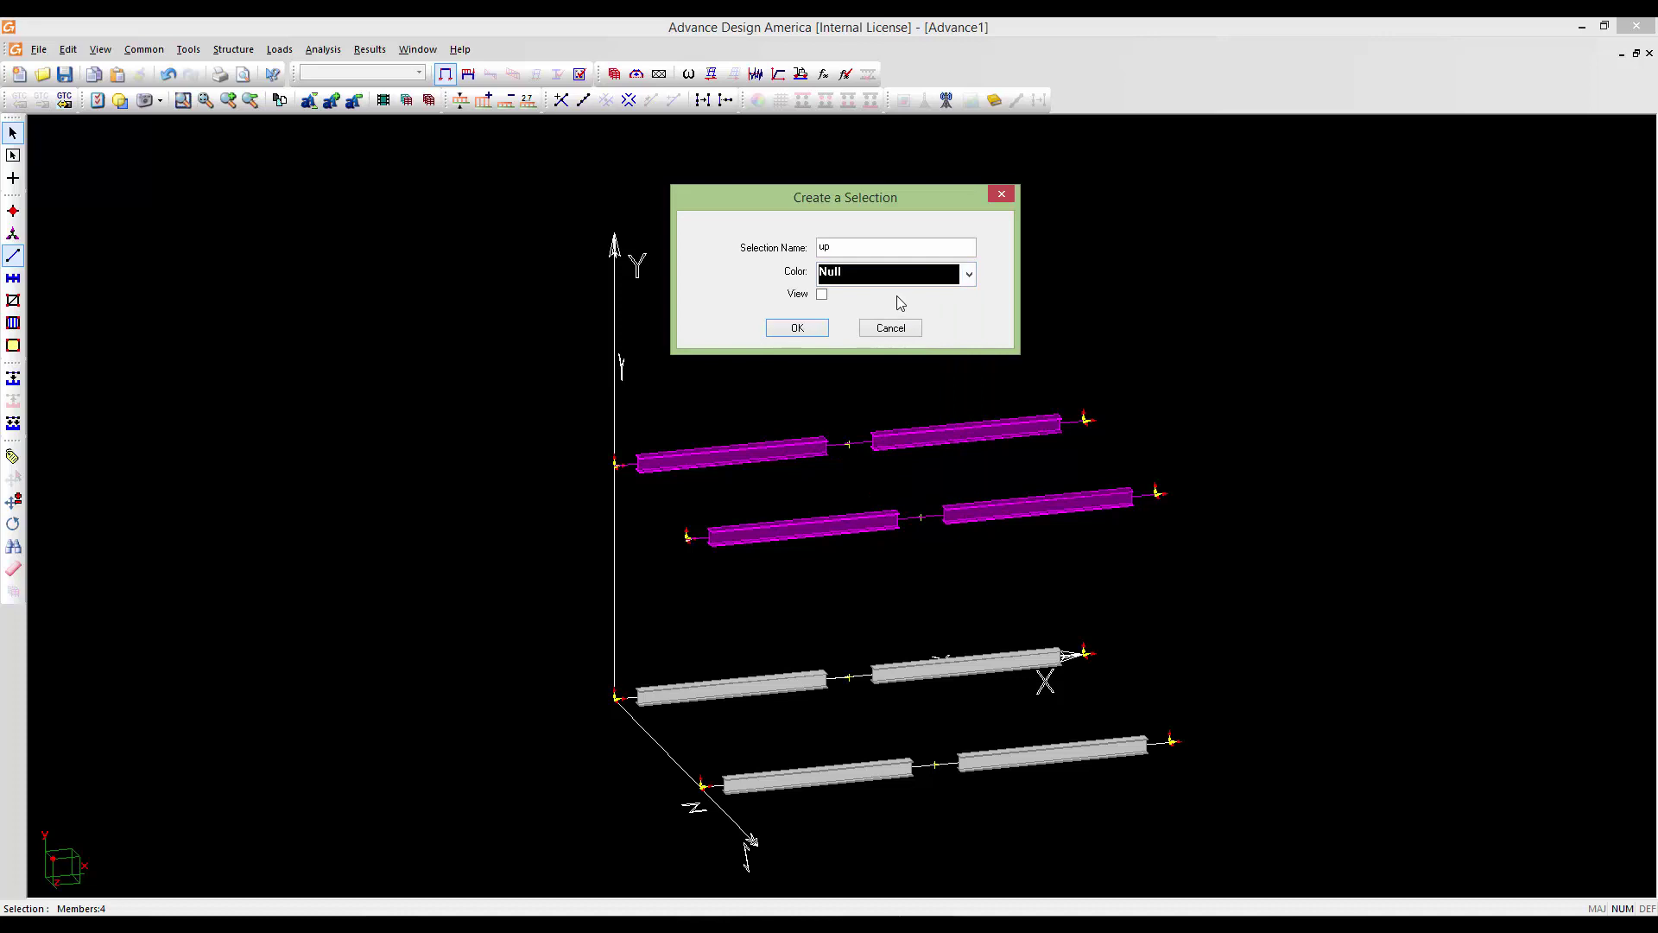
click(789, 328)
click(779, 400)
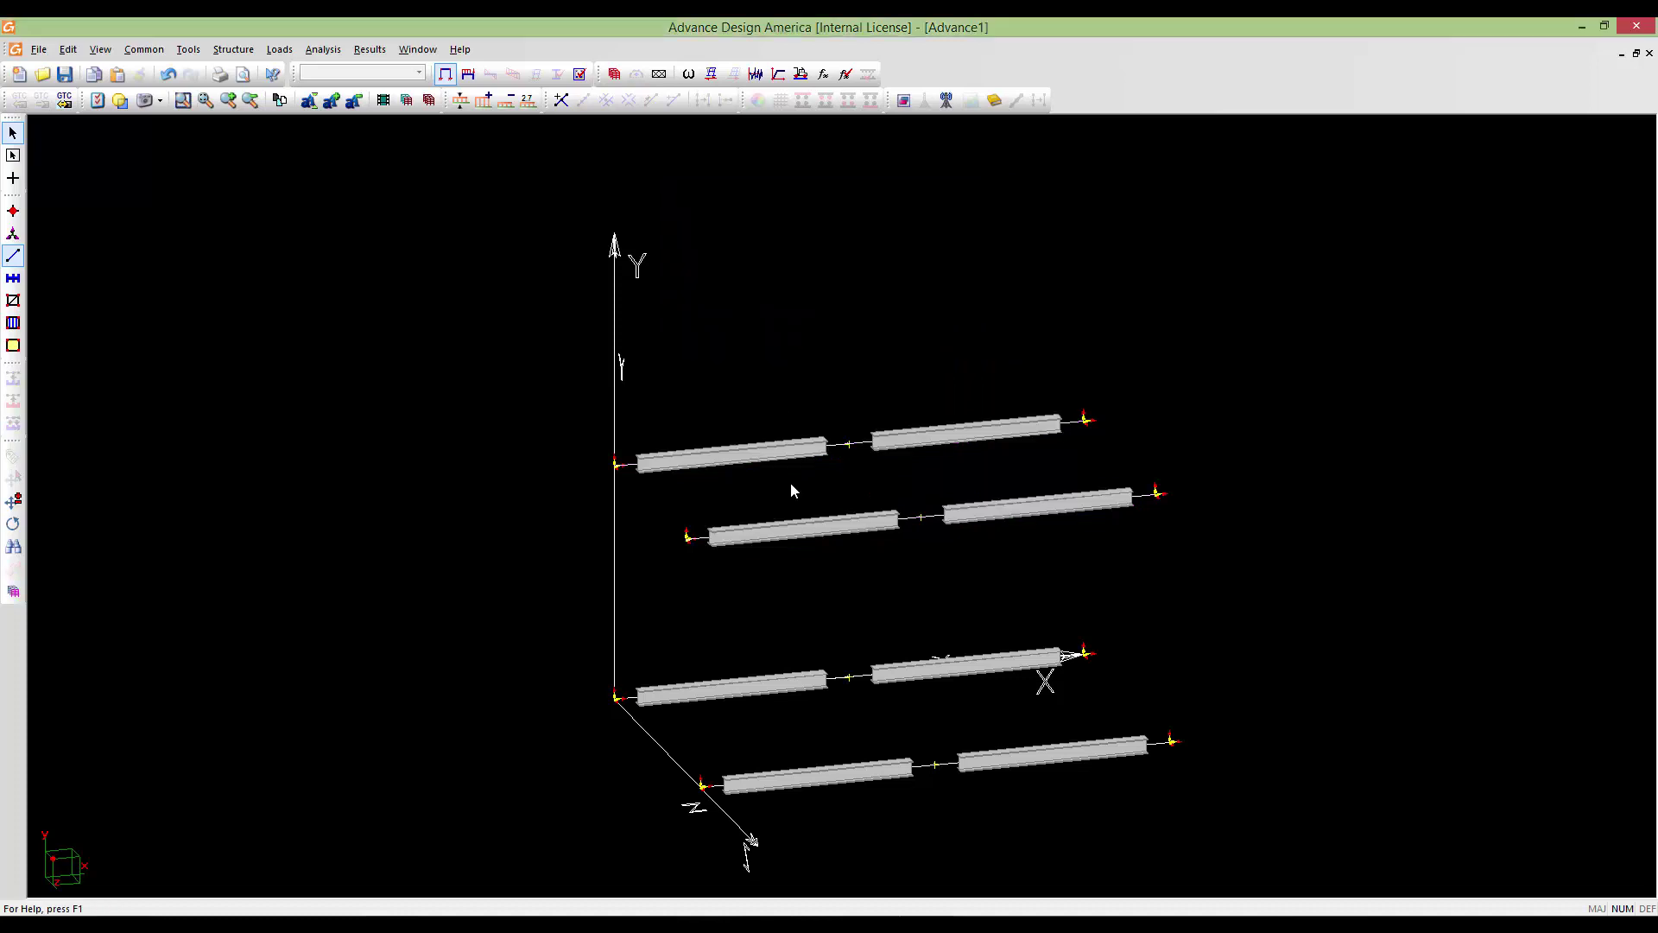
Choose the saved selection "up" to select its members in the model
scroll(790, 483, down, 1)
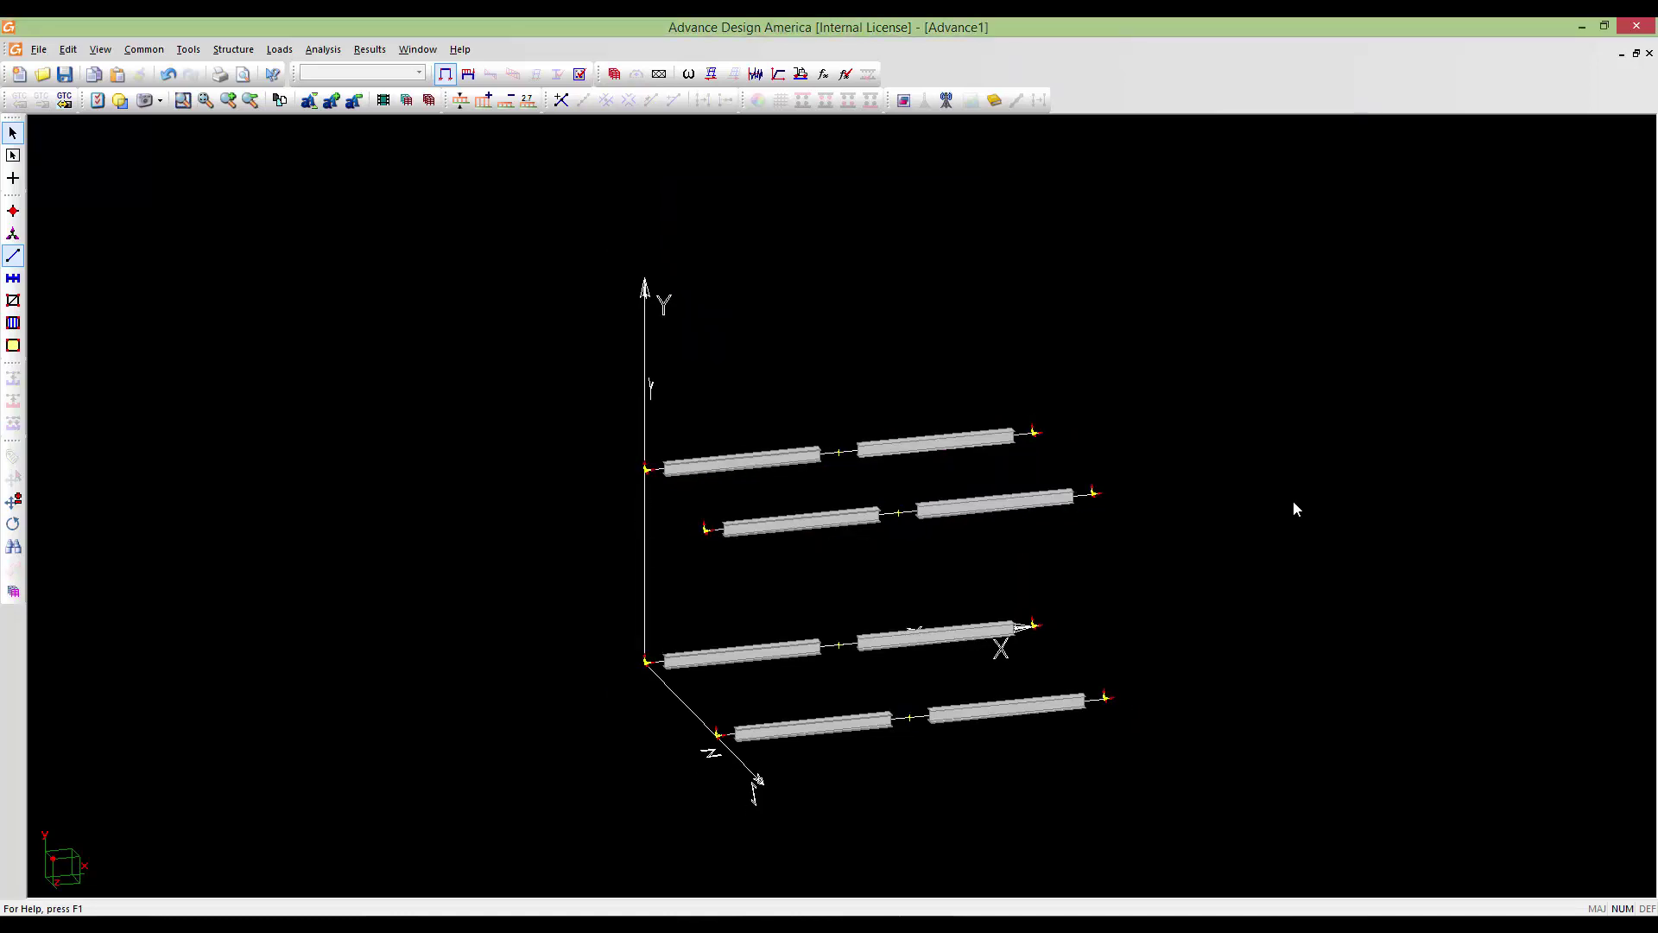
scroll(1001, 516, down, 2)
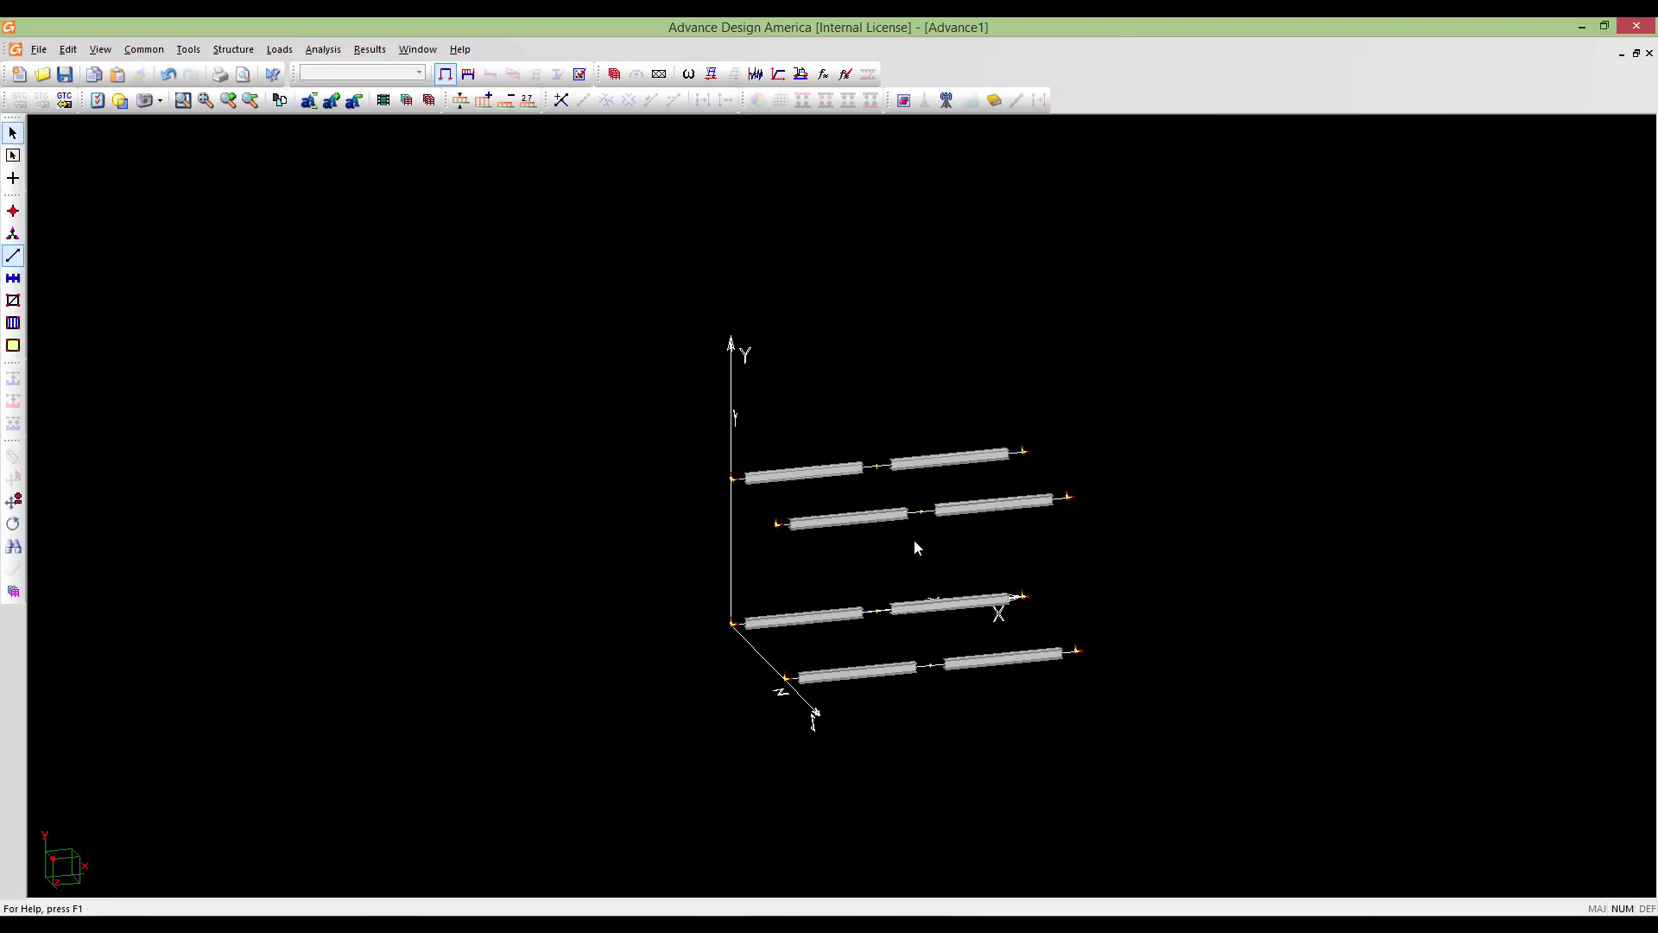
middle_drag(914, 541, 902, 527)
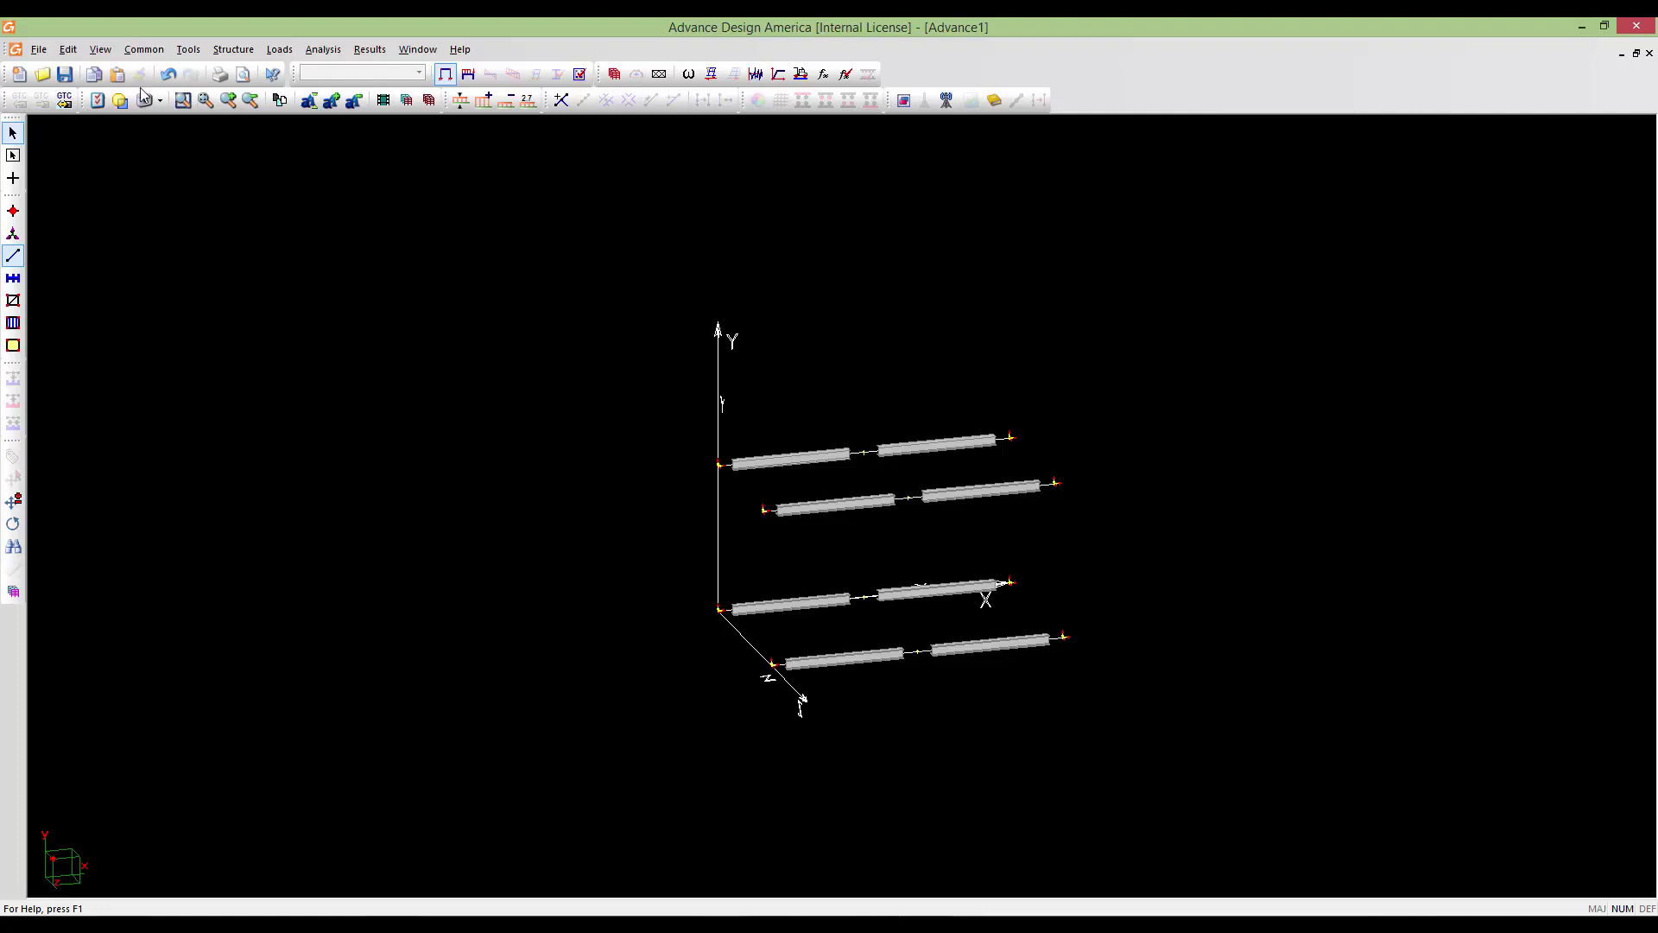
click(68, 50)
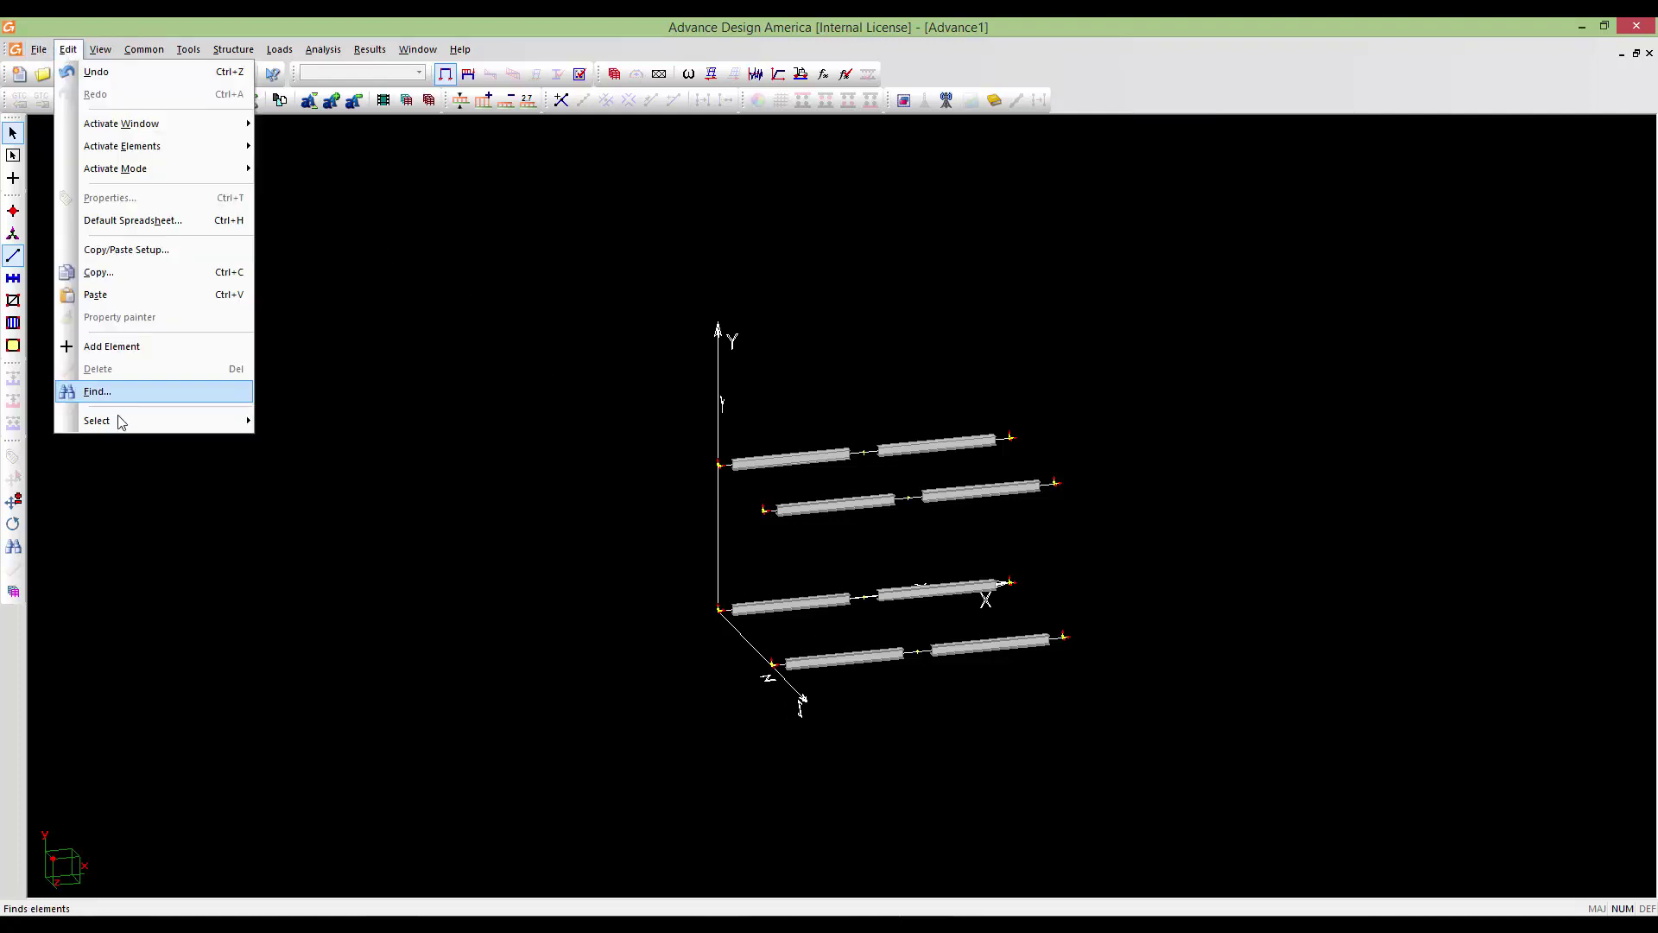
mouse_move(121, 431)
click(373, 464)
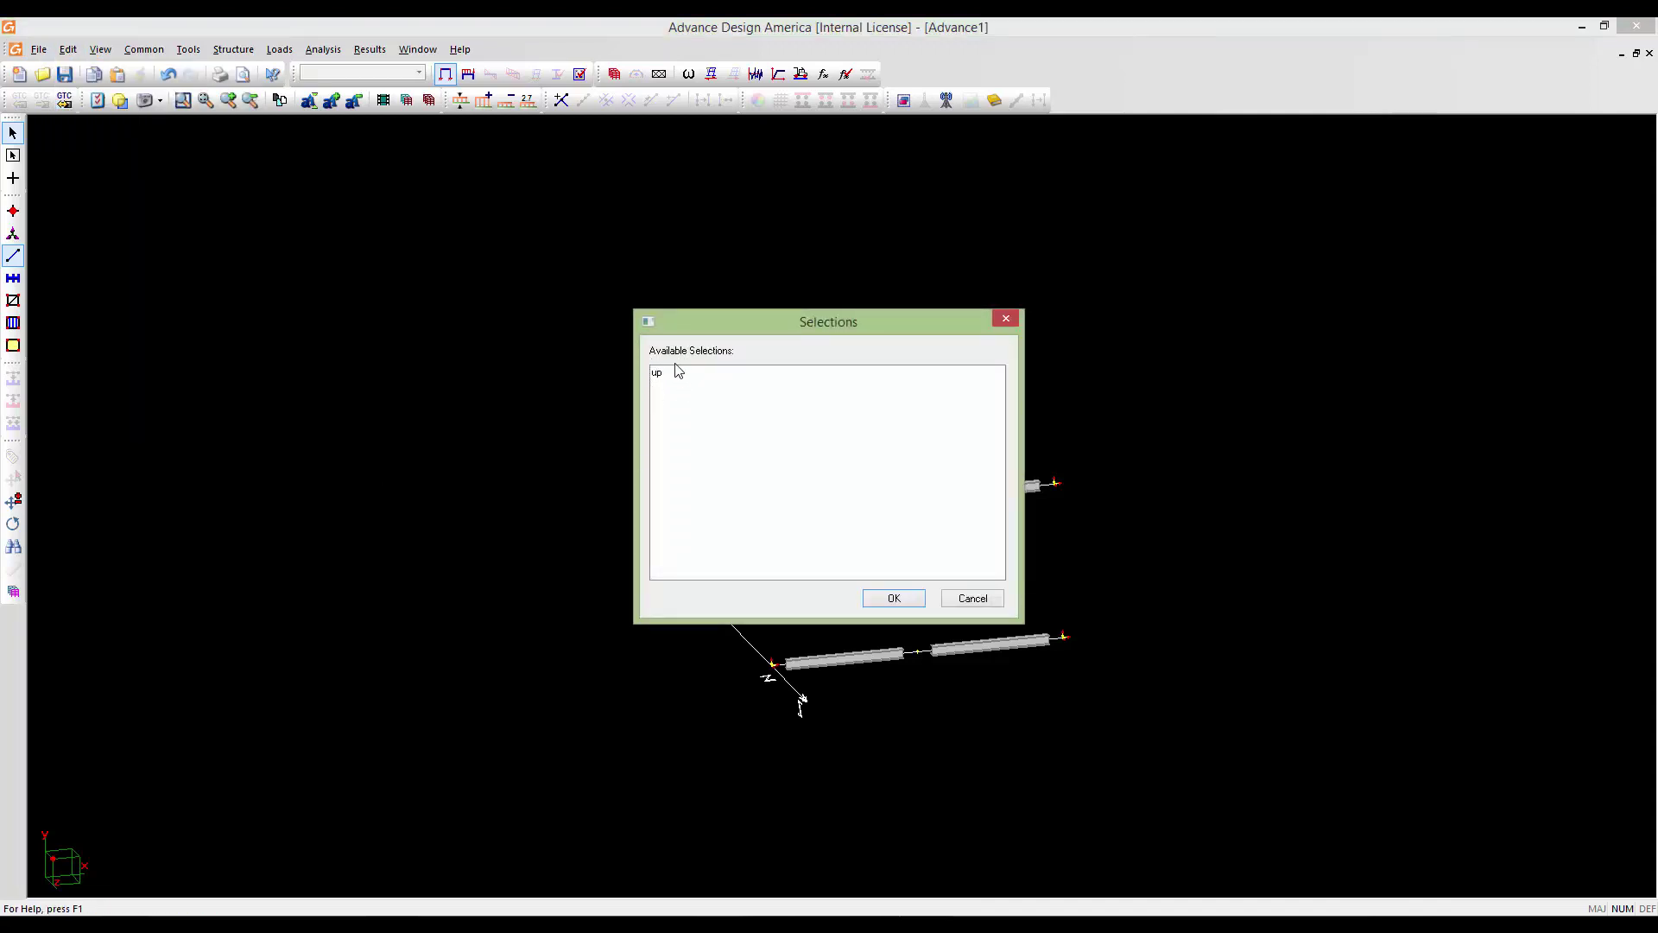
click(665, 372)
click(890, 598)
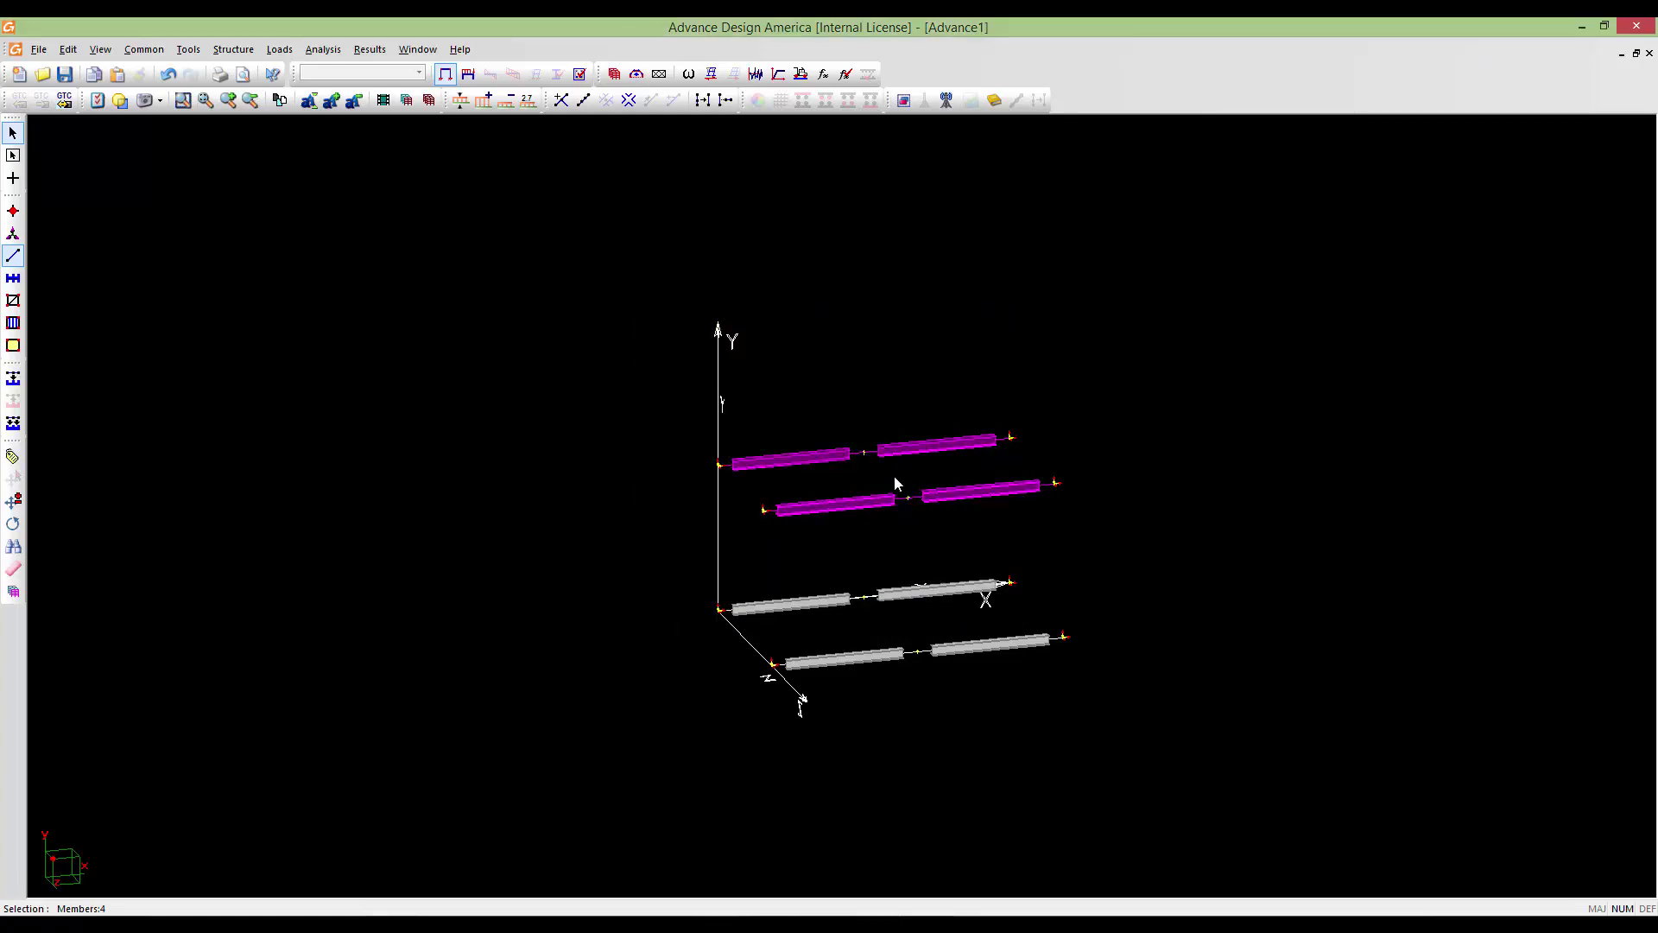
Inspect the selected upper members from another angle and clear the selection
middle_drag(891, 516, 820, 482)
scroll(889, 557, up, 2)
scroll(903, 570, down, 2)
click(780, 537)
Reselect the four upper members by choosing the saved selection "up" again
scroll(780, 539, down, 1)
scroll(796, 481, up, 3)
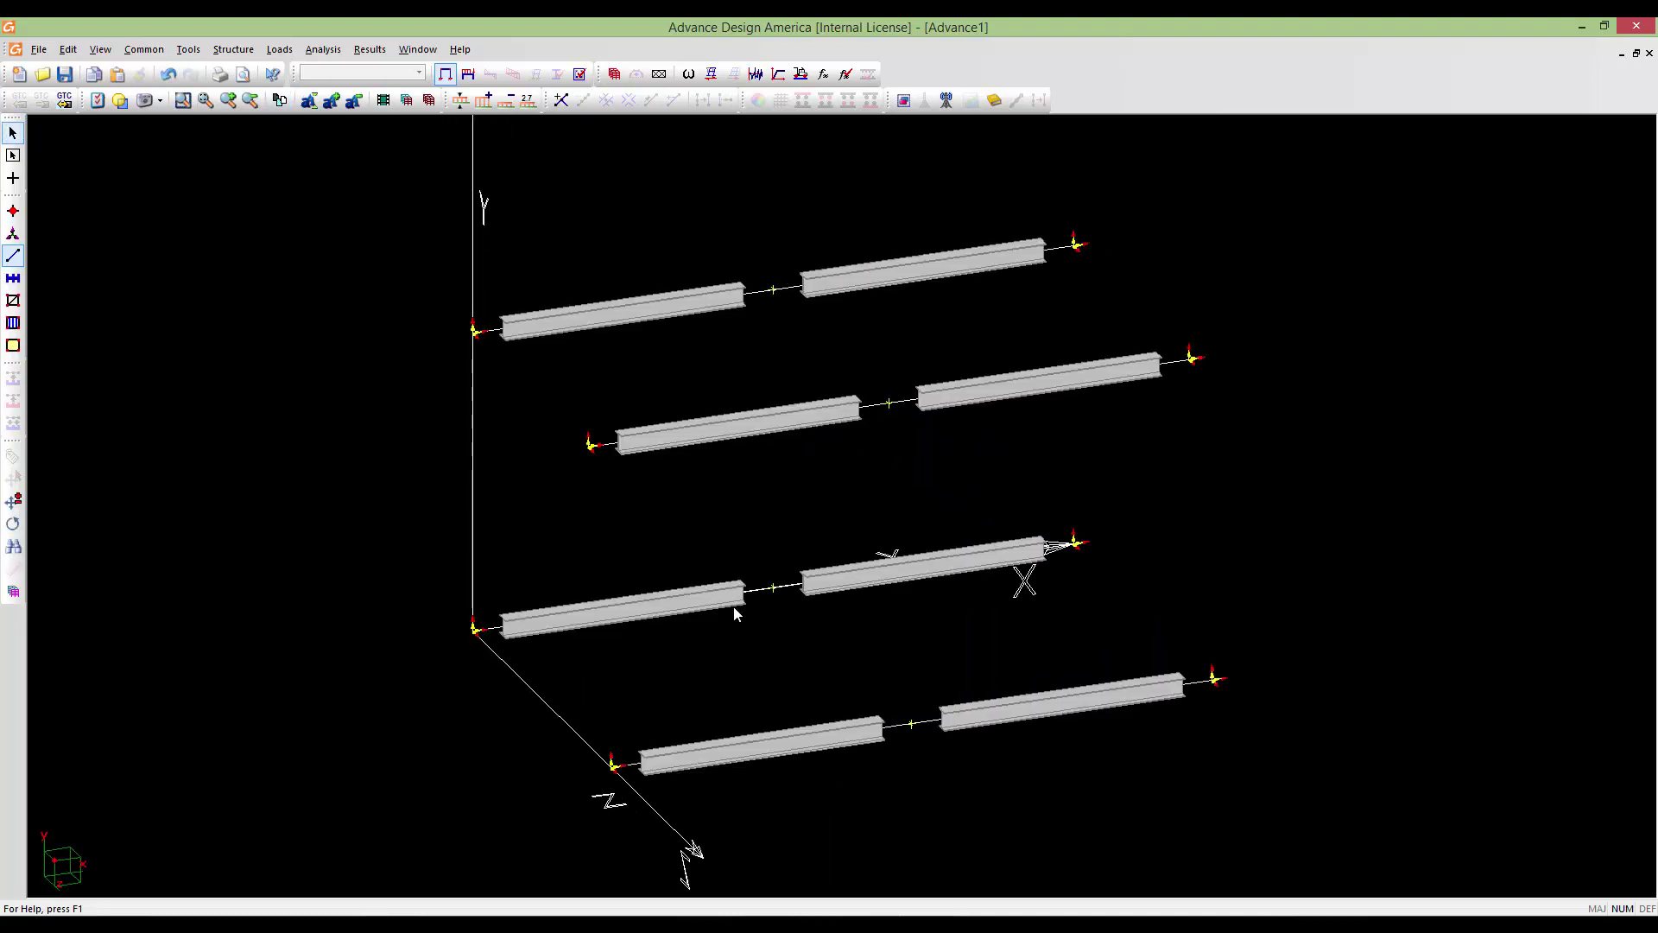
key(r)
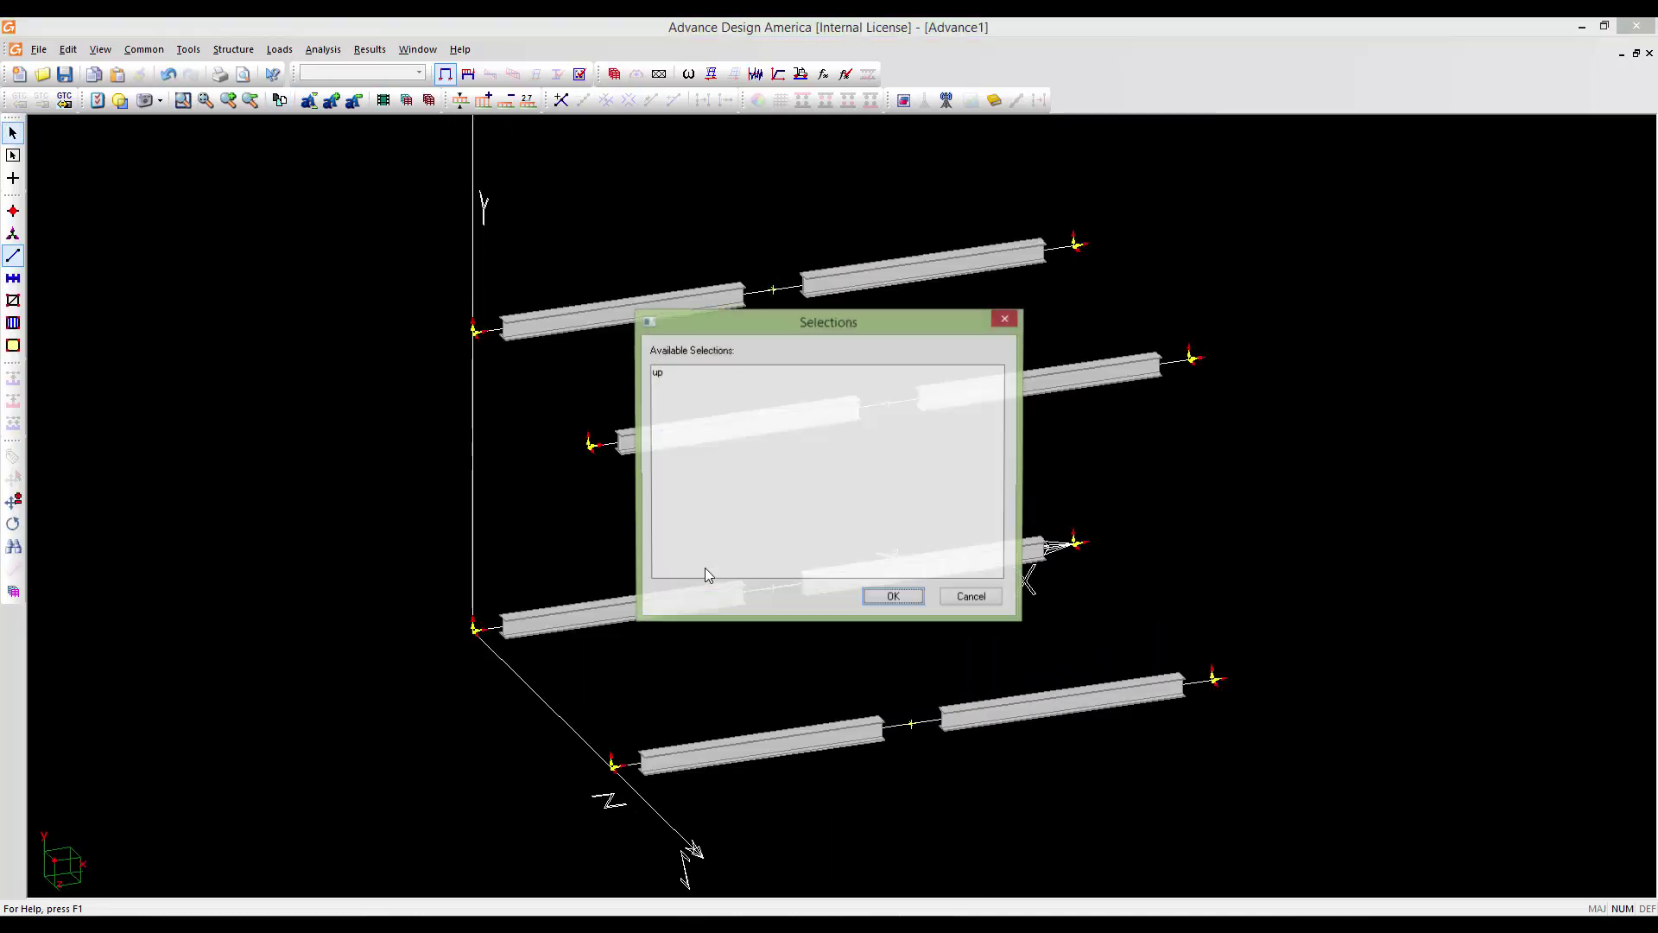
click(665, 375)
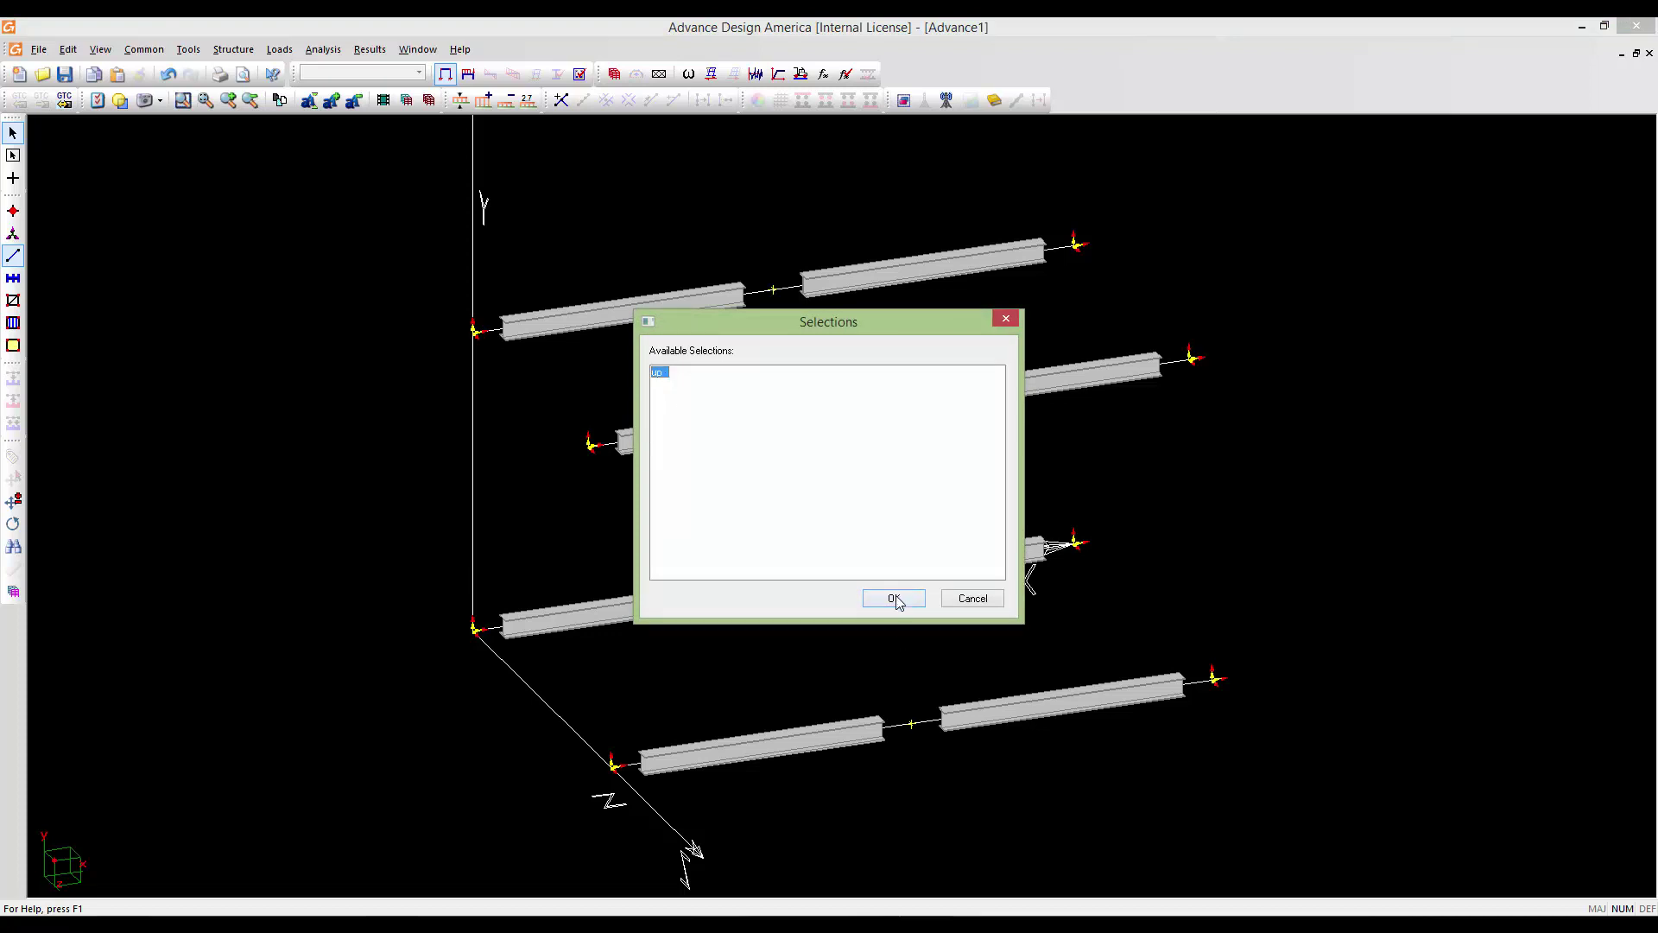
click(895, 598)
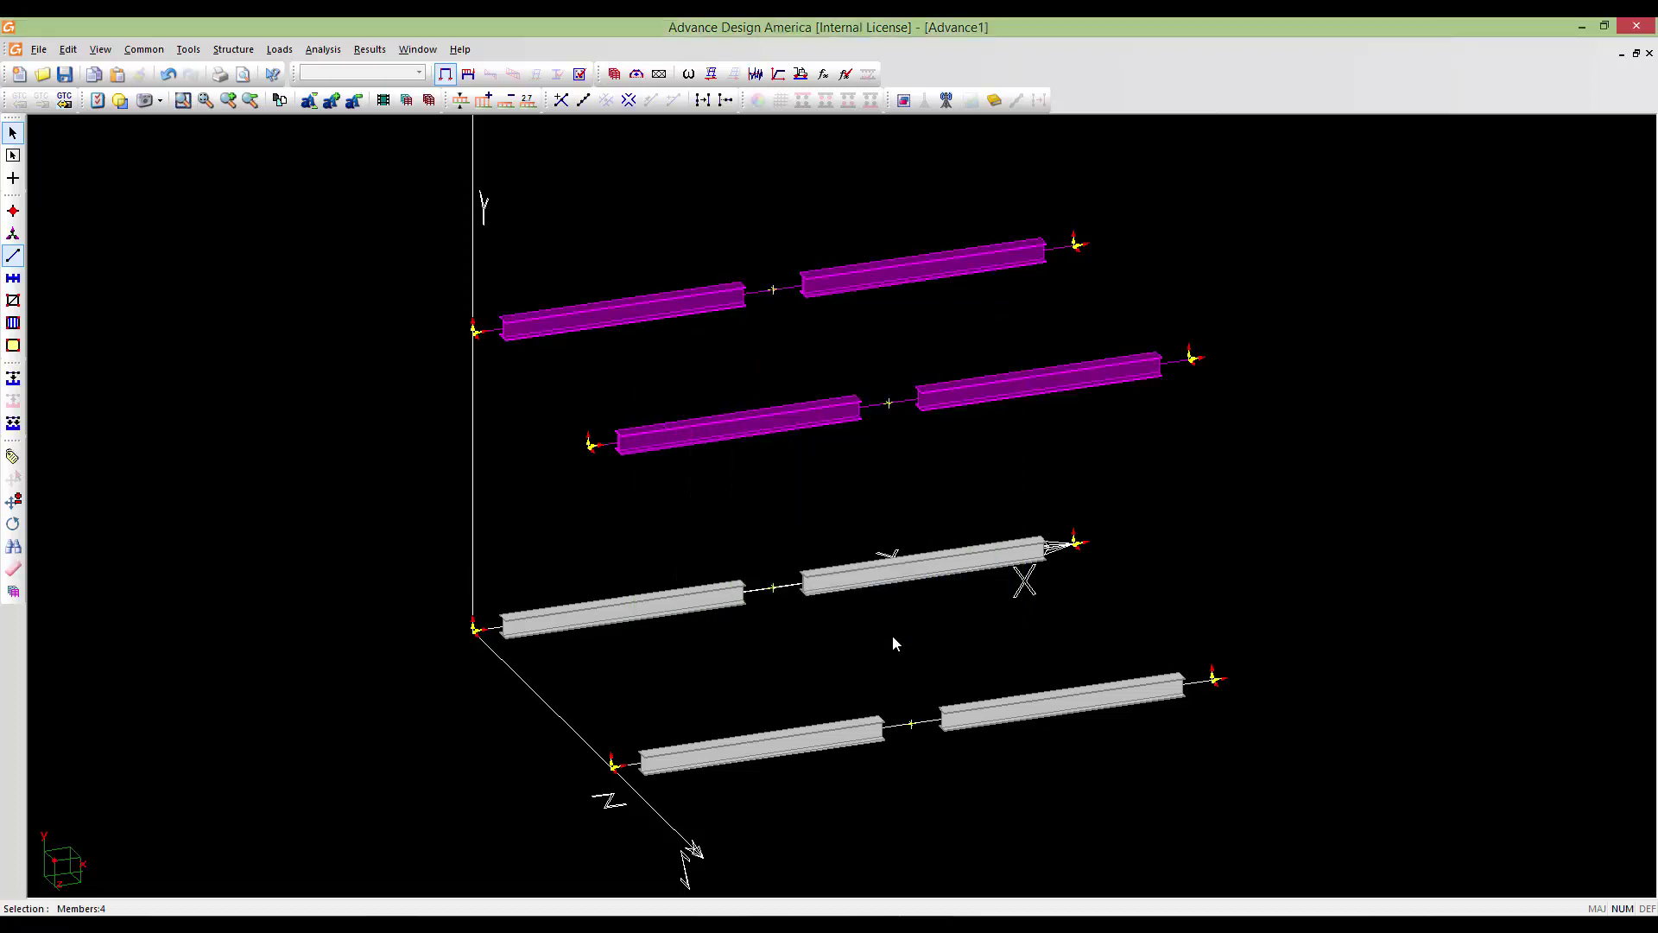
Display only the four selected upper members and clear the selection
click(404, 101)
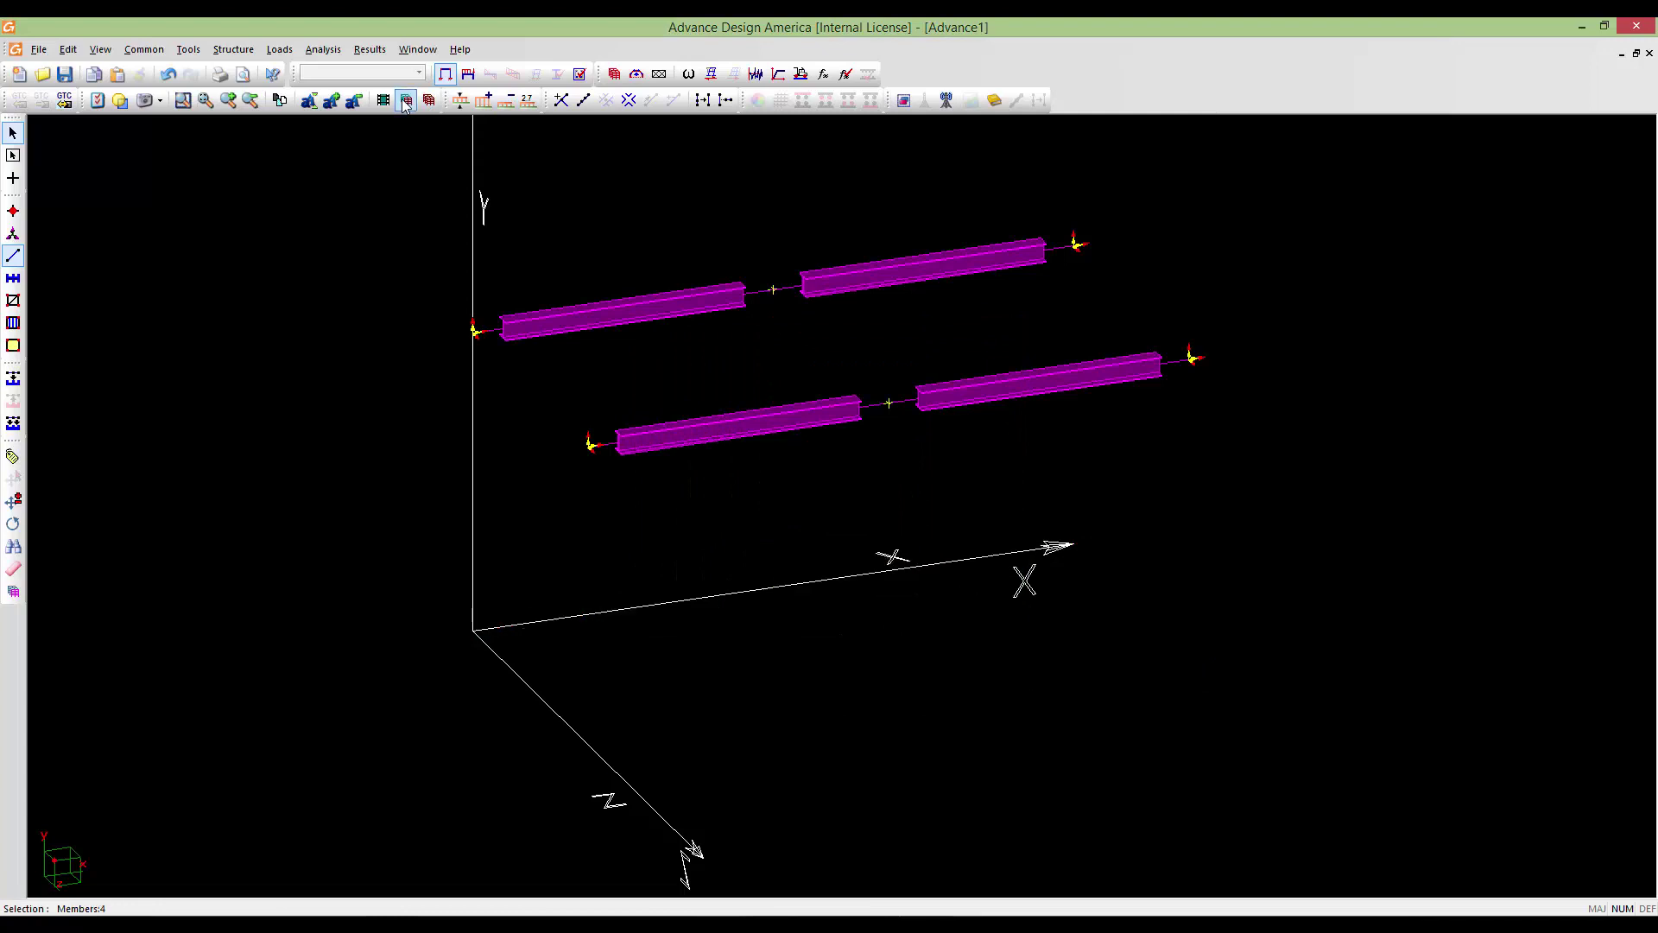
scroll(739, 445, down, 3)
middle_drag(778, 424, 721, 544)
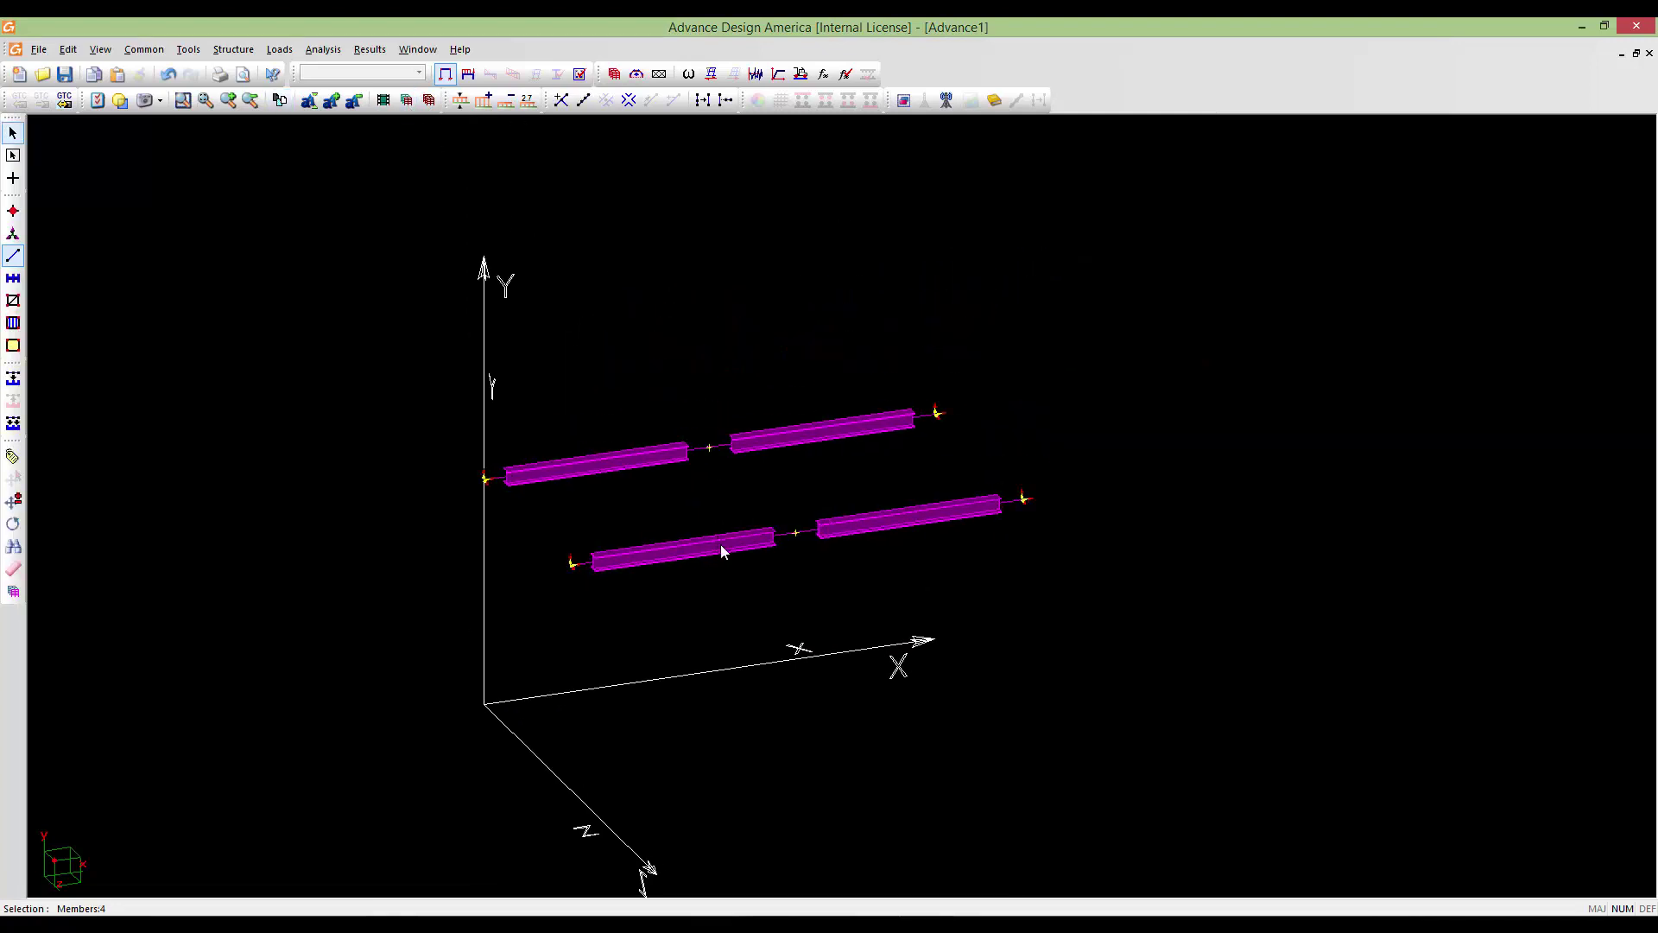
click(631, 686)
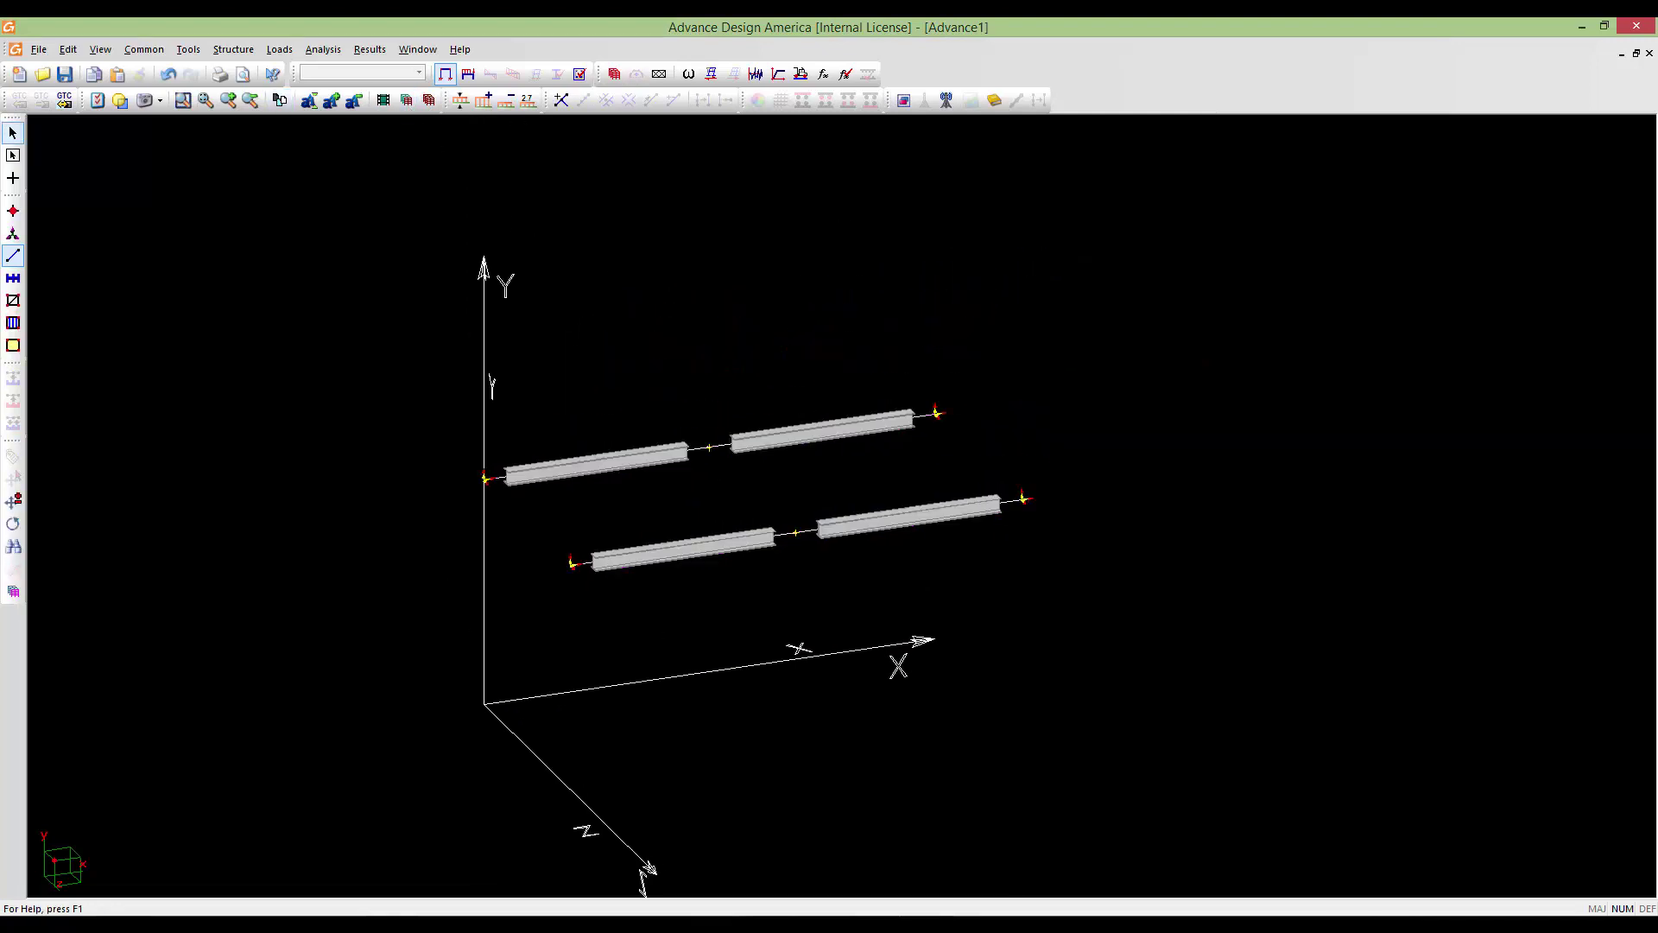
Redisplay the entire model with all four beam lines
middle_drag(678, 600, 824, 569)
scroll(824, 568, down, 1)
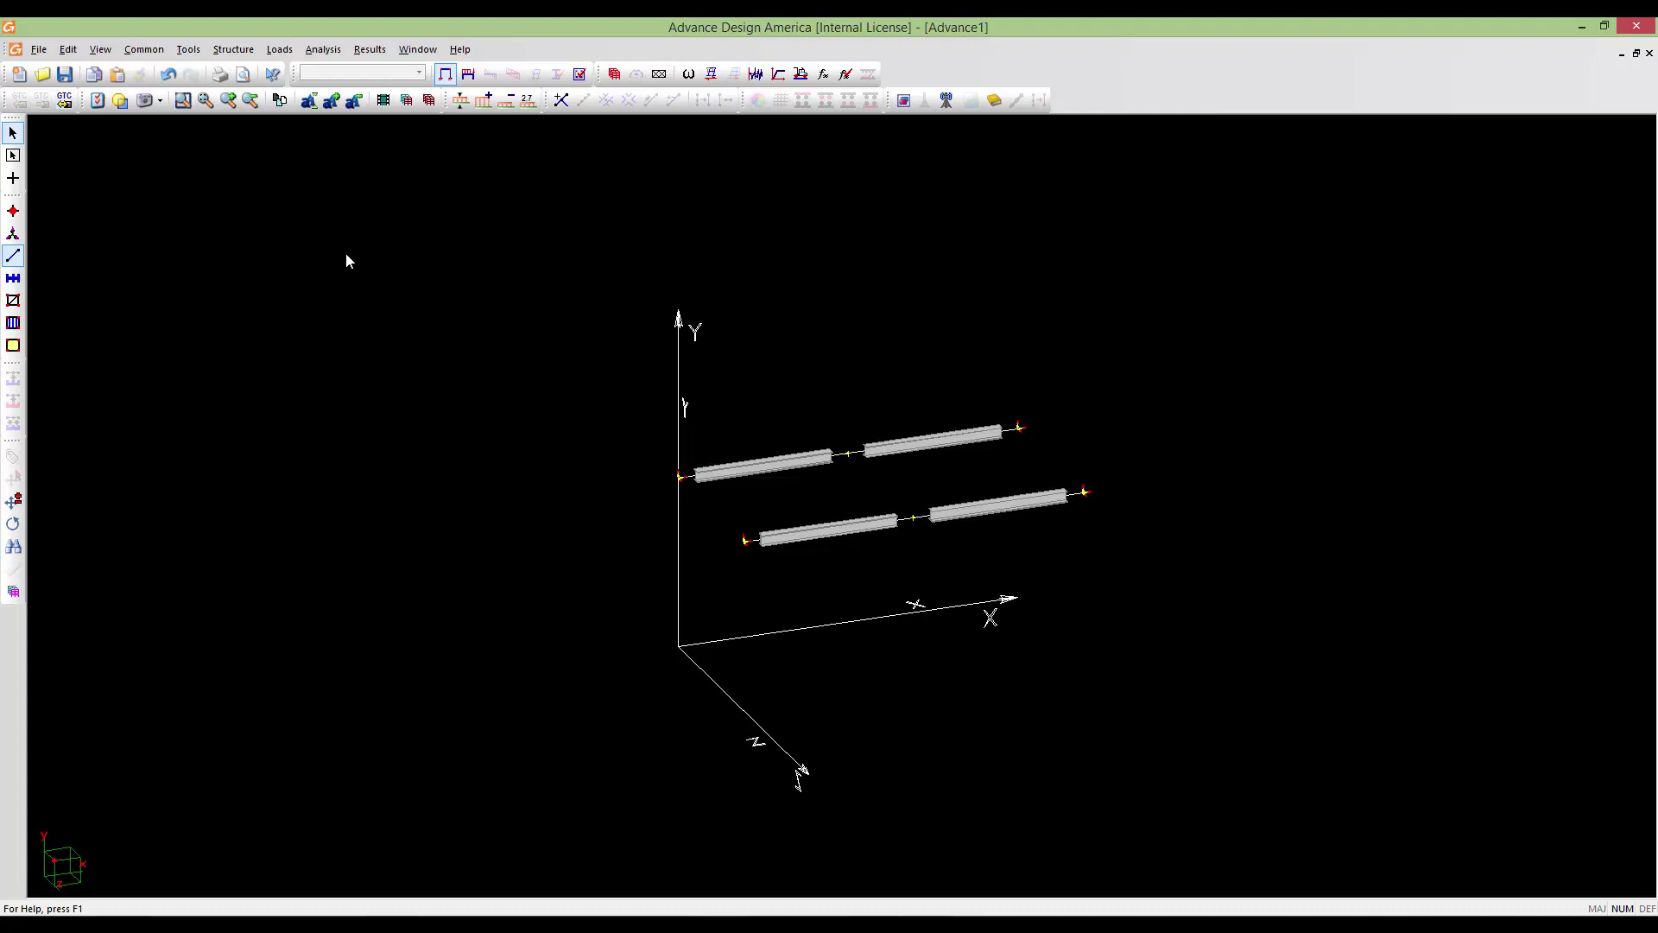
scroll(380, 330, down, 2)
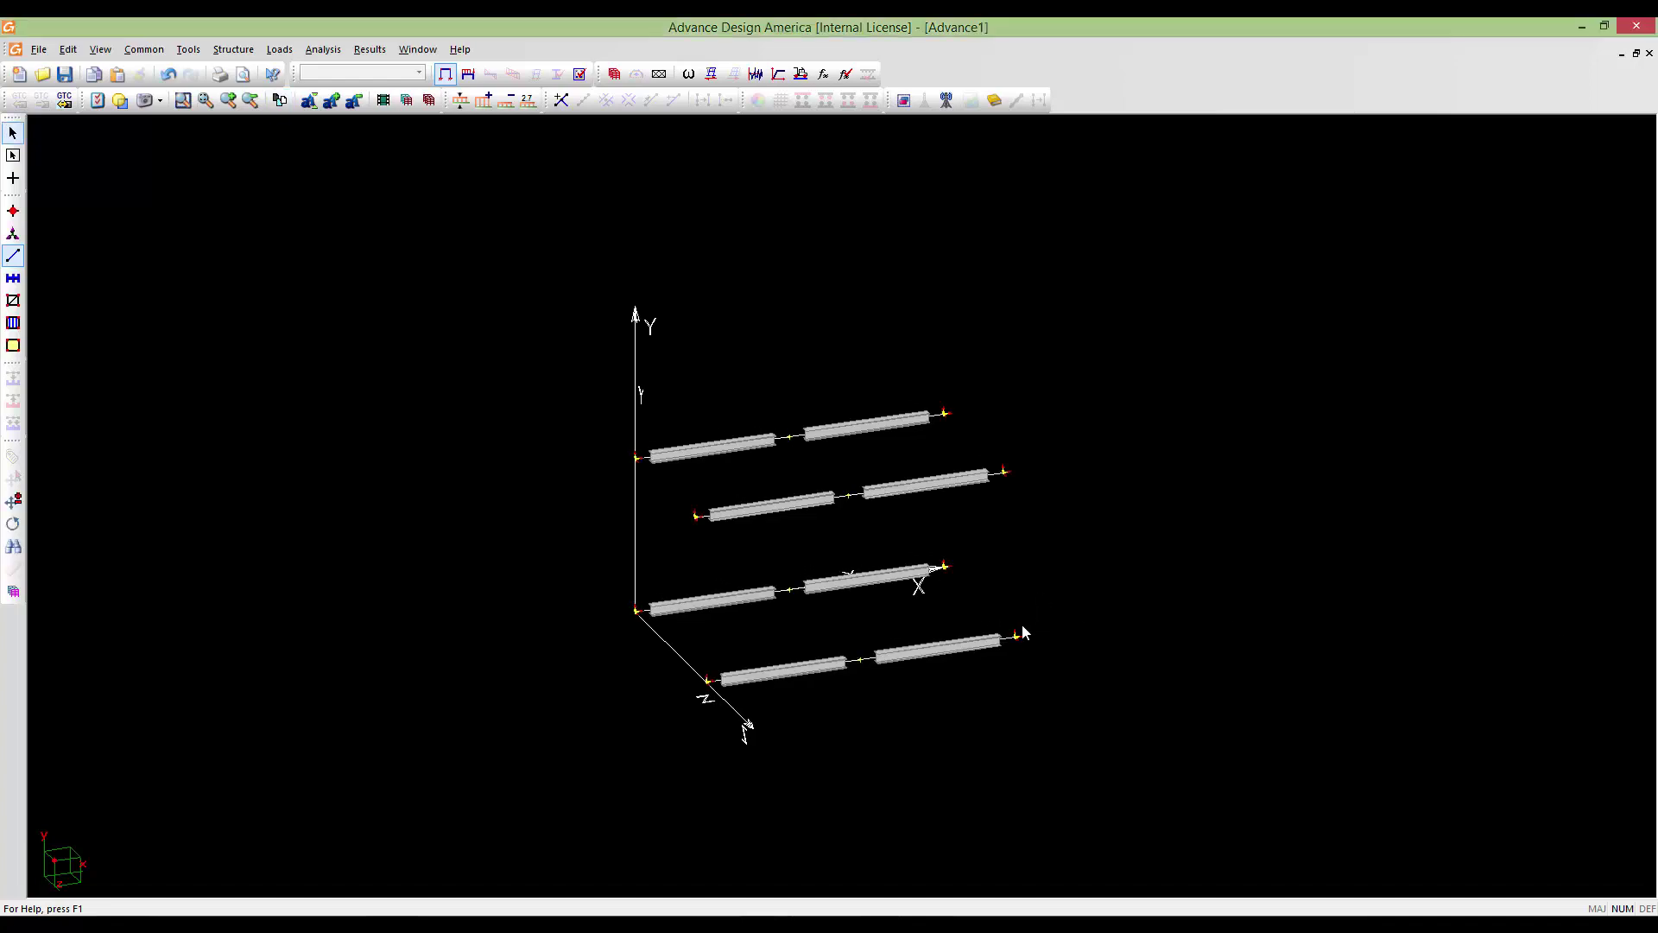
Select all the beams in the model by element type
middle_drag(1005, 641, 1103, 586)
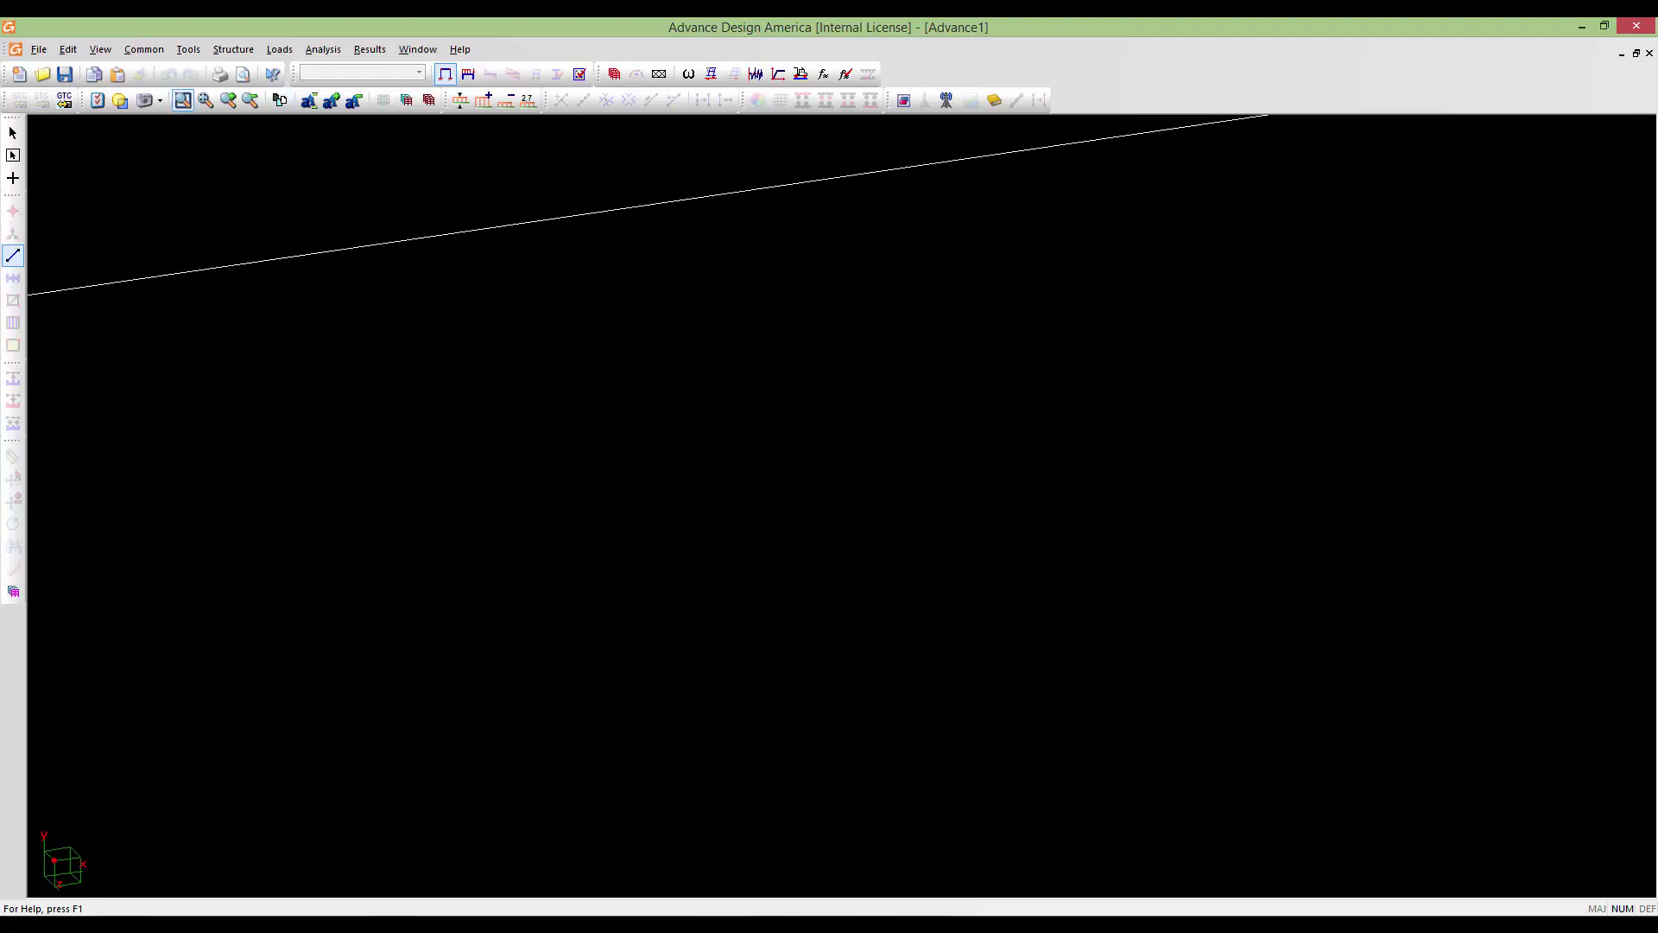
key(Home)
middle_drag(863, 506, 822, 463)
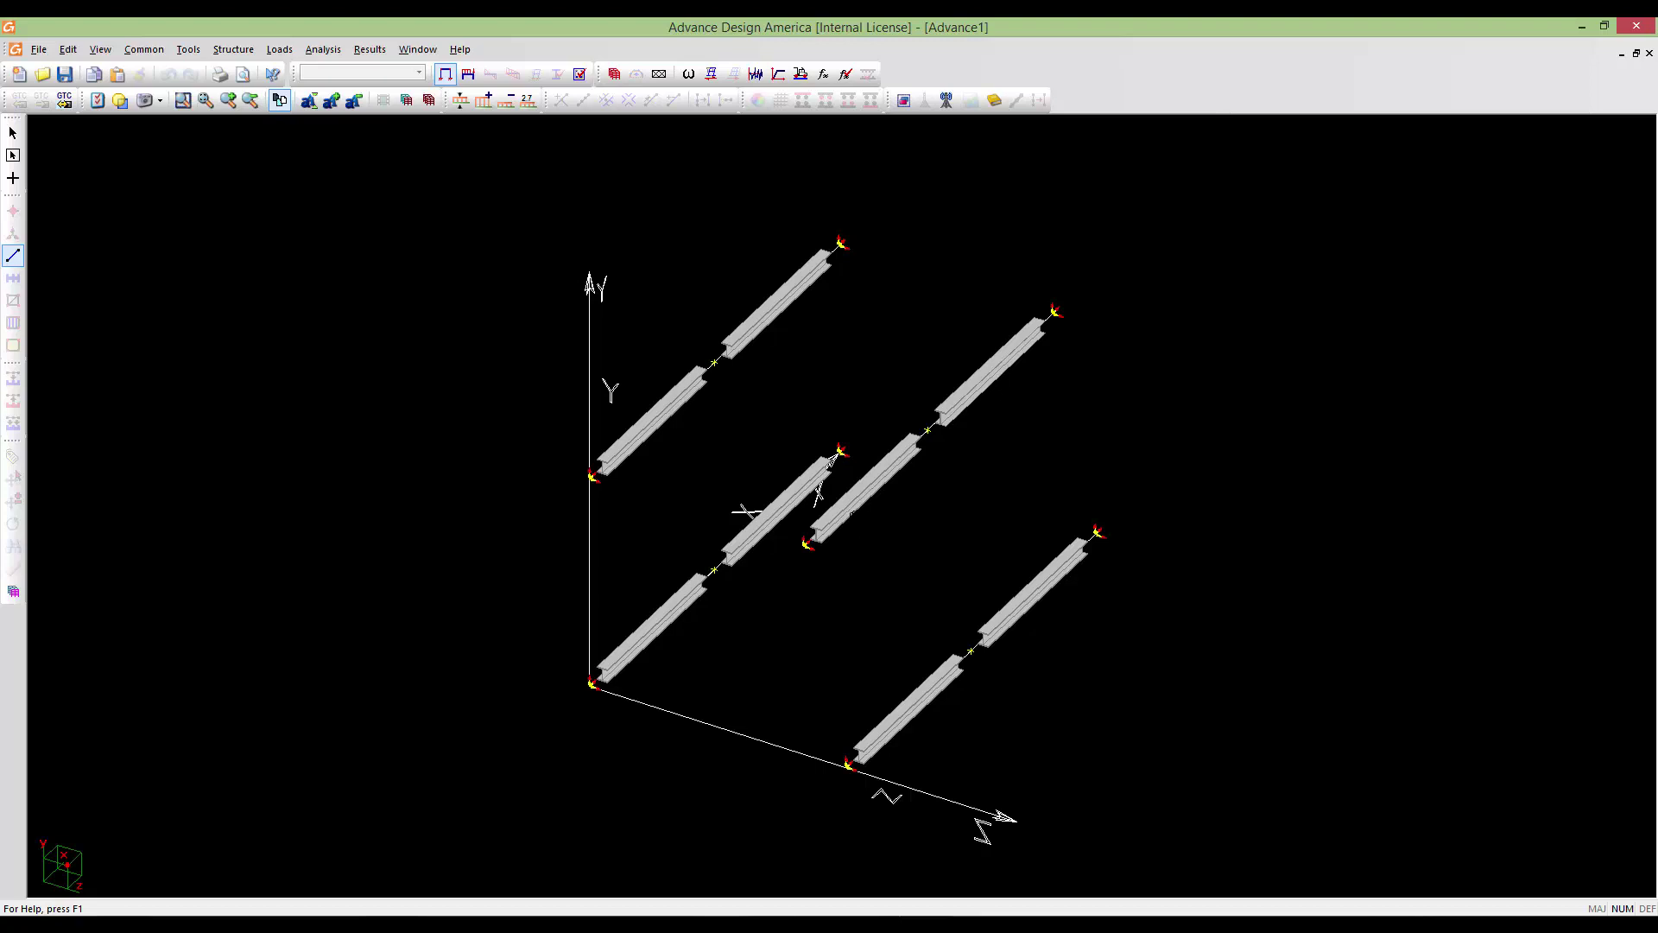
scroll(854, 515, down, 2)
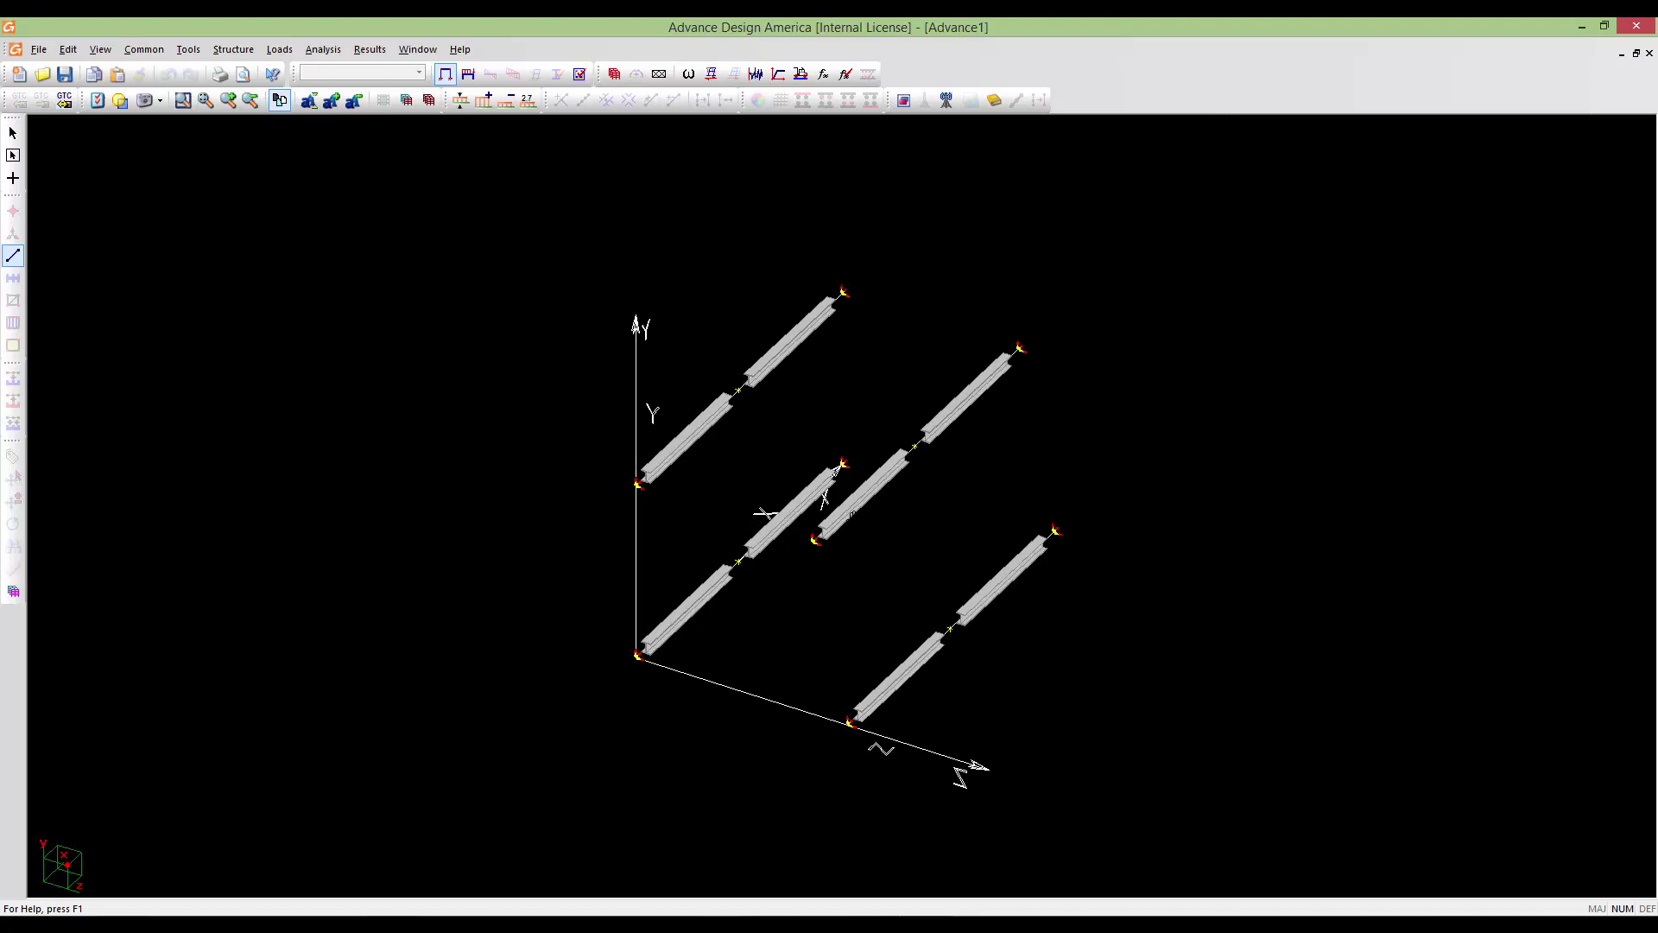
click(67, 49)
mouse_move(137, 420)
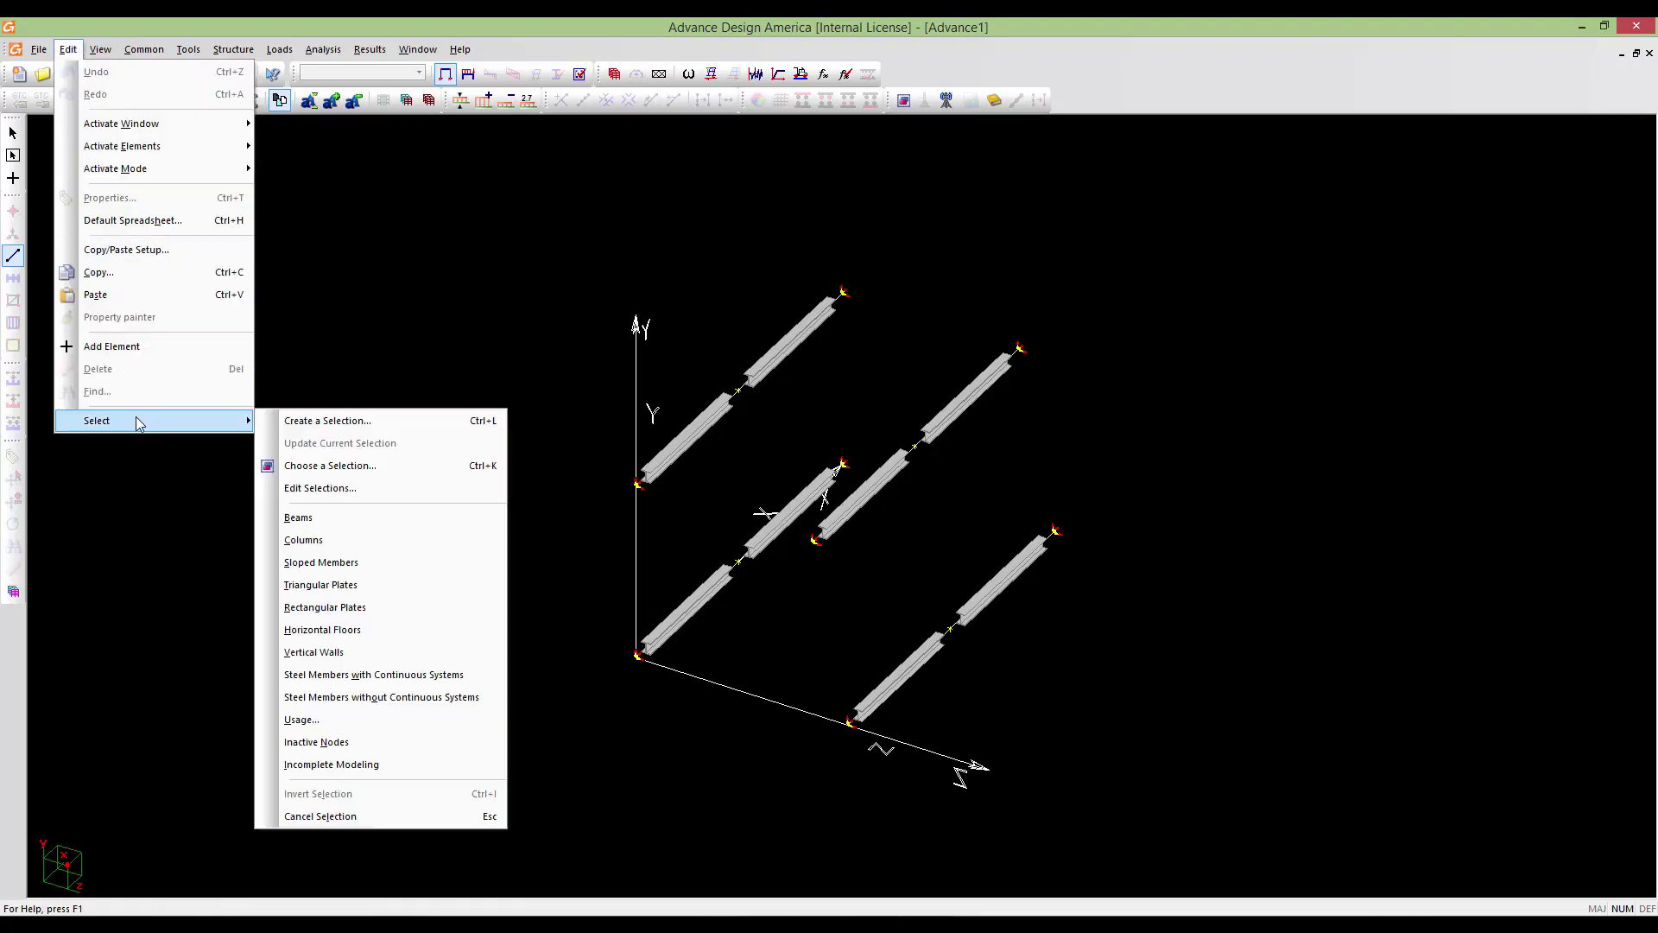
click(336, 522)
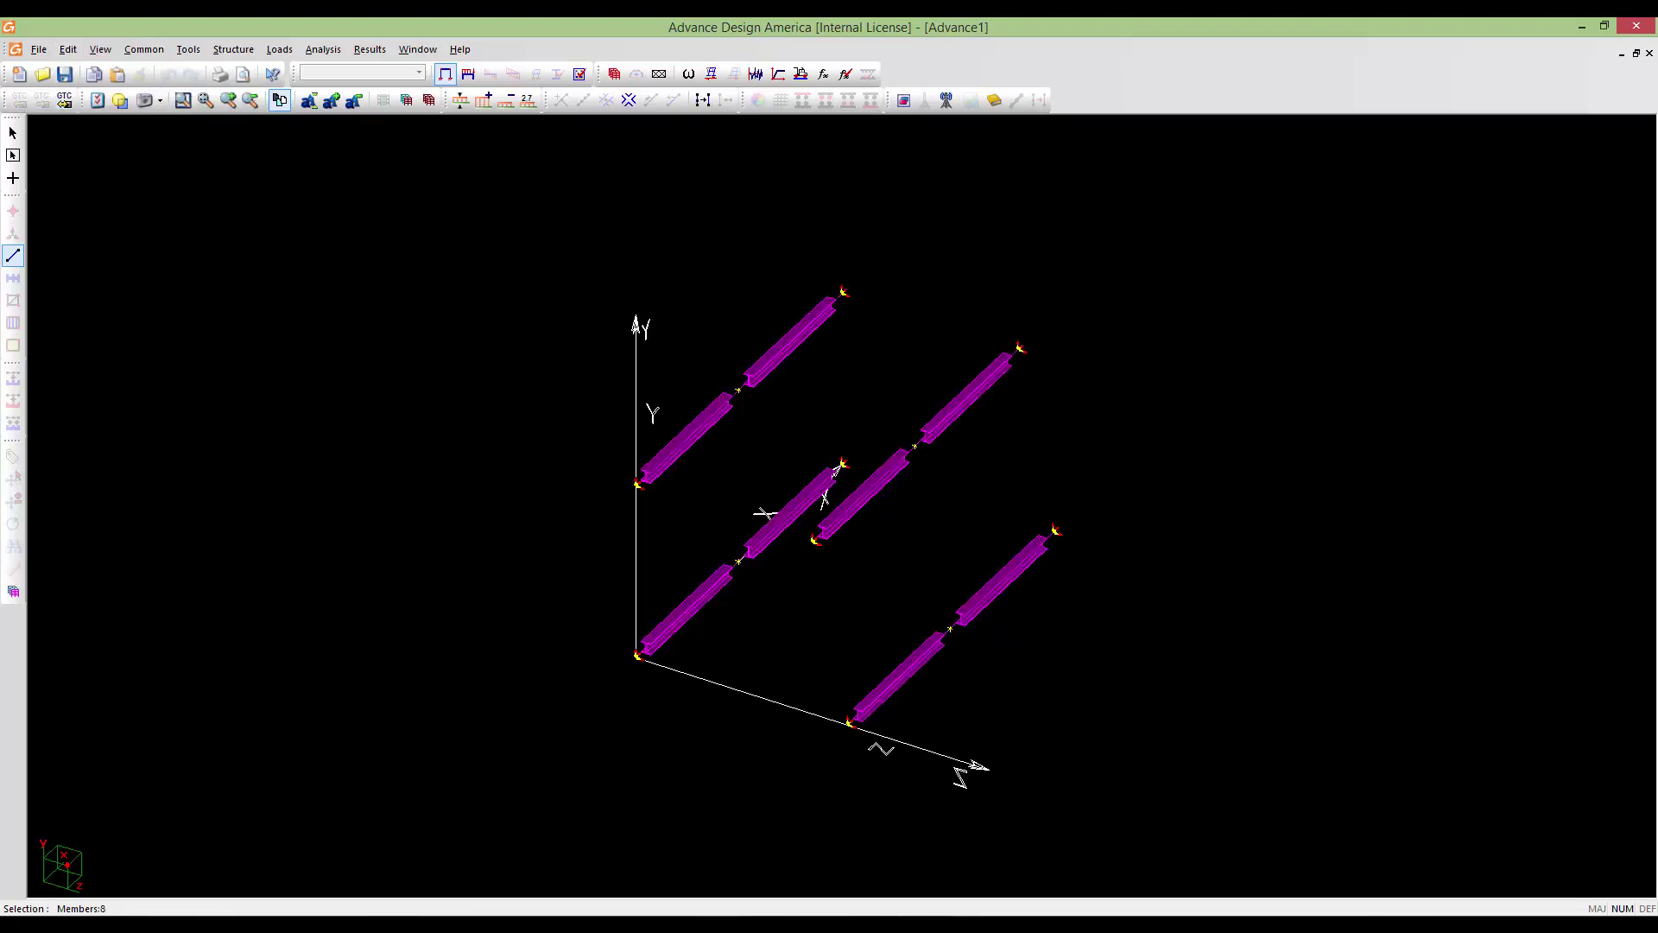
Clear the selection of beams in the model
click(67, 49)
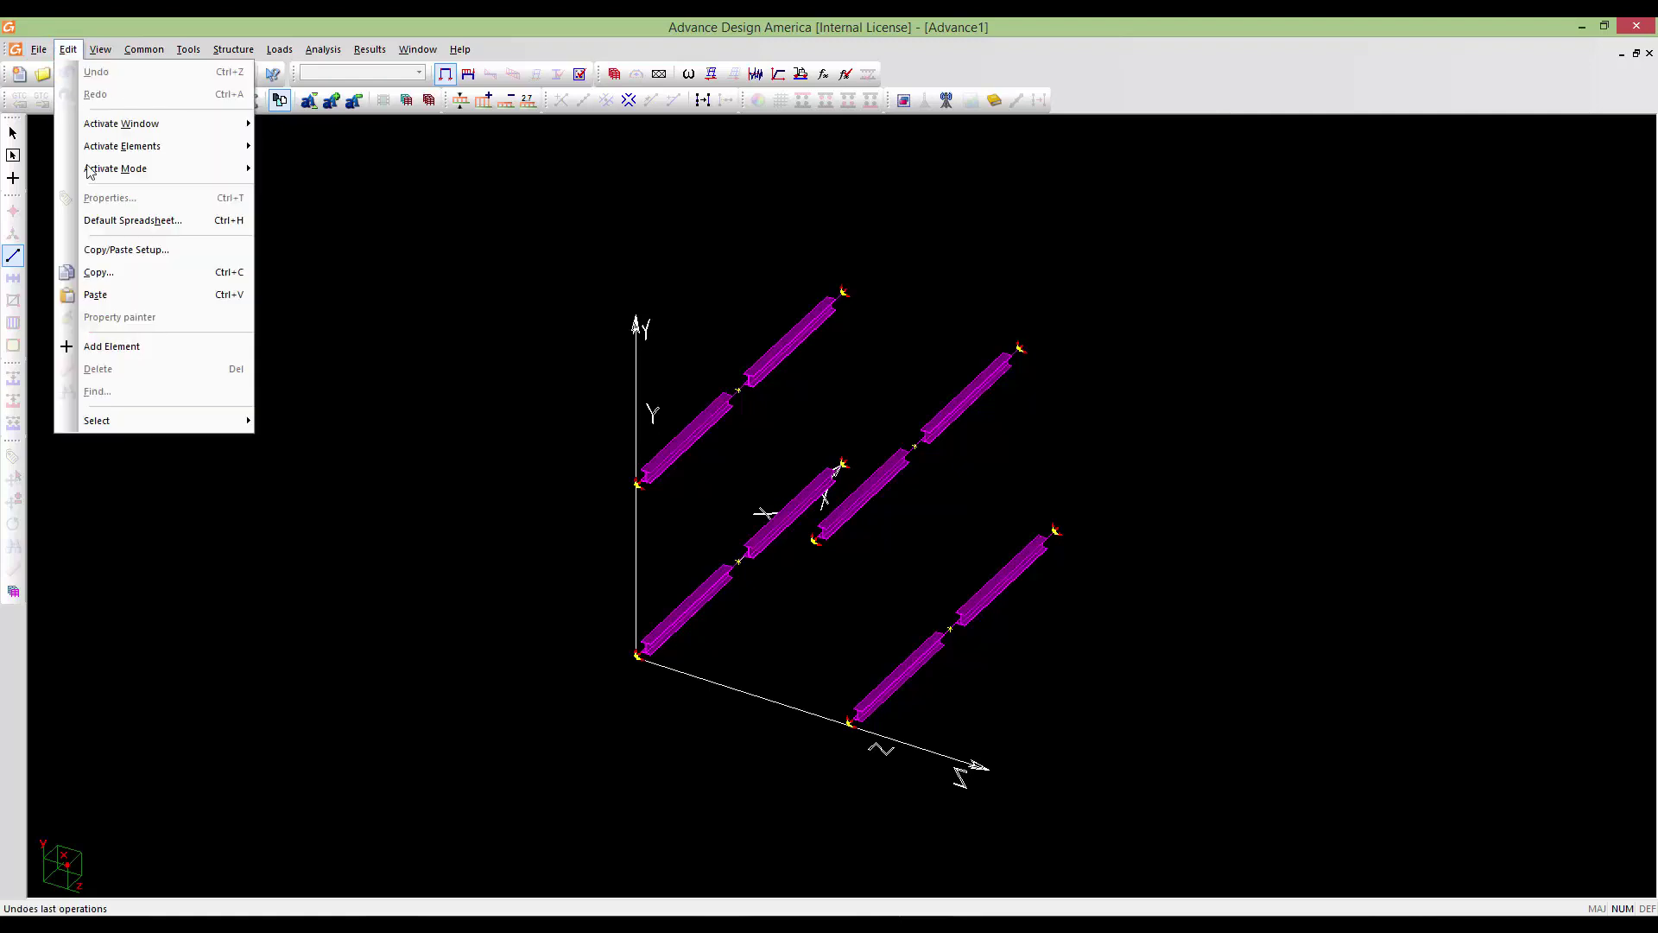
key(Escape)
key(Escape)
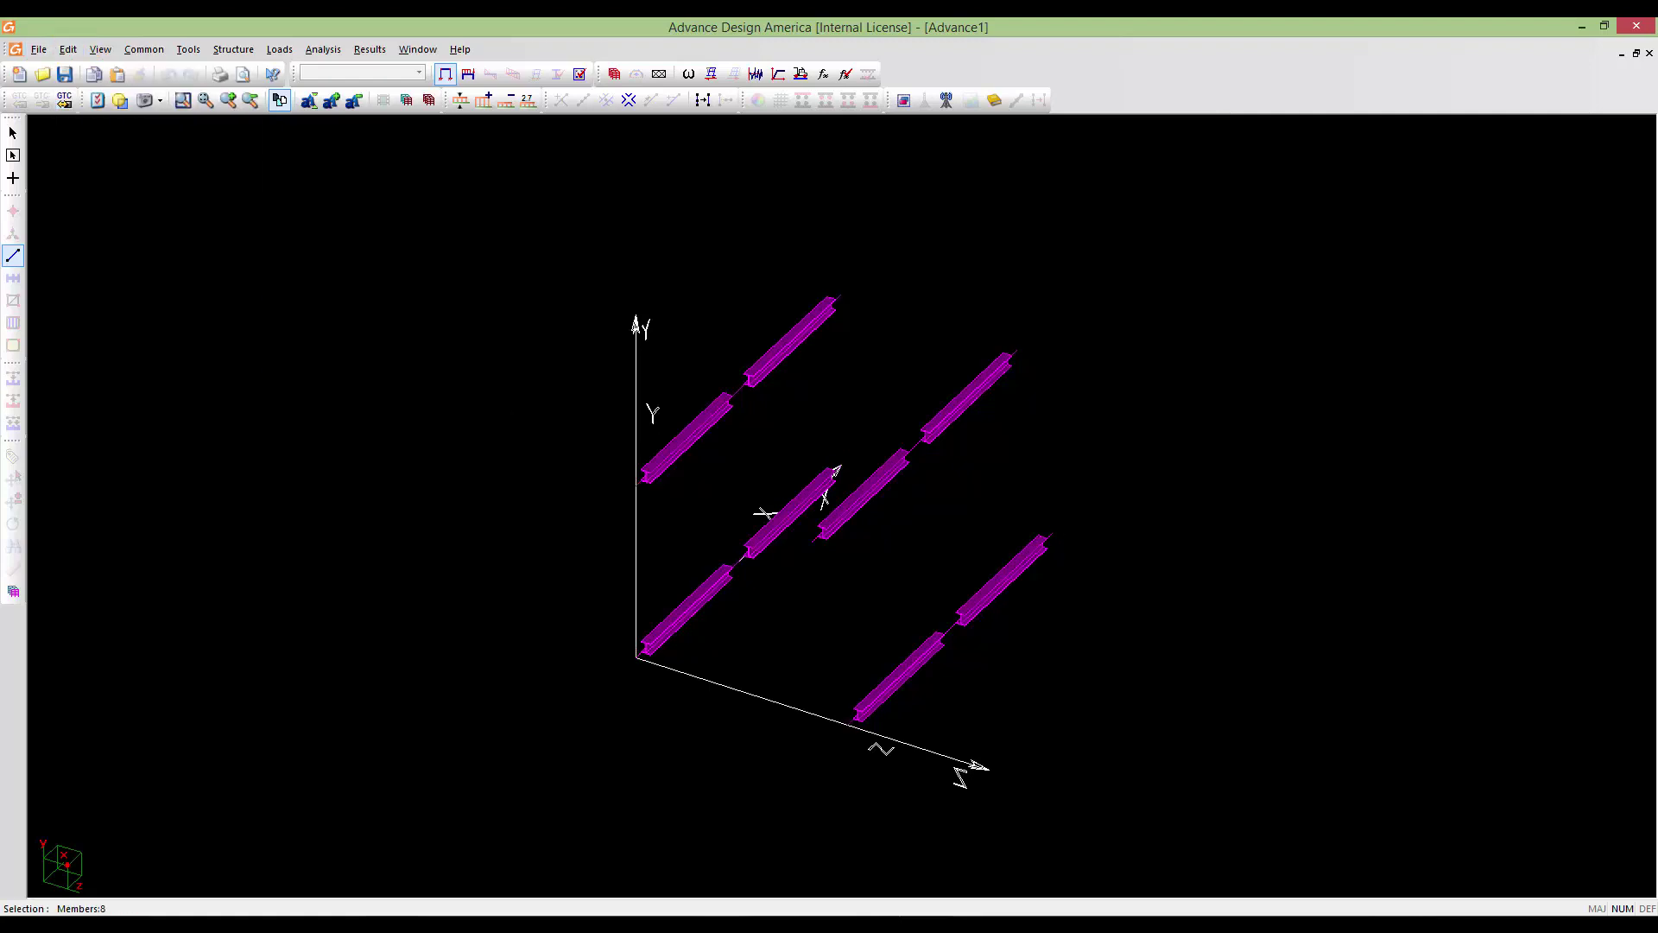
middle_drag(847, 518, 769, 521)
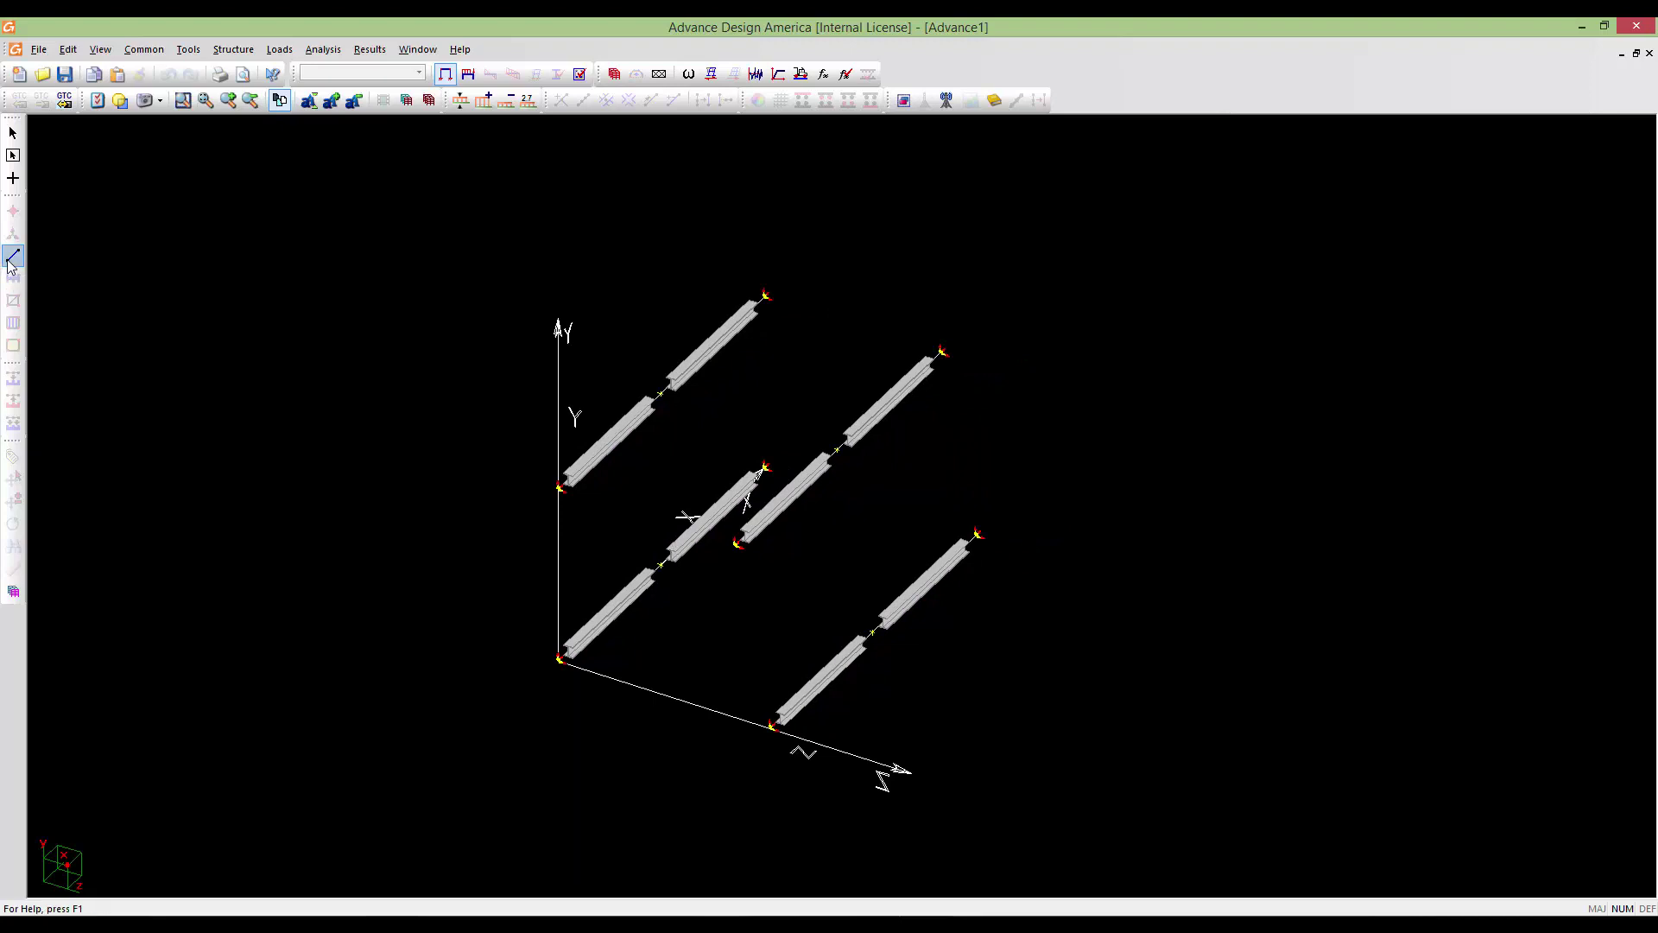
Add two vertical members between the first frame's lower and upper beam ends and two sloped members between the second frame's beam ends
click(13, 178)
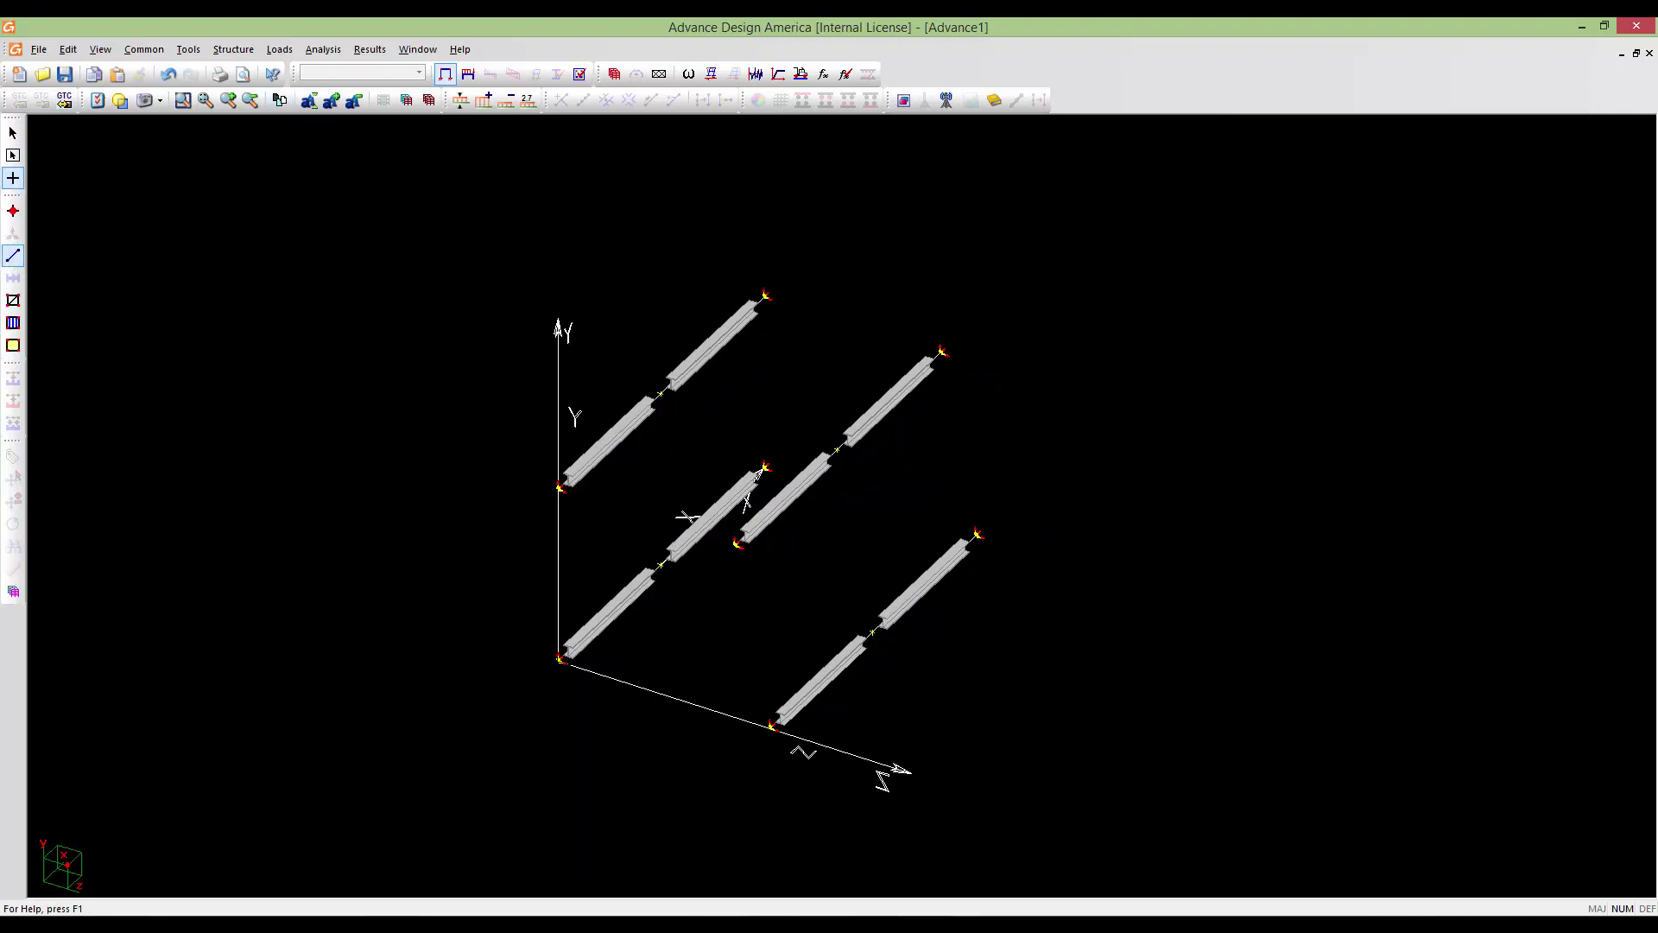
click(560, 660)
click(560, 487)
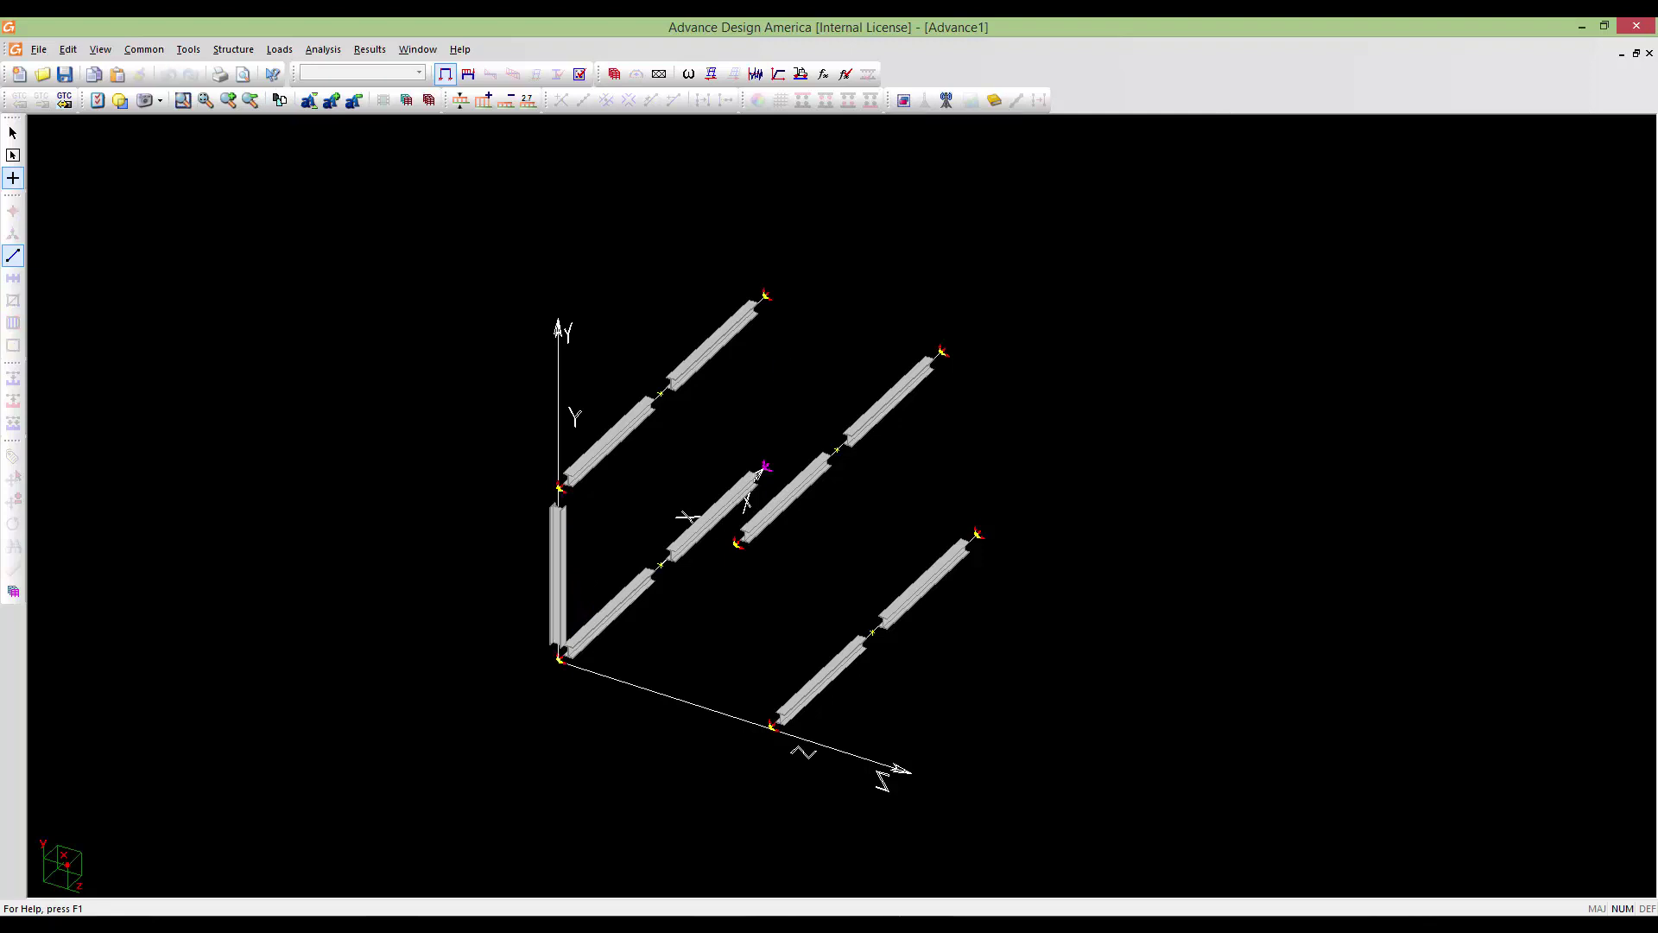
click(763, 468)
click(772, 726)
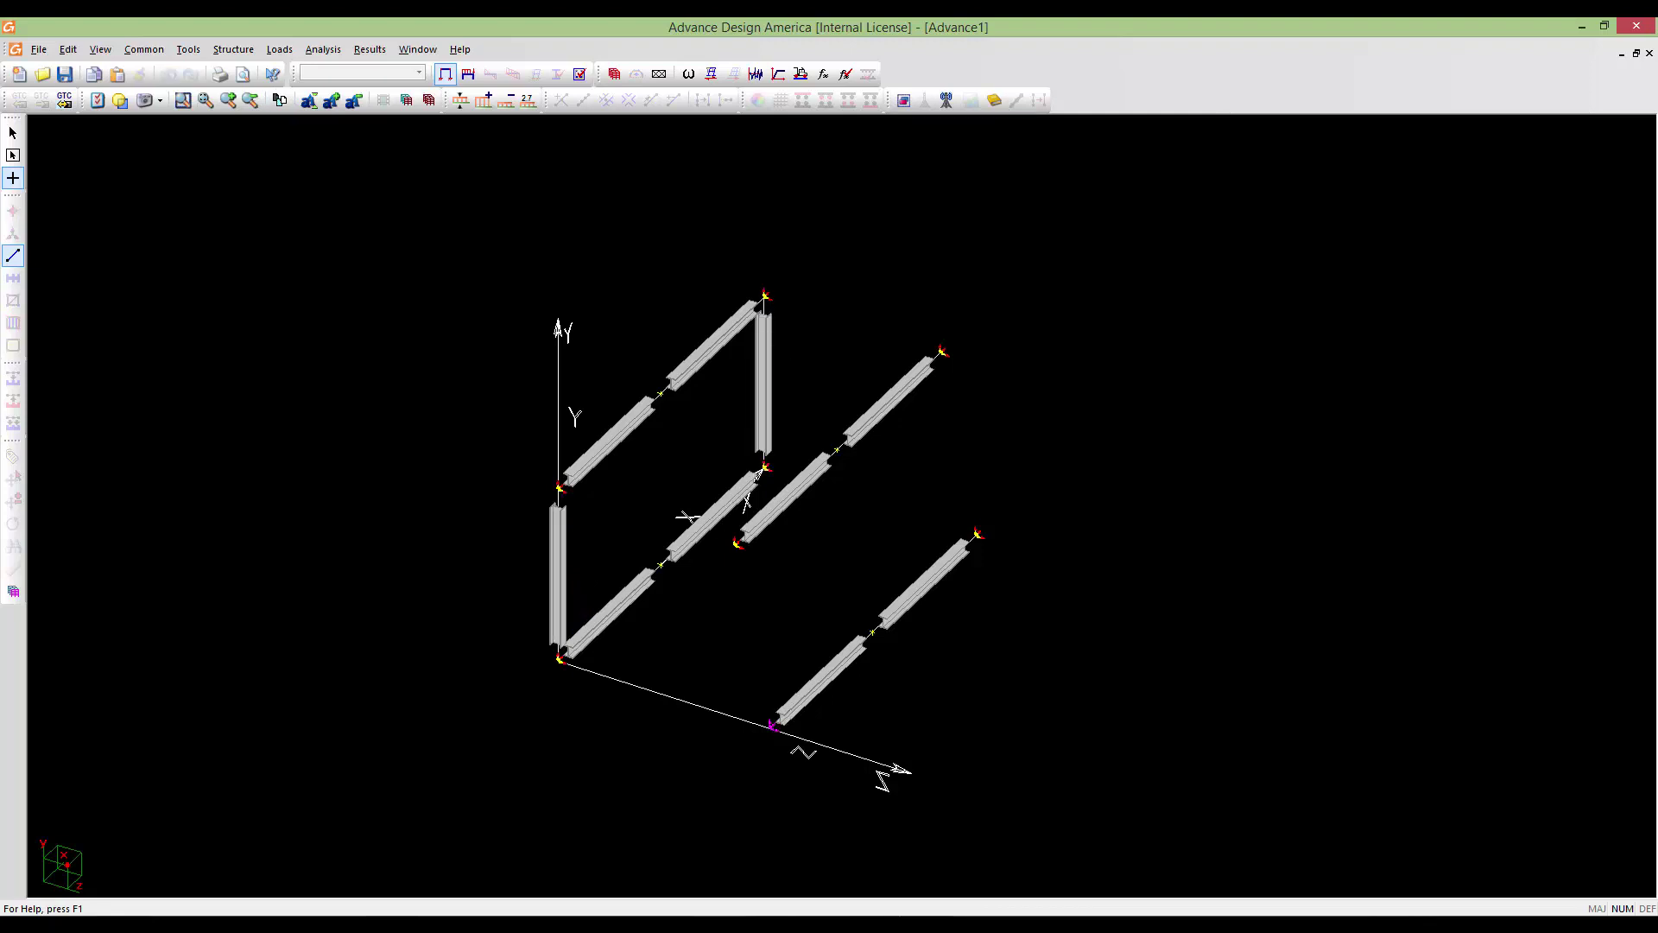
click(737, 544)
click(977, 532)
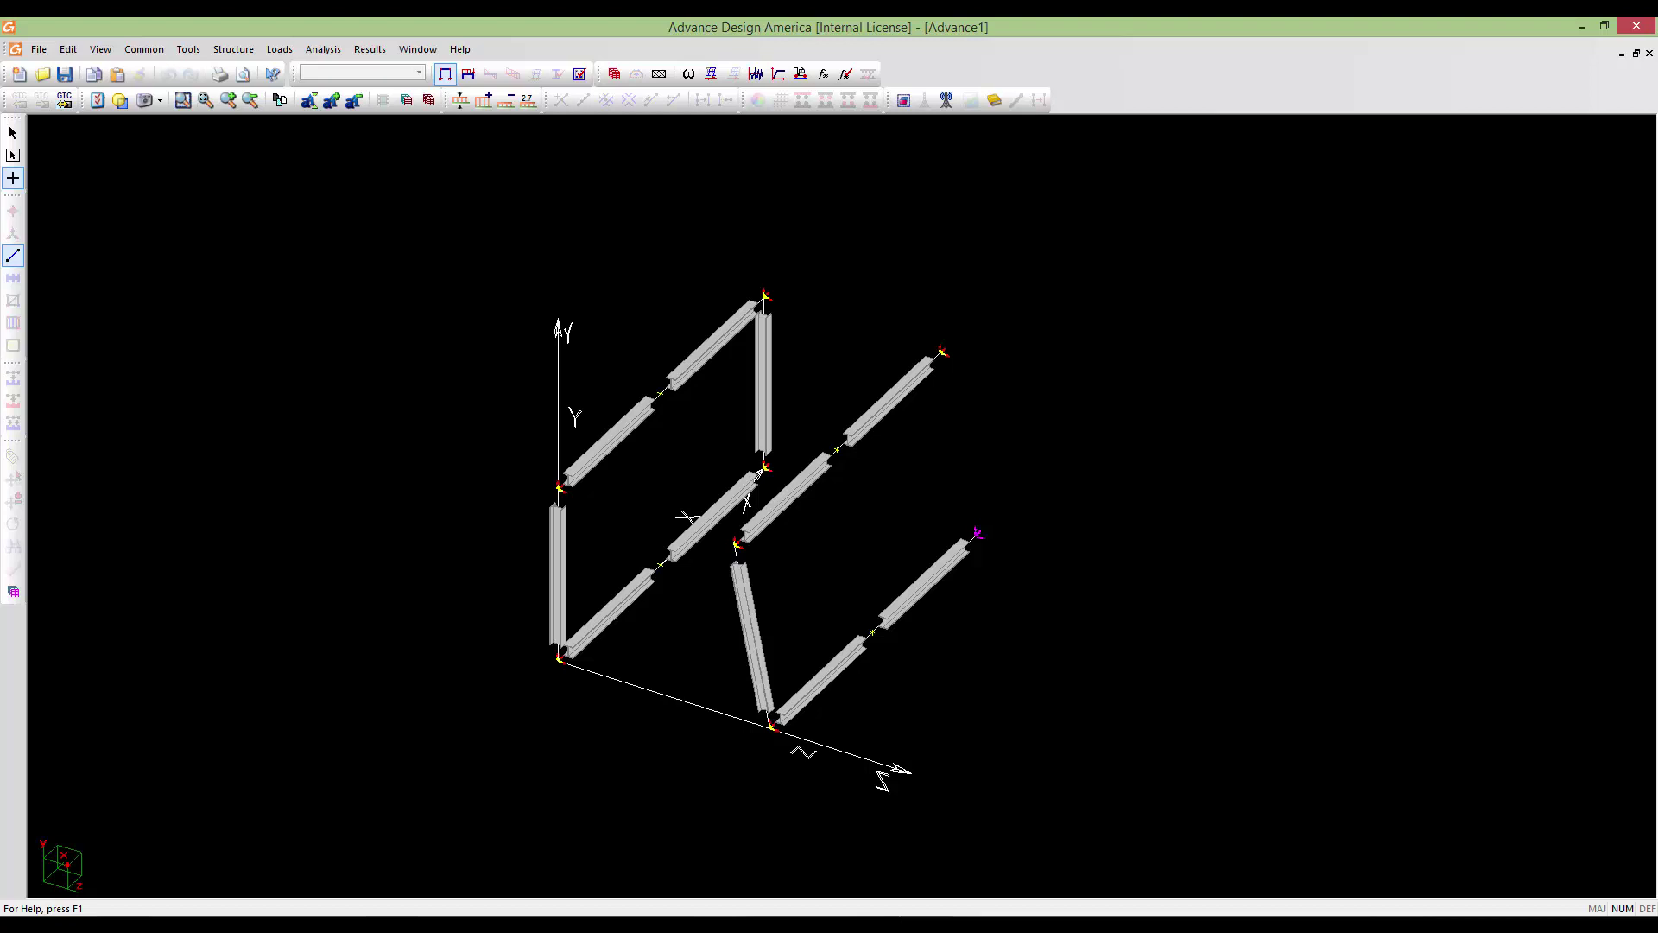
click(941, 352)
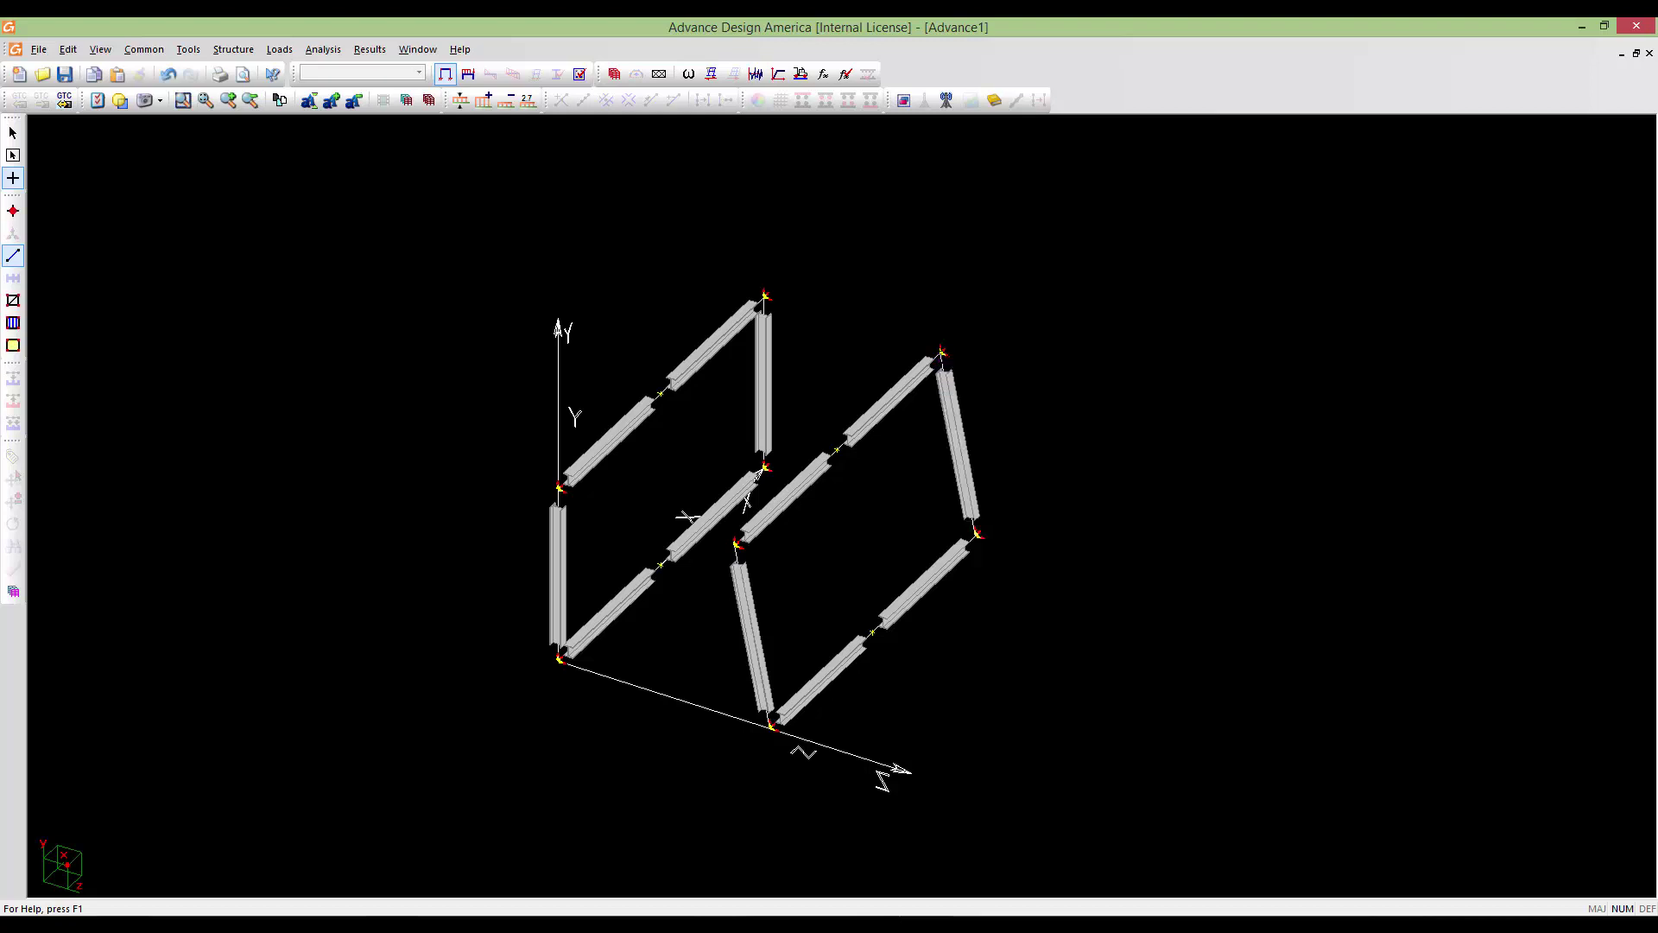
Select all the columns in the model by element type, view them from another angle and clear the selection
middle_drag(883, 616, 883, 616)
middle_drag(748, 636, 652, 668)
scroll(821, 636, up, 6)
scroll(645, 647, down, 4)
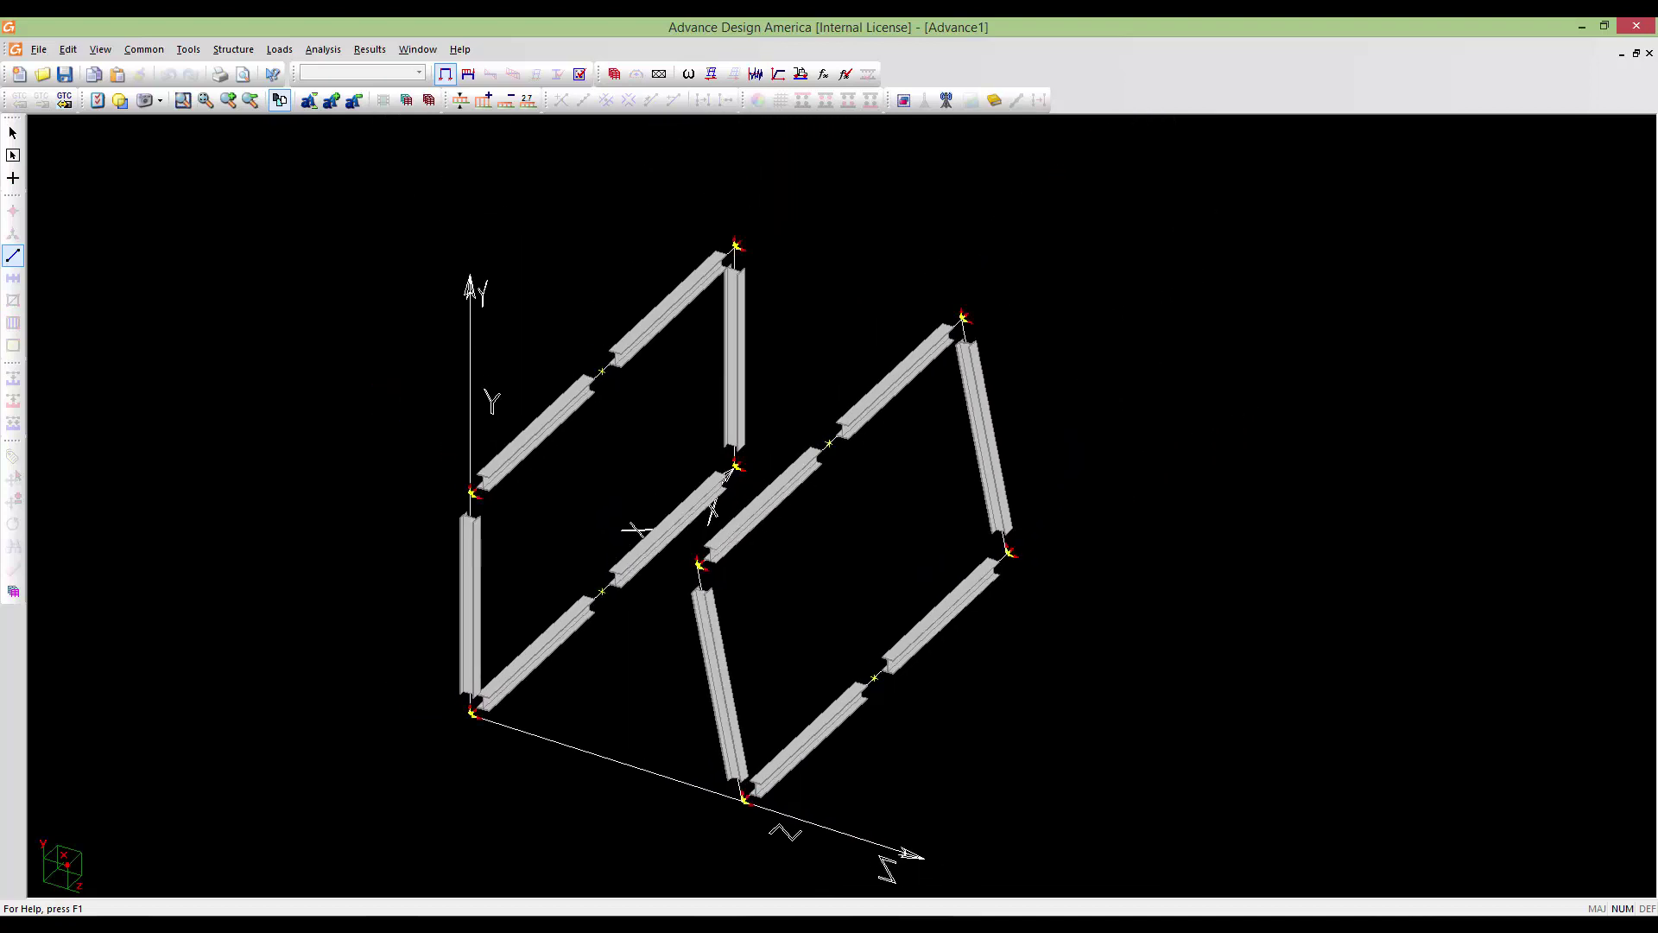
click(67, 50)
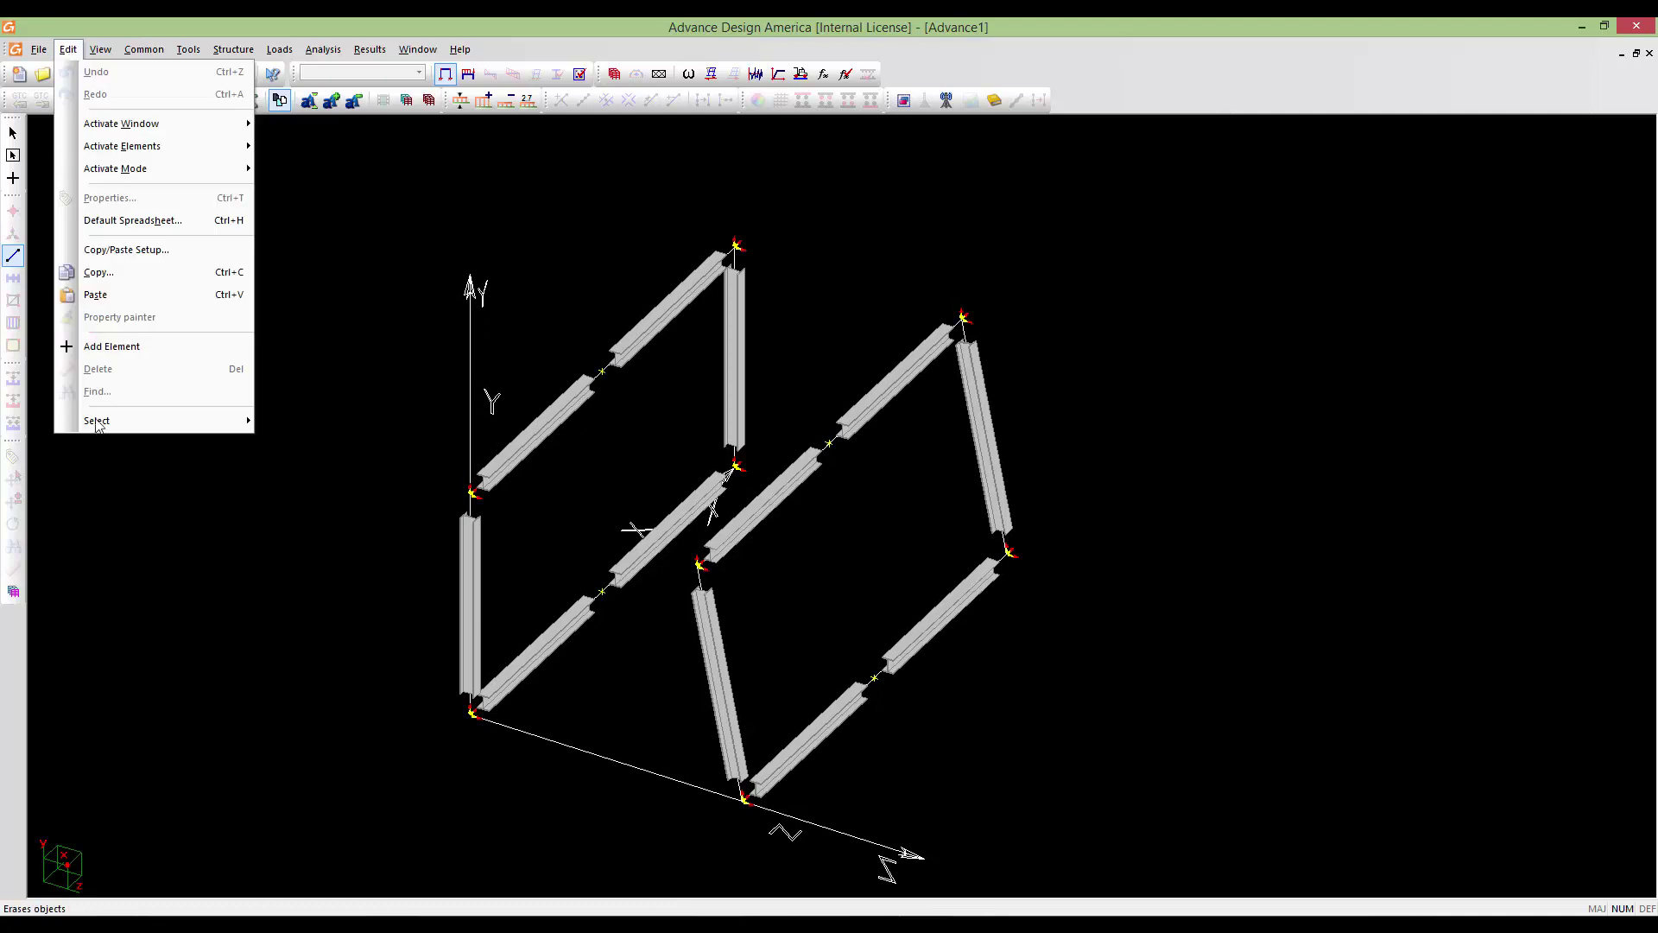
mouse_move(109, 433)
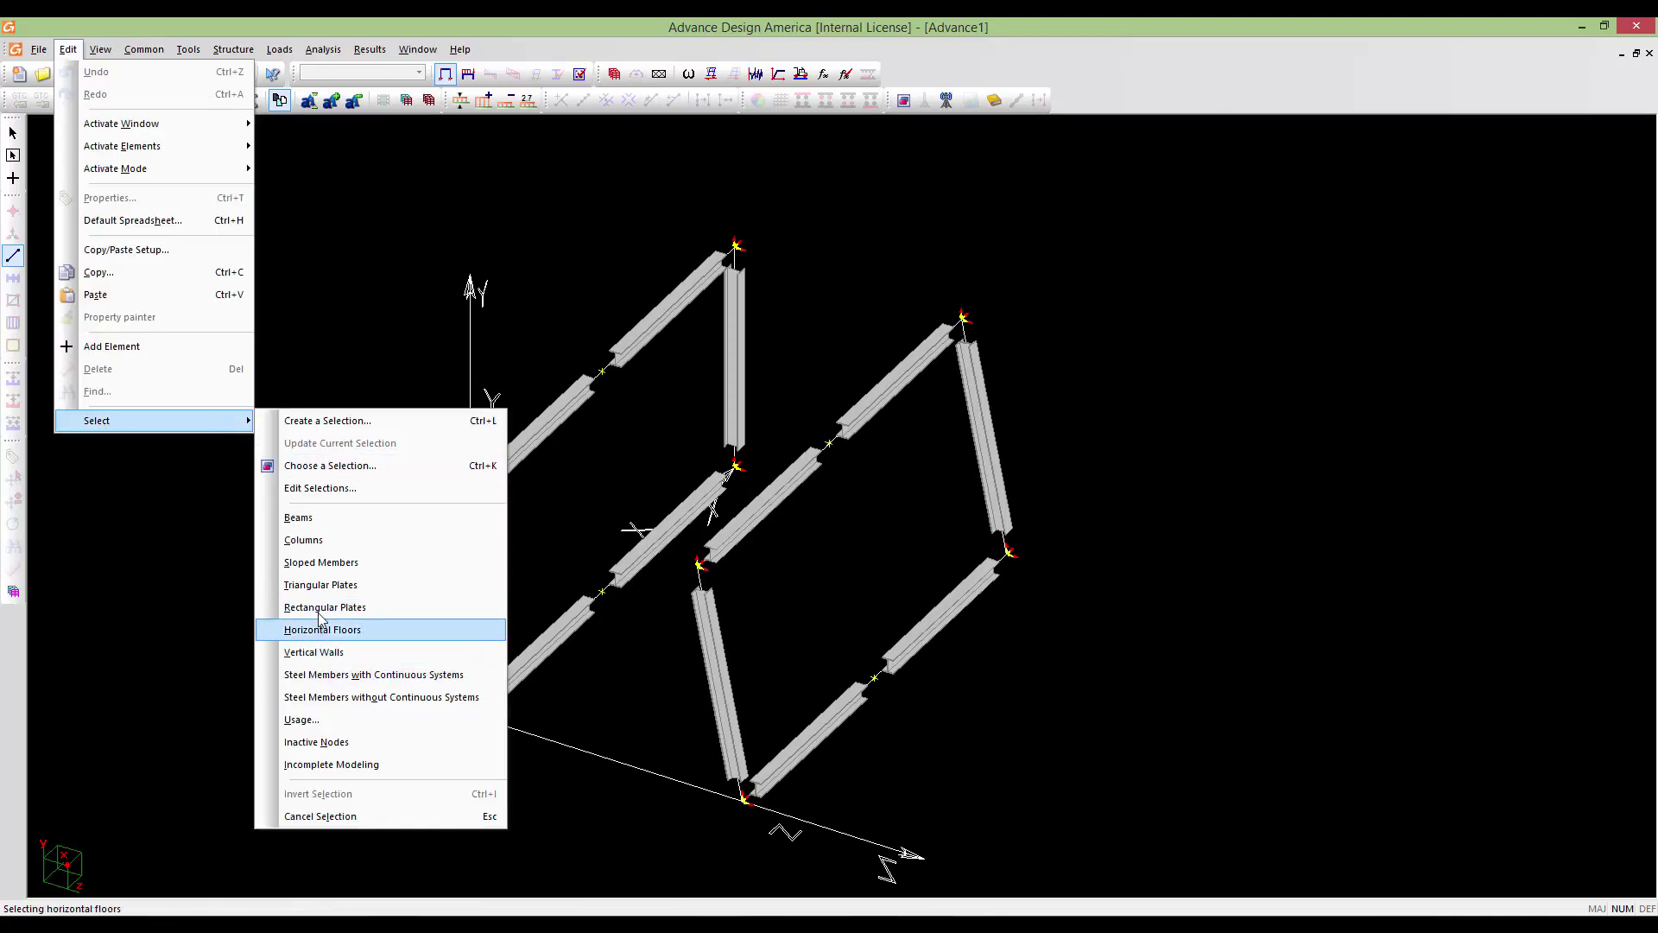
click(314, 542)
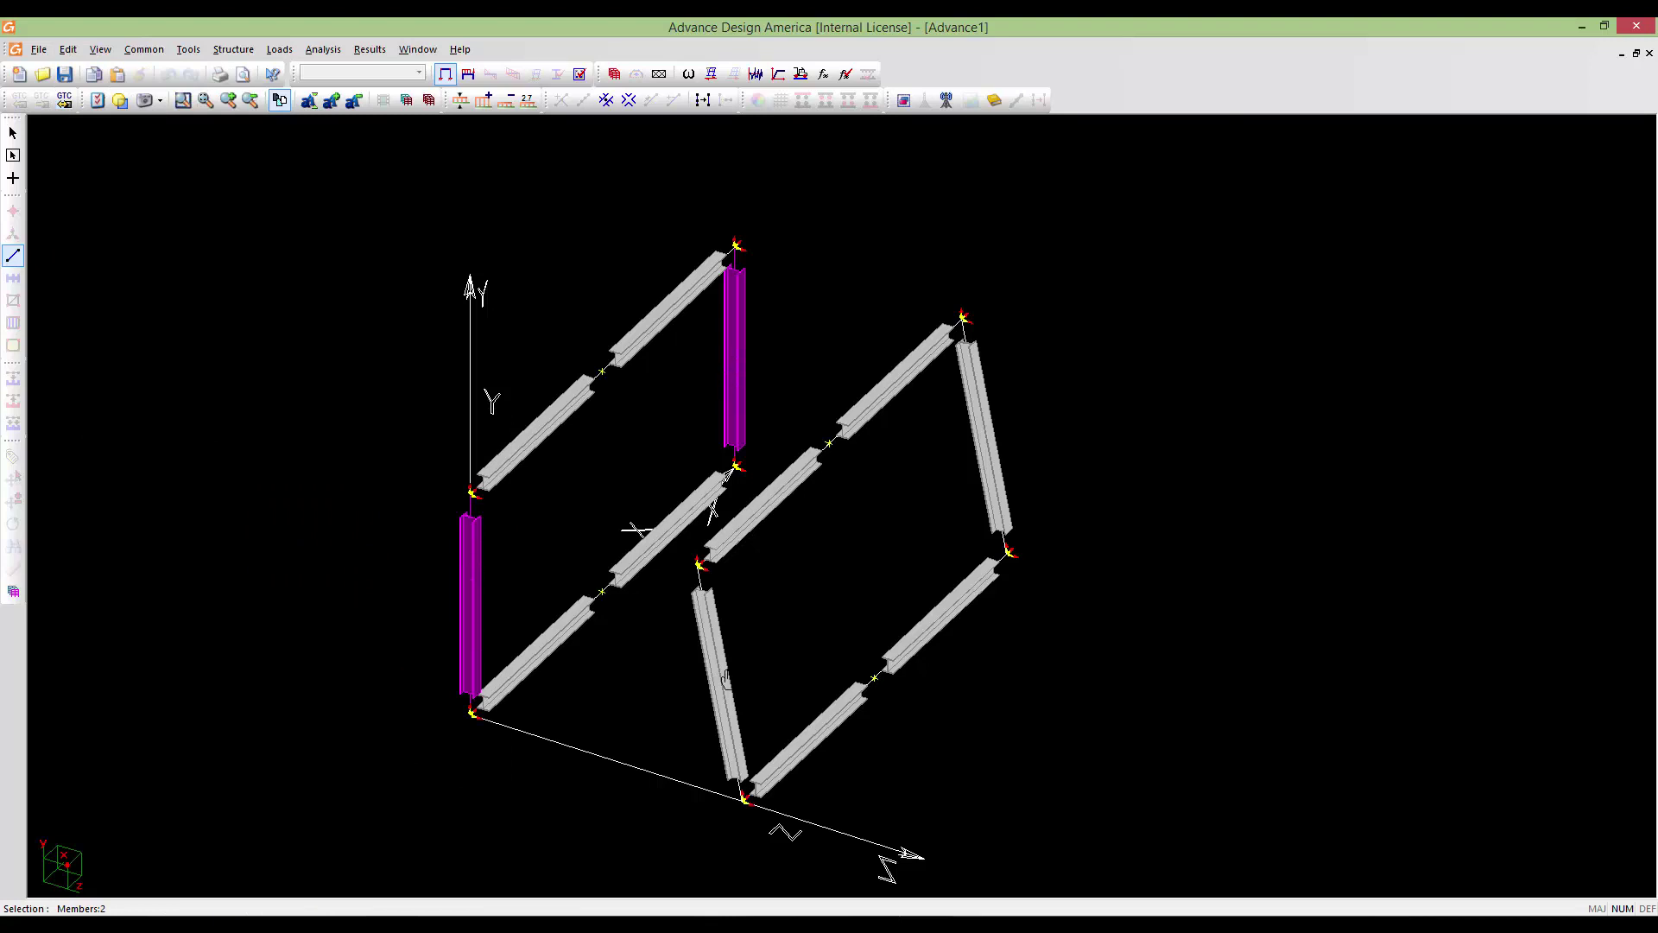
mouse_move(726, 678)
middle_down()
mouse_move(786, 641)
mouse_move(831, 575)
mouse_move(570, 672)
mouse_move(702, 665)
mouse_move(1036, 577)
mouse_move(1382, 604)
mouse_move(1317, 632)
middle_up()
middle_drag(1128, 550, 1050, 548)
key(Escape)
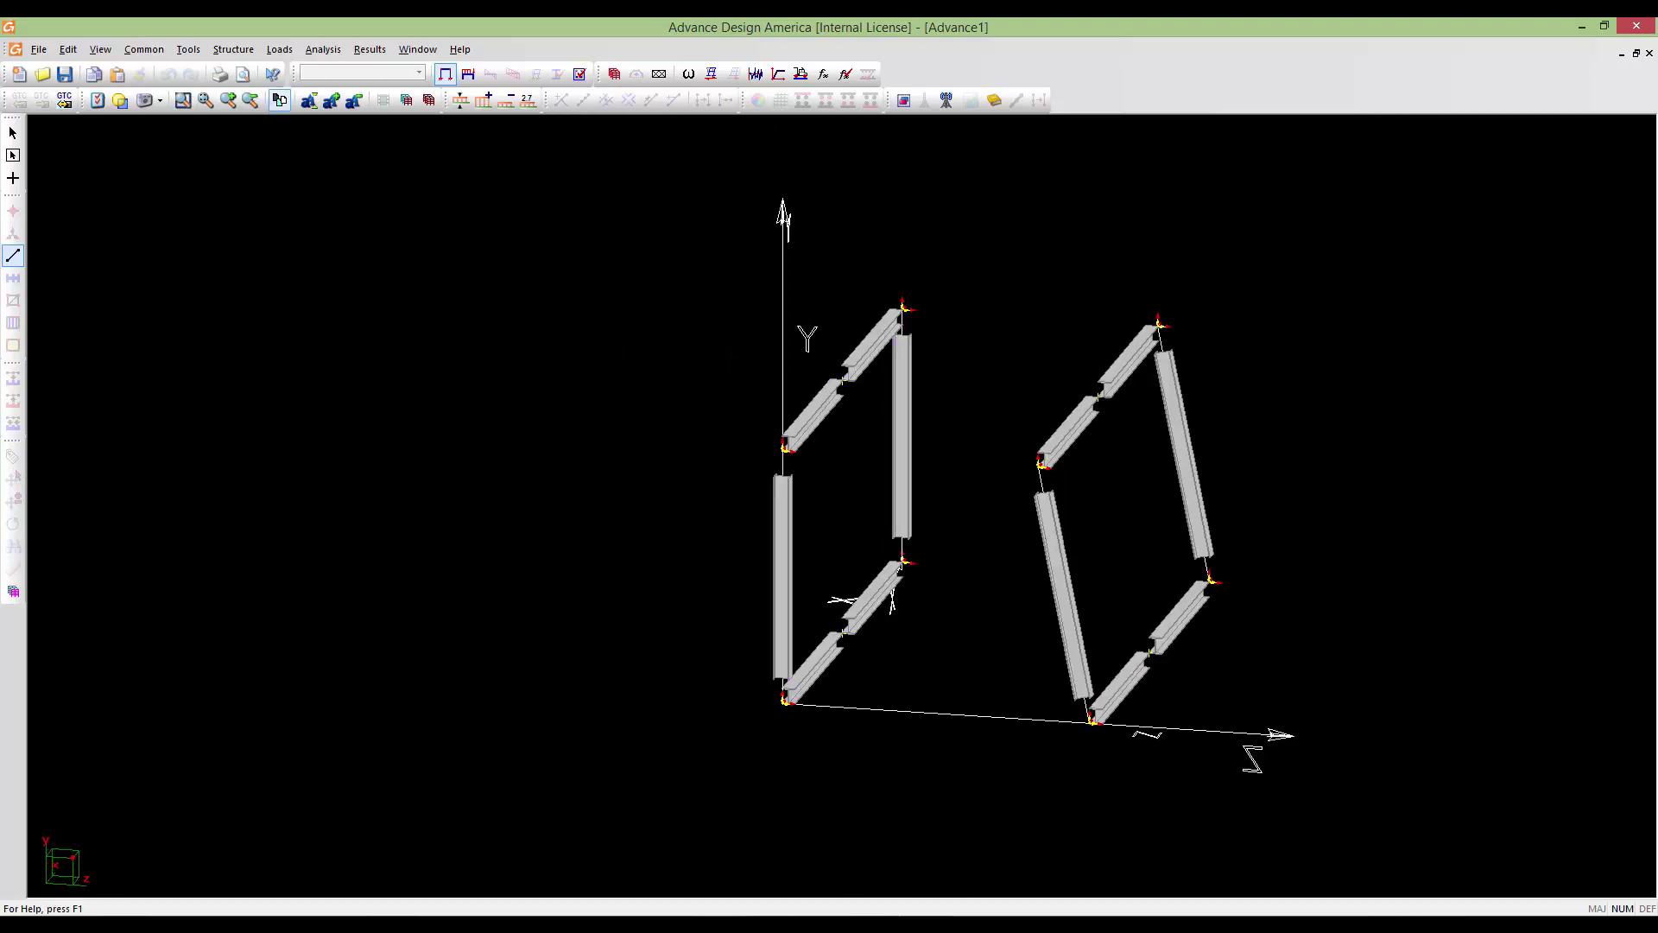
Select all the sloped members in the model by element type
click(65, 49)
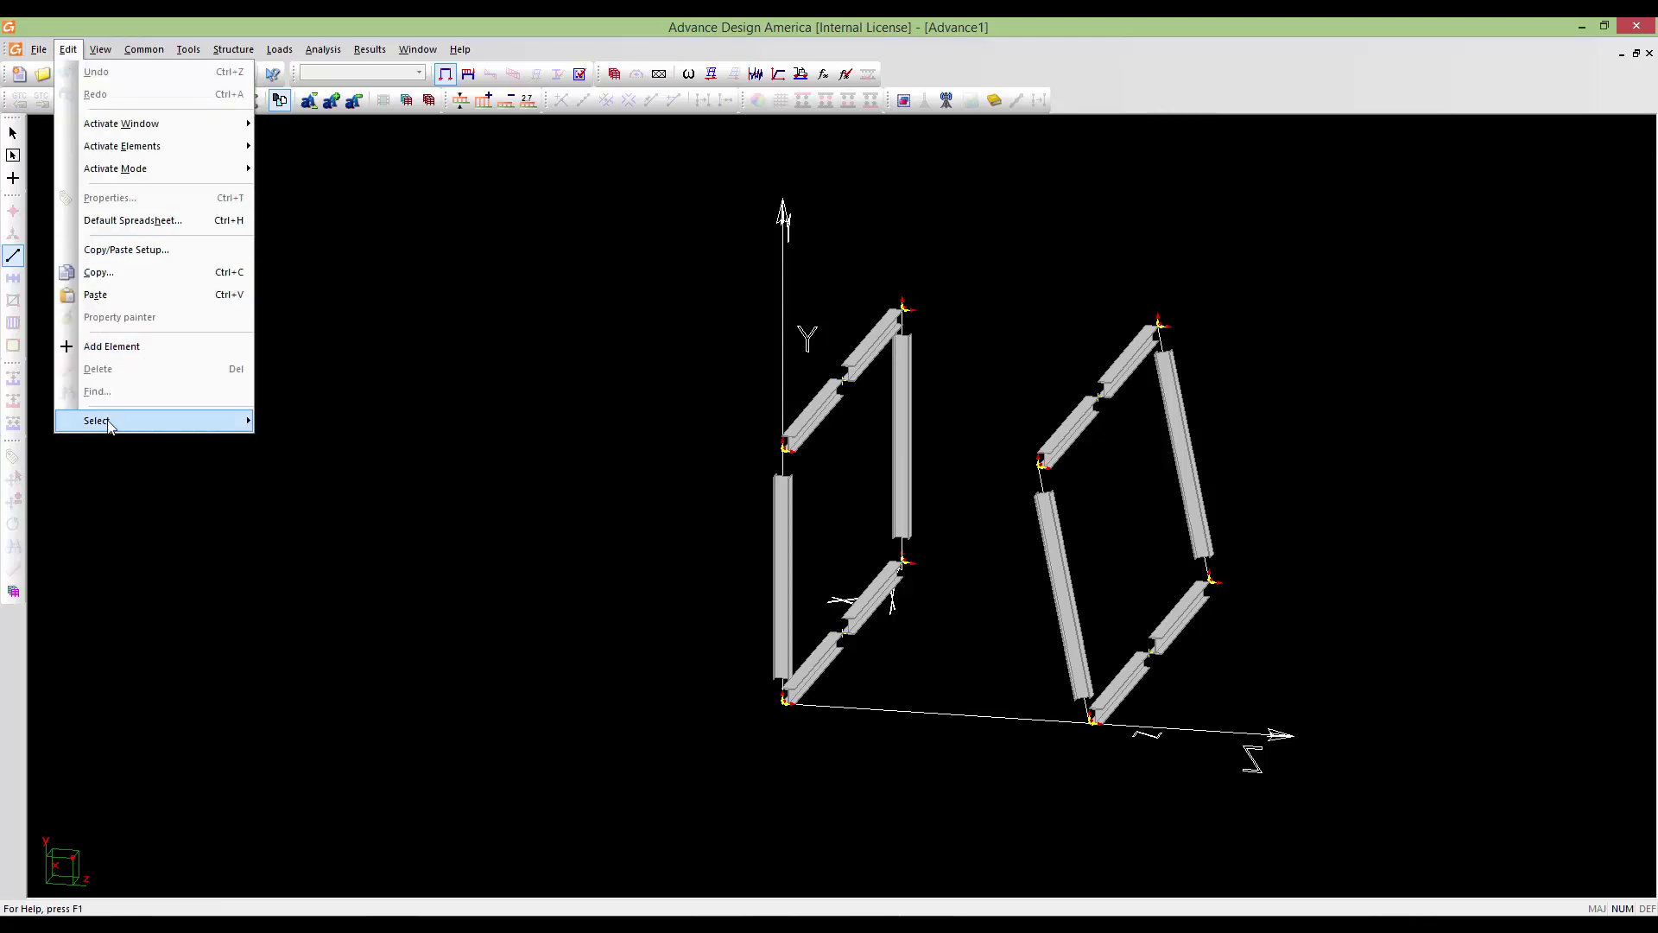
mouse_move(156, 421)
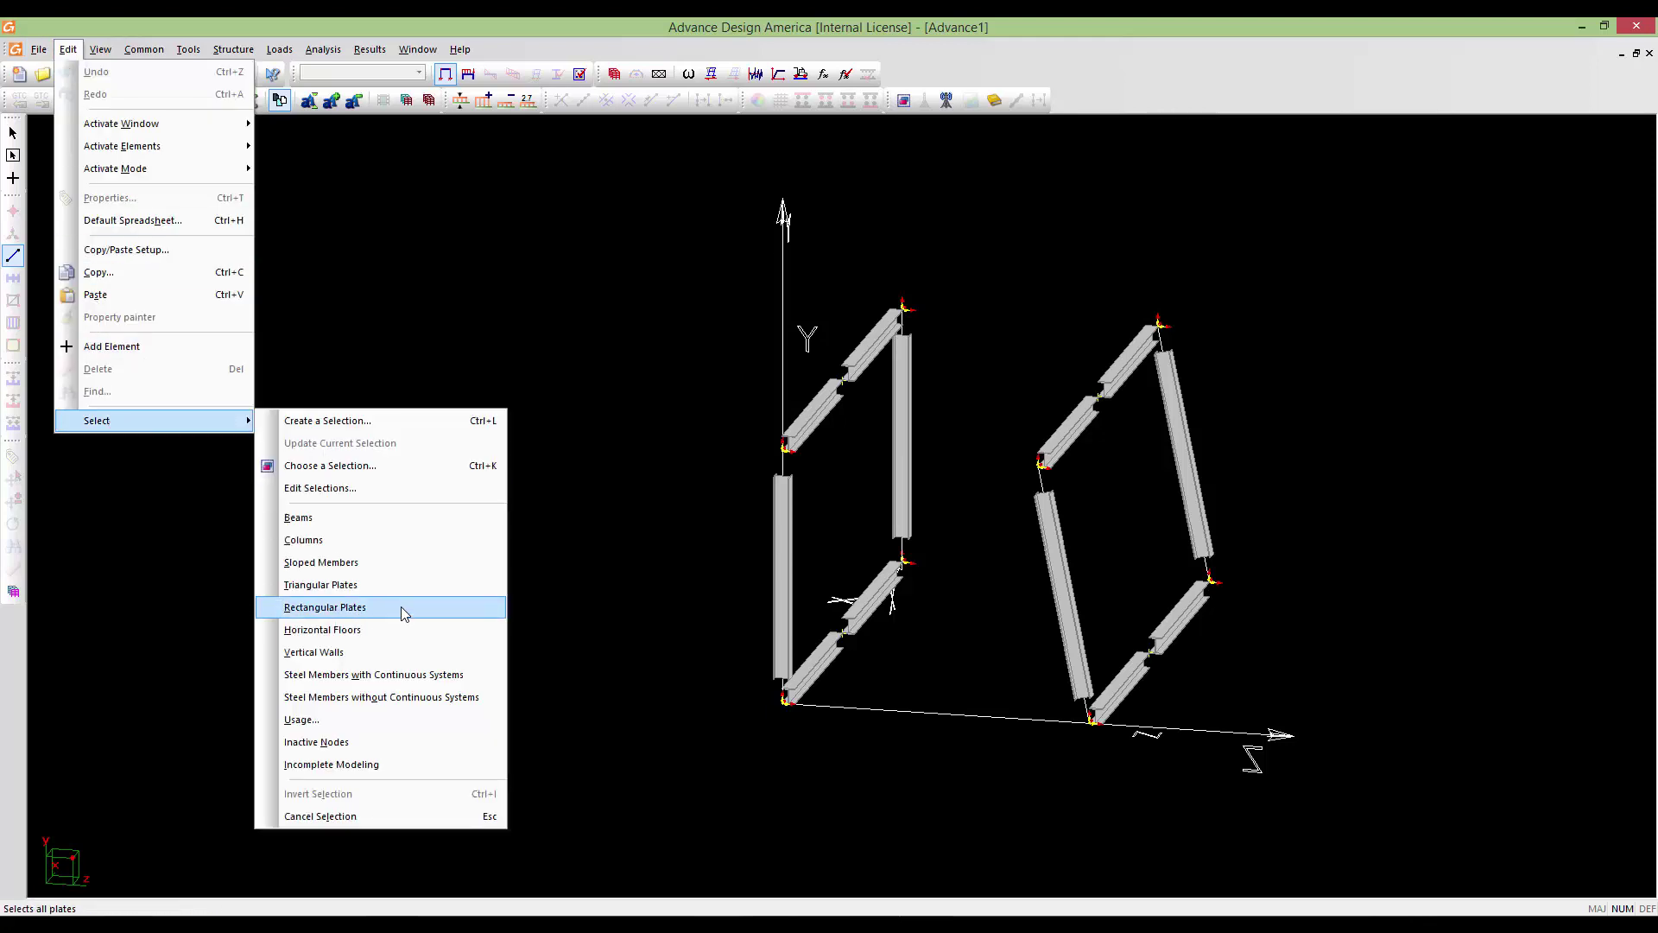
click(339, 562)
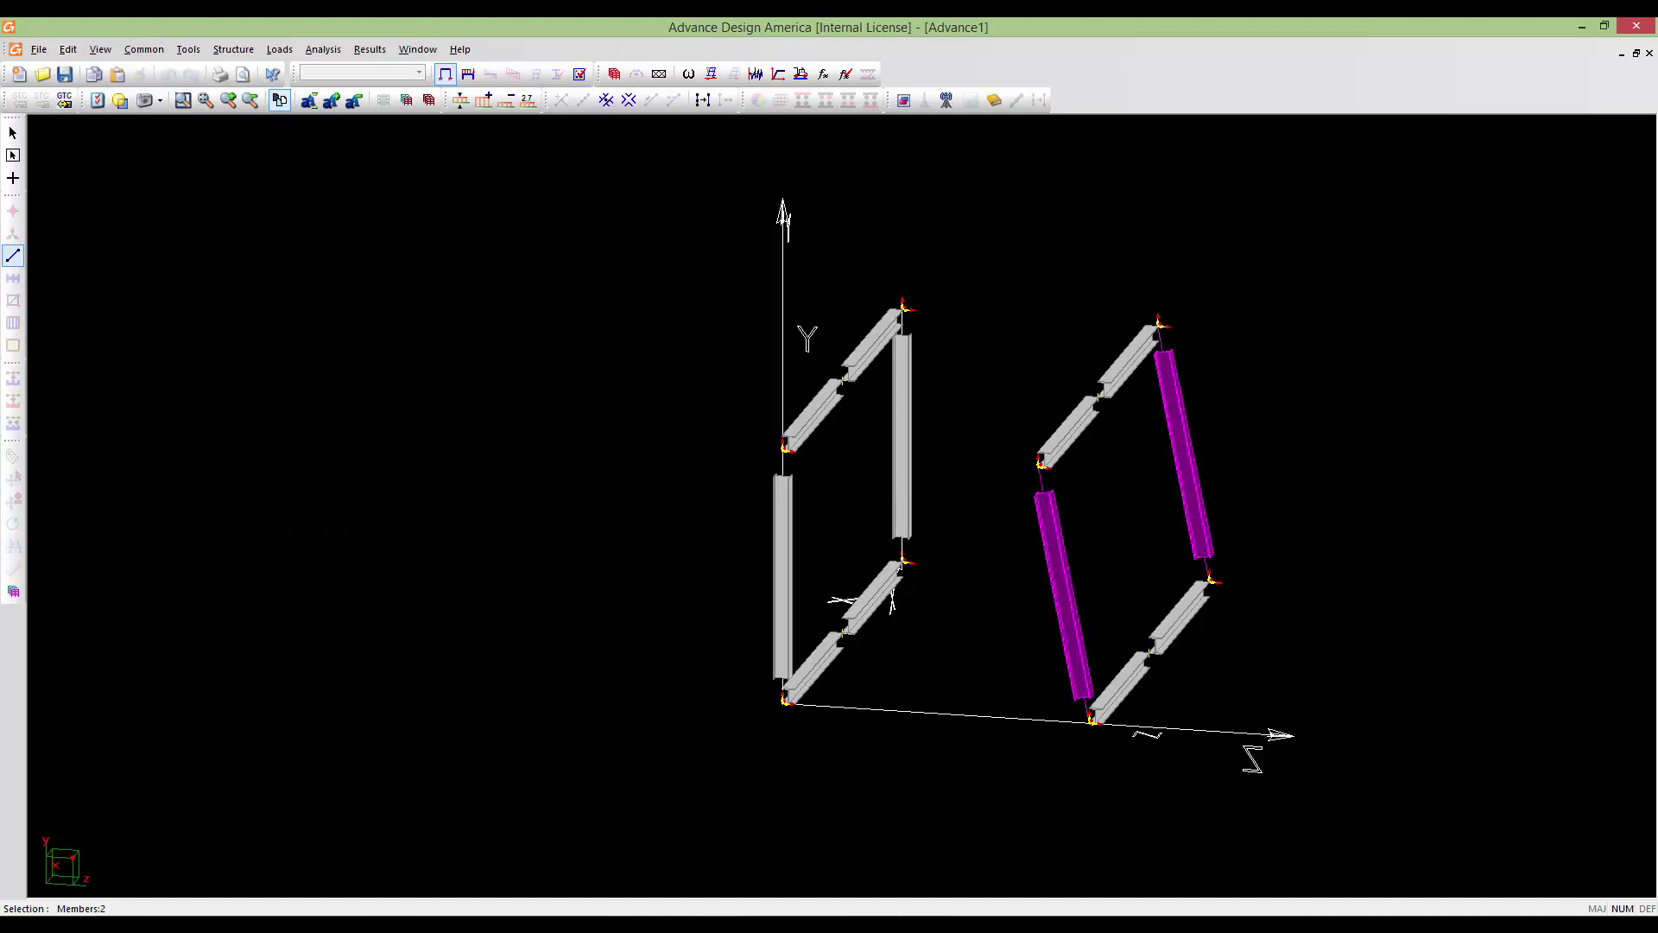
Examine the usage categories offered for selecting members by usage, and leave without making a selection
click(67, 50)
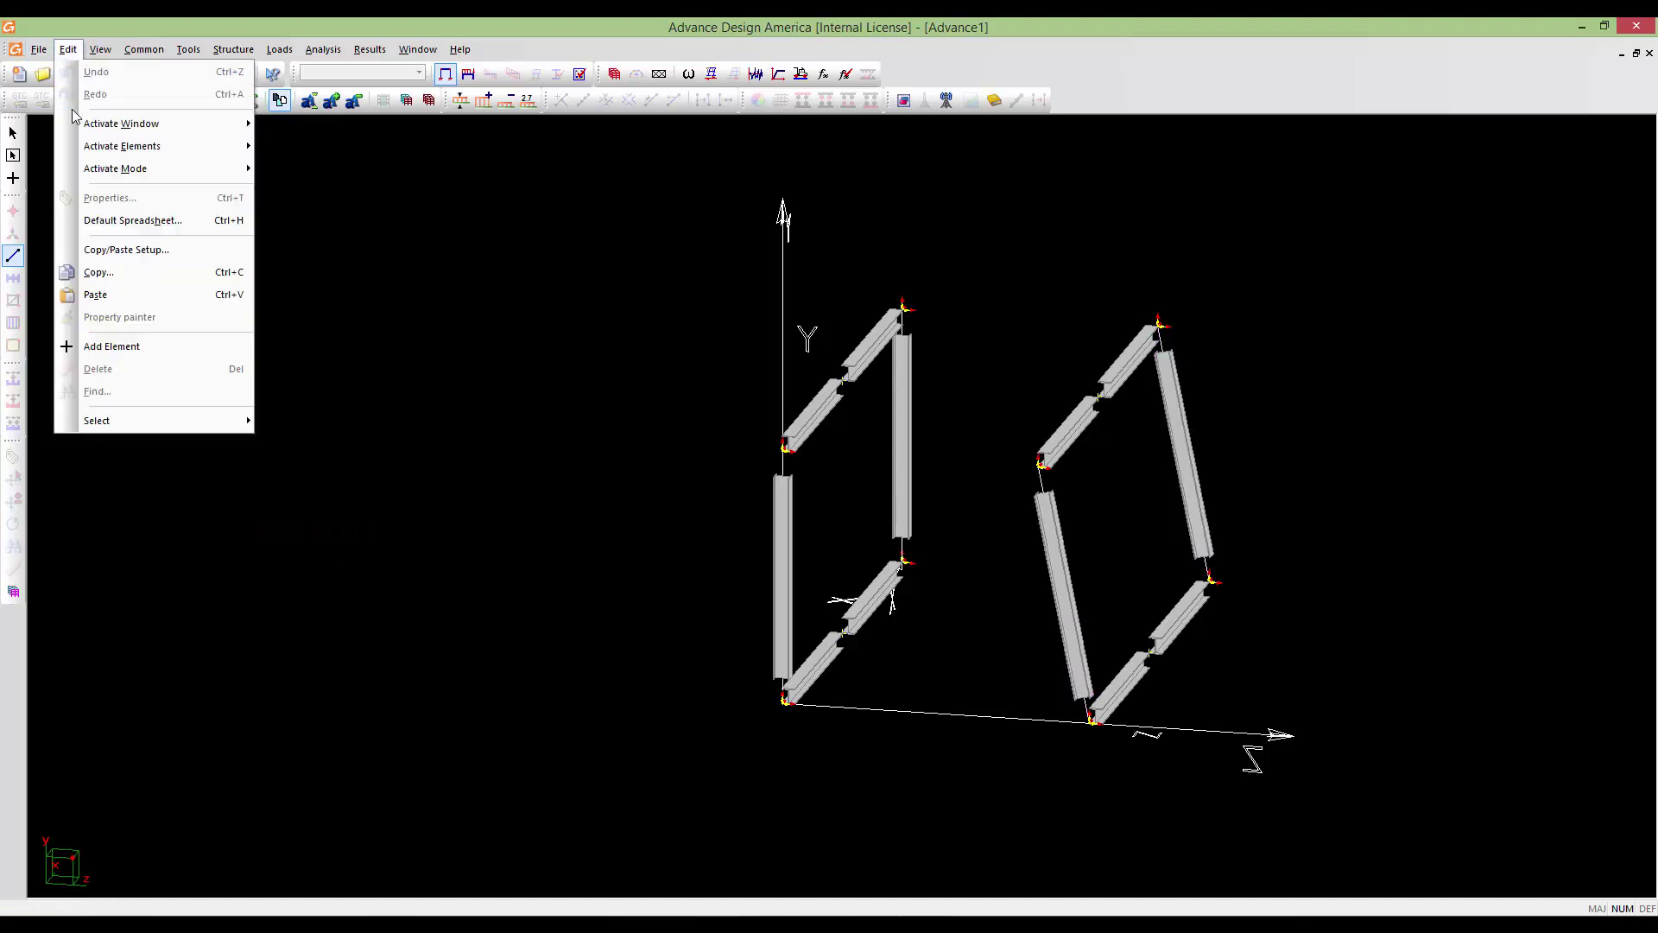
mouse_move(142, 423)
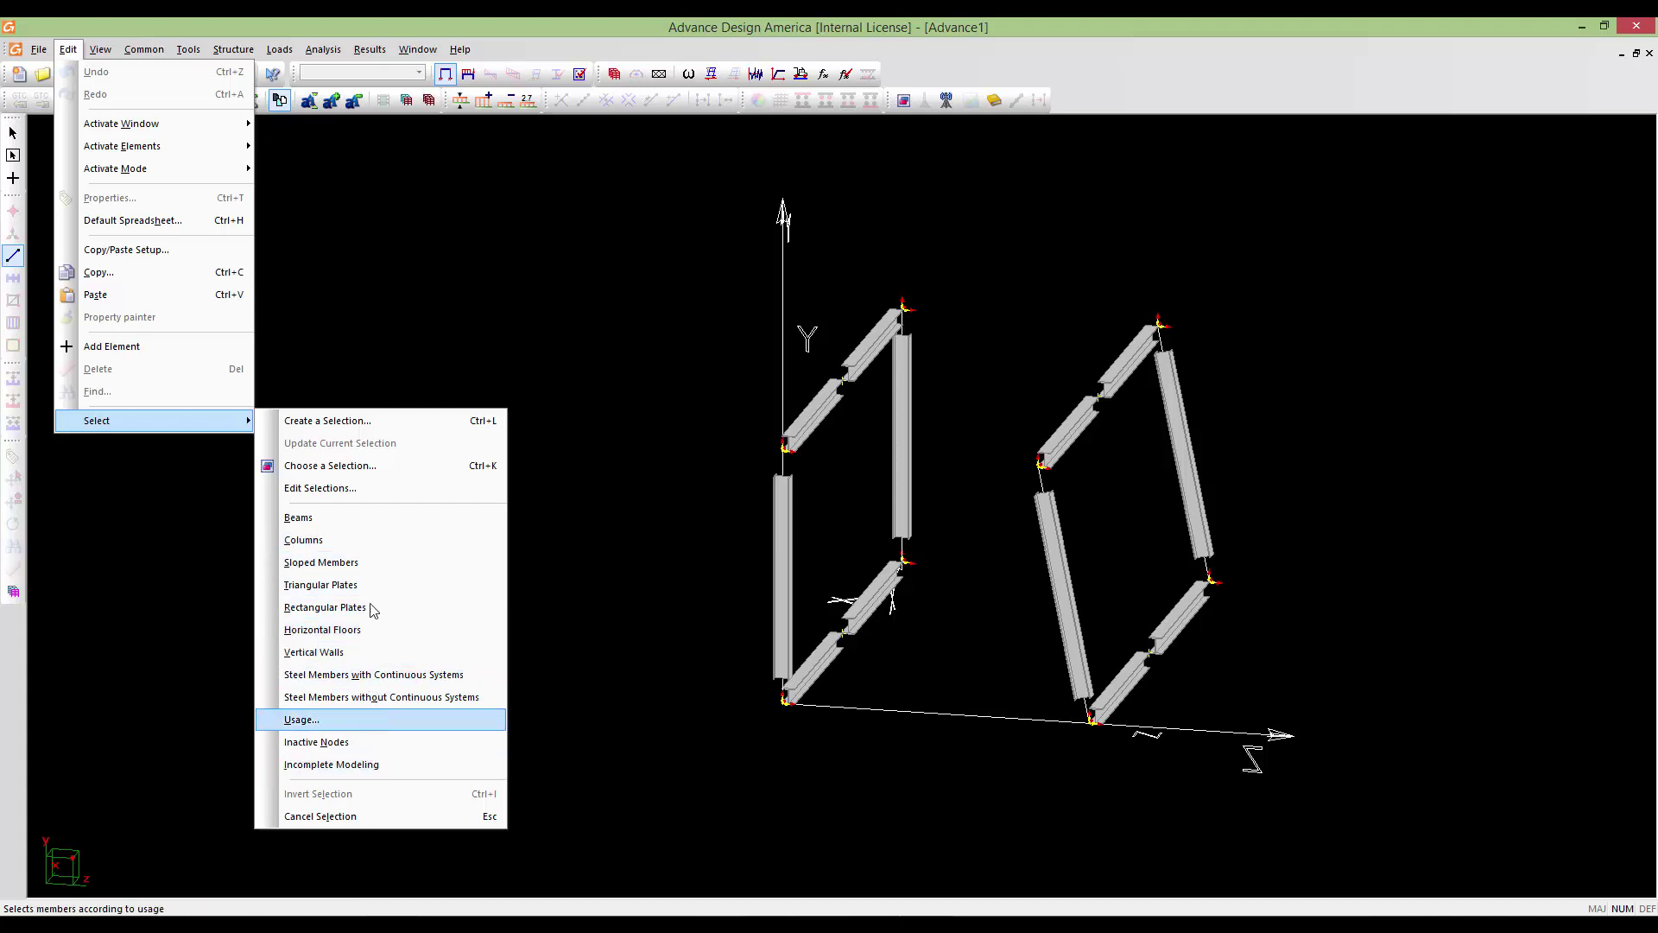
click(366, 719)
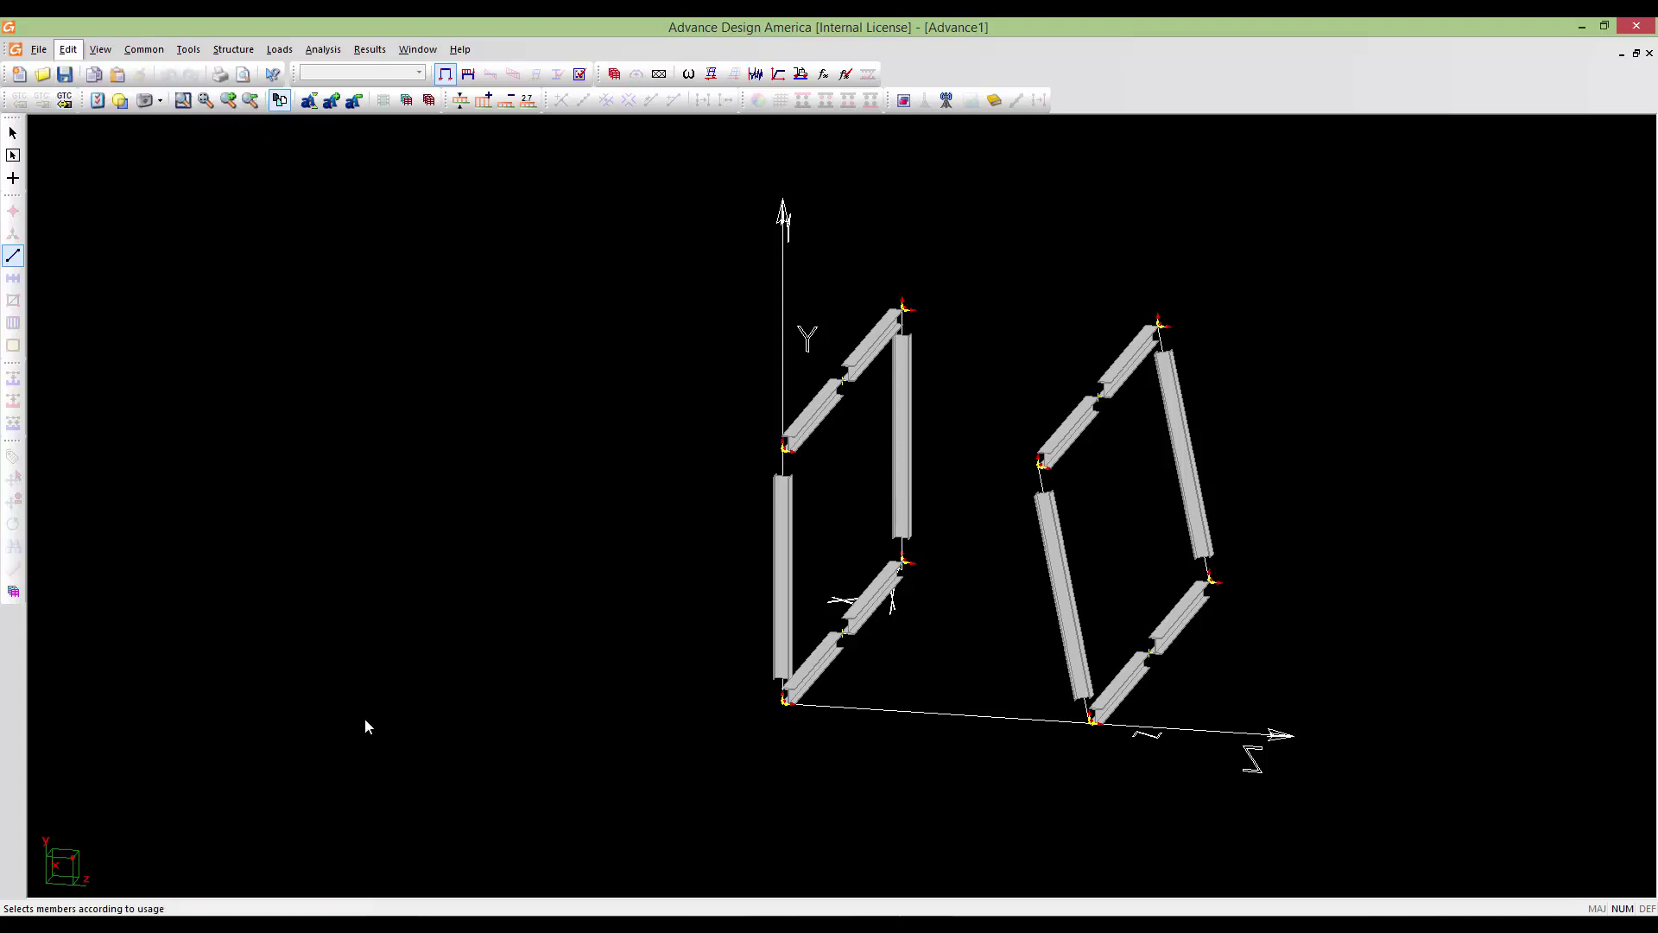
click(960, 466)
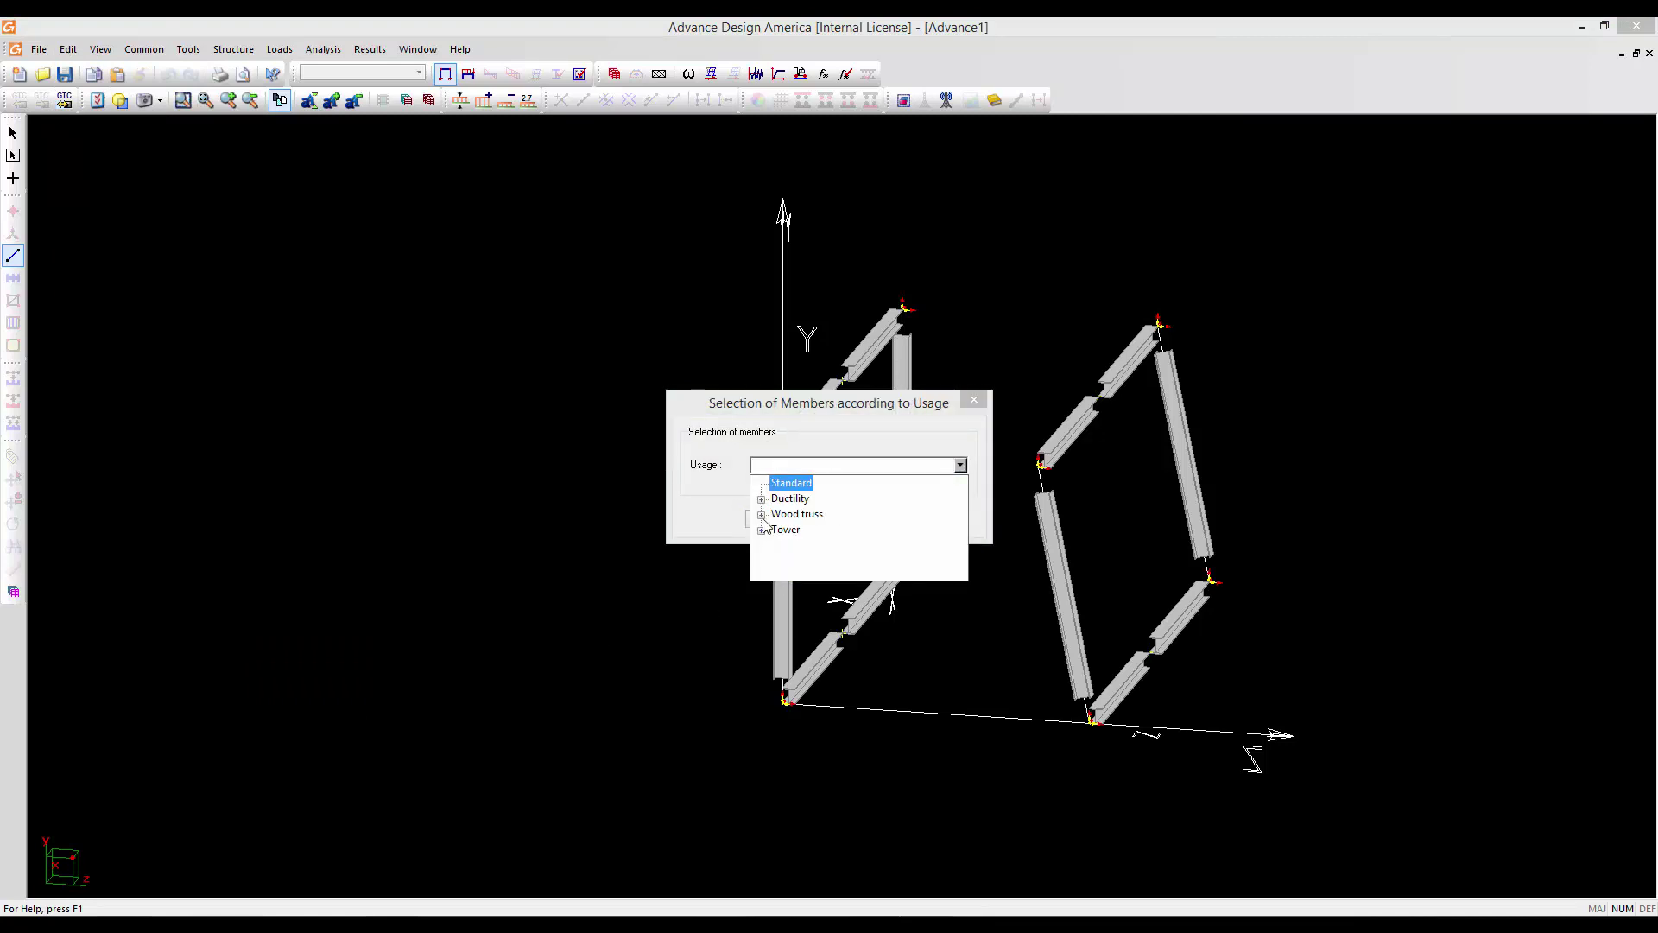
click(859, 442)
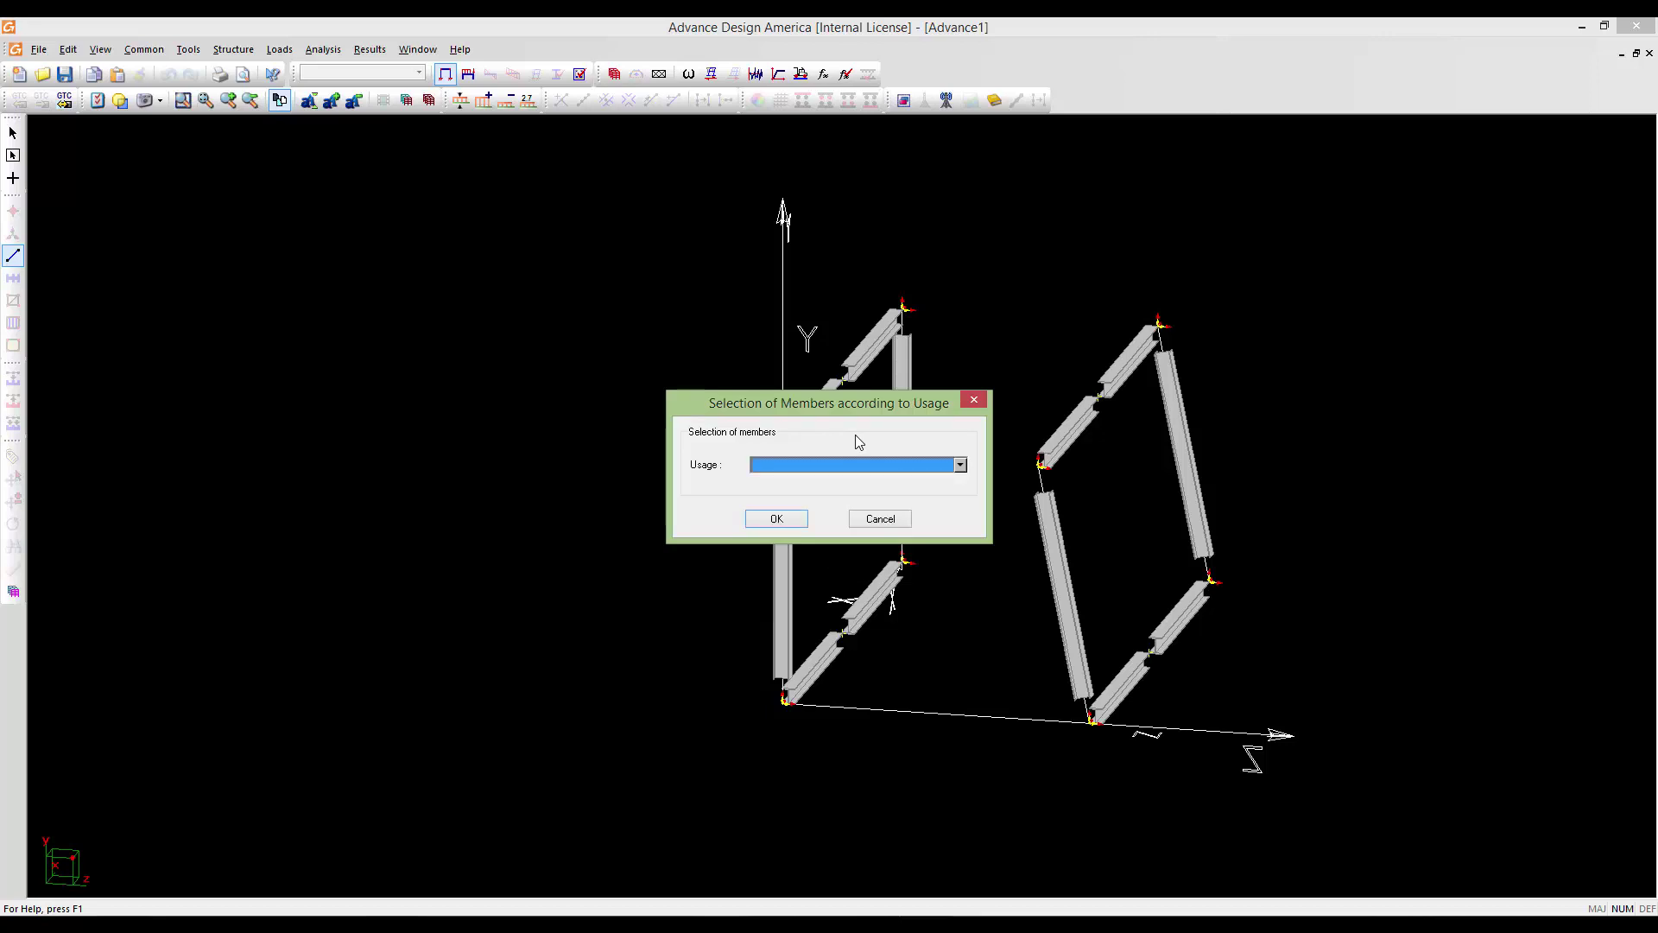
click(879, 520)
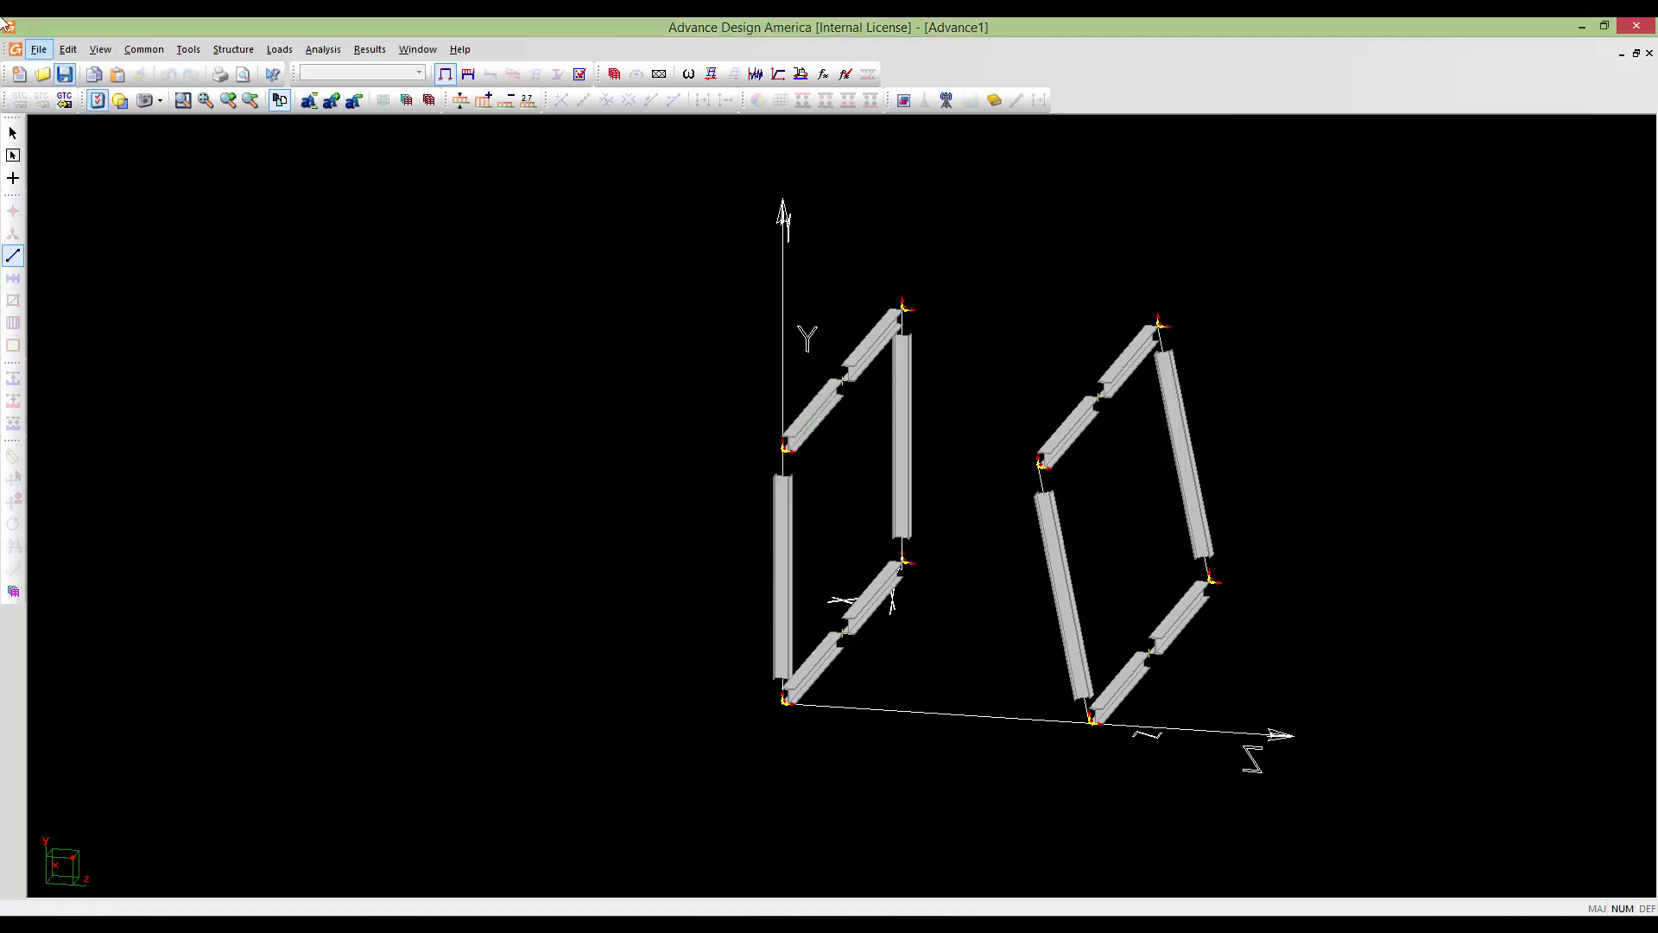
scroll(555, 494, down, 1)
mouse_move(555, 495)
middle_down()
mouse_move(489, 471)
mouse_move(511, 517)
mouse_move(484, 516)
mouse_move(535, 516)
middle_up()
scroll(466, 492, up, 1)
scroll(531, 516, down, 2)
shift+middle_drag(731, 537, 679, 507)
scroll(467, 587, up, 3)
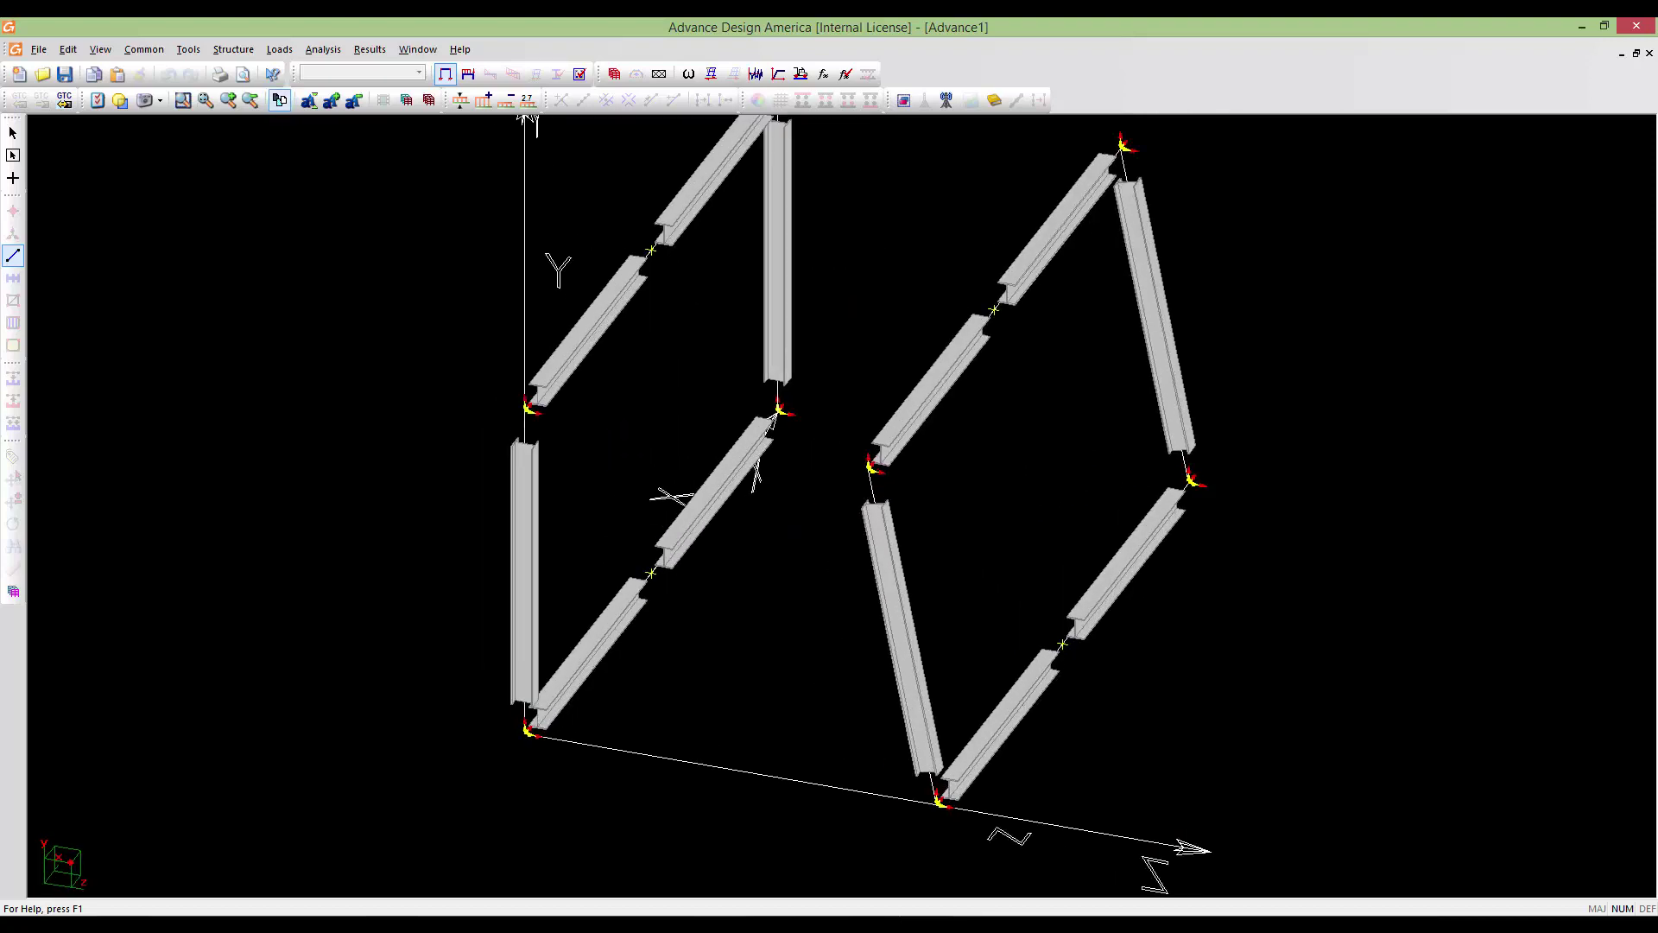
scroll(467, 588, down, 3)
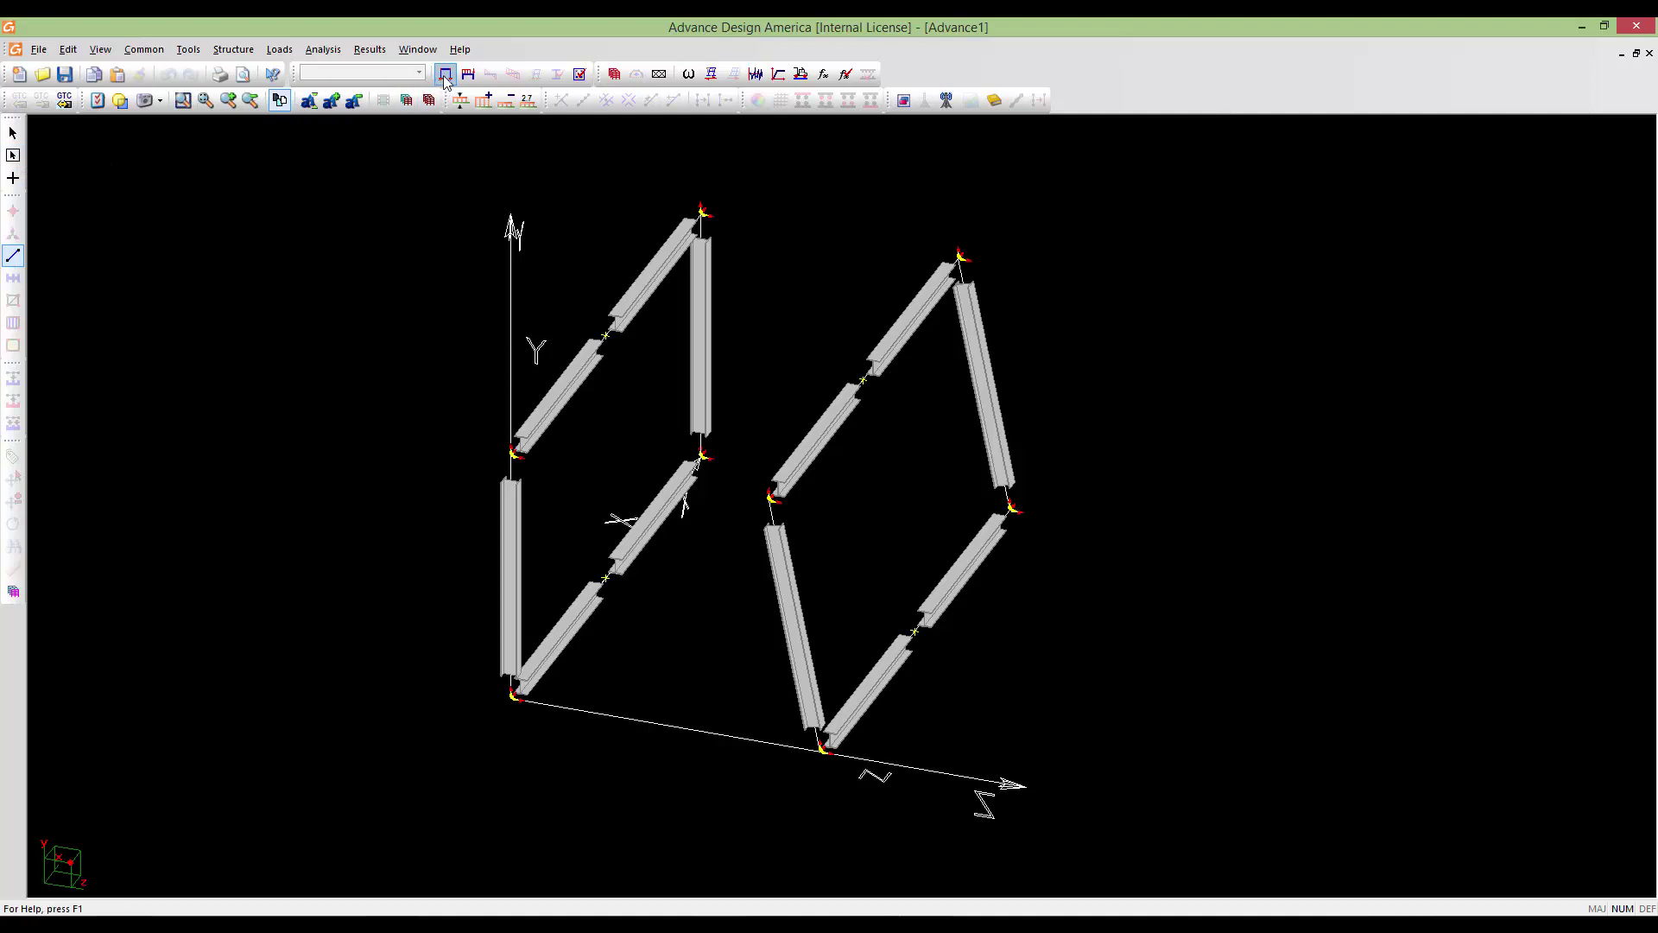
mouse_move(506, 523)
middle_down()
mouse_move(395, 508)
mouse_move(496, 493)
middle_up()
scroll(394, 508, down, 1)
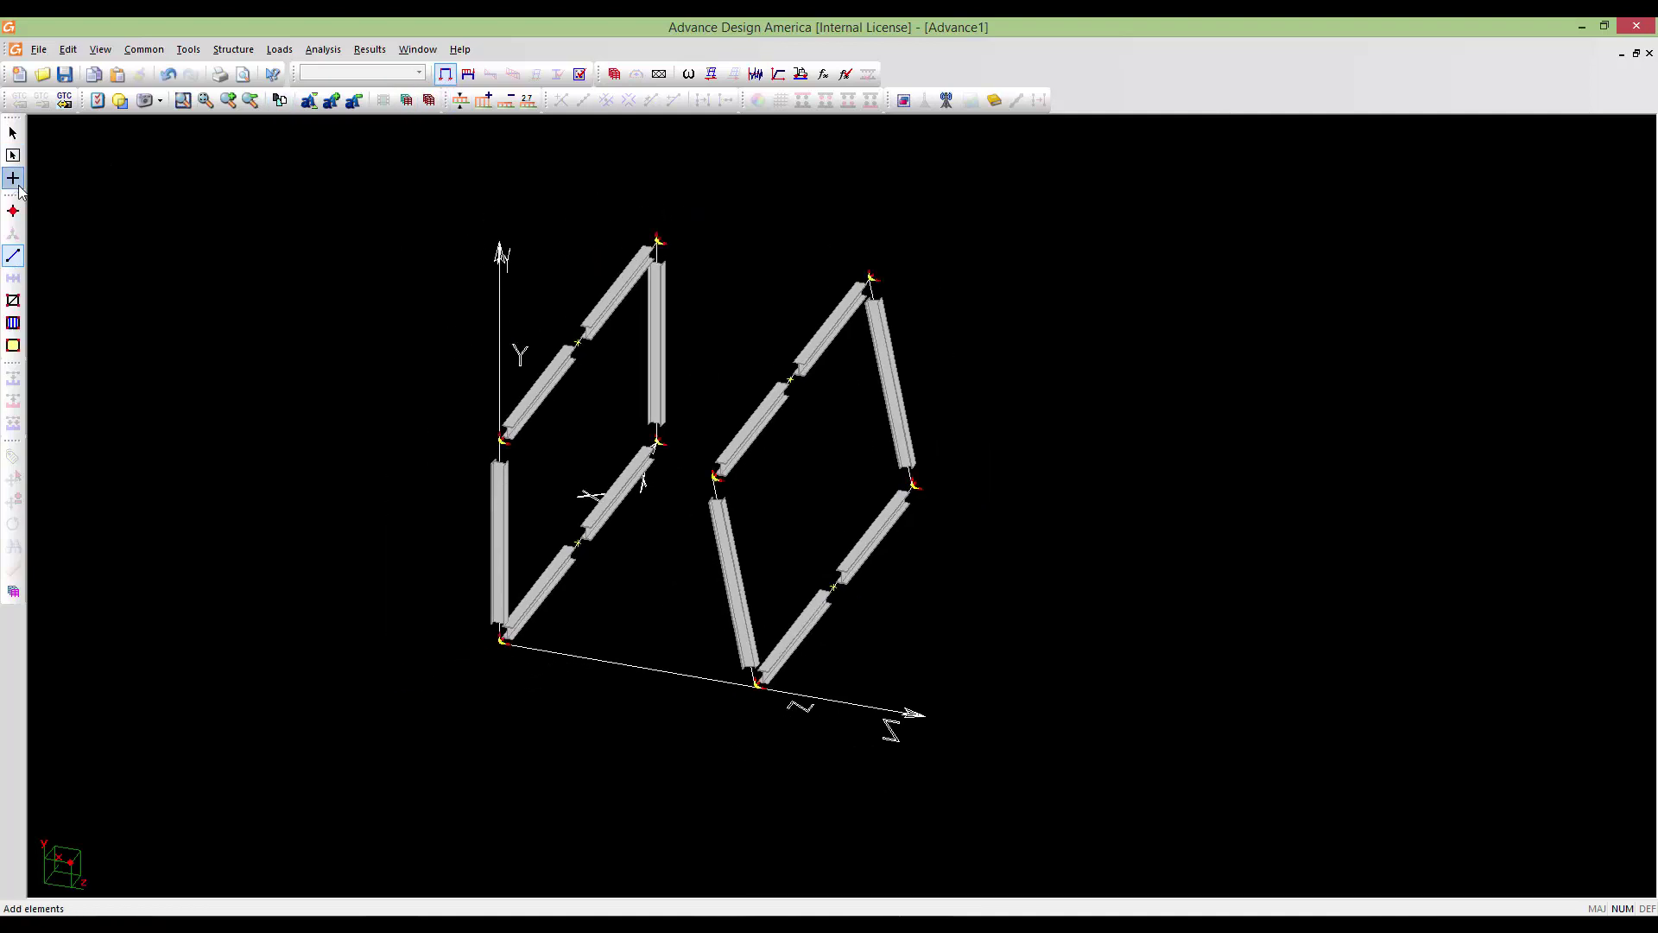
Select the two vertical columns and the two sloped members individually and open their members spreadsheet
click(13, 132)
click(500, 570)
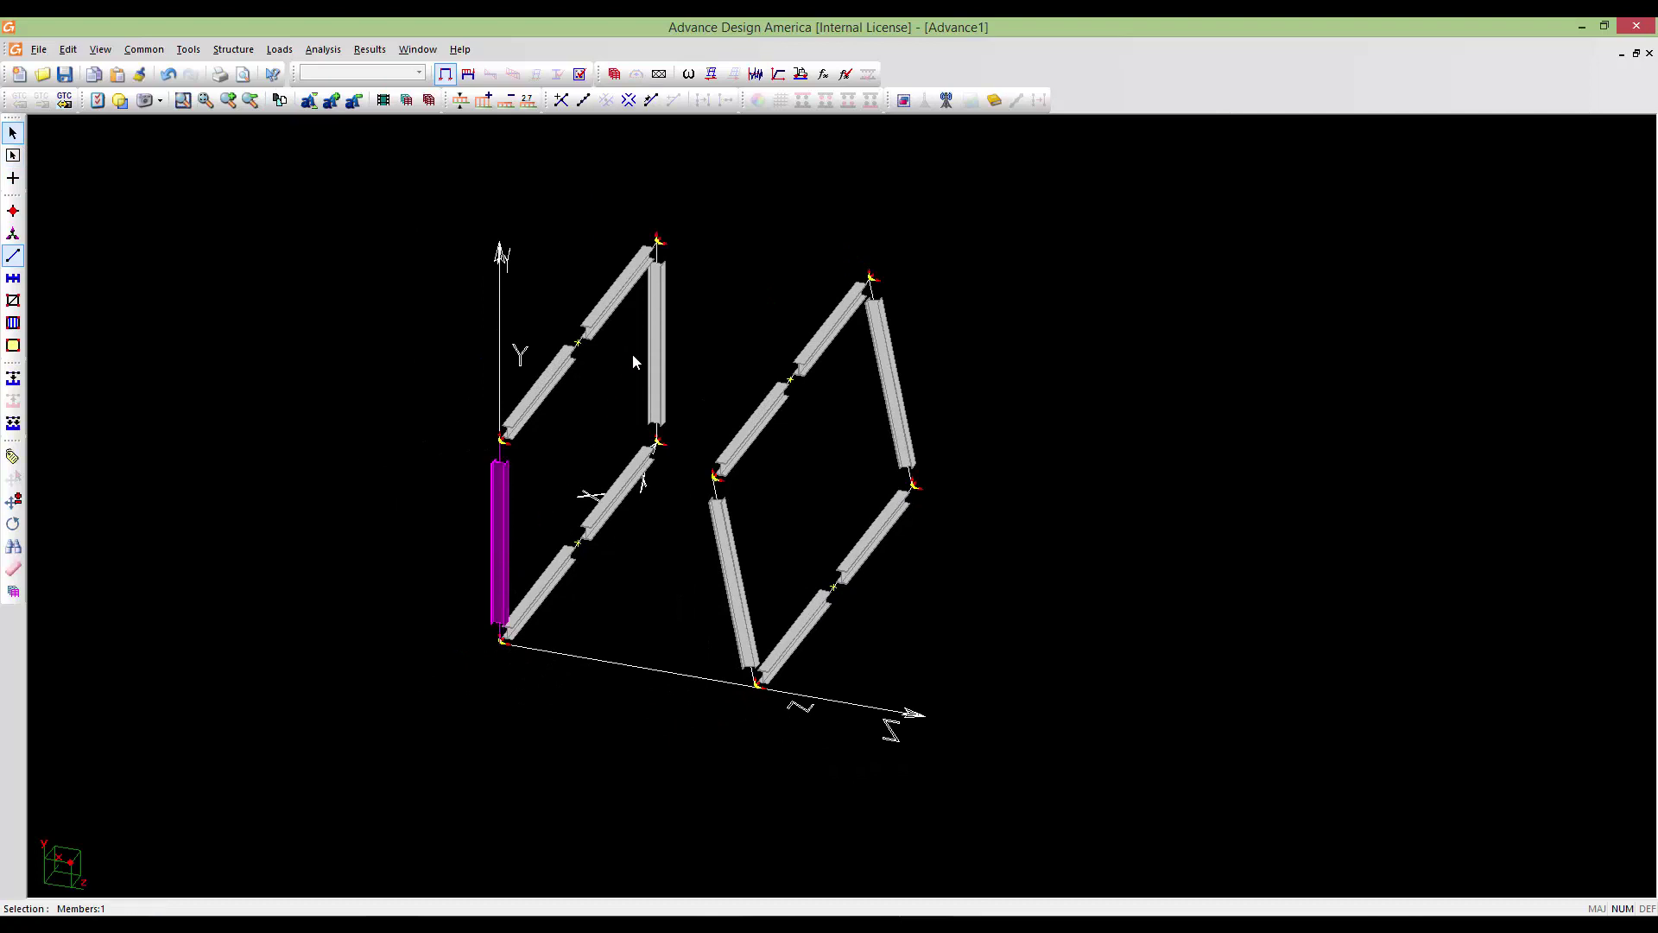
click(658, 353)
click(726, 555)
click(901, 415)
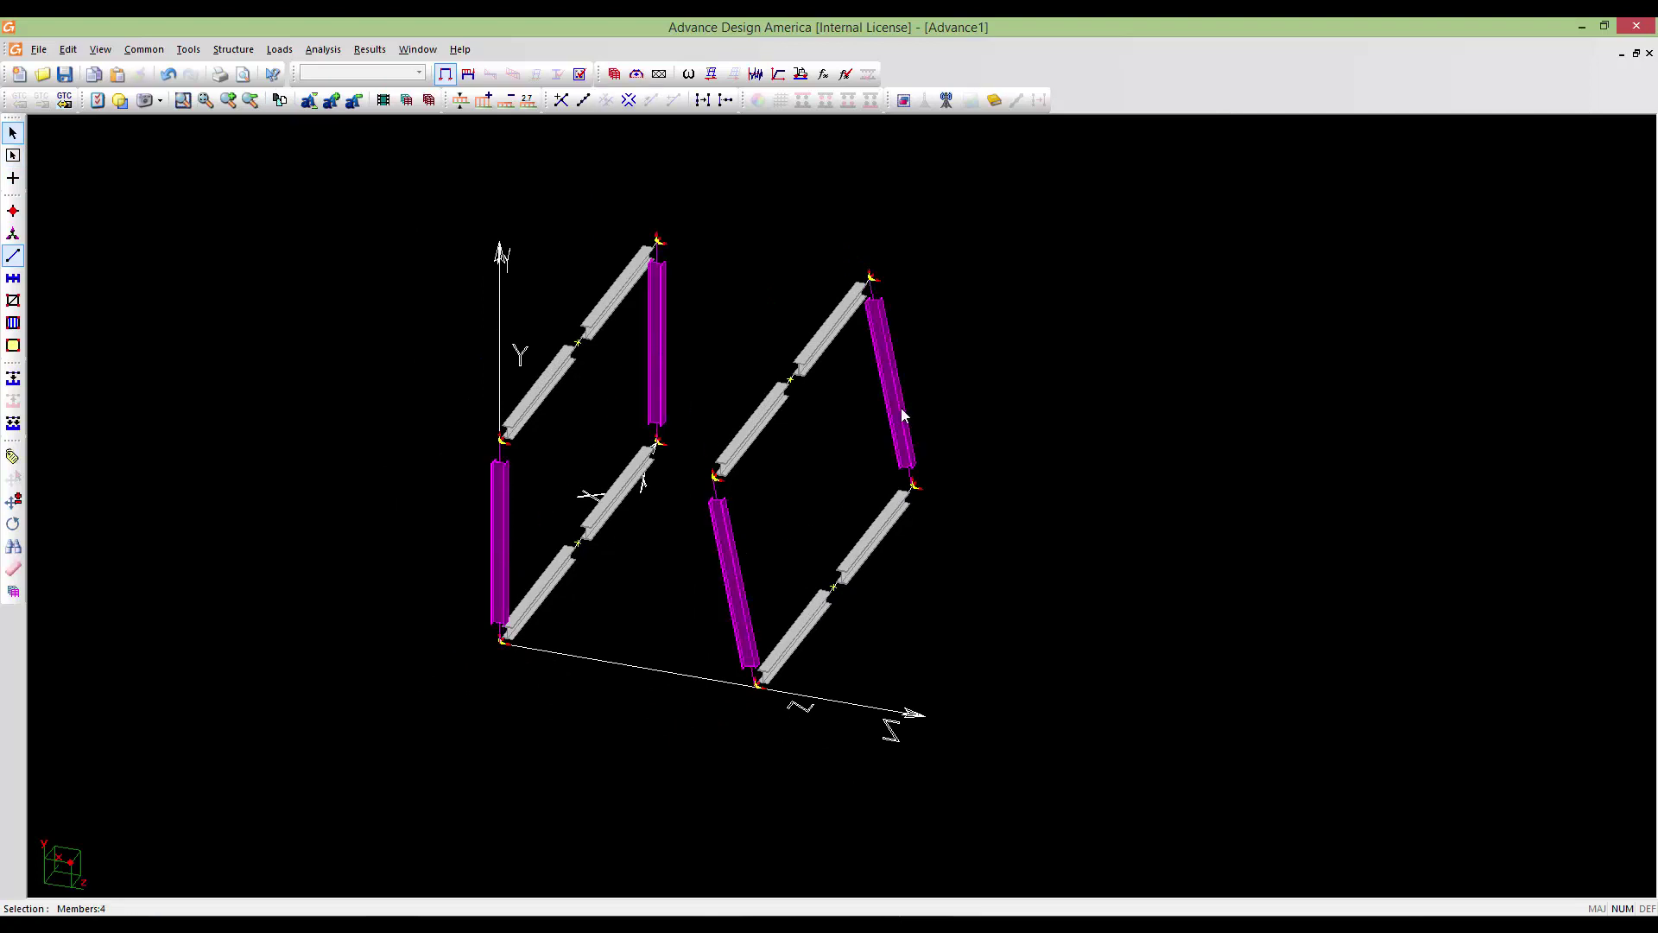
double_click(837, 468)
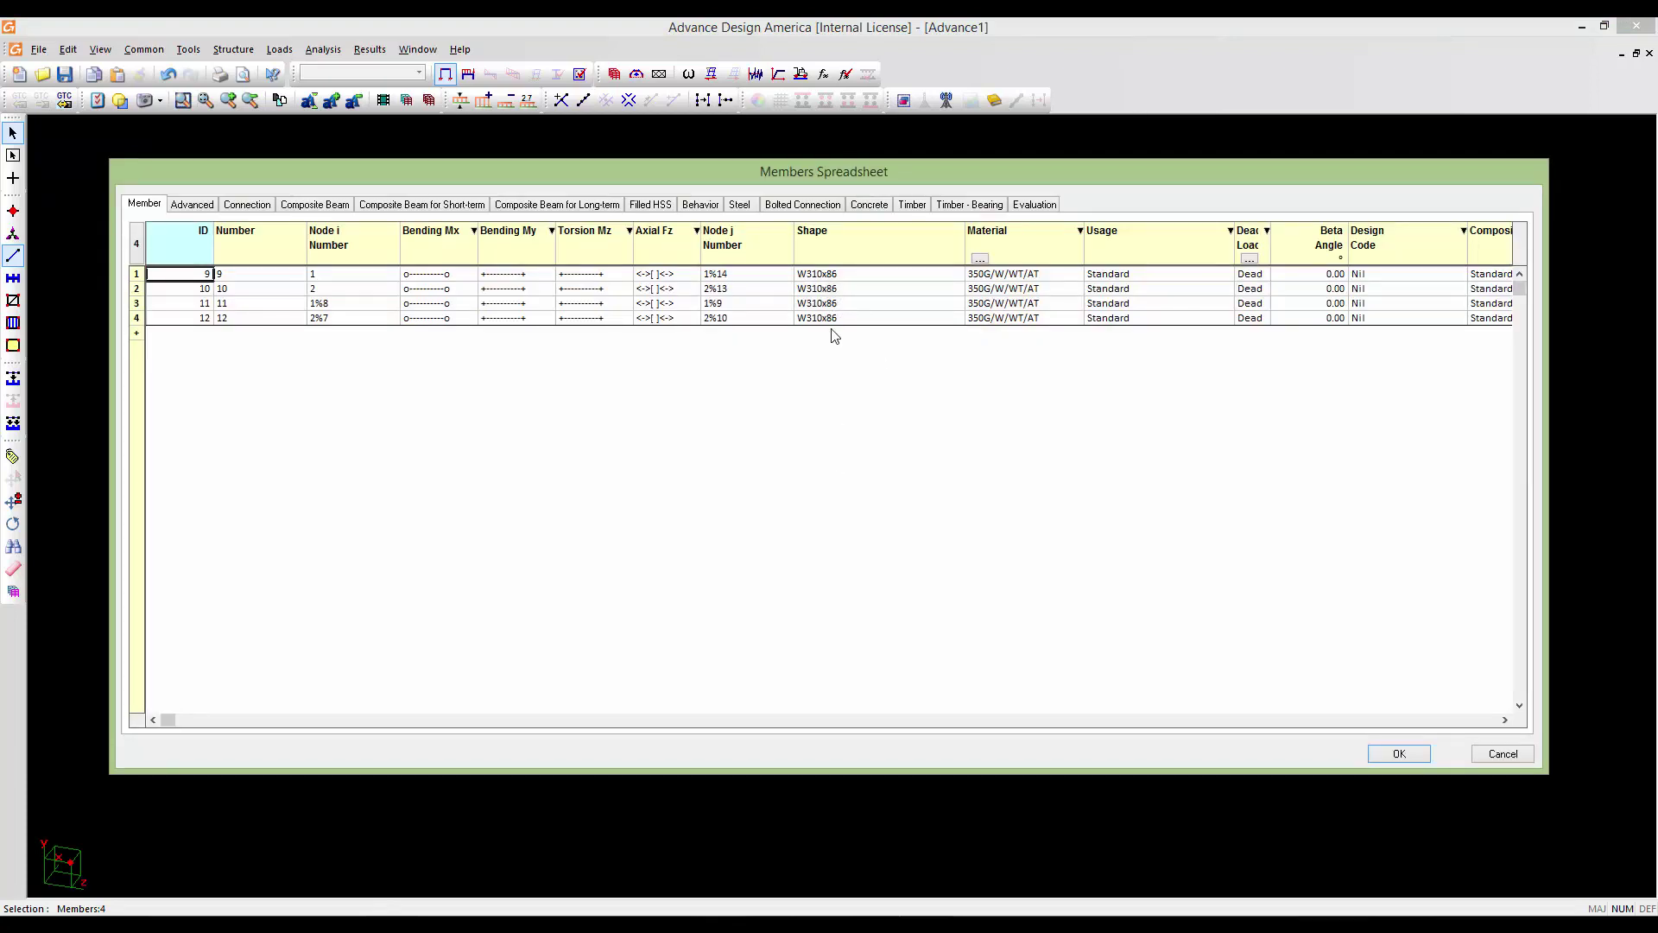
Assign the square HSS section HS406x406x16 to all four members listed, accept the spreadsheet and clear the selection
click(879, 250)
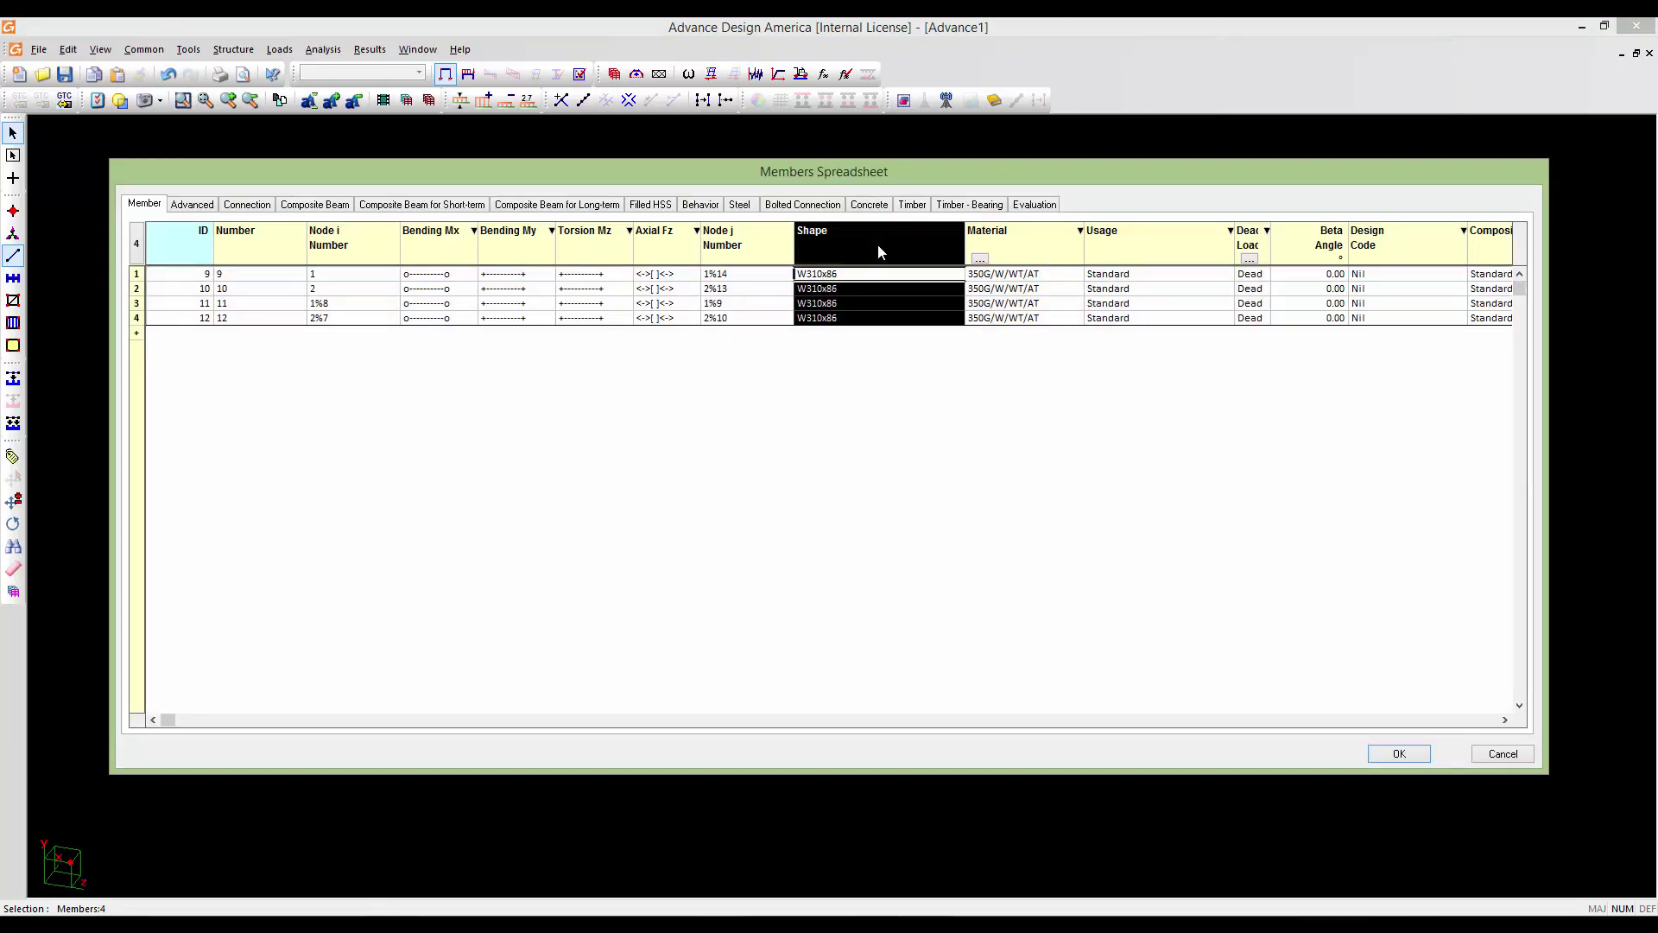
right_click(879, 291)
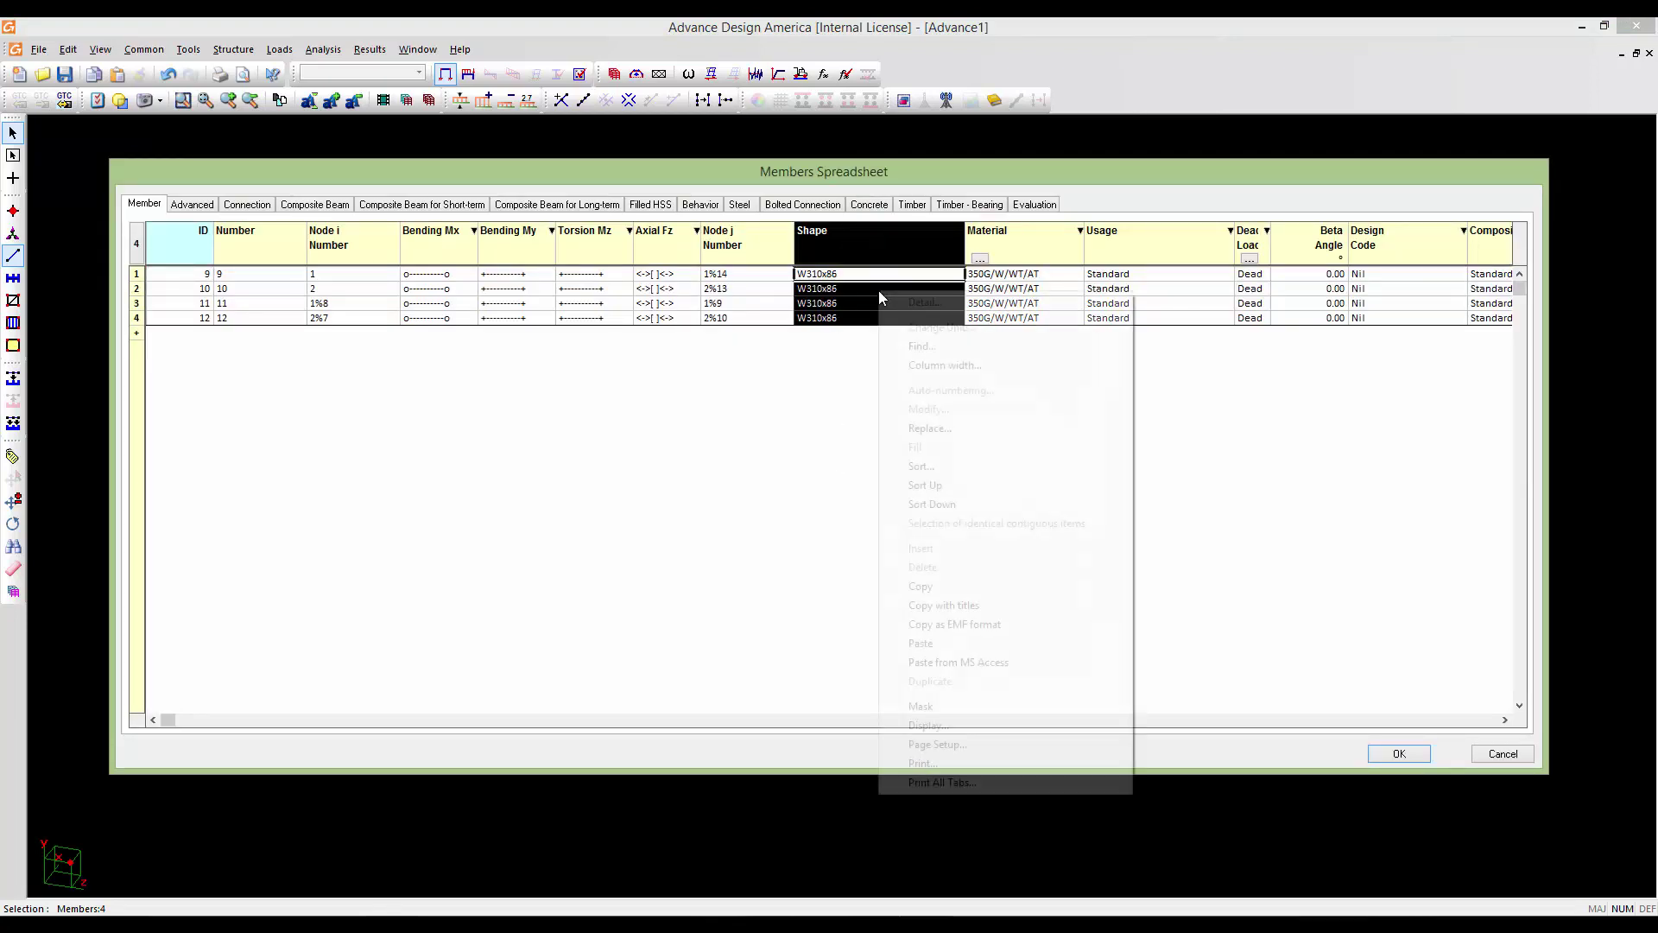
click(906, 415)
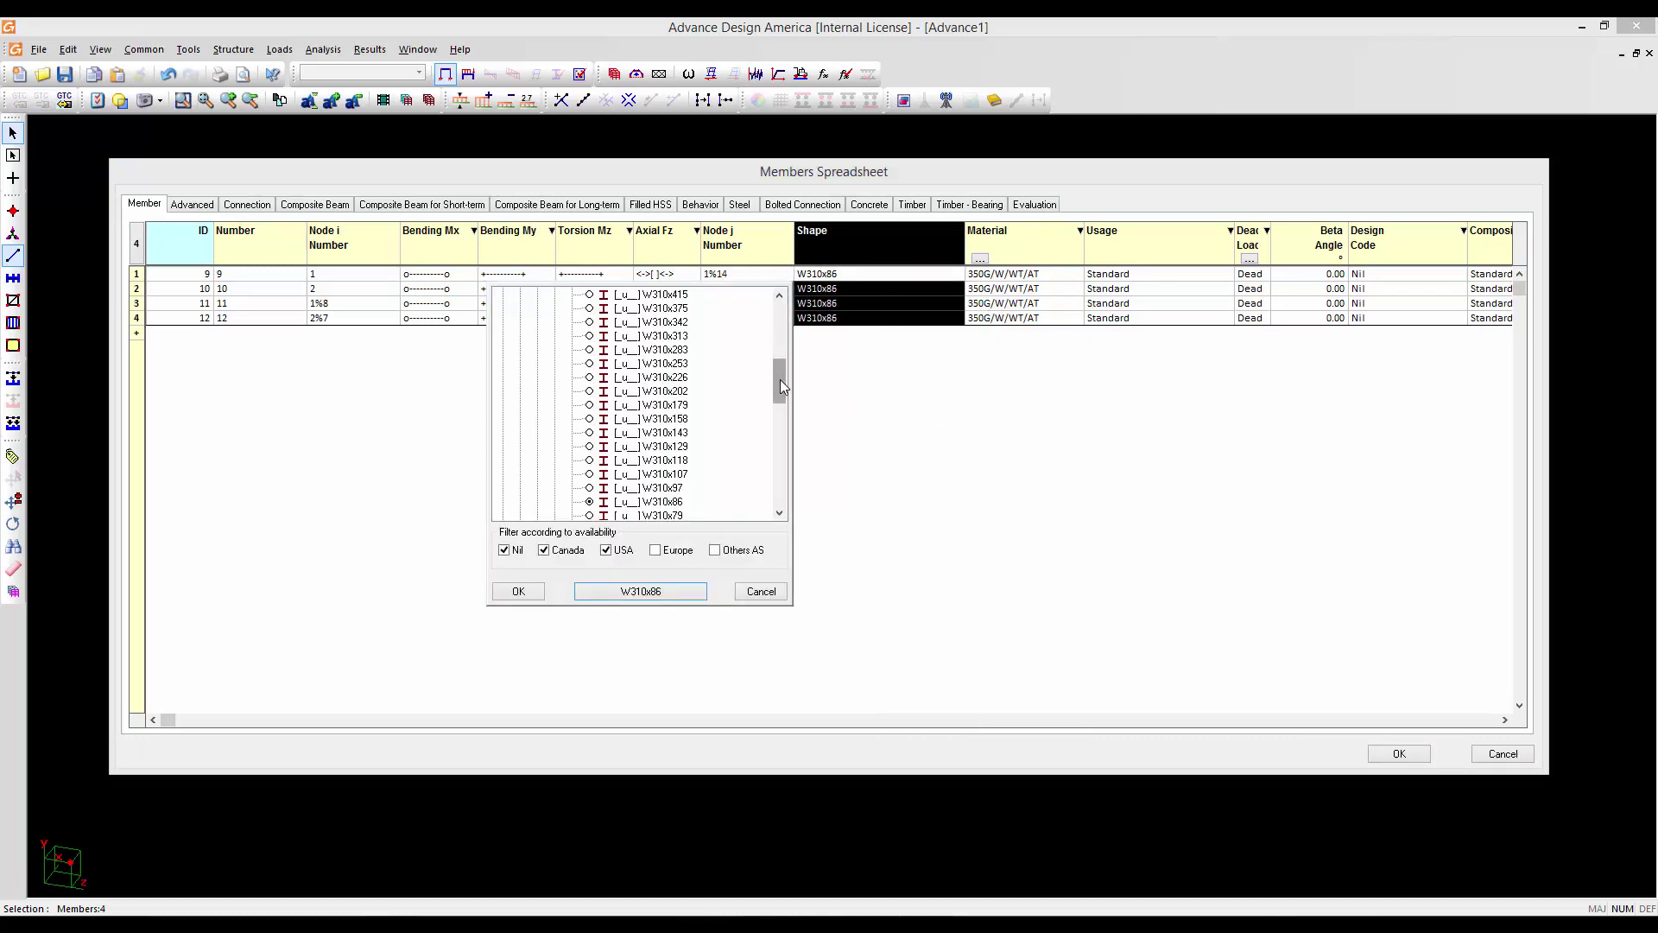
drag(780, 380, 781, 464)
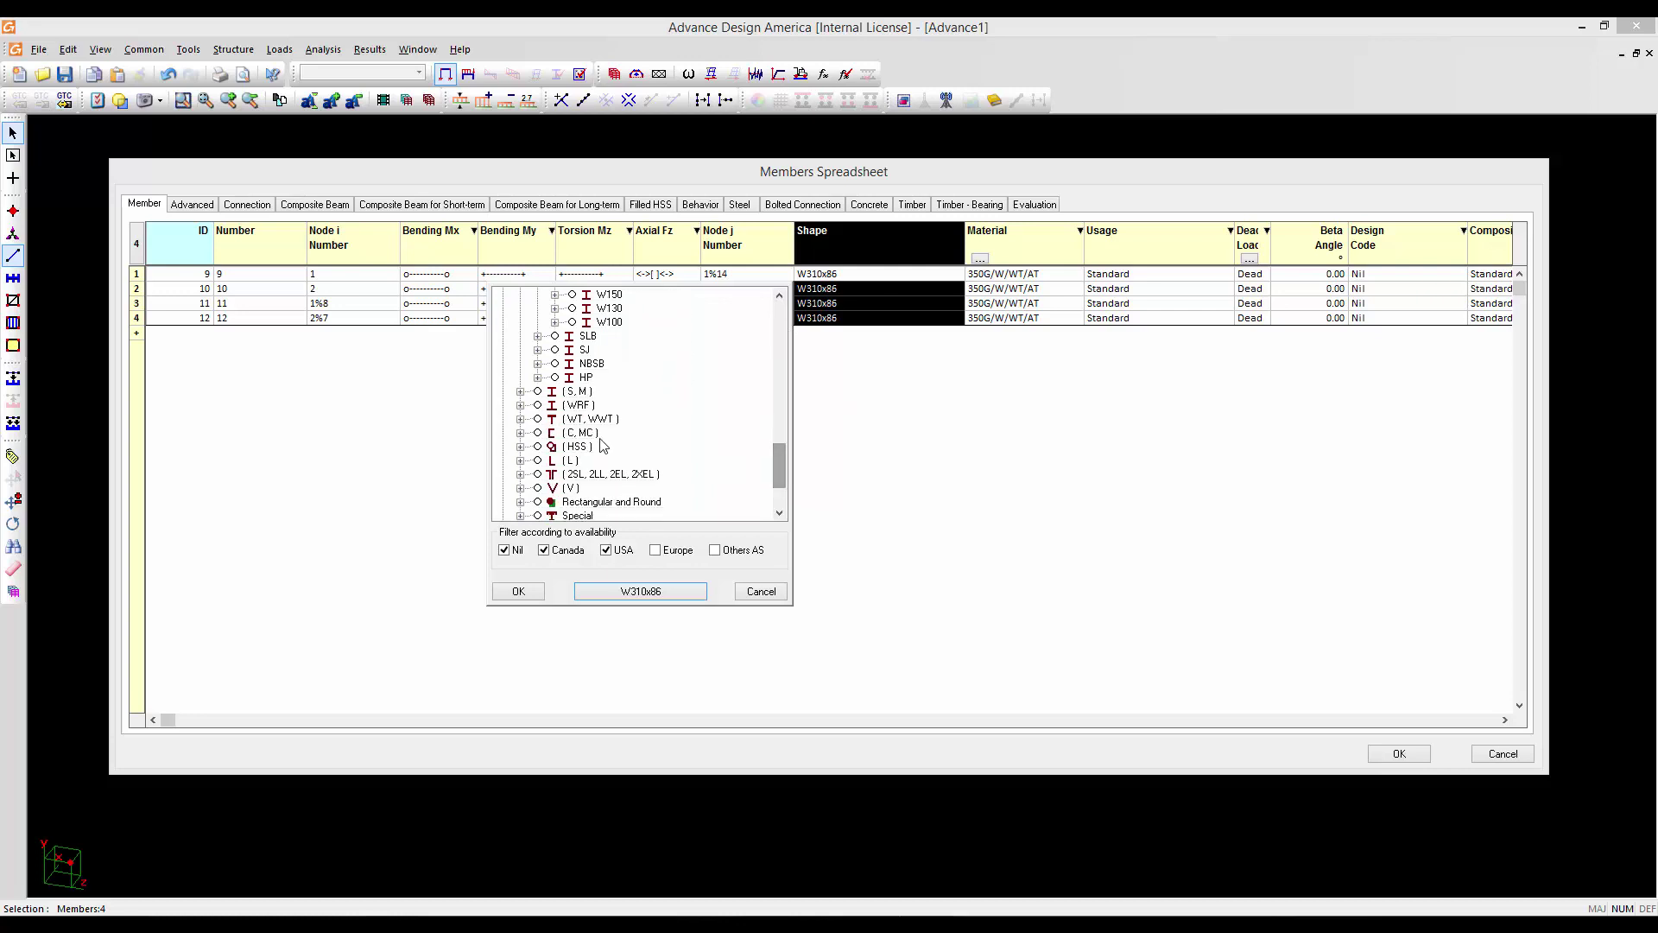
click(520, 446)
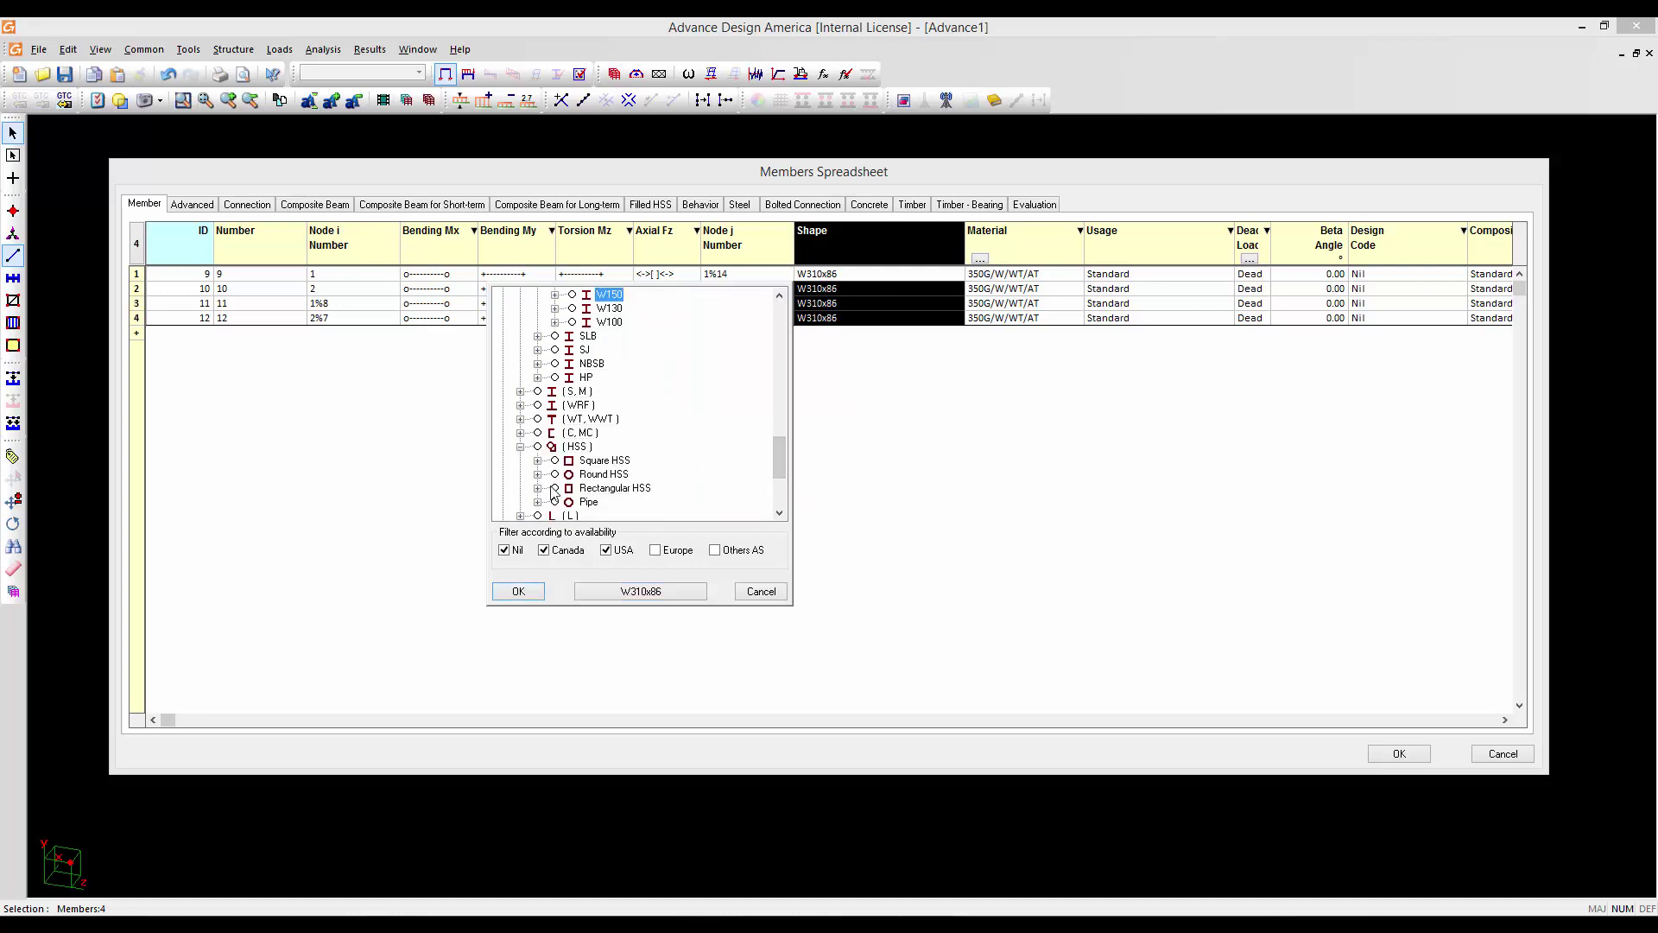
click(537, 460)
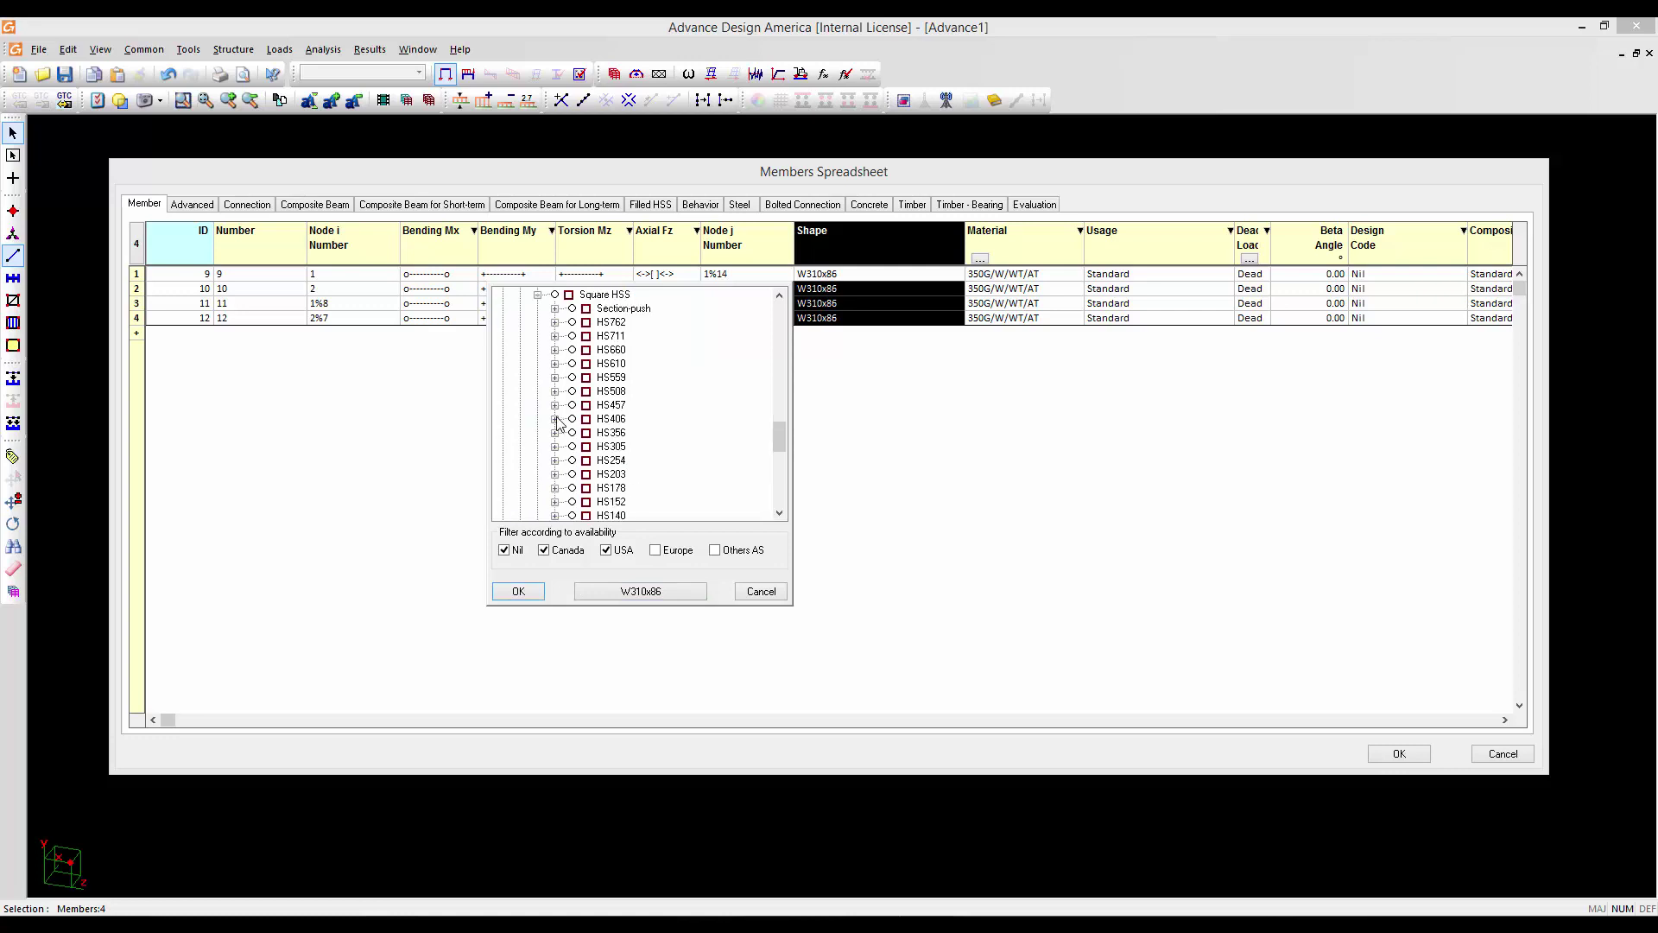
click(556, 419)
click(571, 433)
click(608, 446)
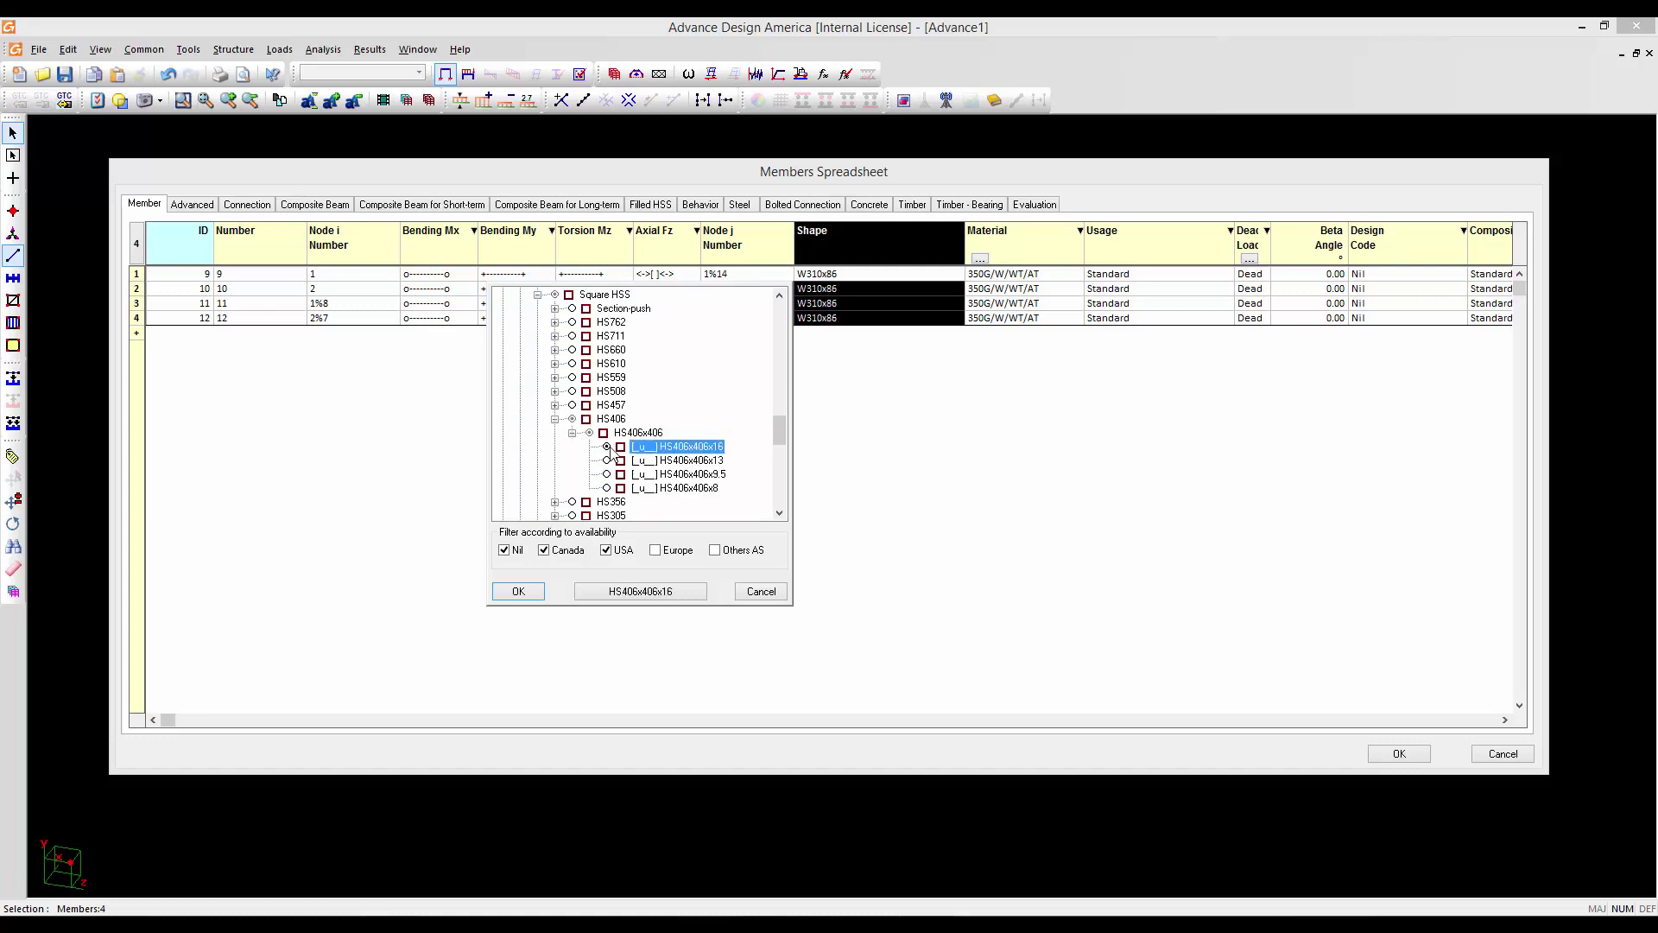
click(531, 591)
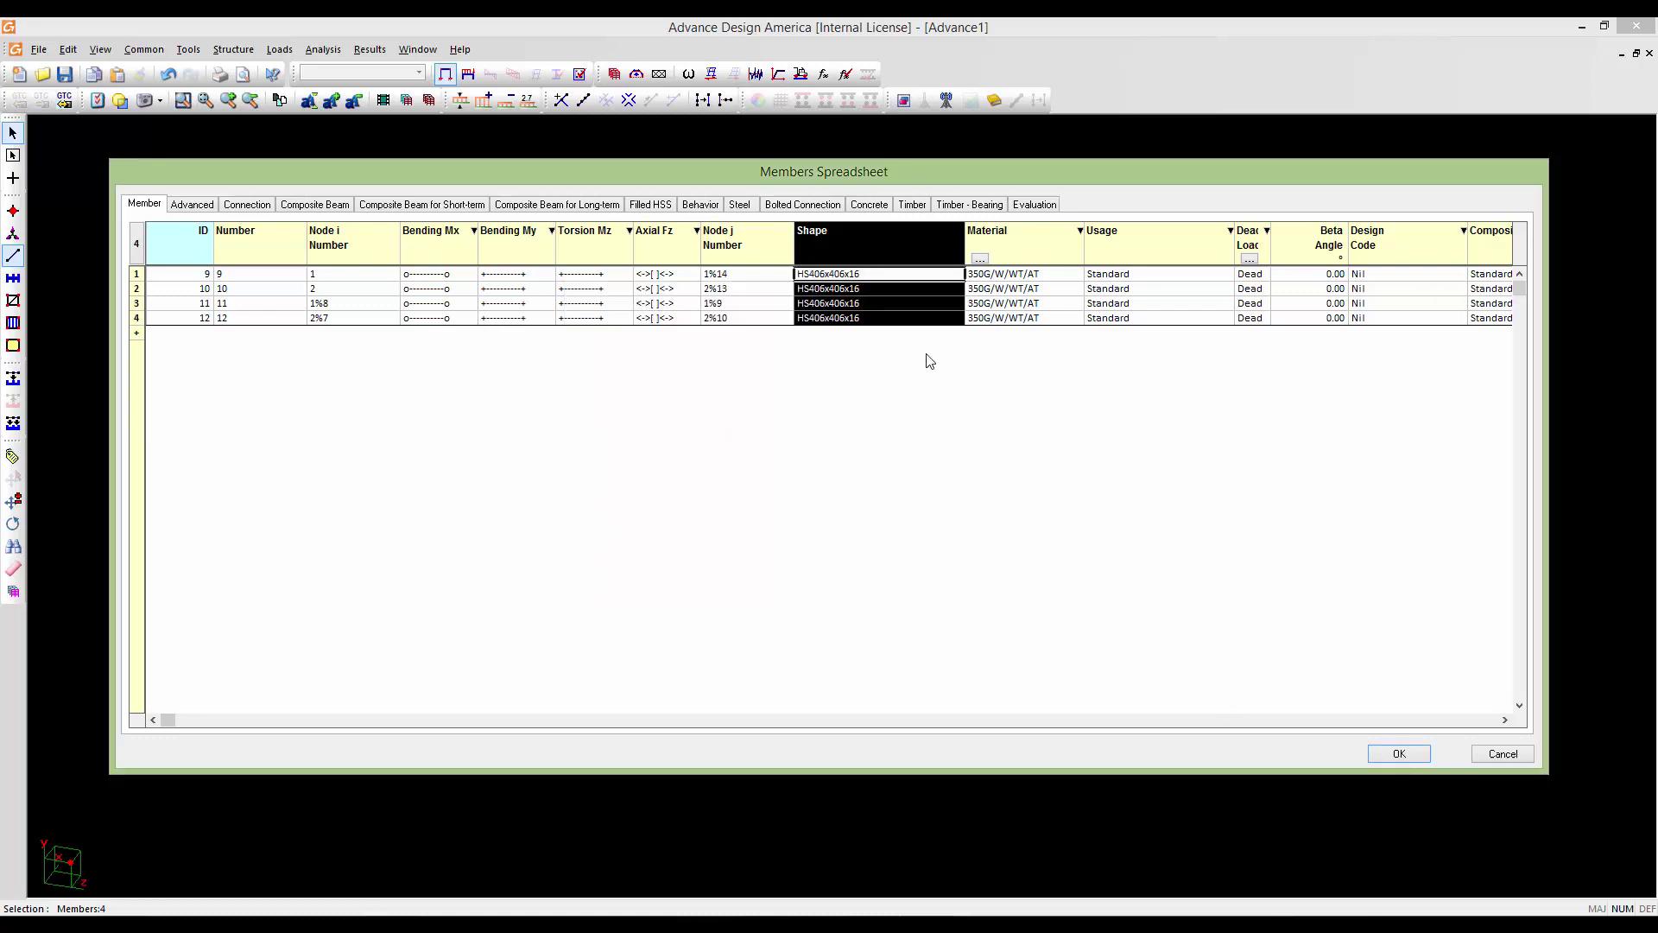
drag(998, 289, 995, 321)
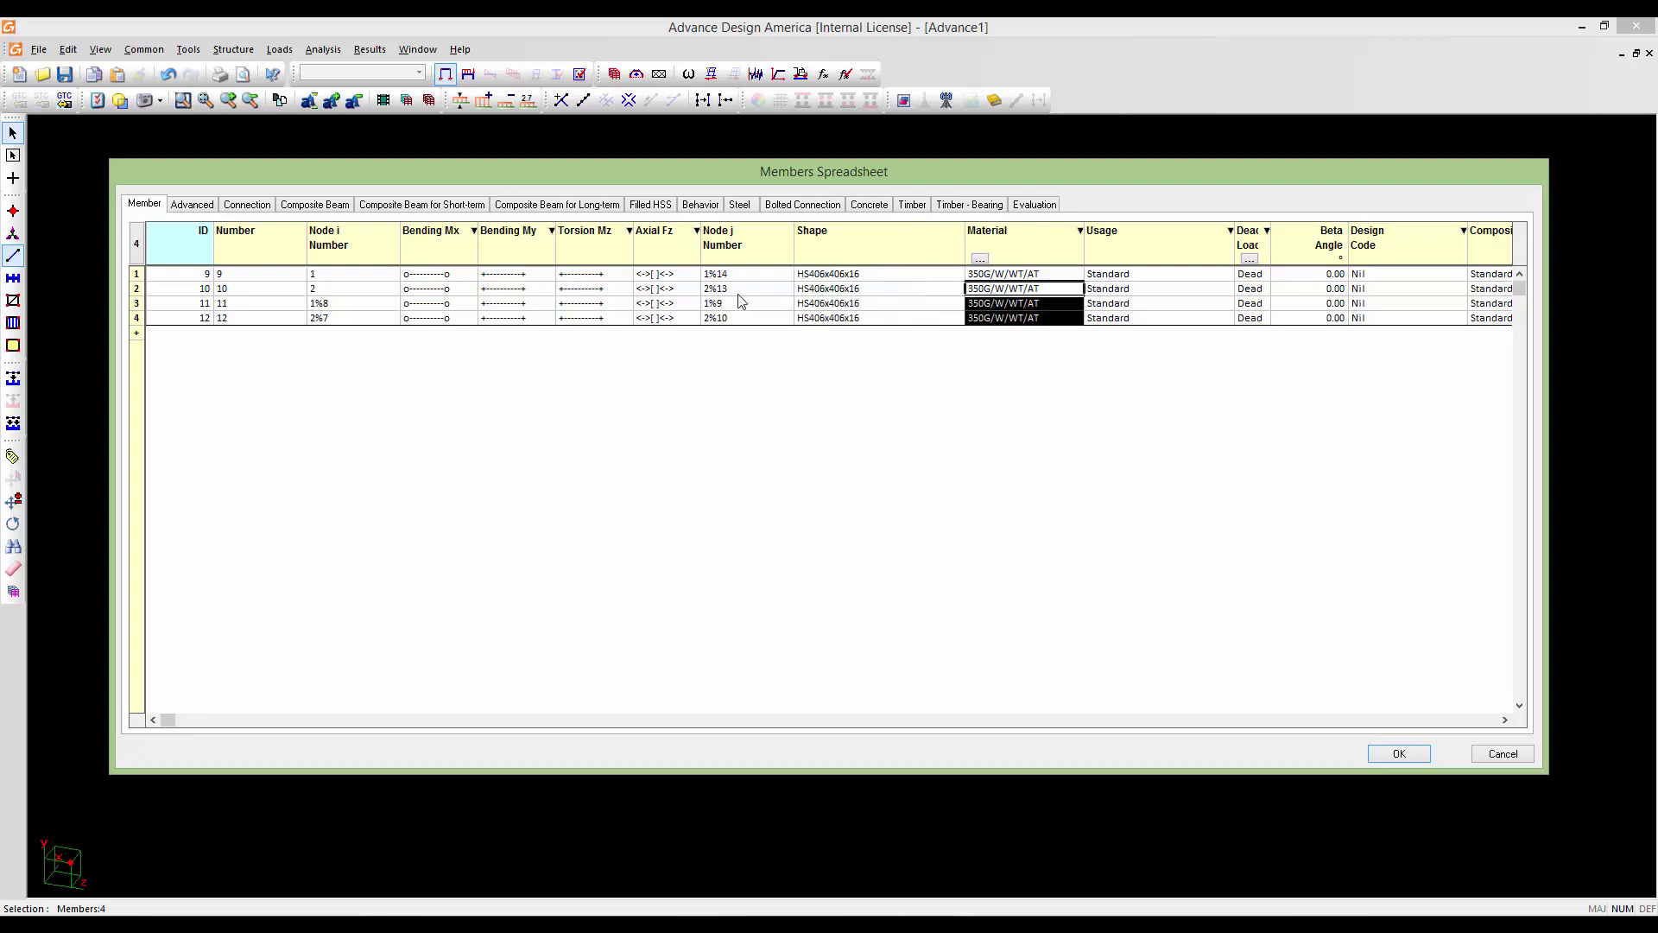
click(870, 247)
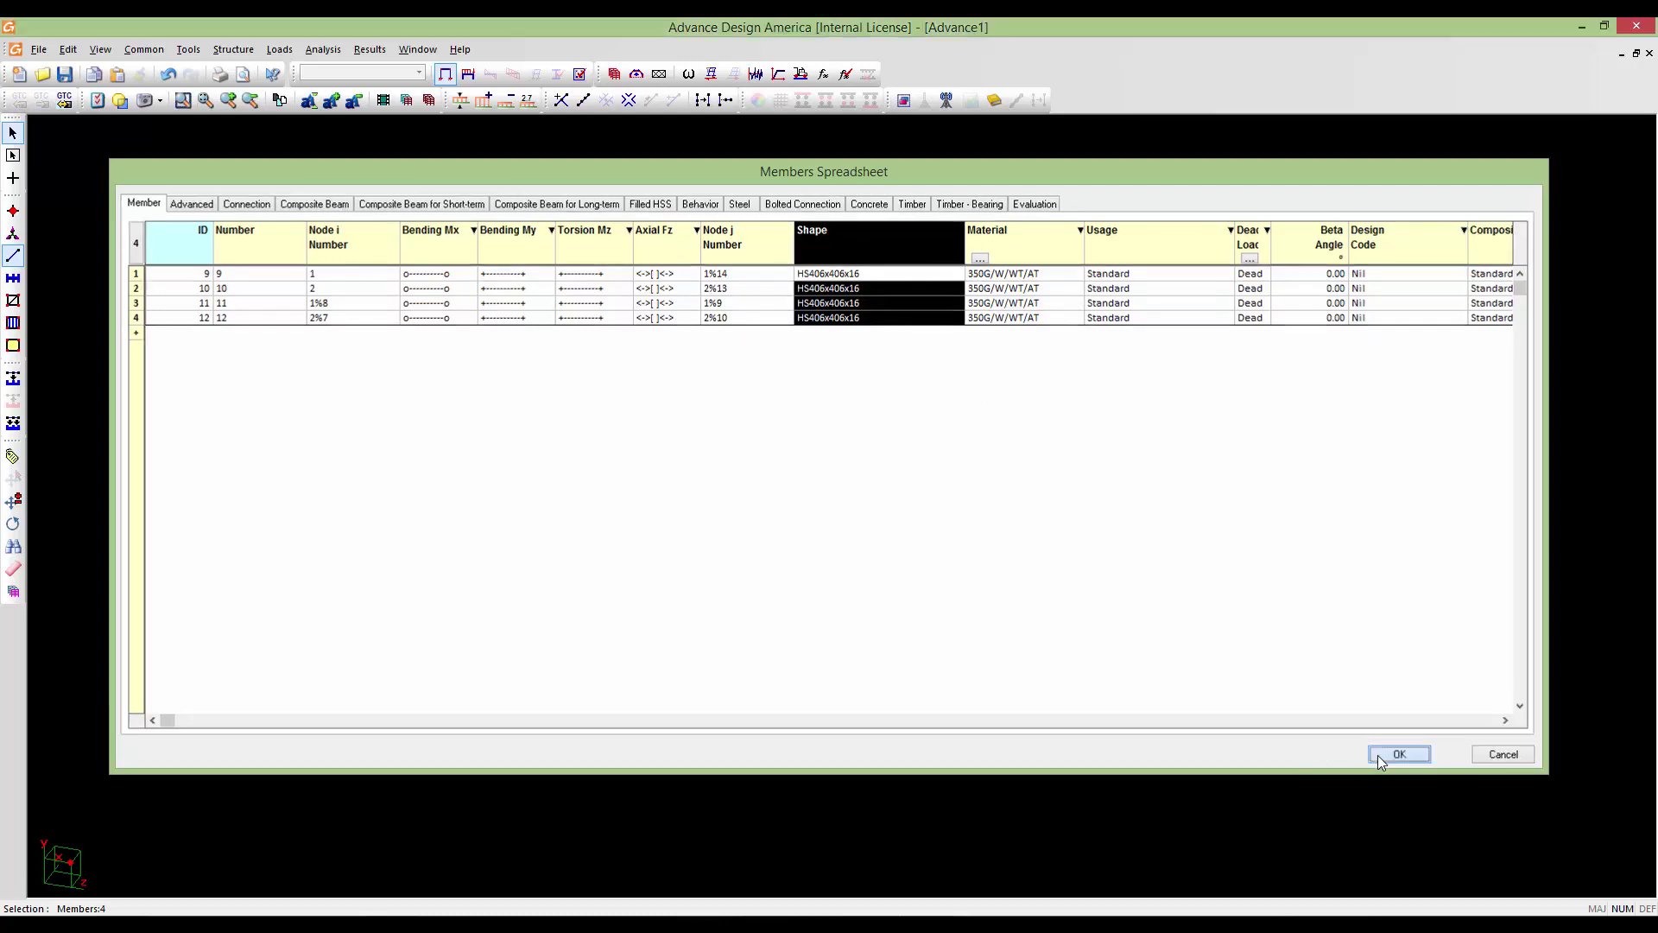
click(1377, 755)
key(Escape)
Examine the hollow sections of the vertical and sloped members in the 3D model from near and far
scroll(762, 583, up, 1)
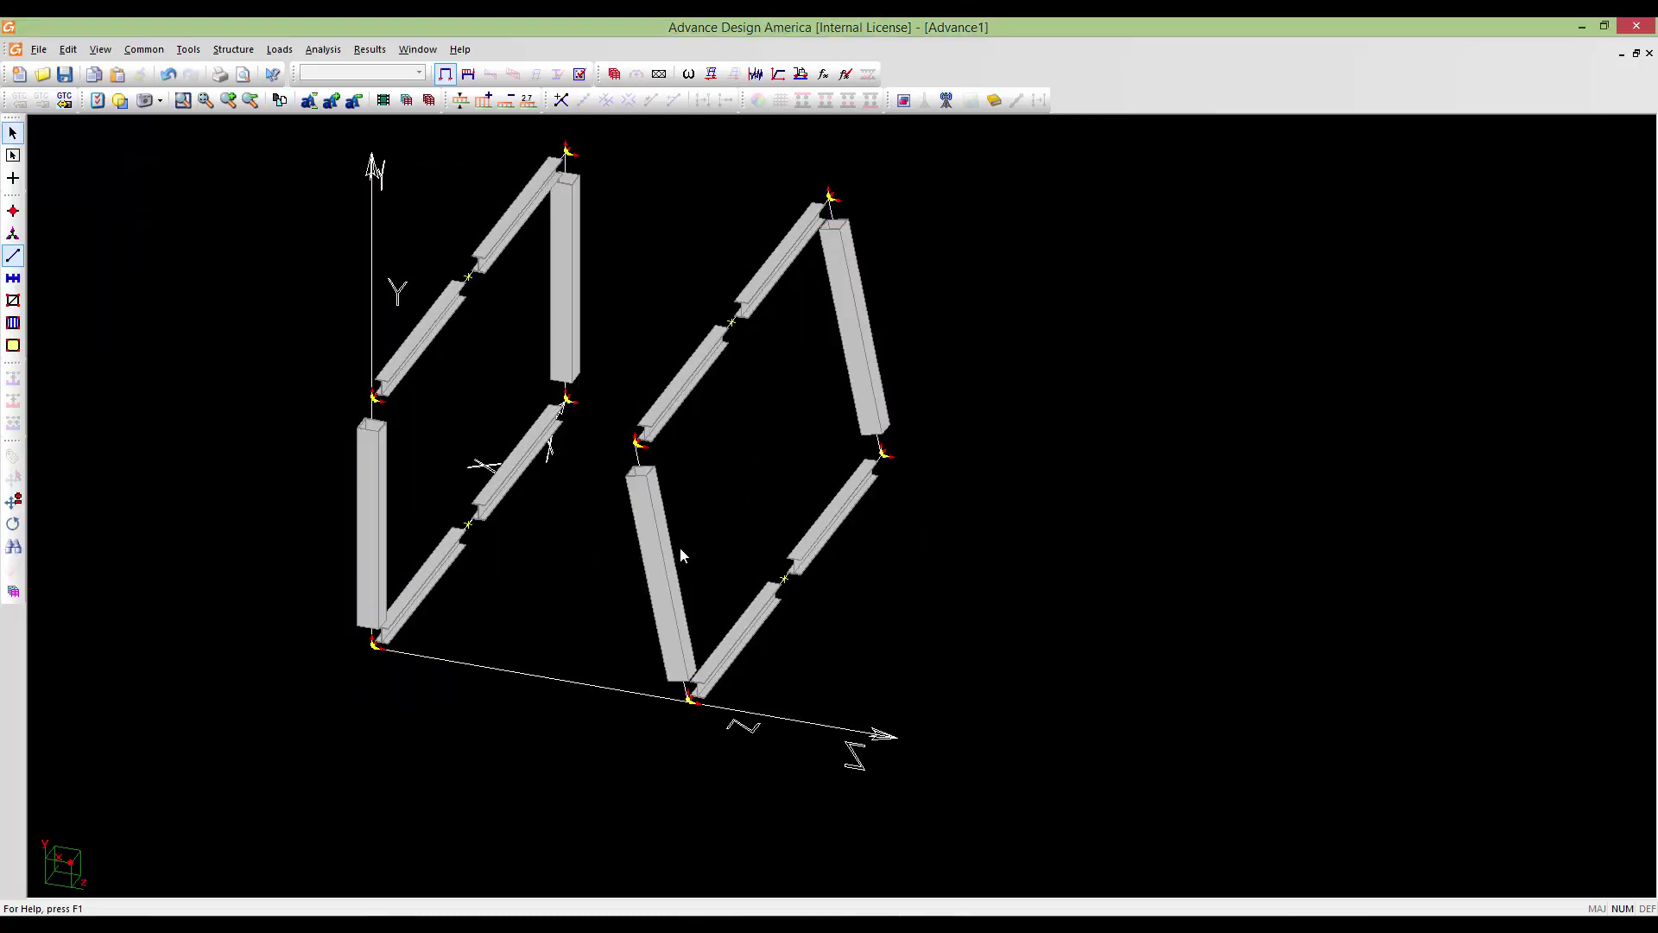
scroll(681, 547, up, 3)
middle_drag(680, 547, 821, 587)
scroll(424, 577, up, 1)
middle_drag(425, 578, 480, 638)
scroll(482, 646, up, 1)
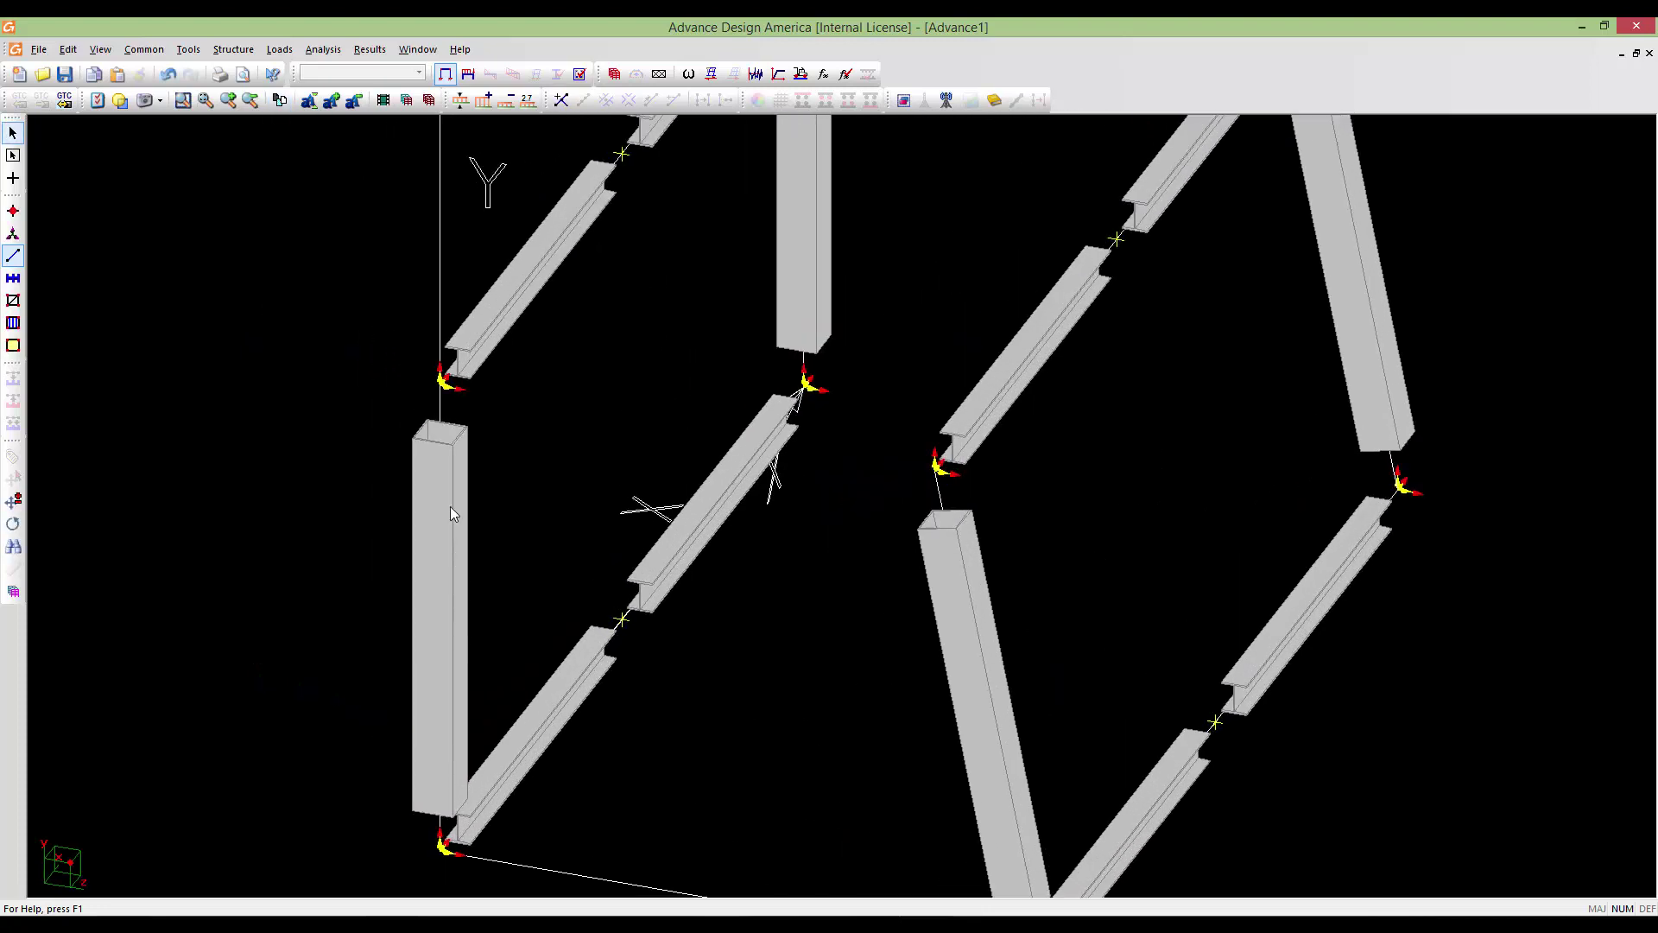
scroll(675, 387, down, 3)
scroll(845, 637, up, 2)
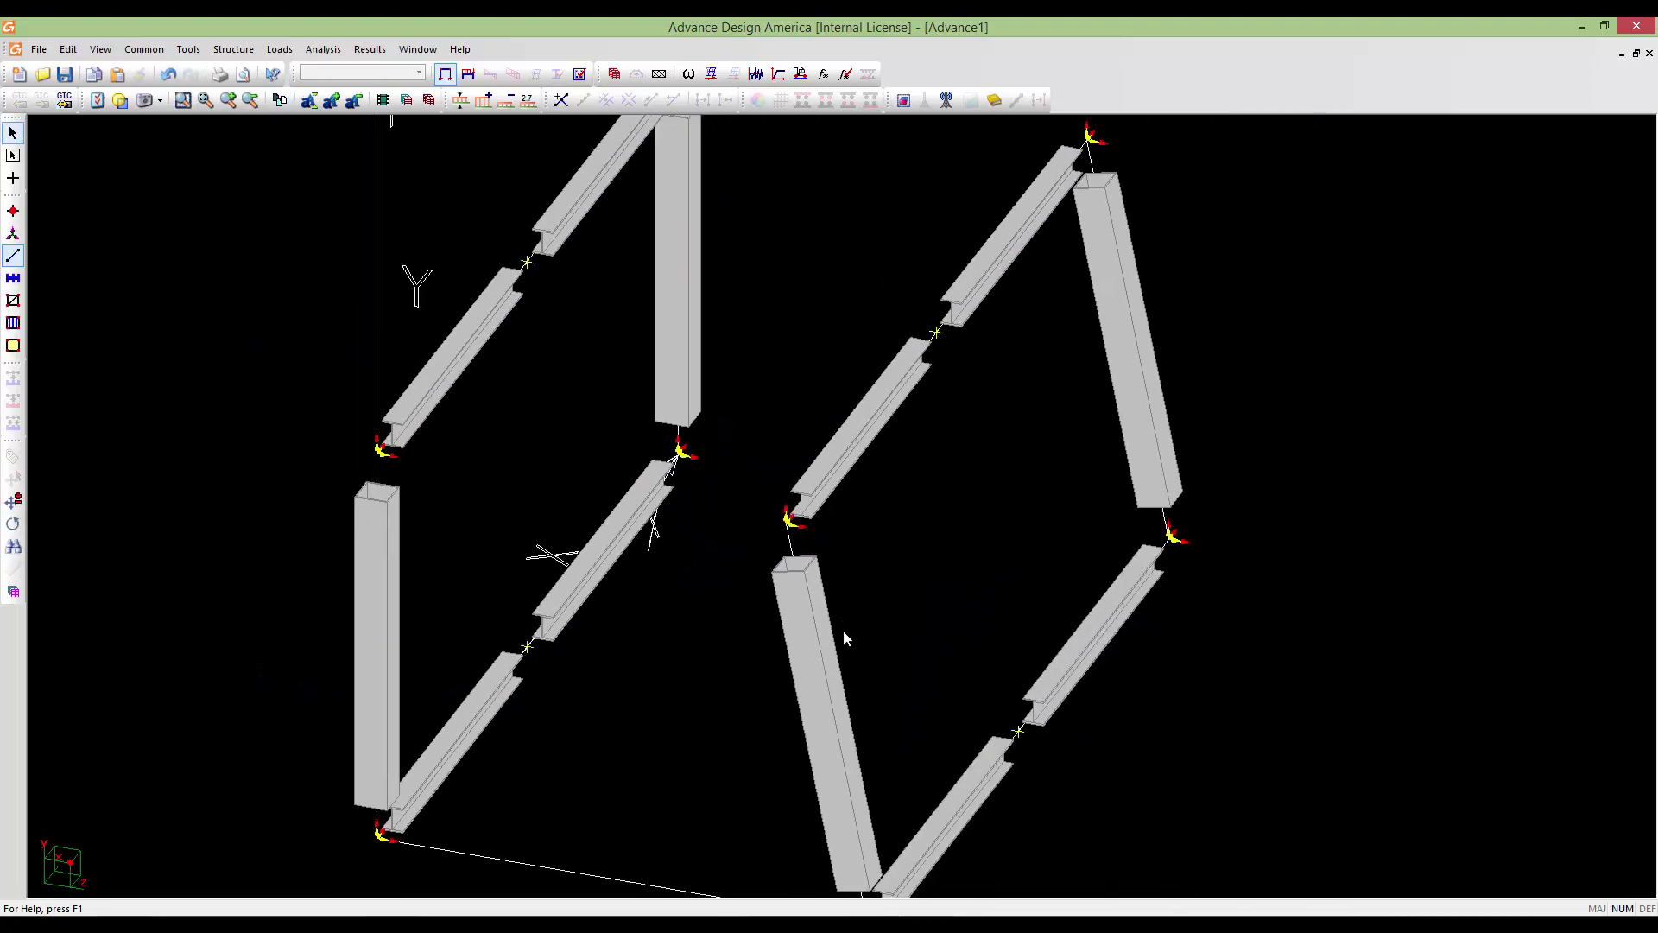
scroll(1095, 406, down, 4)
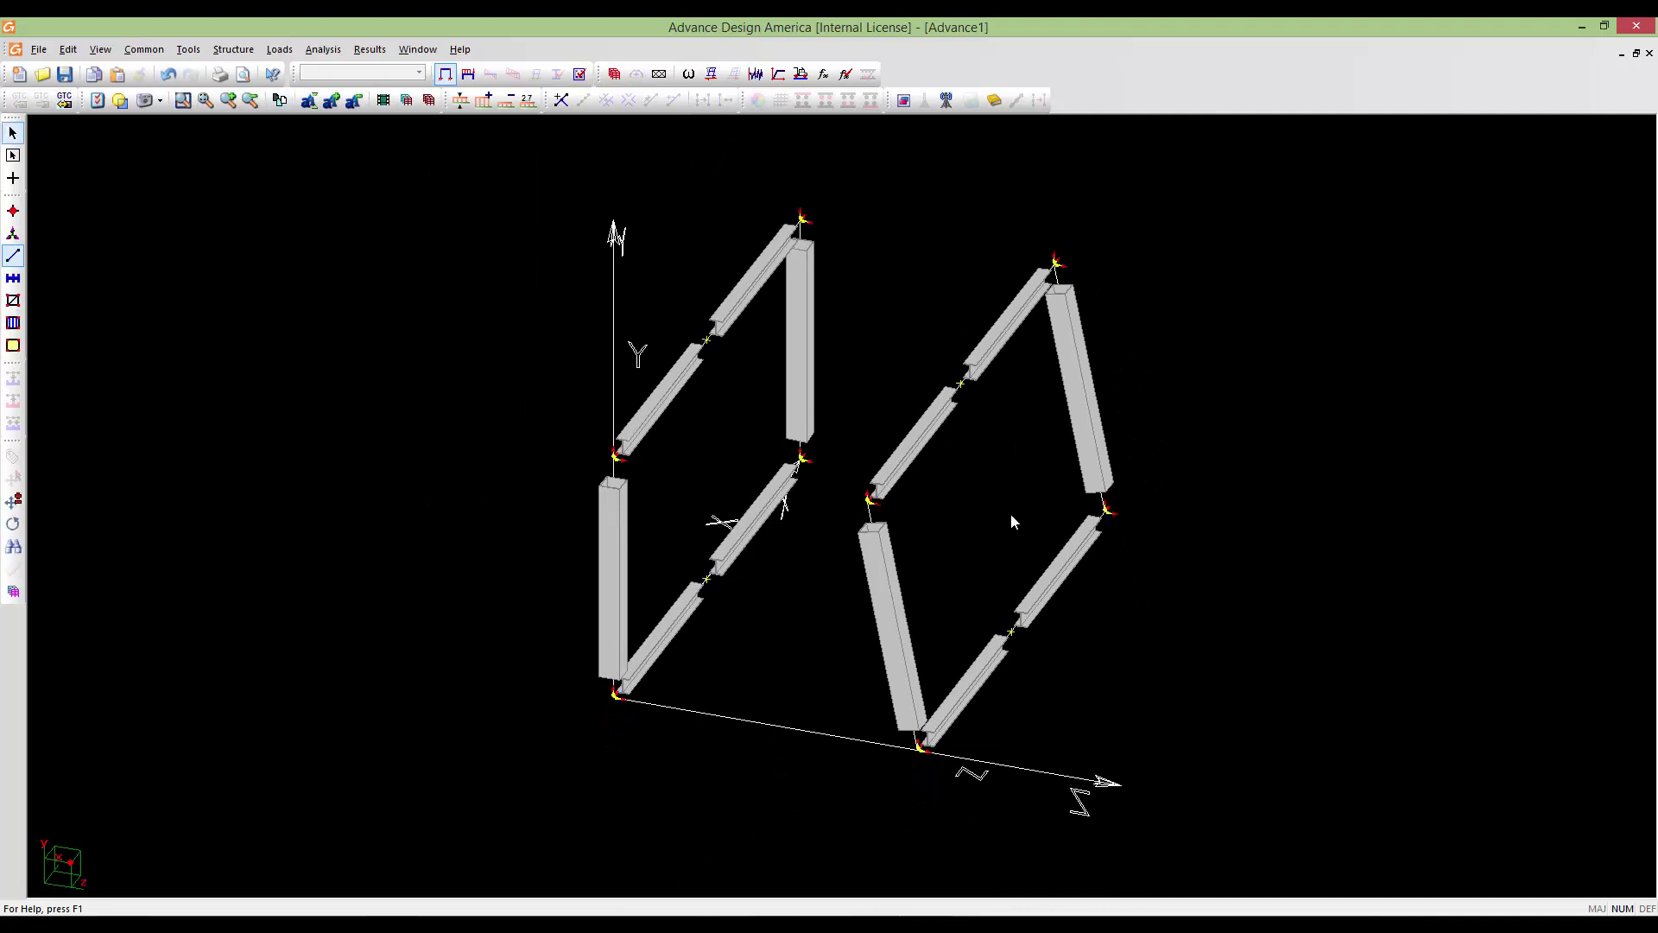
scroll(1006, 518, up, 2)
scroll(976, 535, down, 2)
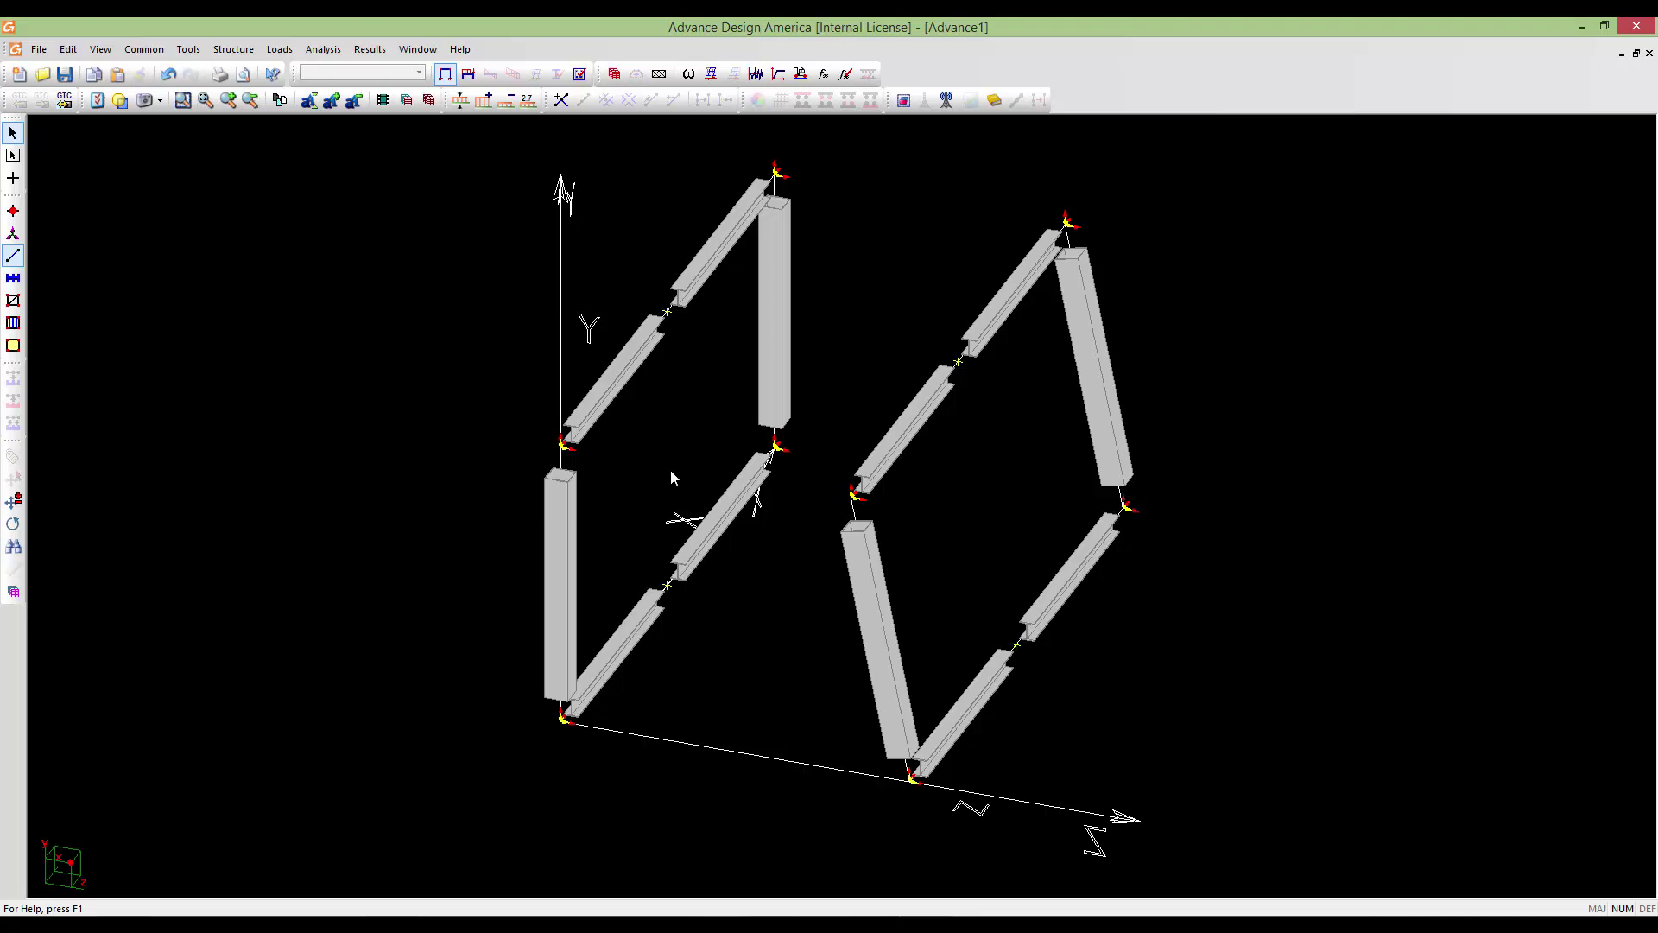
scroll(801, 615, down, 1)
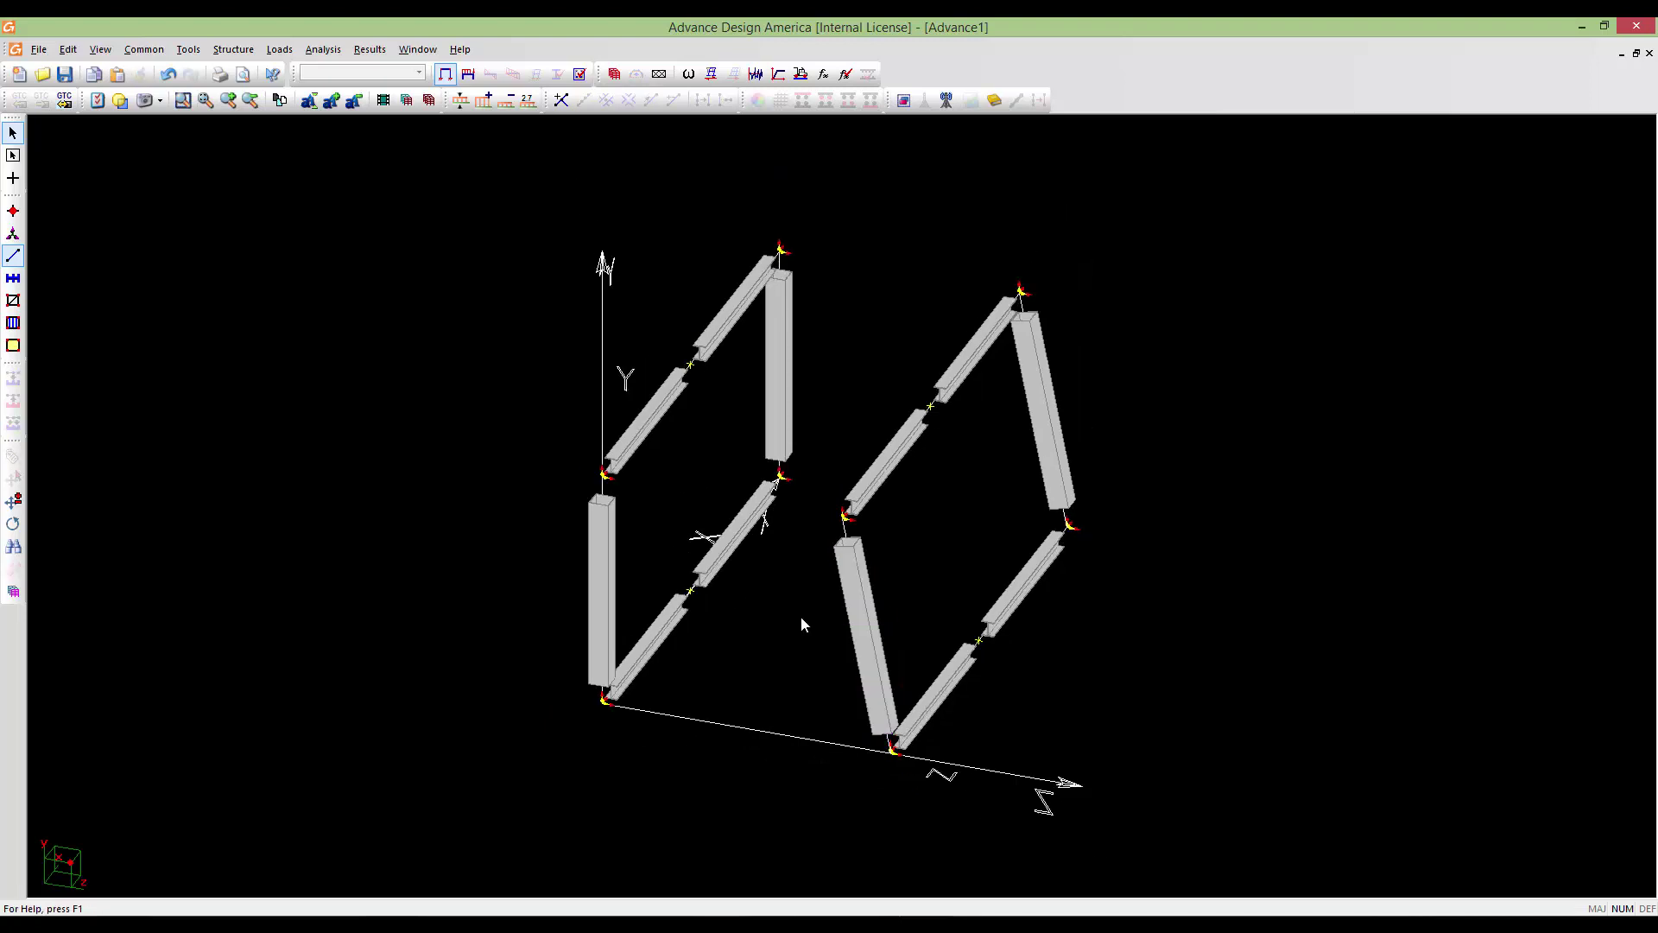
Open the members spreadsheet for the whole model and select the four HS406x406x16 members in the model through their rows
click(12, 256)
double_click(471, 468)
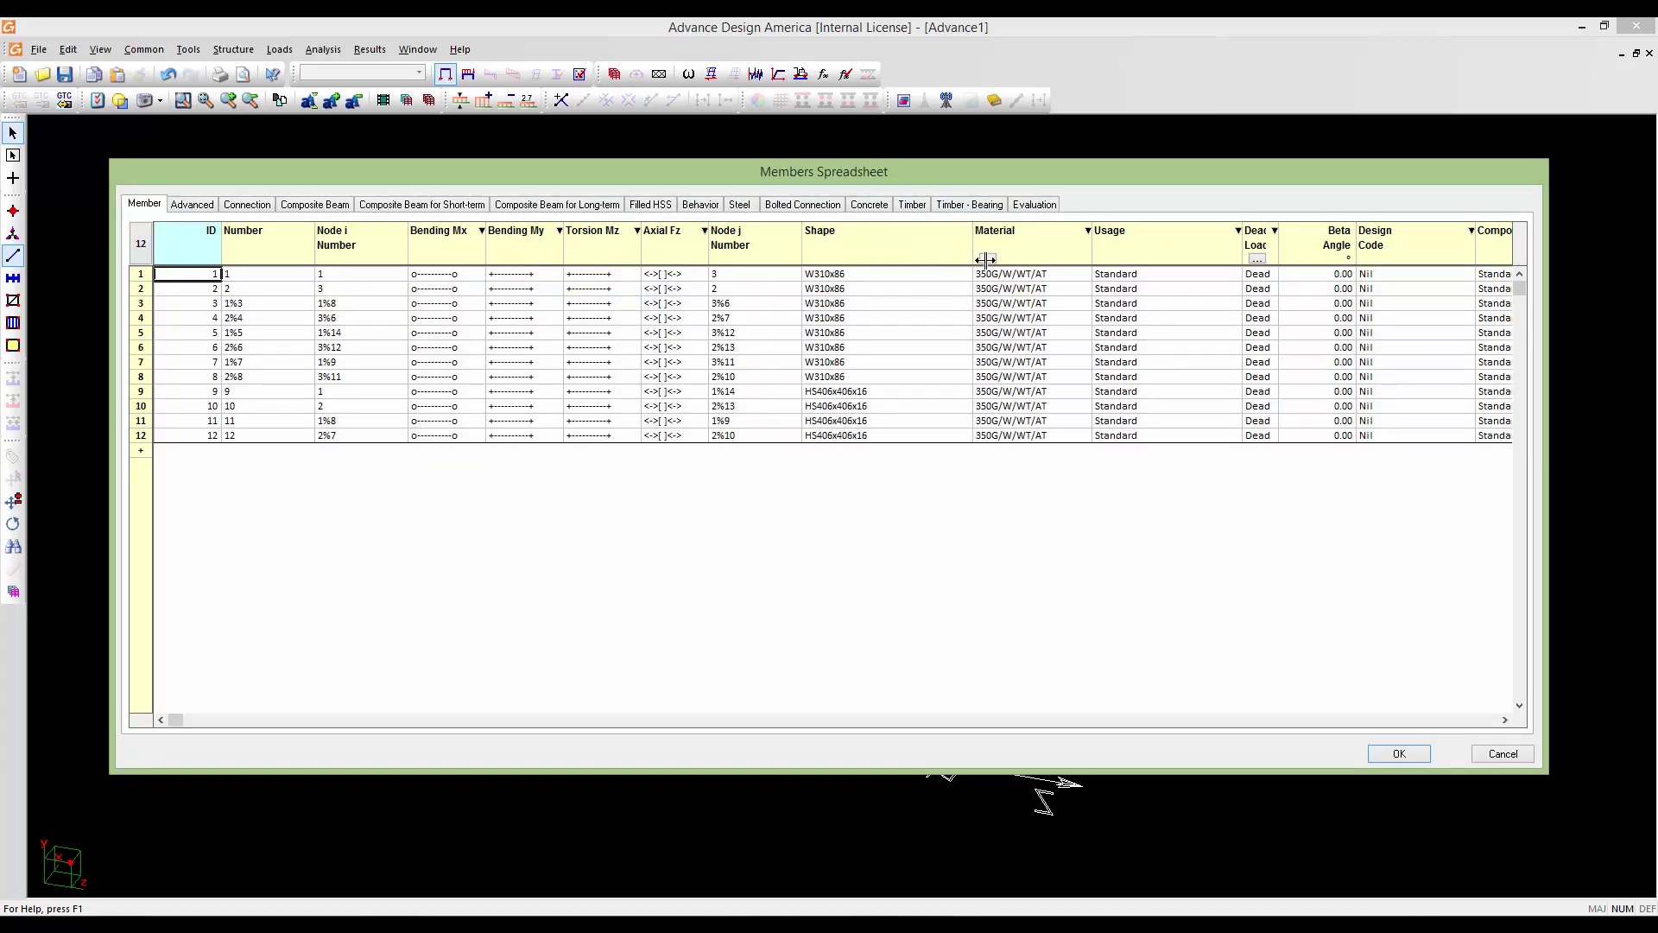
click(843, 396)
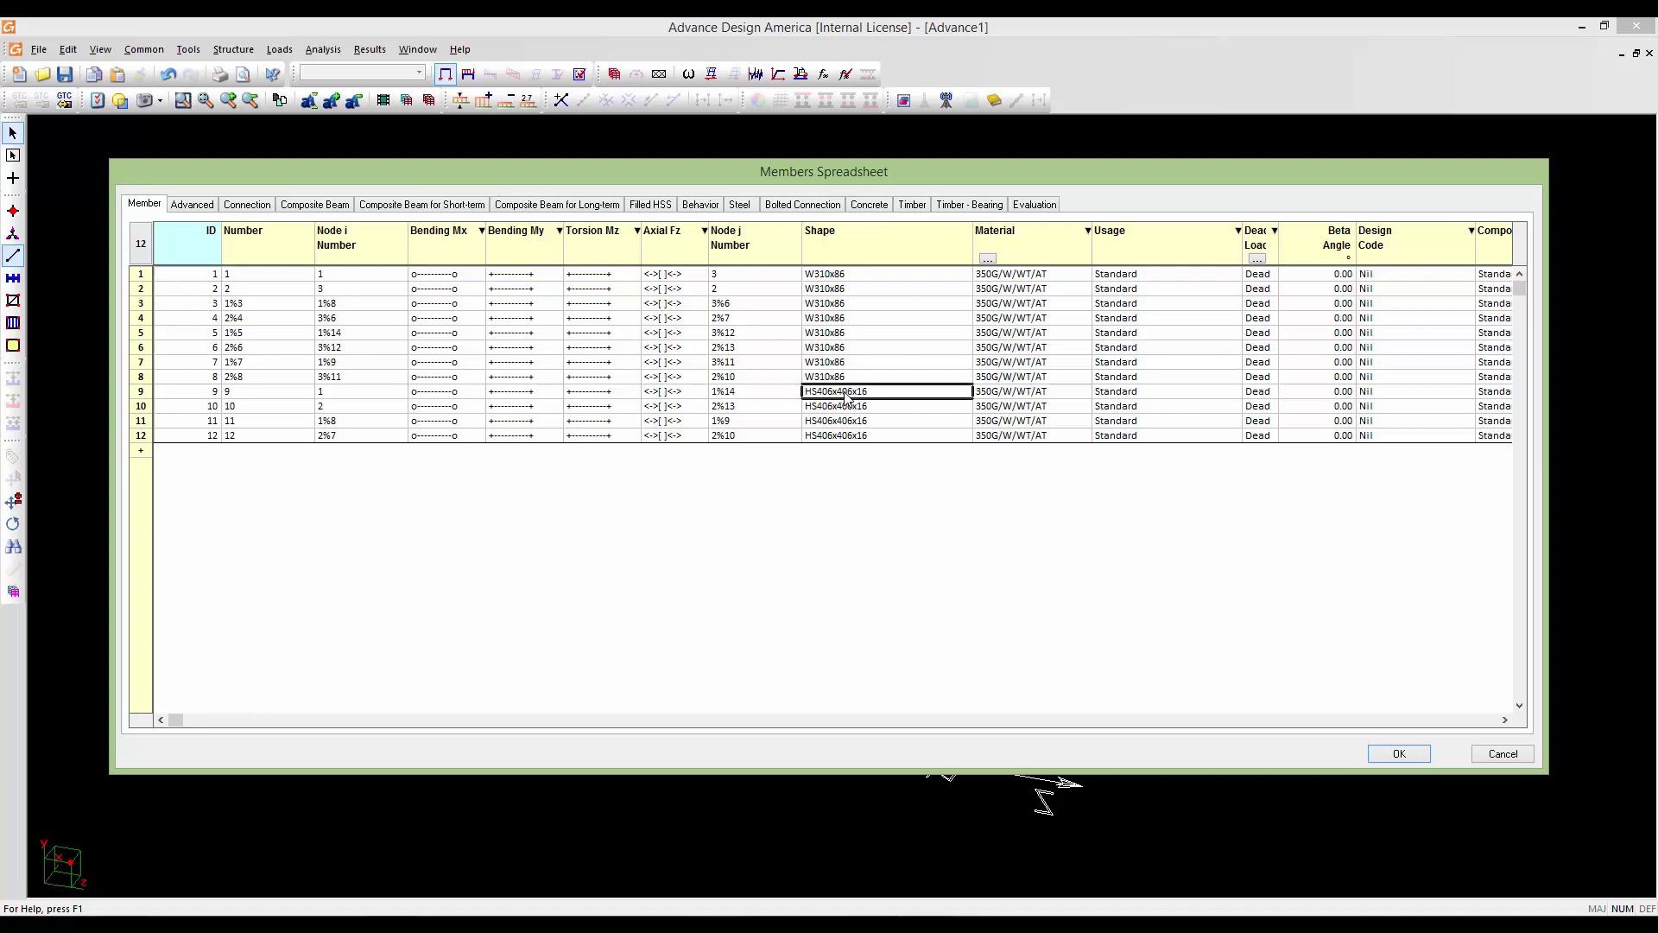
drag(845, 396, 851, 439)
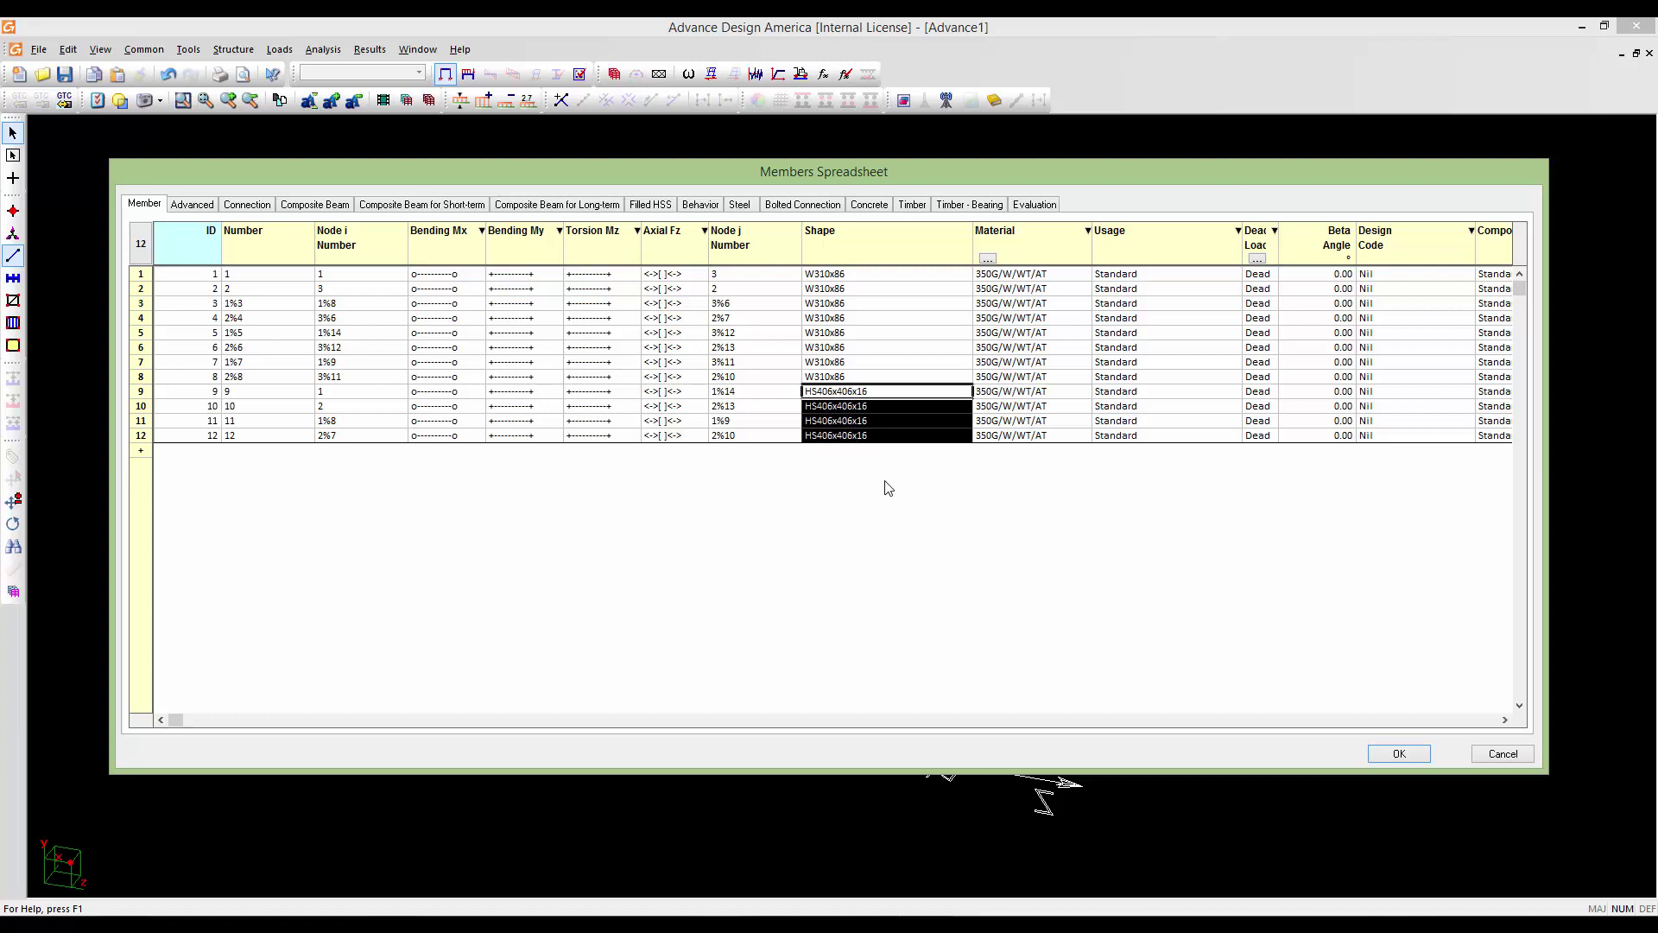
drag(141, 393, 148, 438)
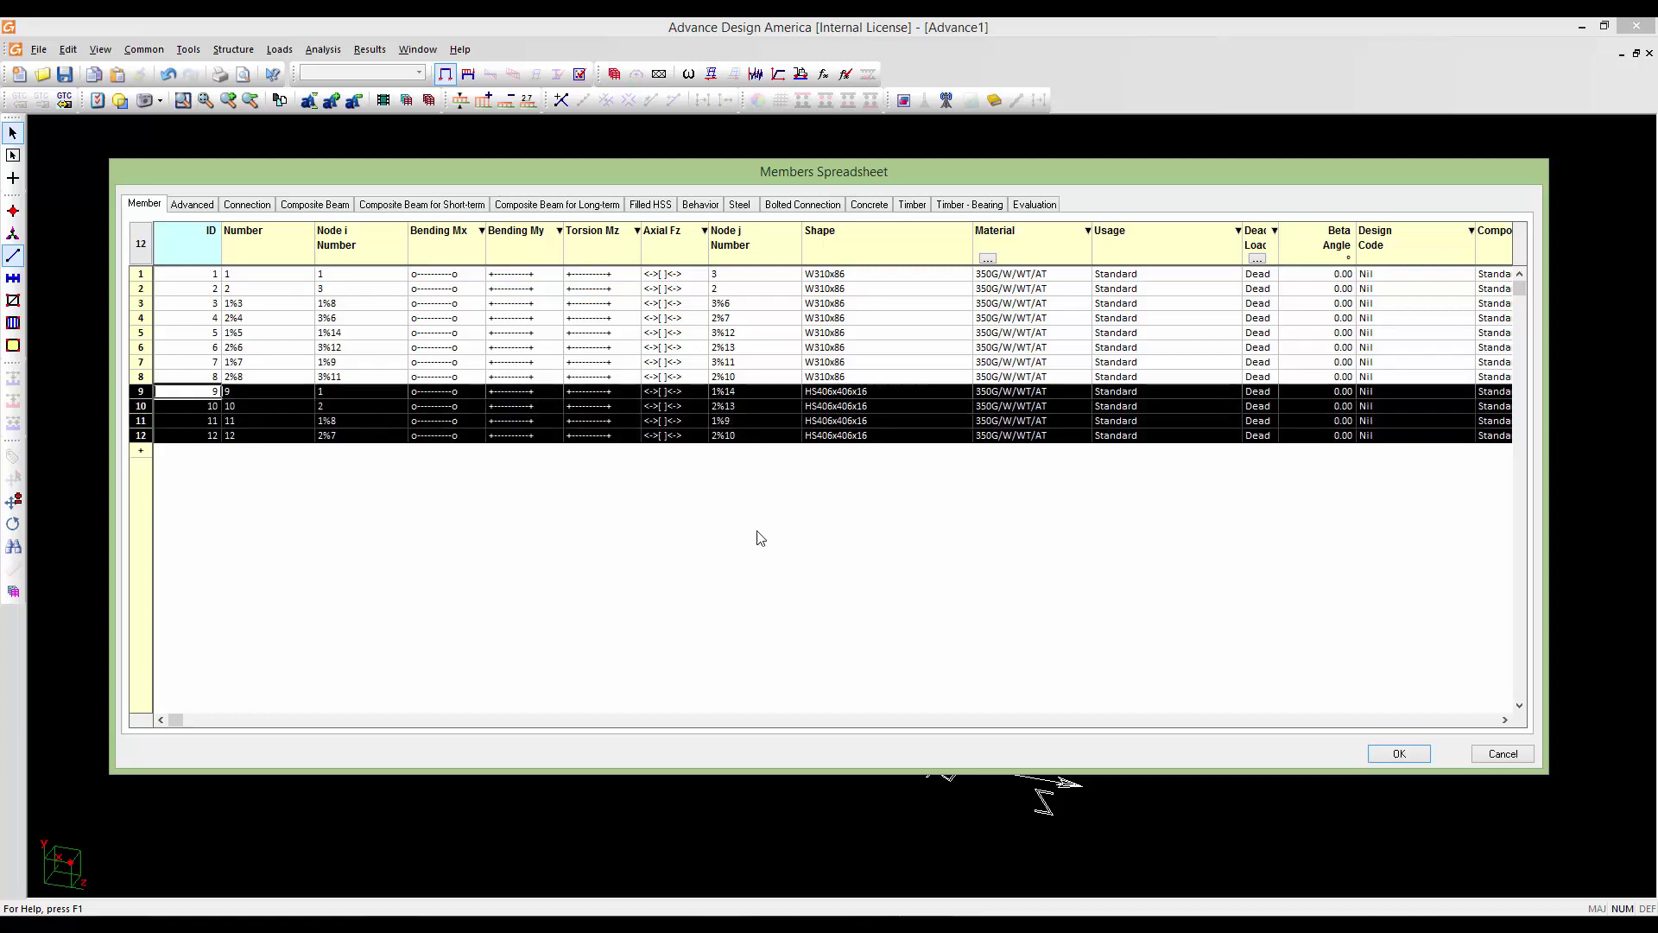
click(1399, 753)
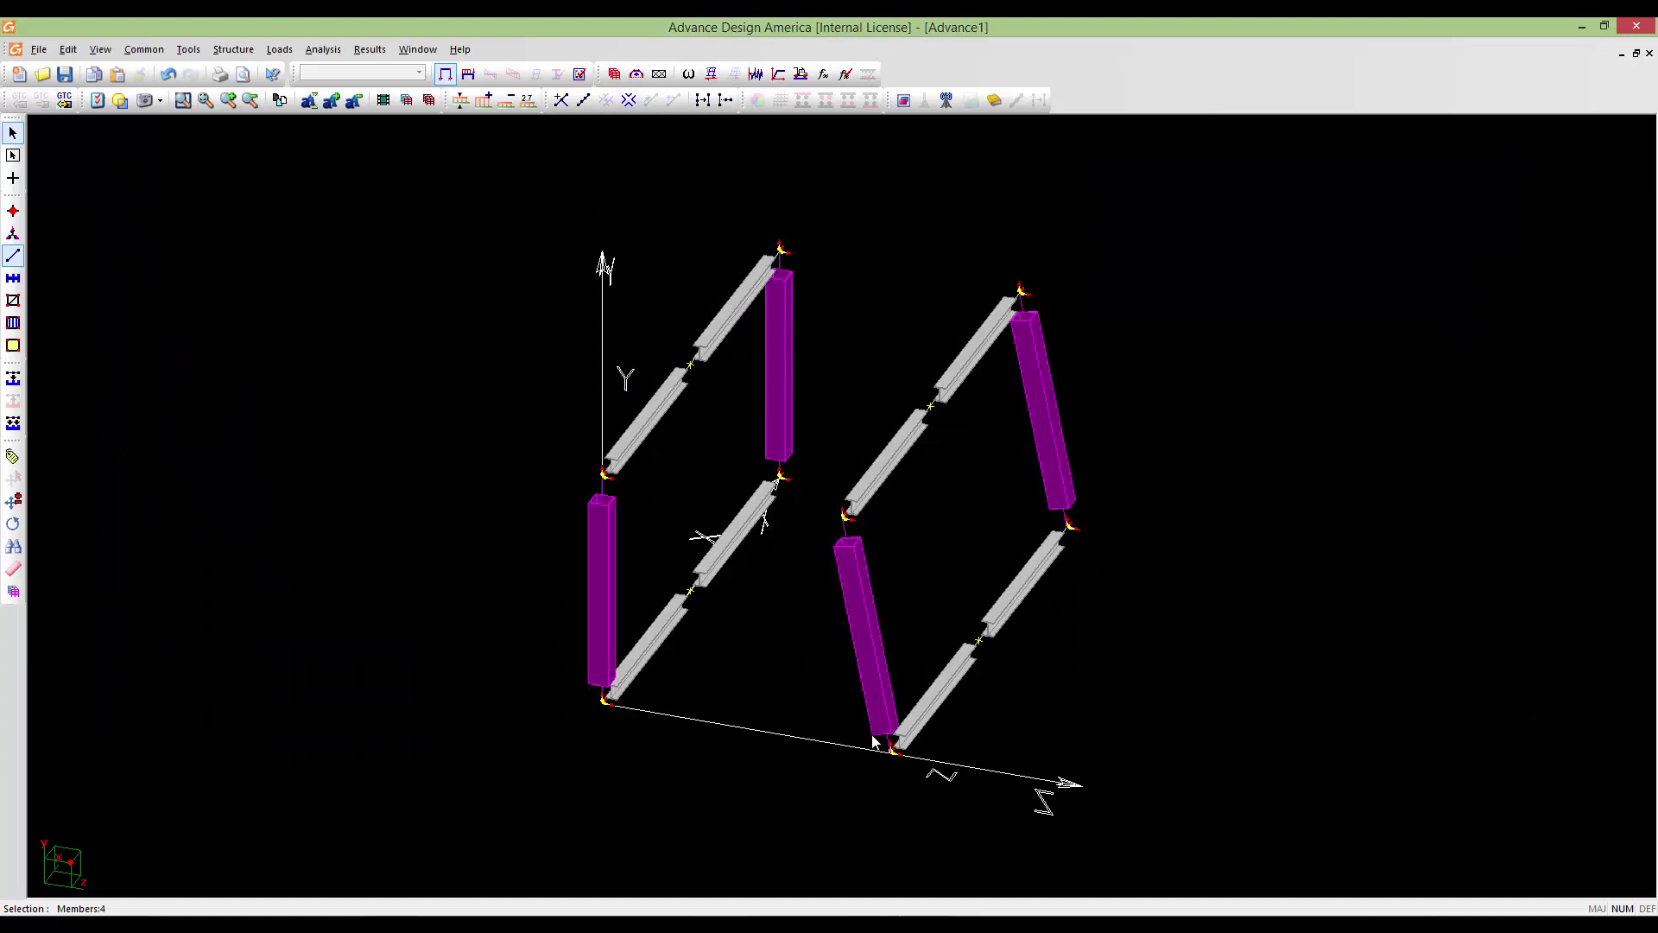
Clear the selection, review the columns of the members spreadsheet for the whole model, and leave without changes
click(867, 405)
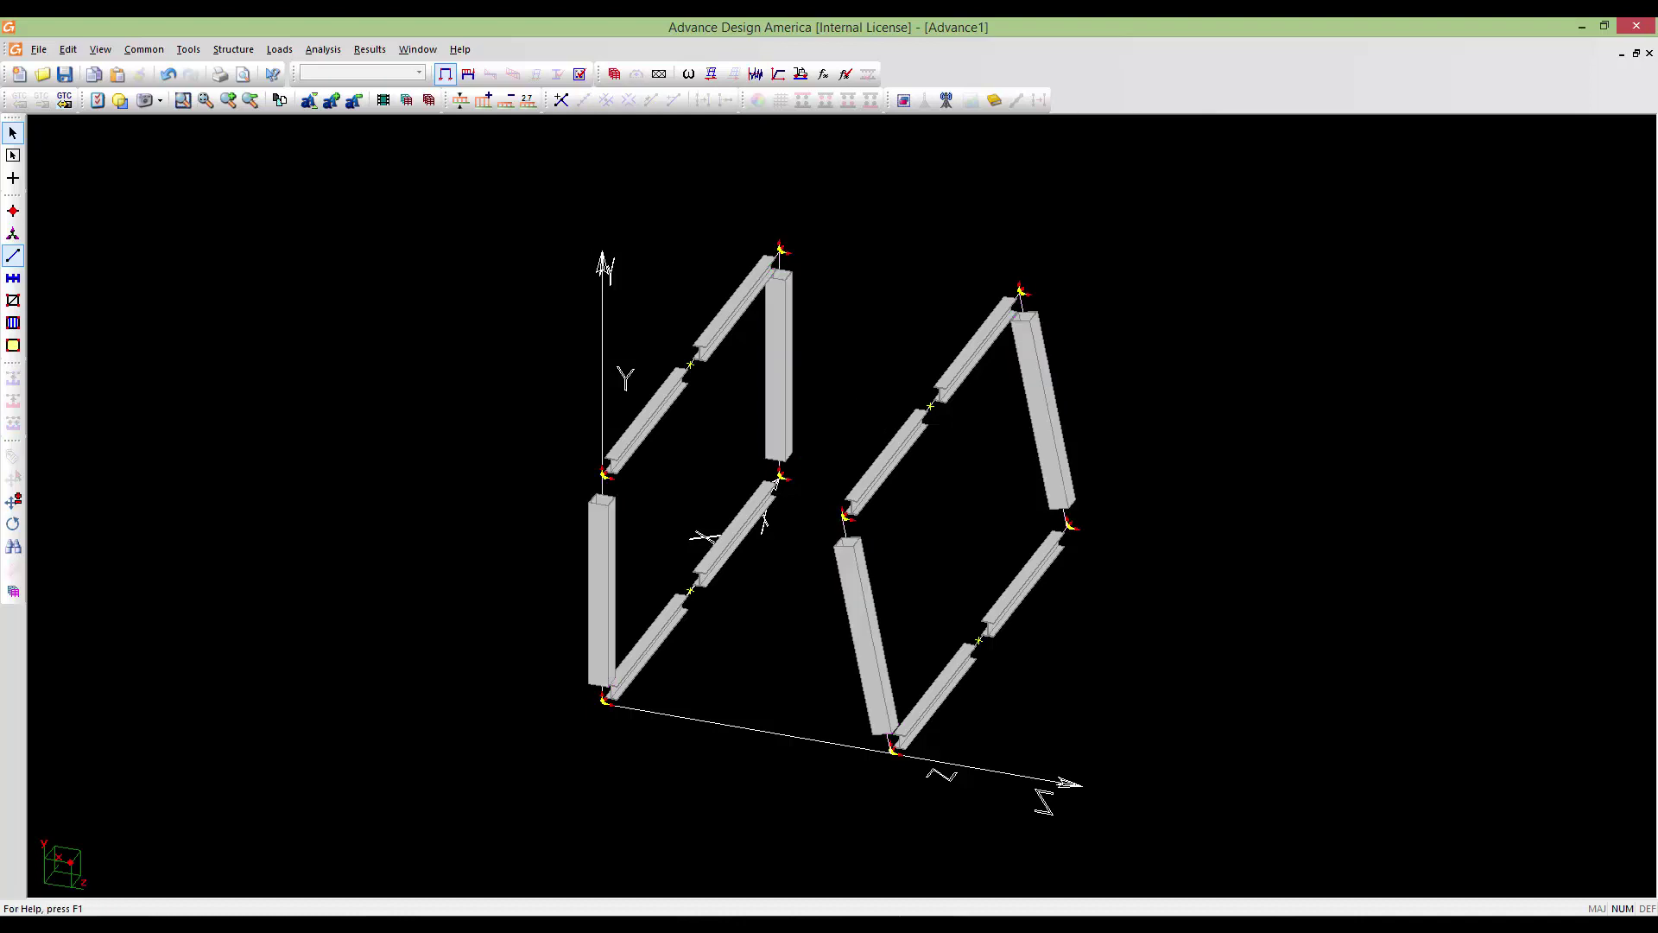
scroll(818, 408, up, 2)
key(ctrl+d)
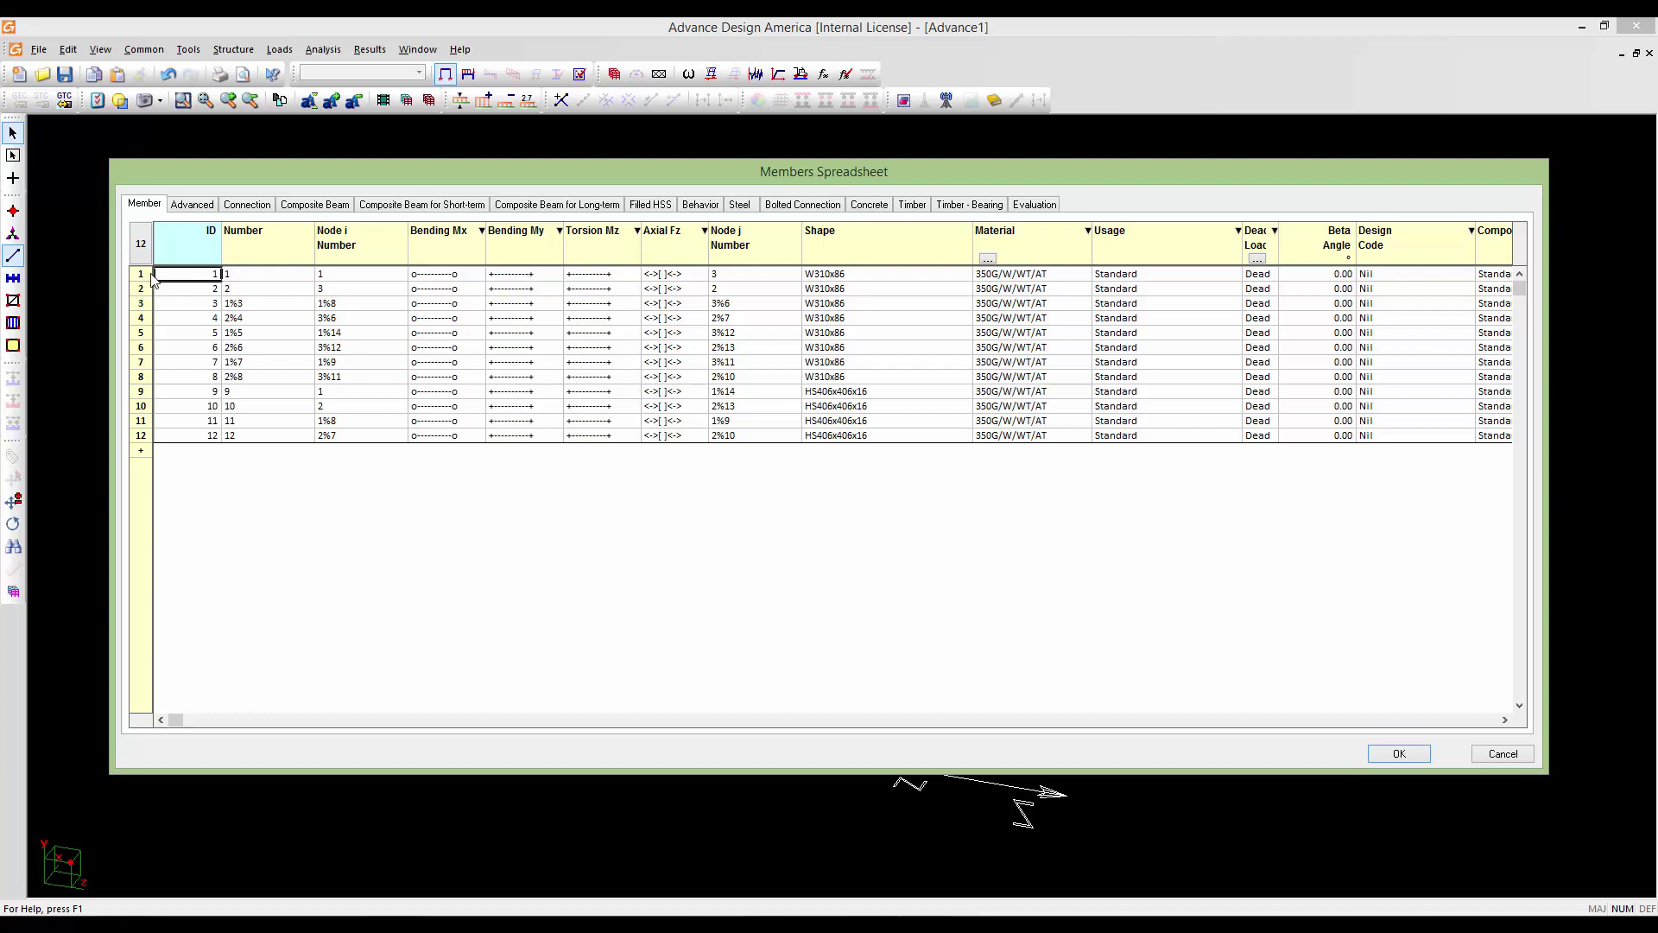
drag(144, 276, 145, 342)
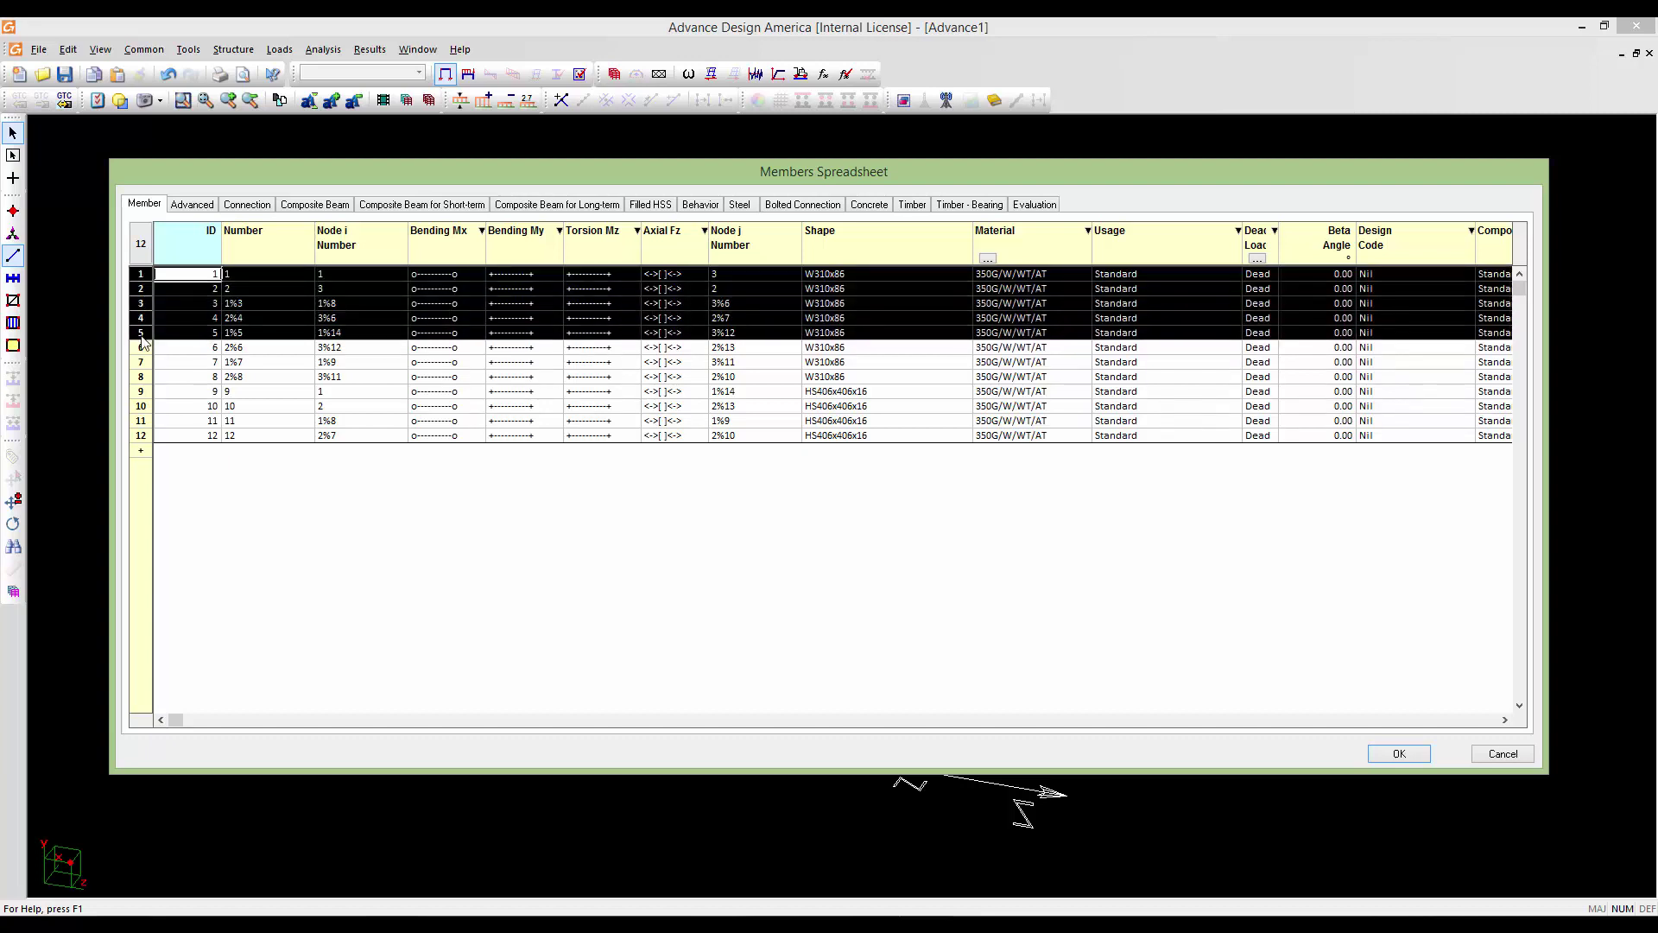
click(396, 314)
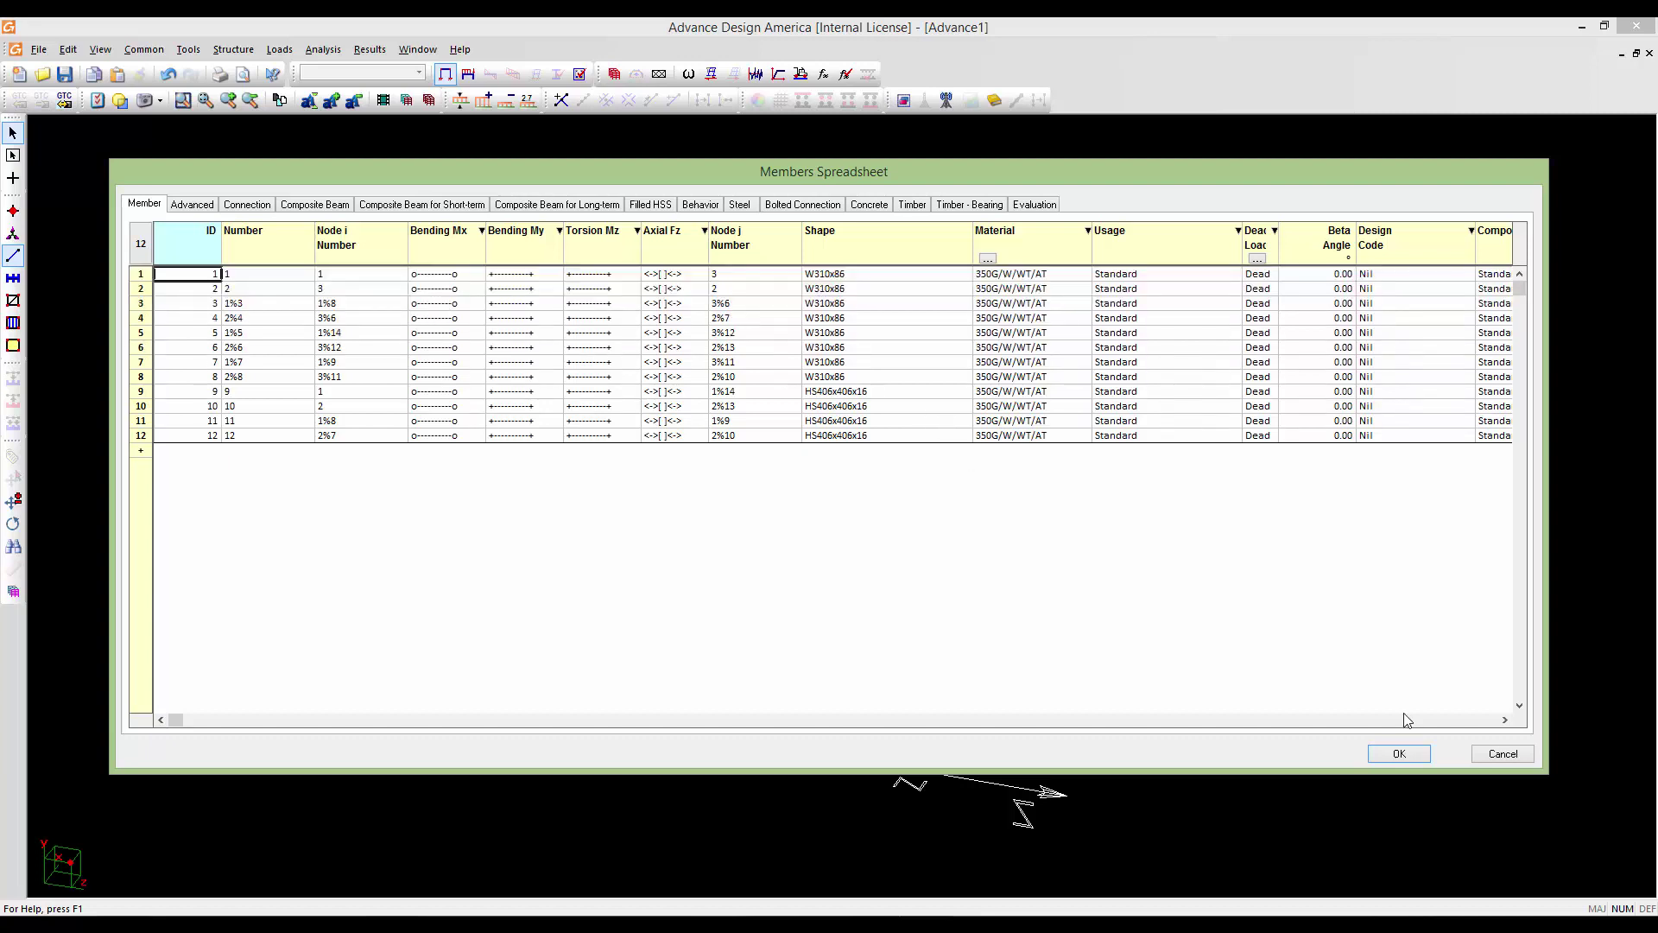
click(1494, 720)
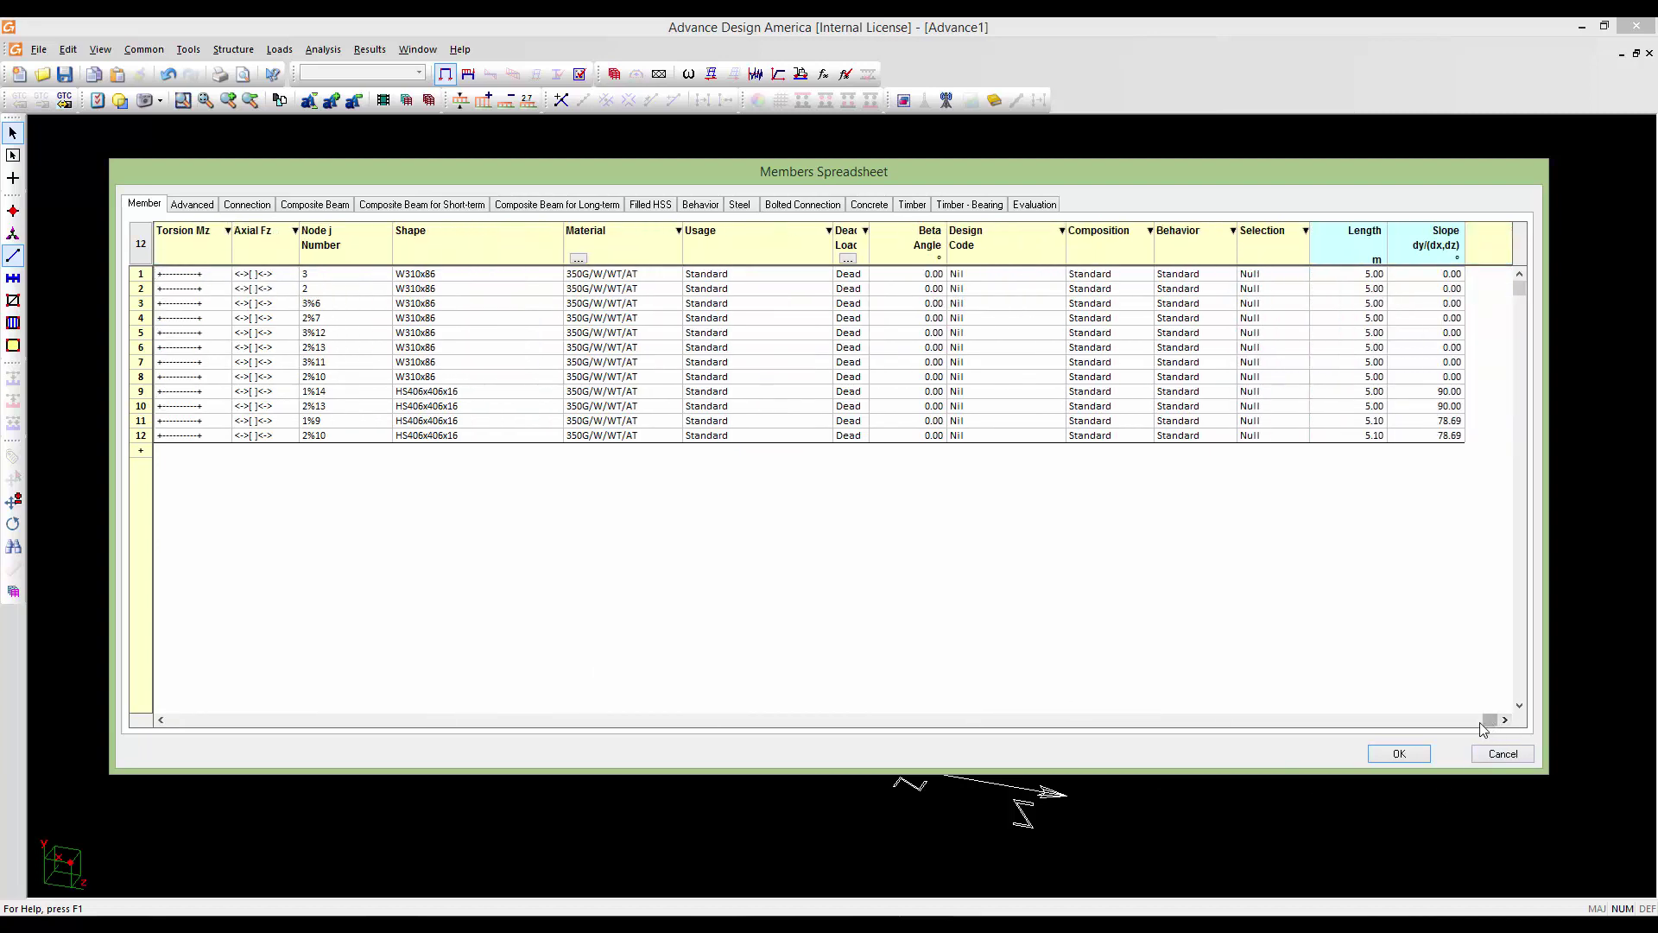
drag(1480, 724, 164, 764)
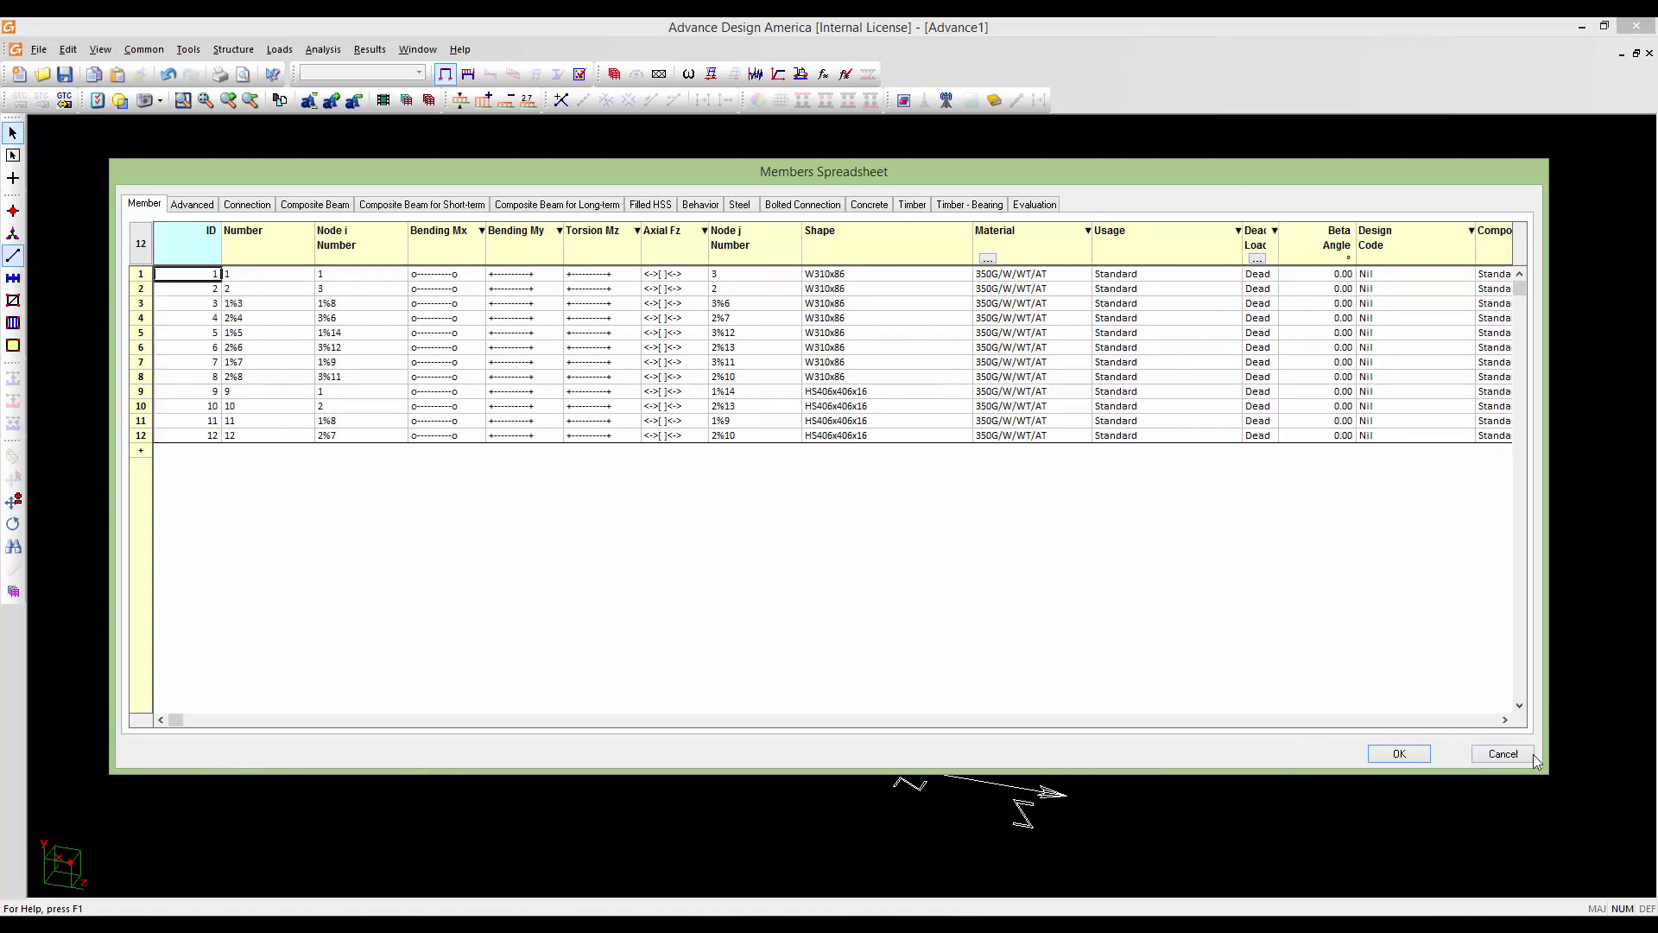
click(1507, 754)
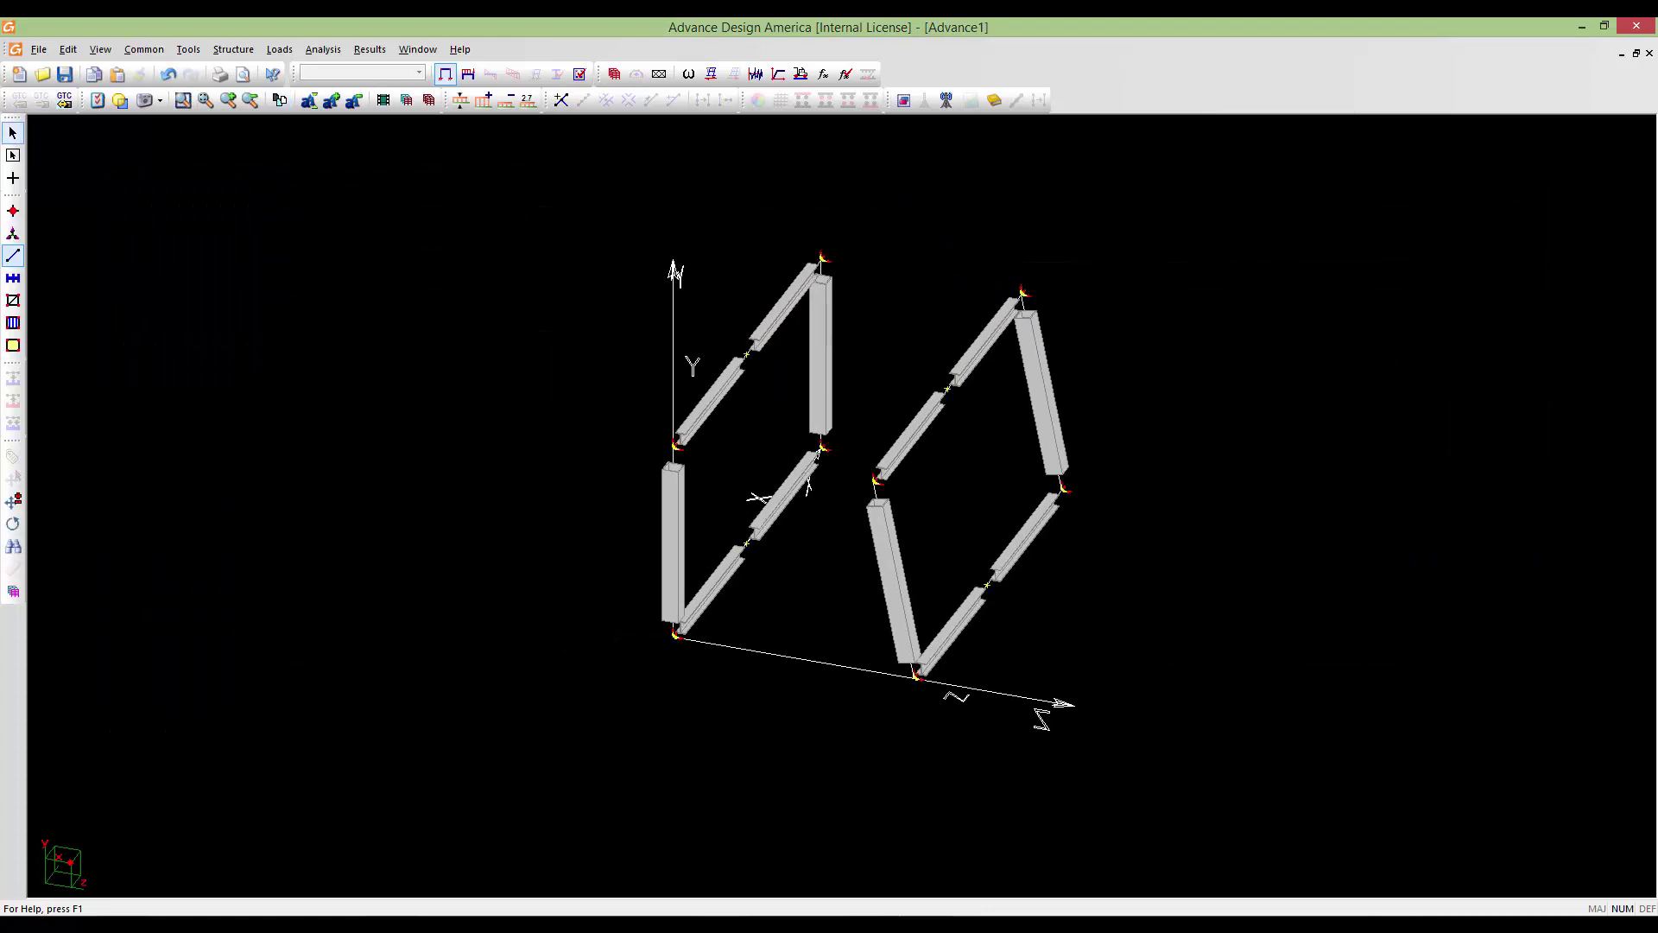
Select all the members in the model with a selection window and look through their properties in the members spreadsheet
middle_drag(993, 532, 975, 567)
scroll(973, 568, up, 1)
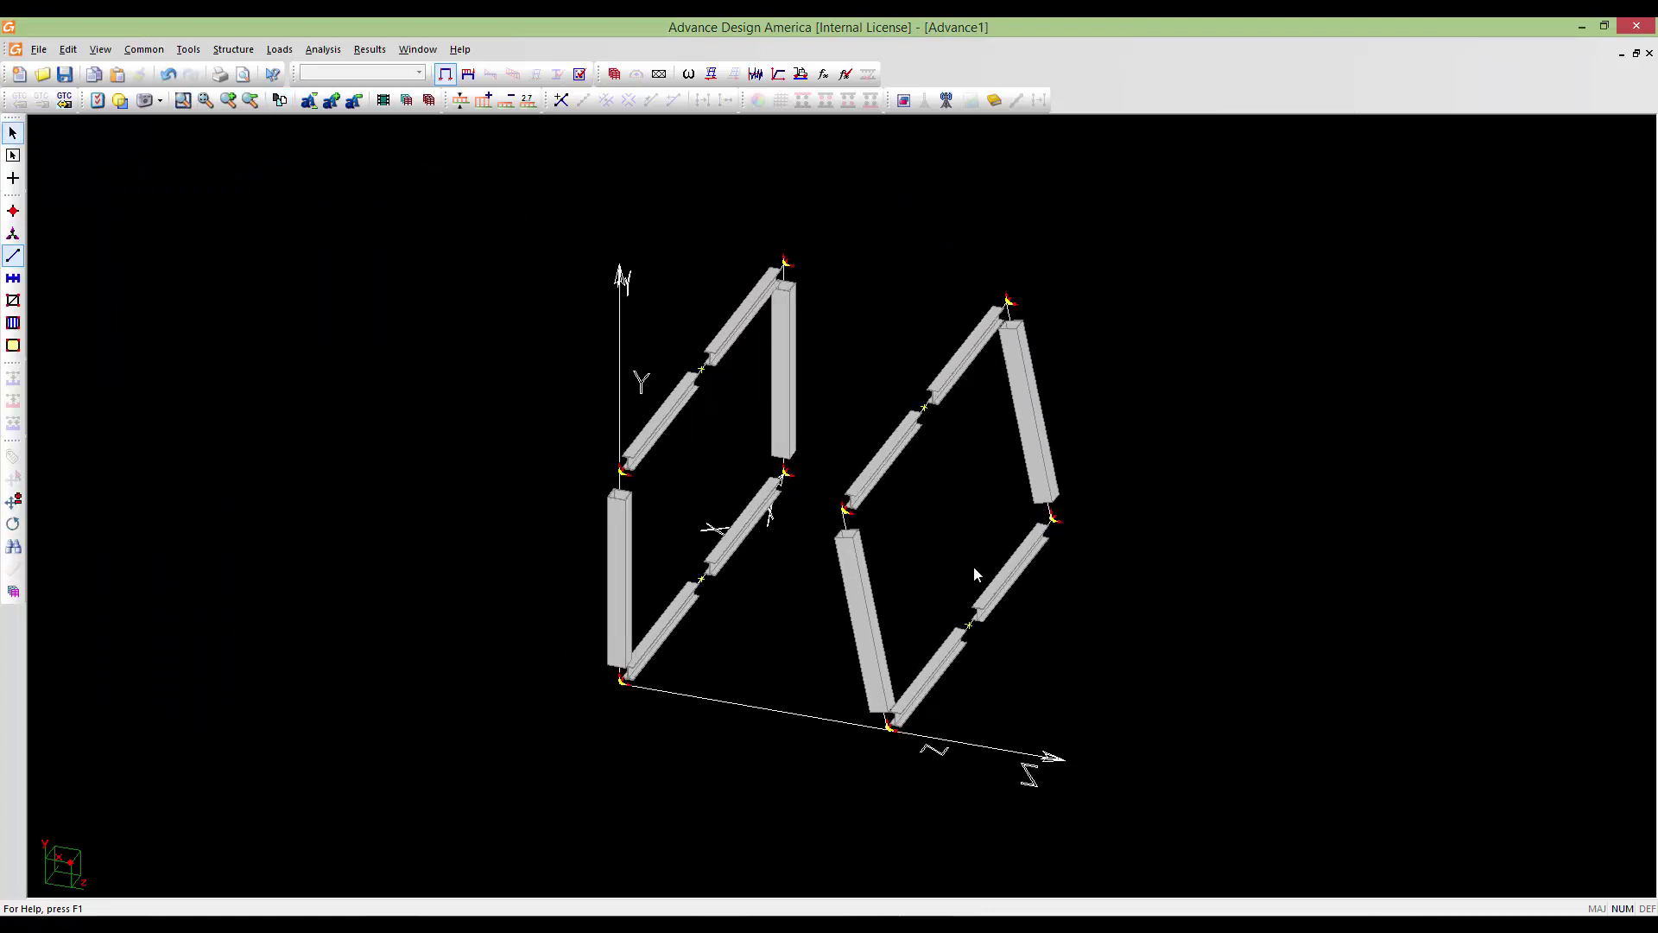
scroll(973, 567, down, 2)
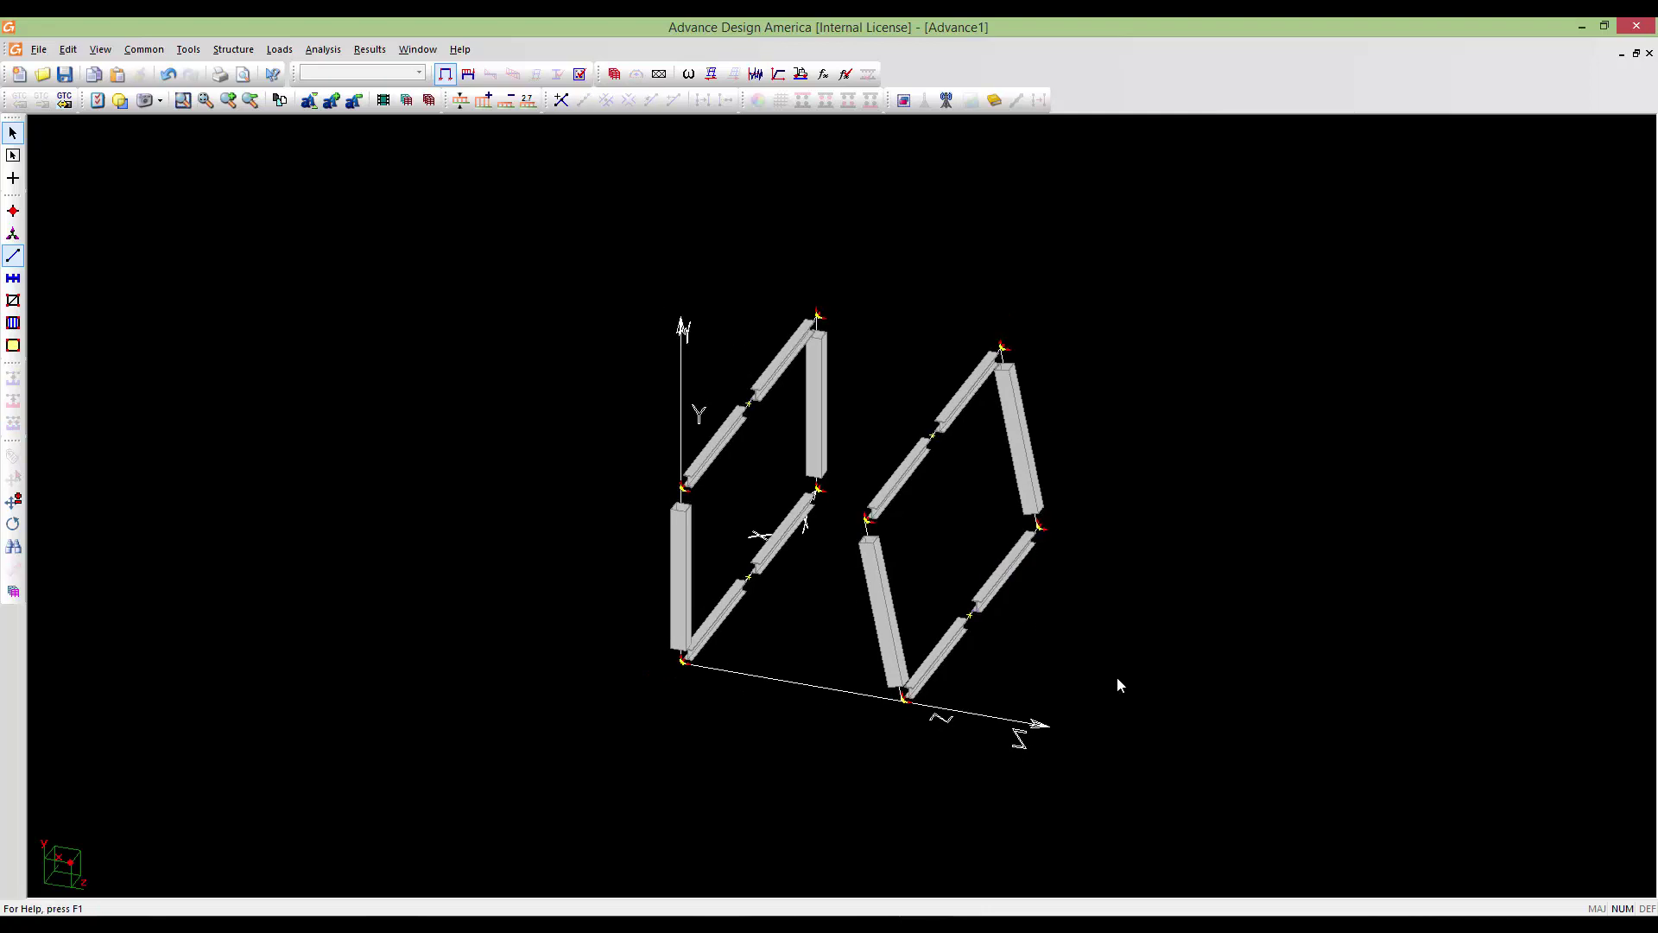
drag(404, 236, 403, 235)
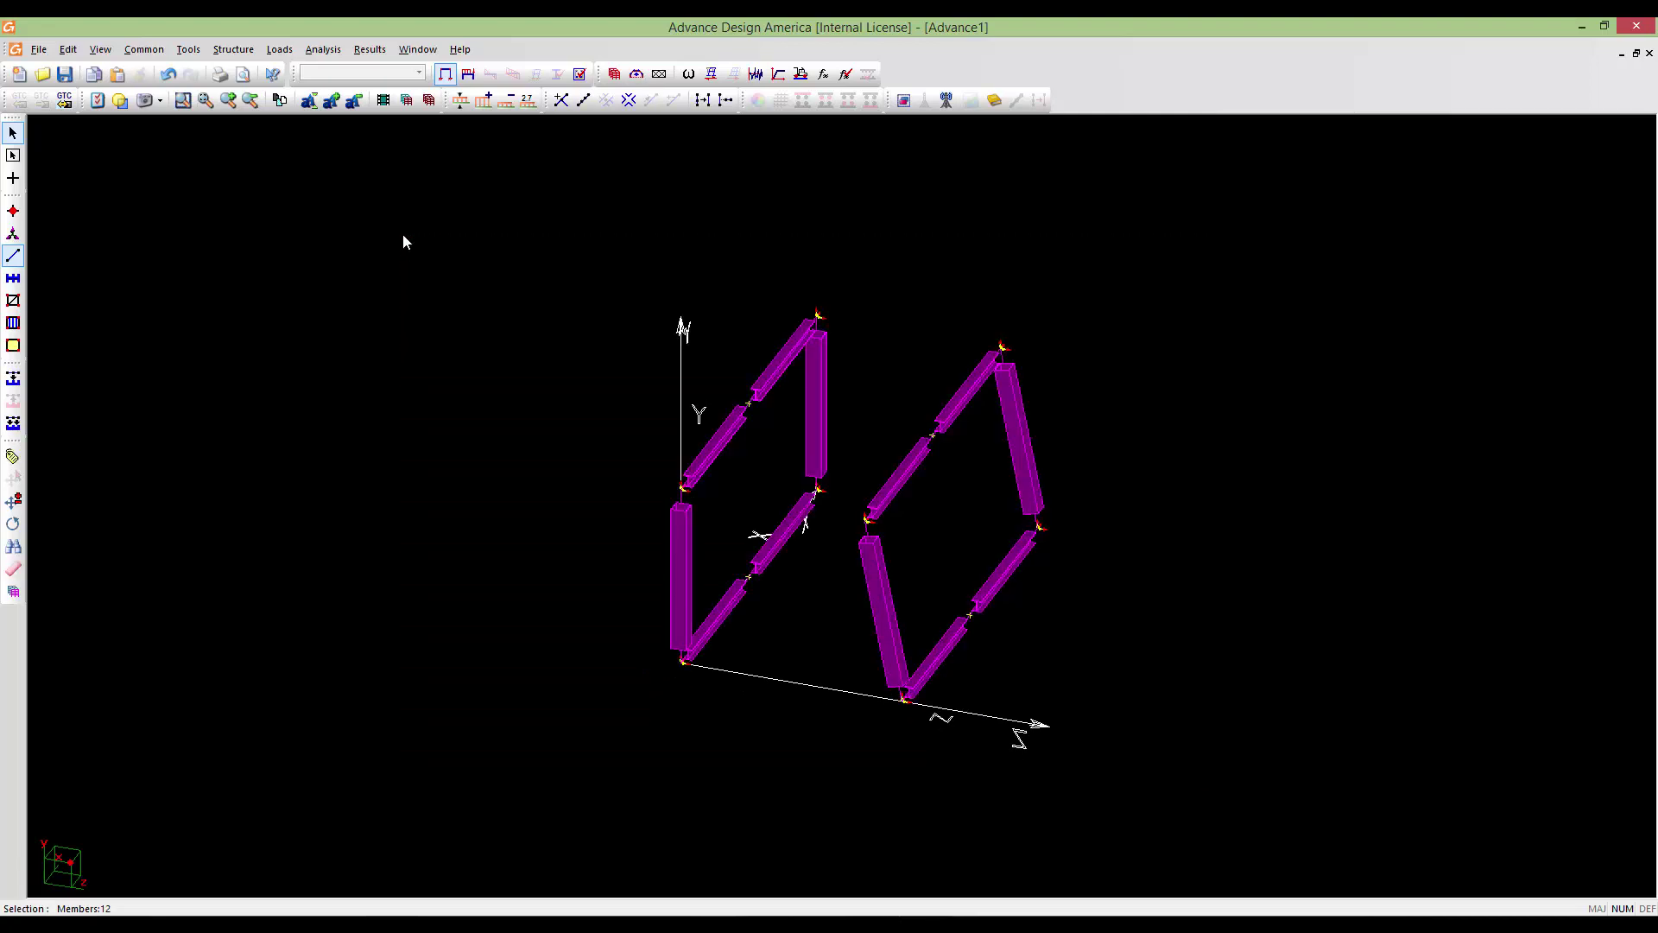
key(Return)
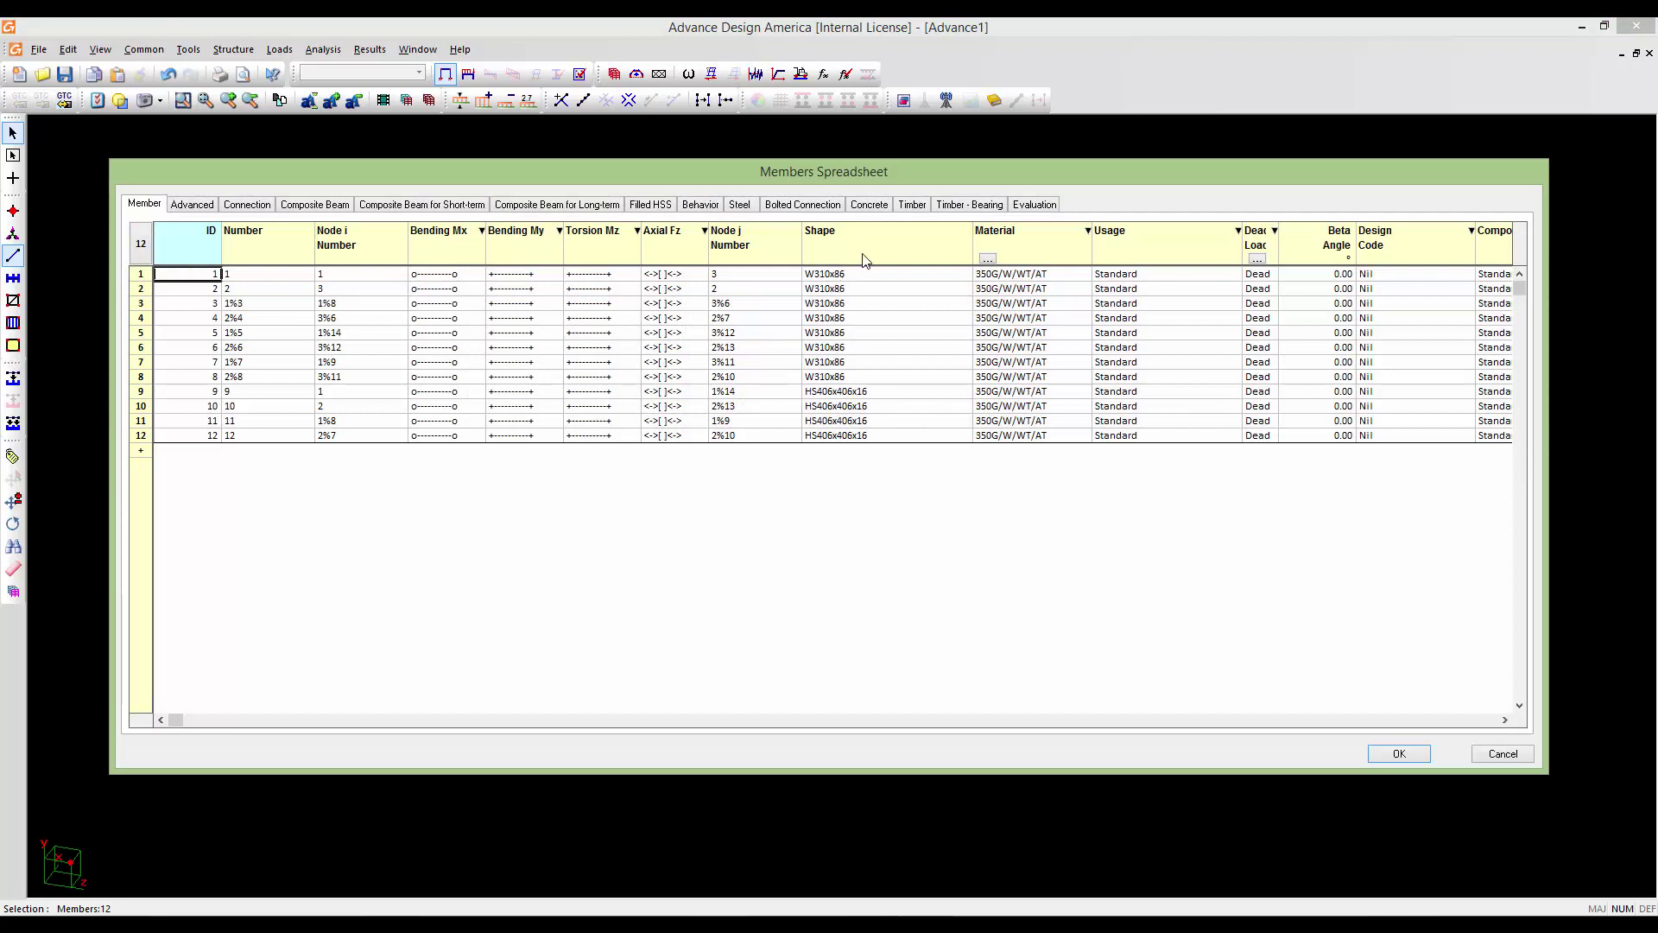
click(1504, 719)
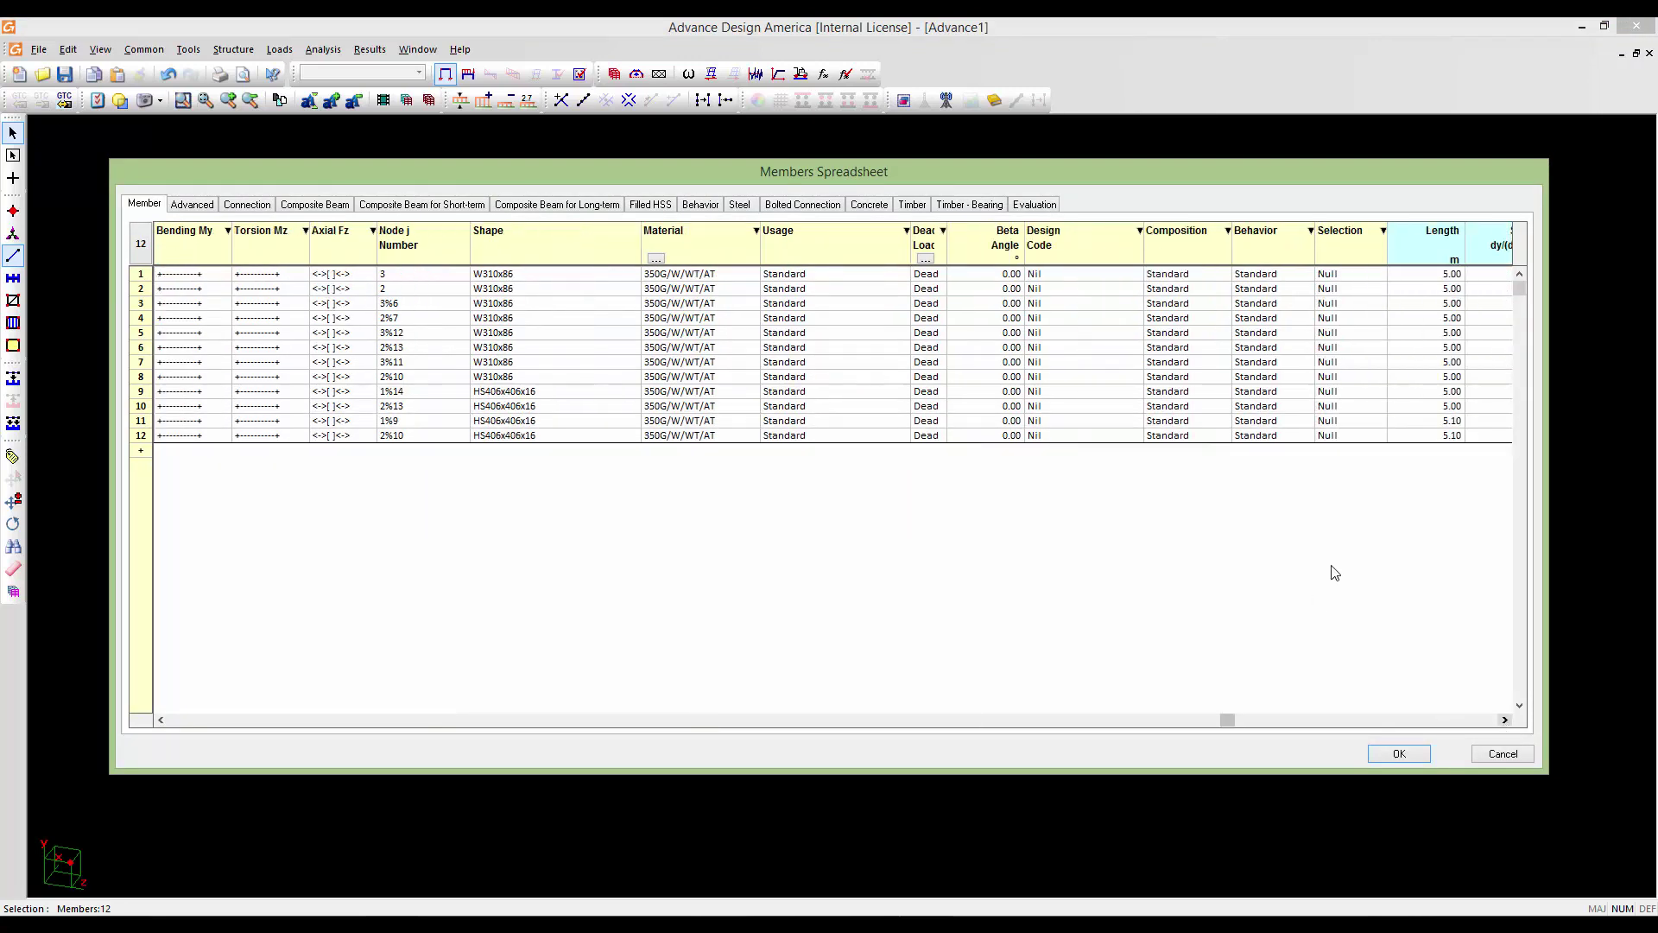
click(1018, 719)
click(514, 719)
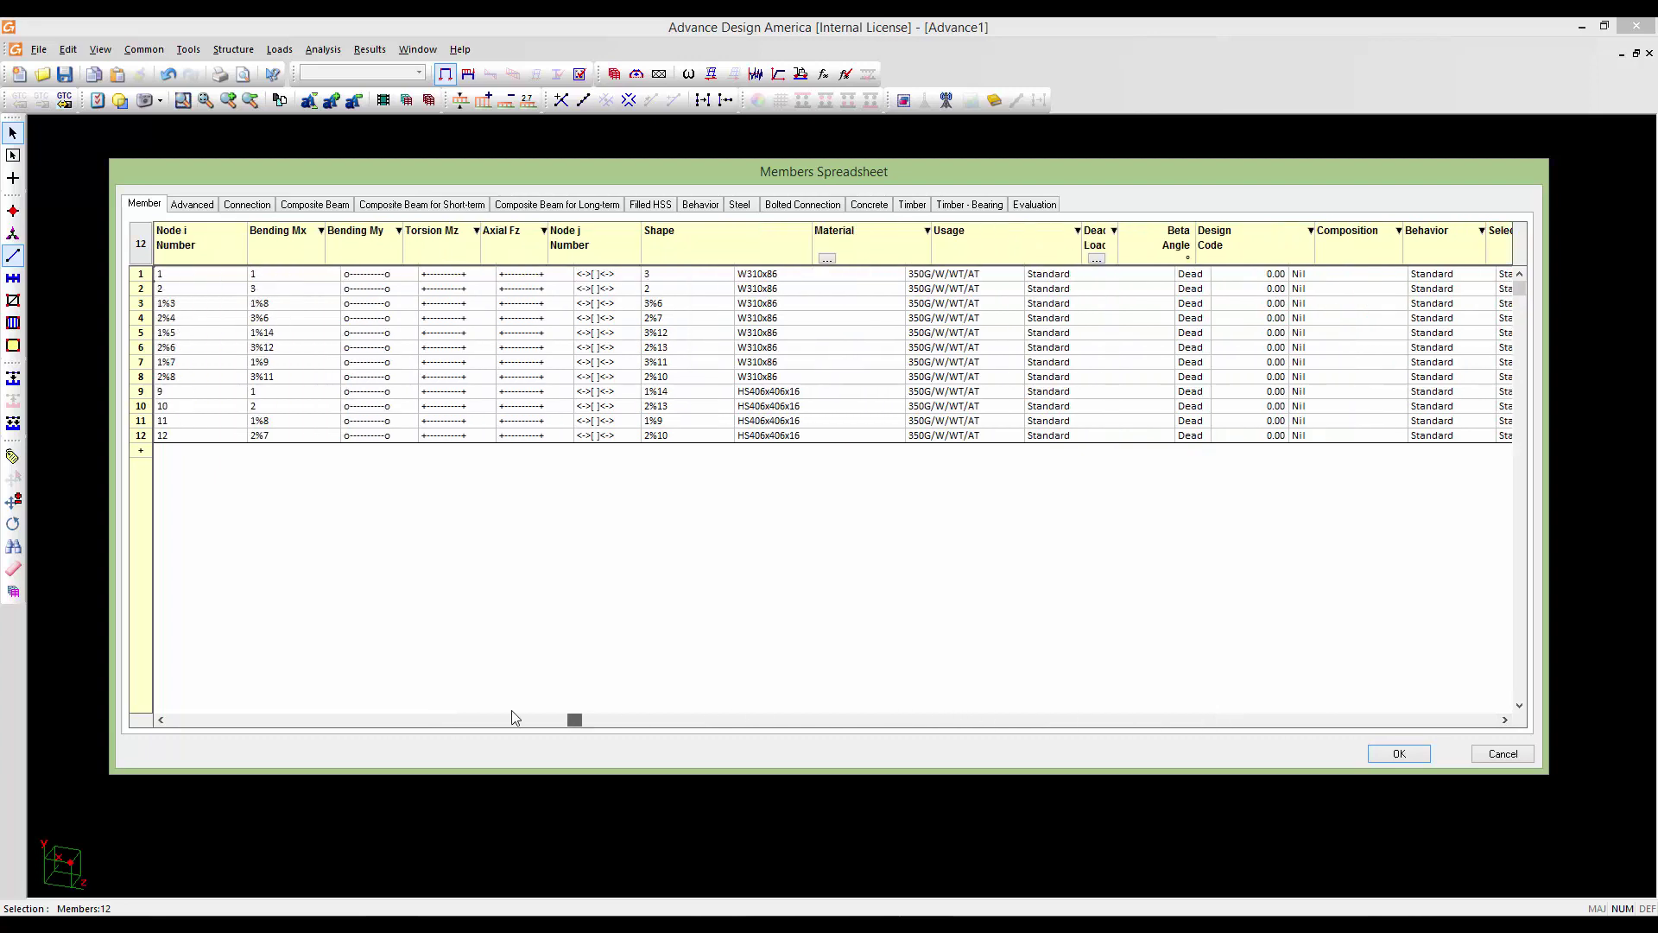
click(512, 717)
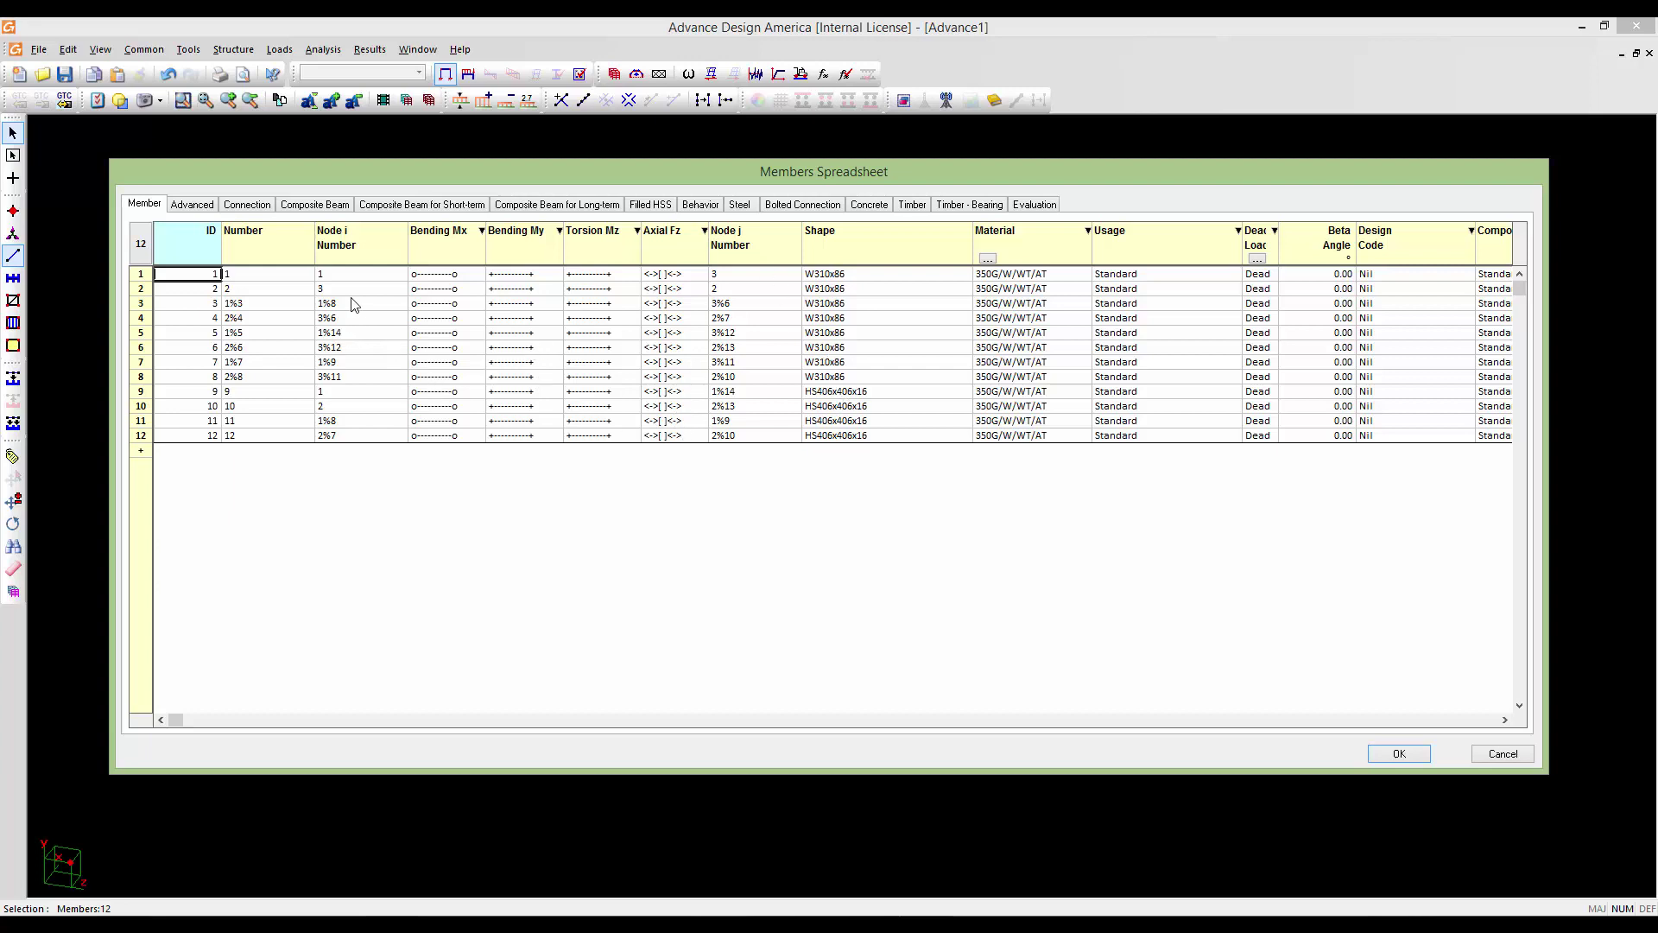
Sort the rows of the members spreadsheet by node i number and inspect the Number and Node i columns
click(355, 242)
click(356, 242)
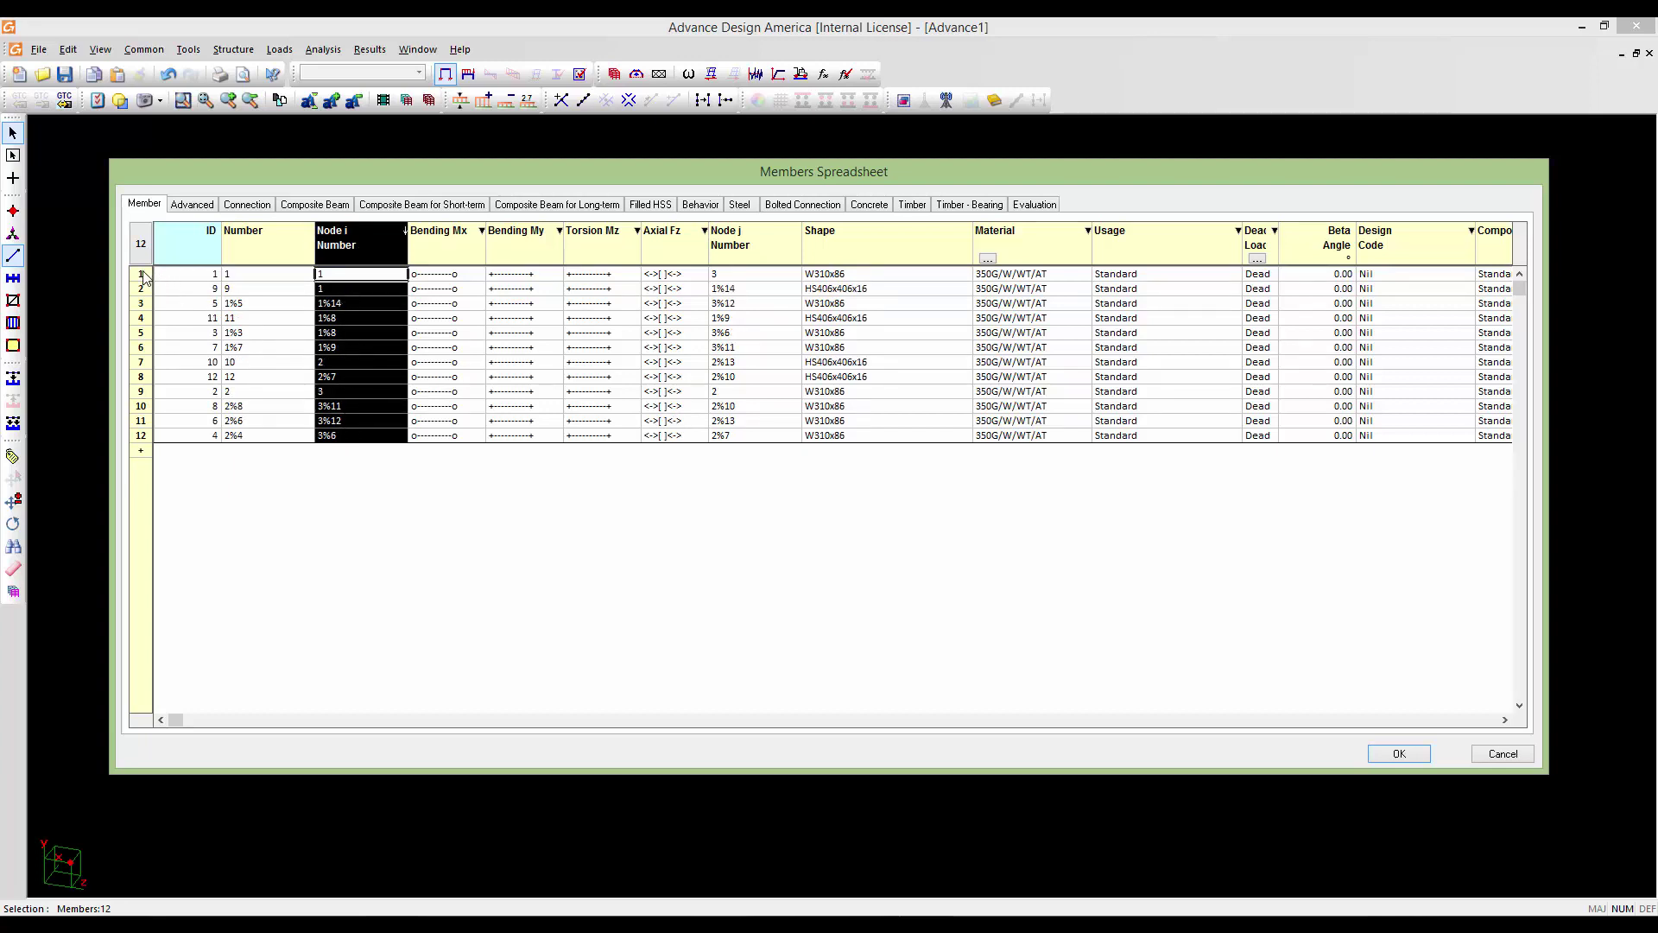
drag(143, 273, 139, 333)
click(241, 251)
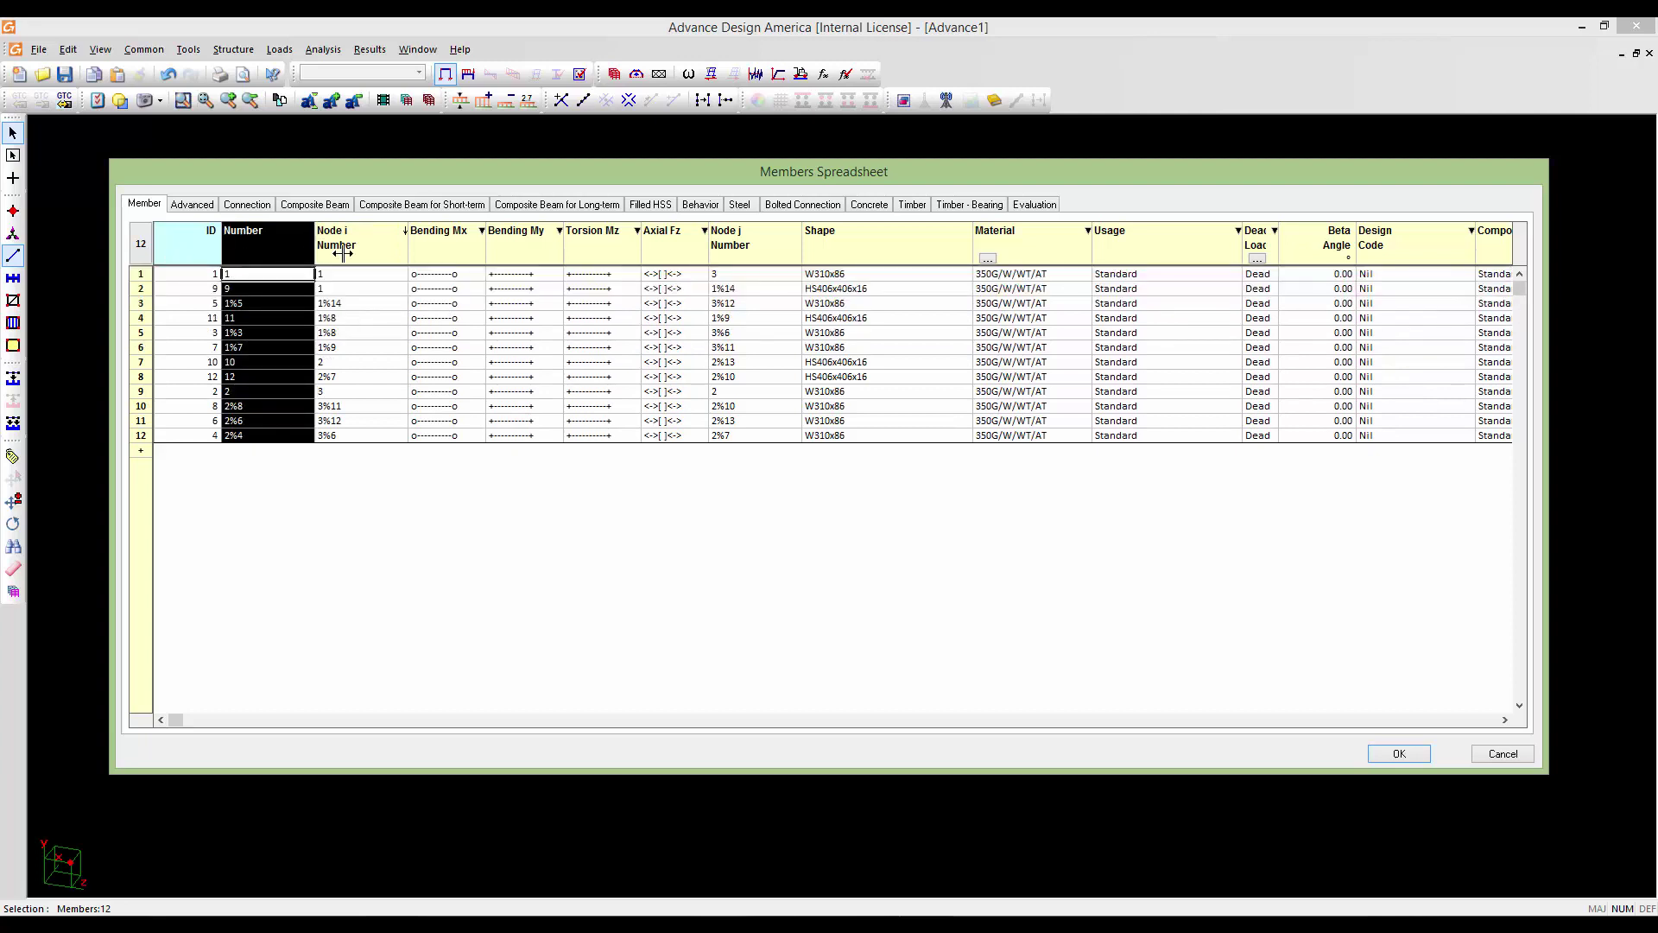
click(343, 251)
Sort the members spreadsheet down by shape and leave it without applying changes
click(904, 236)
click(903, 241)
click(889, 253)
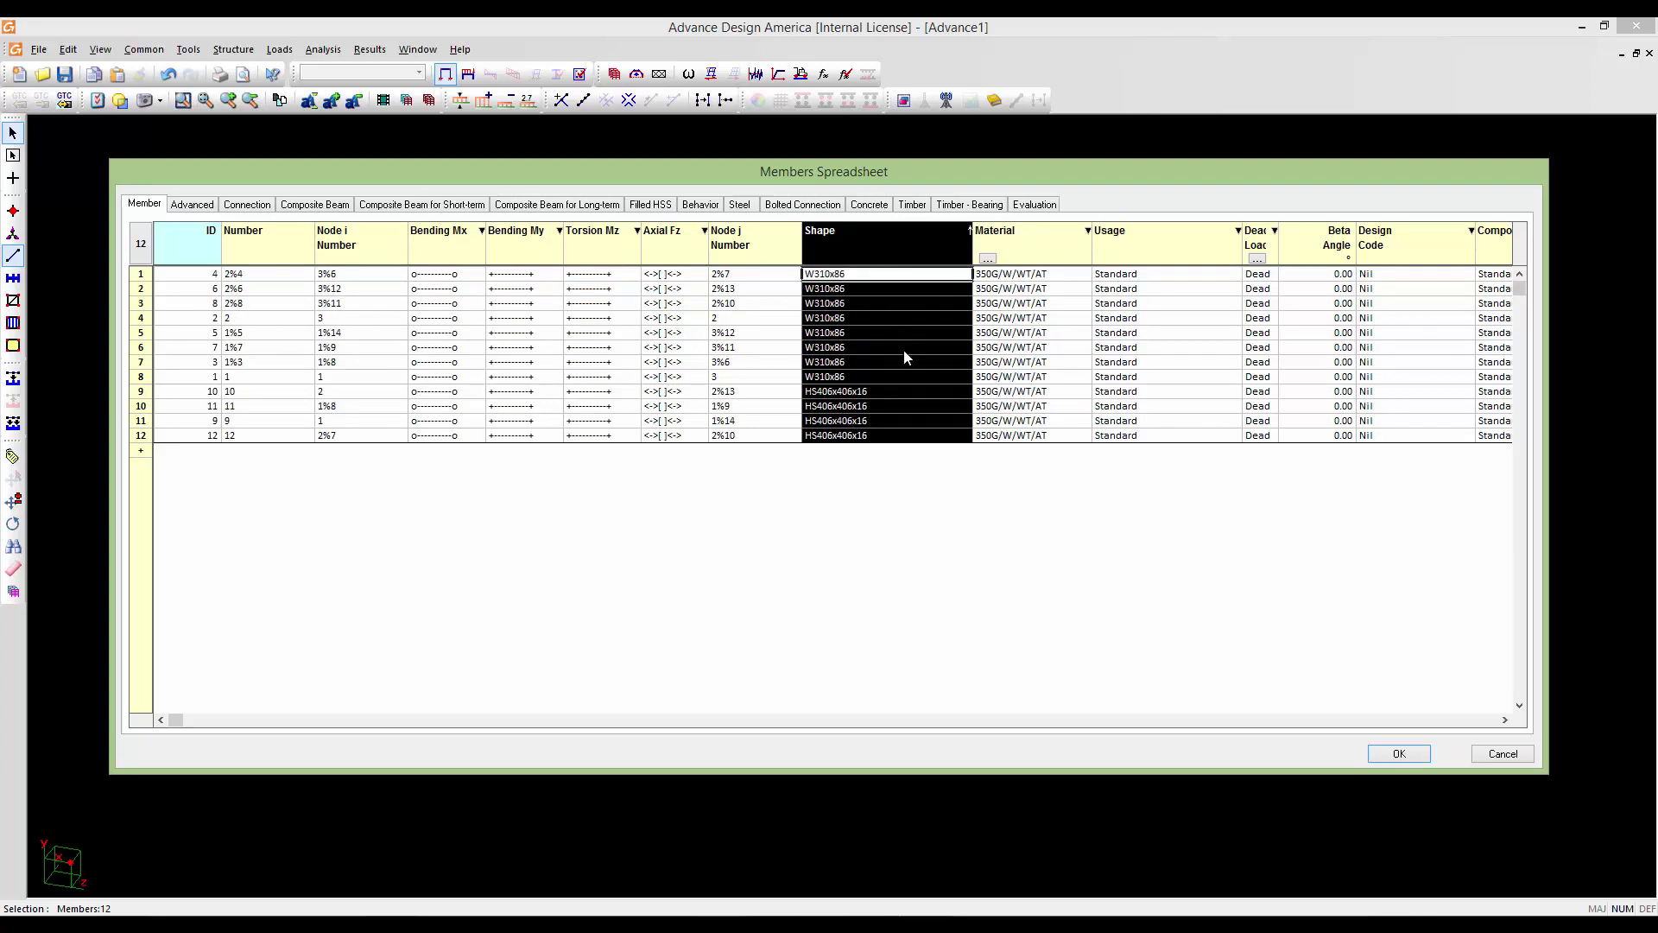
right_click(886, 251)
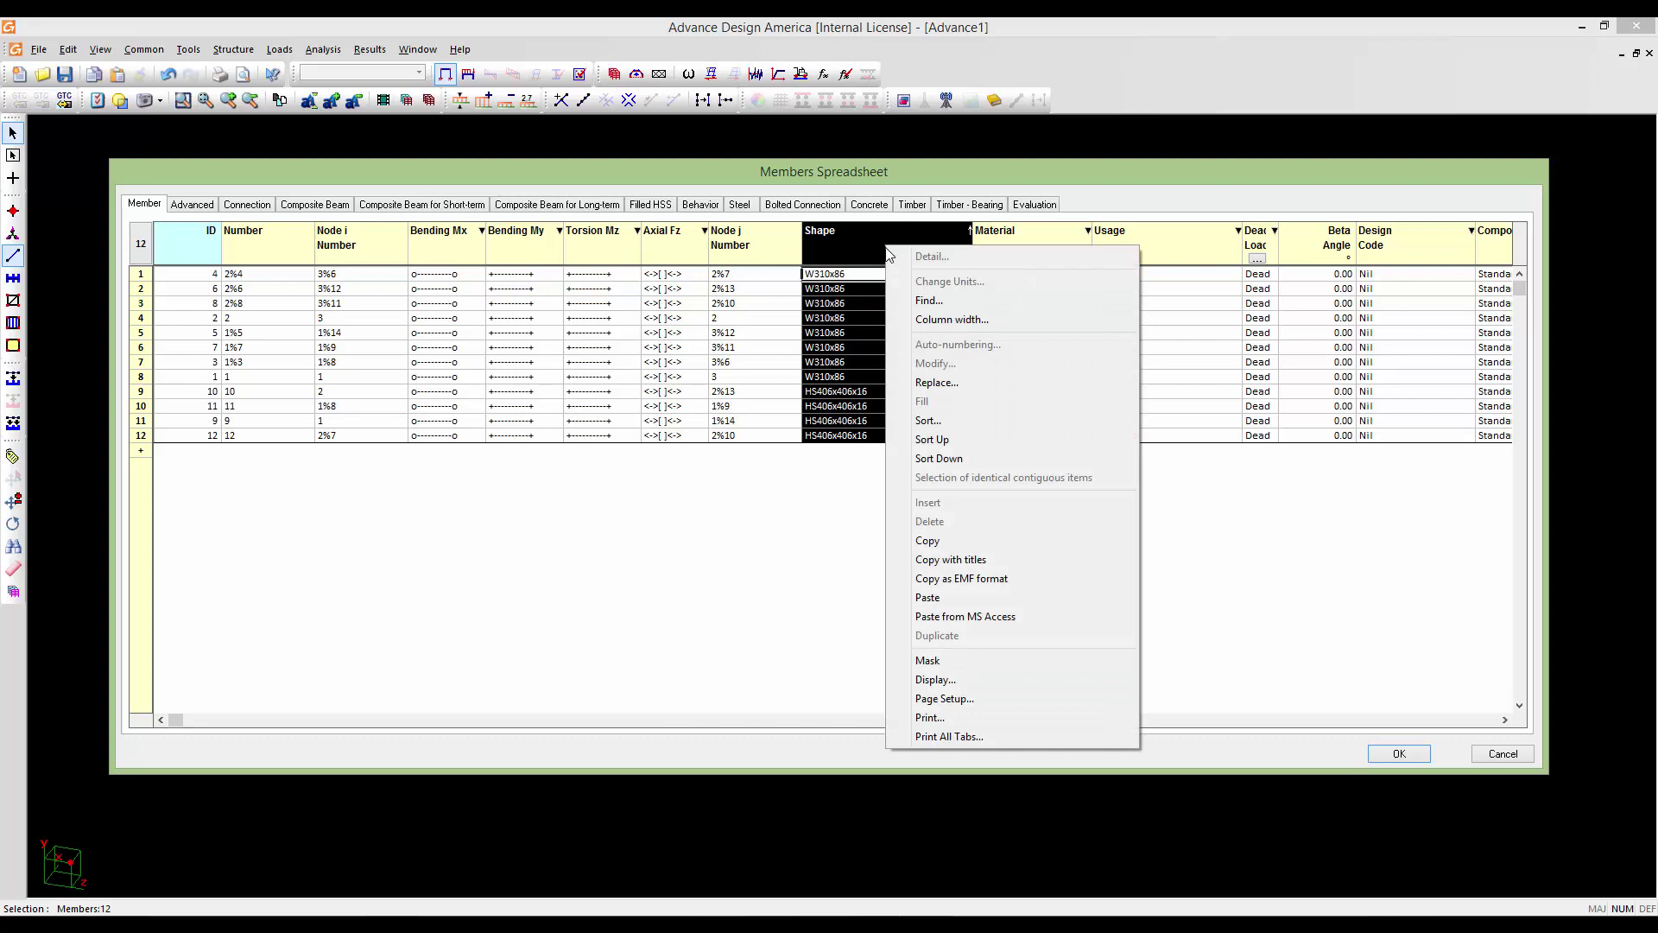
click(964, 458)
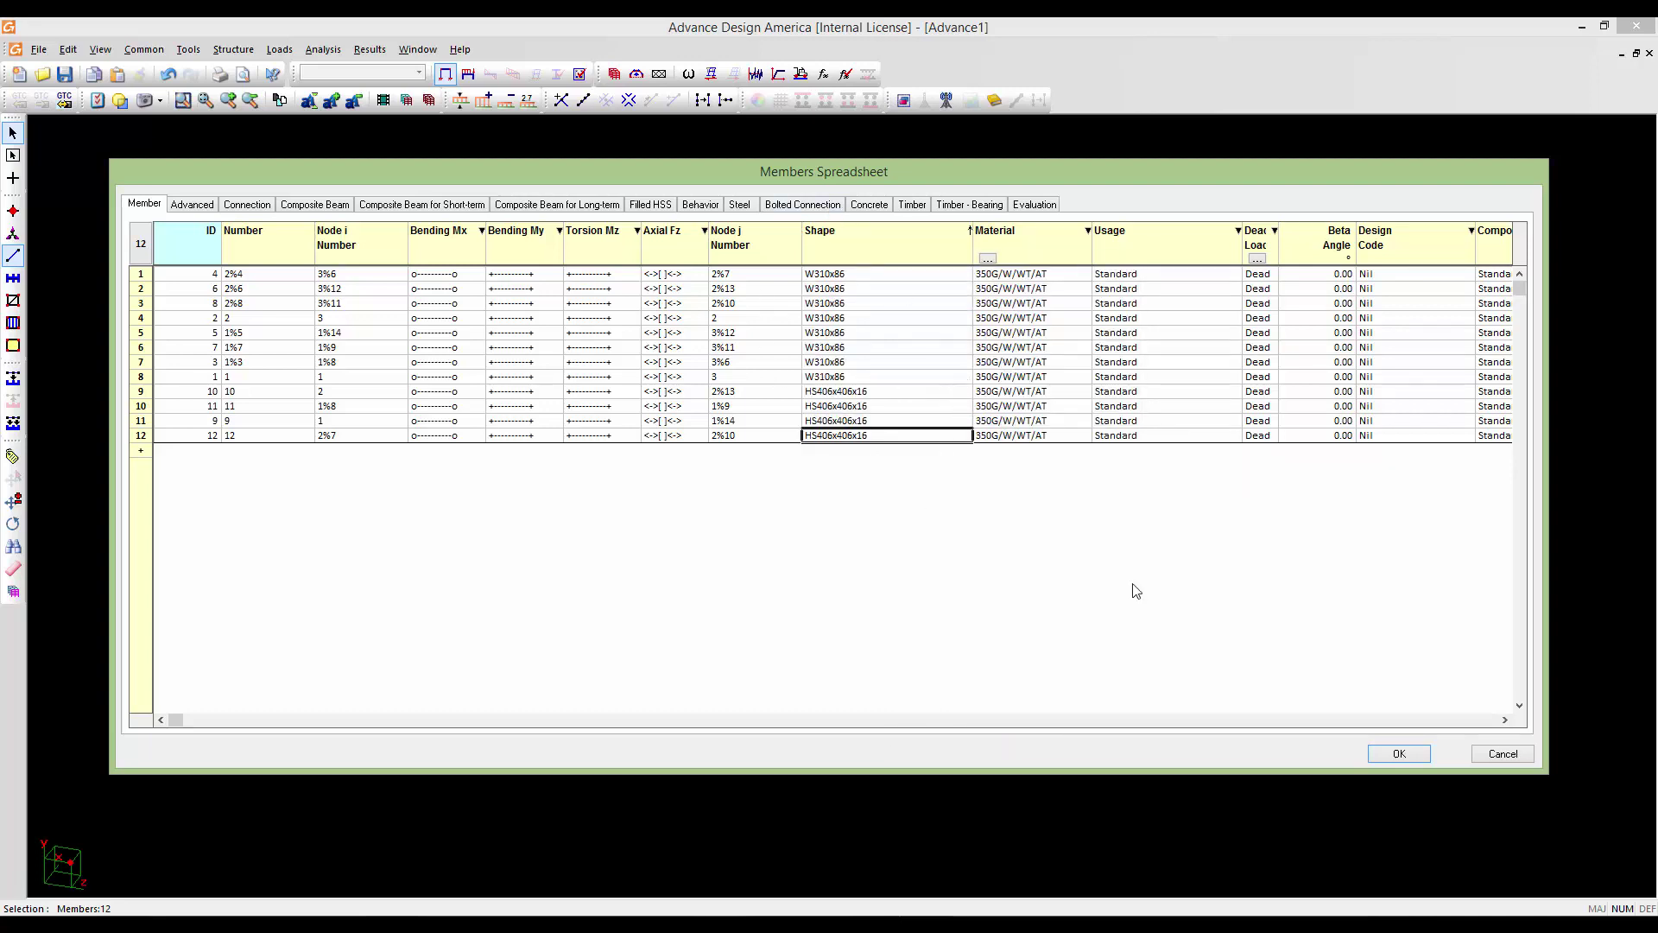
click(1501, 752)
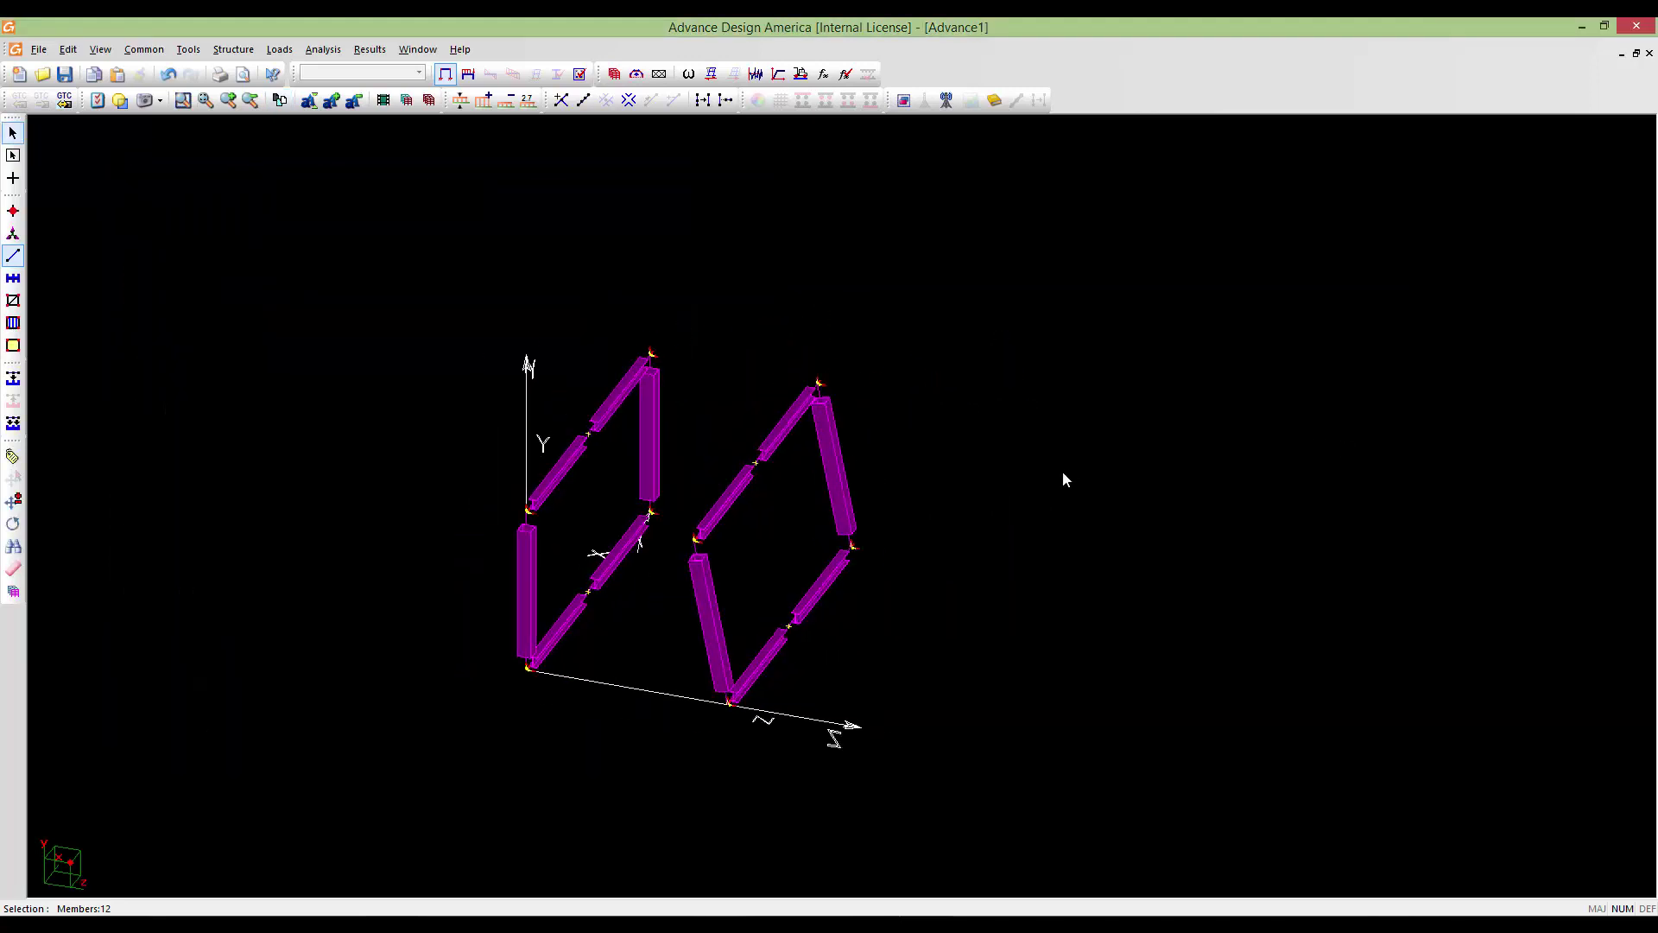
Clear the member selection and examine the frame's beams and hollow-section members from several angles and distances
click(924, 601)
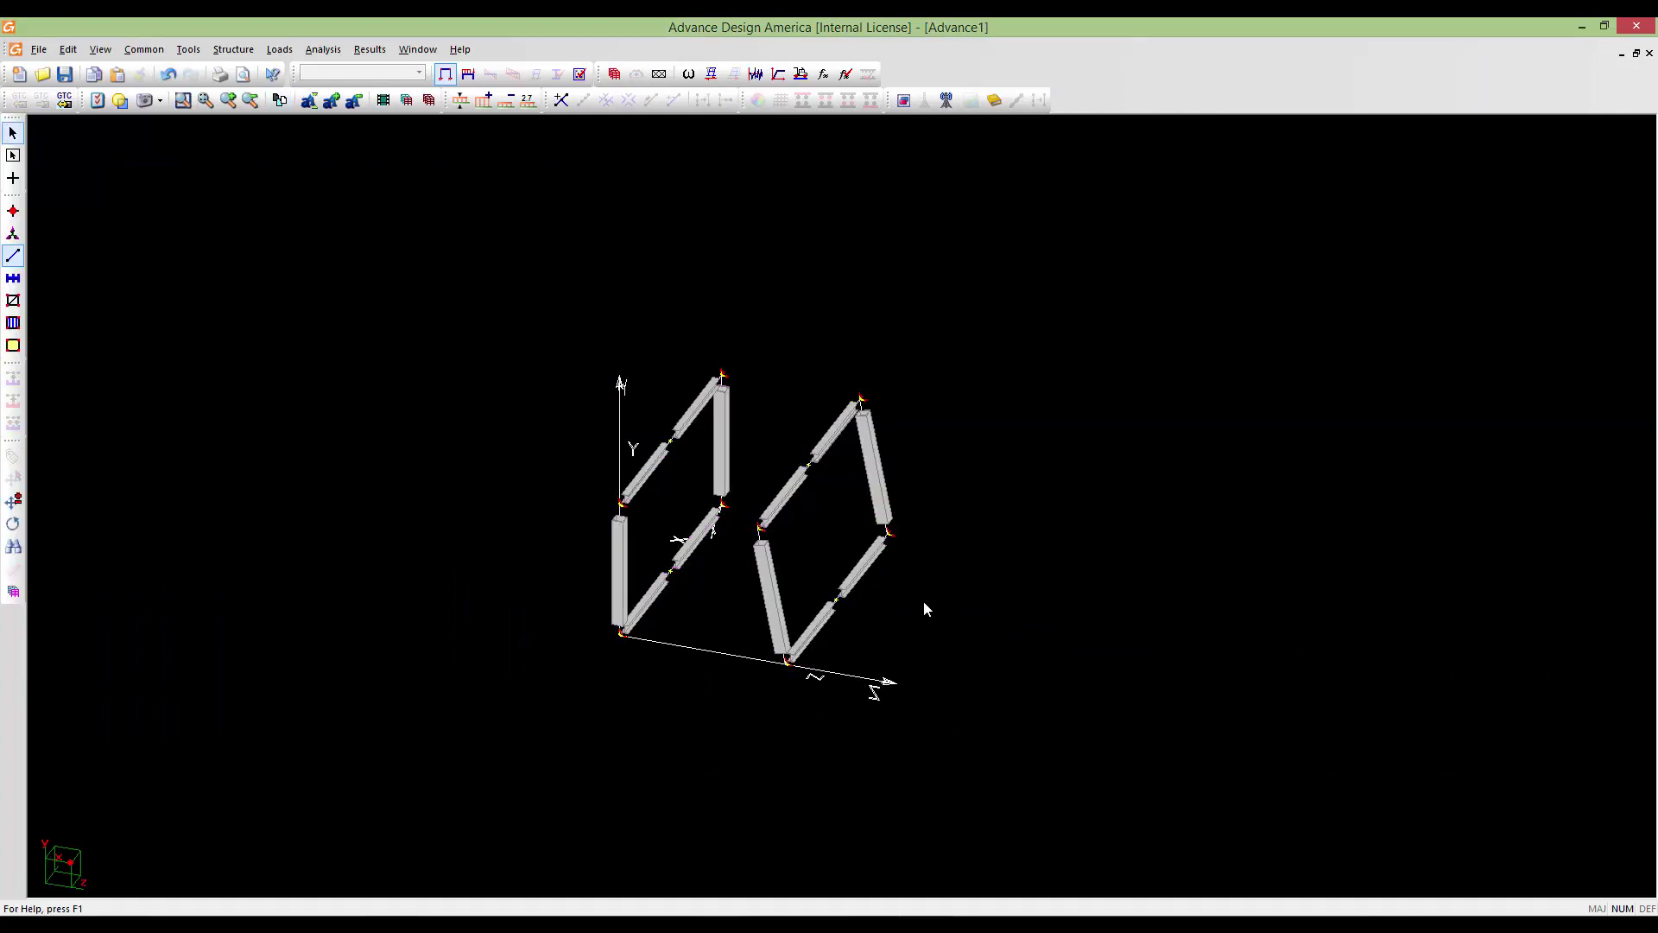
mouse_move(924, 601)
middle_down()
mouse_move(959, 570)
mouse_move(1067, 539)
mouse_move(934, 524)
mouse_move(851, 594)
mouse_move(763, 597)
mouse_move(743, 622)
mouse_move(792, 565)
mouse_move(863, 631)
mouse_move(880, 622)
middle_up()
scroll(701, 631, up, 4)
scroll(747, 596, down, 3)
shift+middle_drag(786, 580, 607, 564)
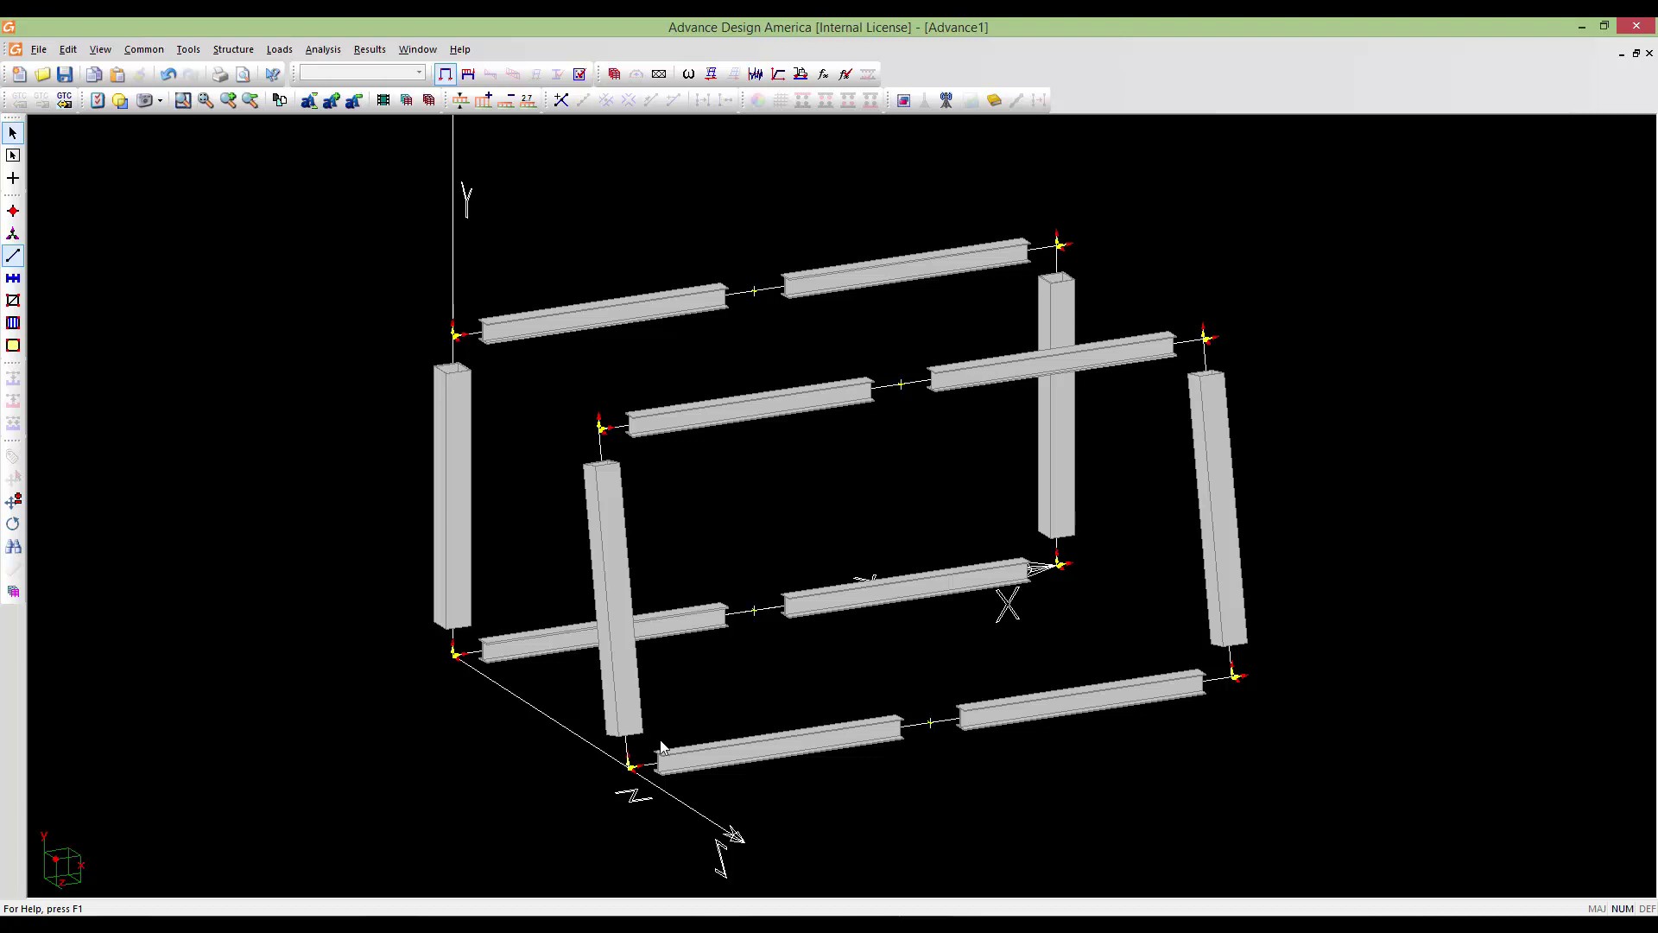
middle_drag(739, 680, 1002, 641)
mouse_move(811, 588)
middle_down()
mouse_move(724, 589)
mouse_move(725, 617)
middle_up()
scroll(725, 617, down, 2)
middle_drag(805, 653, 716, 636)
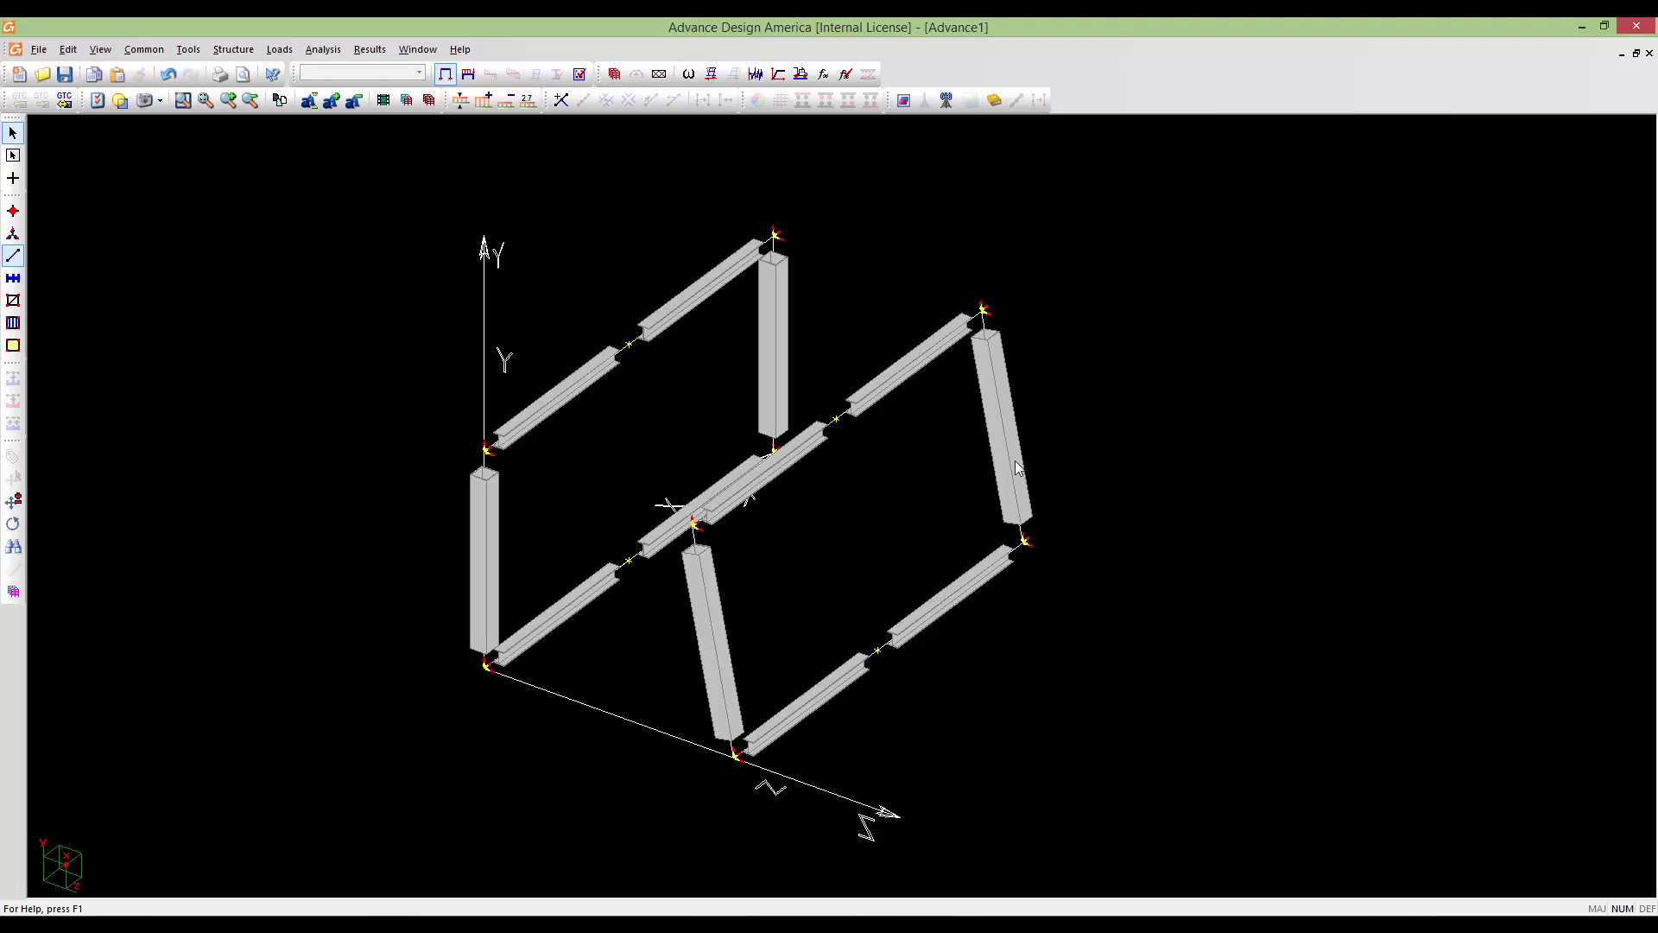
scroll(1015, 462, down, 1)
middle_drag(869, 517, 893, 422)
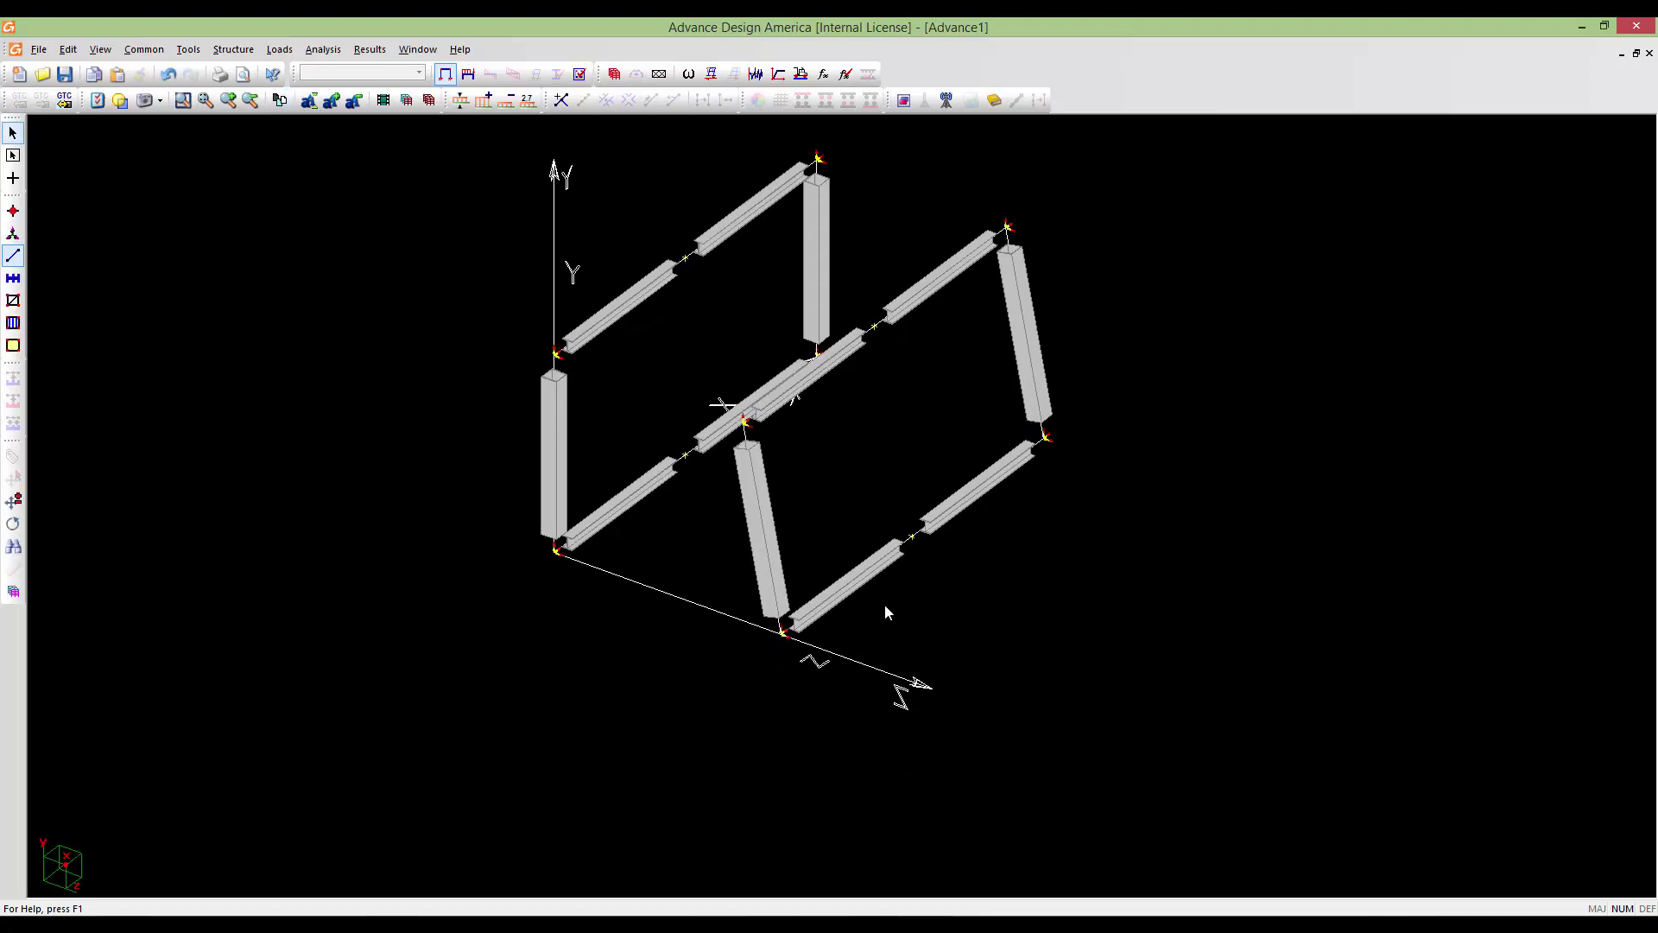
middle_drag(877, 608, 767, 547)
scroll(767, 548, up, 3)
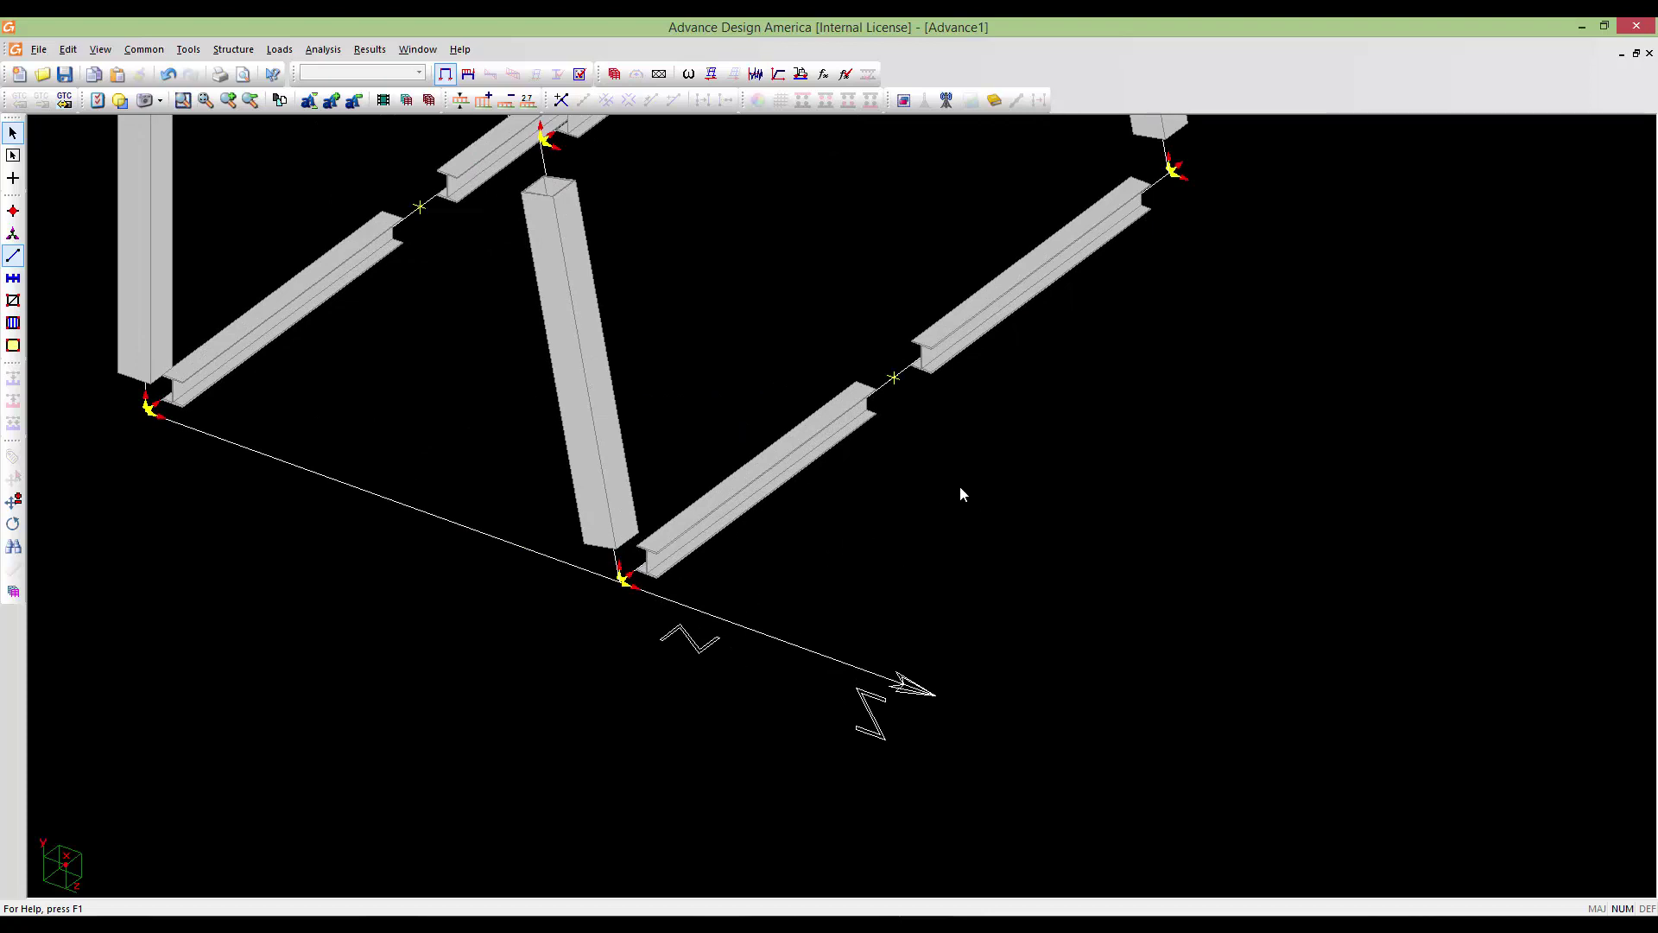
middle_drag(960, 487, 917, 548)
scroll(917, 548, down, 2)
scroll(882, 600, down, 1)
middle_drag(909, 477, 872, 572)
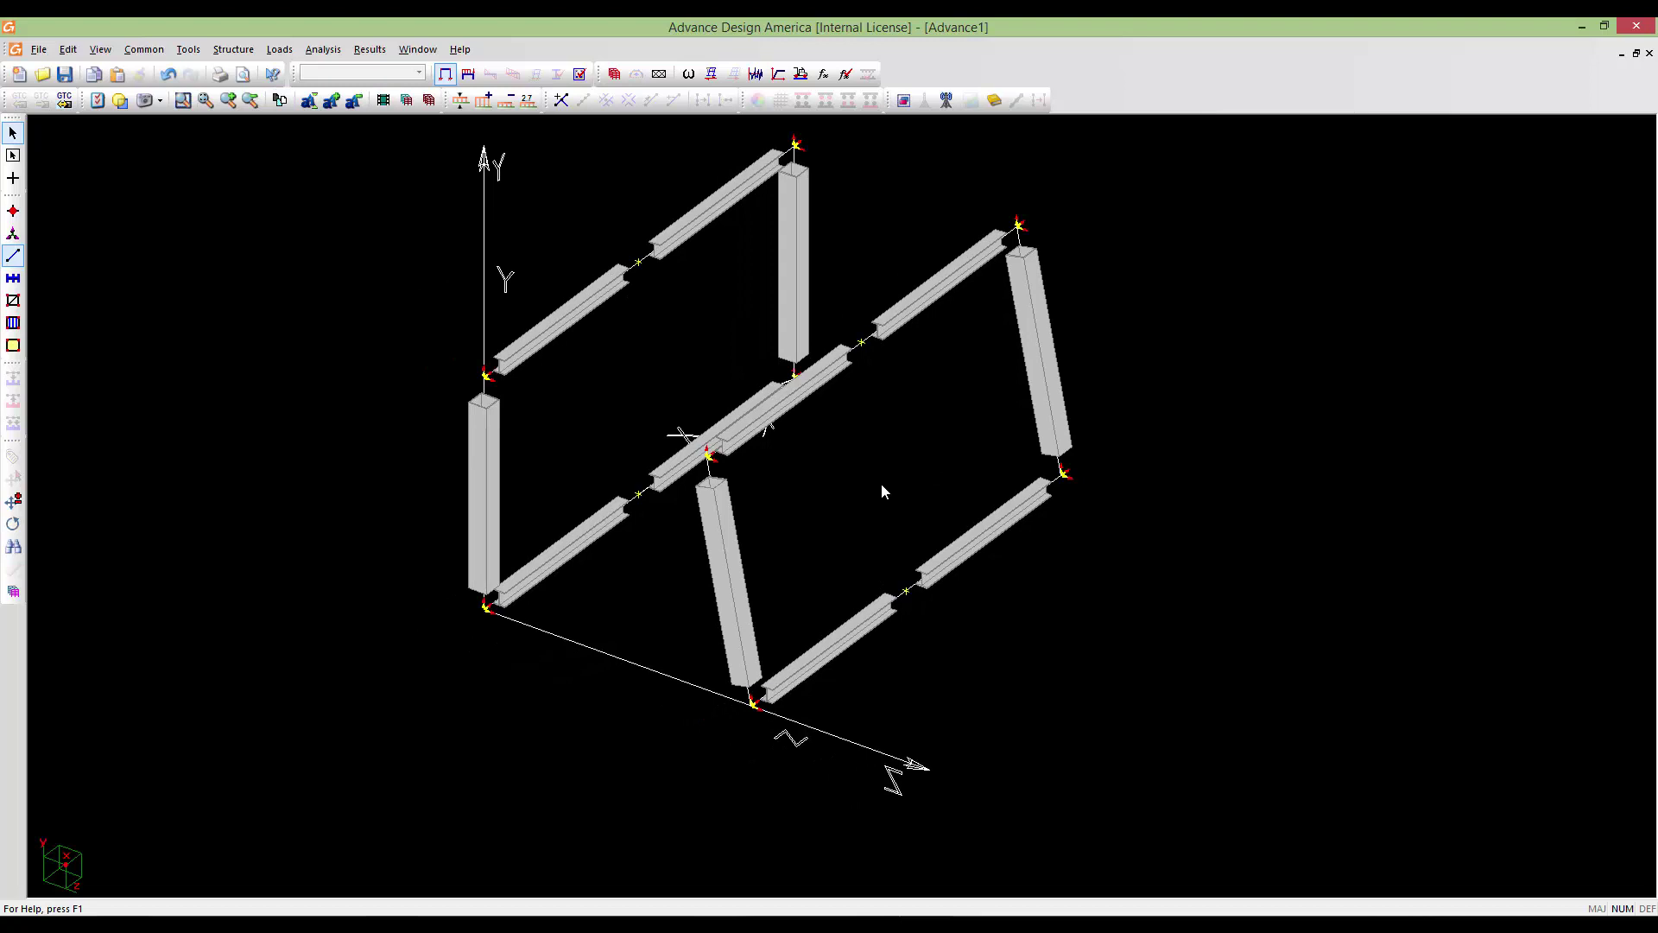
Split the sloped hollow-section member nearest the Z axis label into 5 subdivisions along with its loads using Multiple Split
click(730, 591)
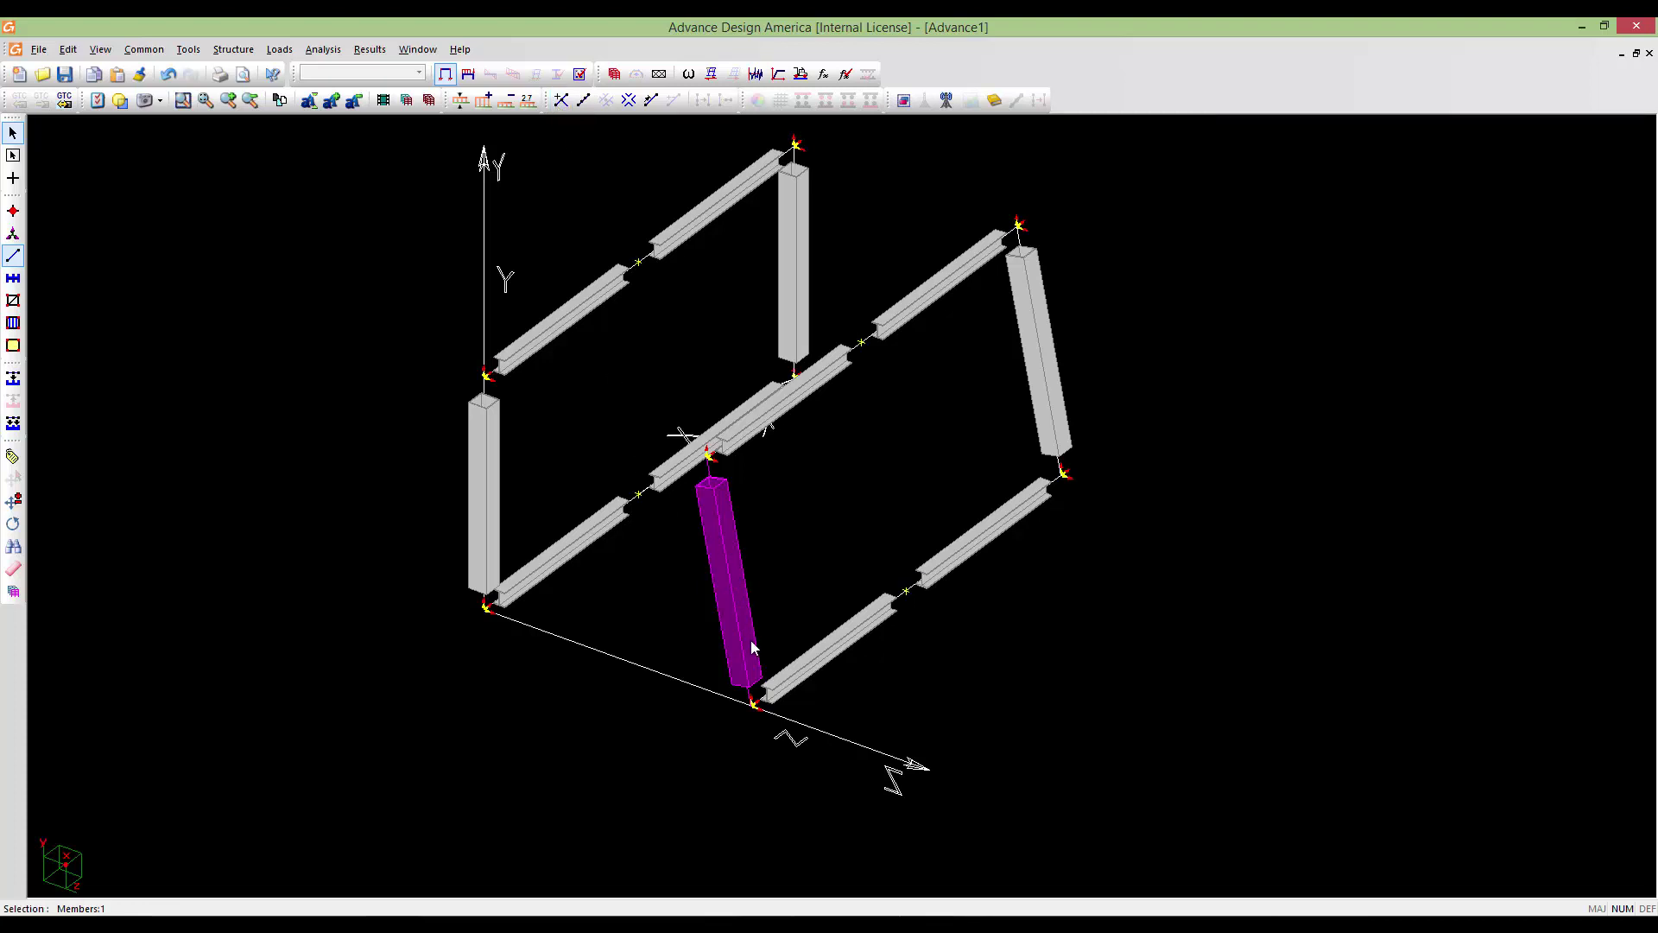
click(581, 102)
click(846, 547)
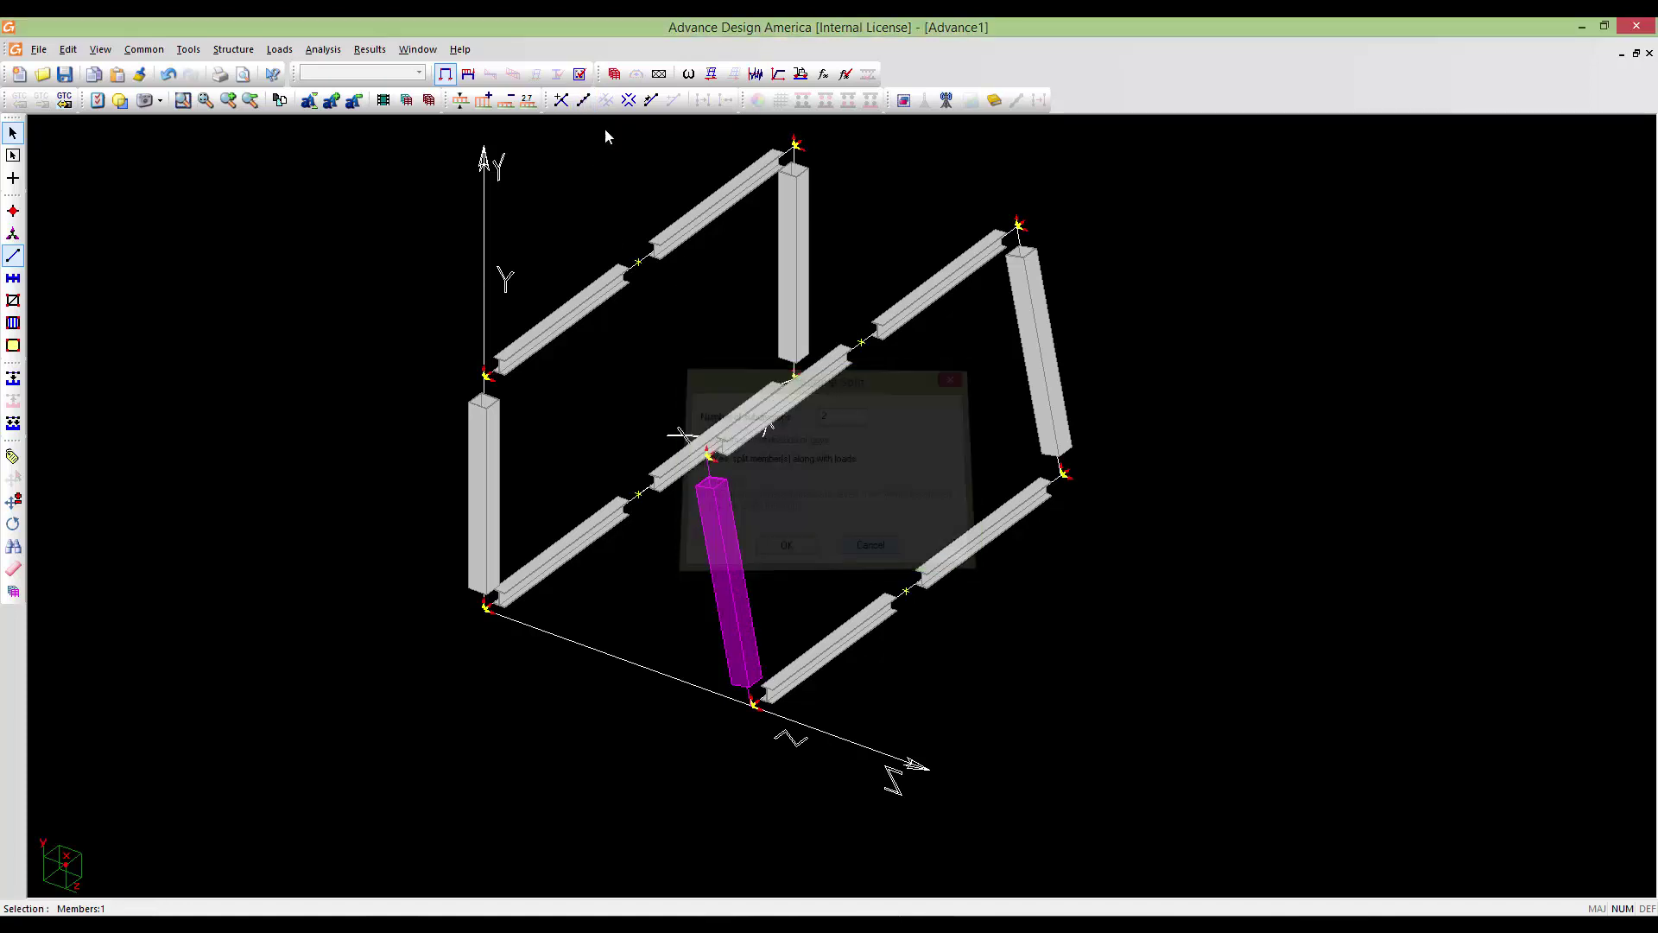
click(584, 101)
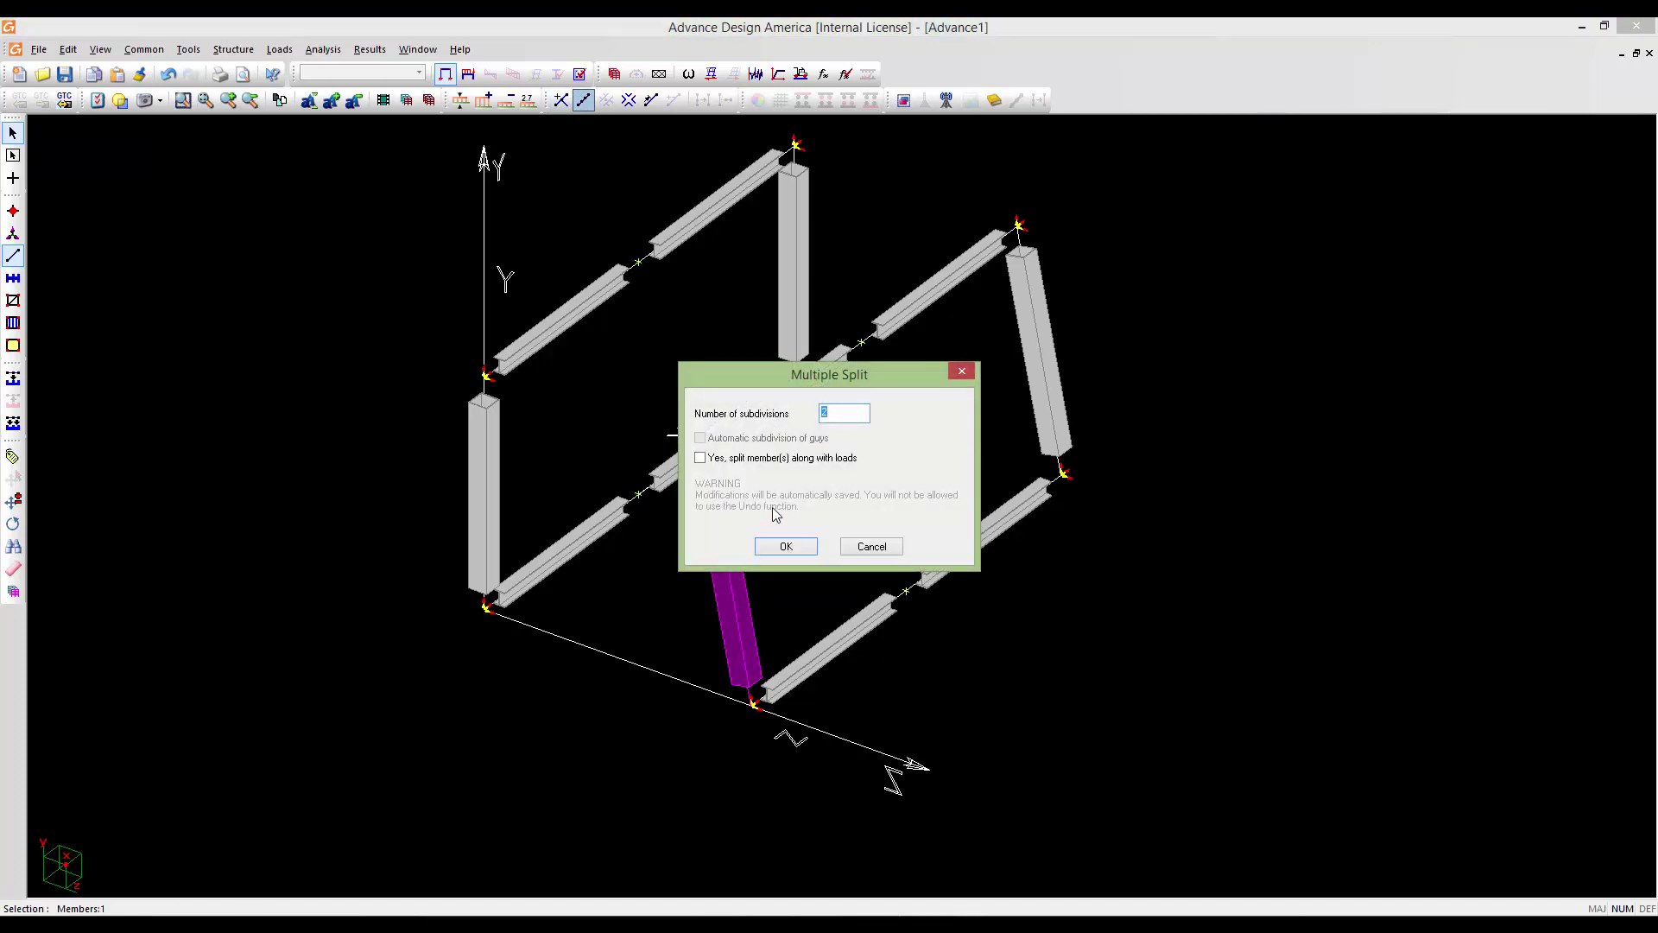
click(838, 416)
drag(807, 377, 874, 370)
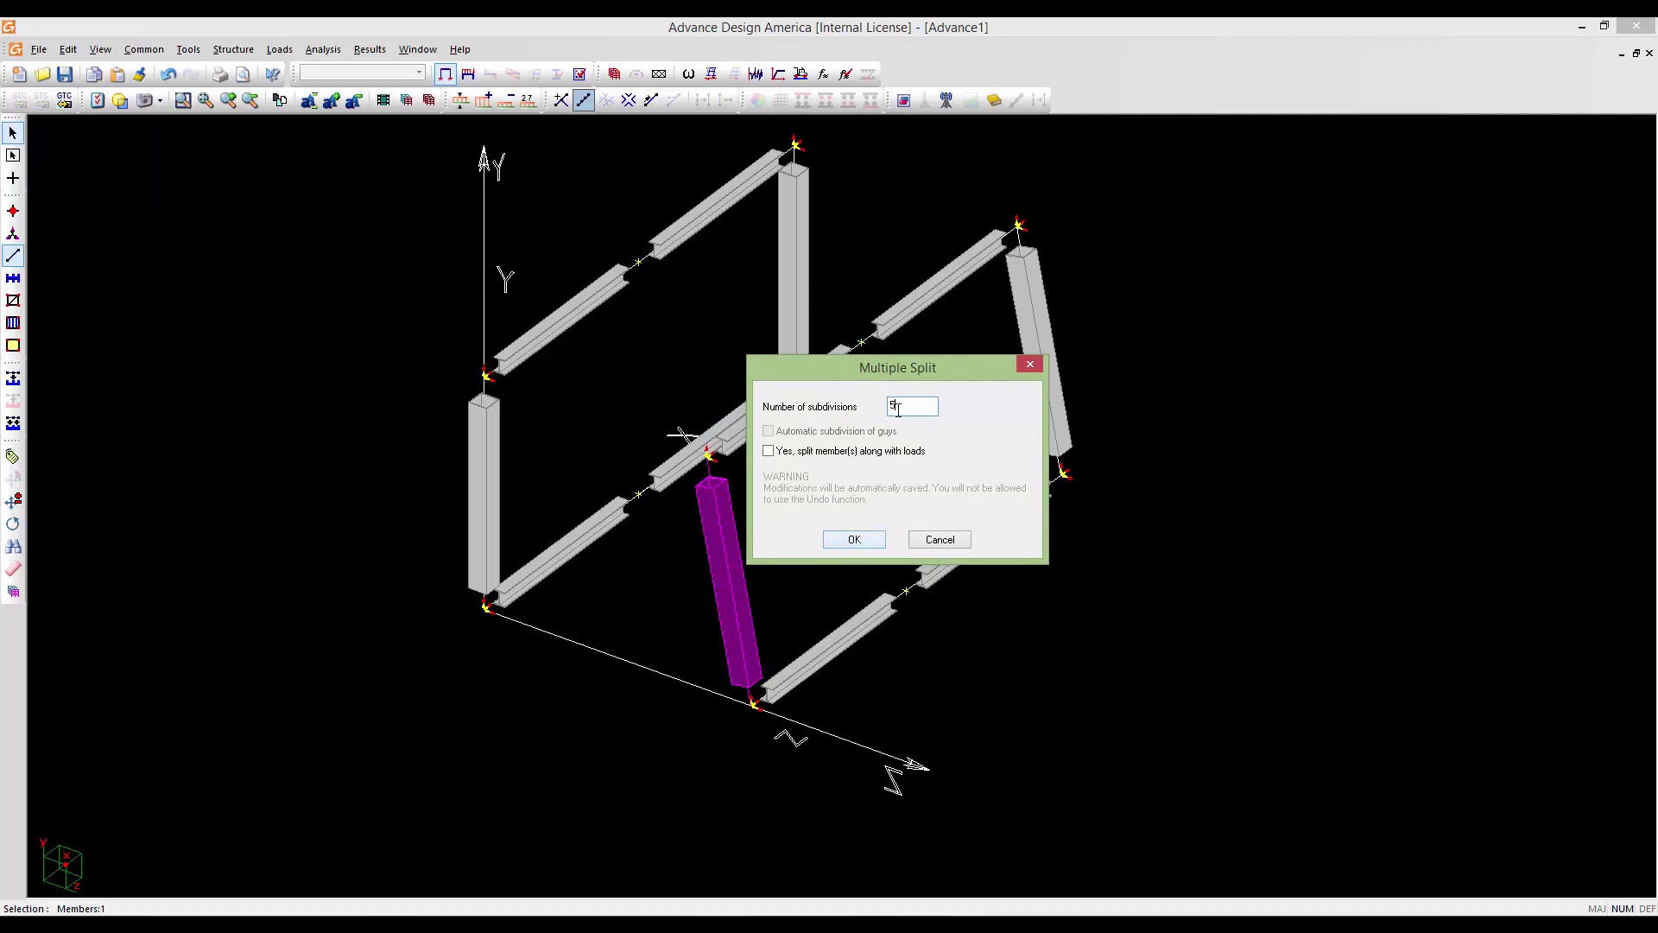
click(769, 452)
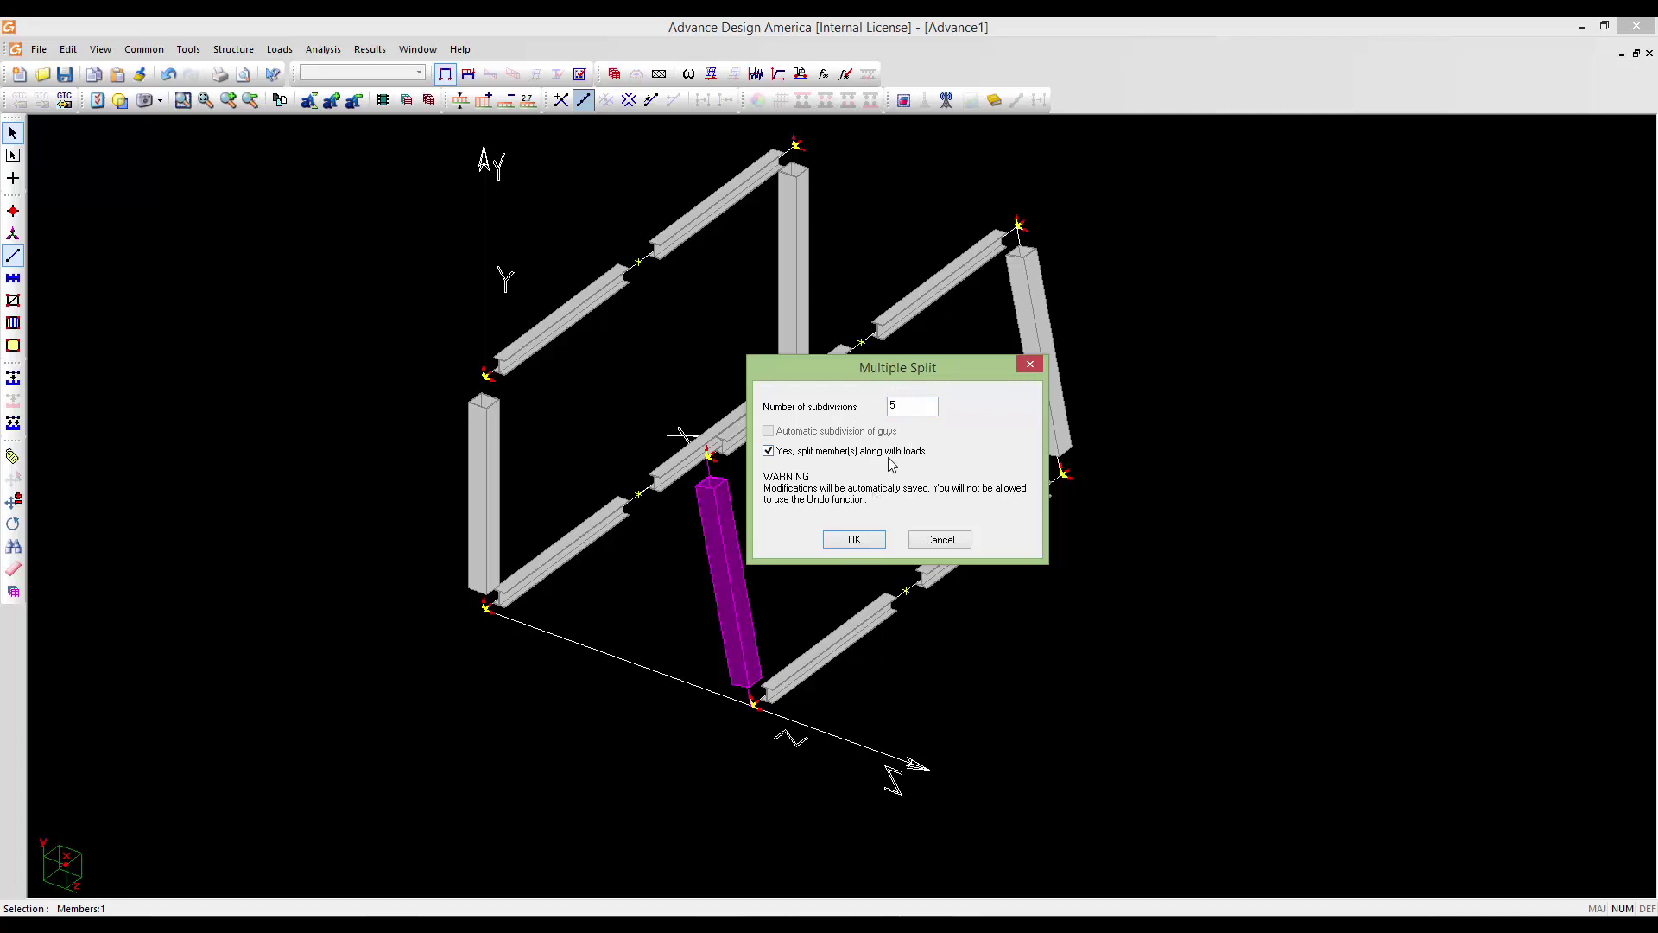
click(852, 541)
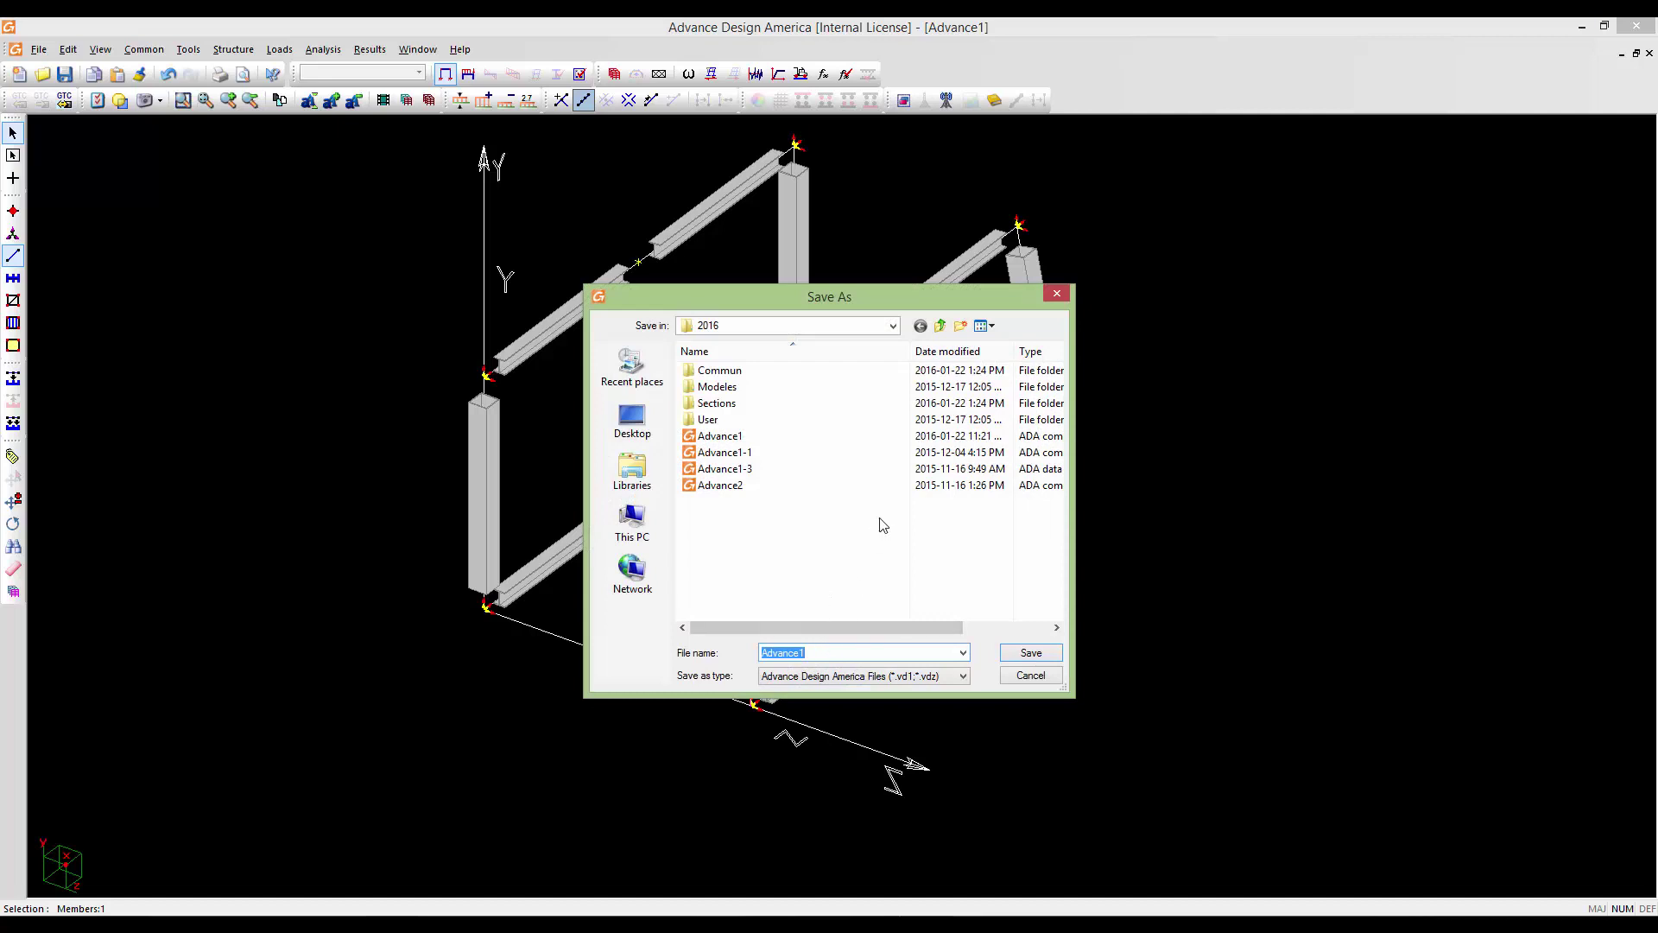
Save the model as Advance1 in the 2016 folder, replacing the existing file
drag(788, 293, 905, 281)
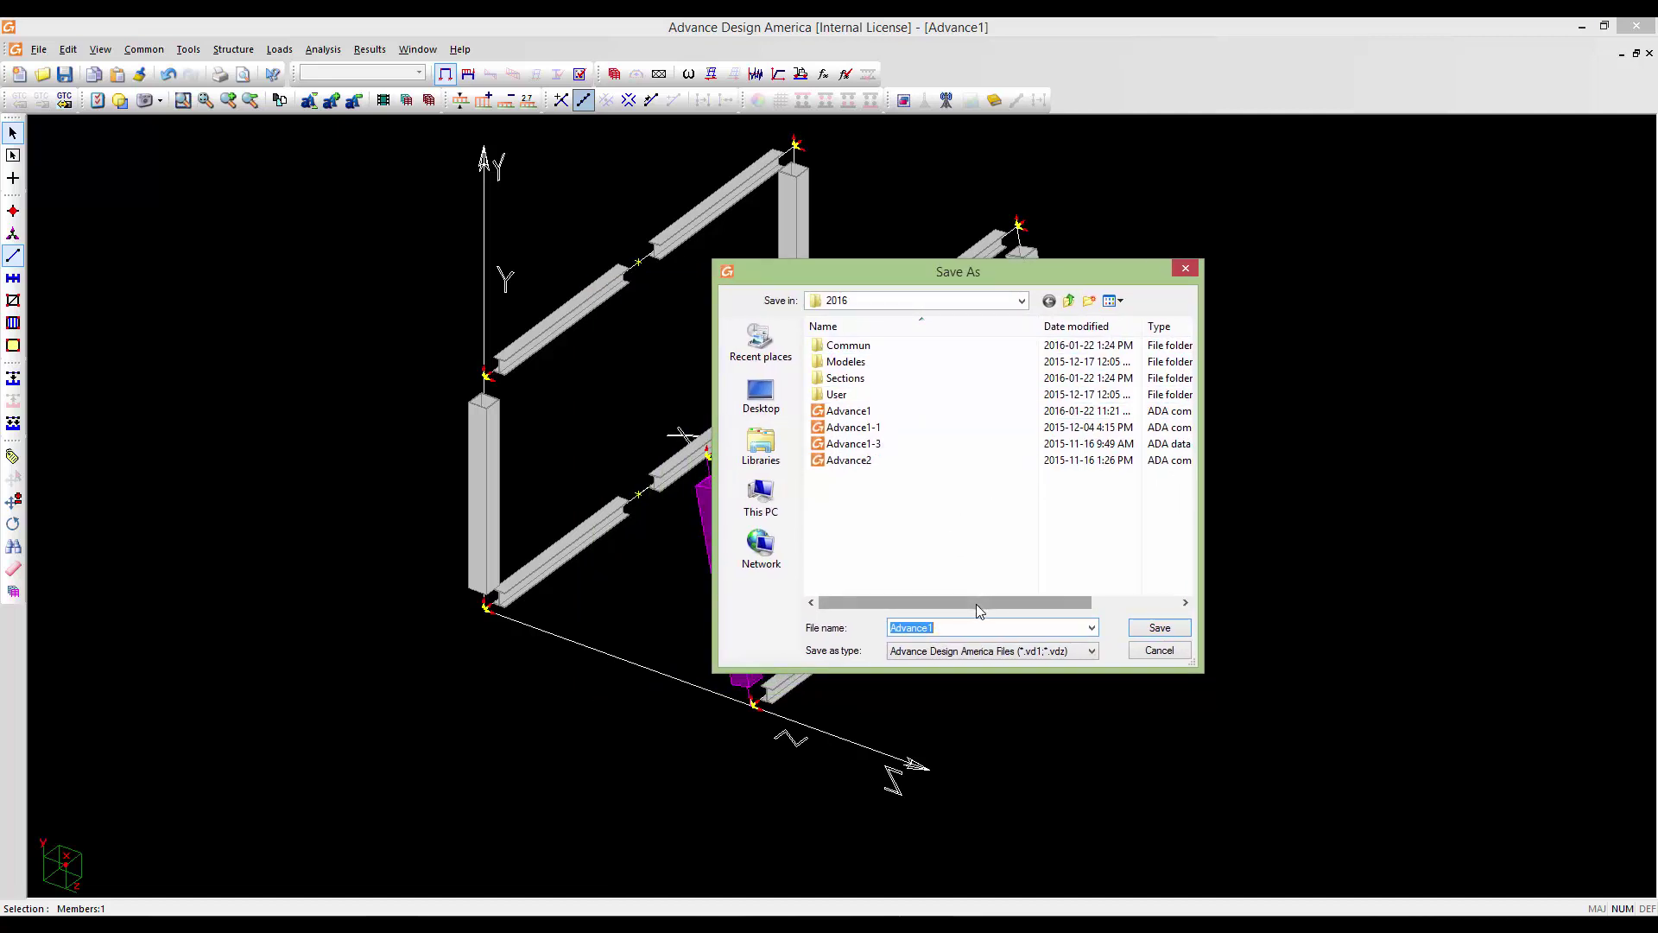
click(959, 630)
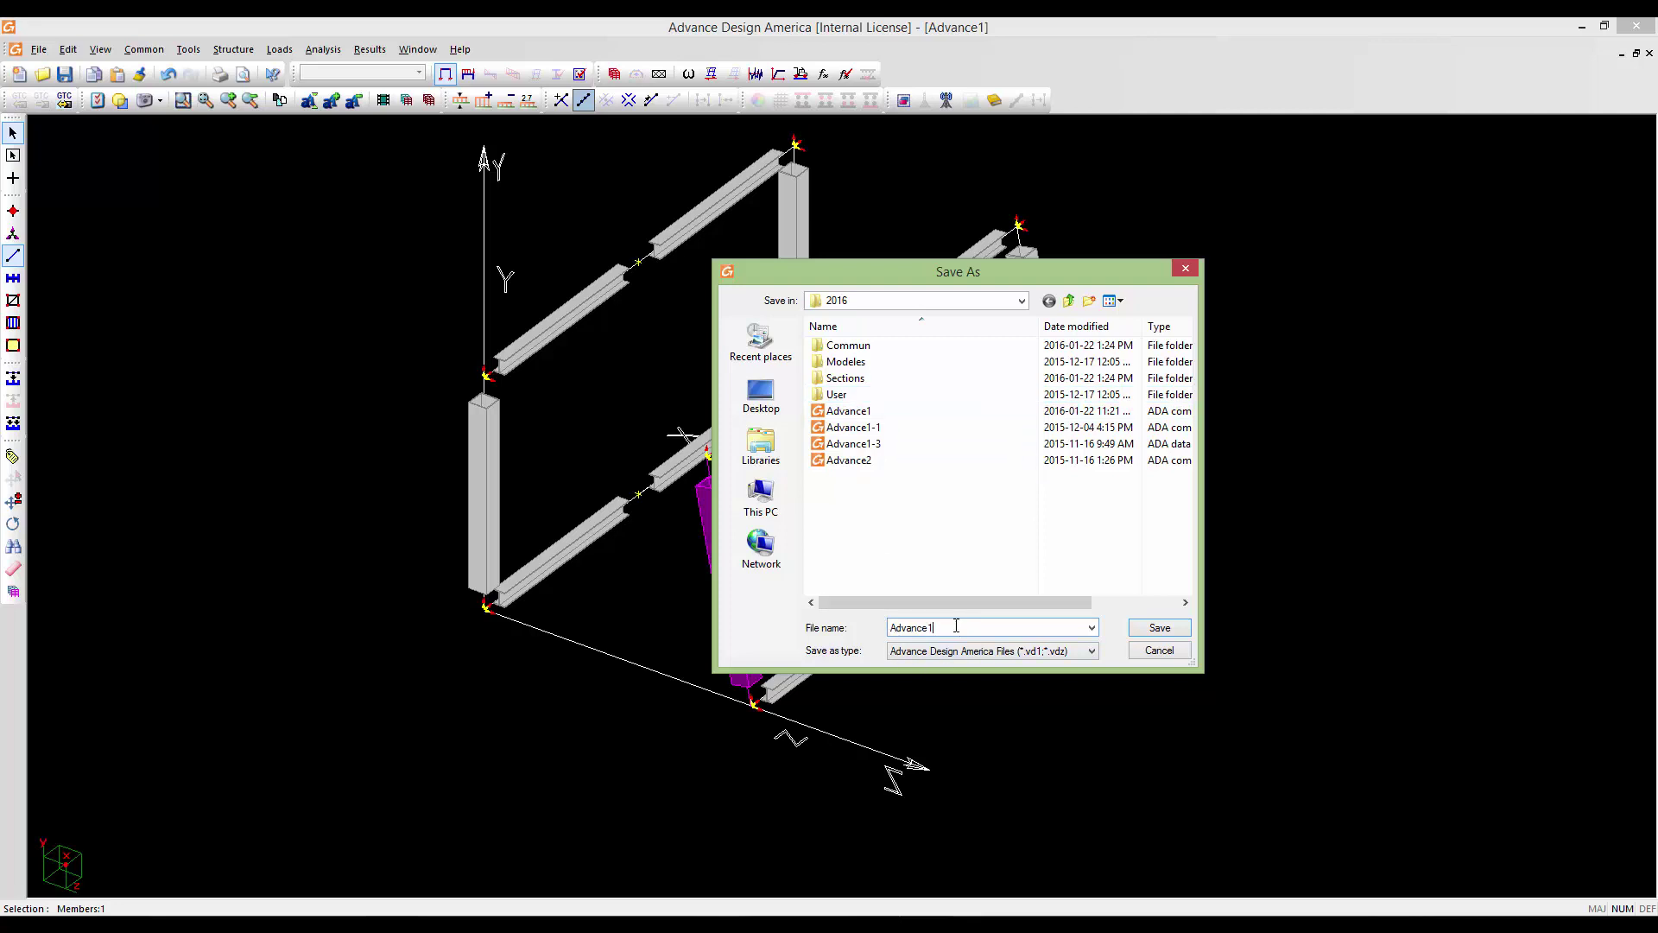
click(1138, 631)
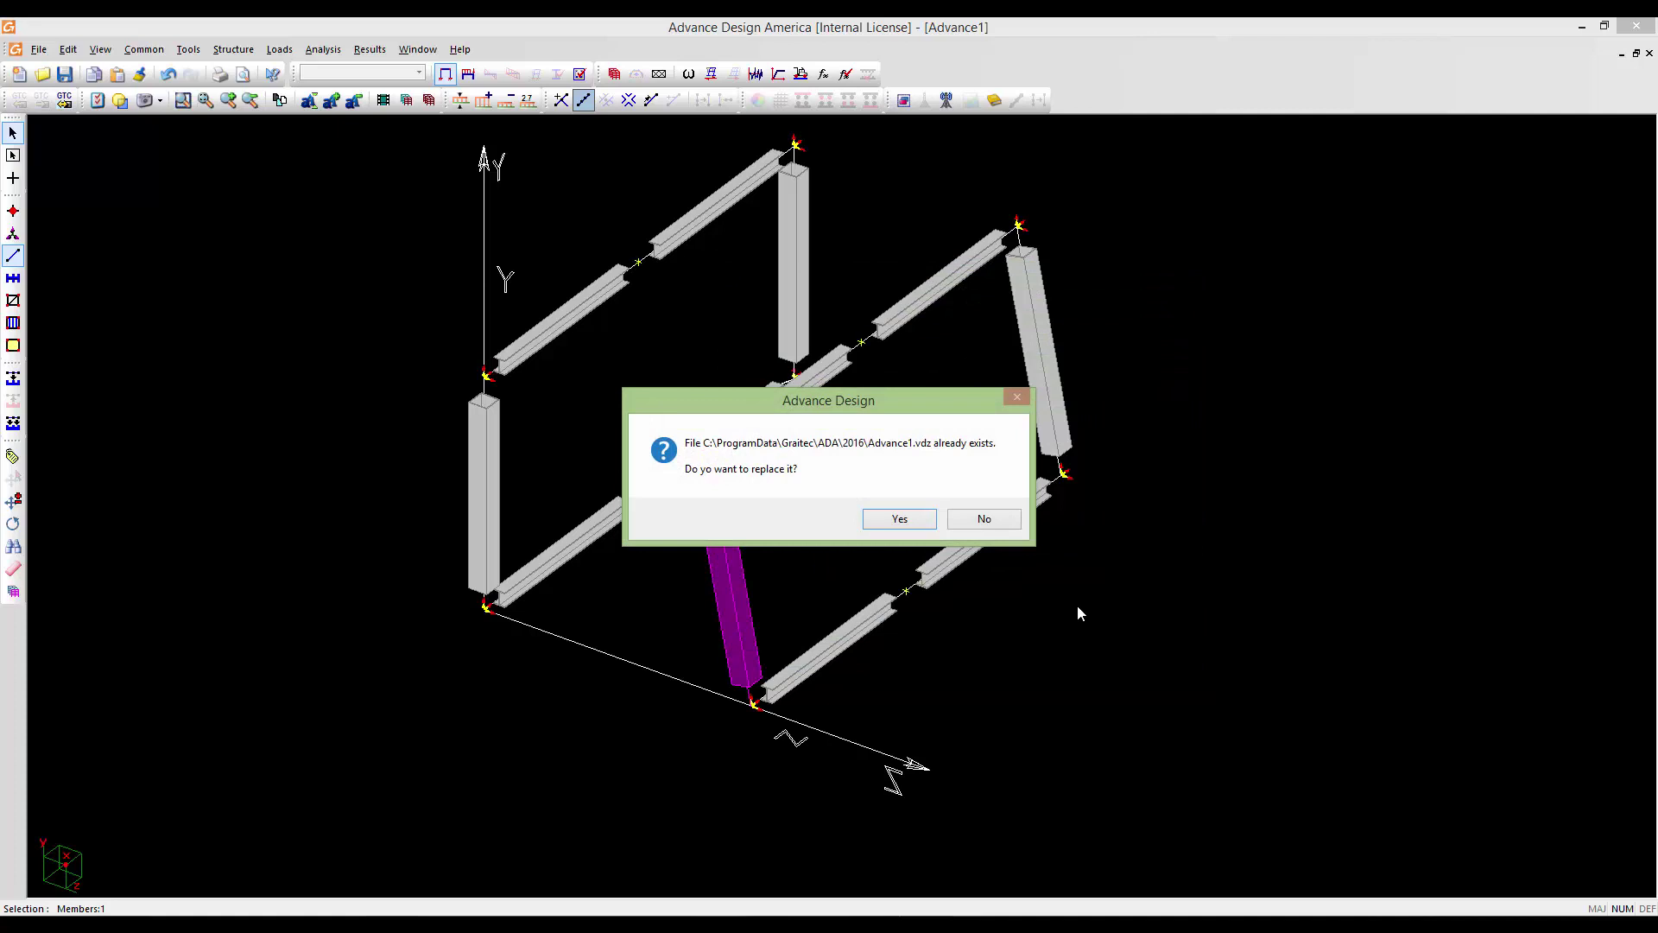
click(899, 521)
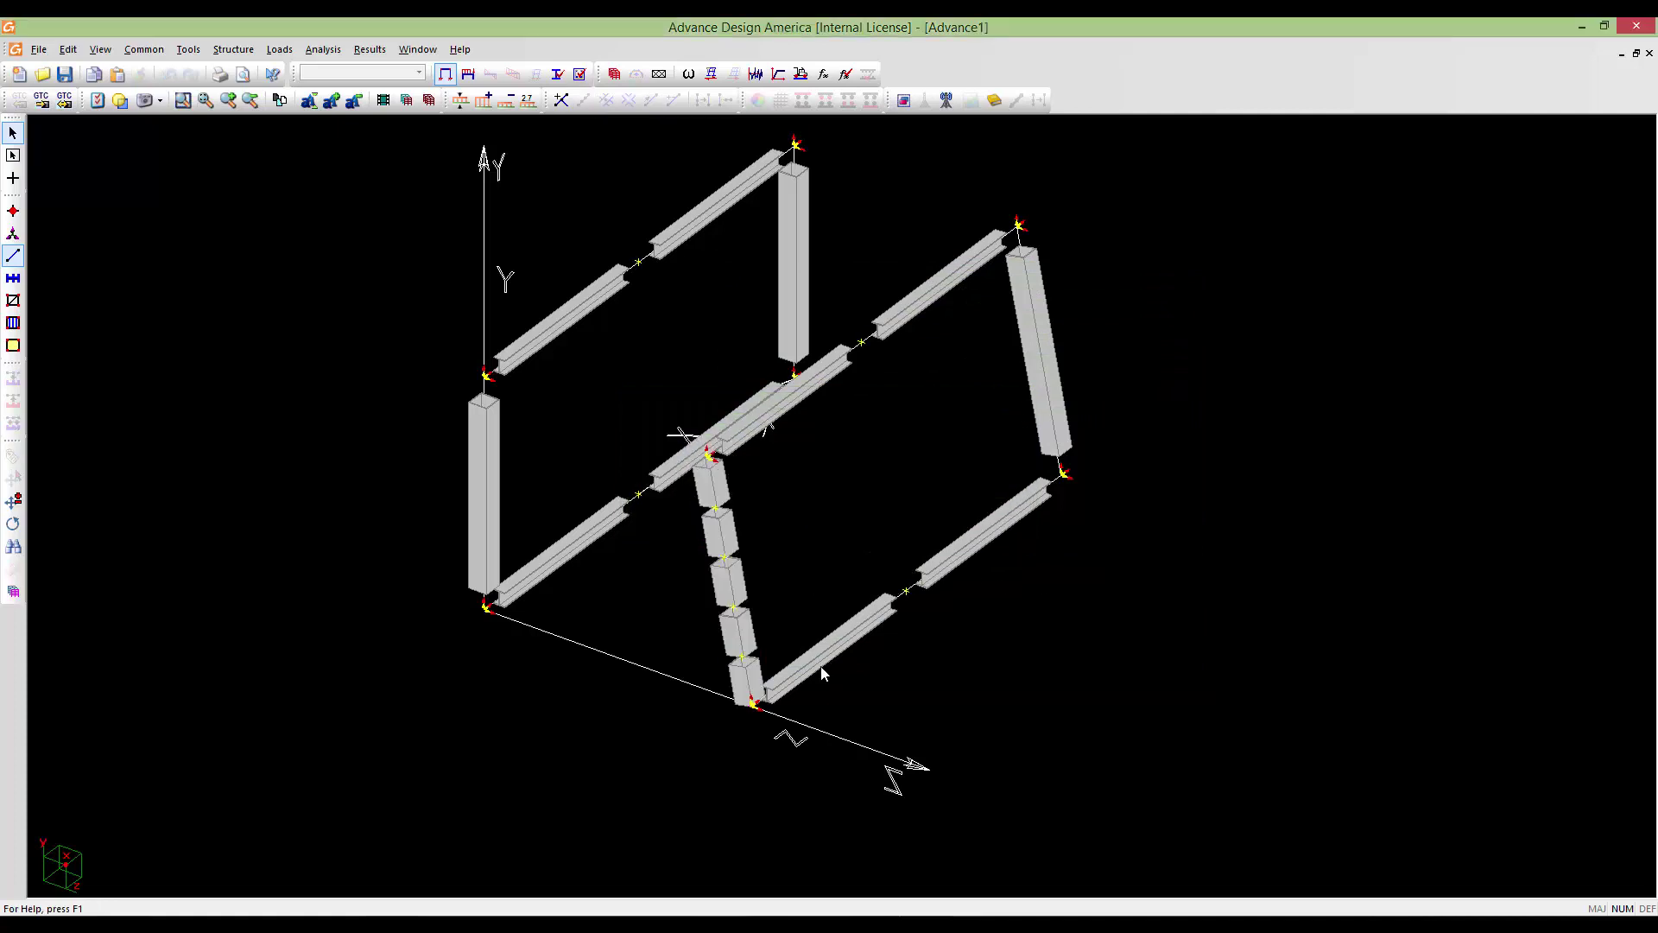
Examine the segments and intermediate nodes of the subdivided sloped member in the 3D view
middle_drag(796, 667, 842, 611)
scroll(740, 664, up, 2)
scroll(740, 671, down, 1)
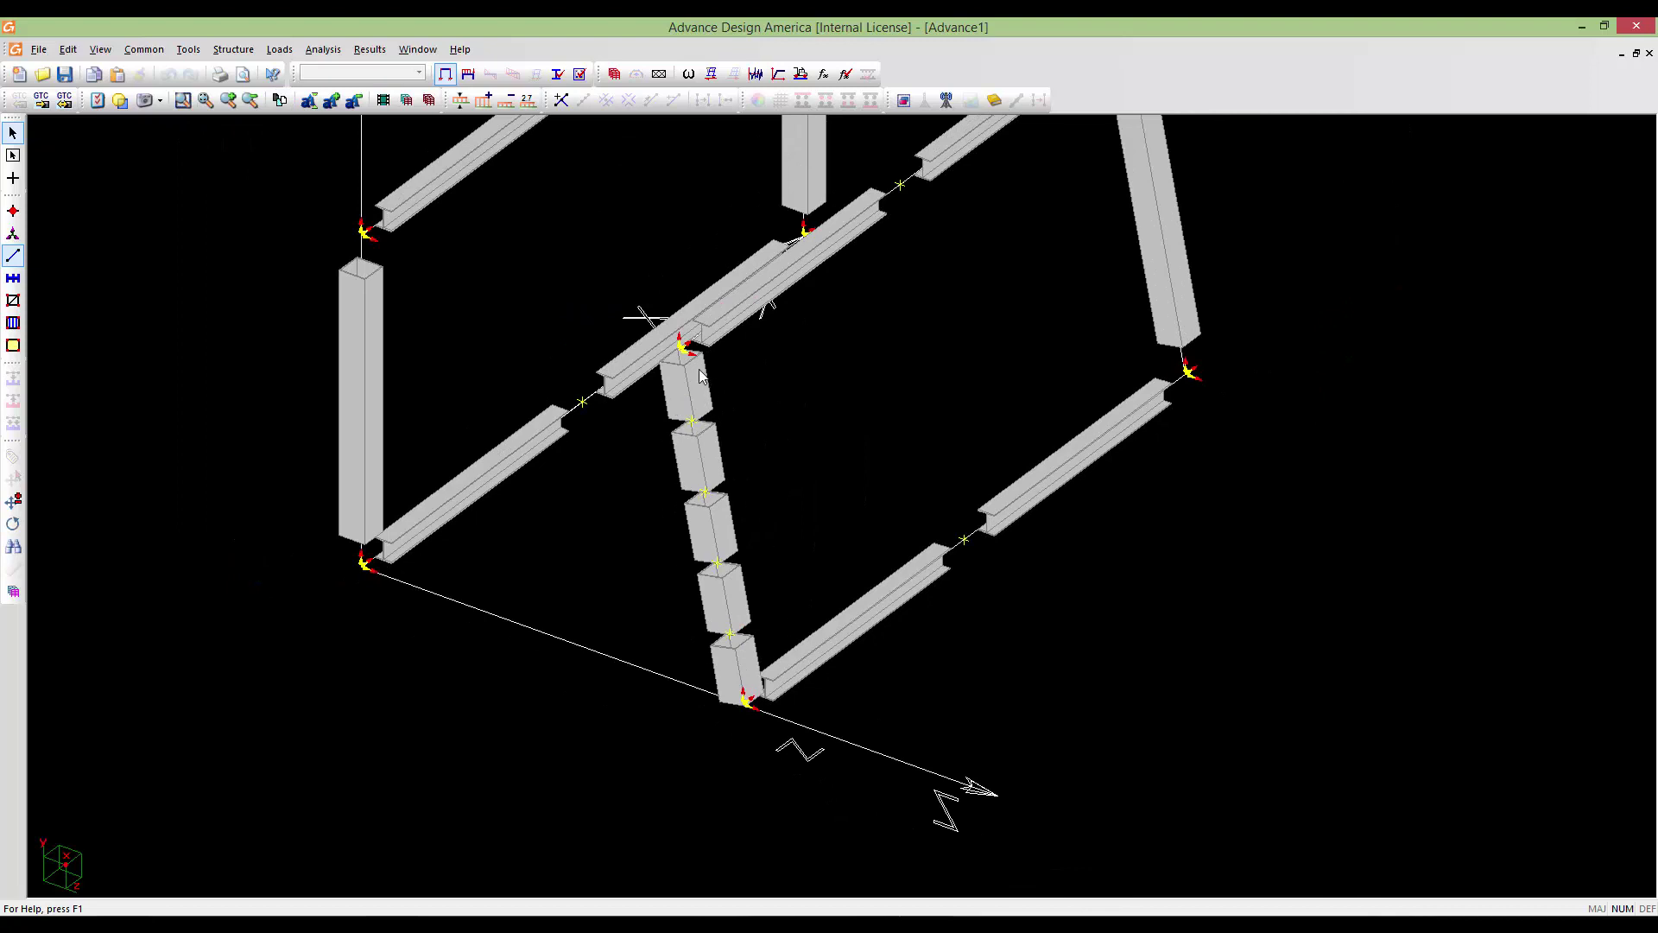
scroll(774, 496, down, 3)
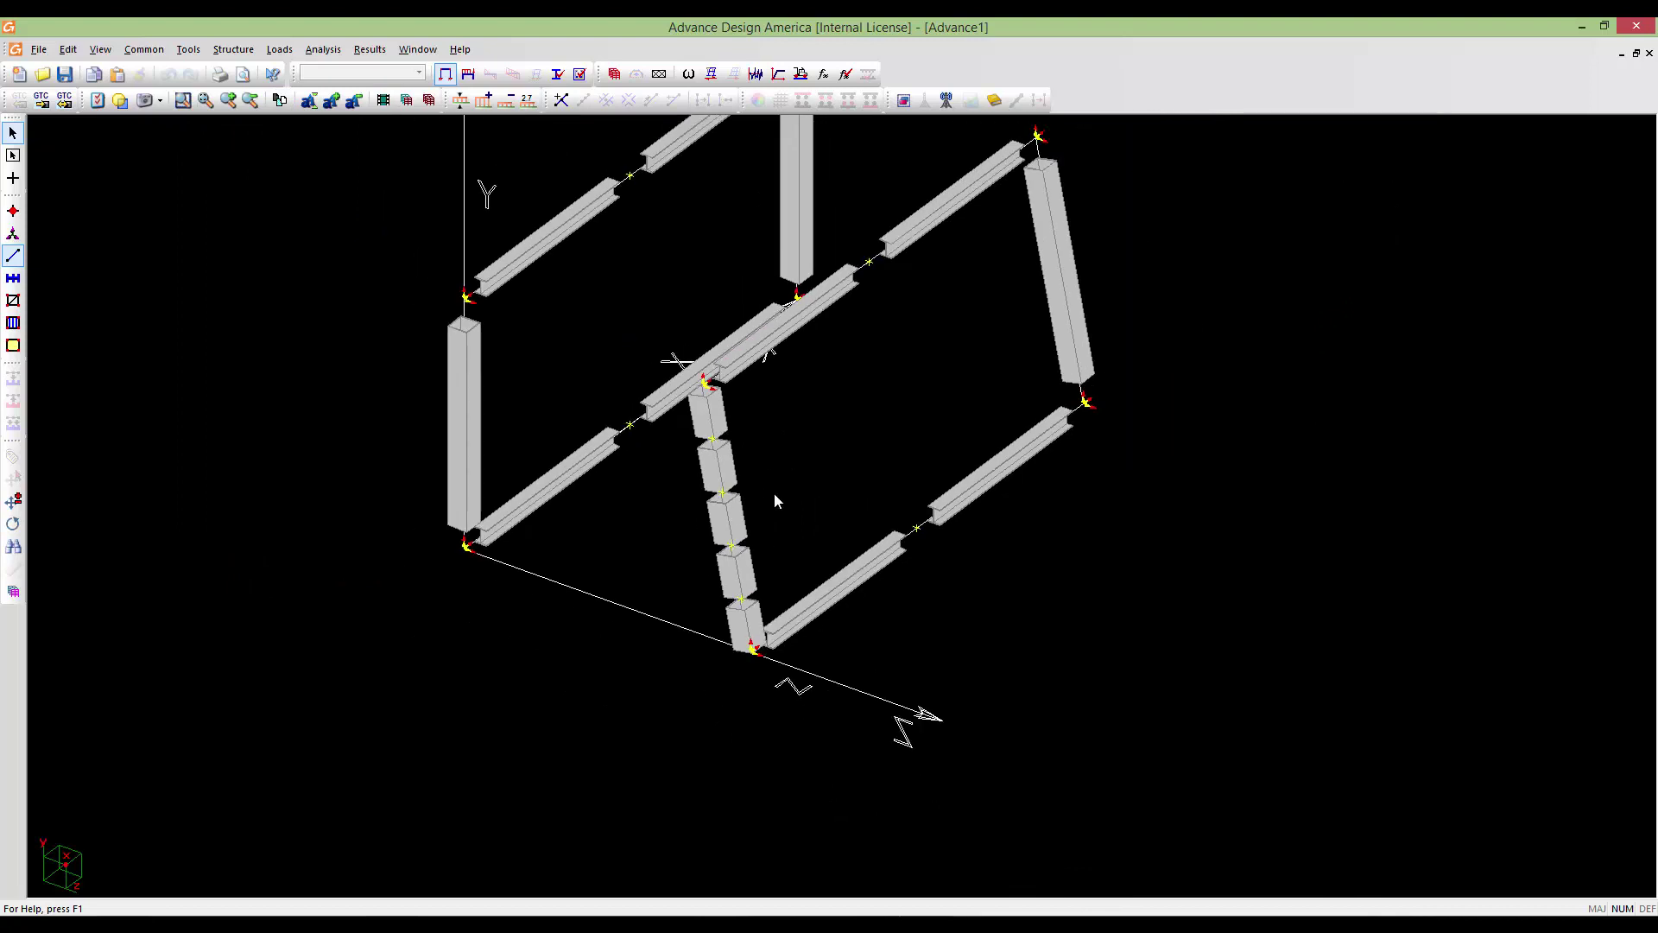
scroll(899, 554, up, 1)
scroll(899, 547, up, 2)
middle_drag(801, 591, 936, 615)
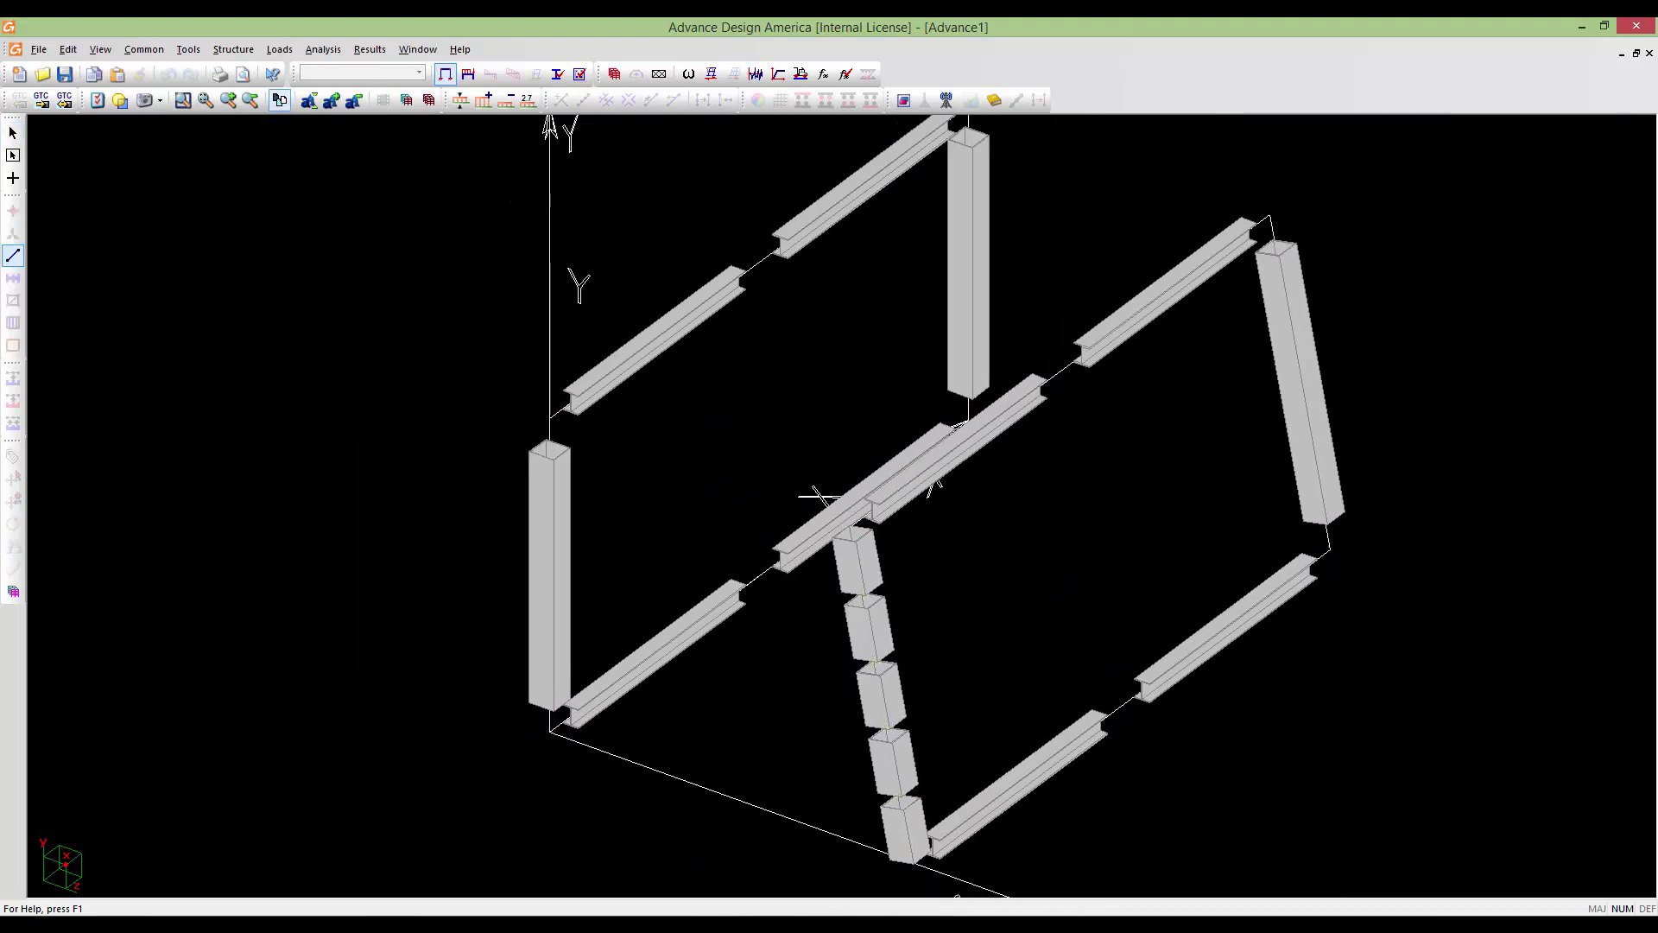
middle_drag(711, 512, 868, 489)
scroll(861, 536, down, 1)
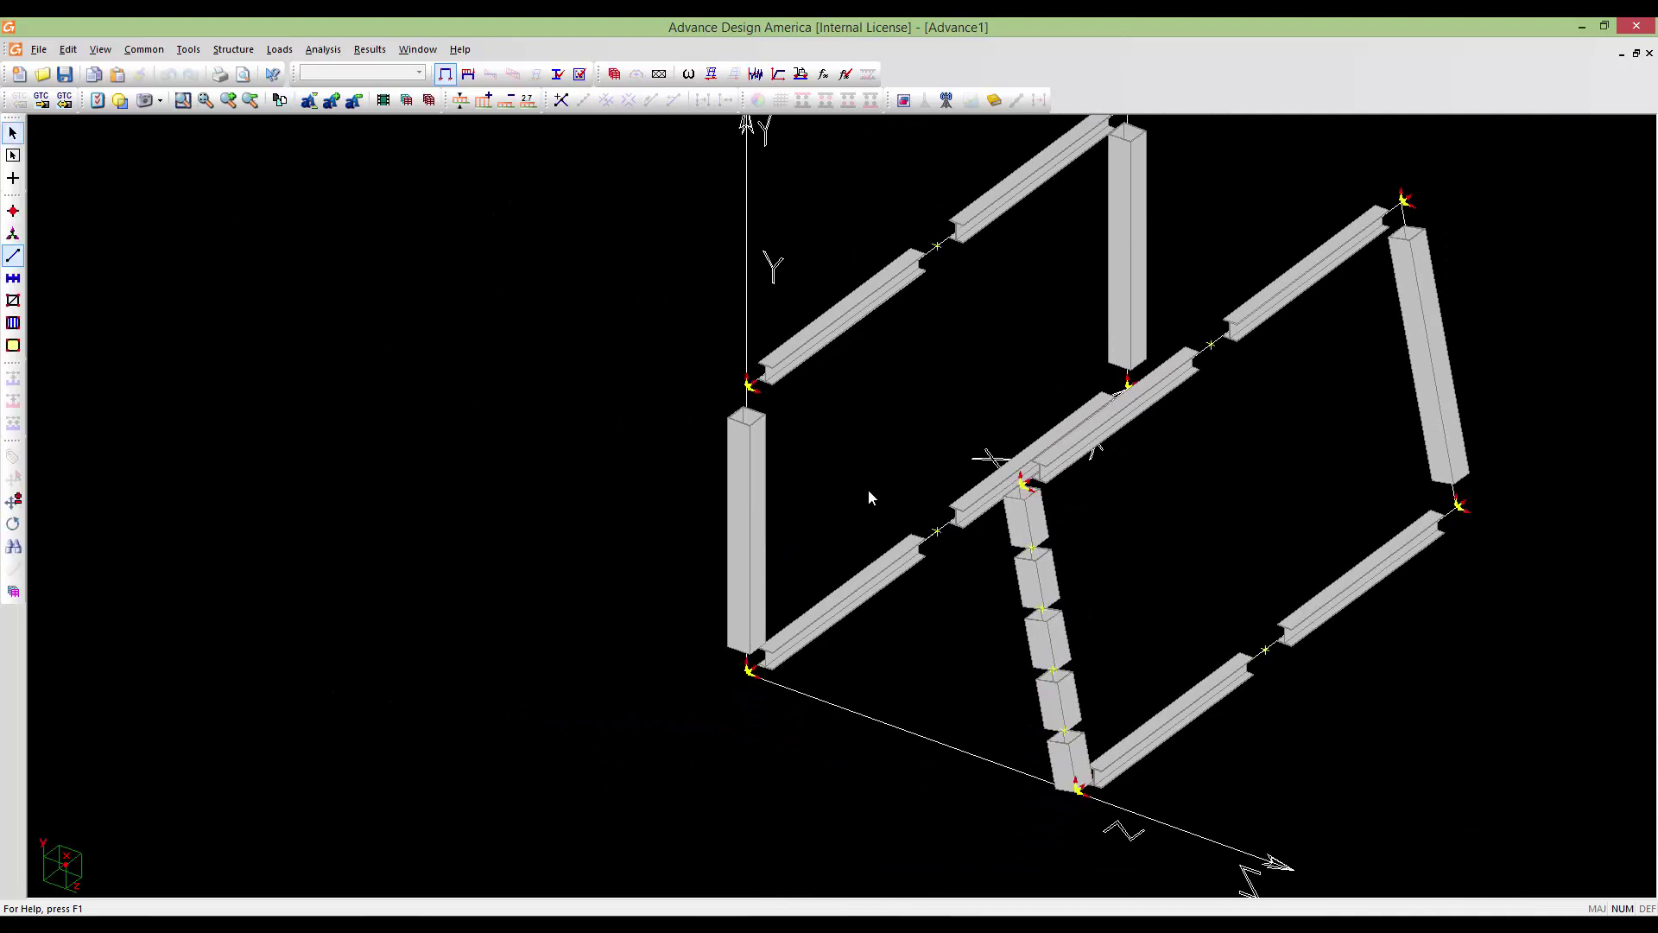
Split the vertical hollow-section member at the origin, along with its loads, by a new node at y = 3 m
click(747, 524)
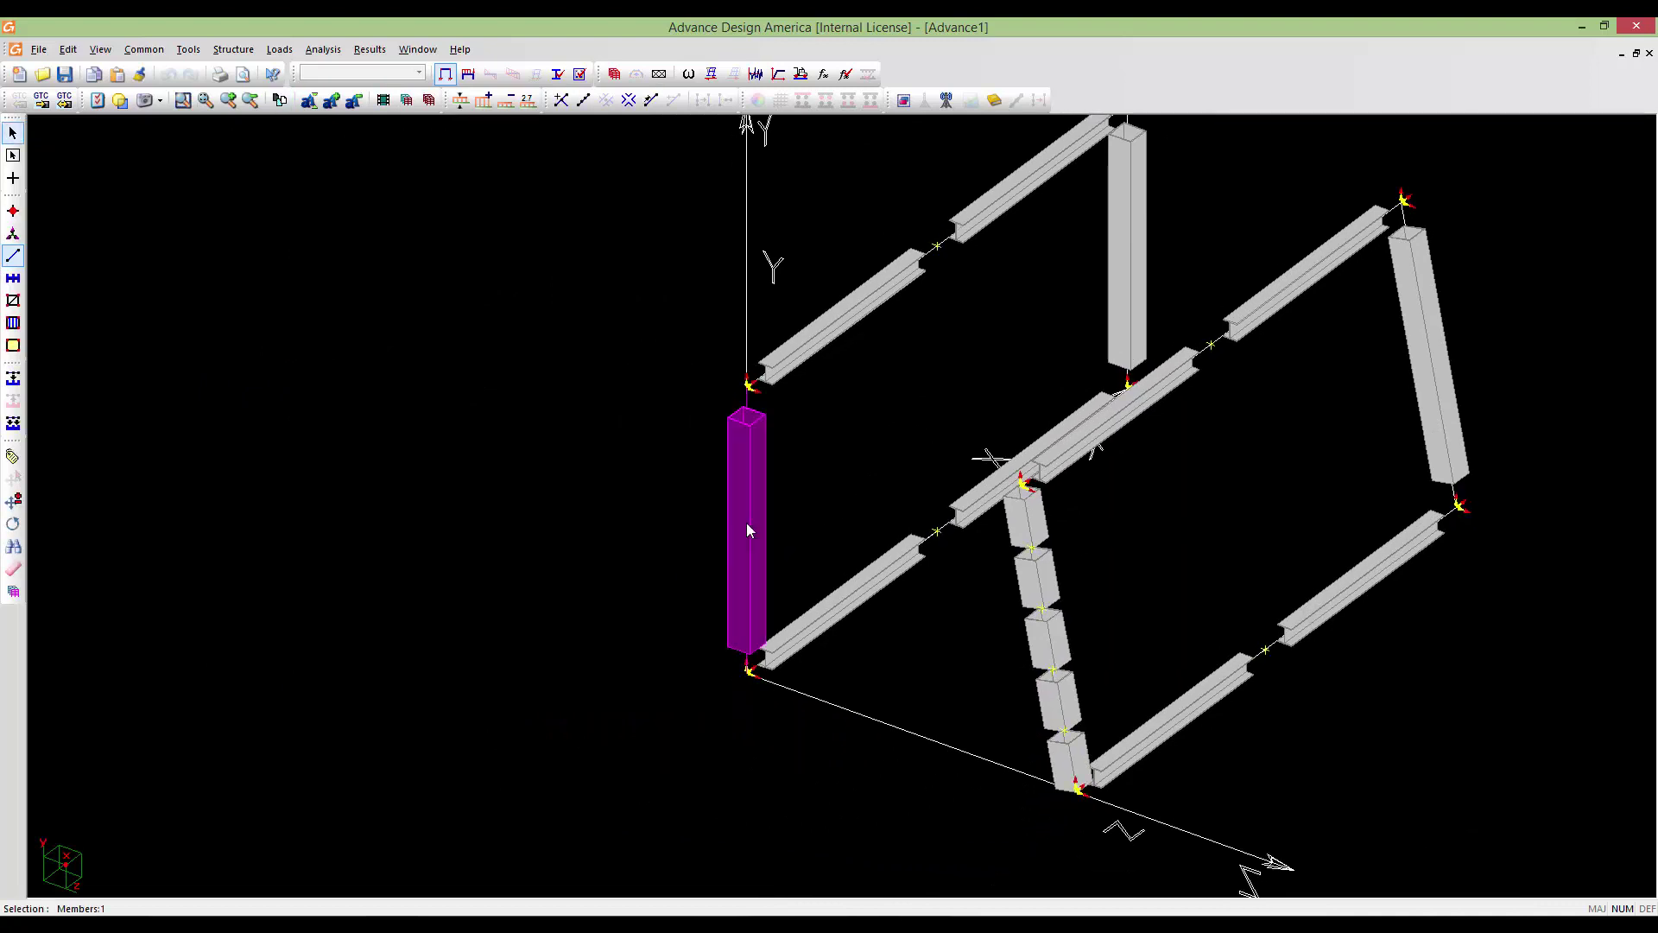
click(561, 99)
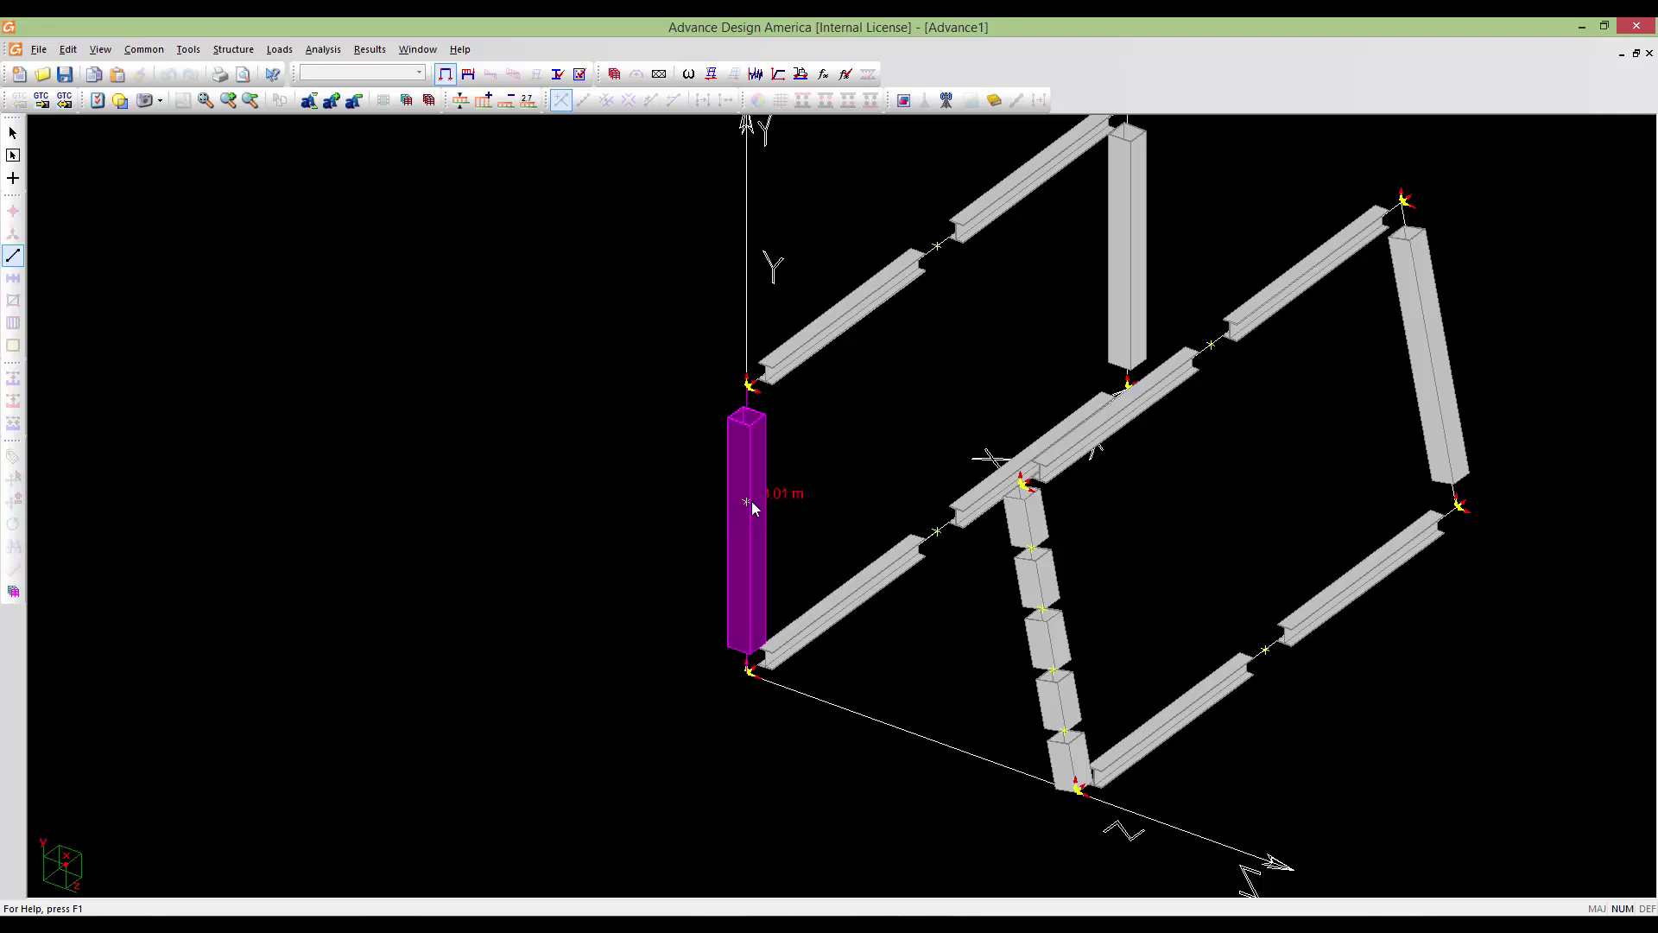
scroll(752, 508, up, 3)
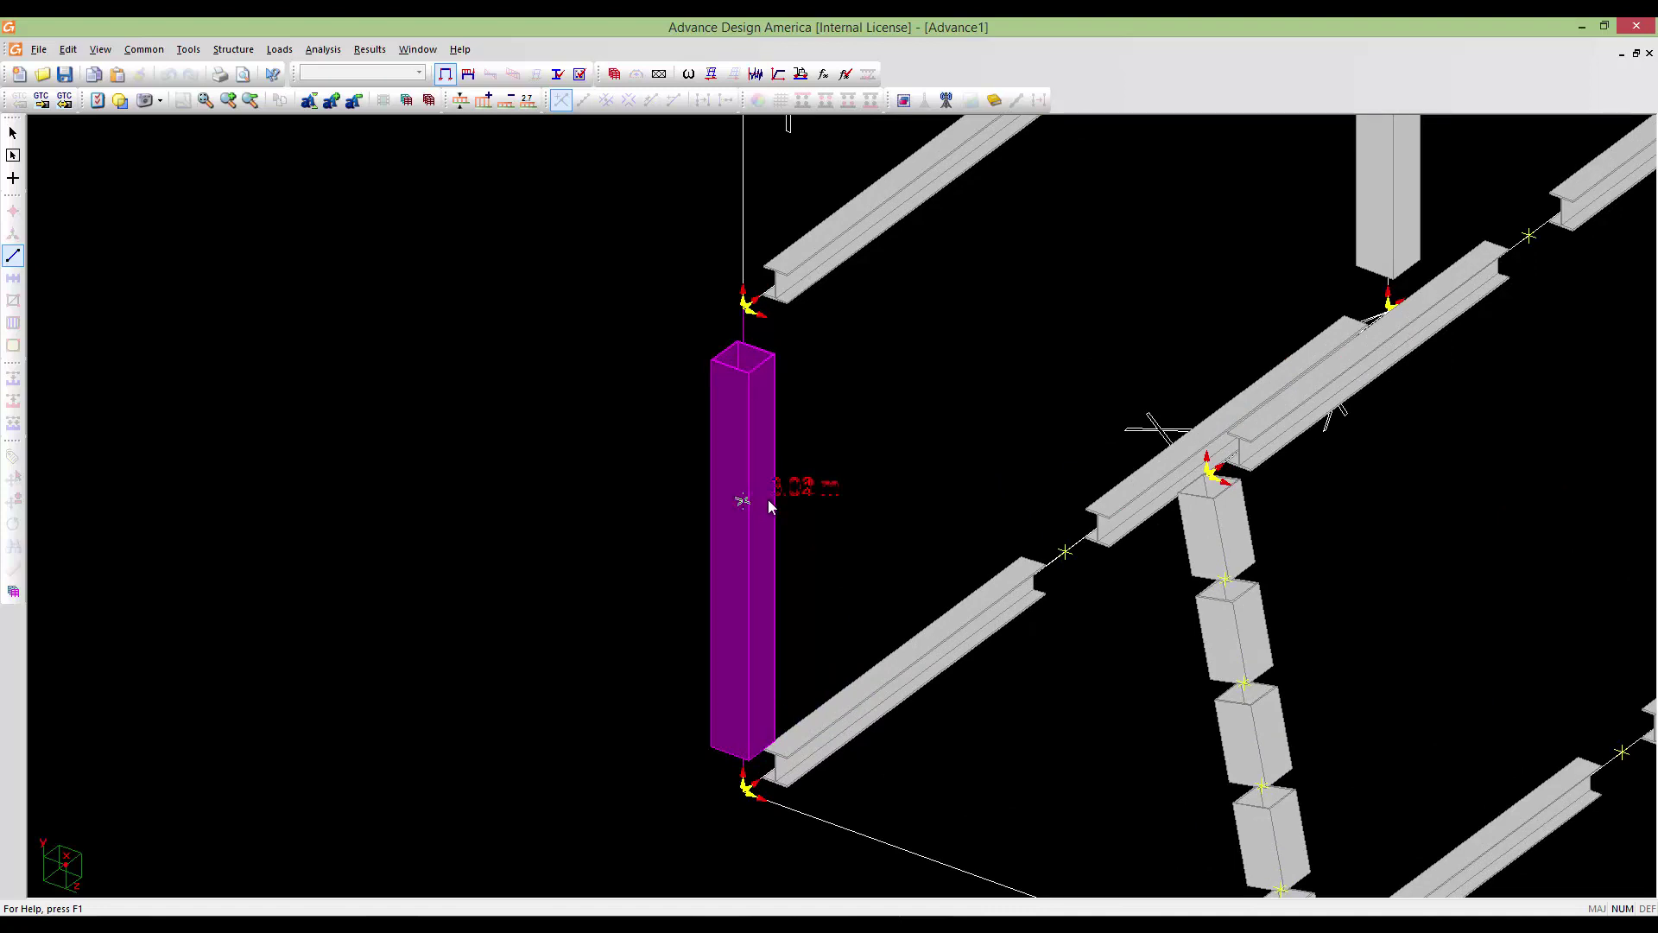
click(770, 508)
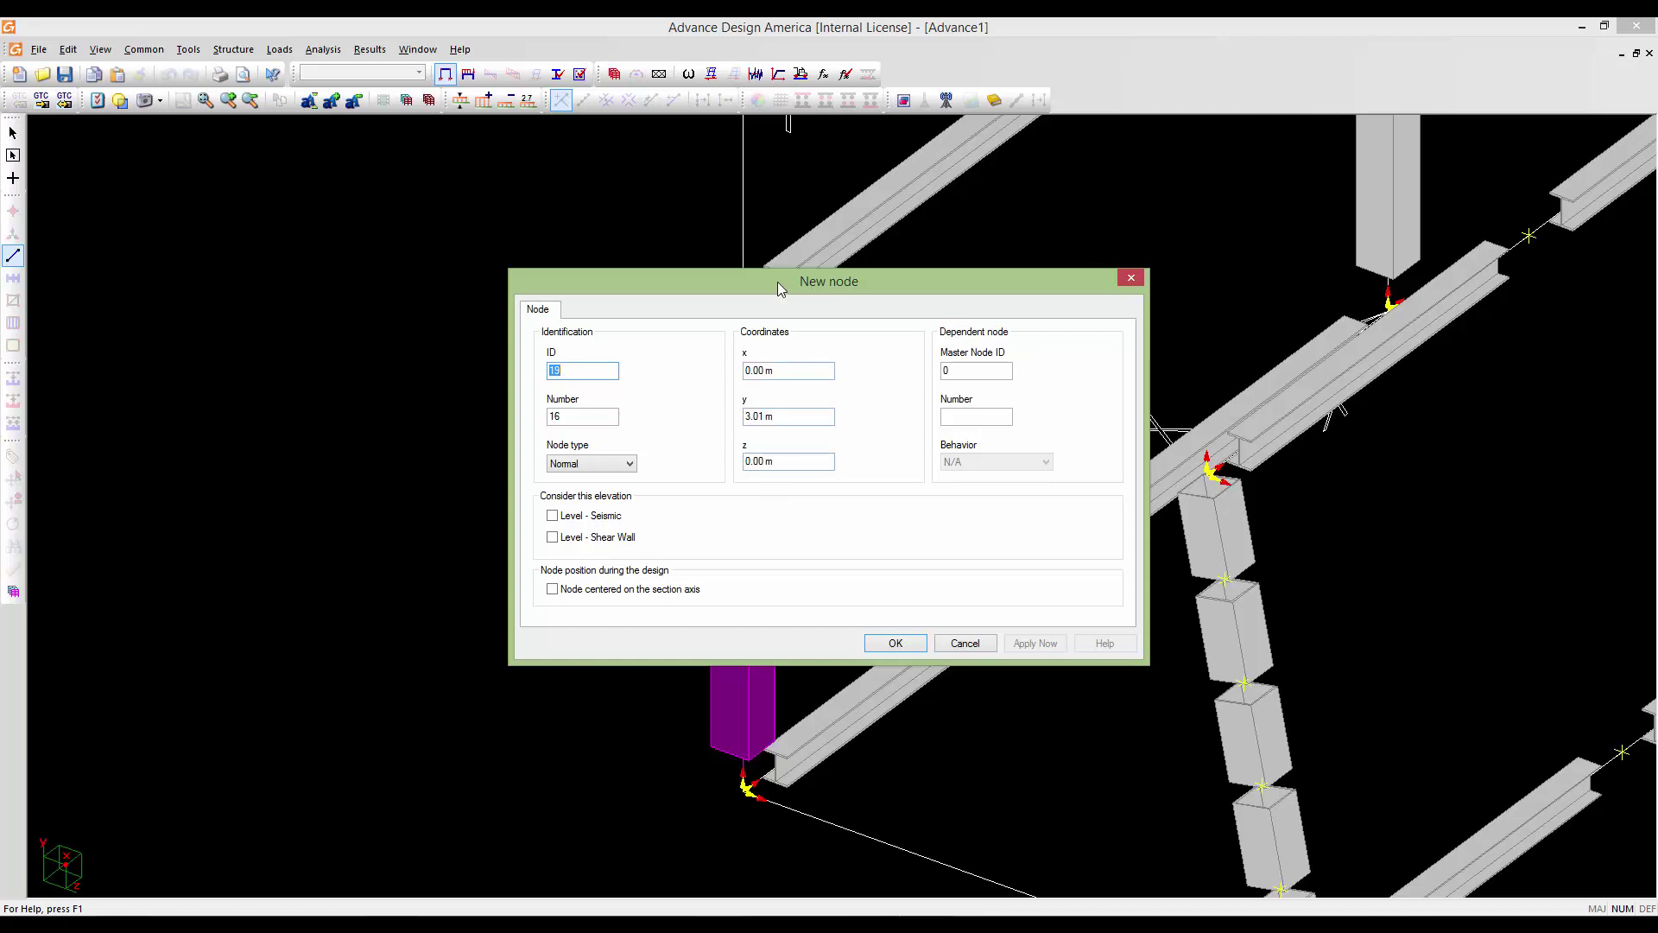
drag(779, 284, 756, 318)
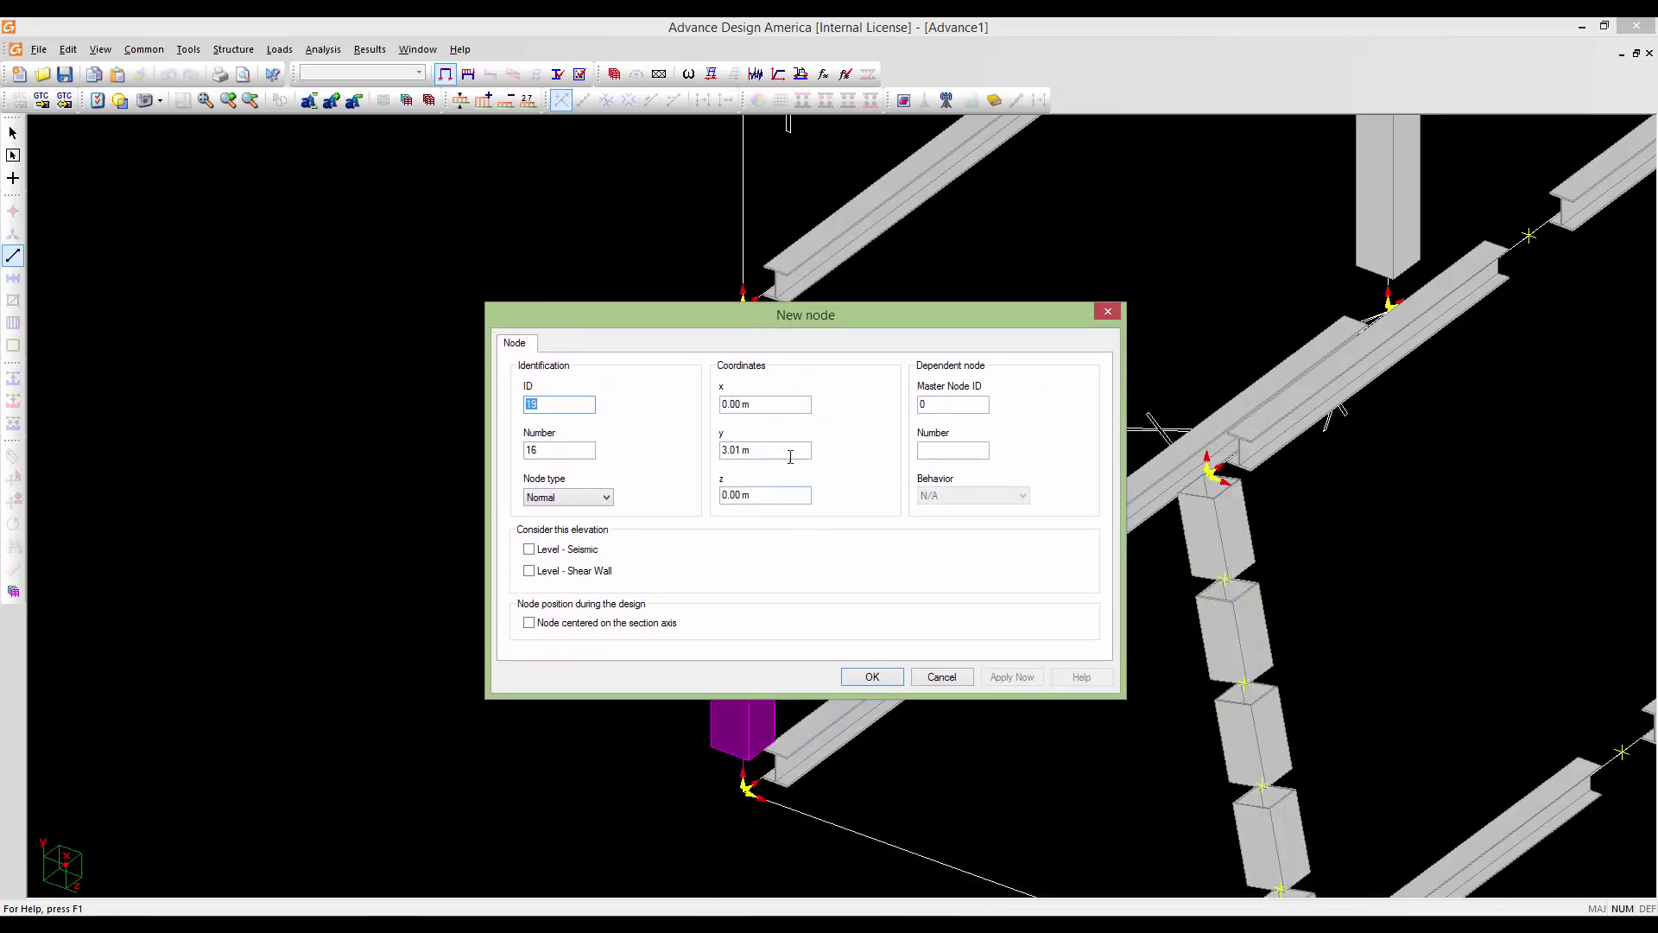
drag(782, 448, 690, 439)
text(3)
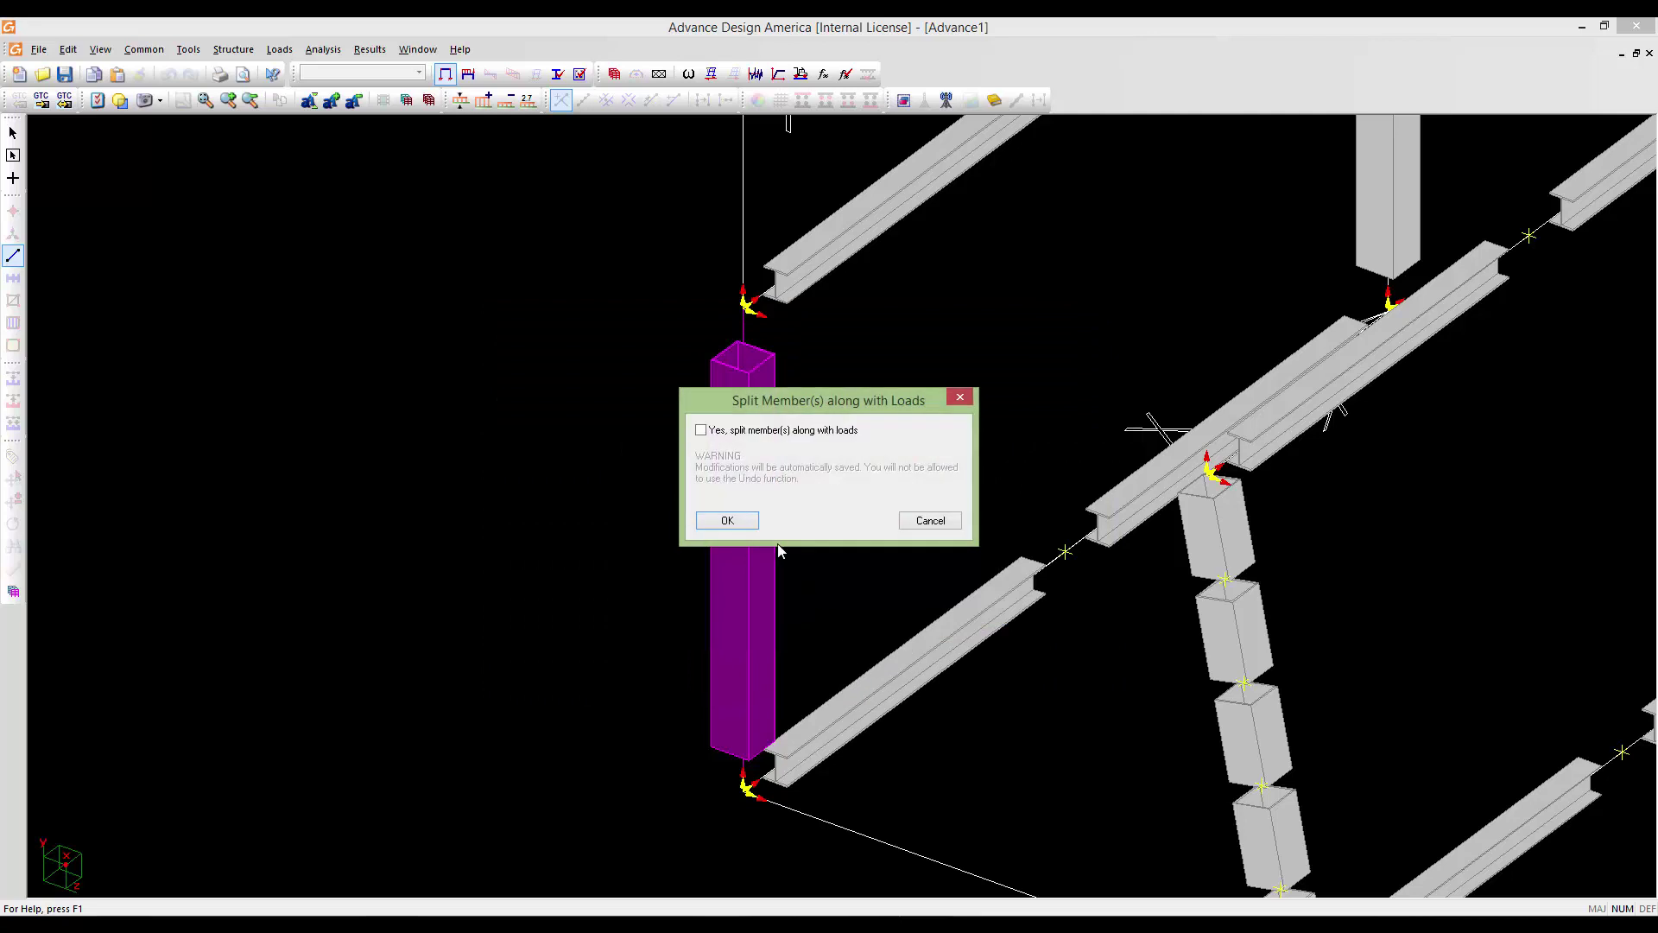
click(700, 430)
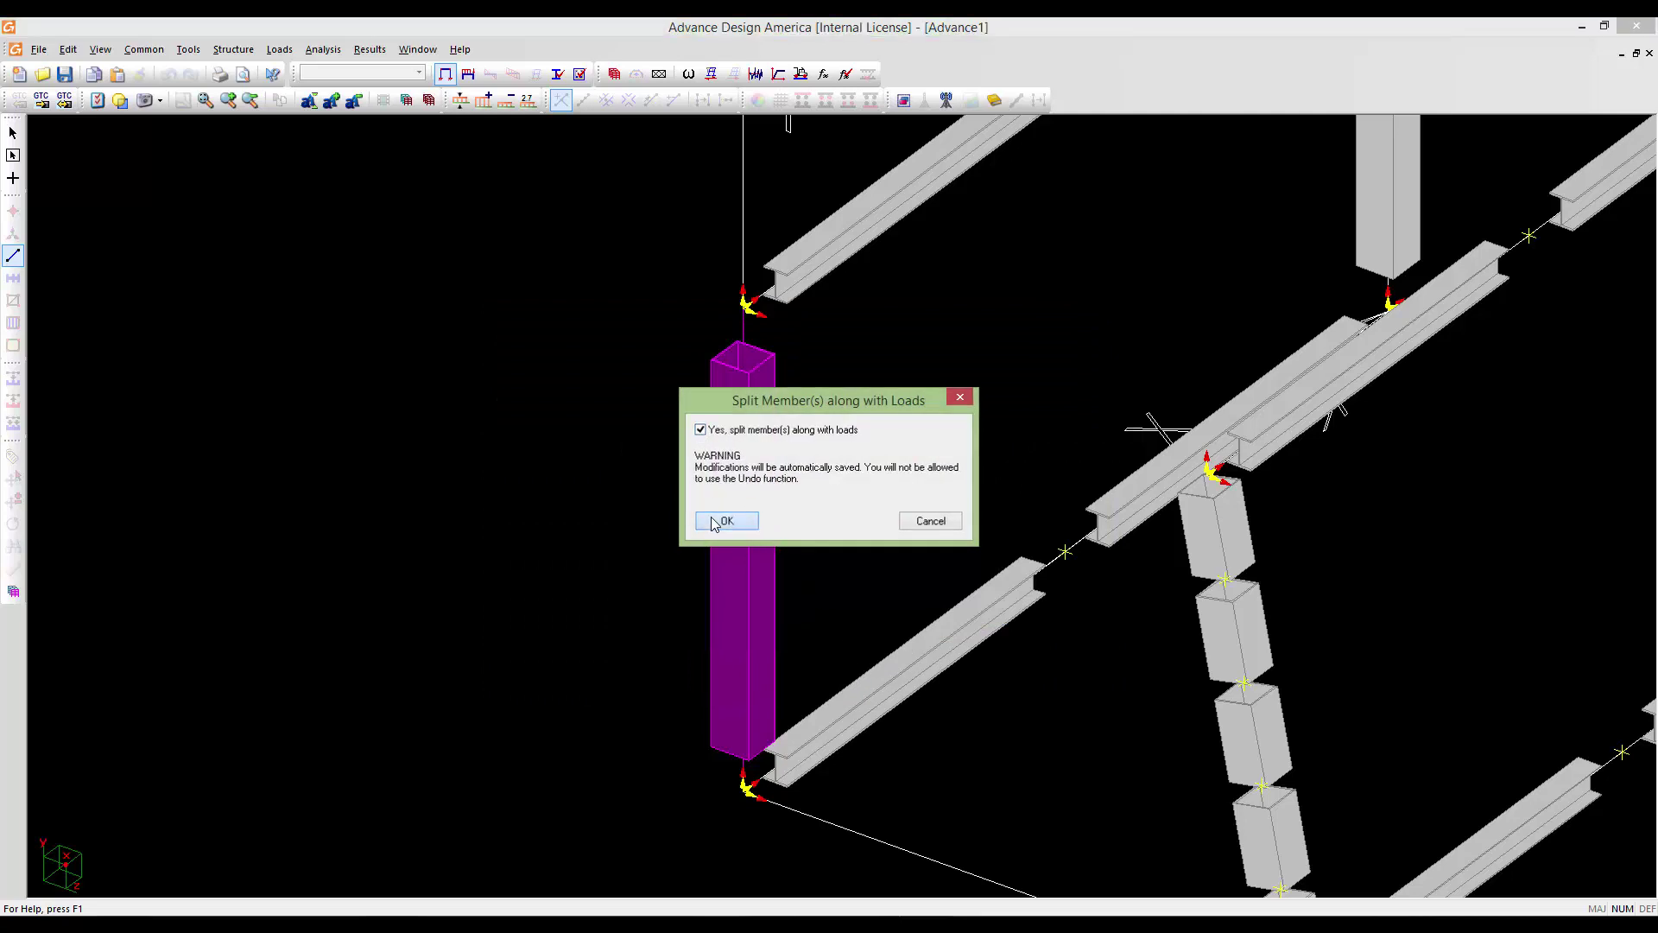
click(727, 520)
Check the member characteristics of the upper and lower parts of the split vertical member at the origin
scroll(731, 616, down, 3)
mouse_move(754, 604)
middle_down()
mouse_move(730, 617)
mouse_move(593, 561)
mouse_move(993, 639)
middle_up()
shift+middle_drag(877, 609, 601, 578)
scroll(601, 578, up, 2)
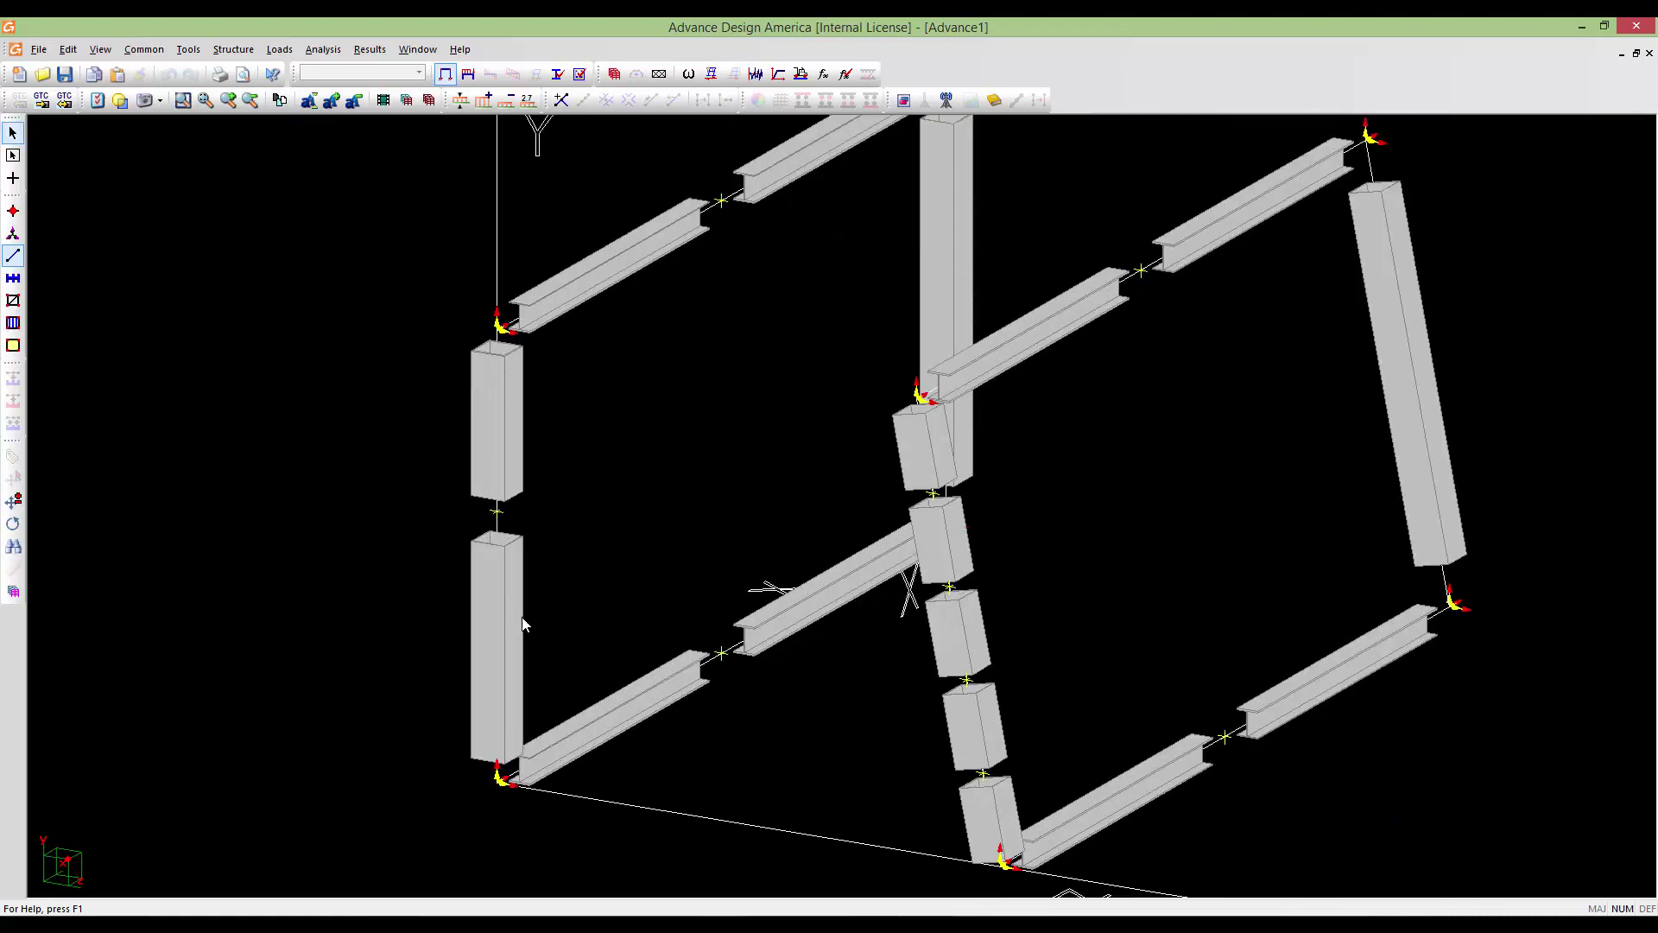
double_click(513, 434)
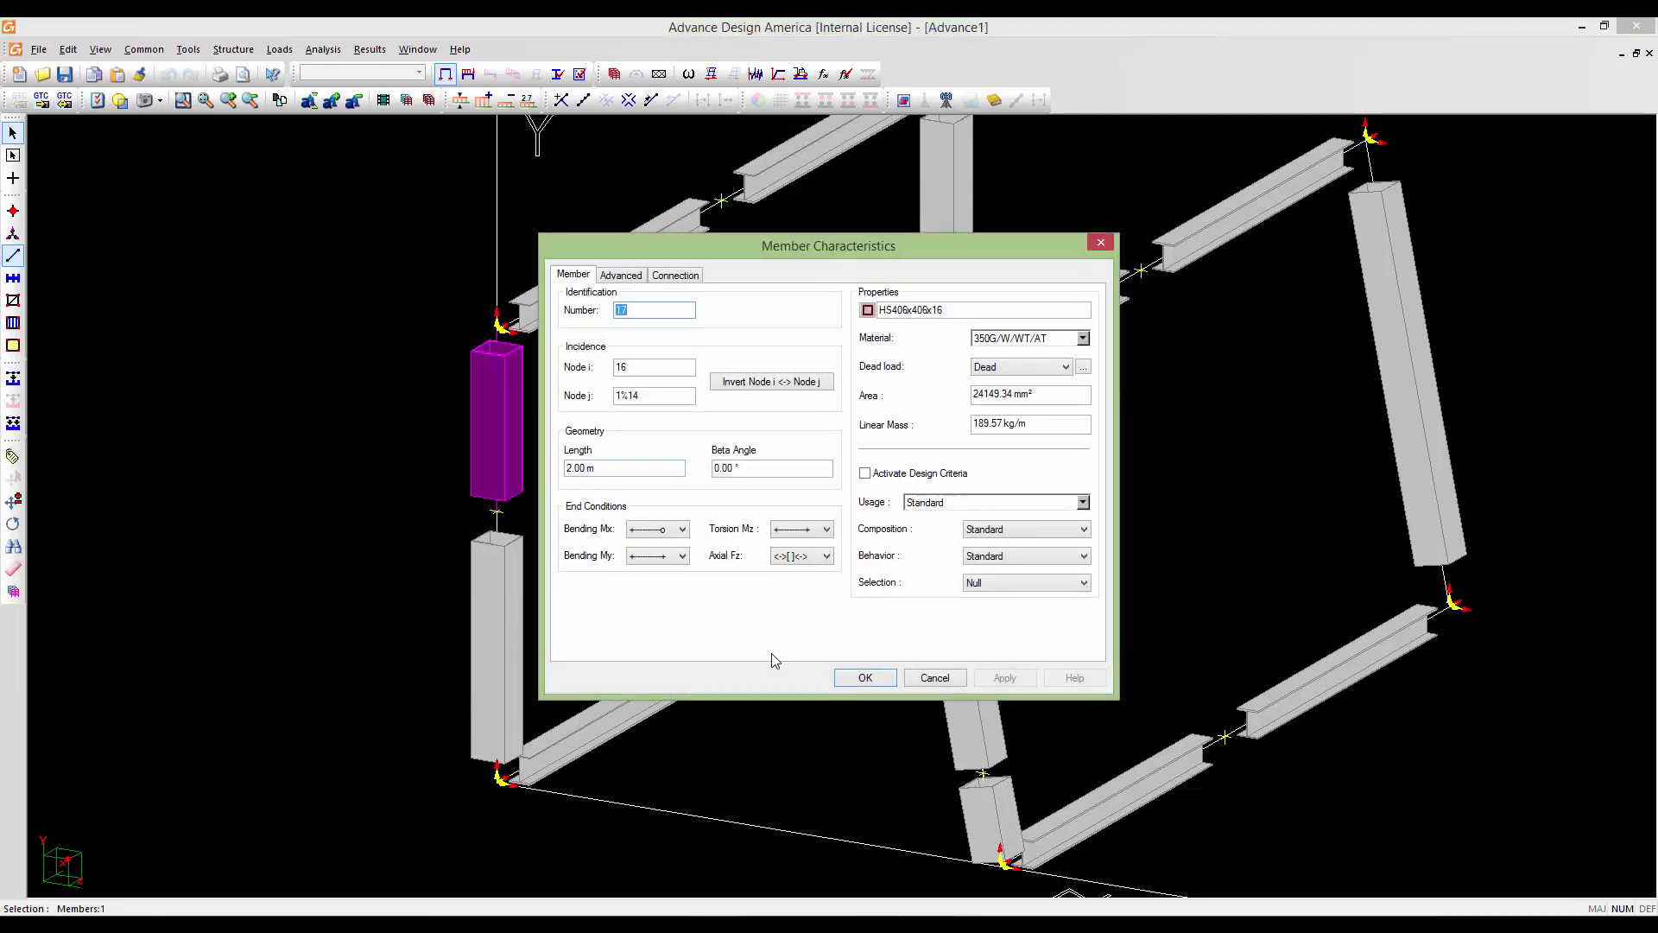
click(950, 680)
double_click(508, 637)
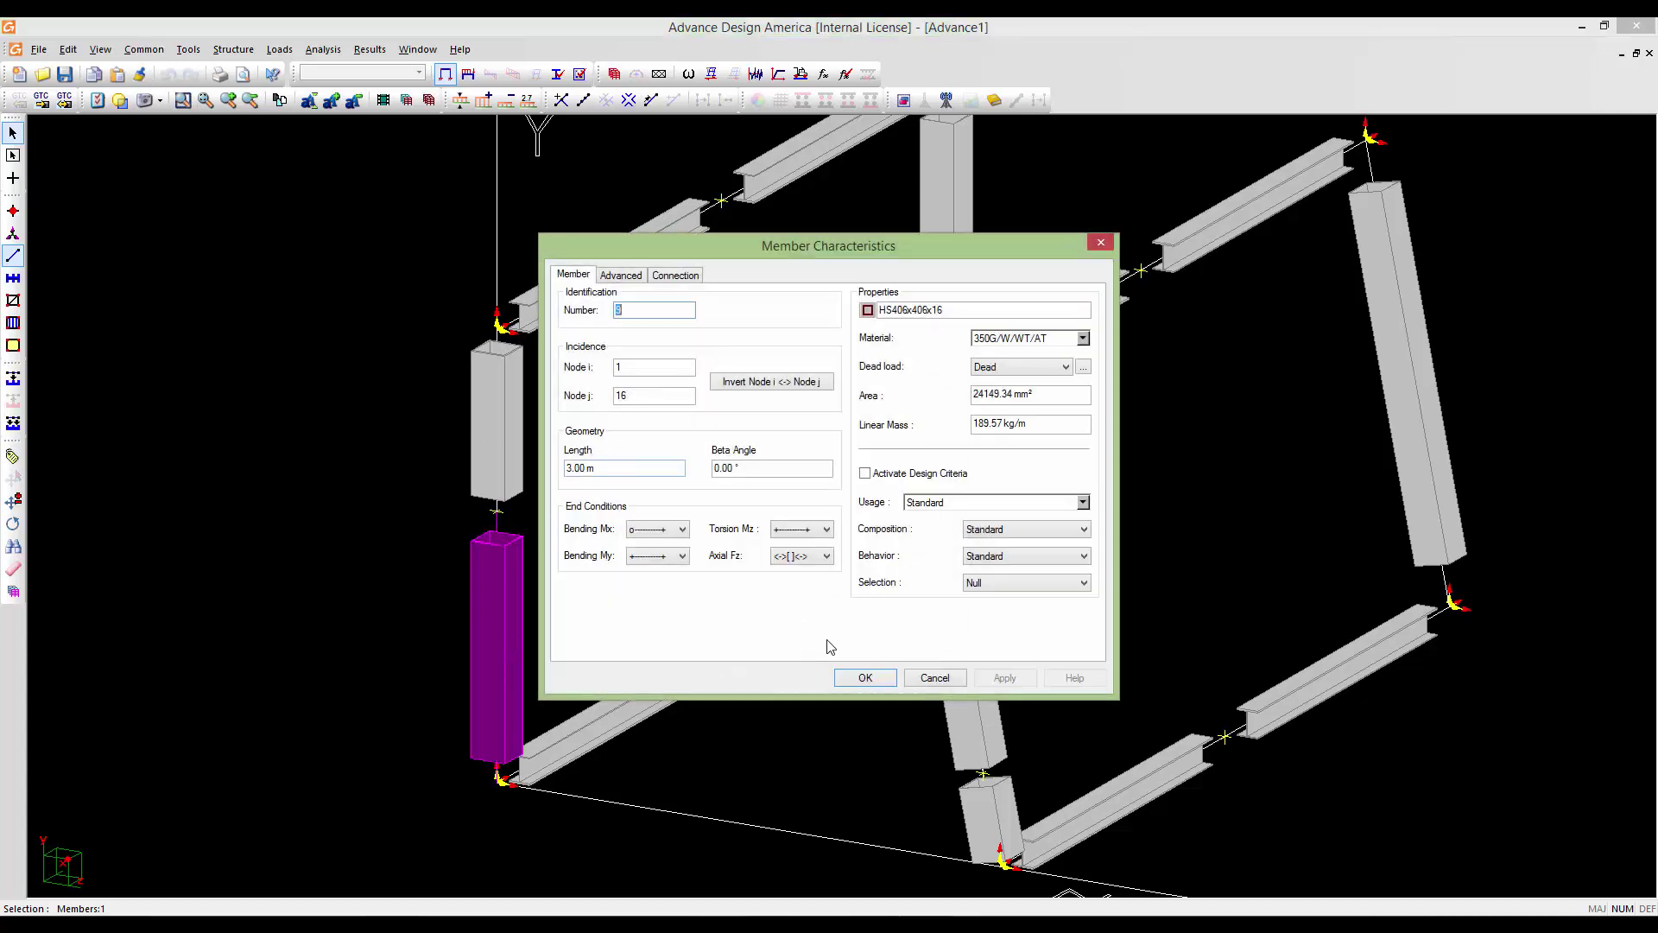
click(917, 678)
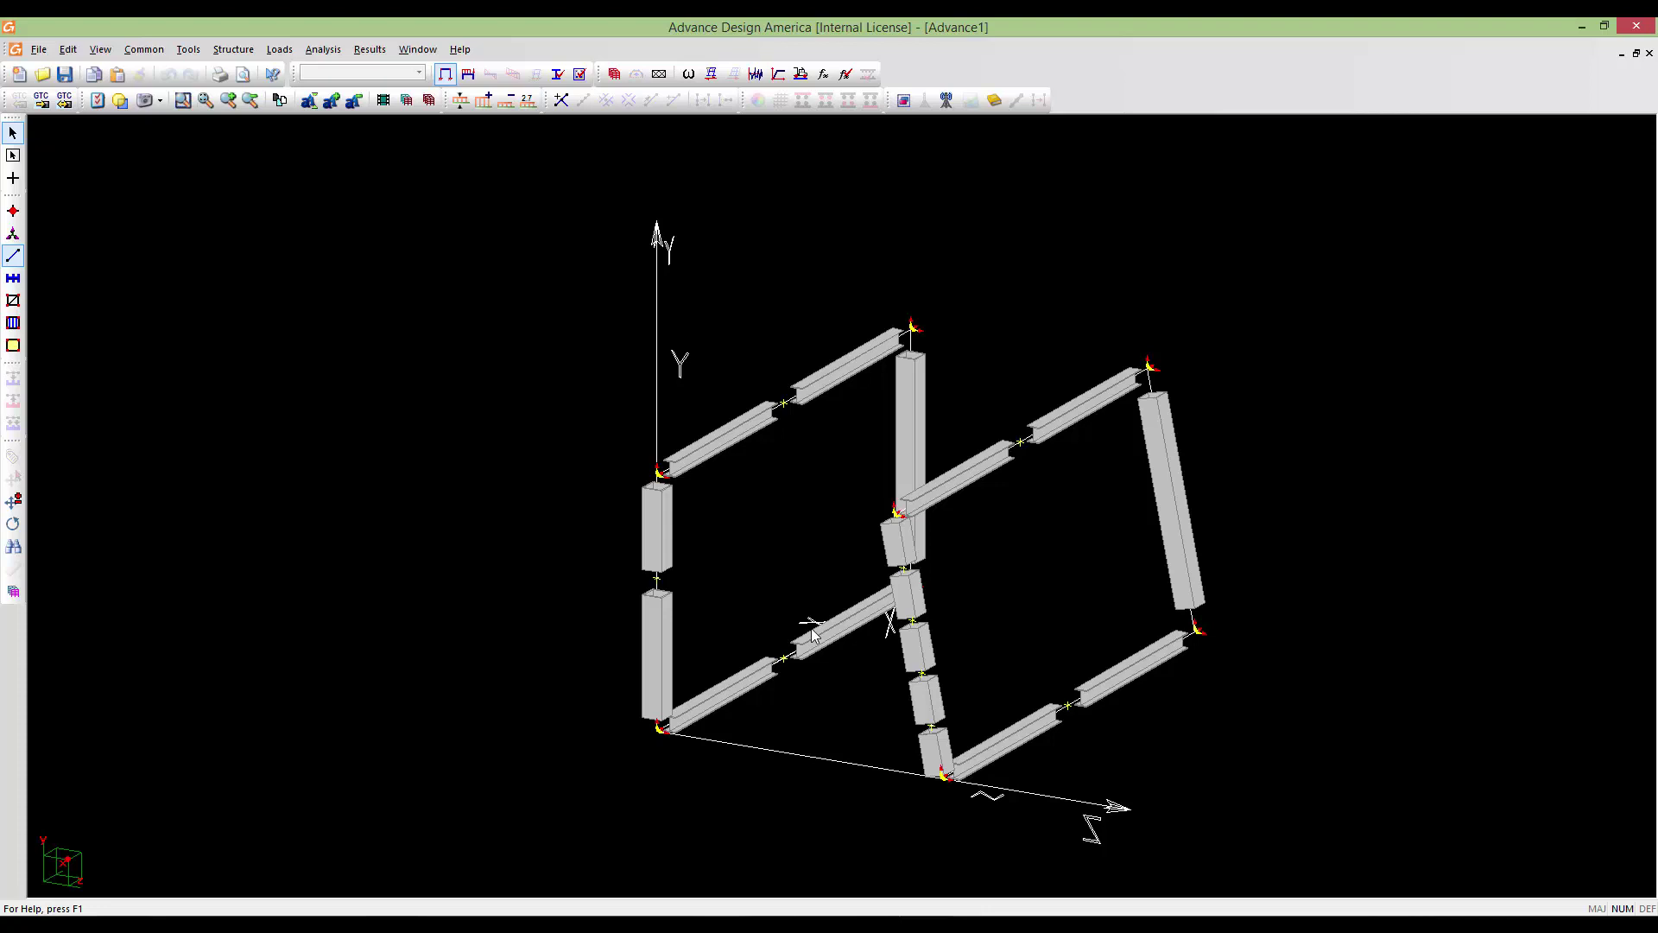
Join the second and third segments from the upper end of the subdivided sloped member, along with their loads
middle_drag(862, 438, 1069, 587)
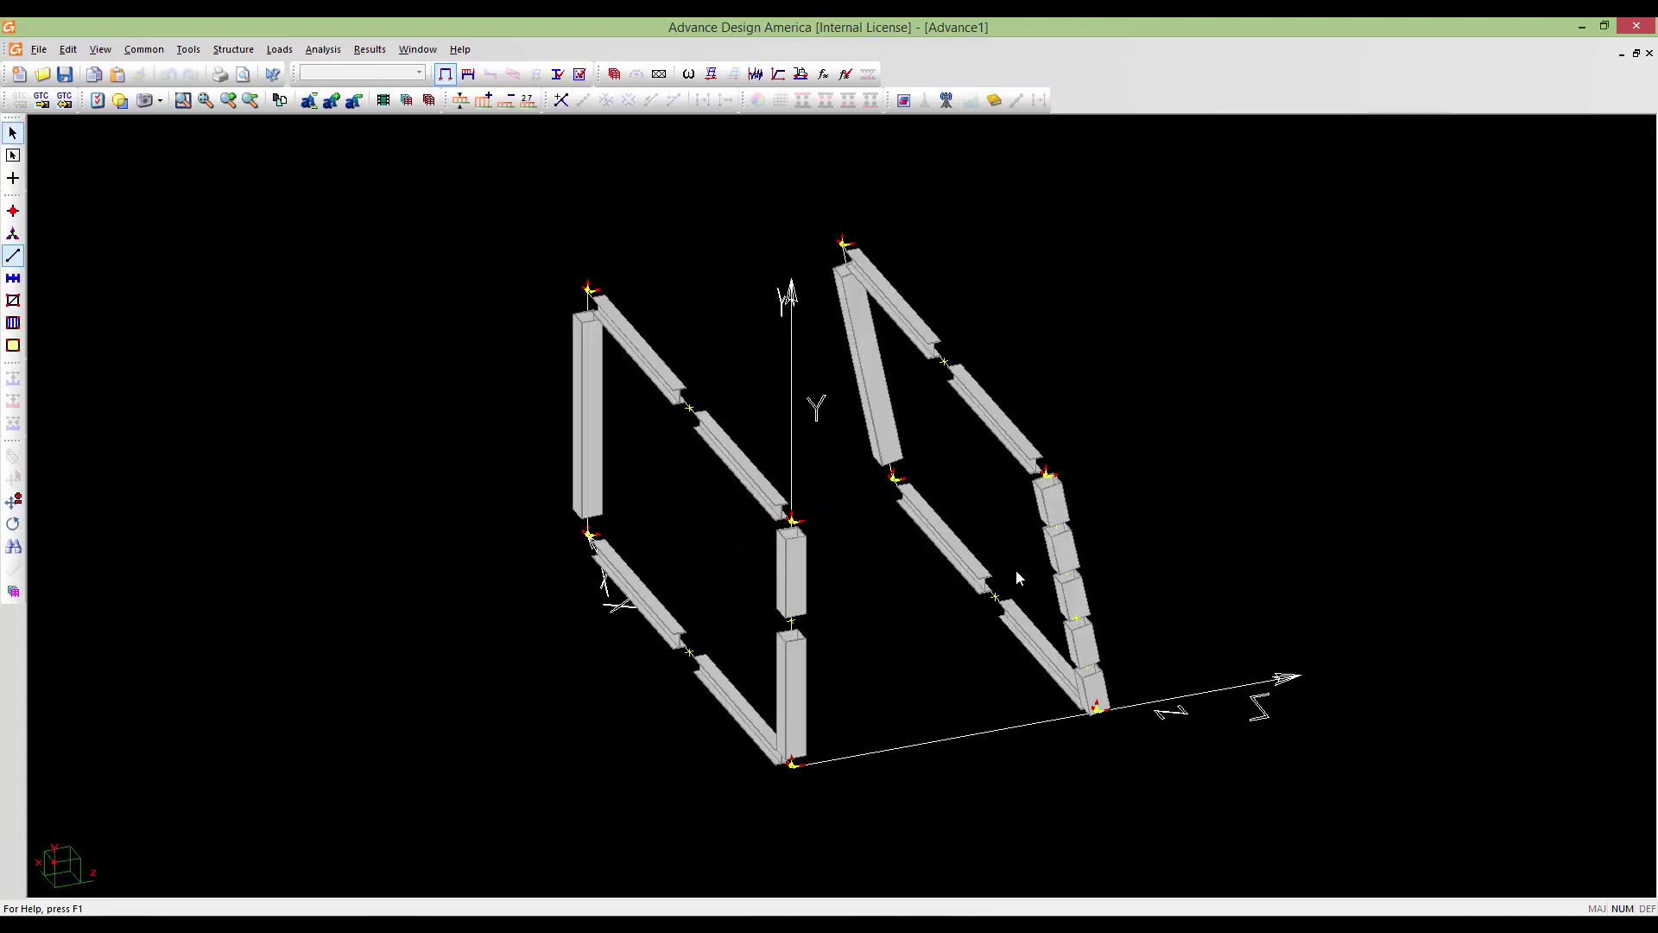
middle_drag(750, 579, 609, 576)
middle_drag(691, 510, 862, 553)
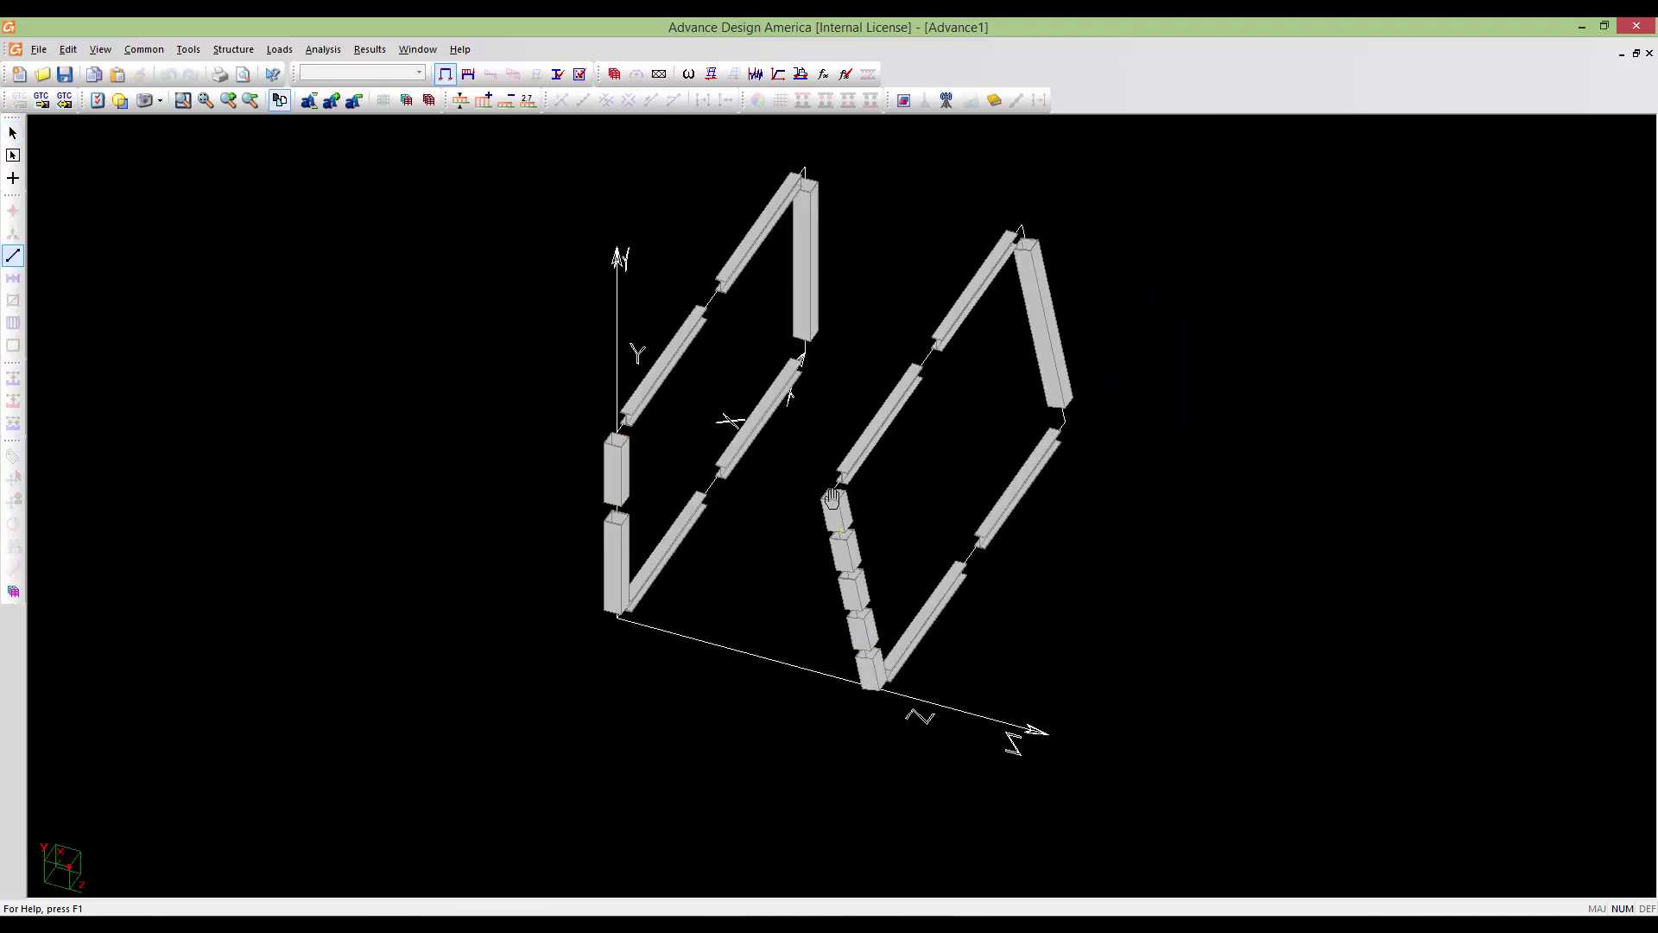
scroll(861, 553, up, 5)
scroll(856, 590, down, 2)
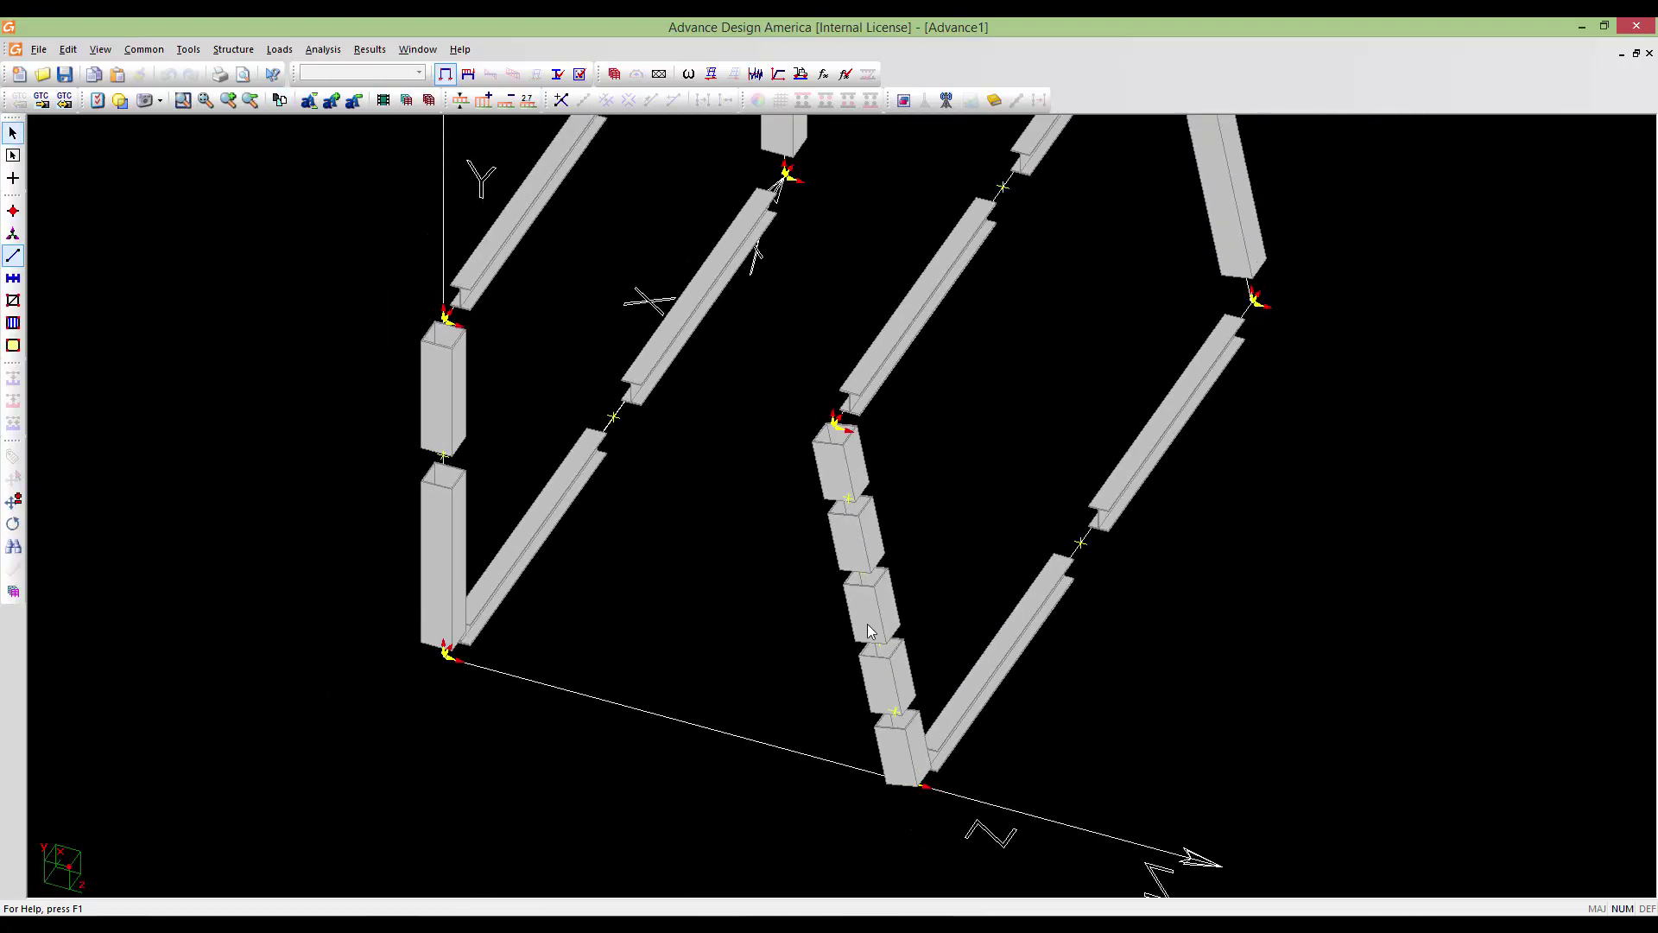
click(856, 590)
ctrl+click(863, 545)
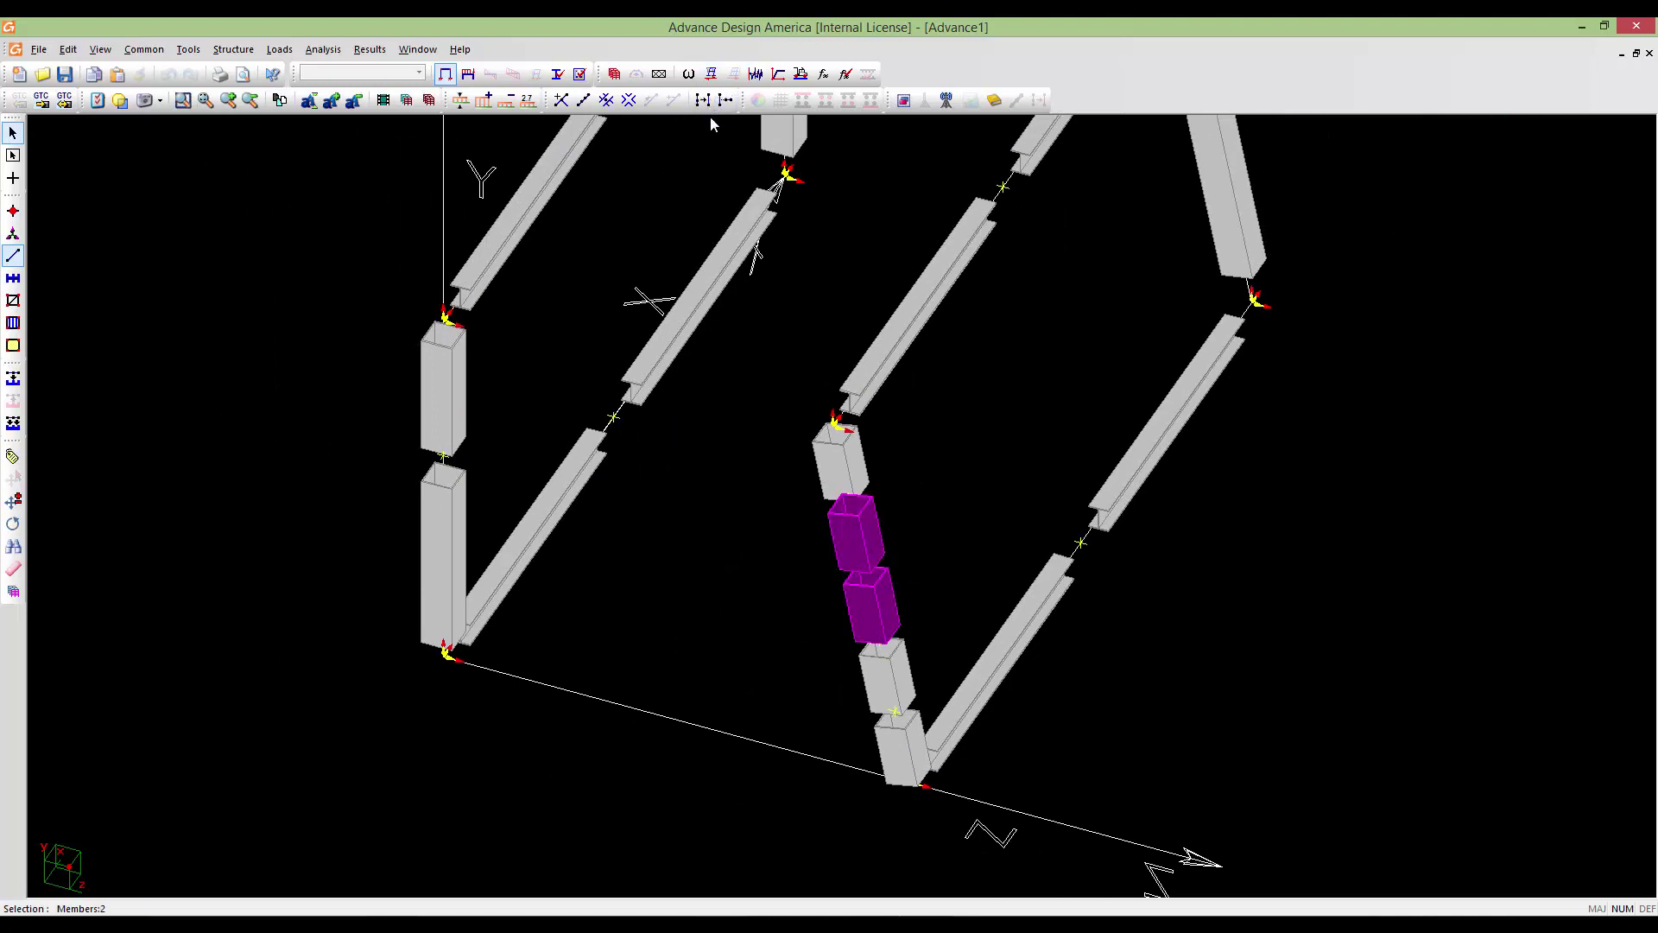
click(703, 101)
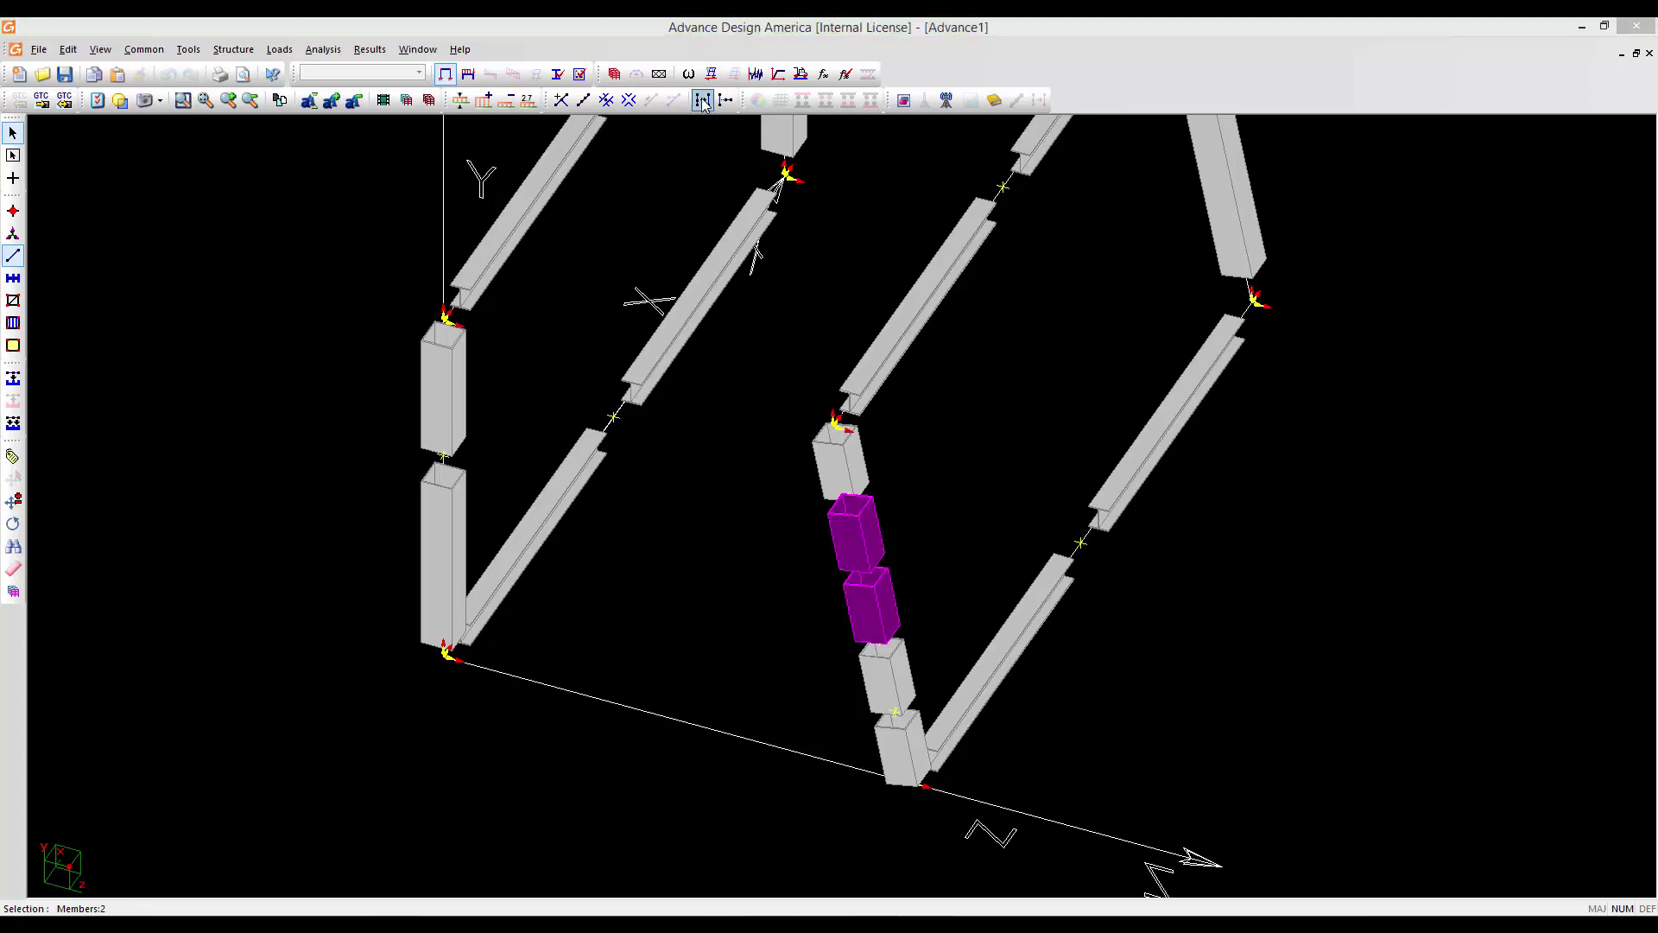
click(702, 429)
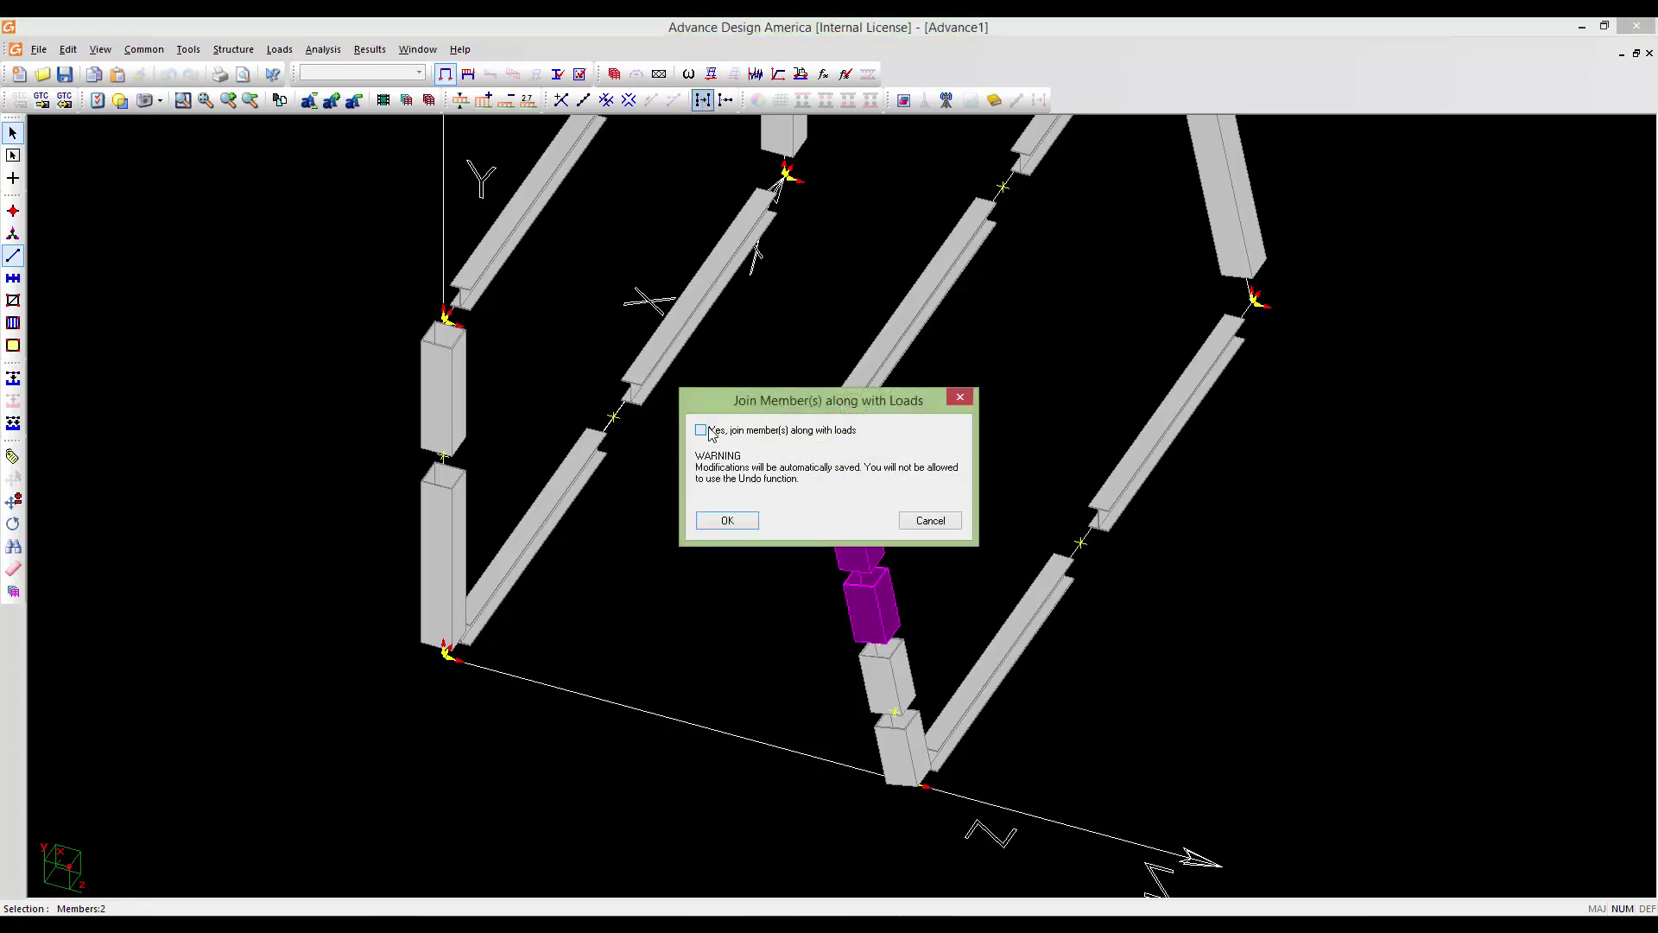
click(727, 522)
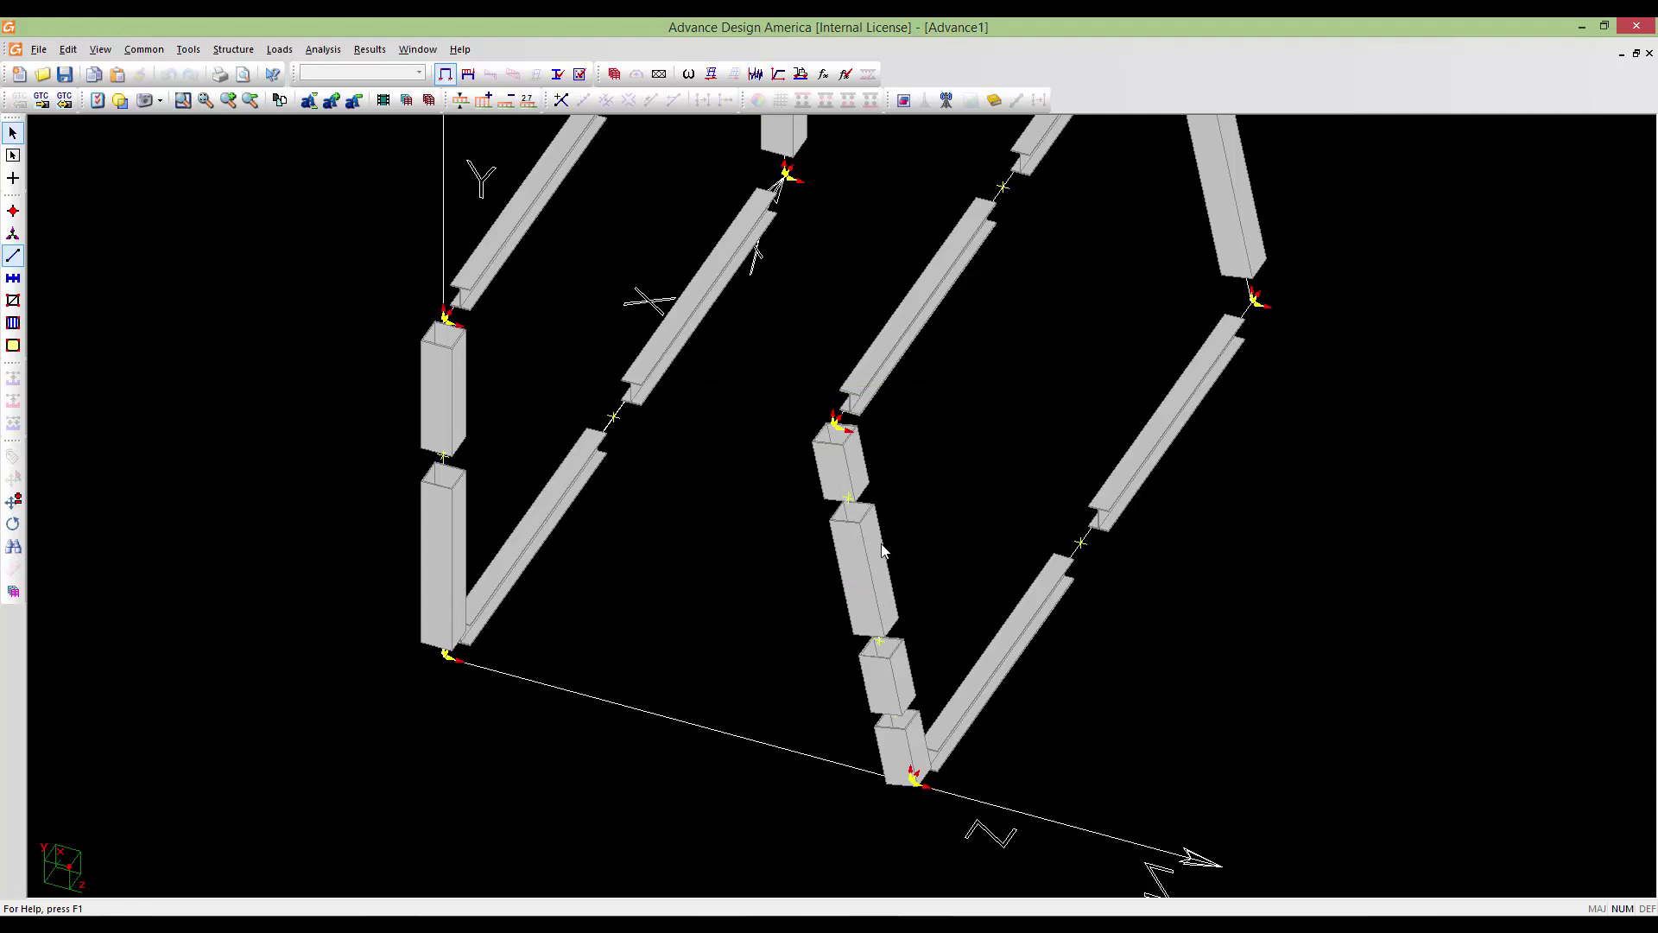
Examine the joined segment of the sloped member and both frames from several angles
scroll(874, 616, down, 3)
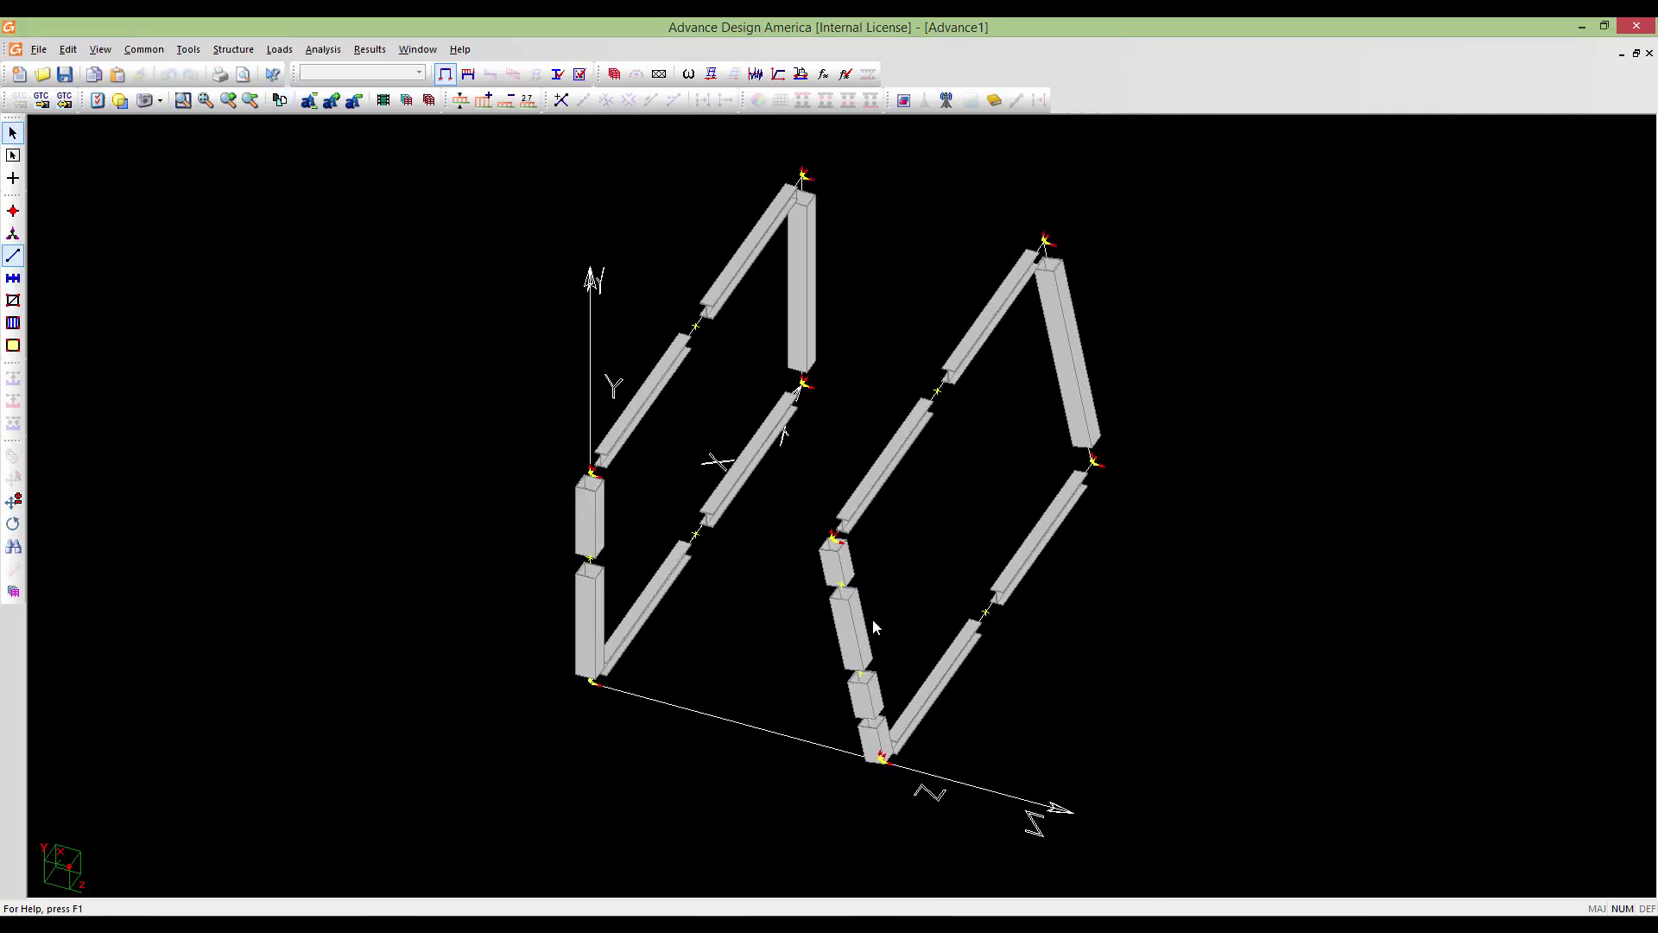
scroll(872, 618, up, 4)
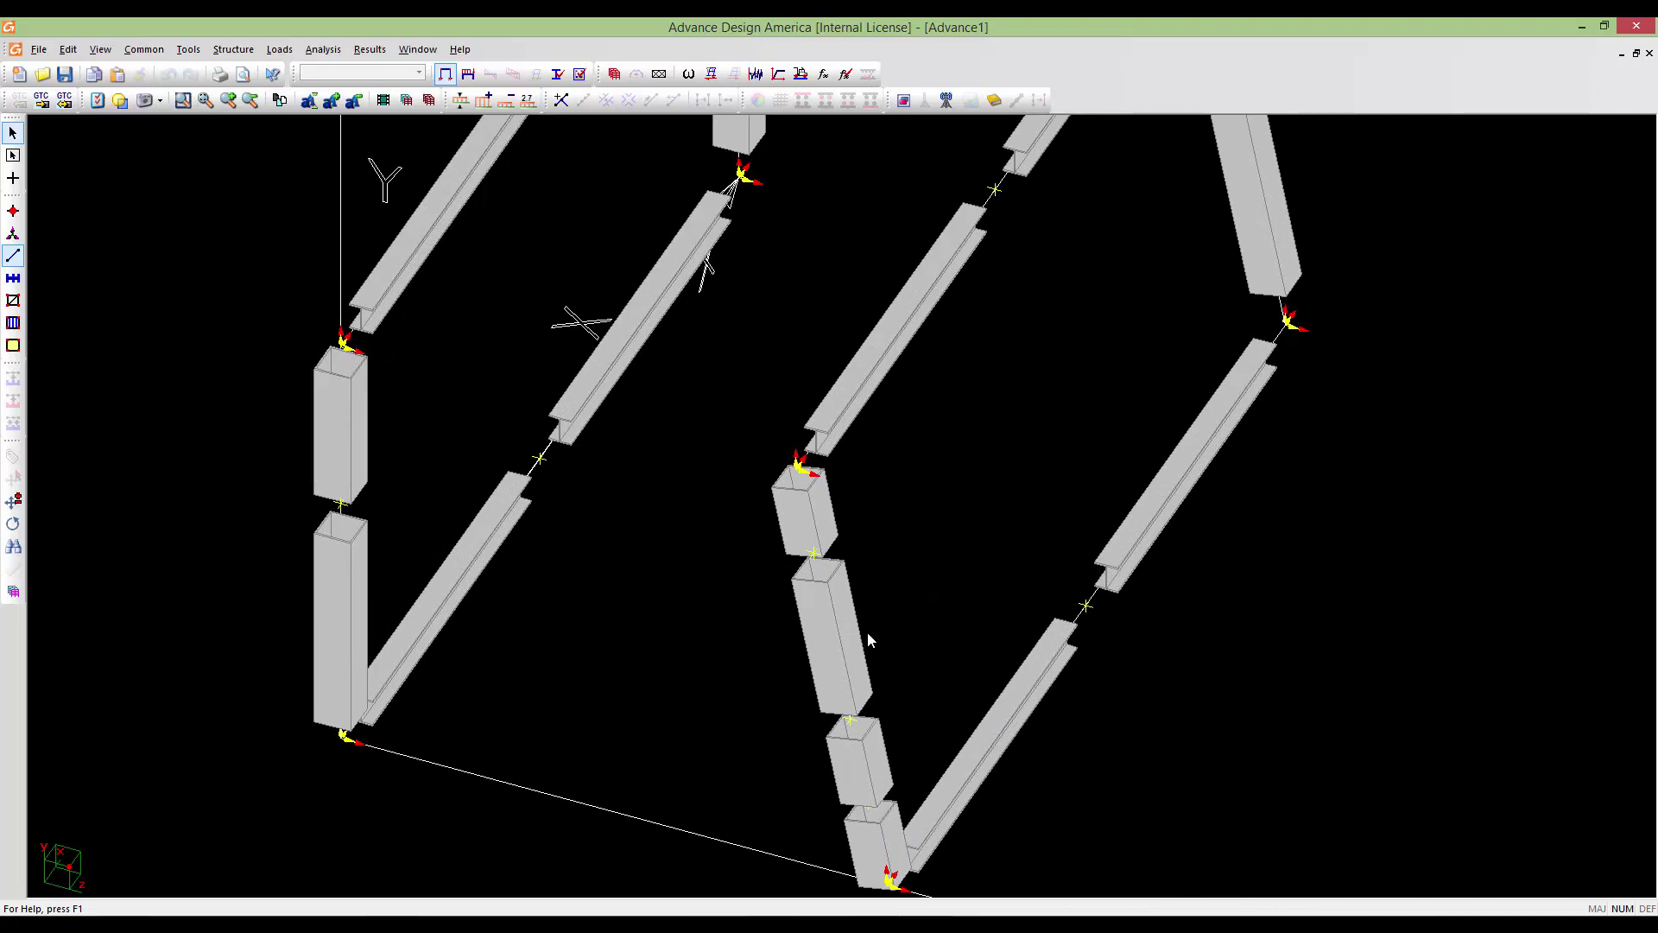
scroll(867, 640, down, 2)
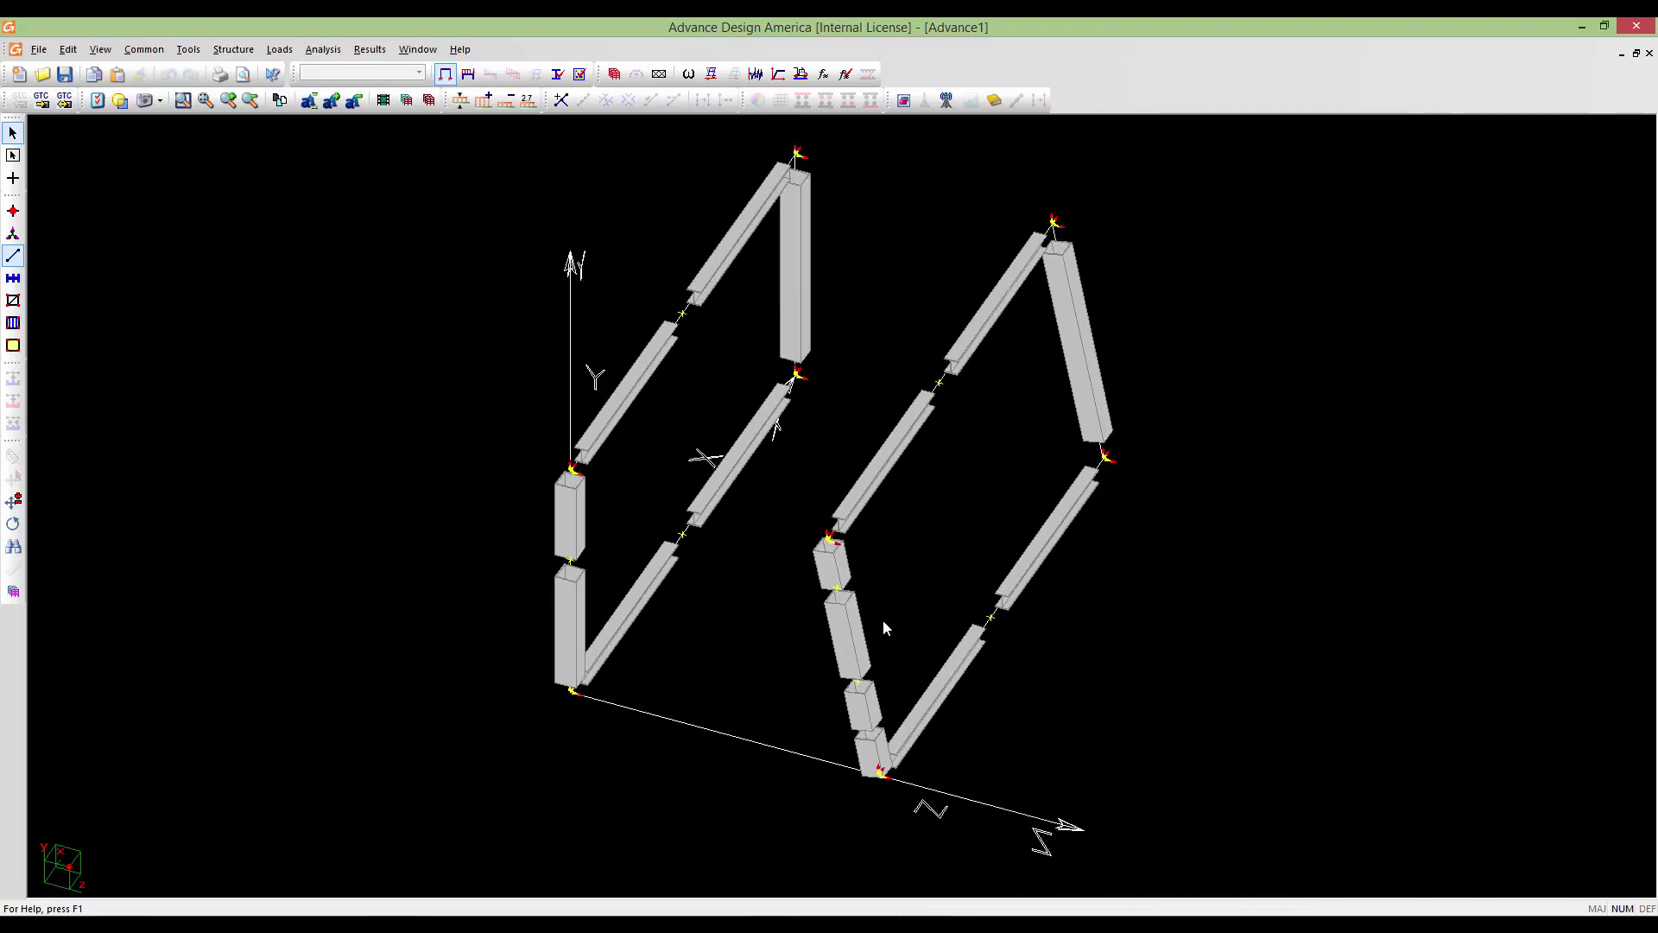
middle_drag(867, 630, 1104, 588)
mouse_move(997, 619)
middle_down()
mouse_move(815, 654)
mouse_move(968, 616)
middle_up()
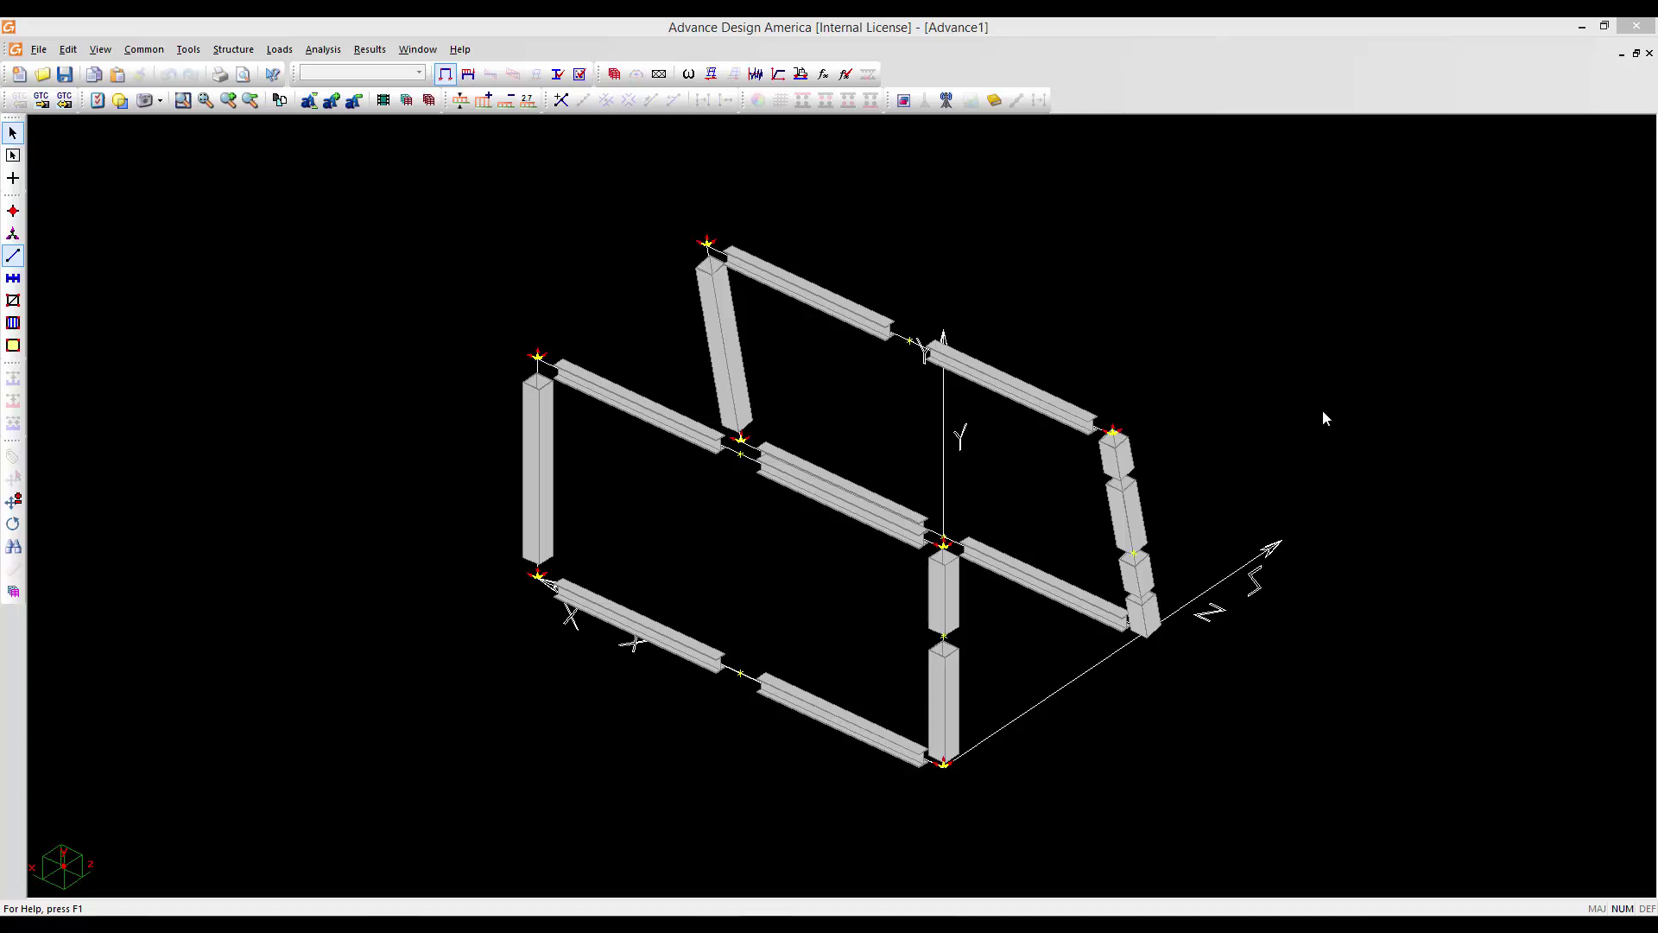
click(1036, 399)
middle_drag(919, 432, 734, 450)
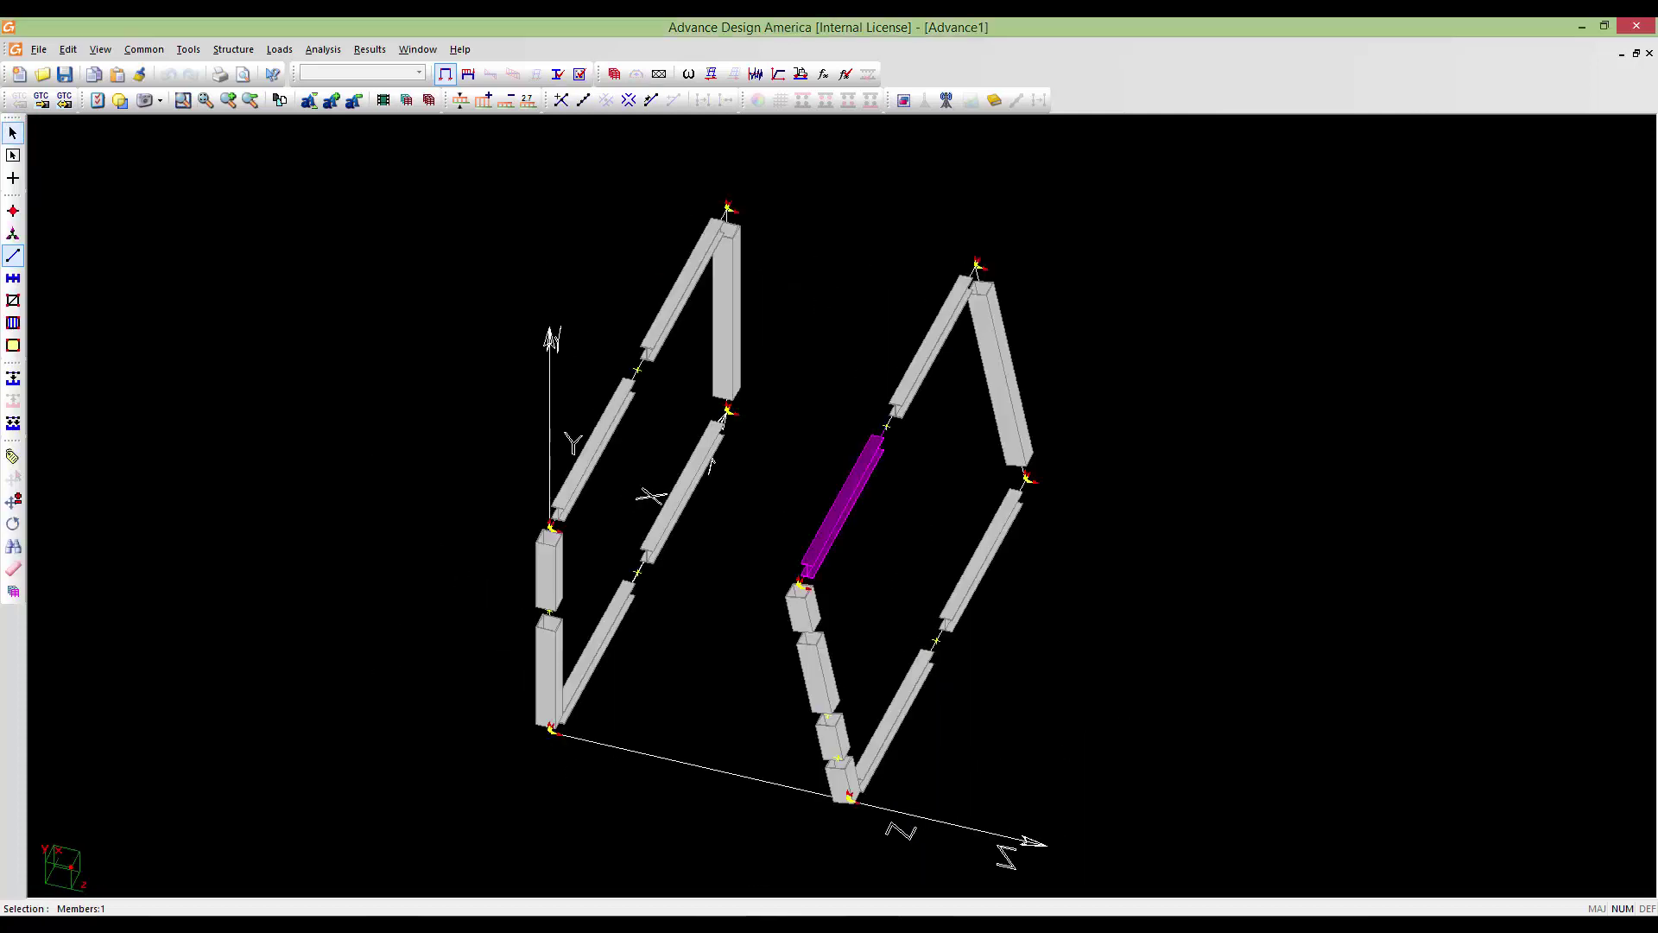
middle_drag(734, 549, 950, 524)
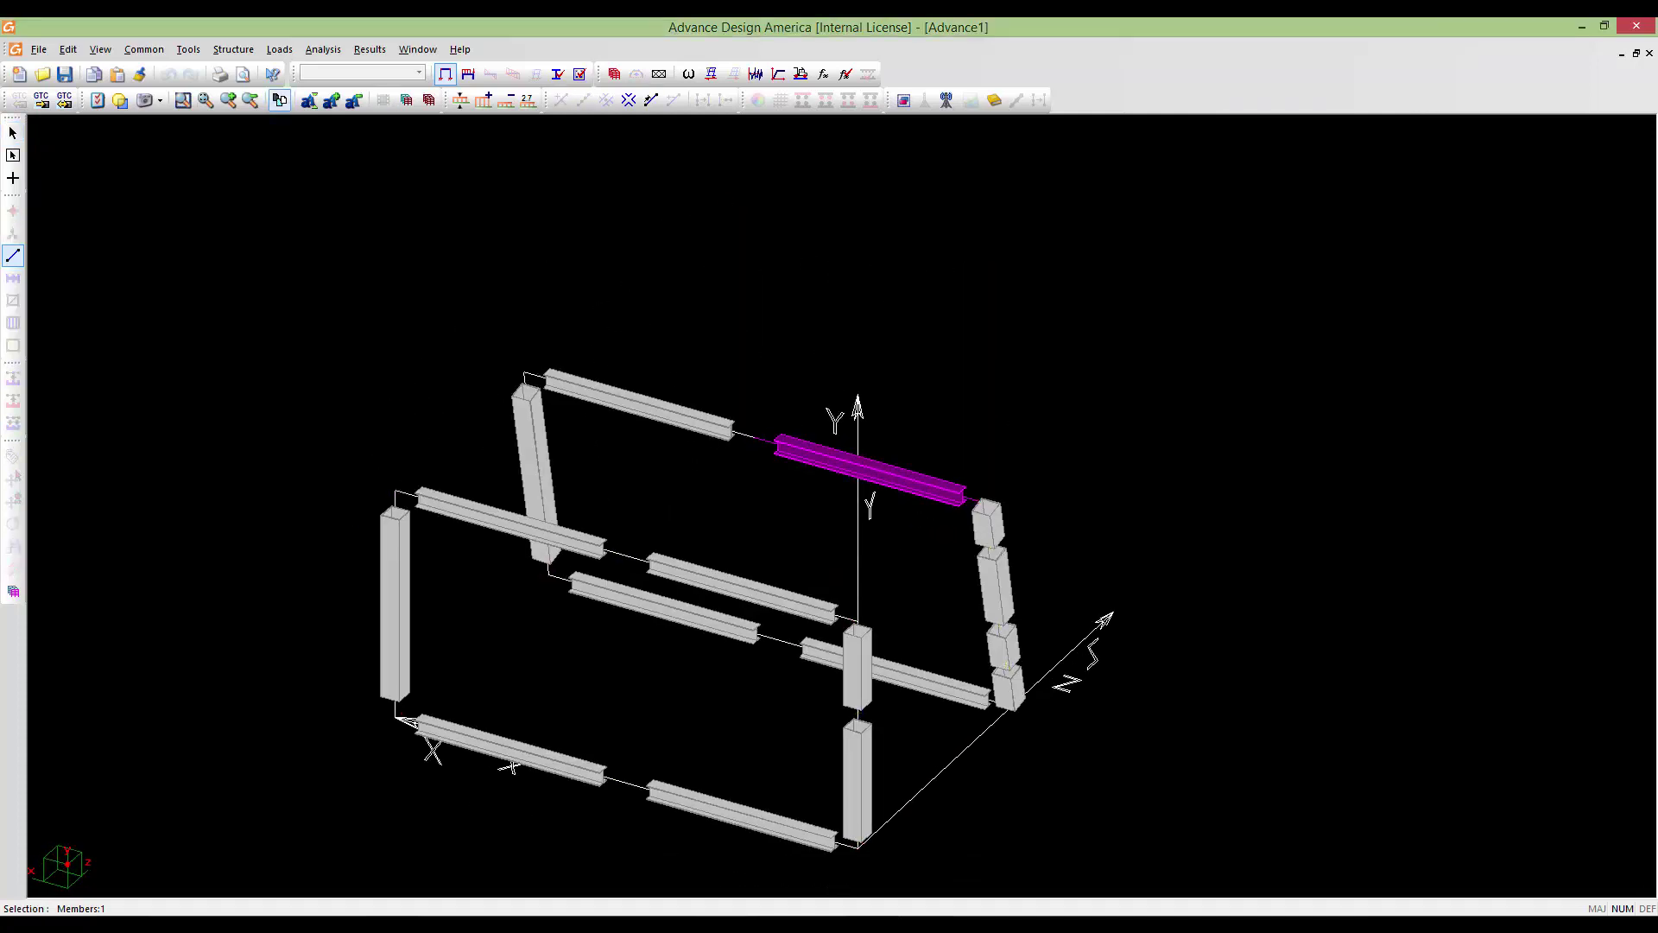
middle_drag(864, 562, 1019, 483)
middle_drag(1019, 483, 893, 596)
middle_drag(748, 654, 1020, 499)
scroll(1020, 499, up, 1)
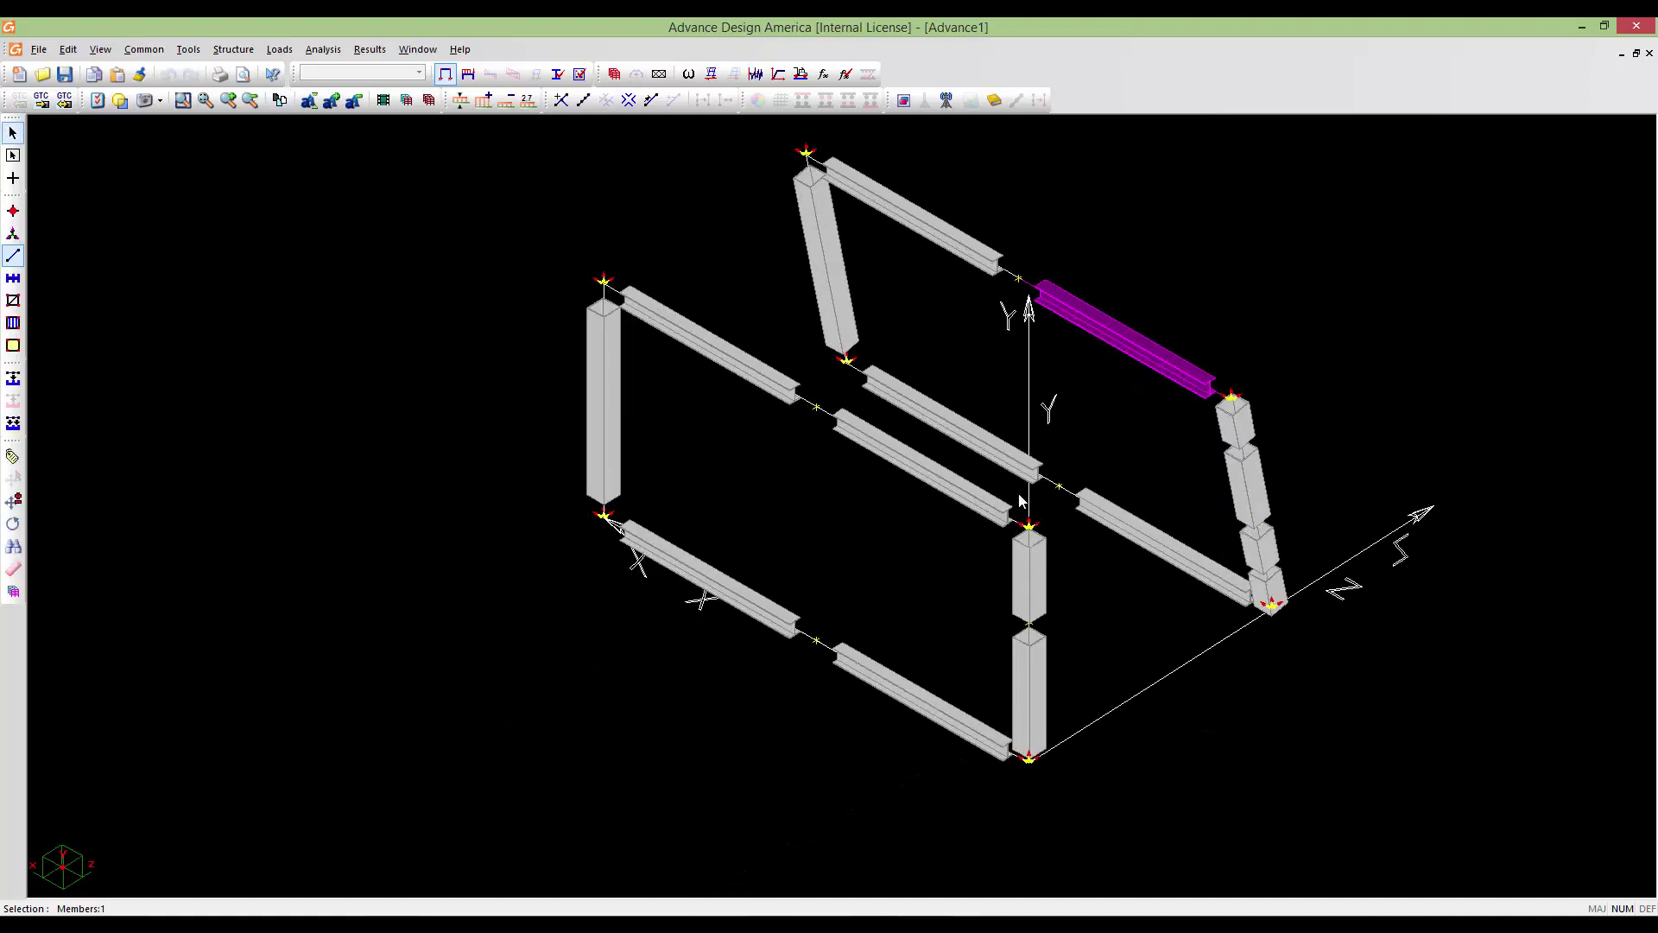
scroll(976, 502, up, 1)
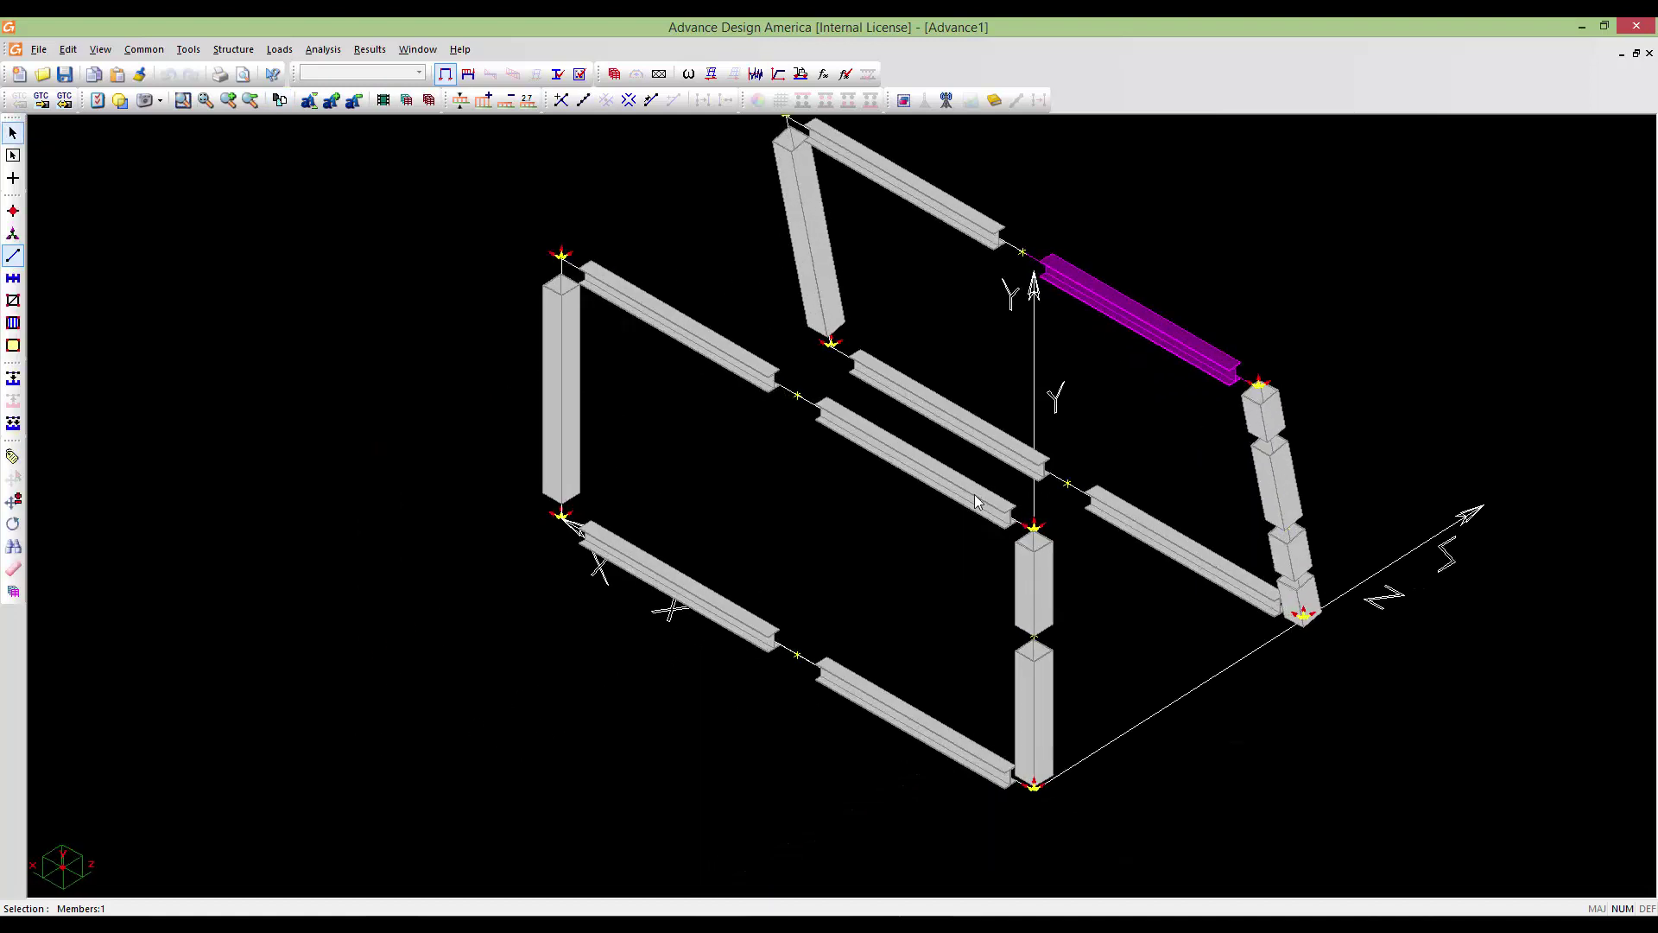
Draw two crossing diagonal members between the opposite corner nodes of the frame at the origin
click(15, 252)
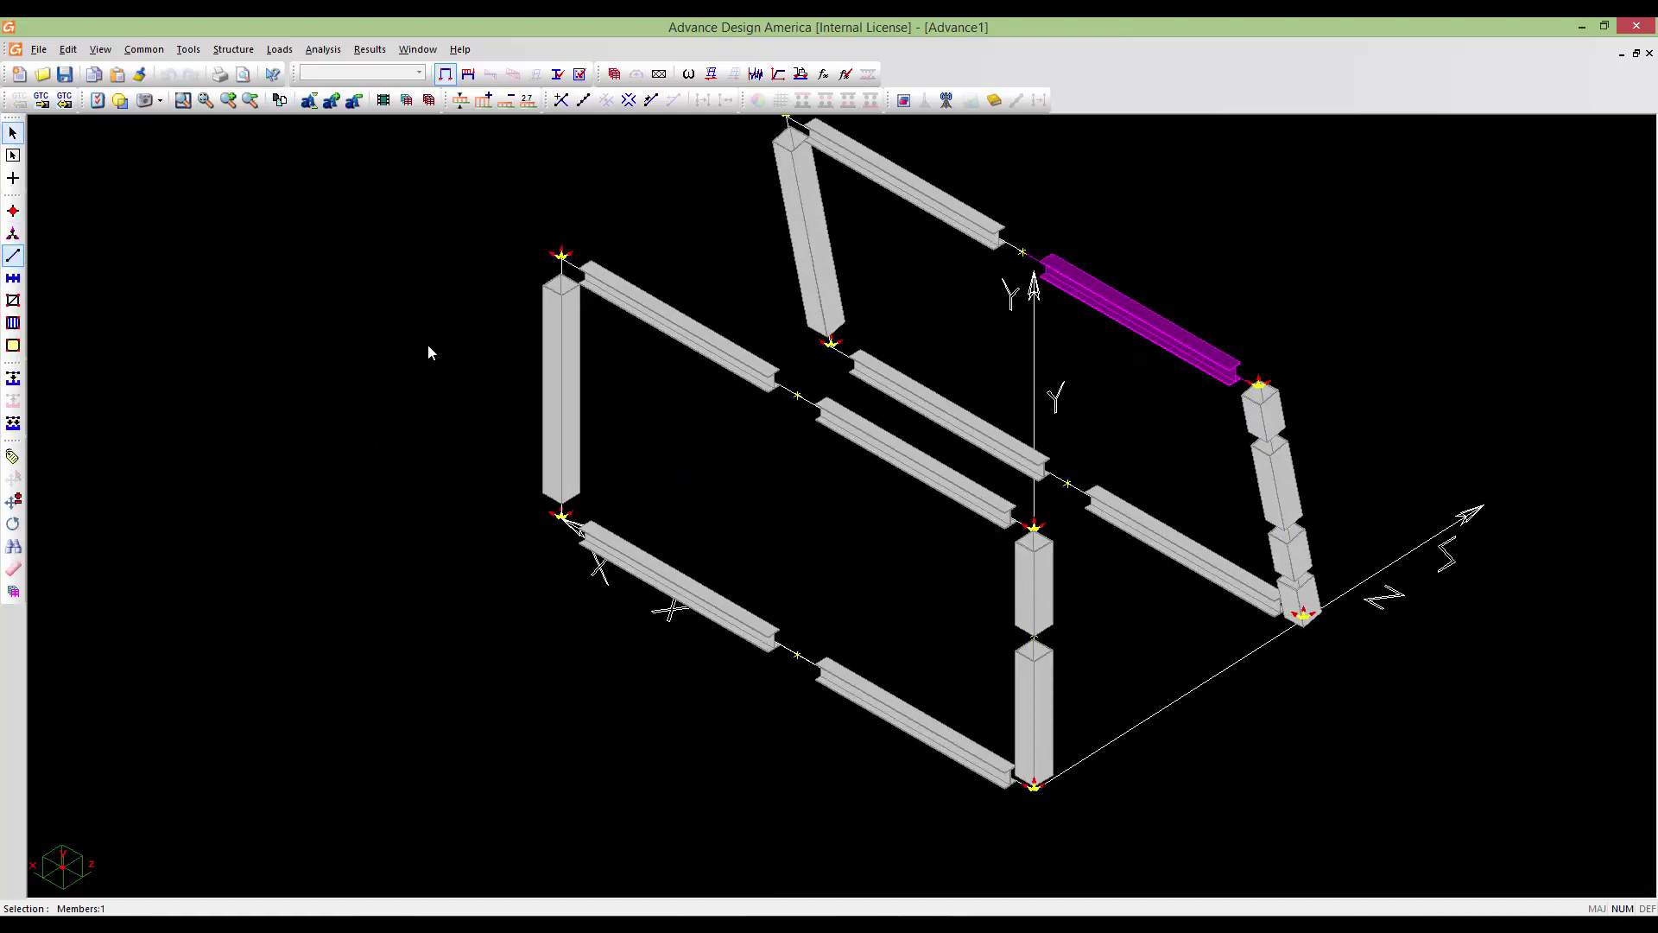
click(13, 178)
click(561, 257)
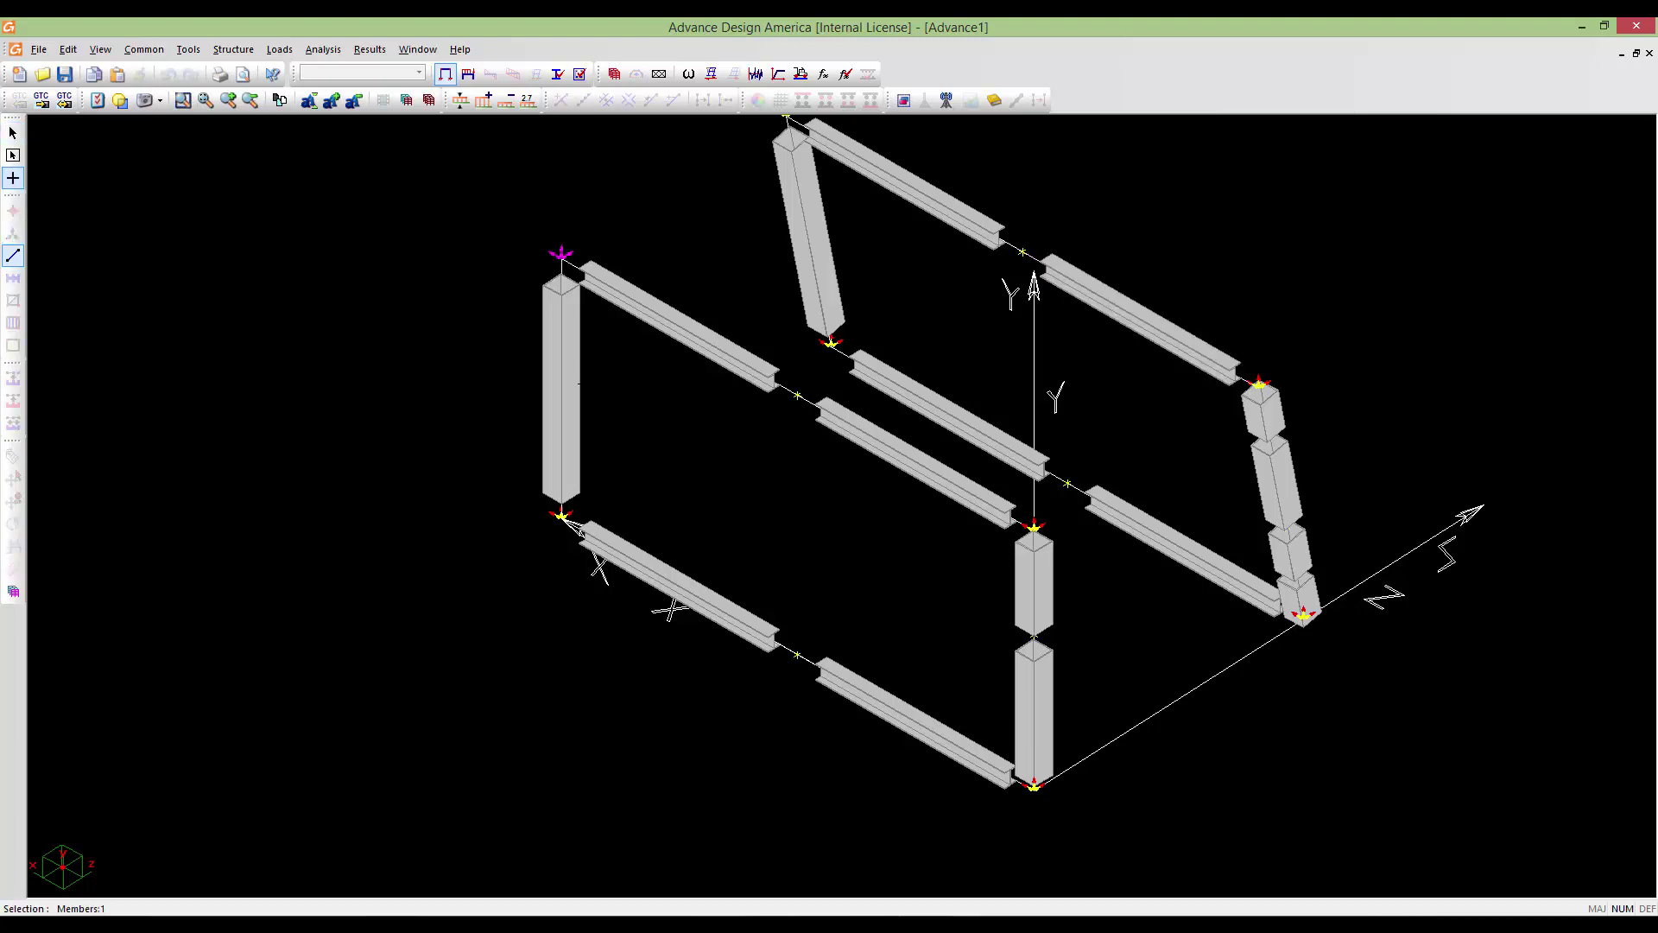
click(1031, 773)
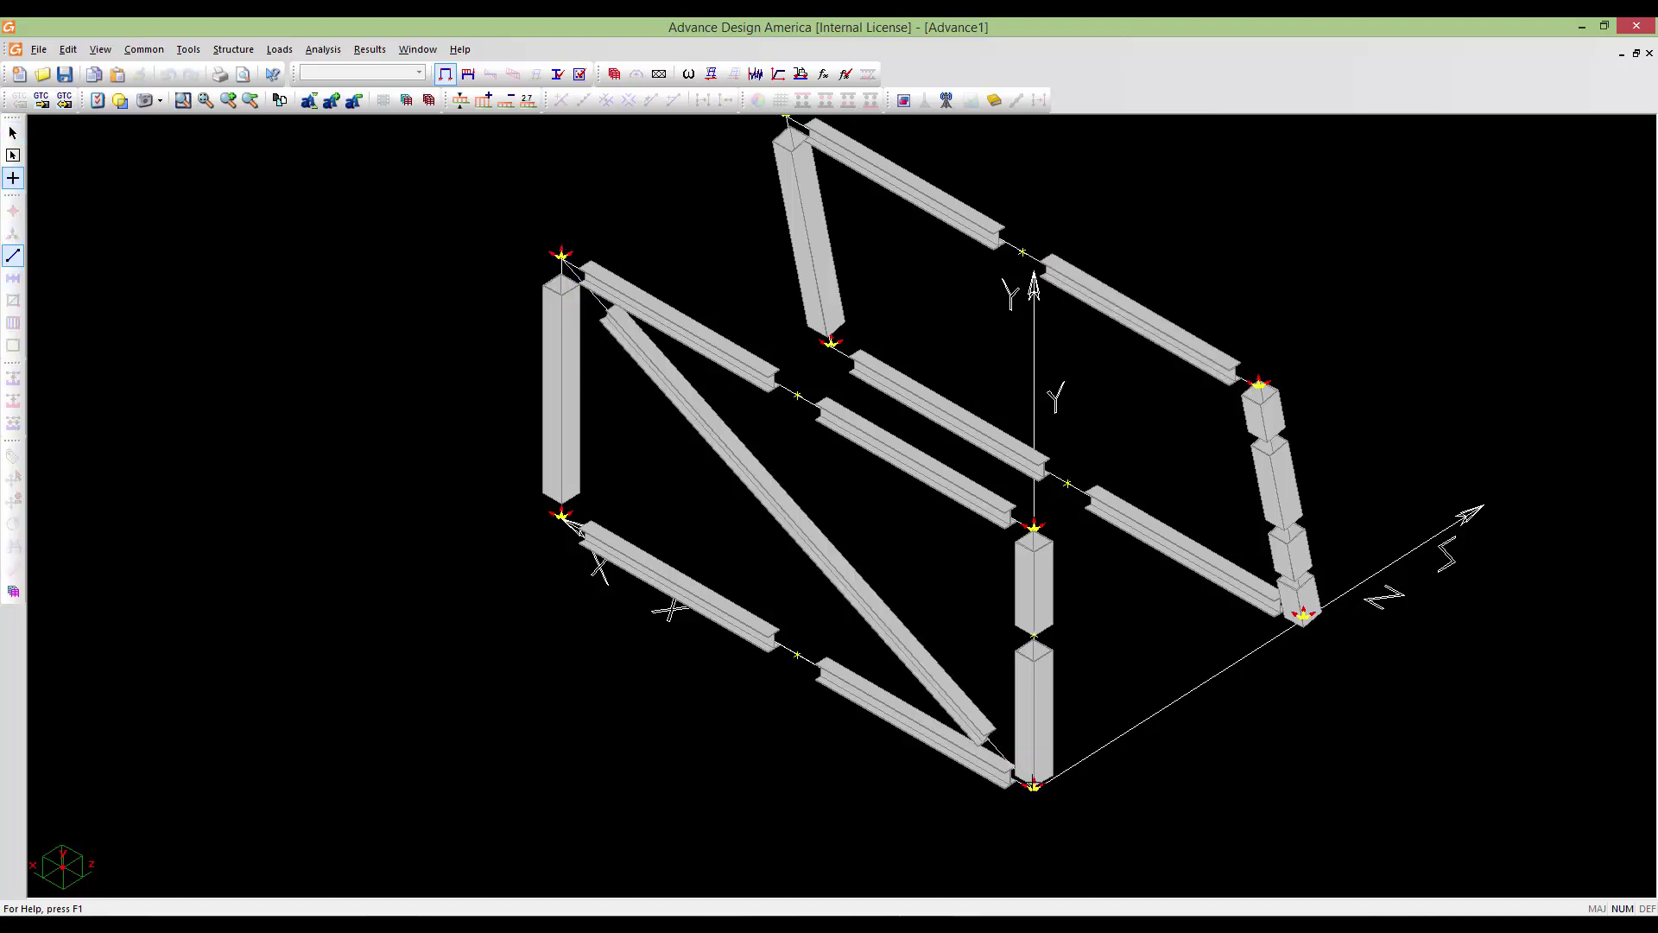
click(1034, 529)
click(563, 518)
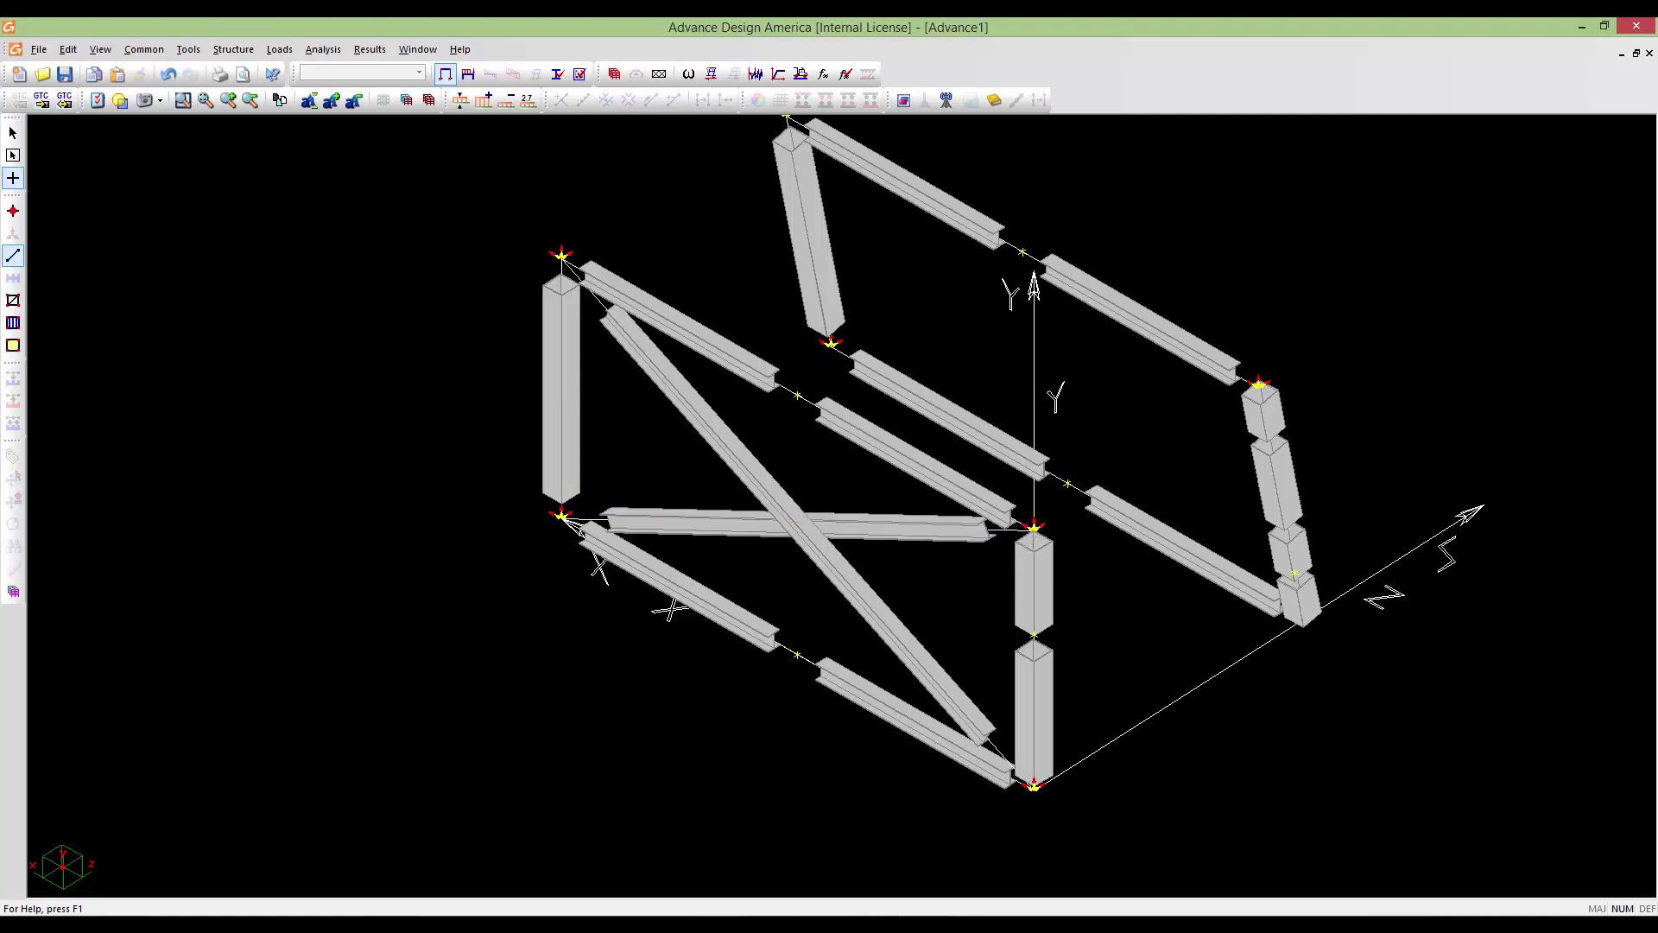
key(Escape)
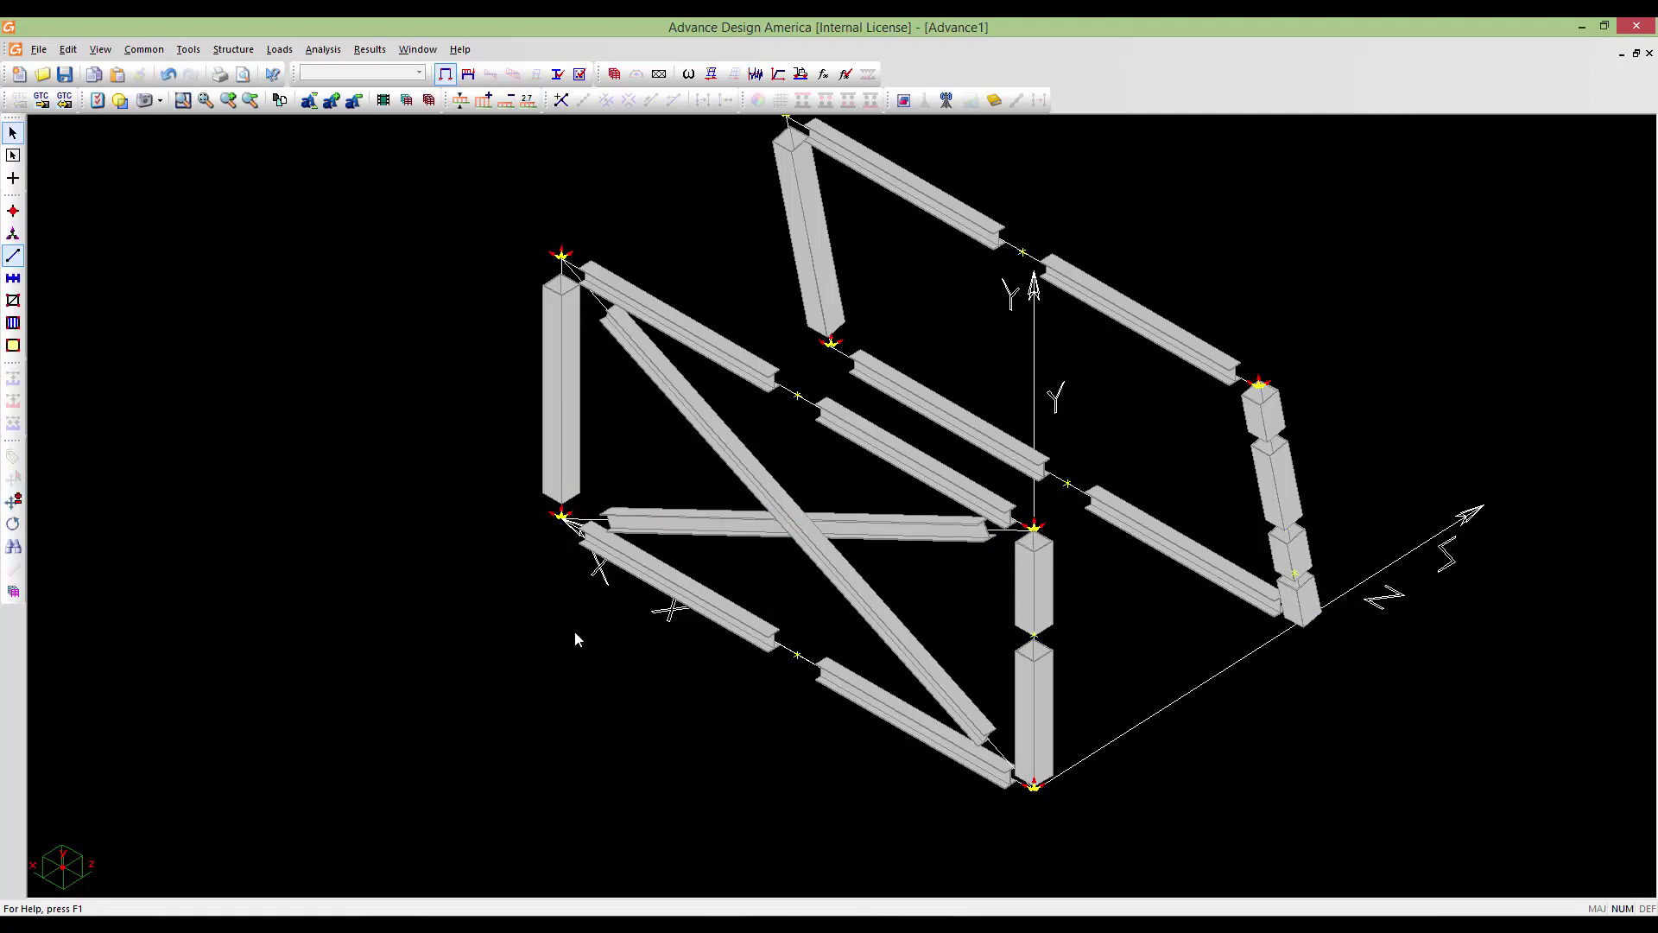
Open the Members Spreadsheet for the two crossing diagonal members
middle_drag(812, 611, 780, 618)
scroll(780, 598, up, 5)
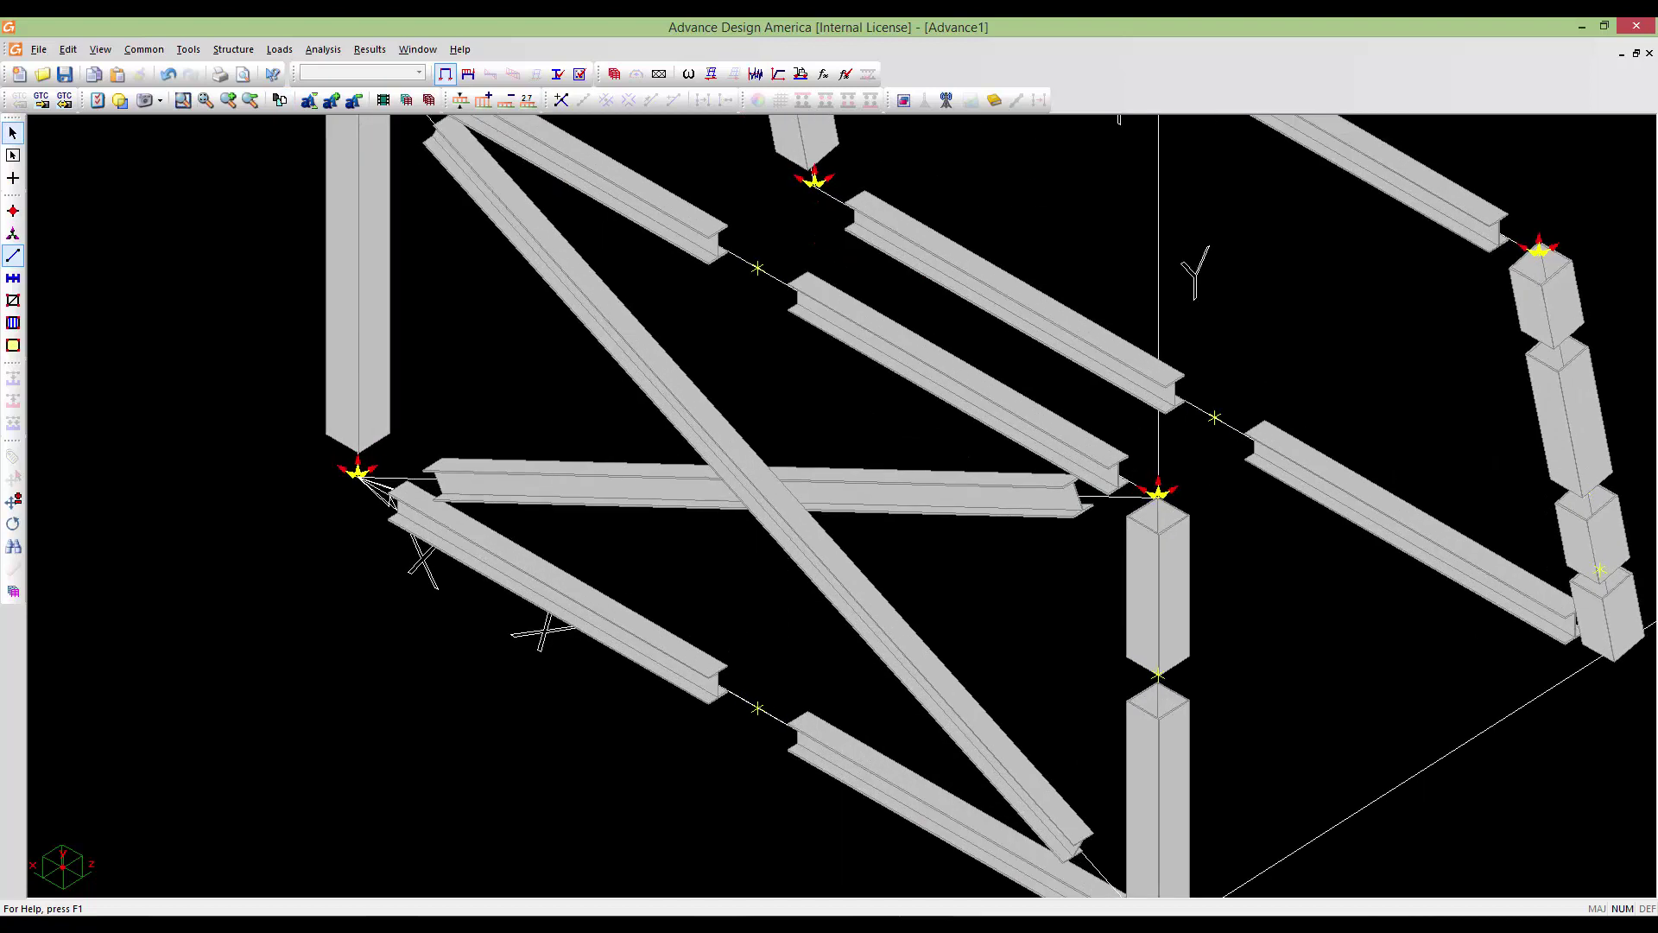
middle_drag(785, 544, 761, 667)
scroll(761, 667, down, 3)
click(795, 679)
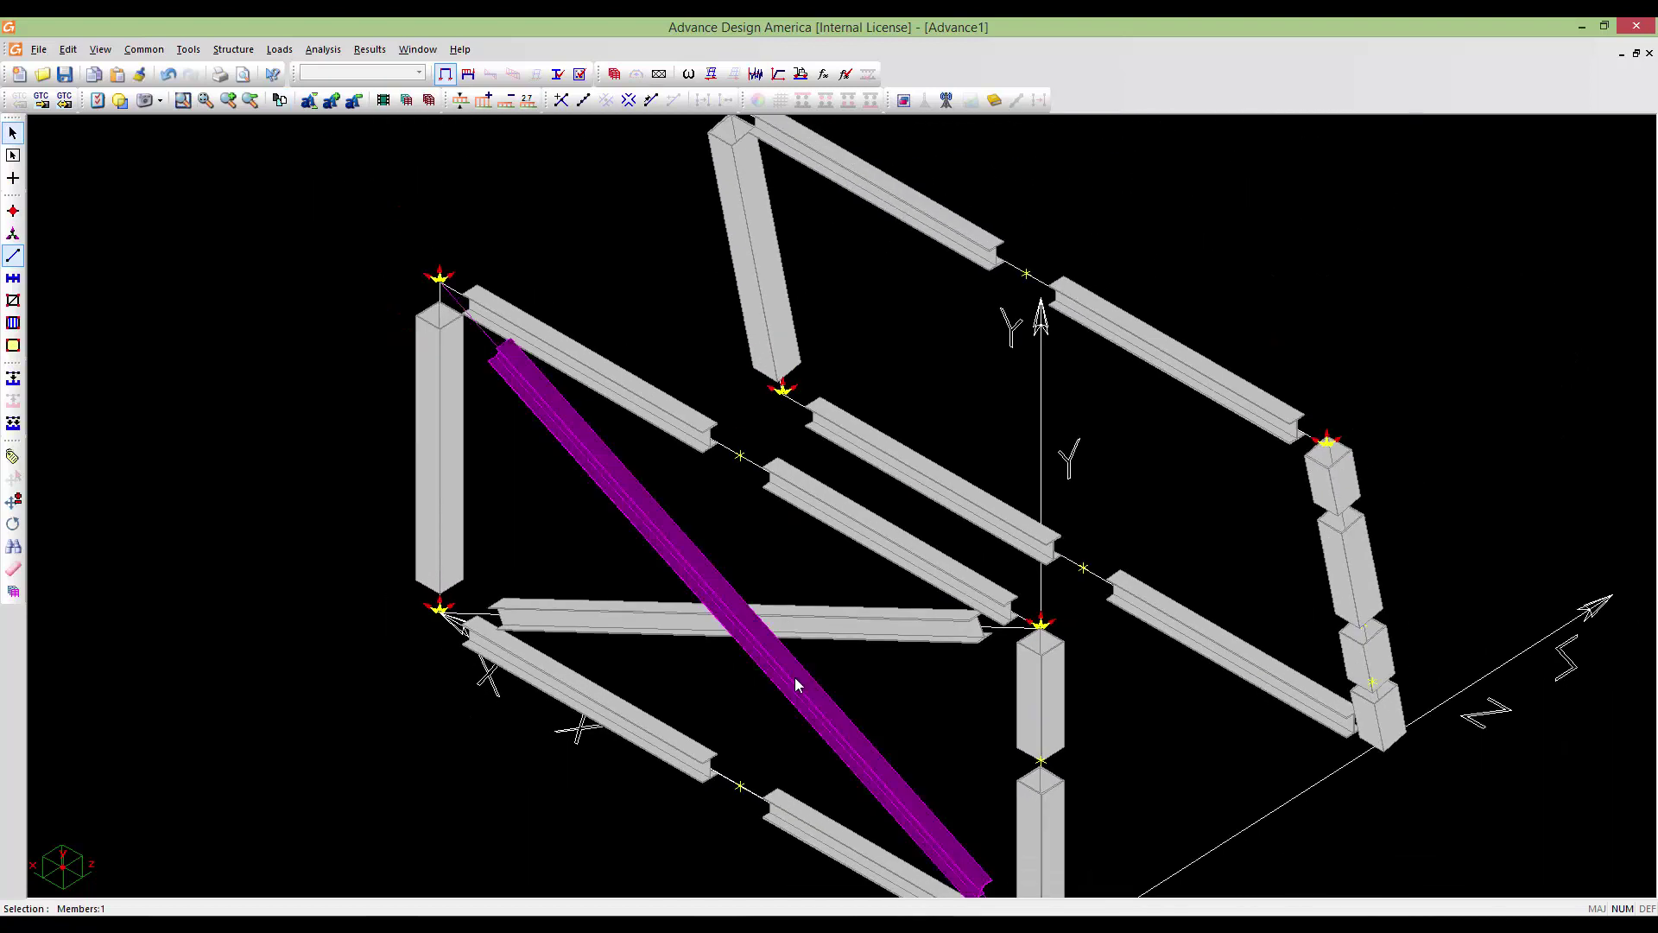
click(827, 628)
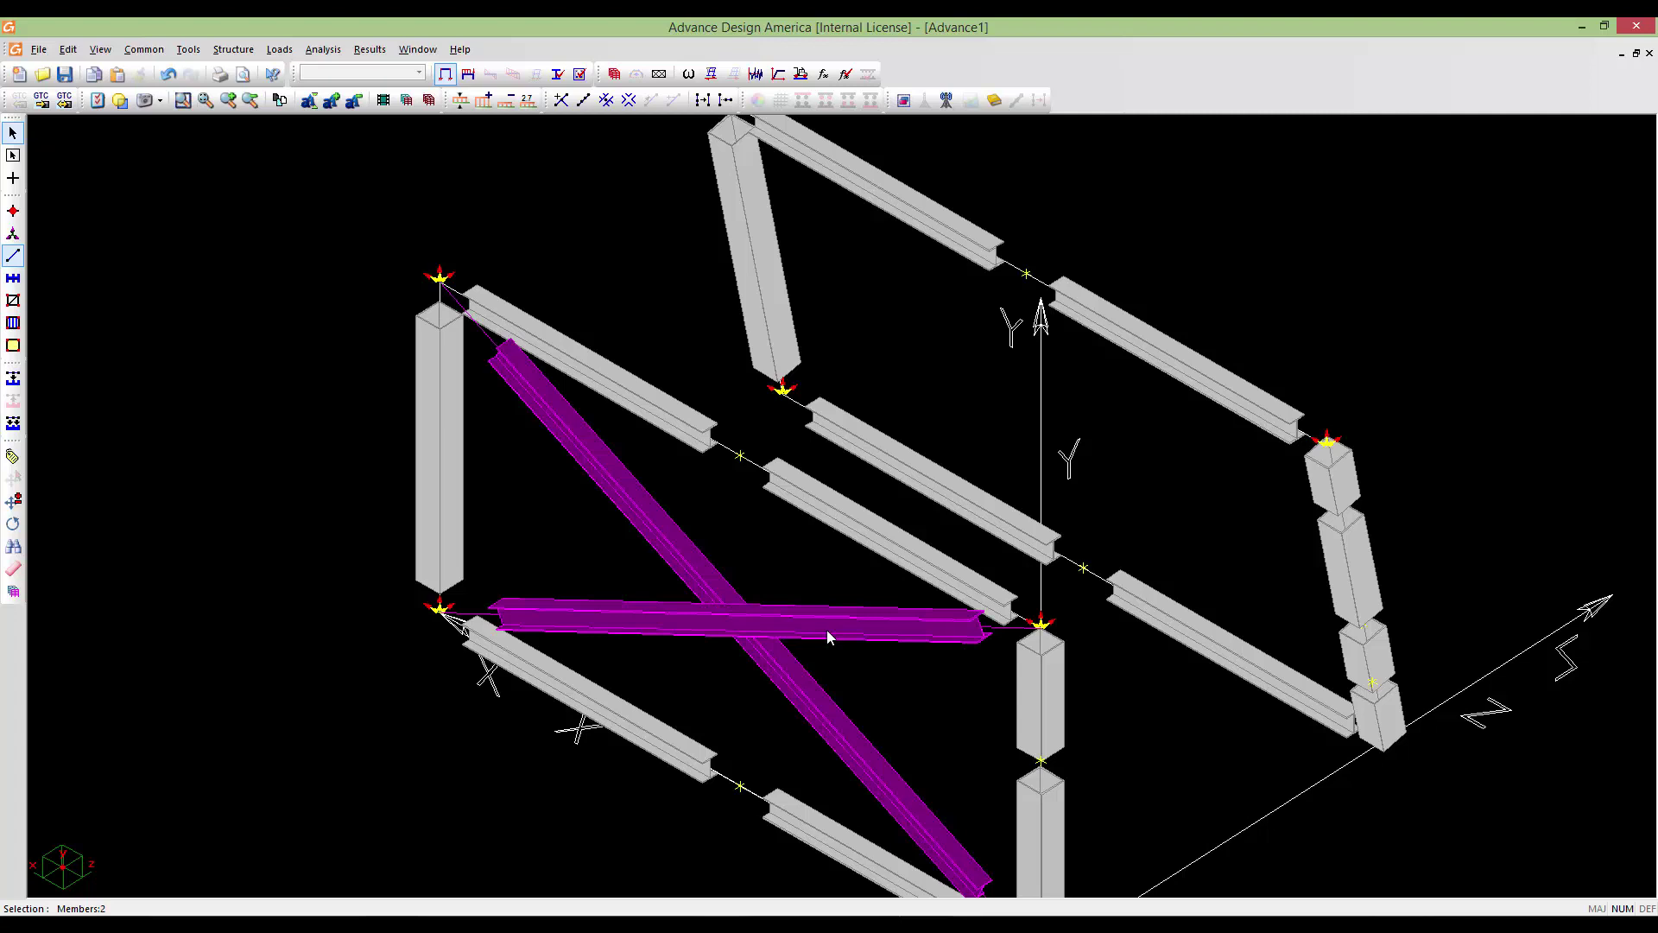
double_click(765, 649)
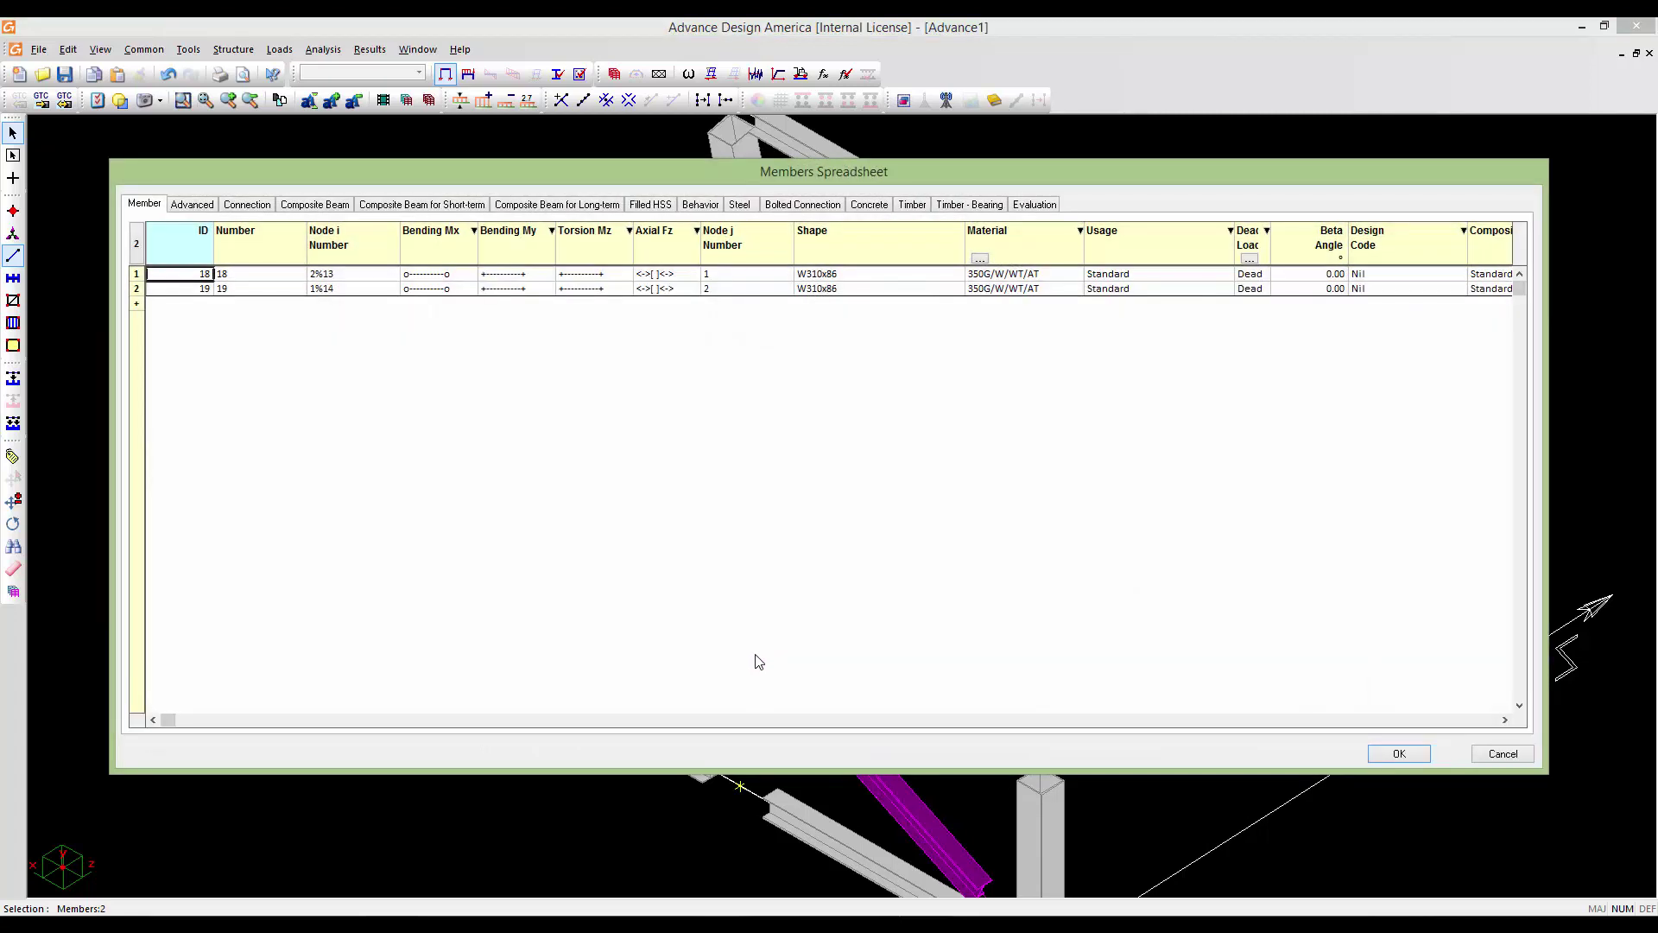
Change the shape of both crossing diagonal members to the equal-leg angle L102x102x19 and clear the selection
click(846, 251)
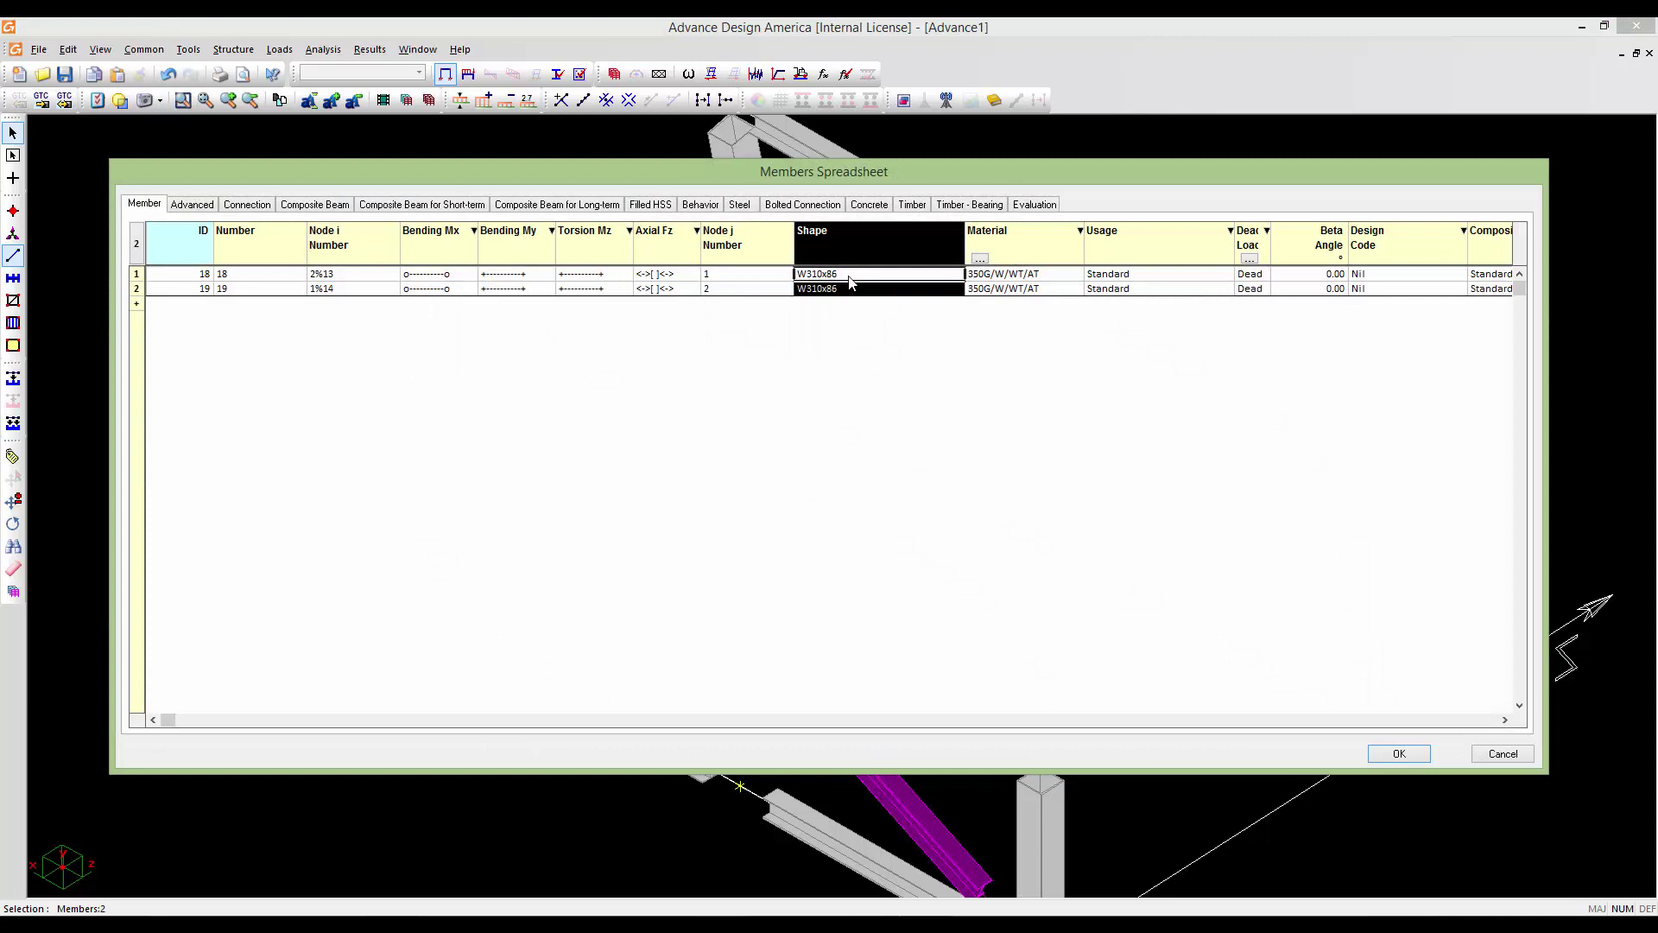
right_click(851, 281)
click(883, 422)
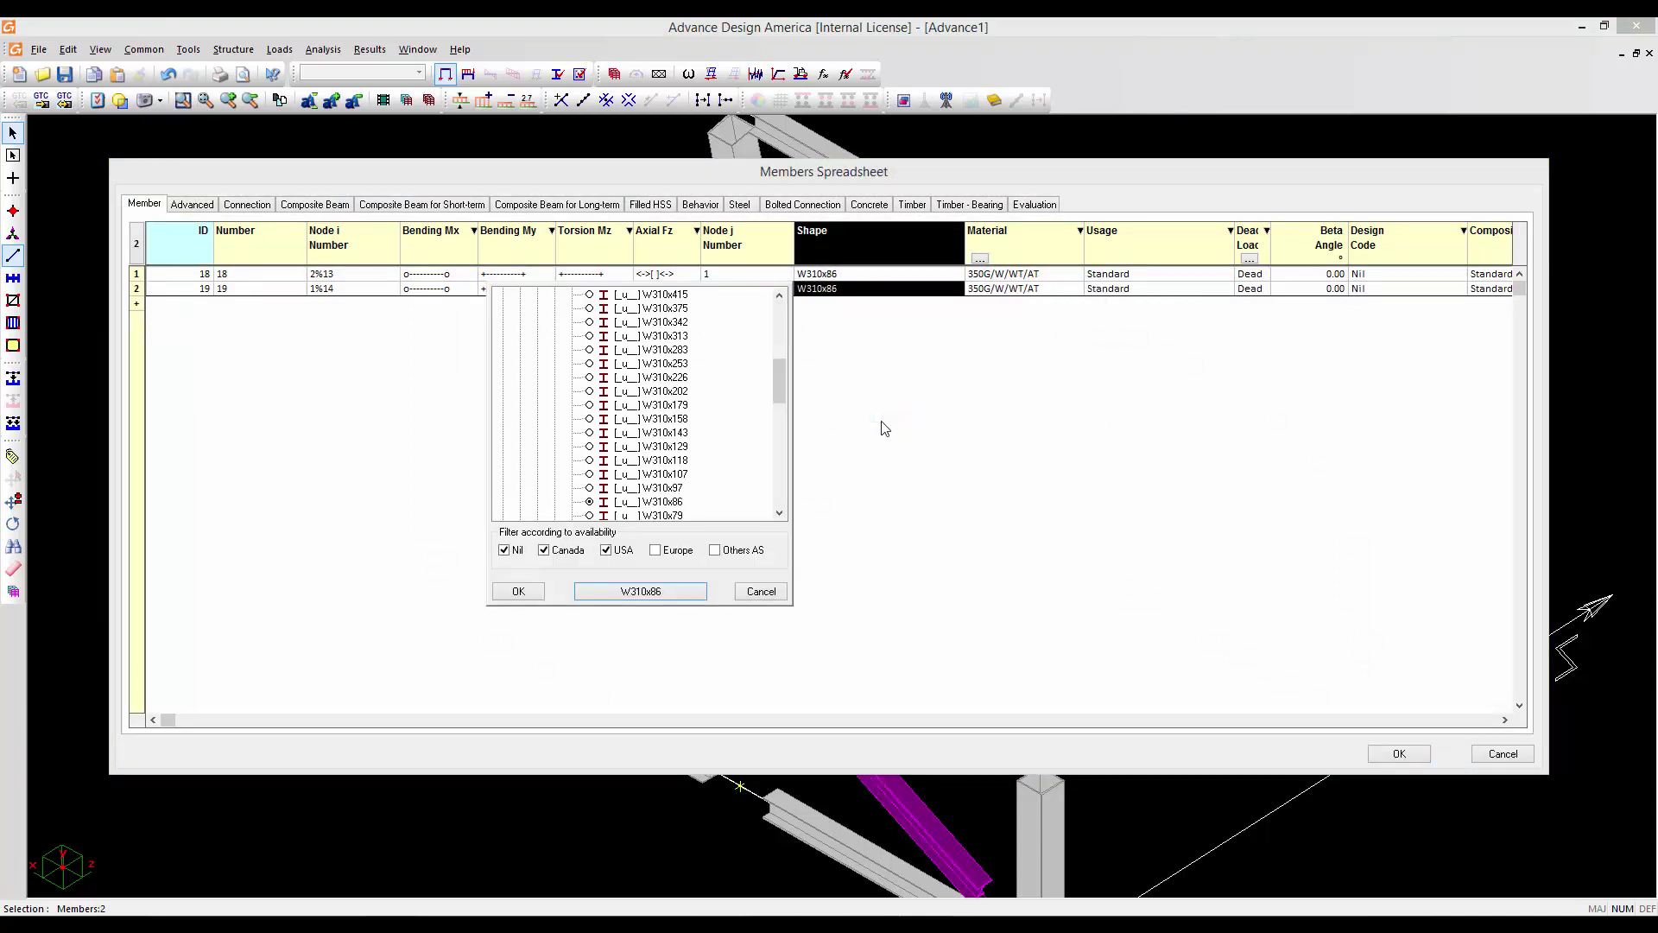
drag(772, 388, 780, 319)
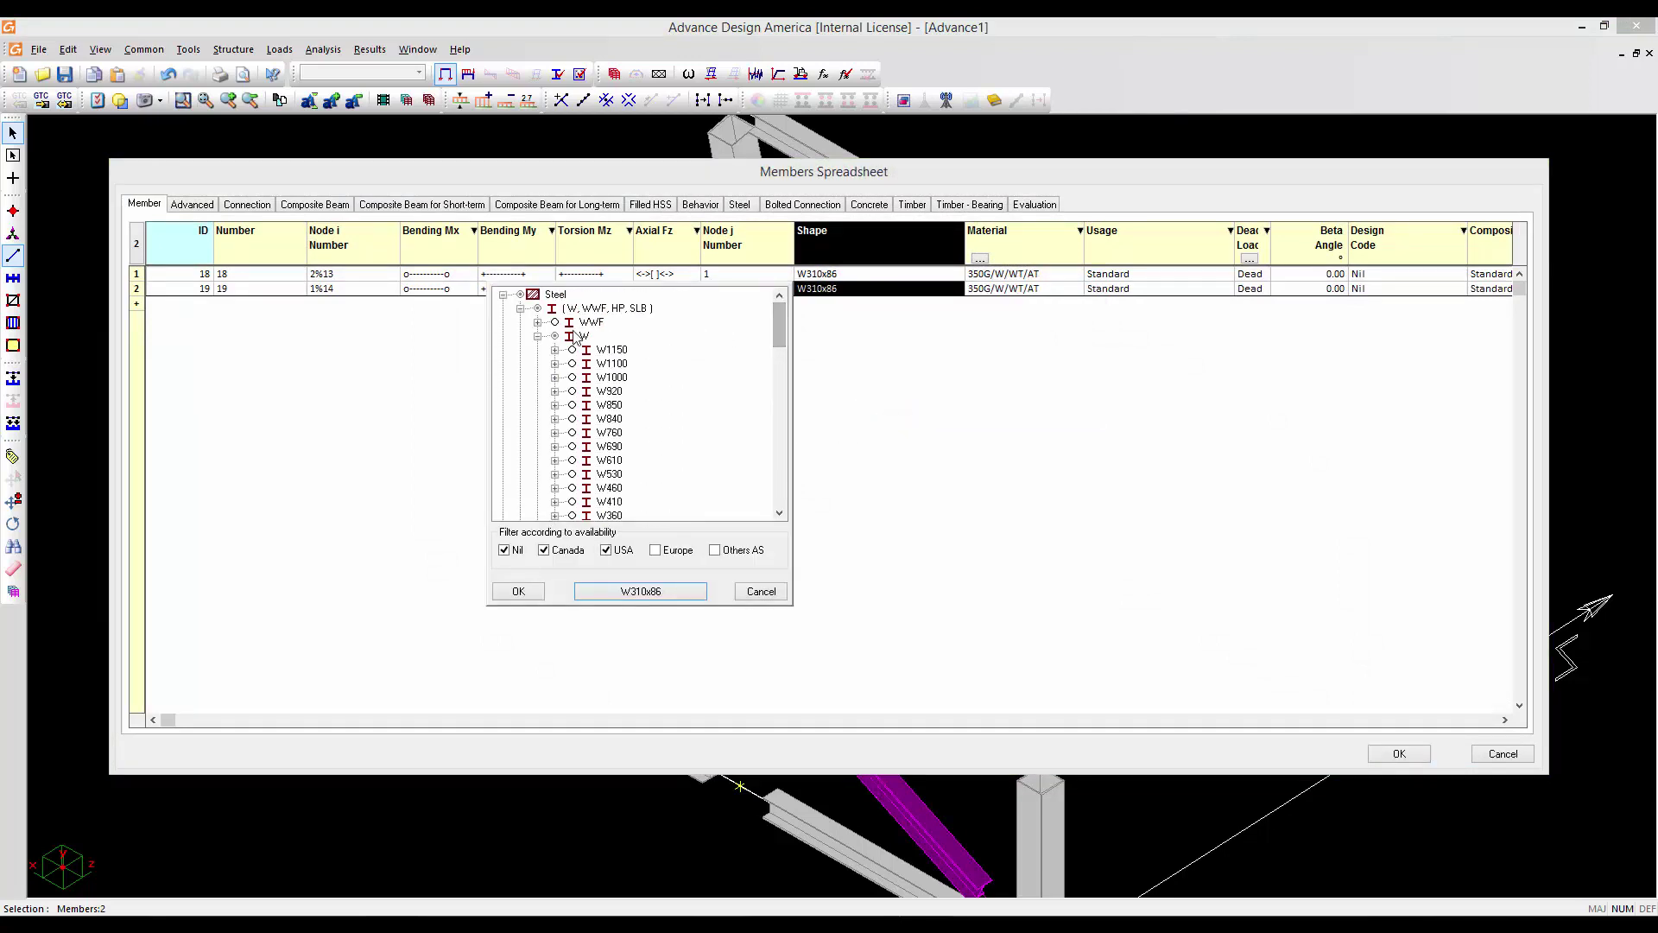
click(539, 336)
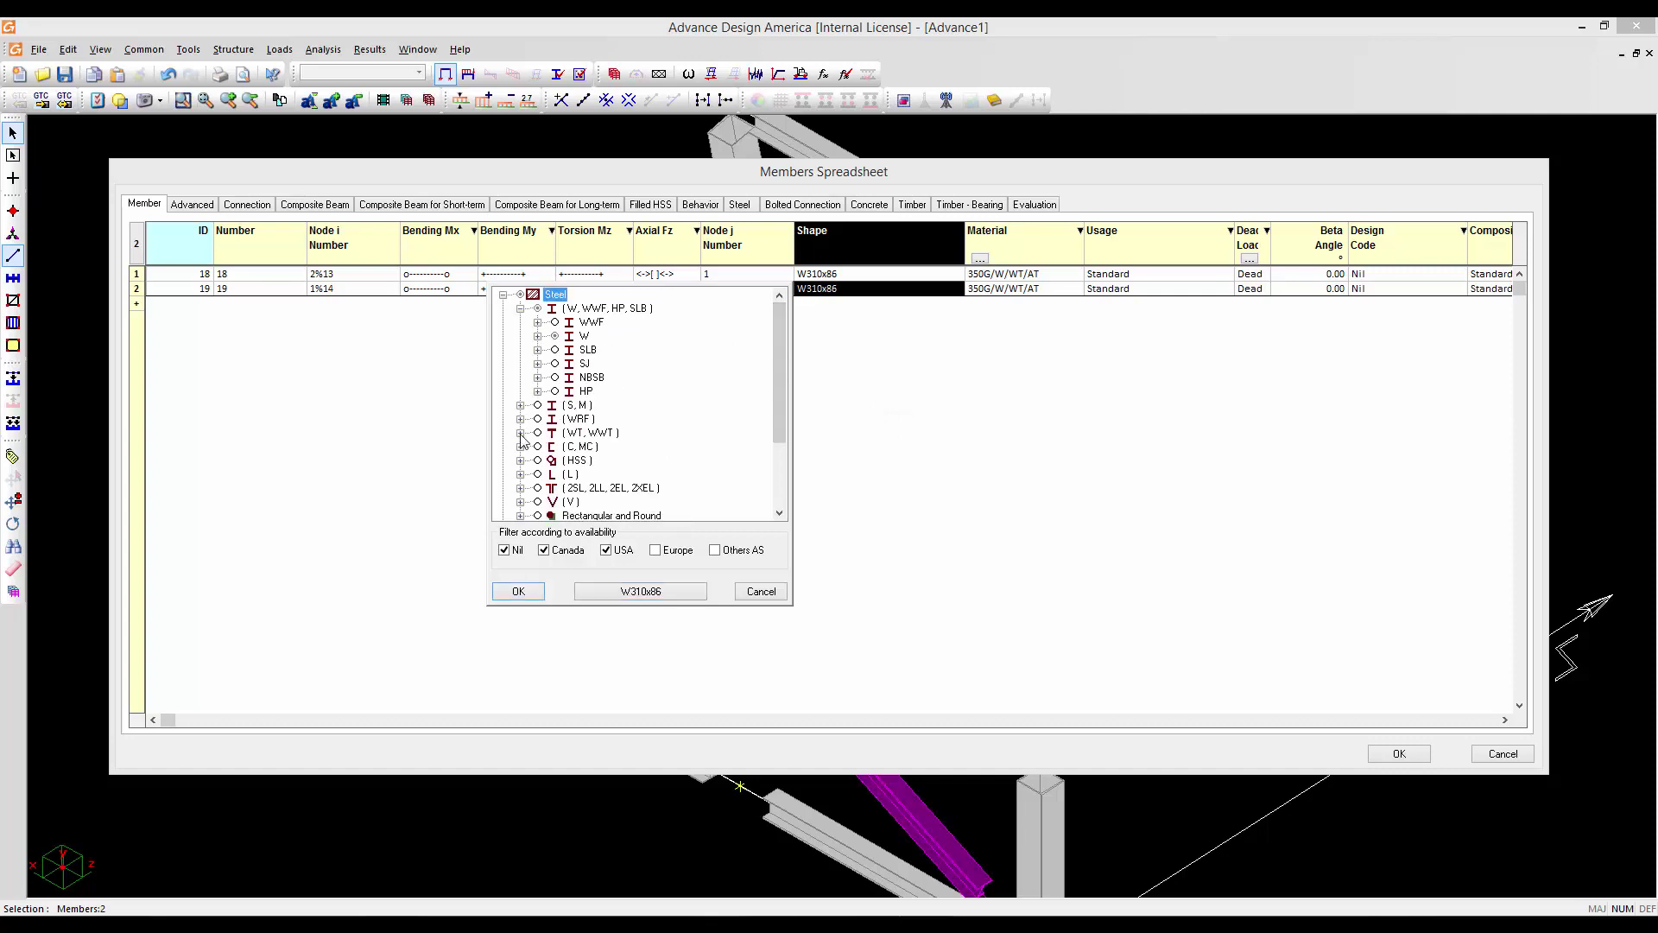
click(521, 475)
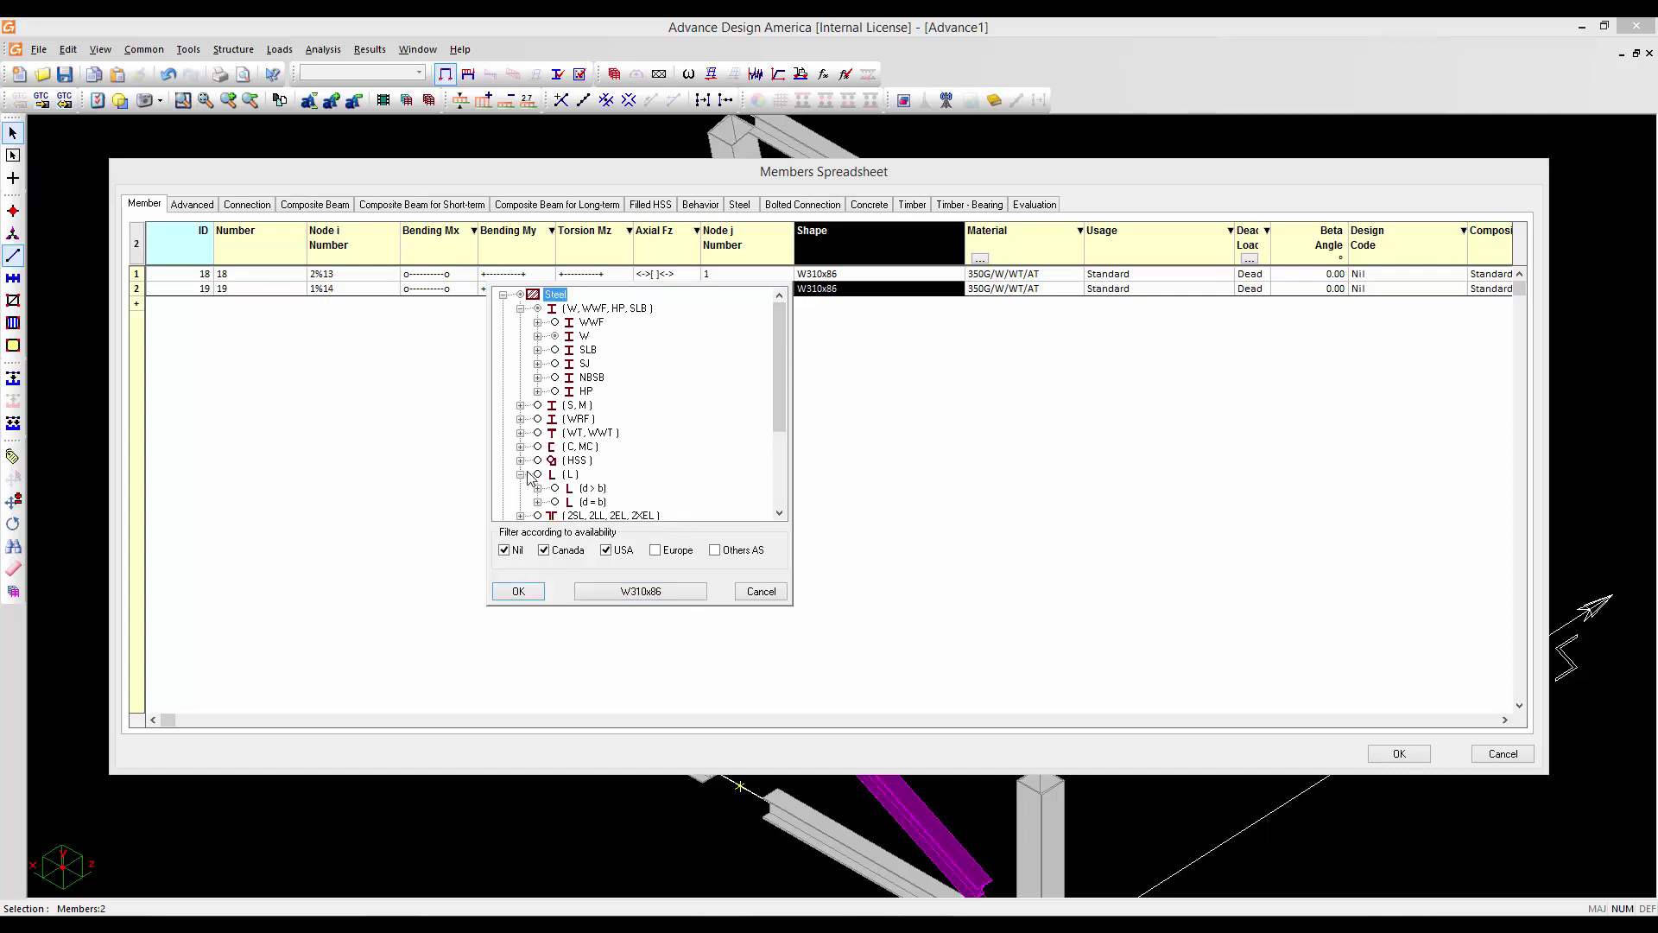
click(537, 502)
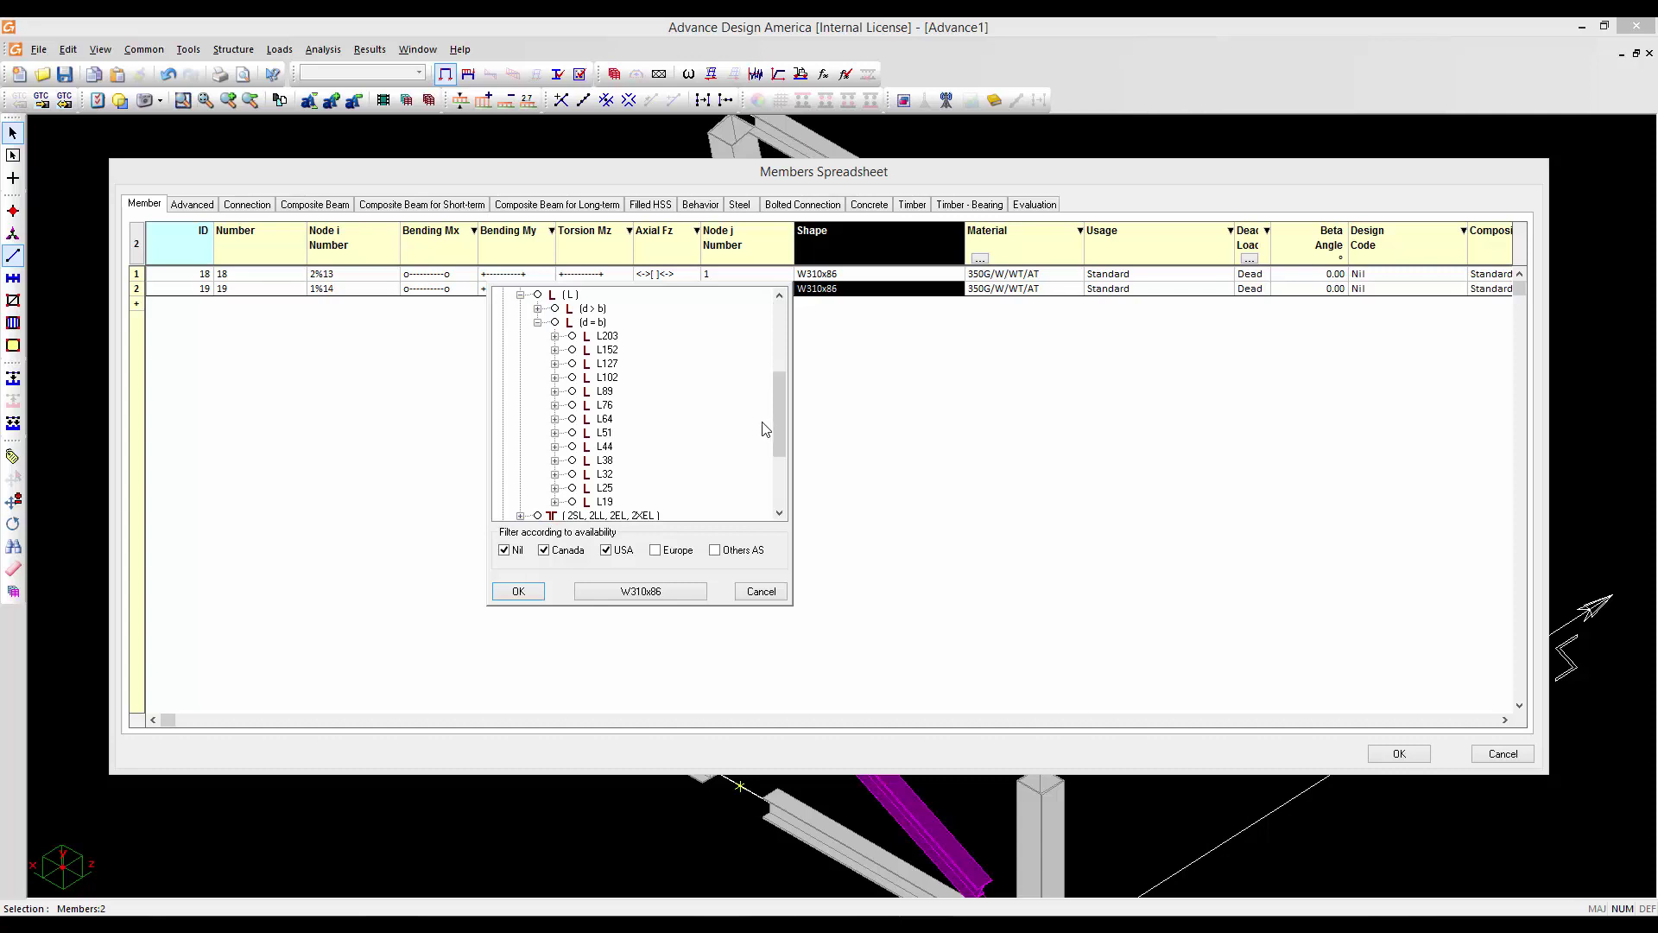
drag(781, 430, 780, 438)
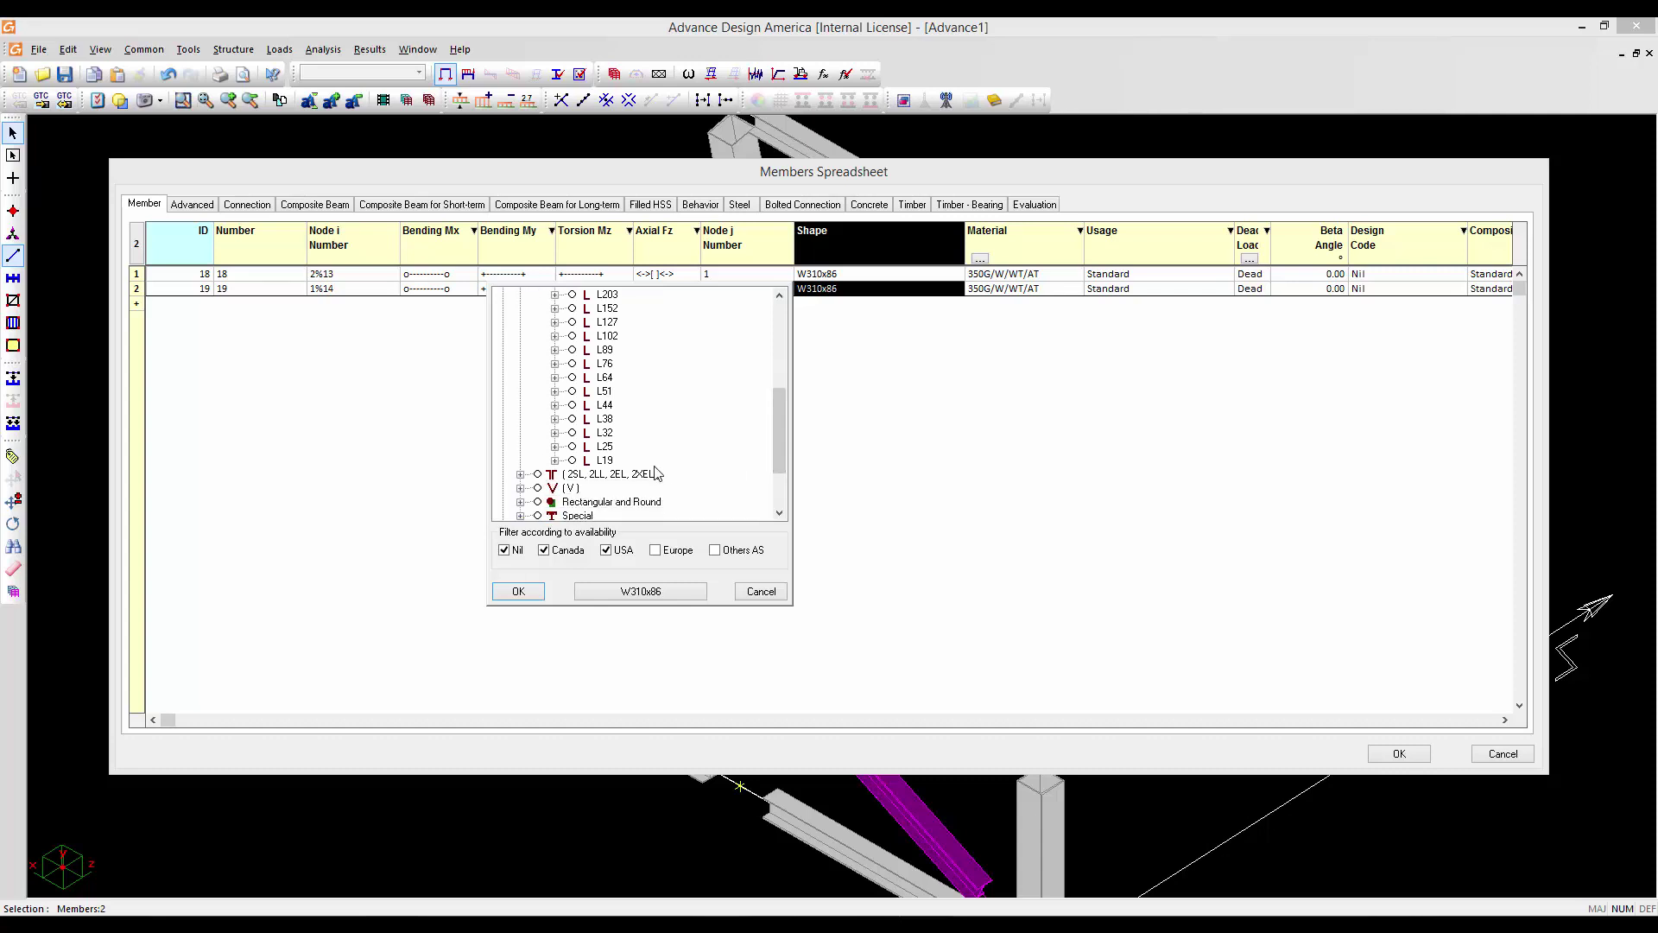
click(554, 336)
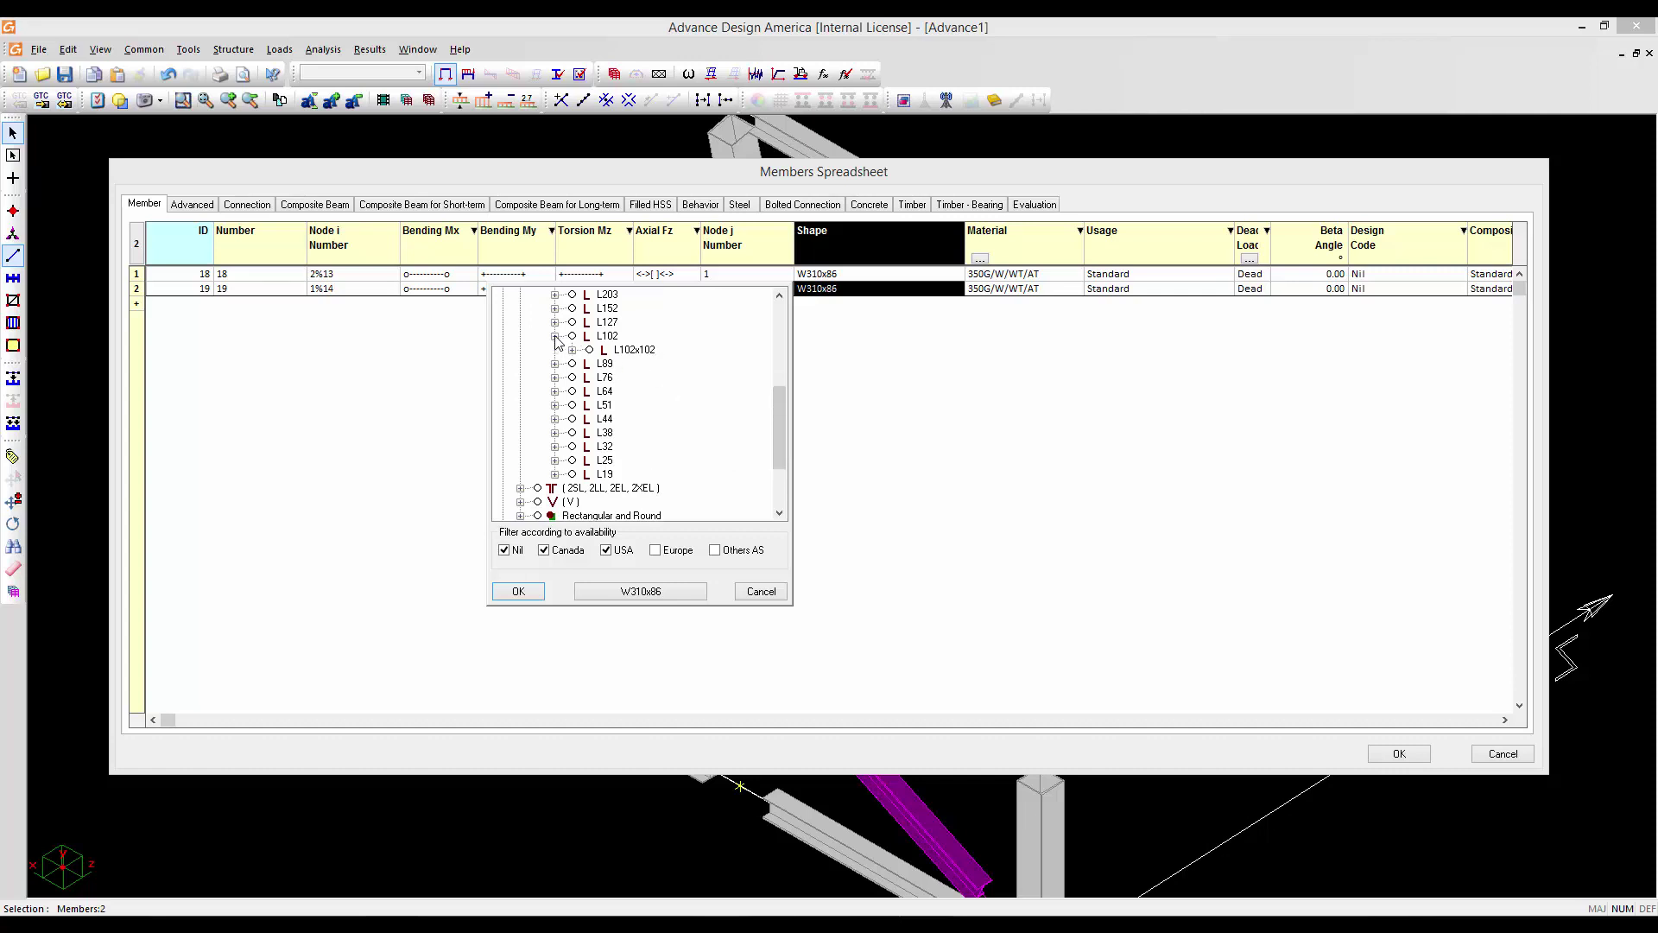
click(572, 350)
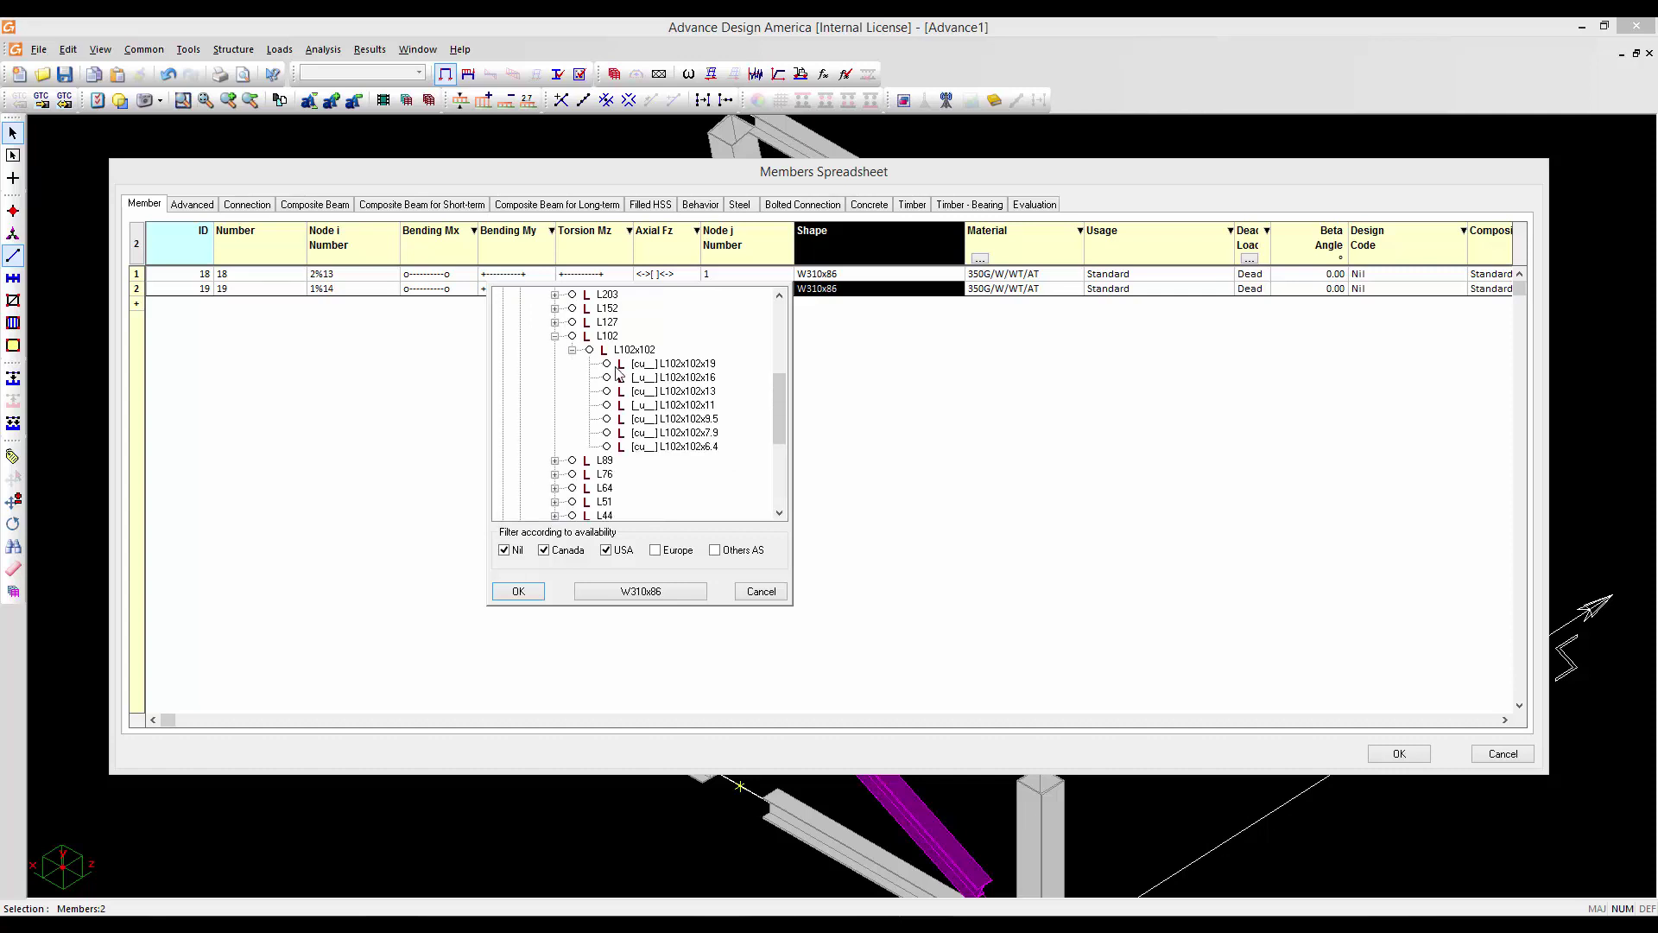
click(609, 365)
click(518, 591)
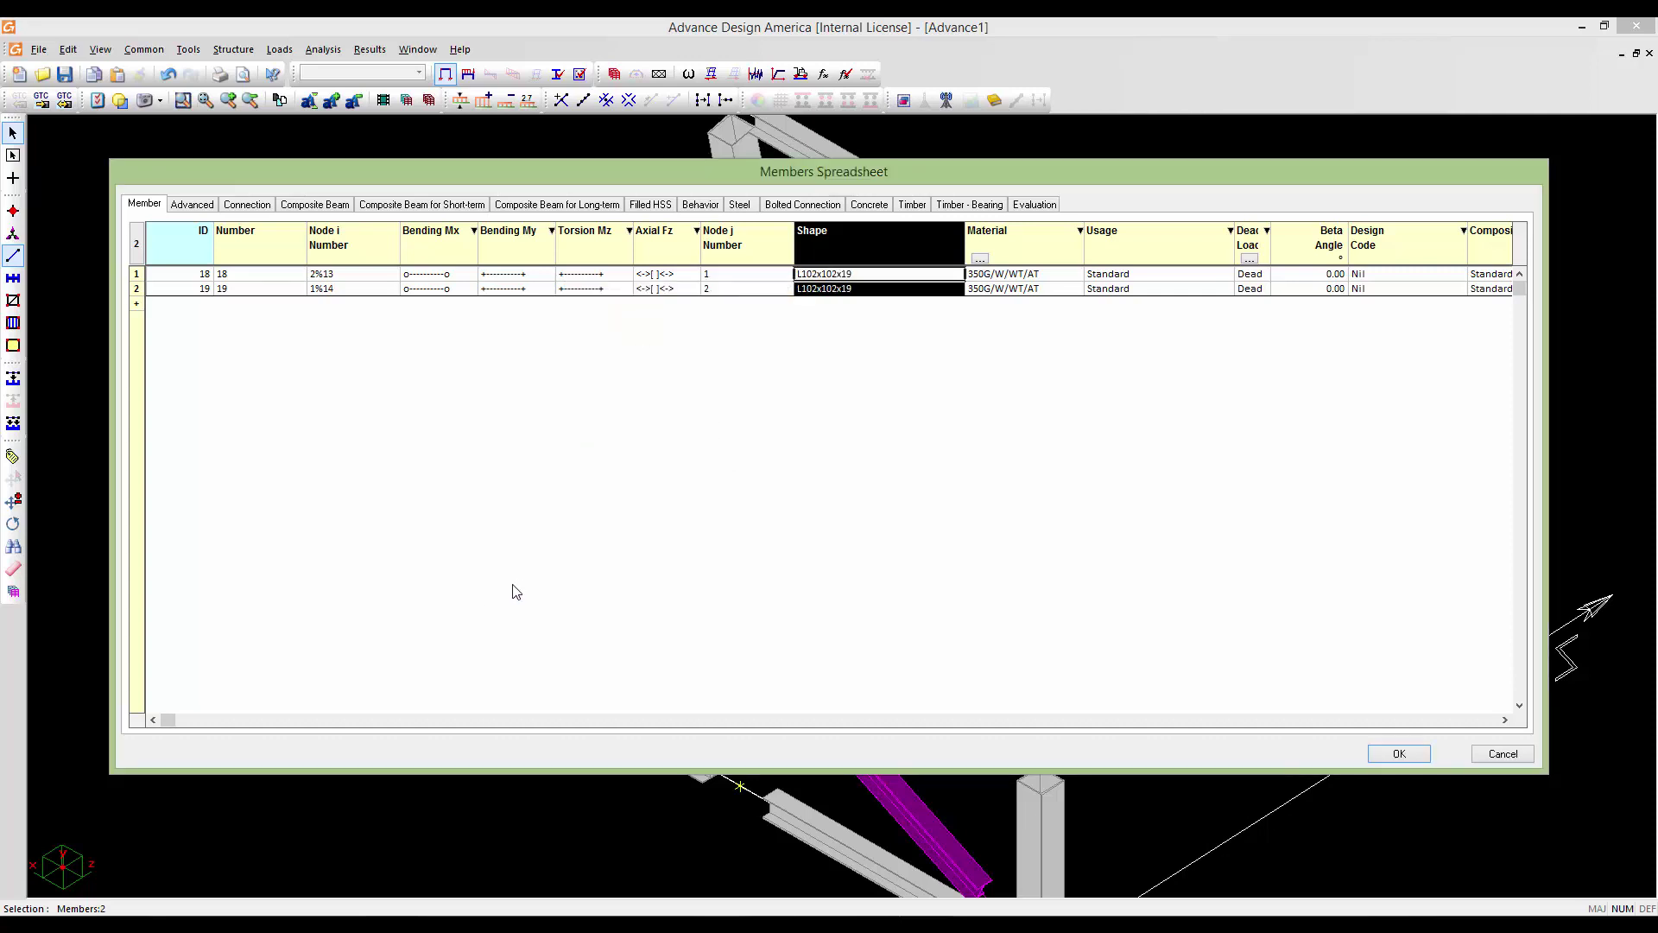
click(1392, 754)
scroll(767, 584, up, 5)
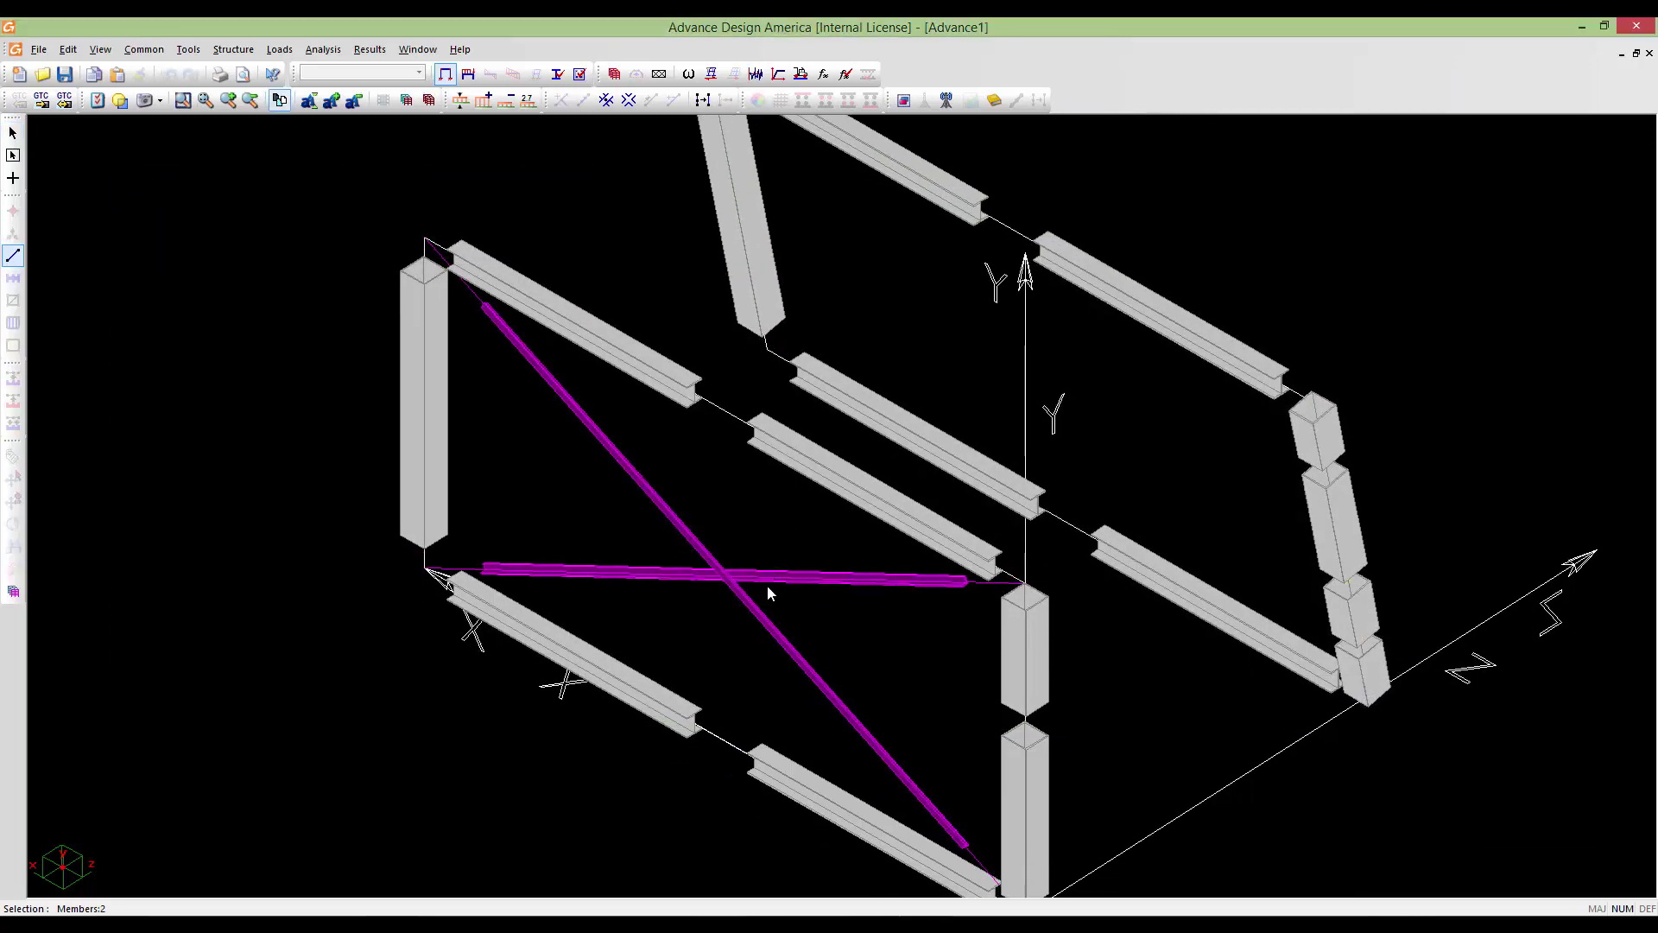
key(Escape)
Examine the orientation of the two angle diagonals at their crossing and ends from several viewpoints
scroll(728, 568, down, 6)
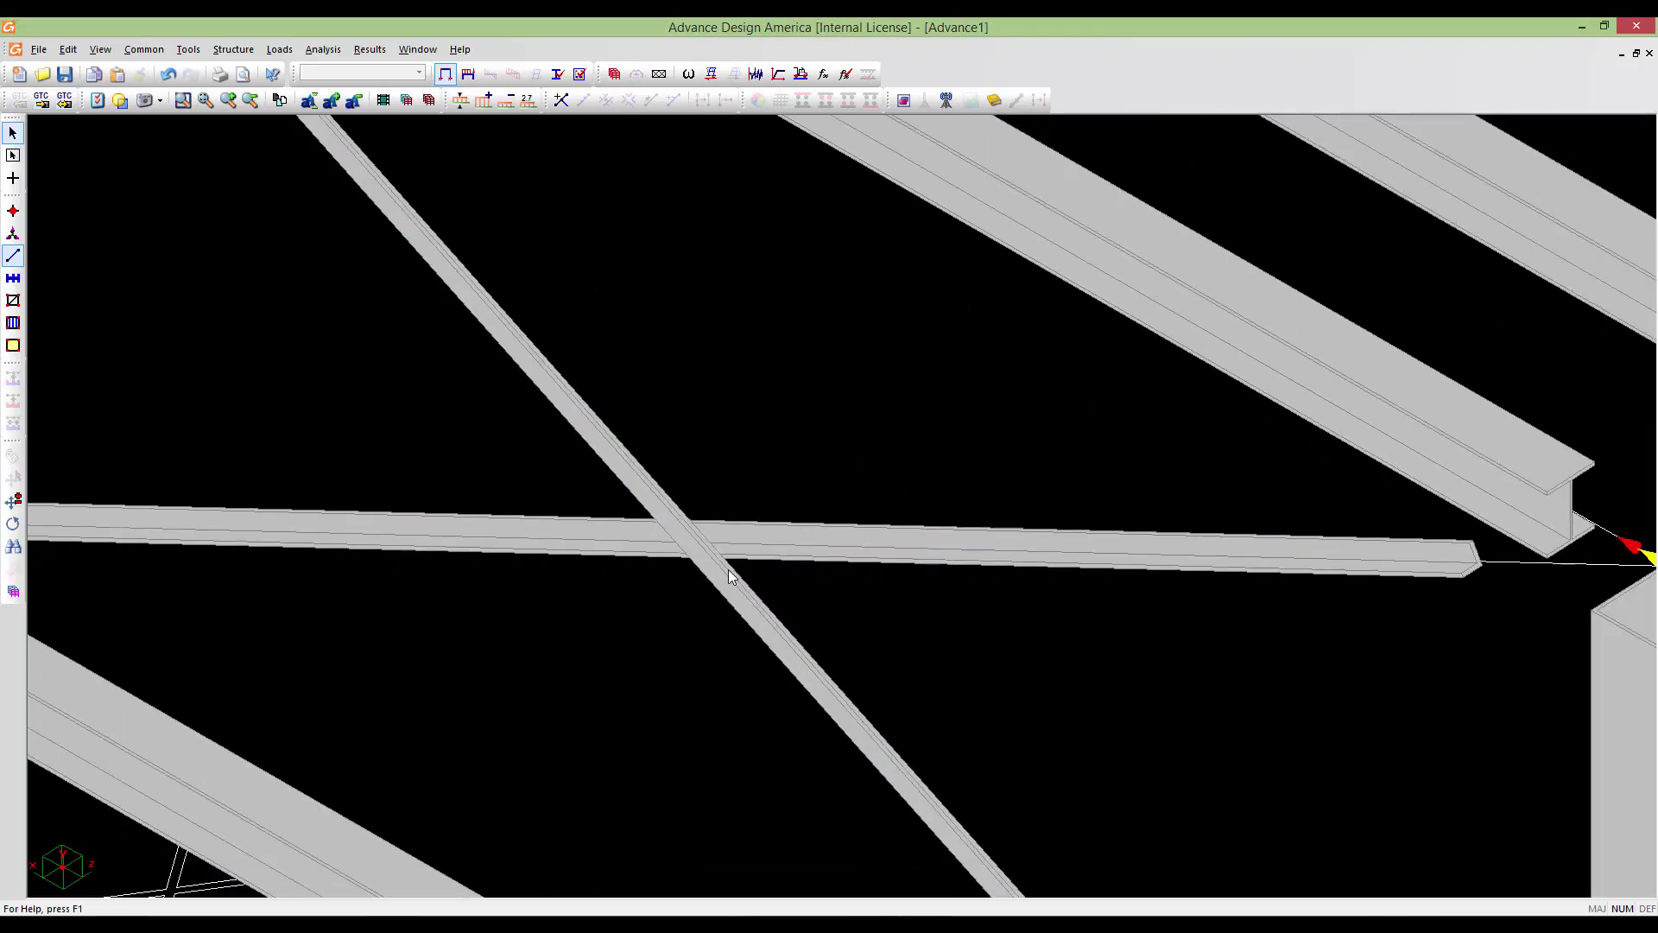
scroll(698, 540, up, 3)
scroll(701, 532, down, 4)
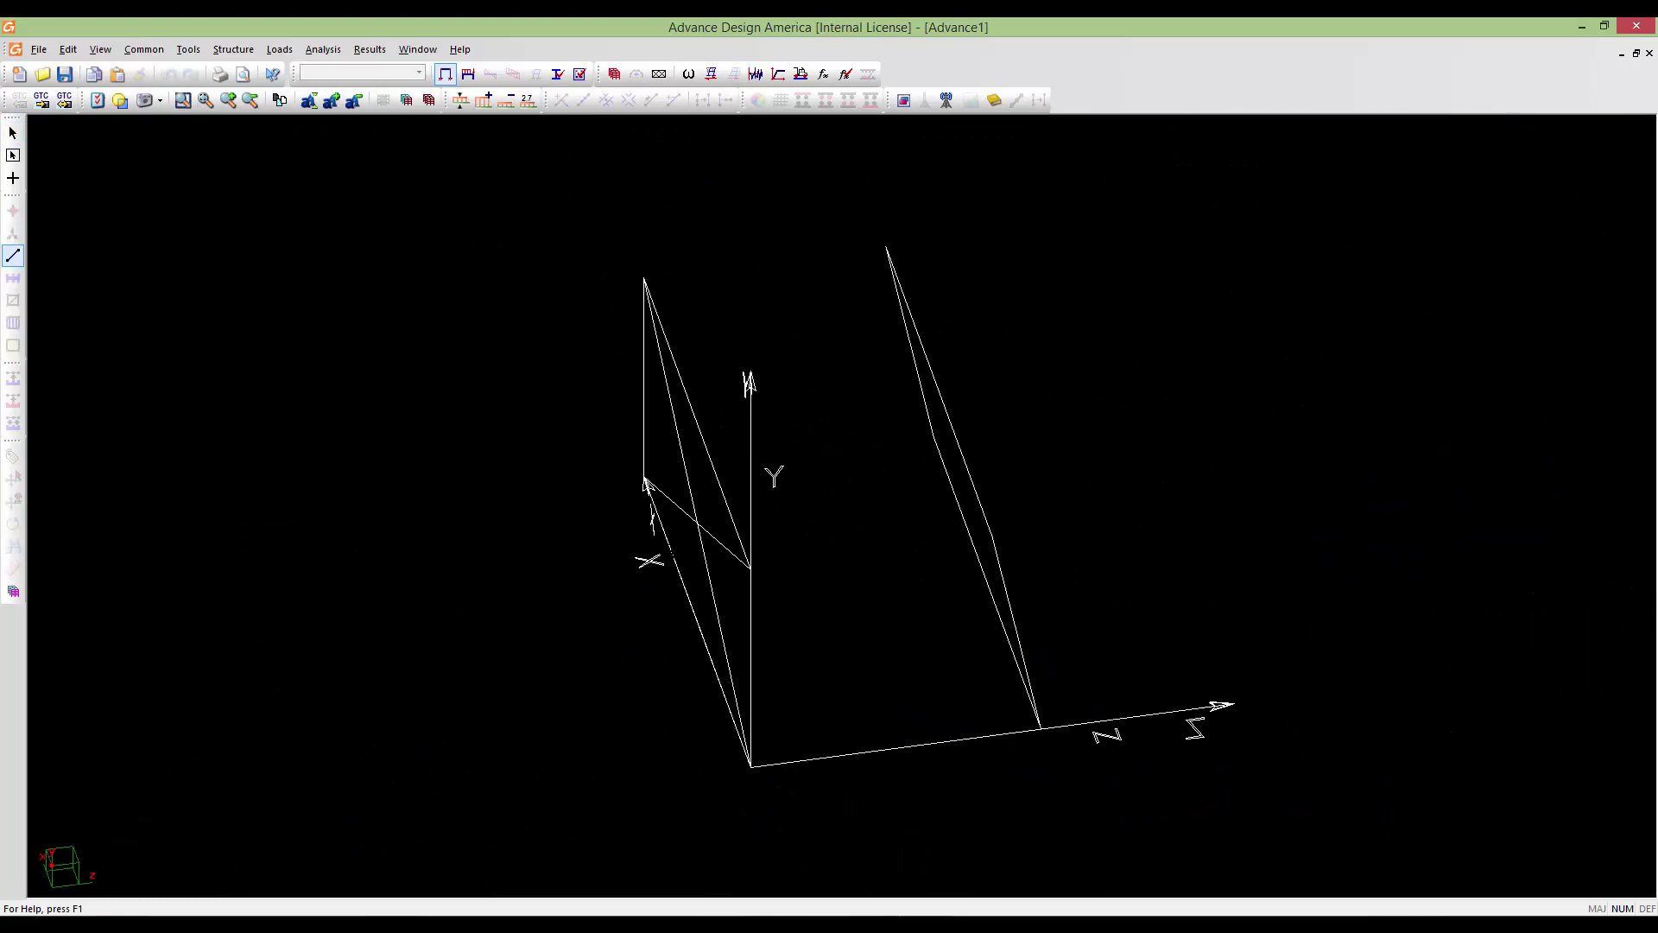
scroll(718, 529, up, 5)
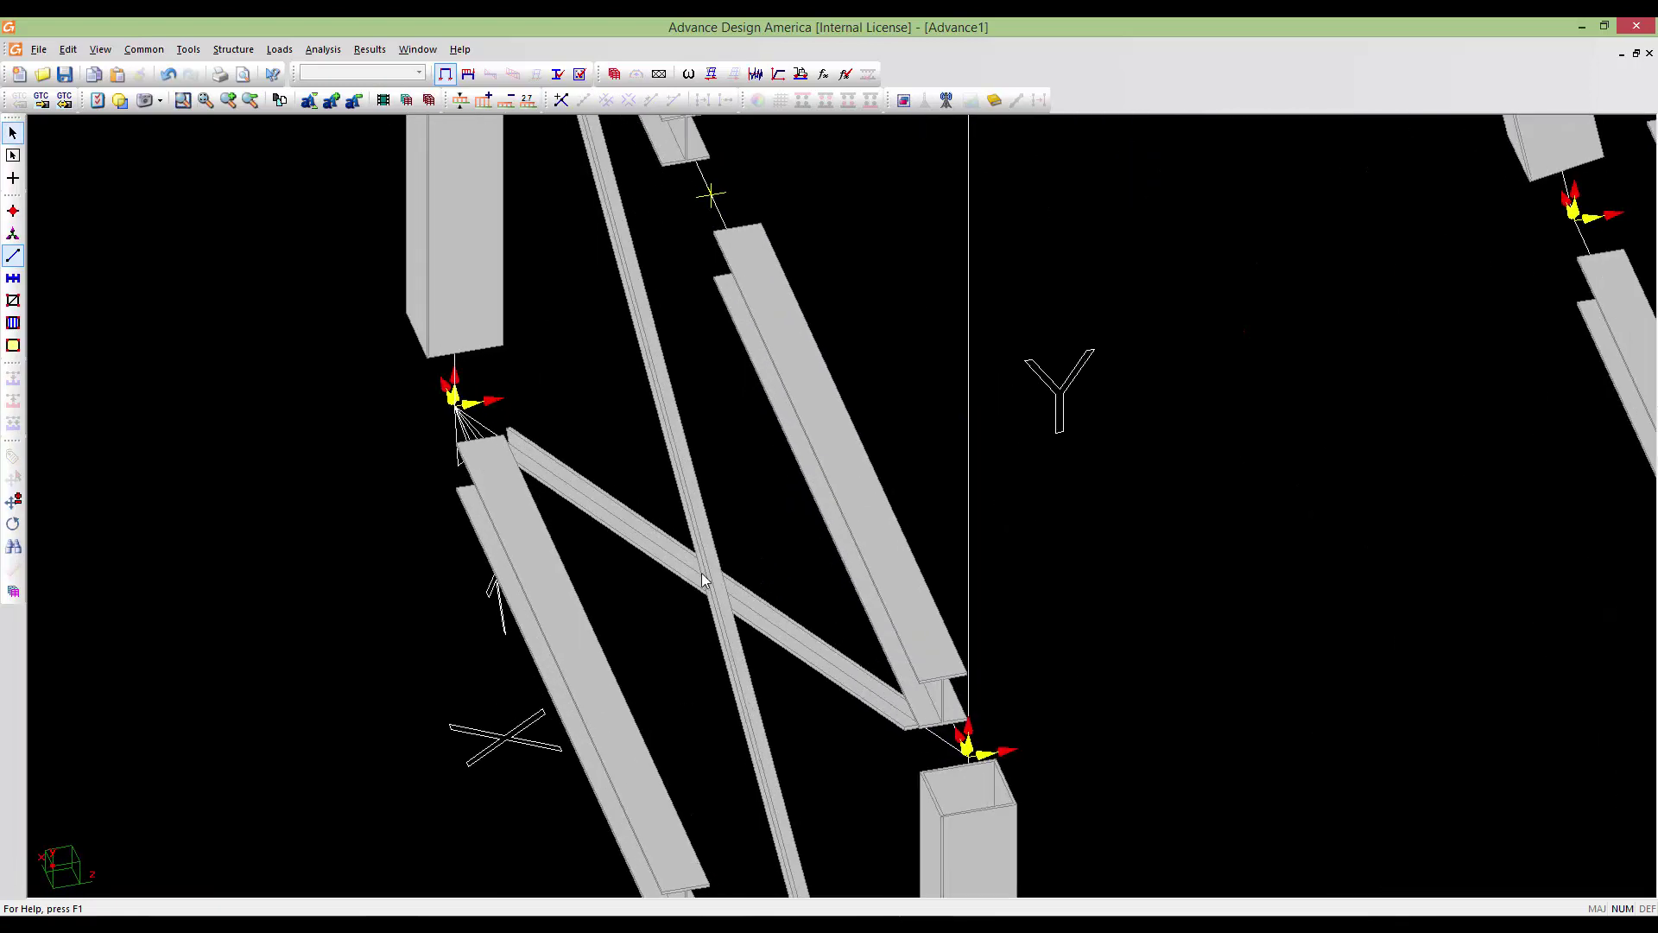
scroll(703, 572, down, 4)
middle_drag(703, 572, 819, 434)
scroll(645, 528, up, 5)
scroll(758, 536, down, 5)
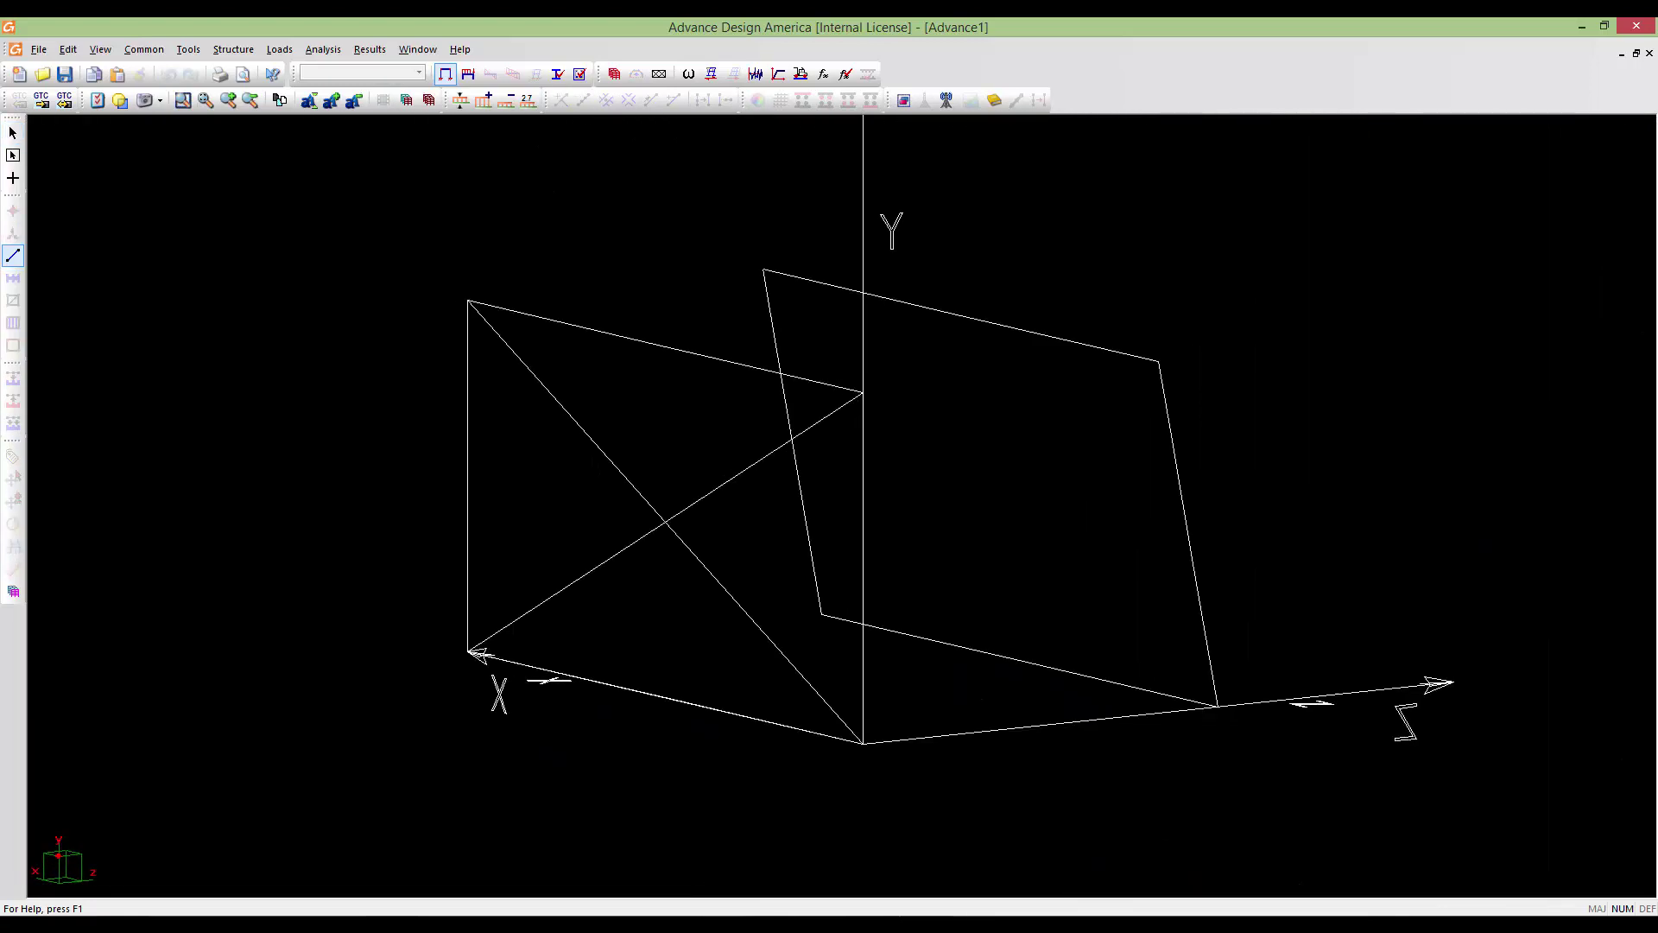
scroll(691, 515, up, 7)
scroll(681, 531, down, 7)
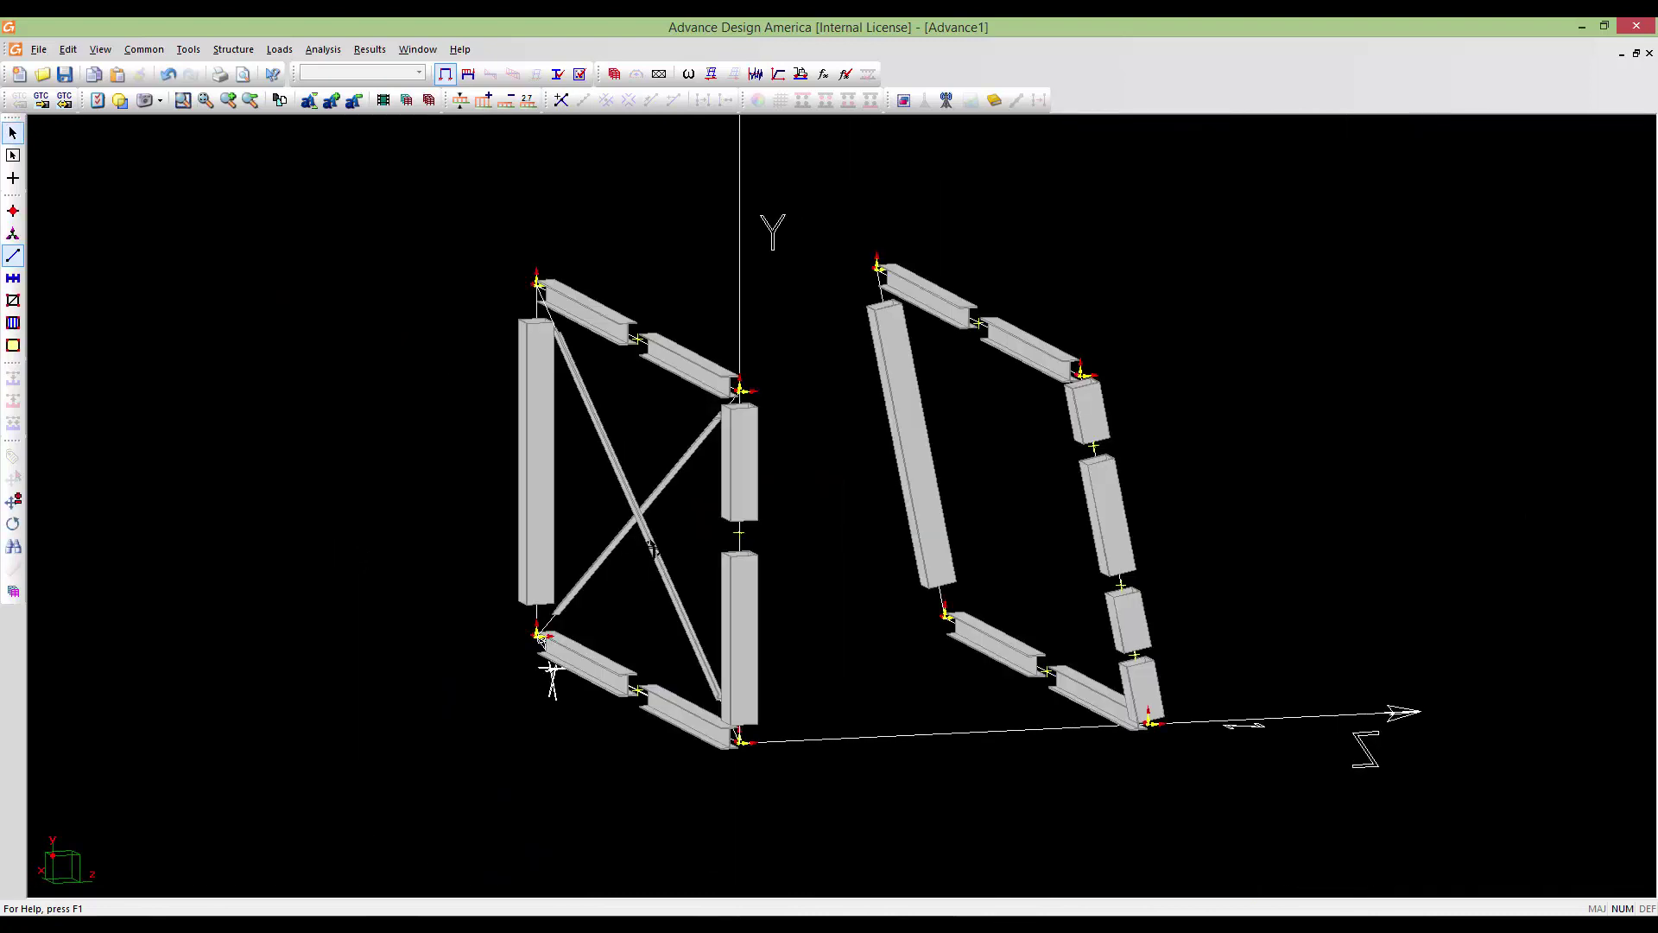
scroll(691, 509, up, 4)
scroll(690, 493, up, 4)
middle_drag(563, 518, 649, 529)
scroll(696, 525, down, 6)
scroll(628, 524, up, 4)
scroll(630, 525, down, 5)
scroll(653, 535, up, 5)
scroll(654, 534, up, 5)
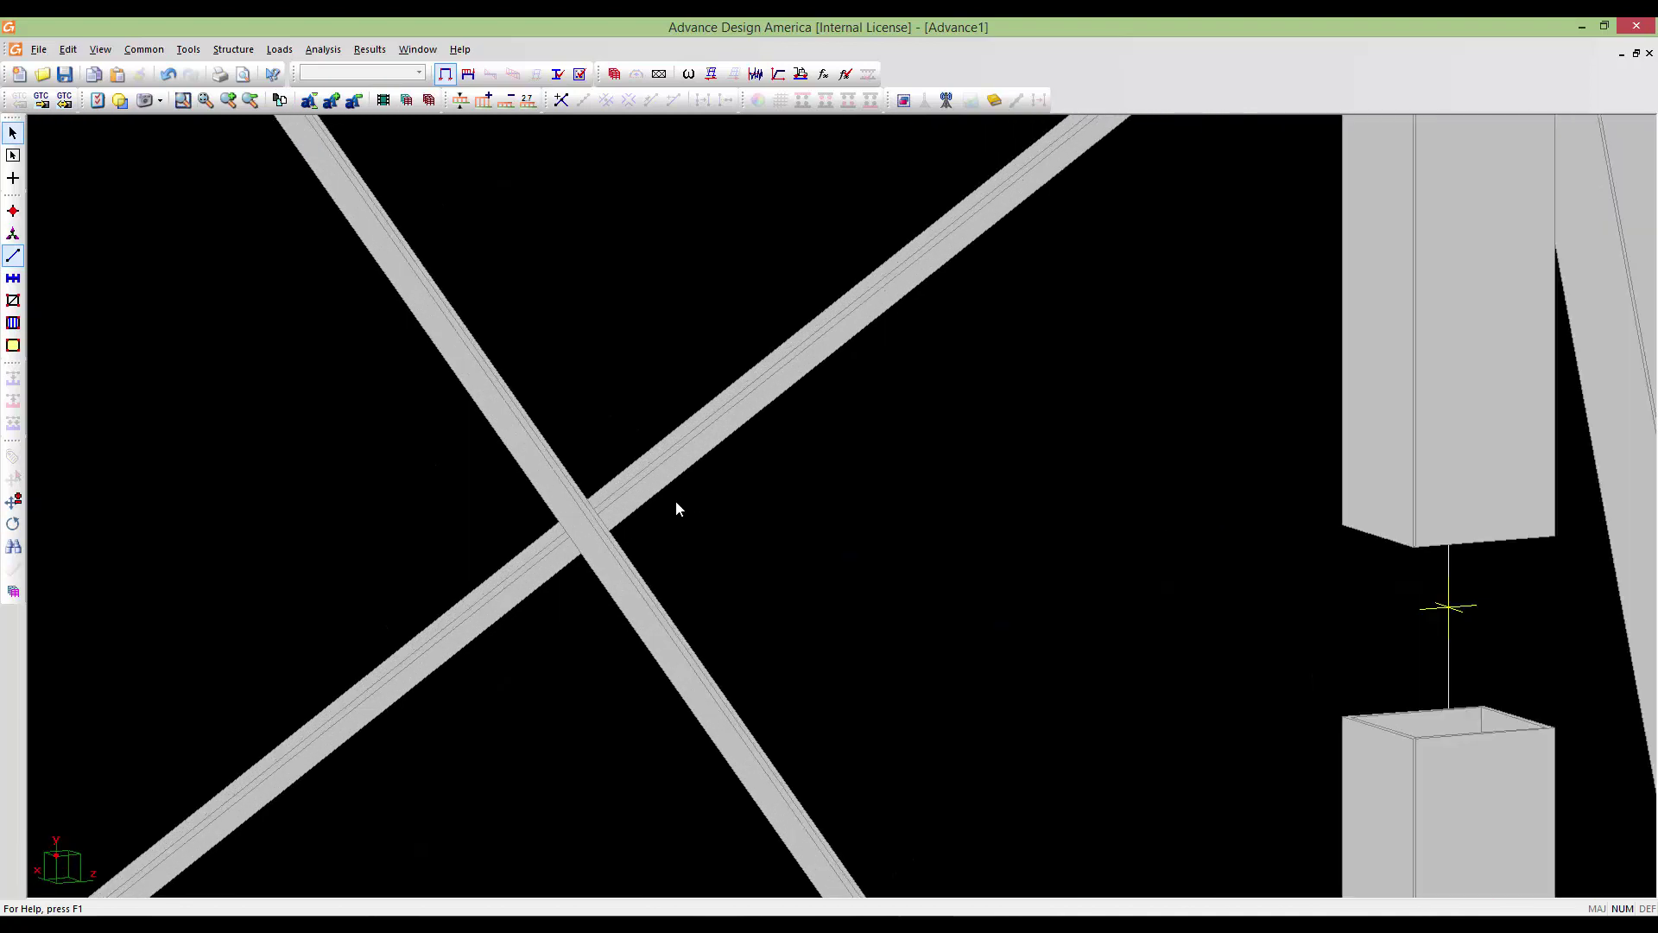
scroll(651, 518, down, 6)
middle_drag(651, 513, 557, 585)
scroll(634, 508, up, 6)
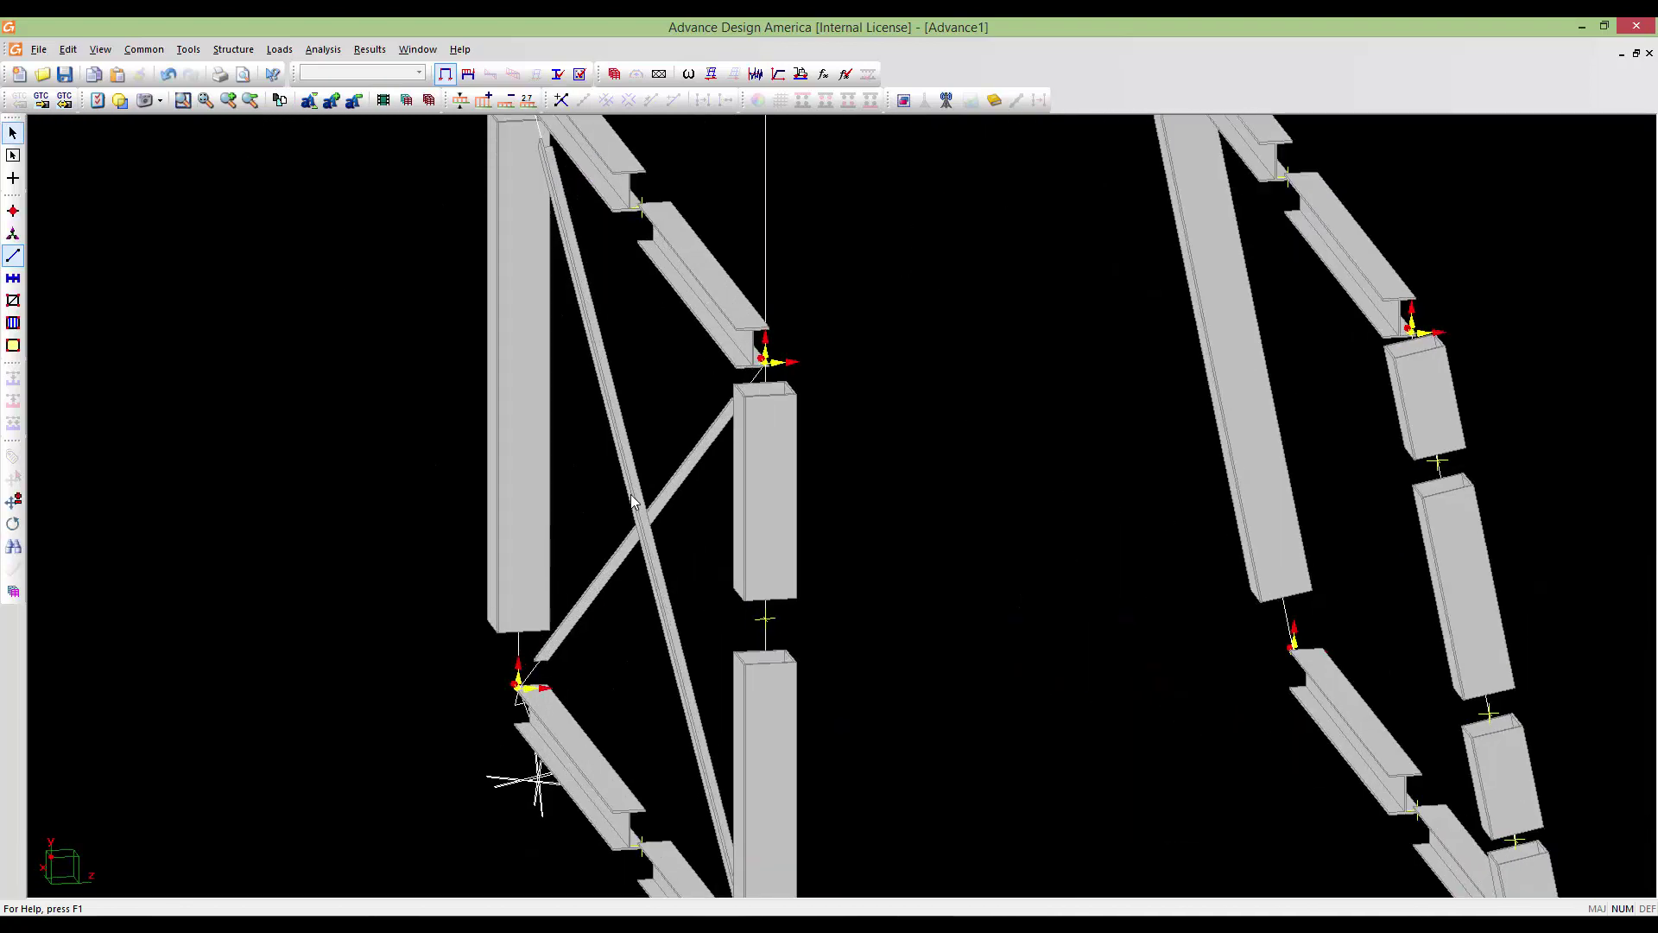
scroll(654, 518, down, 6)
scroll(574, 603, down, 2)
scroll(705, 494, up, 6)
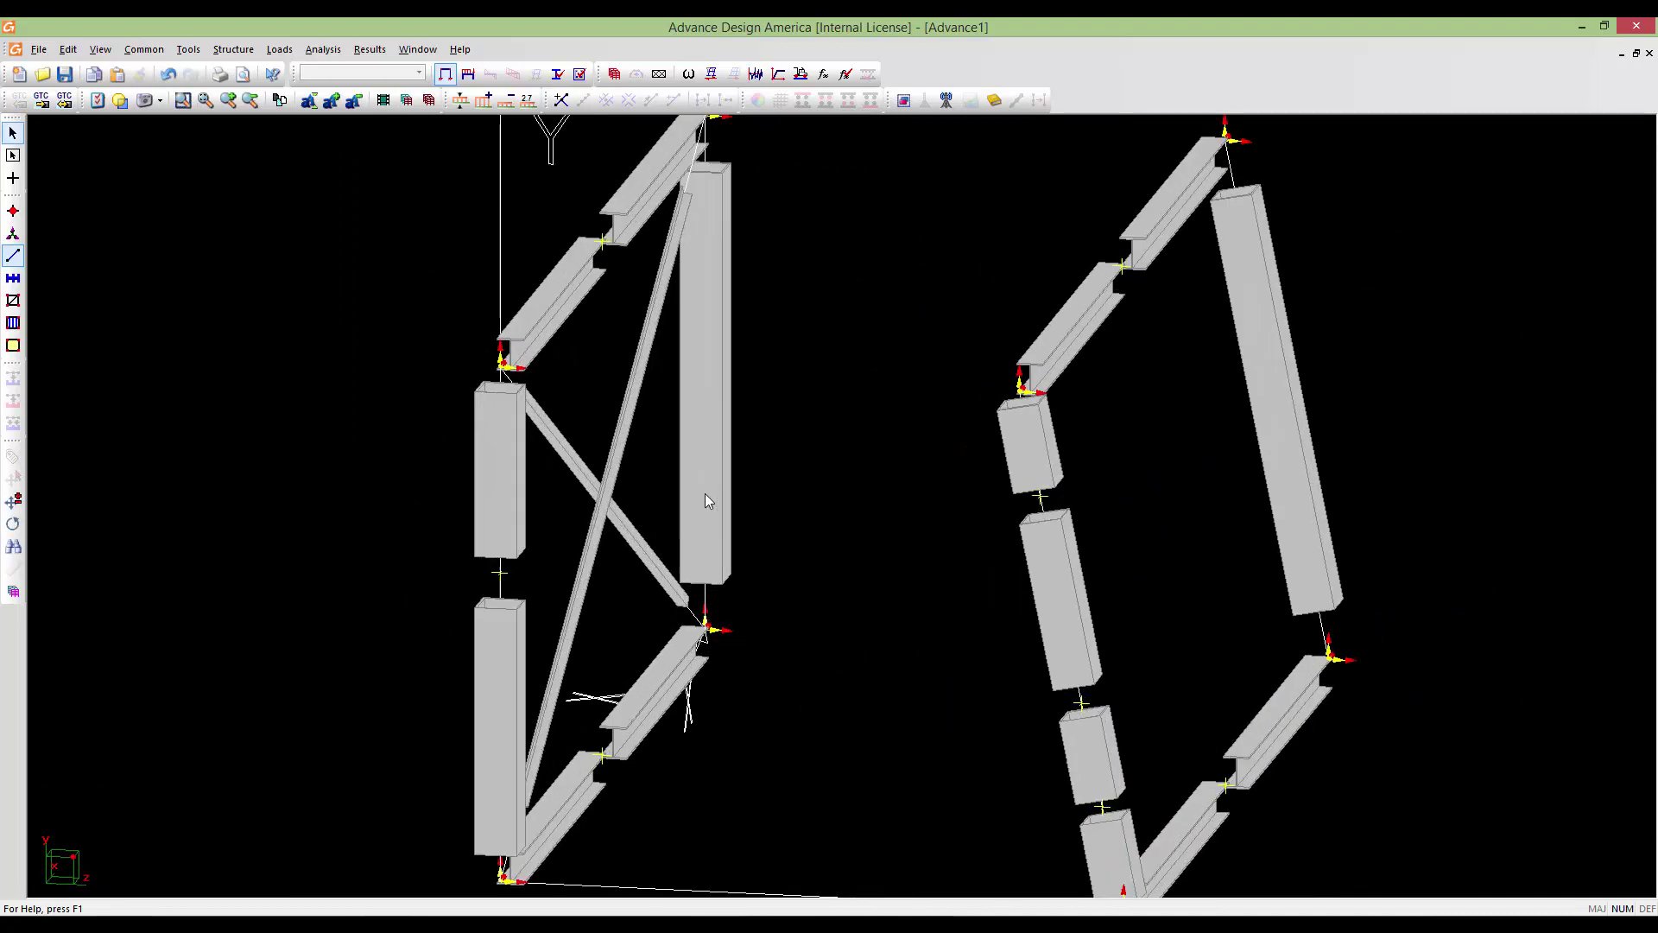
scroll(603, 488, down, 6)
scroll(650, 406, up, 6)
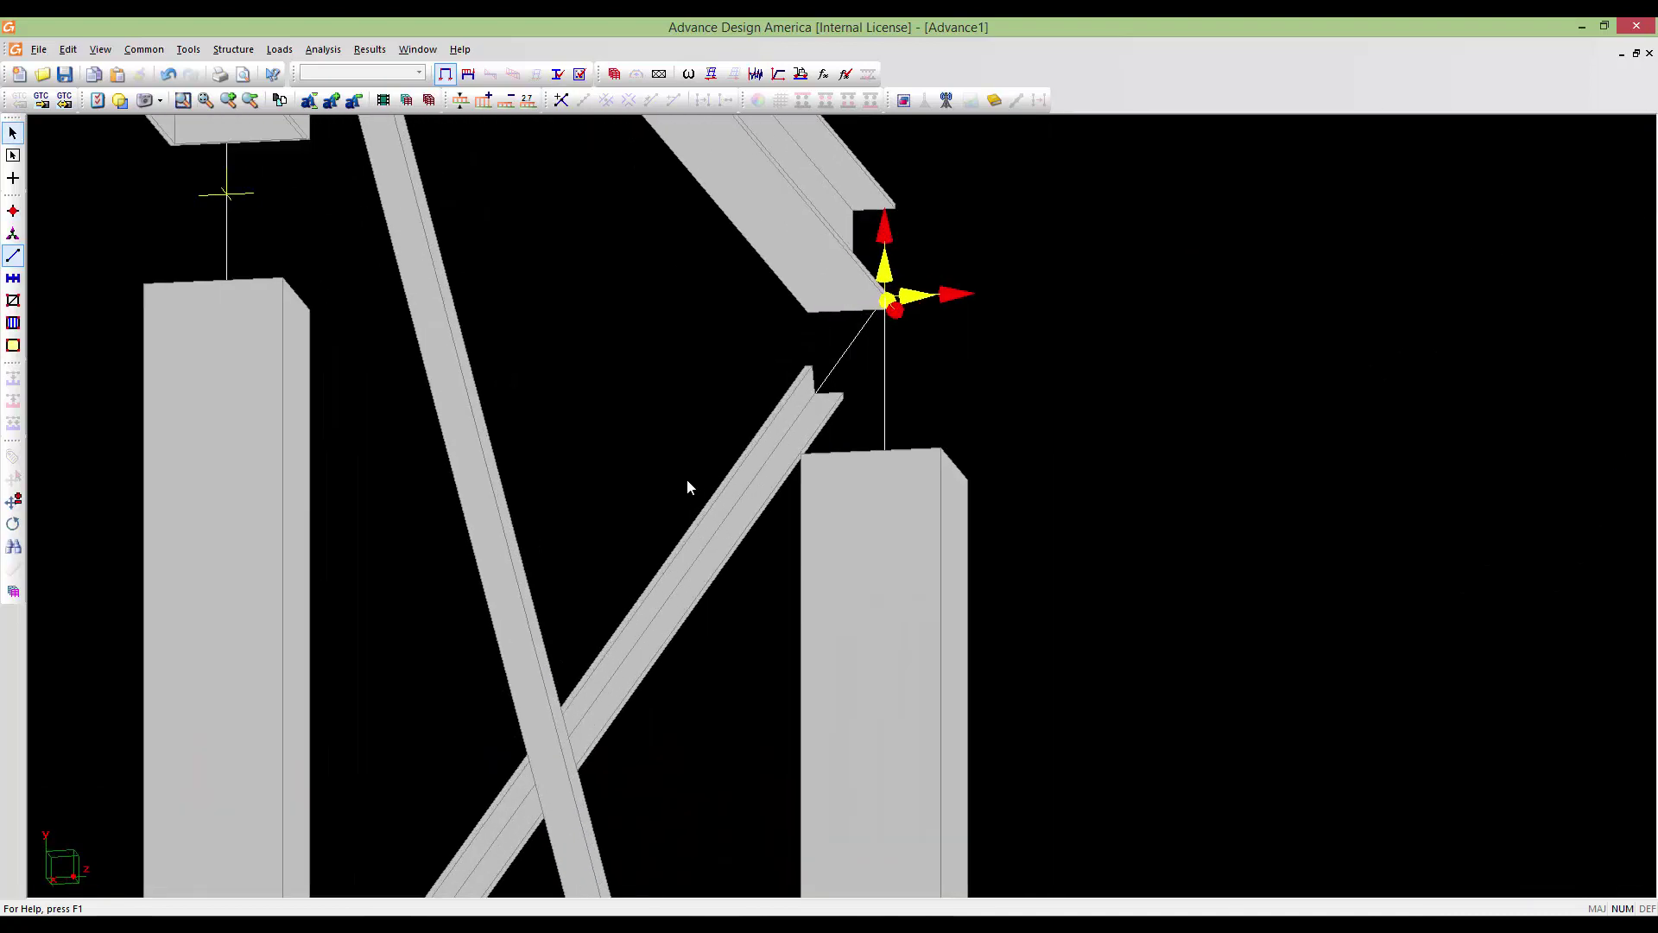
scroll(676, 535, down, 6)
middle_drag(588, 480, 677, 489)
scroll(621, 458, up, 6)
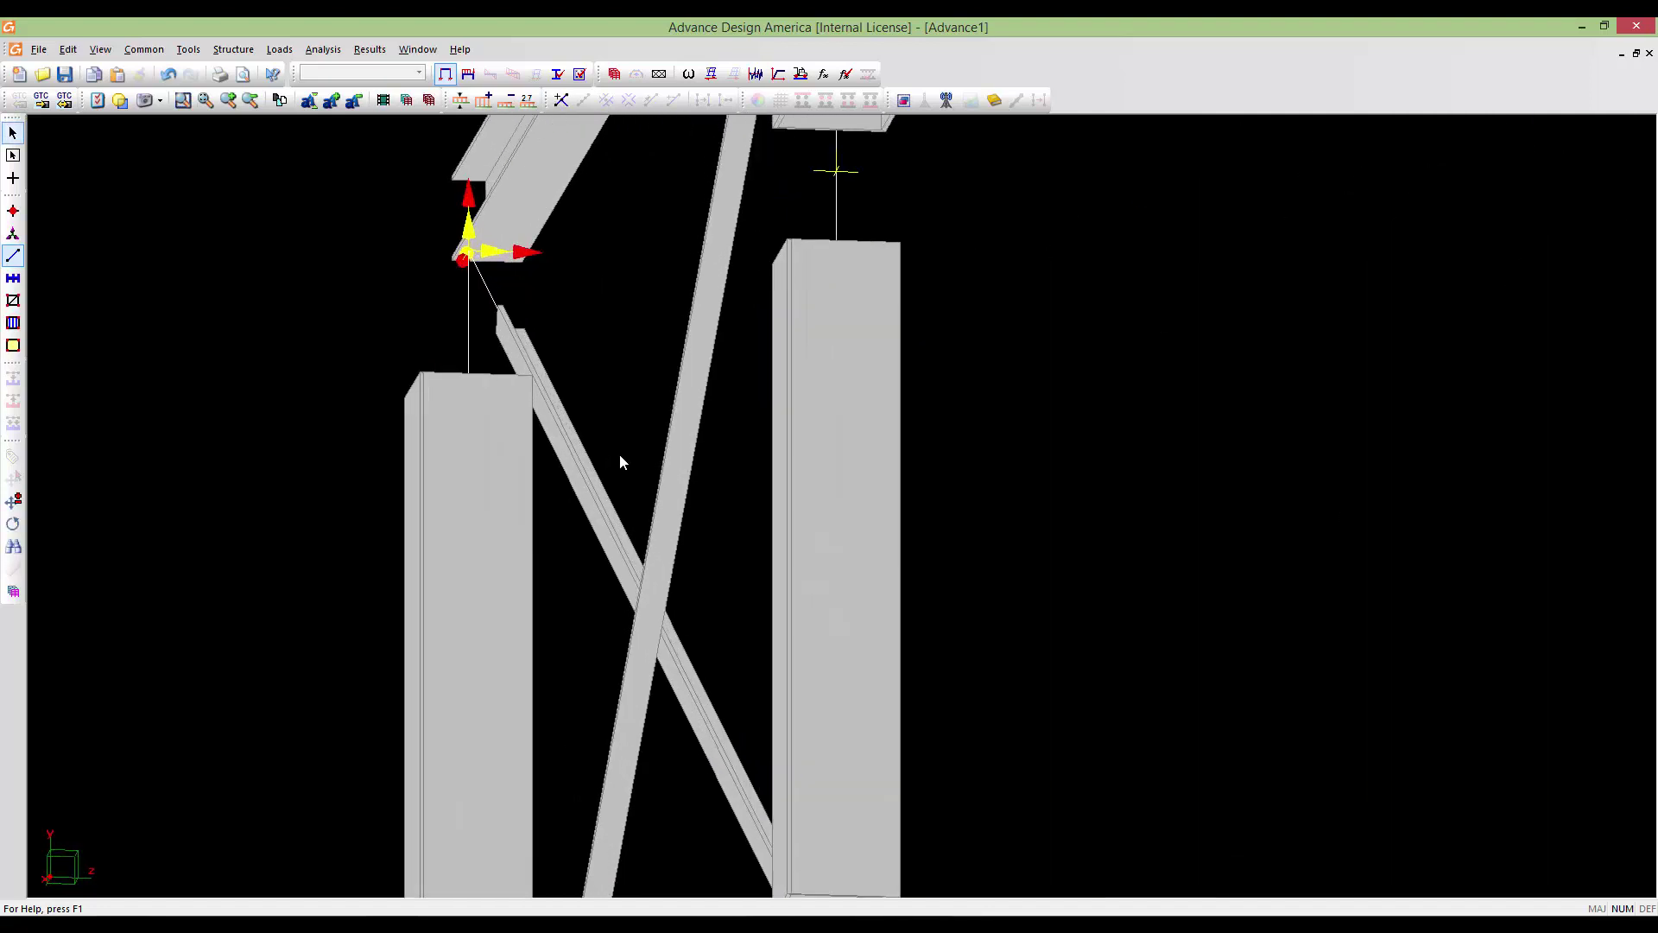
scroll(619, 462, down, 4)
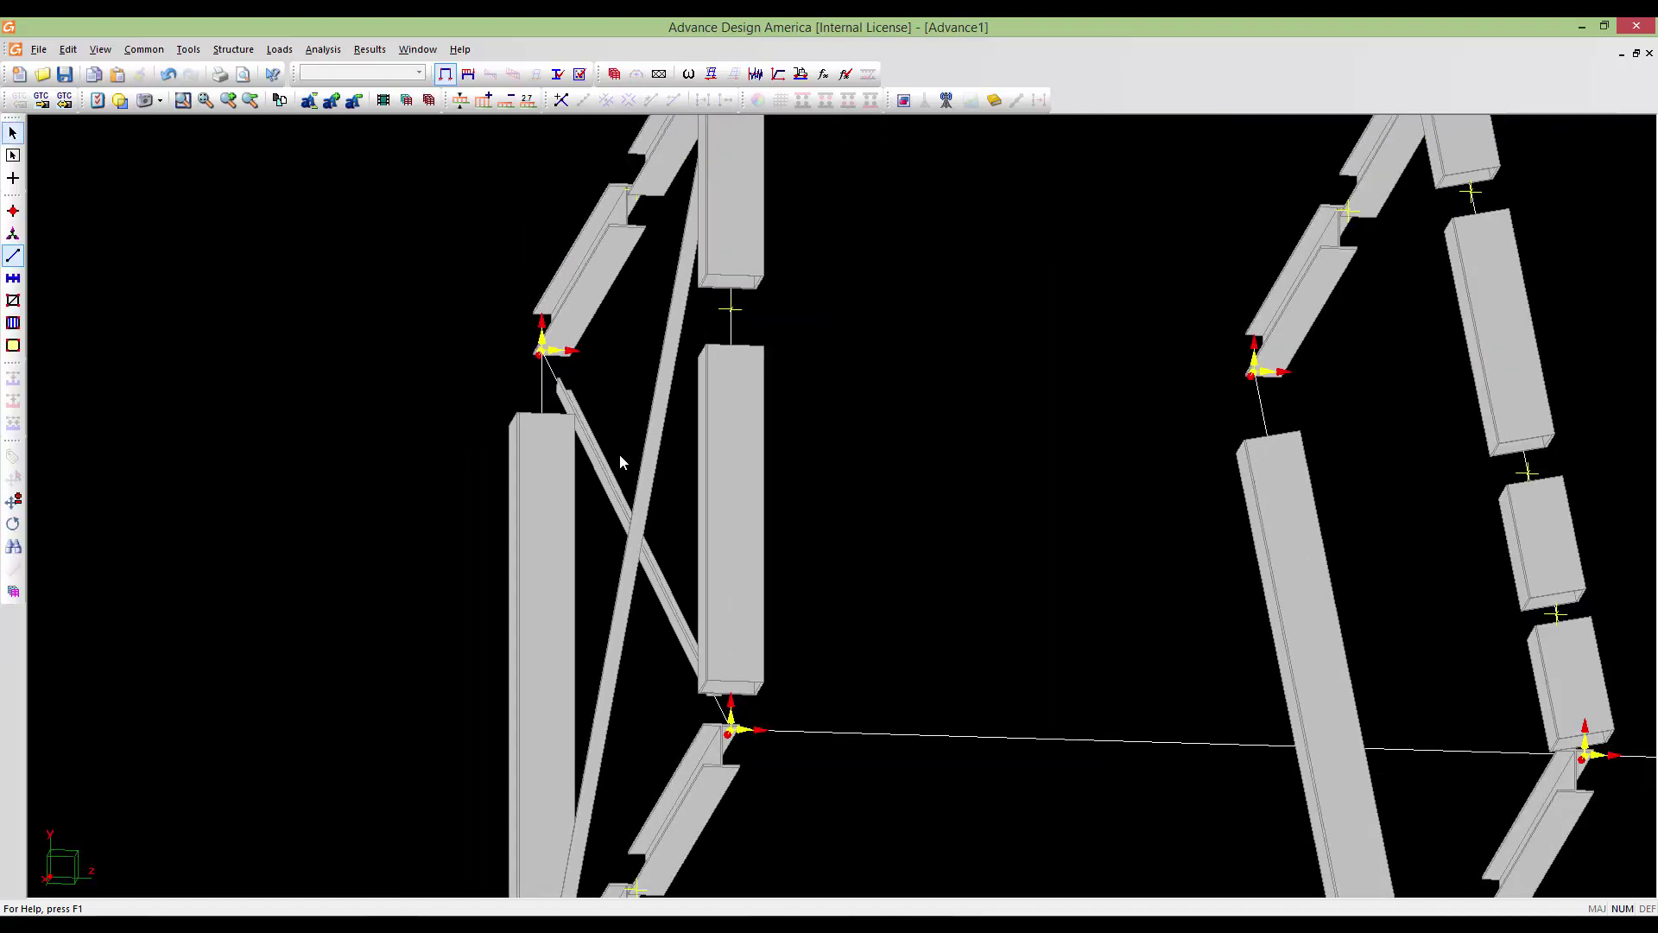
scroll(622, 470, up, 1)
scroll(630, 486, up, 2)
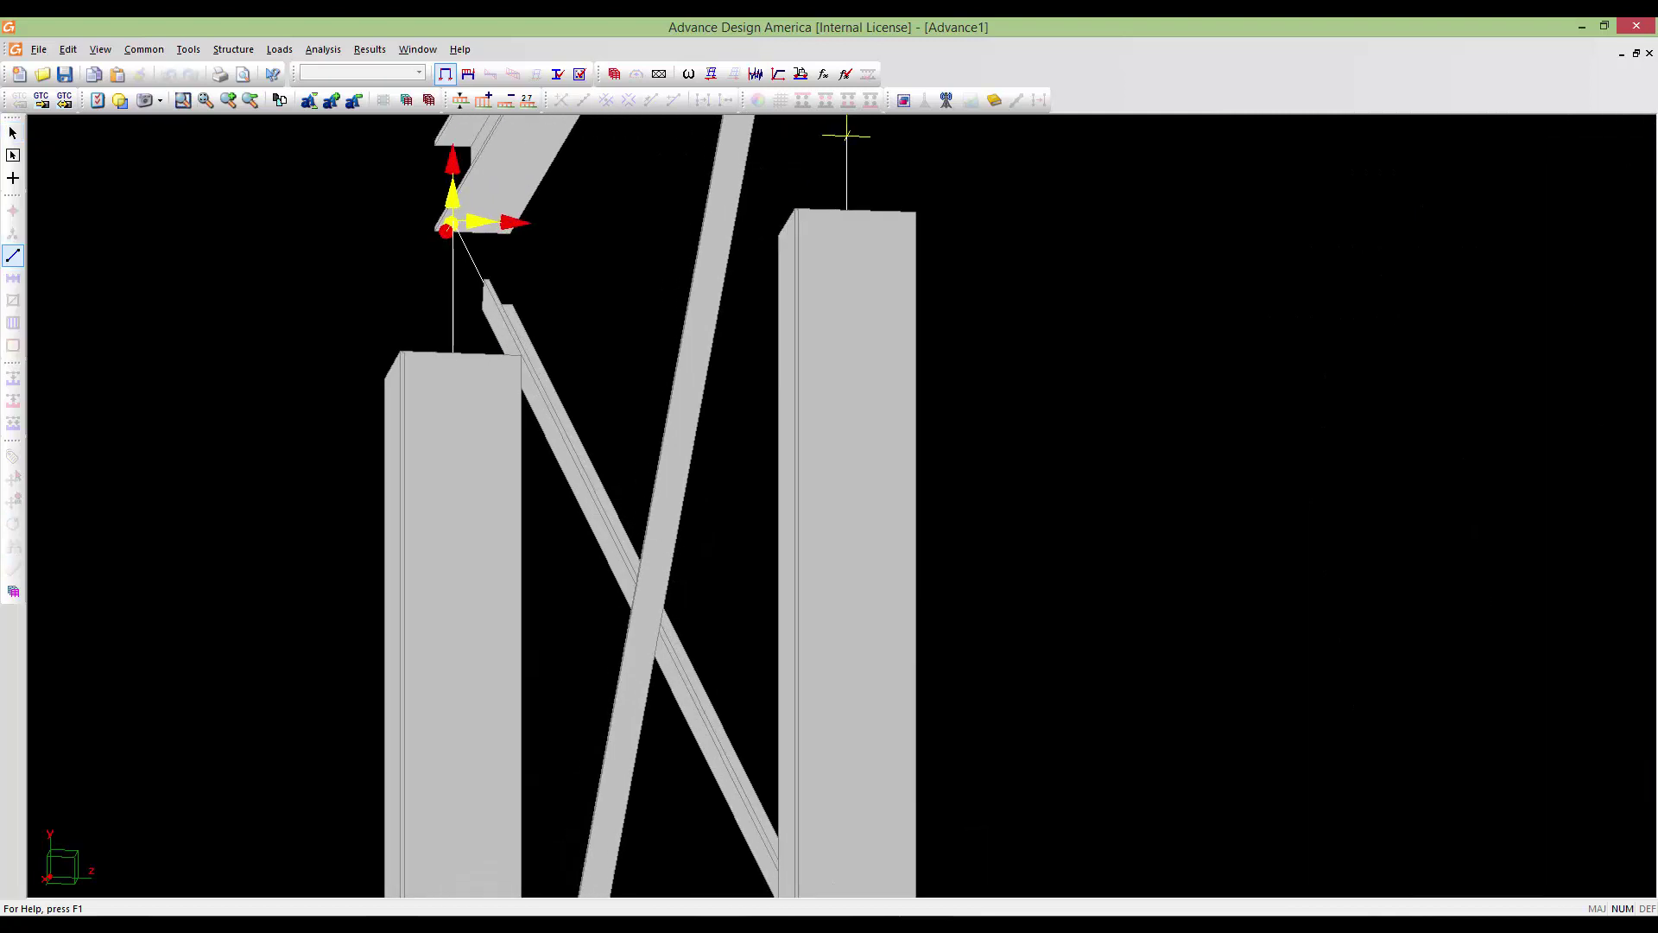
scroll(666, 535, down, 5)
scroll(646, 459, up, 2)
scroll(655, 475, up, 3)
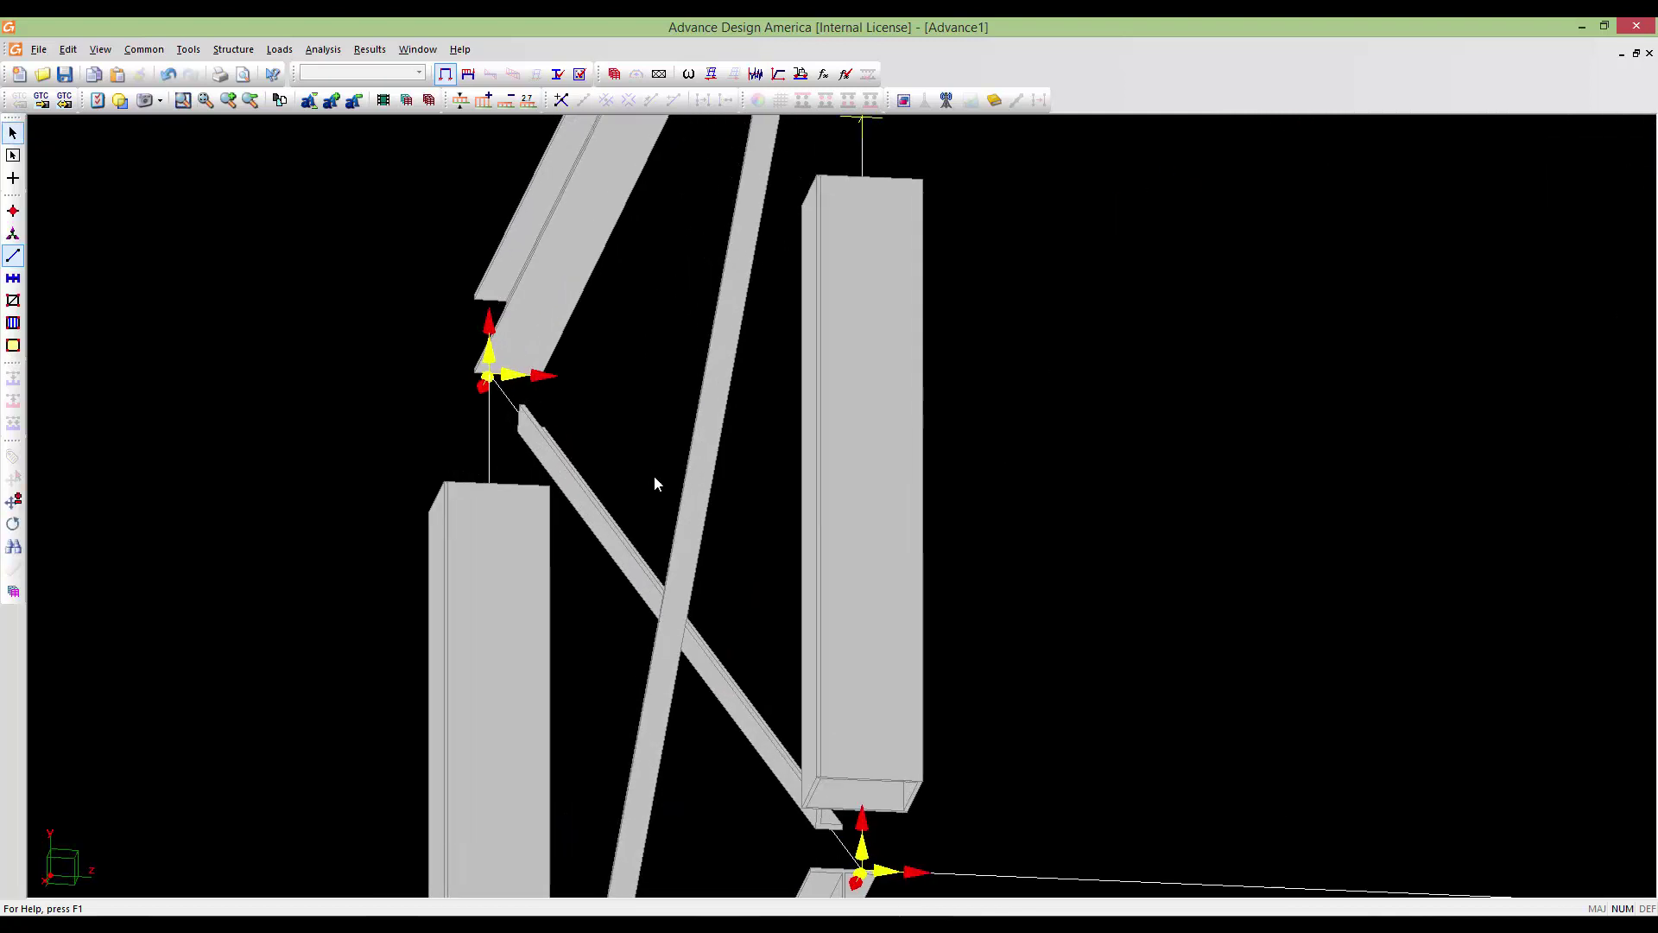
scroll(674, 505, down, 6)
scroll(674, 505, up, 2)
scroll(637, 497, up, 4)
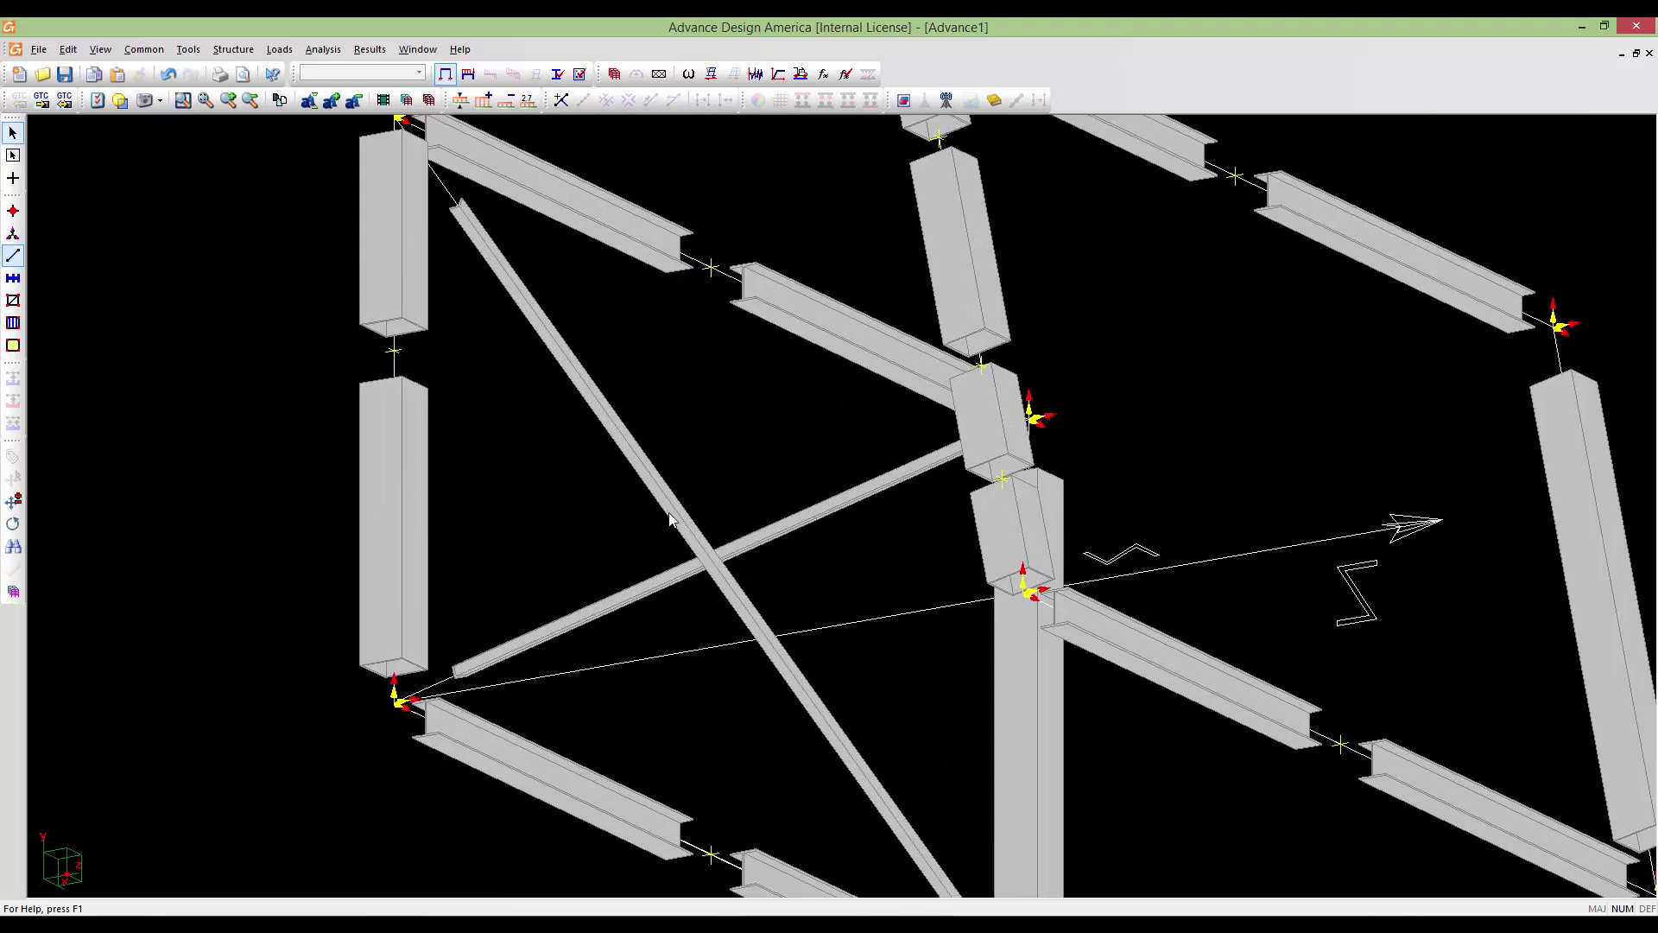
scroll(707, 565, up, 5)
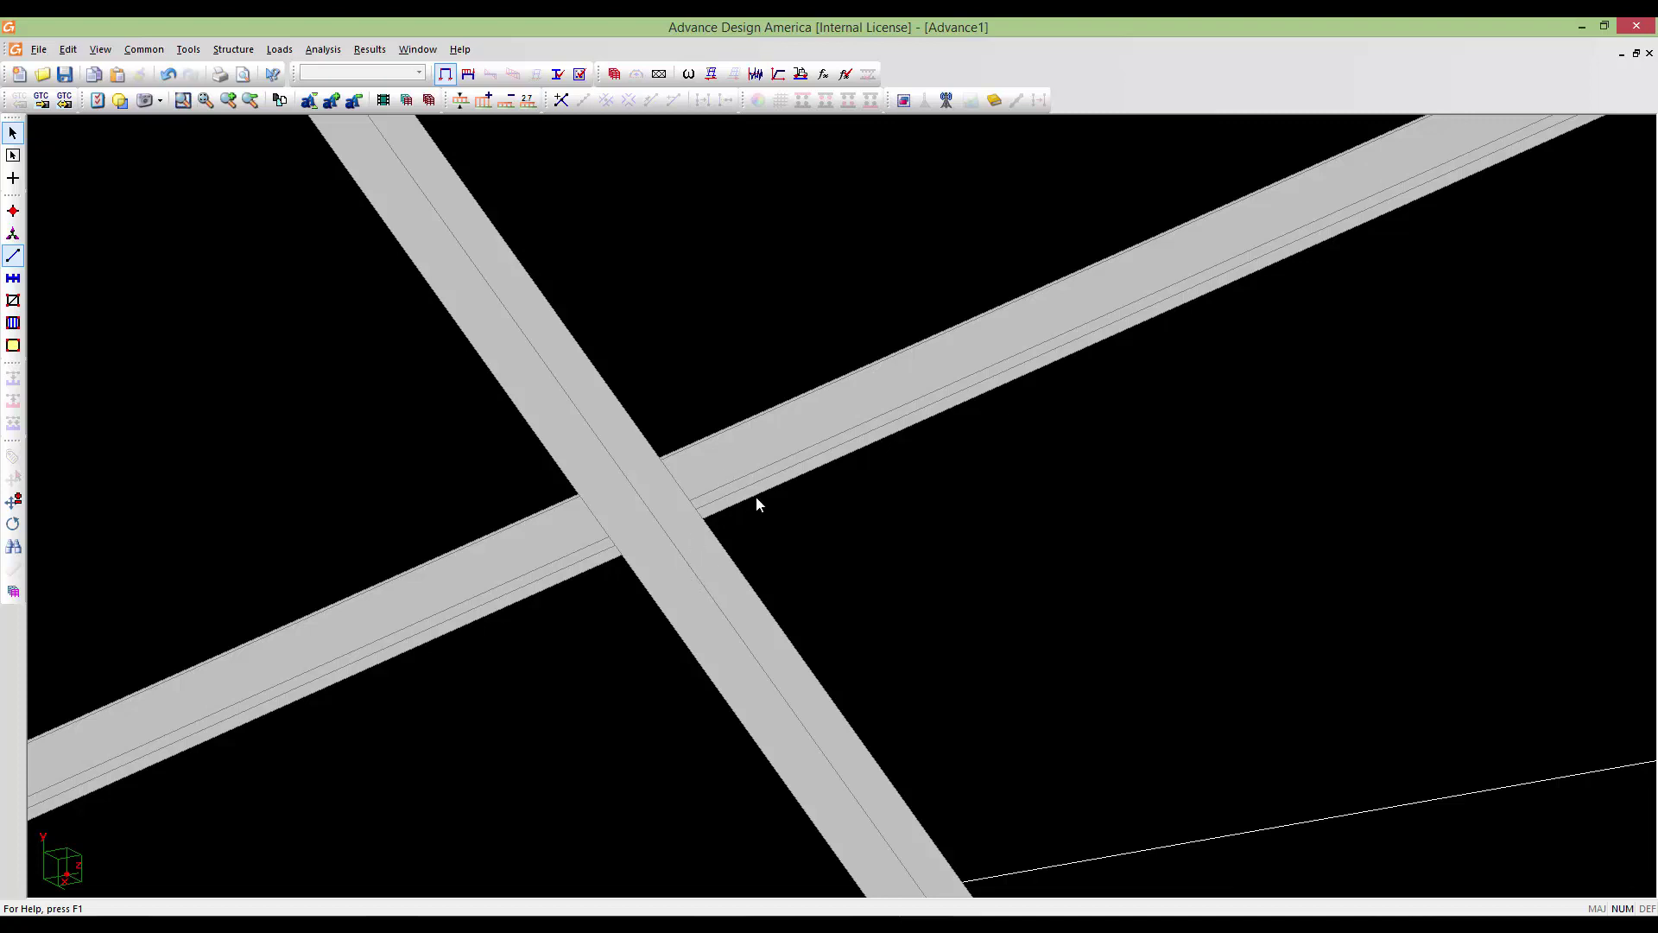
Set the Beta Angle of the diagonal member that starts at the origin to 90°
click(779, 463)
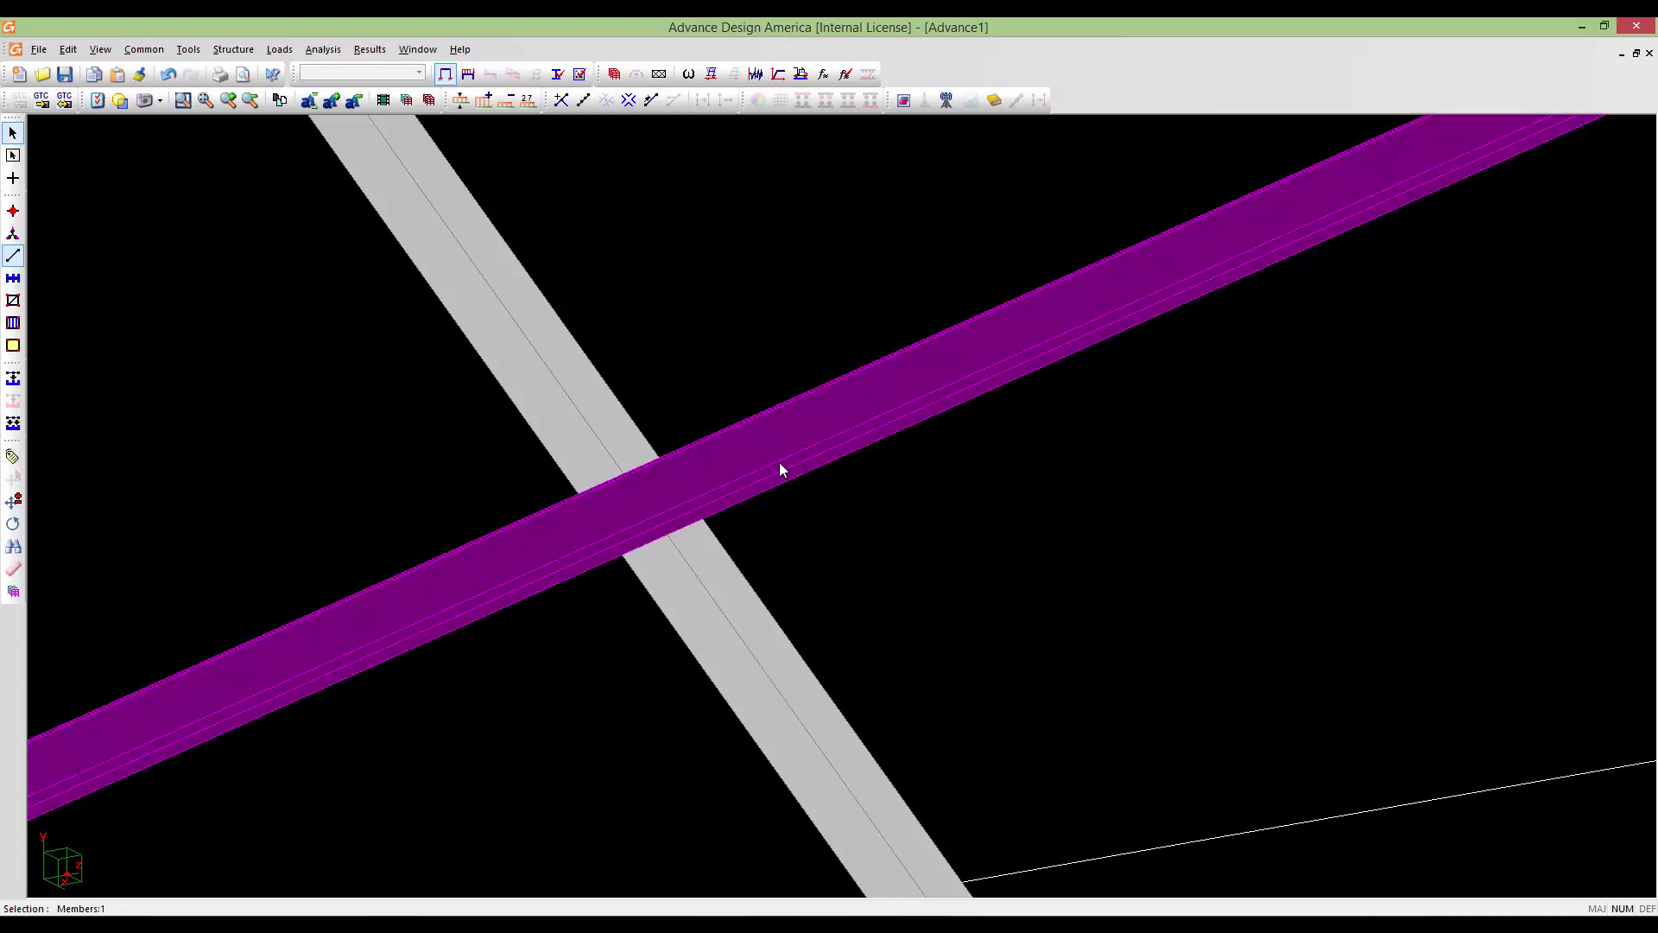
scroll(779, 463, down, 2)
scroll(779, 467, down, 3)
scroll(780, 467, up, 2)
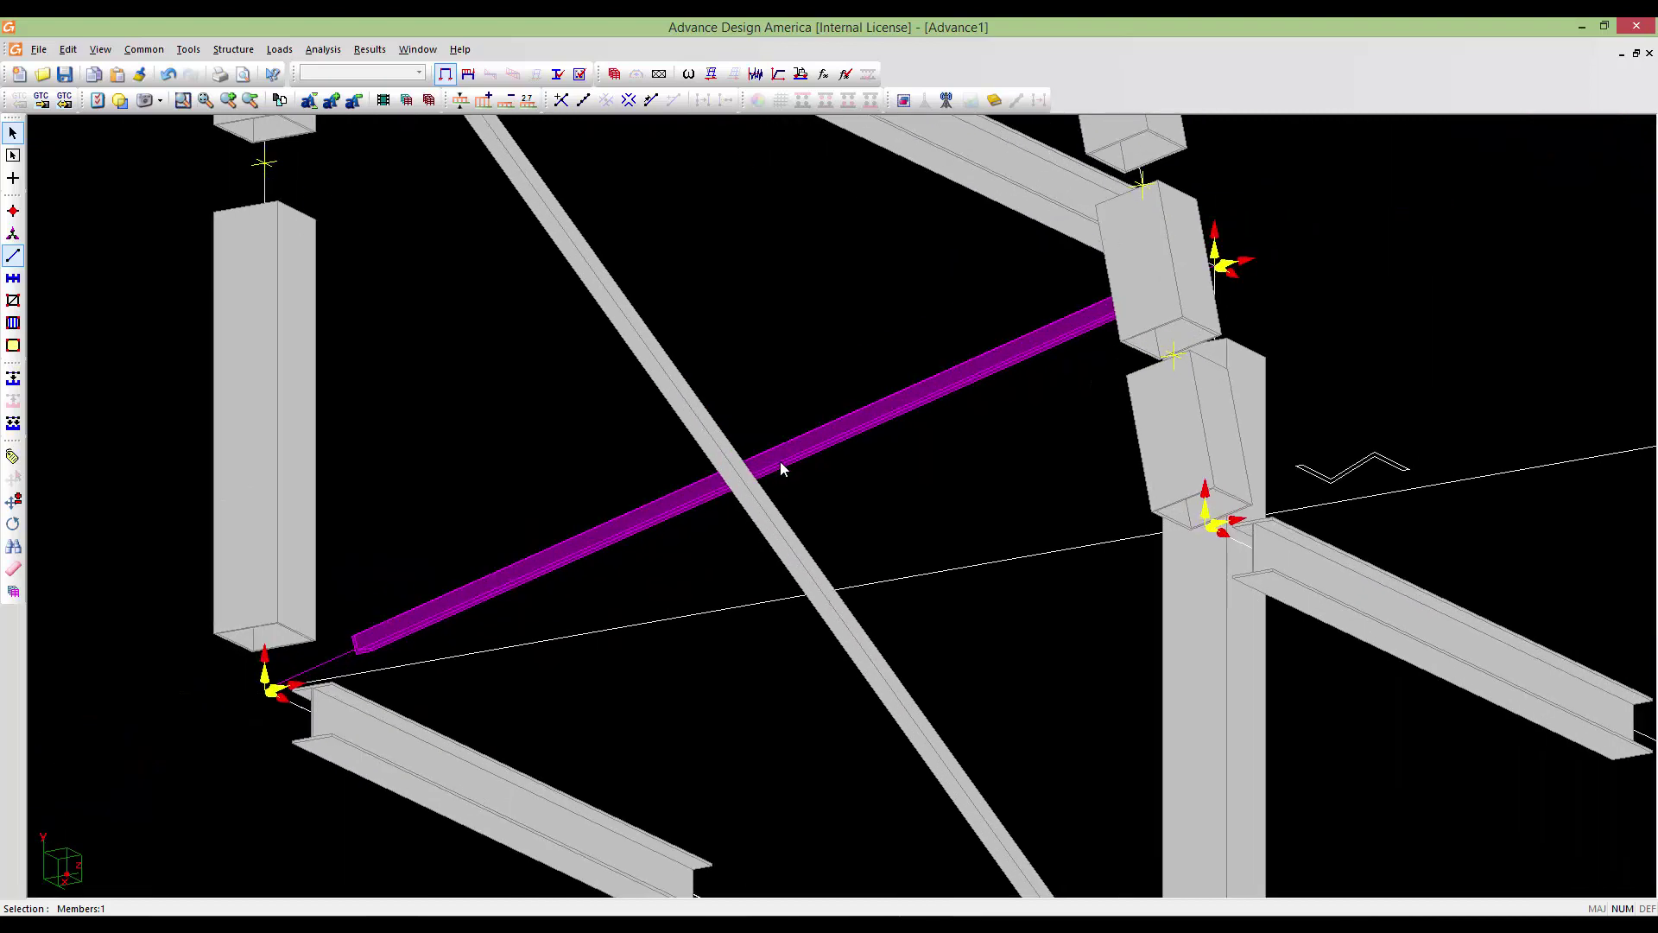
scroll(780, 467, up, 1)
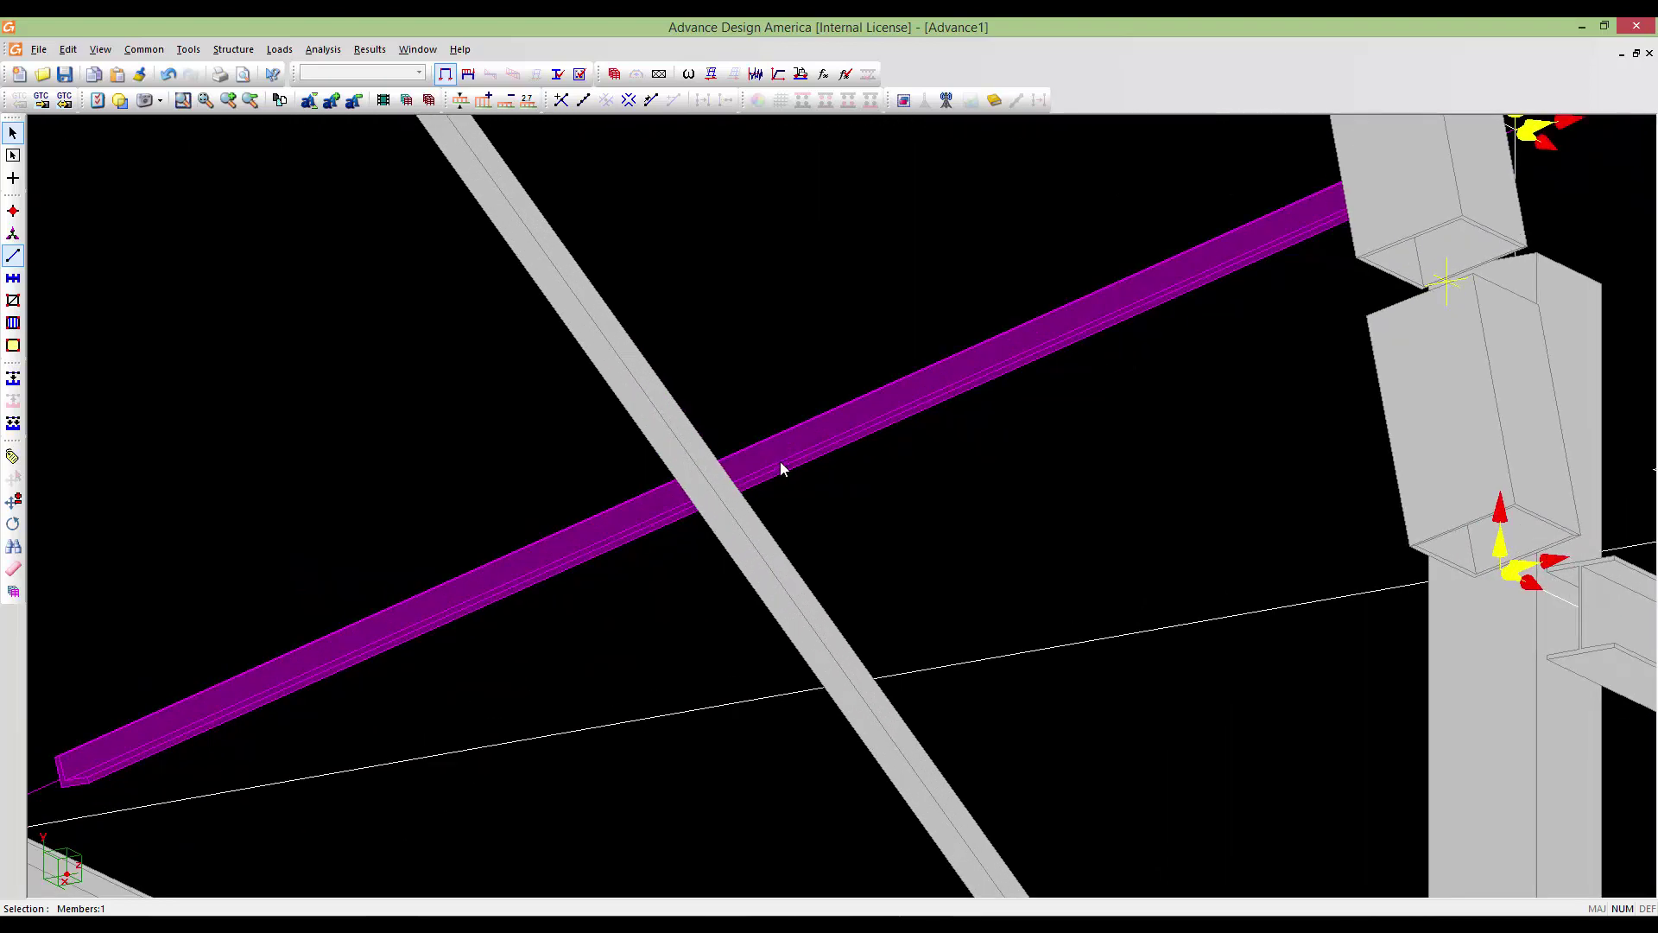
click(11, 458)
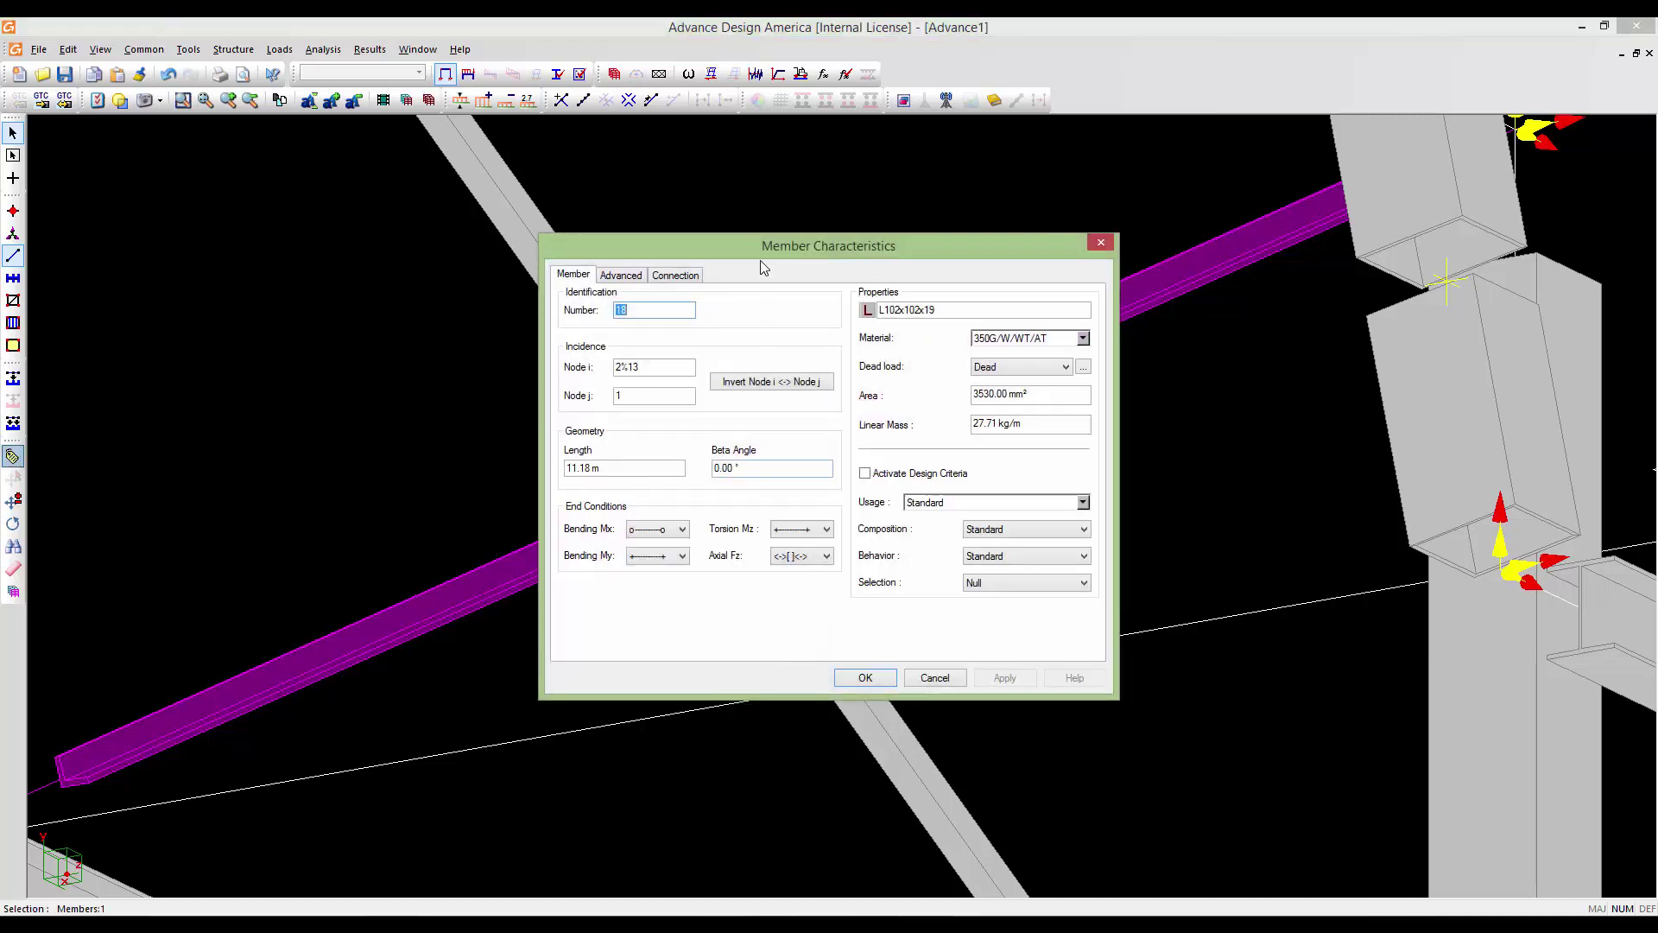
drag(752, 246, 1183, 213)
drag(1199, 447, 1107, 447)
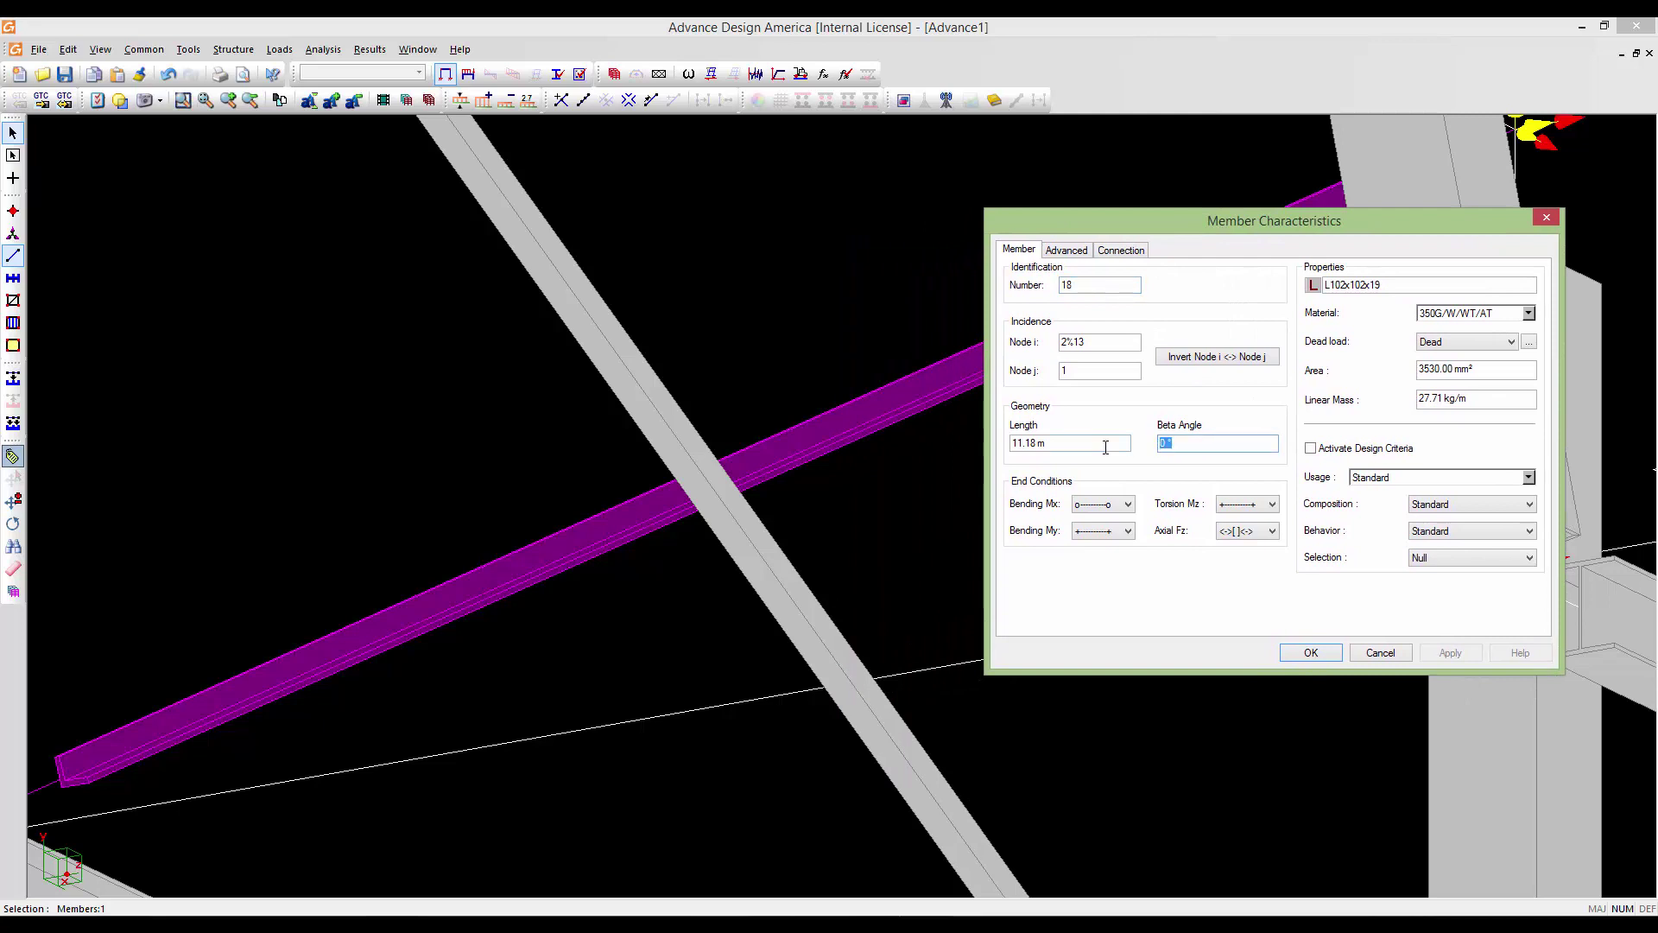
text(90)
click(1304, 657)
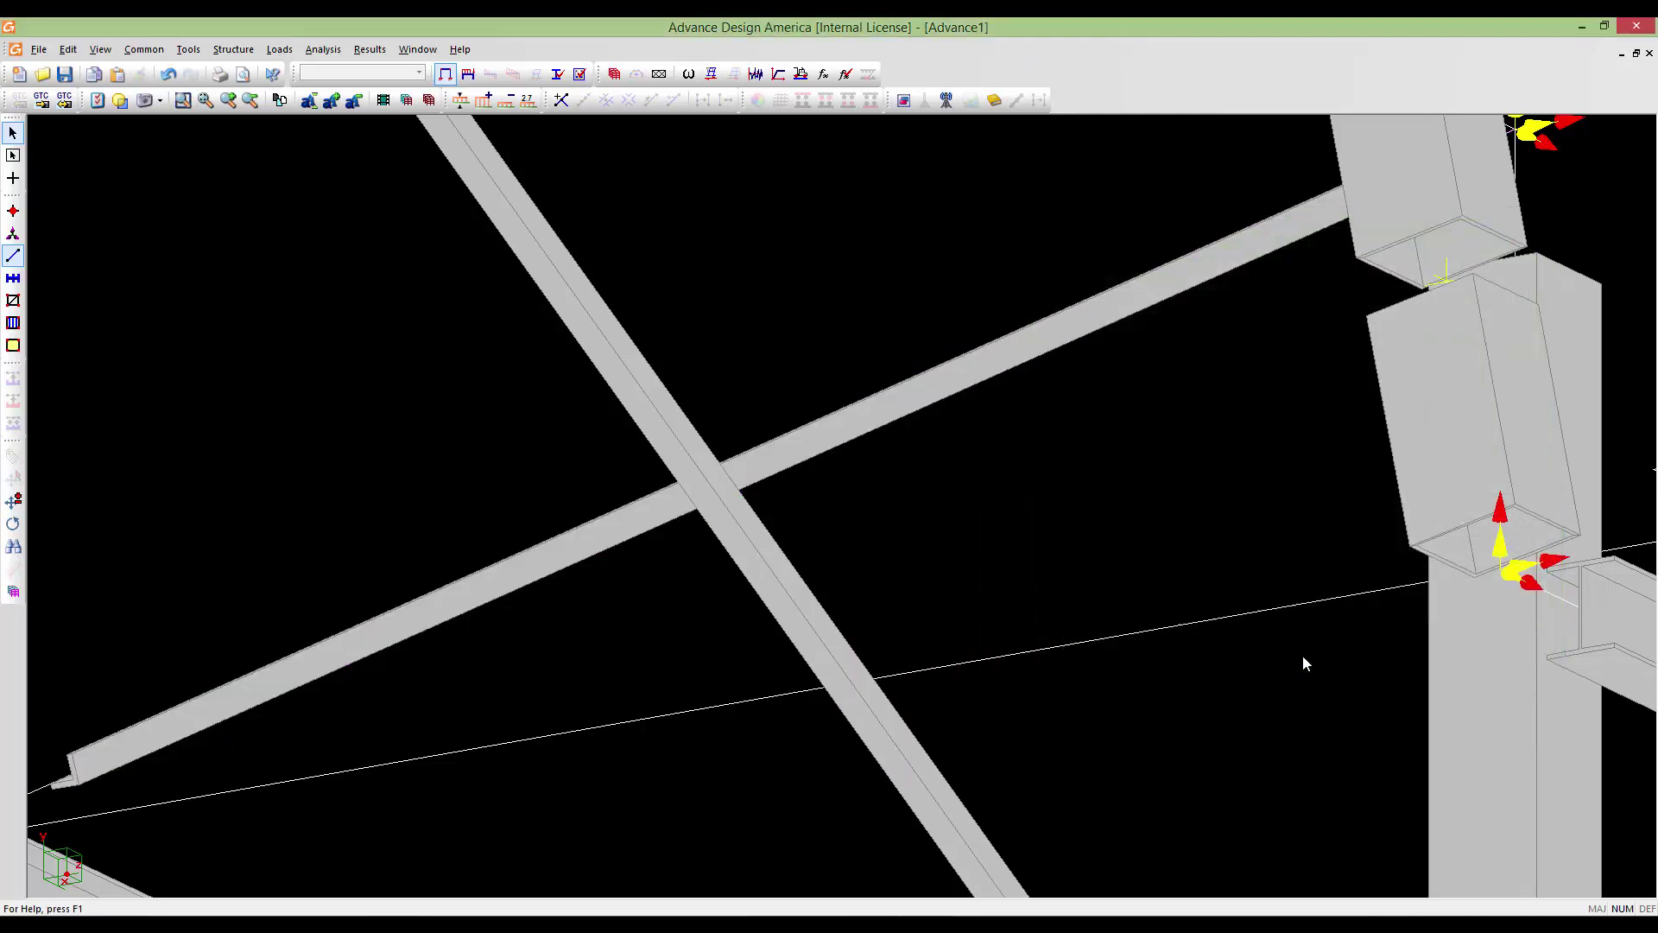
Compare the rotated diagonal's angle legs with those of the steeper crossing diagonal from both sides of the frame
scroll(1055, 591, down, 4)
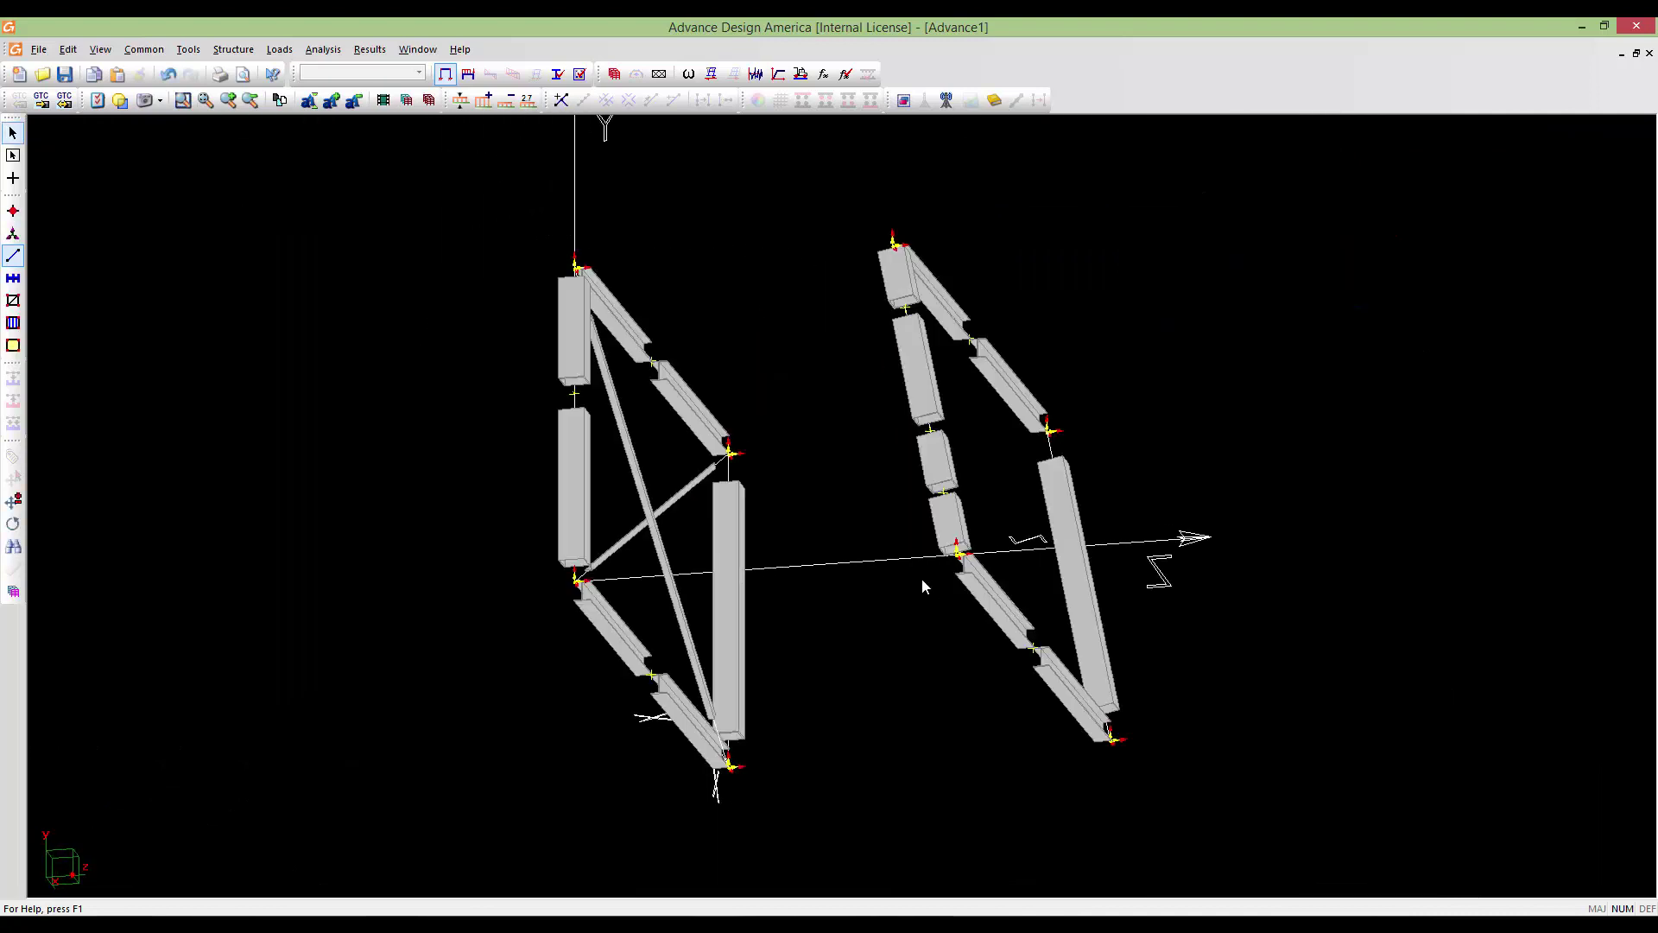
scroll(693, 532, up, 6)
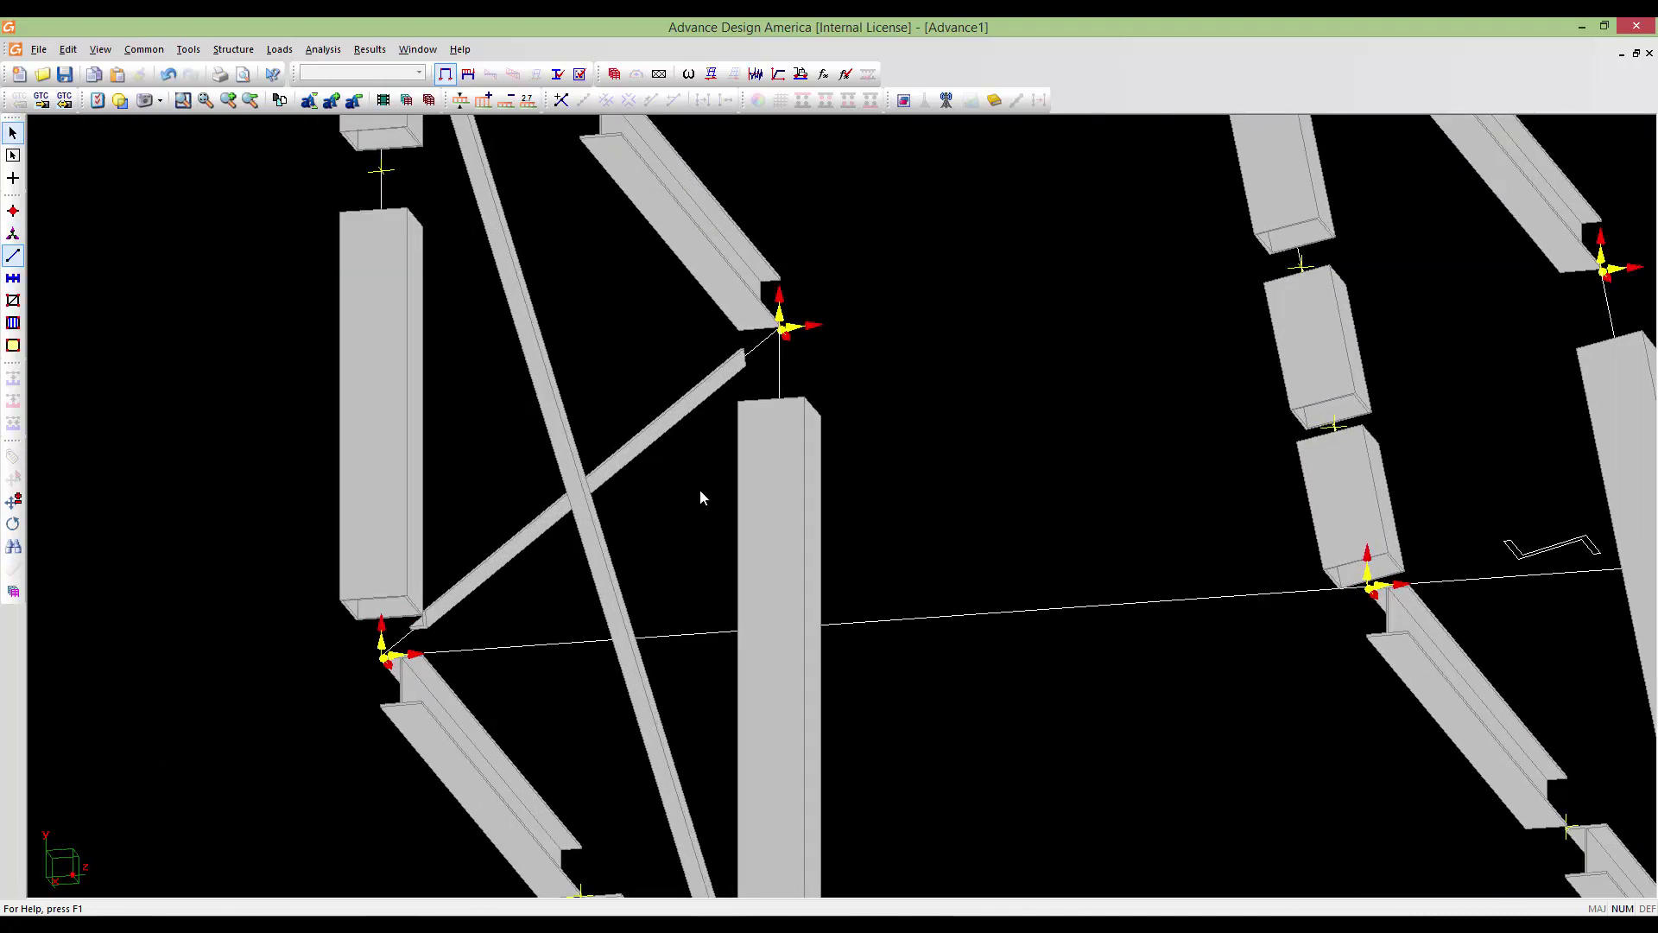
scroll(700, 491, down, 5)
middle_drag(699, 491, 664, 470)
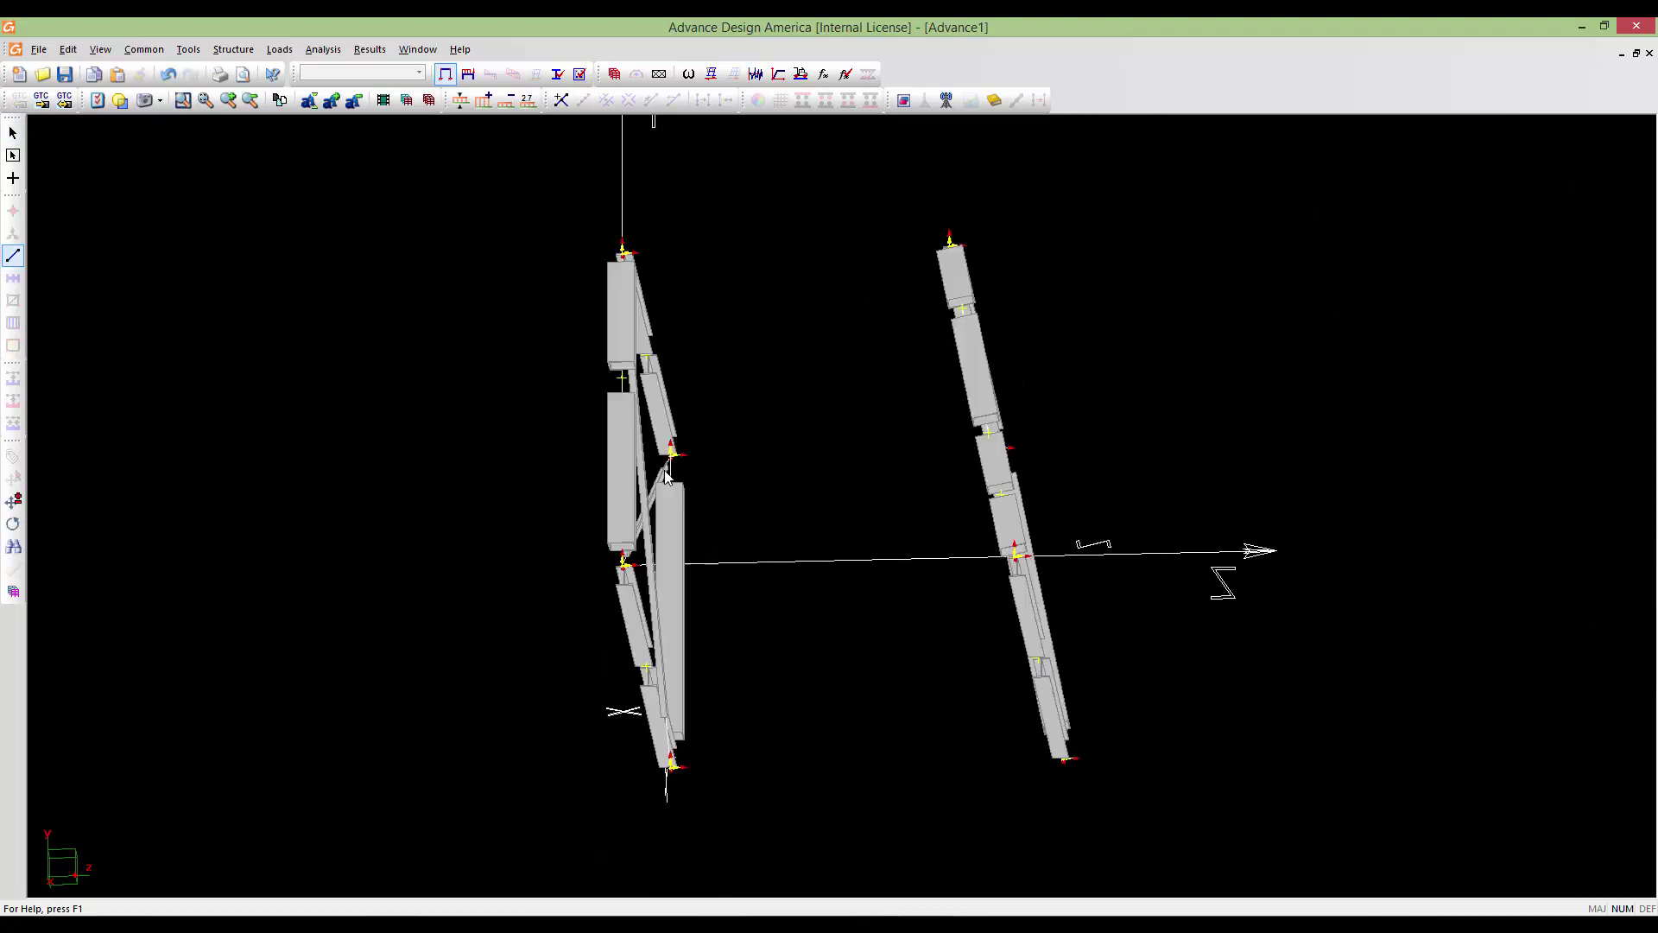
scroll(666, 478, up, 4)
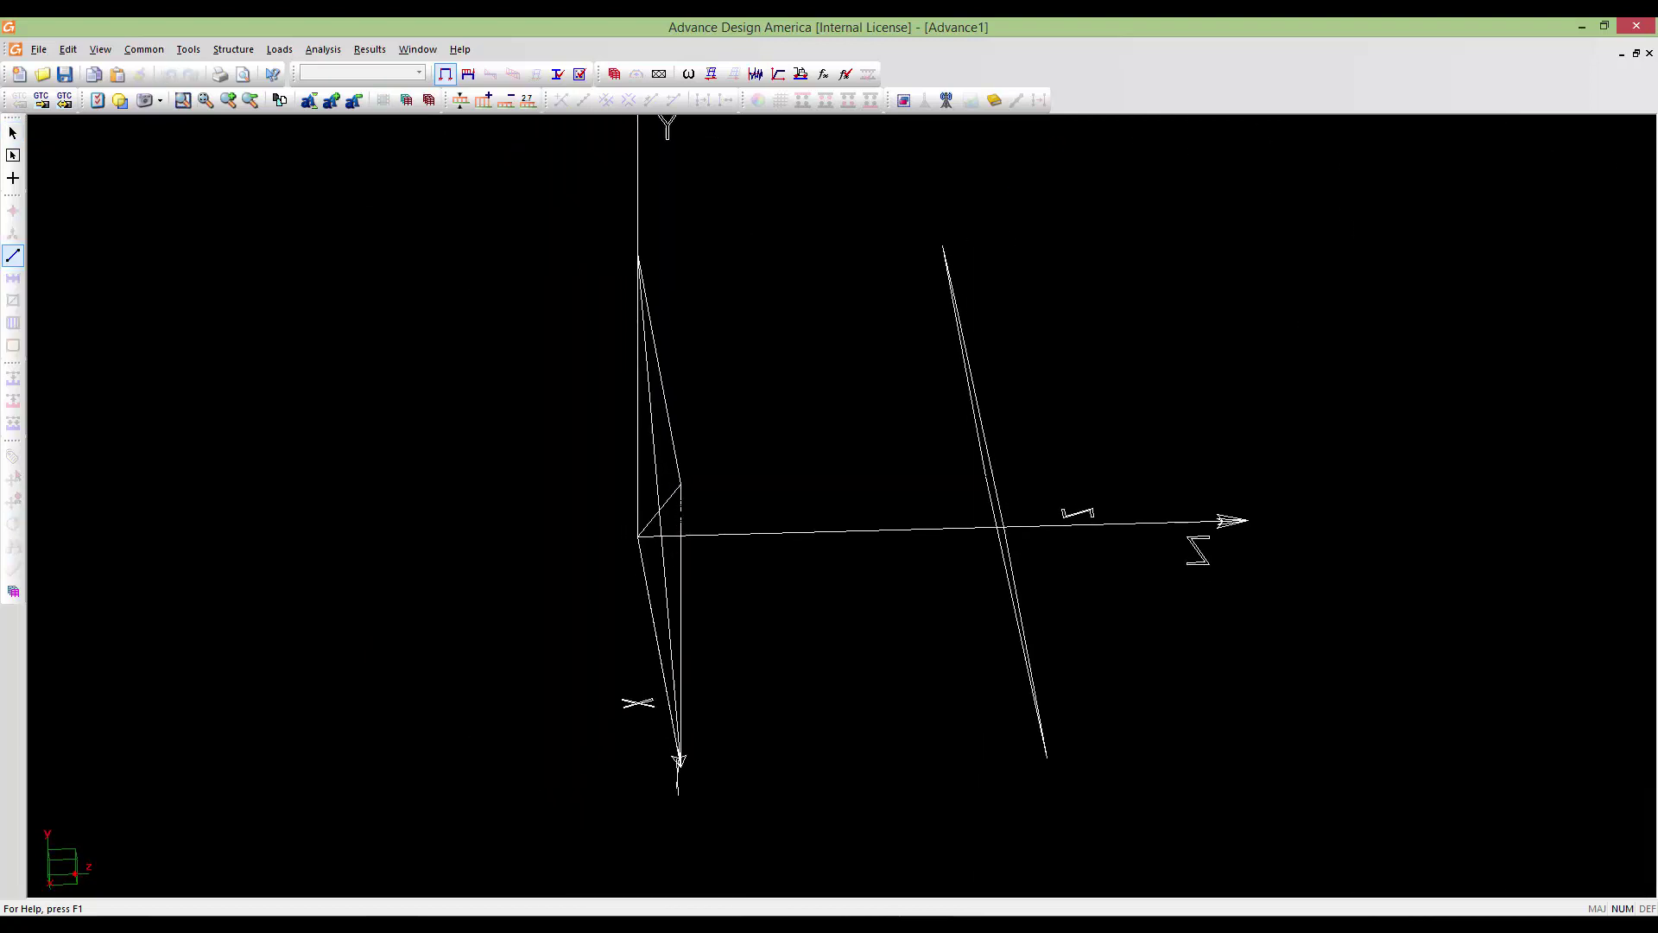
scroll(663, 484, up, 5)
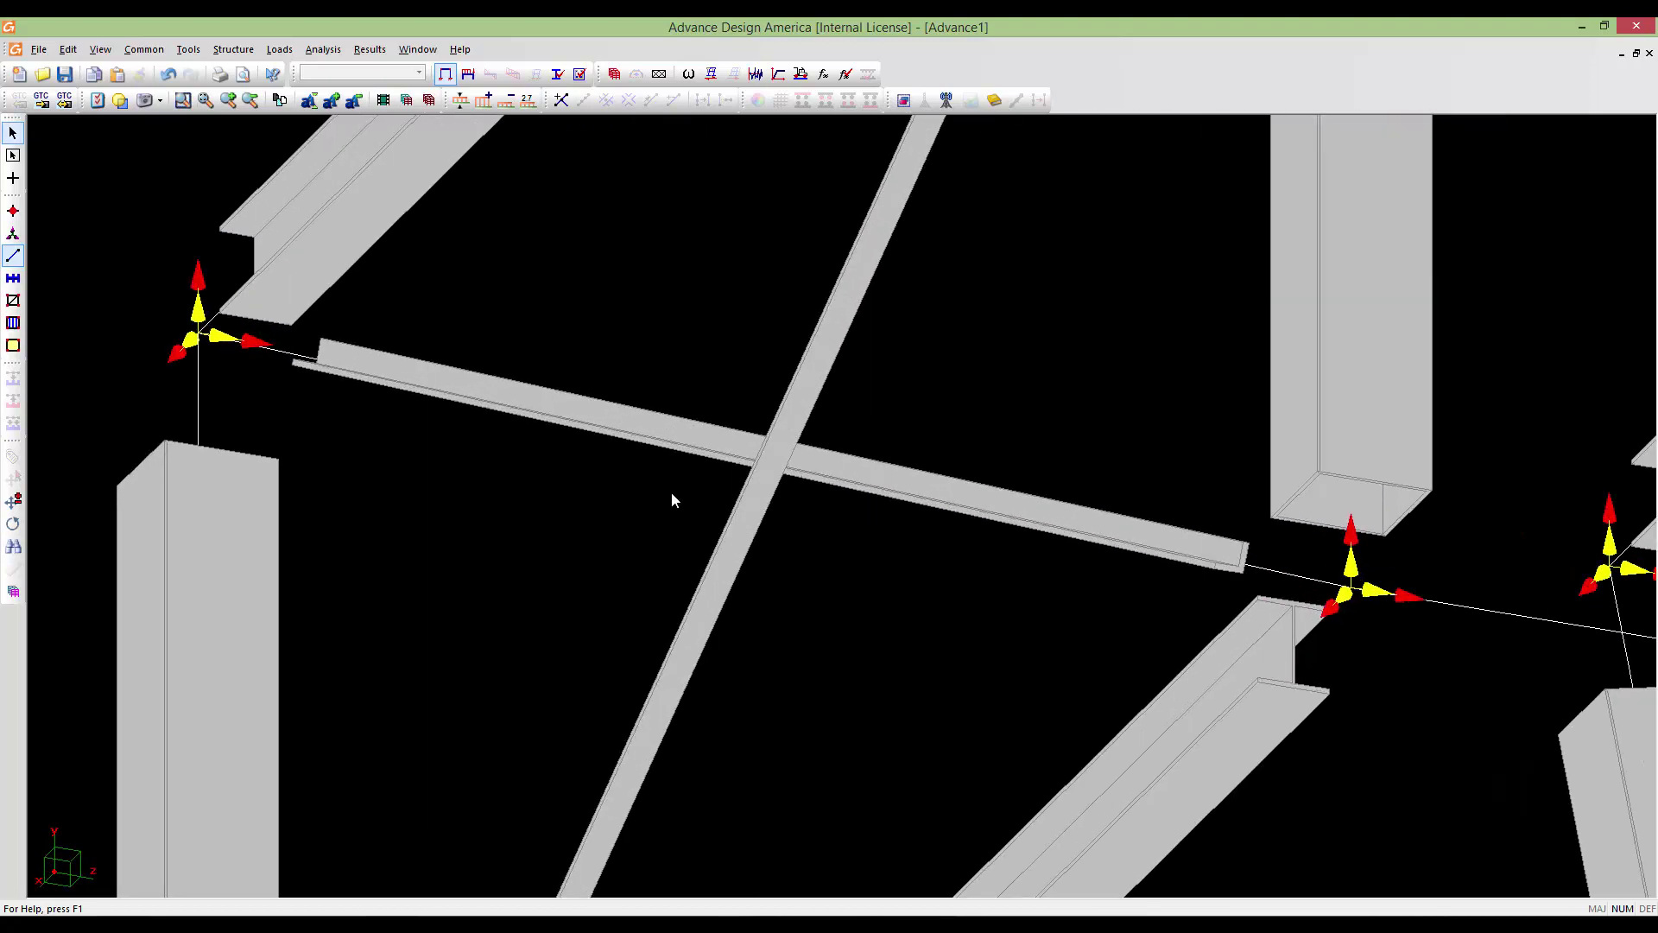
scroll(671, 492, down, 5)
scroll(652, 507, up, 3)
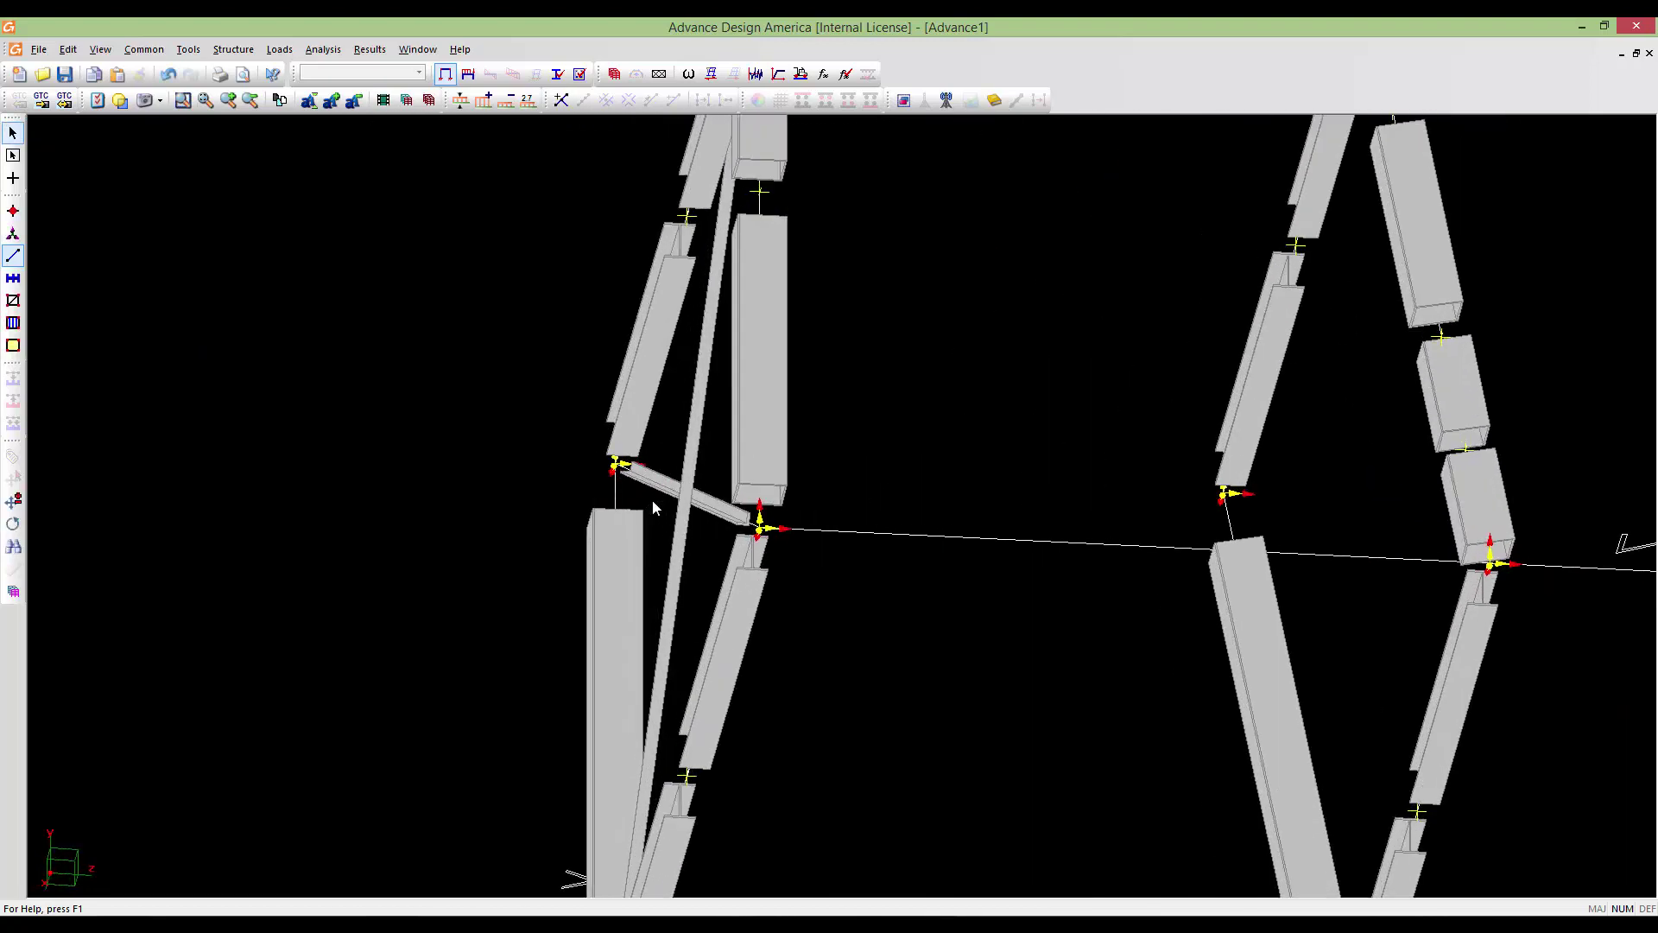
scroll(663, 507, up, 2)
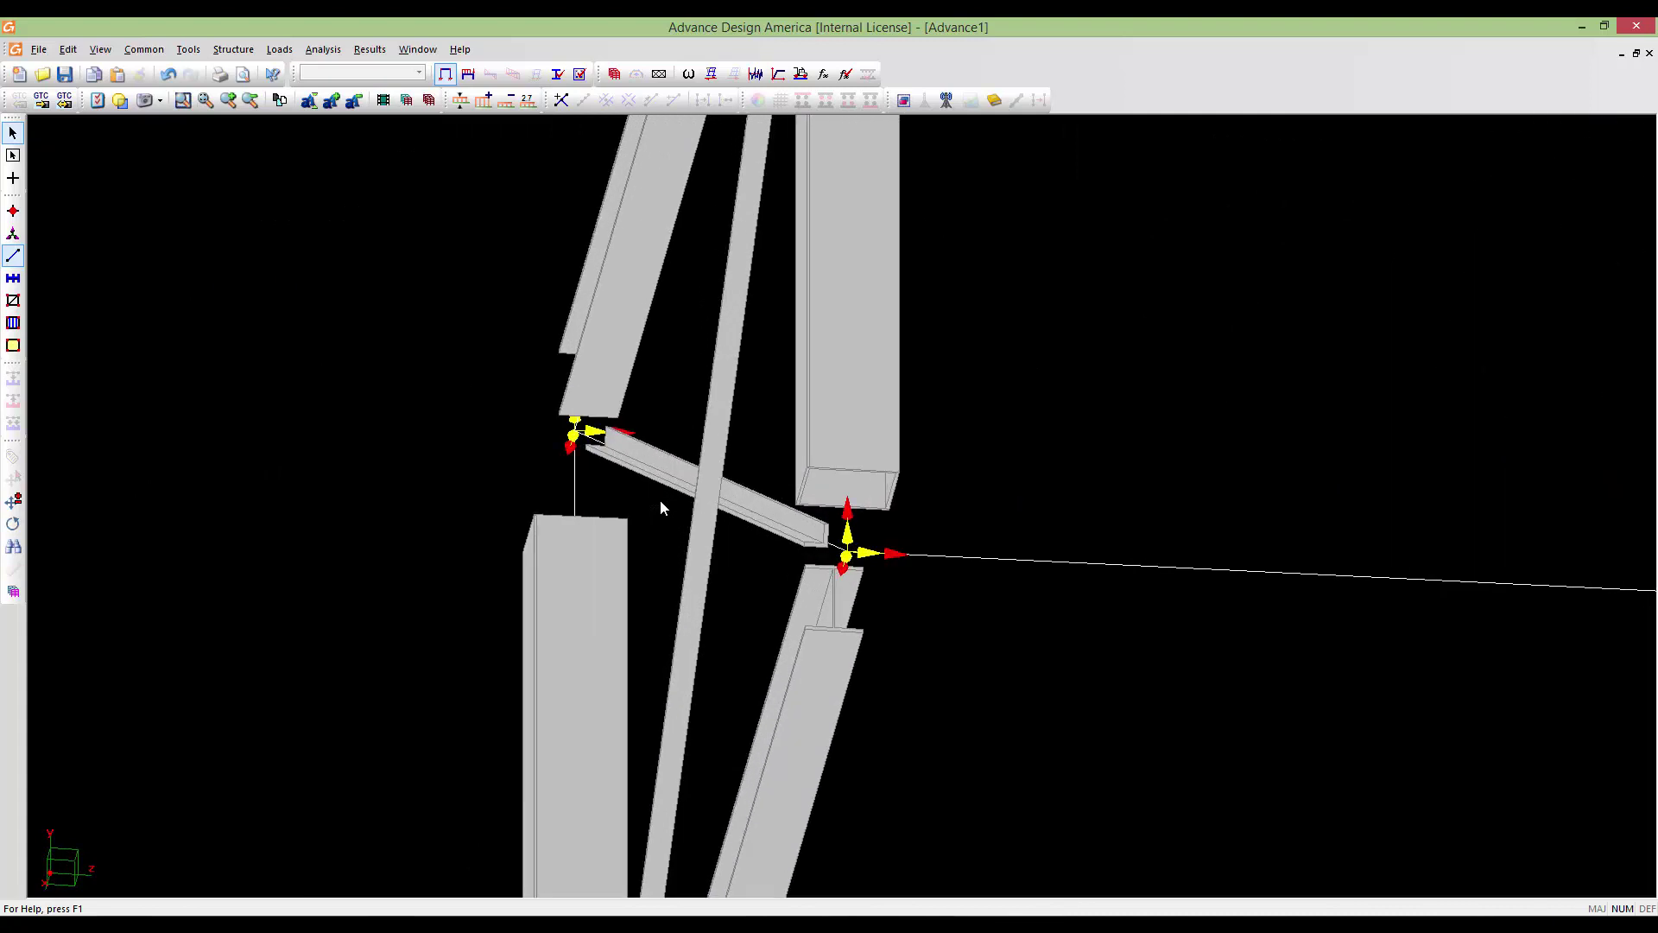
scroll(661, 504, up, 1)
scroll(661, 507, up, 1)
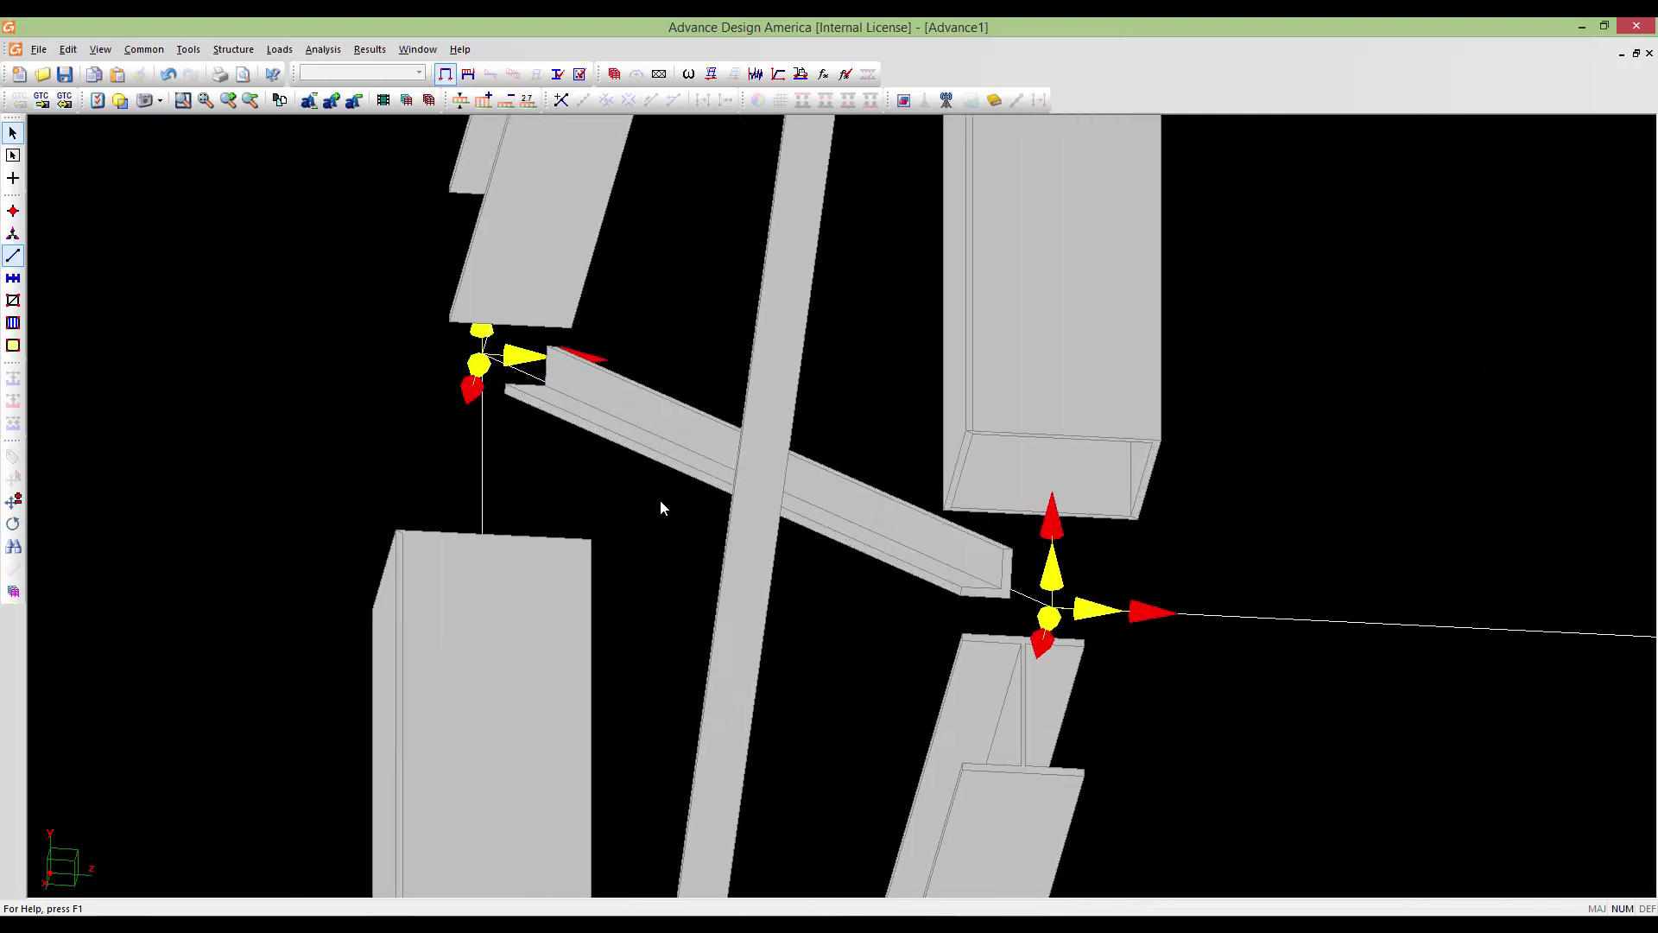
scroll(678, 502, down, 3)
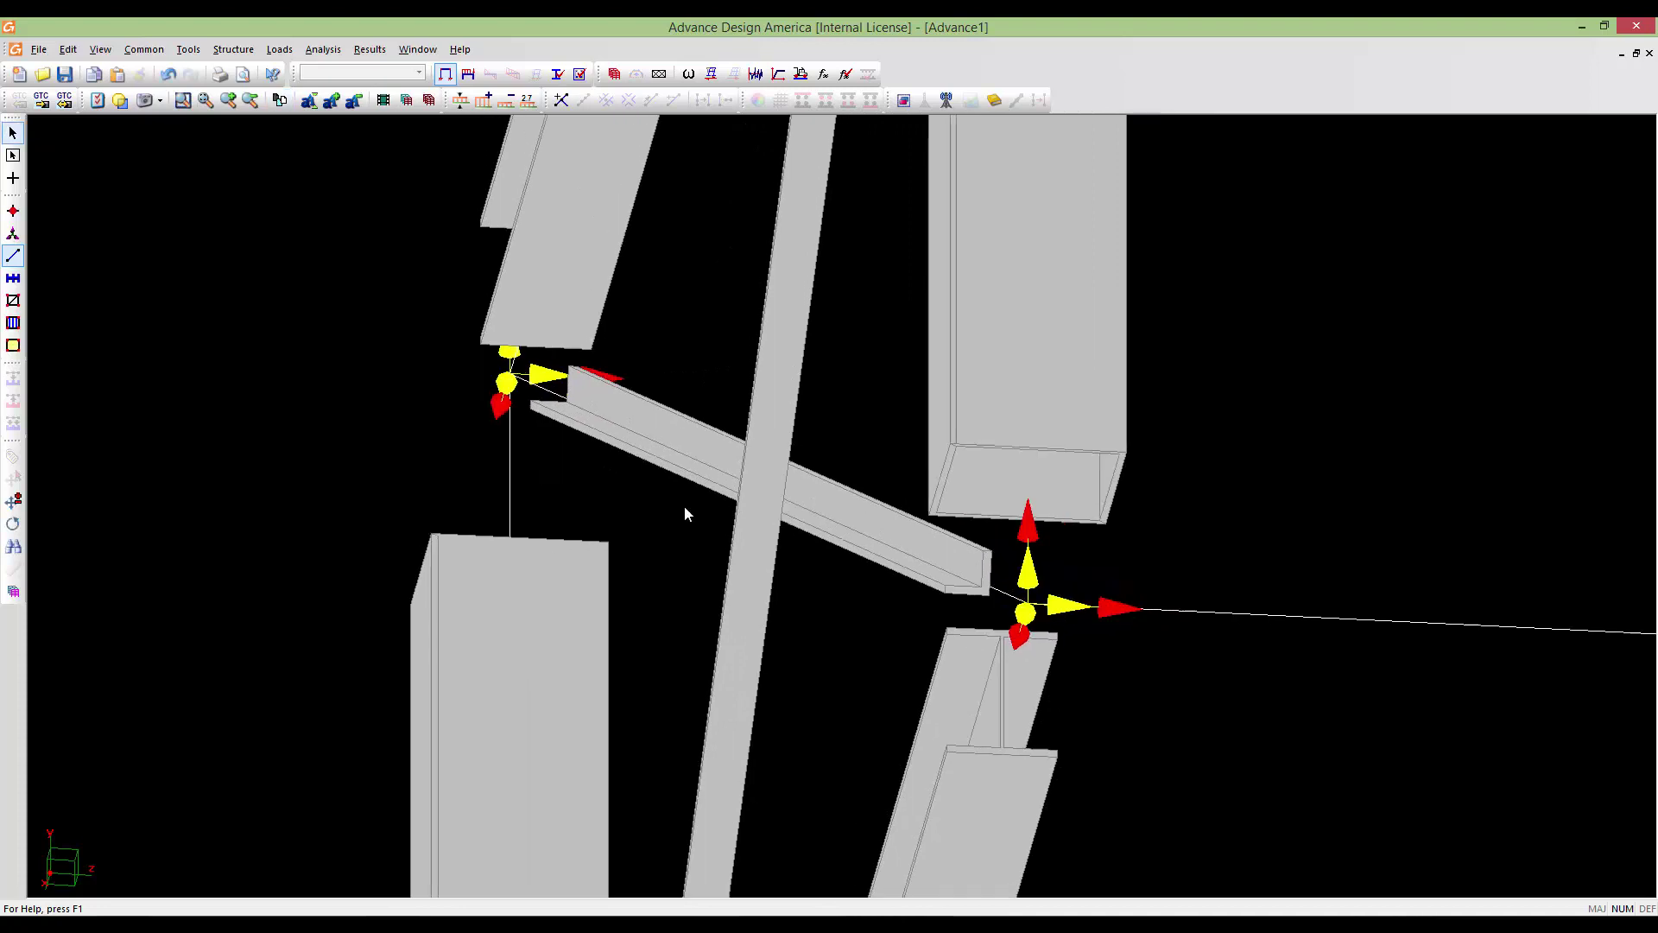
Set the Beta Angle of the steeper crossing diagonal to 90°
click(722, 567)
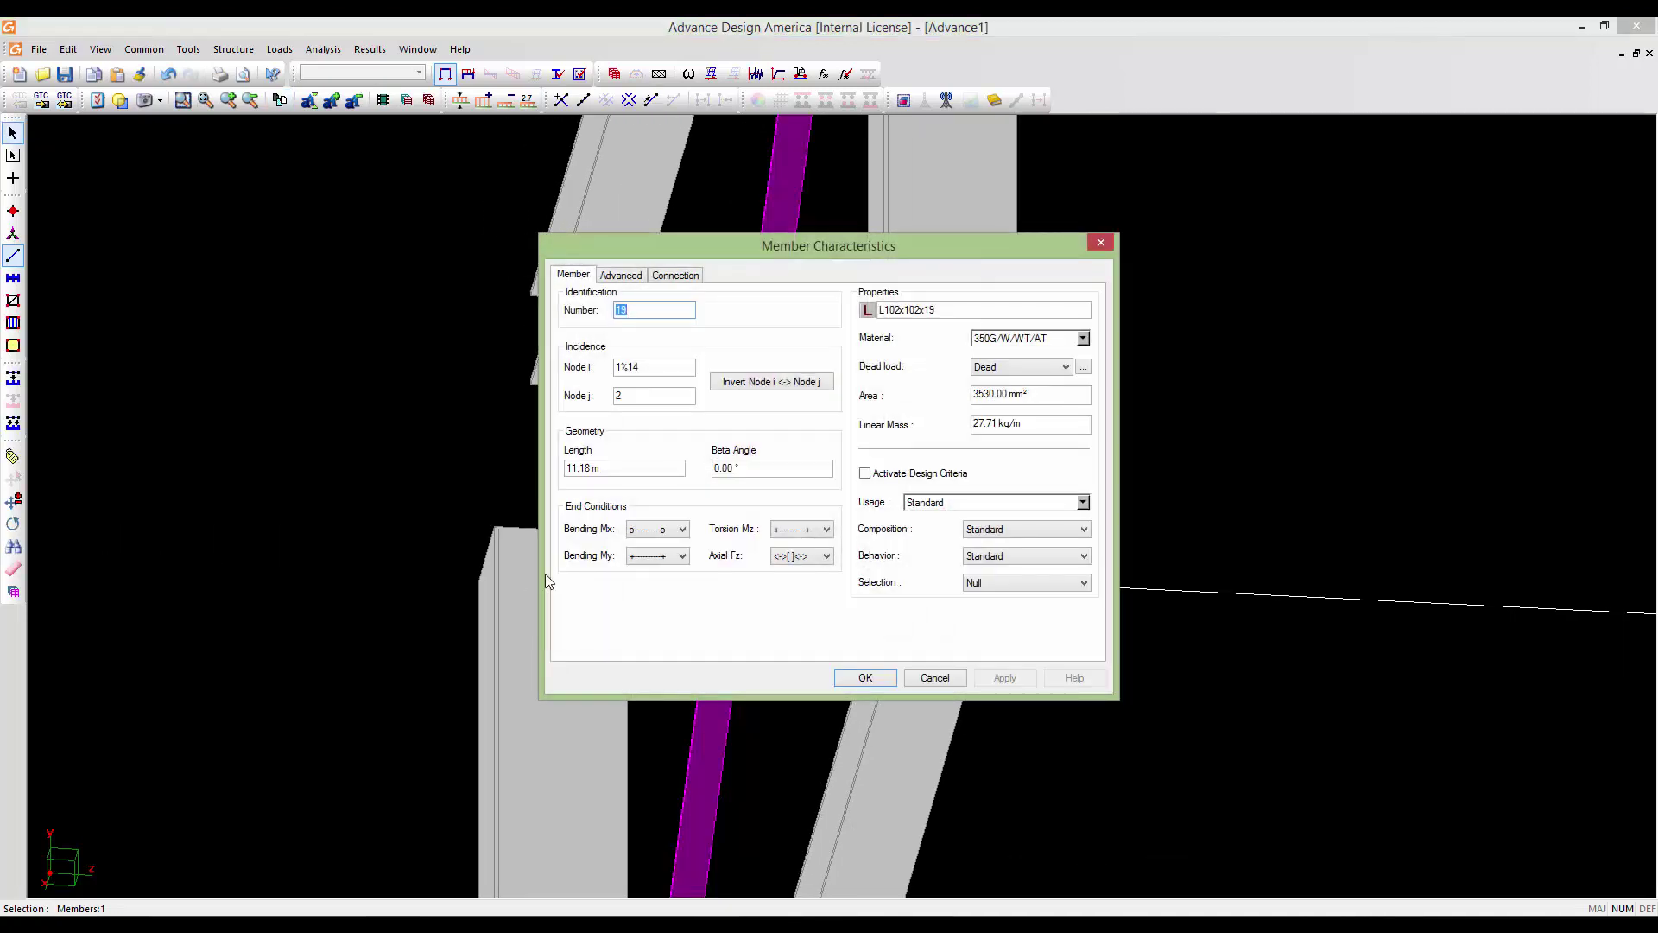
drag(759, 472, 689, 472)
text(90)
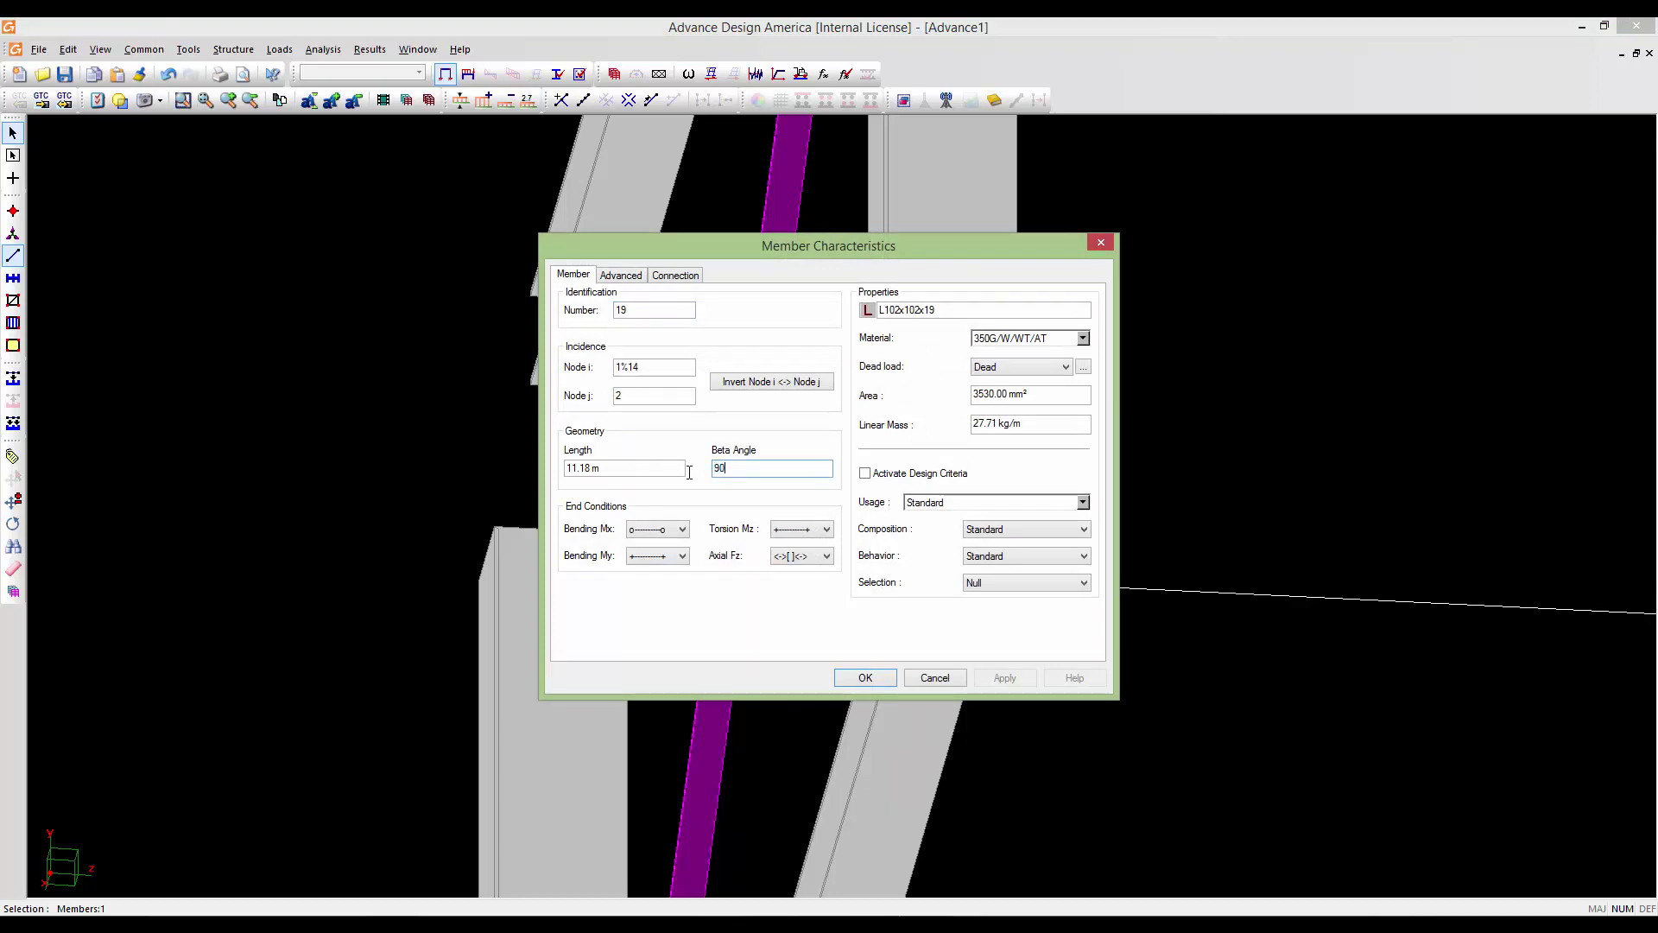
click(836, 679)
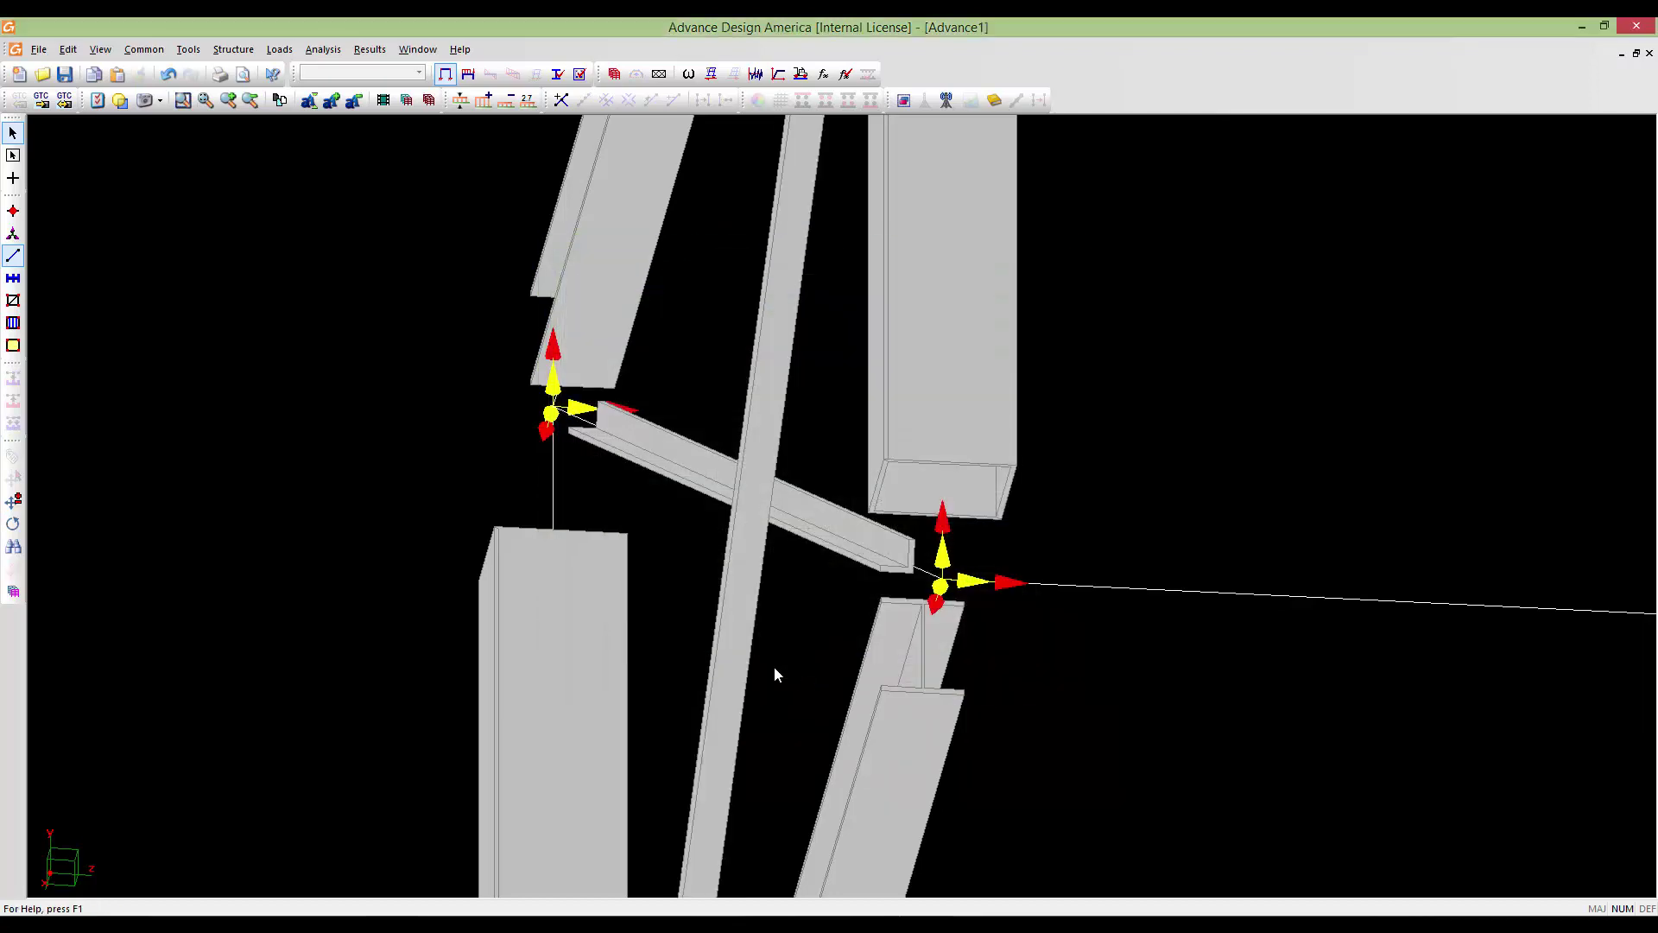
Examine how both rotated angle diagonals sit against each other at their crossing and within the braced frame
mouse_move(774, 665)
middle_down()
mouse_move(720, 603)
mouse_move(729, 577)
middle_up()
scroll(729, 577, up, 6)
scroll(729, 577, down, 3)
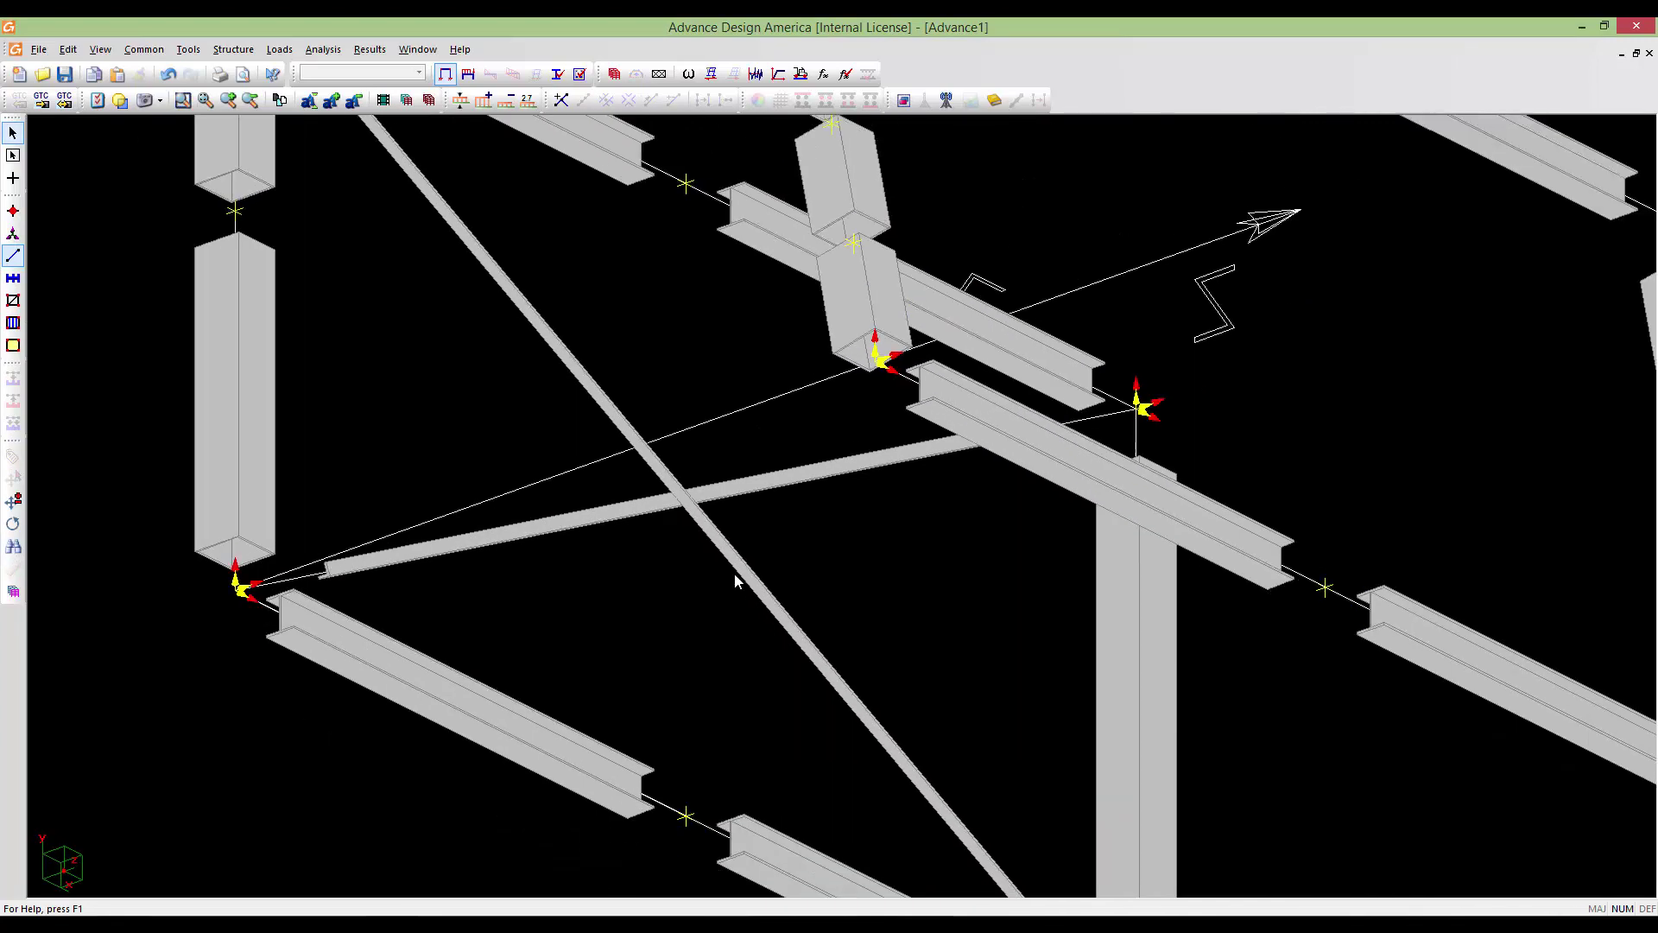
scroll(728, 610, down, 3)
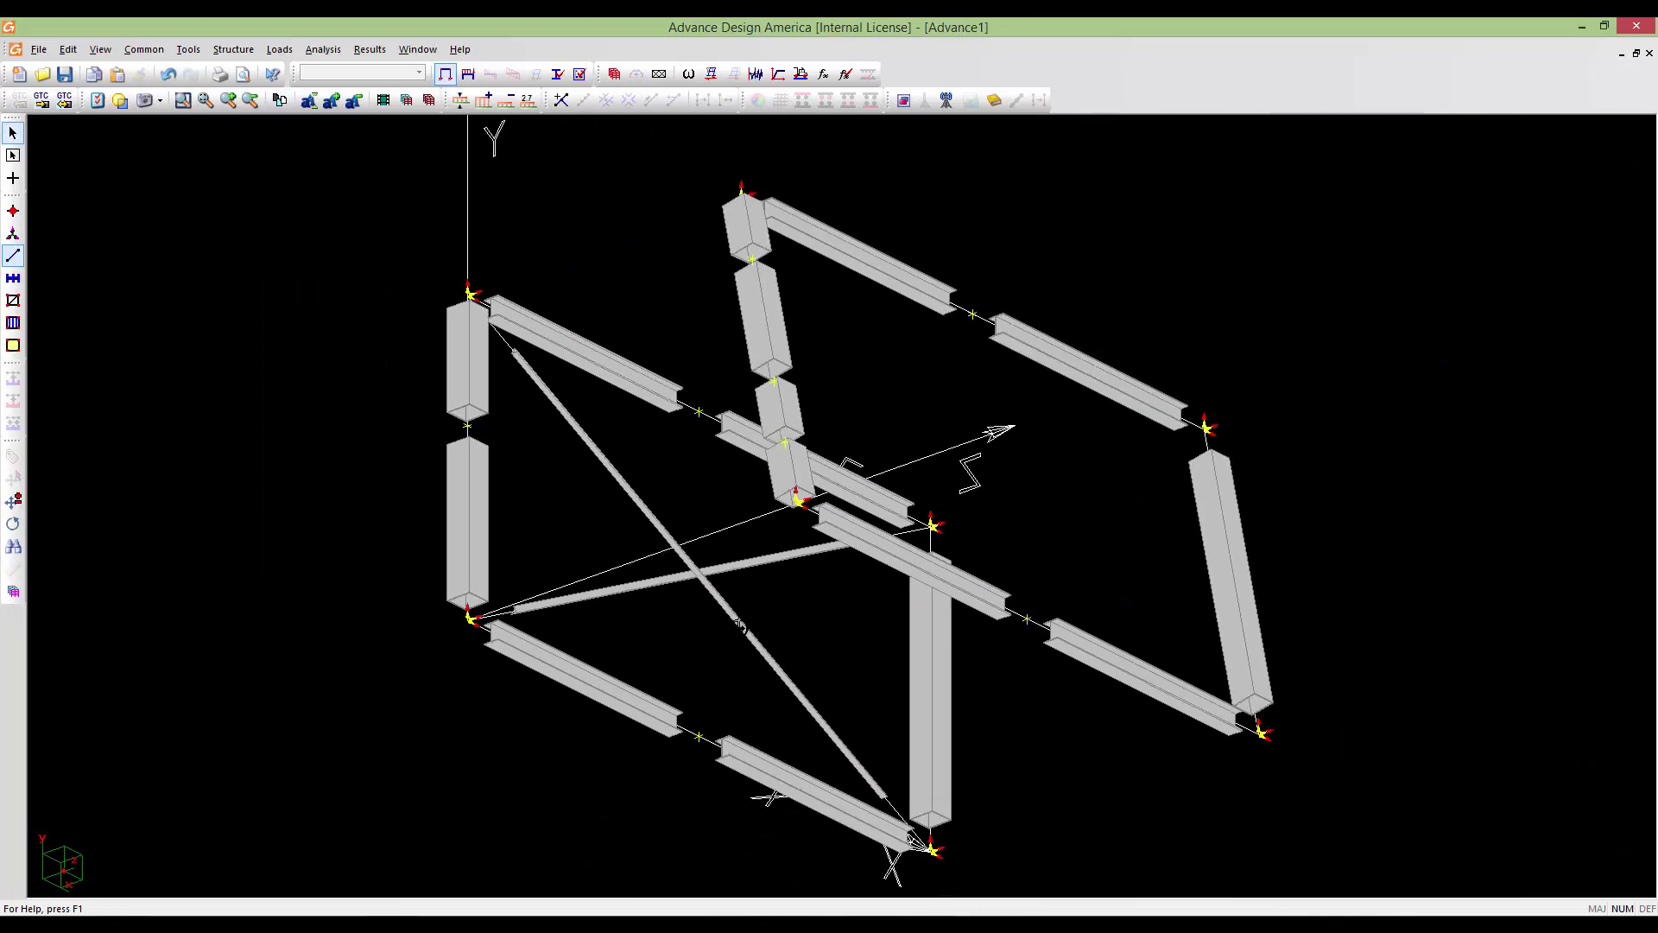
scroll(748, 636, up, 3)
mouse_move(813, 664)
middle_down()
mouse_move(636, 663)
mouse_move(946, 677)
middle_up()
middle_drag(761, 654, 845, 641)
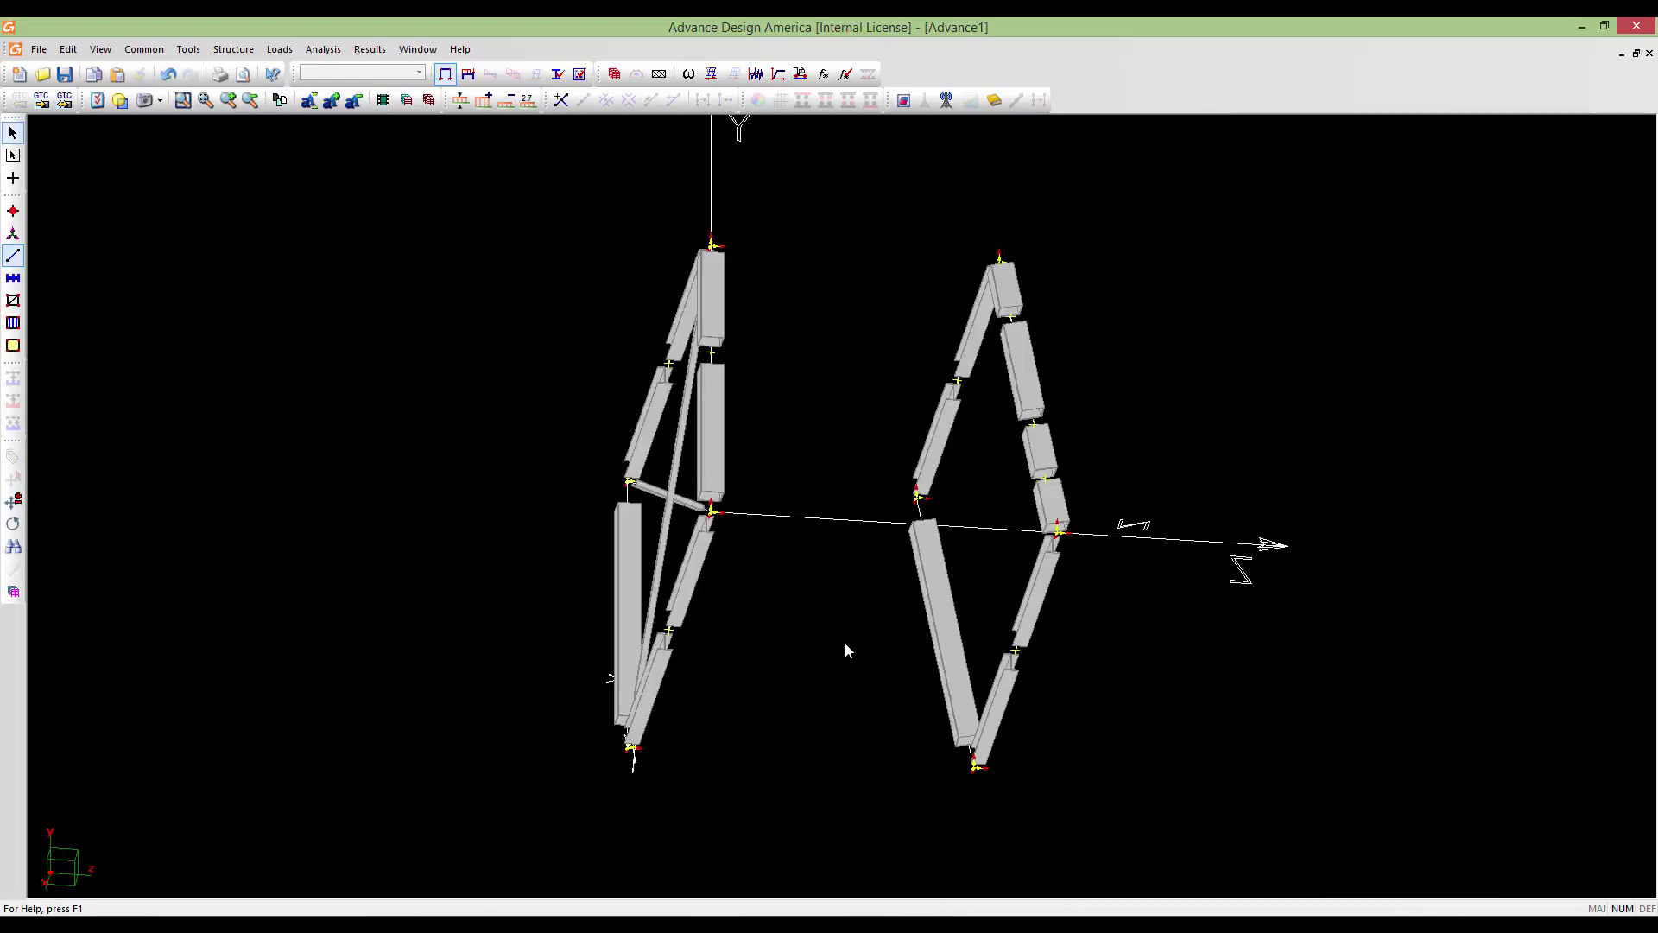
middle_drag(652, 572, 781, 586)
scroll(707, 467, up, 4)
scroll(707, 467, down, 5)
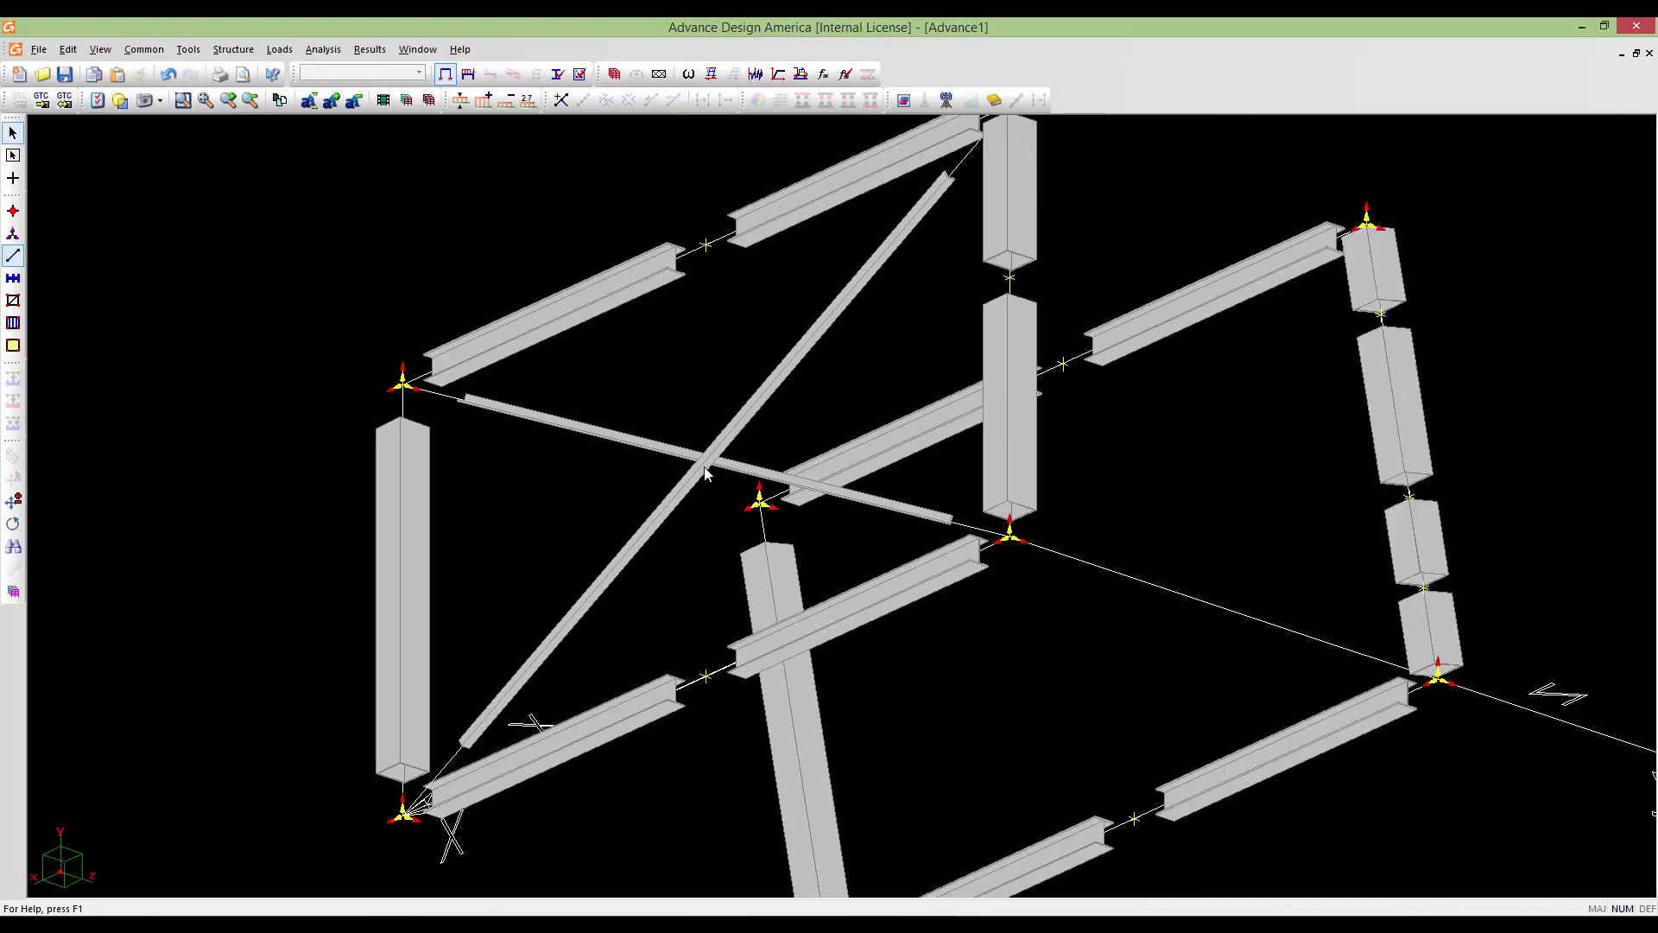
middle_drag(706, 467, 834, 627)
scroll(786, 624, up, 1)
middle_drag(734, 623, 689, 620)
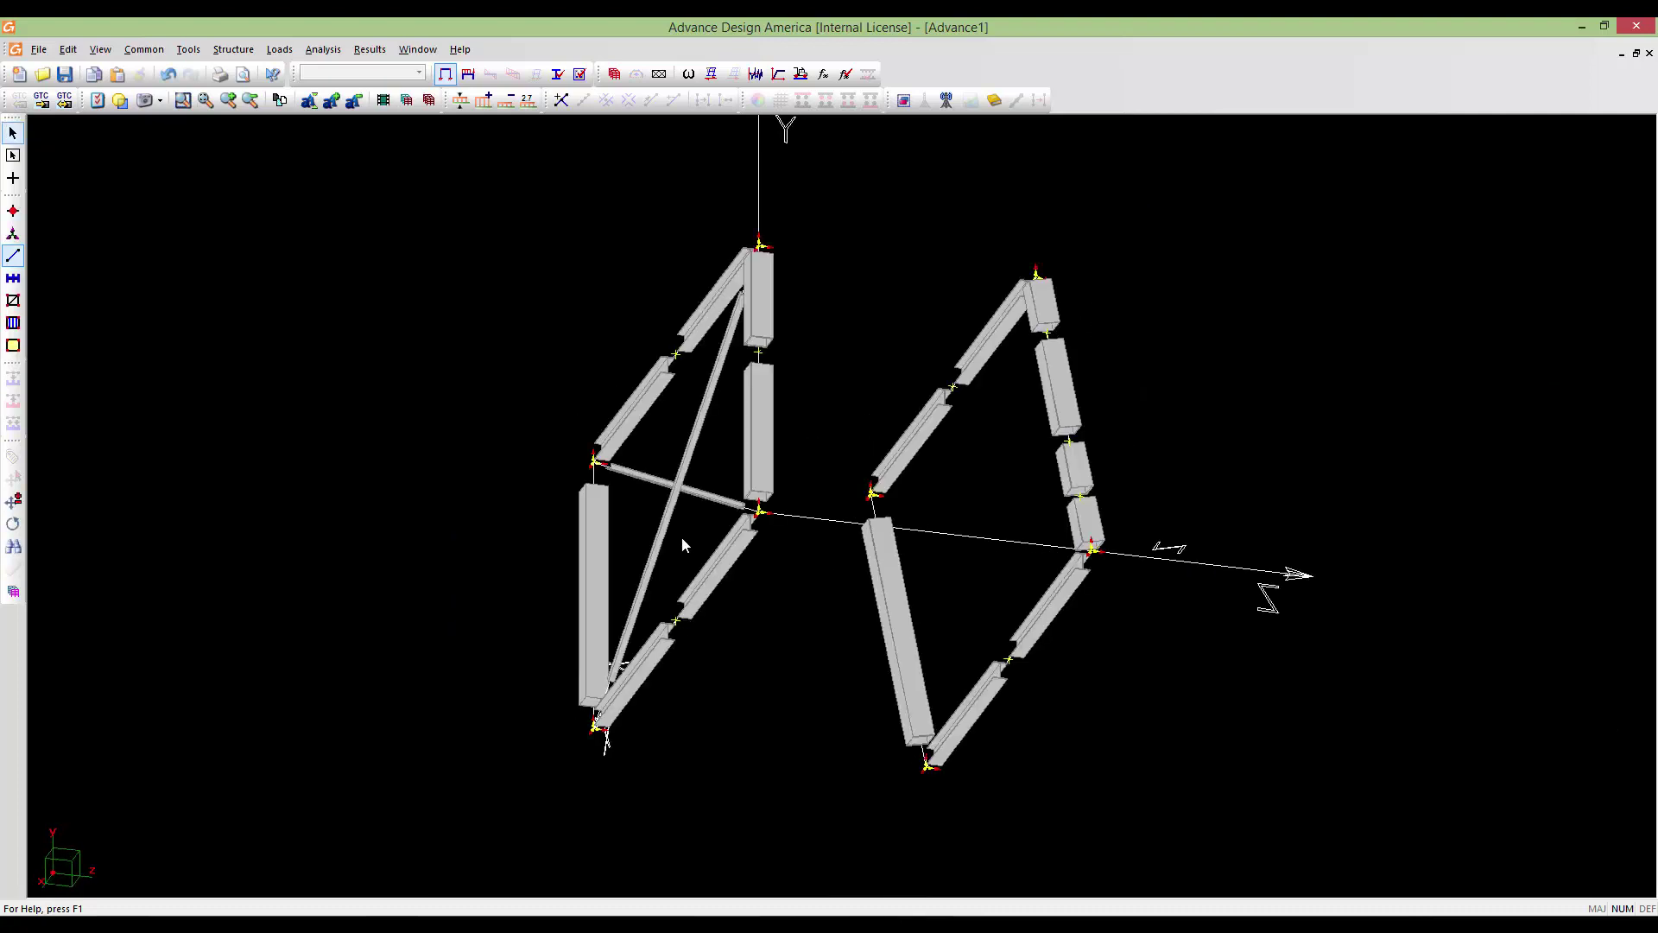
middle_drag(682, 537, 687, 630)
scroll(688, 629, up, 3)
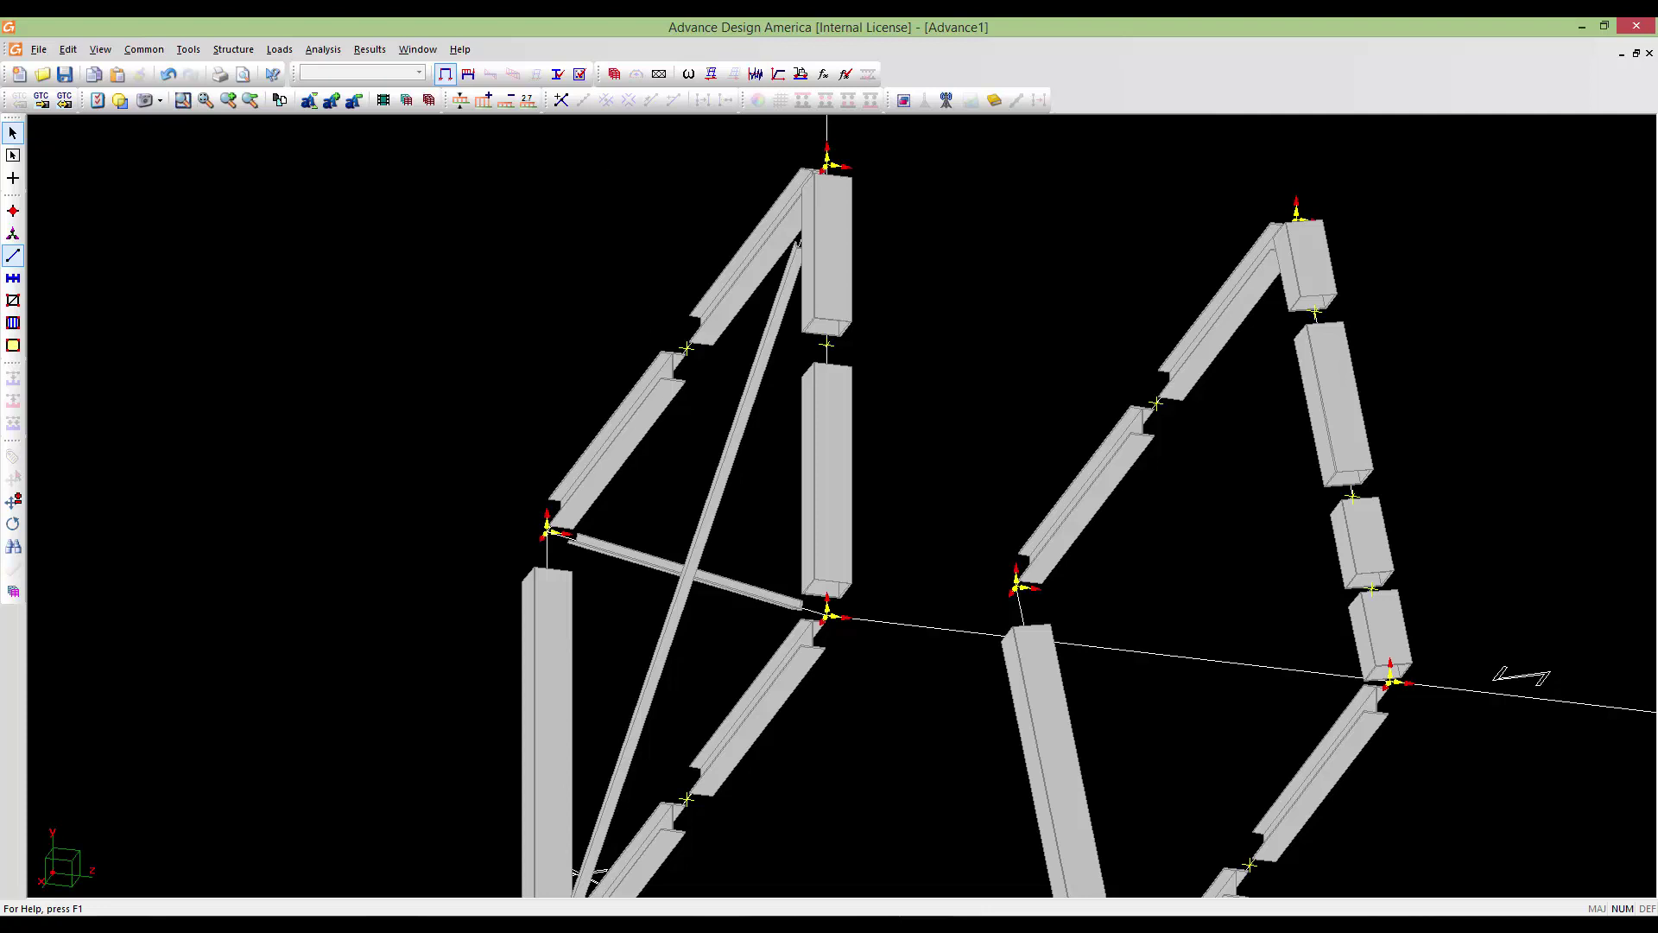
middle_drag(648, 518, 608, 437)
scroll(643, 497, up, 3)
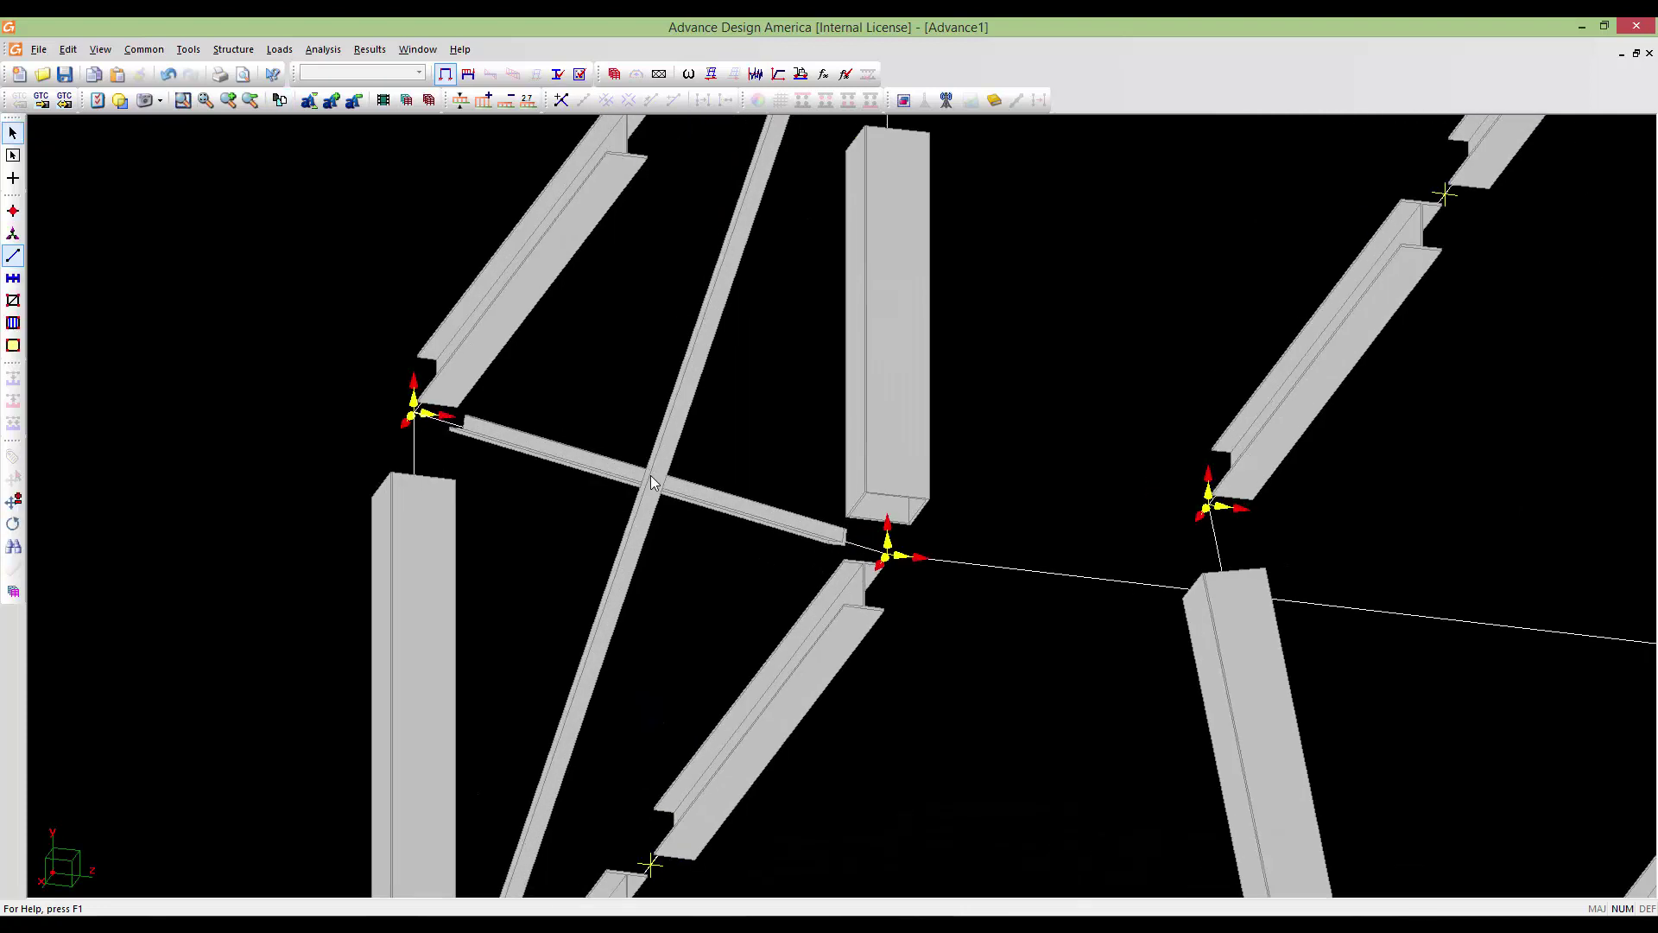
middle_drag(655, 480, 640, 509)
scroll(641, 509, up, 3)
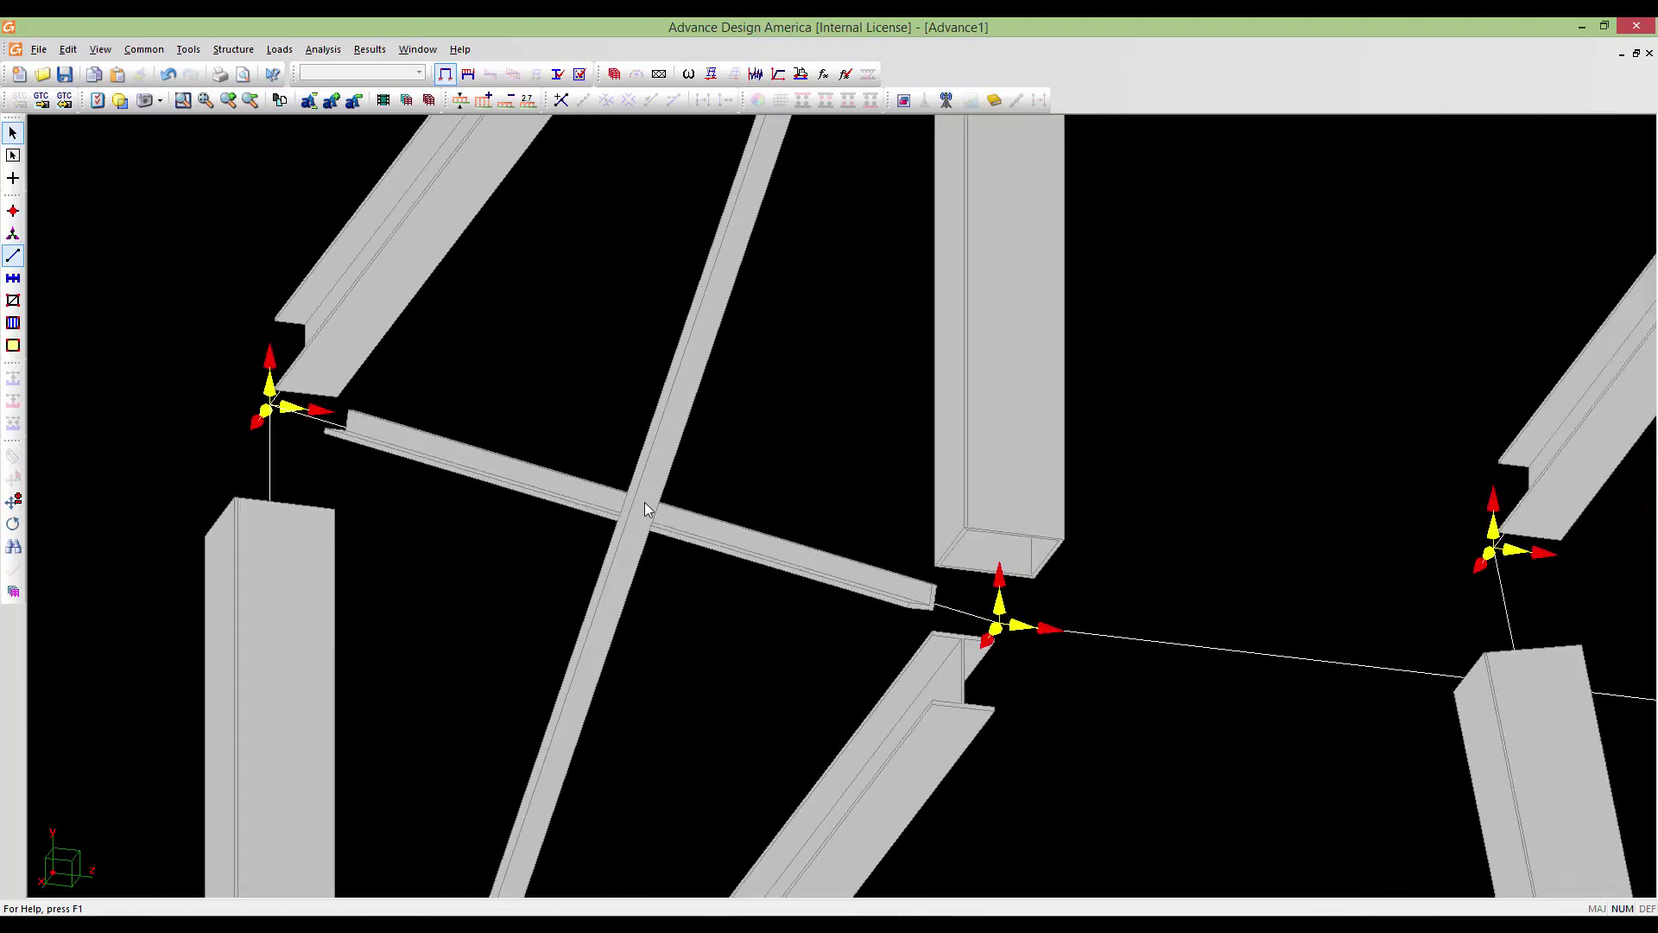
scroll(643, 503, down, 2)
Select both crossing diagonals and split them with a pin connection at their intersection, splitting the members along with their loads
click(732, 549)
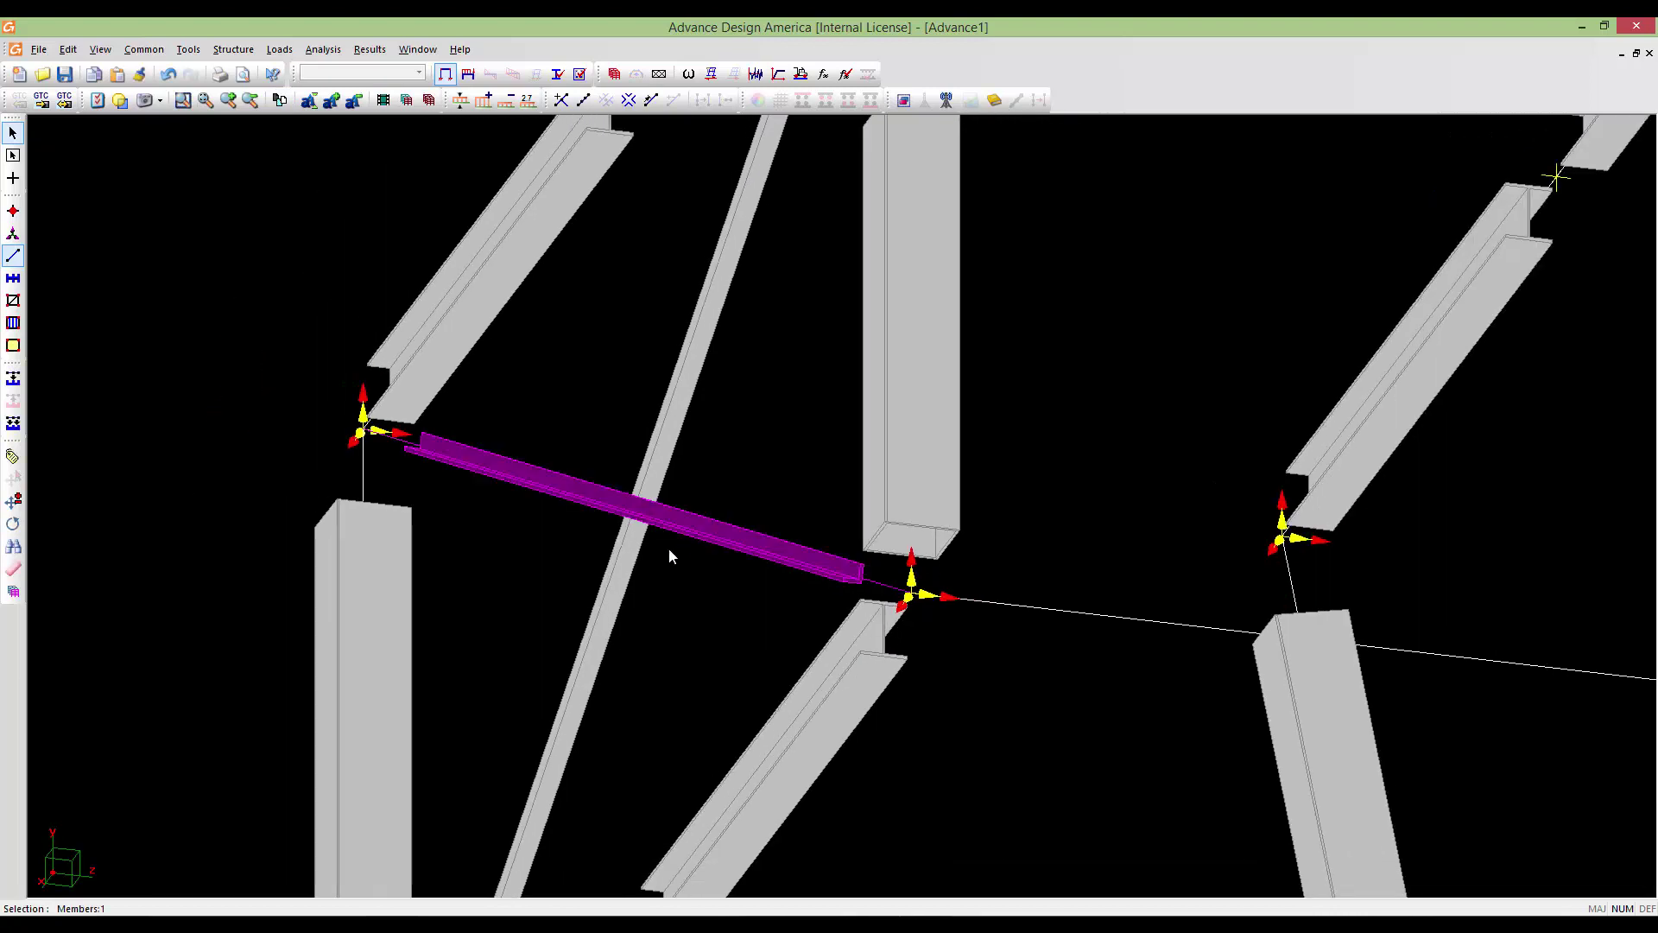
click(627, 569)
shift+middle_drag(624, 531, 786, 444)
scroll(786, 444, down, 3)
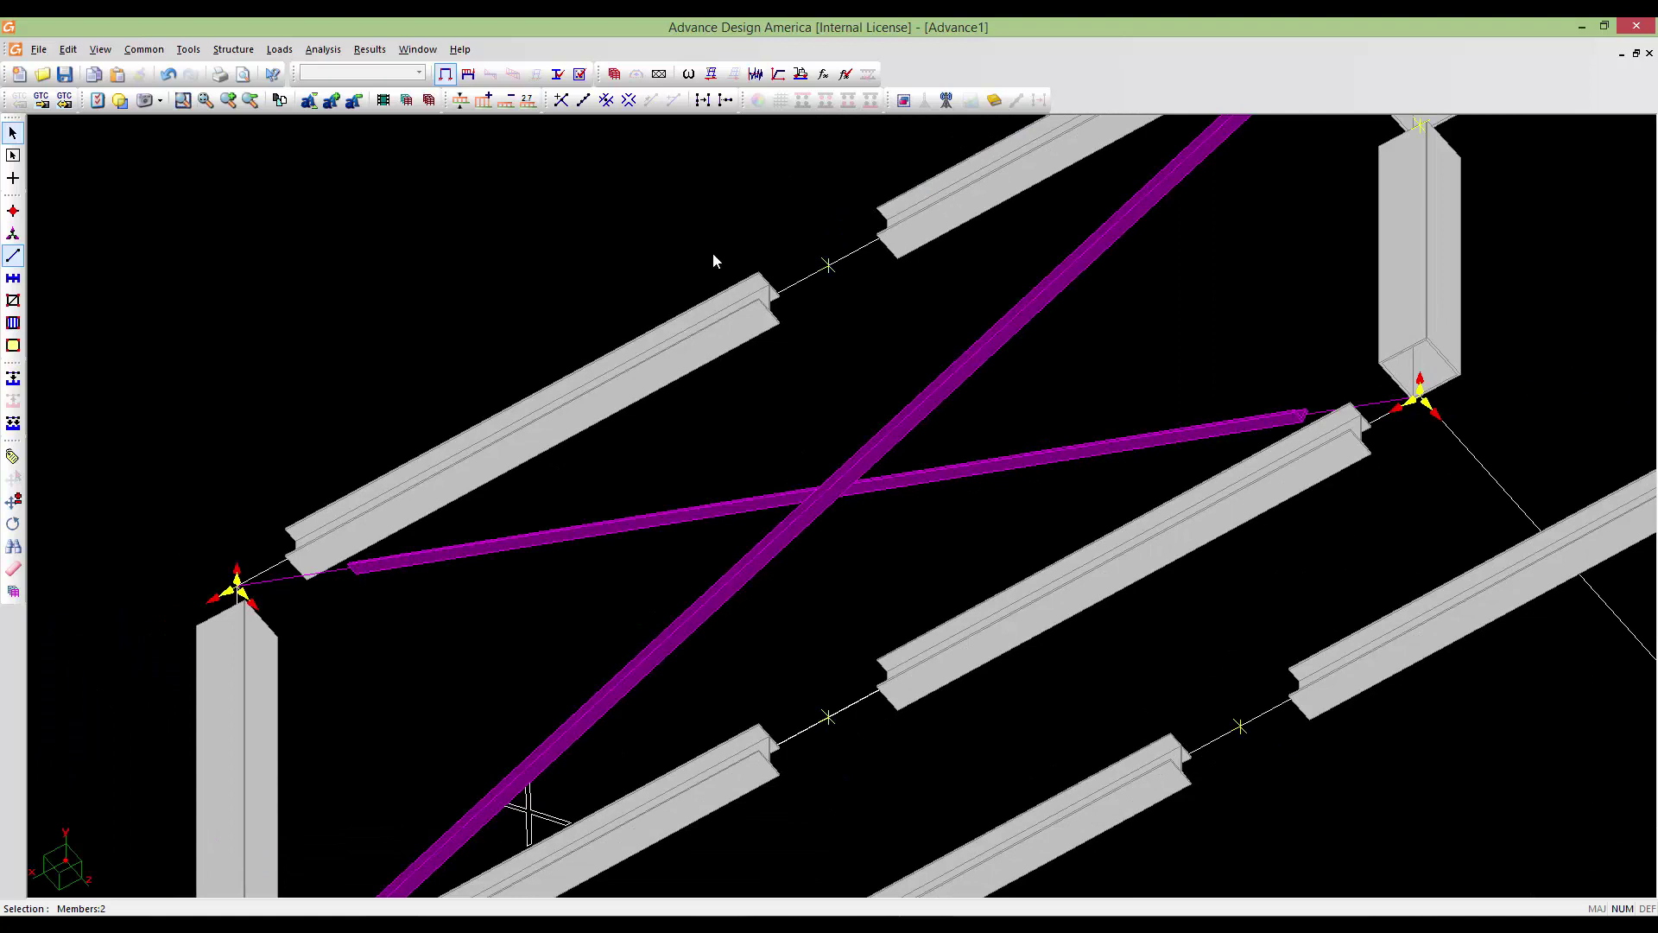
click(609, 100)
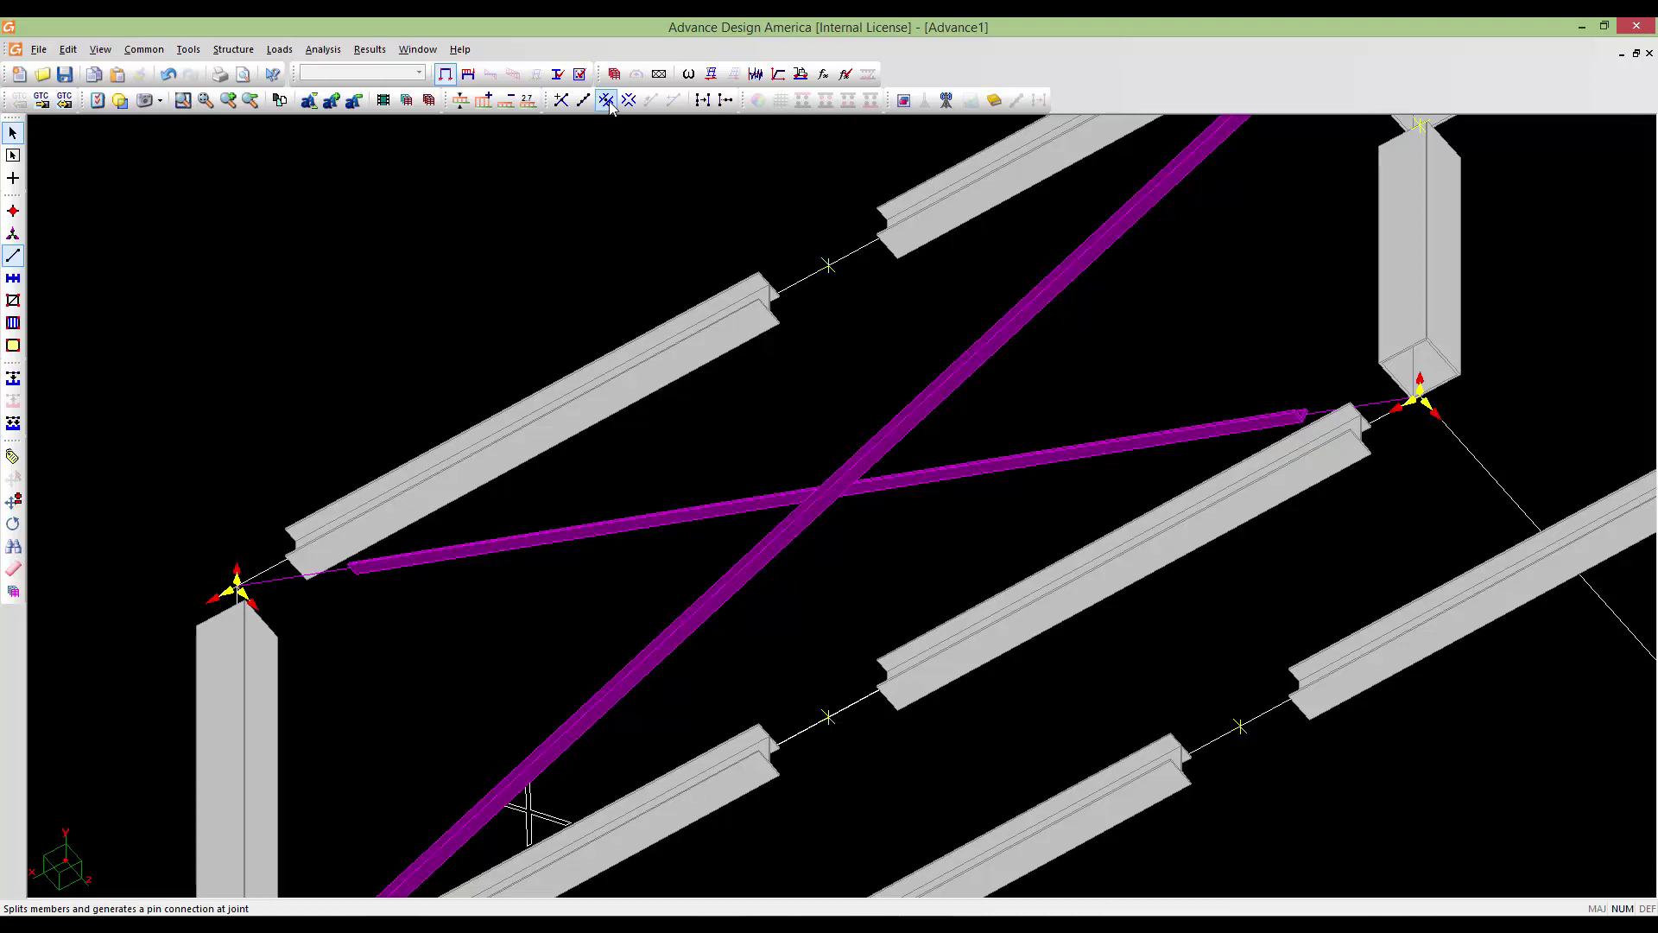
click(608, 102)
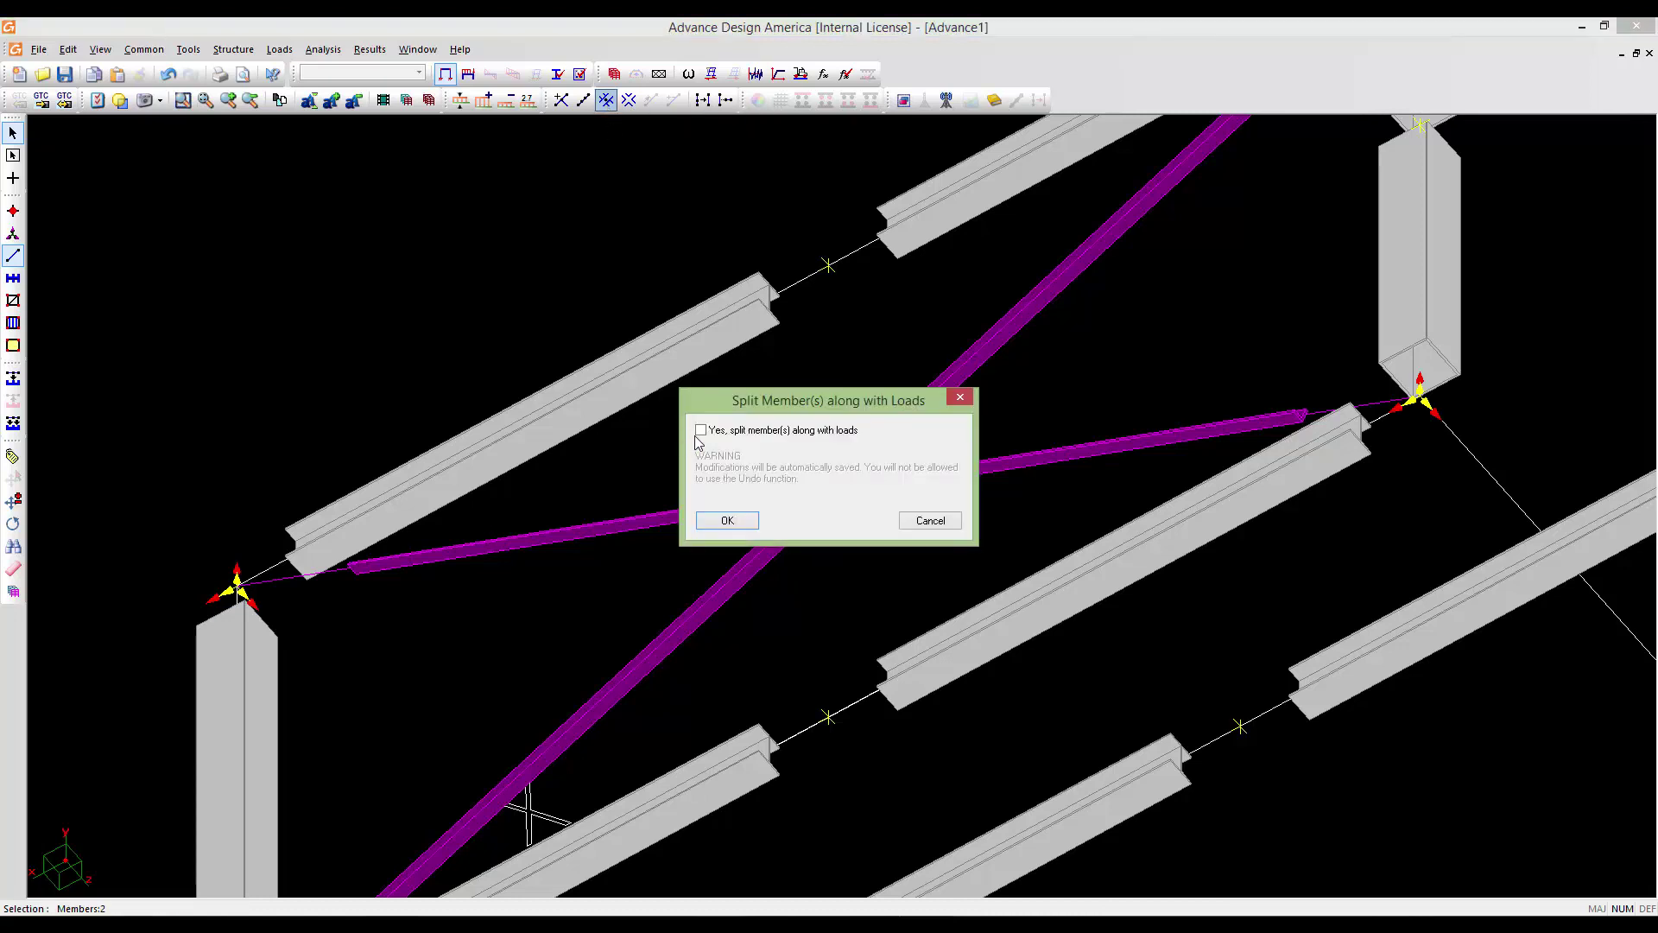
click(701, 430)
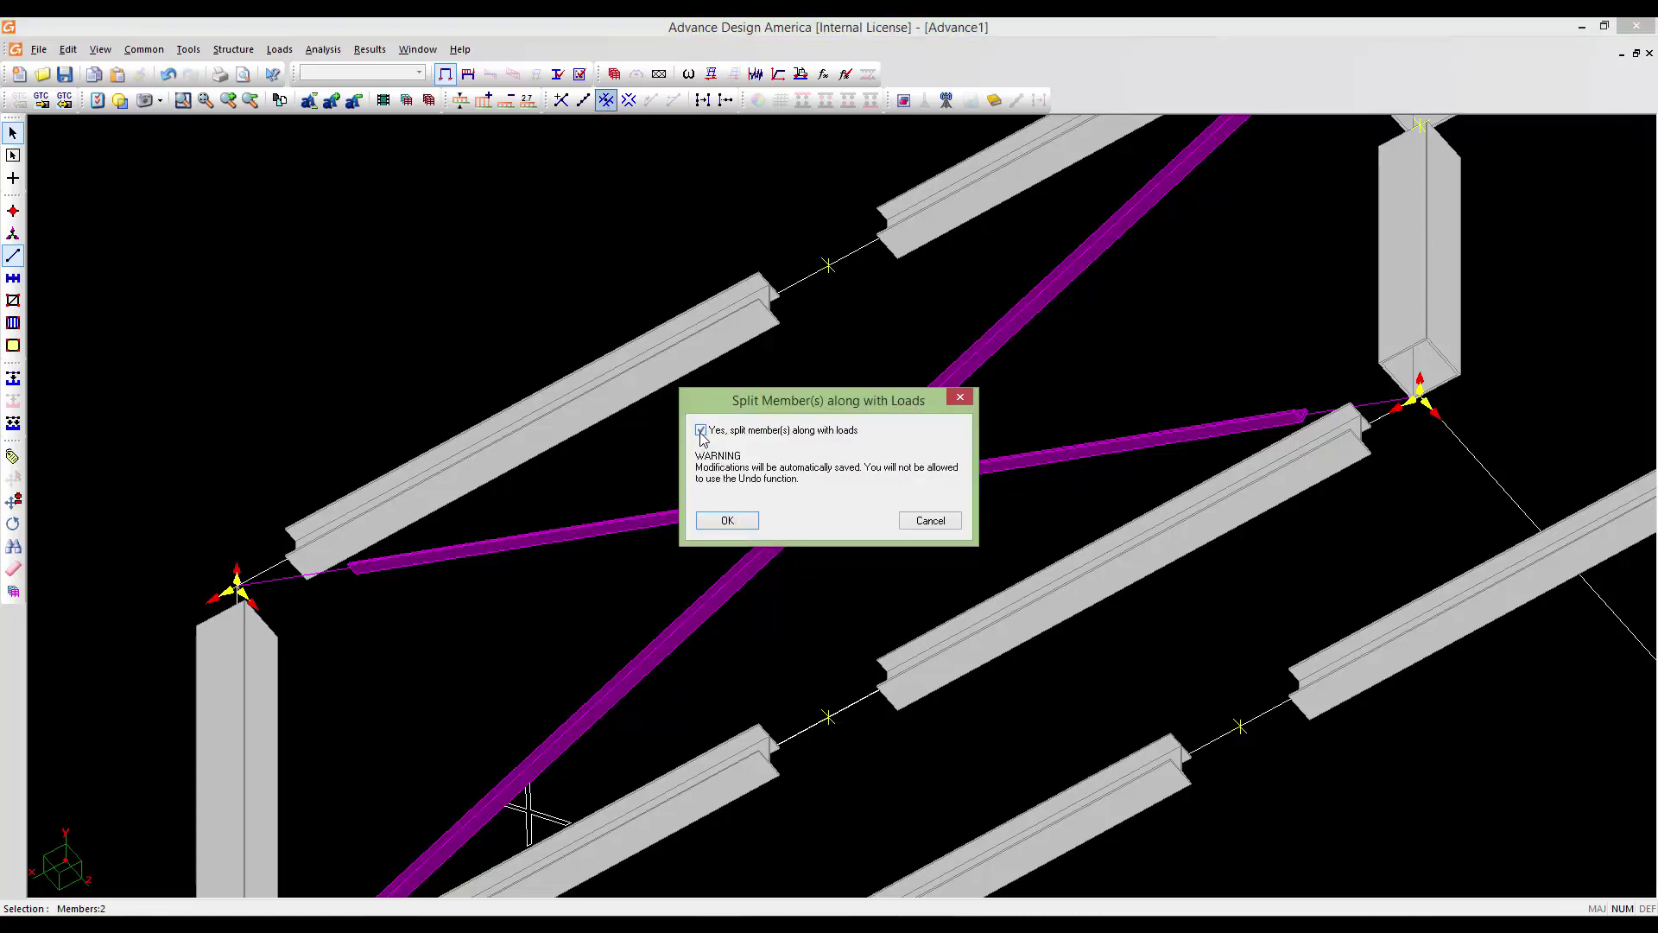
click(728, 520)
Examine the new joint at the crossing and the four split diagonal segments from several viewpoints
scroll(791, 499, up, 3)
scroll(791, 499, down, 2)
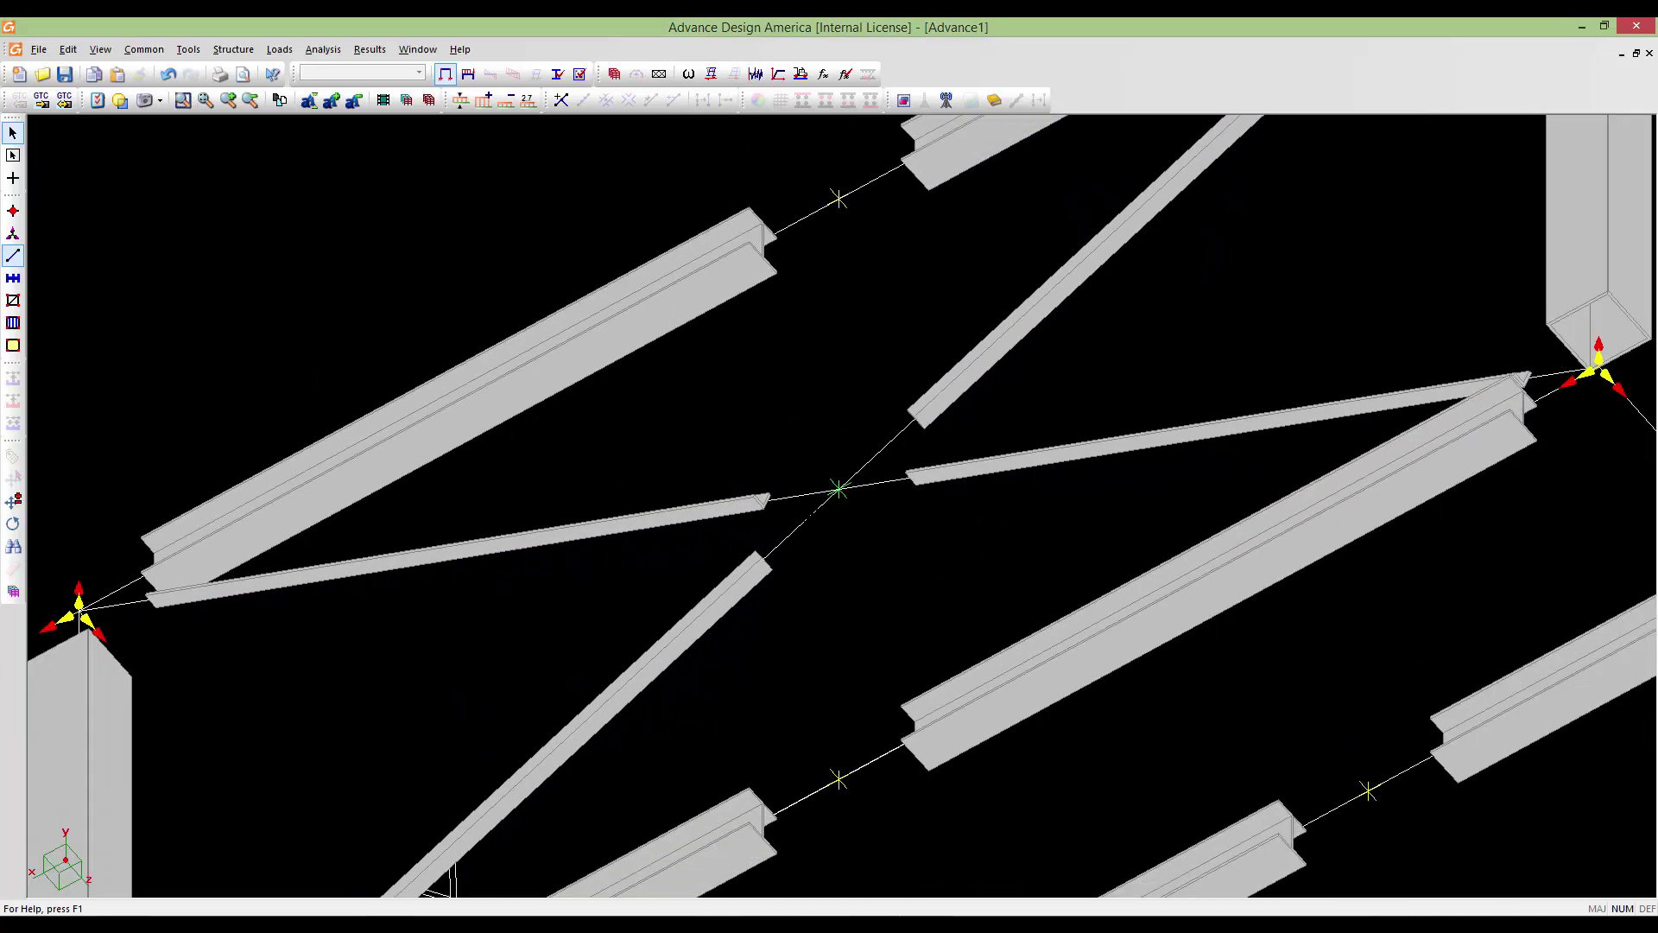
middle_drag(791, 499, 734, 518)
middle_drag(864, 441, 573, 485)
middle_drag(654, 546, 783, 355)
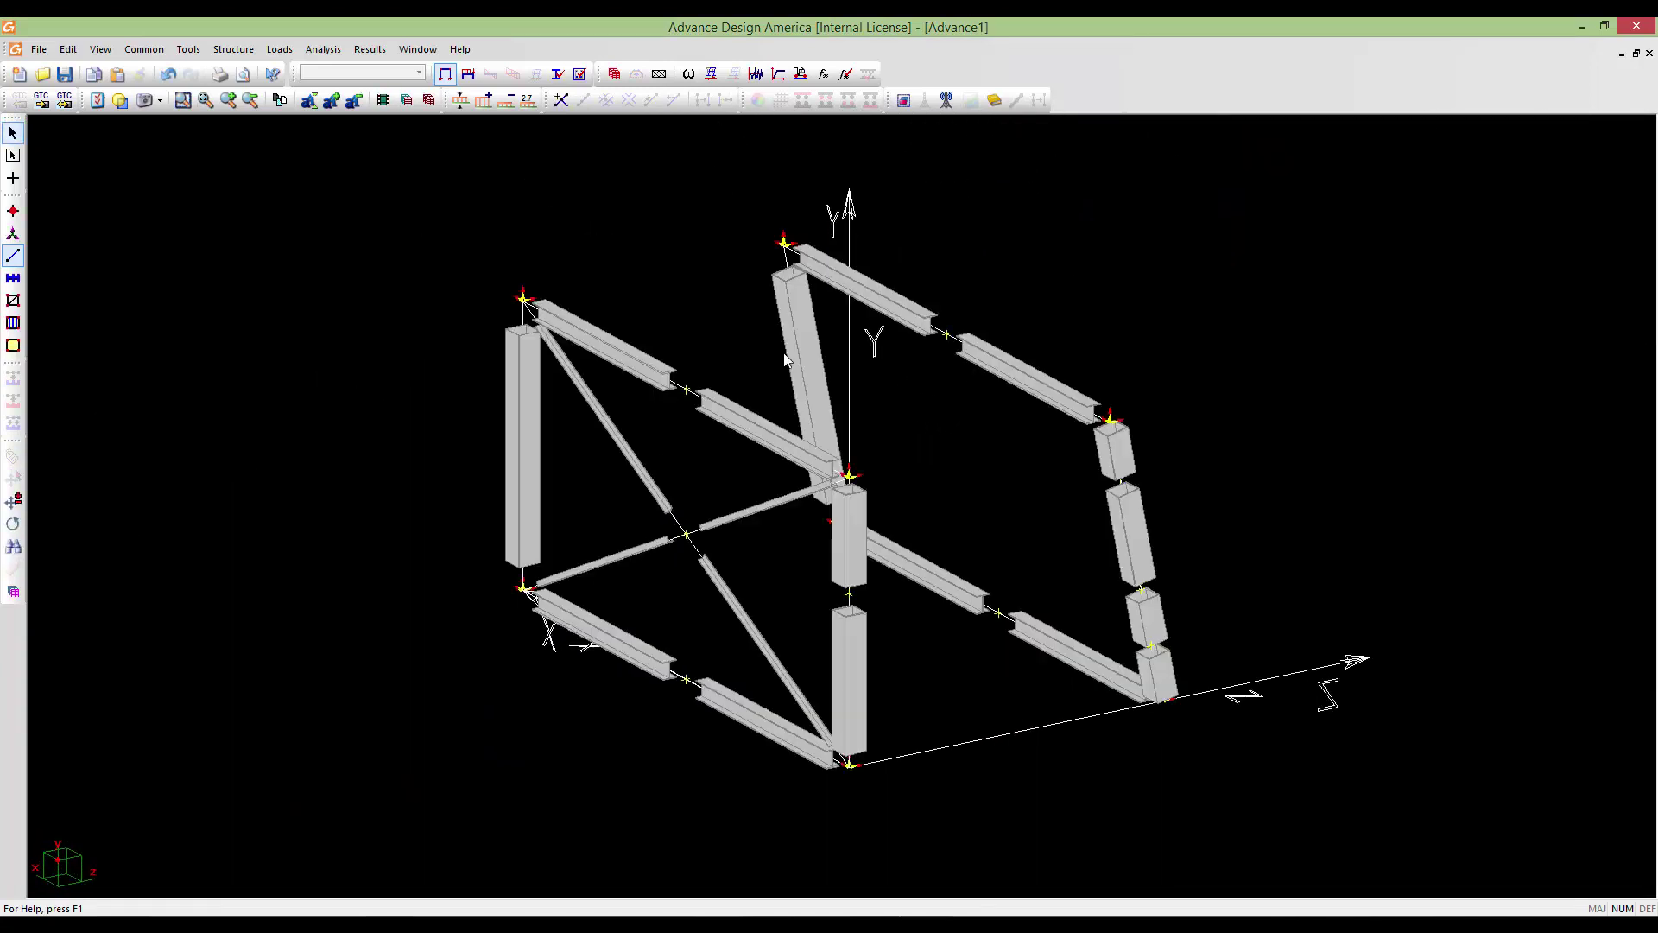
scroll(690, 571, up, 5)
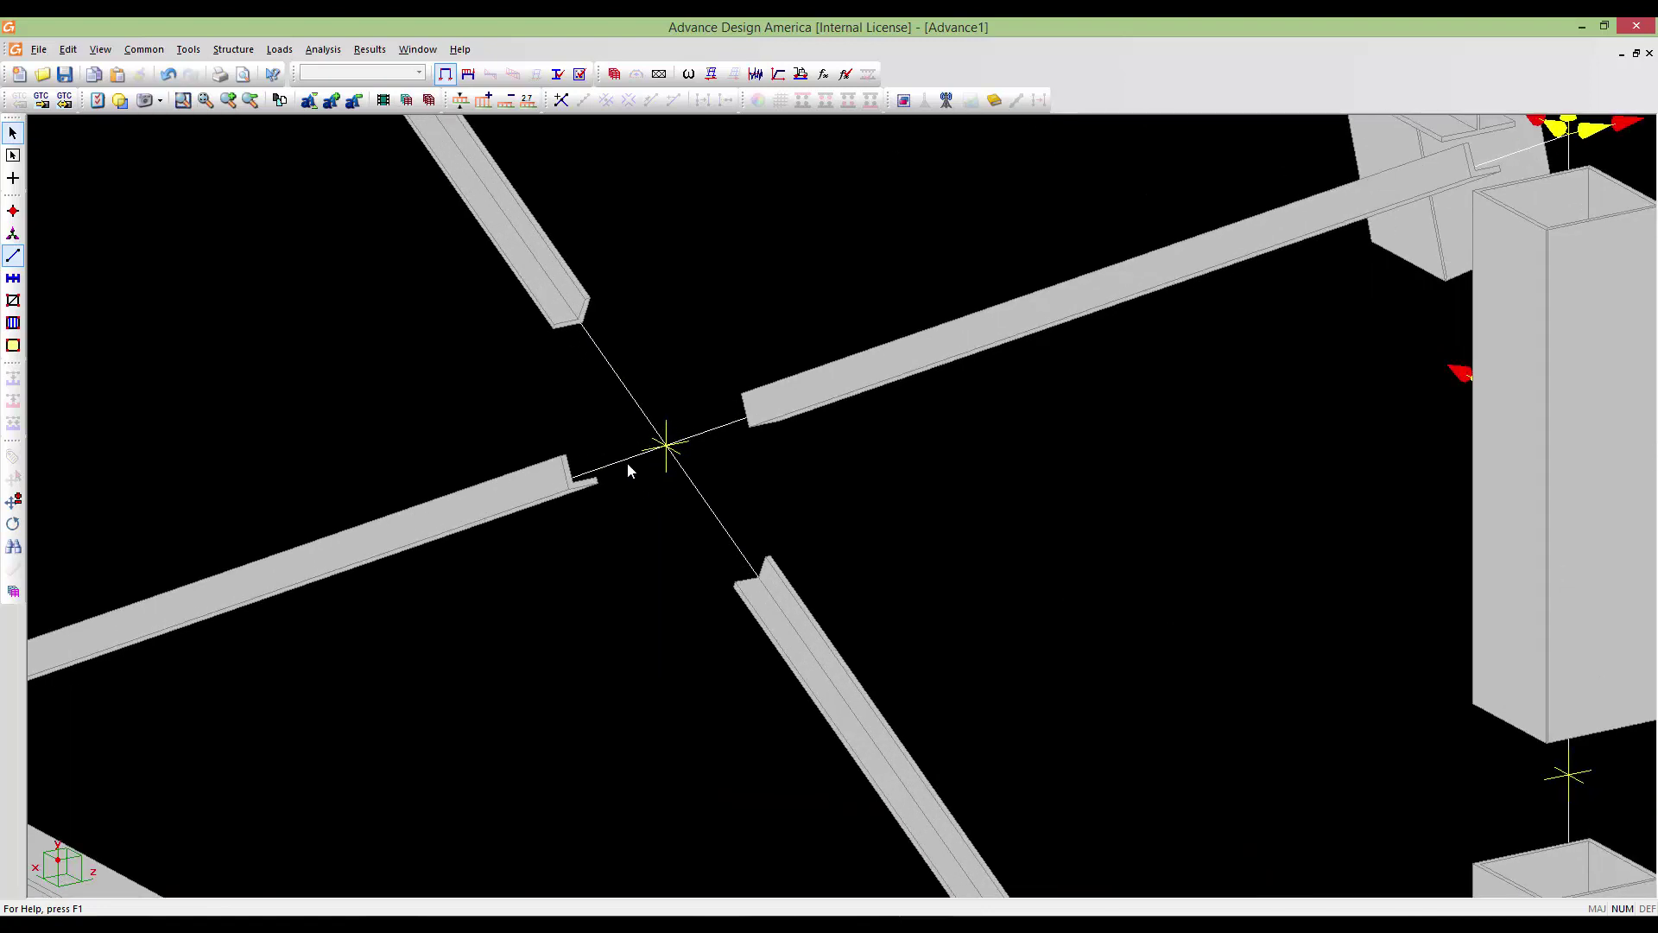
scroll(628, 469, down, 5)
middle_drag(628, 469, 651, 475)
scroll(691, 572, up, 6)
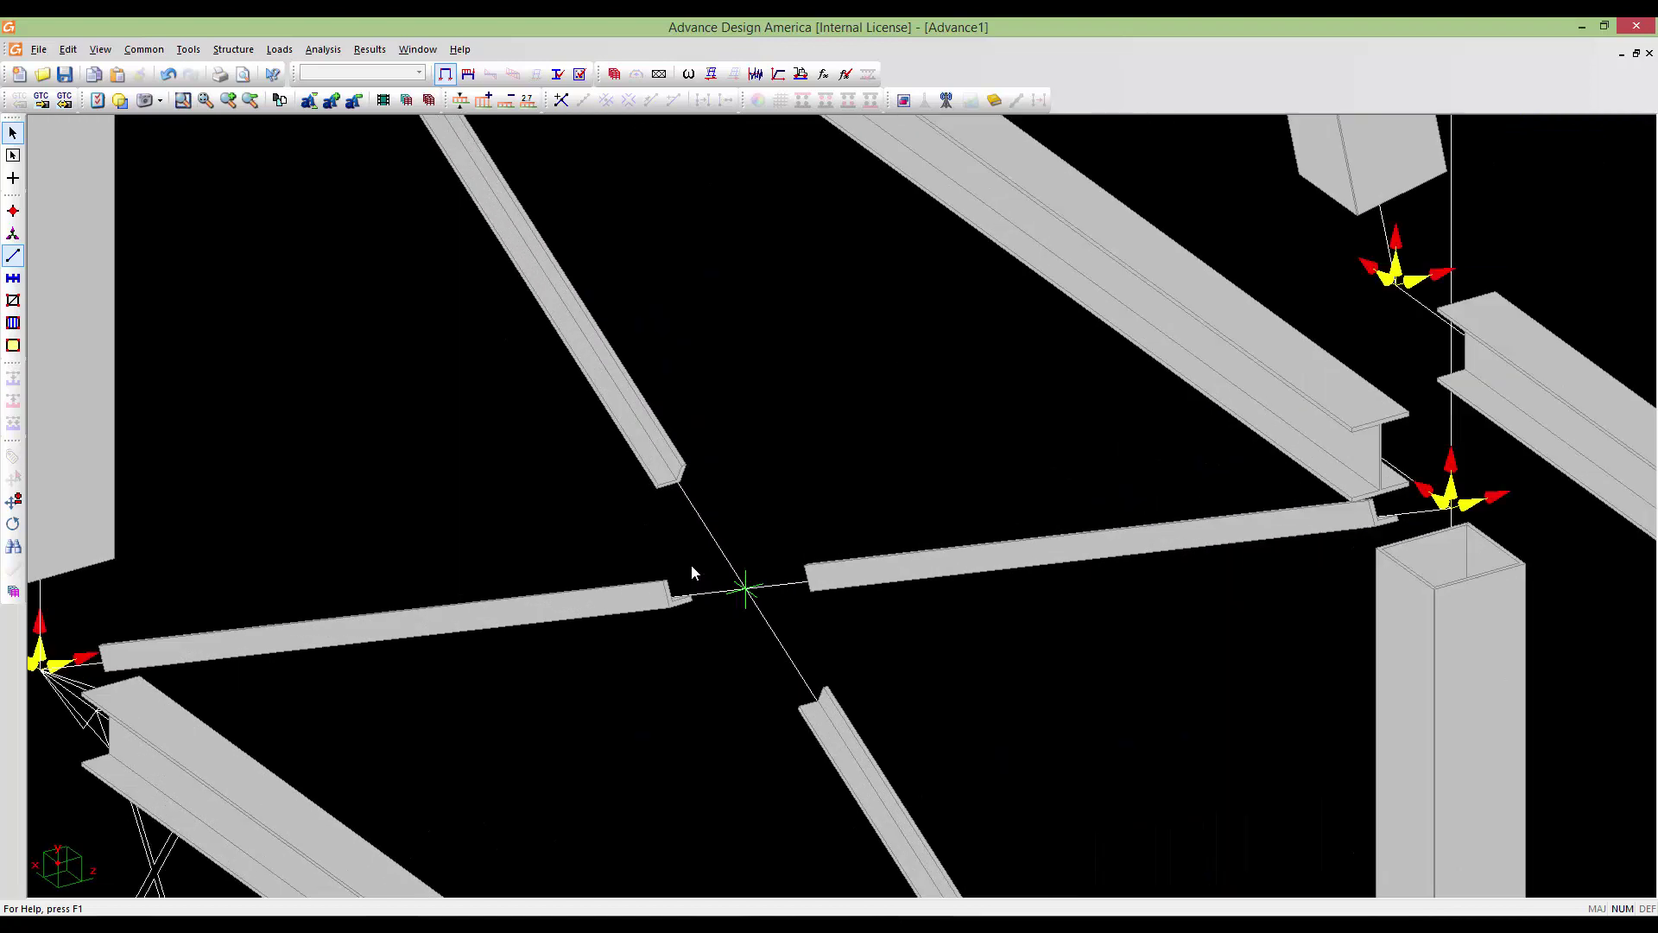
scroll(693, 583, up, 2)
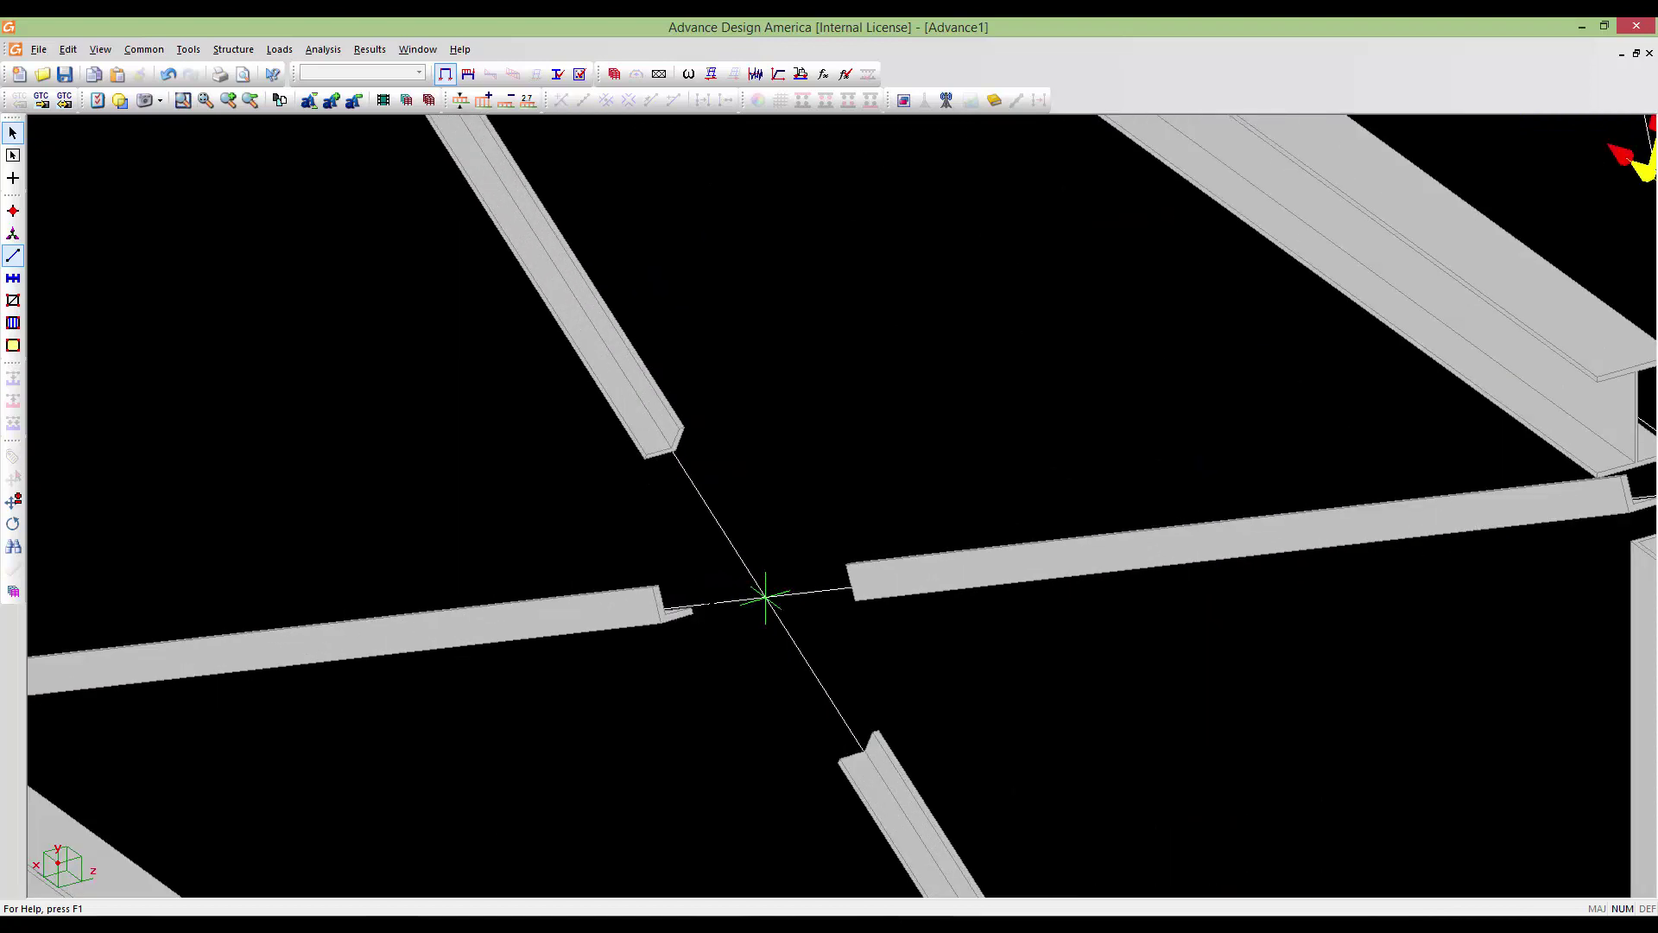
scroll(765, 595, down, 5)
scroll(769, 609, up, 6)
scroll(771, 618, down, 1)
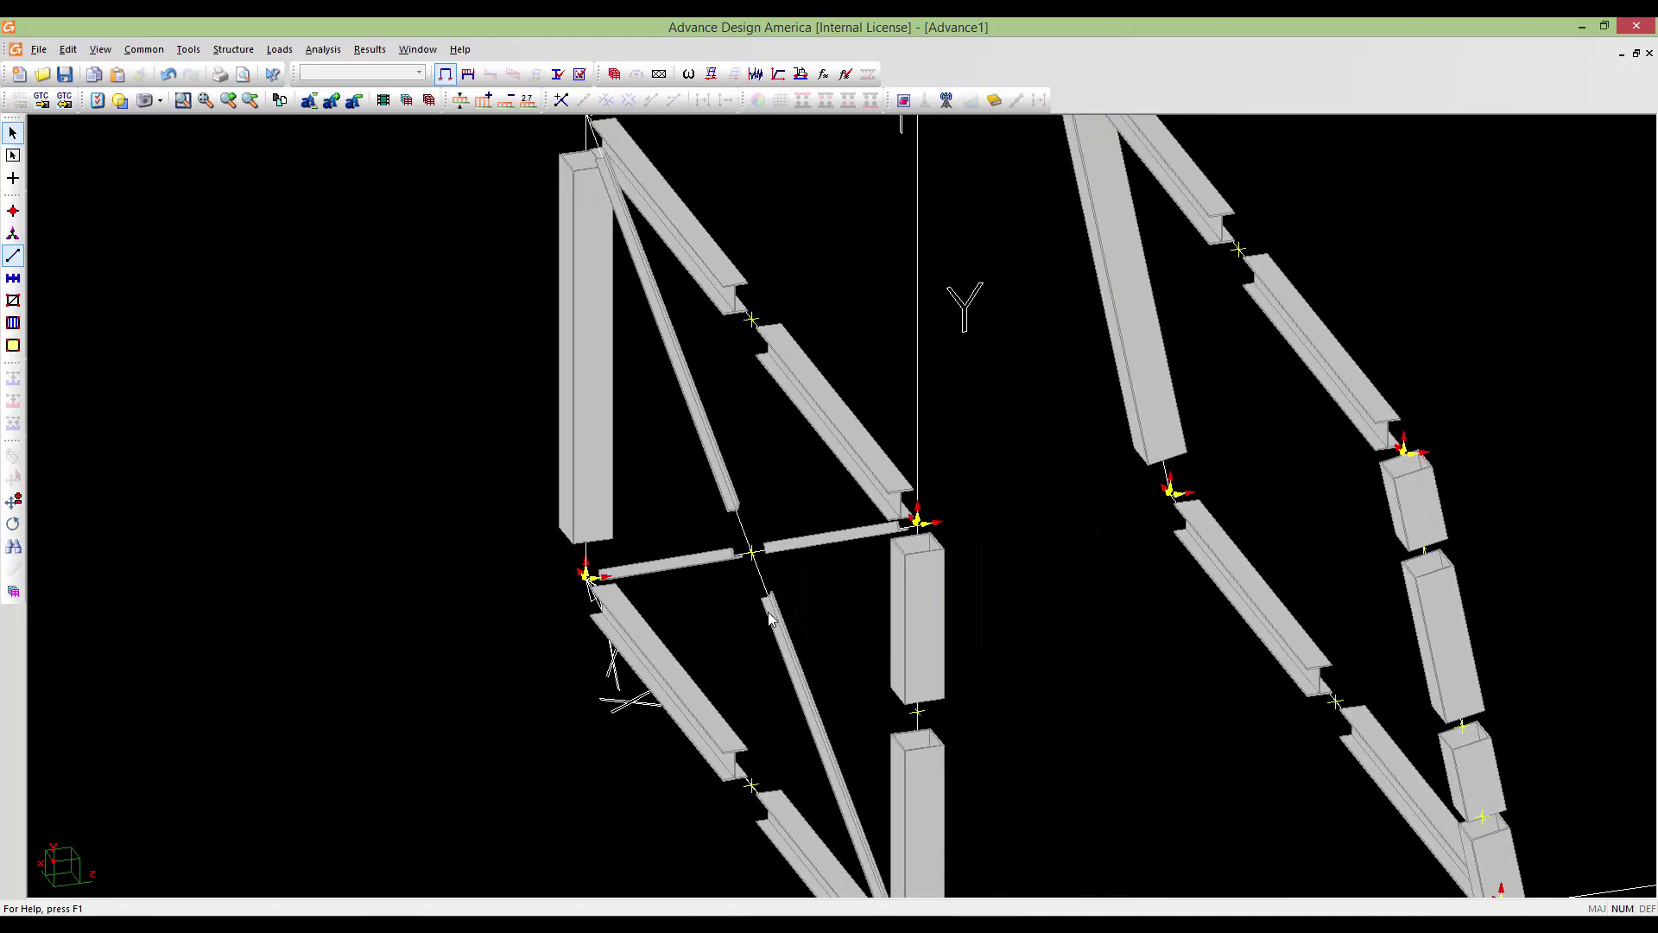
middle_drag(746, 549, 725, 503)
scroll(725, 502, down, 2)
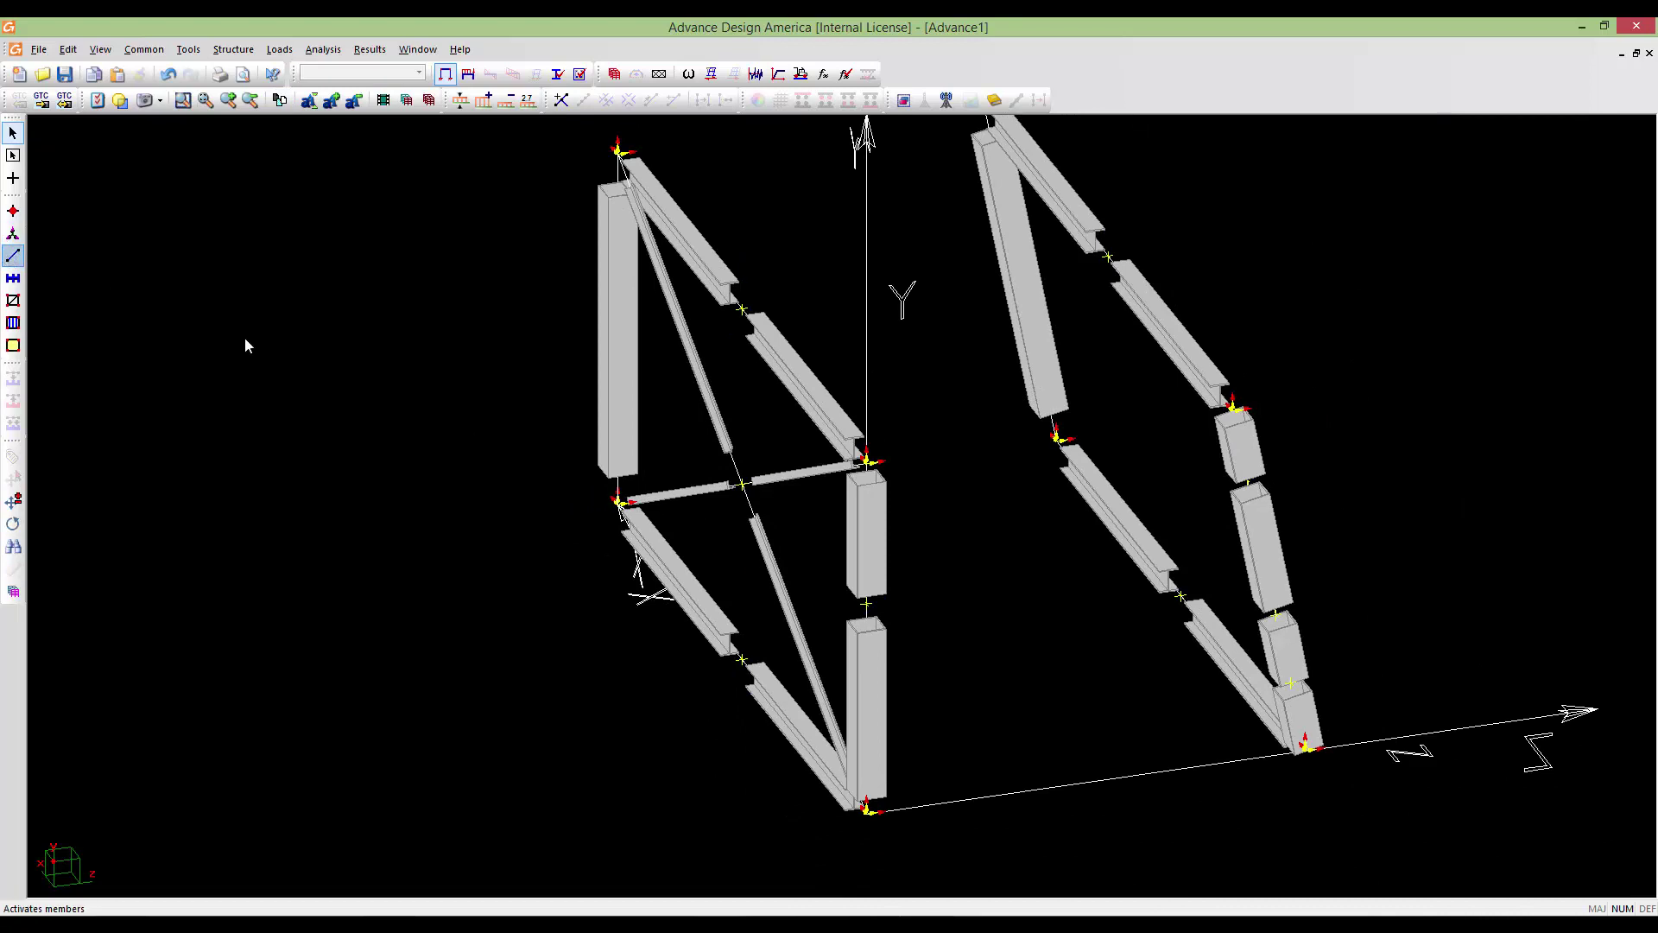
Check the end conditions of the lower segment of the steeper diagonal in its Member Characteristics and leave them unedited
double_click(773, 570)
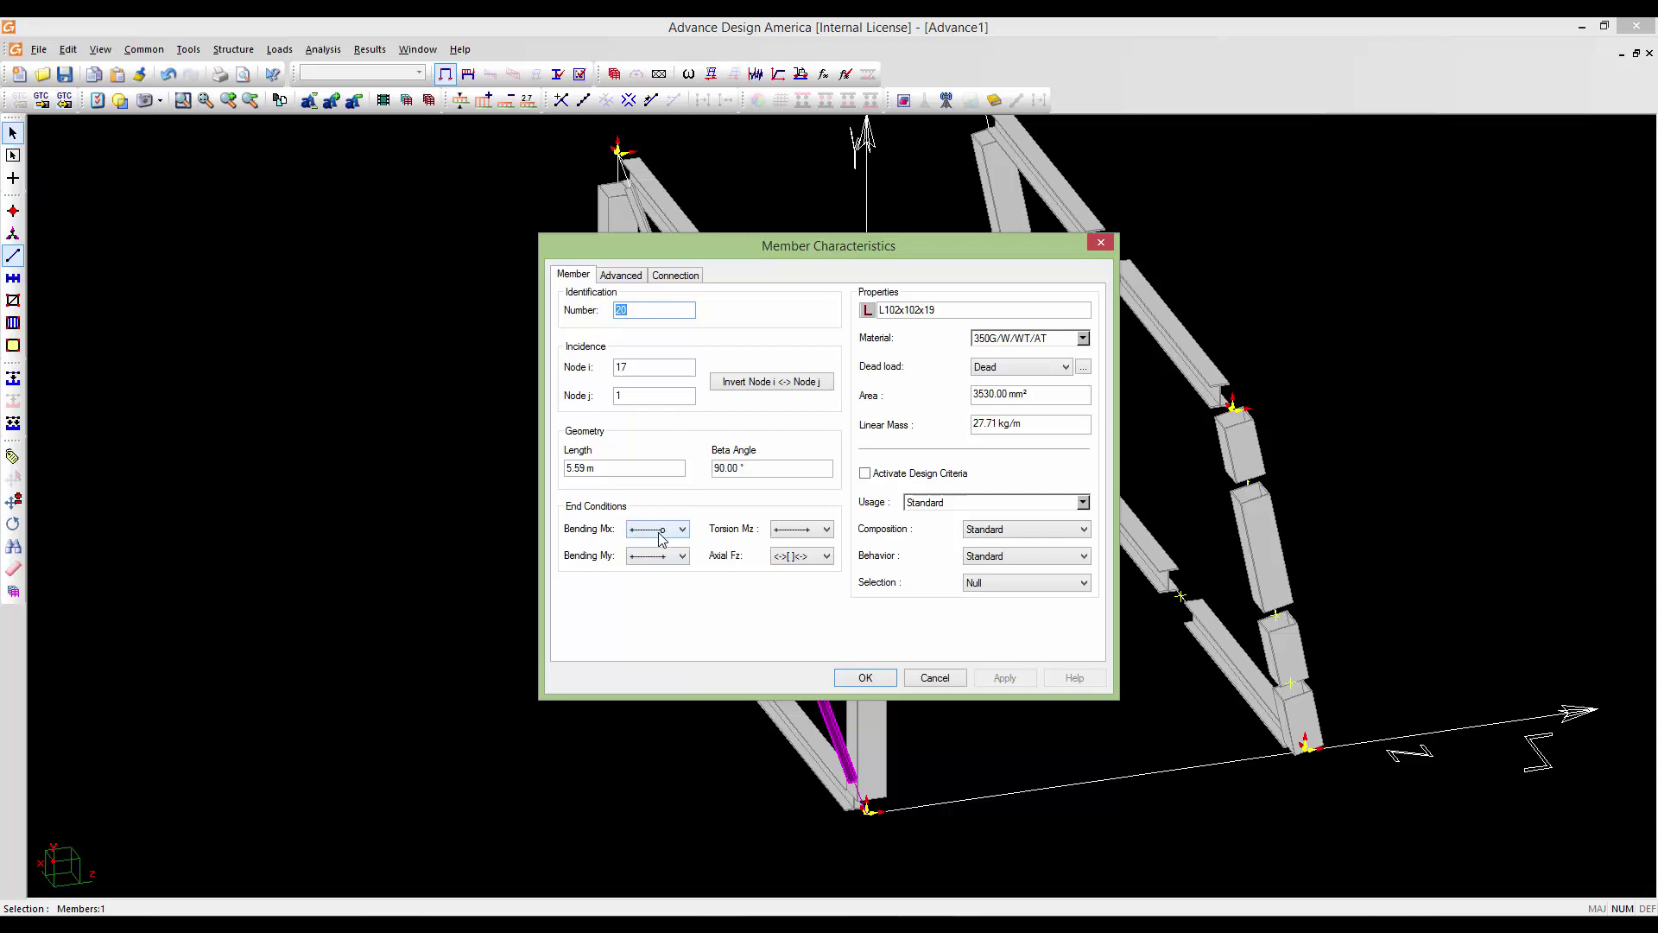
click(933, 680)
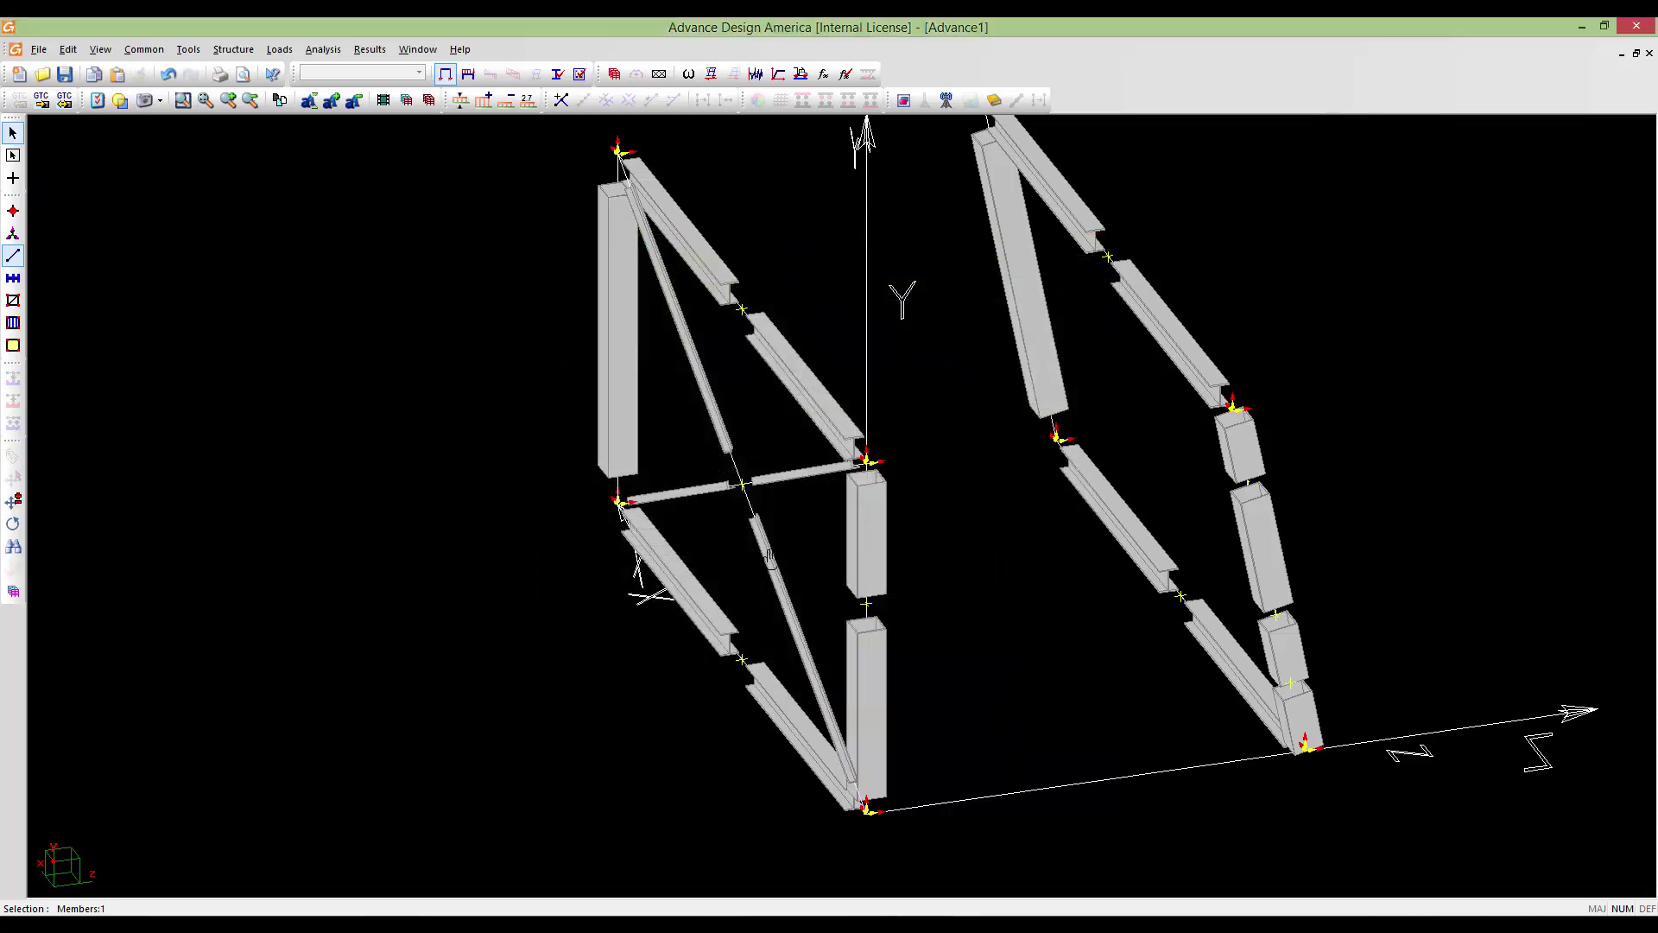
scroll(755, 498, up, 5)
middle_drag(771, 559, 644, 465)
scroll(644, 465, down, 2)
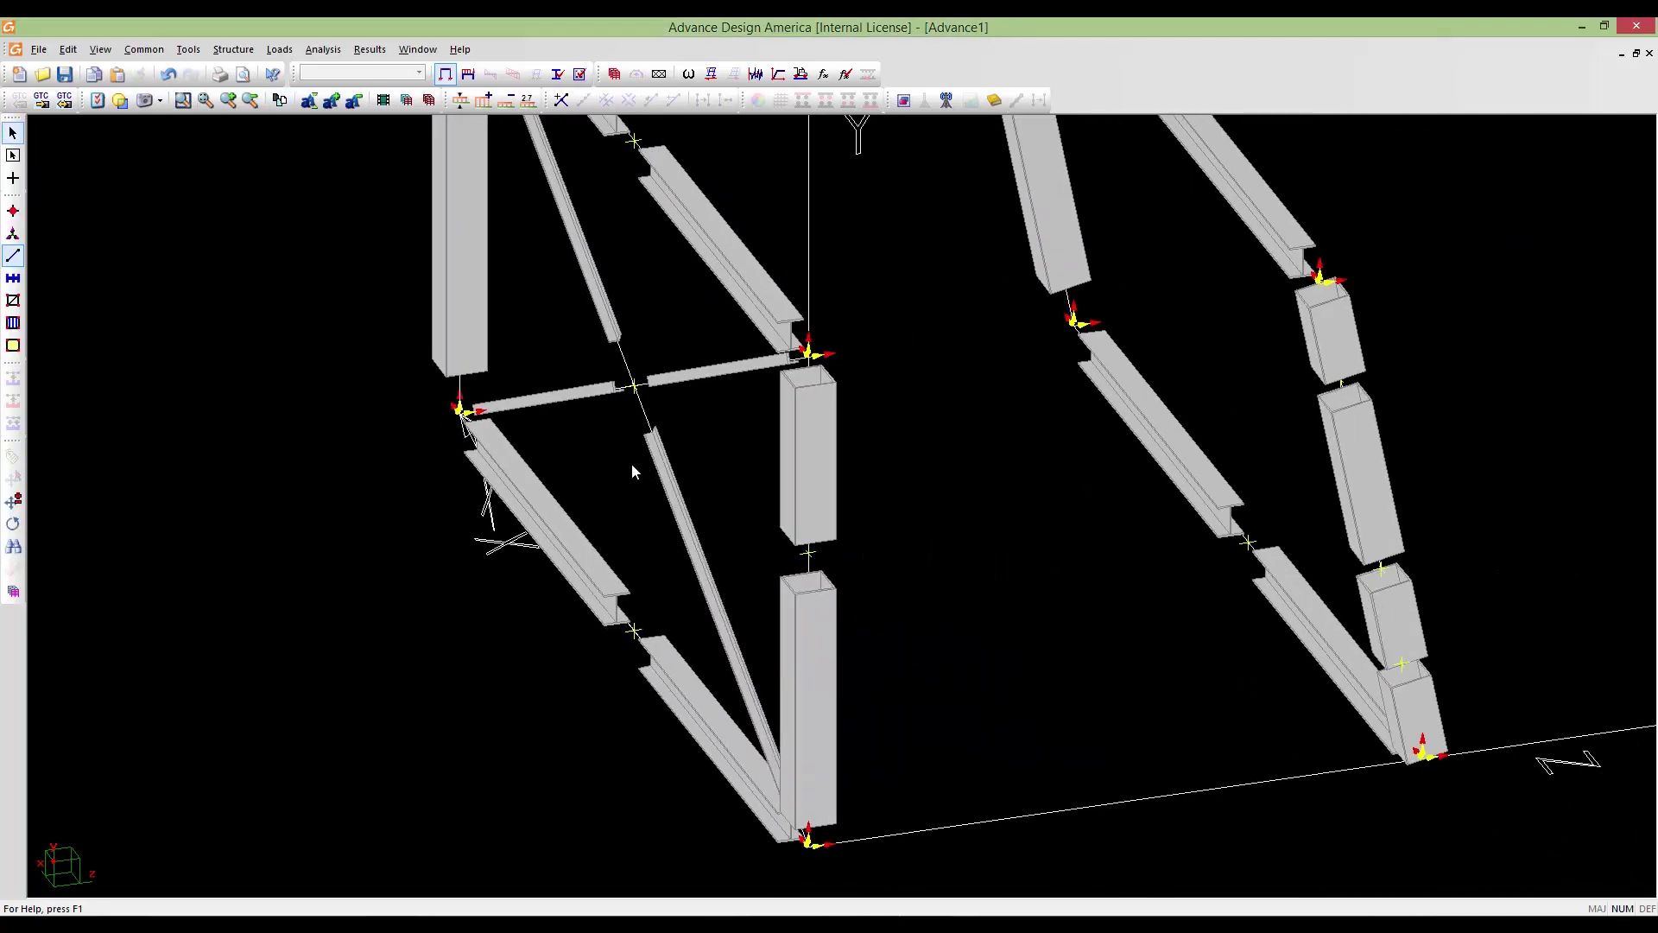
Turn on the display of member end conditions in the view options for the whole model
double_click(628, 473)
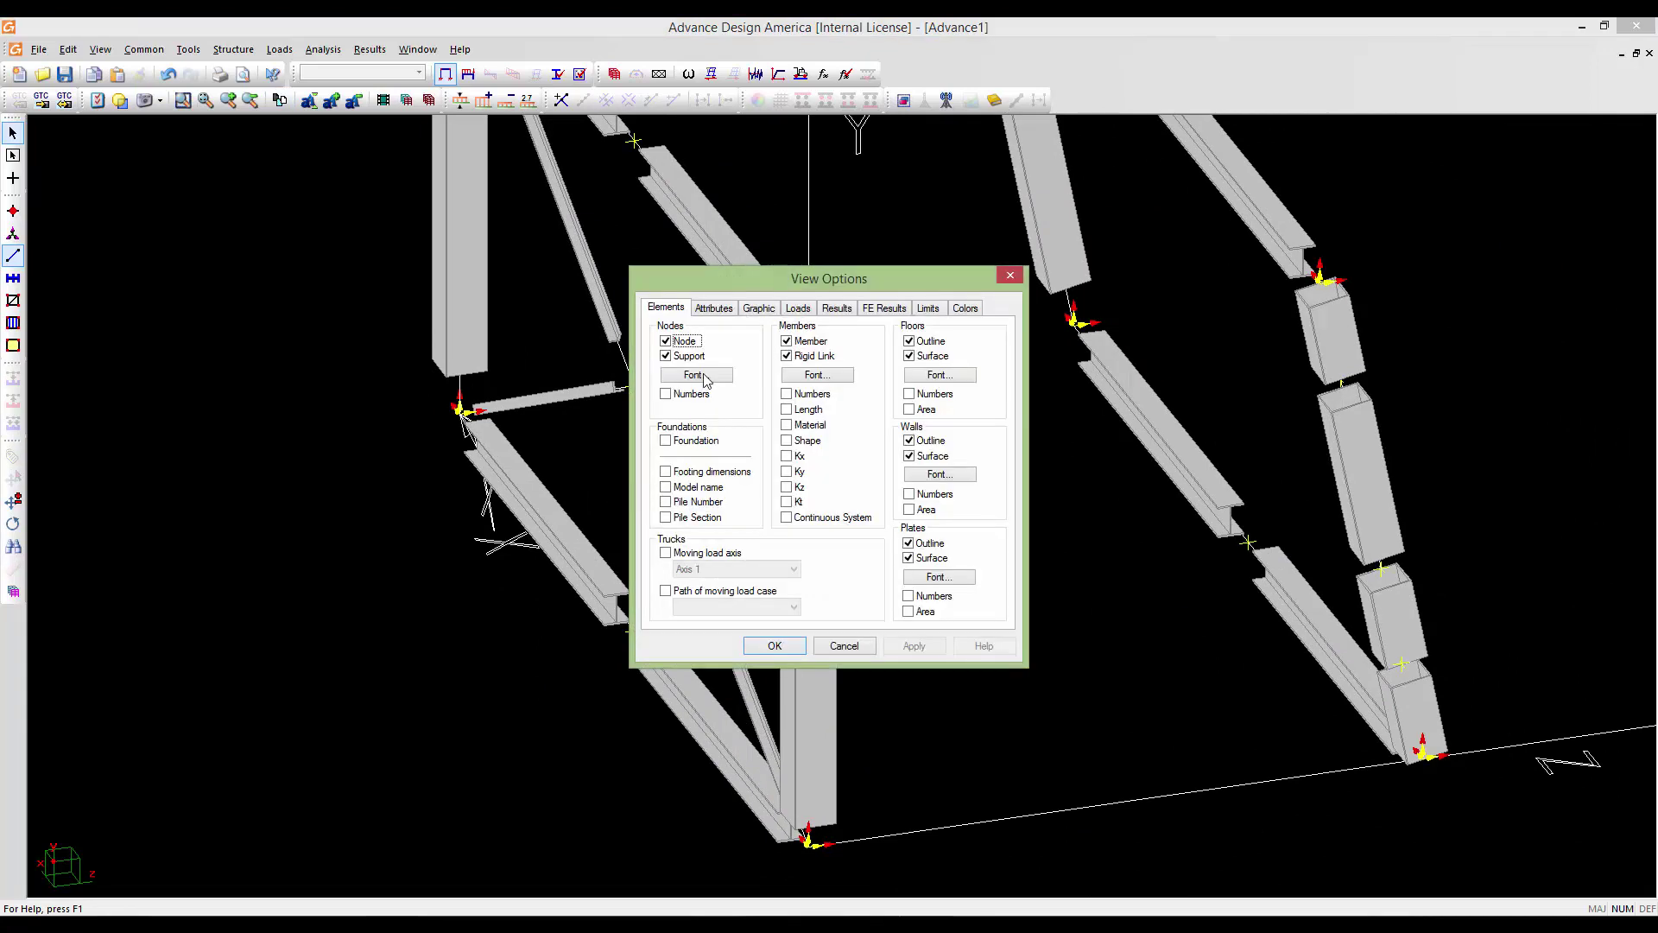
drag(717, 283, 764, 298)
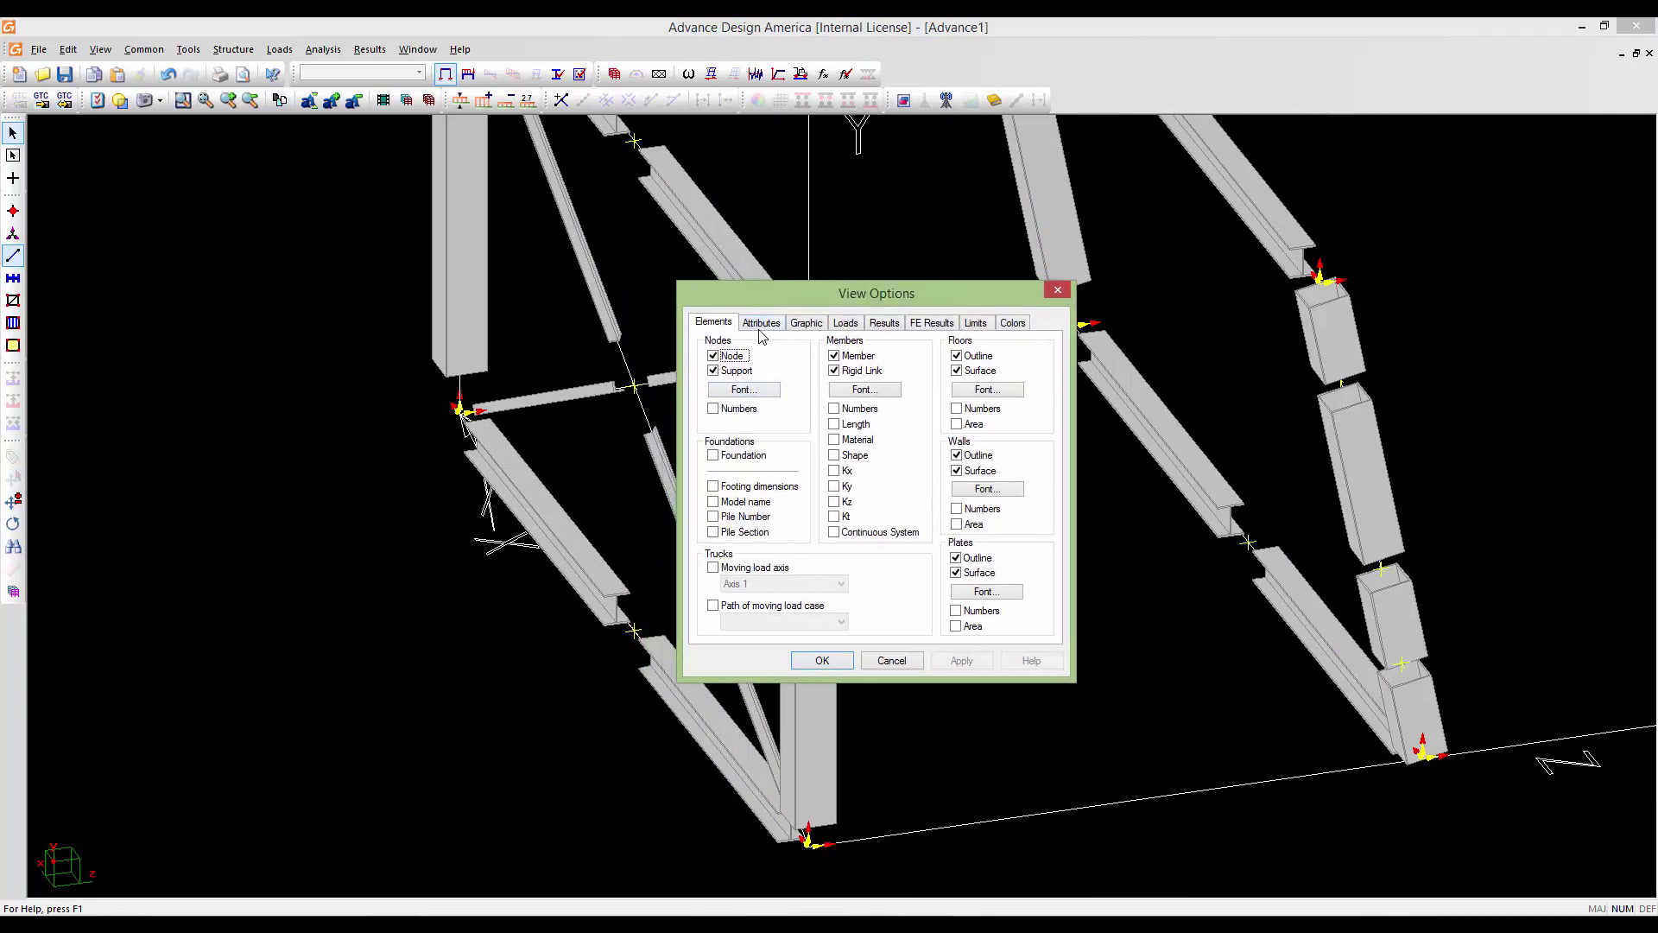
click(762, 324)
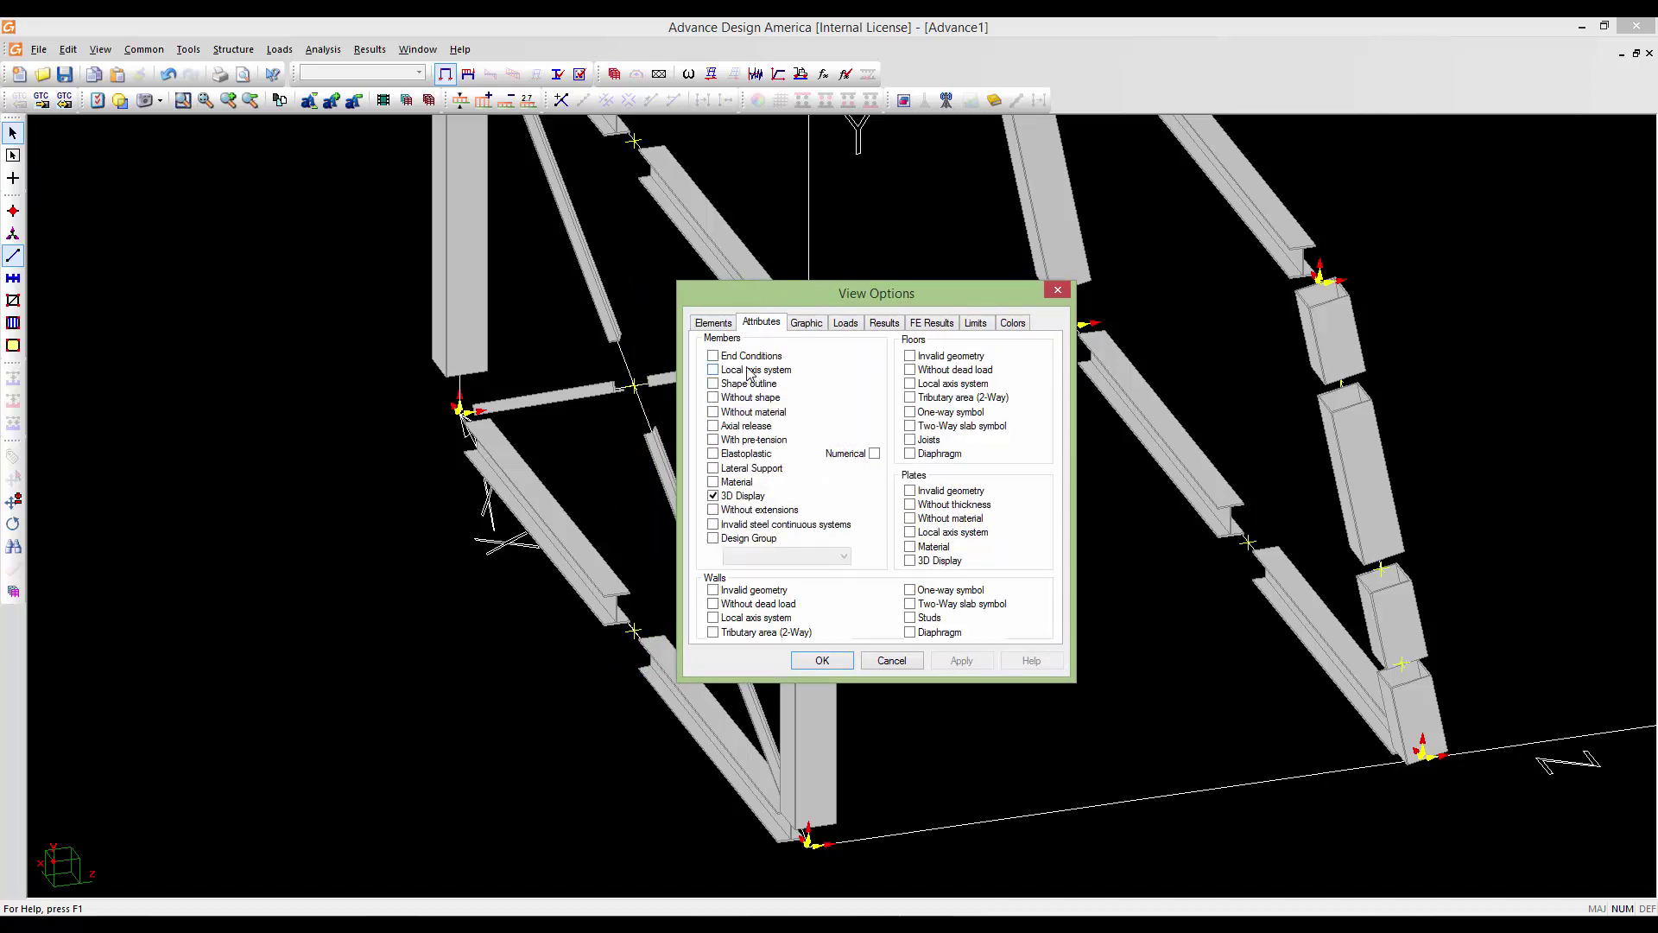
click(804, 658)
Examine the end condition symbols at the outer ends of the diagonals, at their crossing and along the frame members
scroll(680, 567, down, 2)
scroll(681, 567, up, 3)
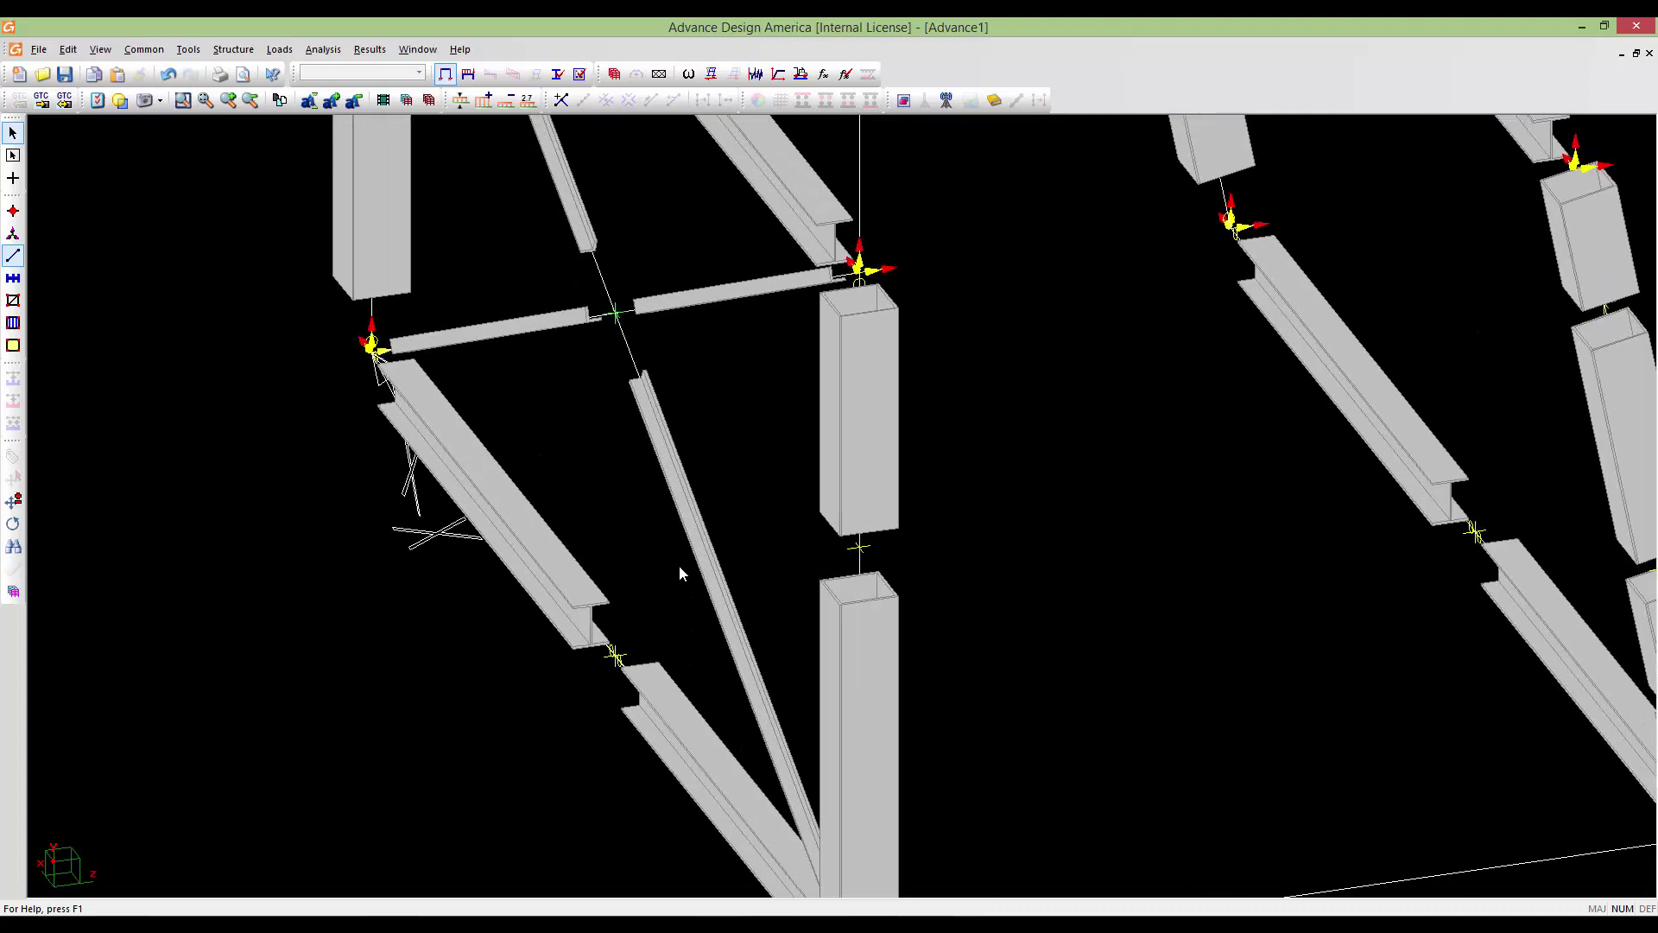
middle_drag(497, 473, 692, 518)
scroll(846, 481, down, 3)
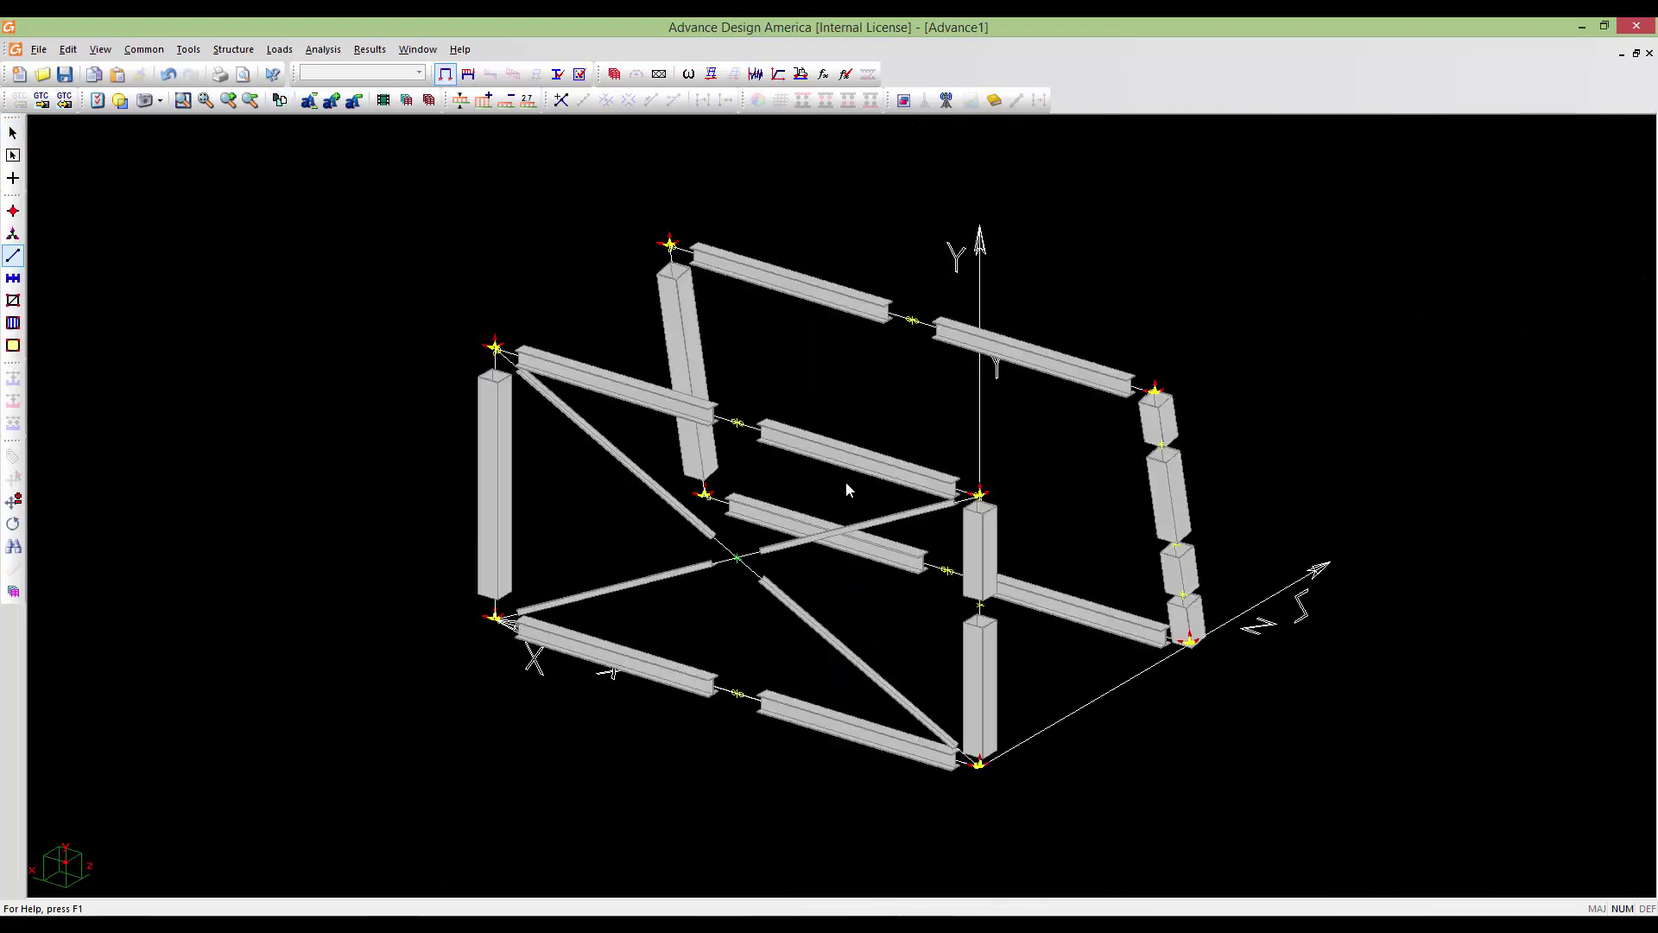
scroll(729, 563, up, 6)
scroll(675, 531, down, 4)
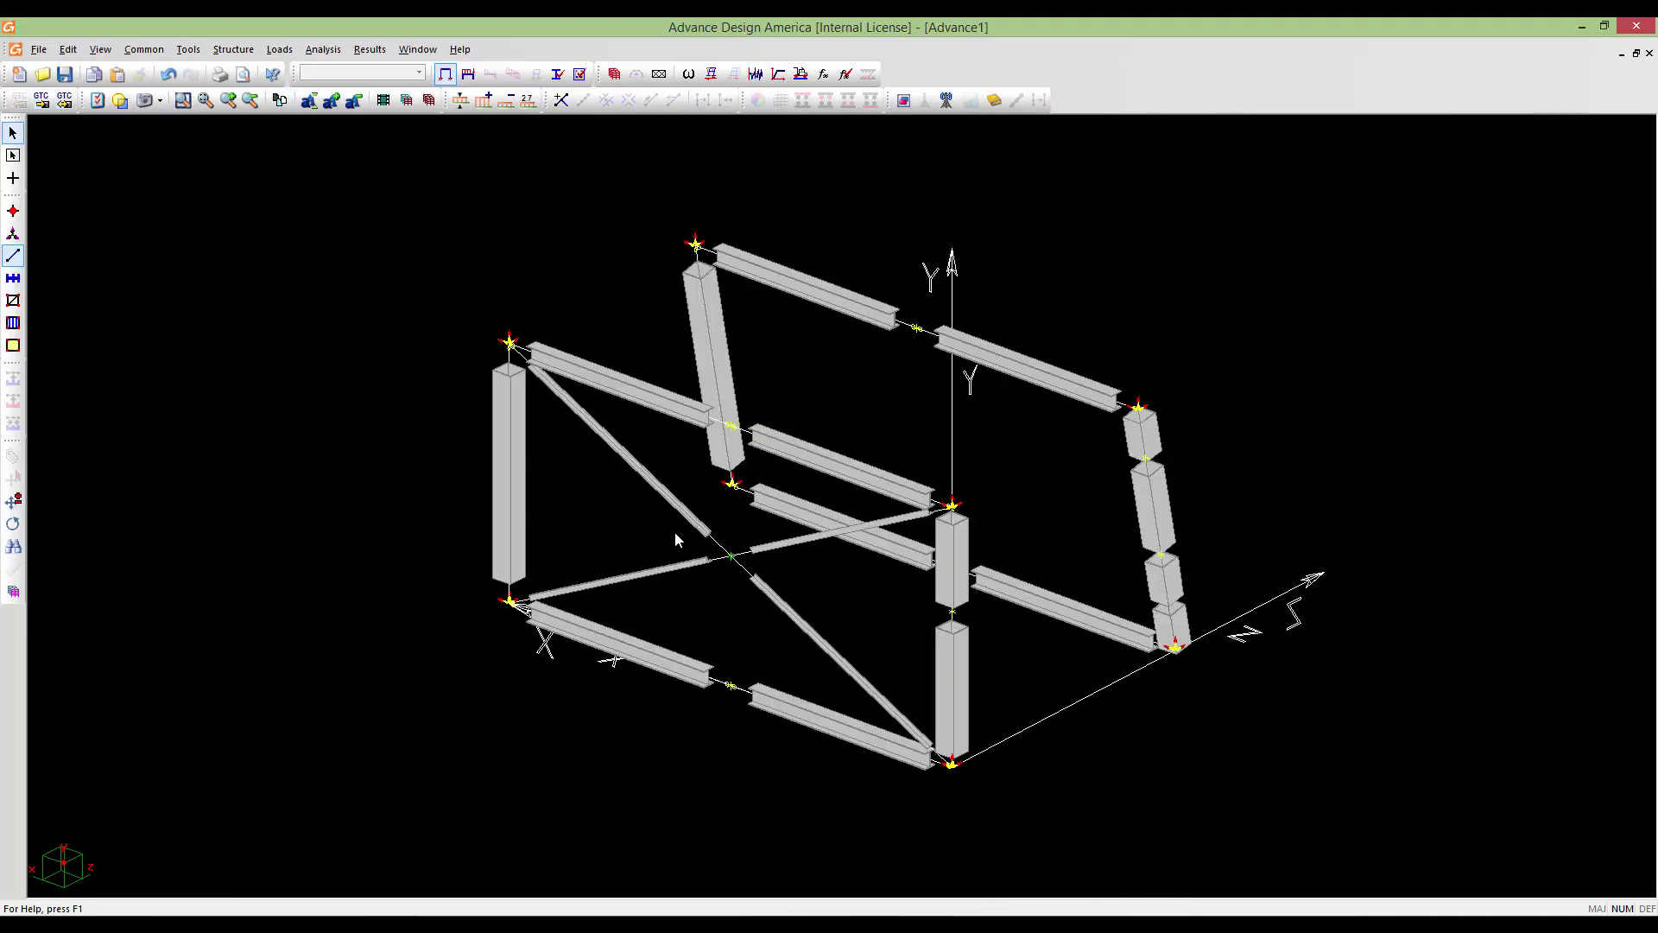
scroll(592, 469, up, 6)
scroll(592, 468, down, 4)
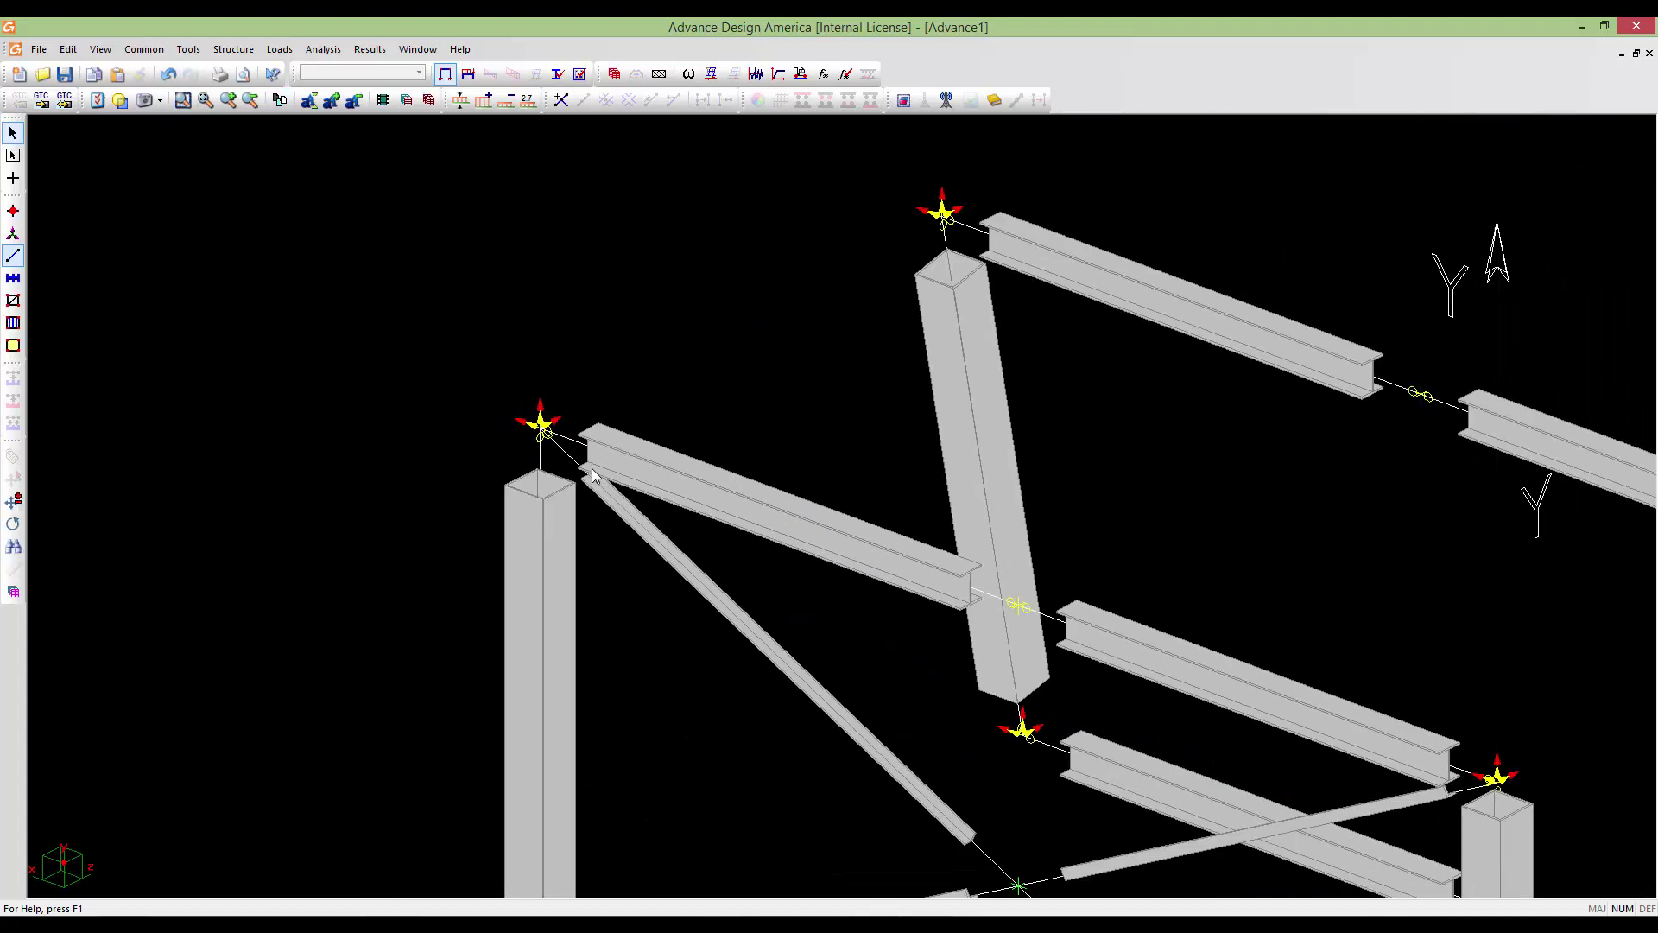
scroll(566, 499, up, 4)
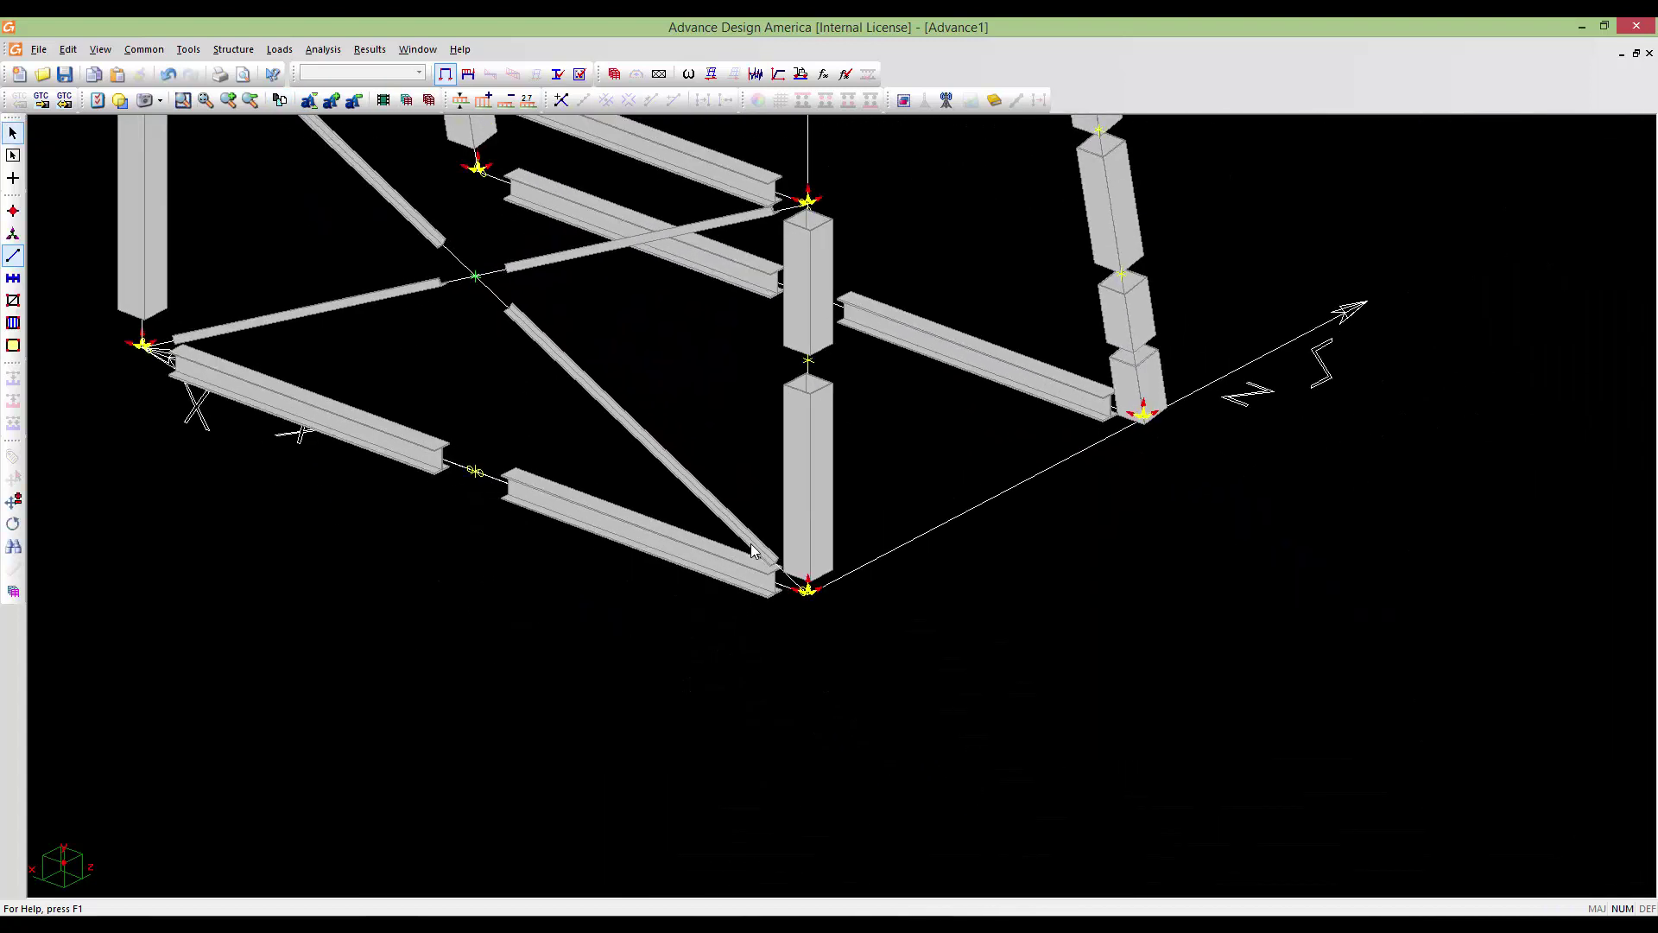
scroll(802, 590, up, 5)
scroll(840, 615, up, 2)
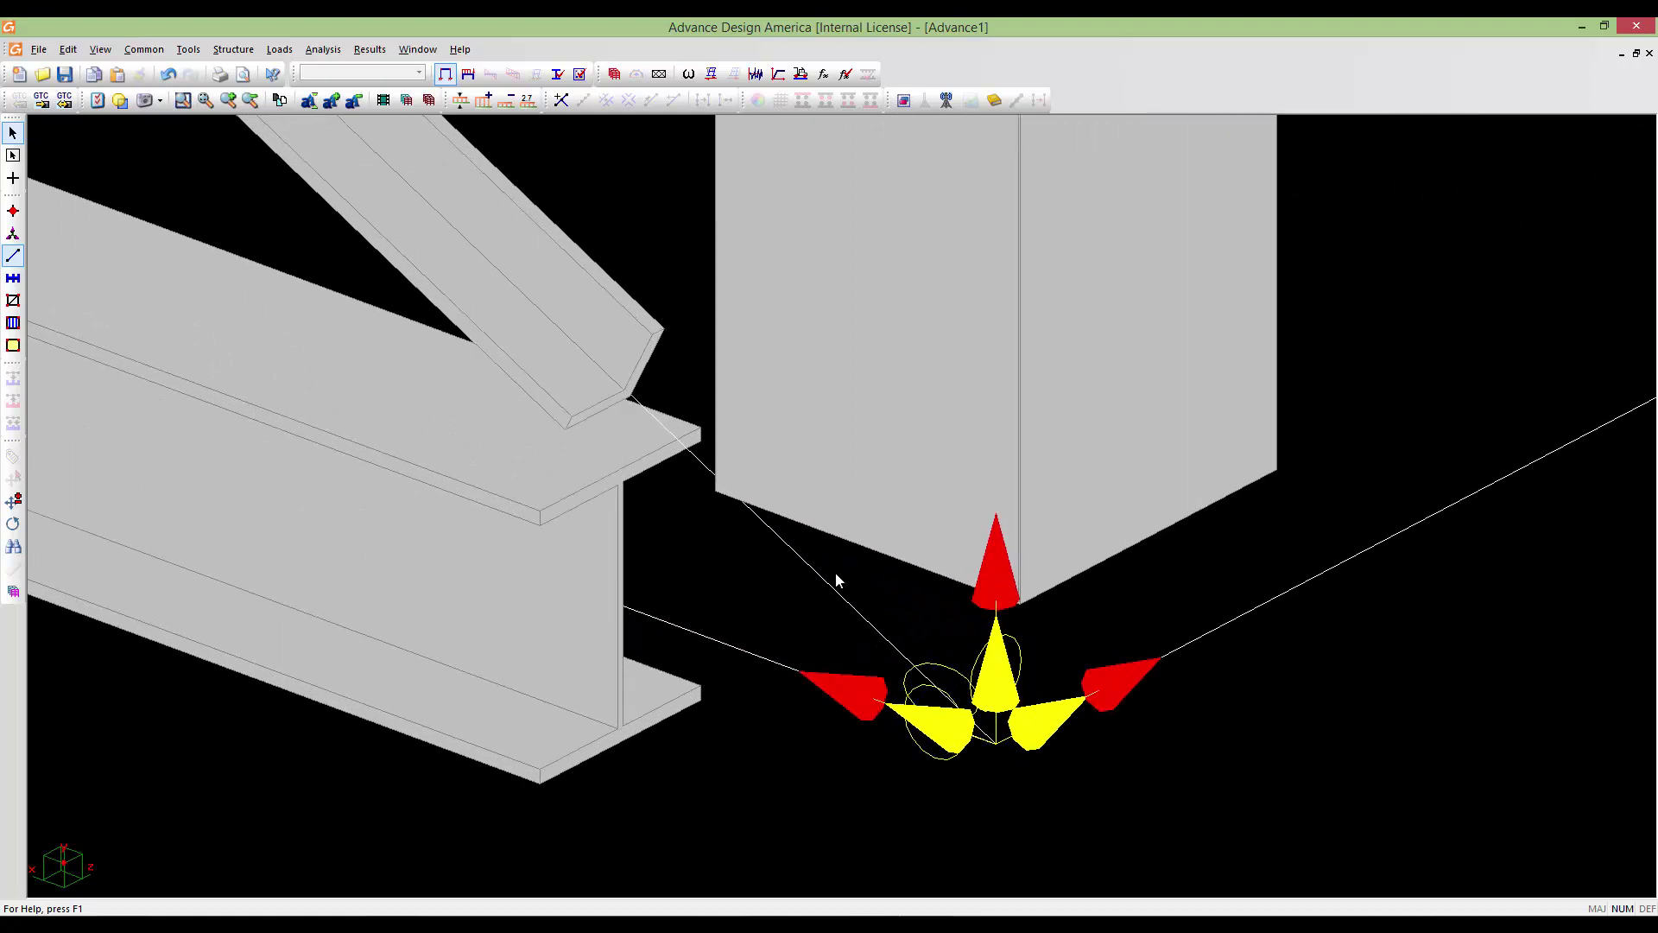
scroll(909, 595, down, 5)
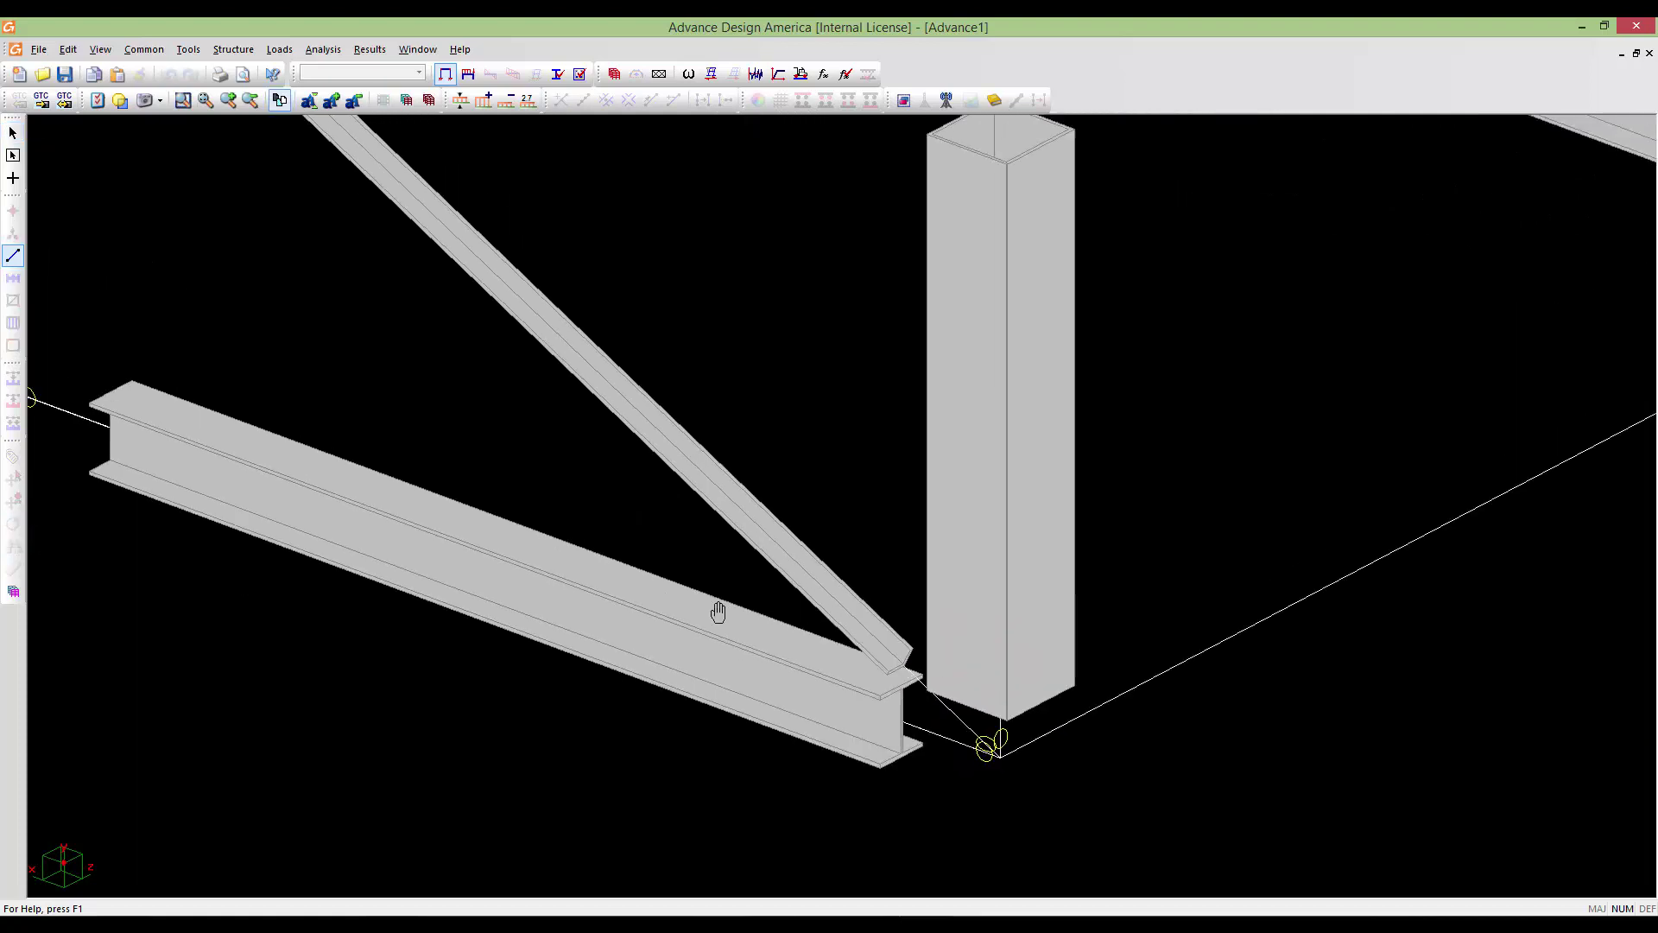
scroll(592, 526, up, 3)
middle_drag(659, 493, 750, 639)
scroll(743, 633, up, 3)
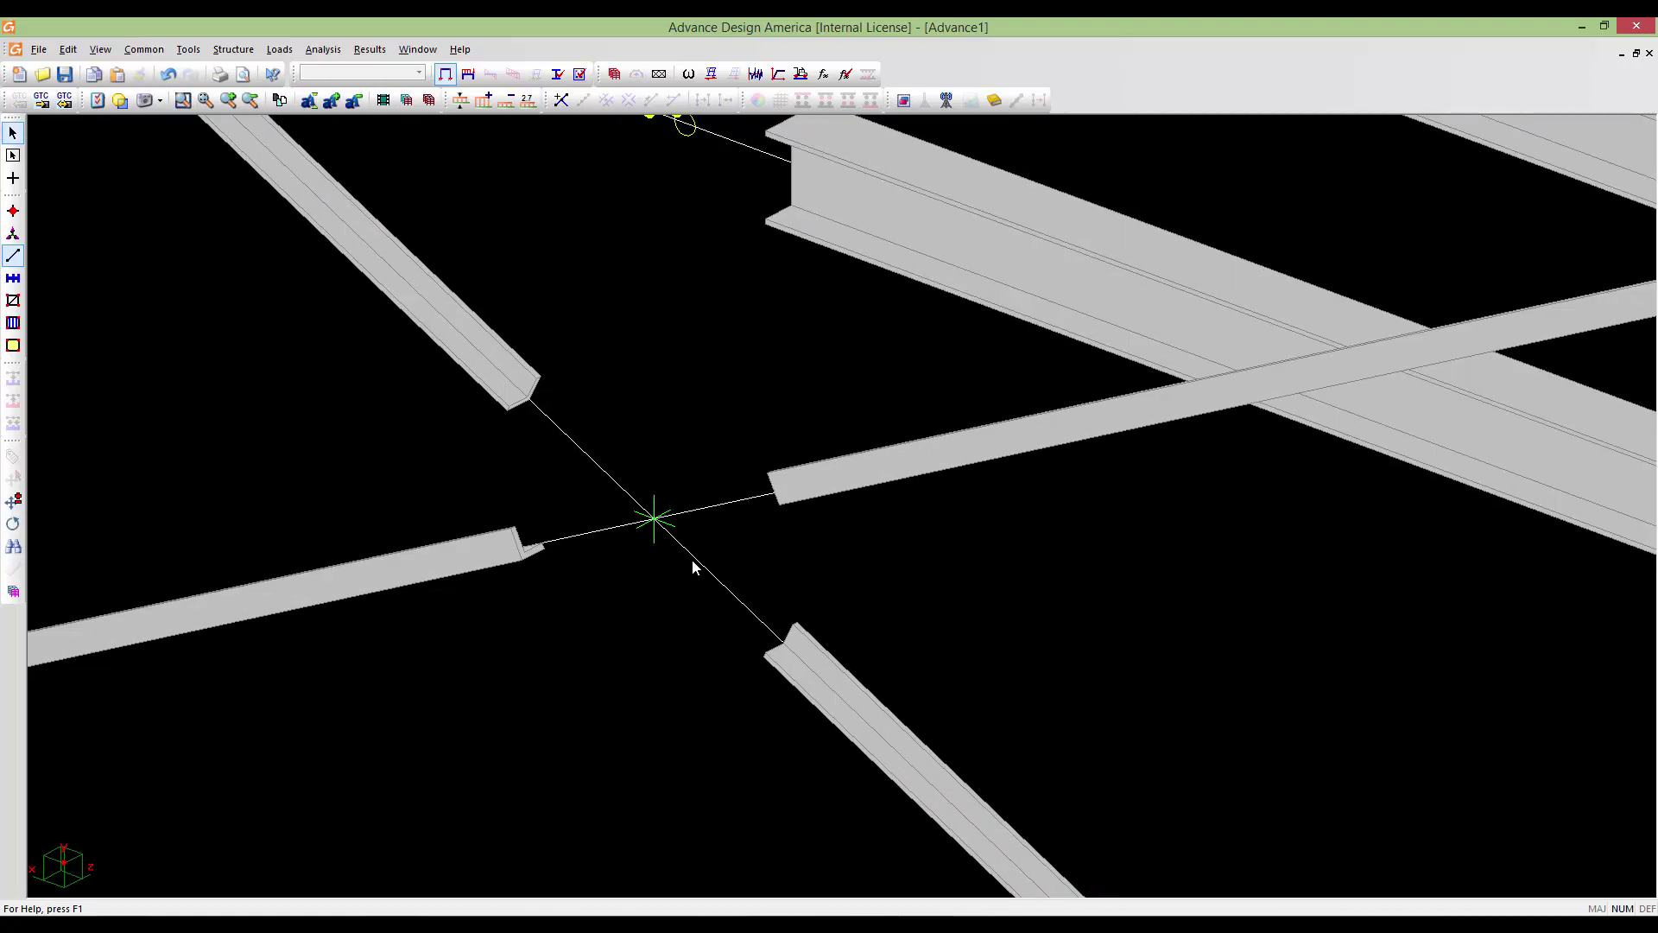
scroll(662, 573, down, 2)
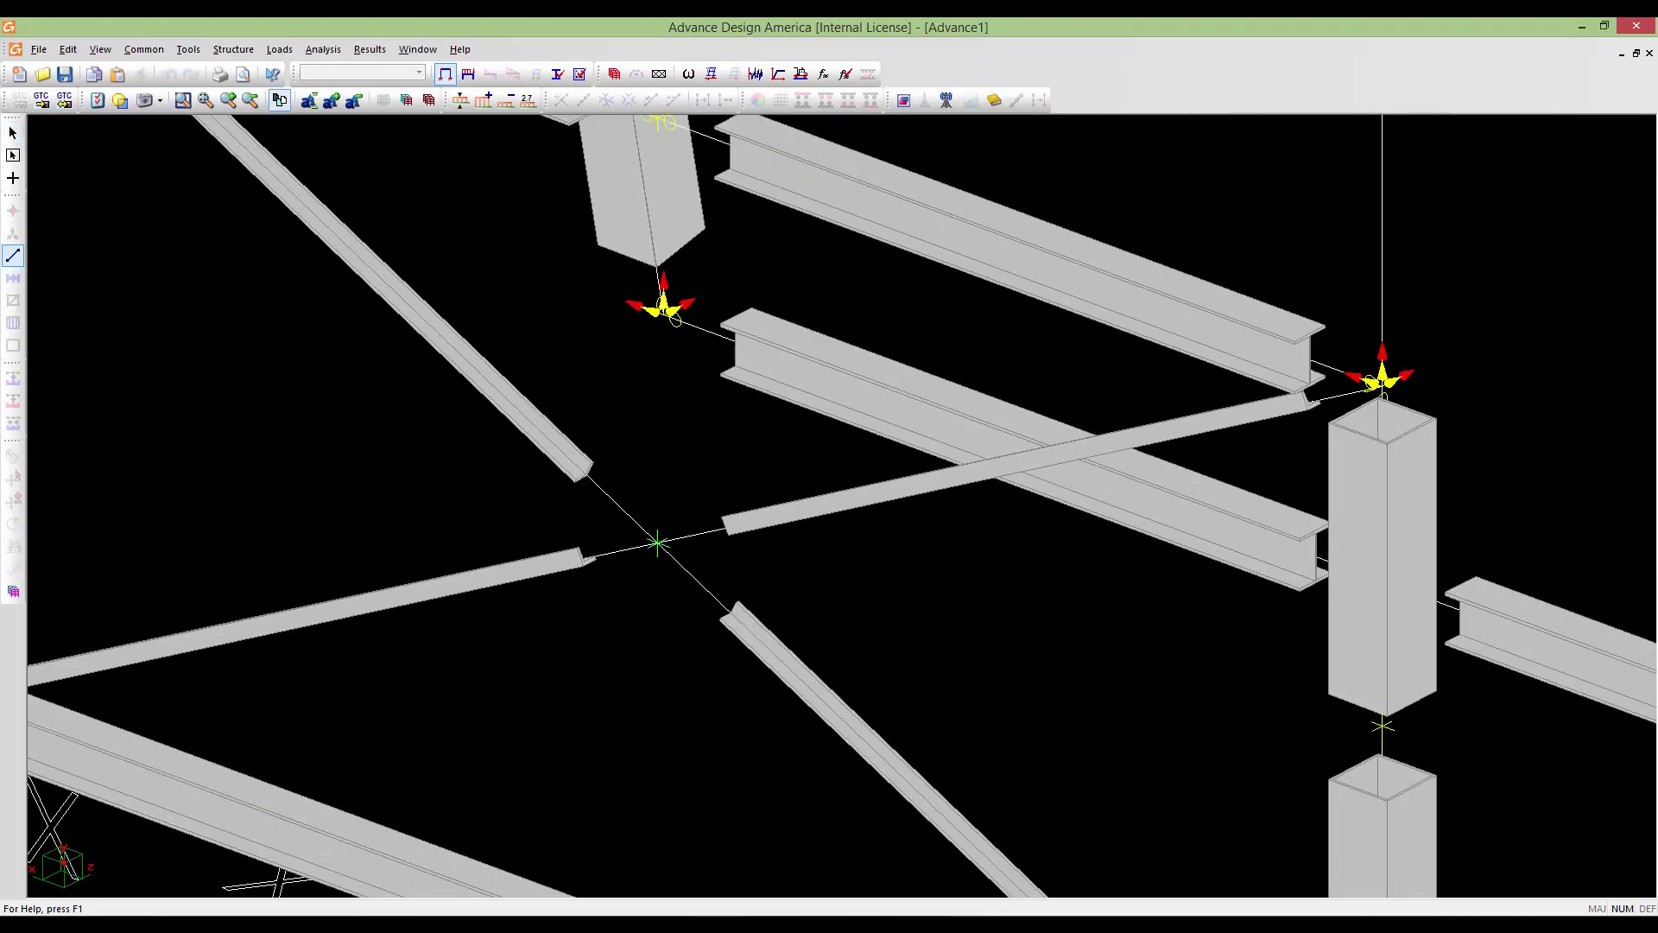
Try to pick the joint at the diagonals' crossing with supports as the active element type, and clear the selection
click(18, 233)
double_click(656, 545)
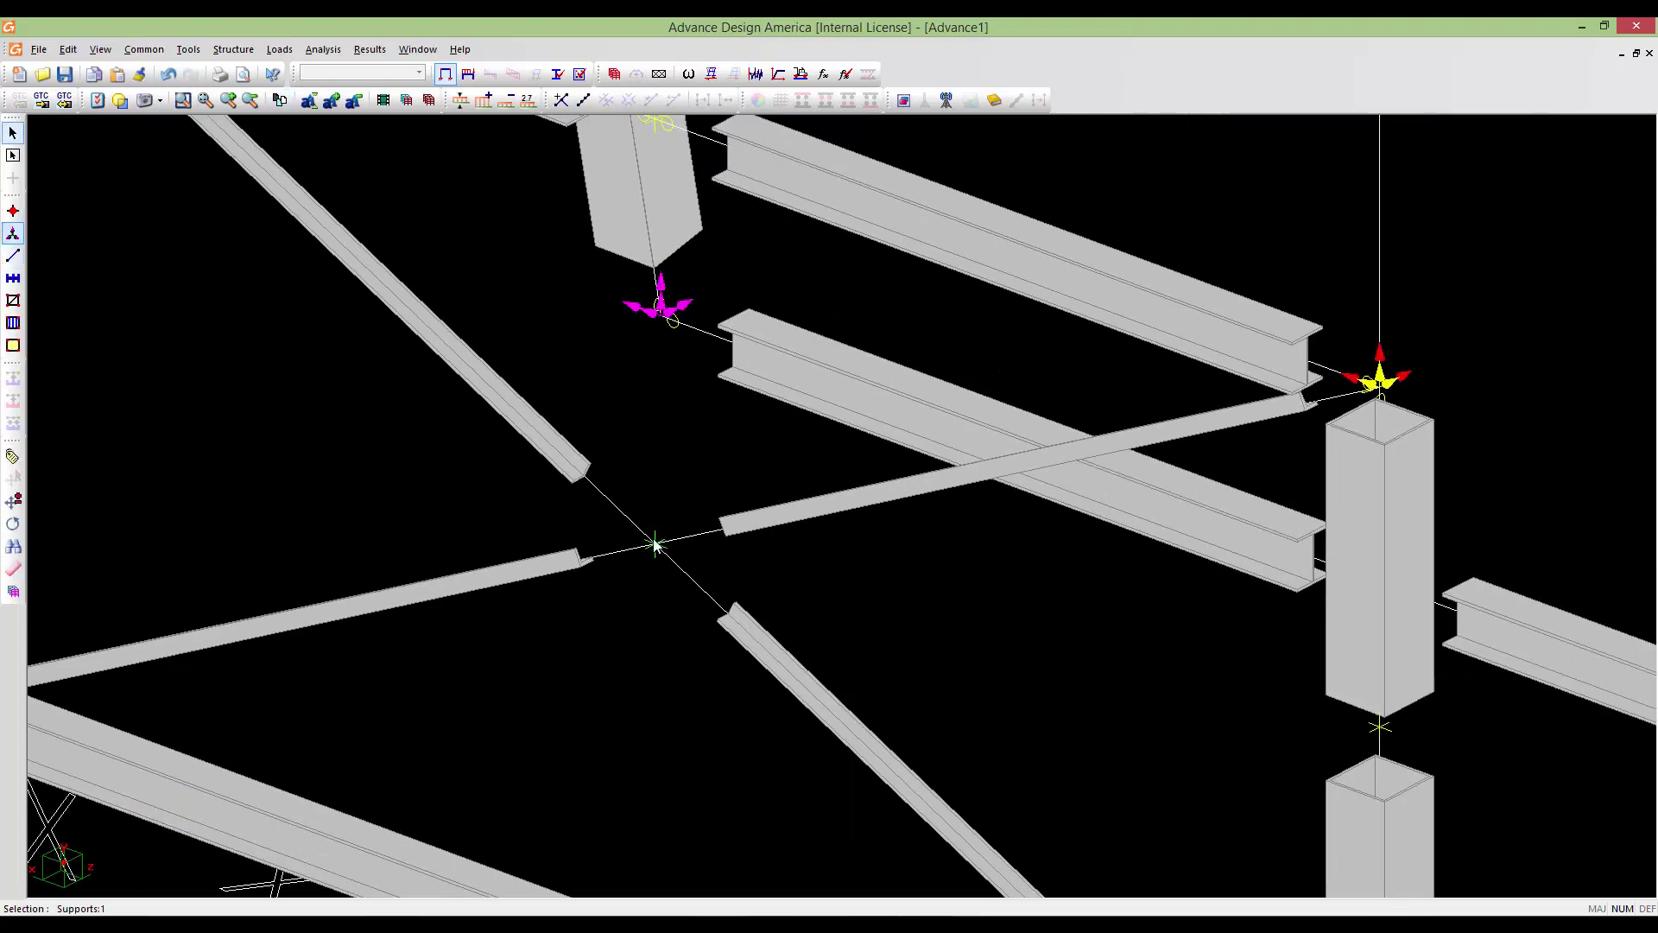
click(965, 645)
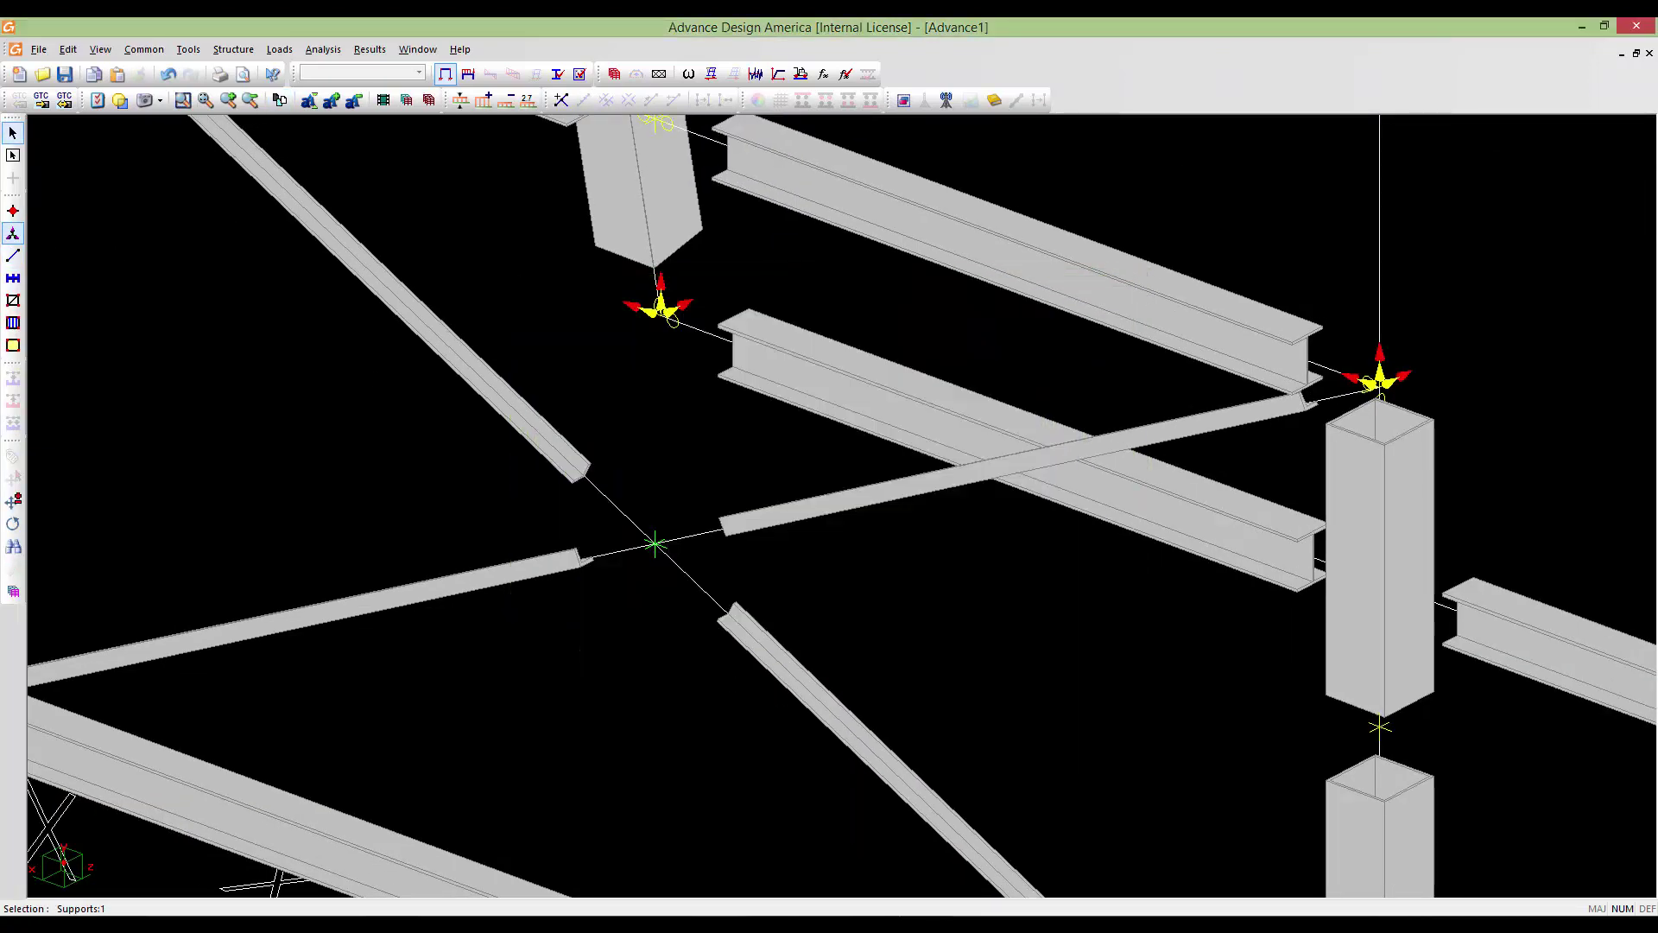
Examine the pinned crossing of the split diagonals and its surrounding frame members from several viewpoints
scroll(697, 619, down, 4)
middle_drag(727, 627, 783, 621)
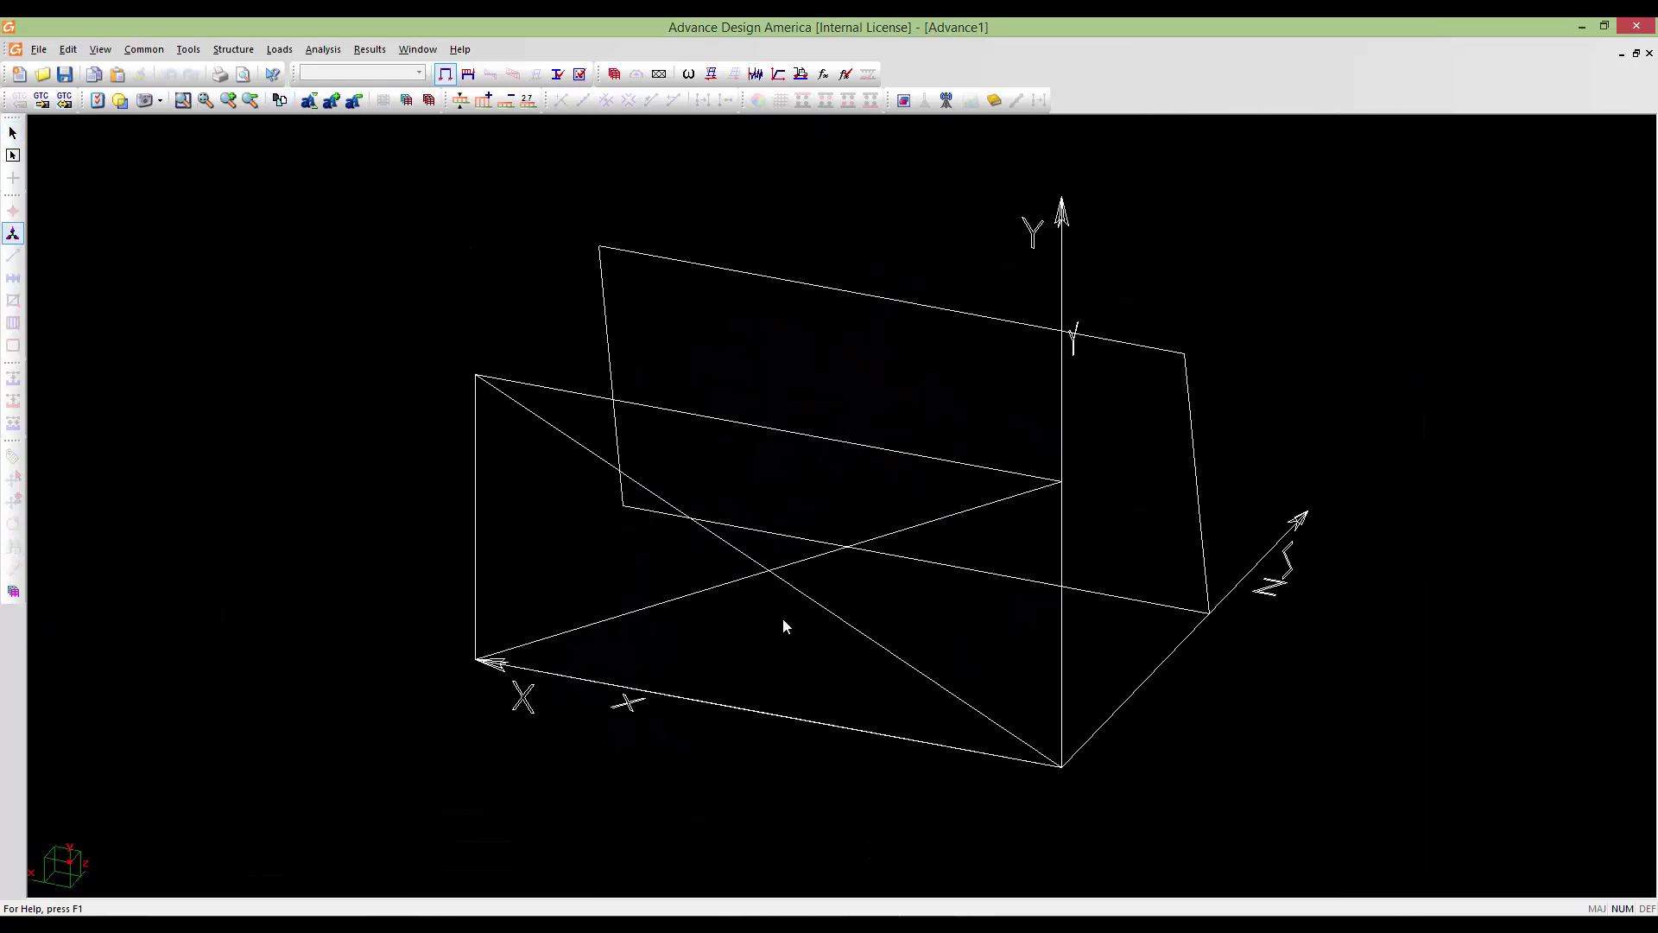
scroll(894, 694, up, 3)
scroll(892, 697, down, 3)
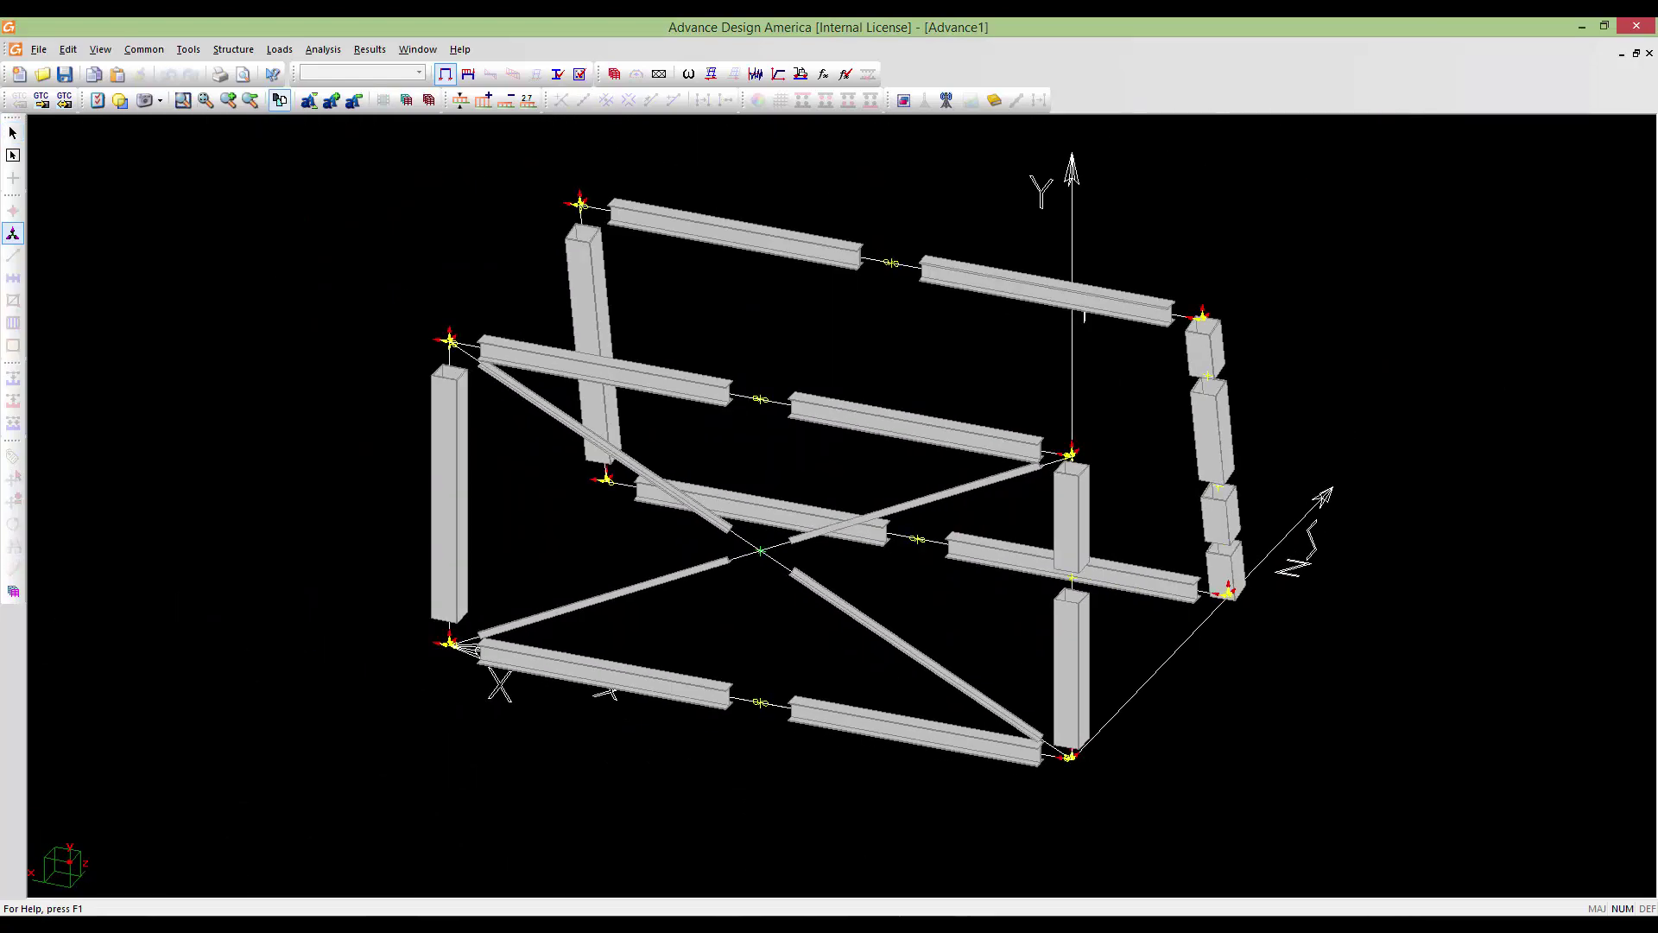
middle_drag(888, 665, 566, 558)
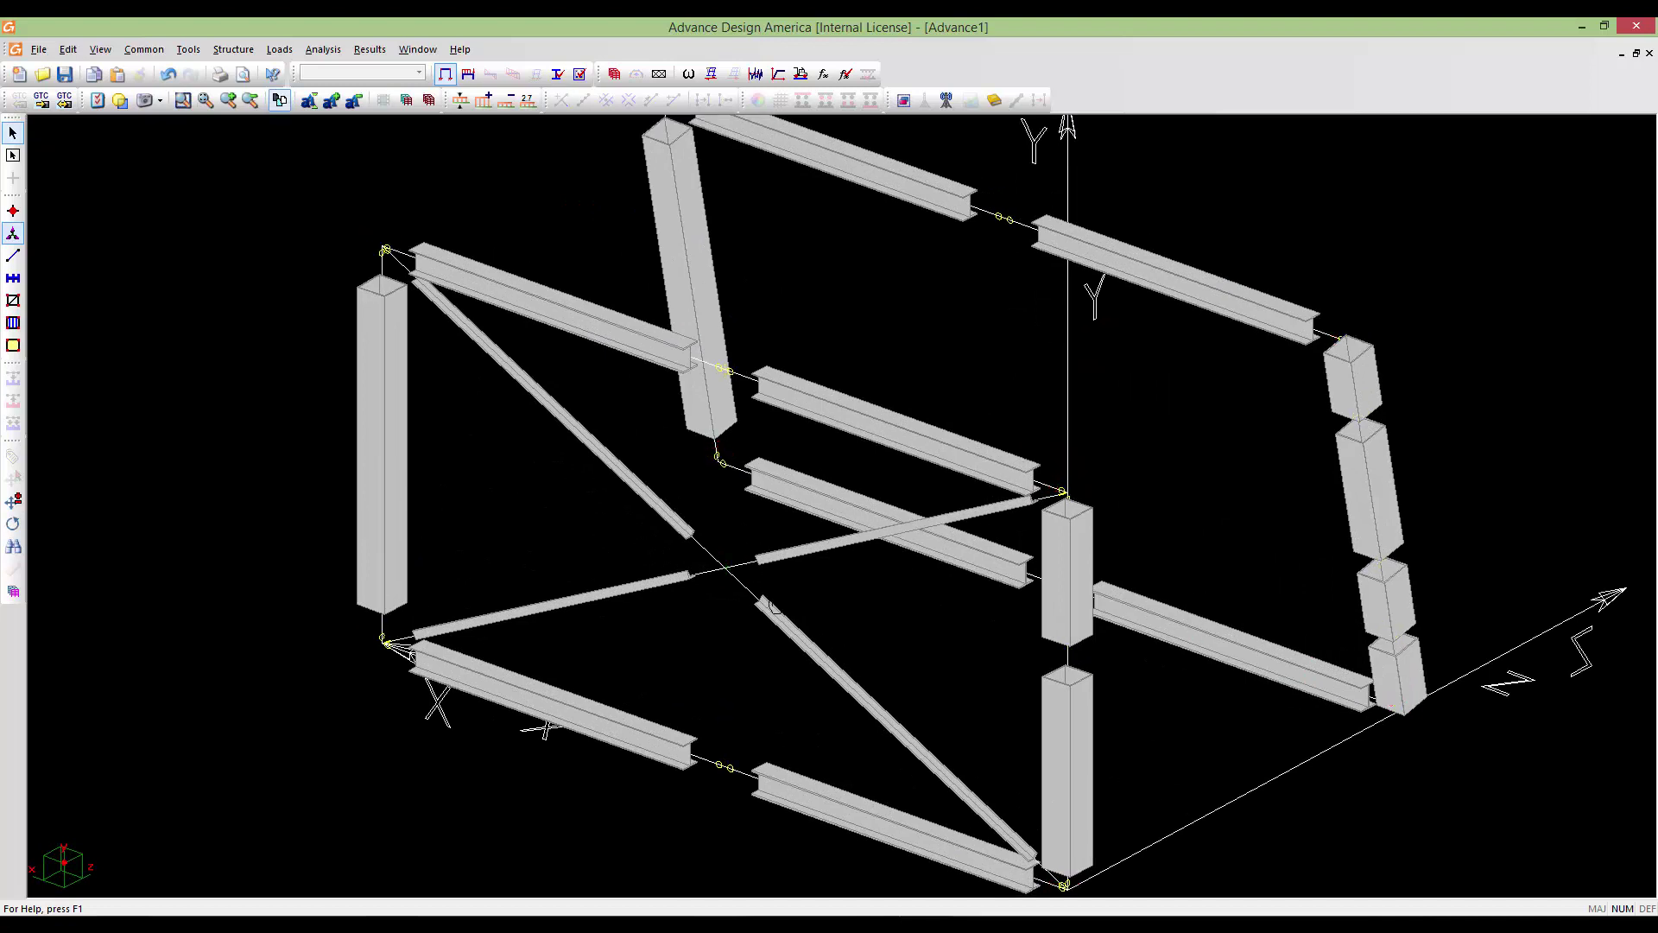
scroll(567, 558, up, 3)
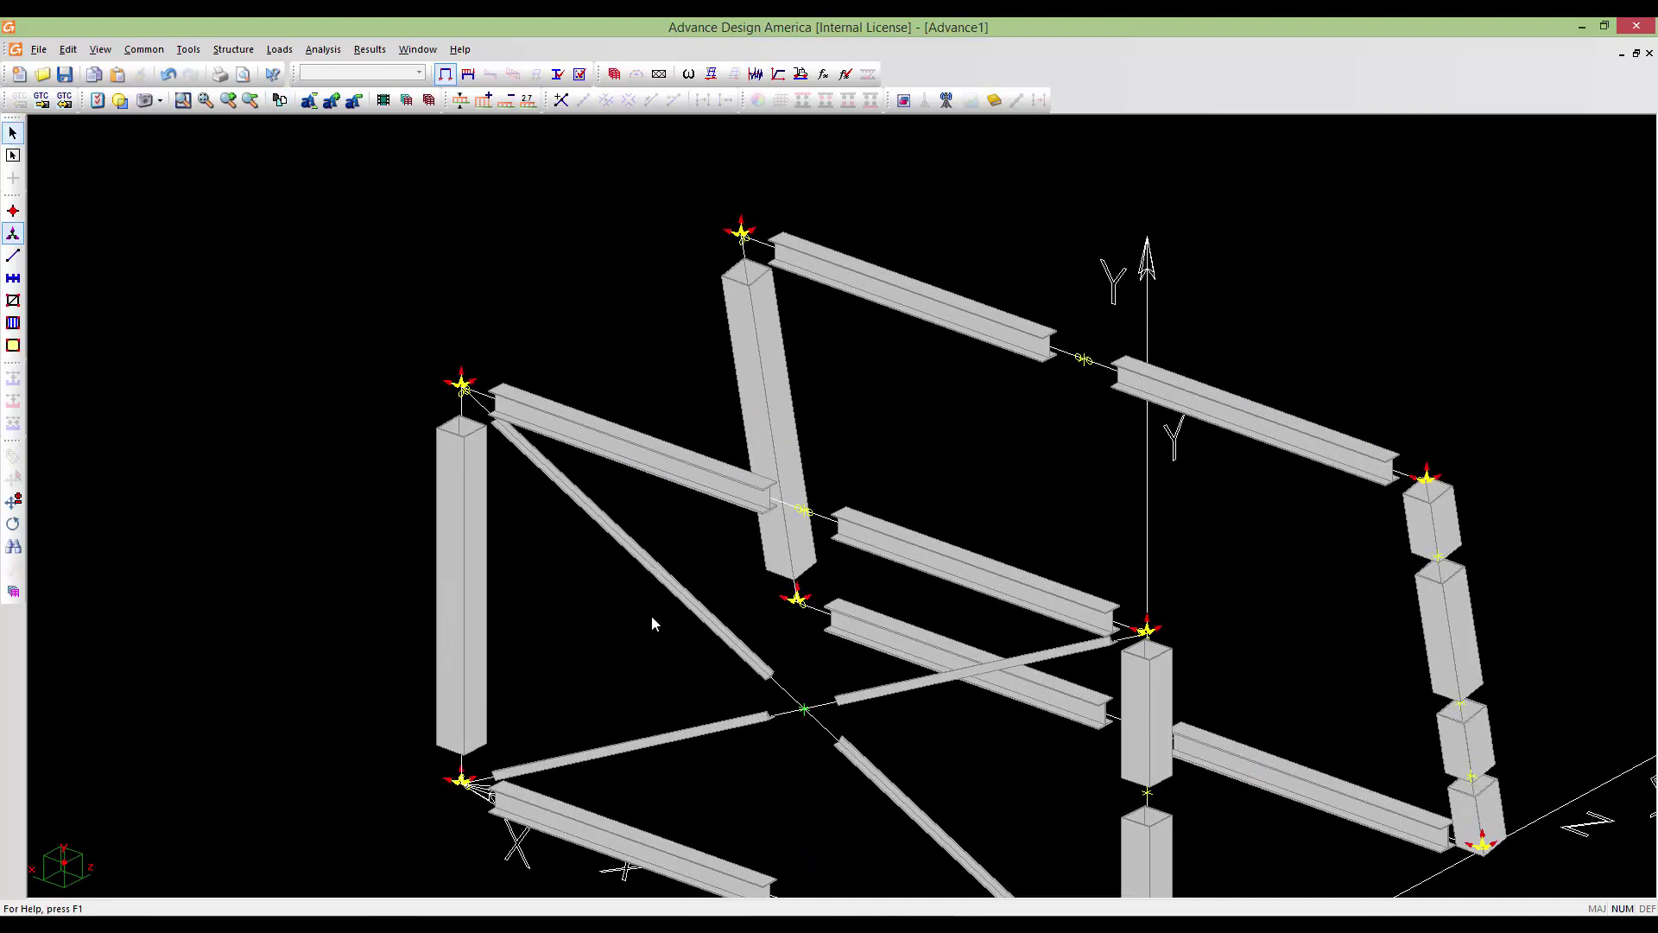
scroll(921, 667, down, 3)
middle_drag(898, 628, 686, 557)
scroll(686, 557, up, 5)
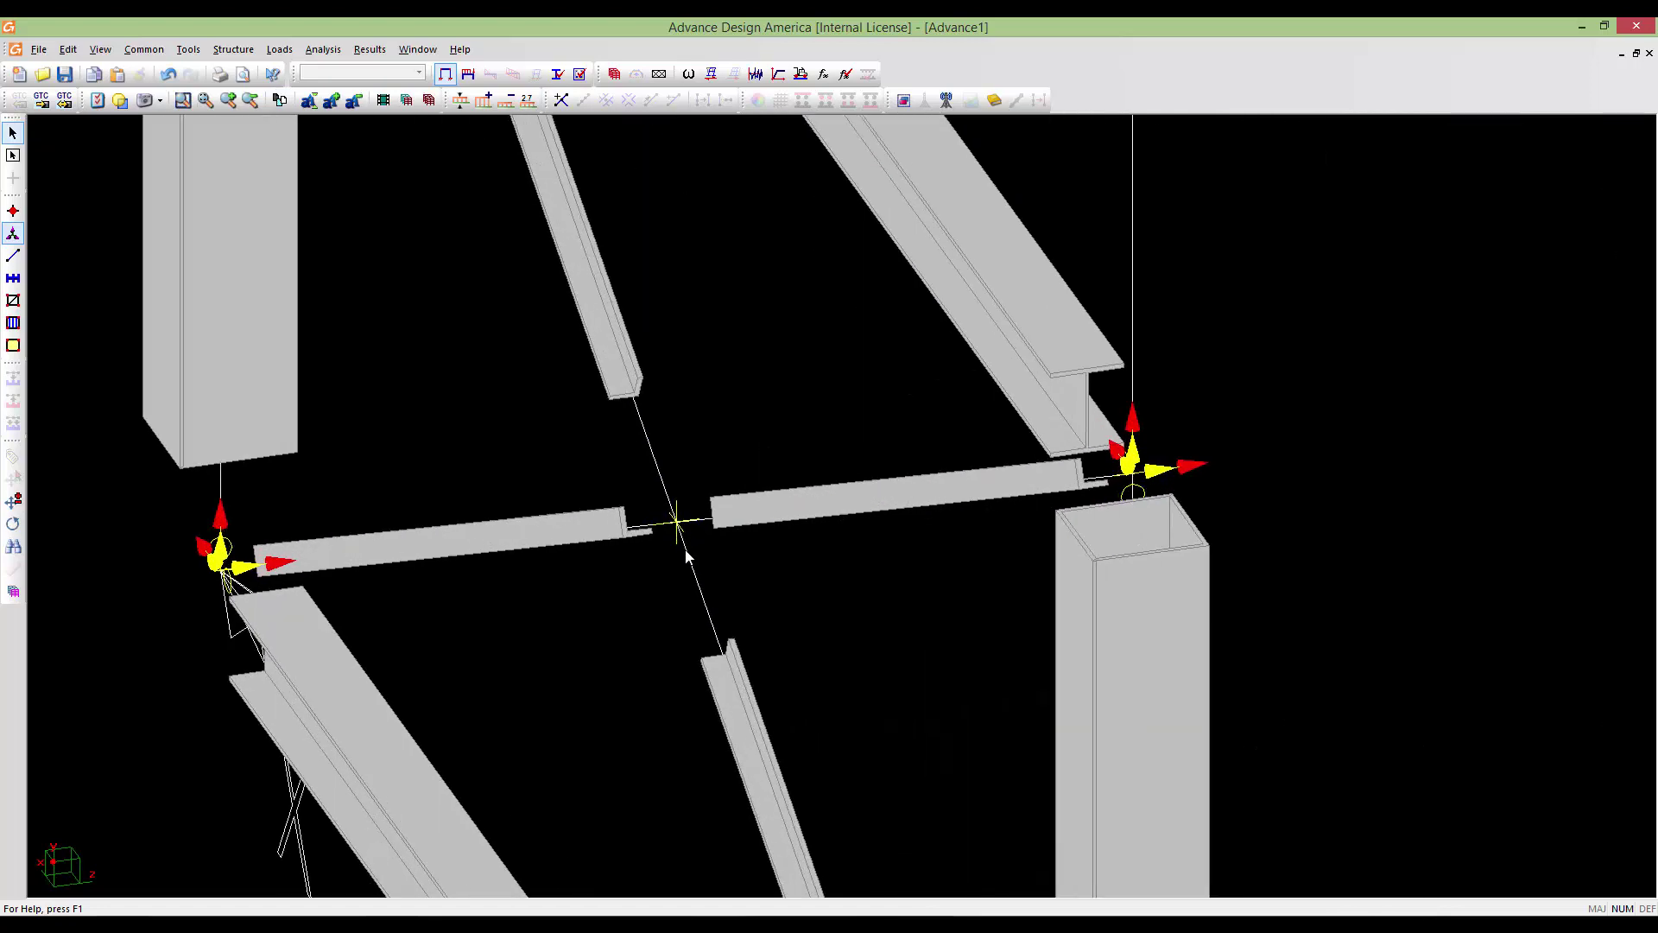
scroll(806, 557, down, 5)
scroll(759, 562, up, 6)
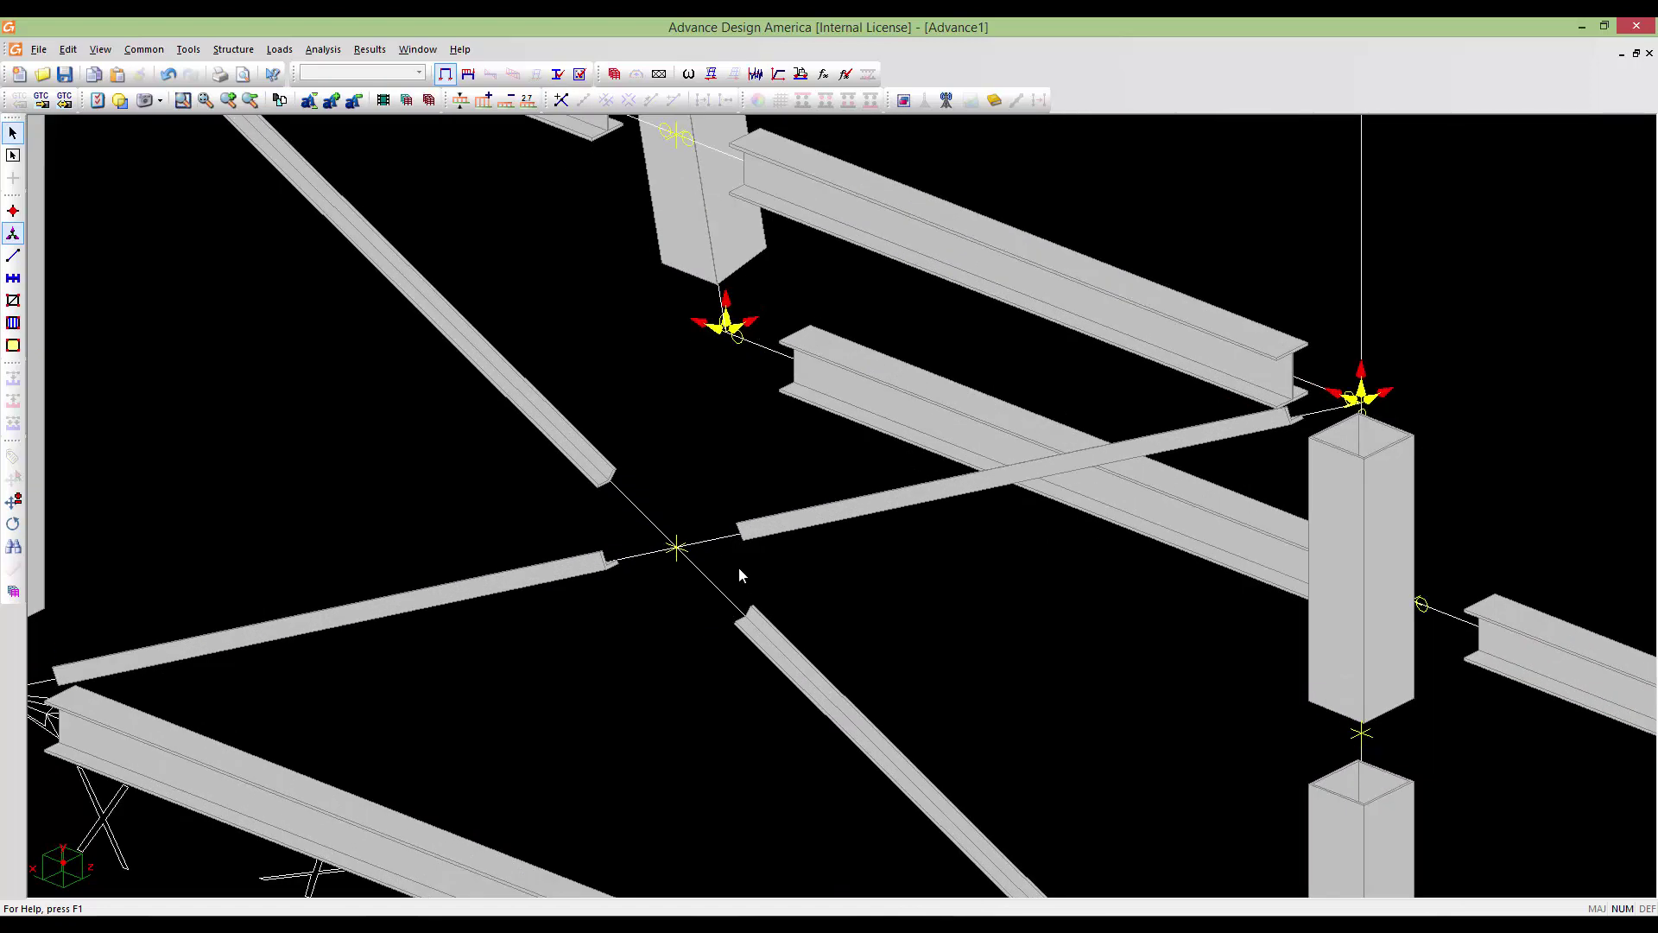
scroll(650, 631, down, 6)
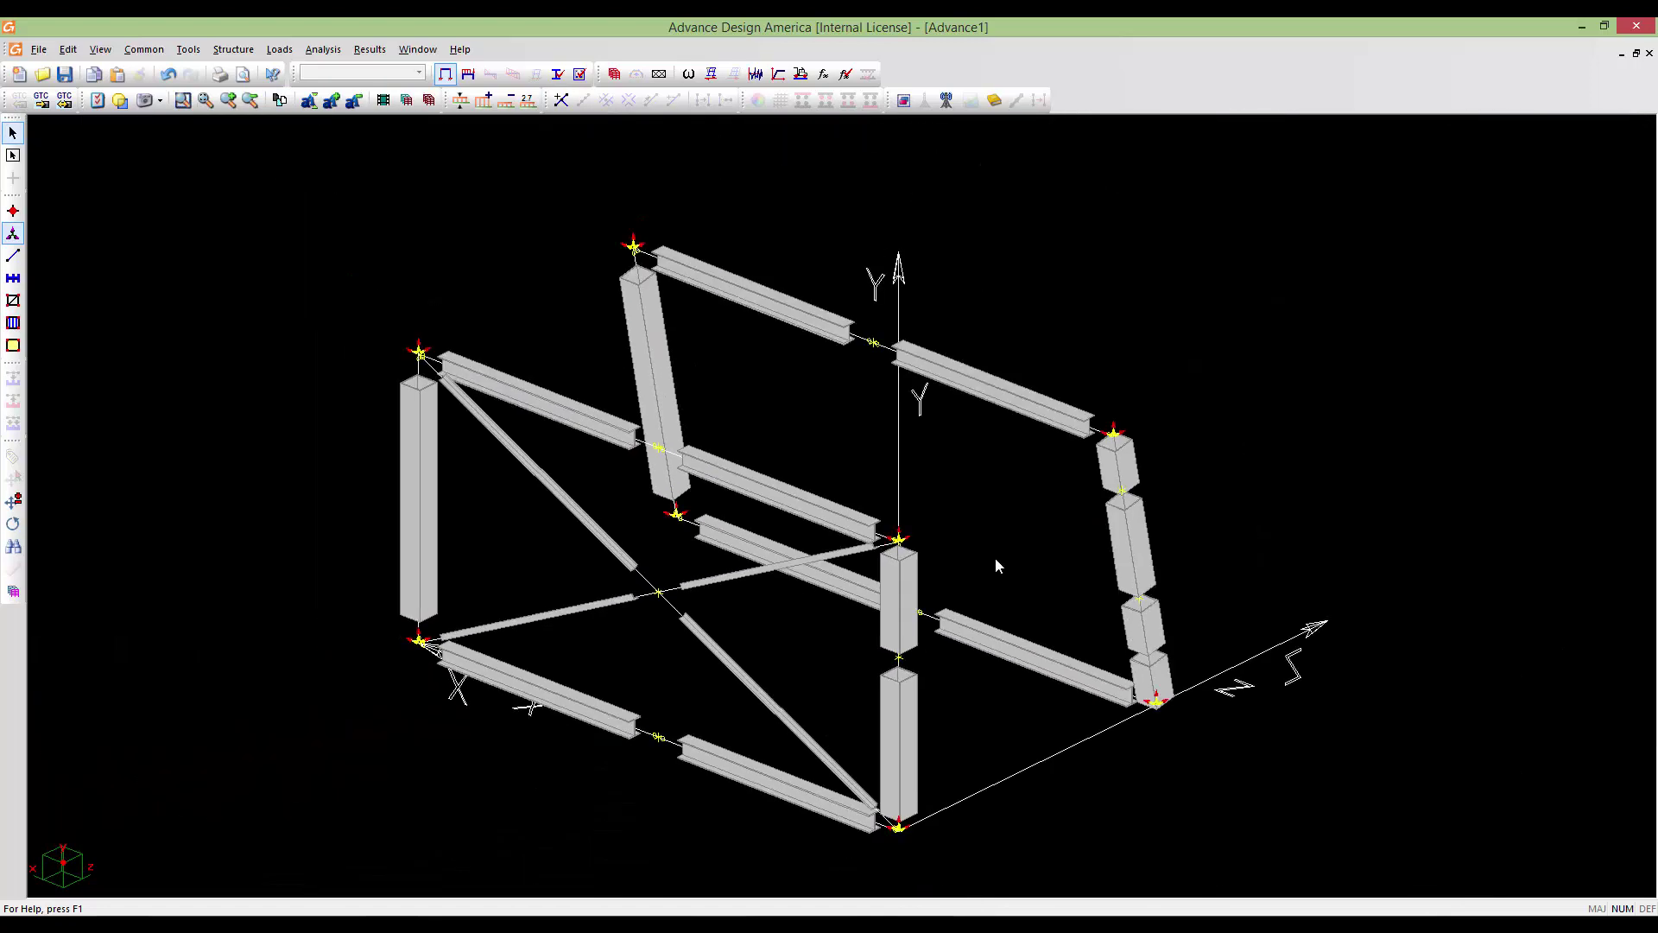
middle_drag(771, 587, 743, 583)
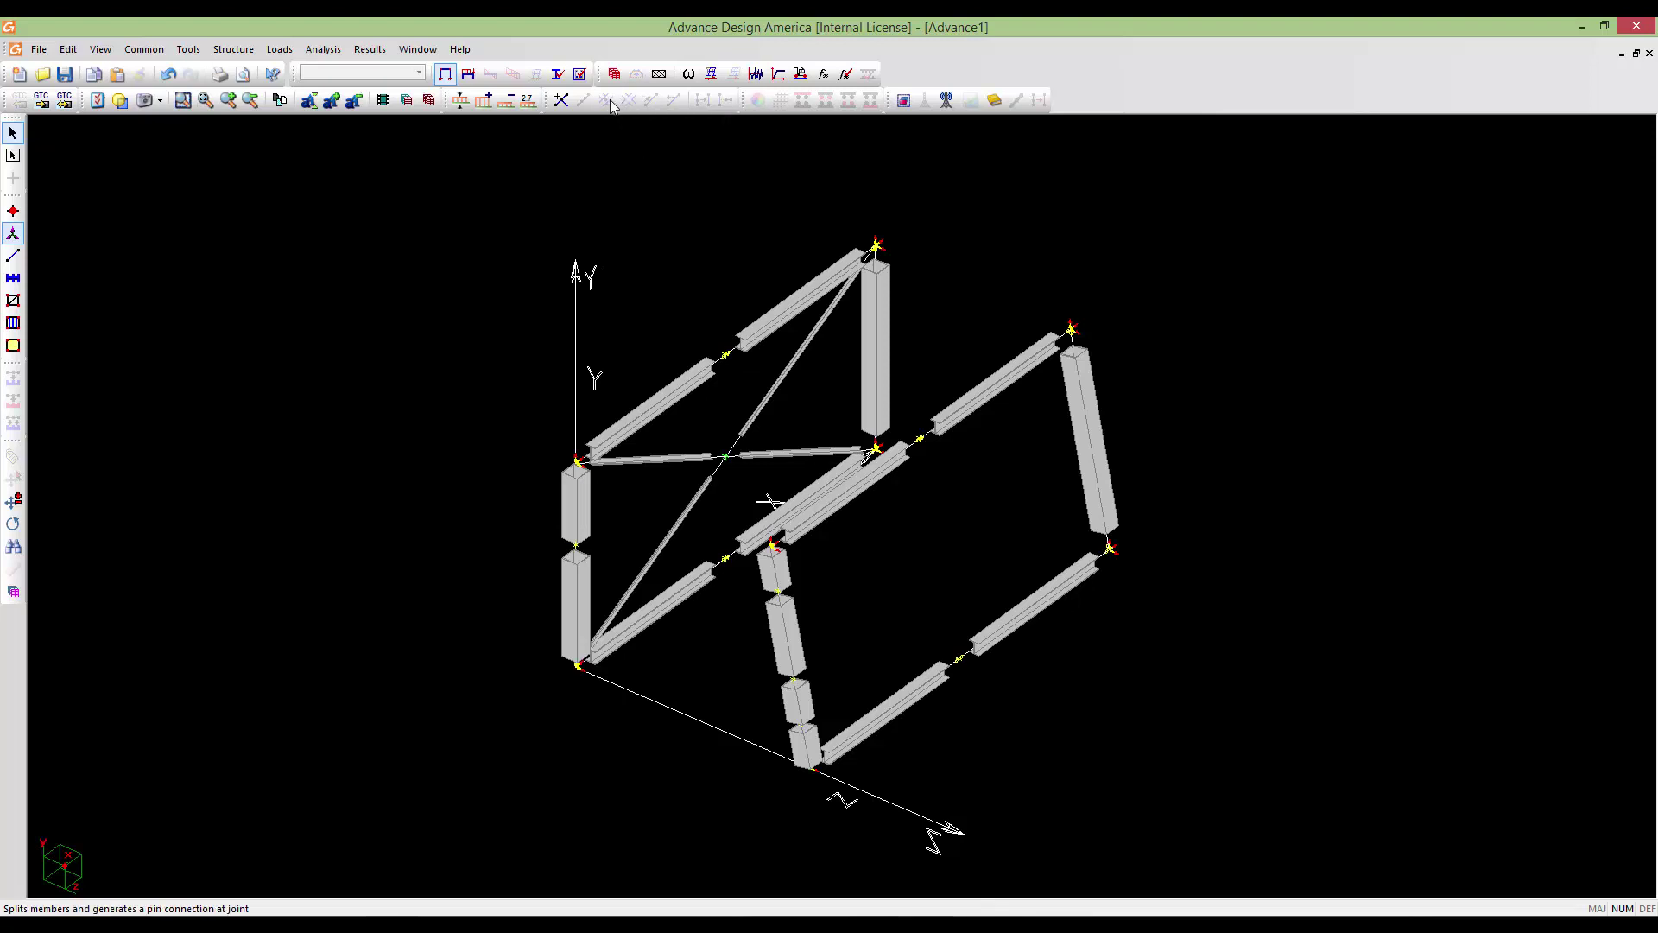
scroll(718, 375, down, 1)
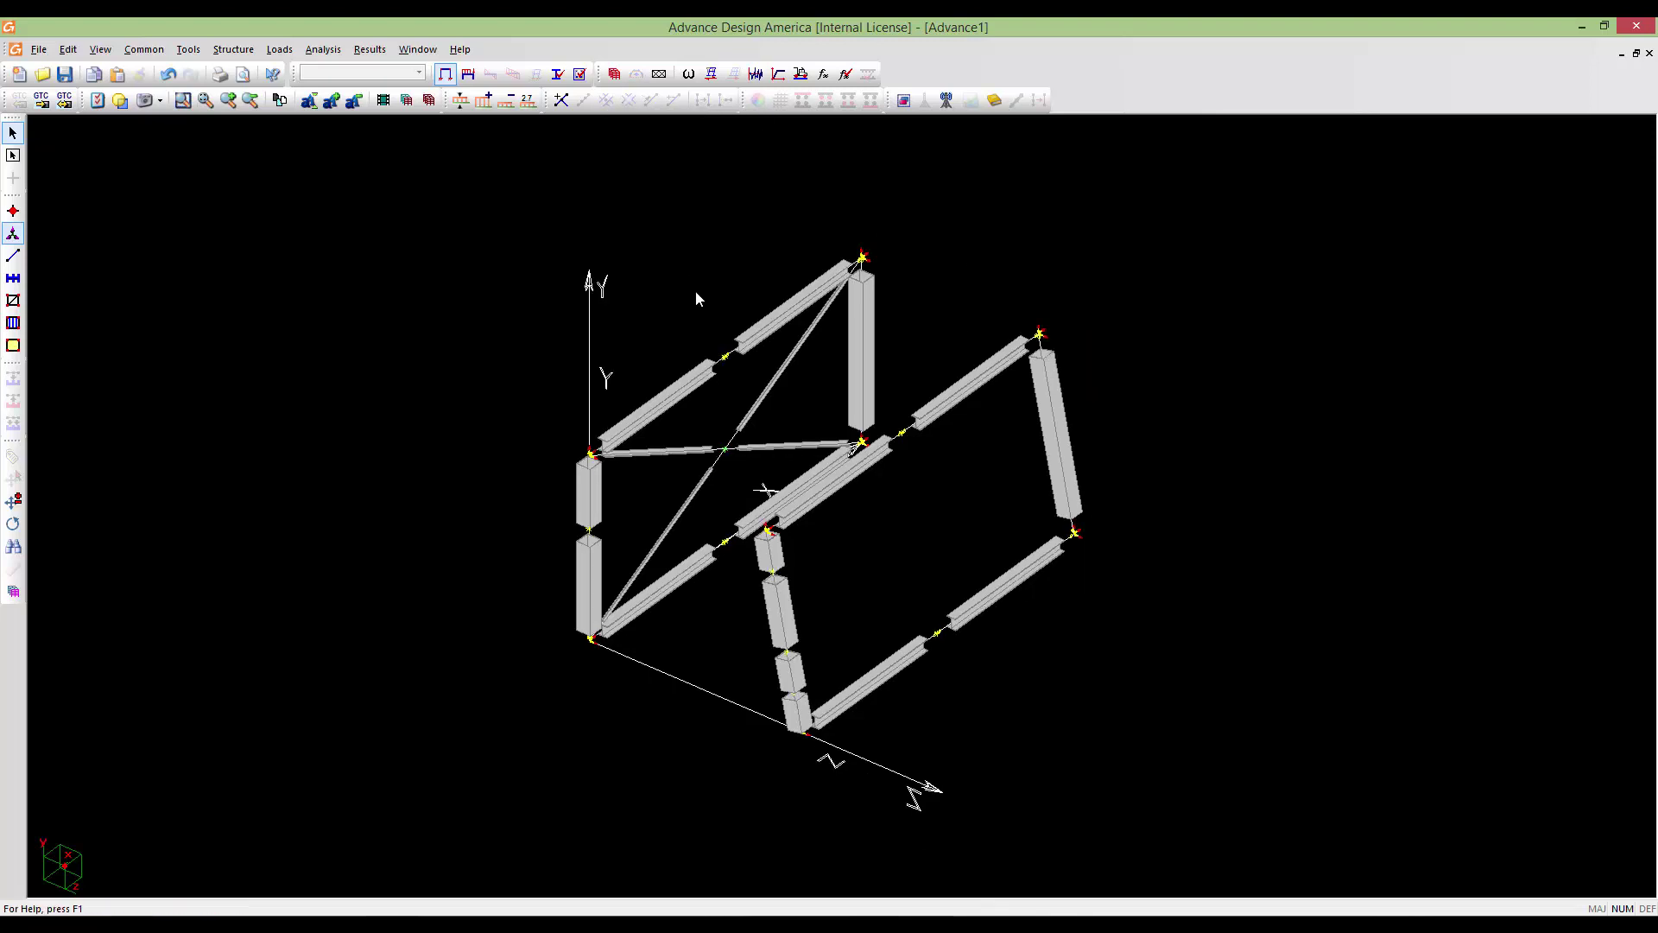
scroll(741, 354, down, 1)
scroll(722, 368, up, 3)
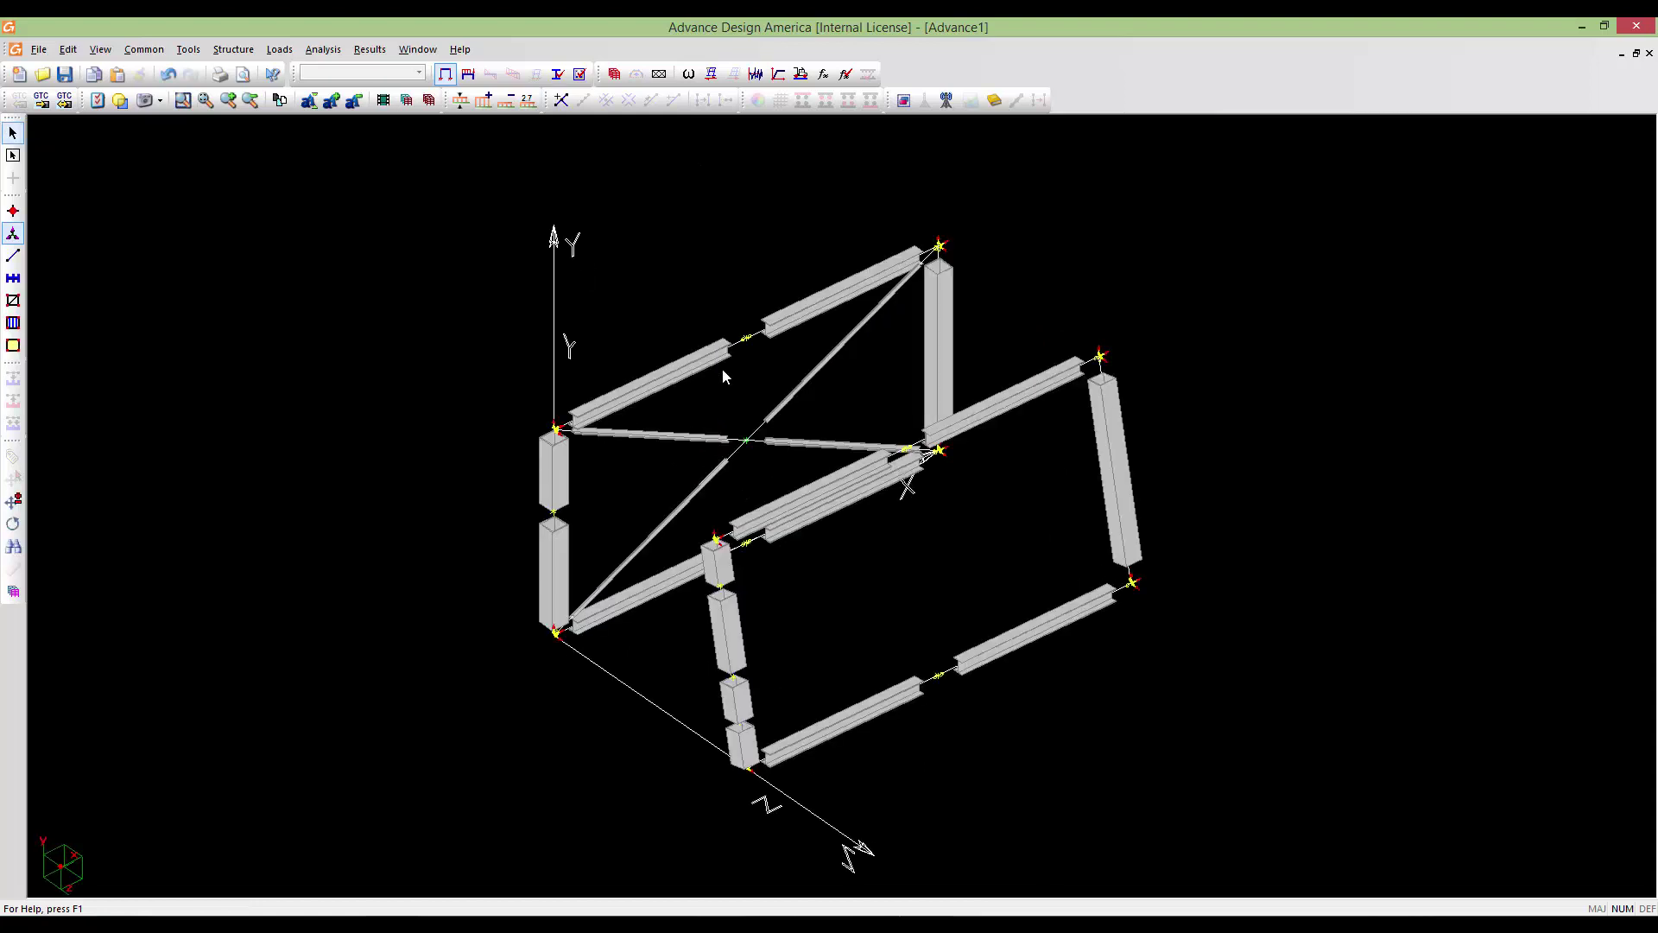
middle_drag(1178, 484, 1059, 484)
mouse_move(1059, 483)
shift+middle_down()
mouse_move(979, 461)
mouse_move(1052, 439)
mouse_move(1025, 418)
mouse_move(923, 421)
mouse_move(989, 380)
mouse_move(1011, 343)
mouse_move(1040, 348)
mouse_move(1062, 403)
shift+middle_up()
scroll(989, 476, down, 1)
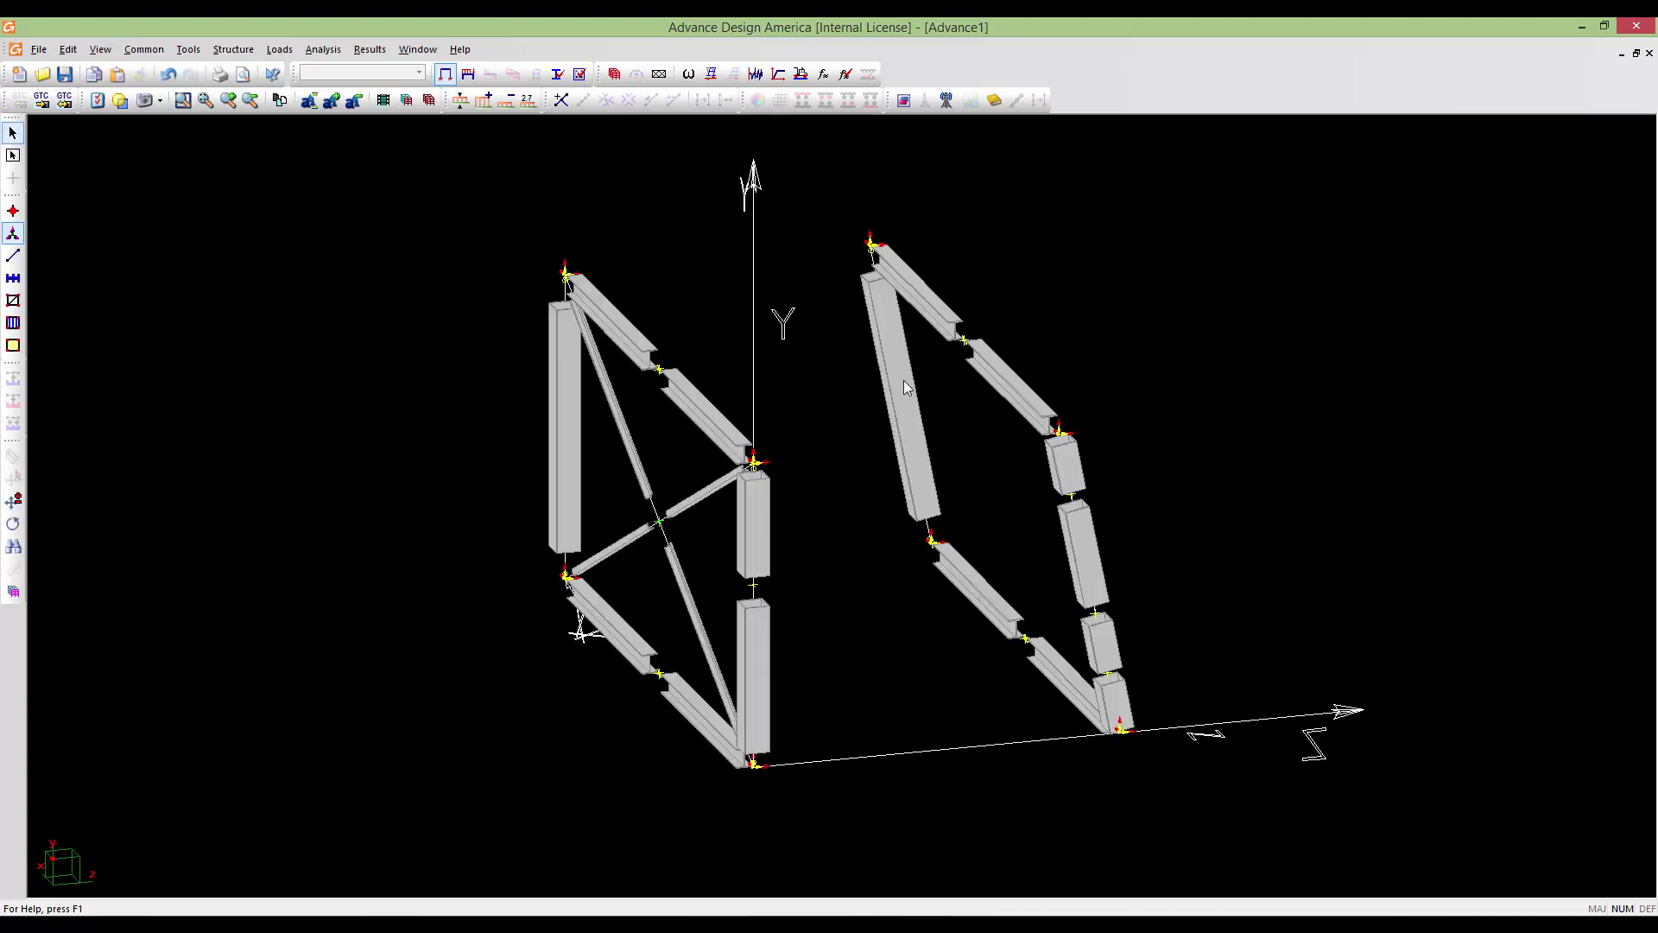
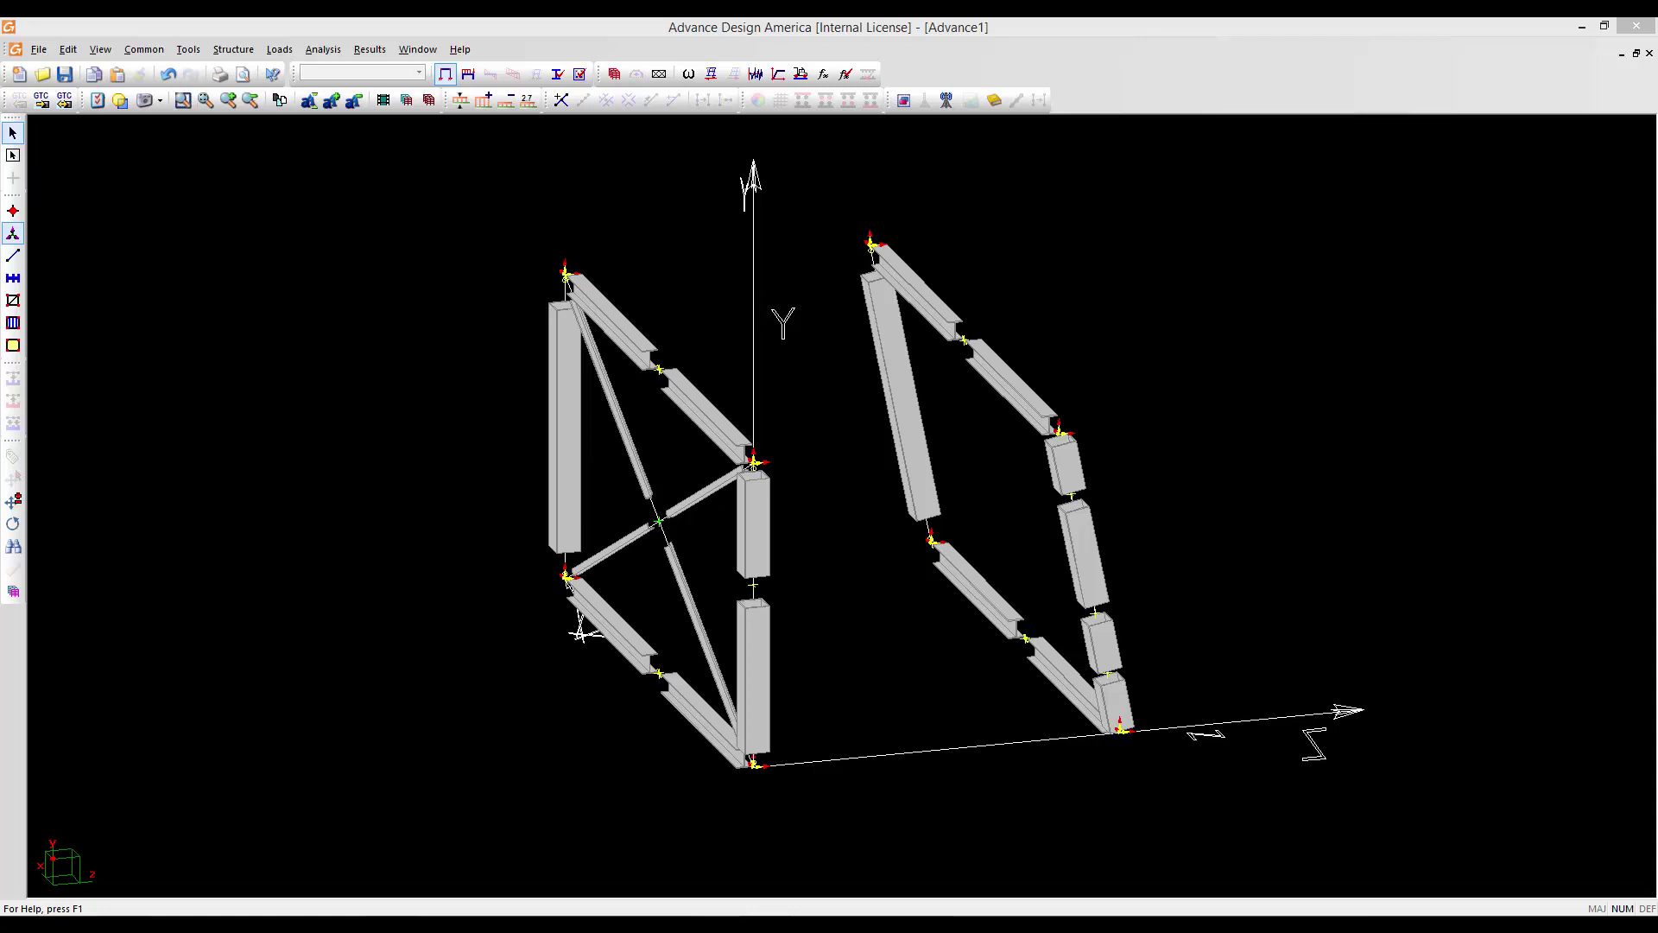
click(1306, 615)
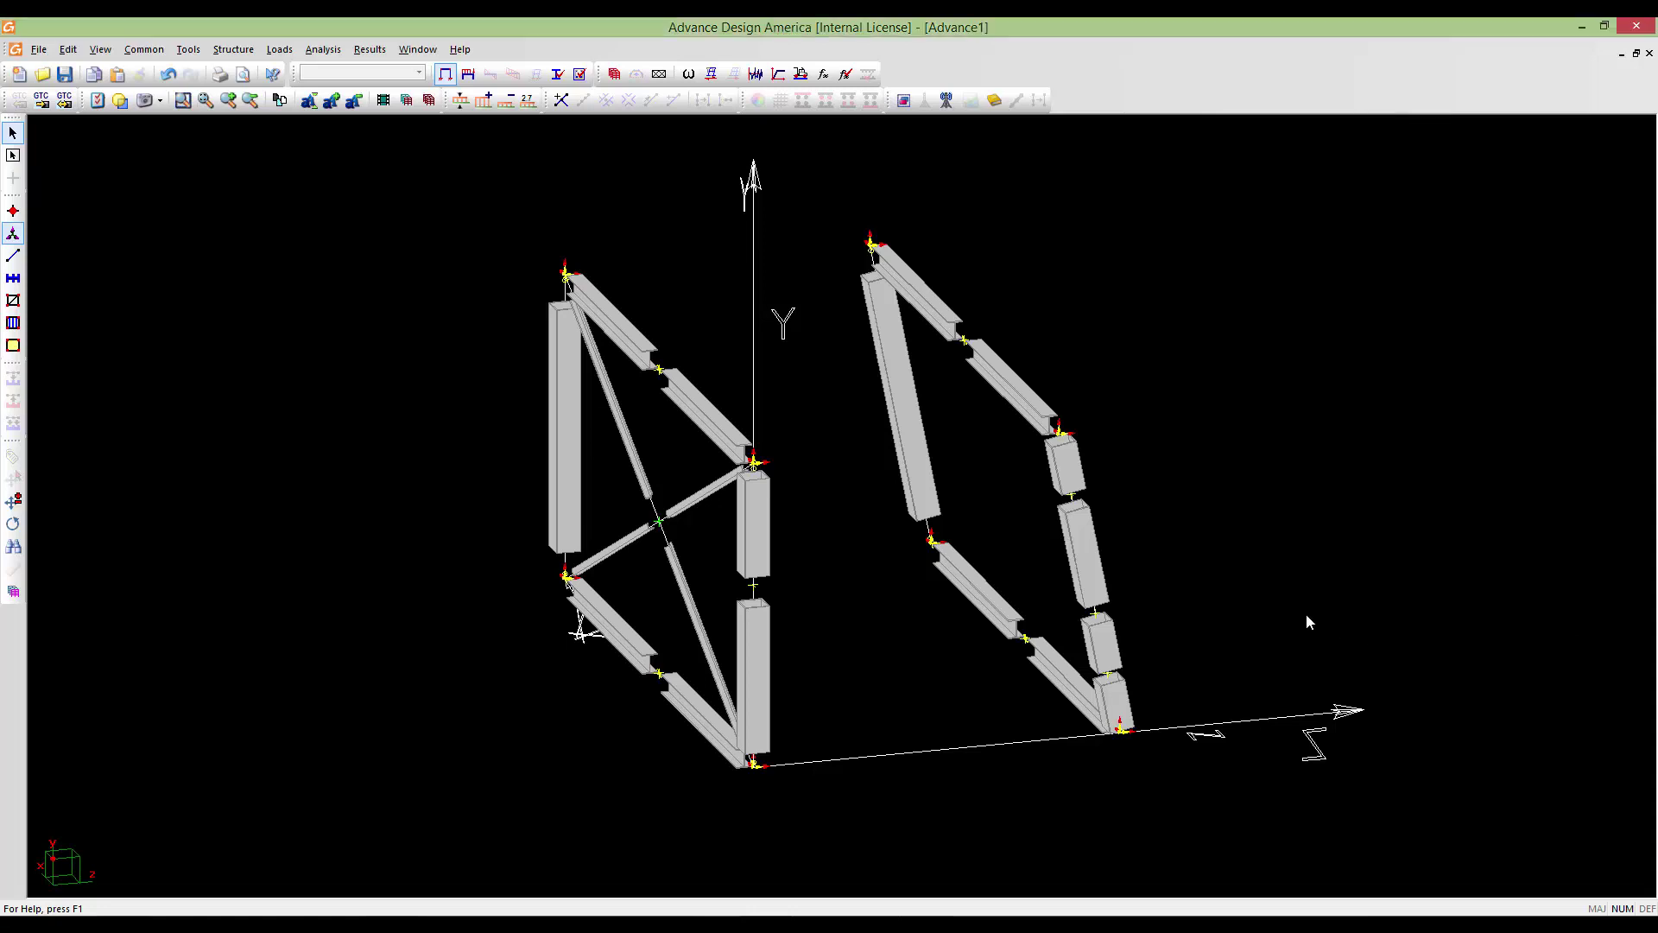
click(1304, 615)
scroll(1205, 576, down, 1)
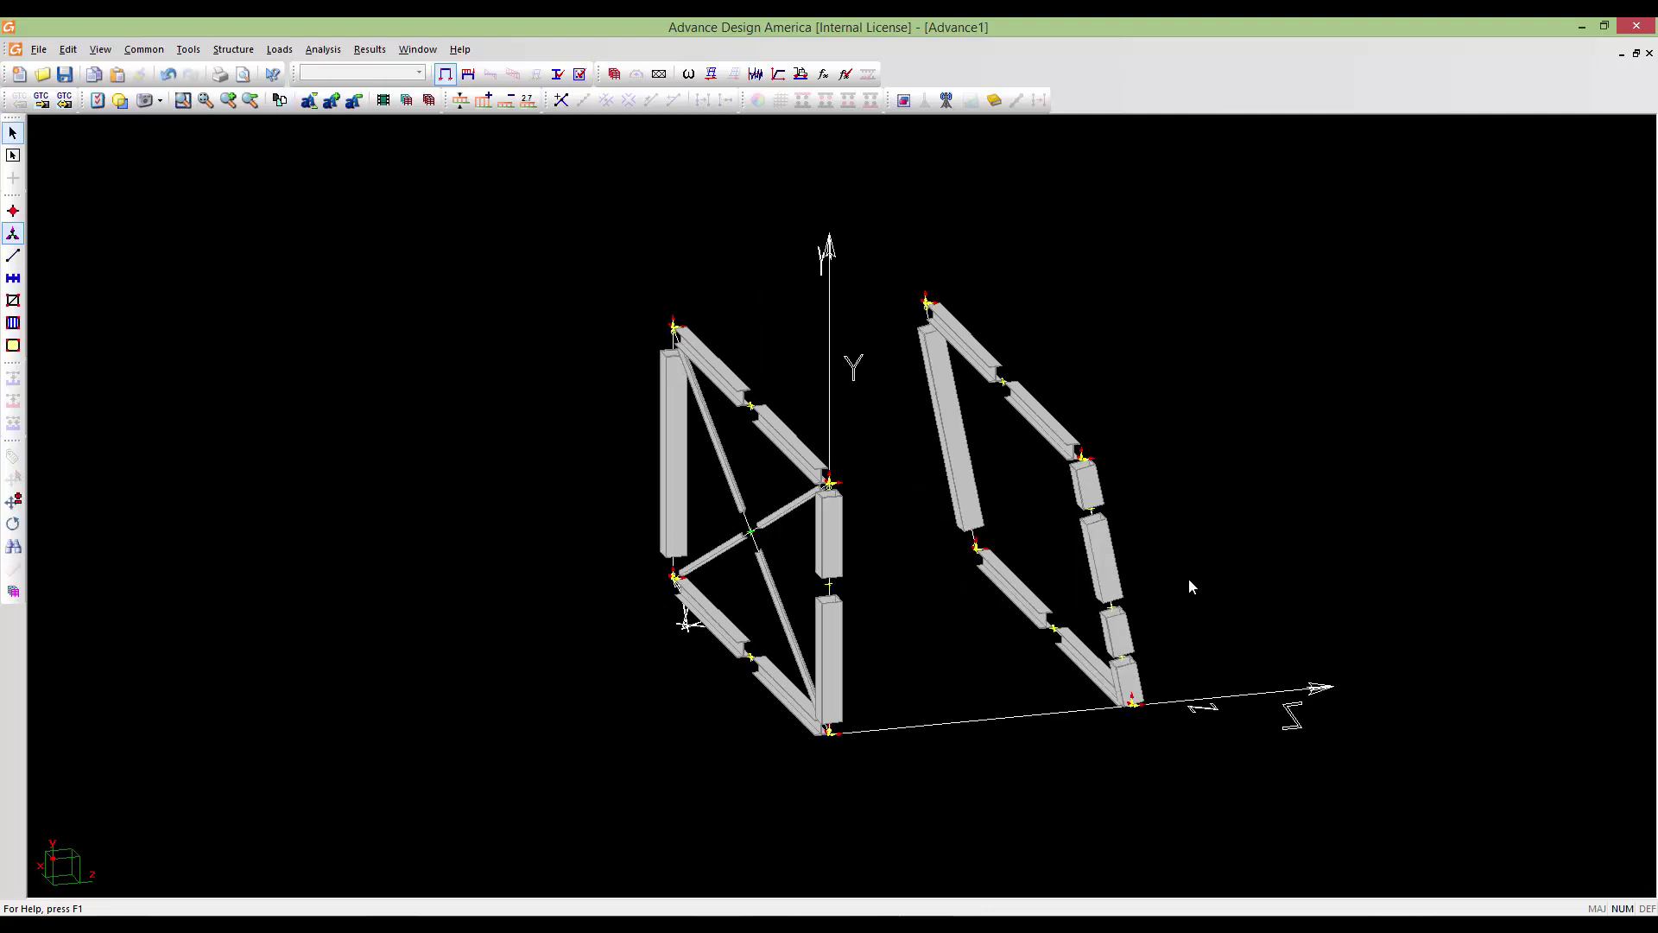
middle_drag(1055, 598, 1038, 655)
scroll(1038, 656, down, 1)
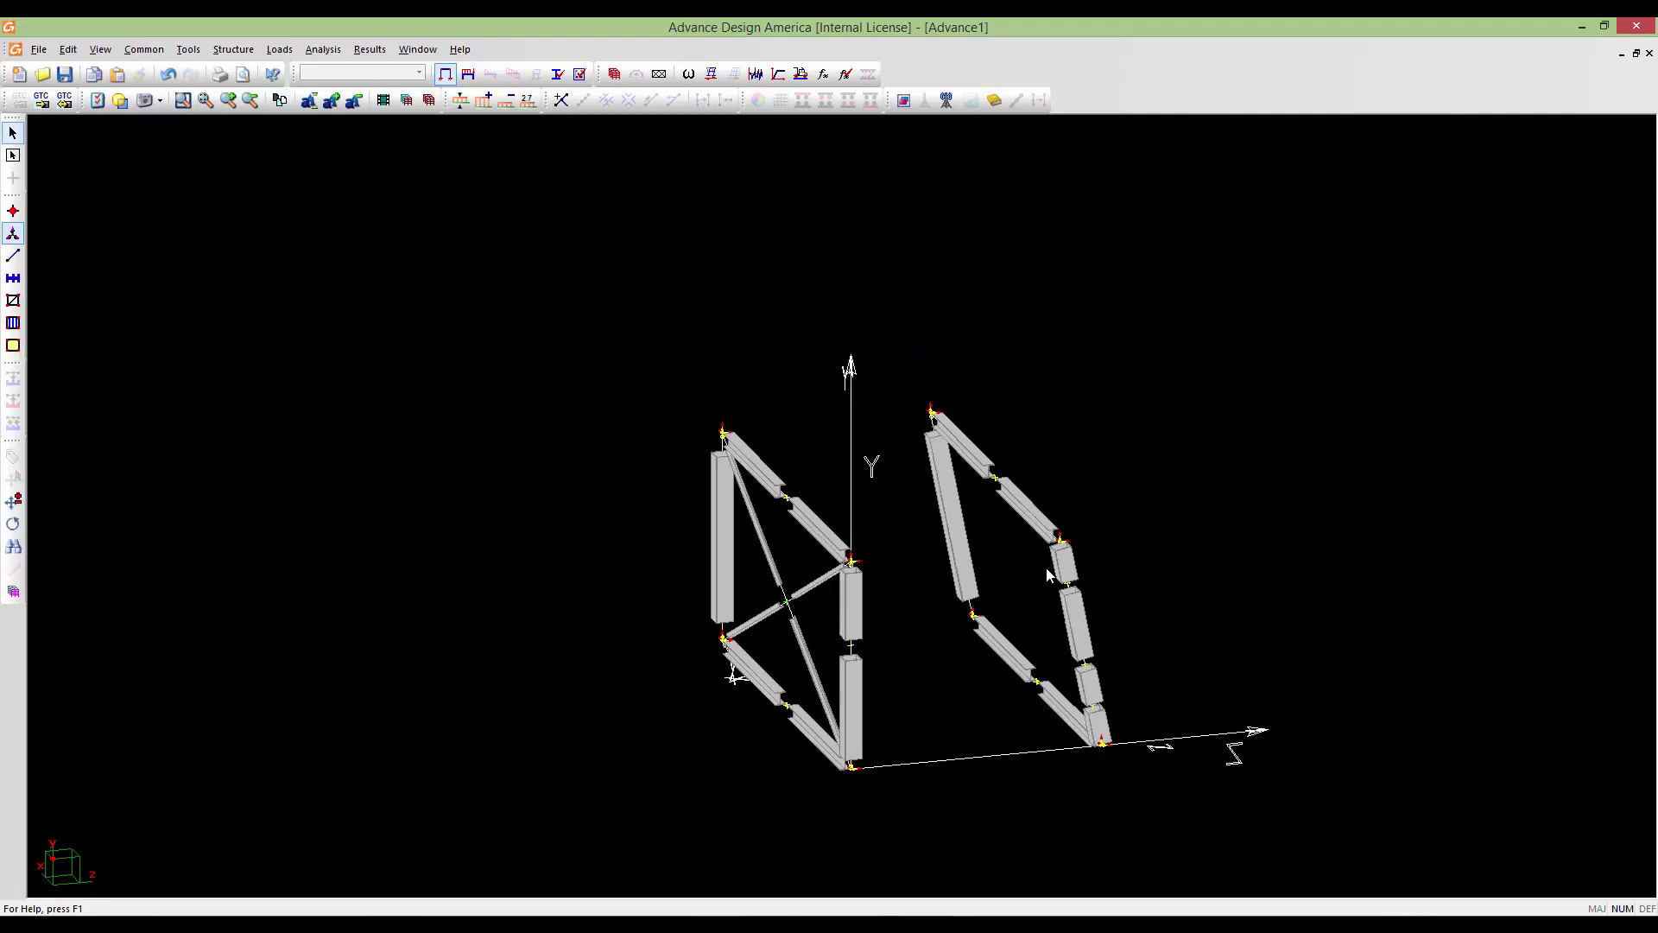
middle_drag(1047, 570, 936, 594)
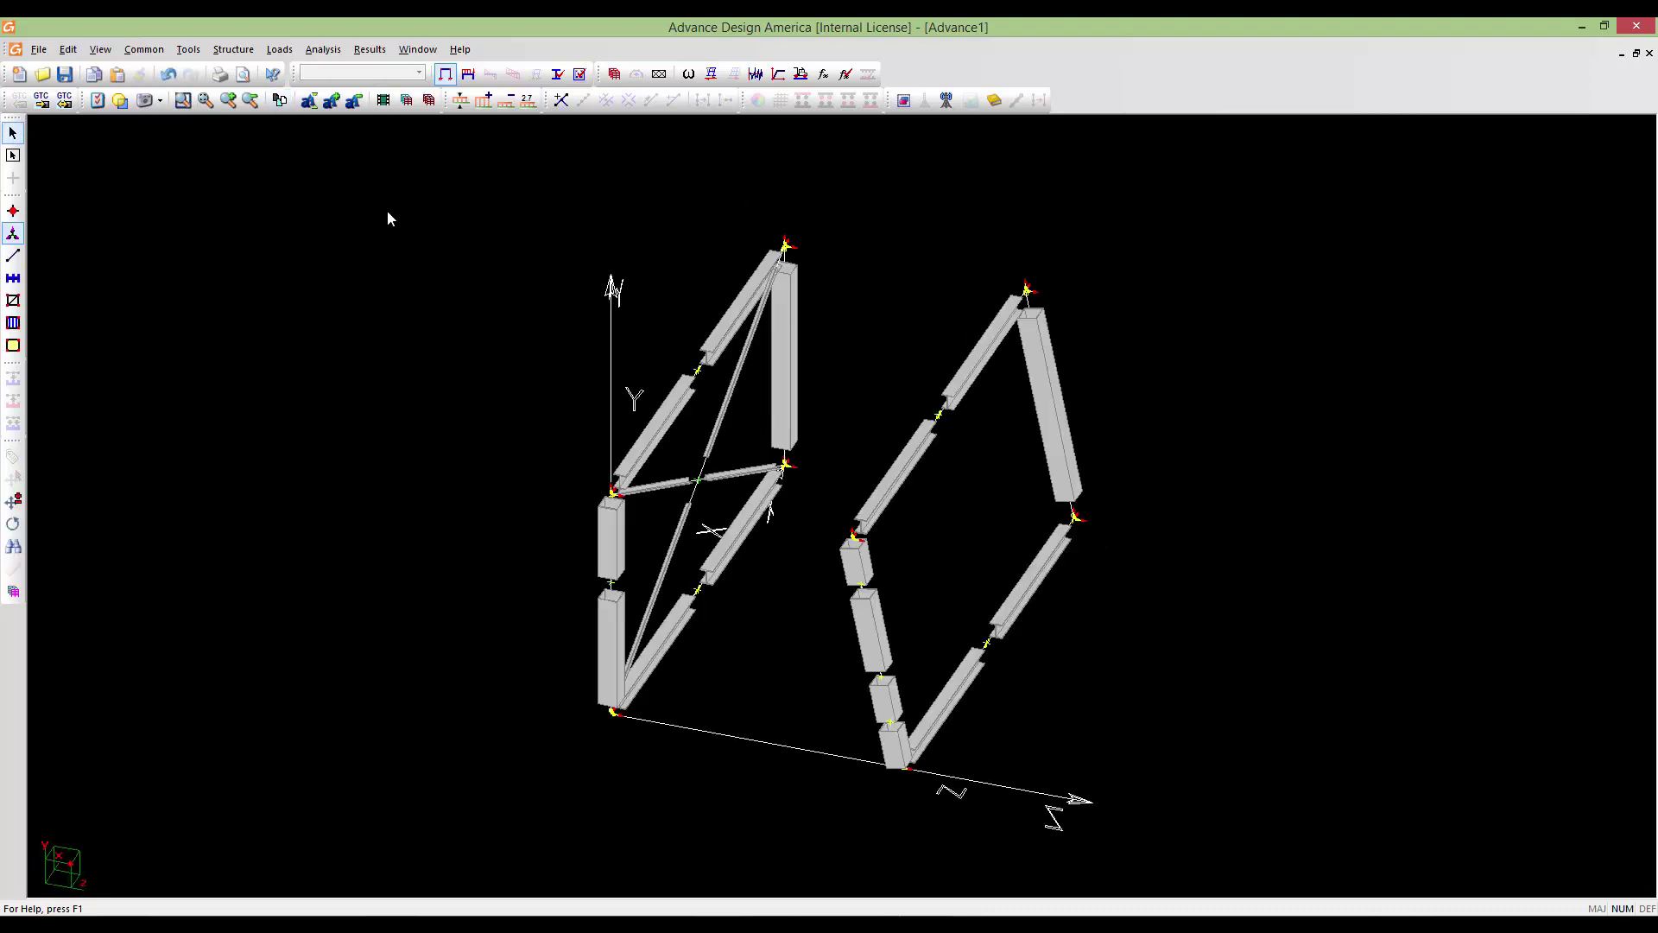
middle_drag(724, 585, 775, 589)
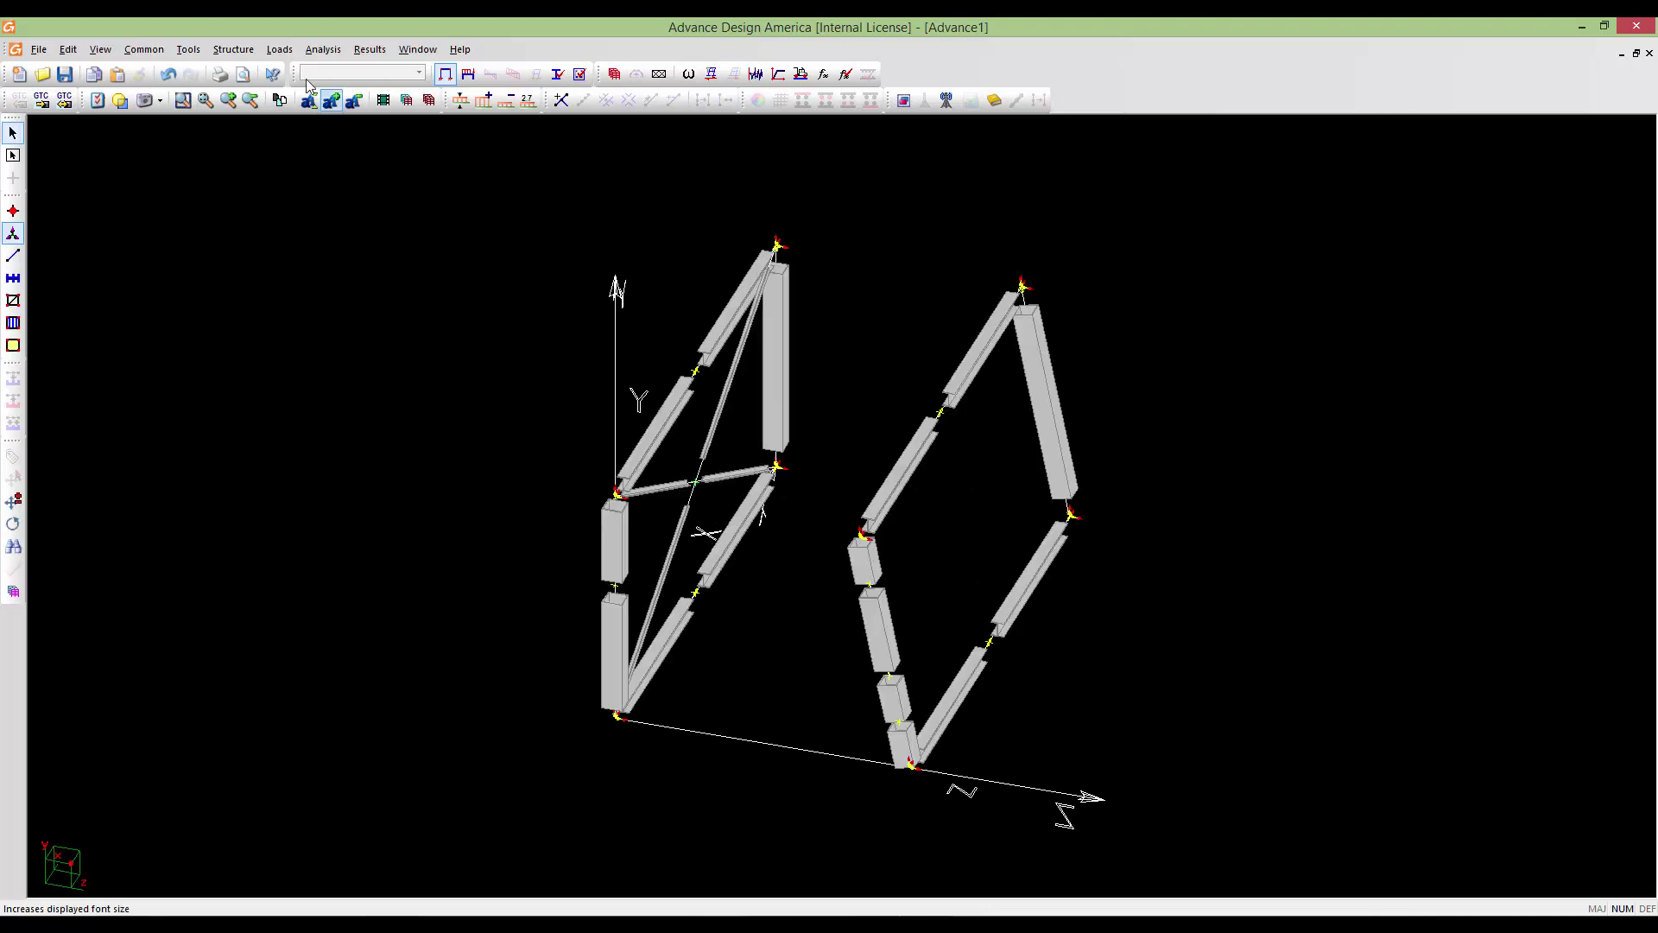
Review the predefined dead load case in the load case definitions, and close them without changes
click(281, 49)
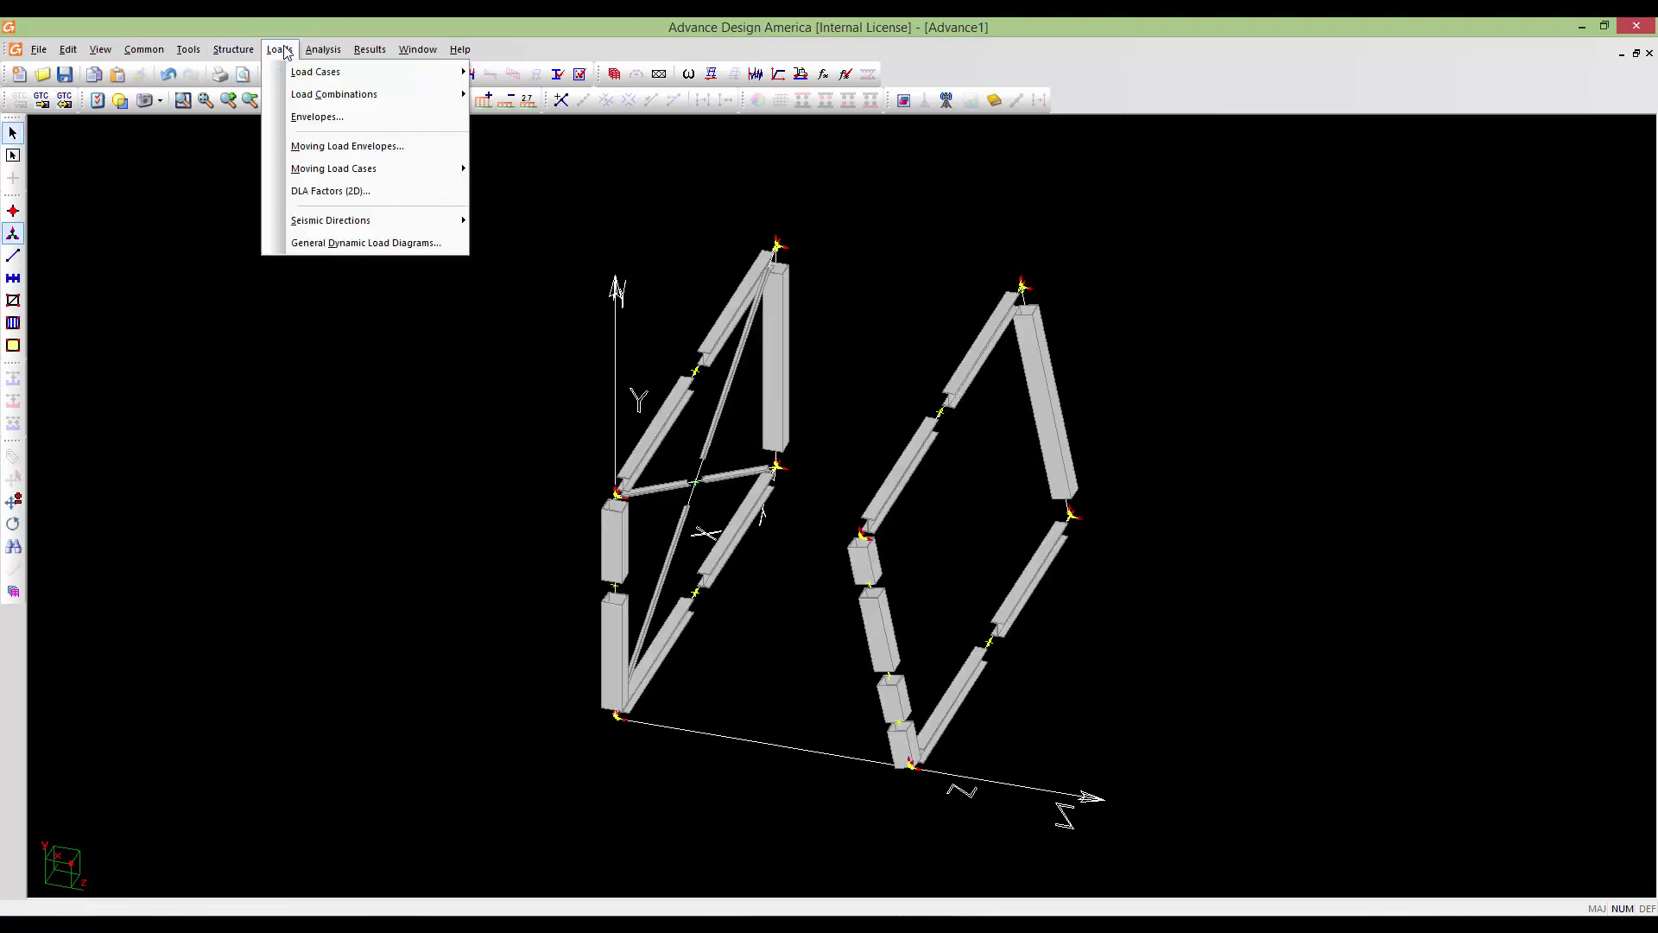
mouse_move(307, 76)
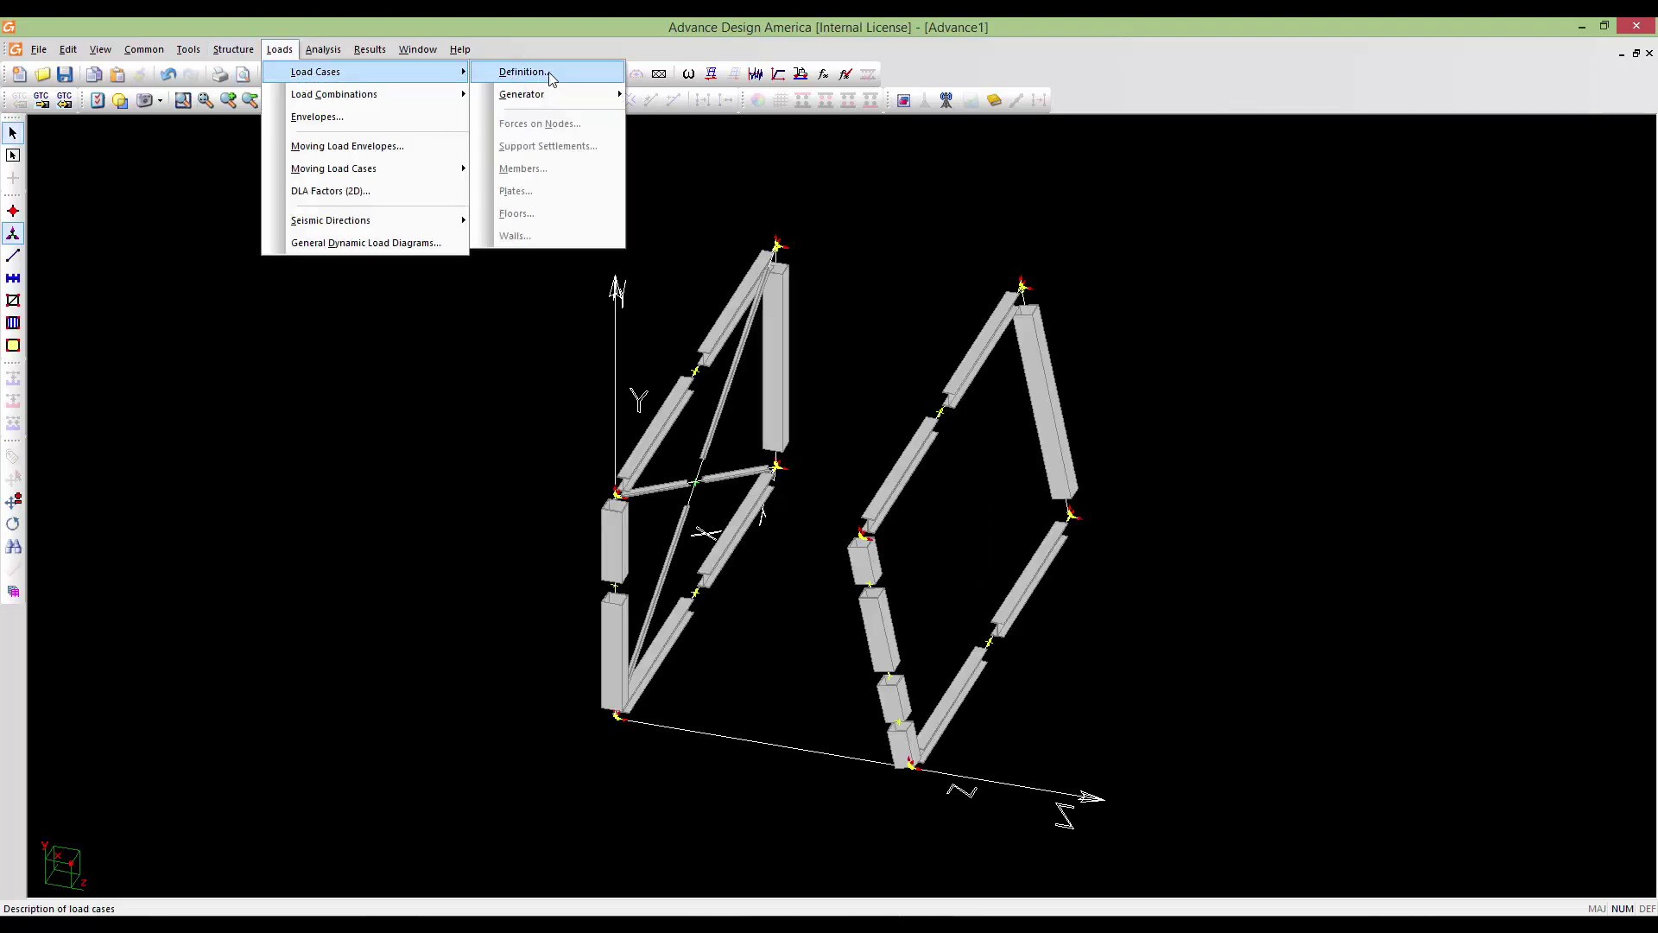
click(553, 73)
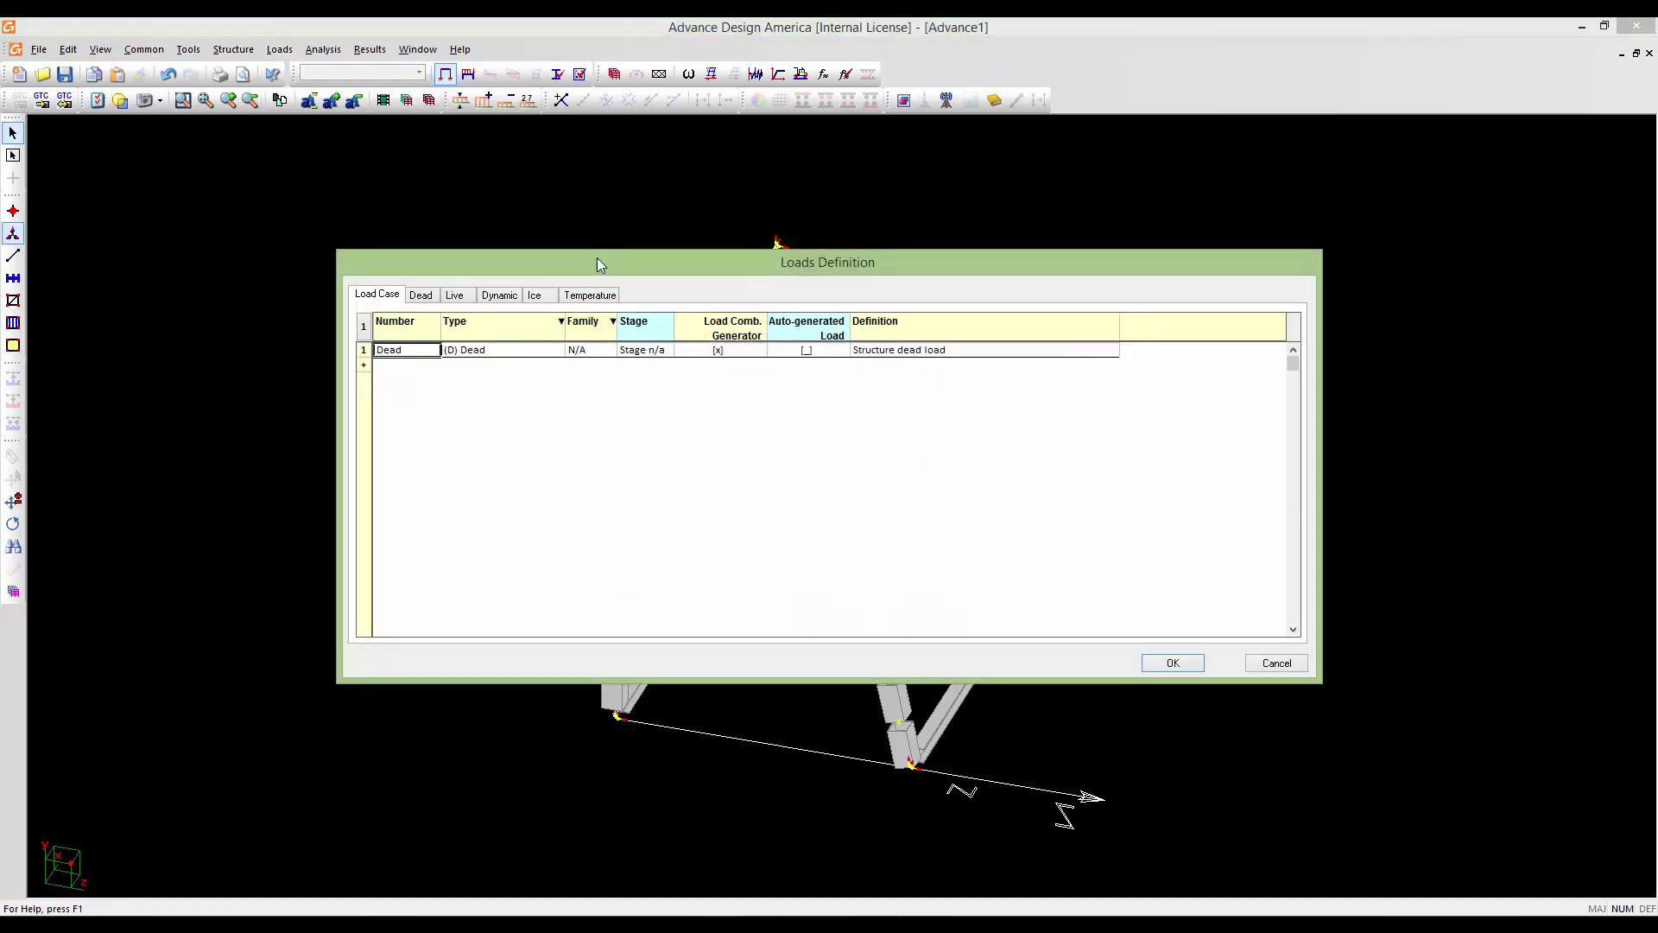
drag(597, 258, 660, 247)
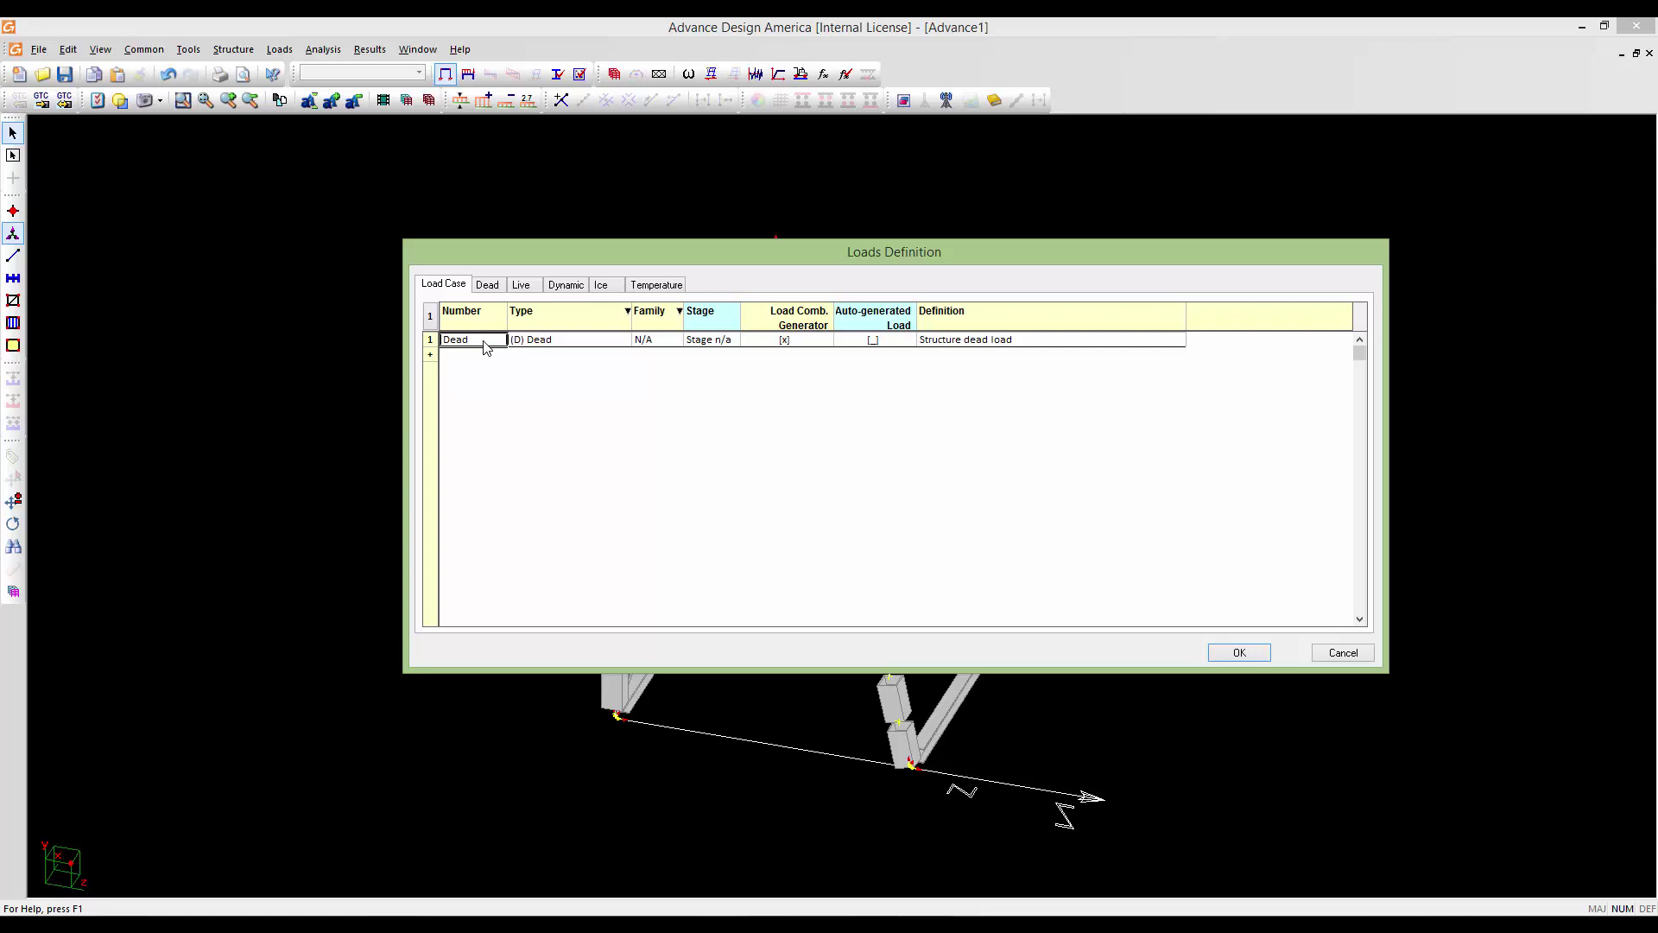
click(431, 339)
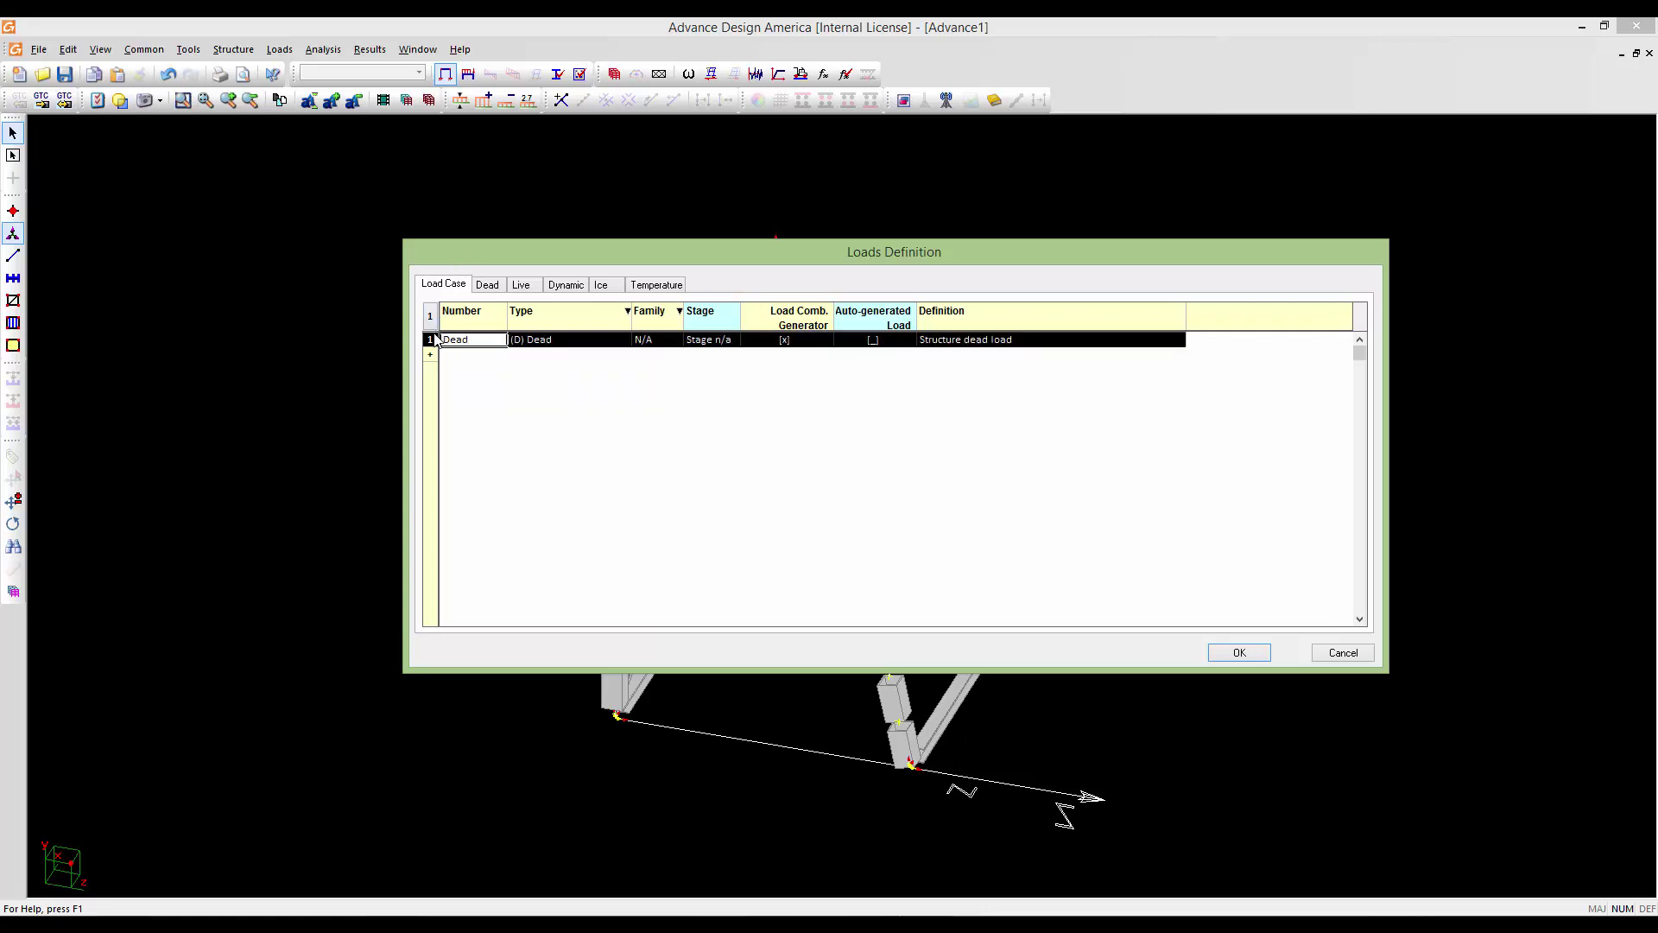
click(1343, 653)
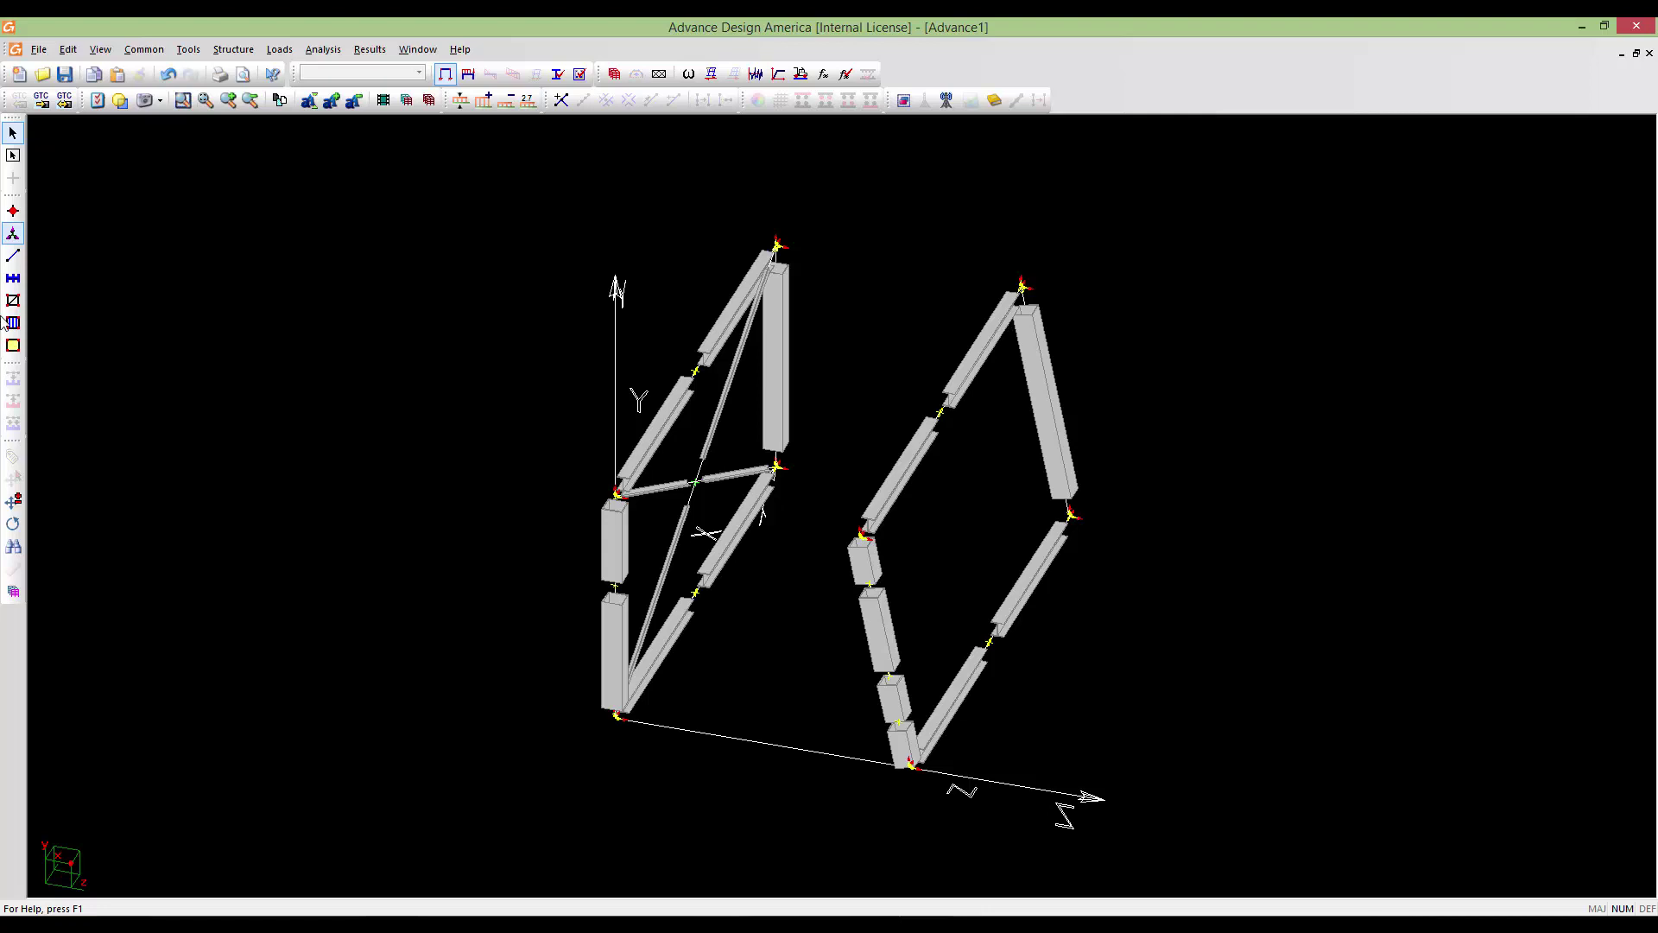
With members as the active element type, check the dead load assignment of the braced frame's far upper beam segment, and close its characteristics unchanged
click(12, 256)
double_click(726, 328)
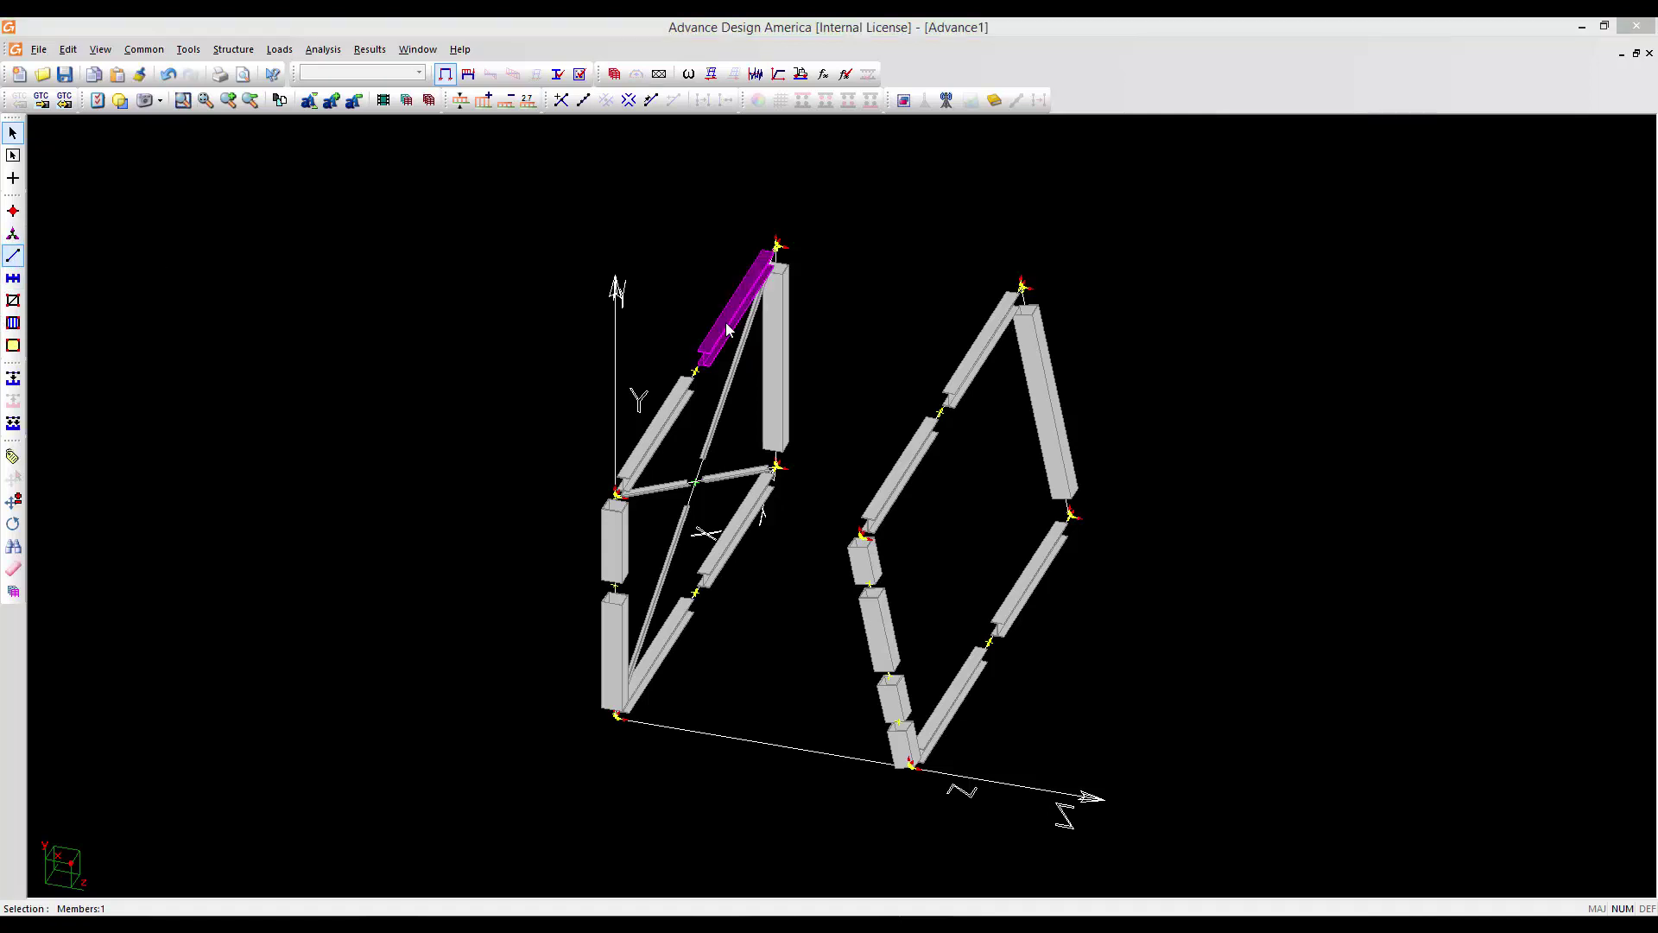
drag(702, 247, 767, 430)
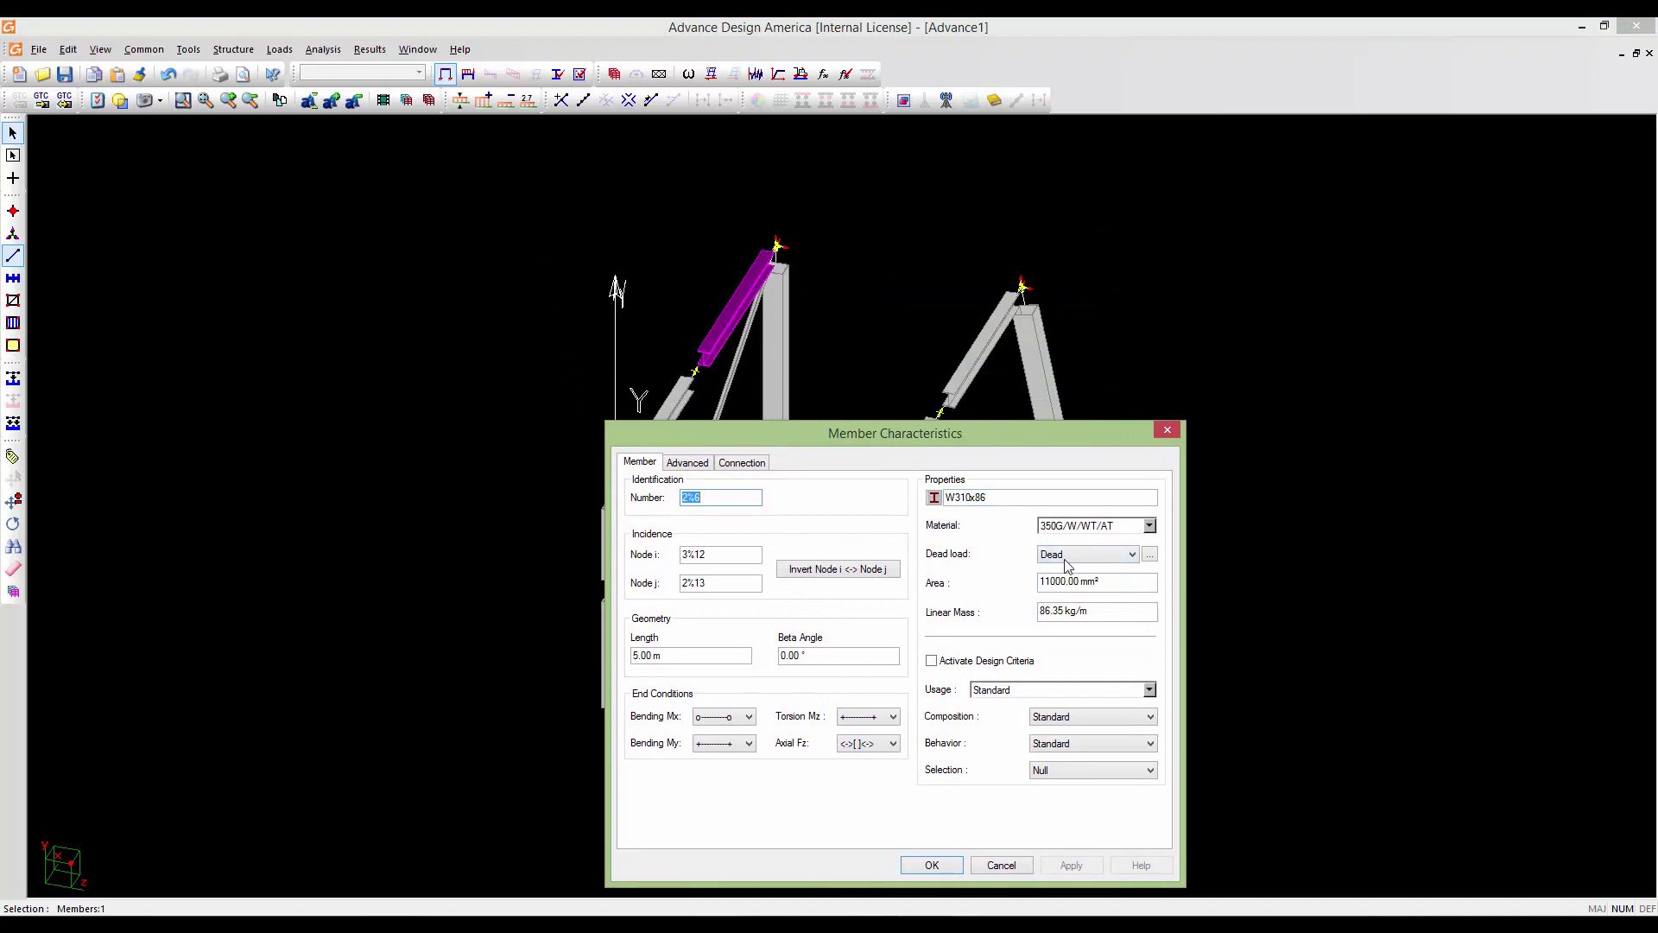
click(1000, 864)
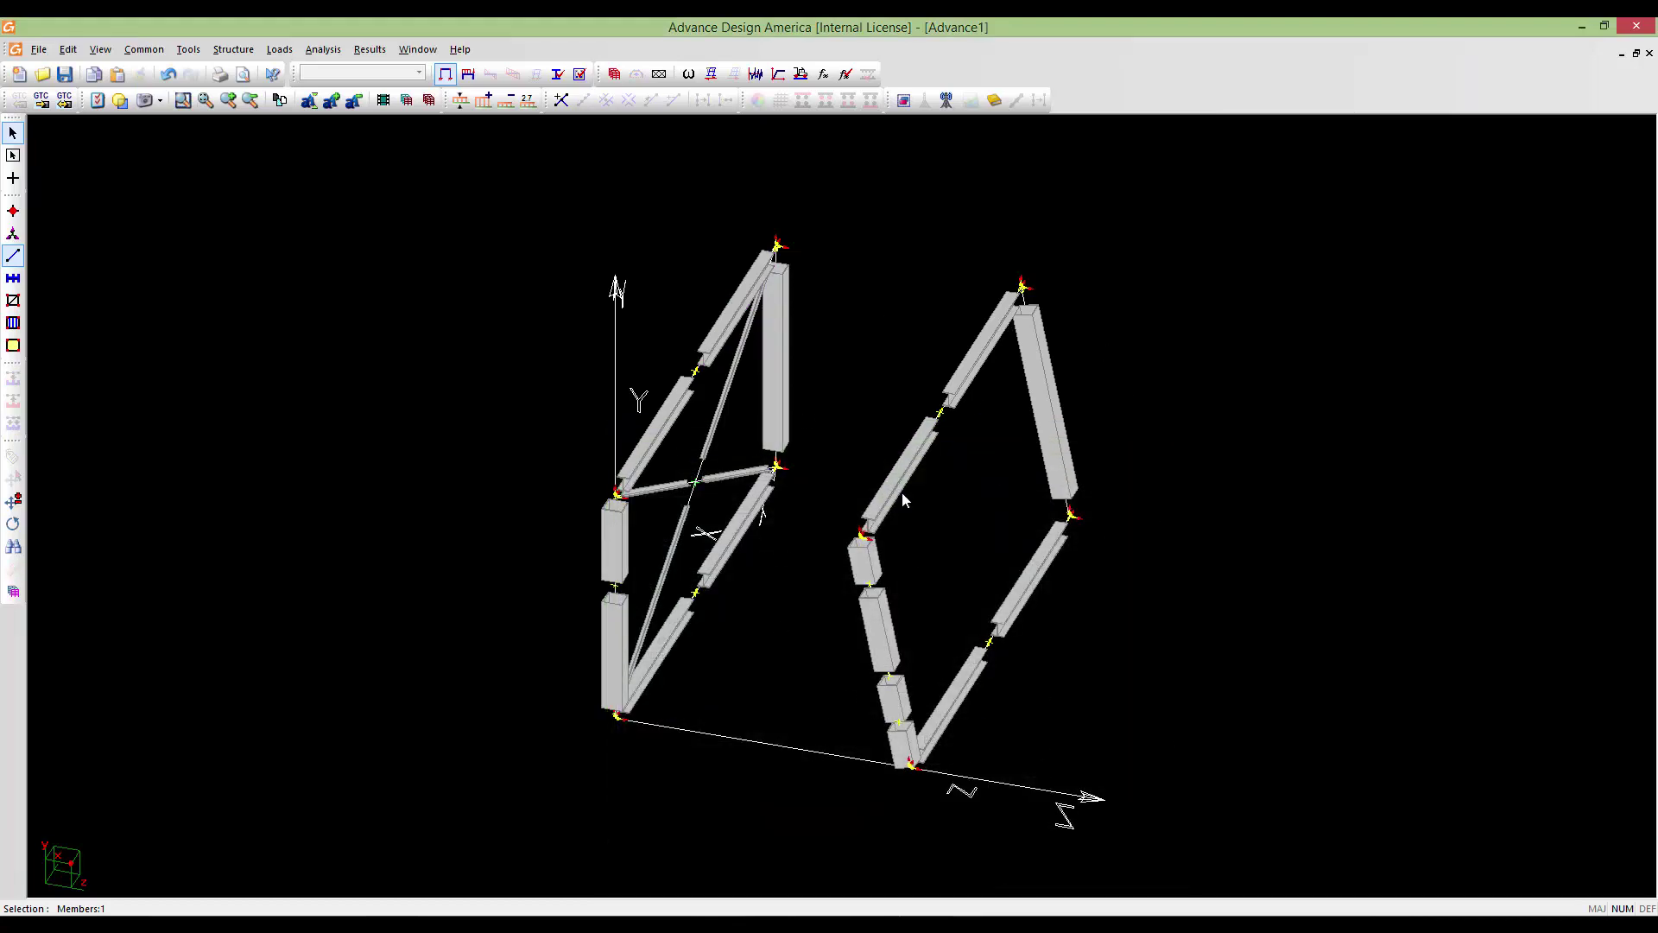
Set the dead load to Null in the characteristics of the braced frame's far upper beam segment
click(718, 344)
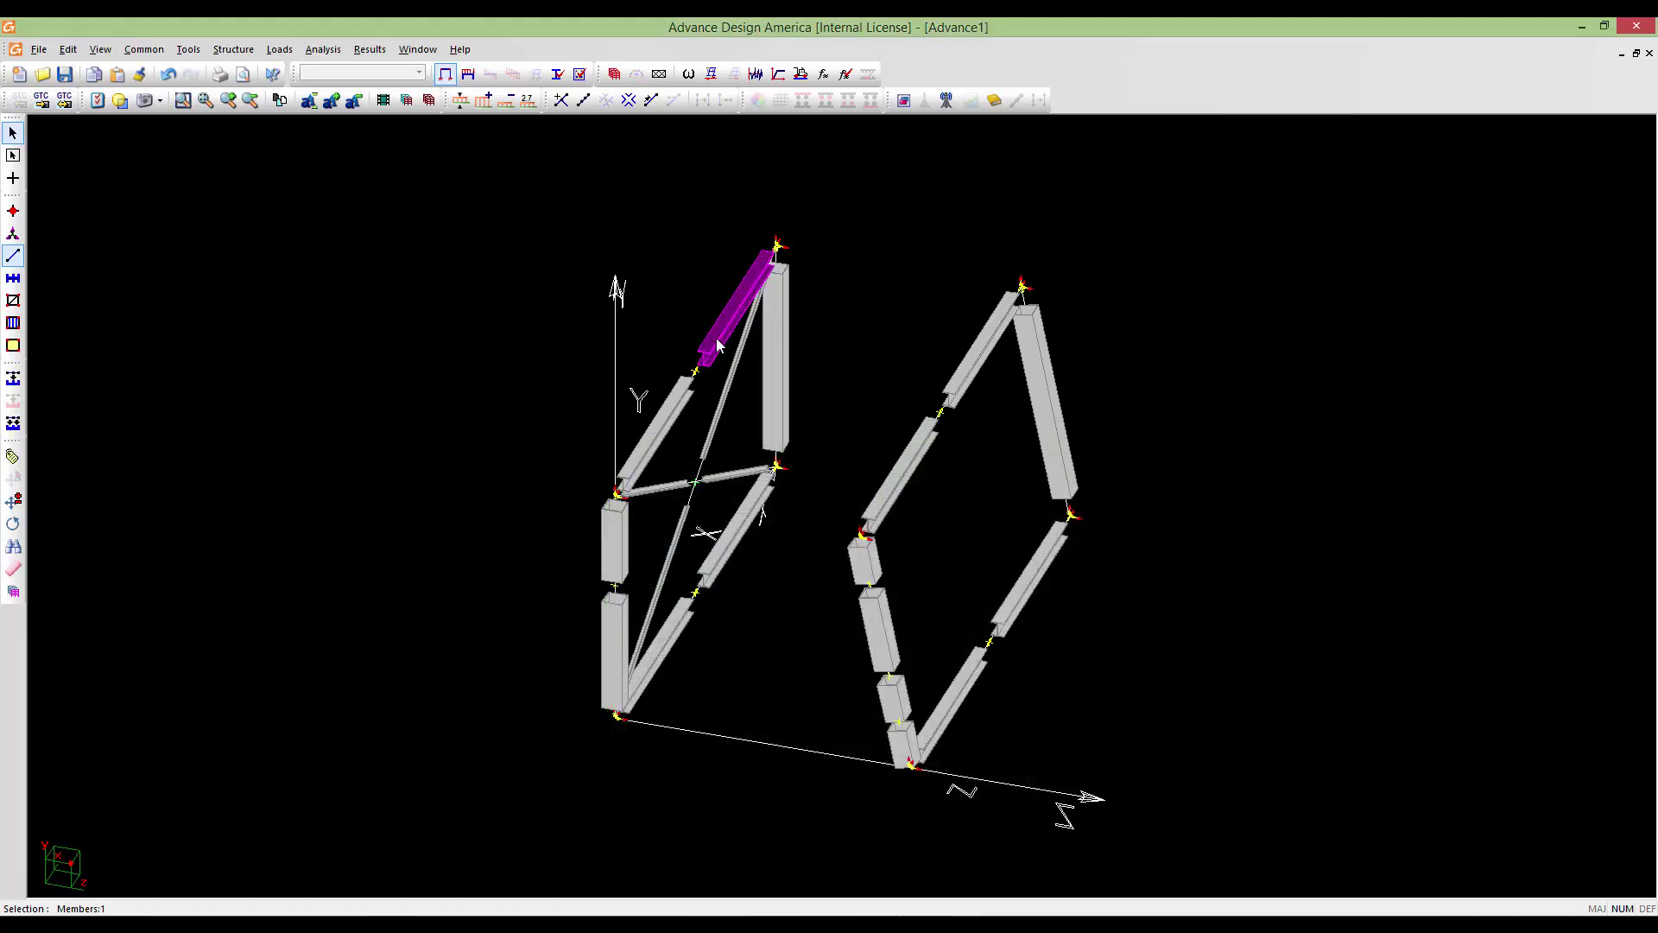
double_click(718, 345)
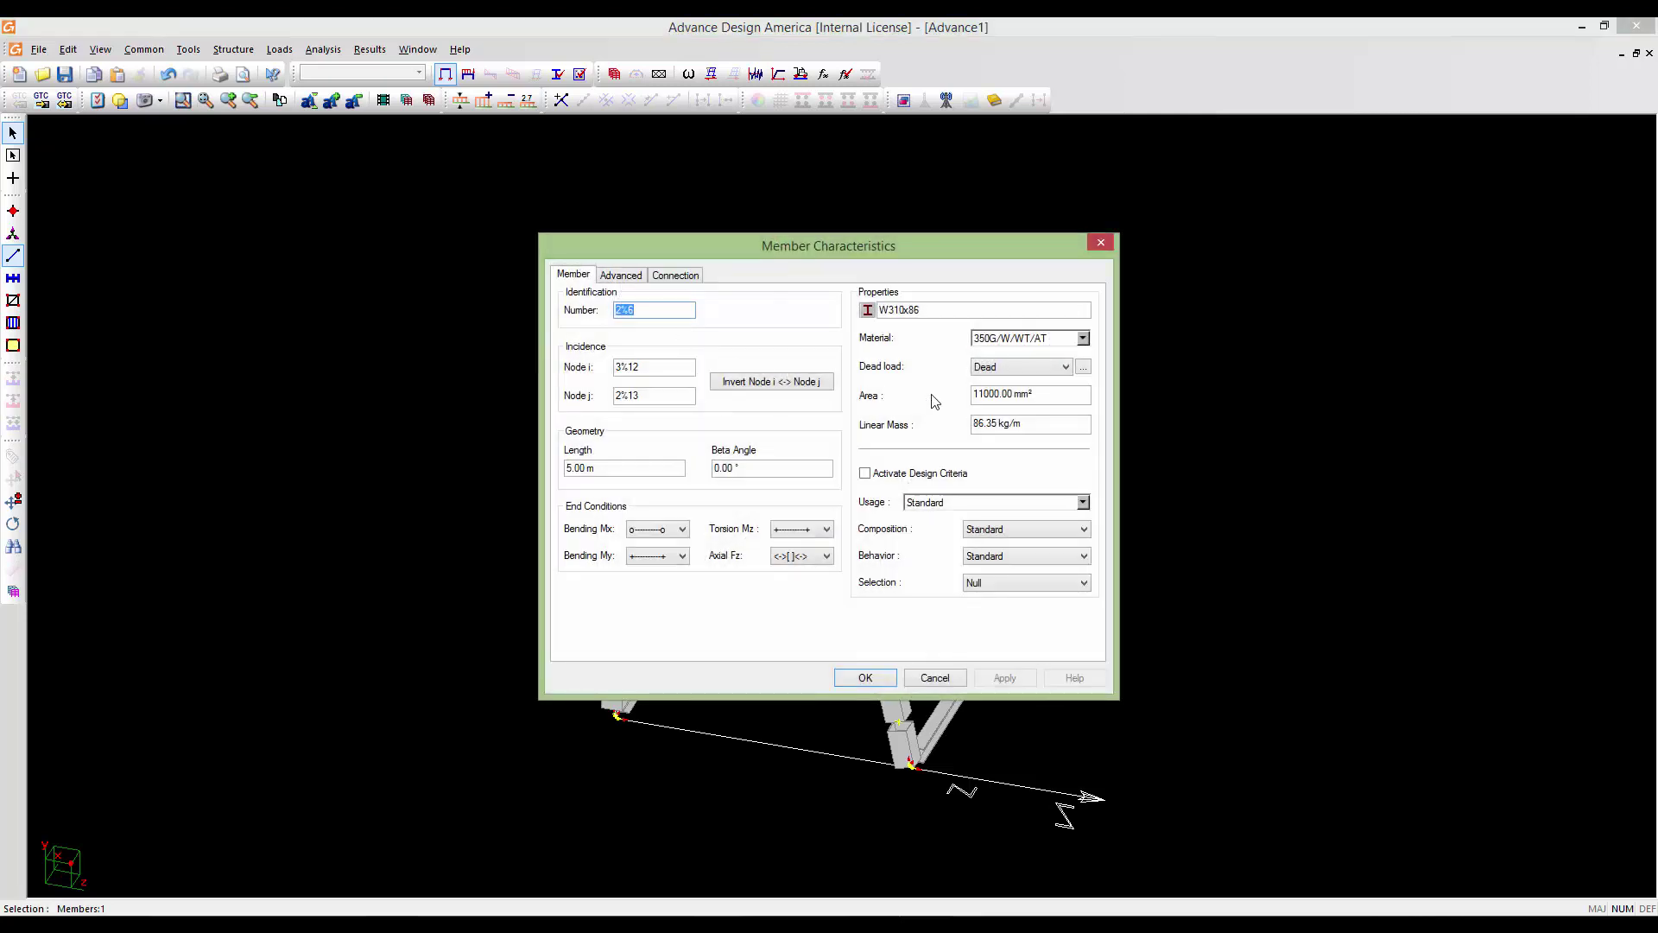
click(1026, 367)
click(1020, 383)
drag(876, 267, 1142, 571)
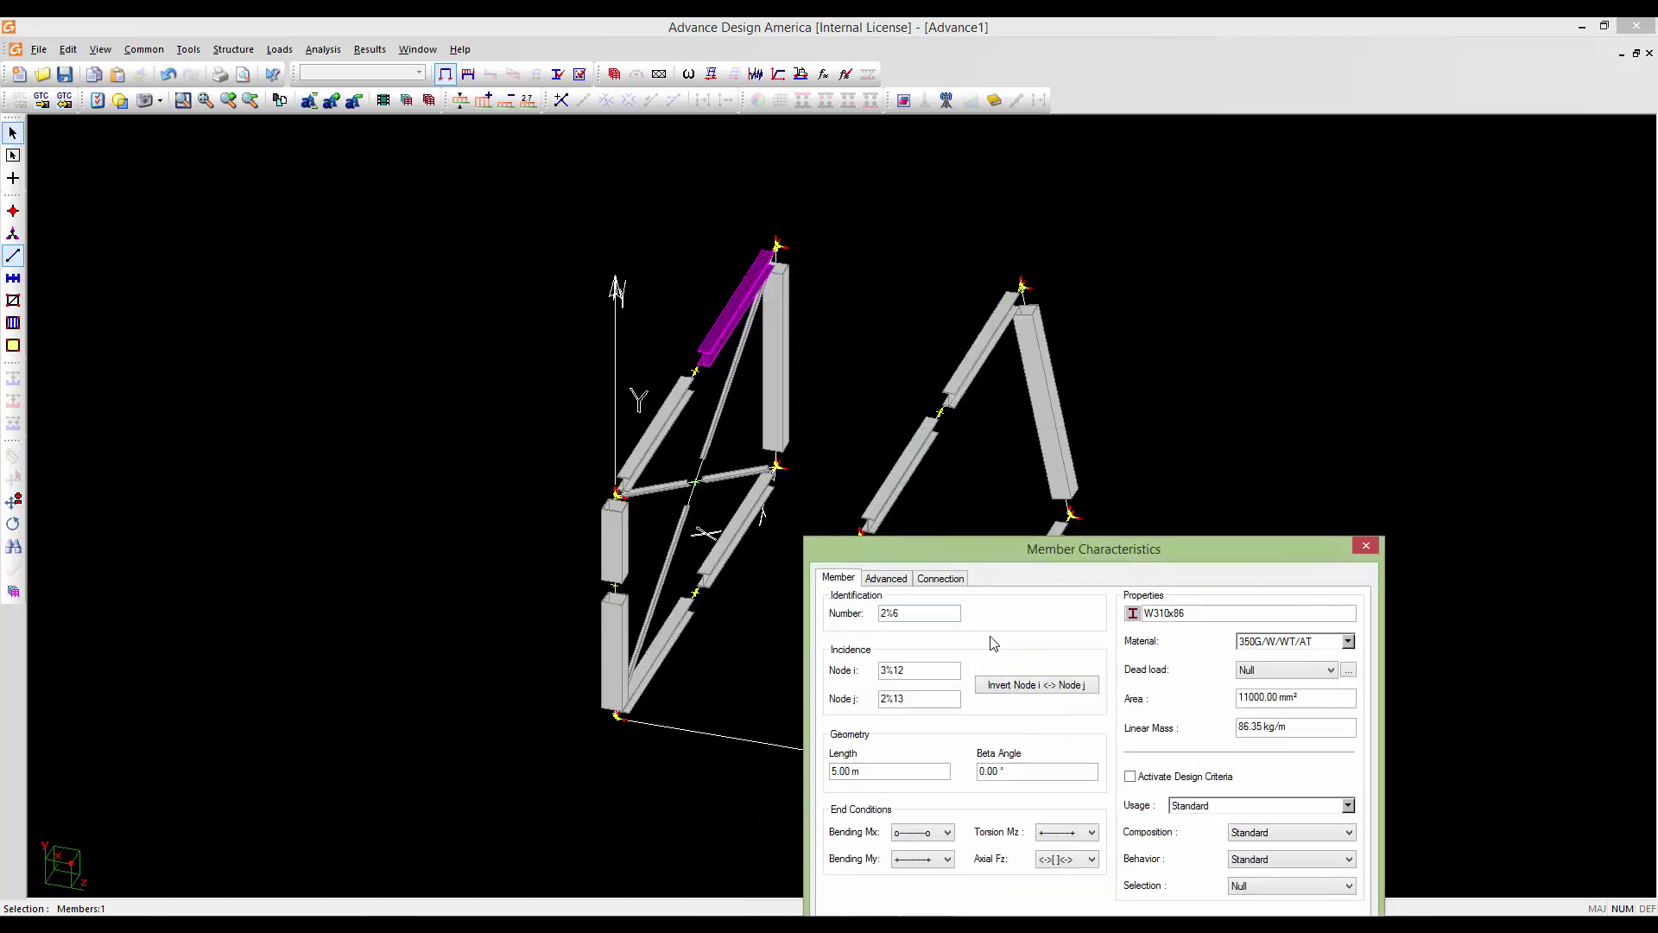
drag(998, 550, 854, 346)
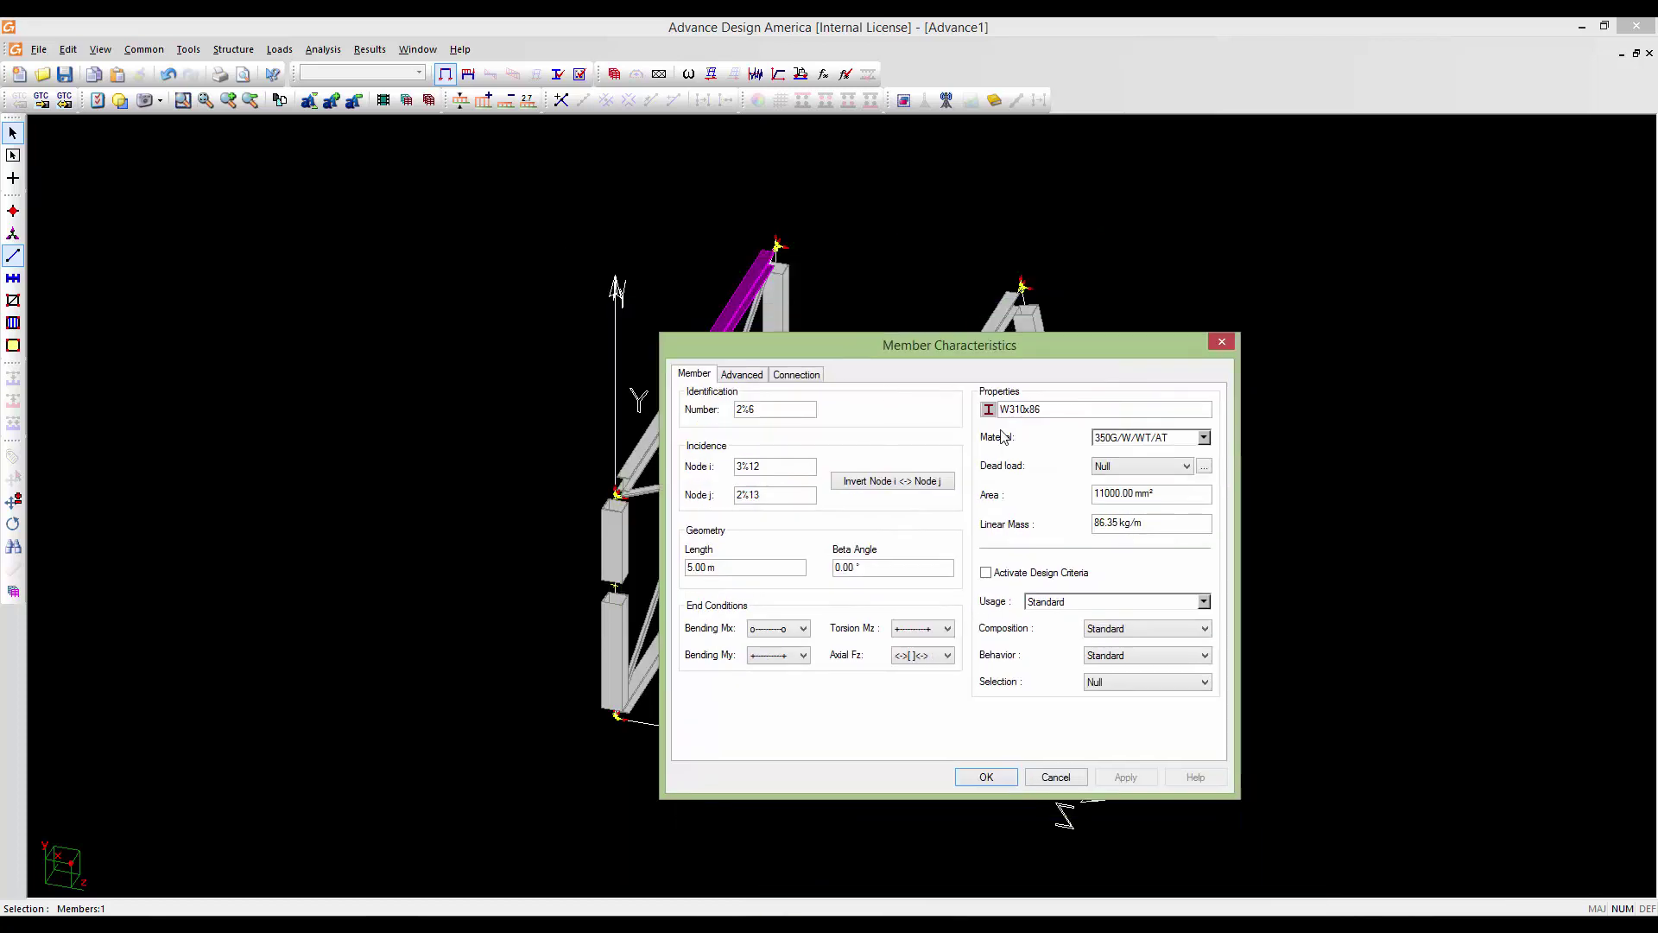
Assign the upper beam segment's dead load to the Dead load case and accept its characteristics
click(1175, 467)
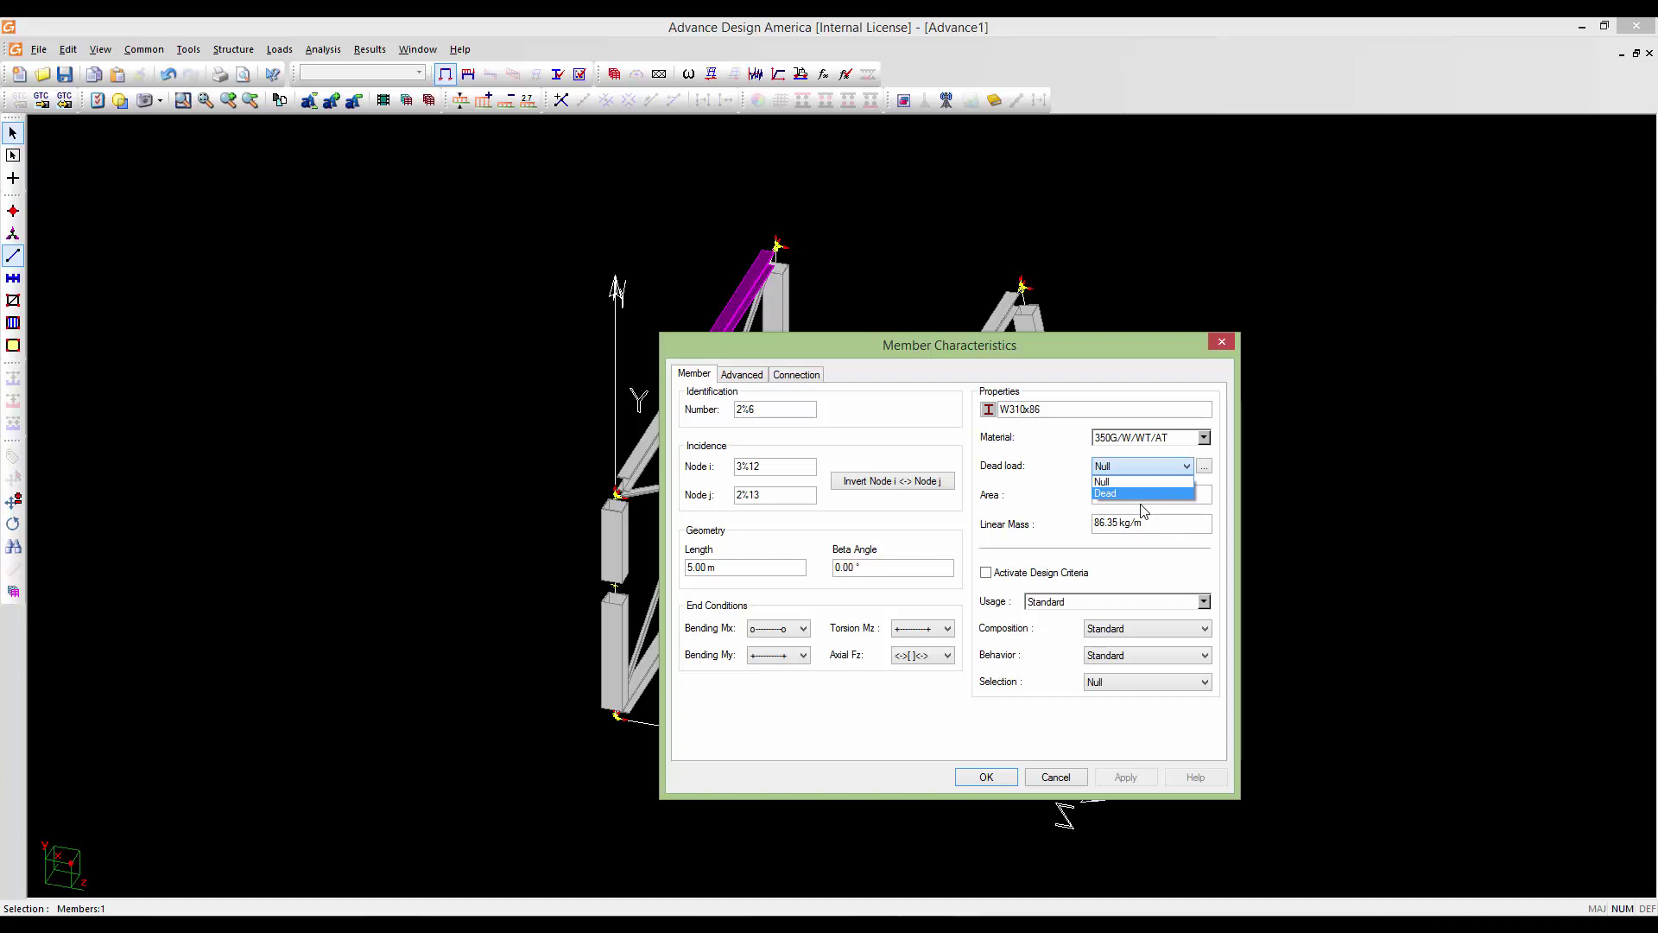
click(1037, 342)
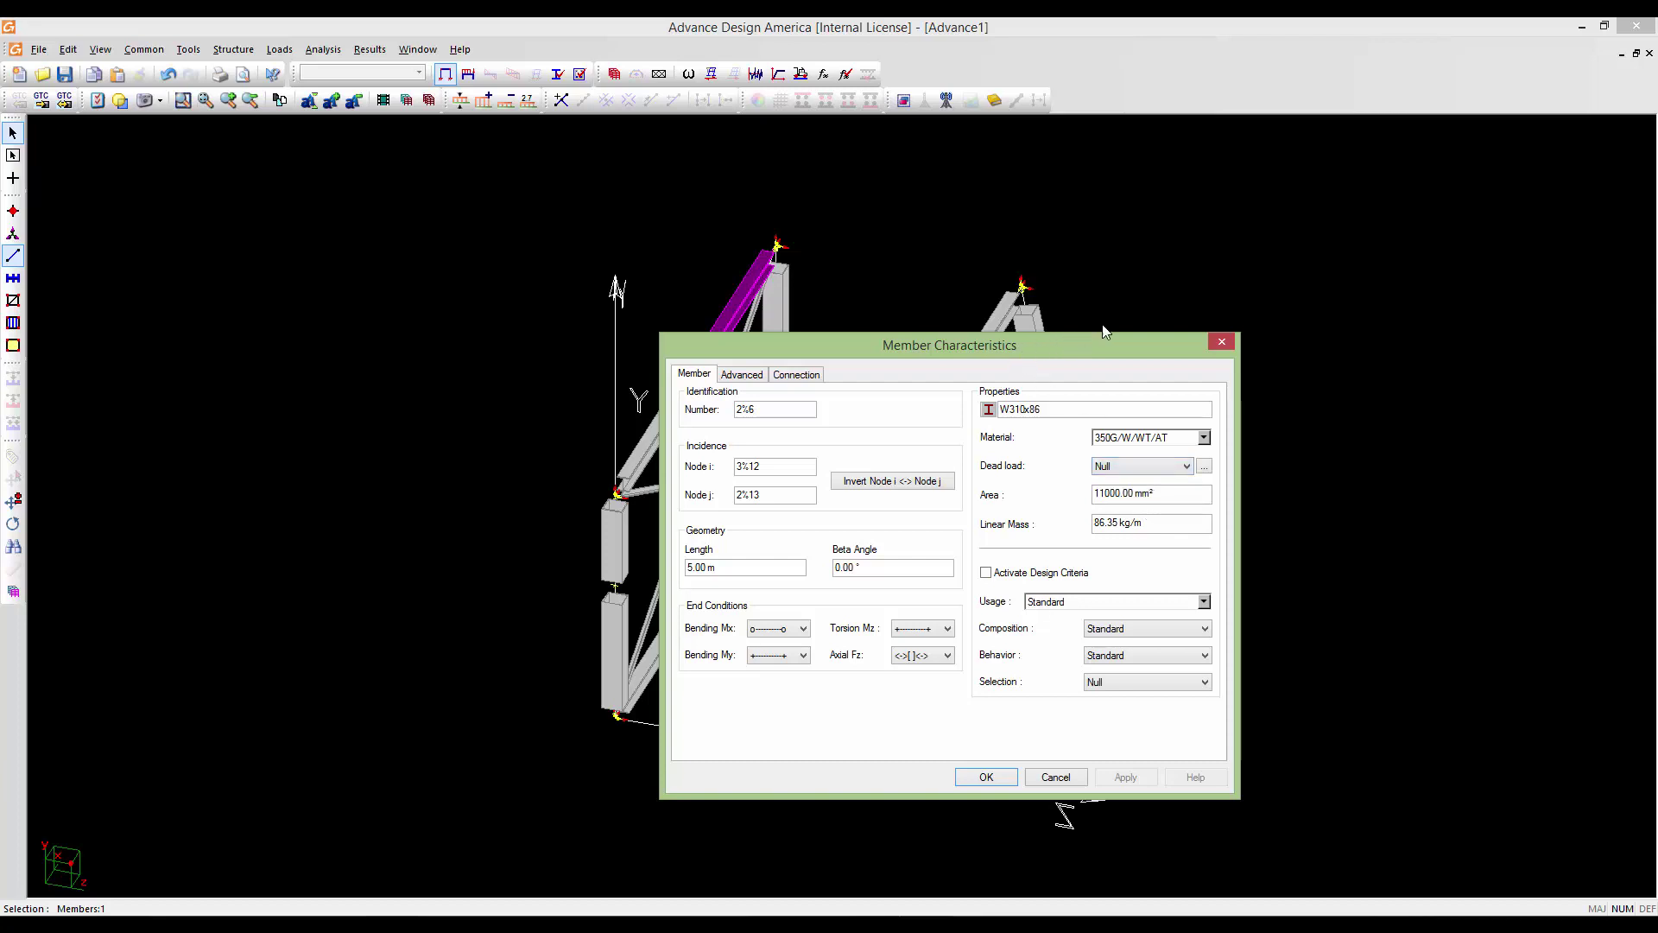
drag(1110, 337, 1287, 248)
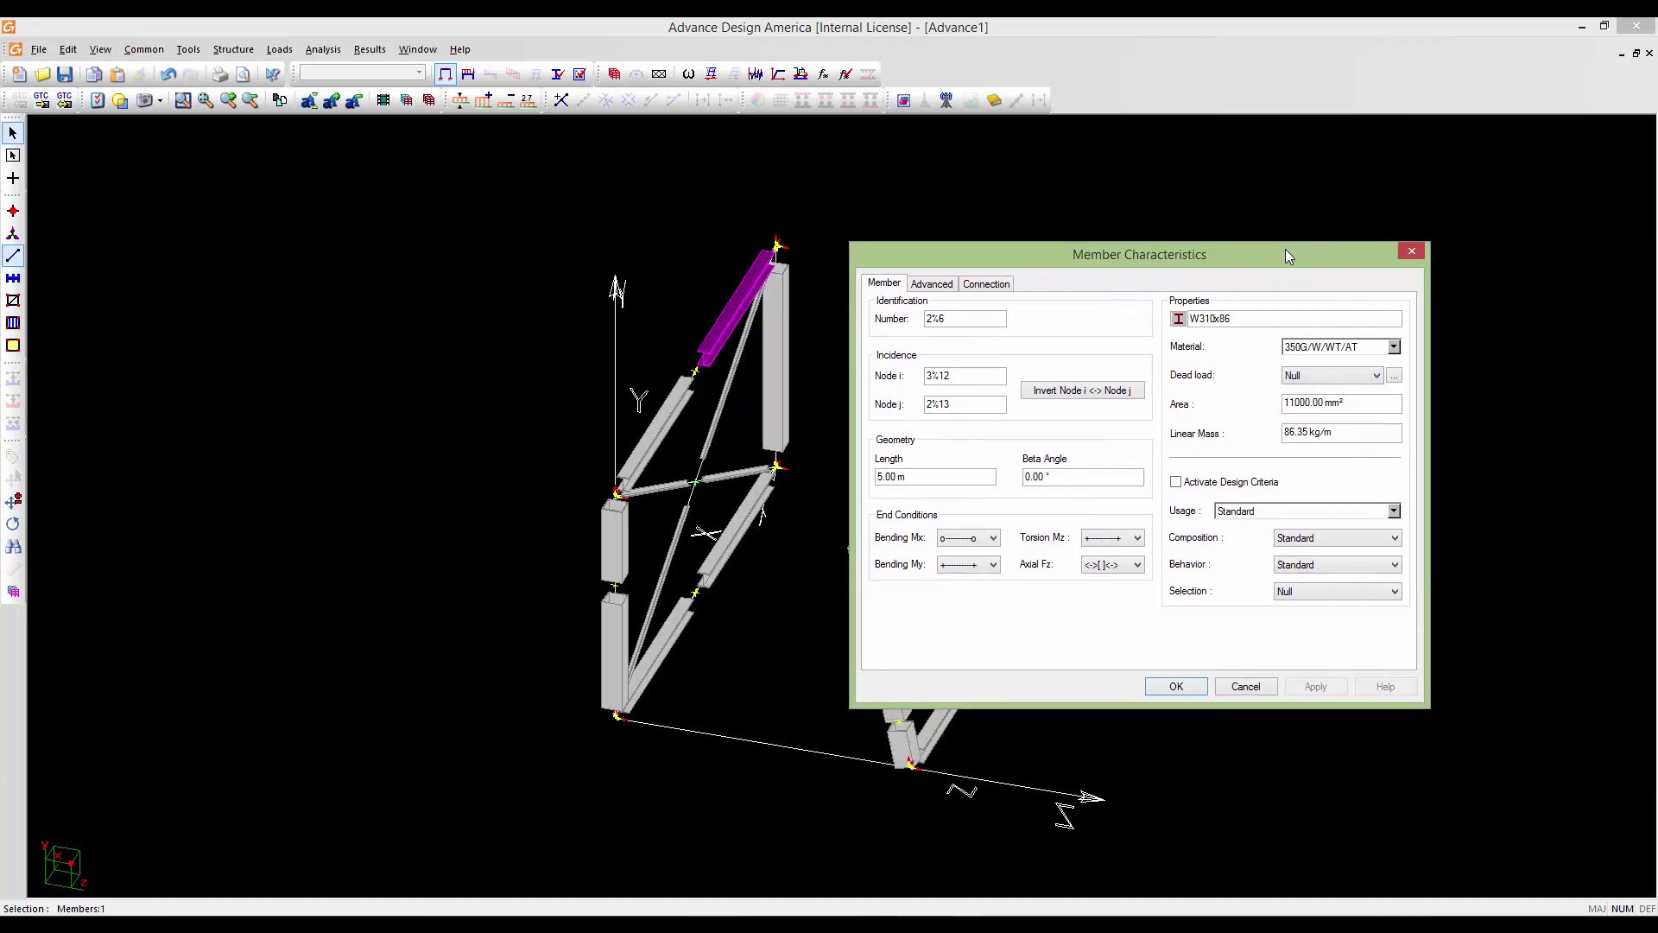
click(1319, 378)
click(1326, 403)
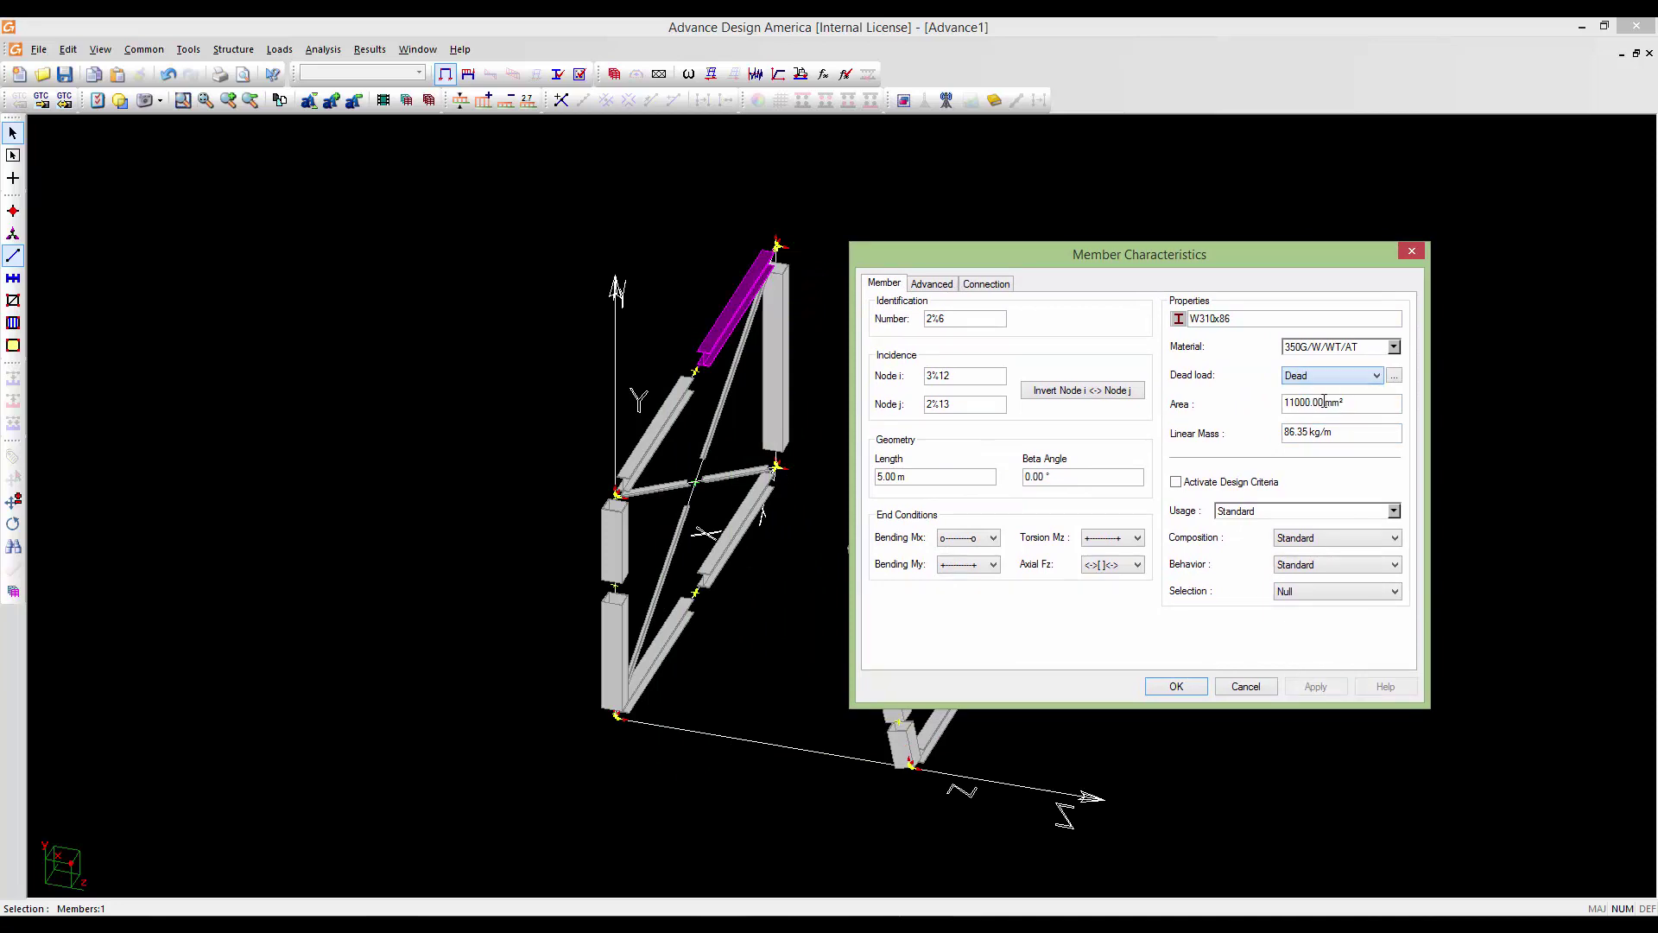
click(1185, 686)
Add a second load case named Live in the load case definitions
middle_drag(1179, 675, 1192, 670)
scroll(1074, 596, down, 1)
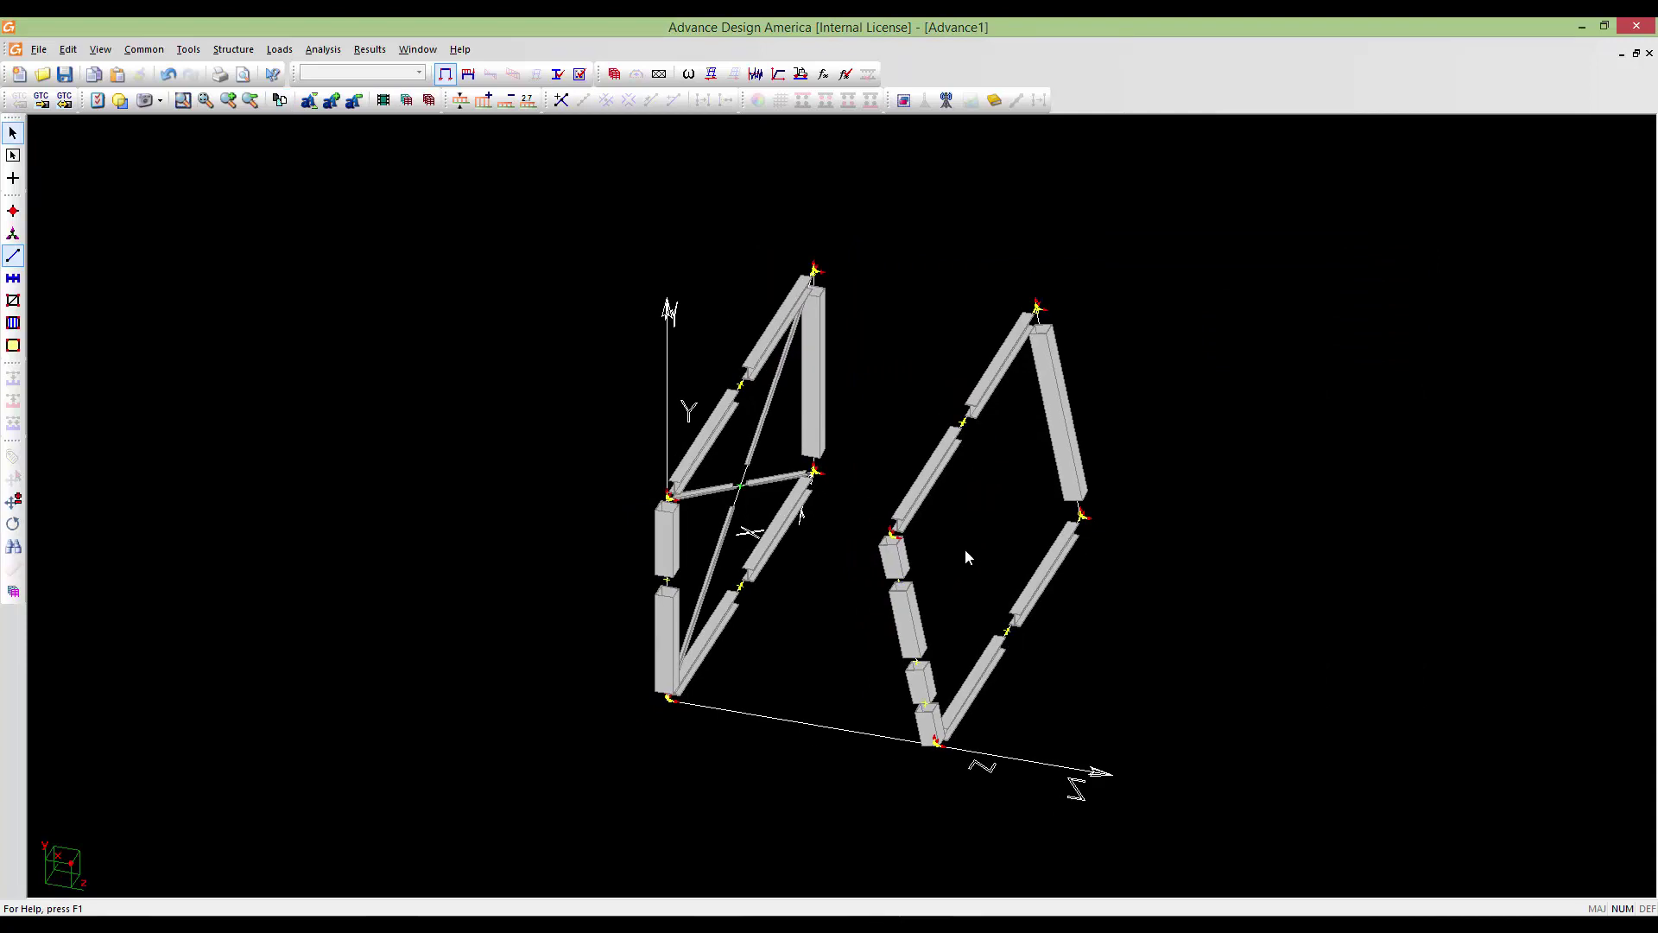
middle_drag(966, 547, 943, 557)
click(279, 49)
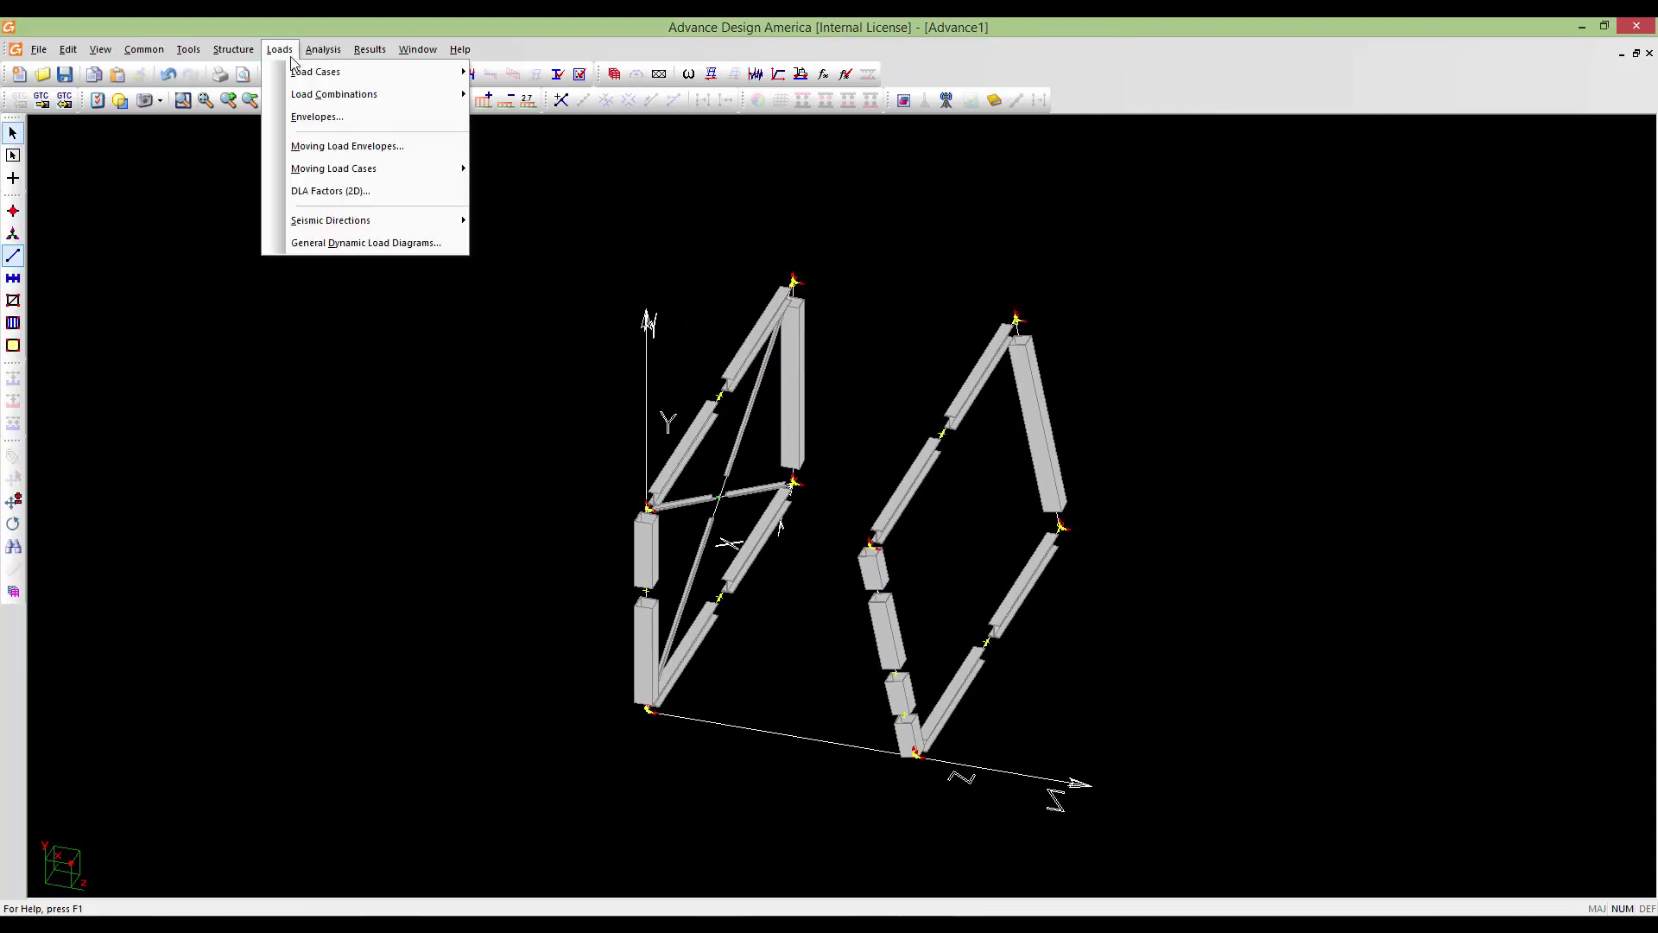
mouse_move(304, 76)
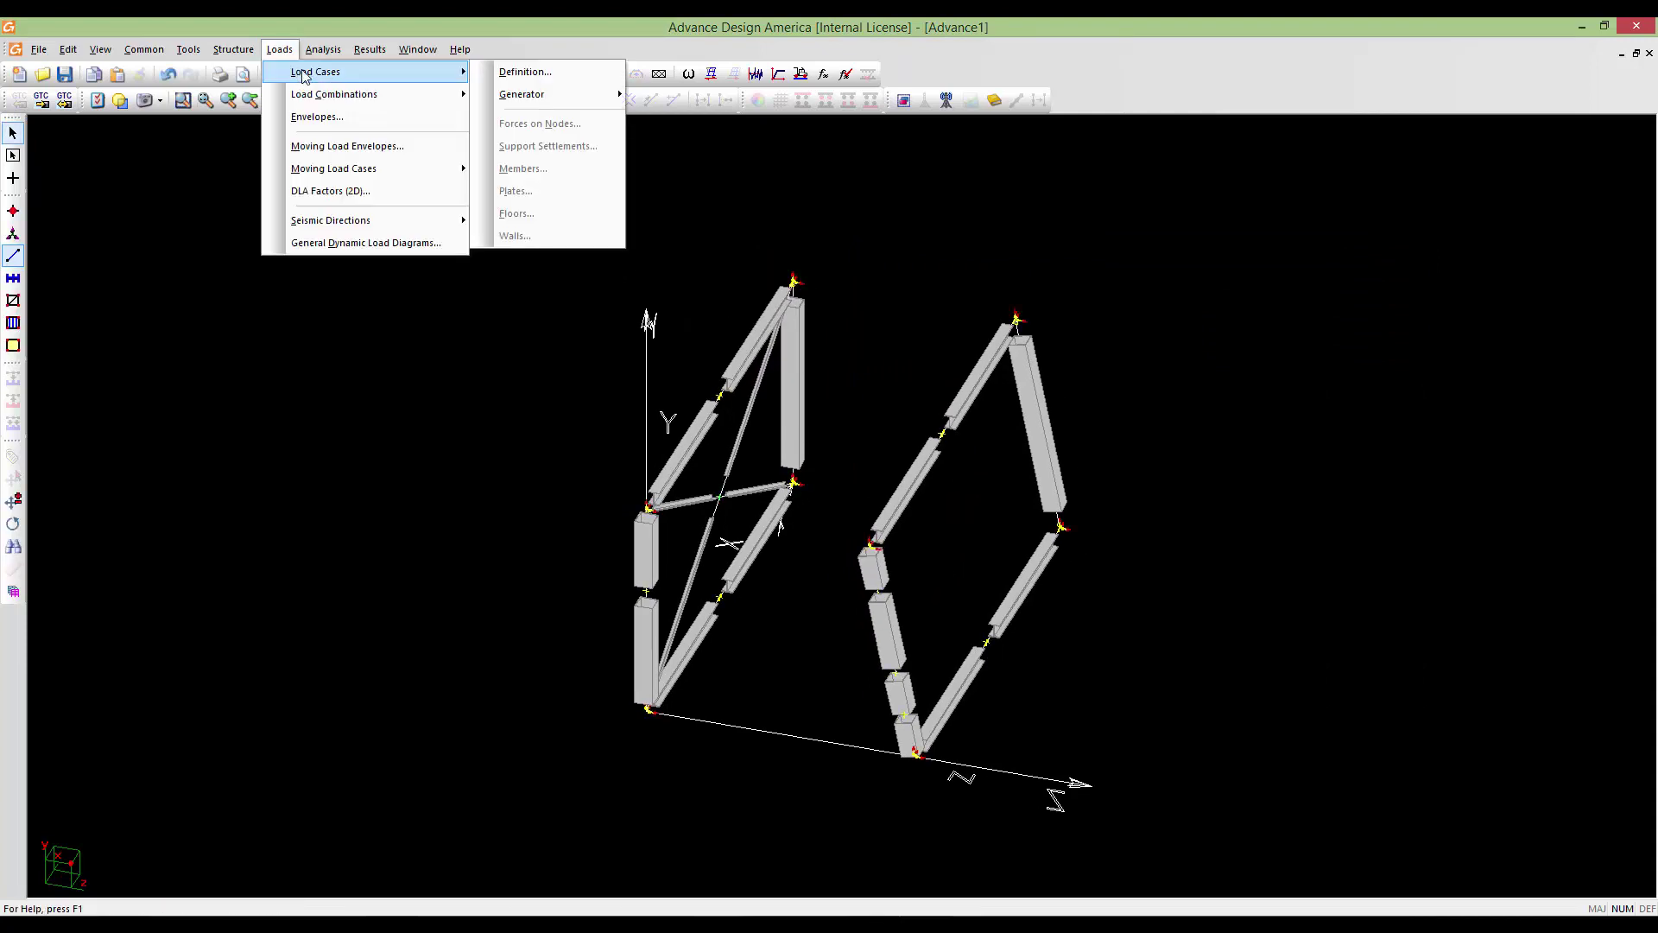
click(538, 74)
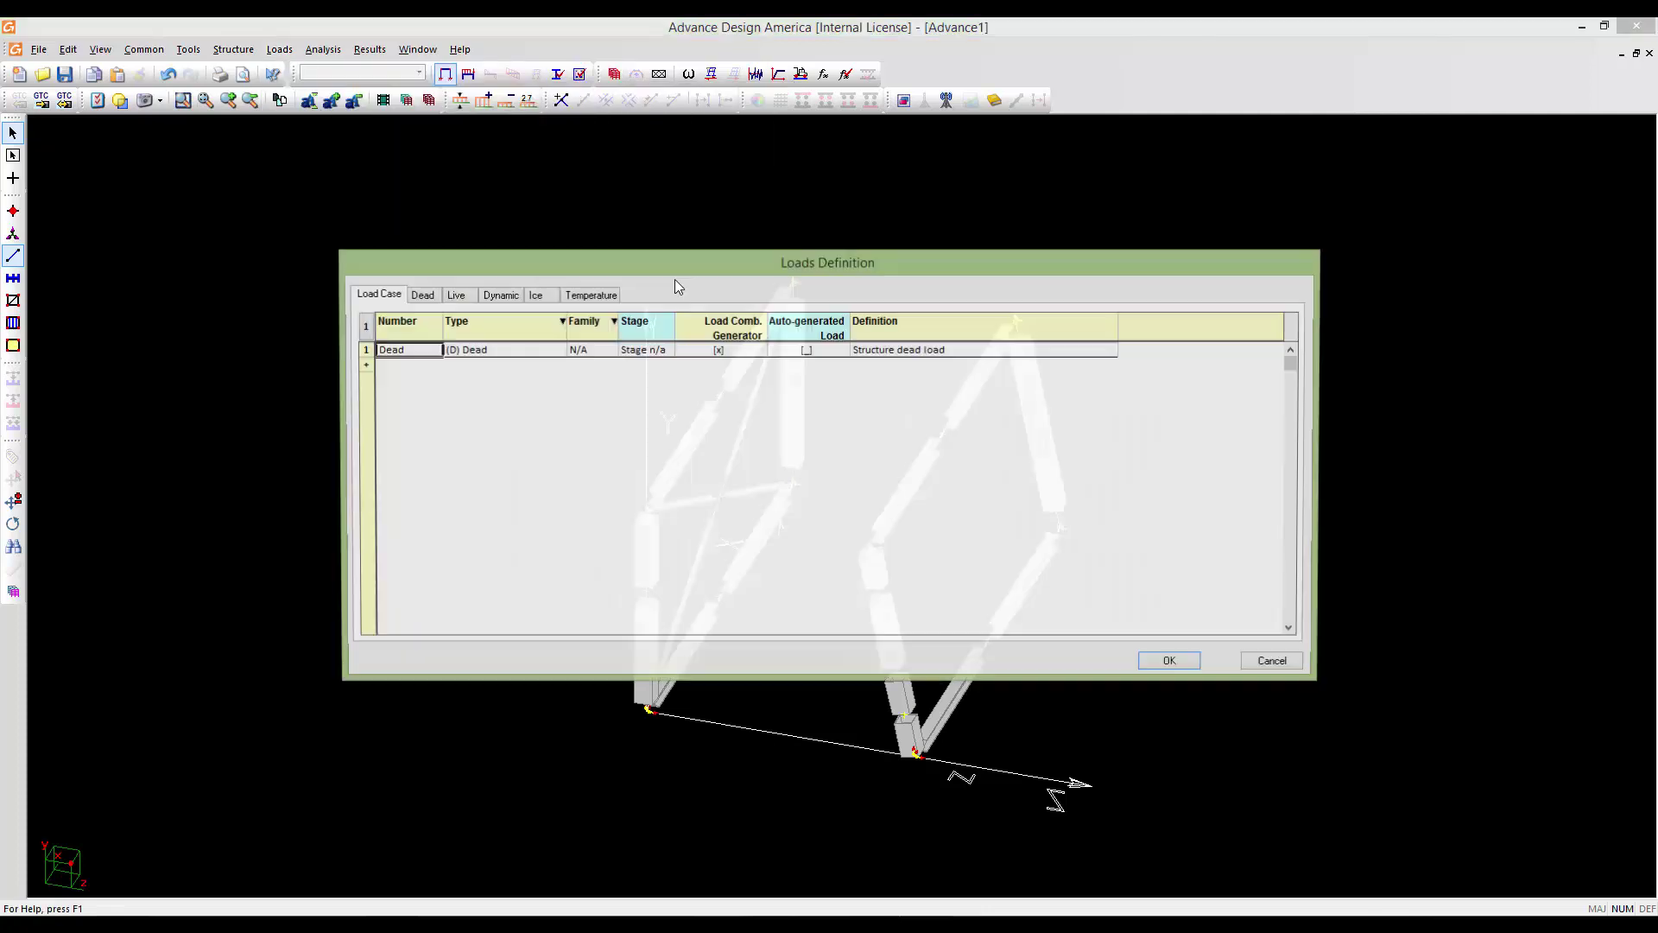
drag(703, 268, 770, 272)
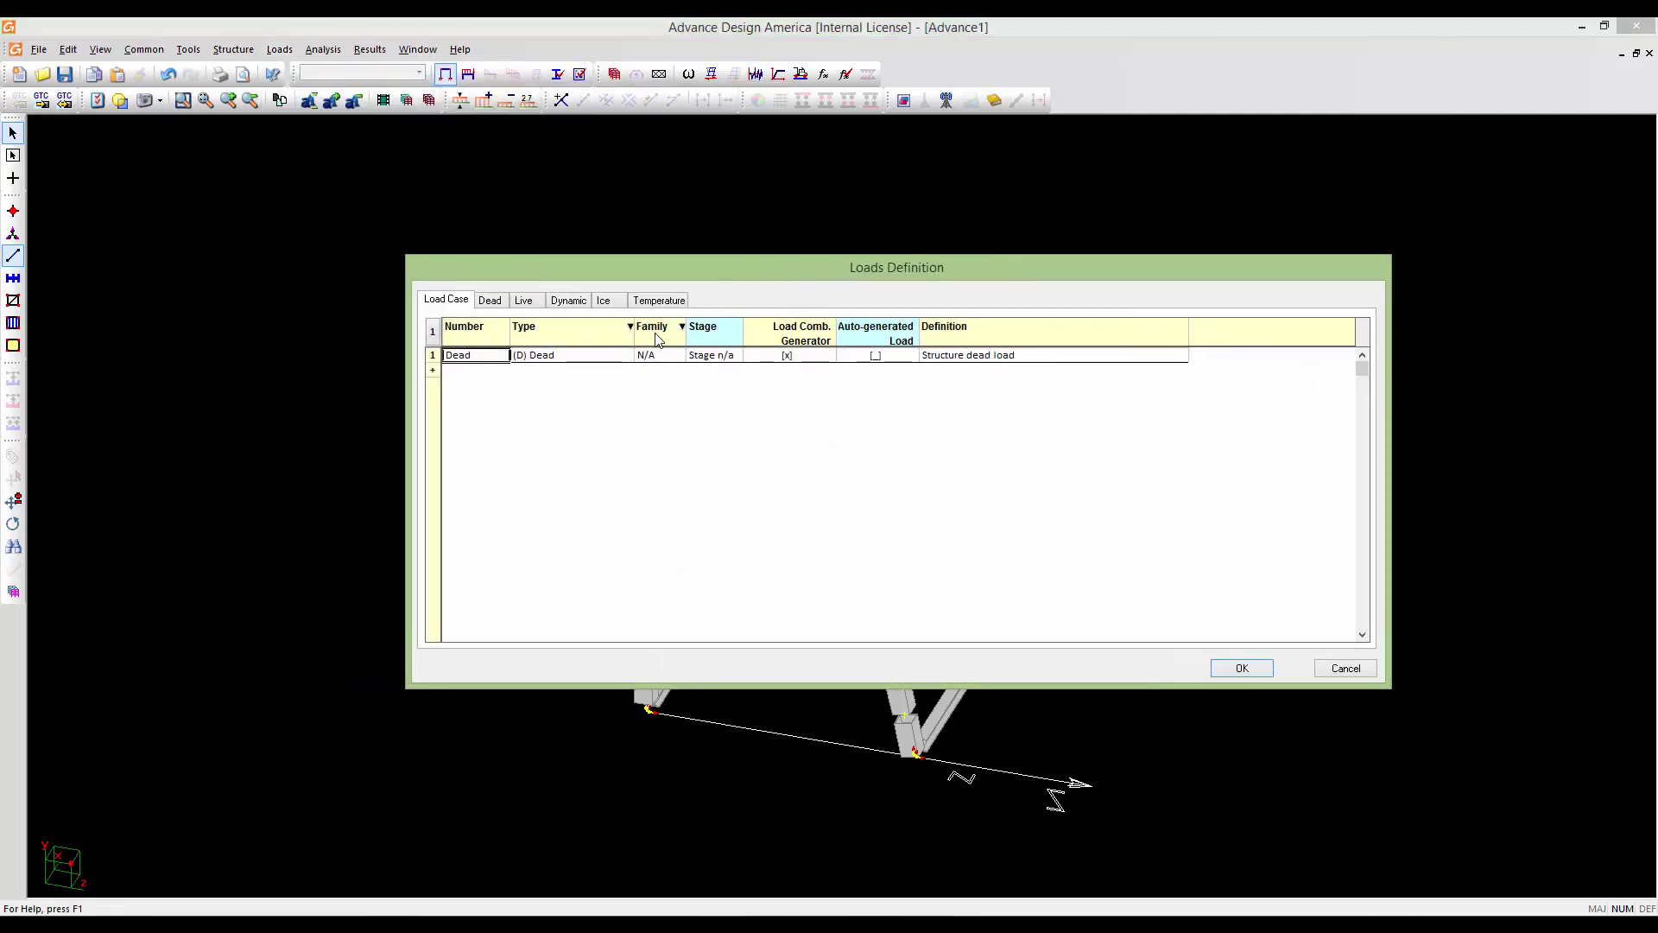
click(434, 374)
click(481, 370)
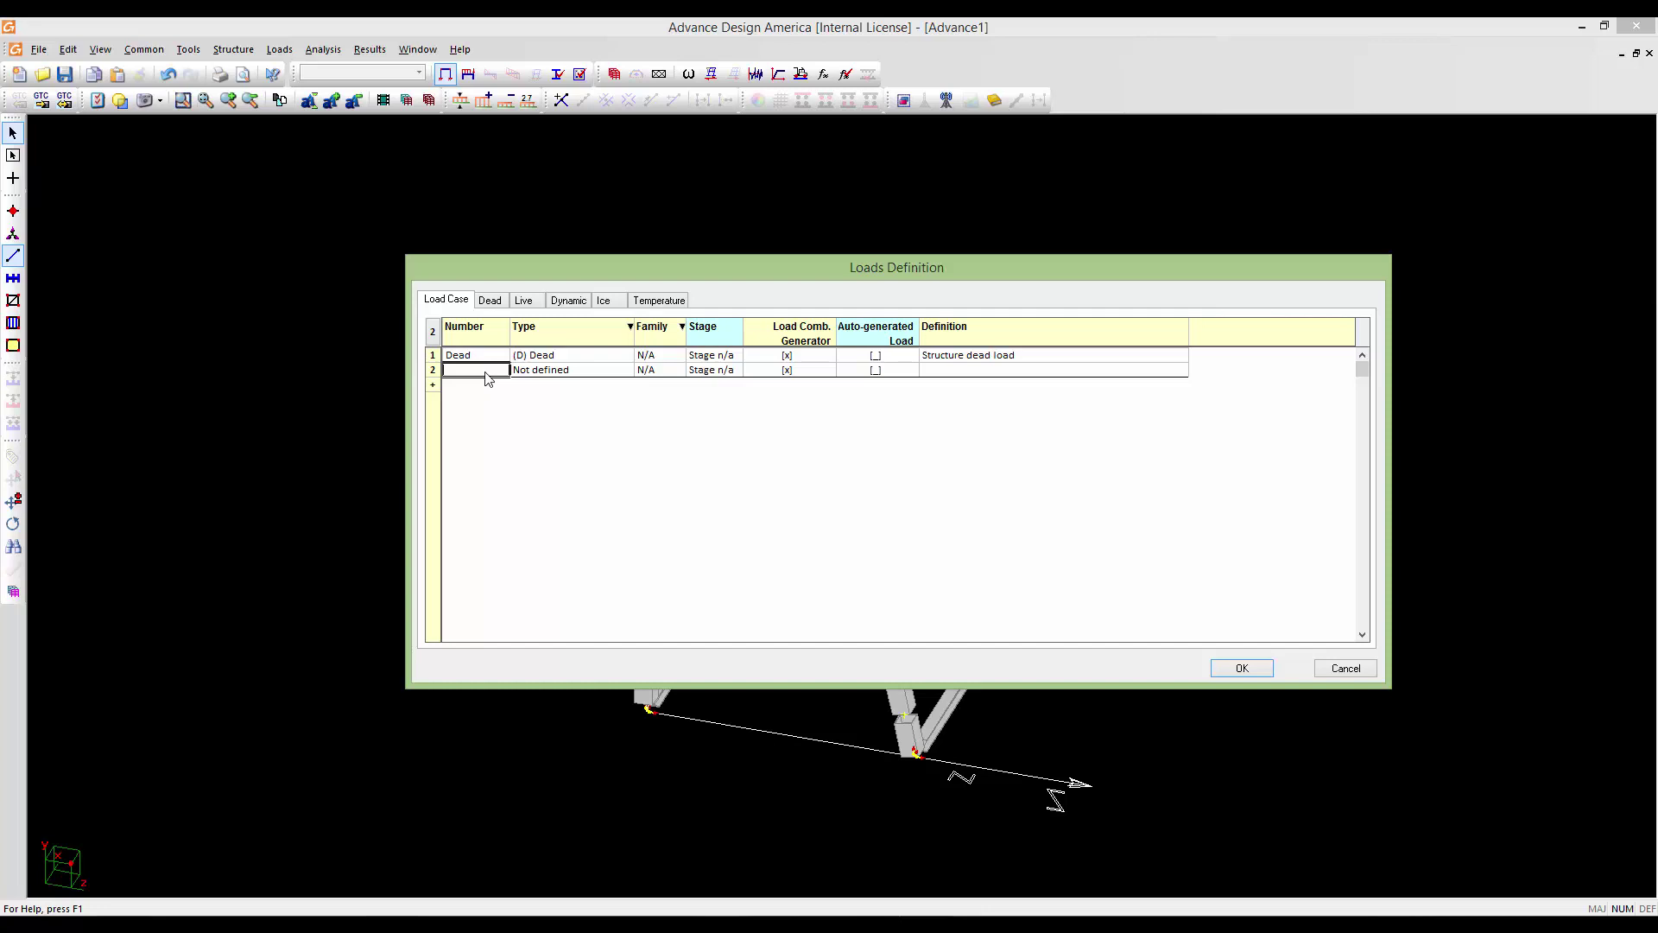
text(Live)
Set the Live load case's type to (L) Live from NBC 2005 / 2010
click(531, 376)
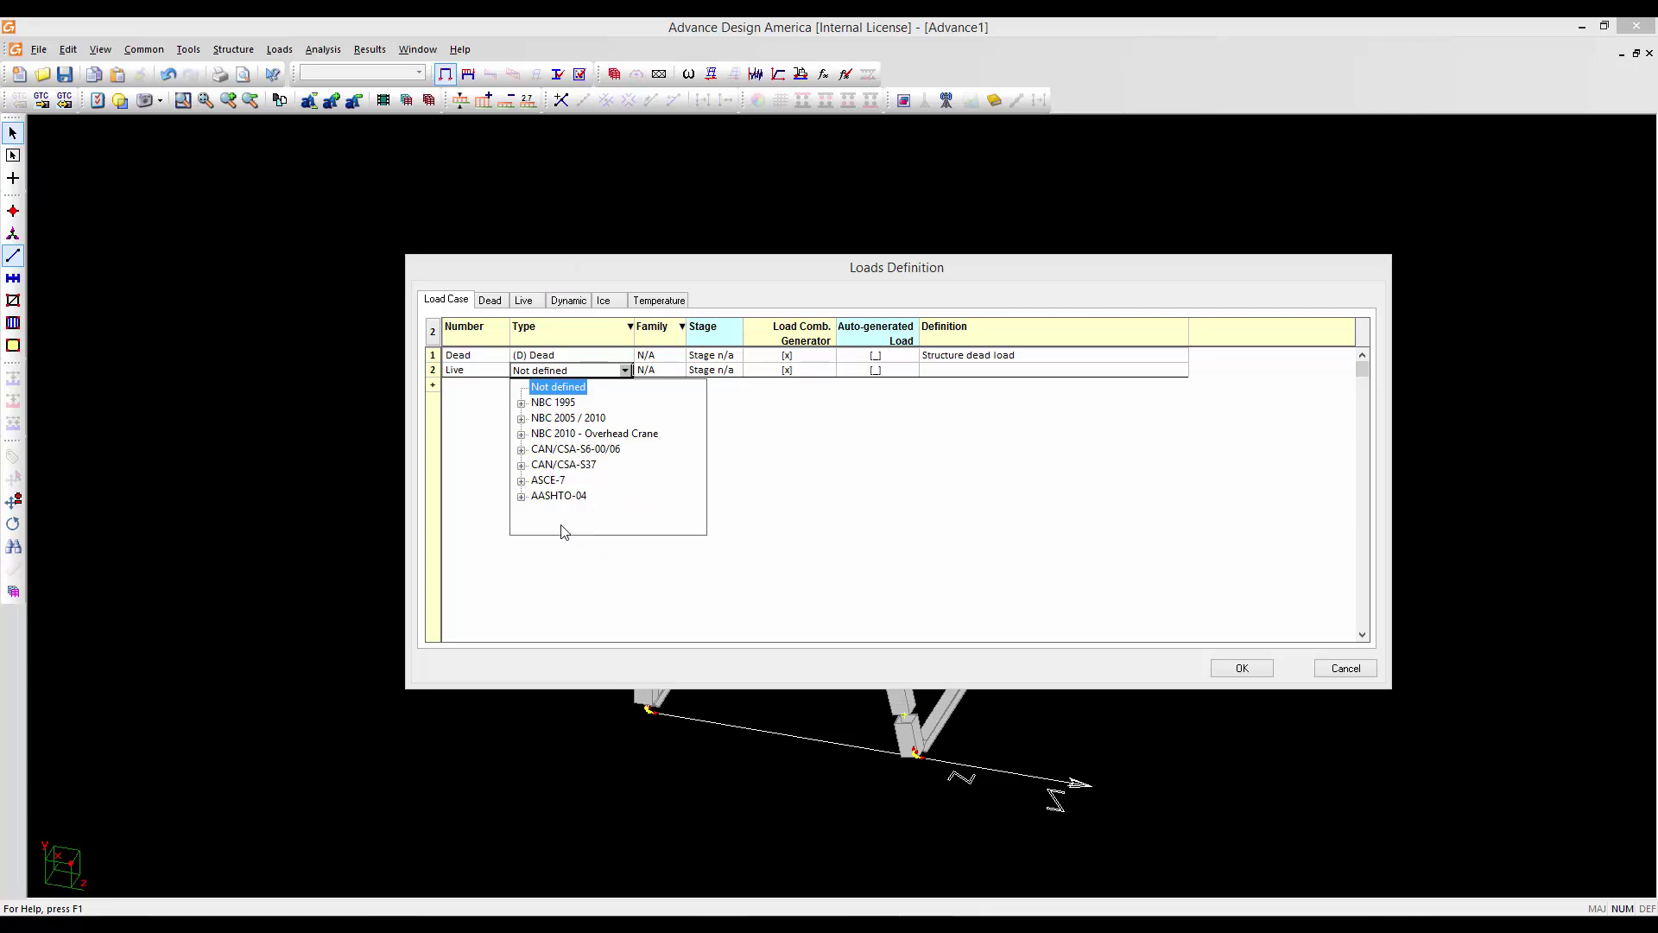
click(522, 419)
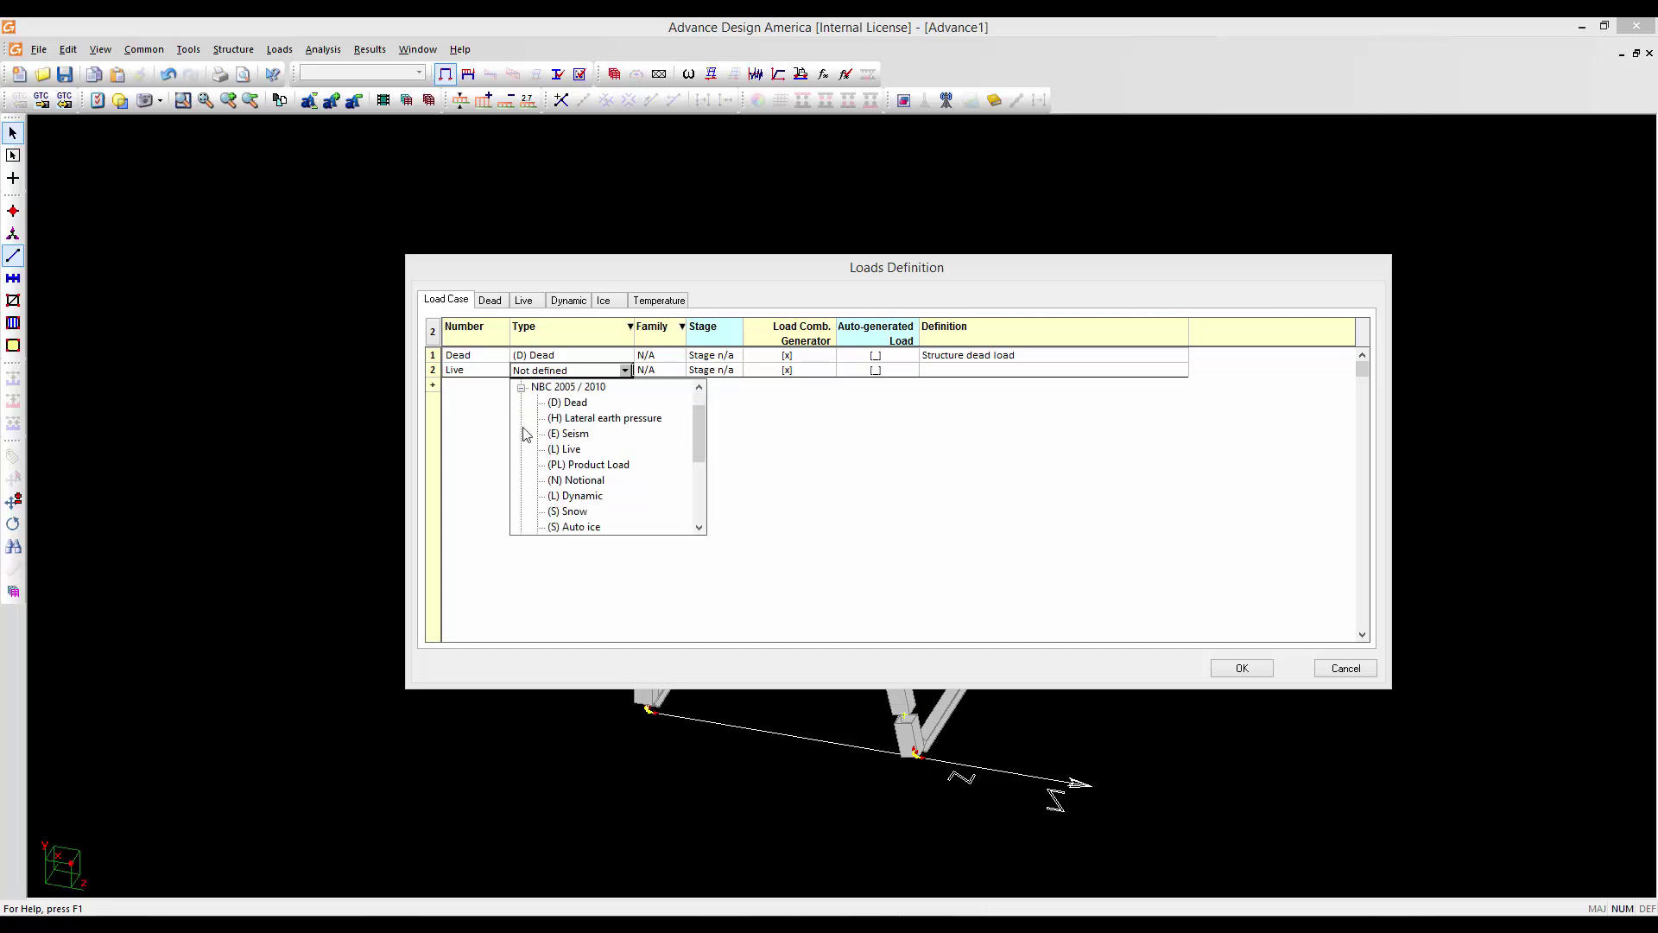
click(560, 449)
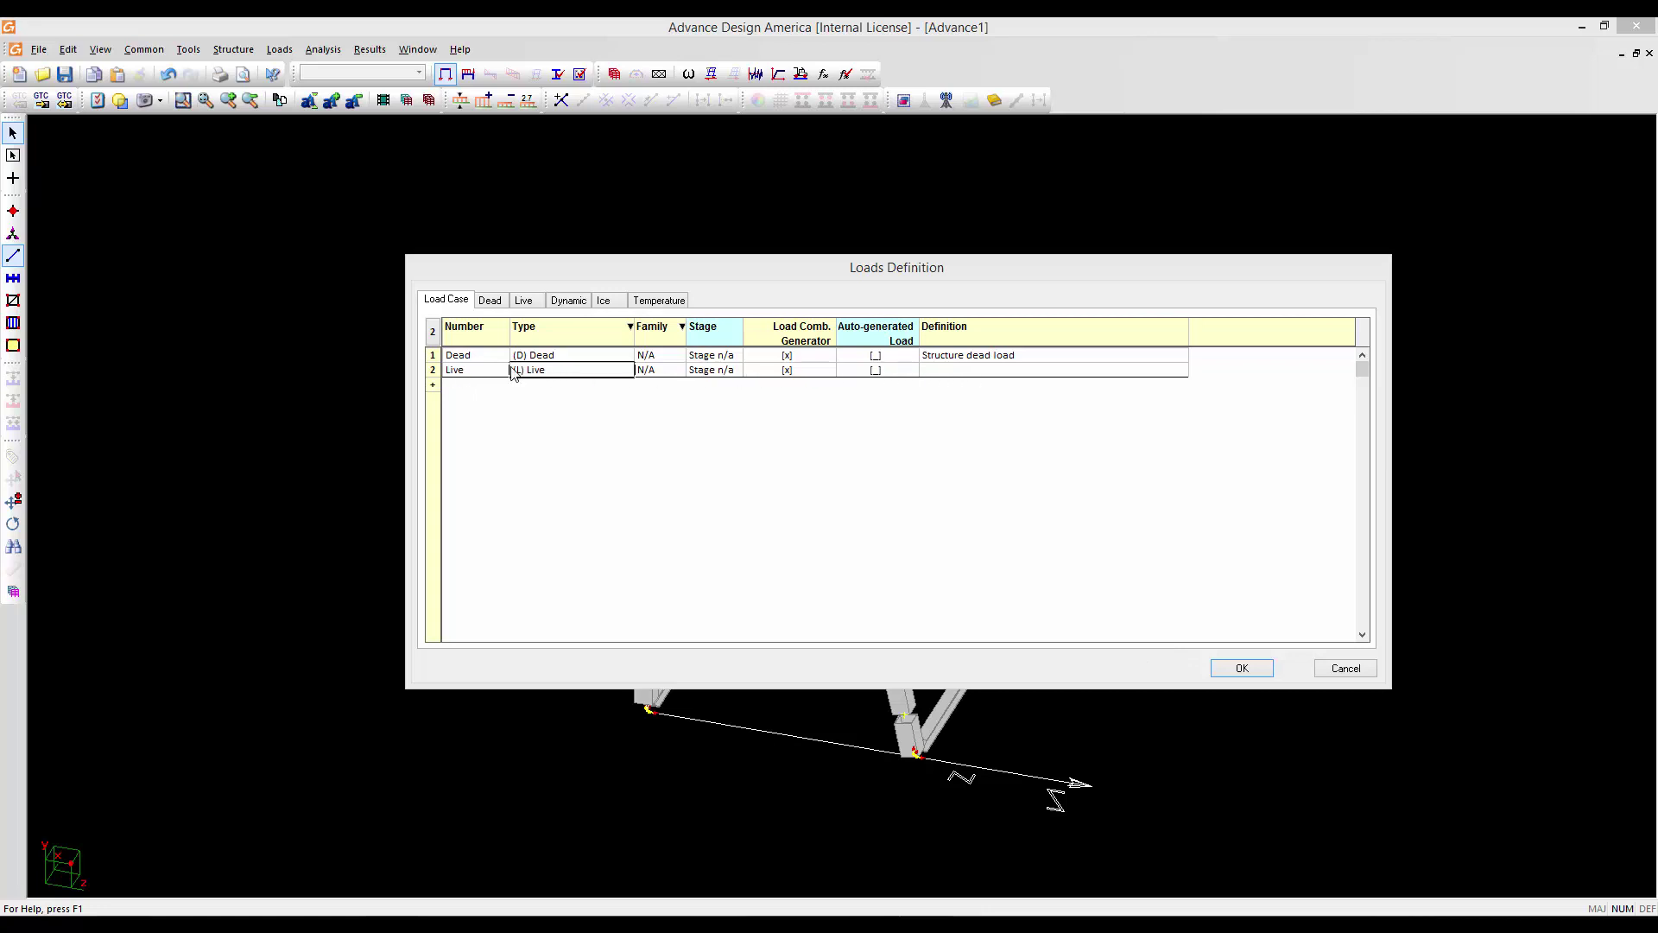
drag(472, 273, 483, 268)
Add a third load case named Snow with the type (S) Snow from NBC 2005 / 2010
click(443, 388)
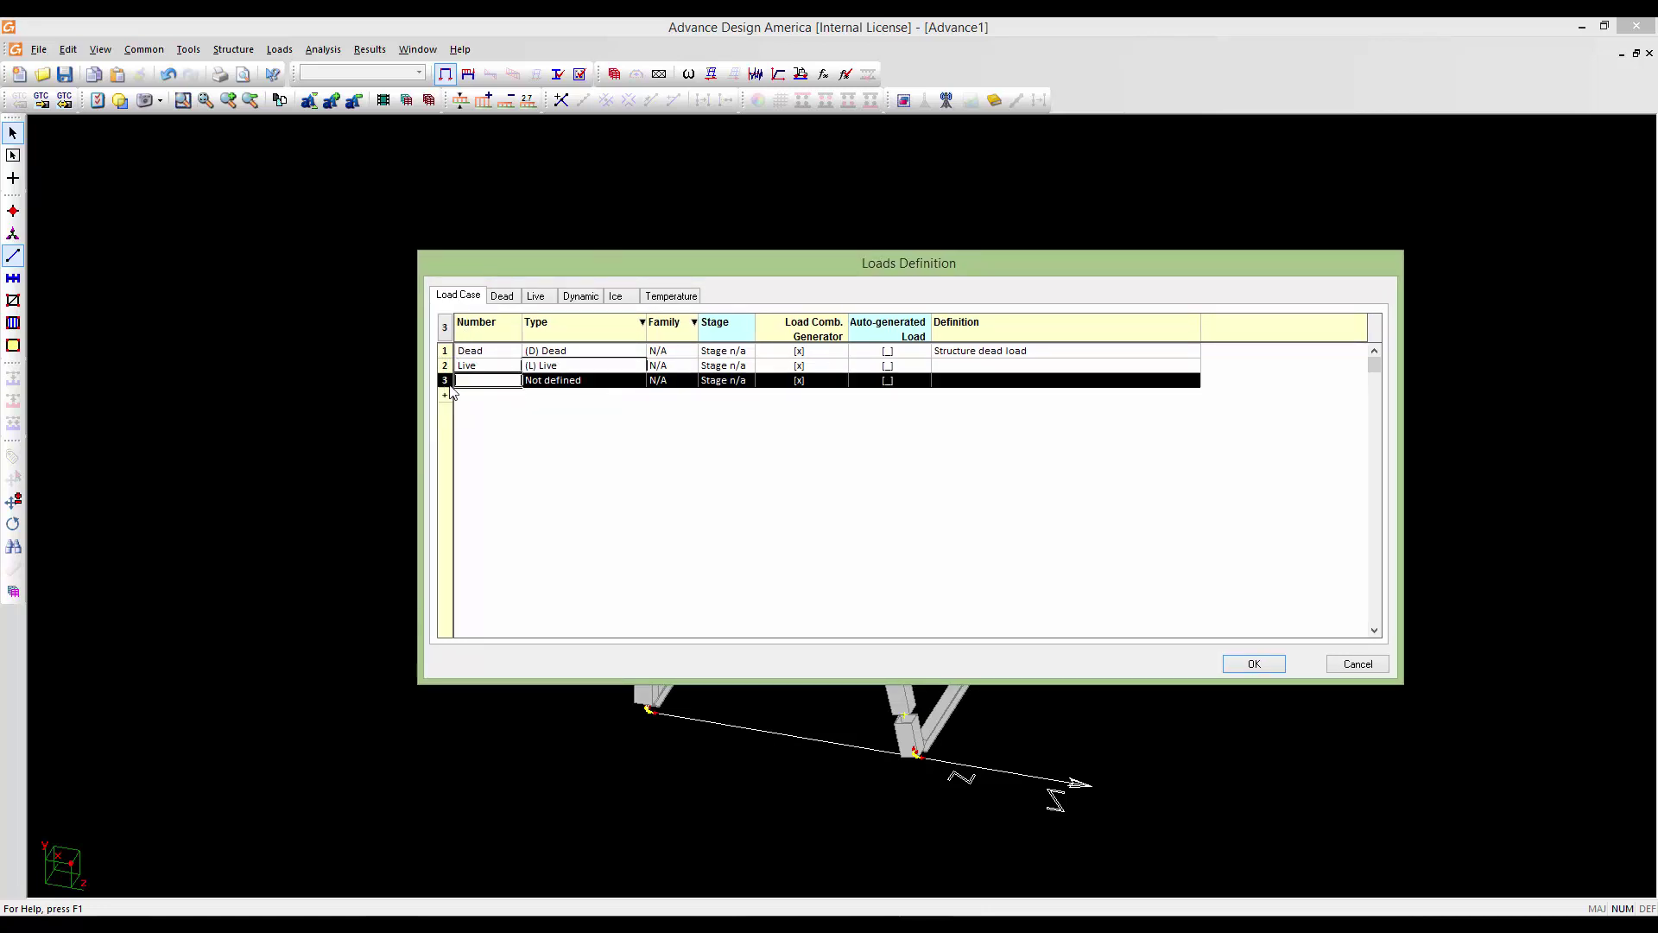
click(478, 379)
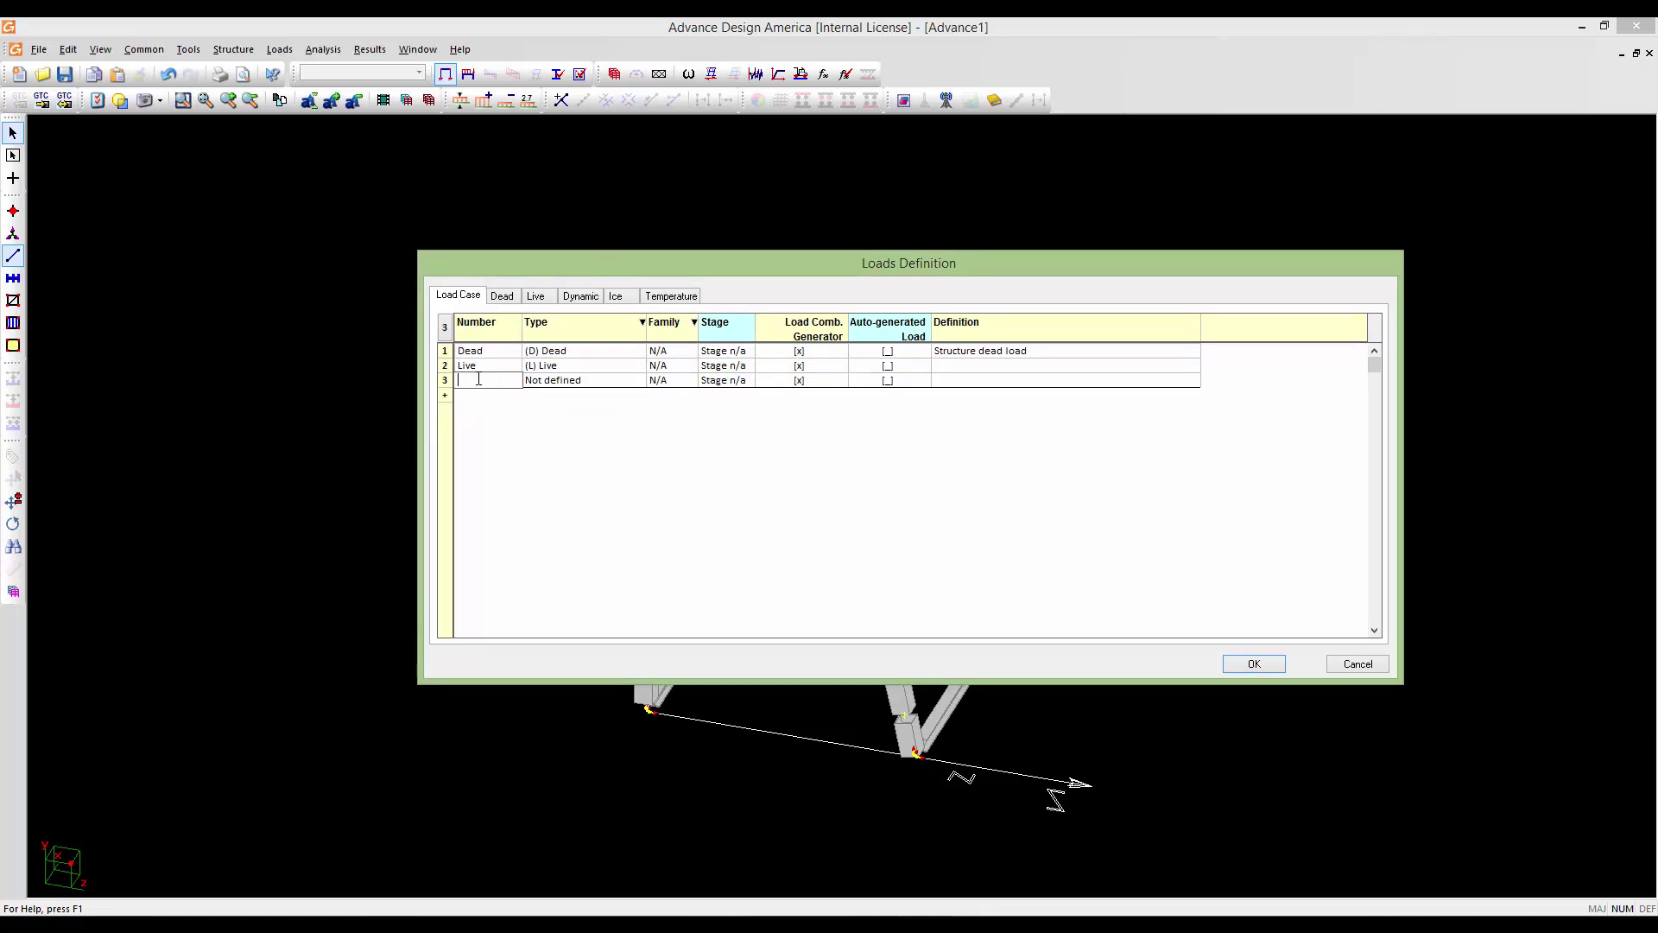
click(570, 380)
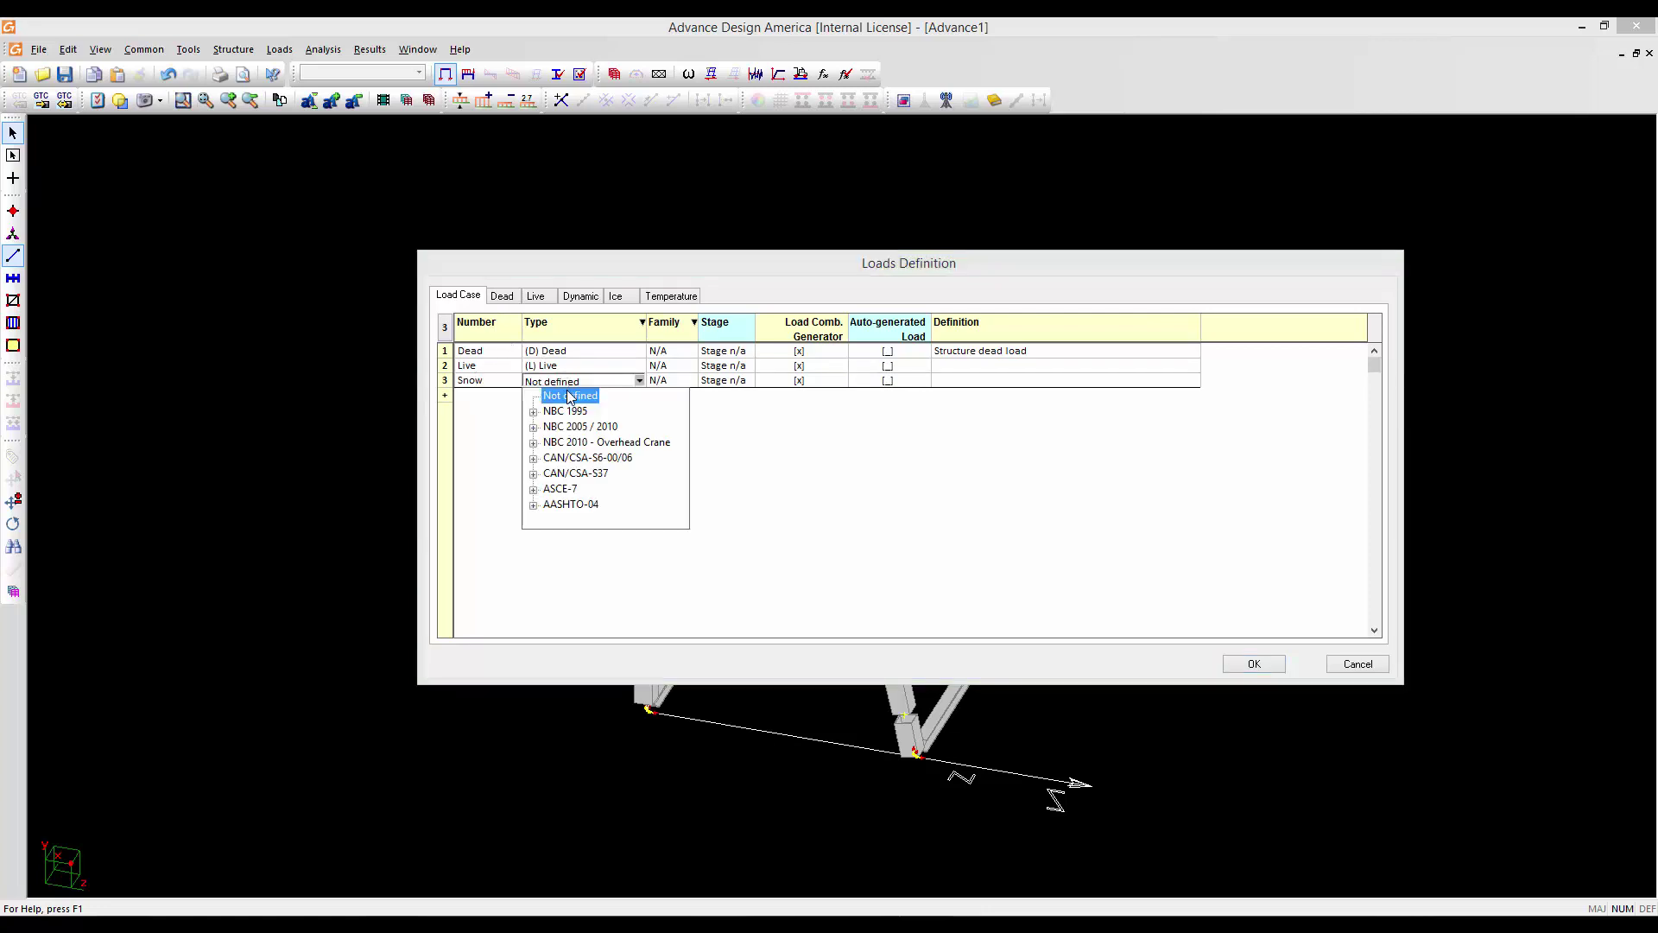
click(534, 428)
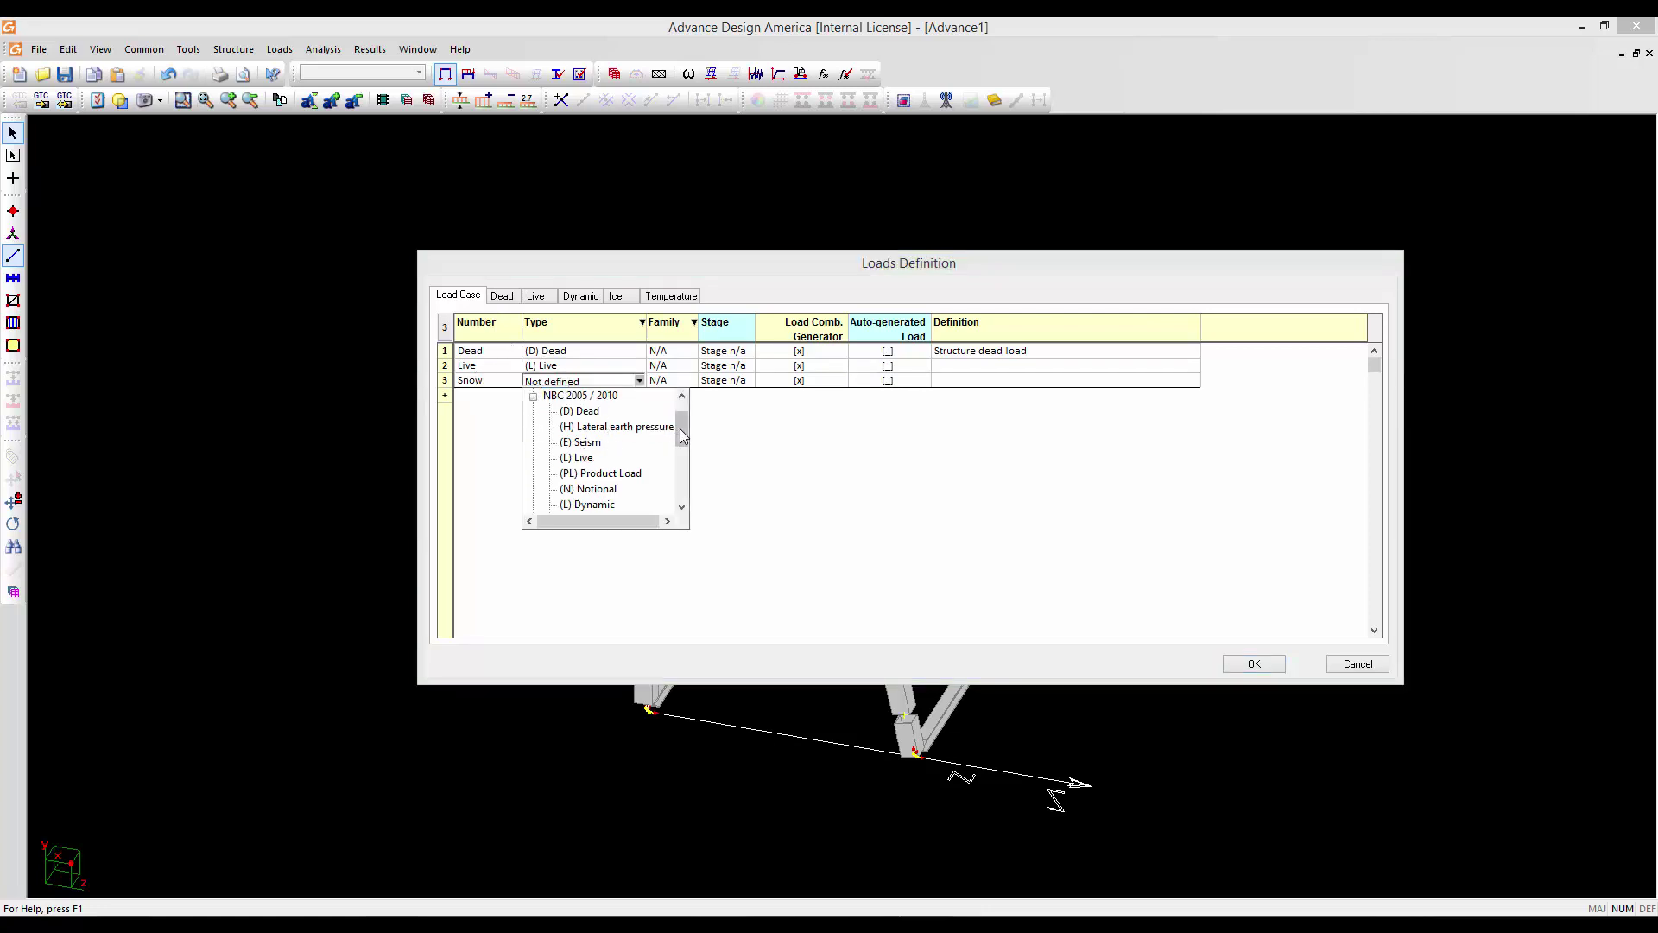
scroll(681, 437, down, 3)
click(591, 481)
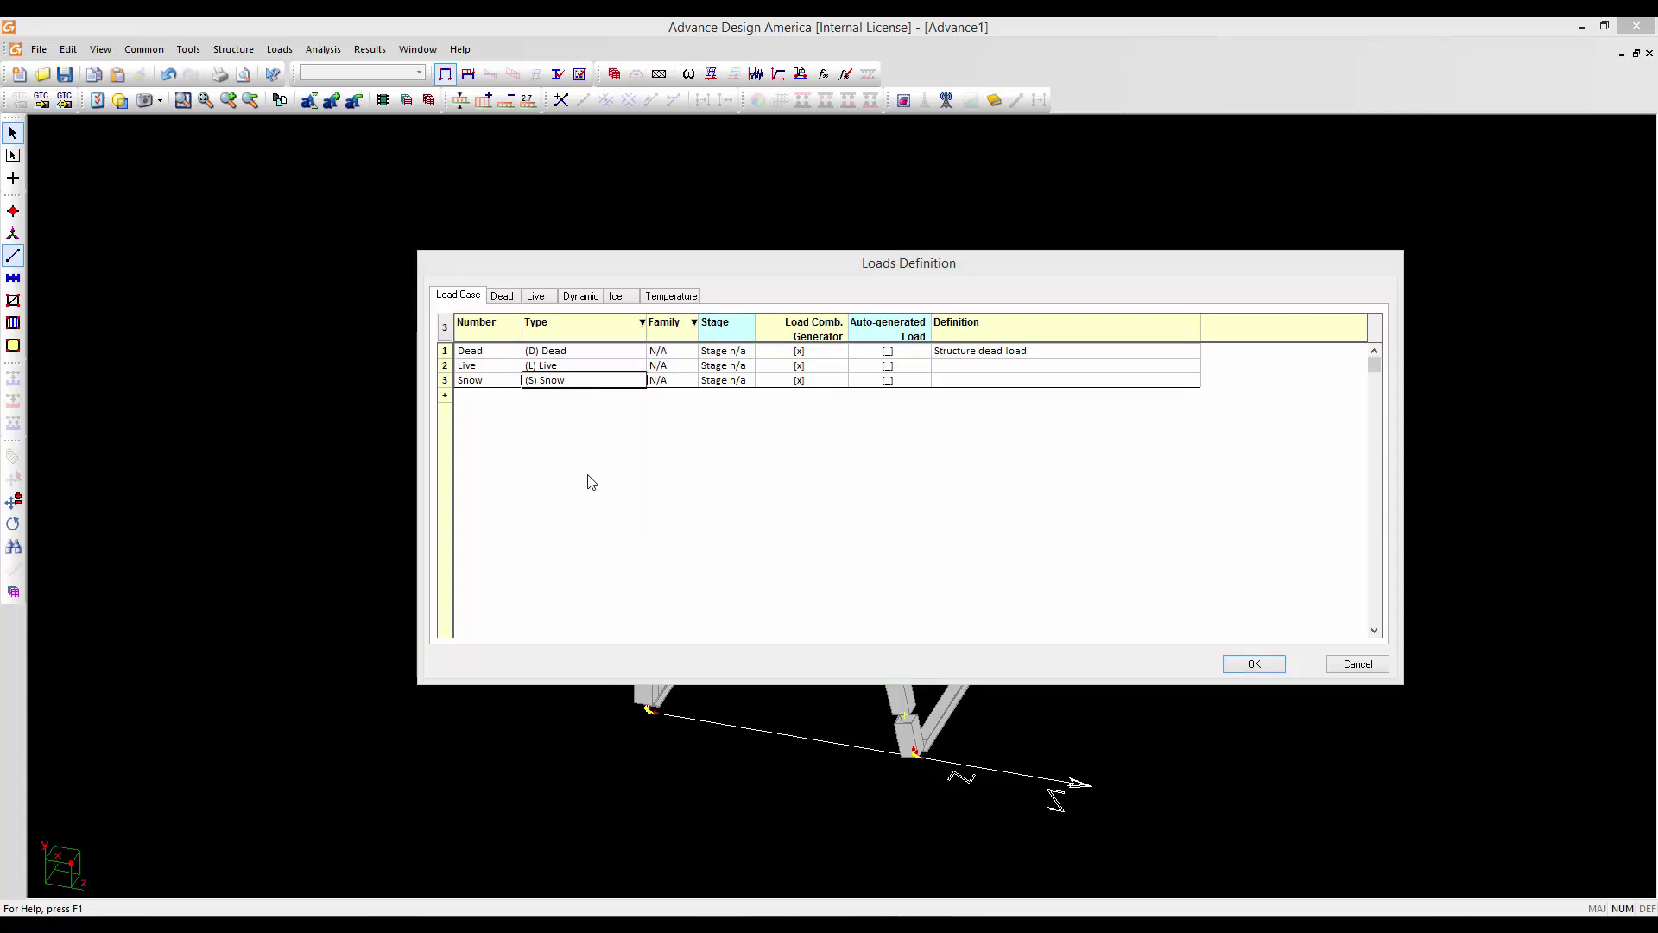
Add a fourth load case named Wind with the type (W) Wind from NBC 2005 / 2010 and accept the load definitions
click(445, 397)
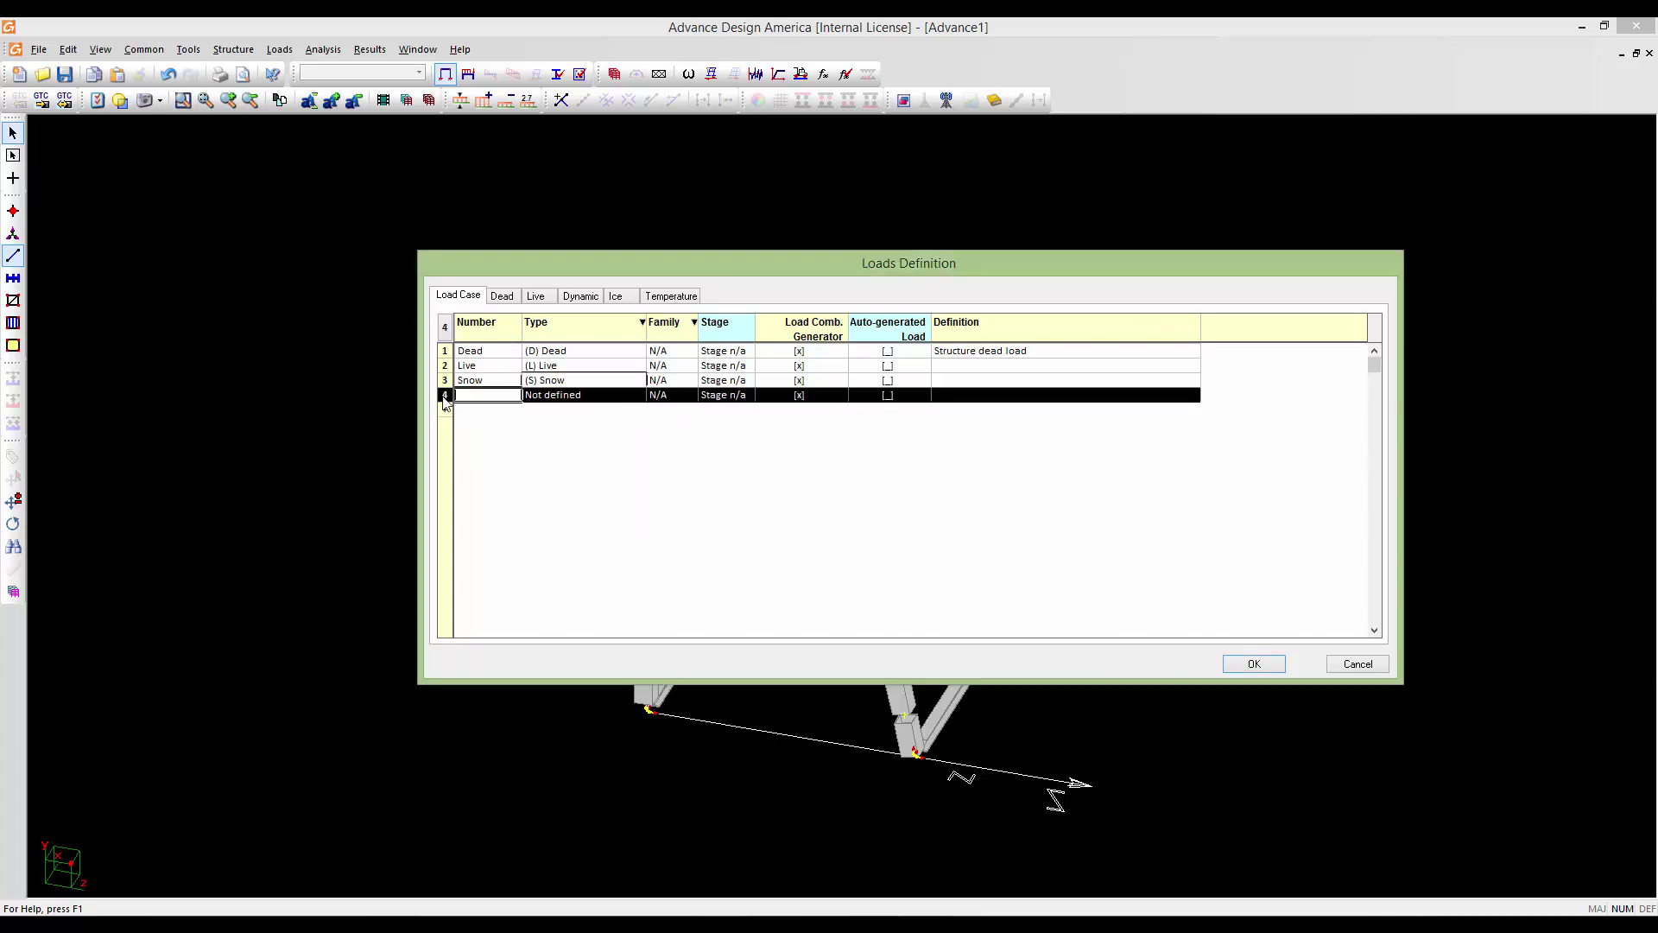
click(460, 395)
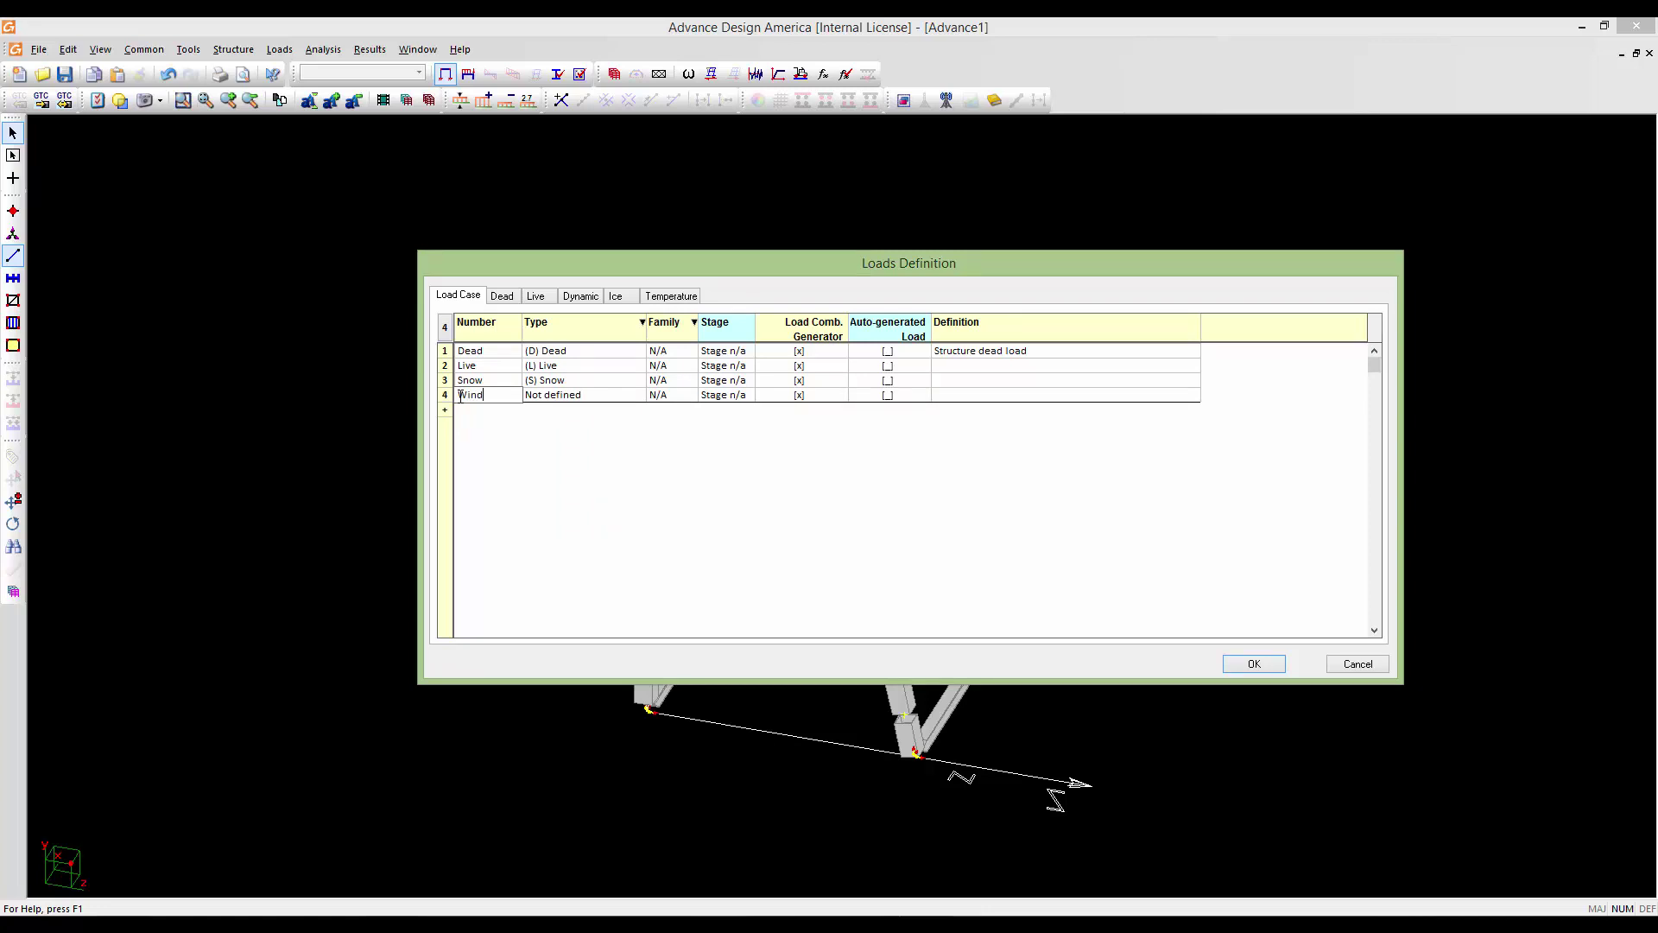
text(Wind)
click(532, 397)
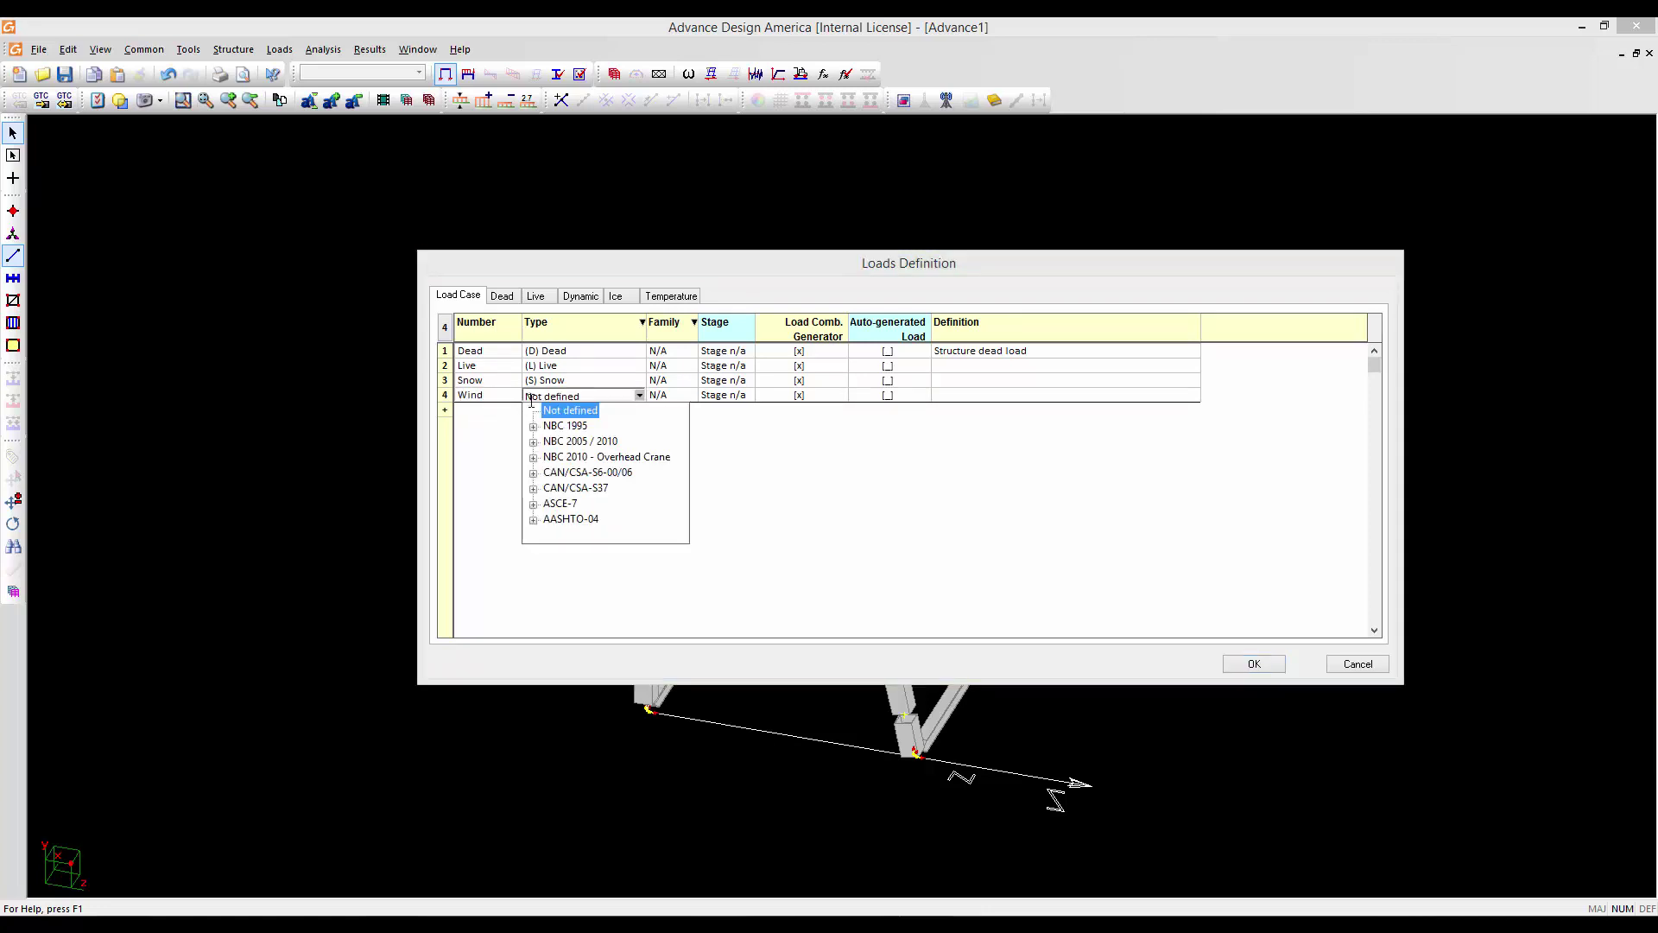
click(533, 441)
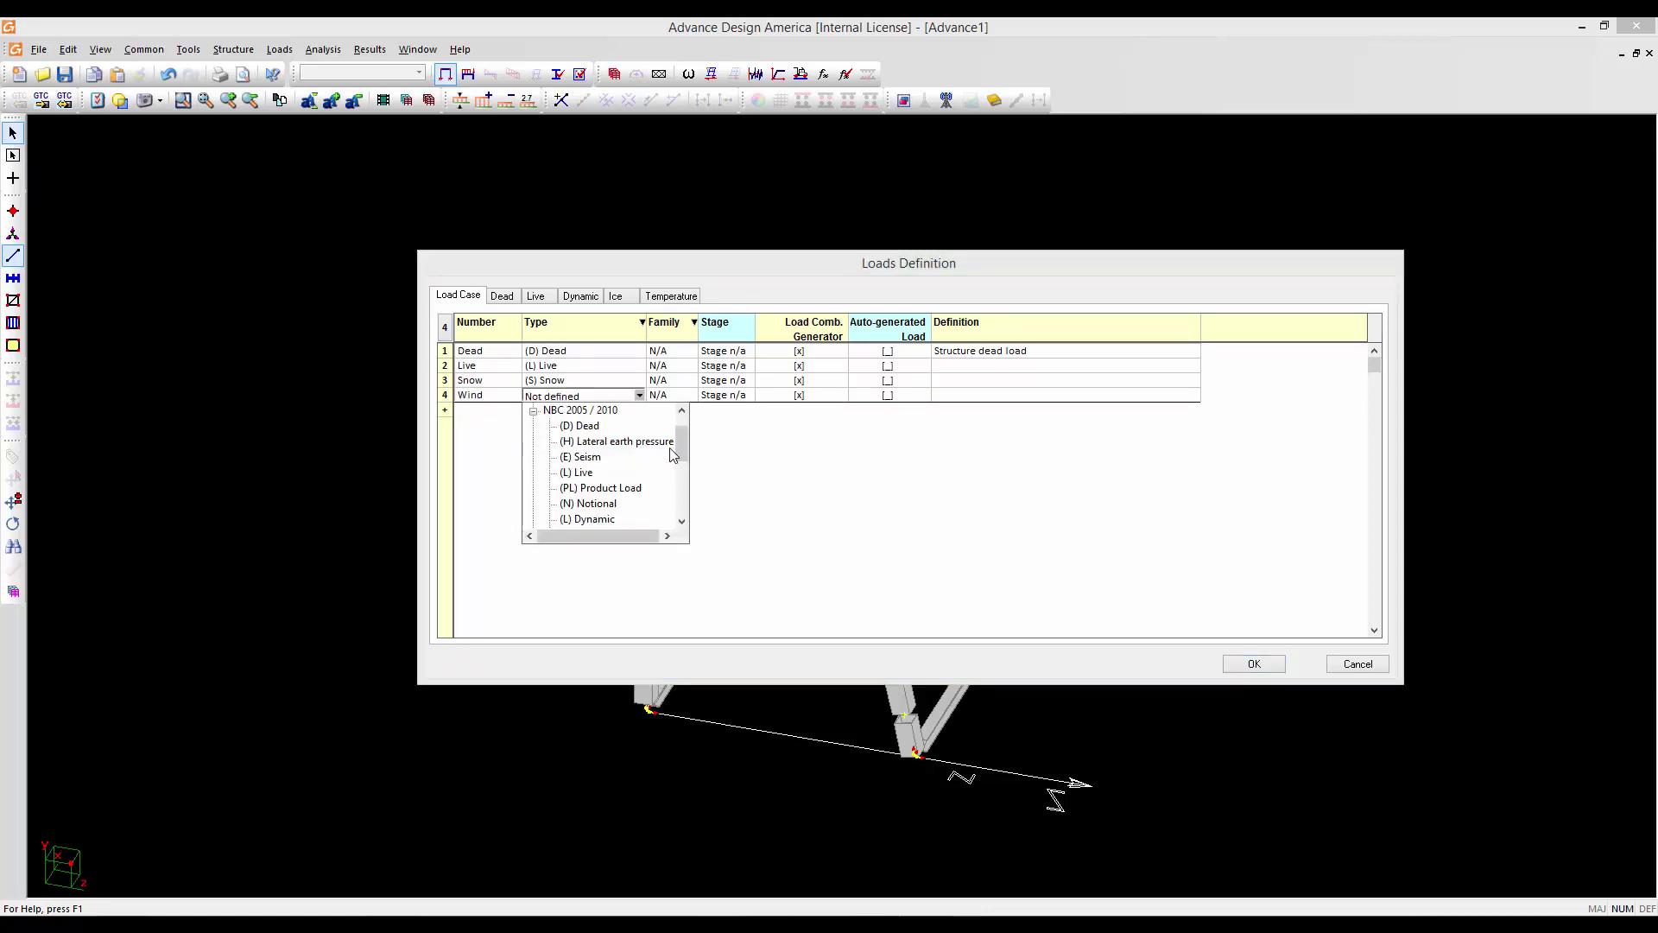
scroll(679, 459, down, 3)
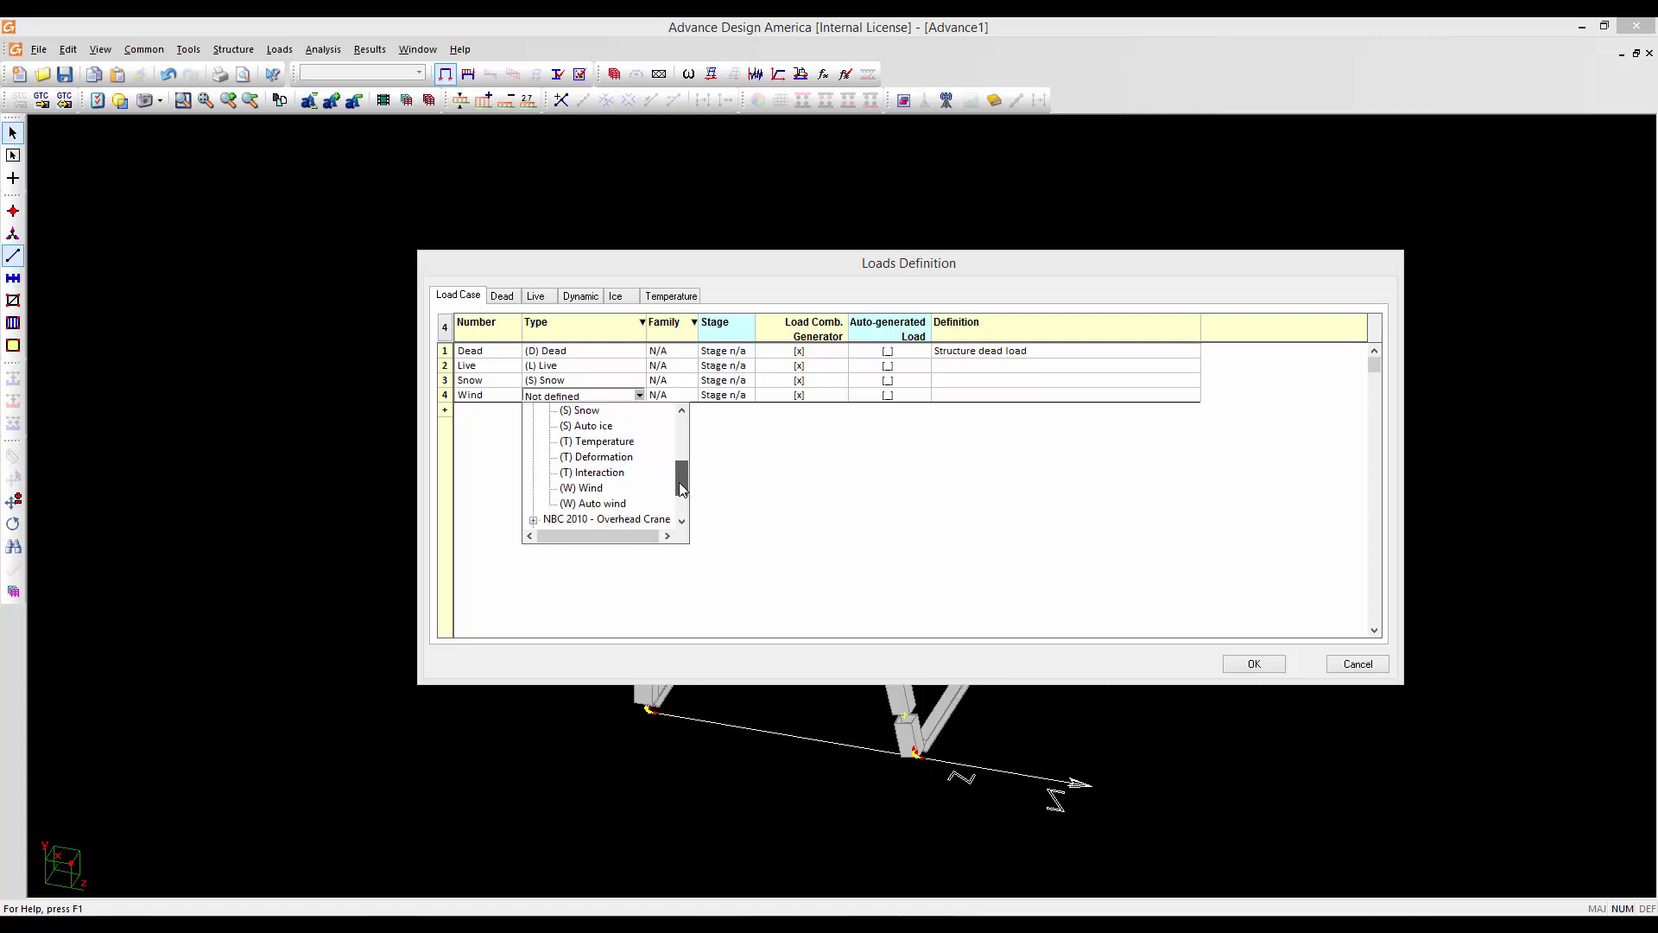
click(596, 489)
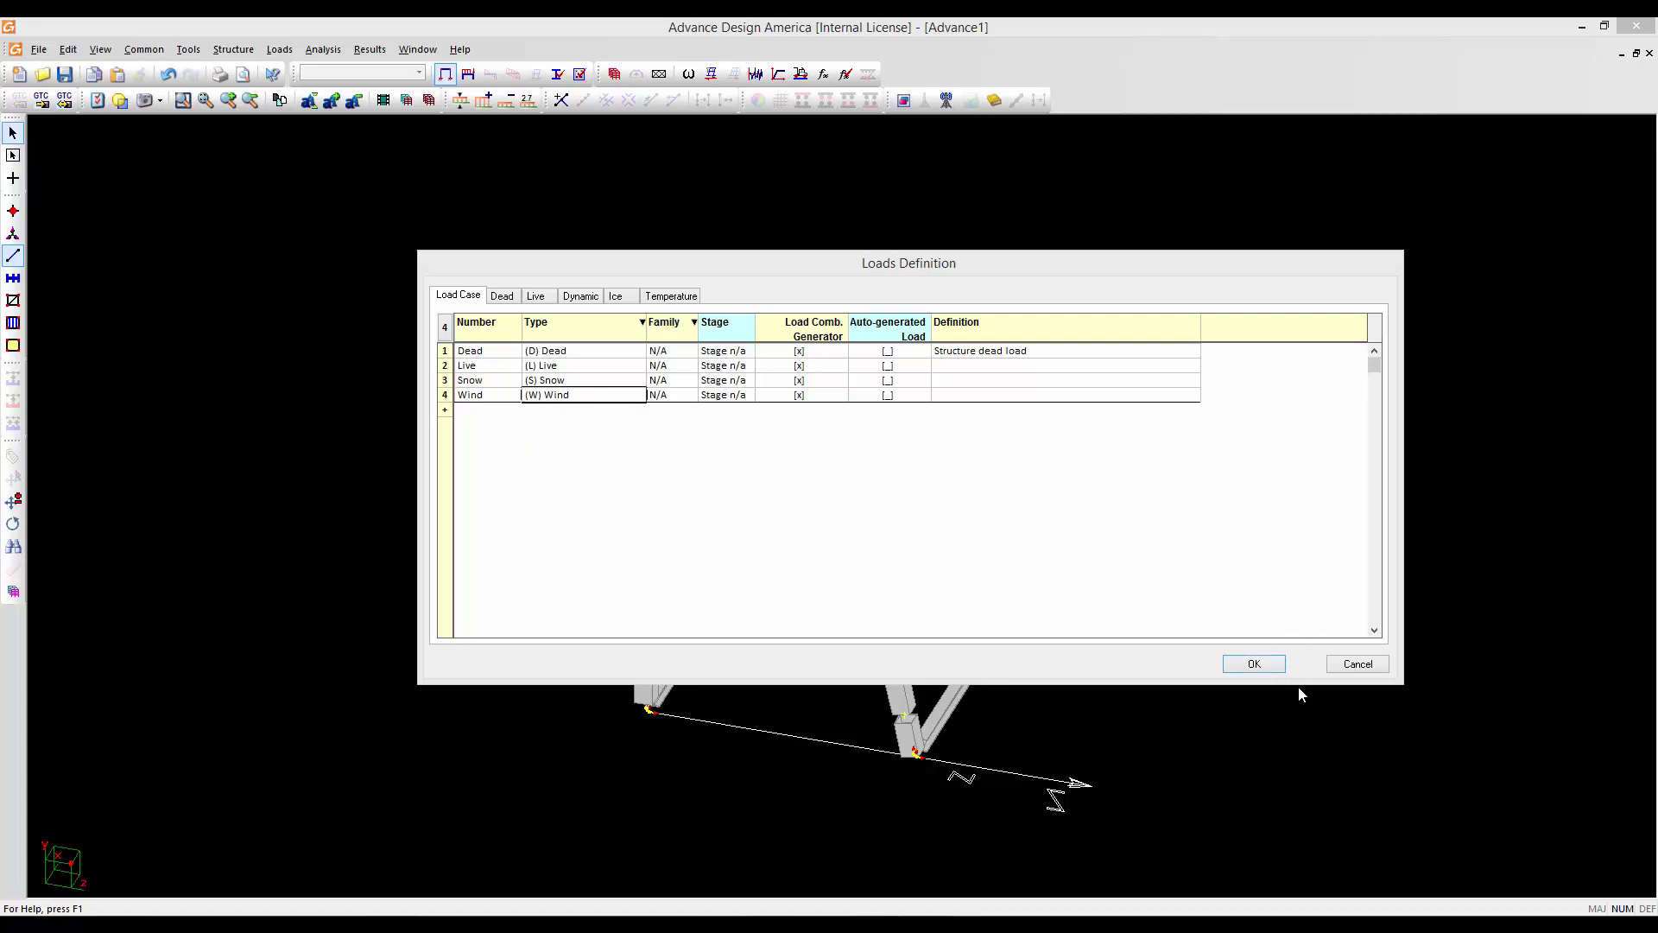
click(1254, 664)
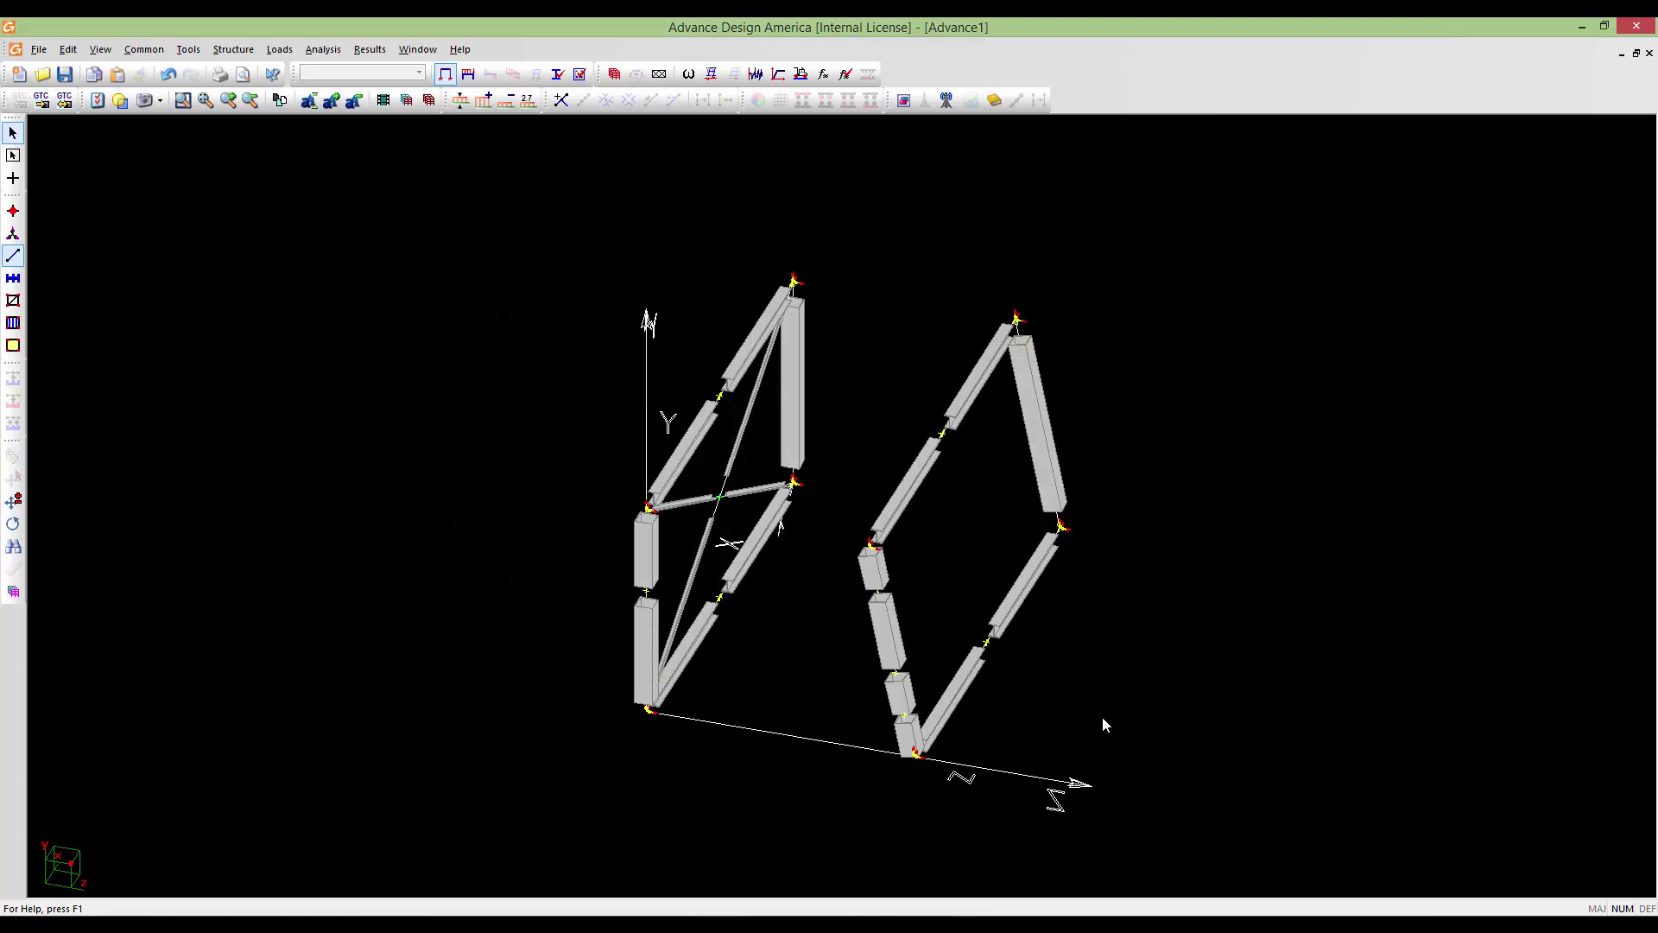
middle_drag(979, 433, 886, 414)
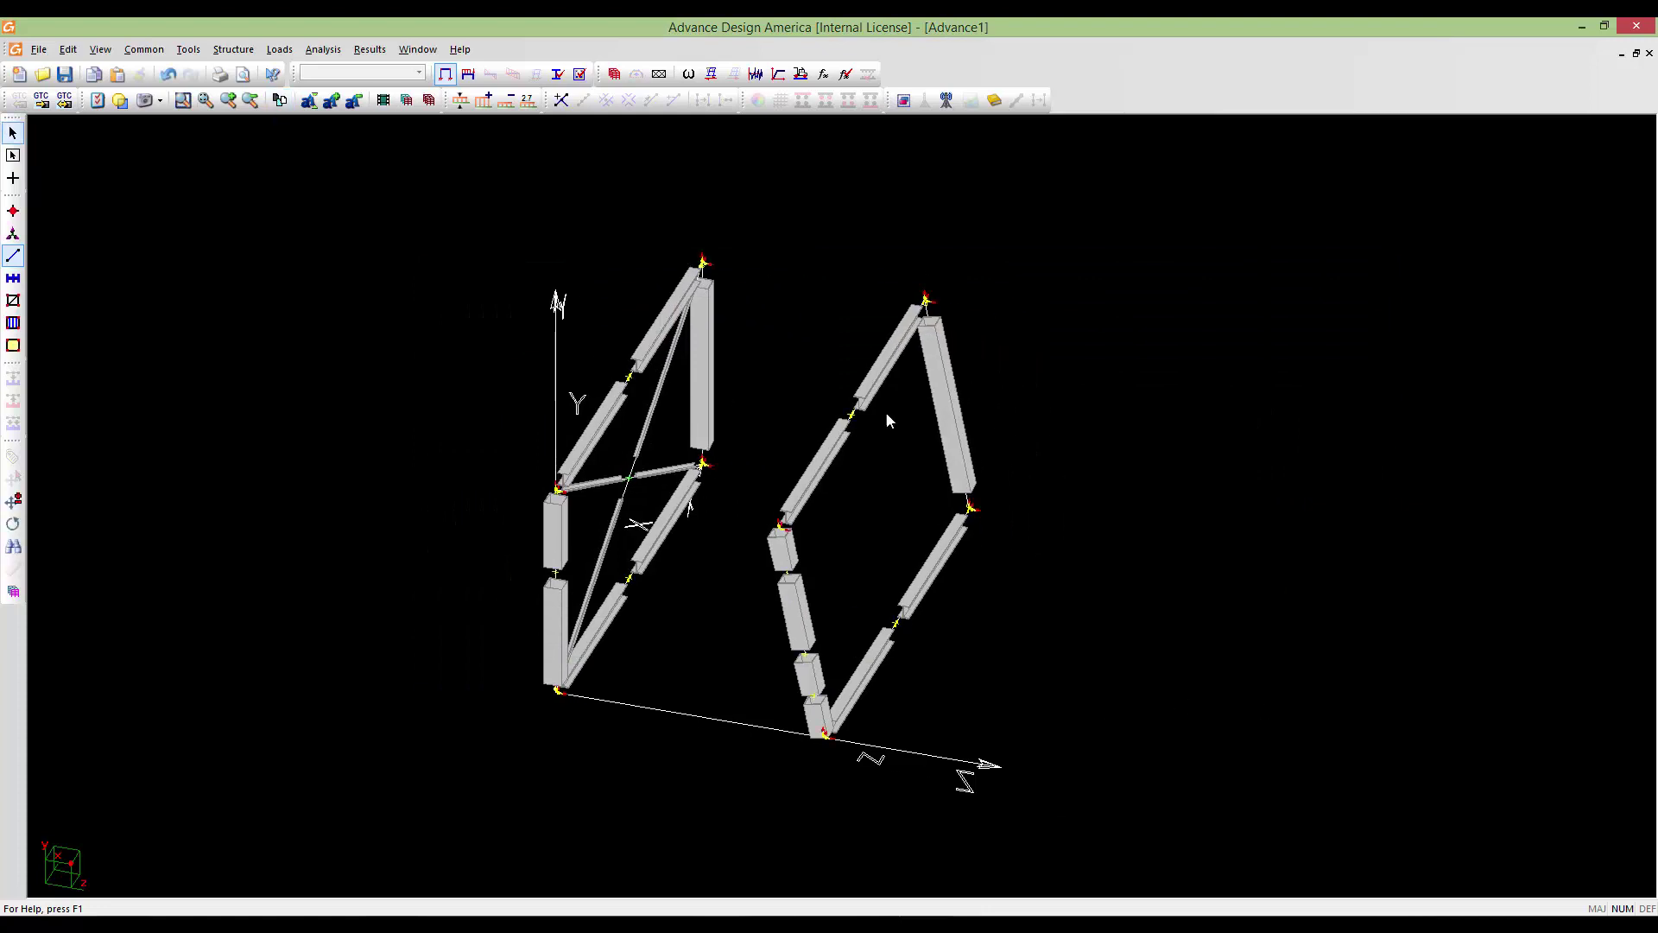
scroll(886, 415, up, 3)
scroll(886, 415, down, 3)
middle_drag(660, 518, 668, 488)
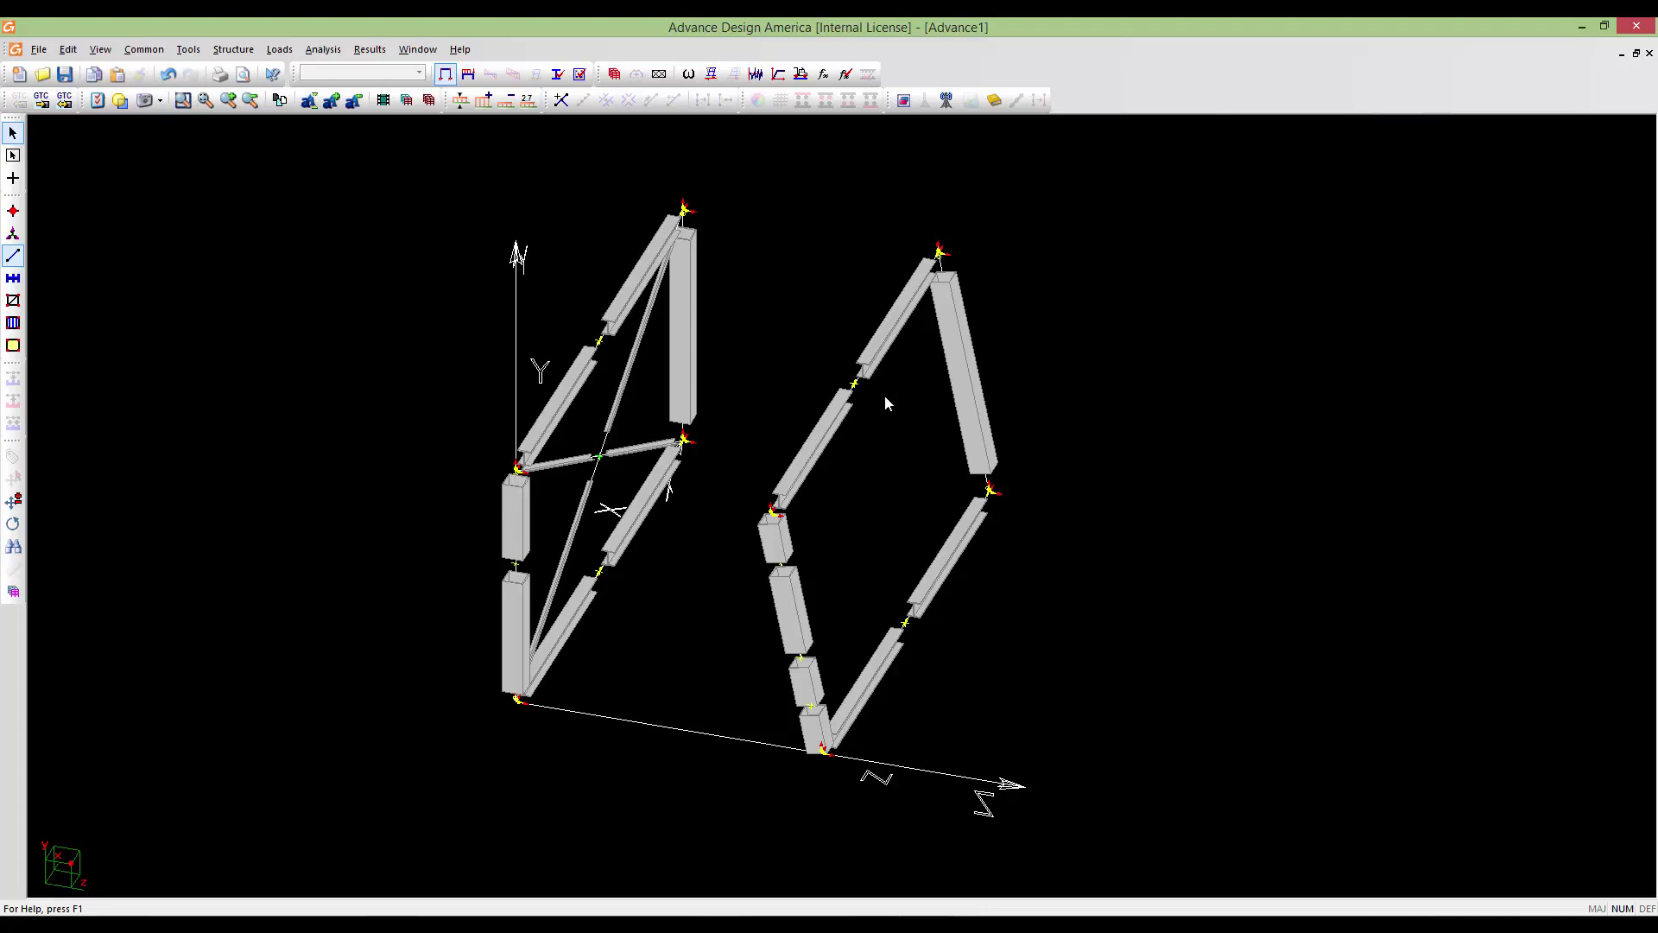
scroll(886, 401, down, 1)
mouse_move(885, 431)
shift+middle_down()
mouse_move(984, 416)
mouse_move(905, 359)
mouse_move(930, 375)
shift+middle_up()
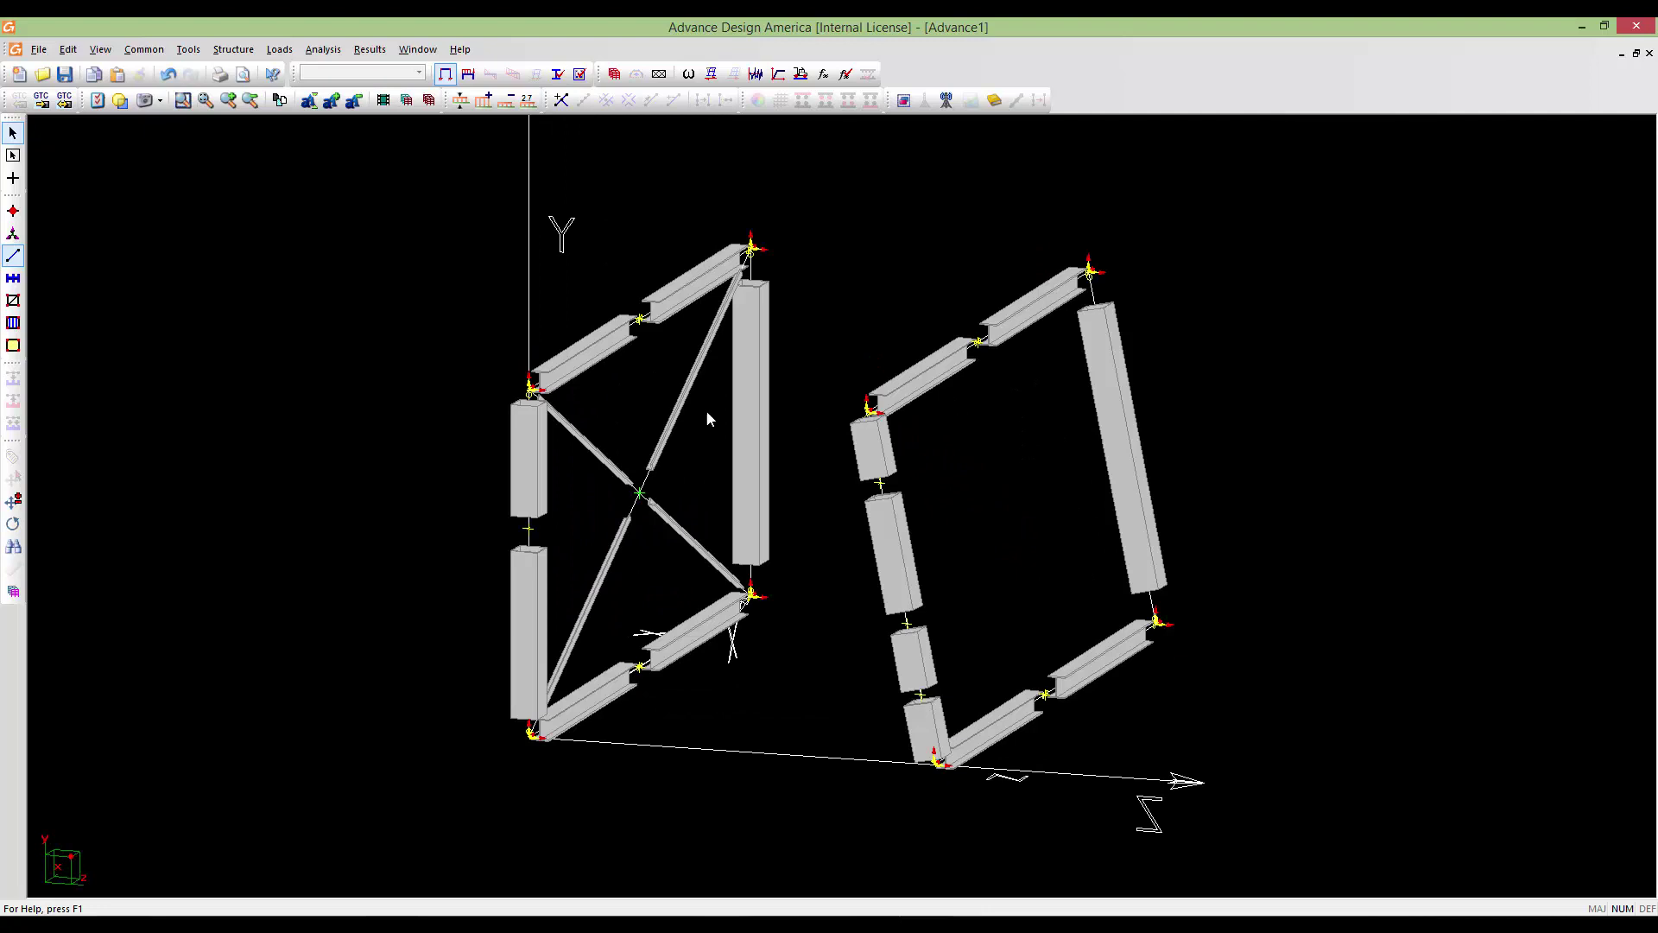
Delete all members of the inclined frame standing apart from the cross-braced frame
mouse_move(572, 462)
shift+middle_down()
mouse_move(712, 476)
mouse_move(407, 416)
shift+middle_up()
drag(862, 214, 817, 205)
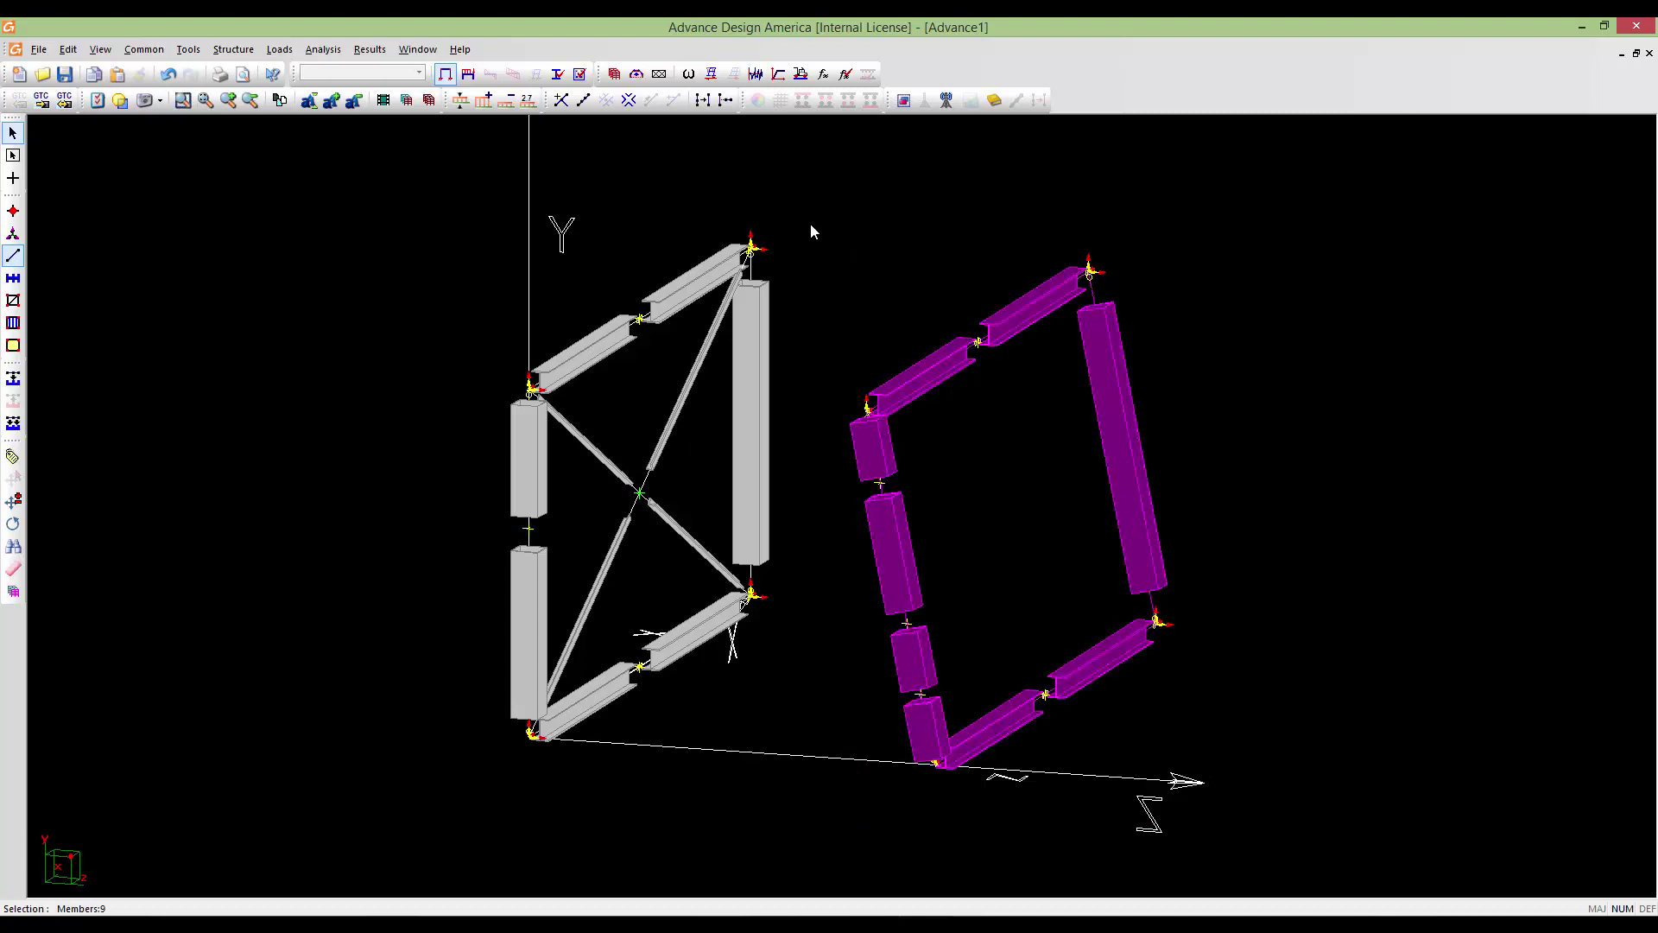
key(Delete)
Select all inactive nodes and supports left over from the removed frame and delete them
scroll(1050, 540, down, 2)
middle_drag(916, 527, 862, 522)
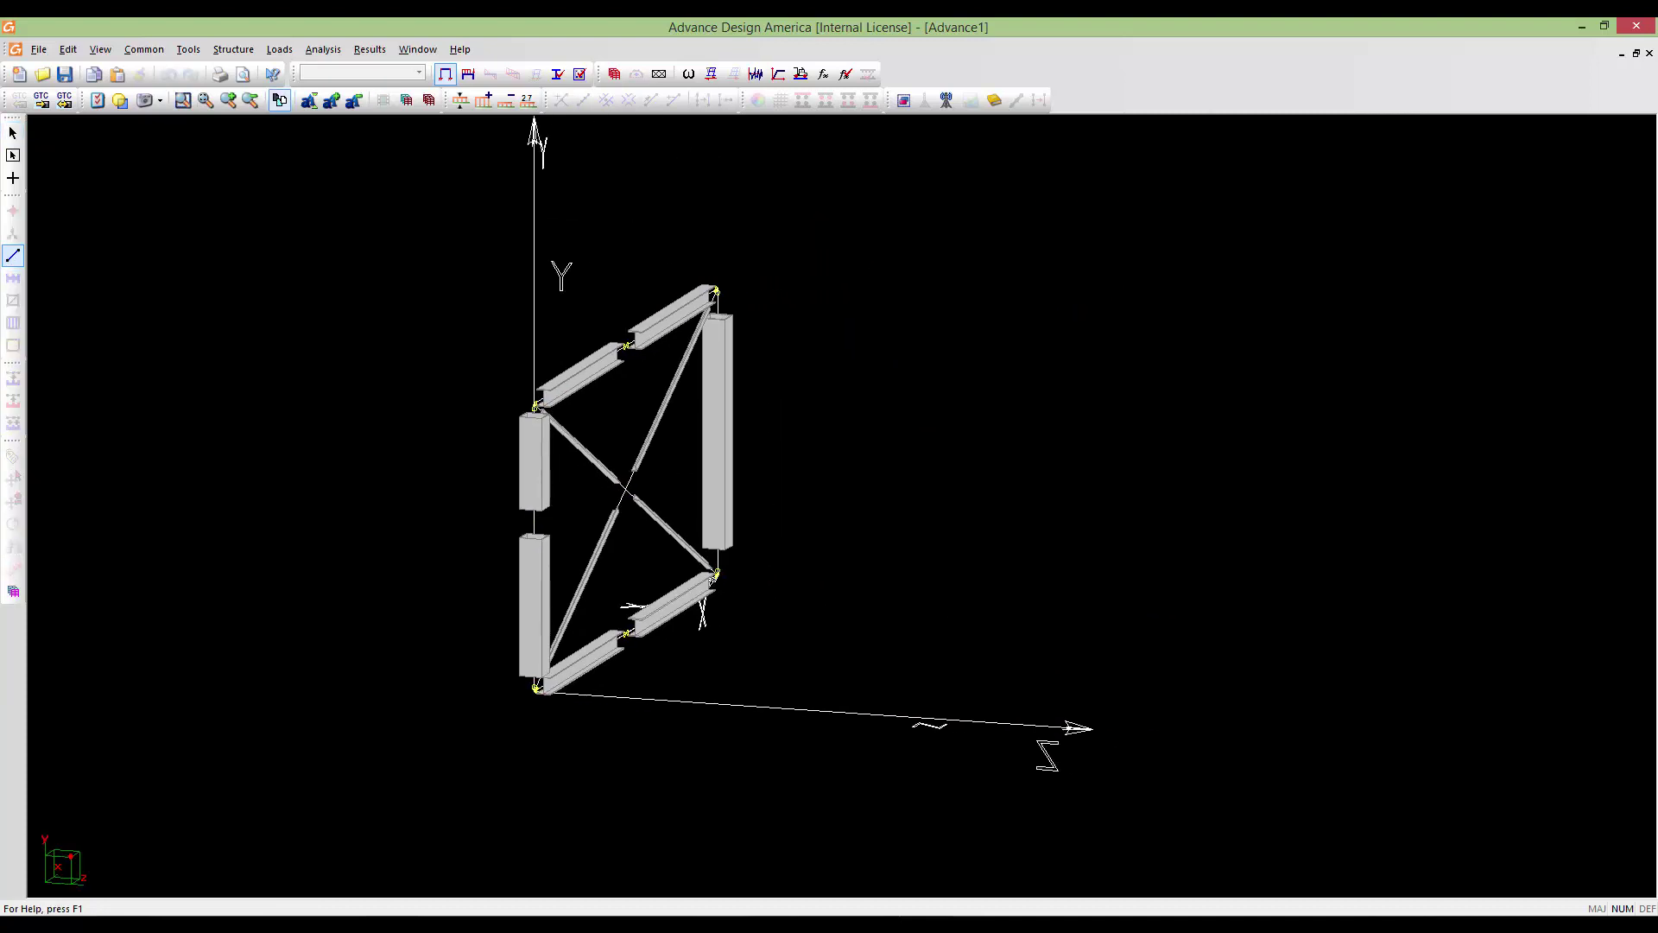
scroll(889, 558, down, 1)
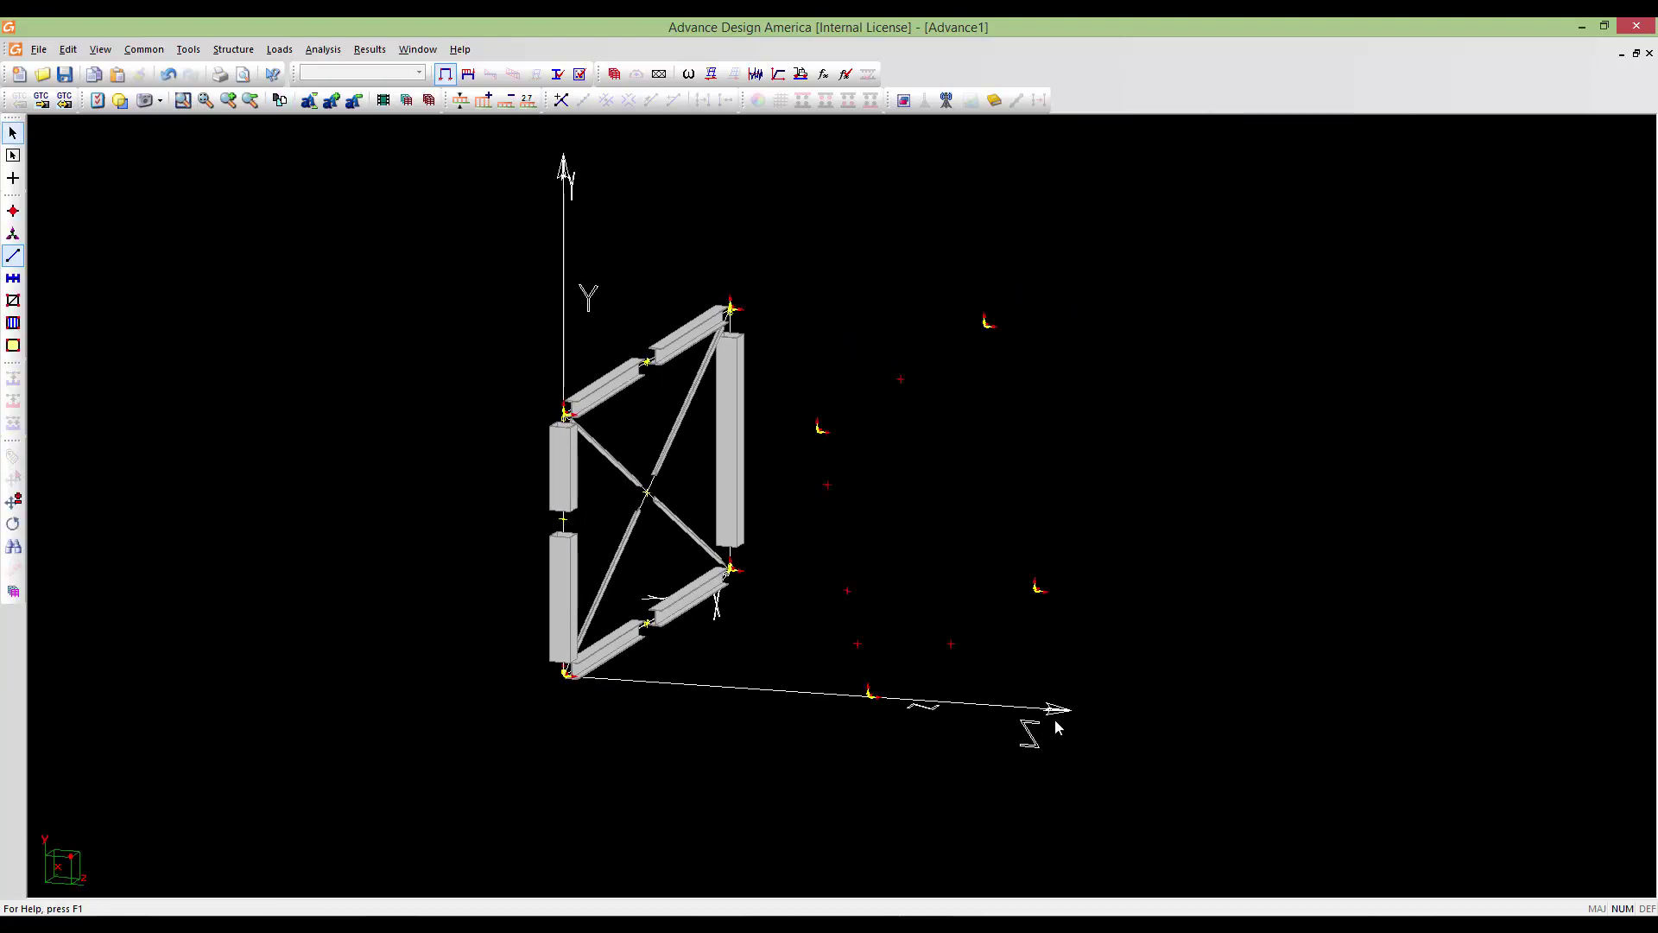
click(68, 50)
mouse_move(86, 420)
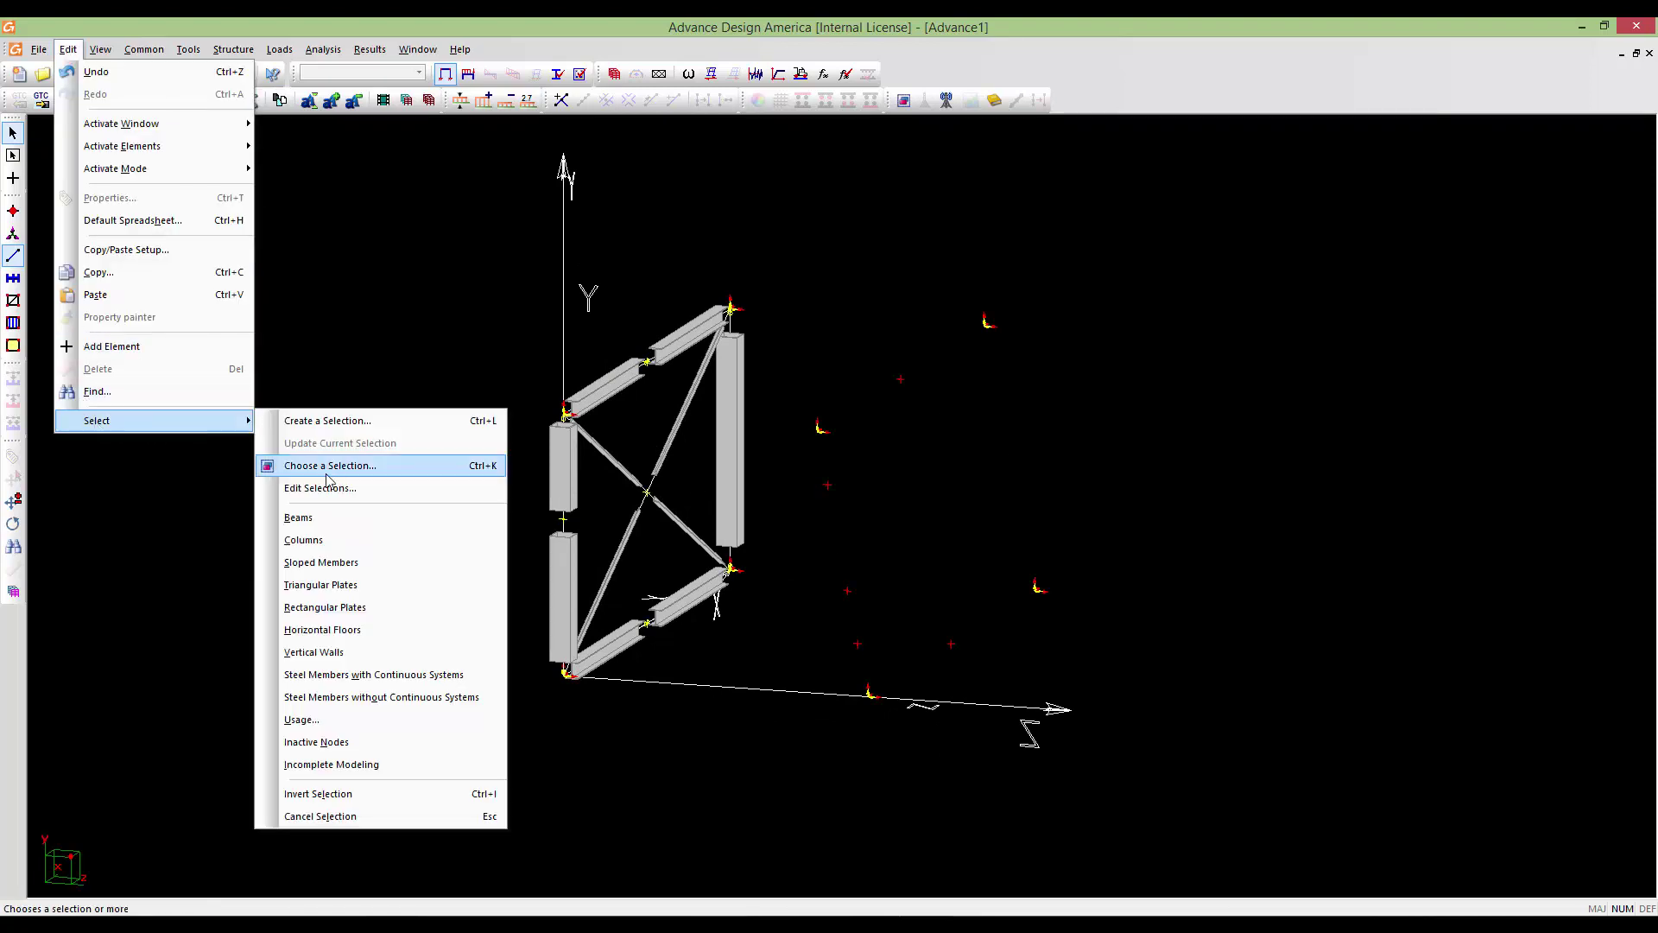
click(316, 742)
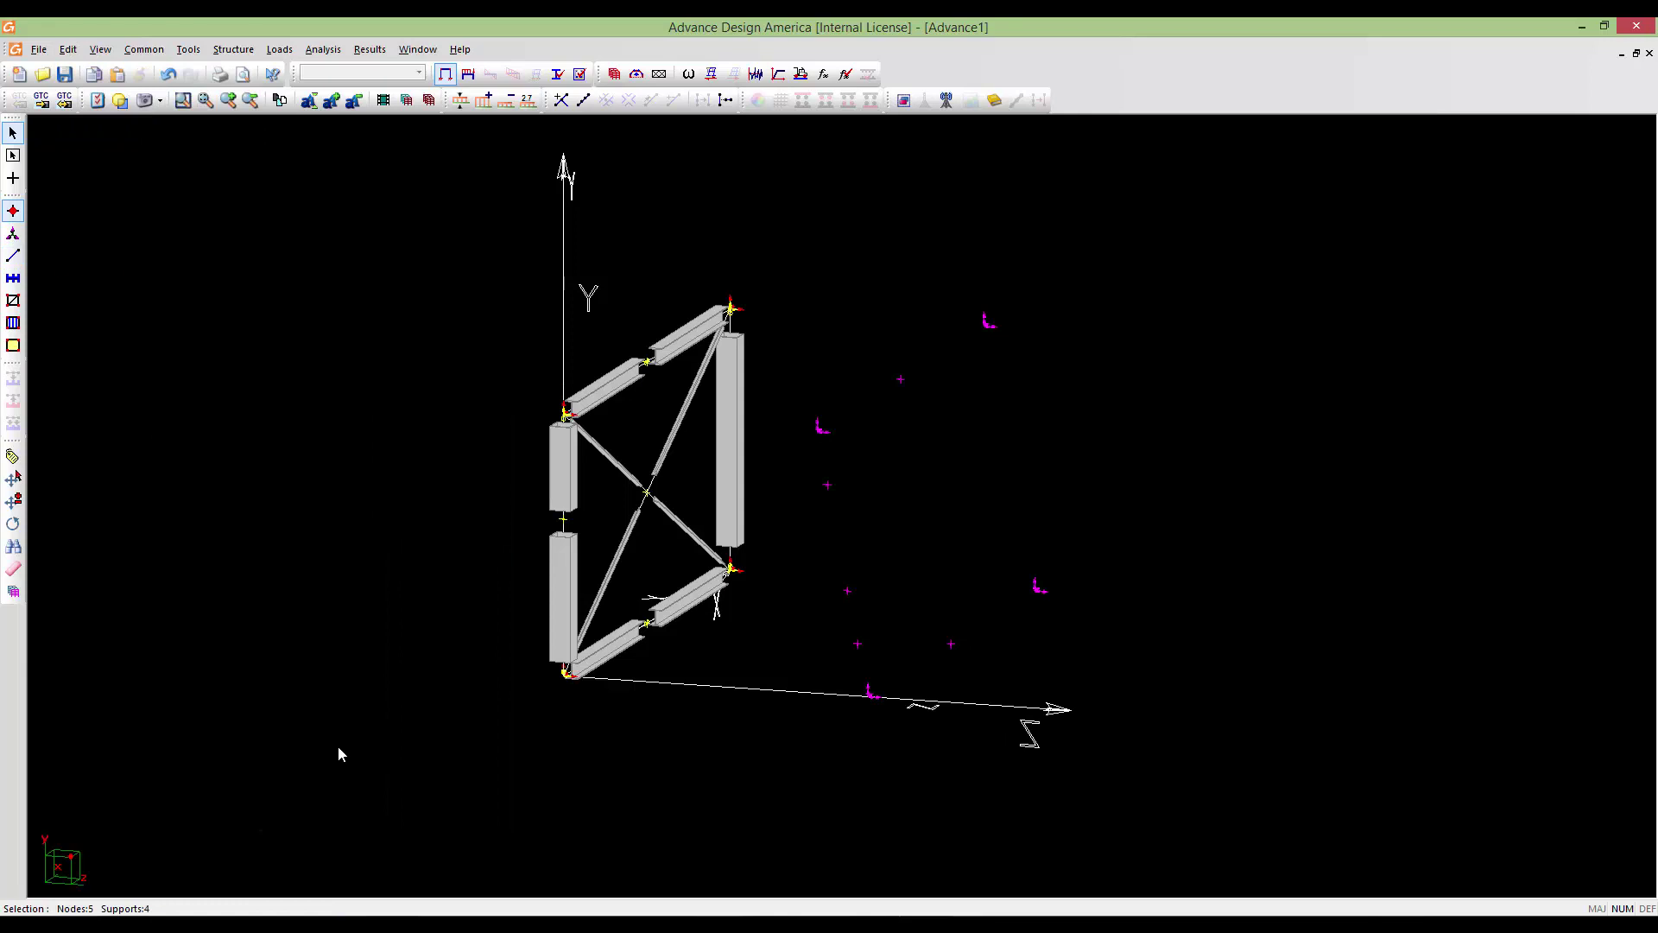
key(Delete)
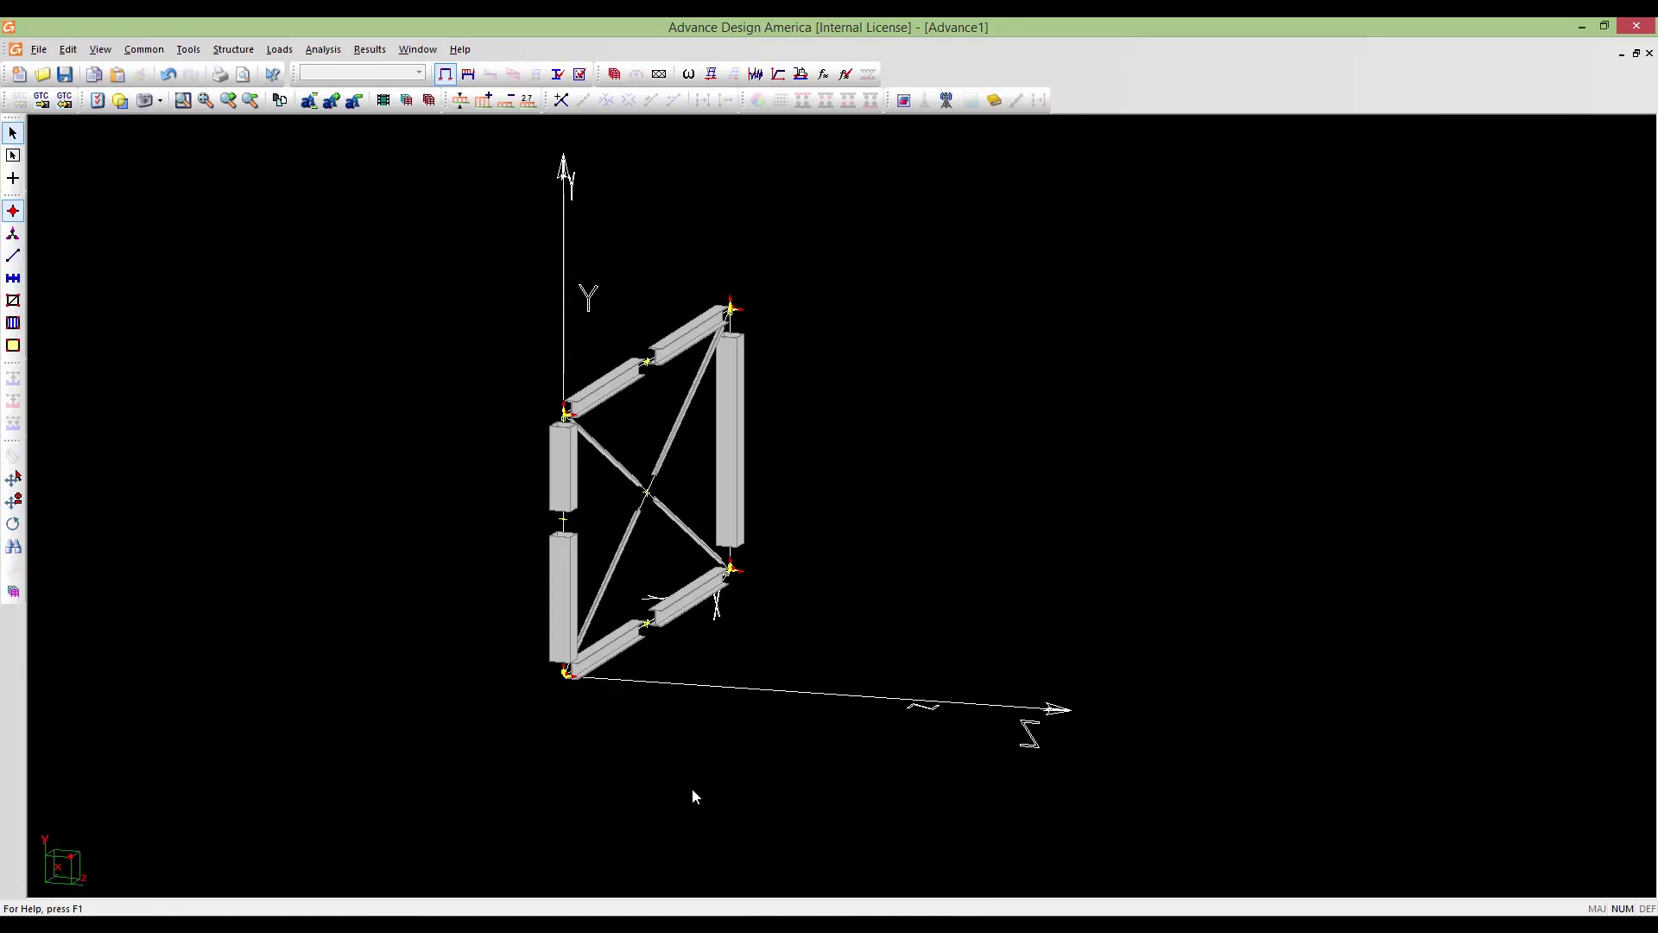
Delete the diagonal cross-bracing members and their intersection node inside the remaining frame
middle_drag(812, 748, 698, 723)
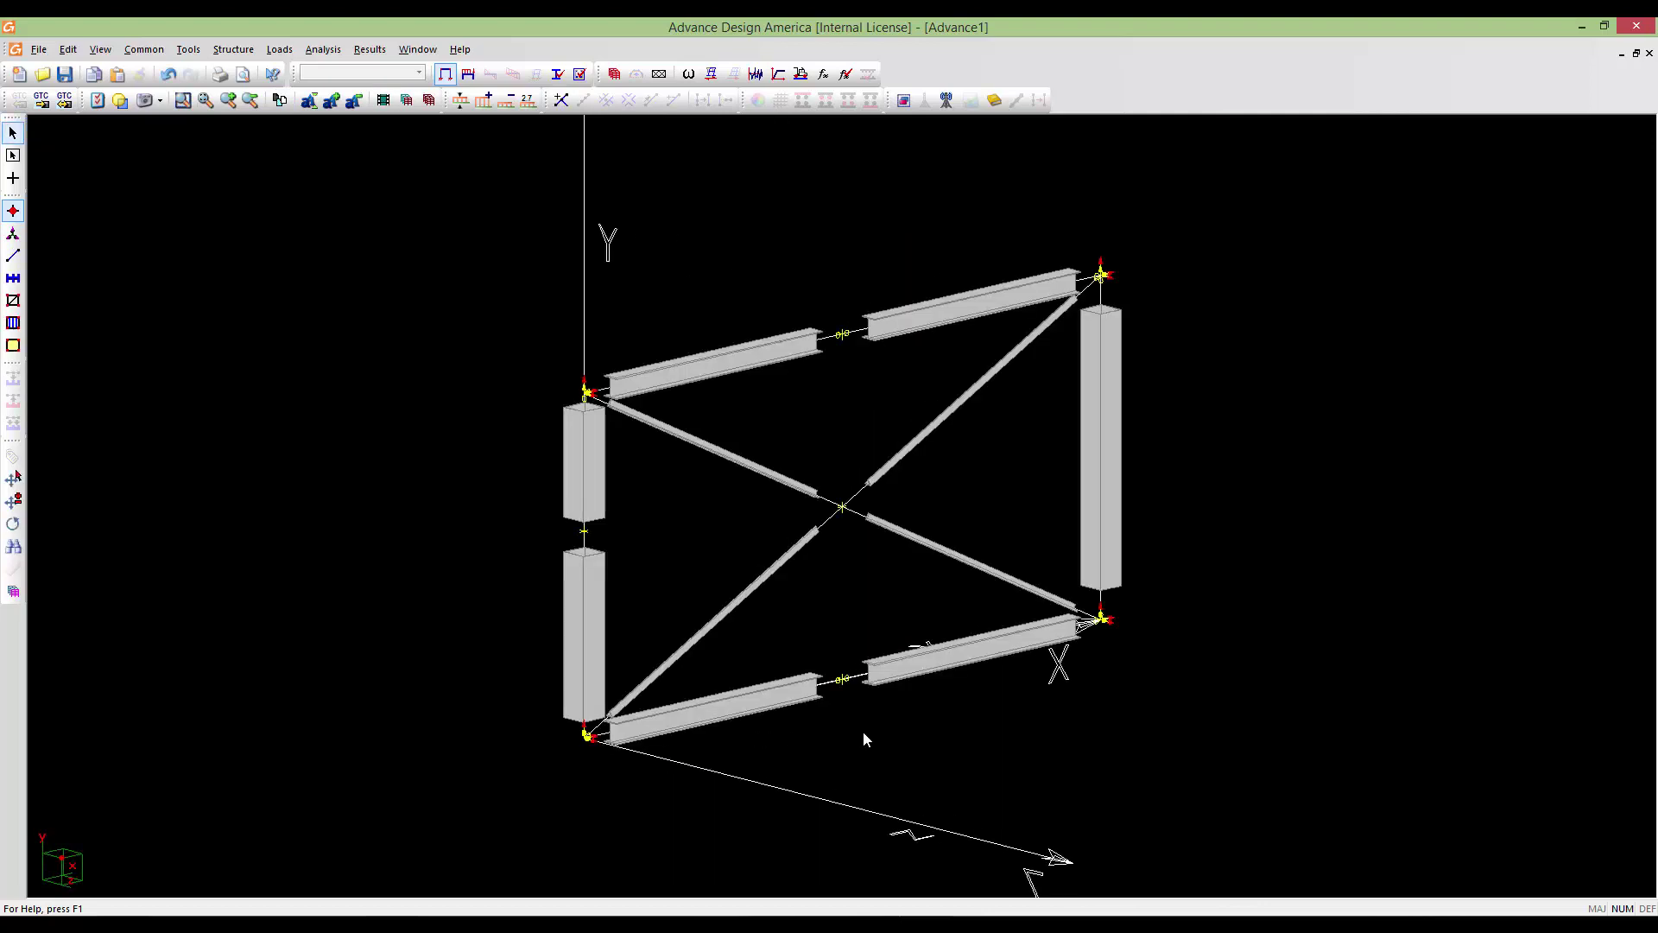
scroll(863, 732, down, 2)
scroll(862, 731, up, 4)
scroll(879, 704, down, 1)
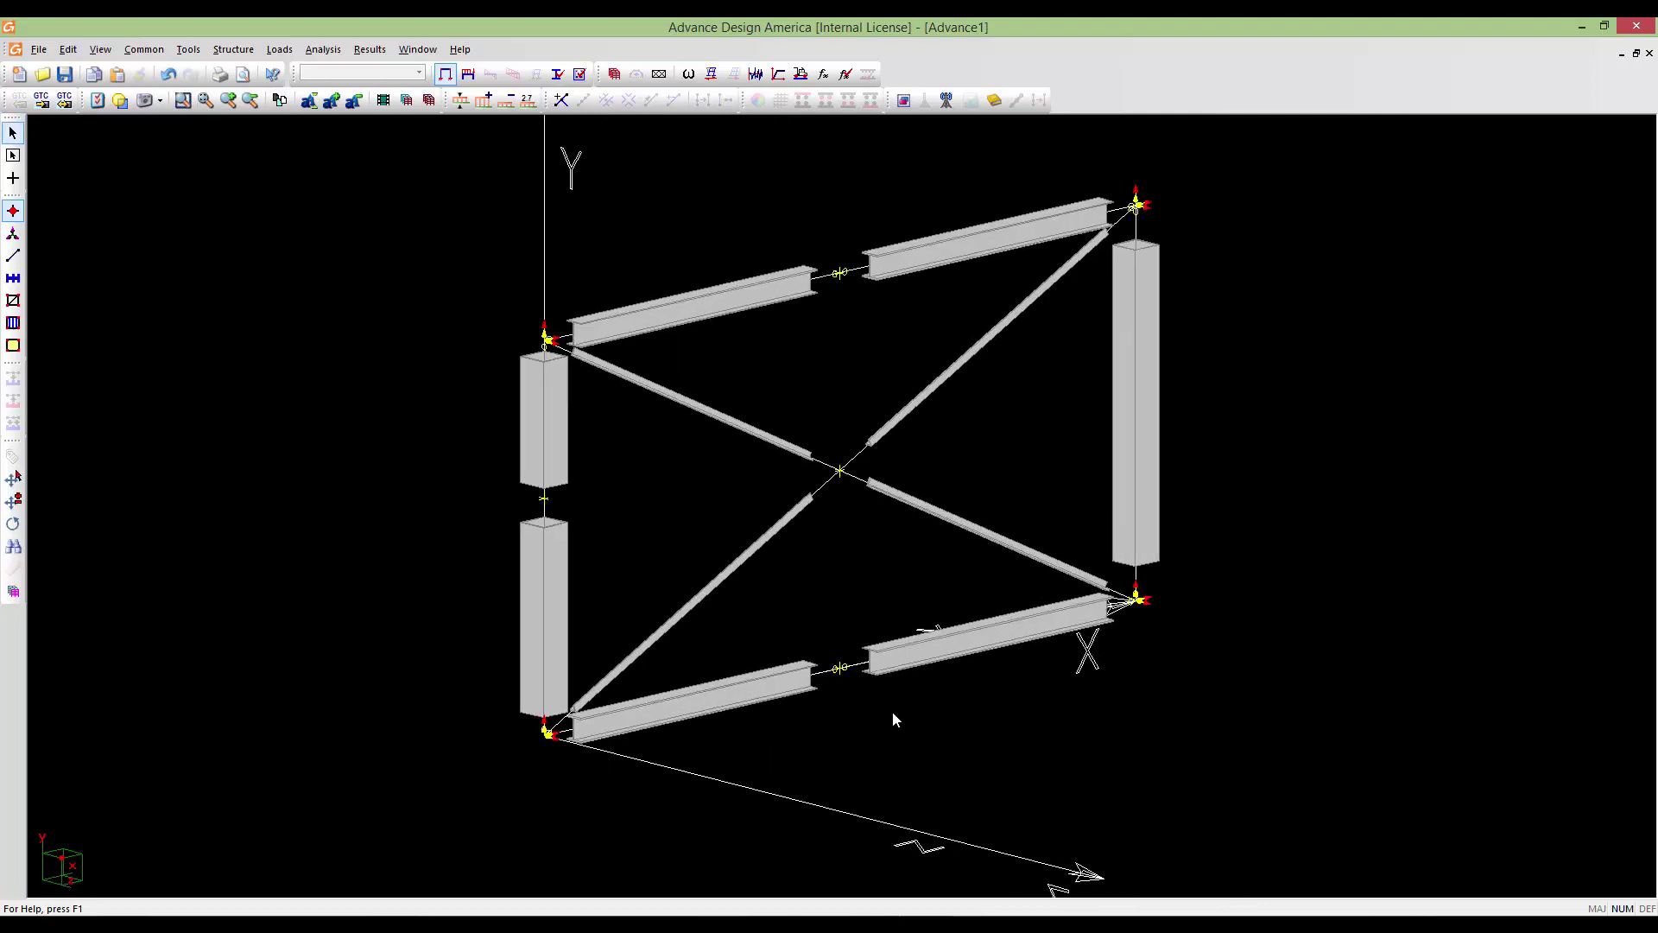
middle_drag(893, 712, 1097, 715)
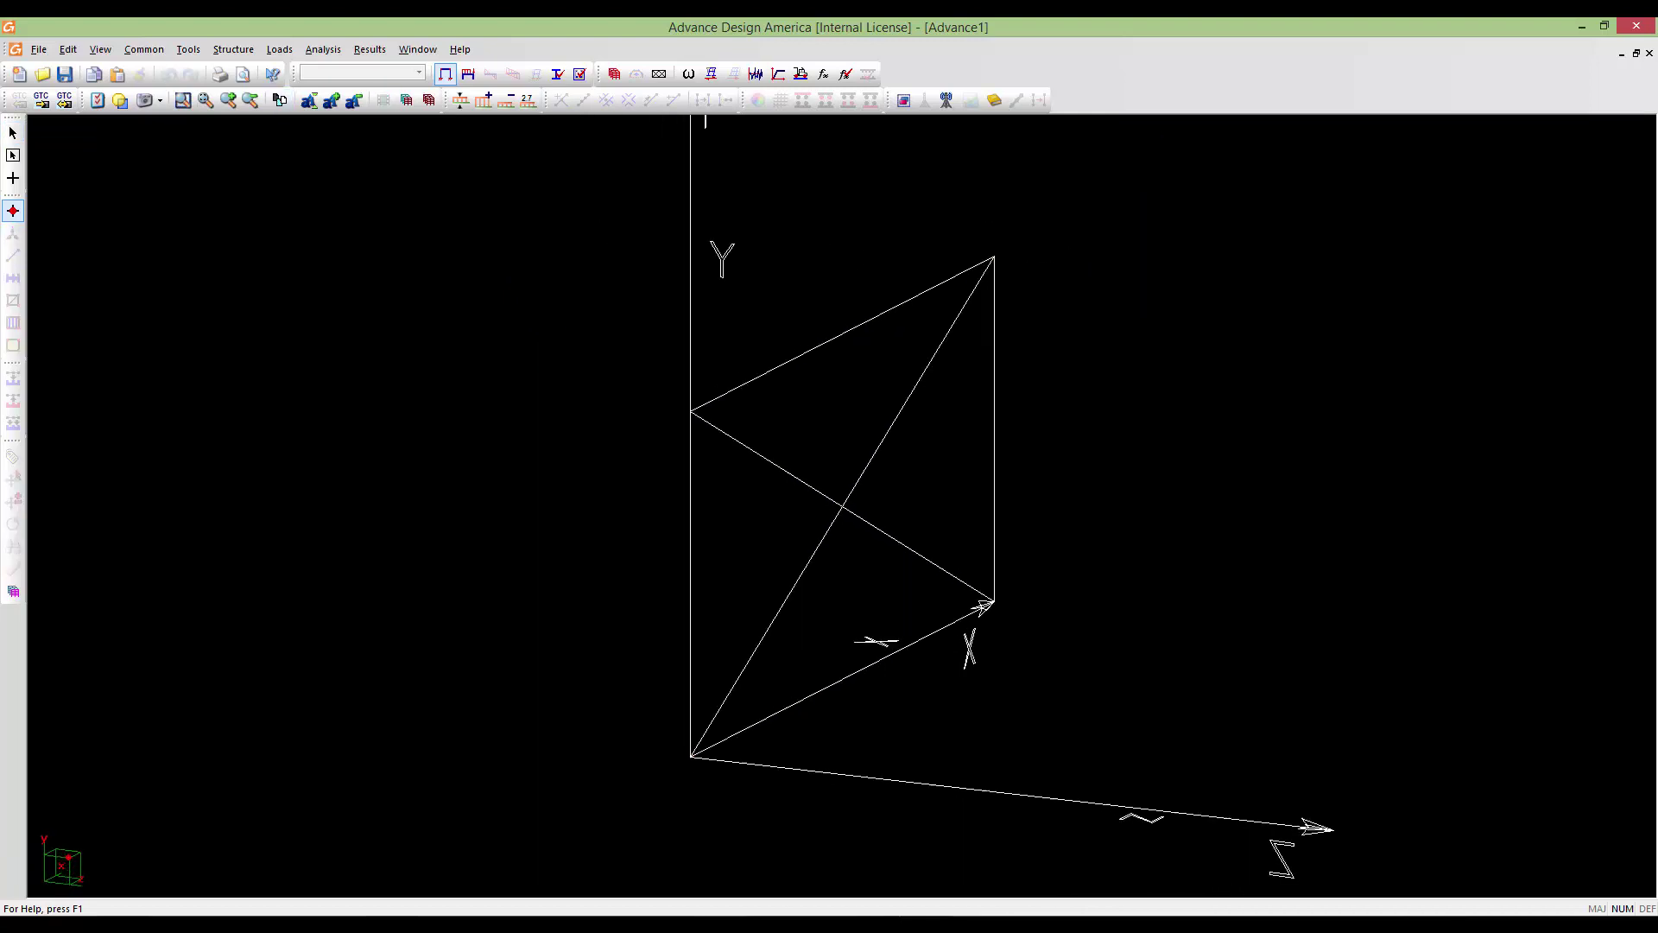
shift+middle_drag(946, 715, 890, 720)
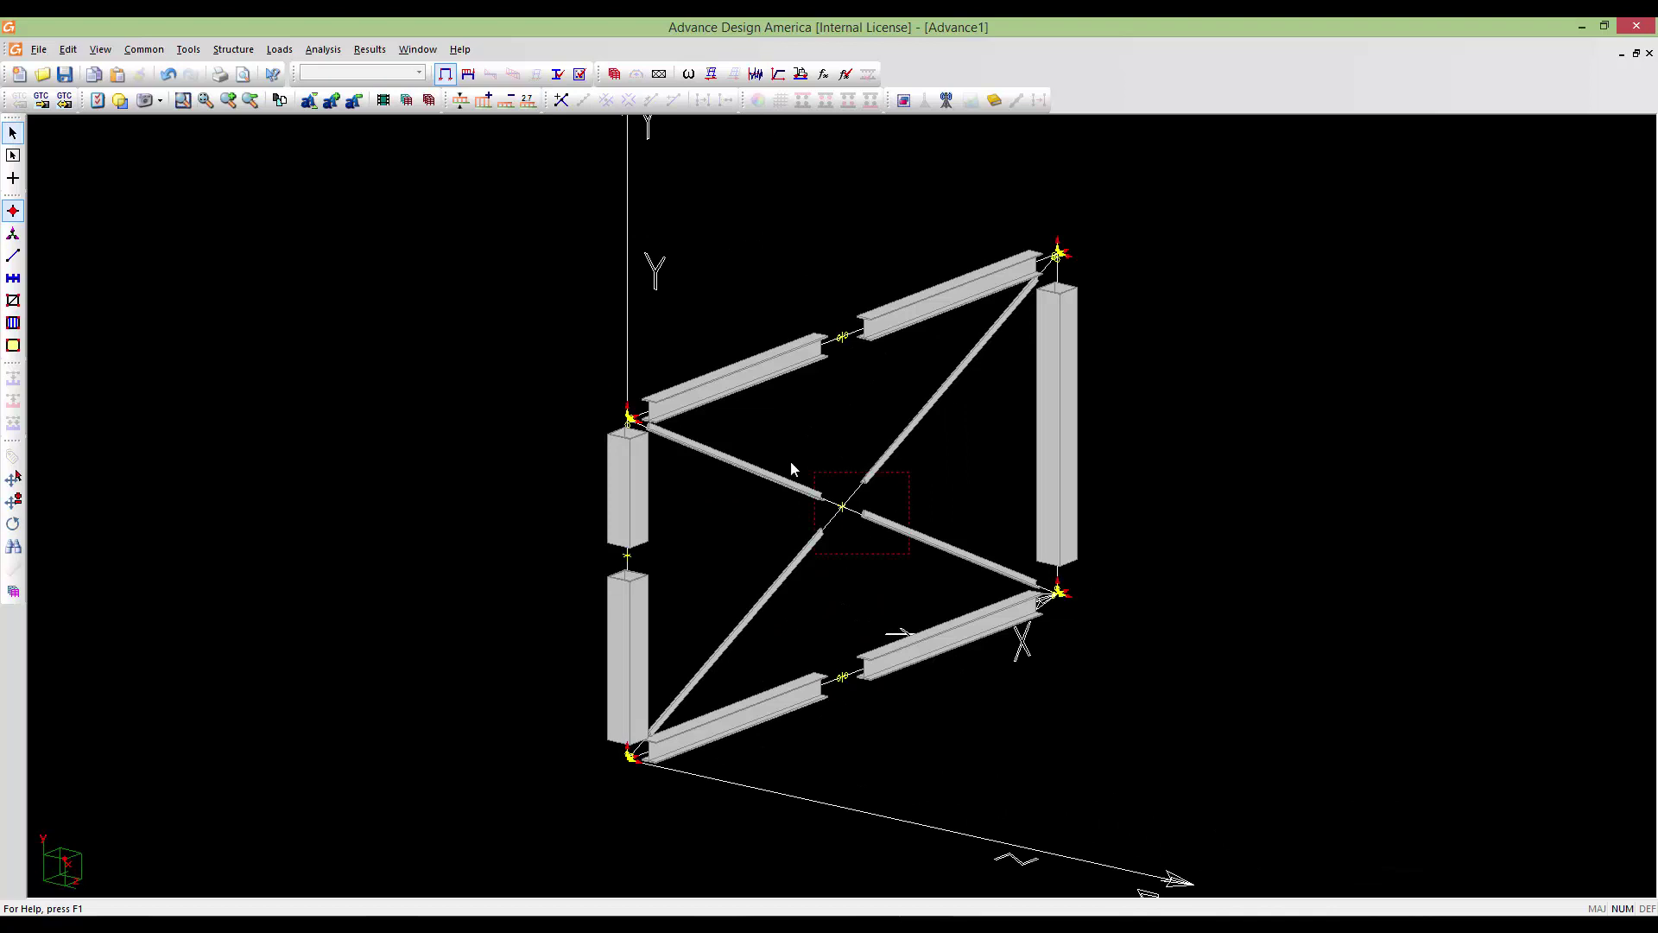
key(Delete)
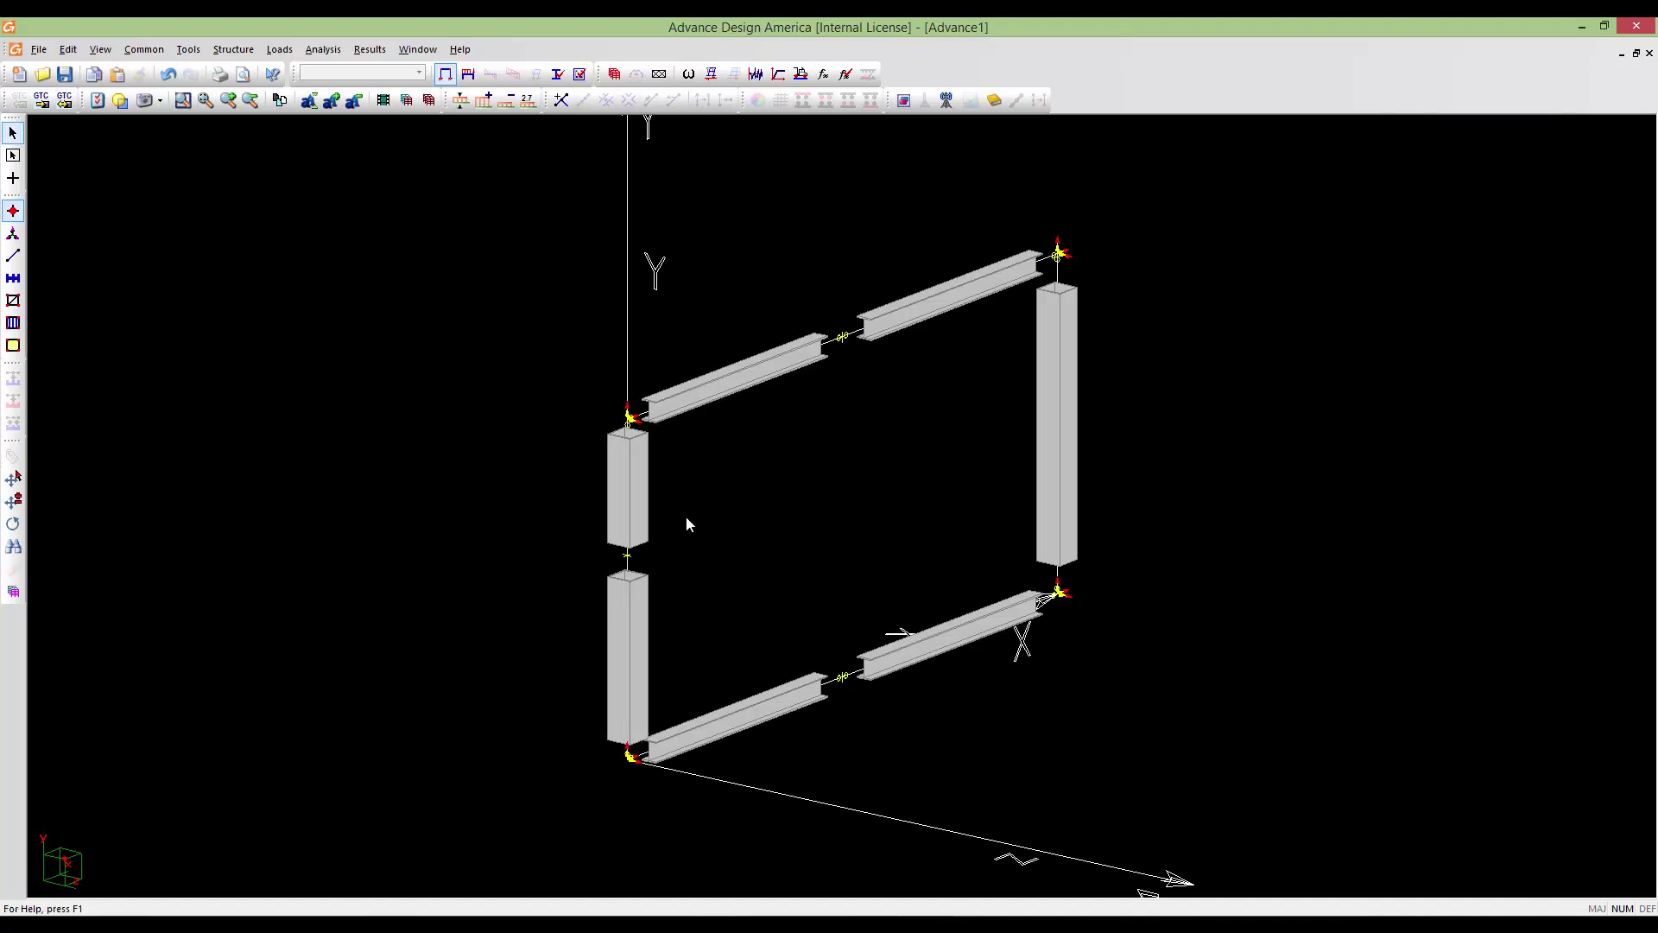
Join the two segments of the column at the origin into one member, along with their loads
drag(686, 515, 686, 513)
key(Escape)
click(13, 255)
click(634, 518)
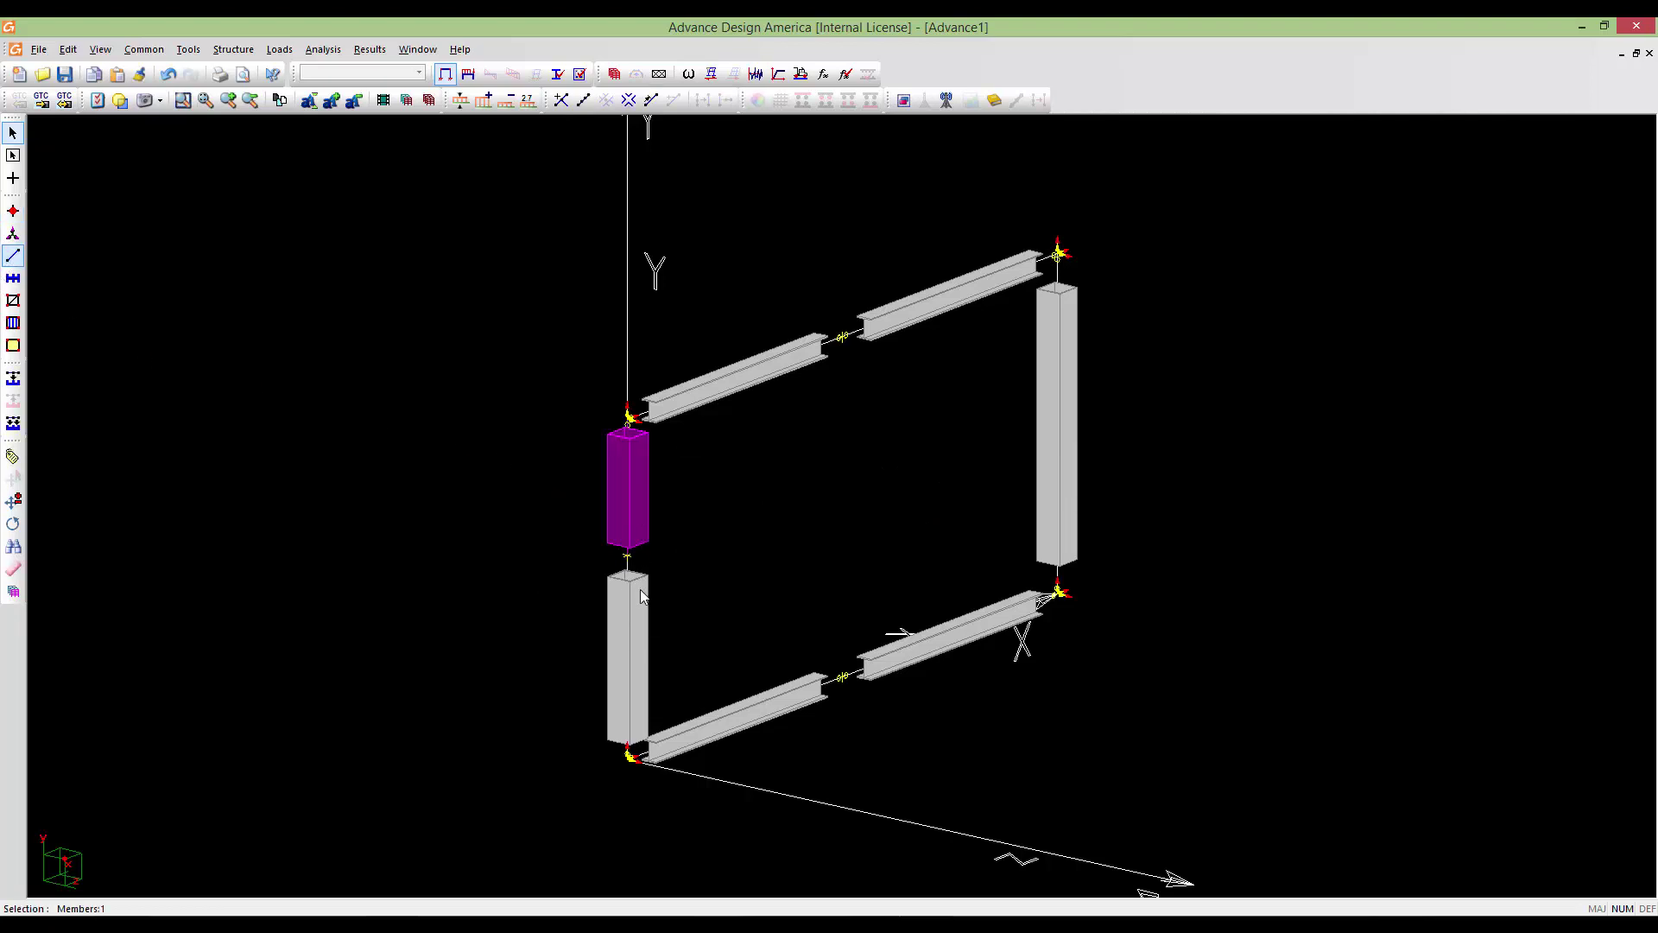
click(640, 589)
click(702, 100)
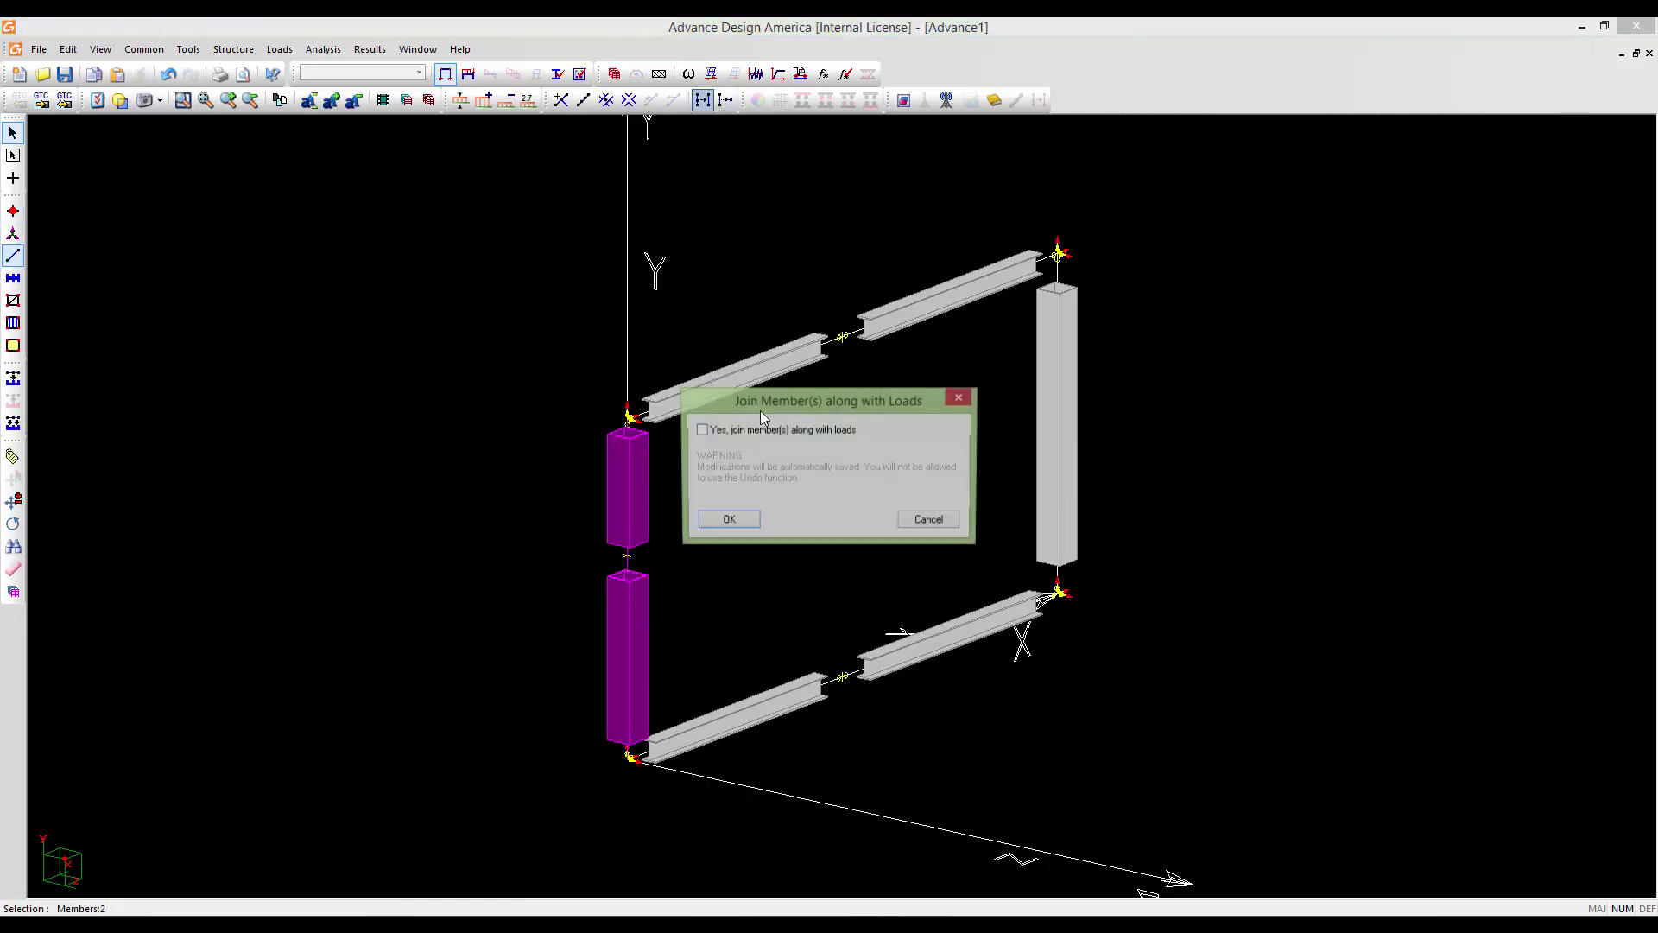
click(728, 432)
click(728, 520)
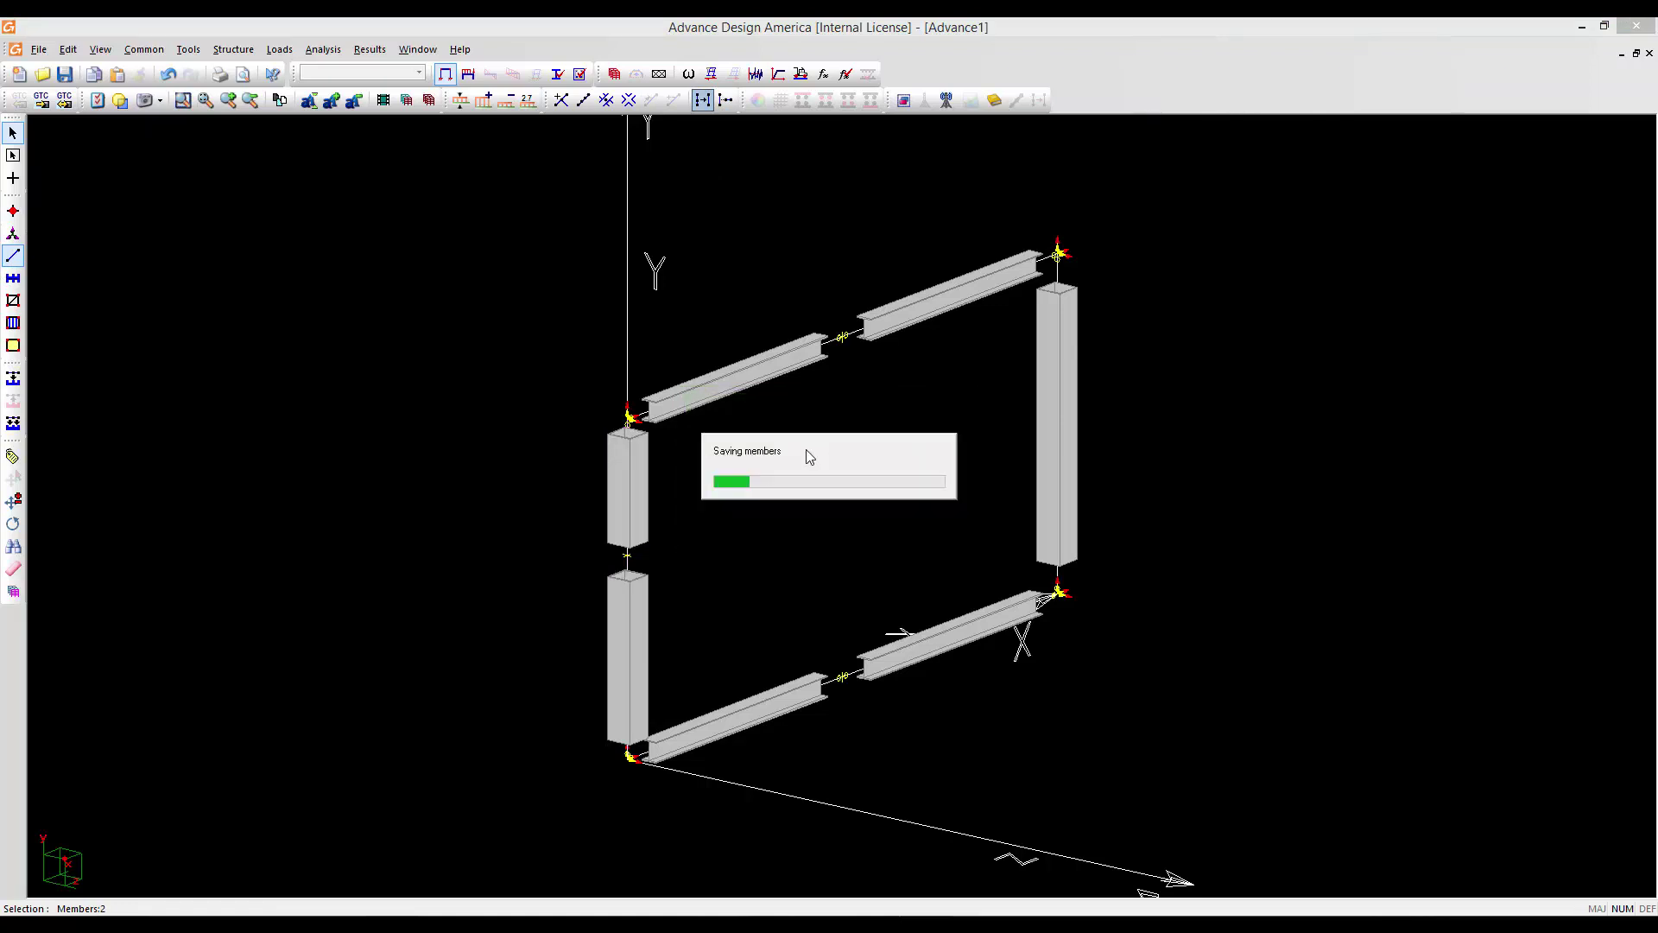
Join the two top beam segments into one member, along with their loads
click(784, 376)
click(889, 326)
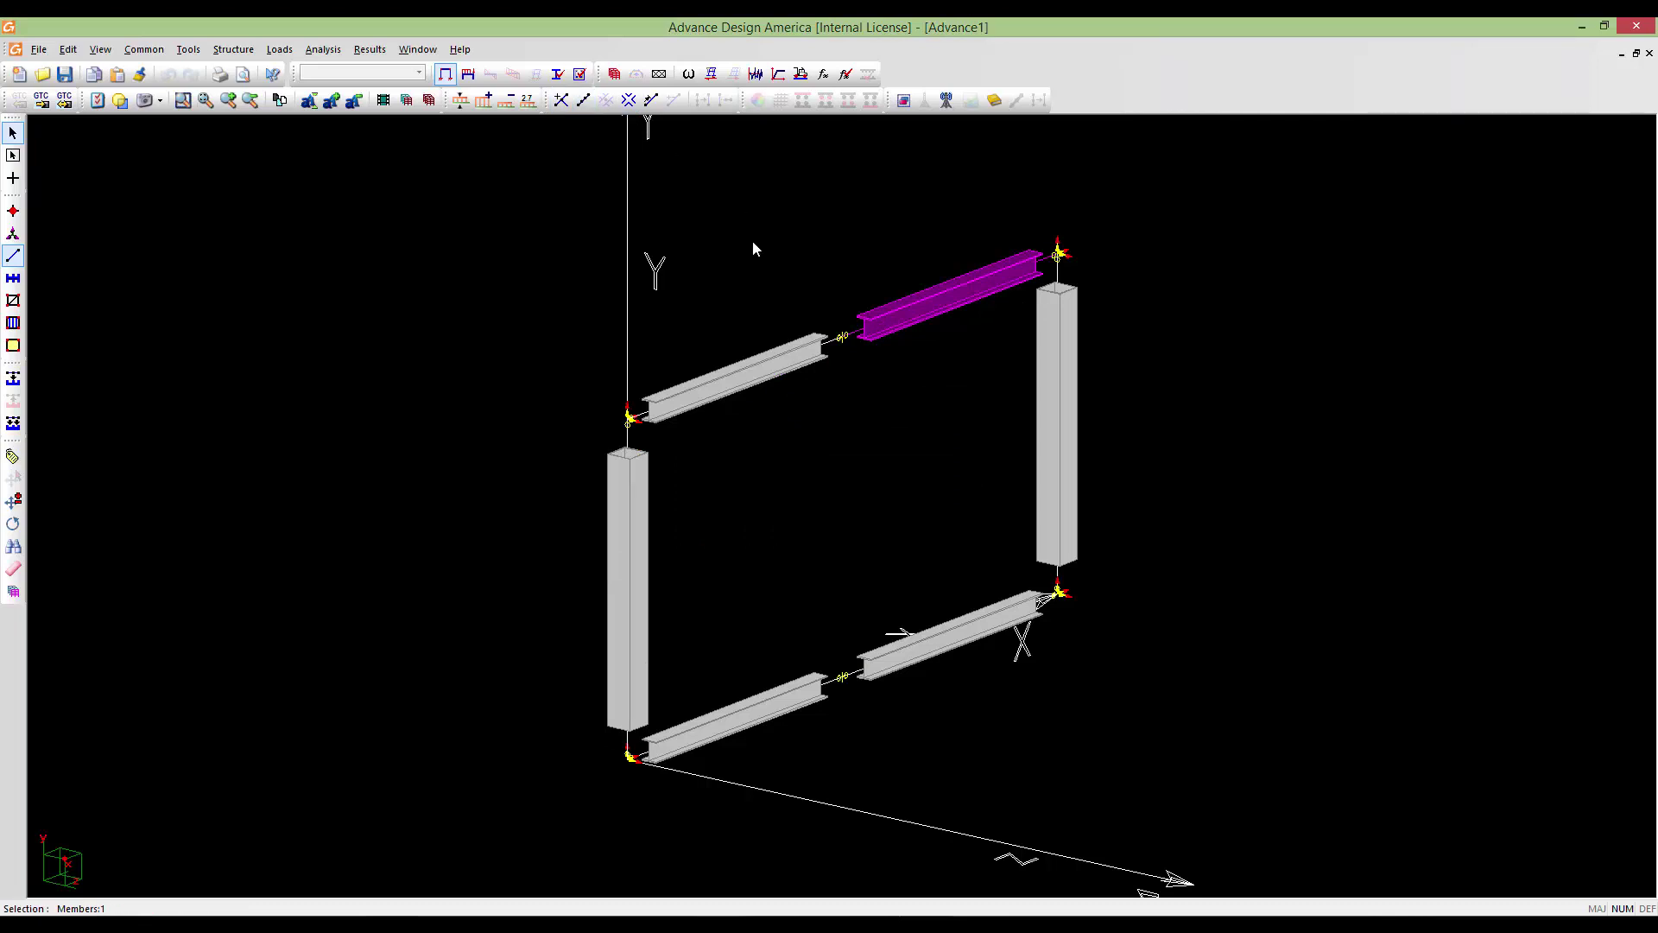
ctrl+click(747, 362)
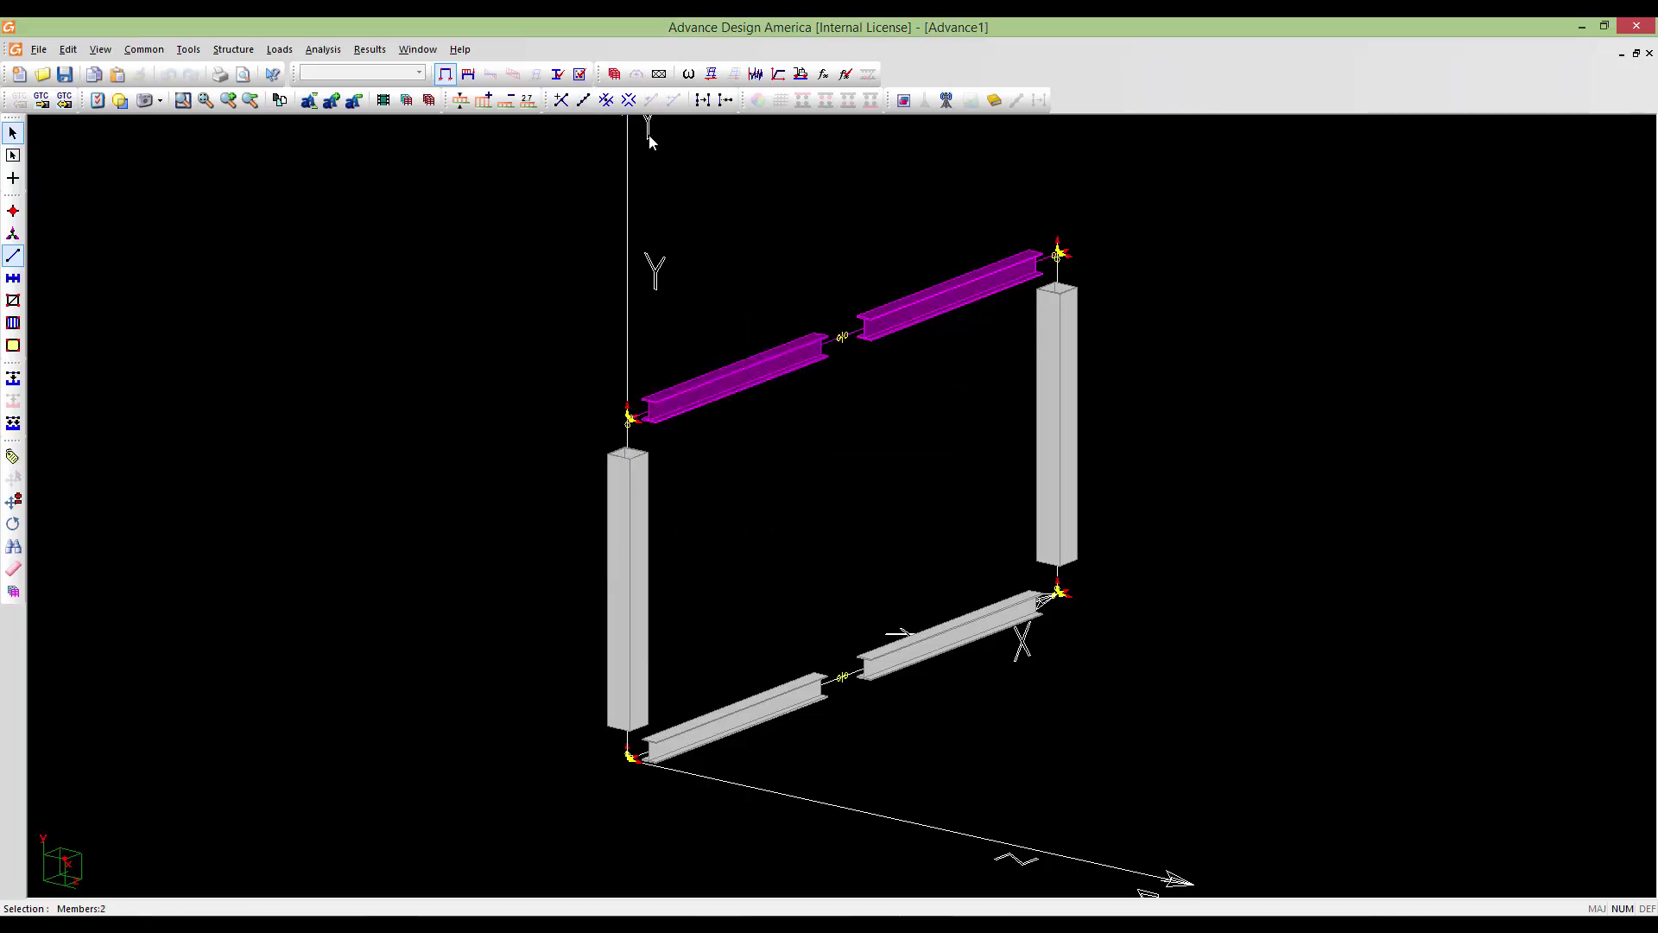
click(703, 99)
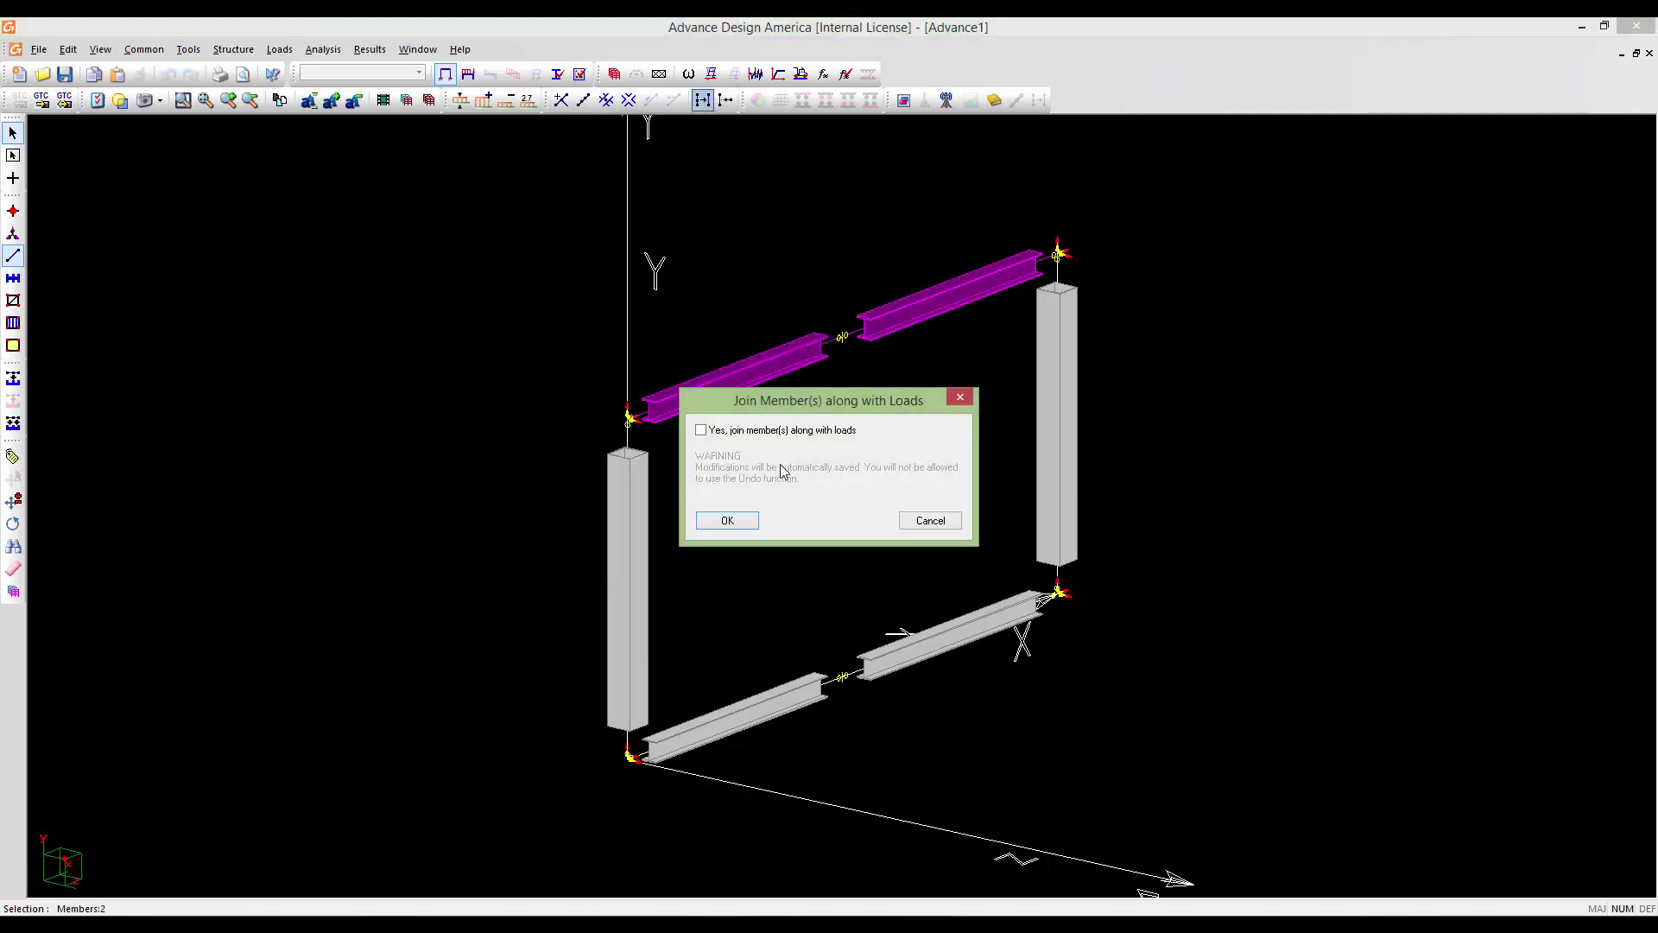
click(724, 433)
click(728, 520)
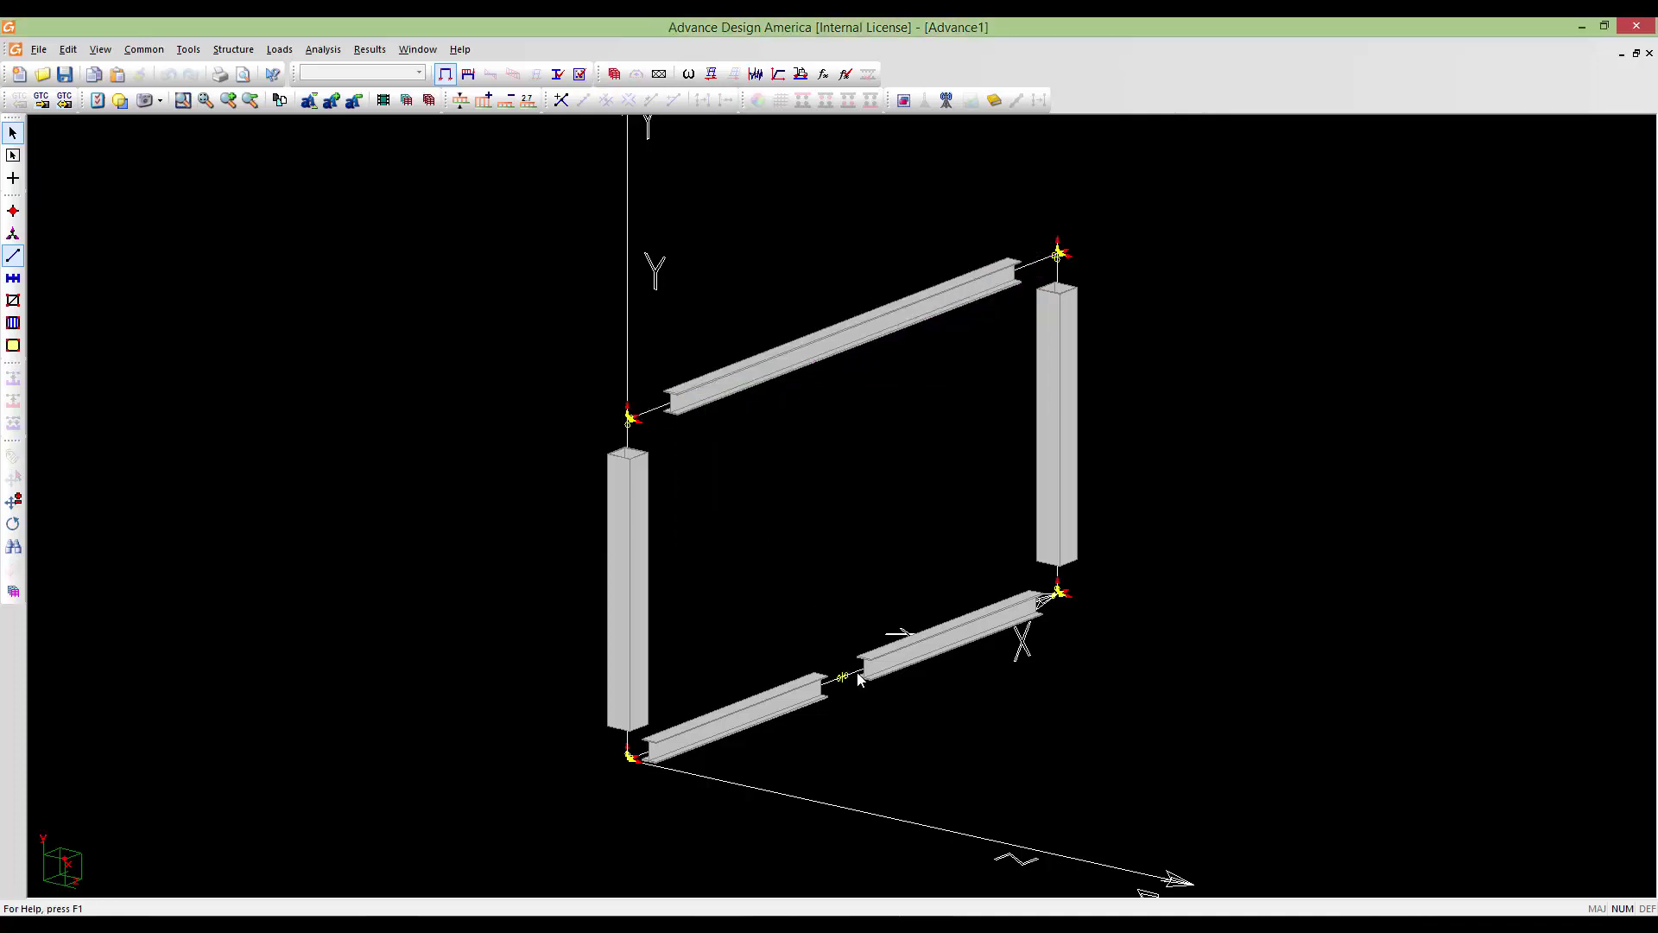
Delete the two bottom beam segments and the leftover node between them
drag(858, 674, 765, 628)
key(Delete)
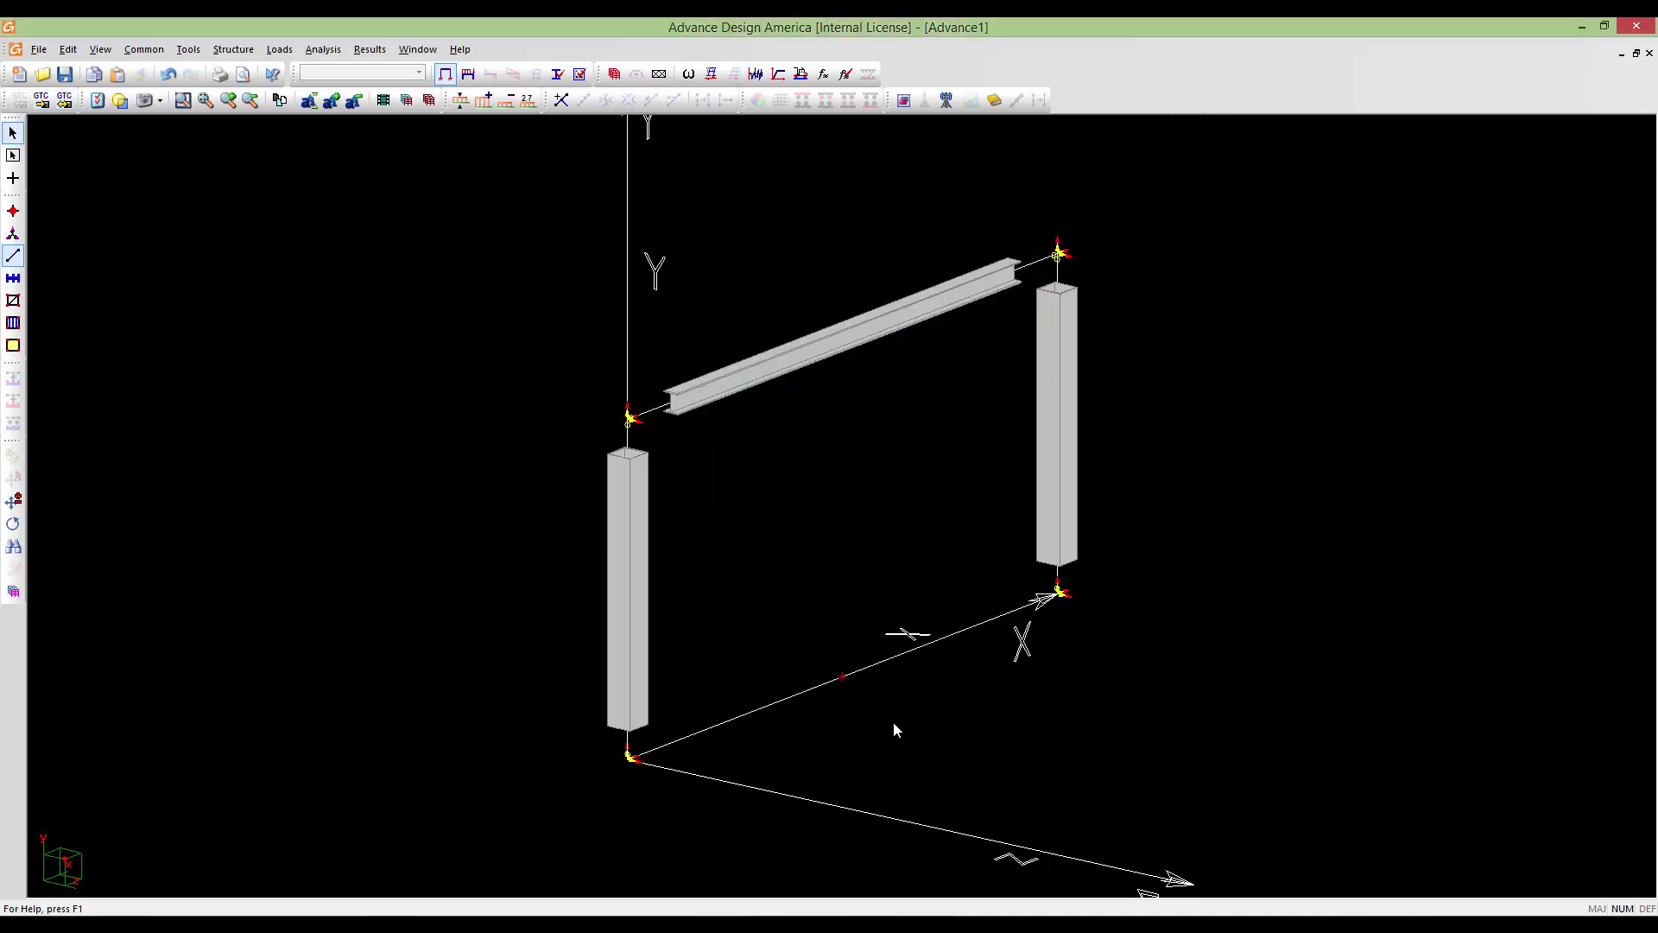
click(639, 596)
click(17, 214)
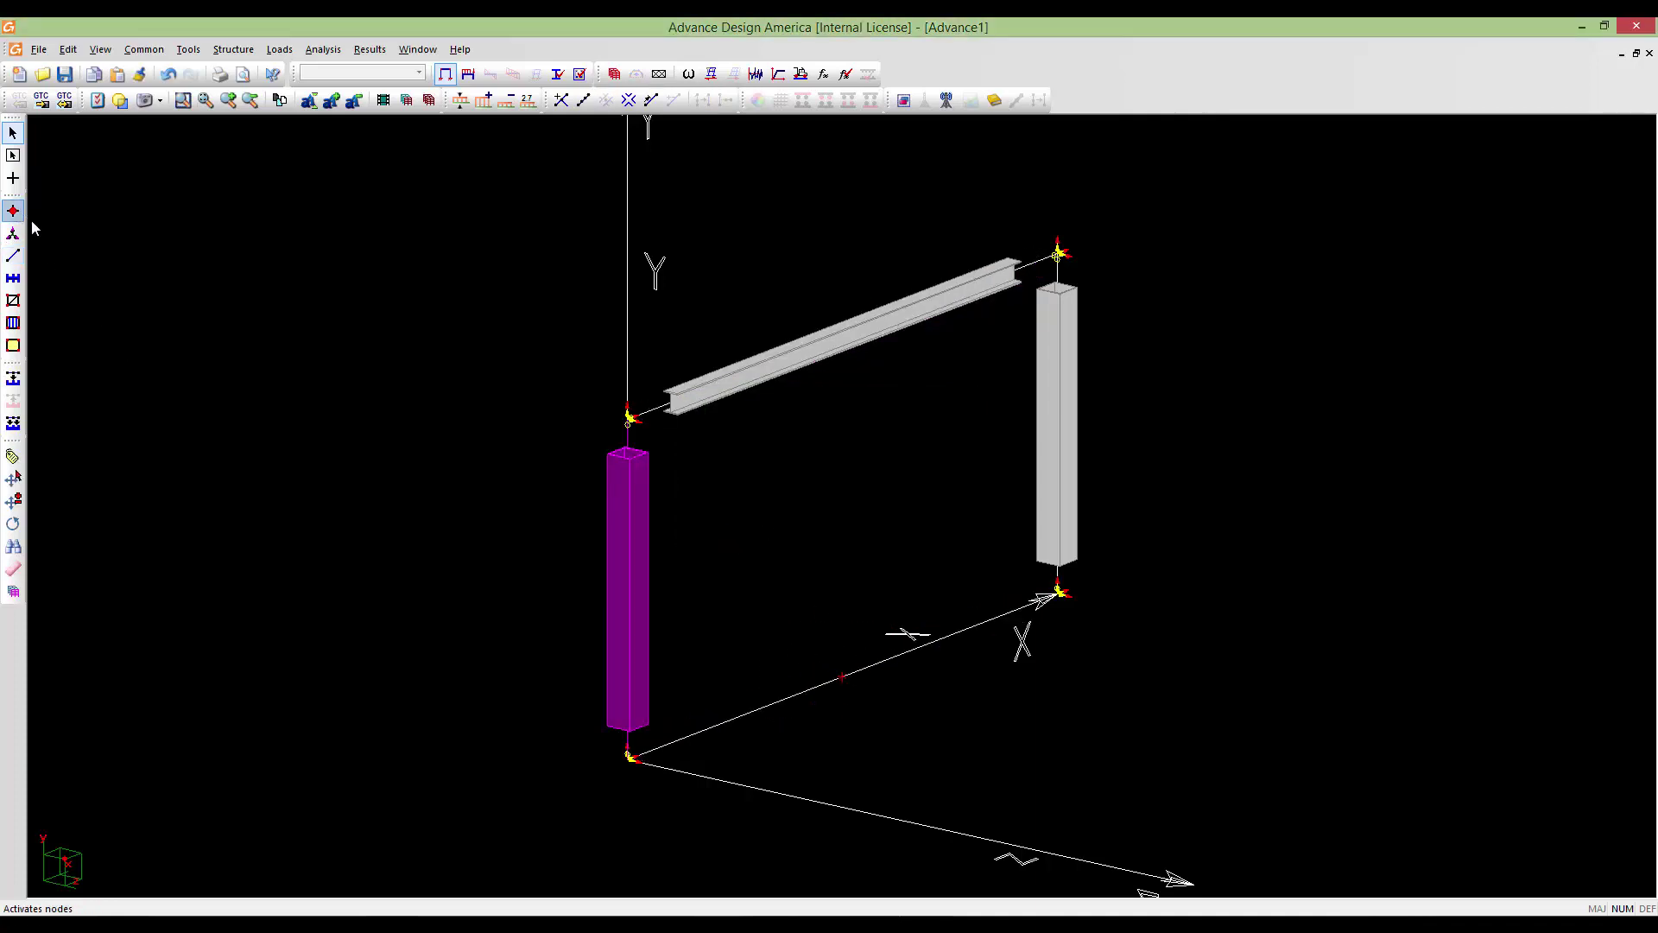
drag(853, 717, 805, 630)
key(Delete)
Set the Type of the two supports at the column tops to Normal in the Nodes Spreadsheet
middle_drag(830, 661, 821, 607)
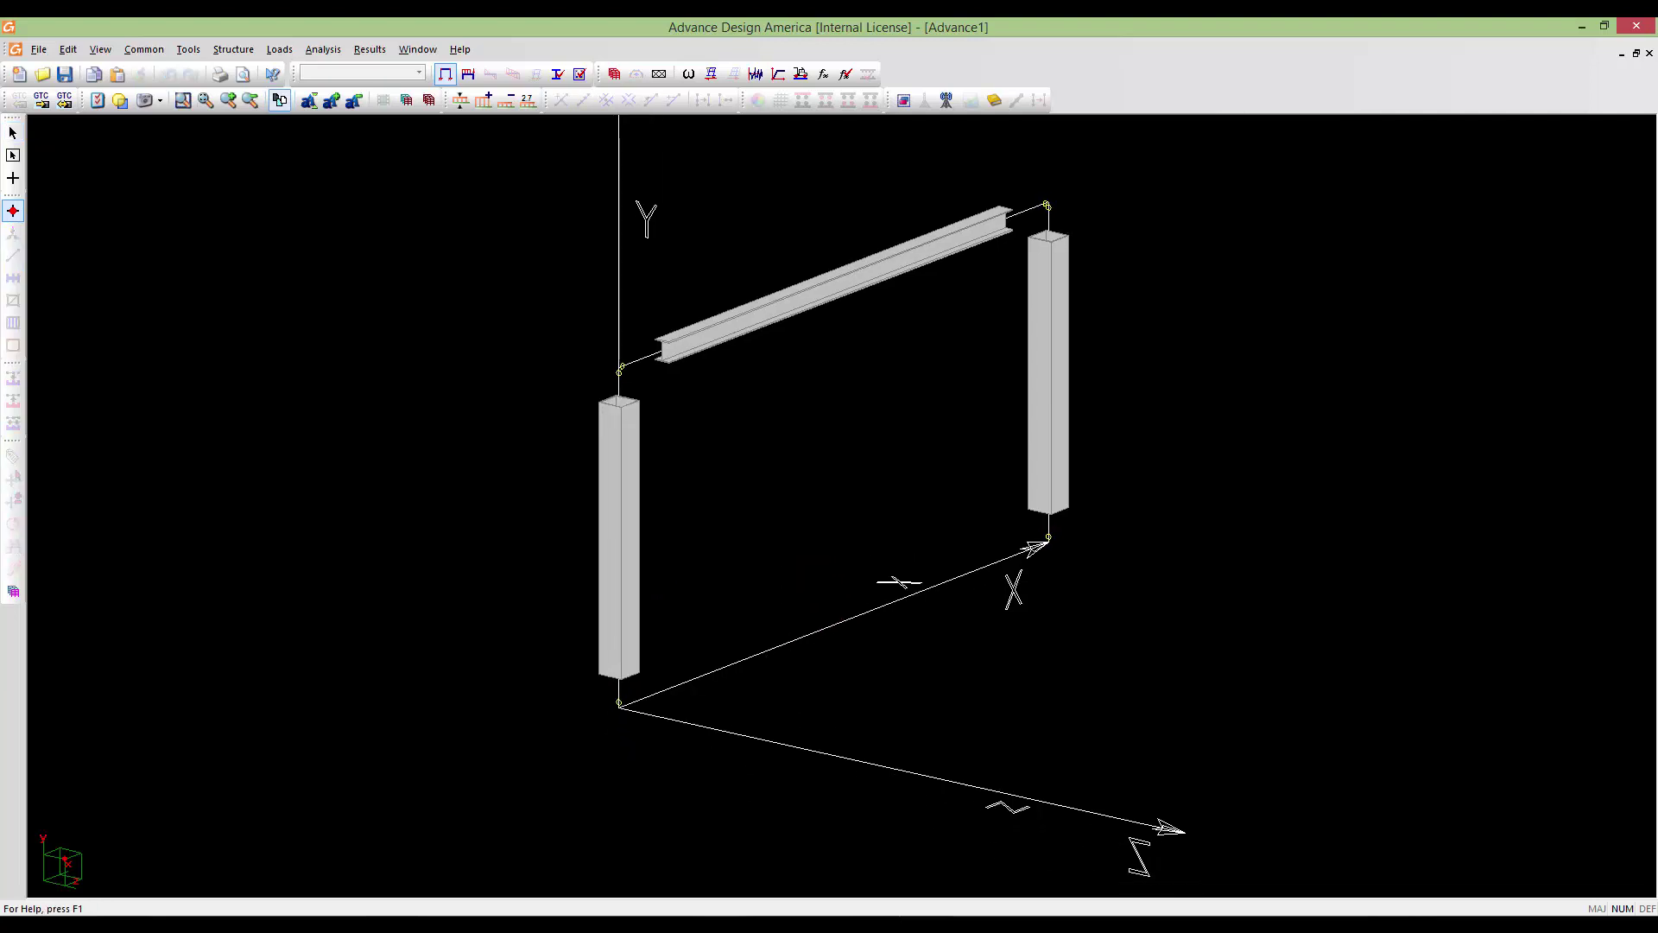
scroll(822, 608, down, 4)
middle_drag(767, 694, 781, 729)
scroll(698, 710, up, 5)
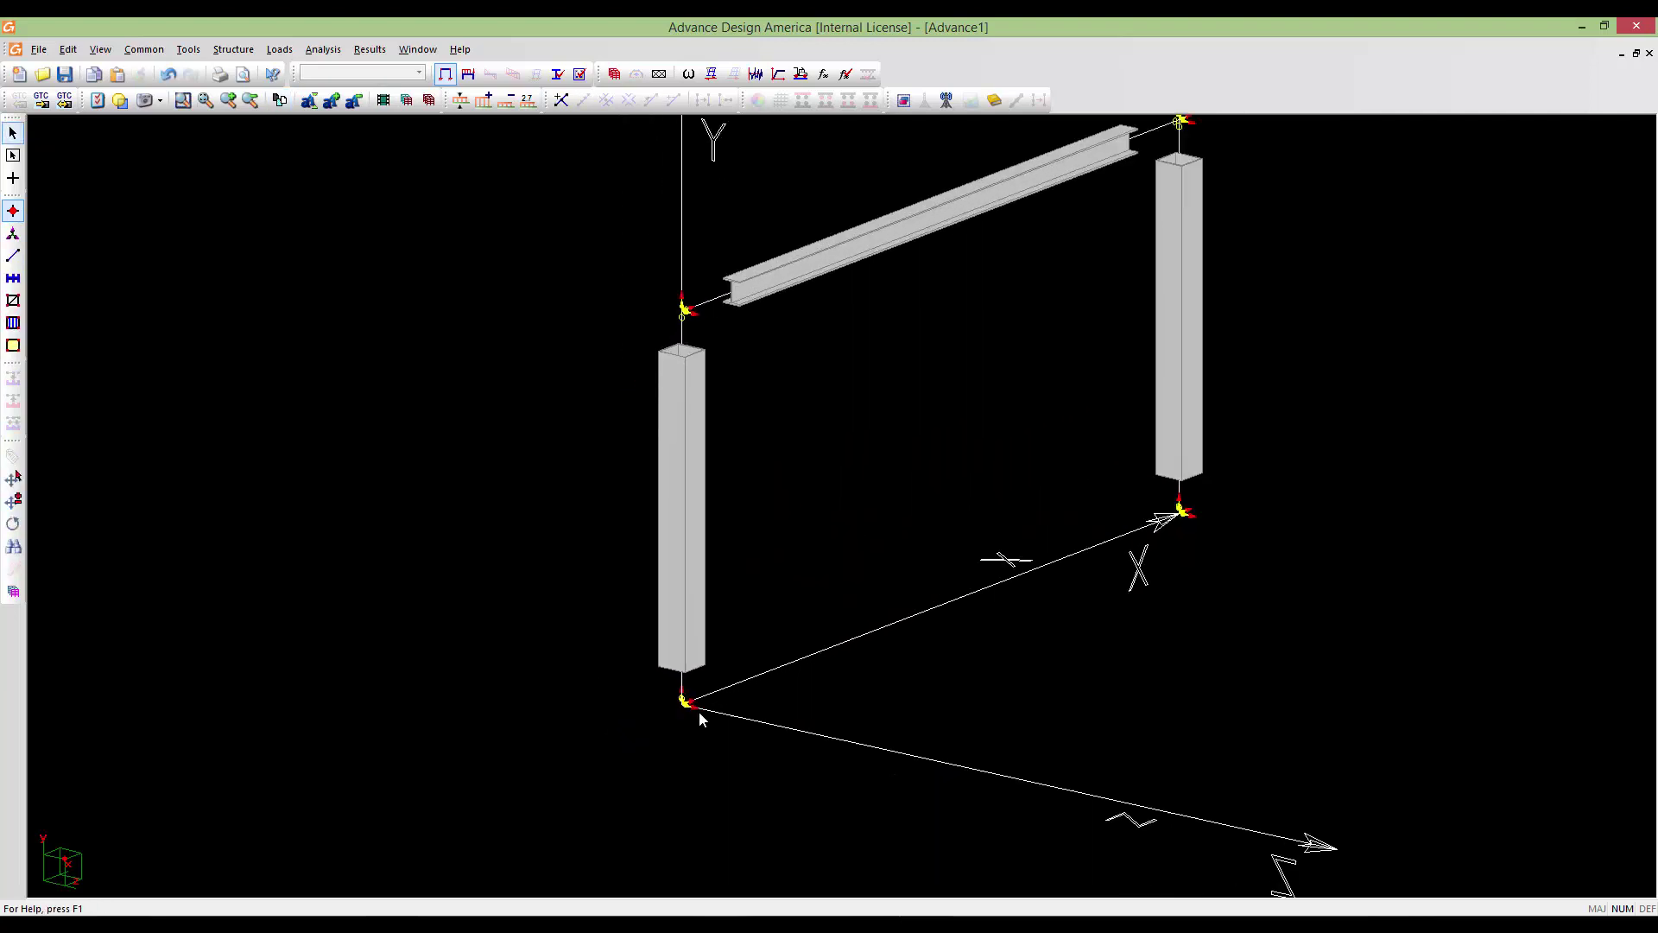
scroll(704, 605, down, 2)
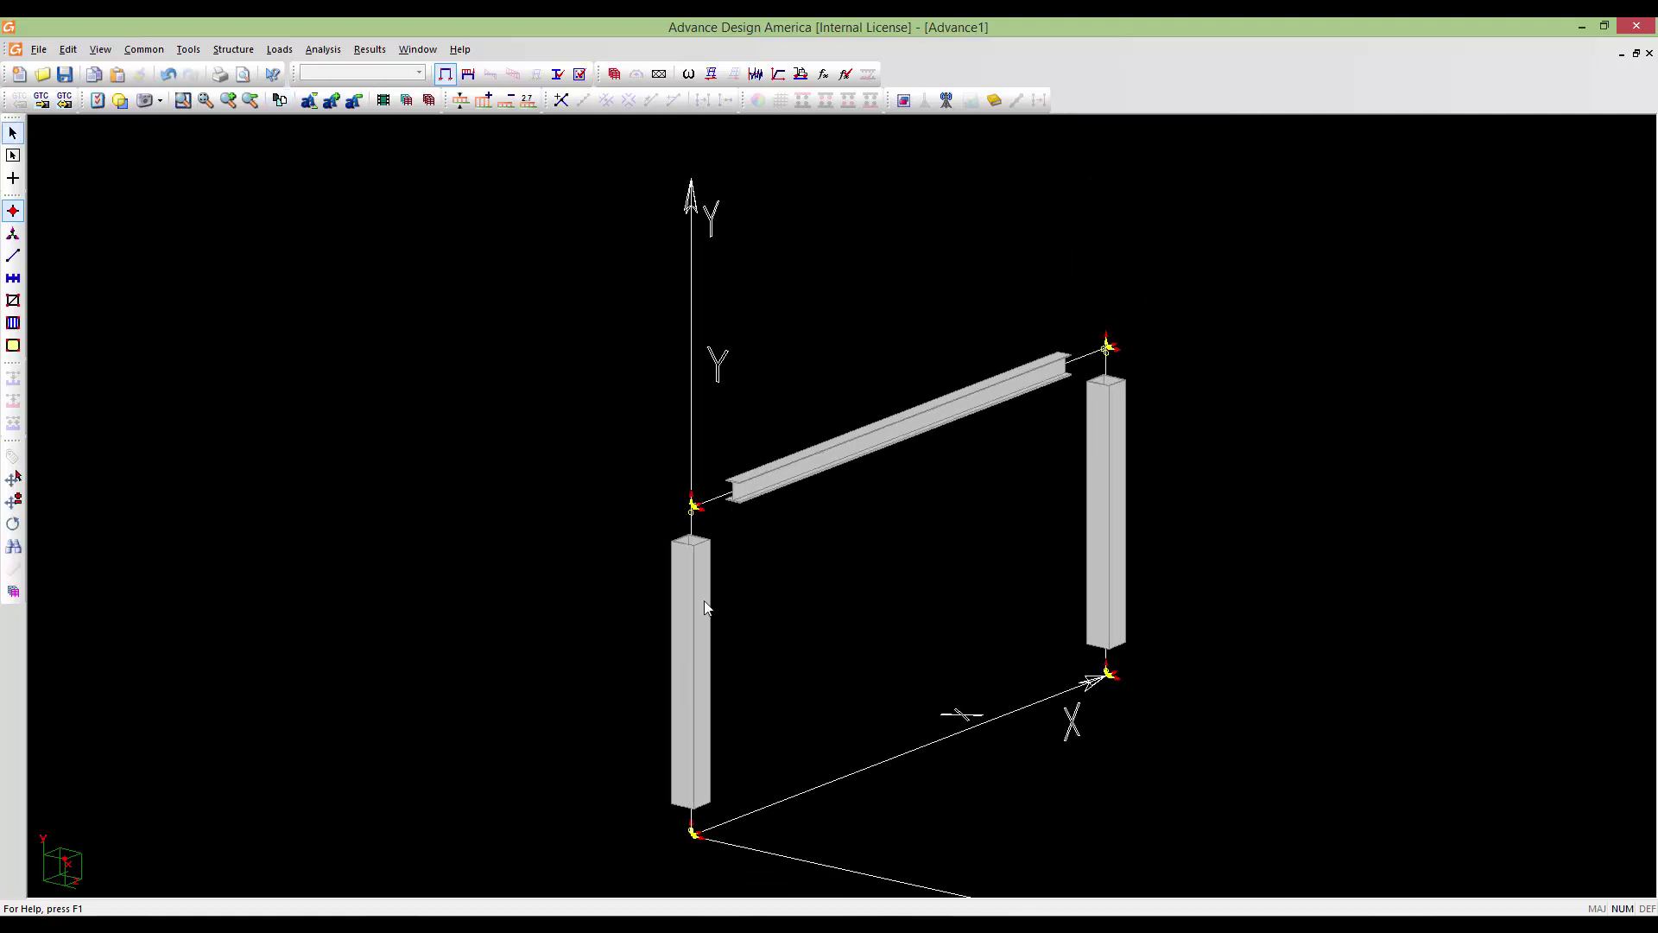
click(694, 508)
click(1106, 348)
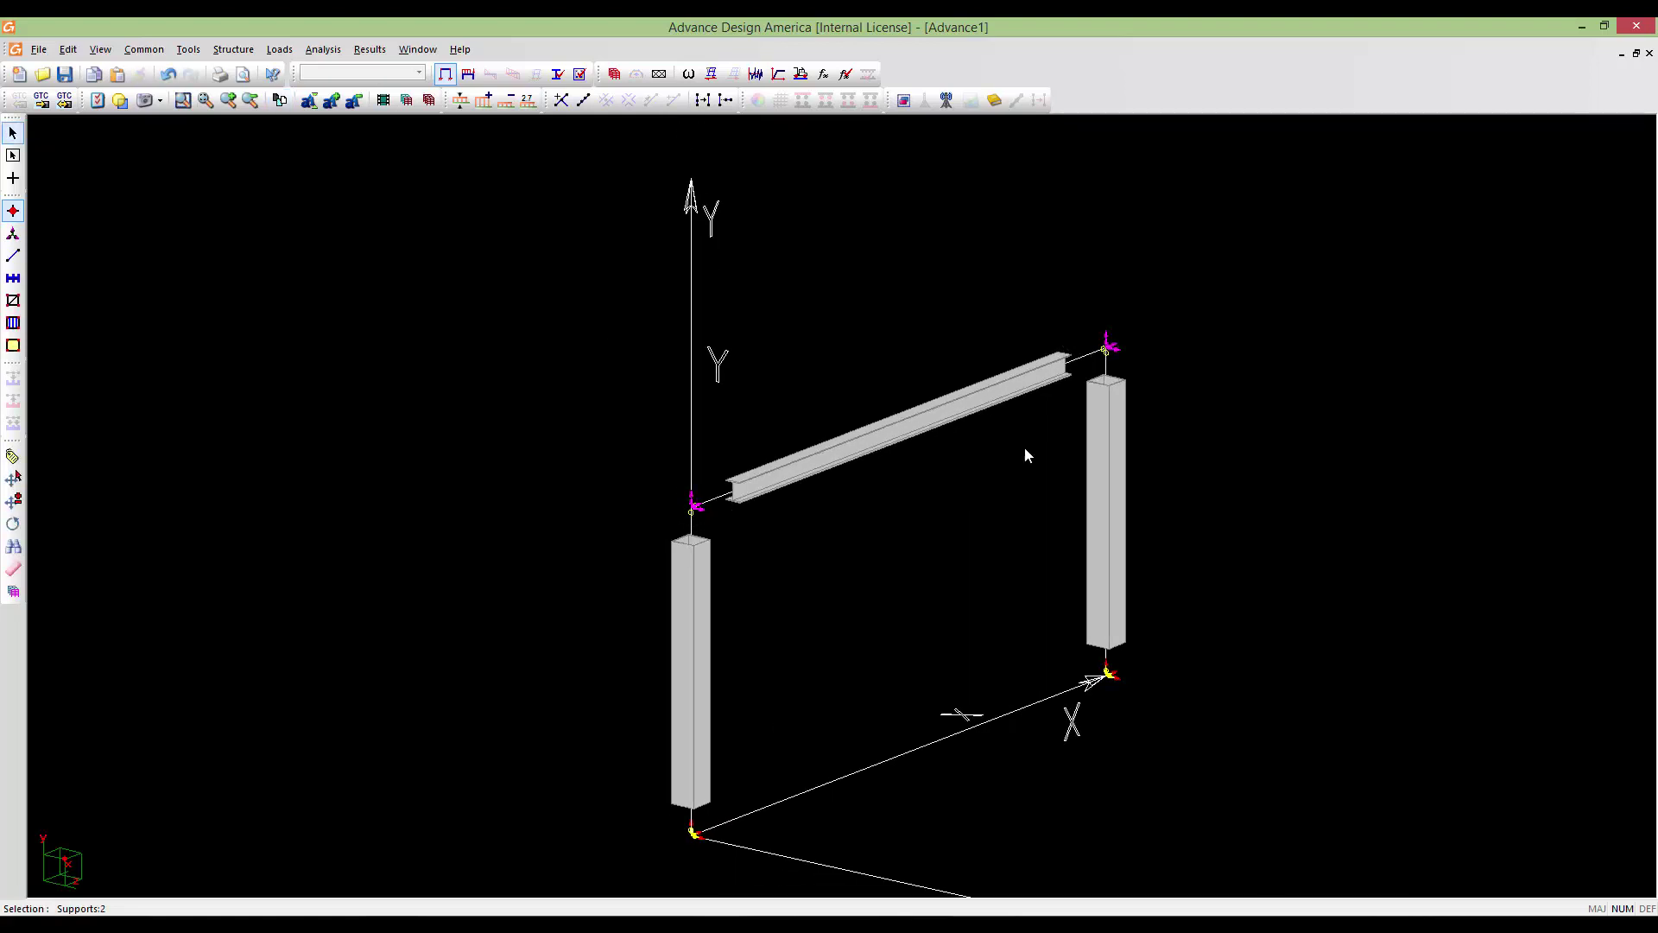
double_click(560, 478)
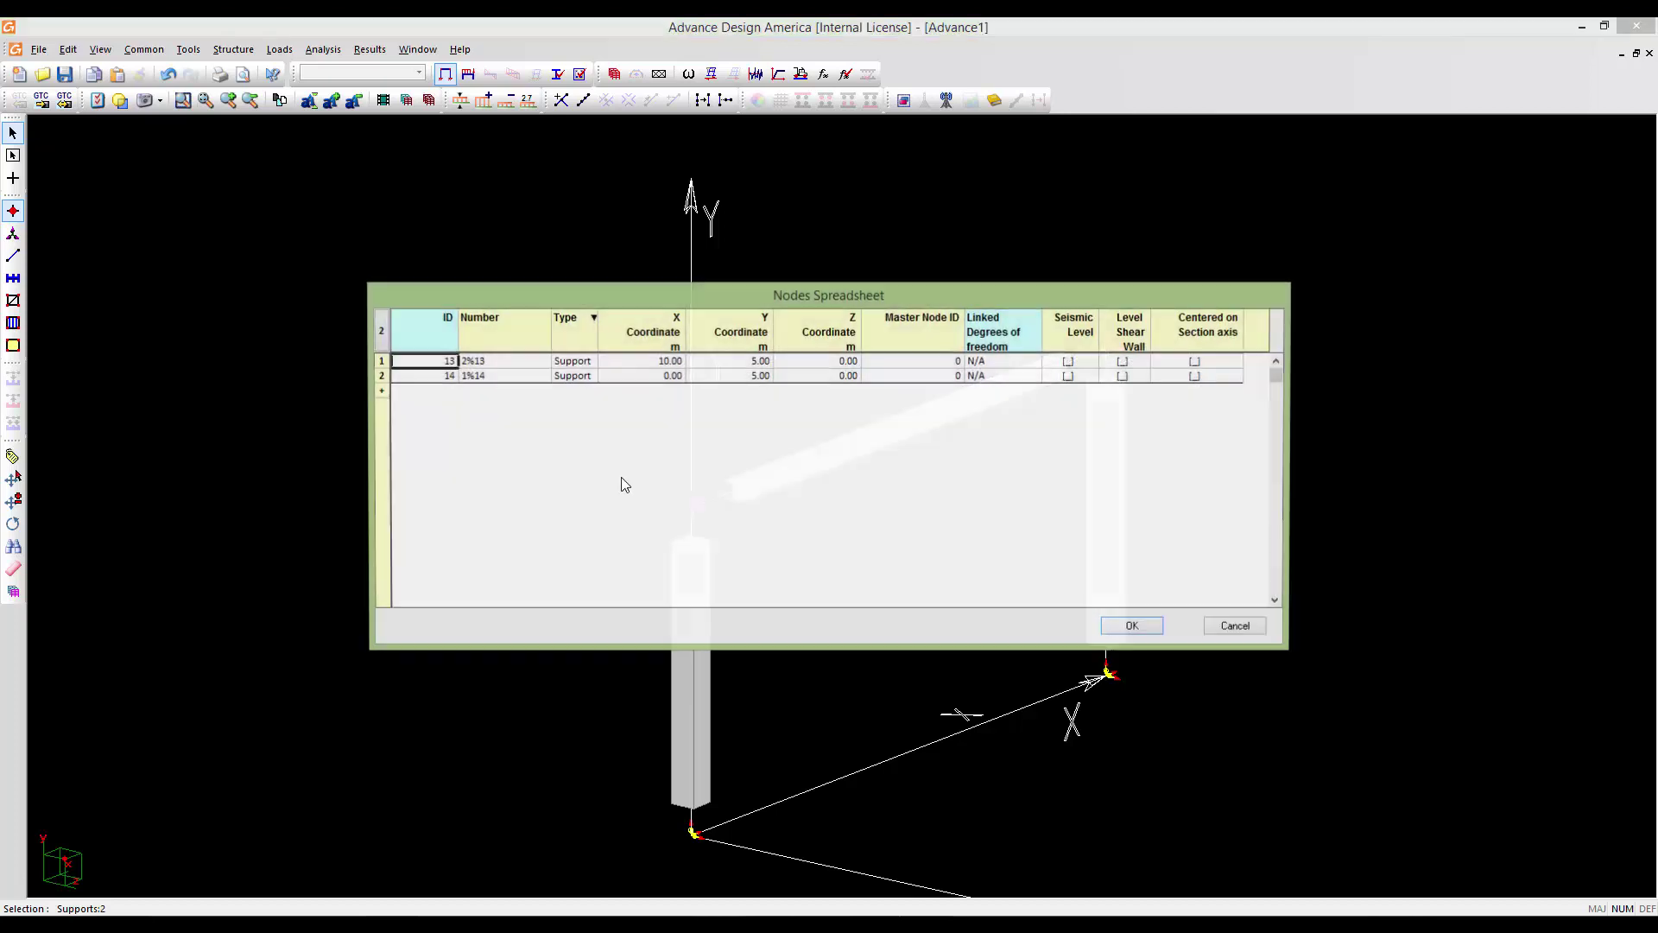
click(581, 341)
right_click(581, 370)
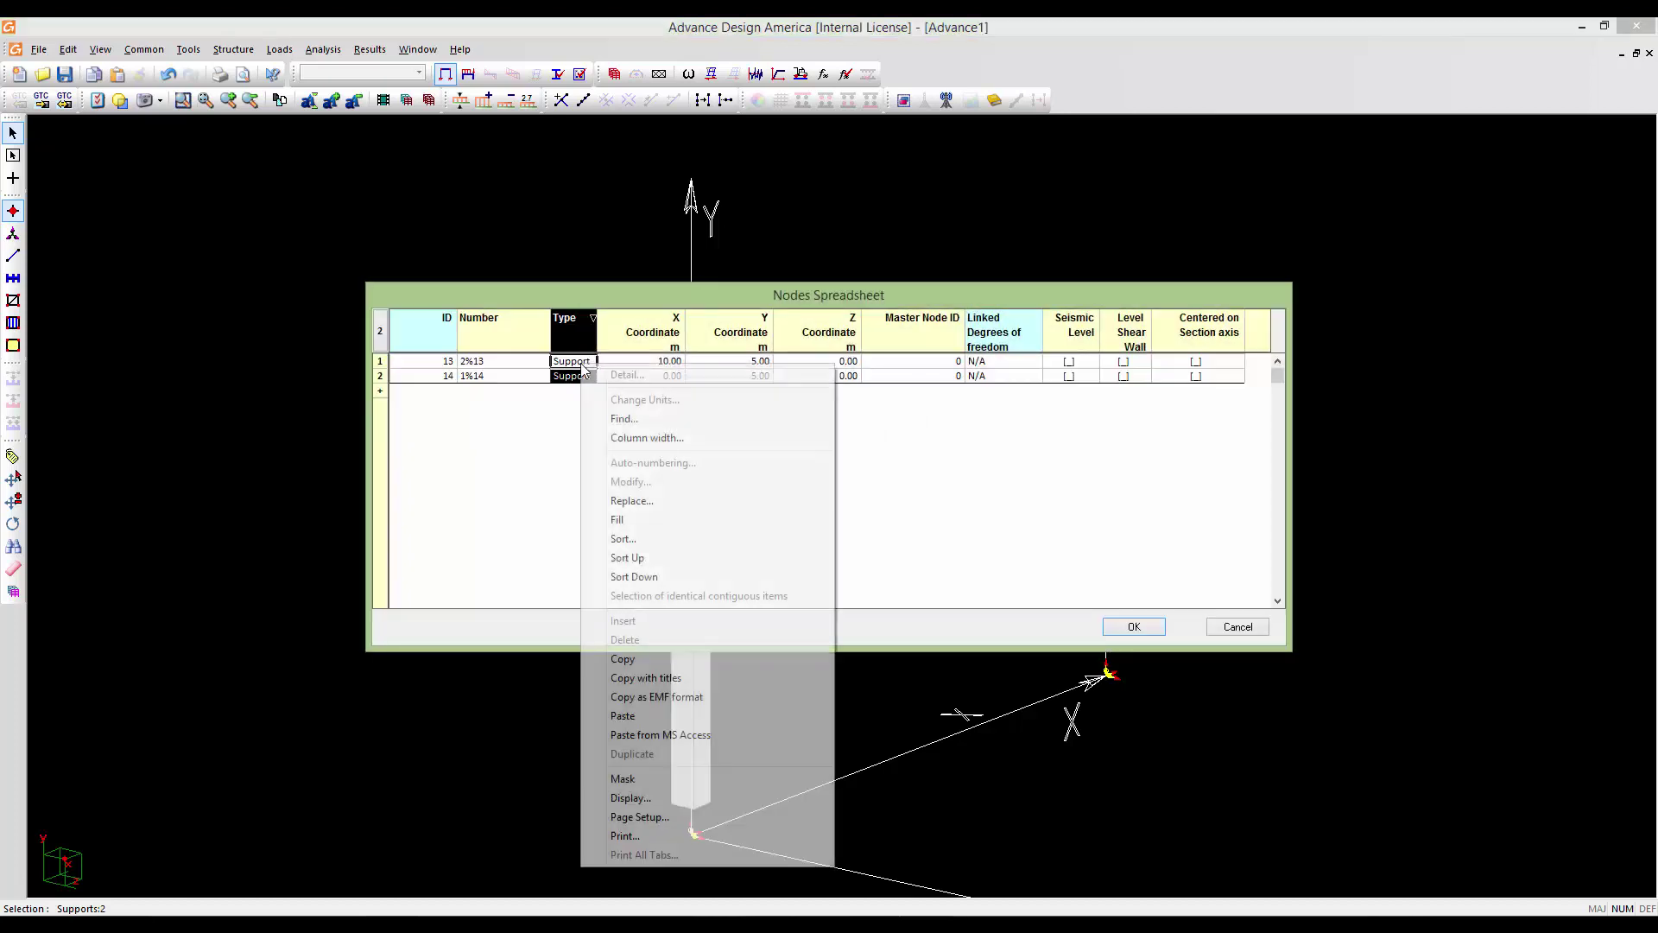
click(639, 397)
click(855, 458)
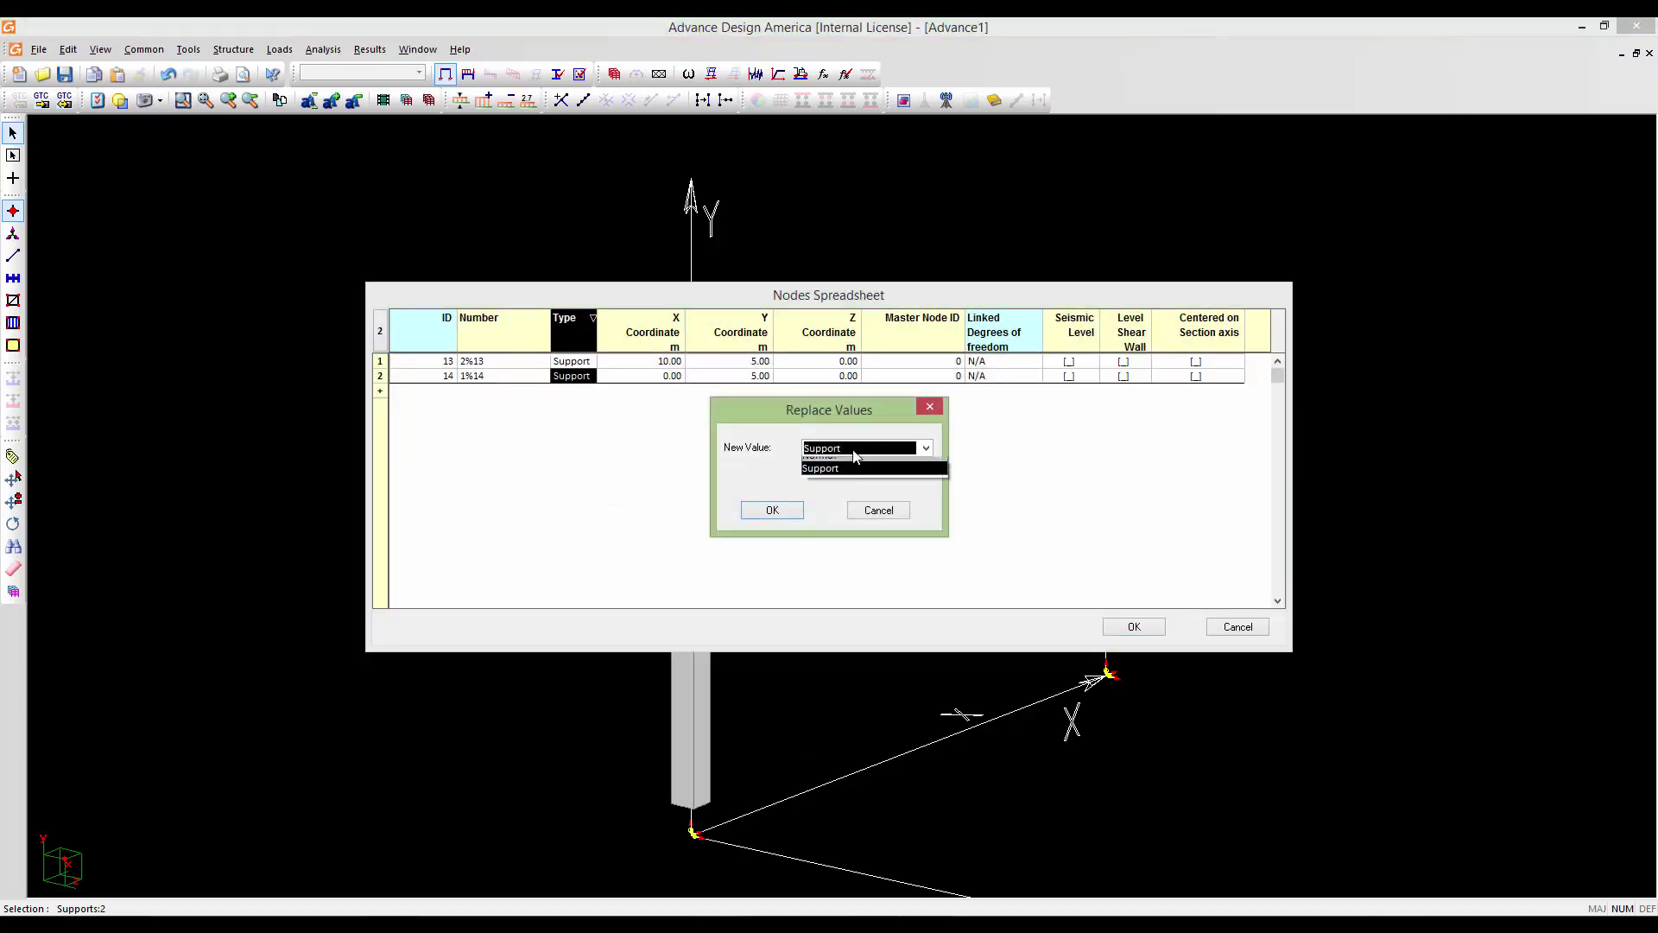
click(856, 468)
click(777, 509)
click(1108, 626)
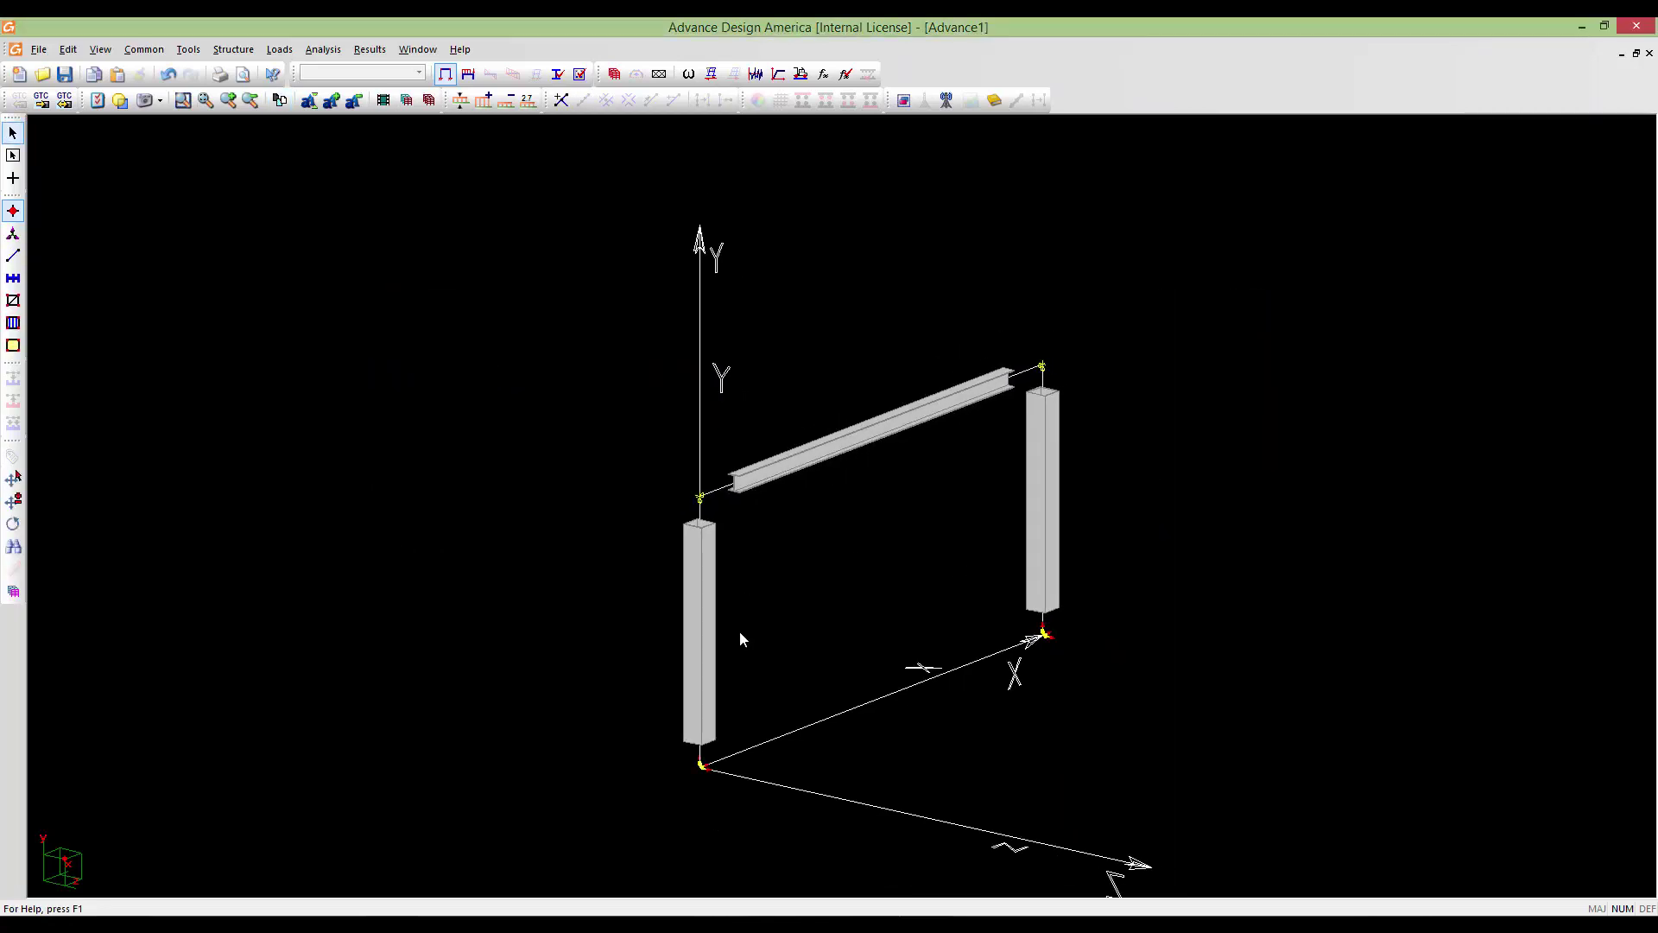
Set the Bending Mx end condition of all three members to fixed at both ends in the Members Spreadsheet
scroll(713, 620, up, 5)
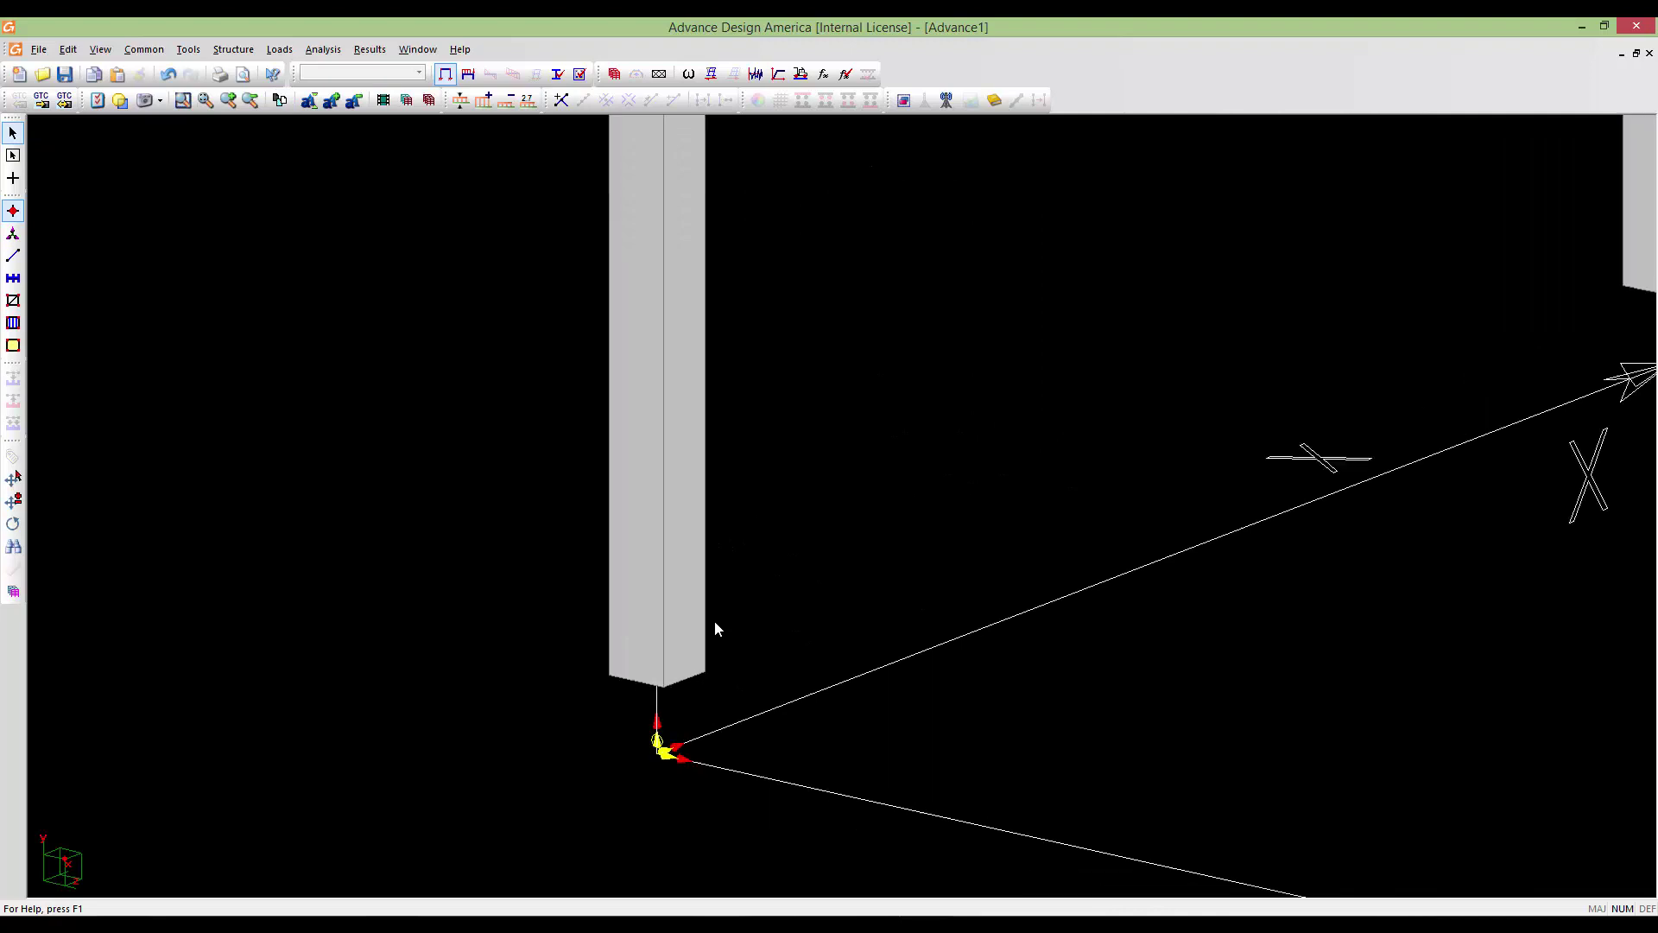
scroll(715, 623, down, 6)
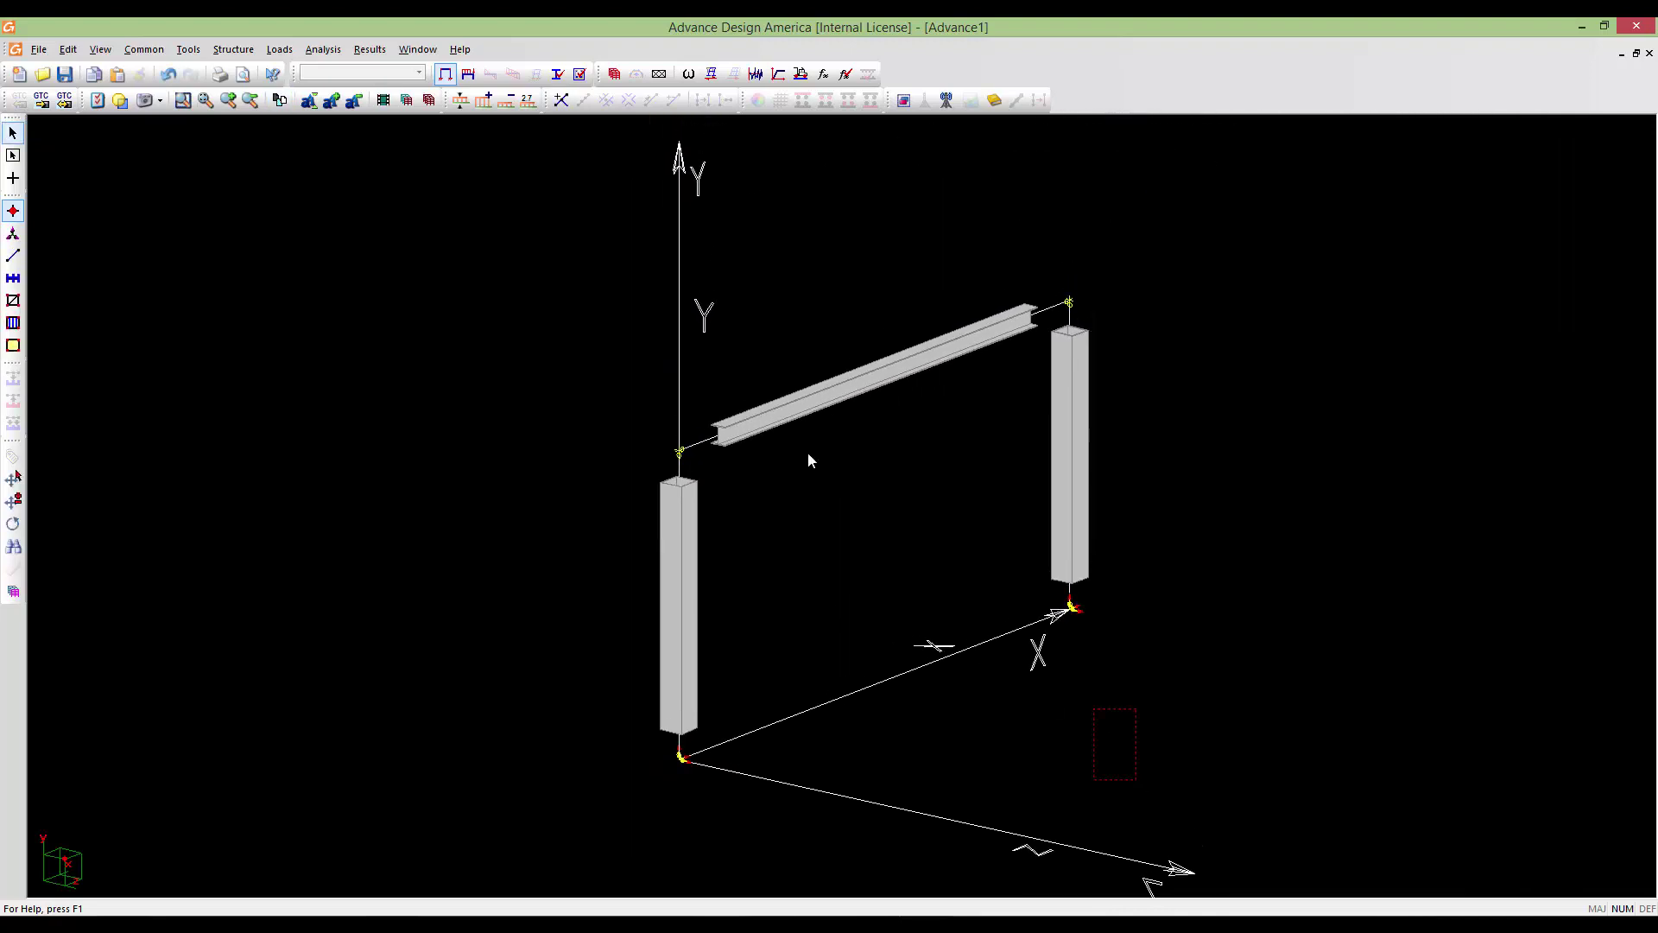
drag(809, 453, 453, 178)
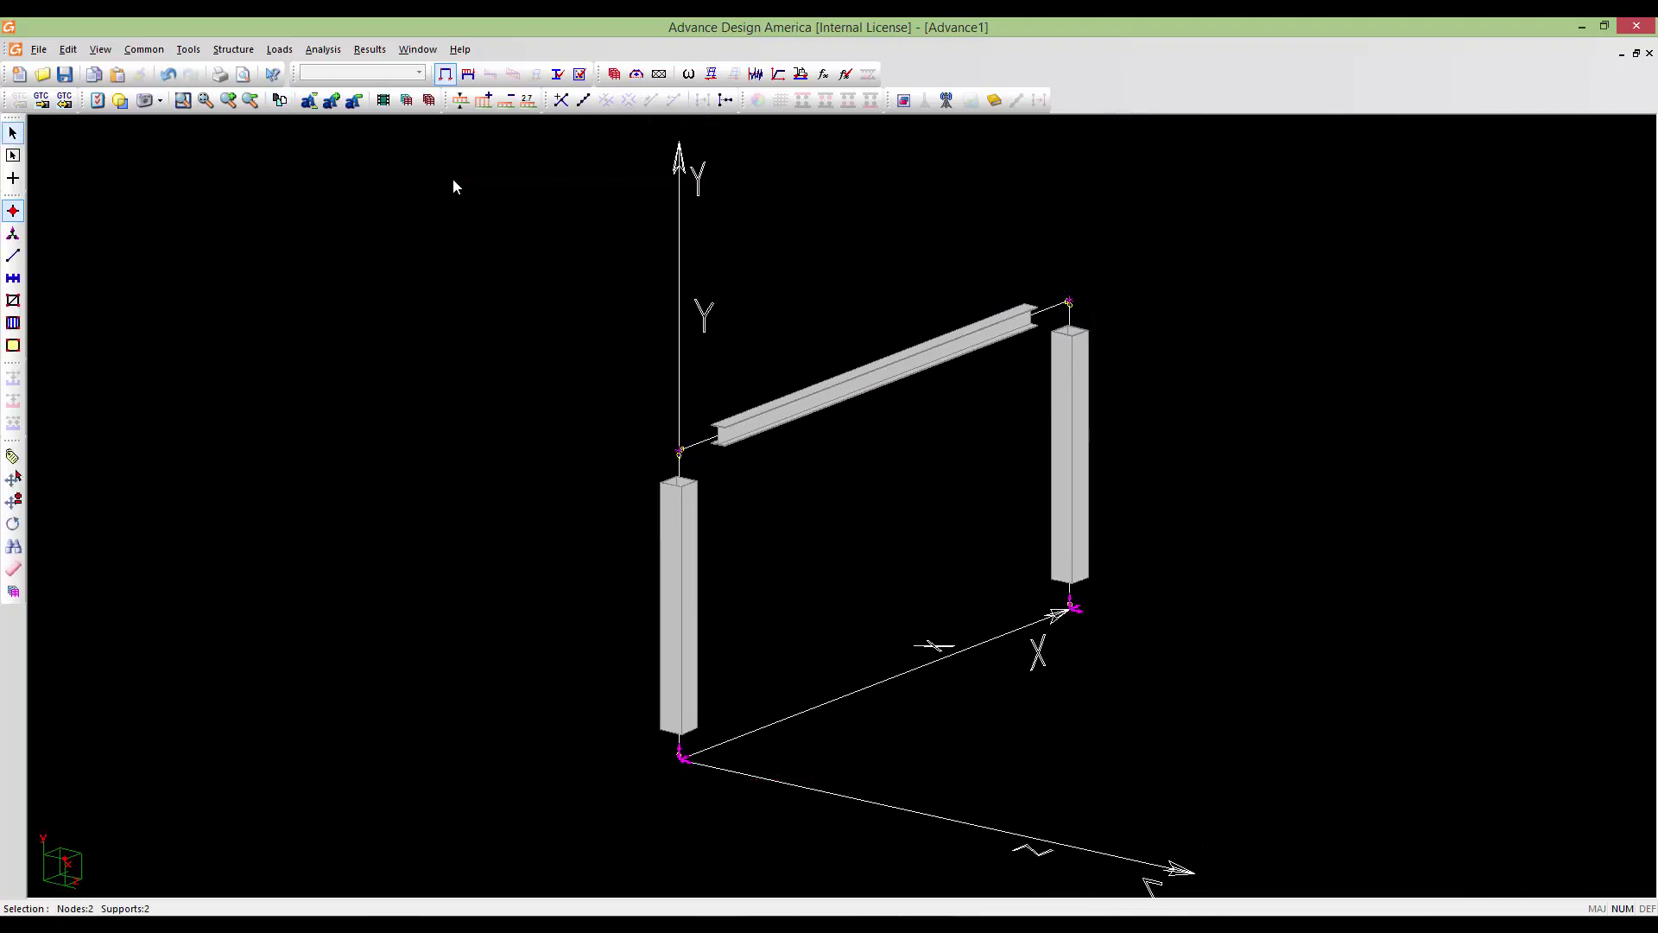
click(13, 255)
key(ctrl+a)
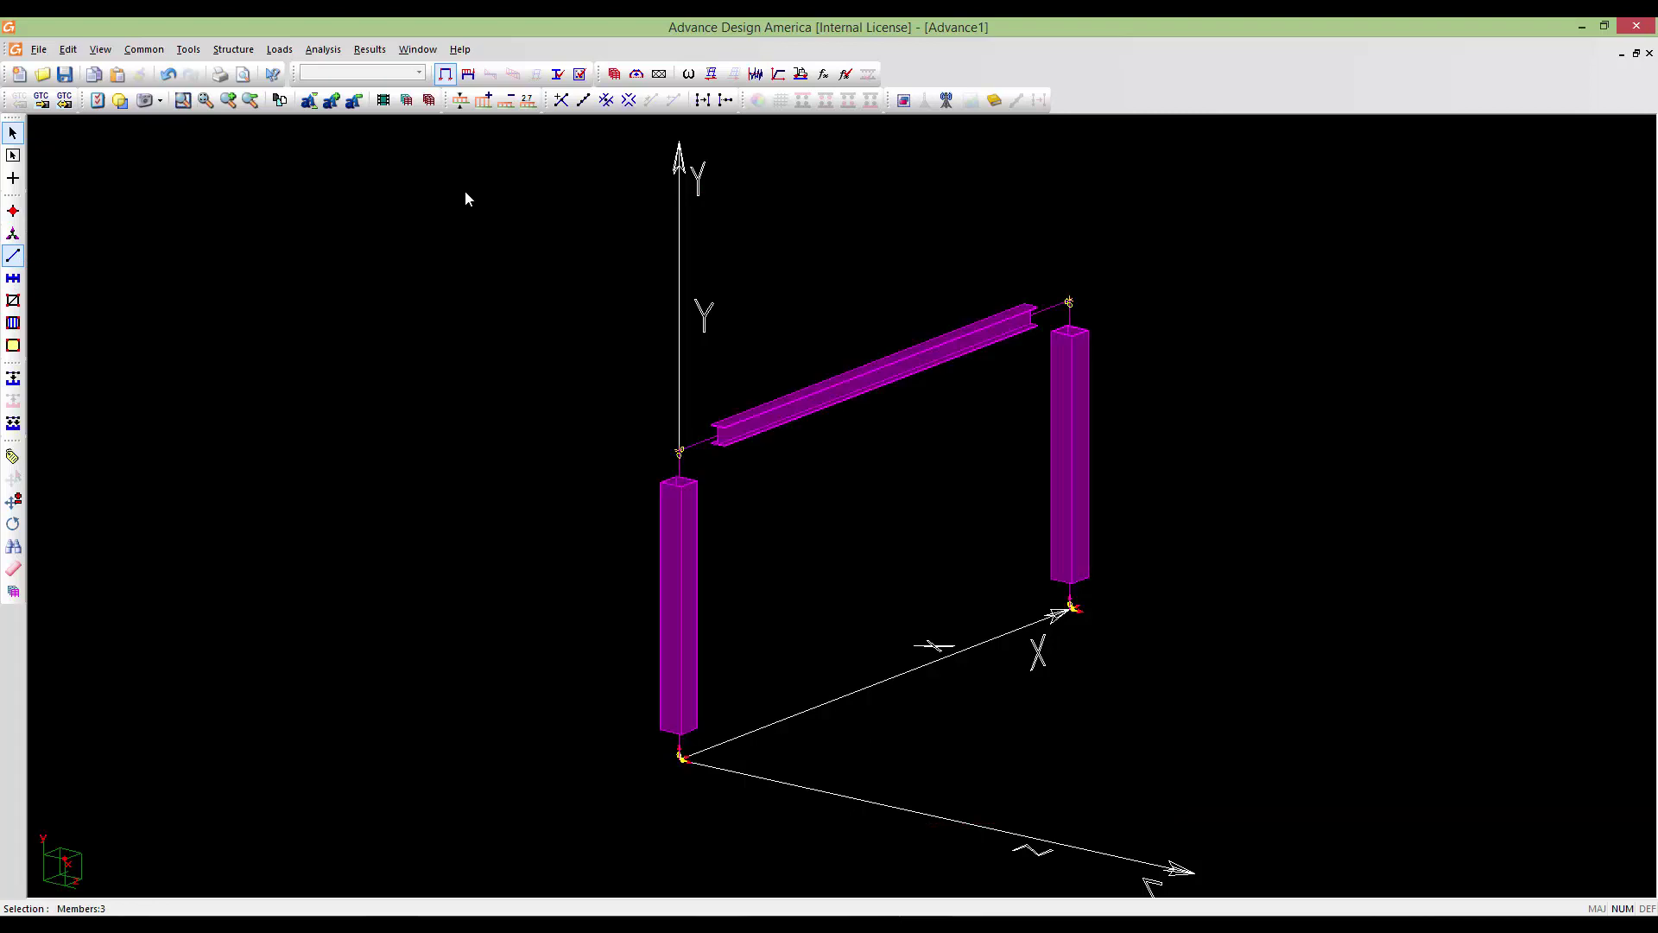
double_click(388, 281)
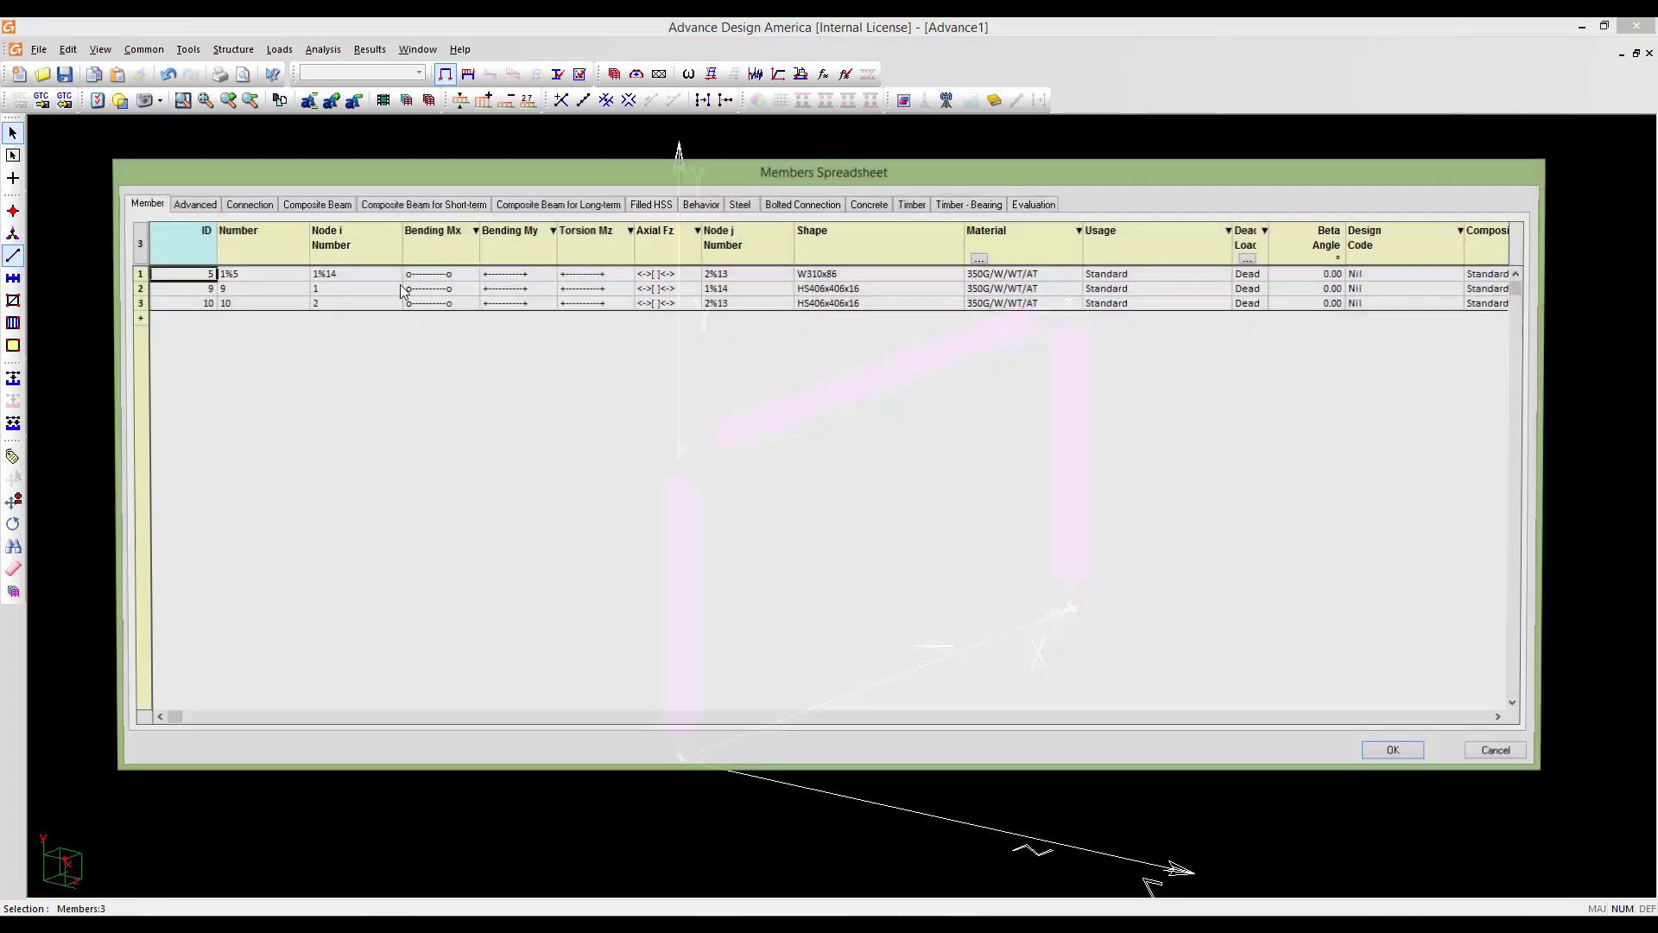
click(446, 255)
right_click(445, 253)
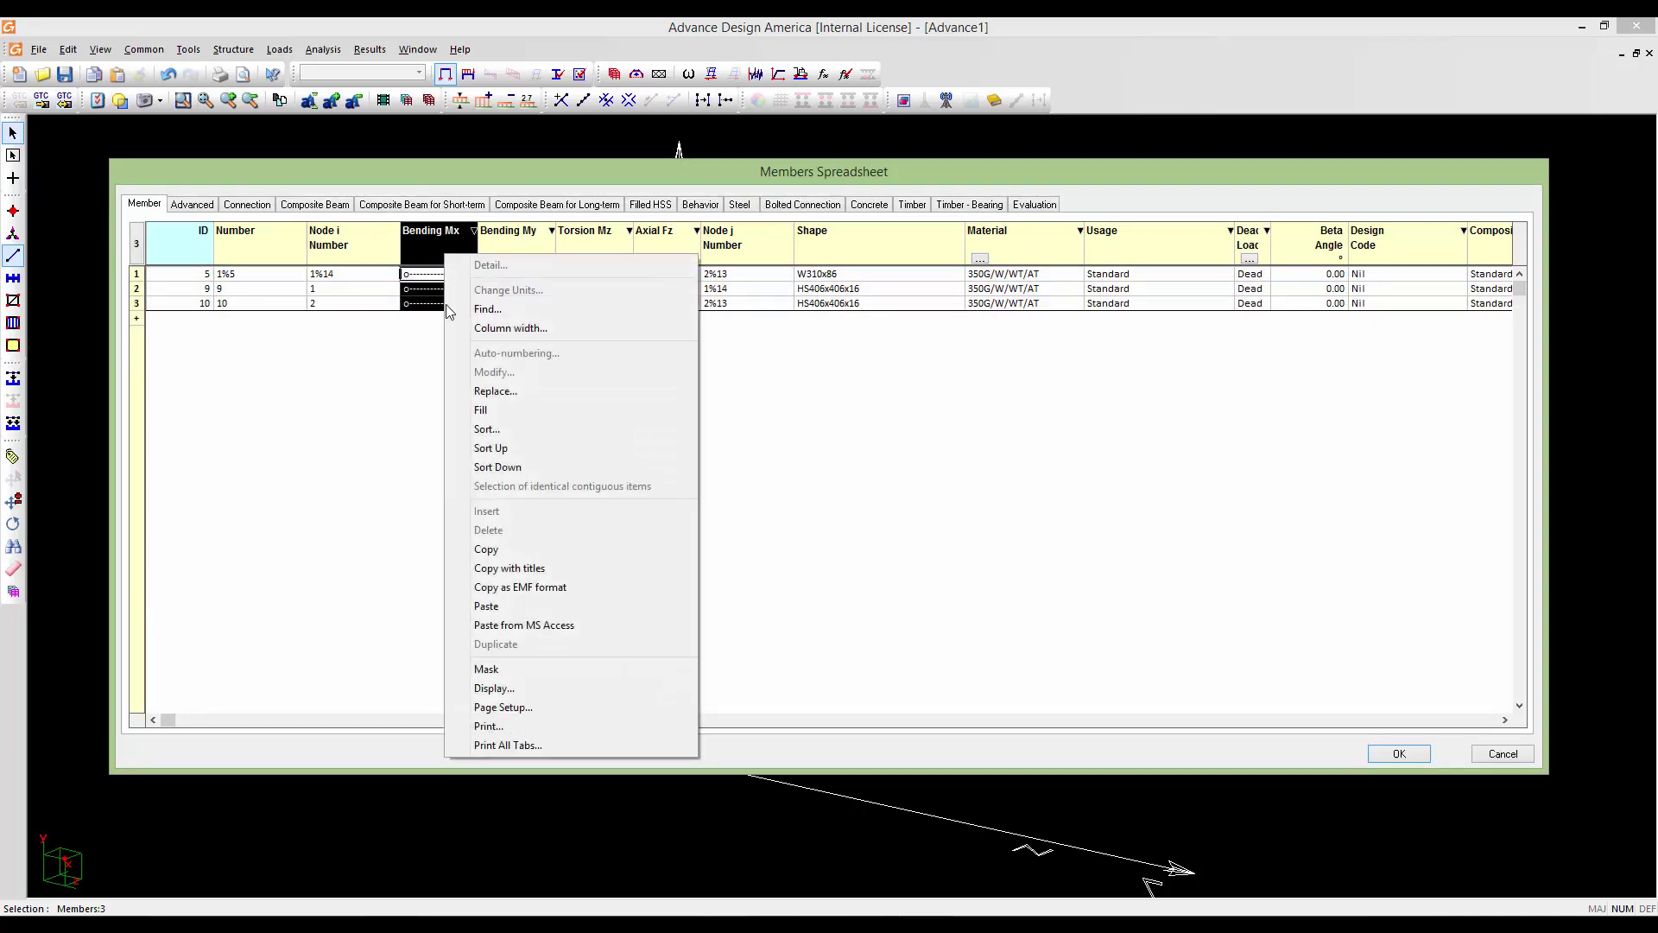
click(485, 390)
click(925, 447)
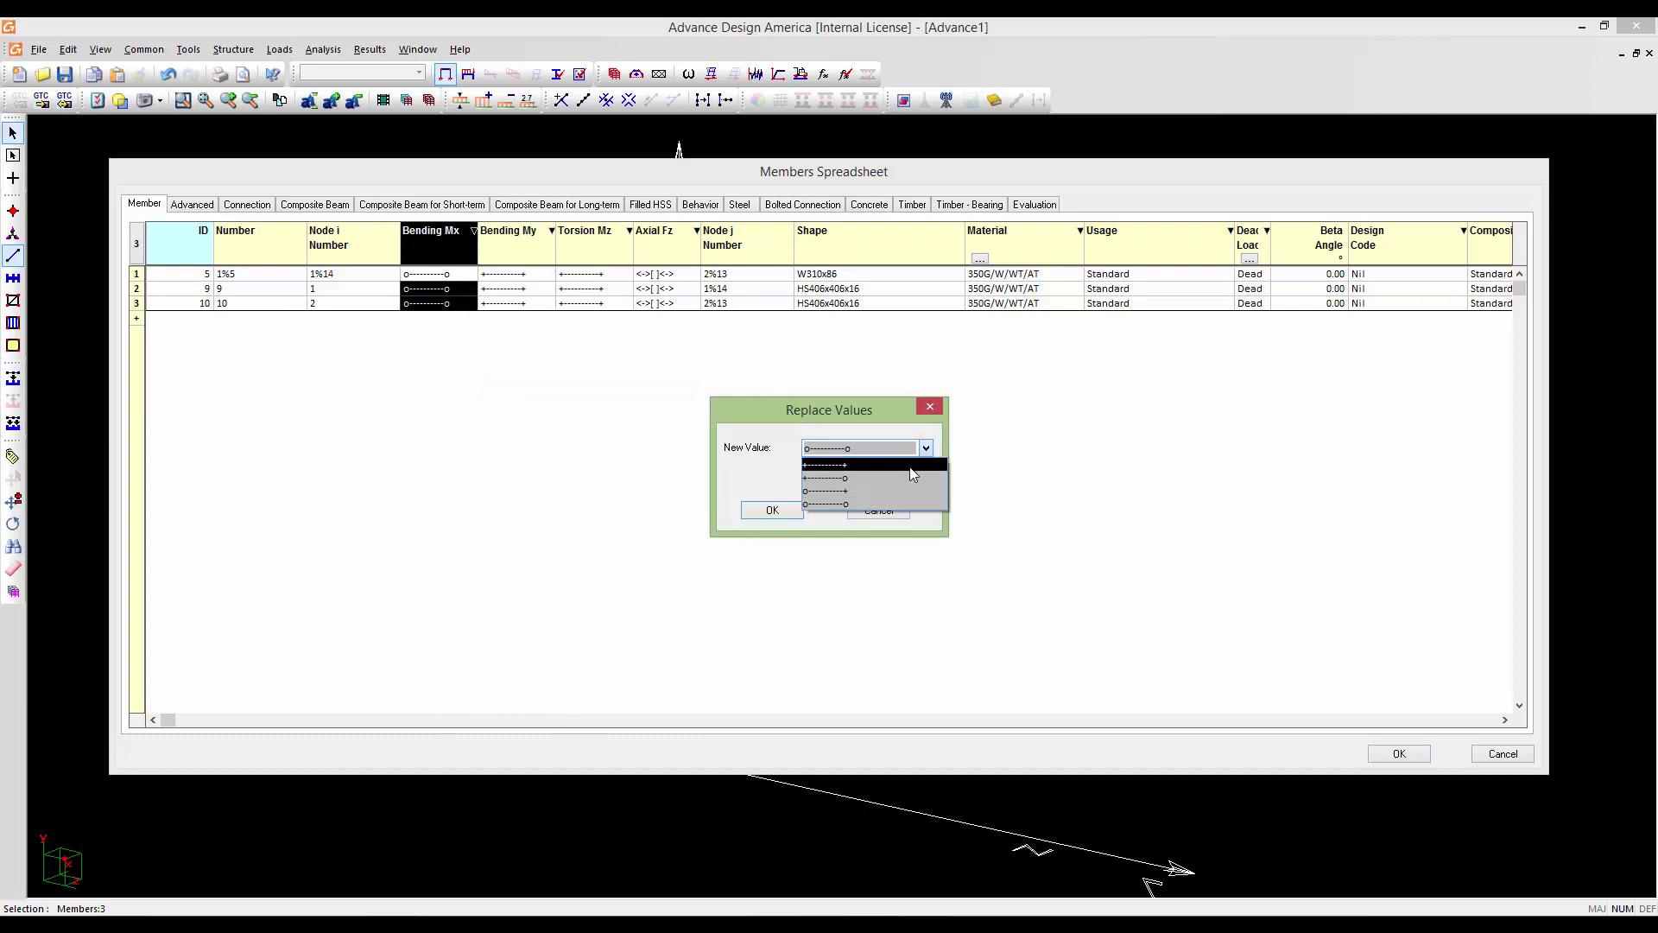
click(863, 471)
click(793, 511)
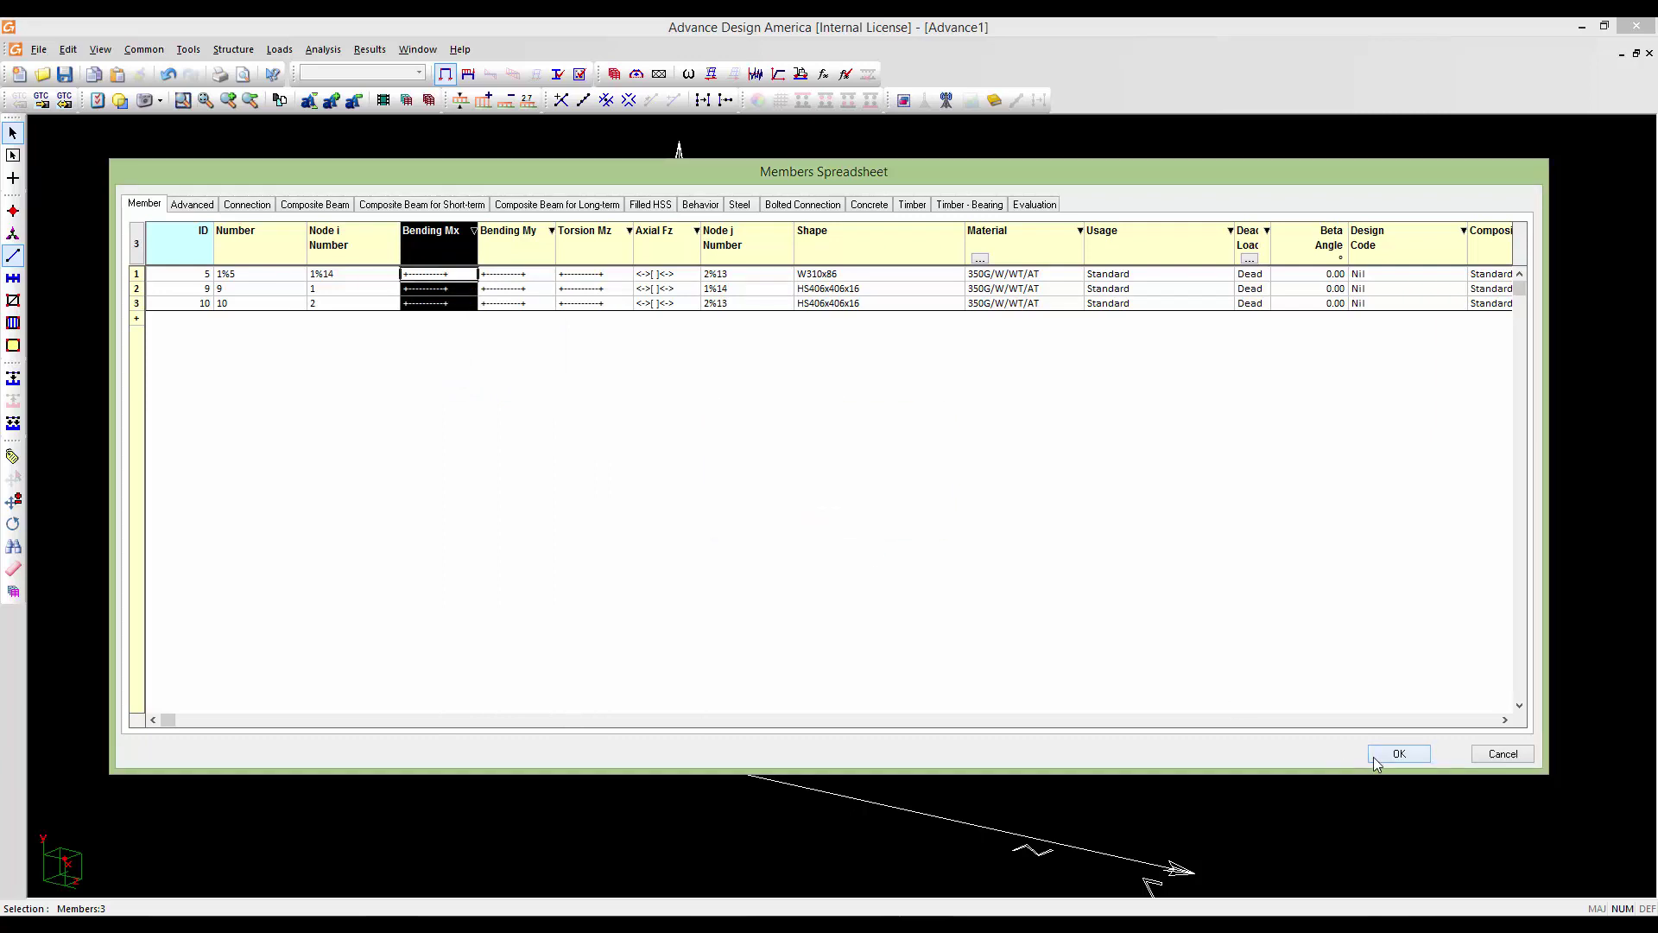
click(1373, 756)
scroll(1013, 716, down, 3)
middle_drag(1013, 716, 896, 675)
scroll(939, 687, down, 2)
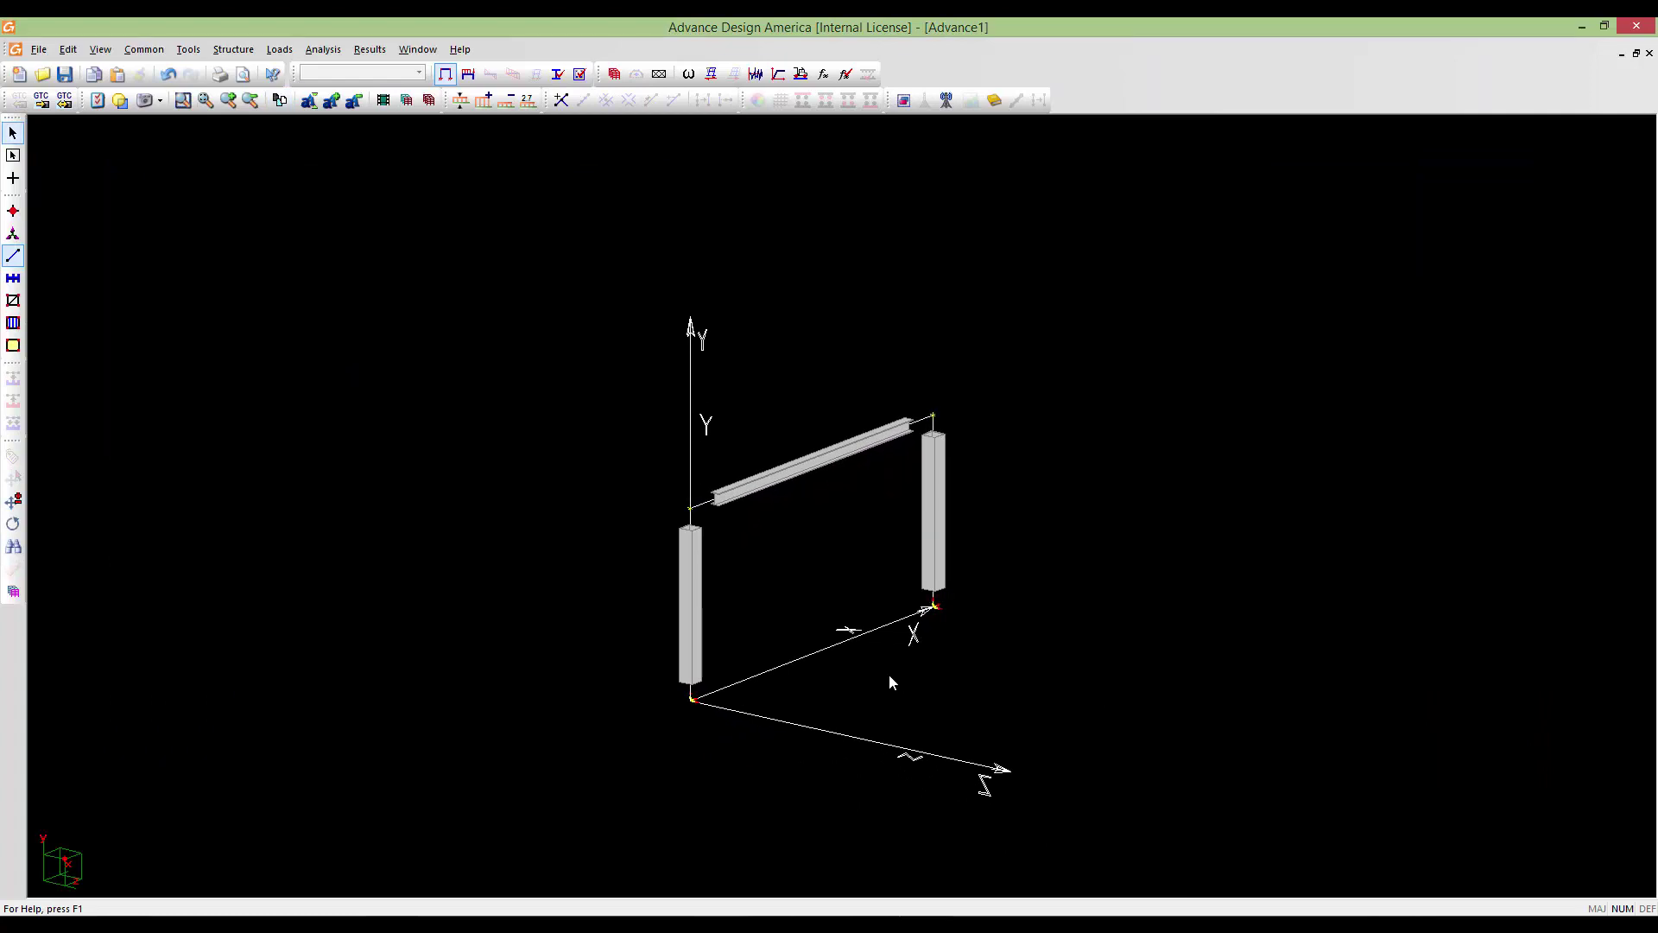
scroll(918, 673, up, 2)
middle_drag(889, 673, 819, 629)
scroll(917, 667, down, 3)
scroll(856, 639, up, 2)
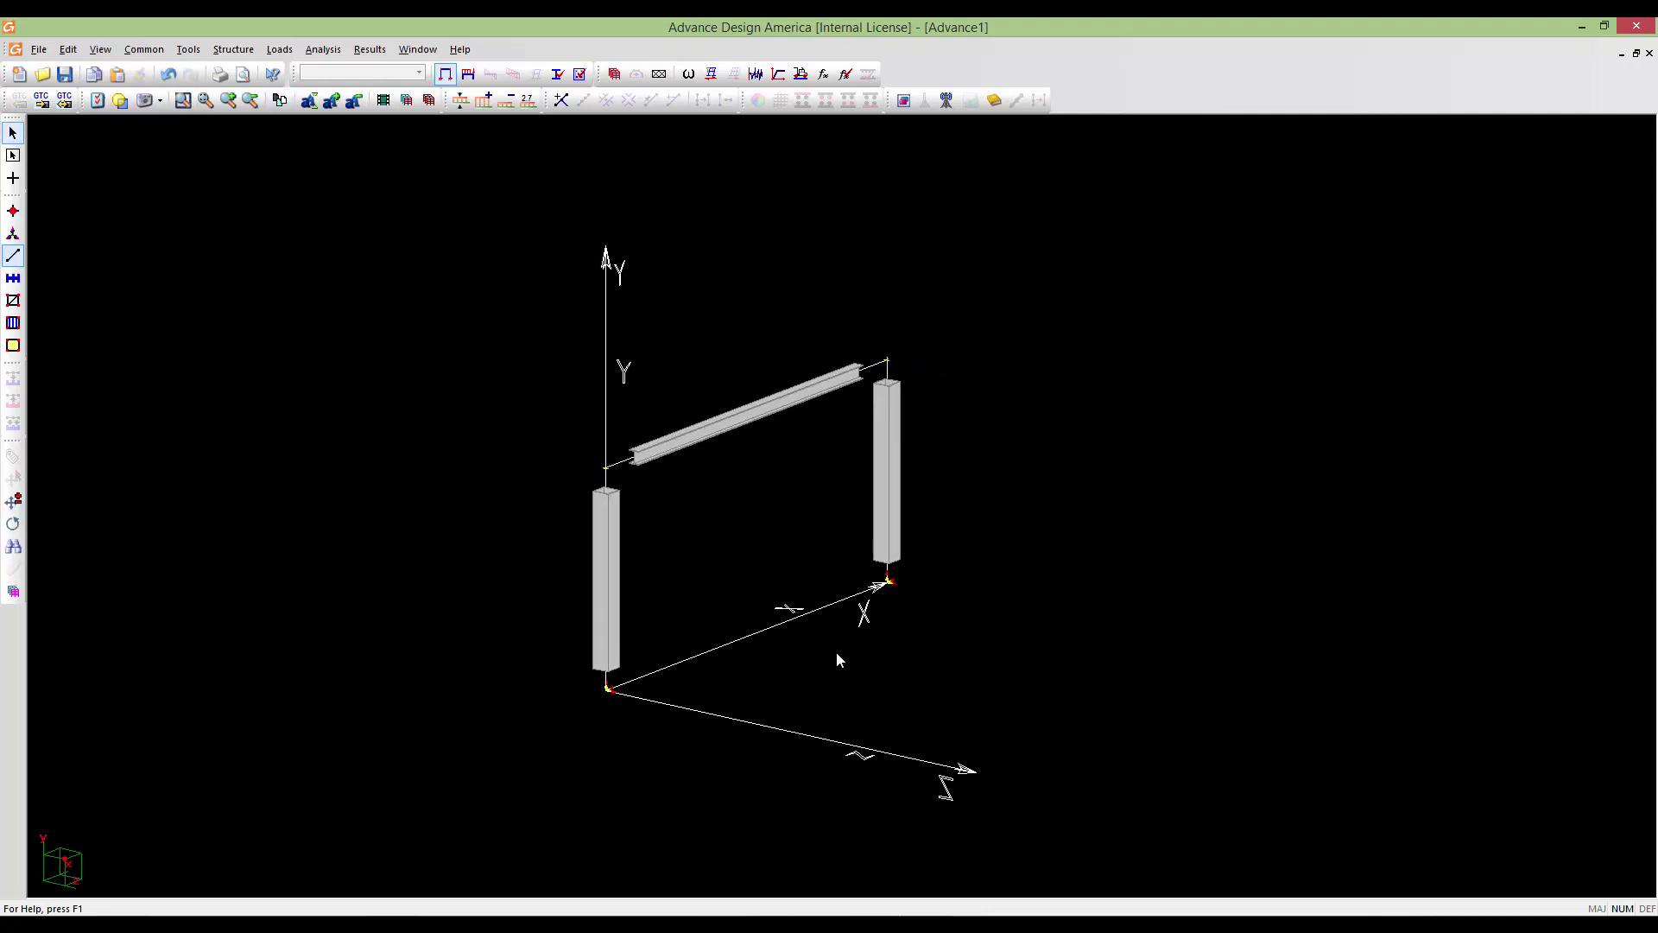
scroll(837, 654, down, 2)
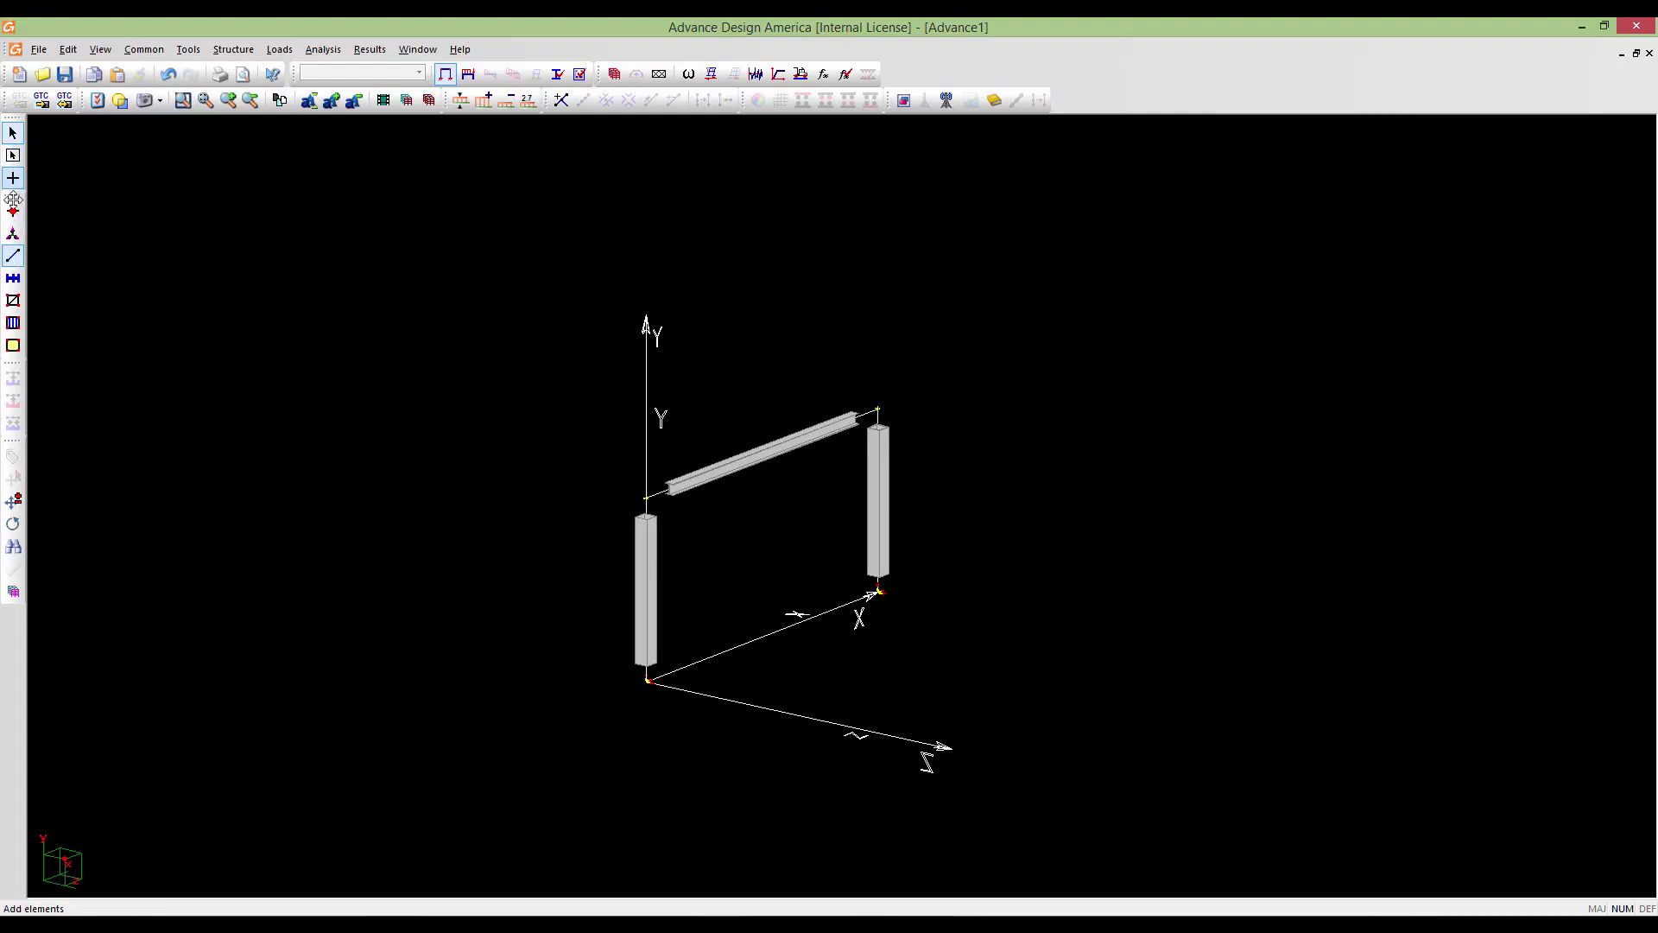
Copy the three portal frame members by translation with Dx 0, Dy 0 and Dz 5 m
drag(1076, 773, 532, 318)
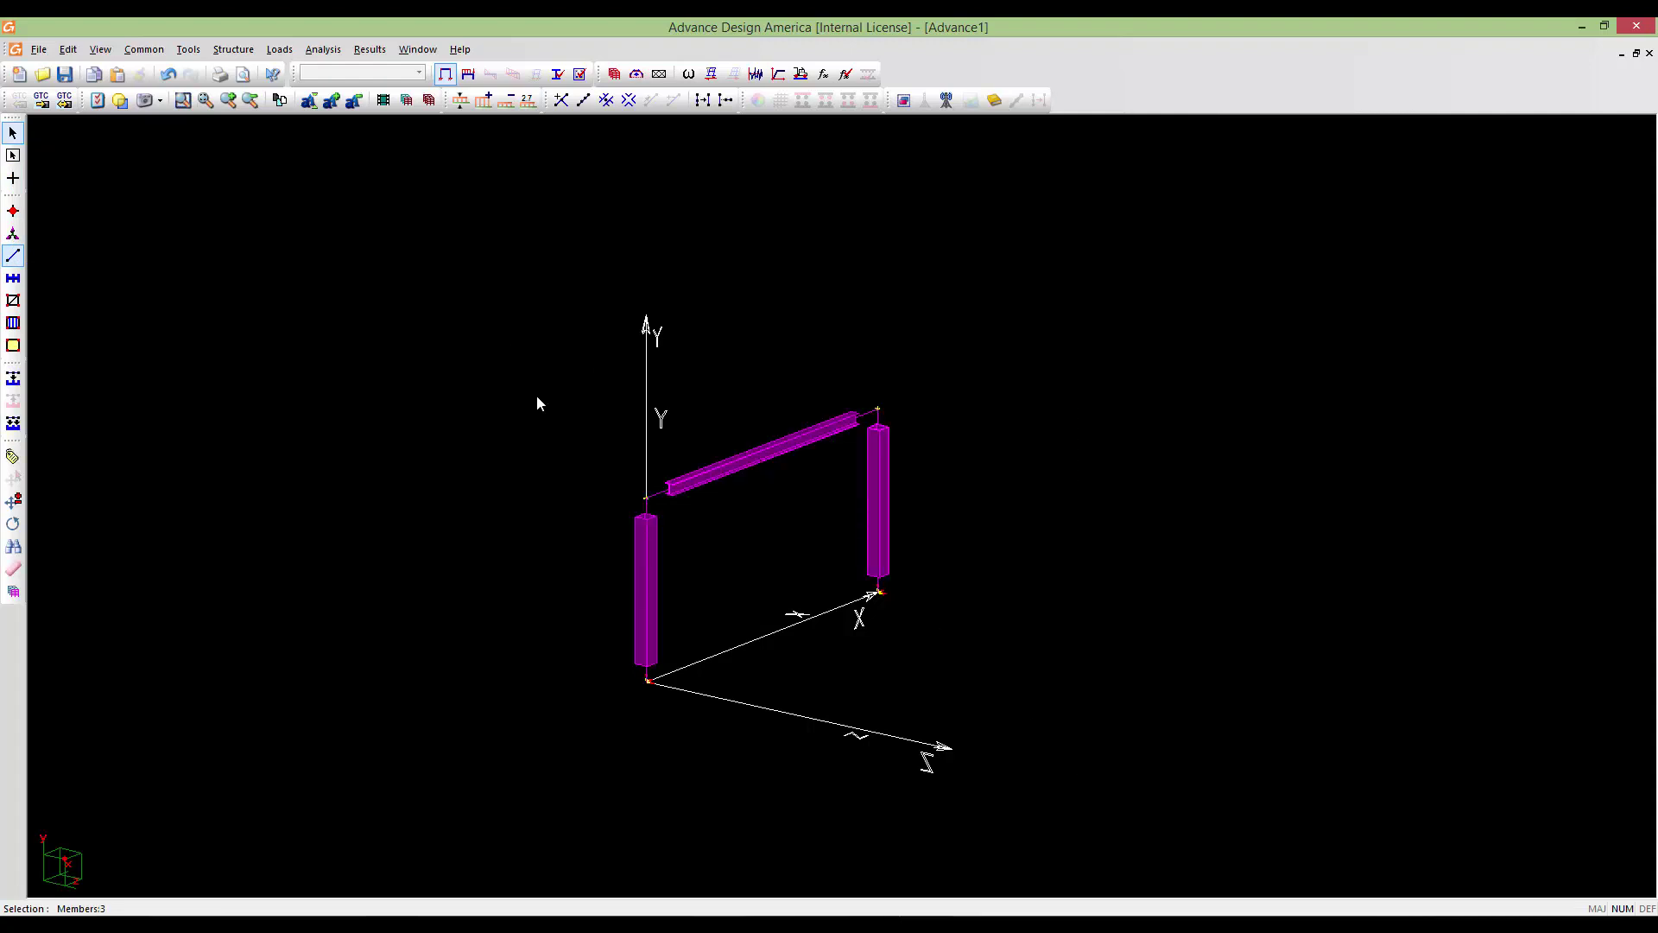
key(ctrl+v)
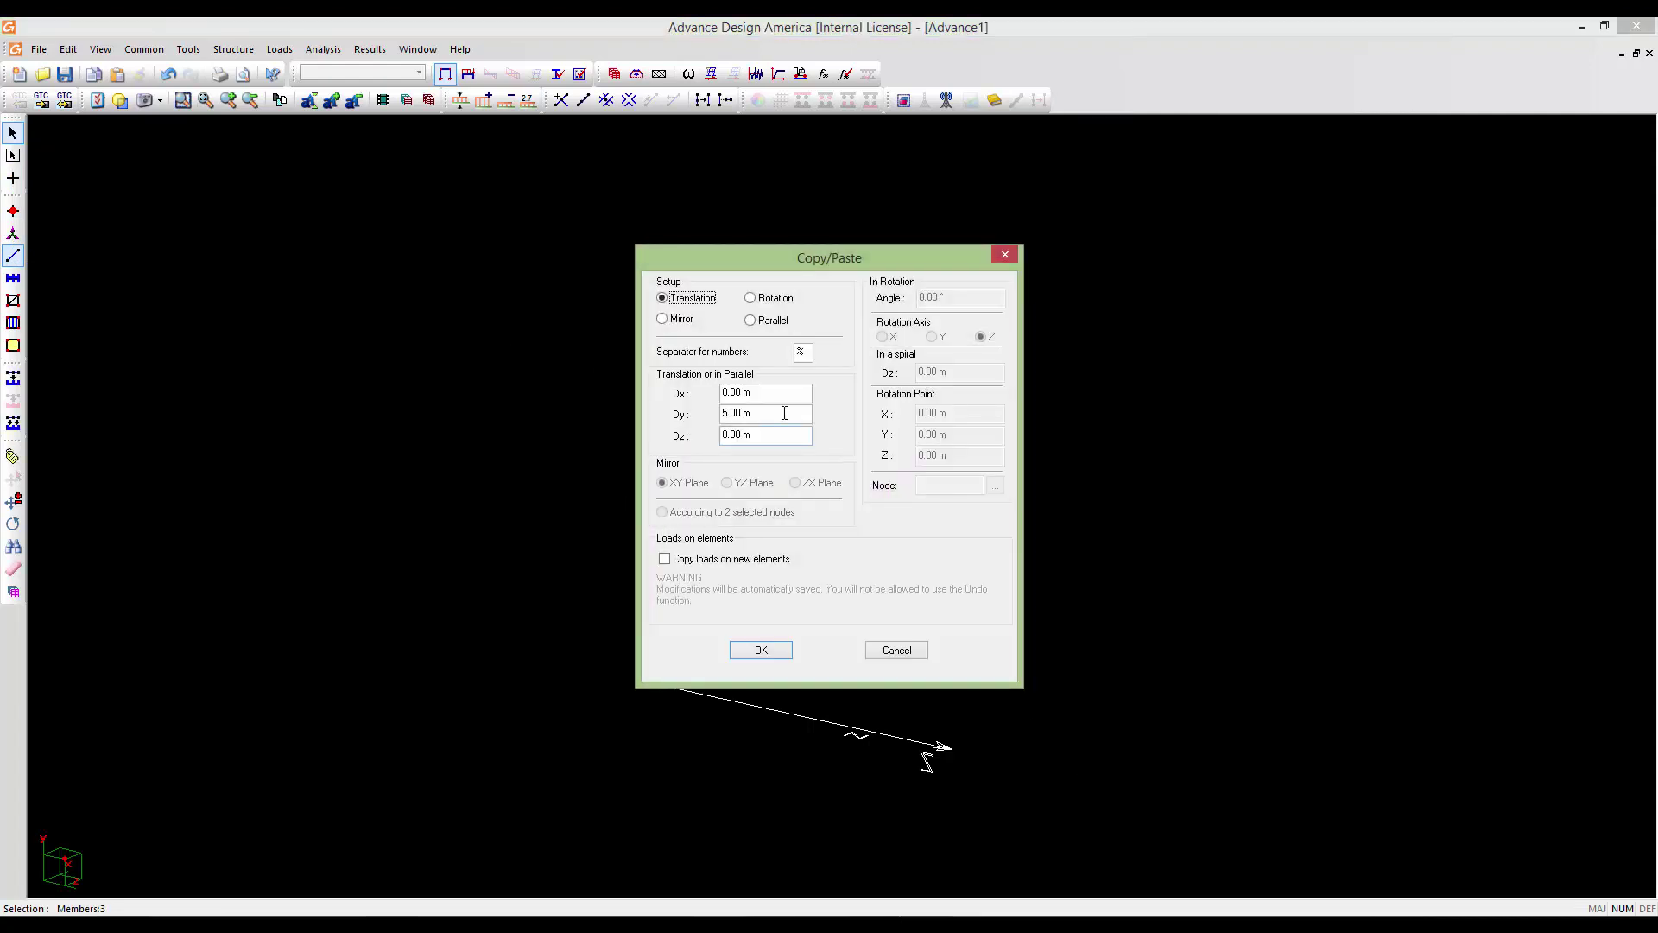
click(775, 421)
text(0)
key(Tab)
text(5)
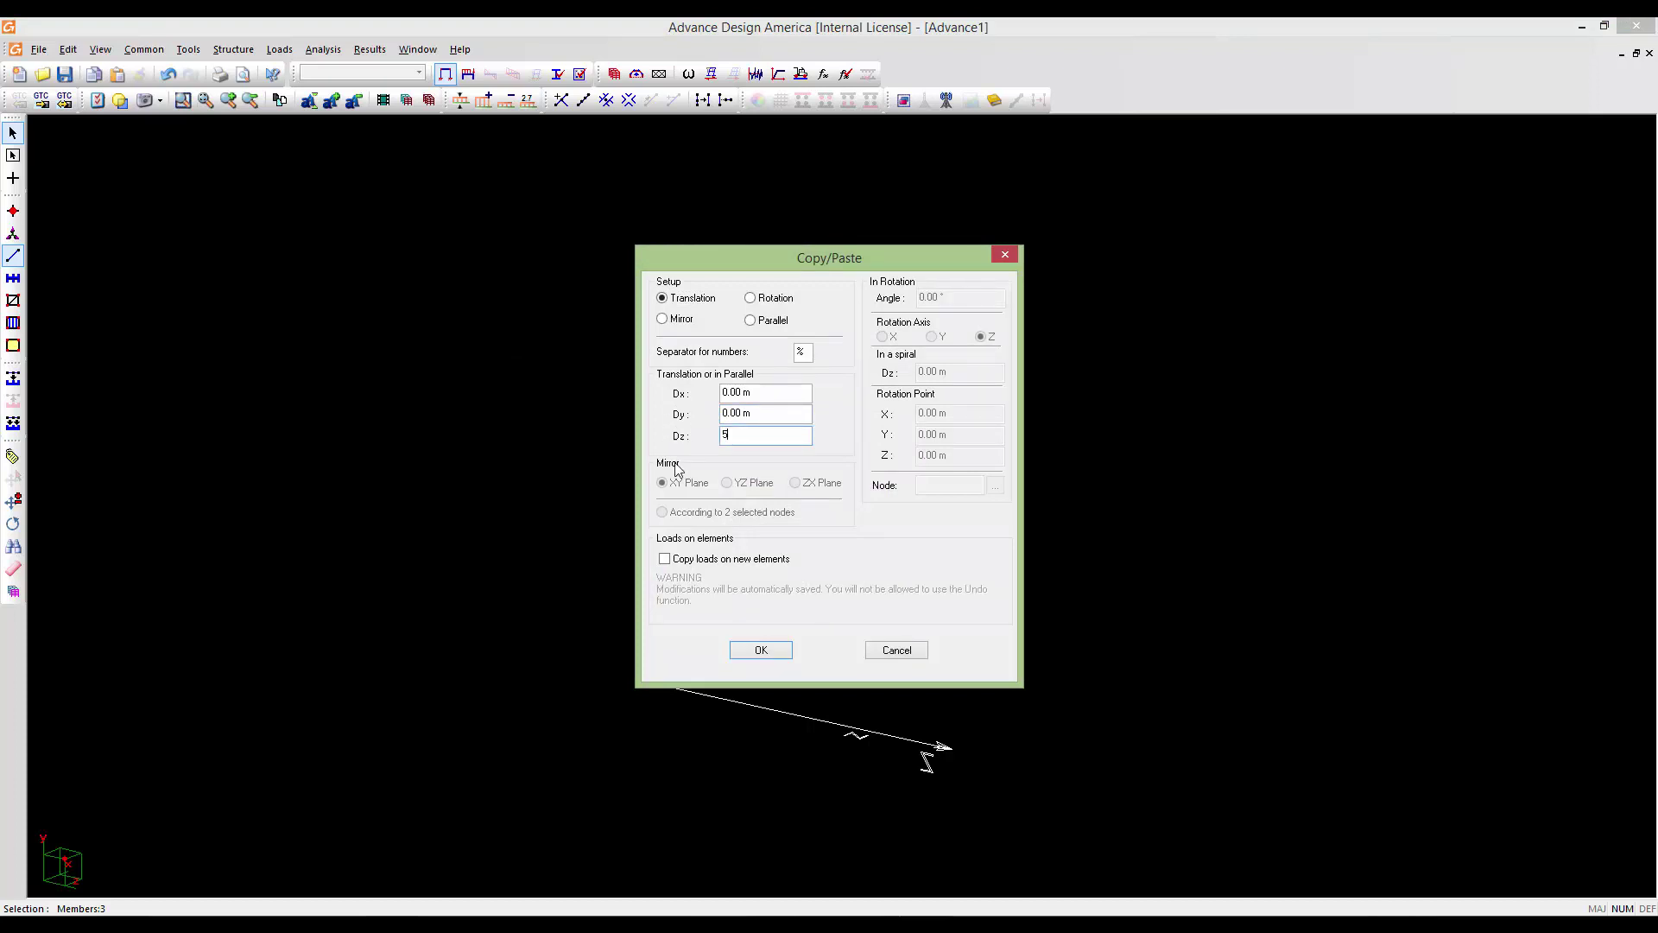
click(766, 646)
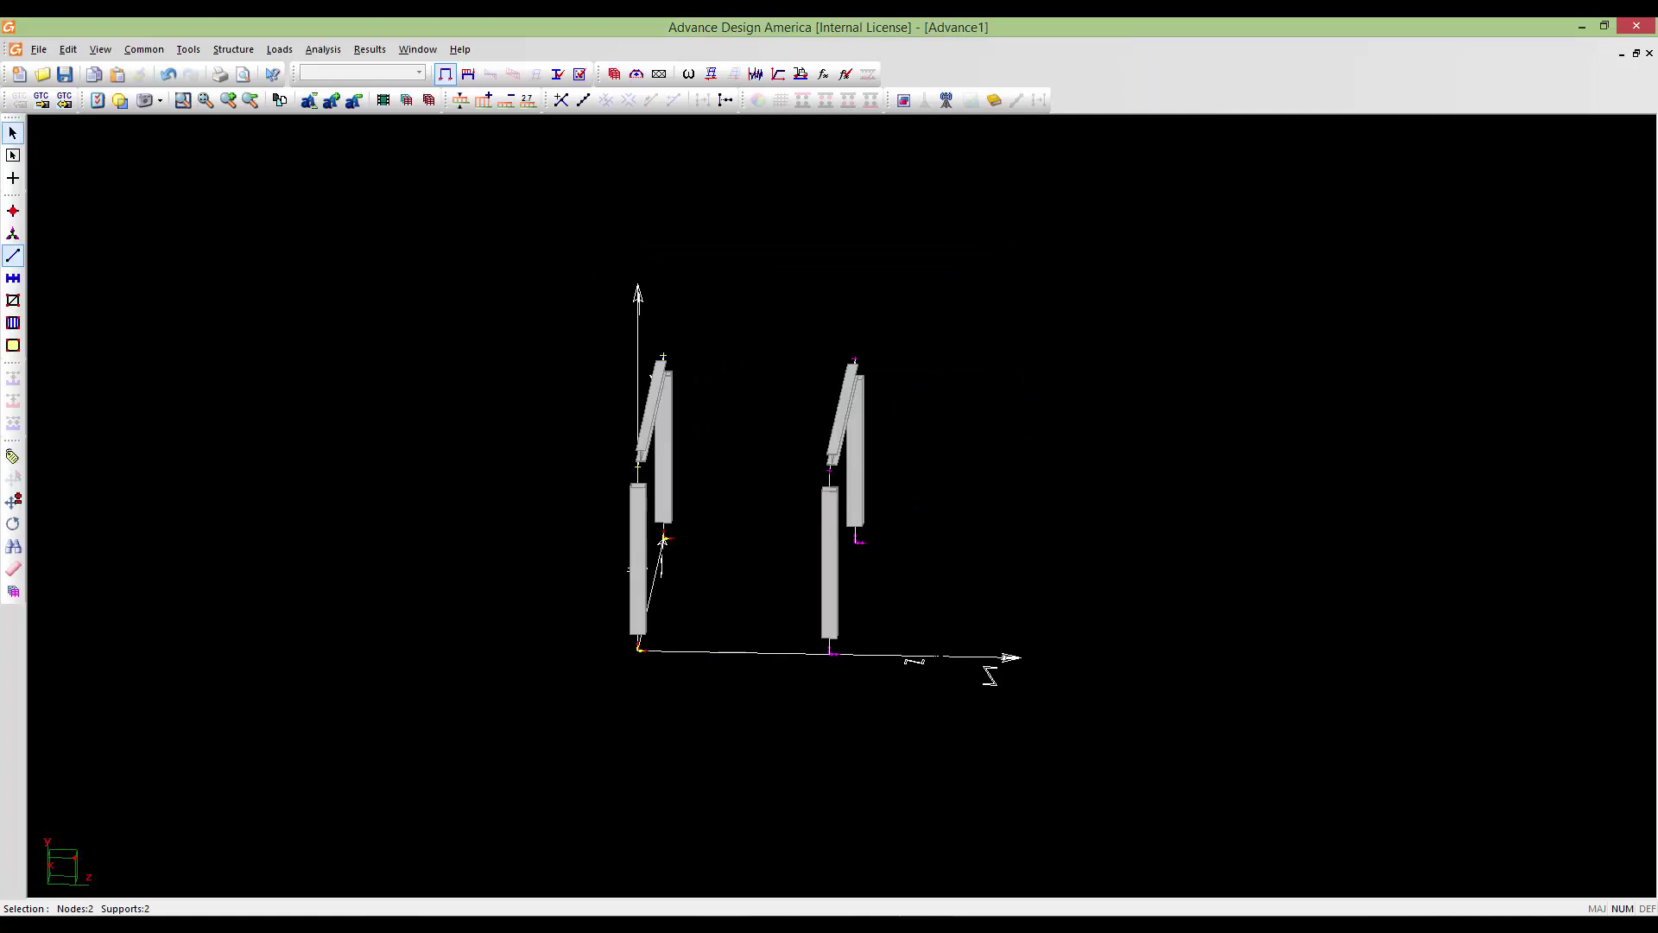
Add two beams along the Z direction connecting the column tops of the original frame to those of the copied frame
middle_drag(825, 596, 827, 639)
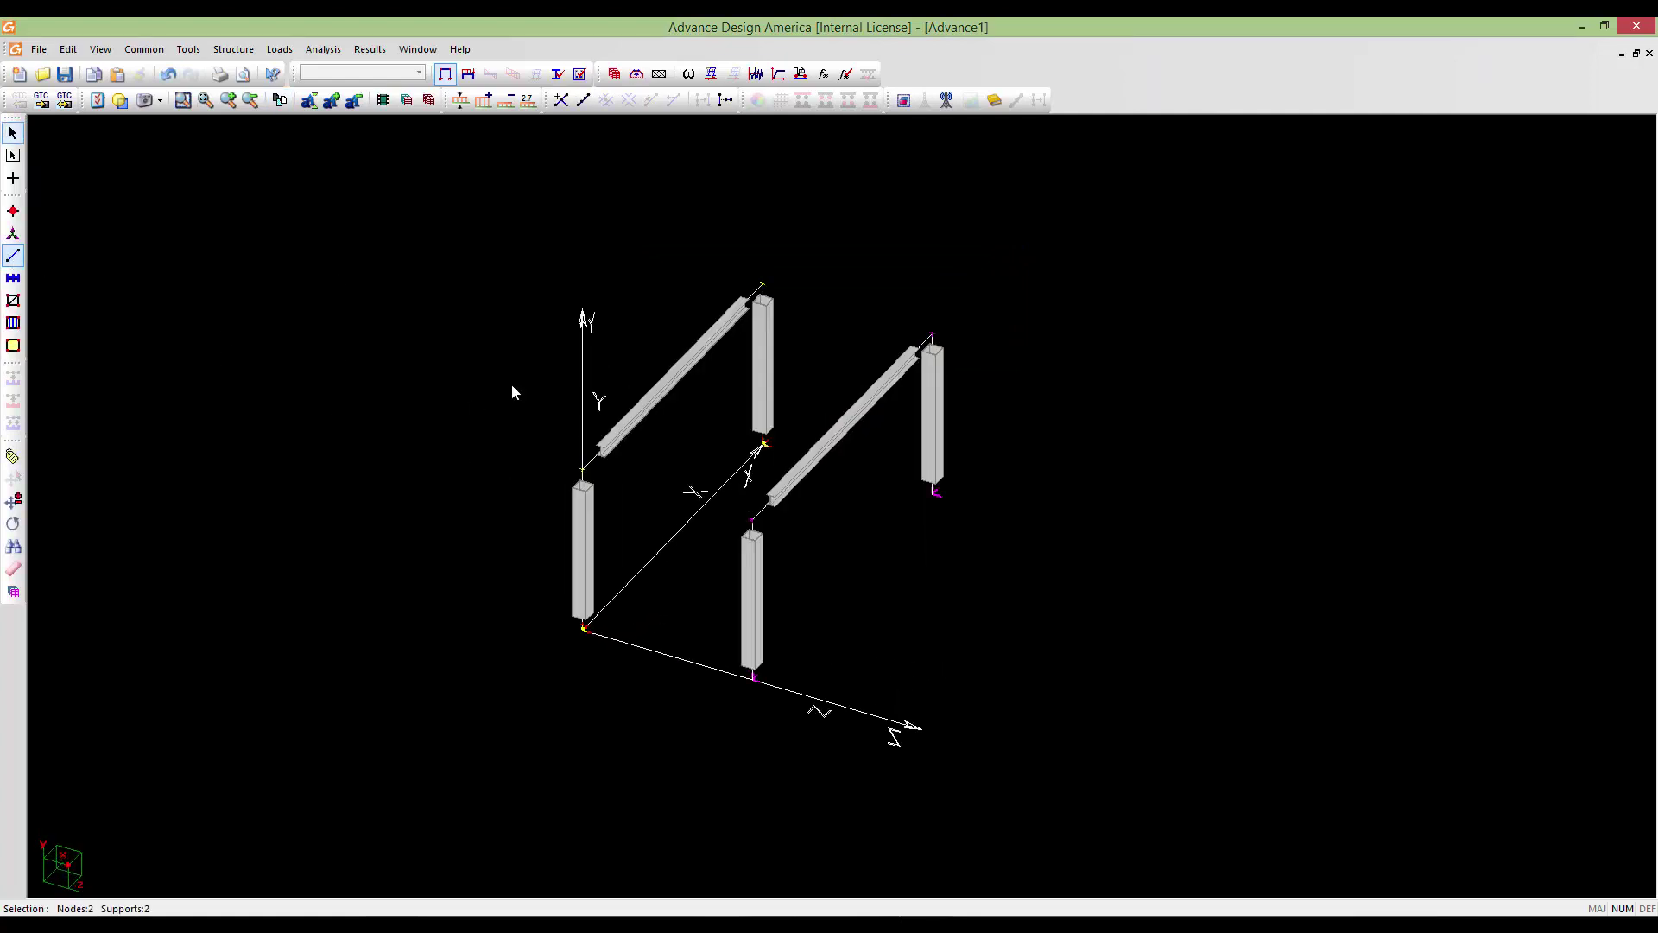
click(15, 178)
click(584, 471)
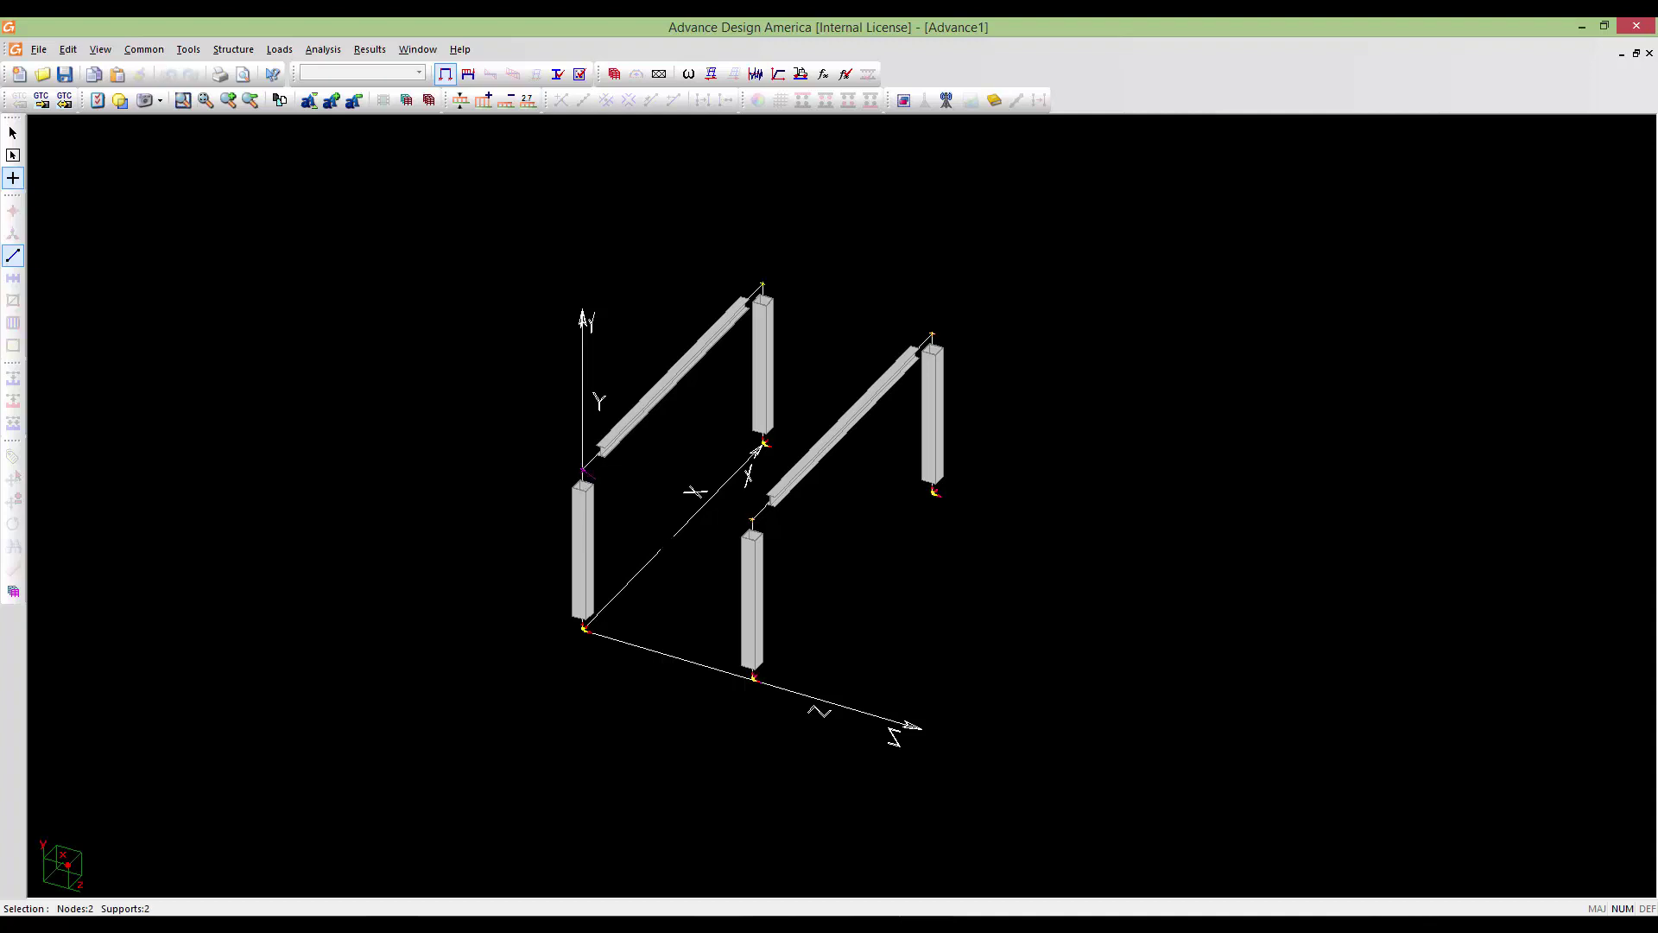
click(752, 518)
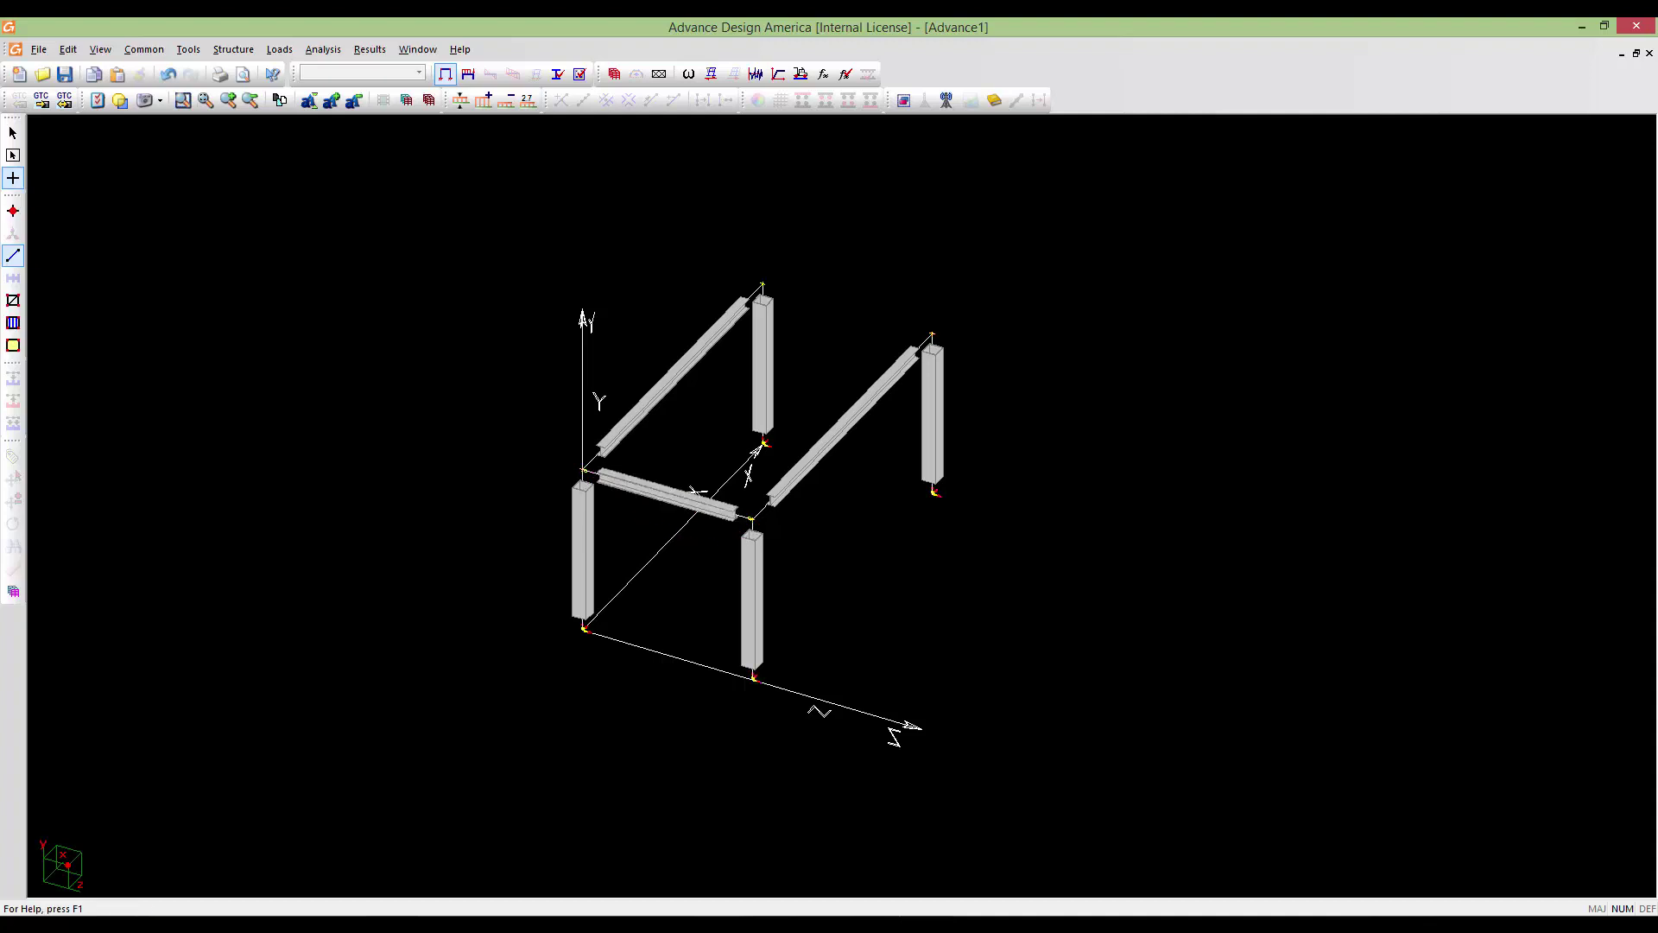
click(763, 284)
click(933, 333)
key(Escape)
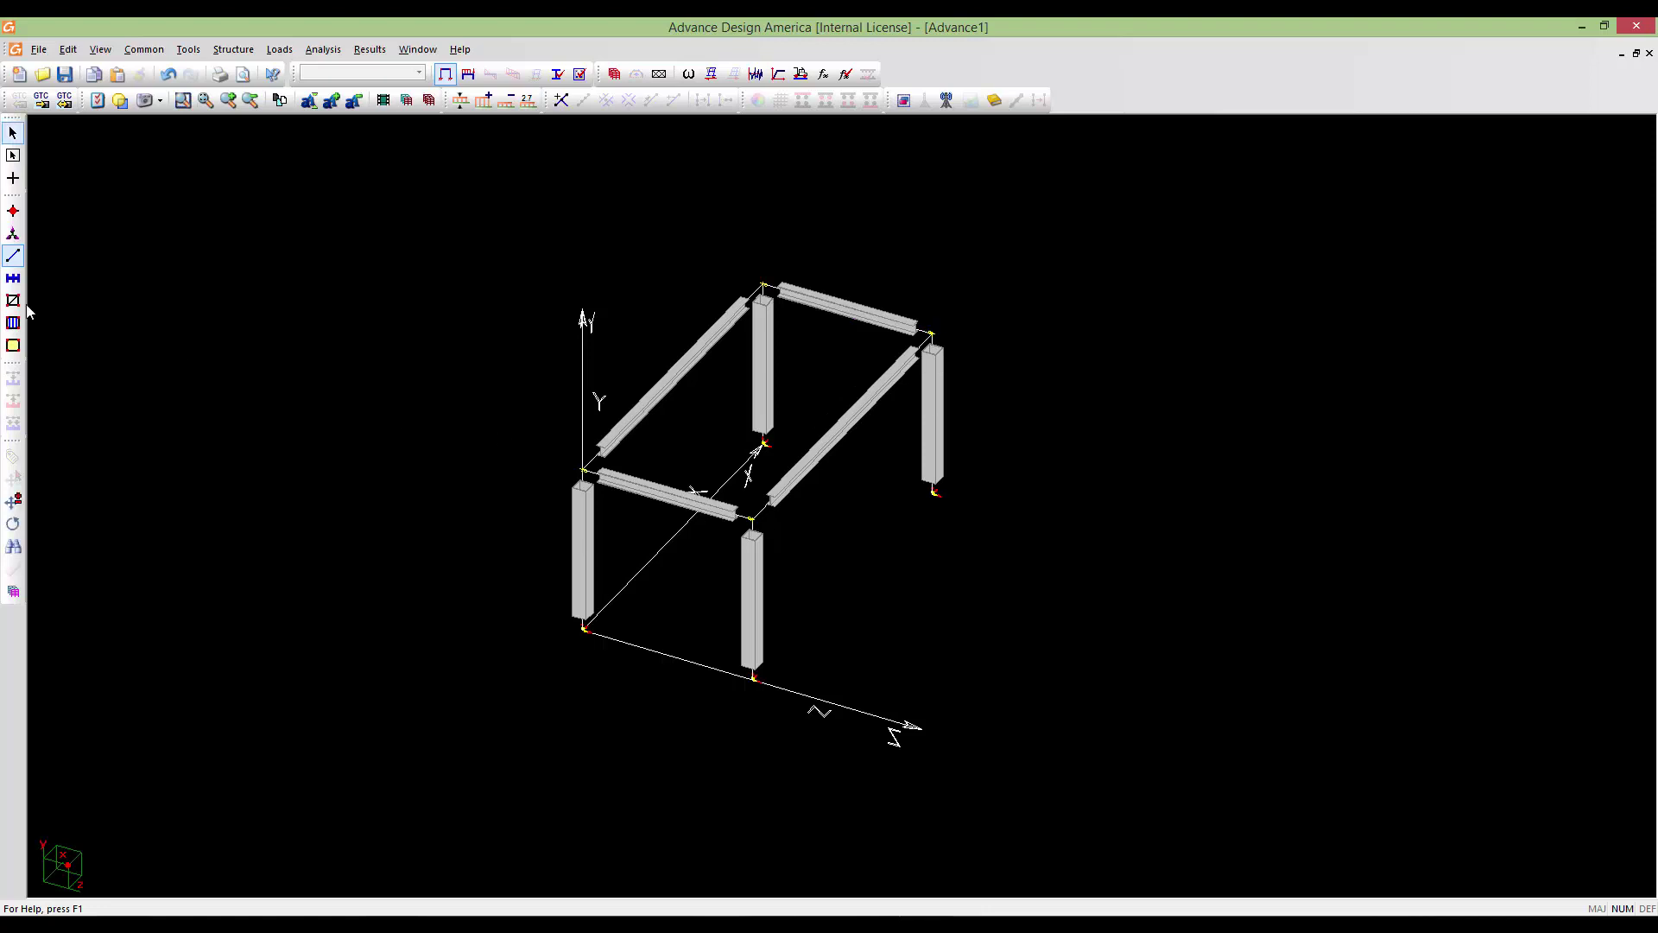
Add a floor panel in the bay enclosed by the four top beams
click(13, 326)
click(14, 178)
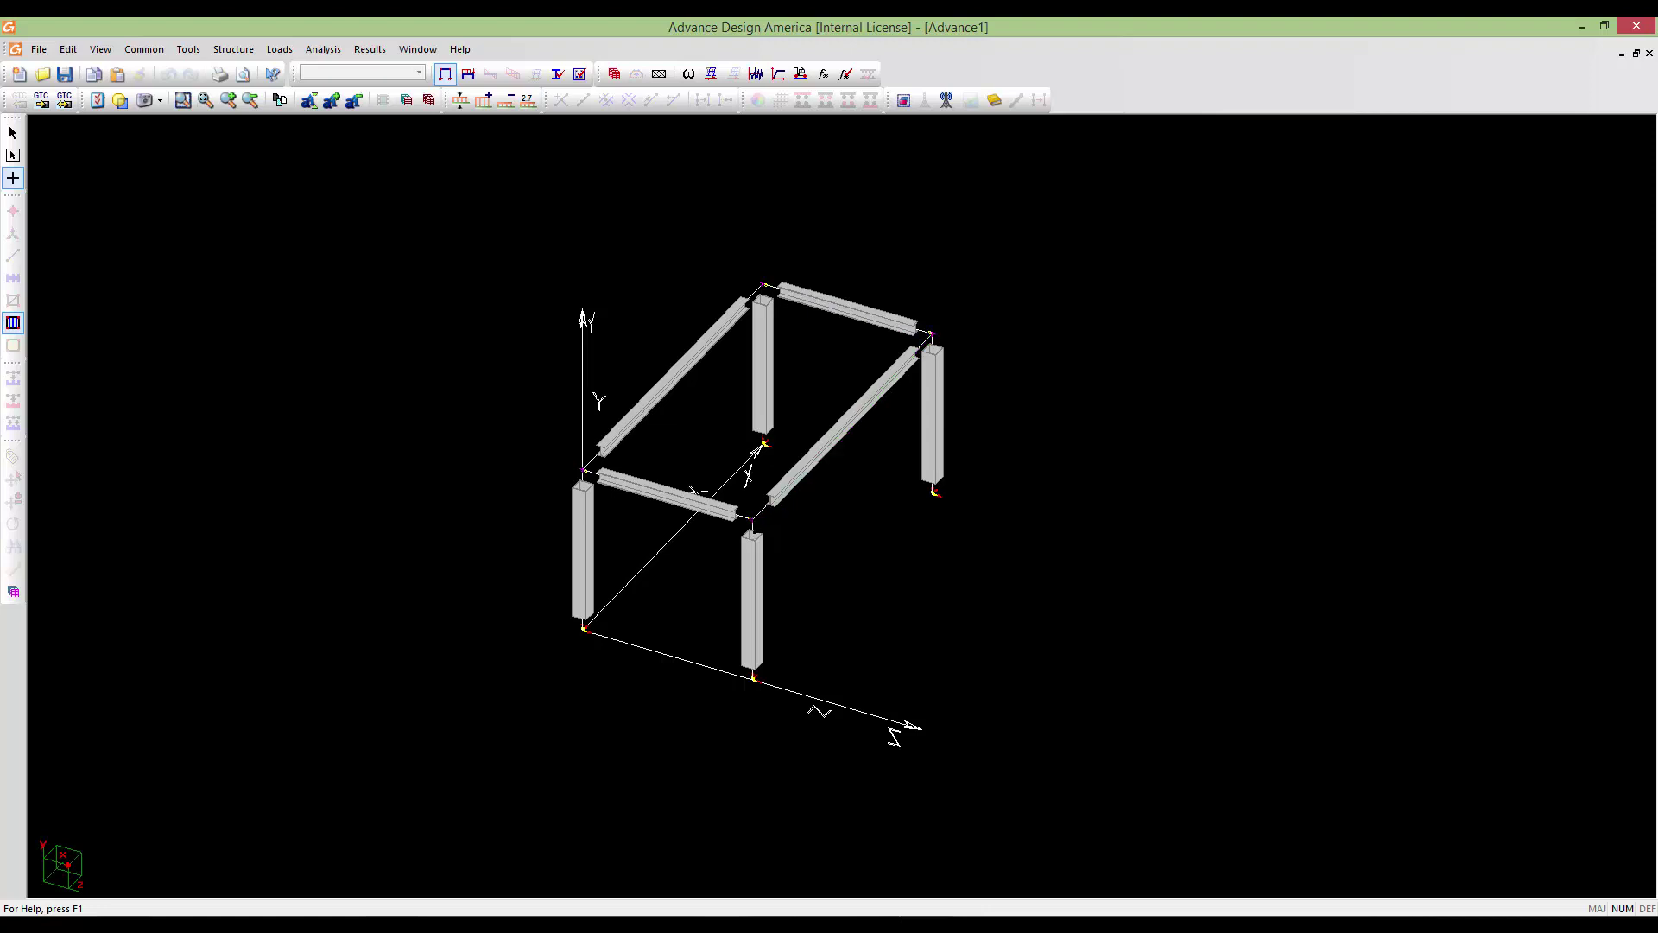
click(585, 470)
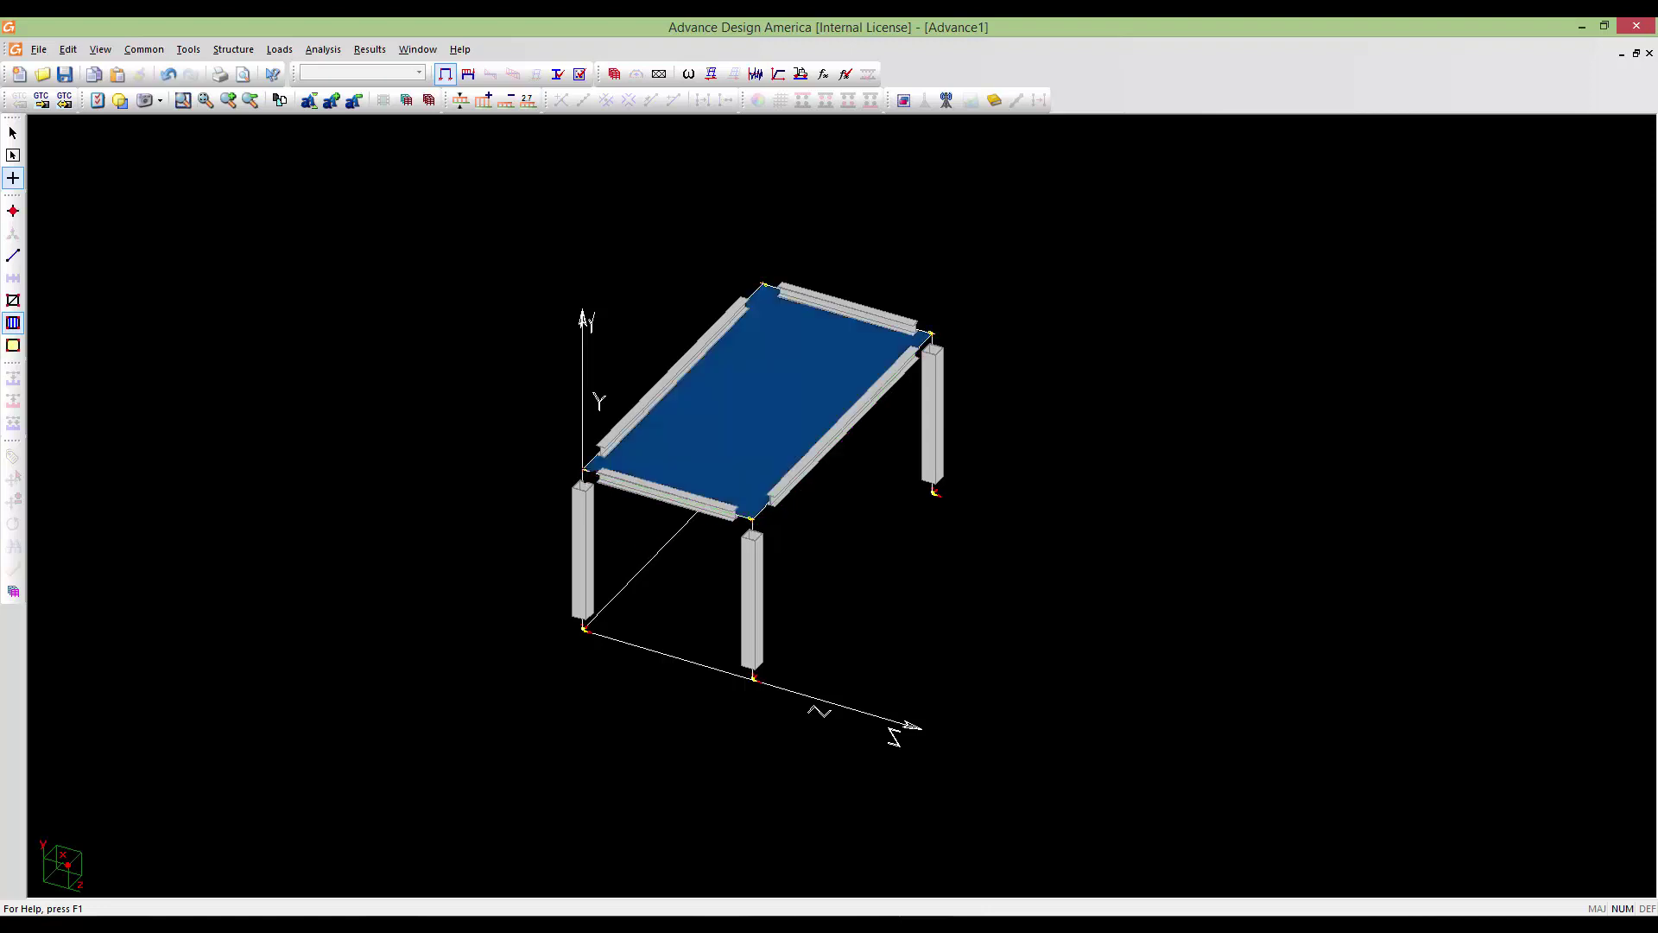
scroll(642, 604, up, 2)
key(Escape)
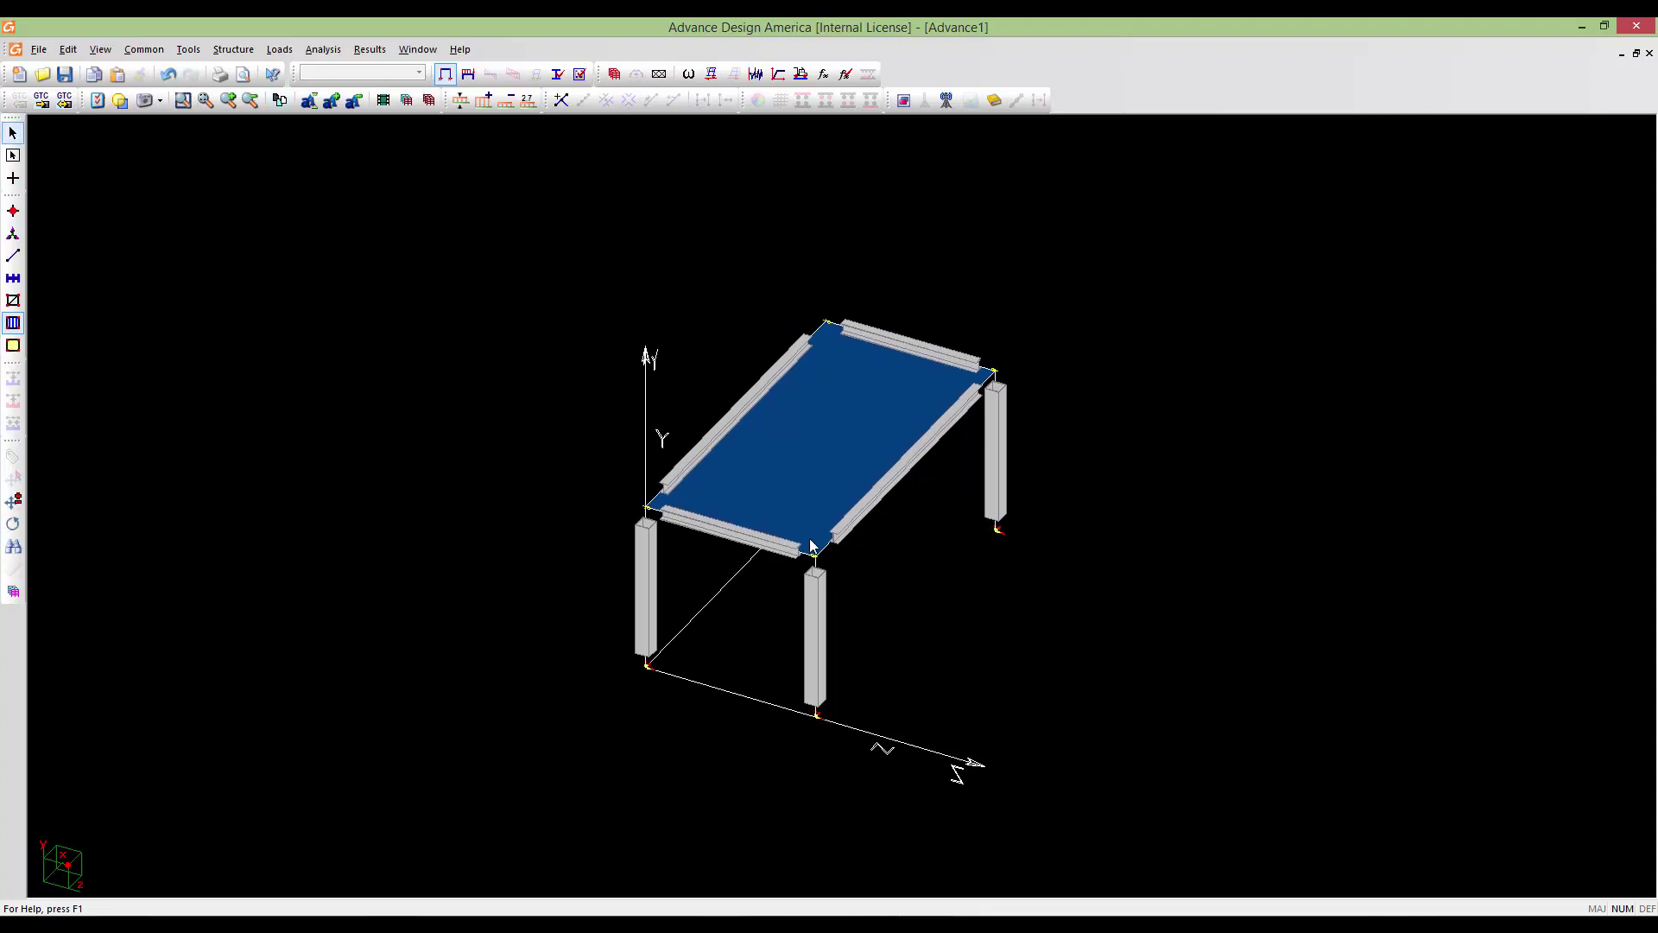
Turn on the Two-Way slab symbol for floors in the View Options attributes
scroll(830, 431, up, 3)
scroll(810, 480, down, 1)
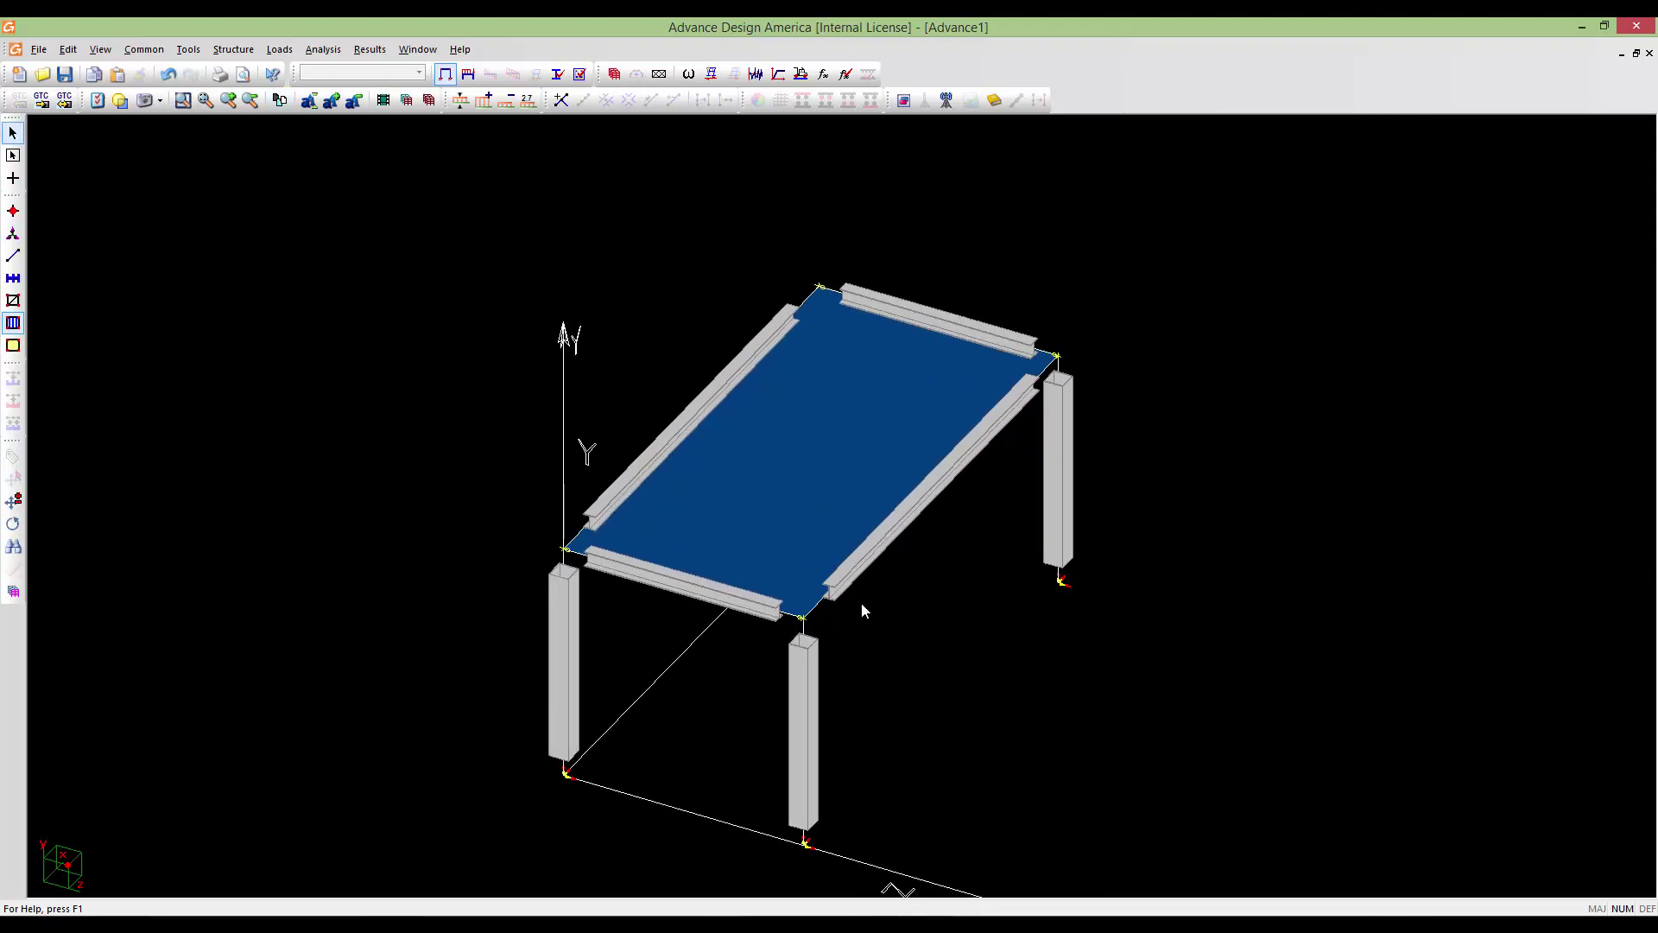
scroll(899, 515, down, 2)
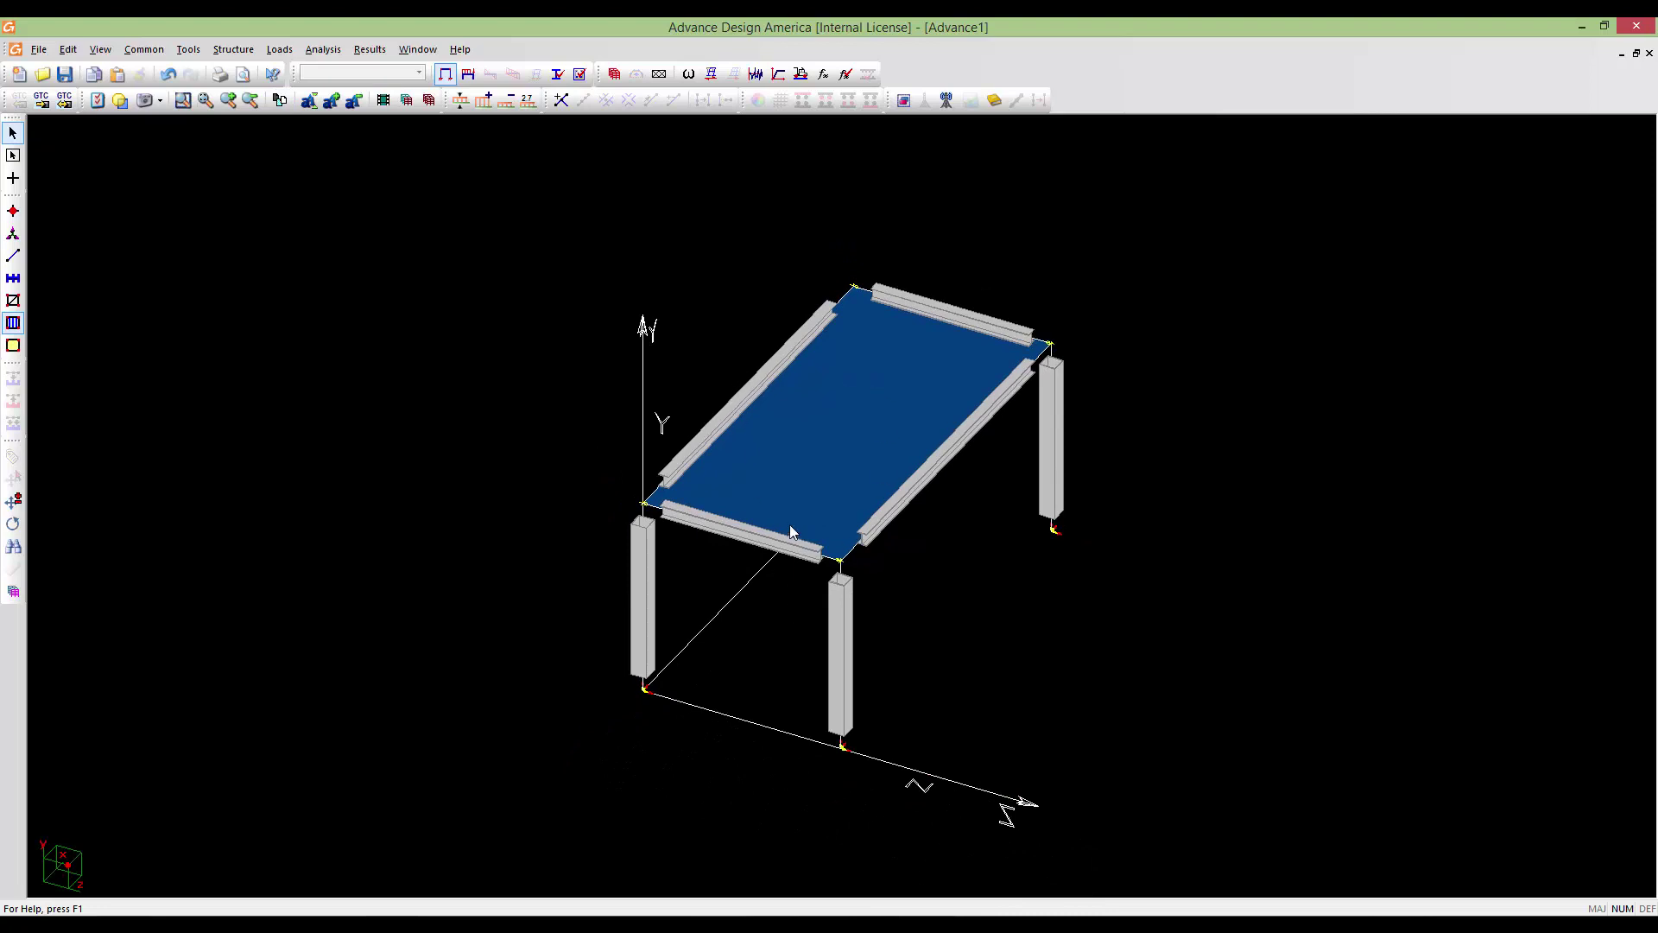
middle_drag(789, 525, 790, 584)
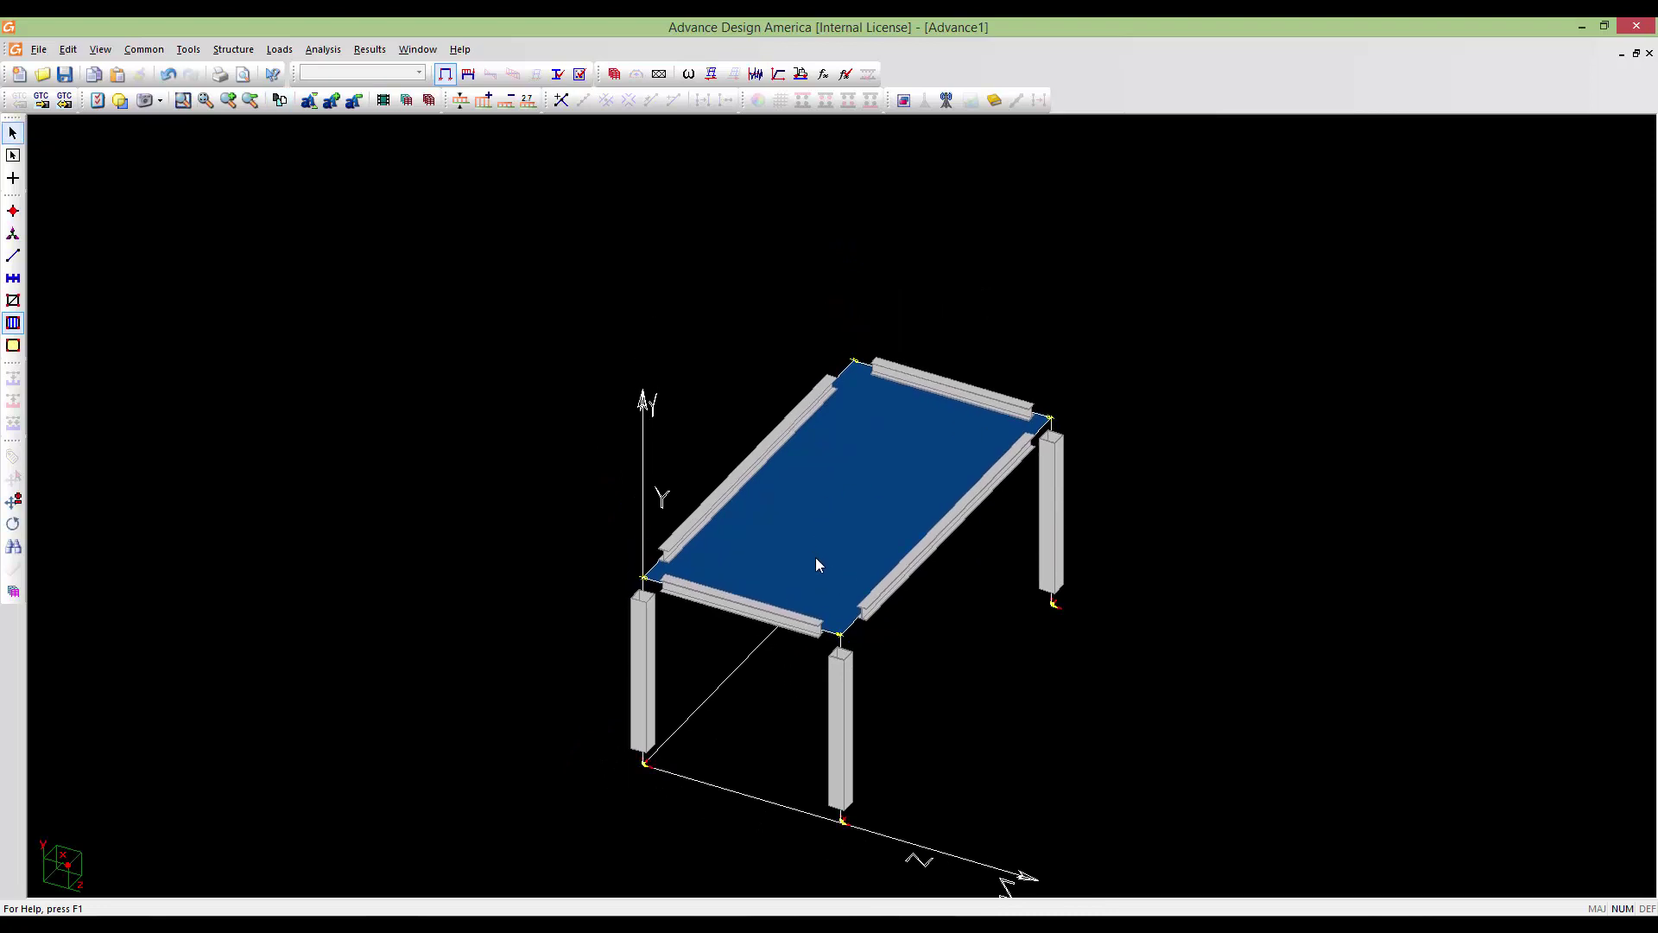
middle_drag(879, 592, 835, 560)
right_click(839, 590)
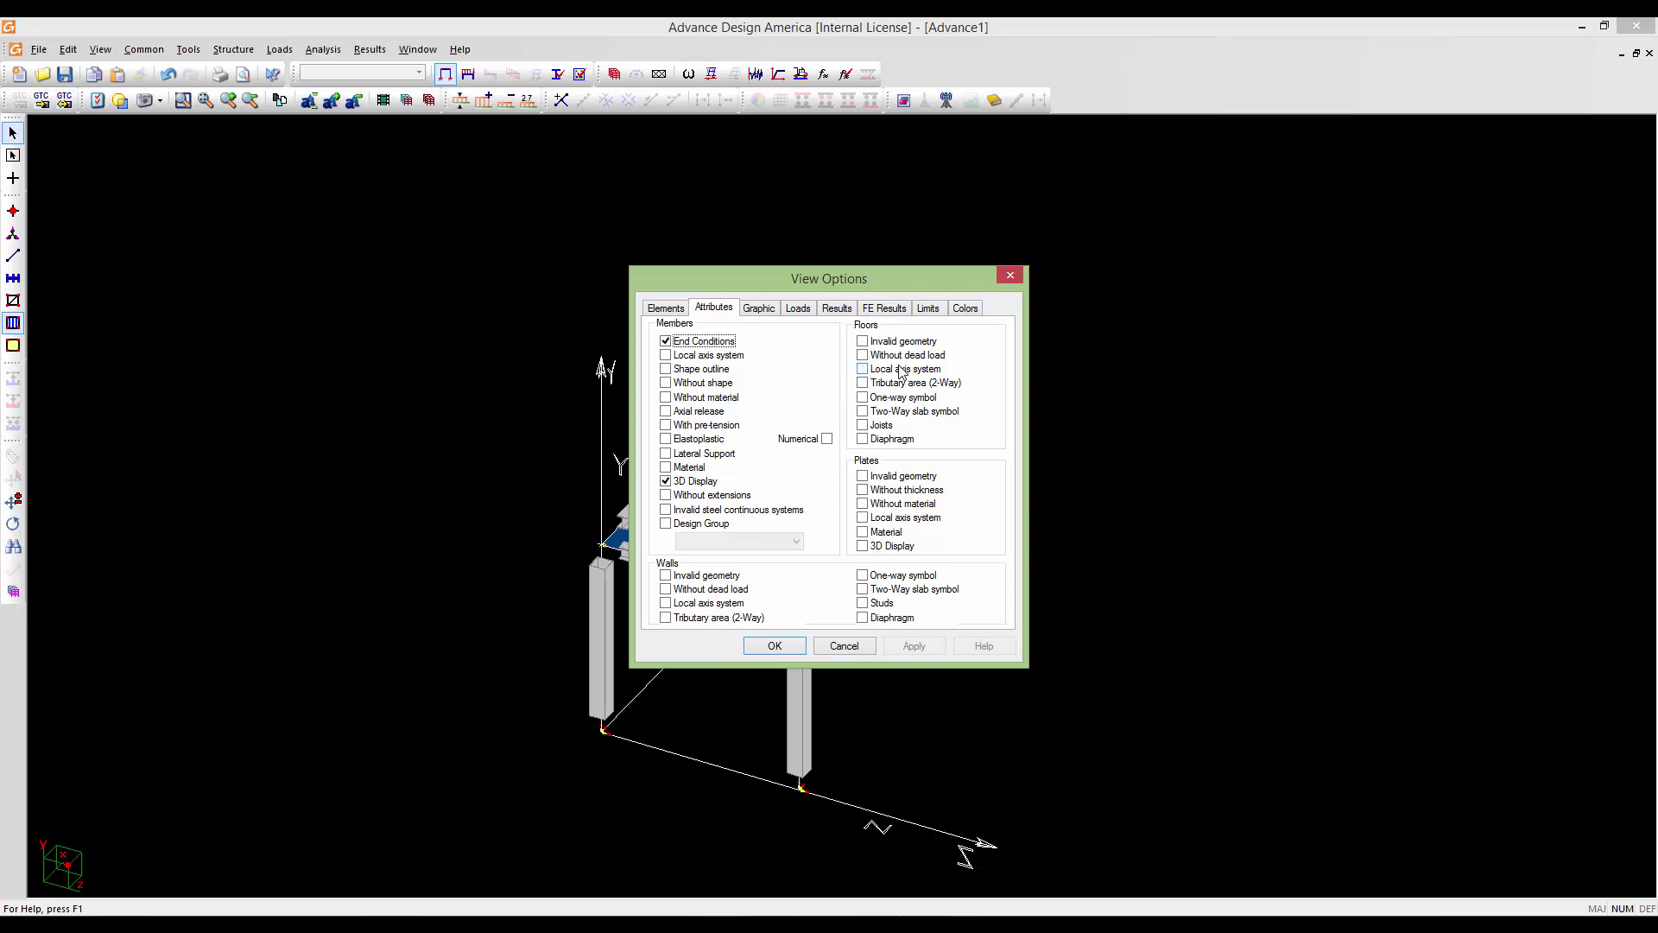
click(862, 411)
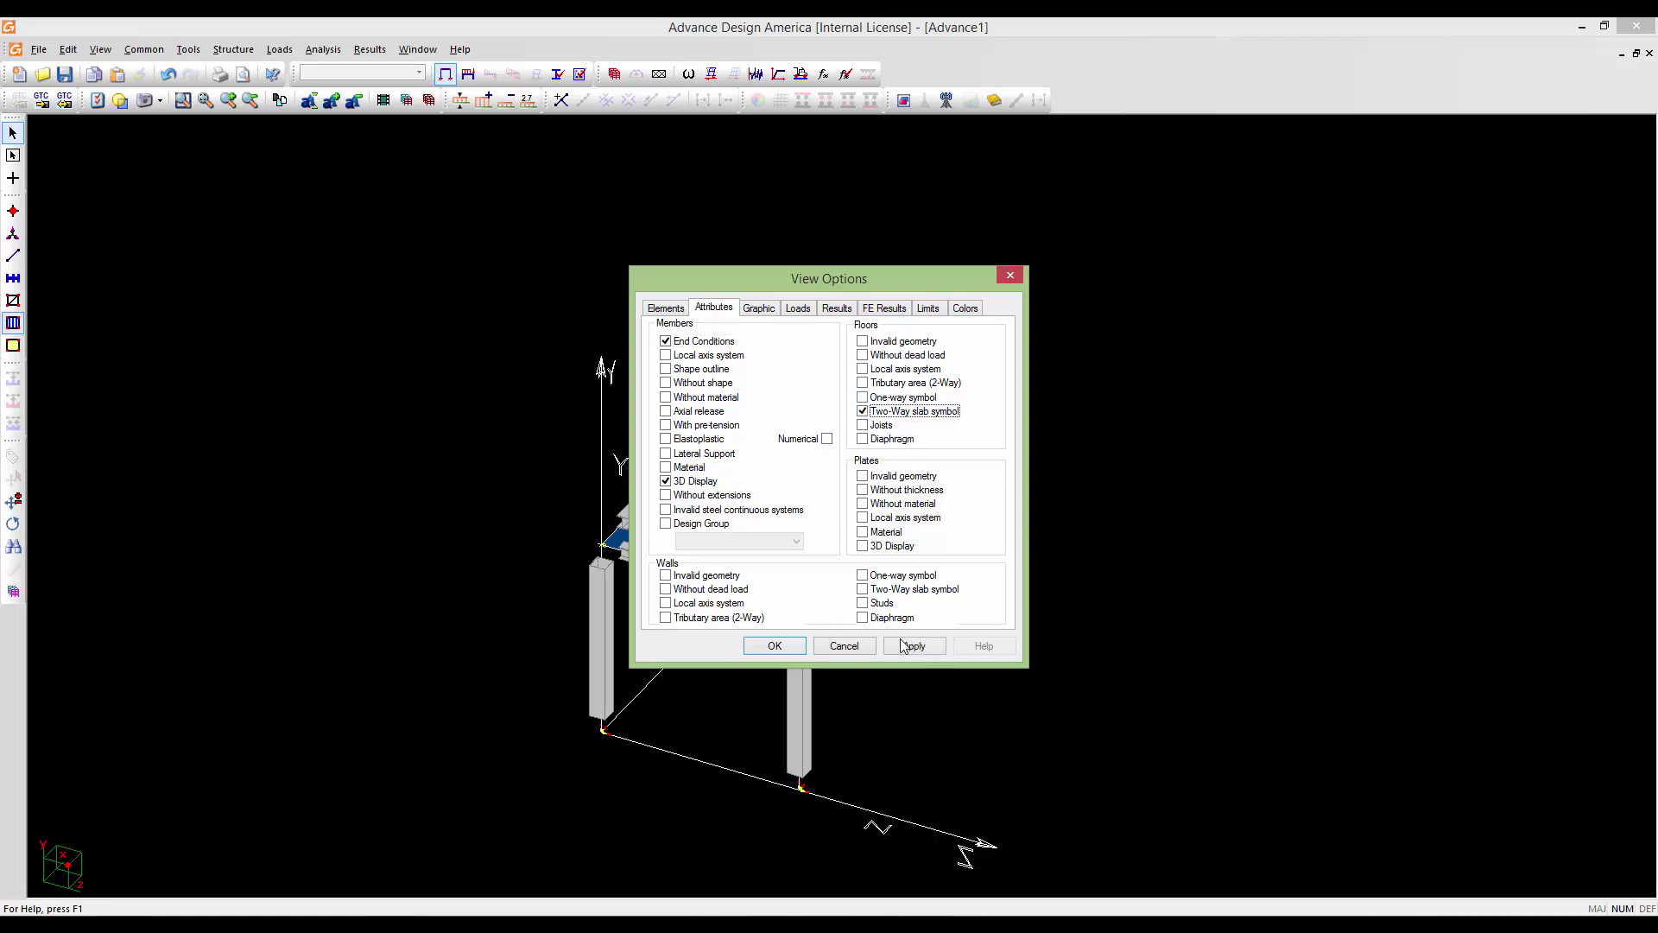
click(906, 646)
click(796, 649)
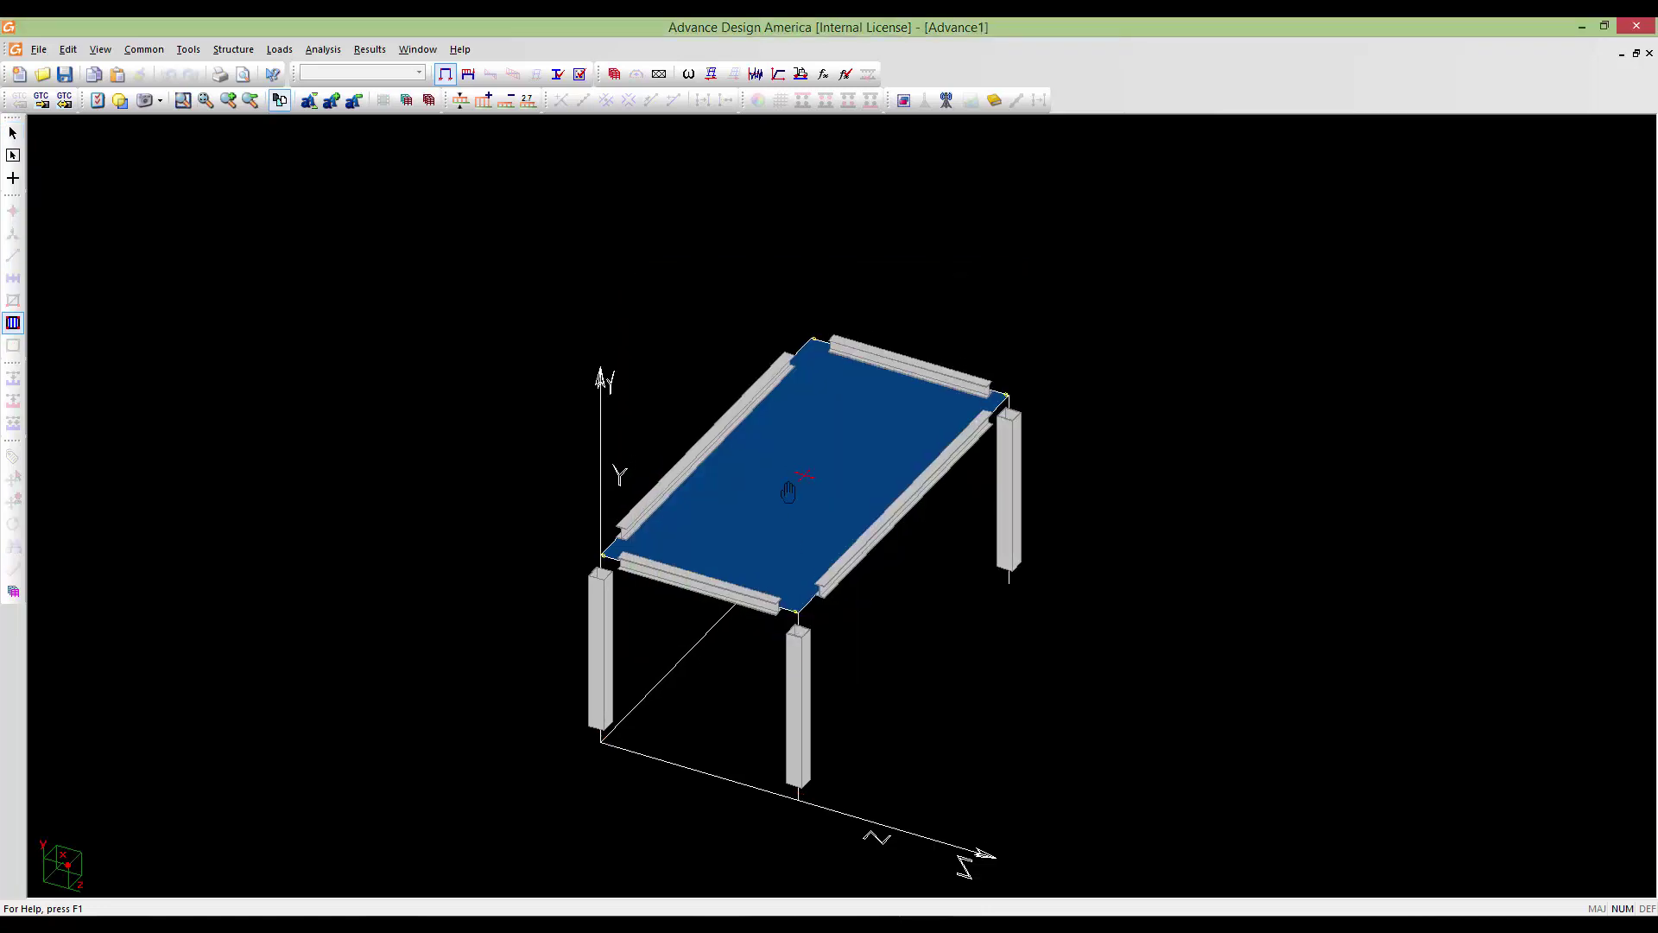
Assign the floor's dead load to the Dead load case and set its self-weight to 5 kPa in the Floor Characteristics
scroll(787, 489, up, 5)
scroll(788, 488, down, 4)
click(798, 515)
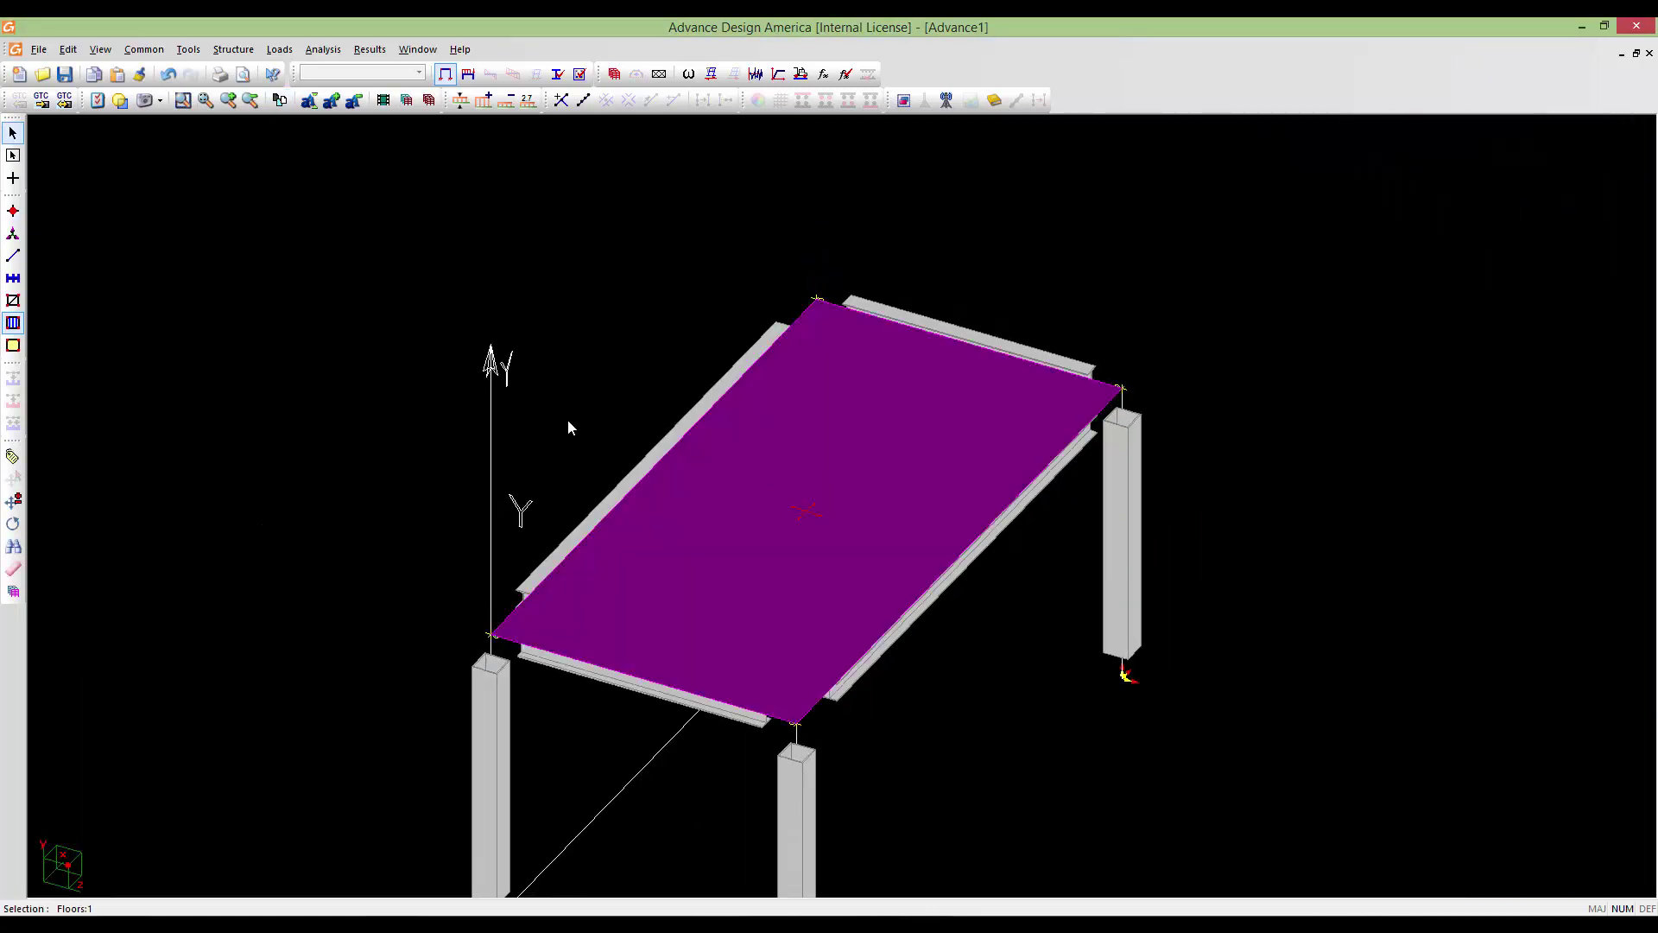
double_click(750, 495)
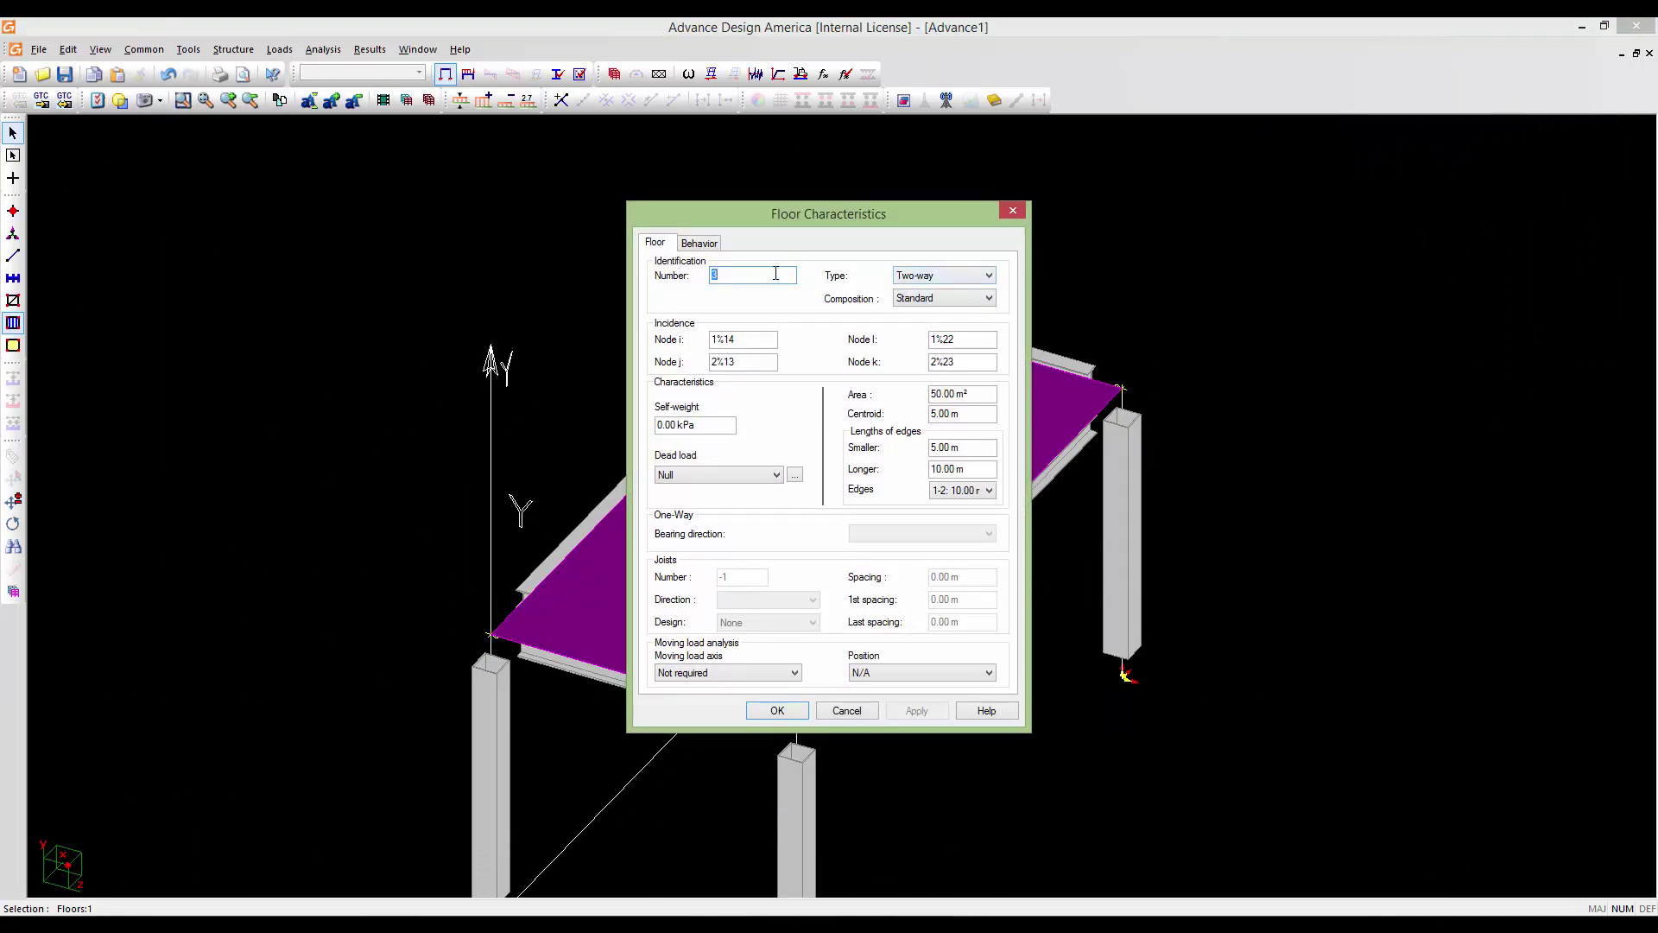
click(746, 474)
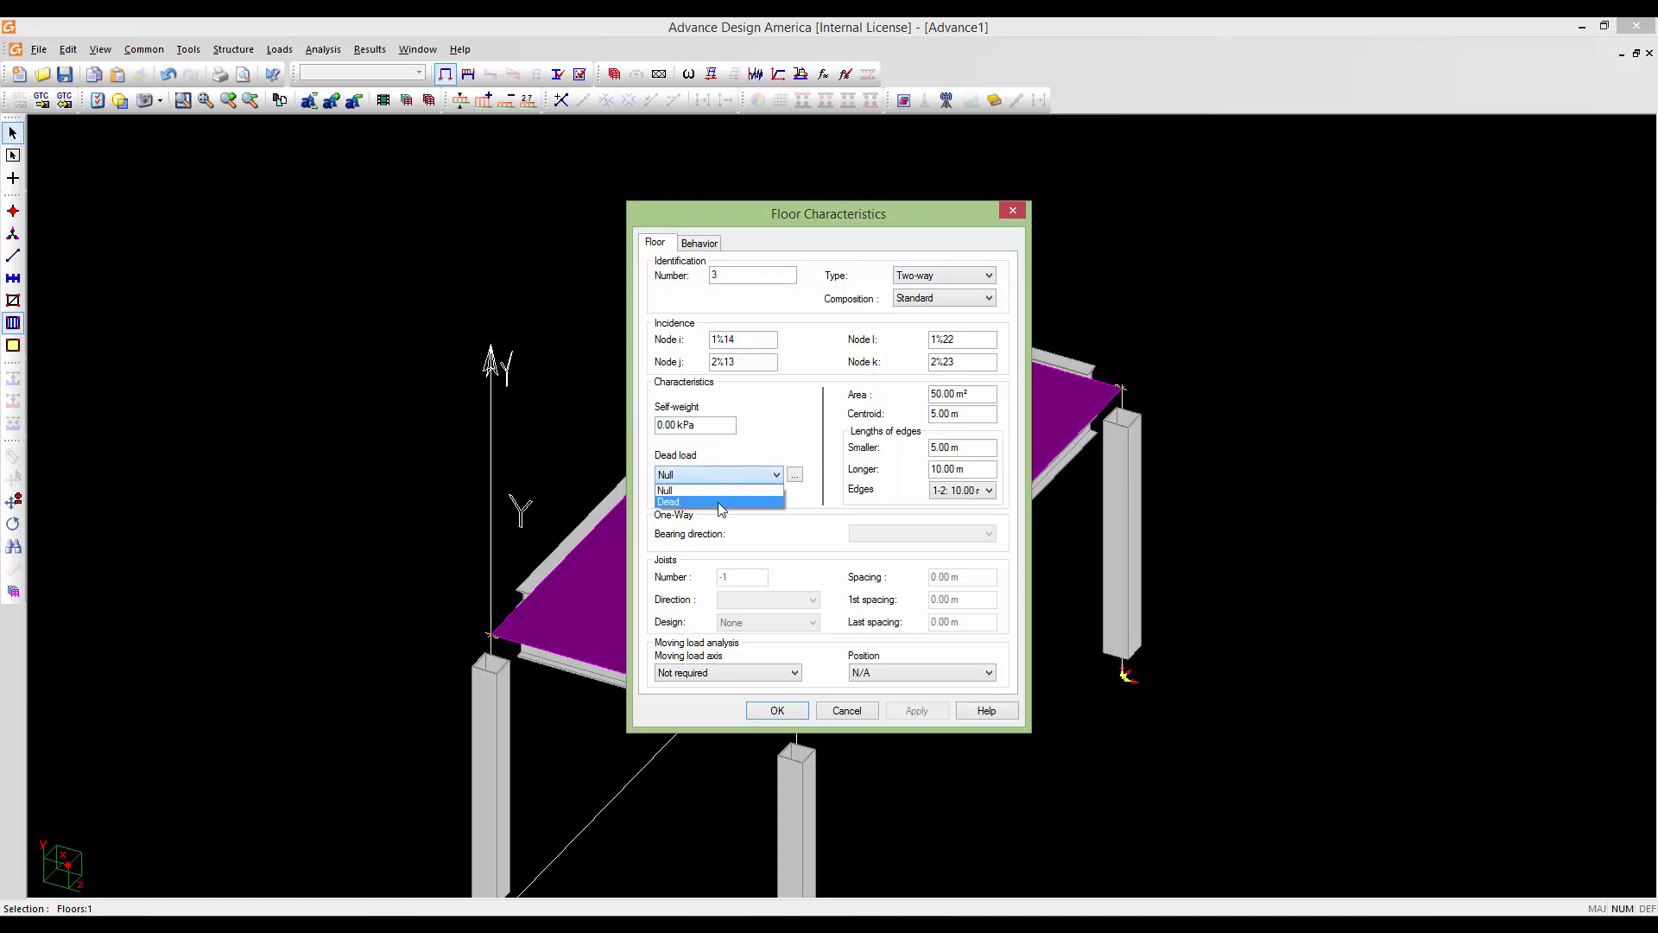
click(722, 502)
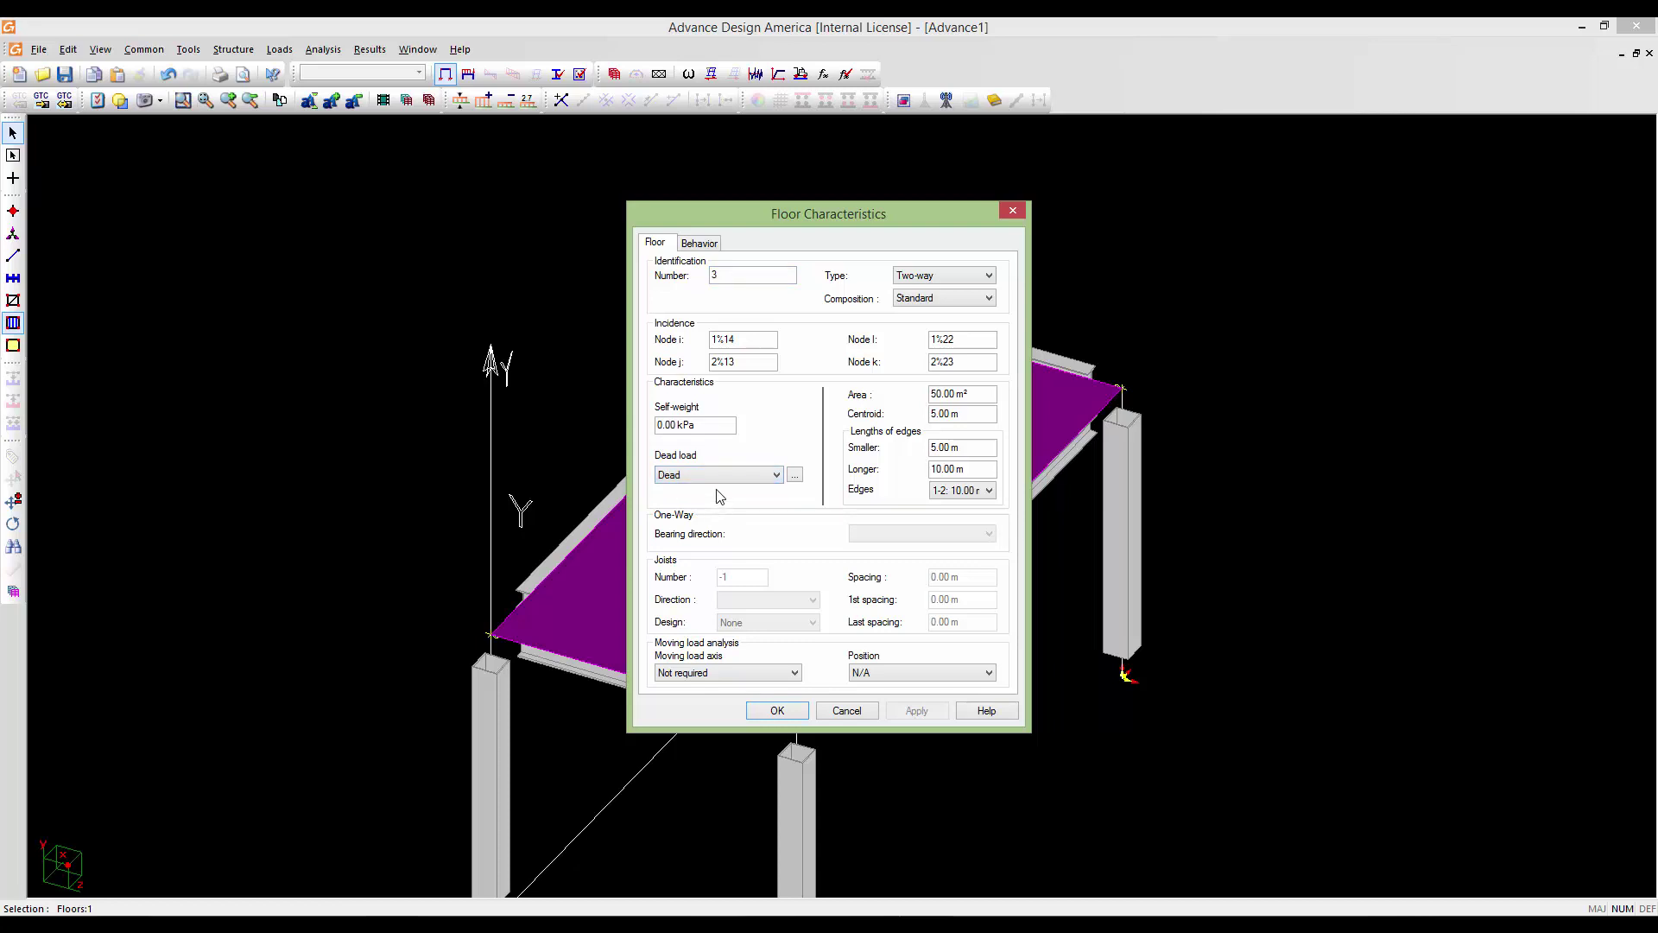
click(720, 476)
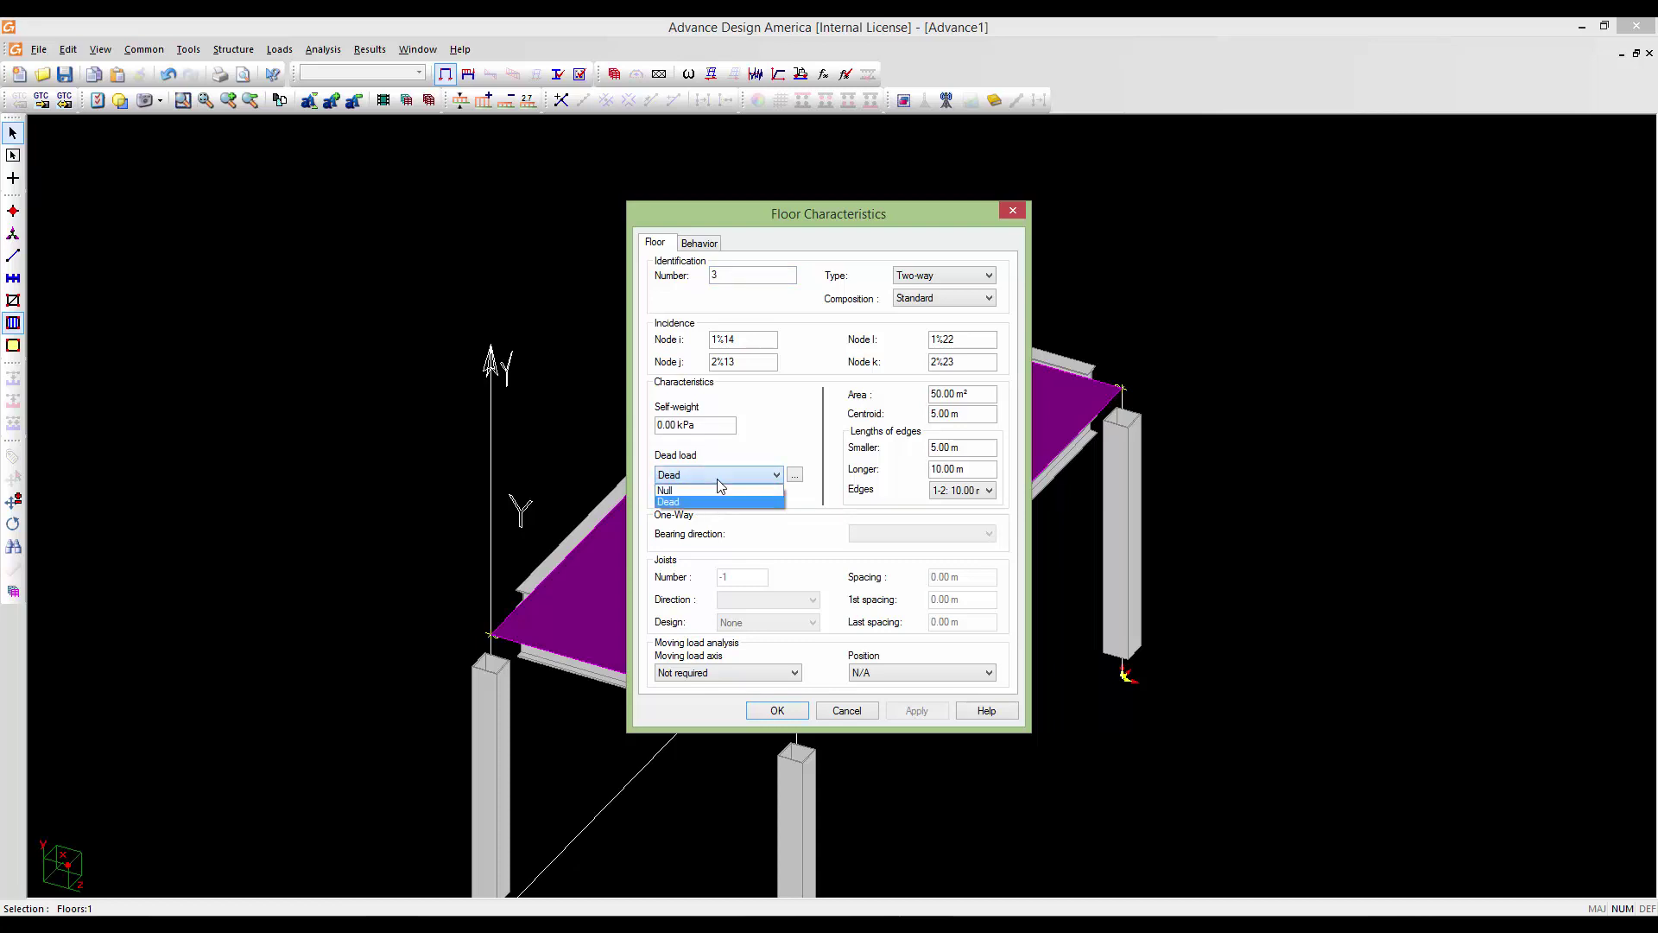
click(718, 479)
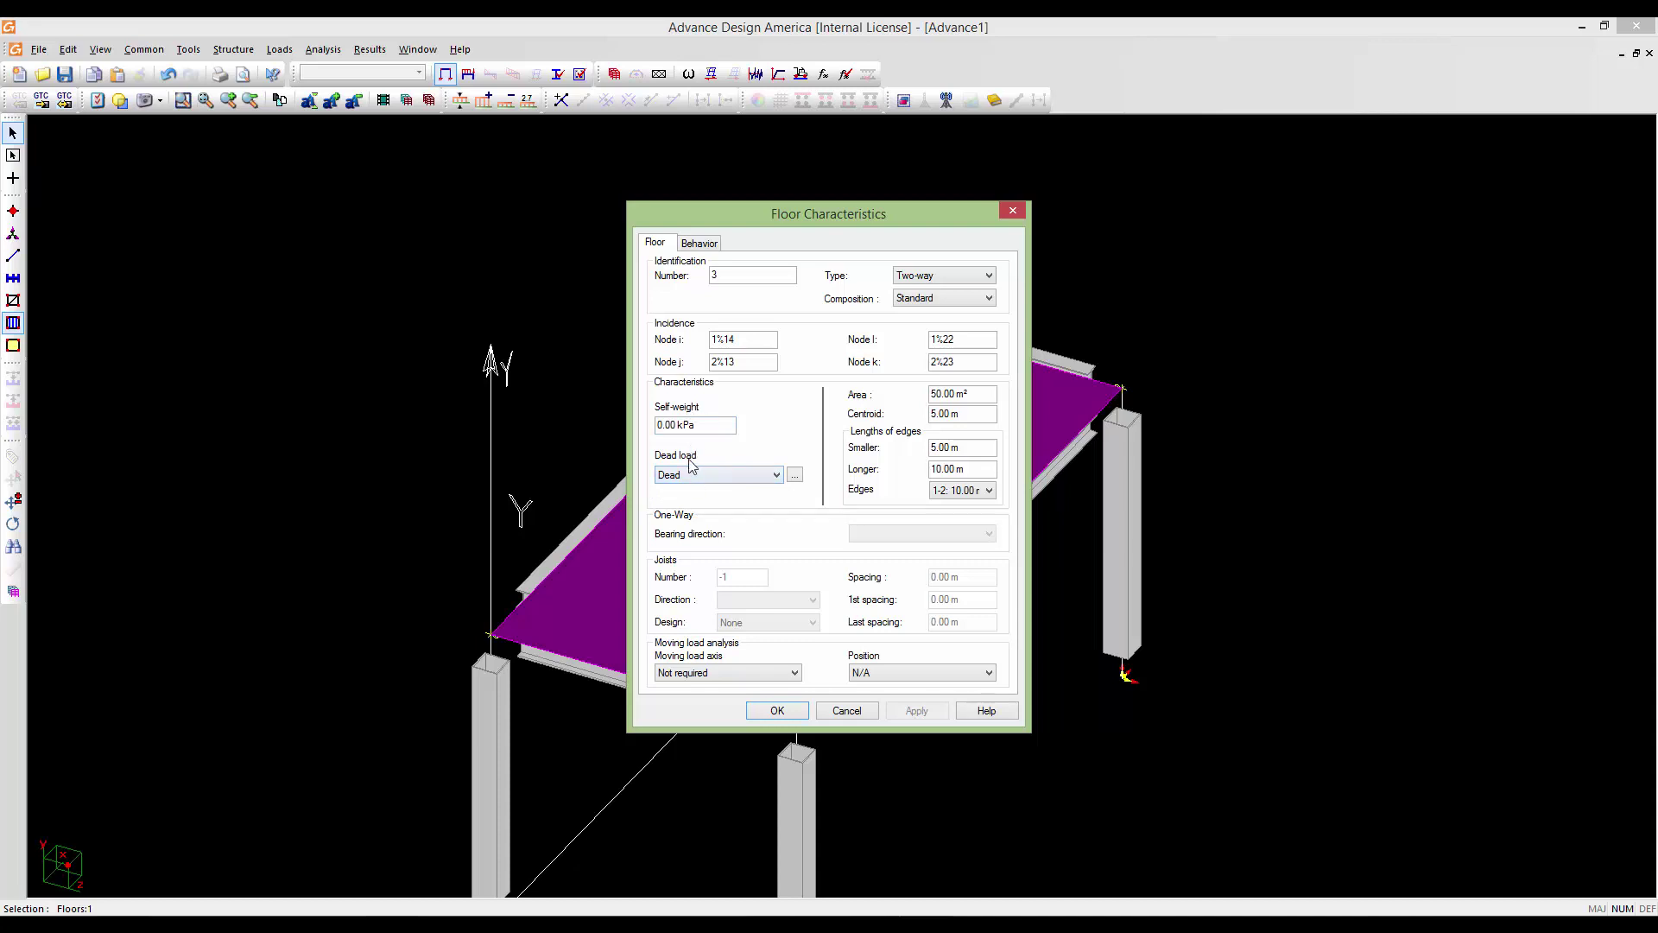
click(696, 427)
drag(704, 426, 654, 426)
text(5)
click(777, 711)
middle_drag(778, 575, 782, 519)
scroll(871, 542, down, 2)
mouse_move(780, 571)
middle_down()
mouse_move(780, 585)
mouse_move(690, 454)
middle_up()
scroll(707, 474, up, 1)
scroll(690, 455, down, 2)
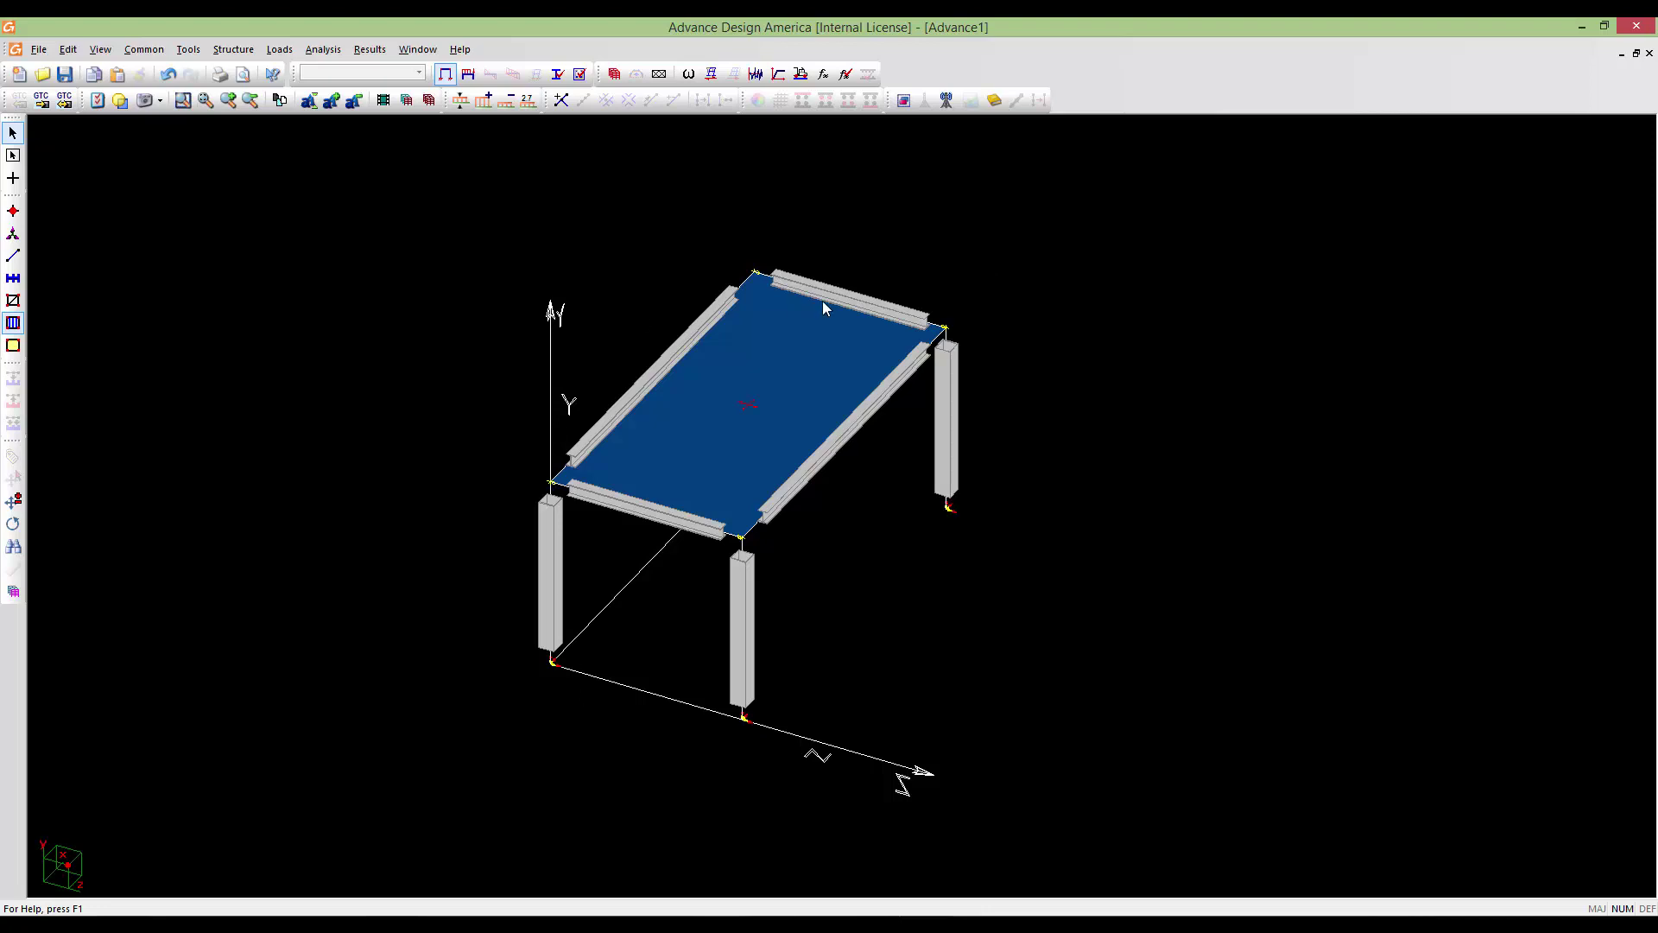
Switch from structure mode to load case mode and activate the Dead load case
click(445, 76)
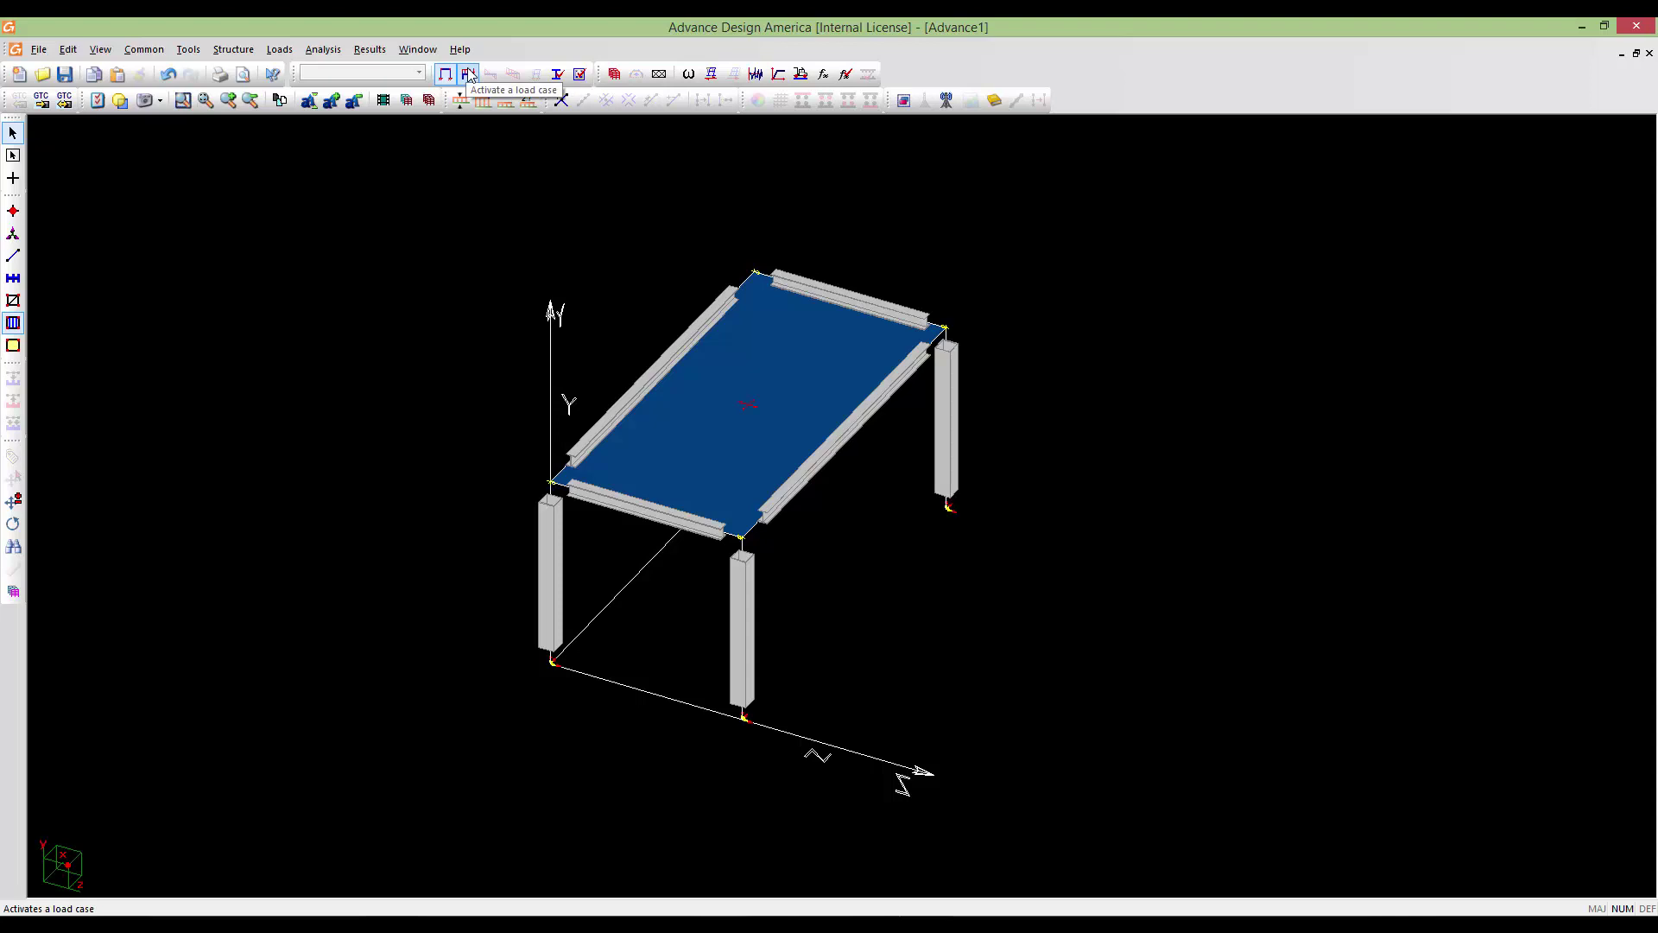
click(469, 75)
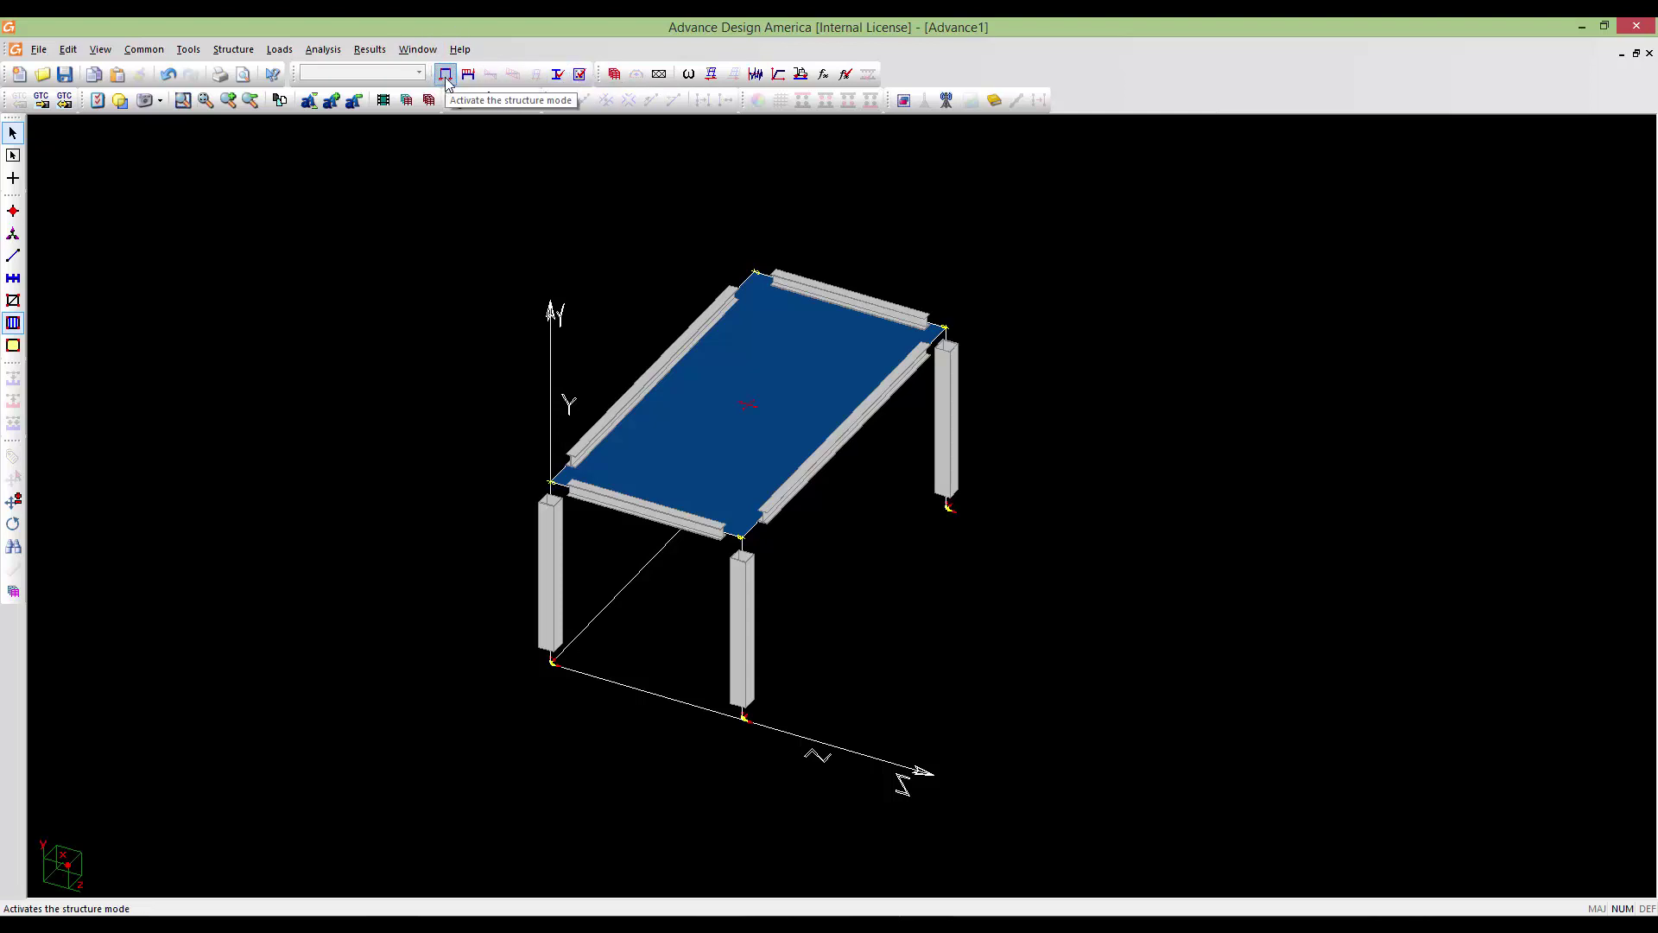
click(446, 76)
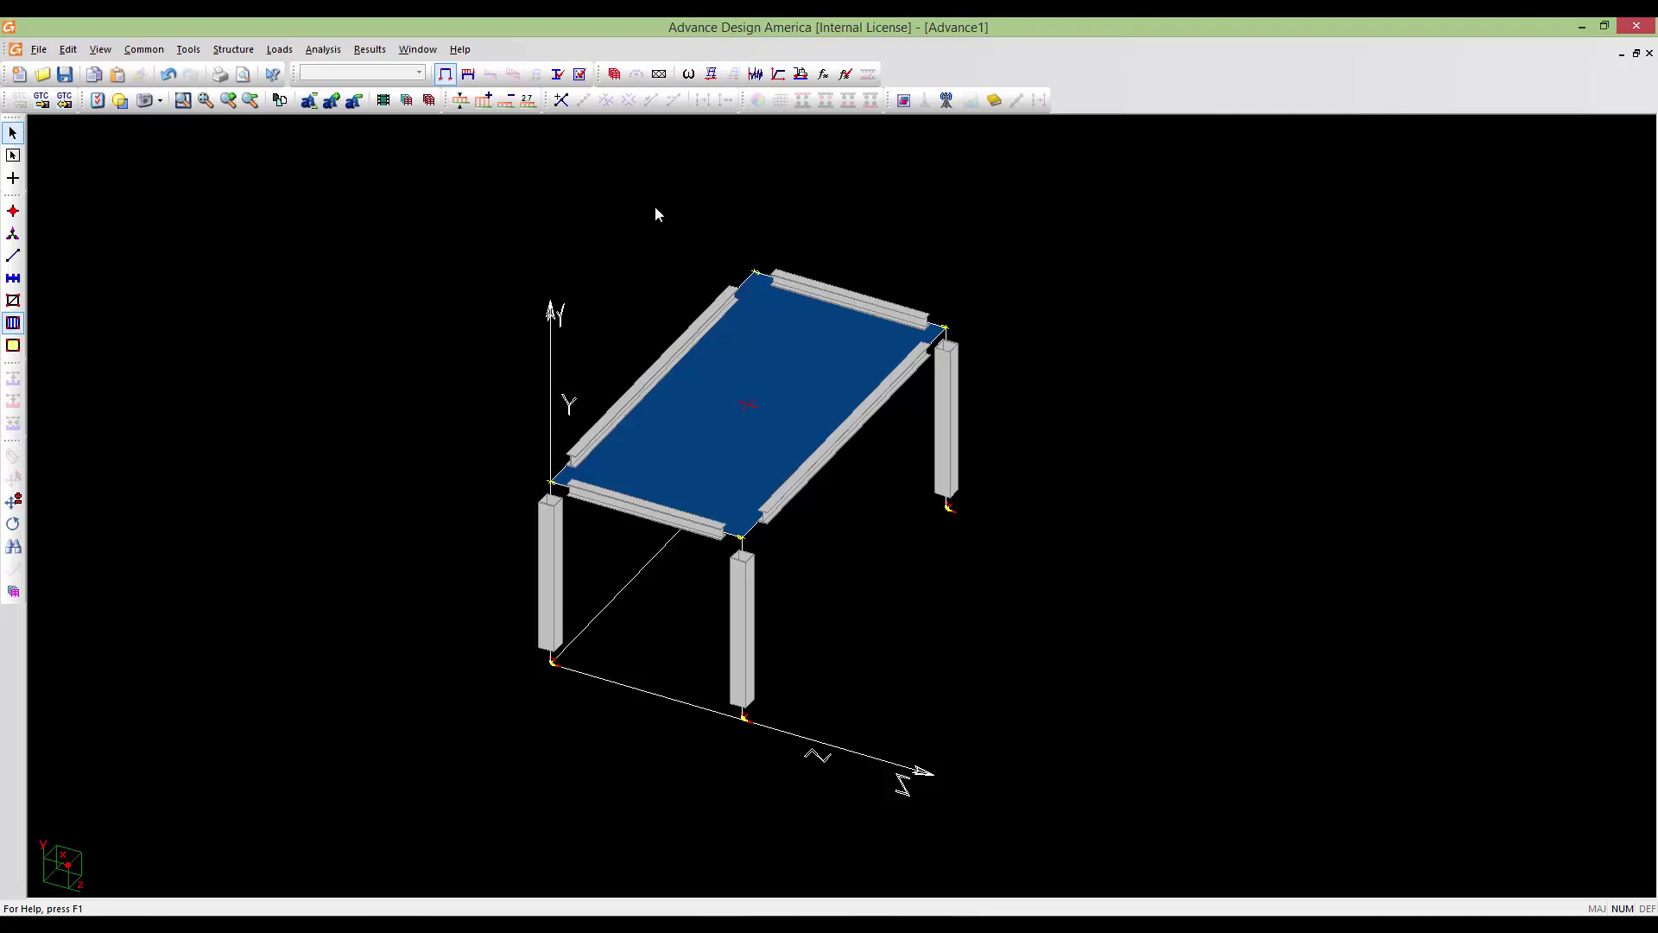
click(442, 78)
click(469, 78)
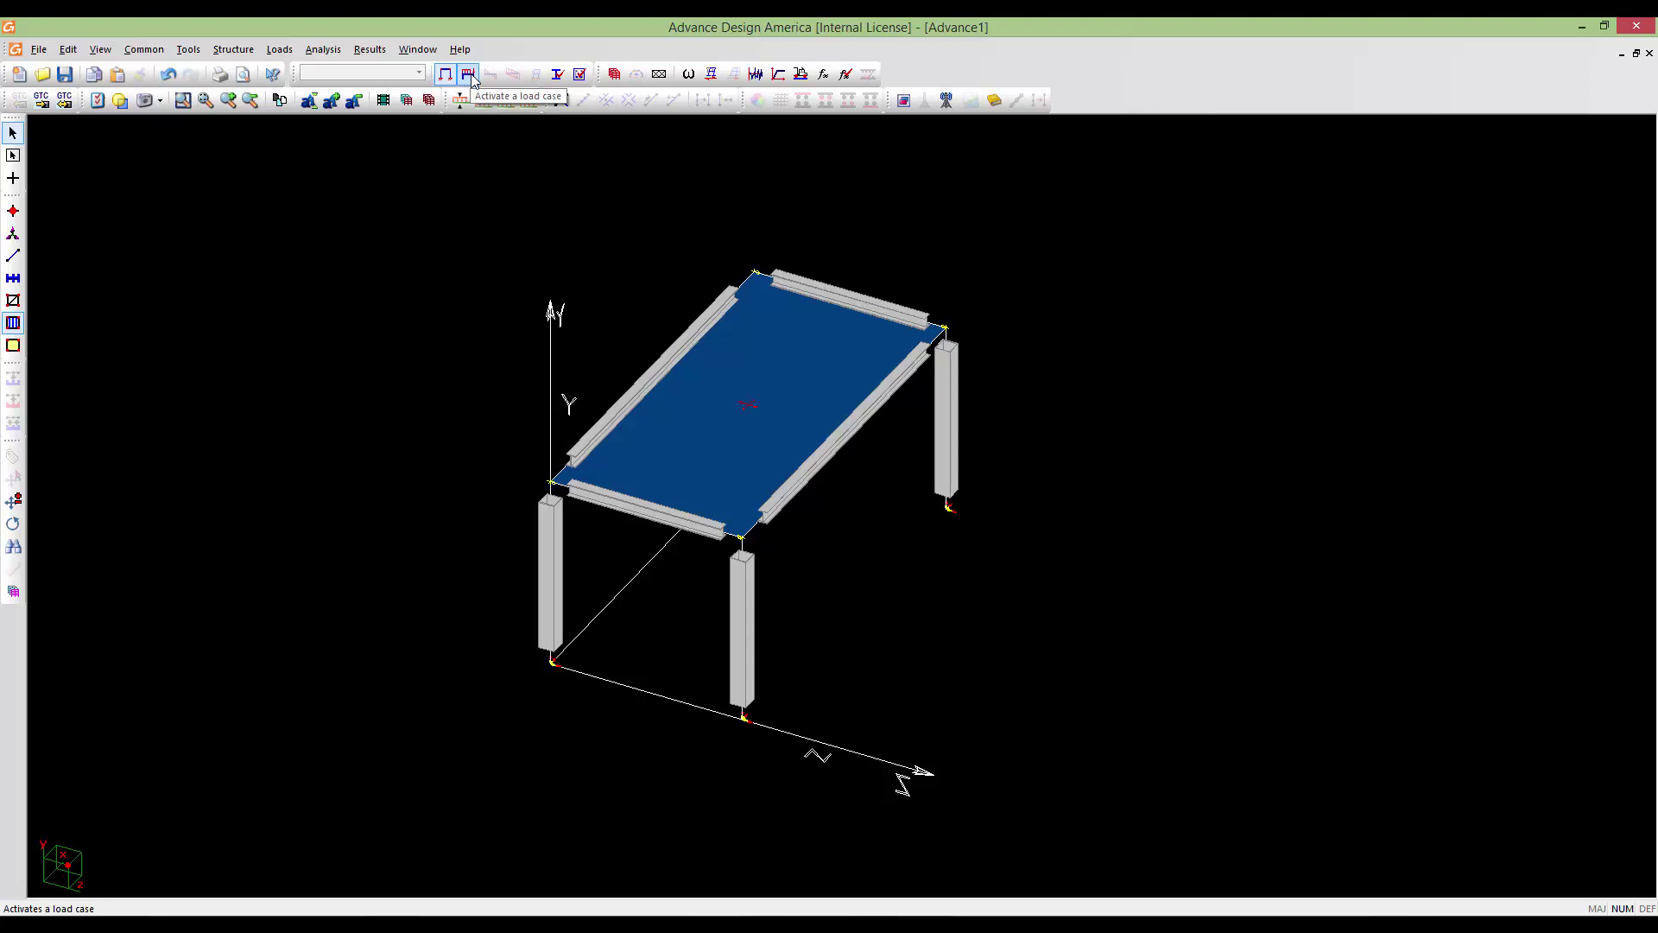
click(473, 78)
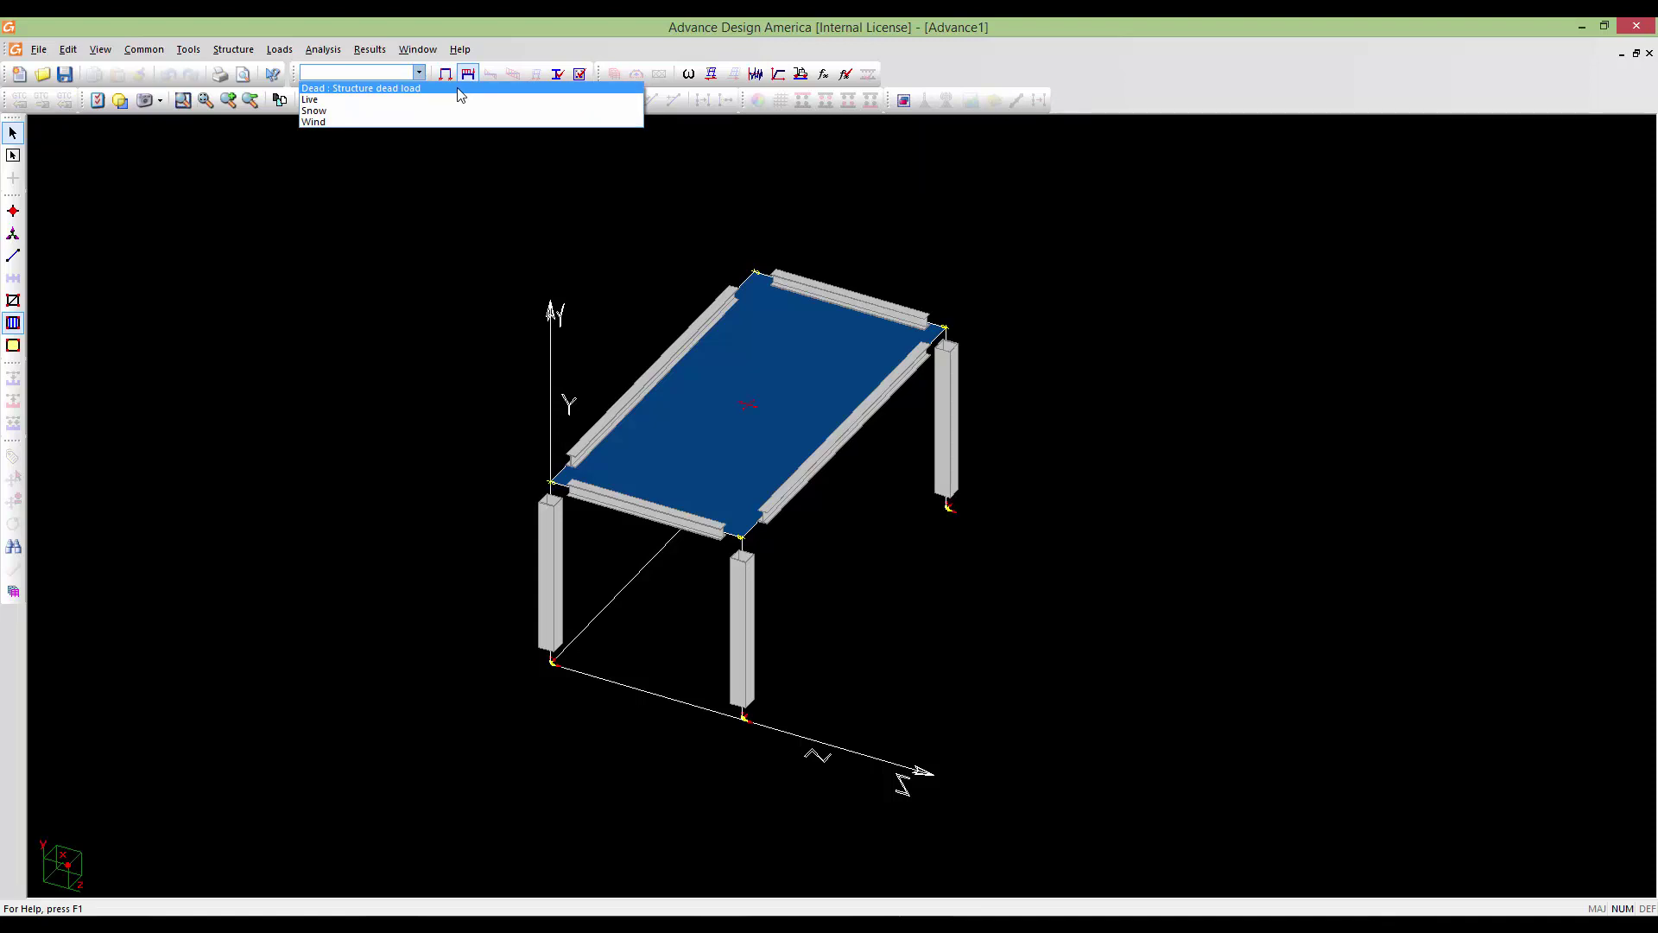
click(344, 92)
click(803, 514)
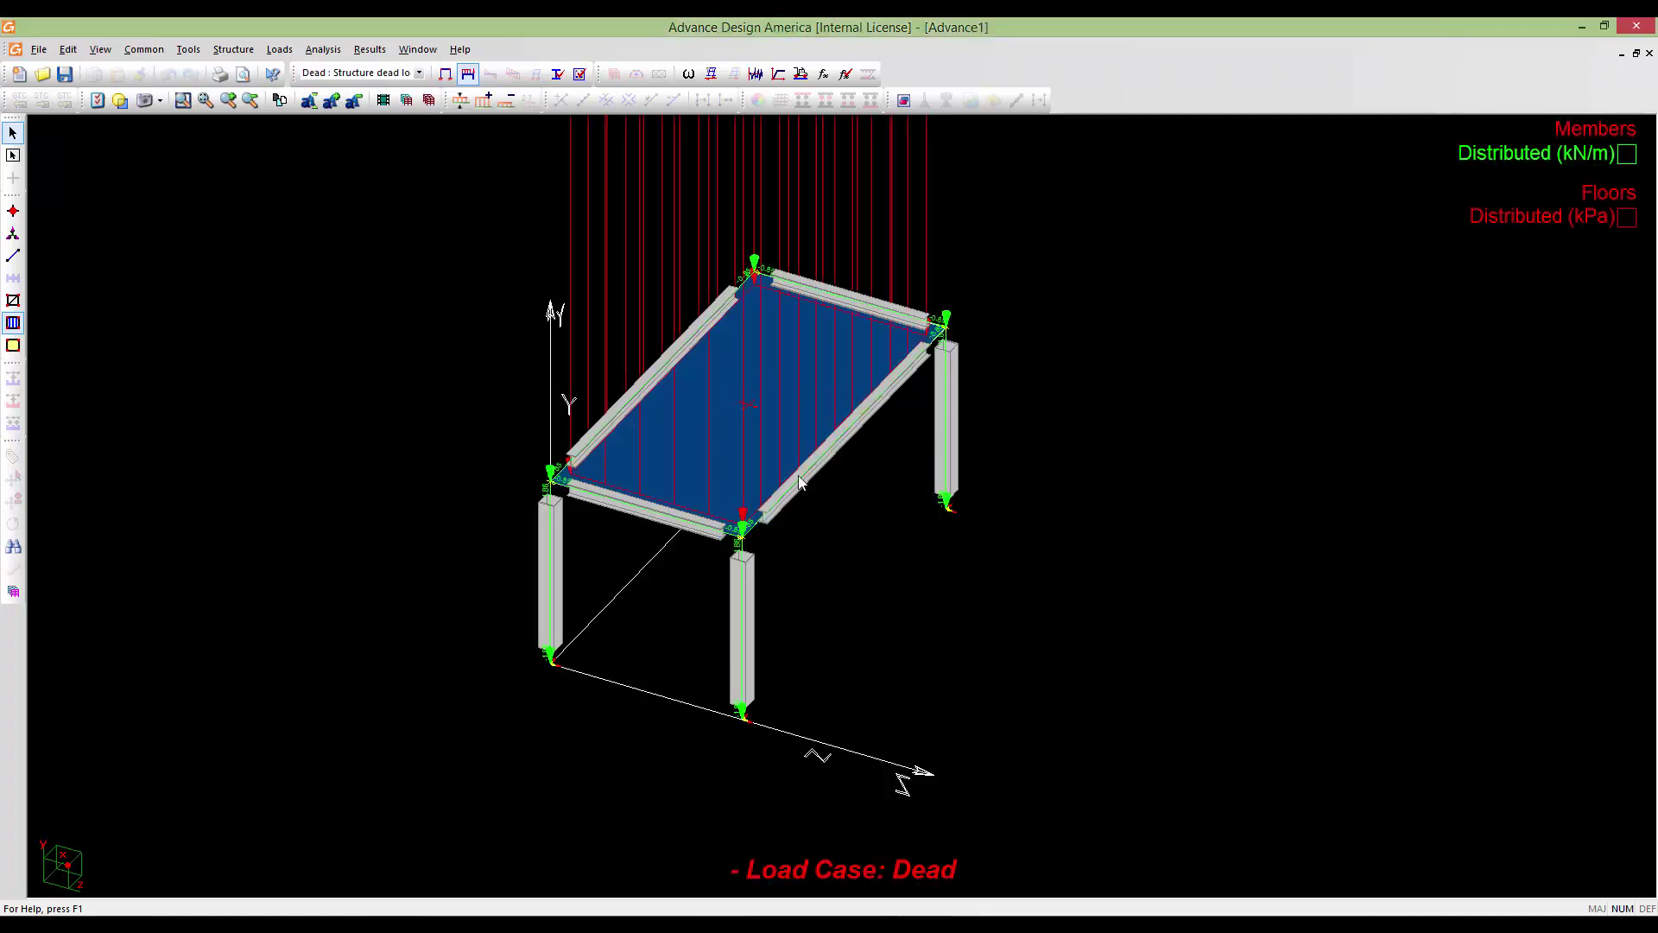
Reduce the display scale of the load diagrams so the floor's dead load fits close to the frame
scroll(791, 416, down, 2)
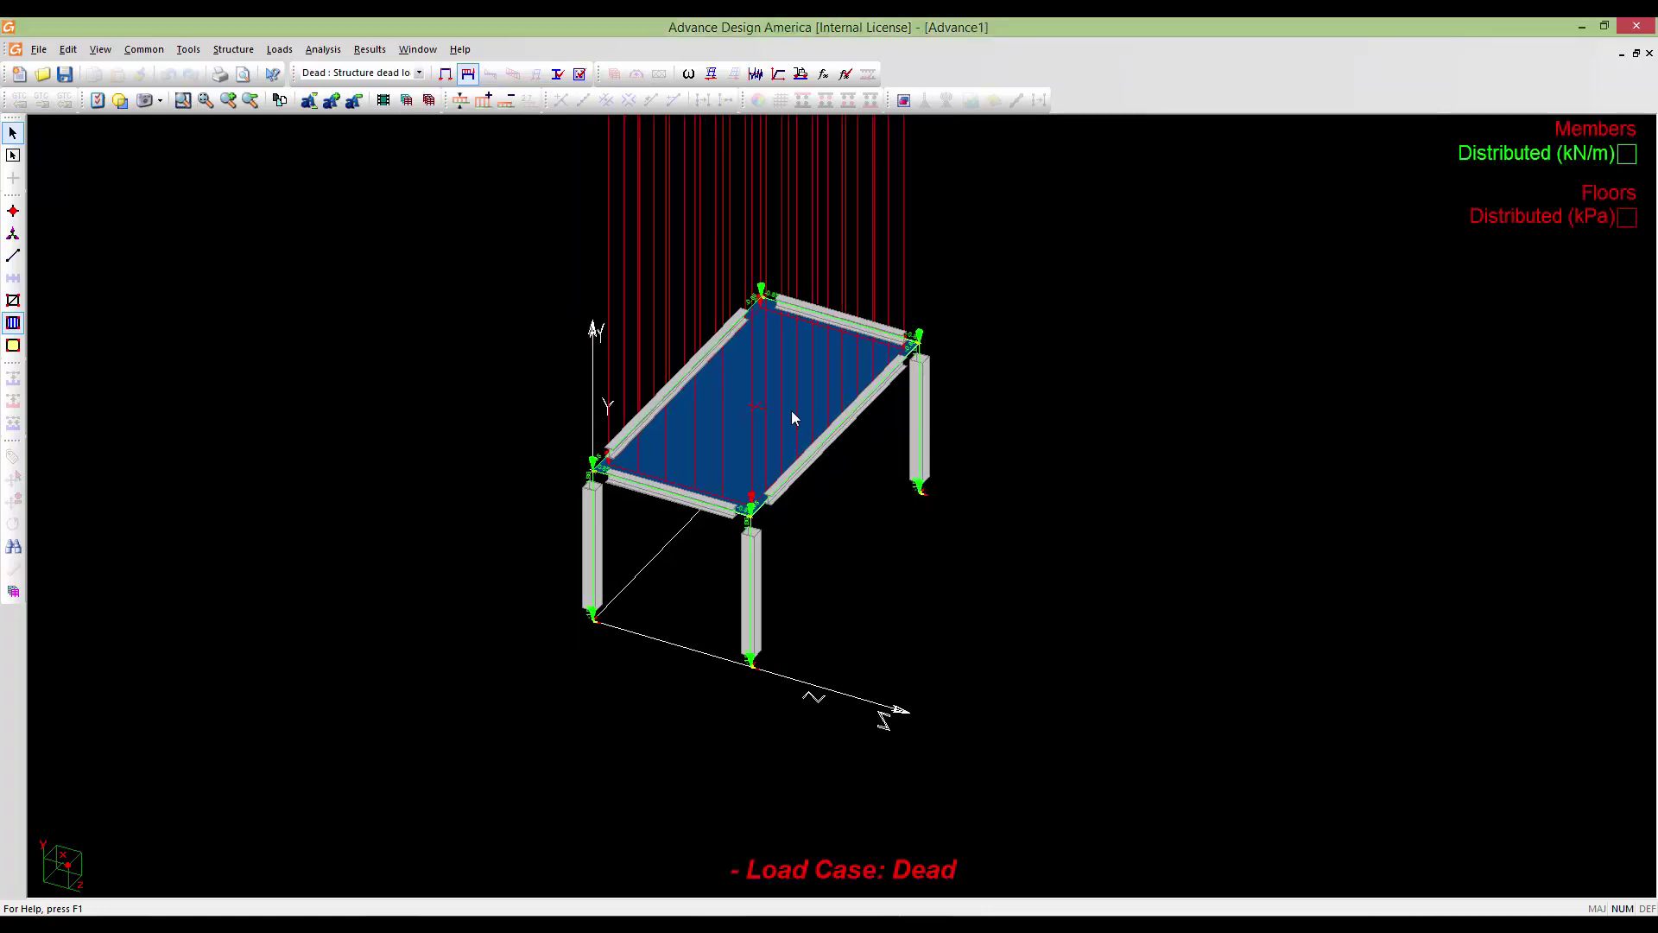
scroll(793, 416, up, 4)
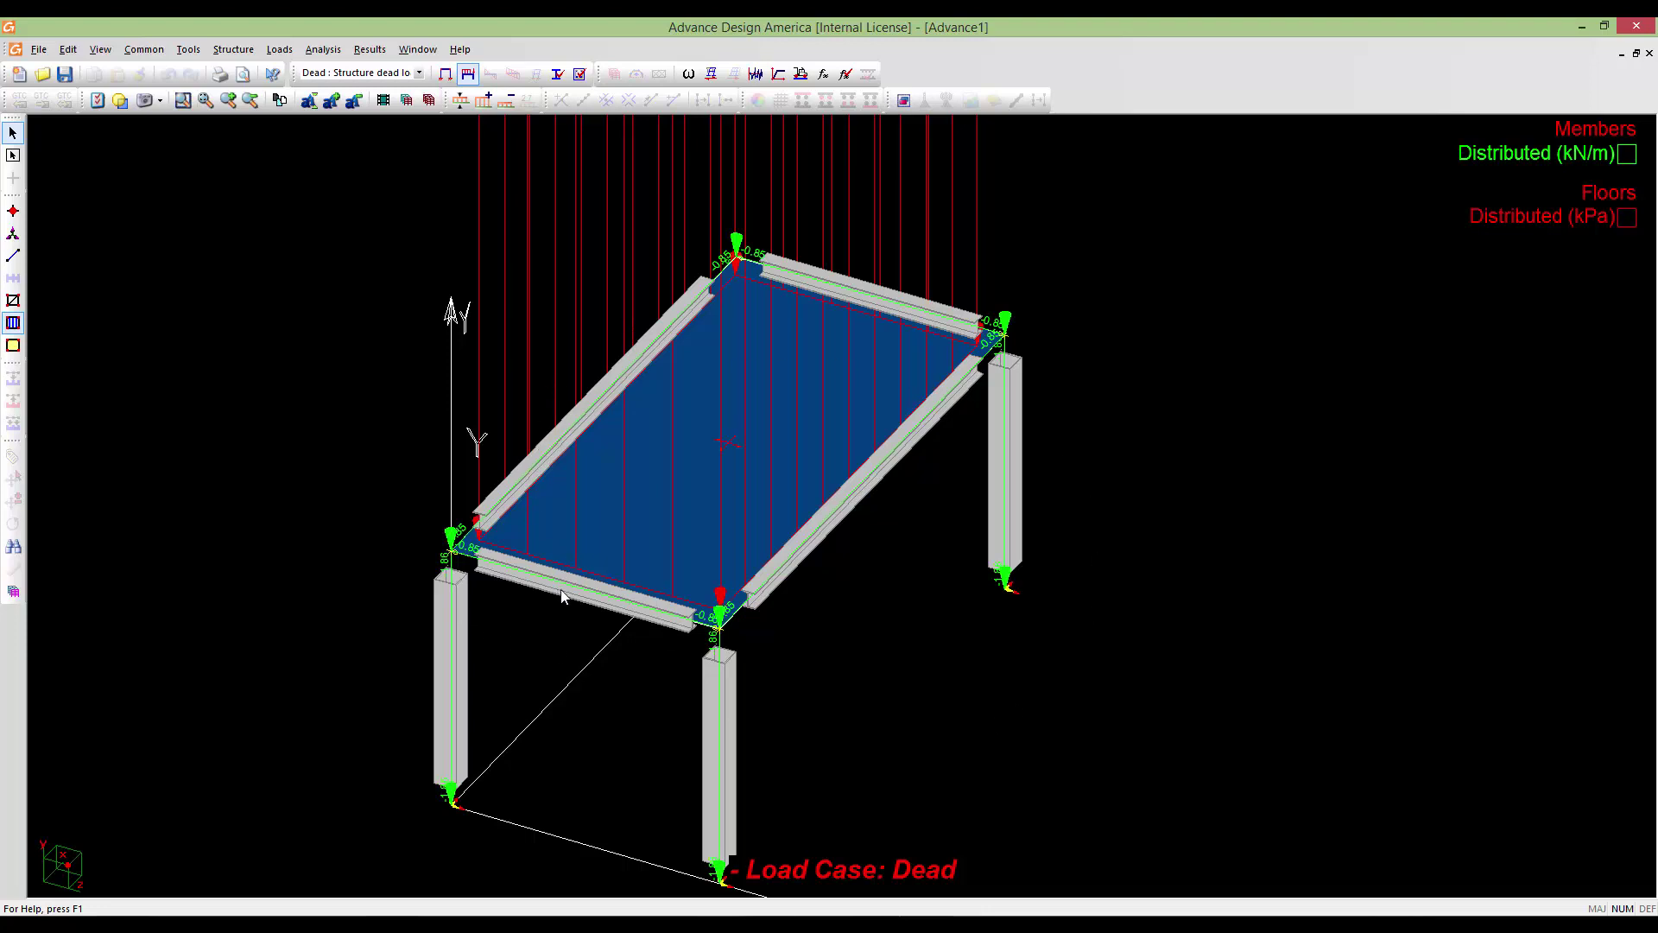
scroll(690, 518, down, 5)
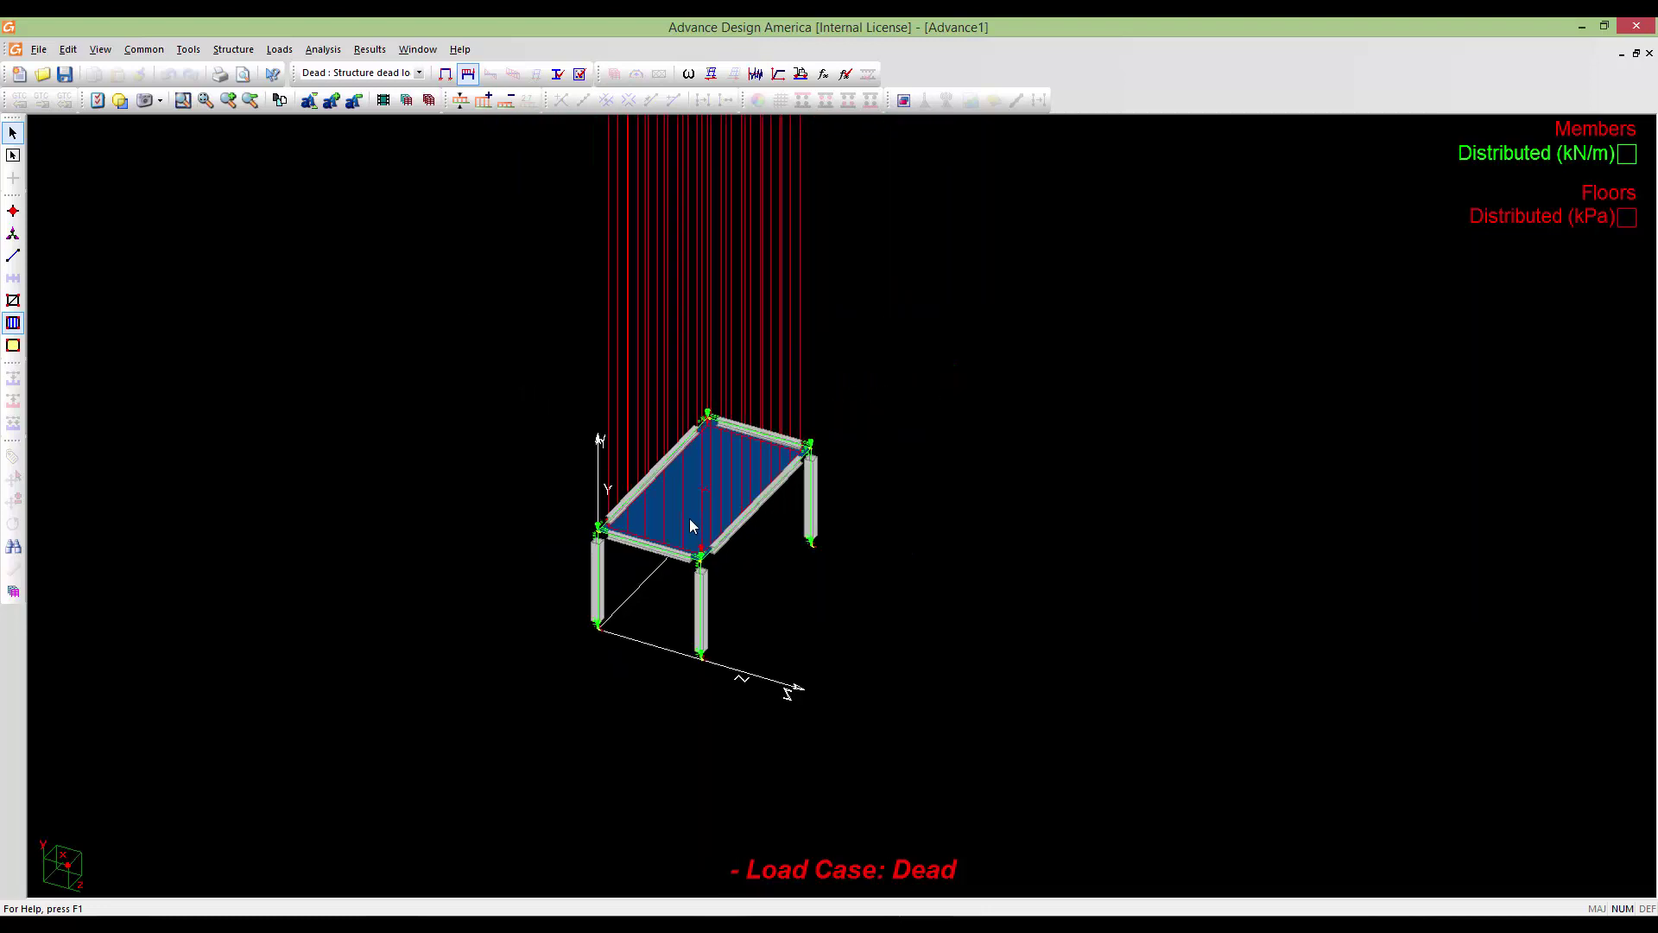
scroll(617, 430, up, 5)
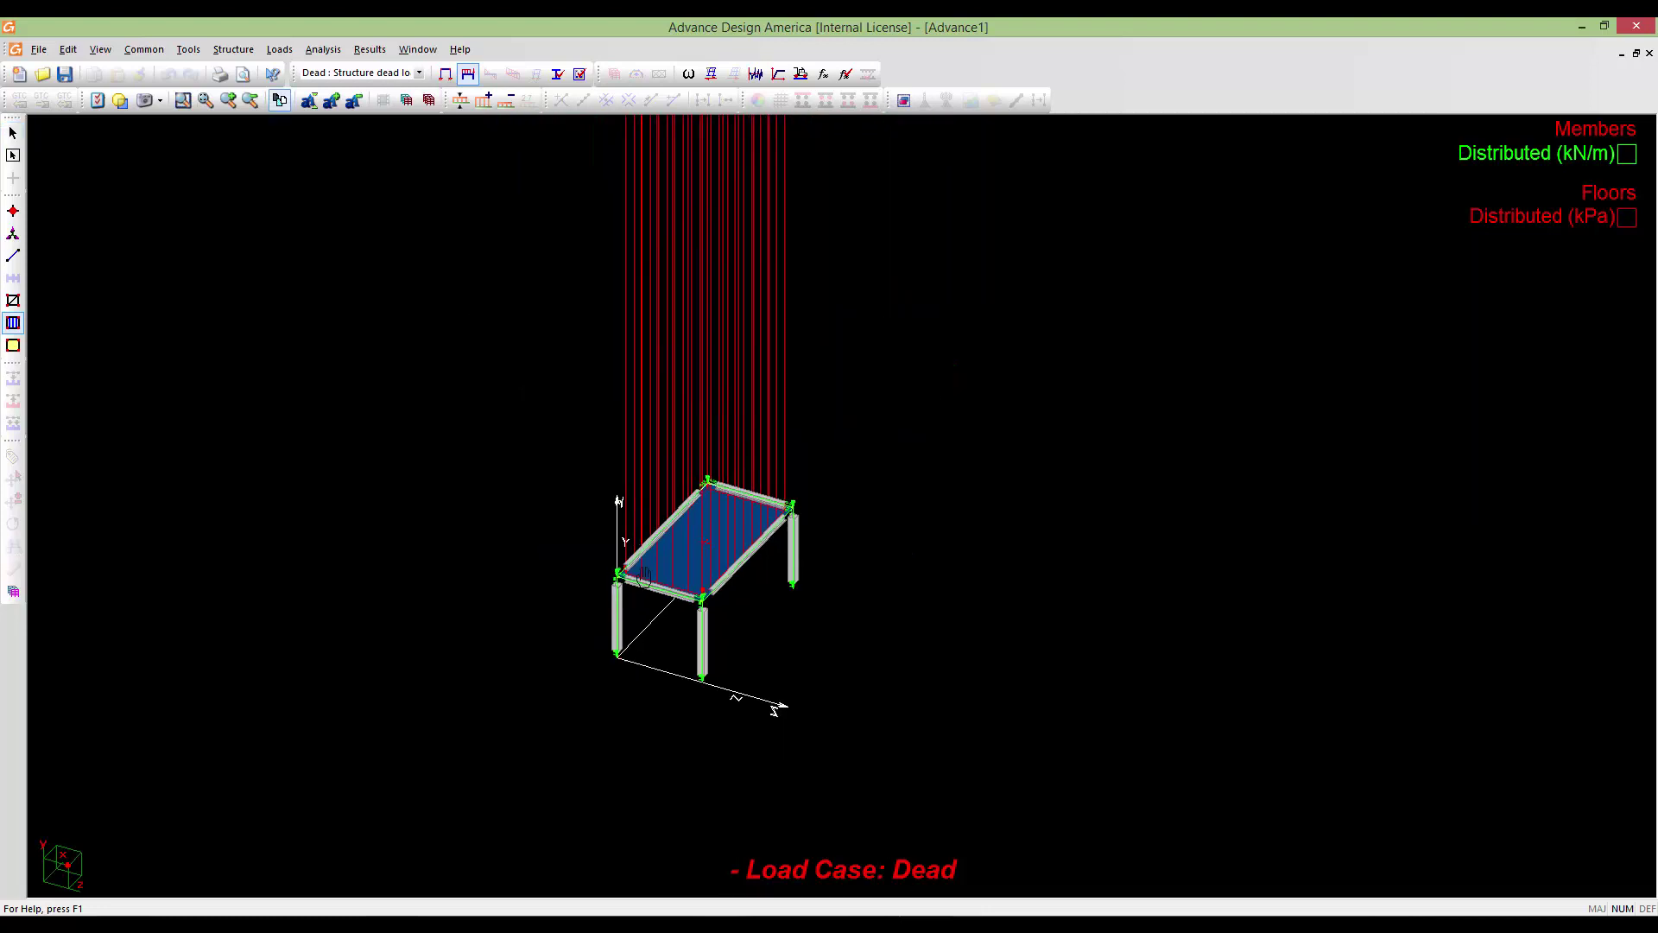
scroll(616, 498, down, 4)
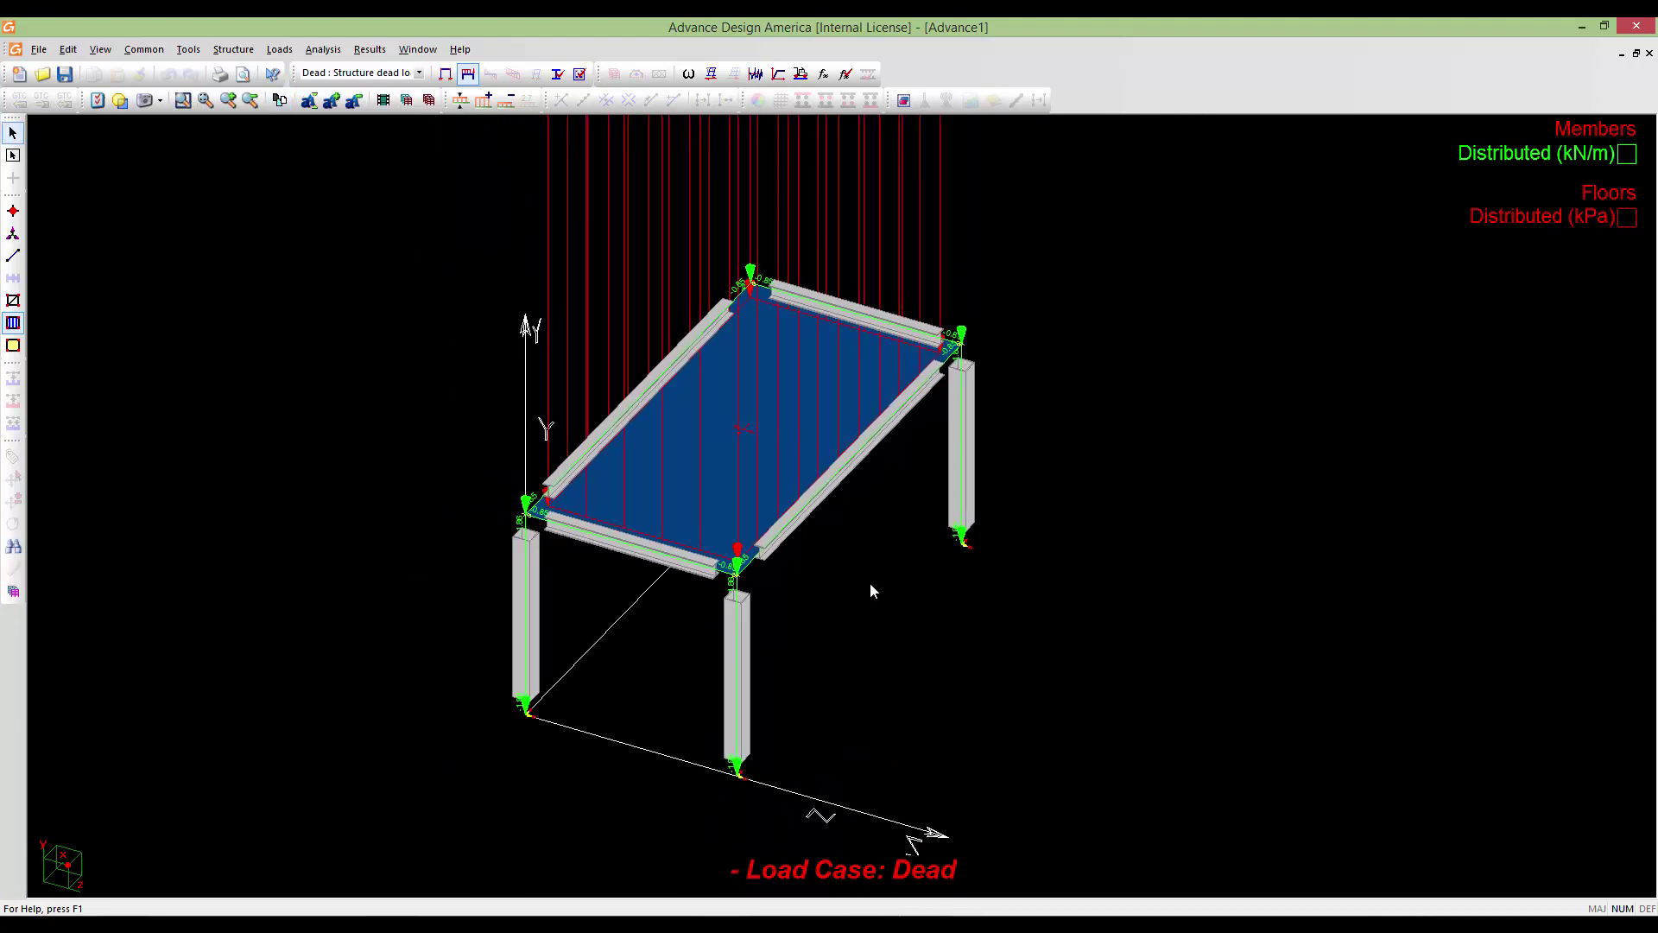
click(461, 100)
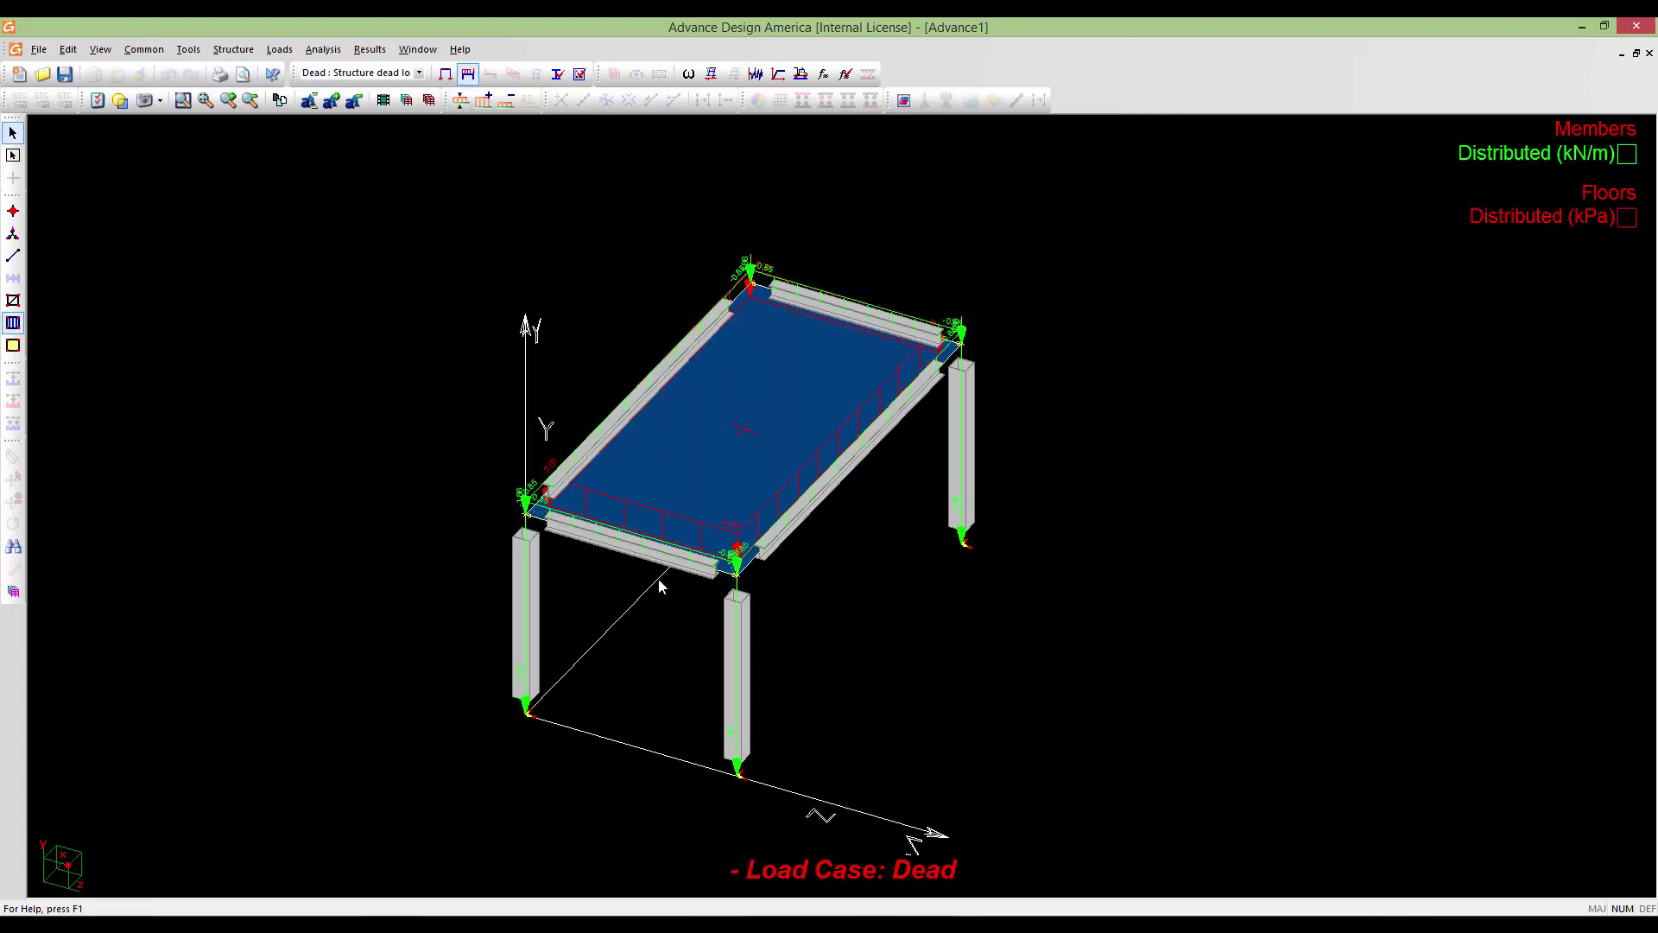
Examine the dead load diagrams and values on the floor, the top beams and the columns around the frame
scroll(873, 381, up, 3)
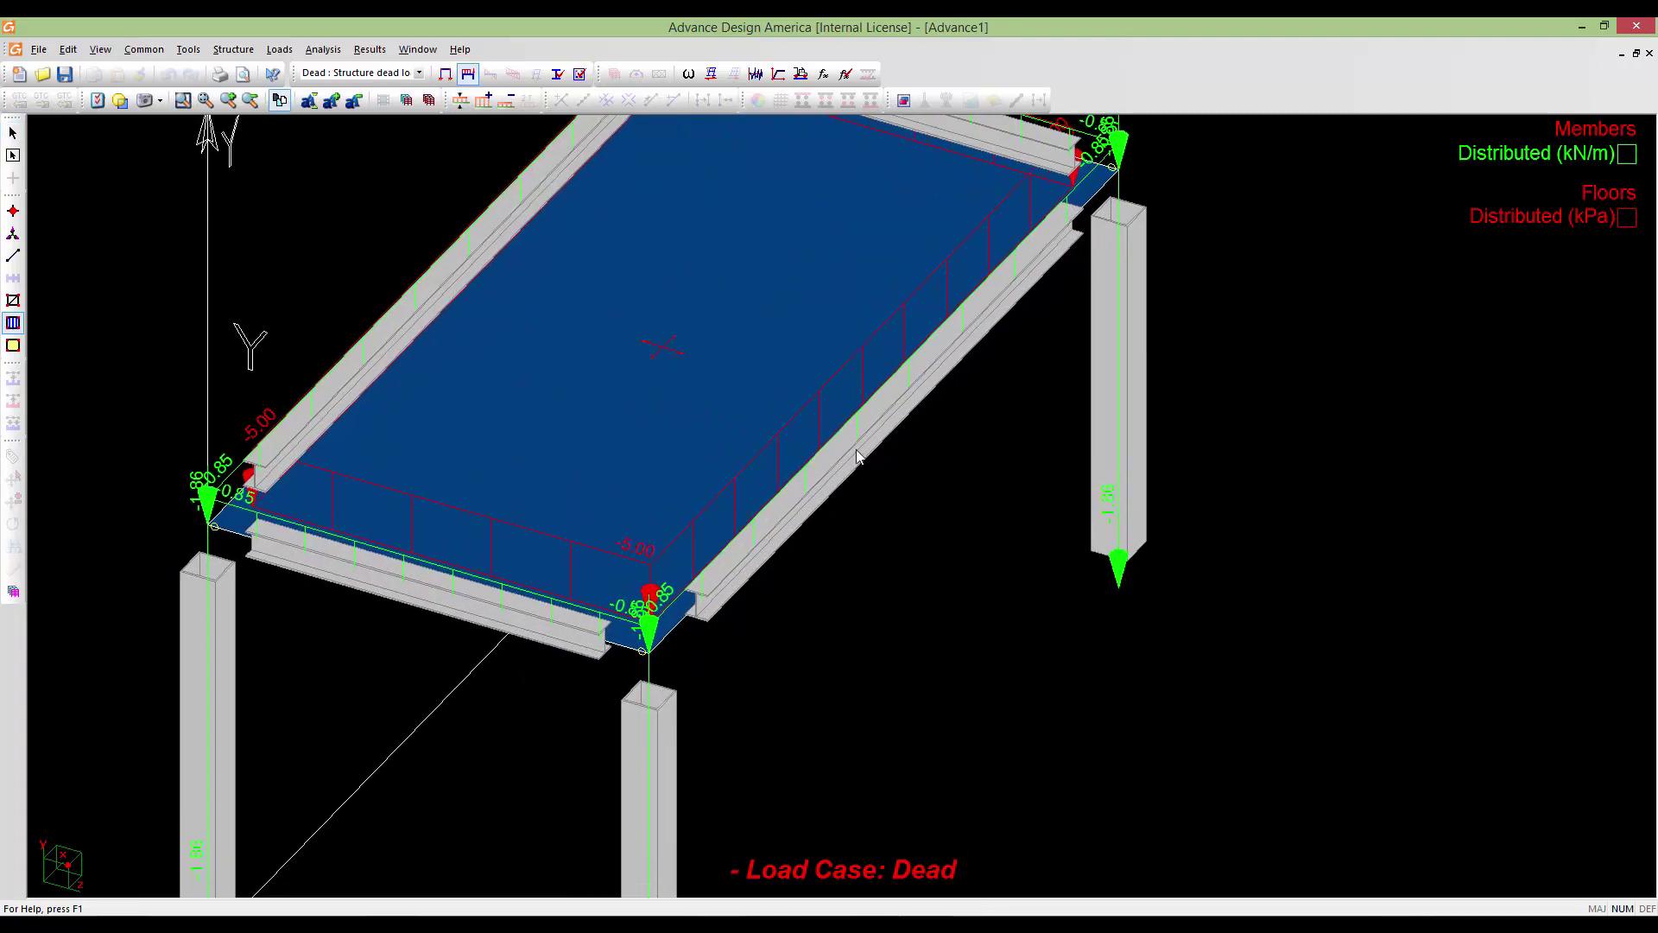
middle_drag(604, 519, 628, 529)
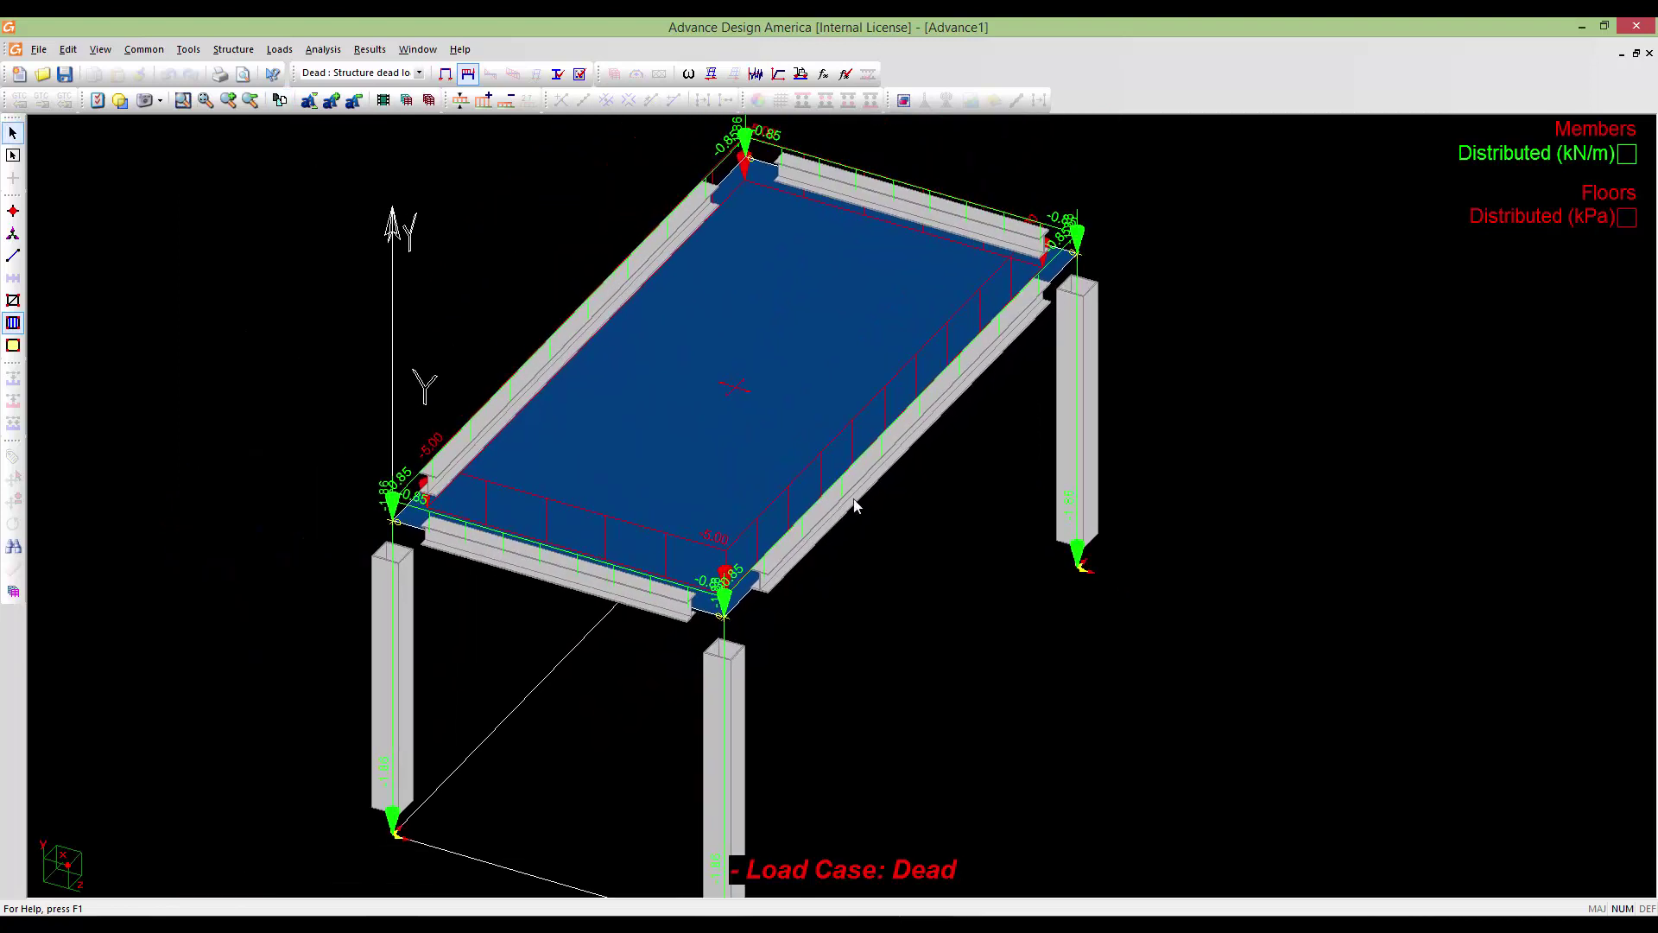
middle_drag(891, 315, 878, 371)
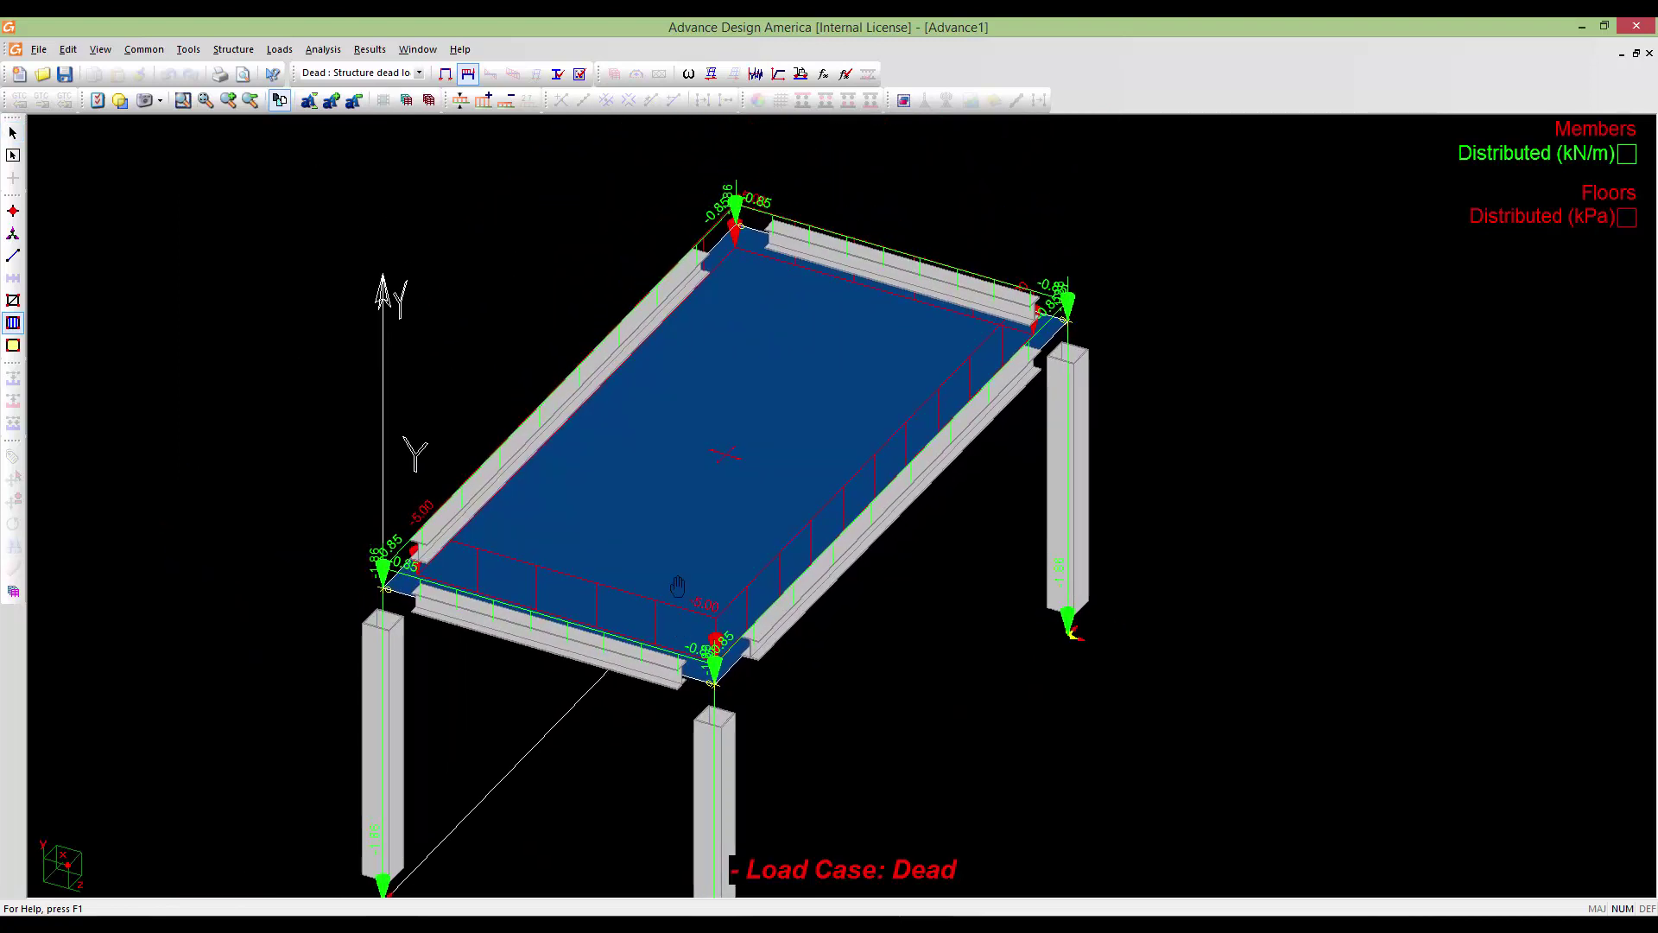
scroll(715, 535, up, 3)
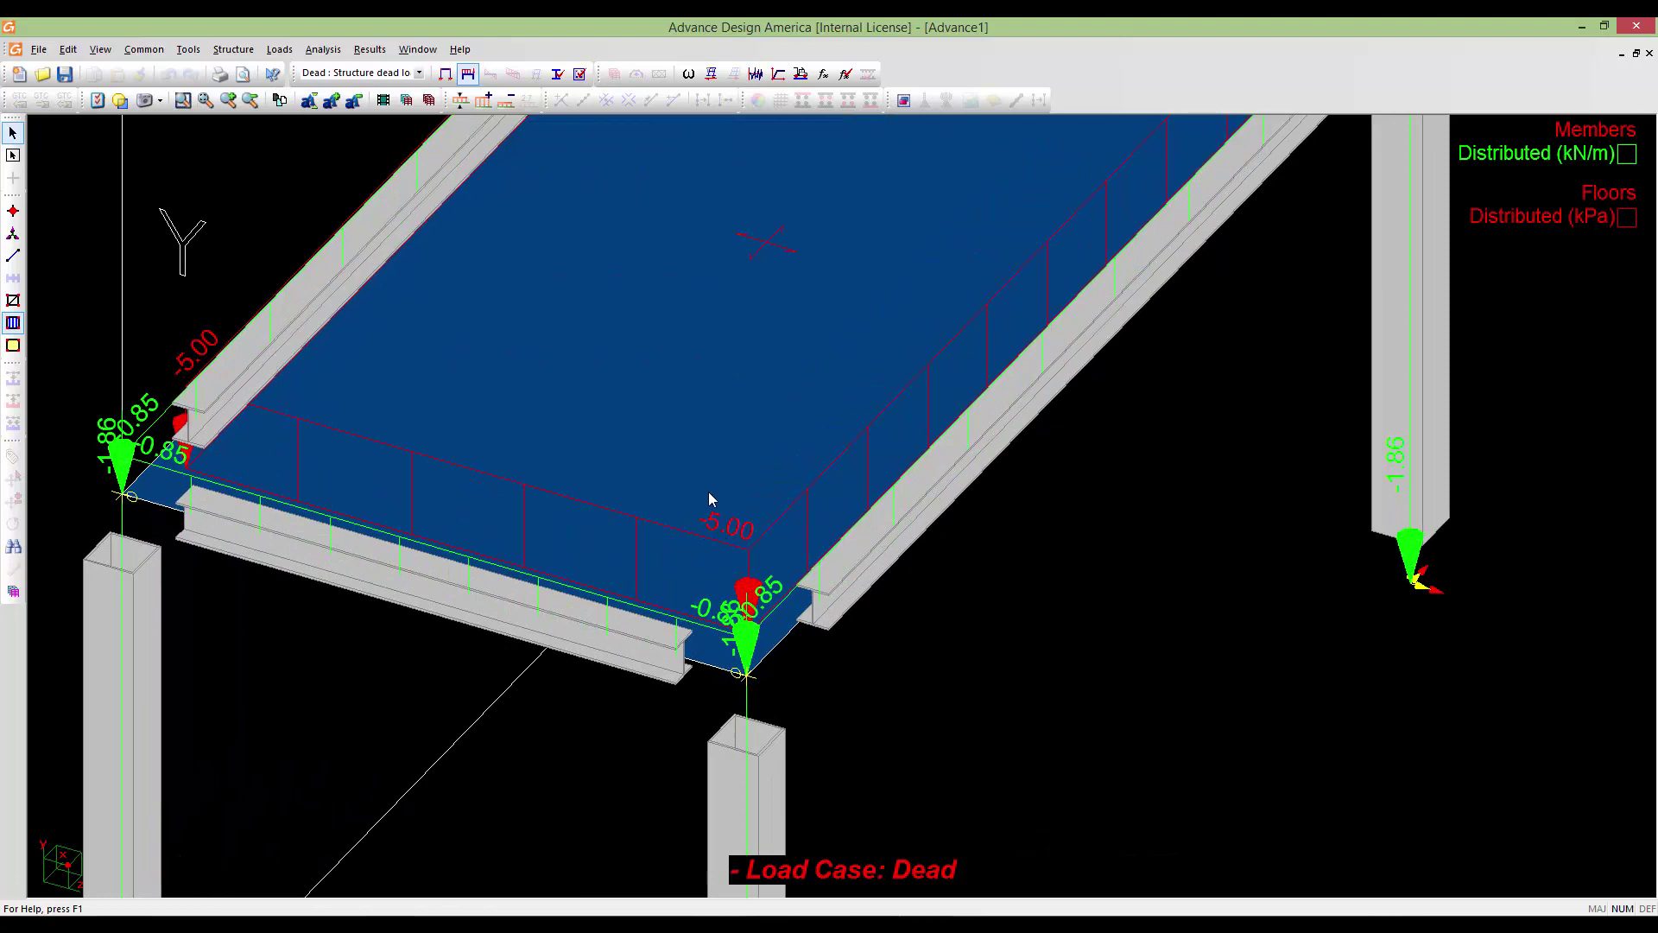
scroll(723, 448, down, 3)
scroll(930, 344, up, 3)
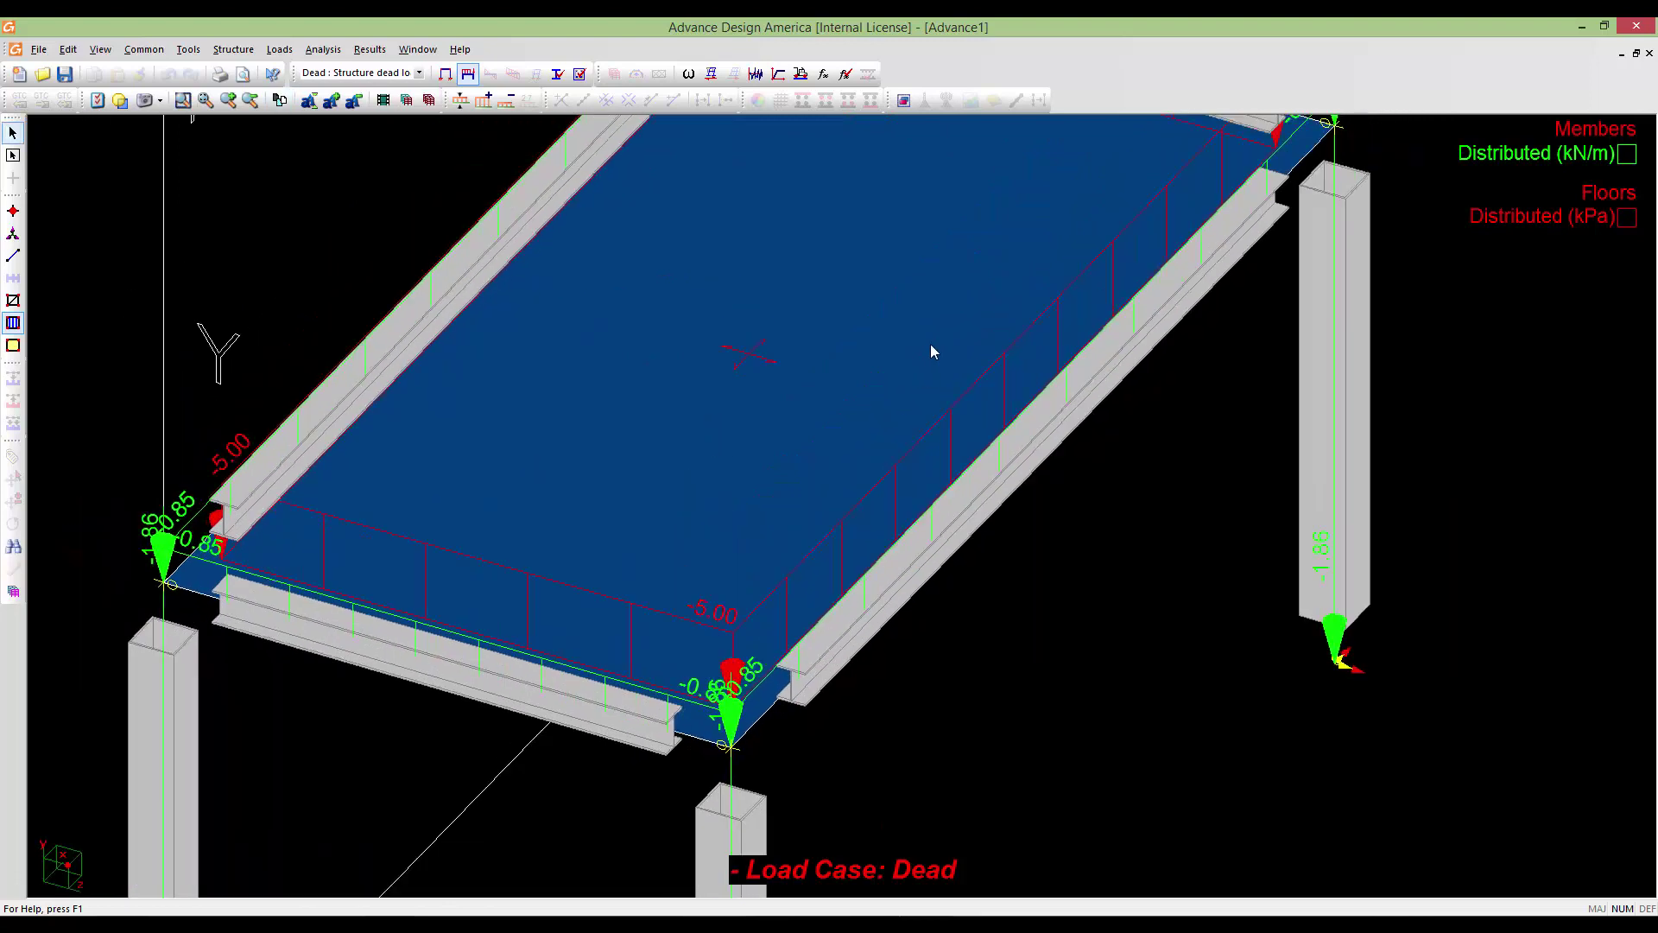
middle_drag(715, 633, 636, 614)
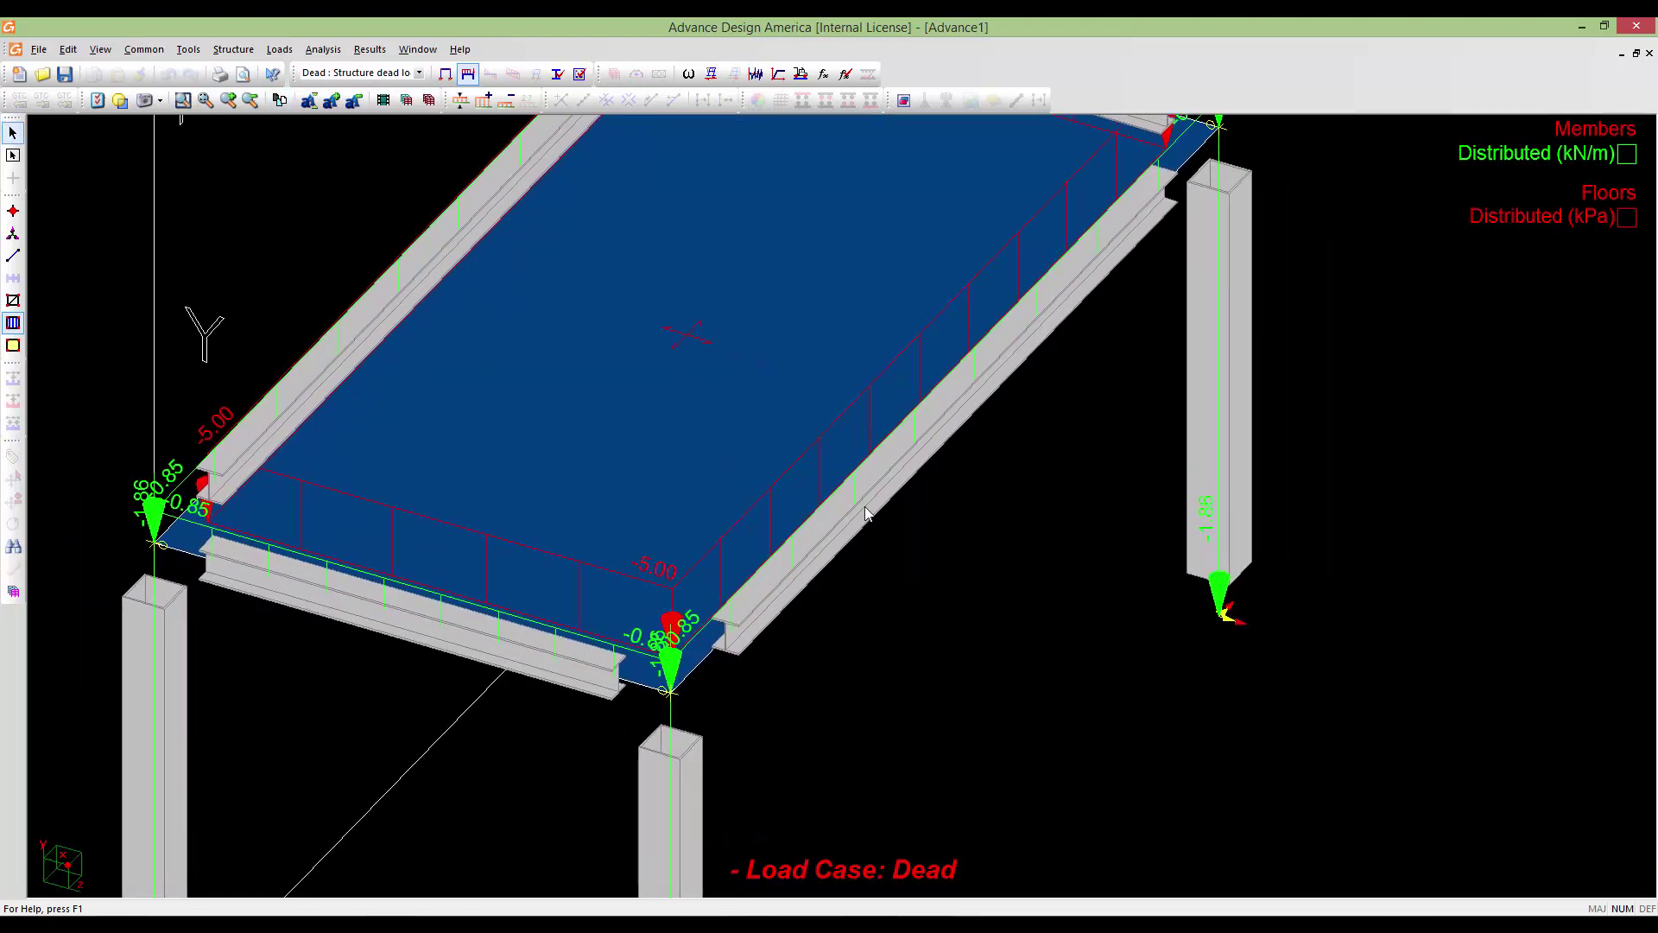
middle_drag(1209, 125, 950, 449)
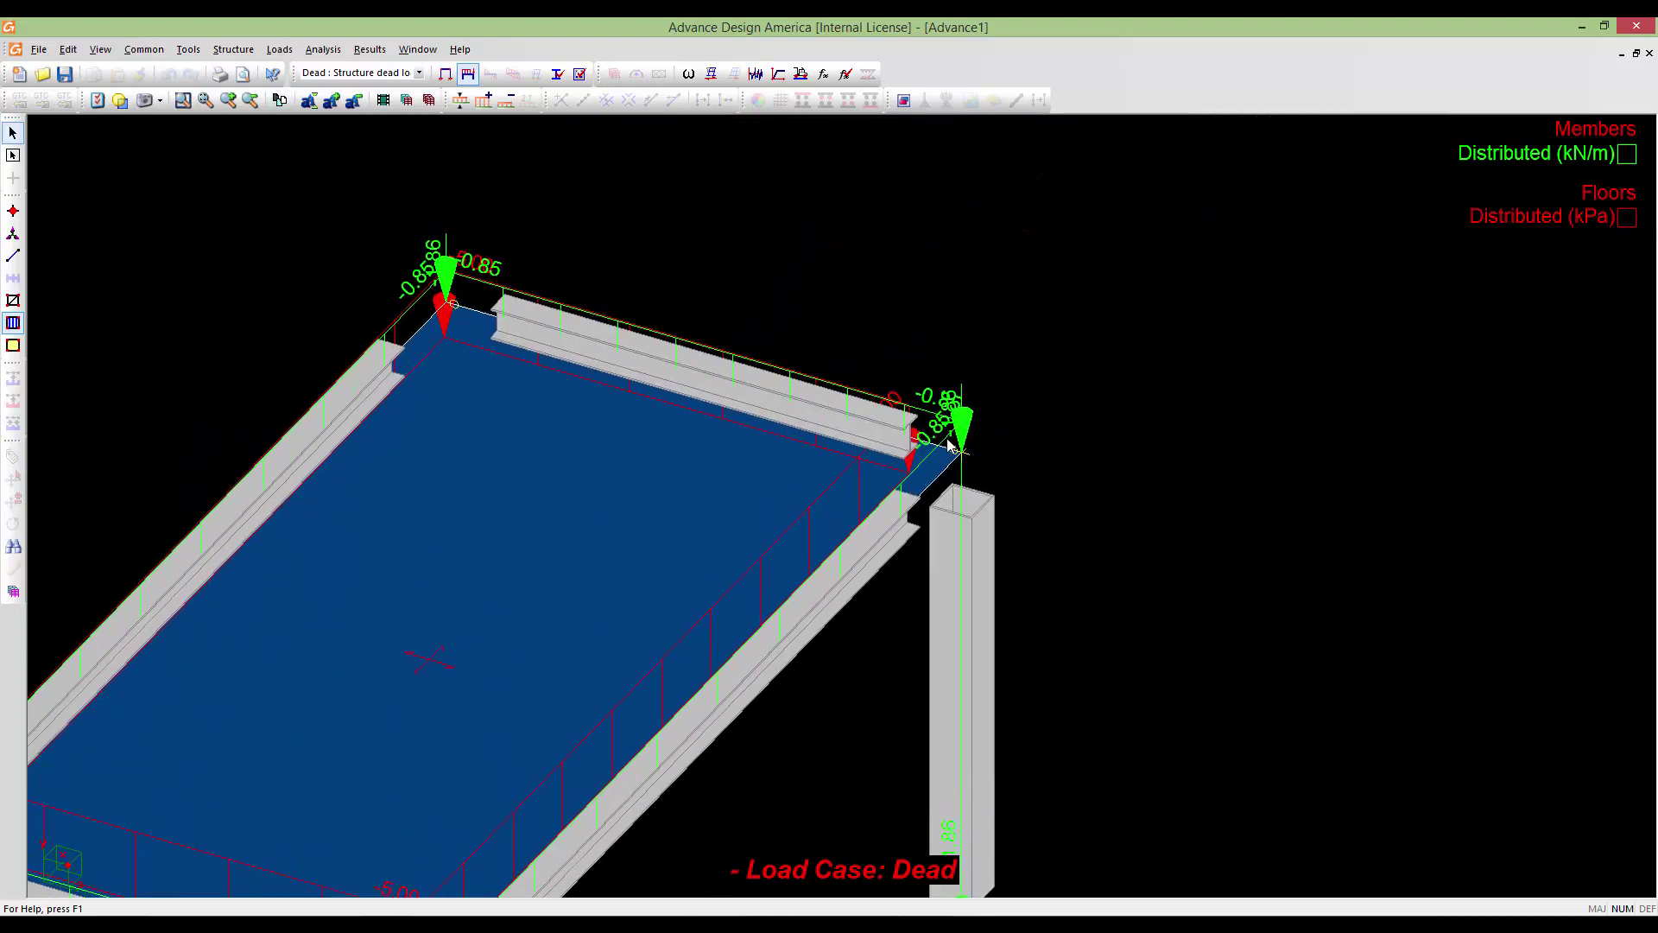
middle_drag(385, 484, 715, 238)
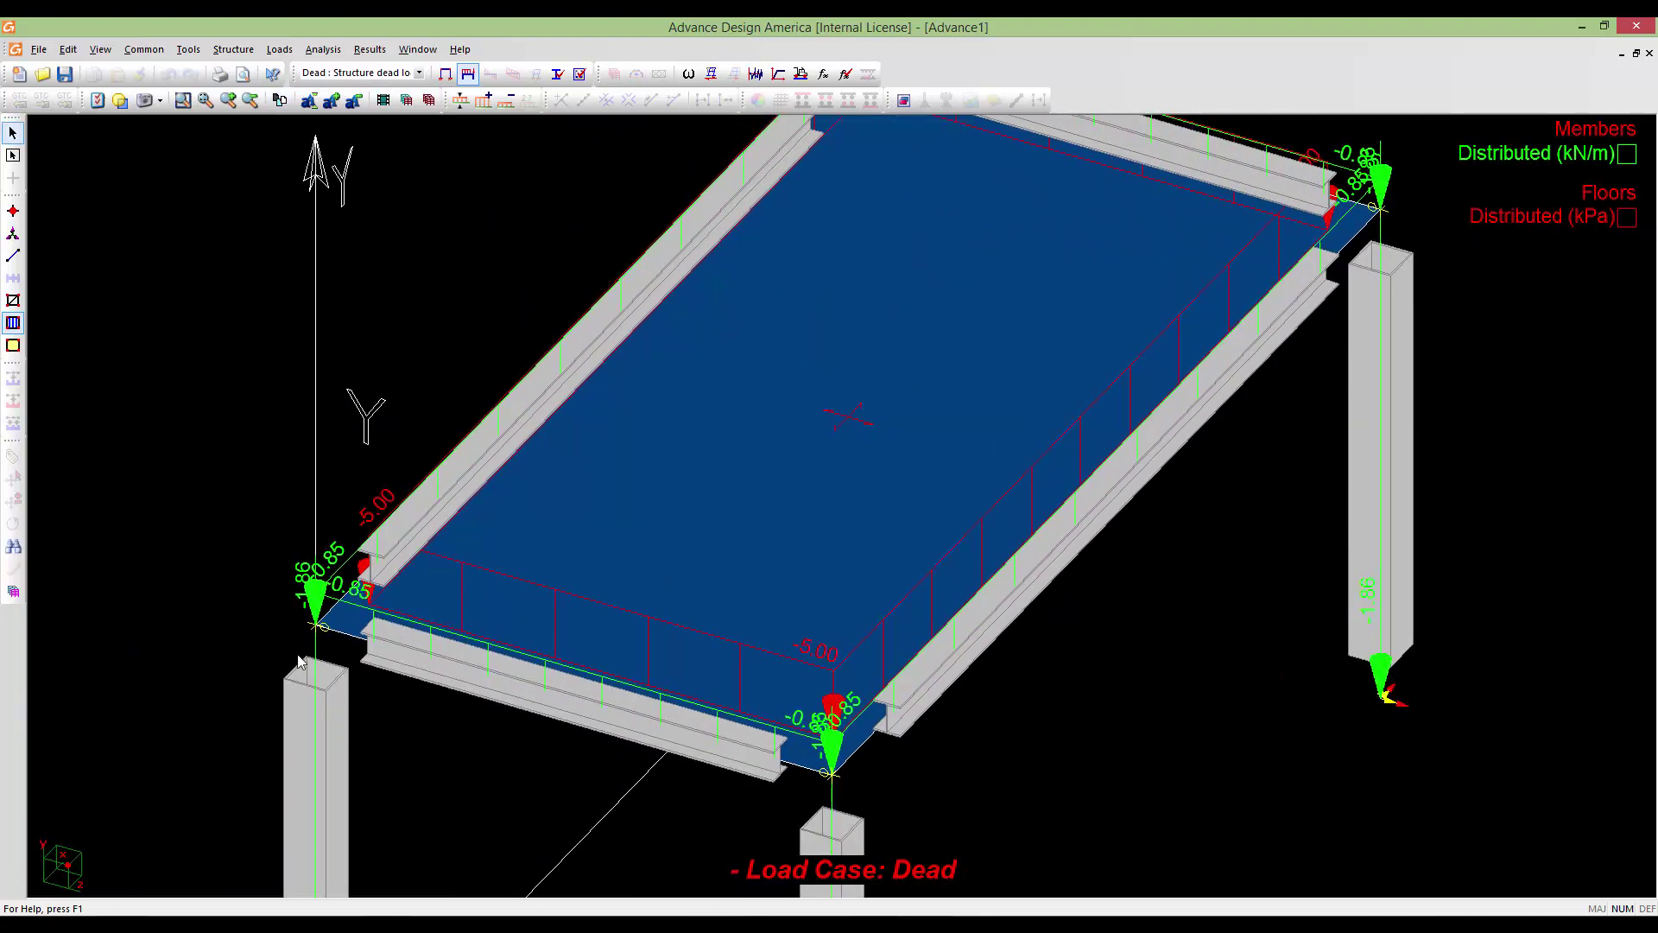
middle_drag(300, 662, 429, 532)
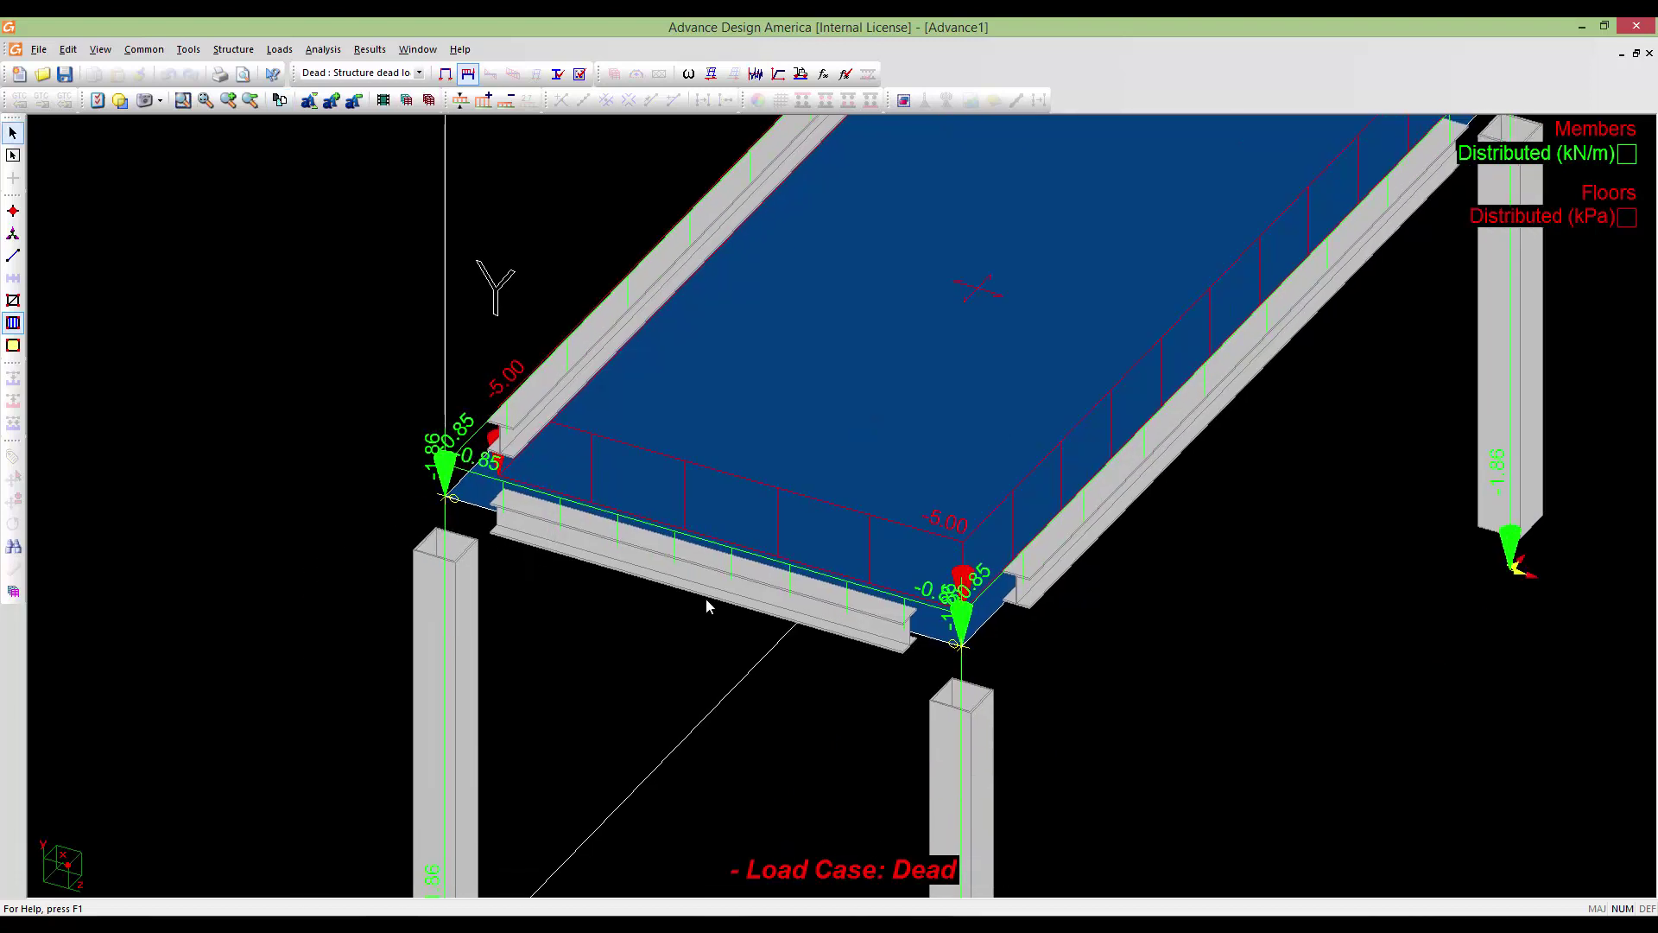
middle_drag(881, 701, 870, 545)
scroll(962, 577, down, 3)
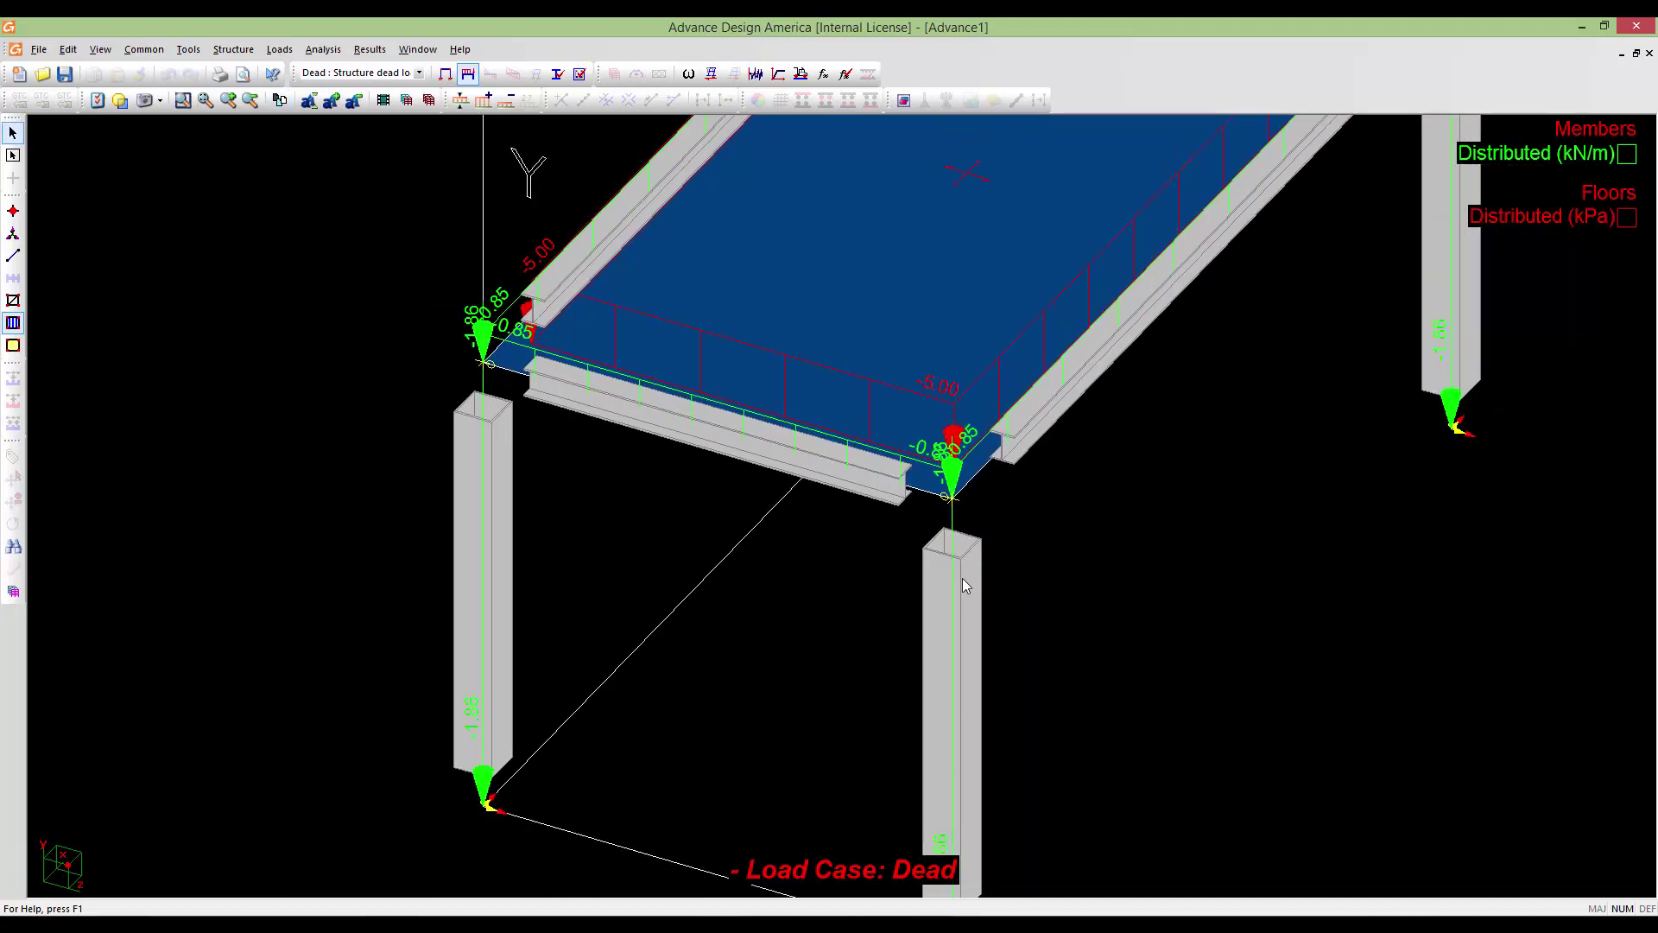
middle_drag(975, 557, 842, 750)
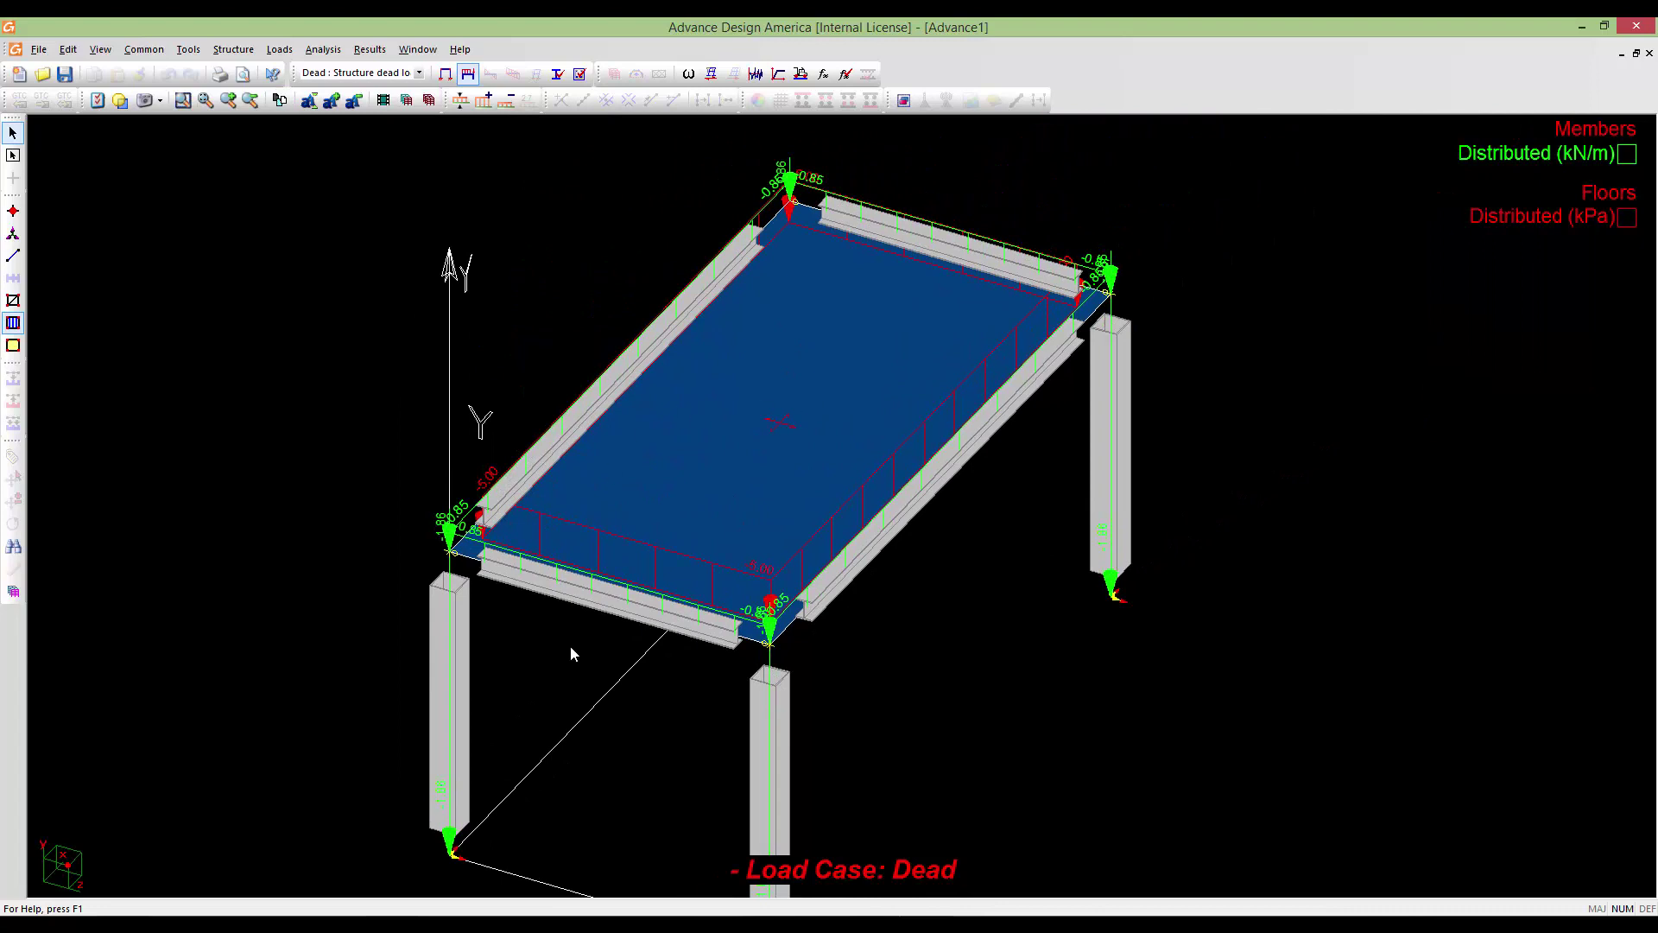
scroll(959, 570, down, 1)
middle_drag(960, 570, 826, 564)
scroll(812, 548, down, 2)
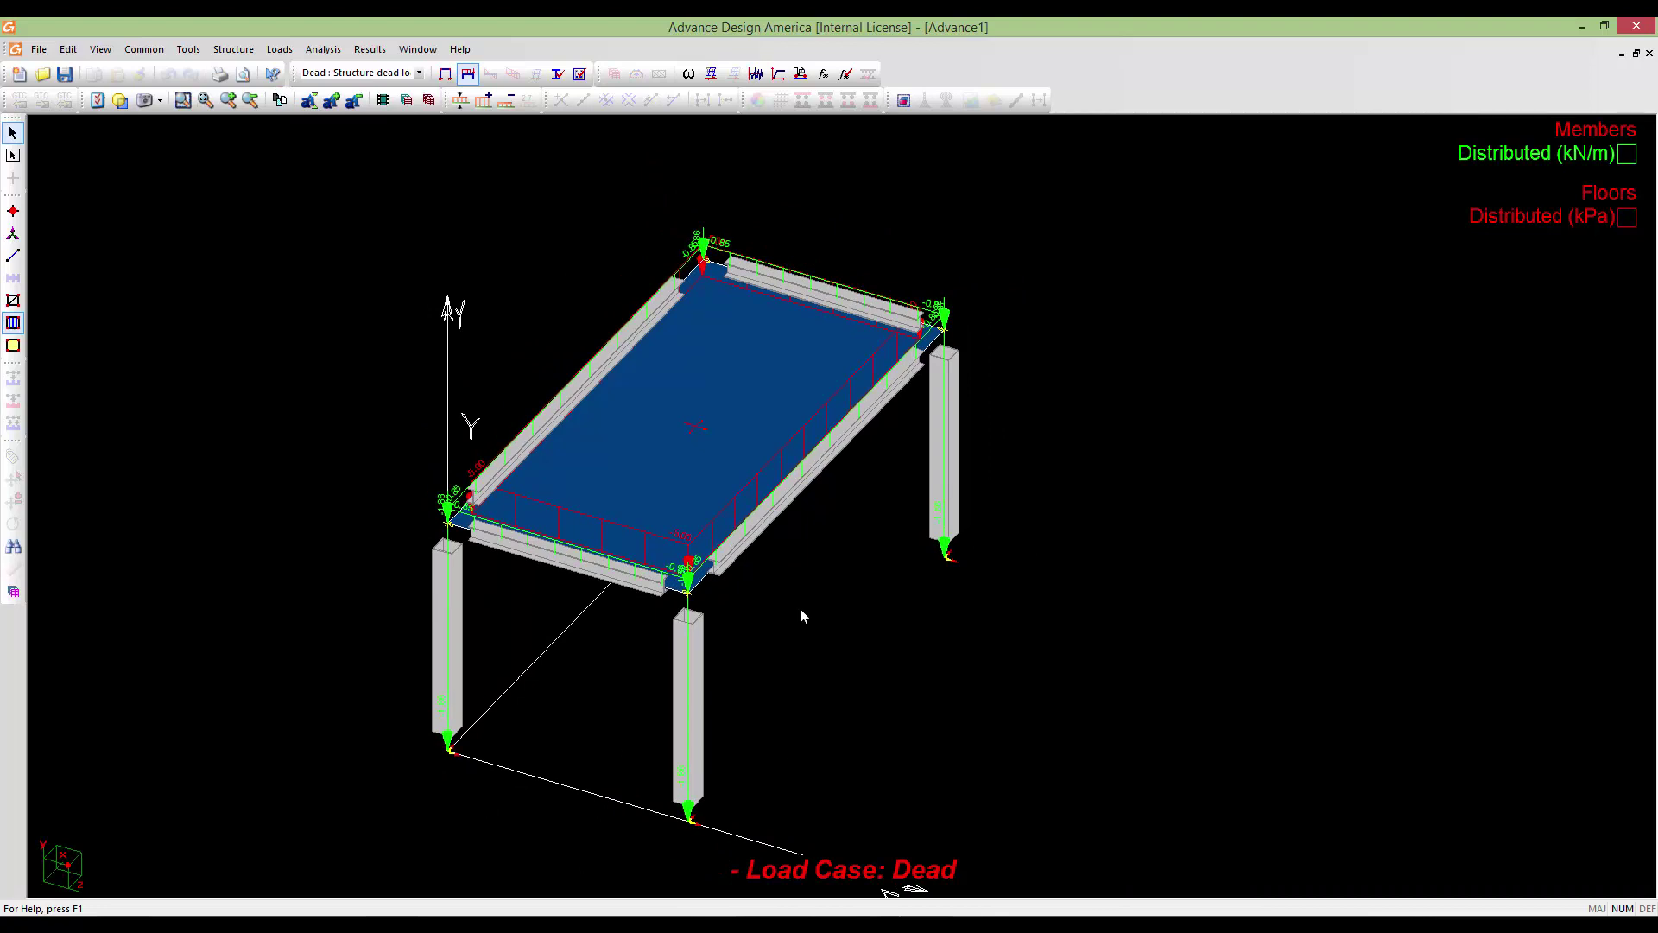
middle_drag(800, 608, 872, 607)
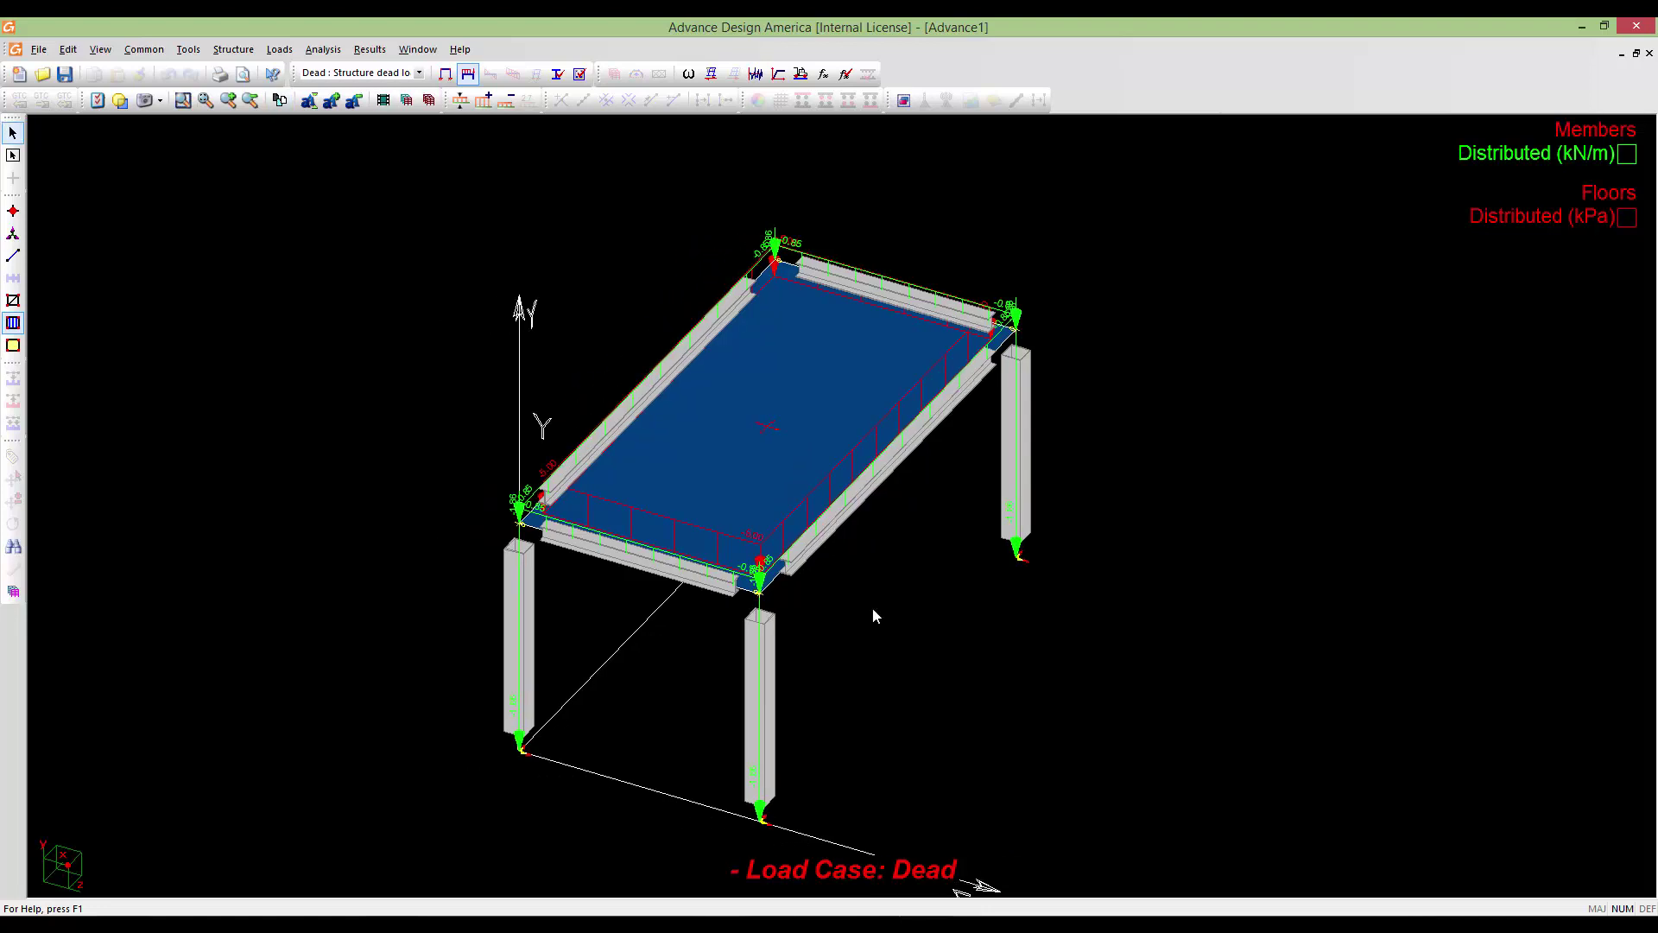
Activate the Live load case
click(419, 73)
click(416, 99)
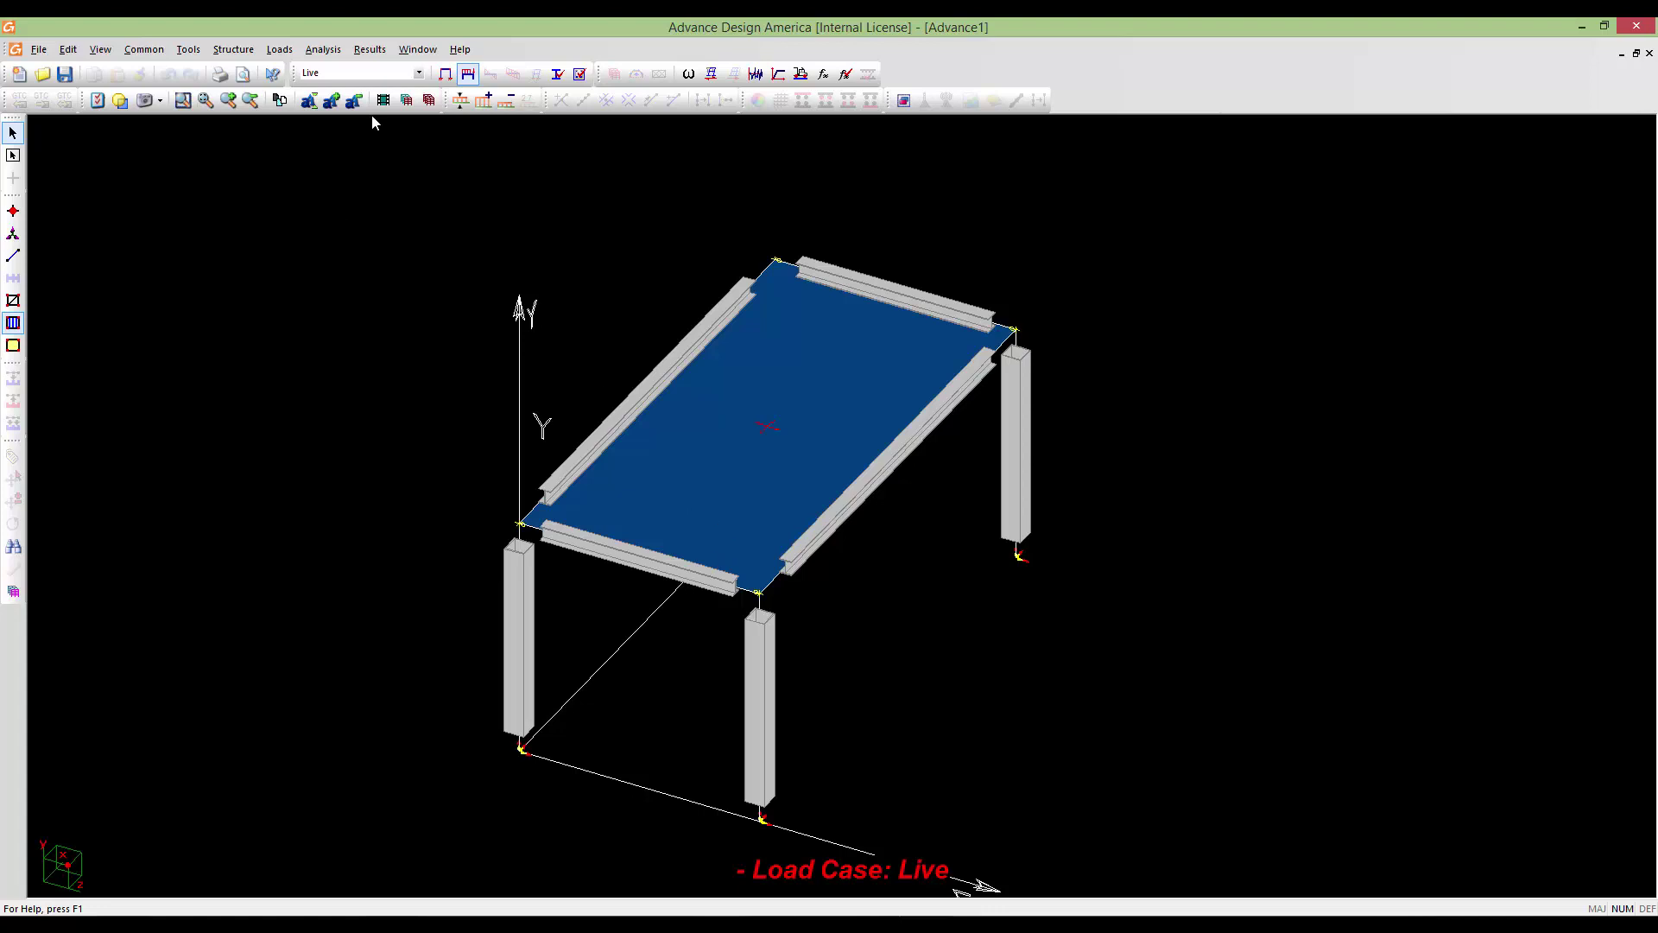
click(469, 75)
click(416, 75)
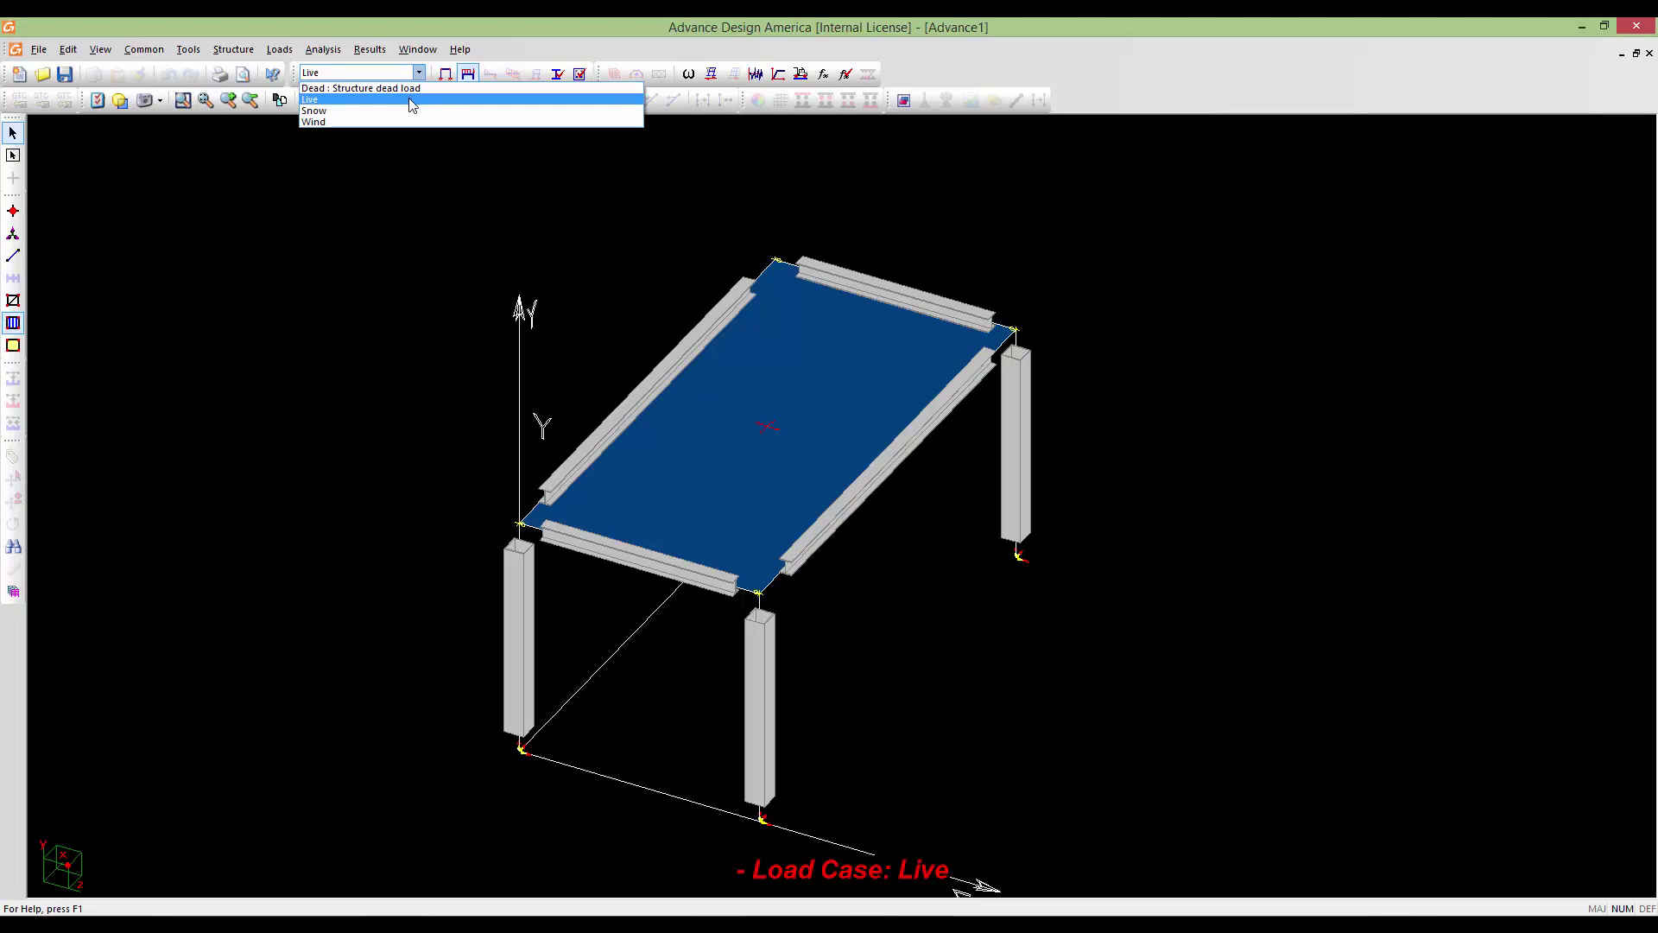
click(411, 101)
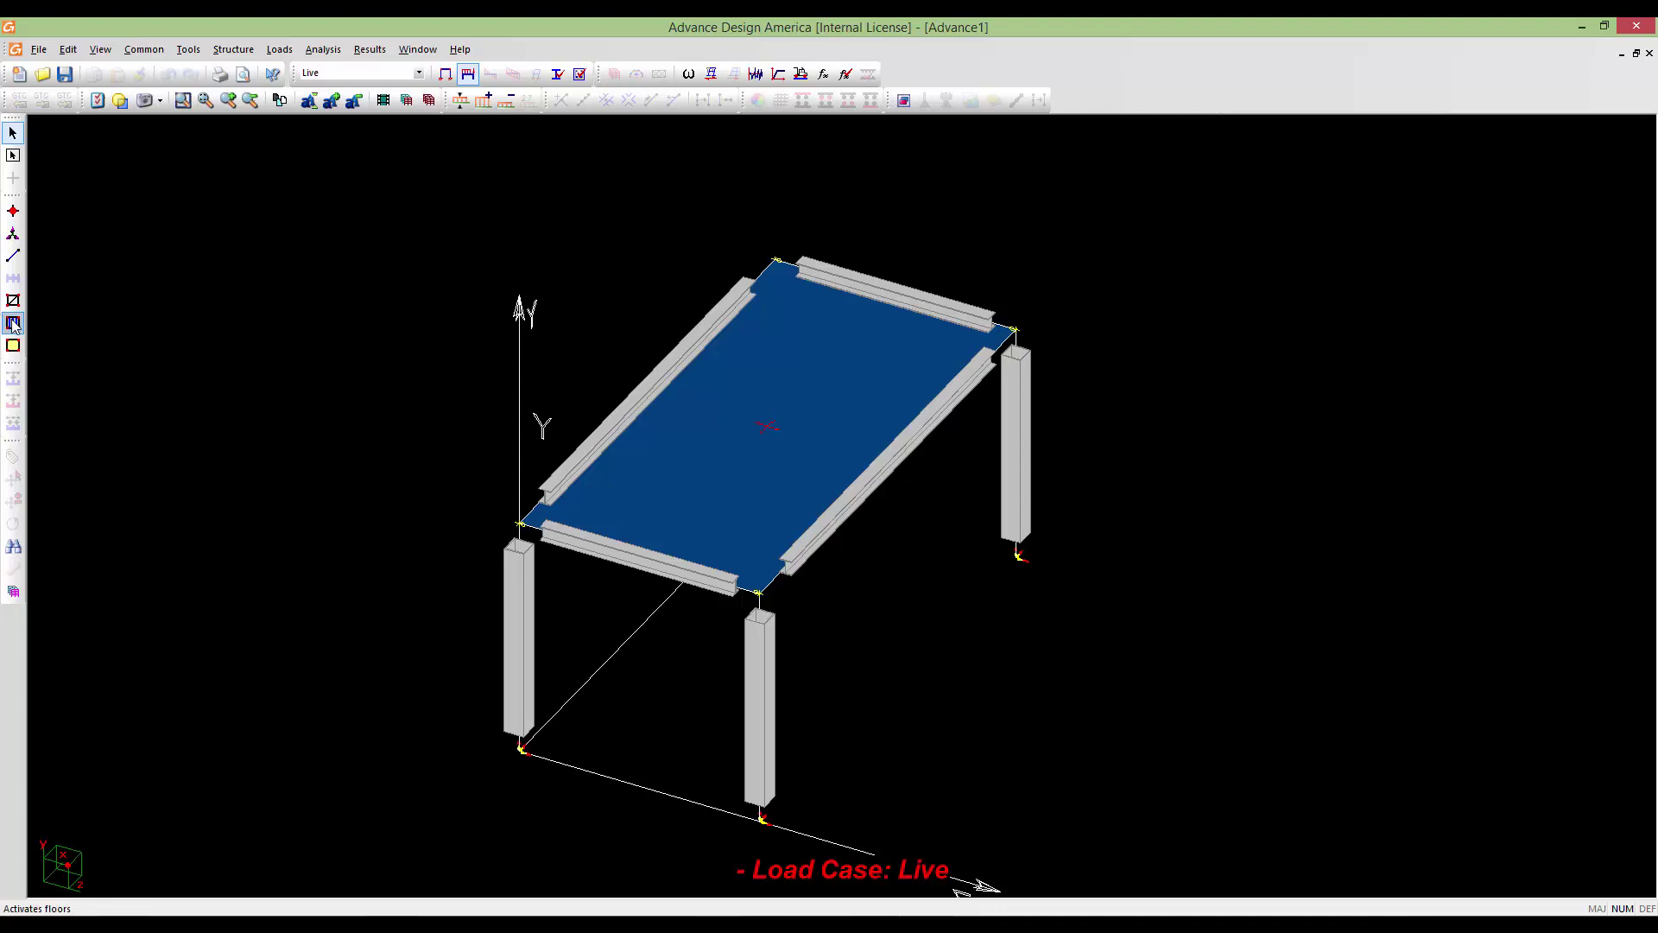
Open the floor panel's load definition for the Live load case and place the dialog clear of the model
click(742, 400)
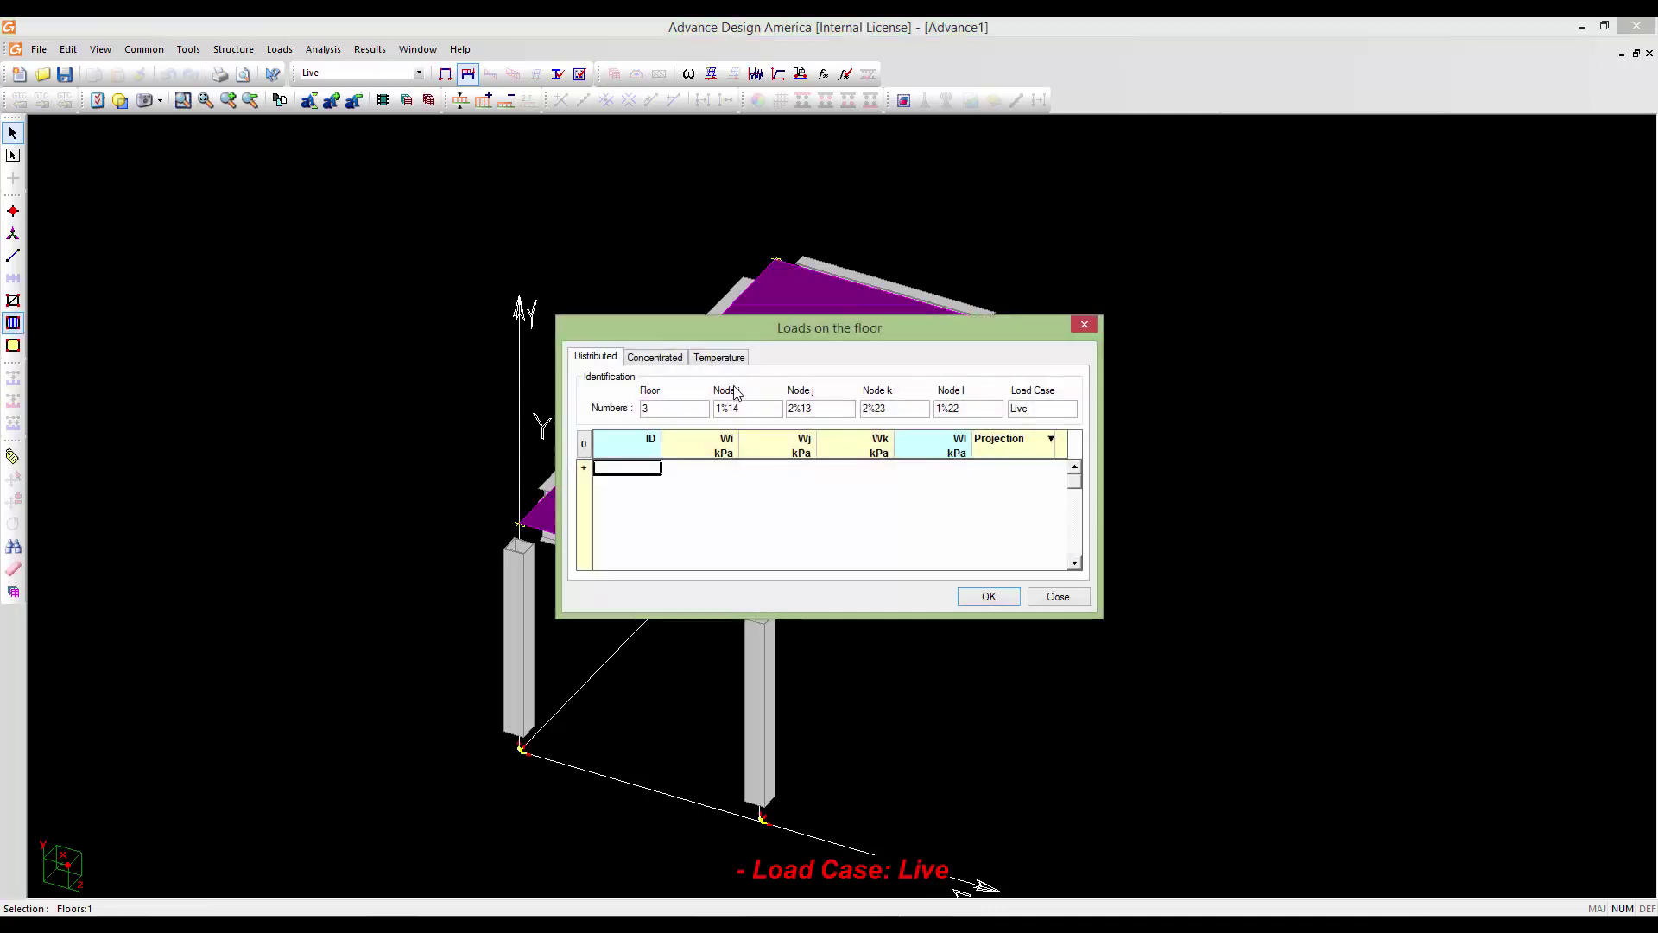
drag(826, 325, 1306, 190)
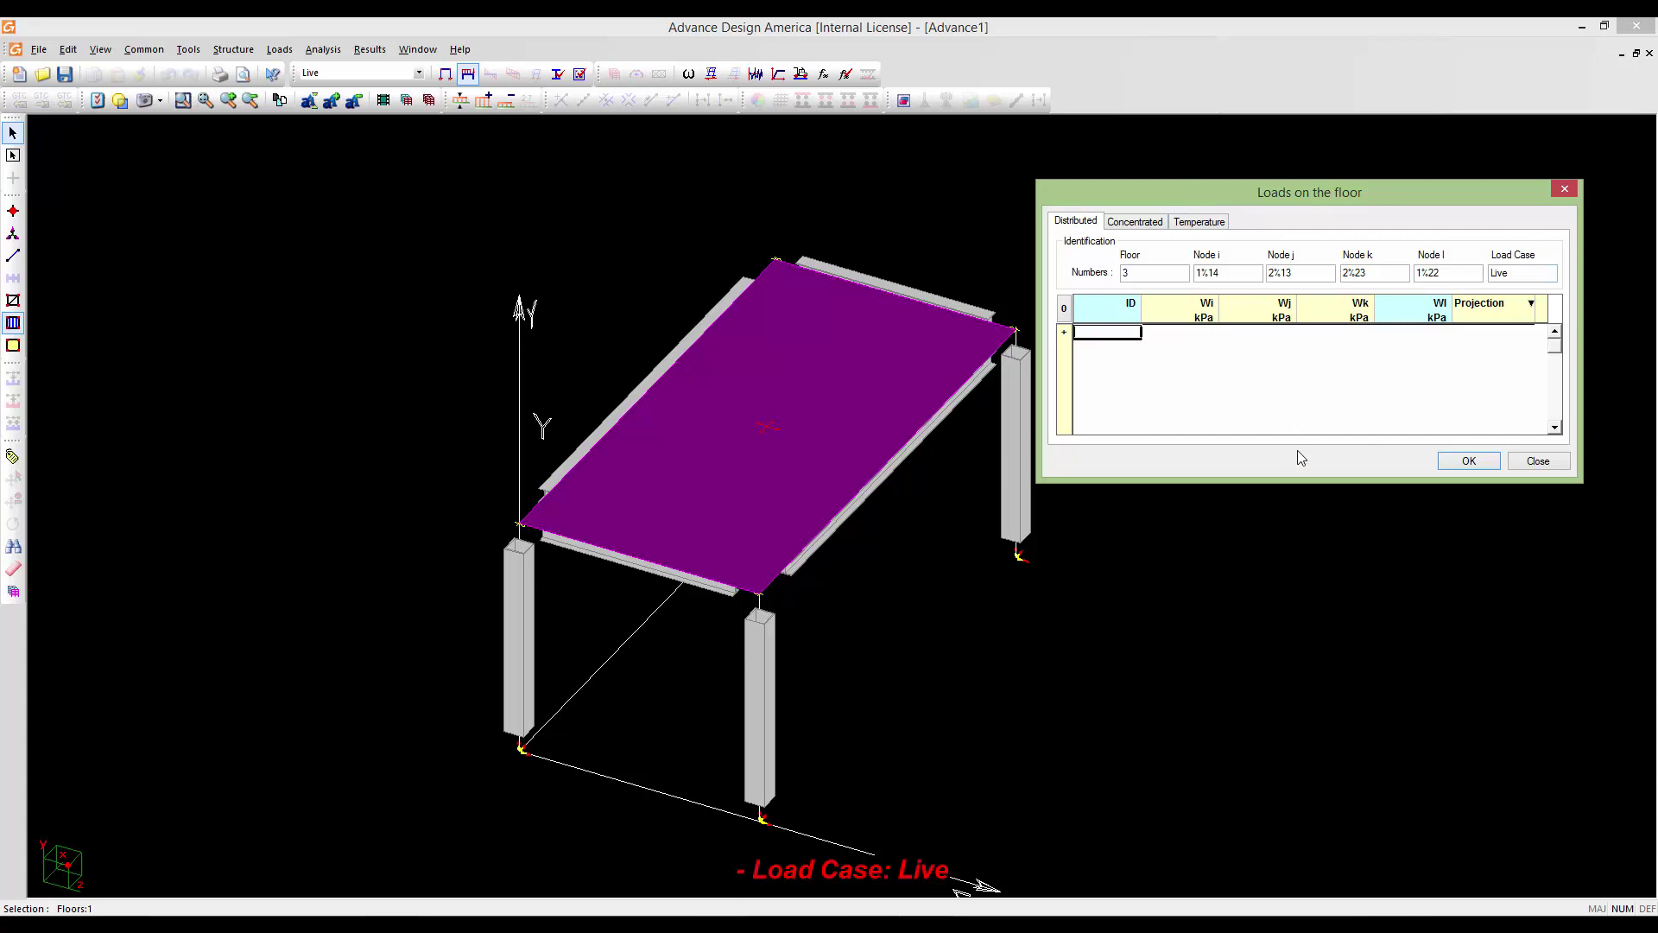
drag(1215, 195, 1222, 234)
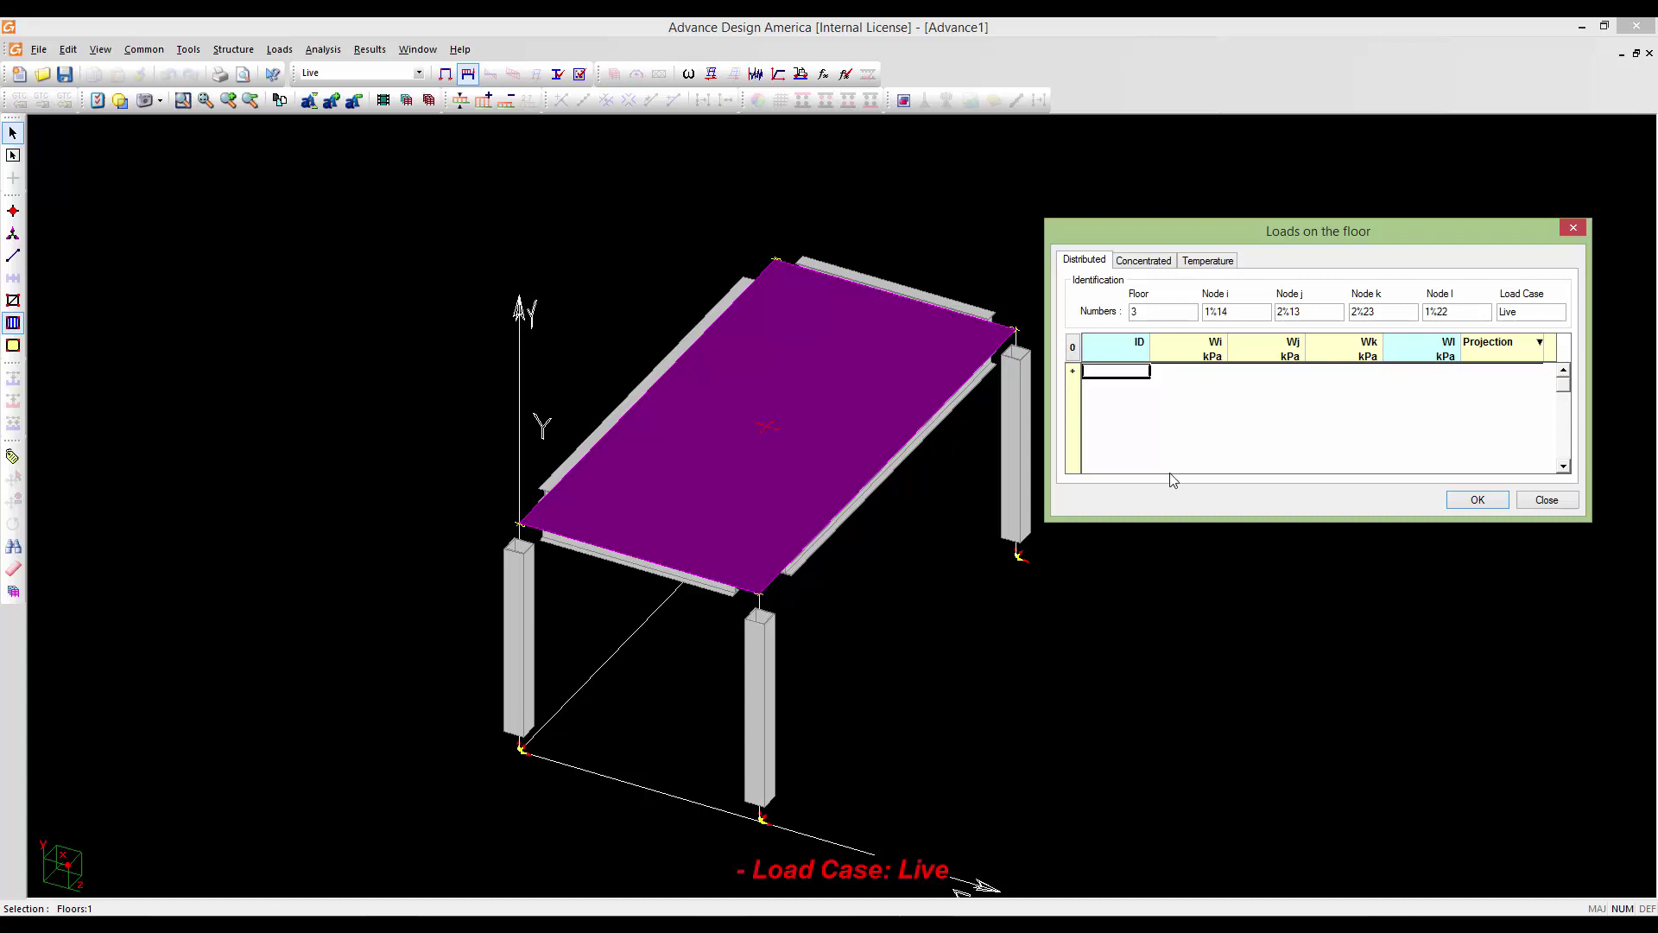
drag(1177, 236, 1116, 233)
Review the distributed, concentrated and temperature load tables available for the floor
click(1179, 266)
click(1125, 264)
click(1136, 254)
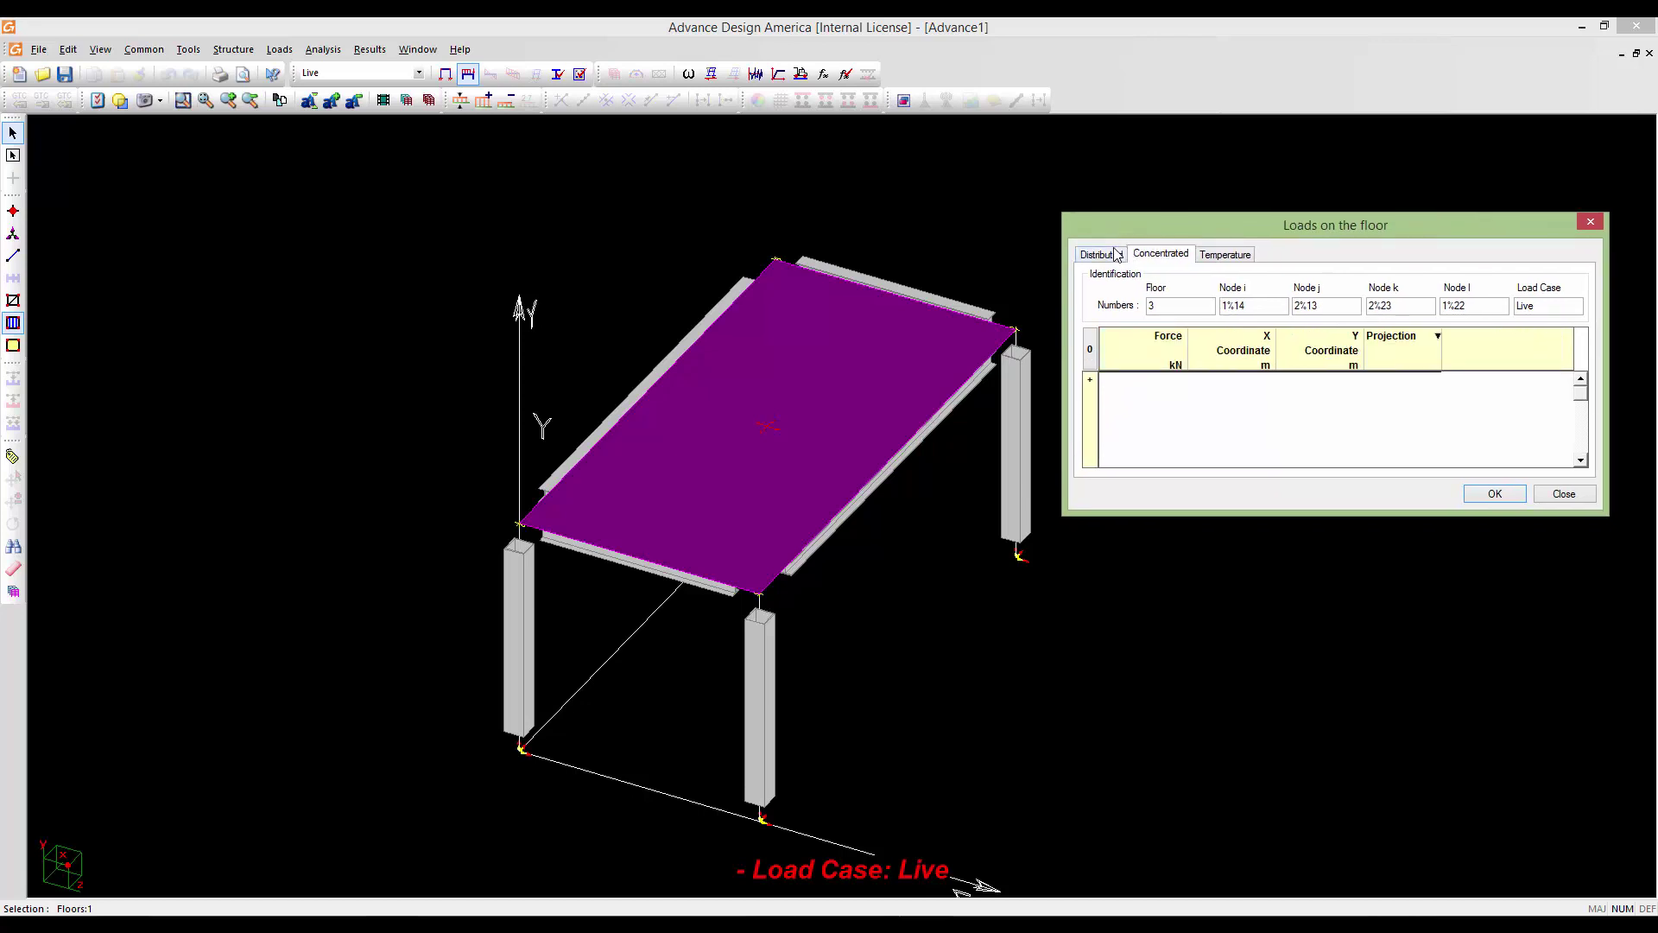
click(1116, 254)
click(1138, 254)
click(1115, 254)
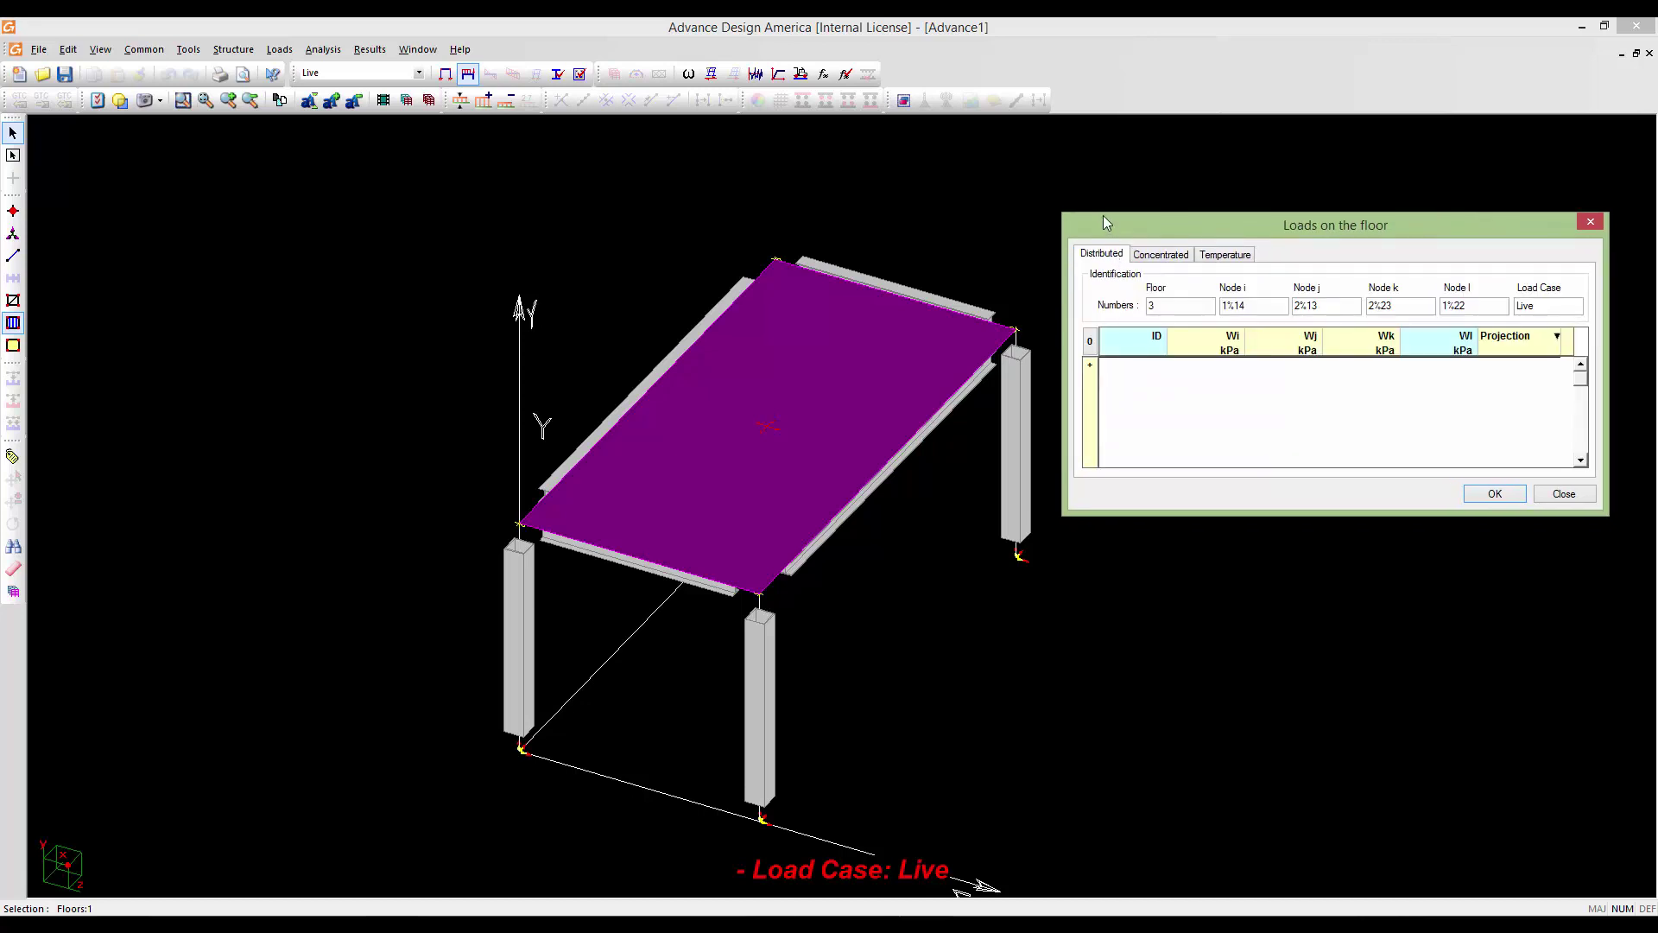
mouse_move(1103, 218)
mouse_down()
mouse_move(1093, 200)
mouse_move(1108, 219)
mouse_up()
click(1135, 233)
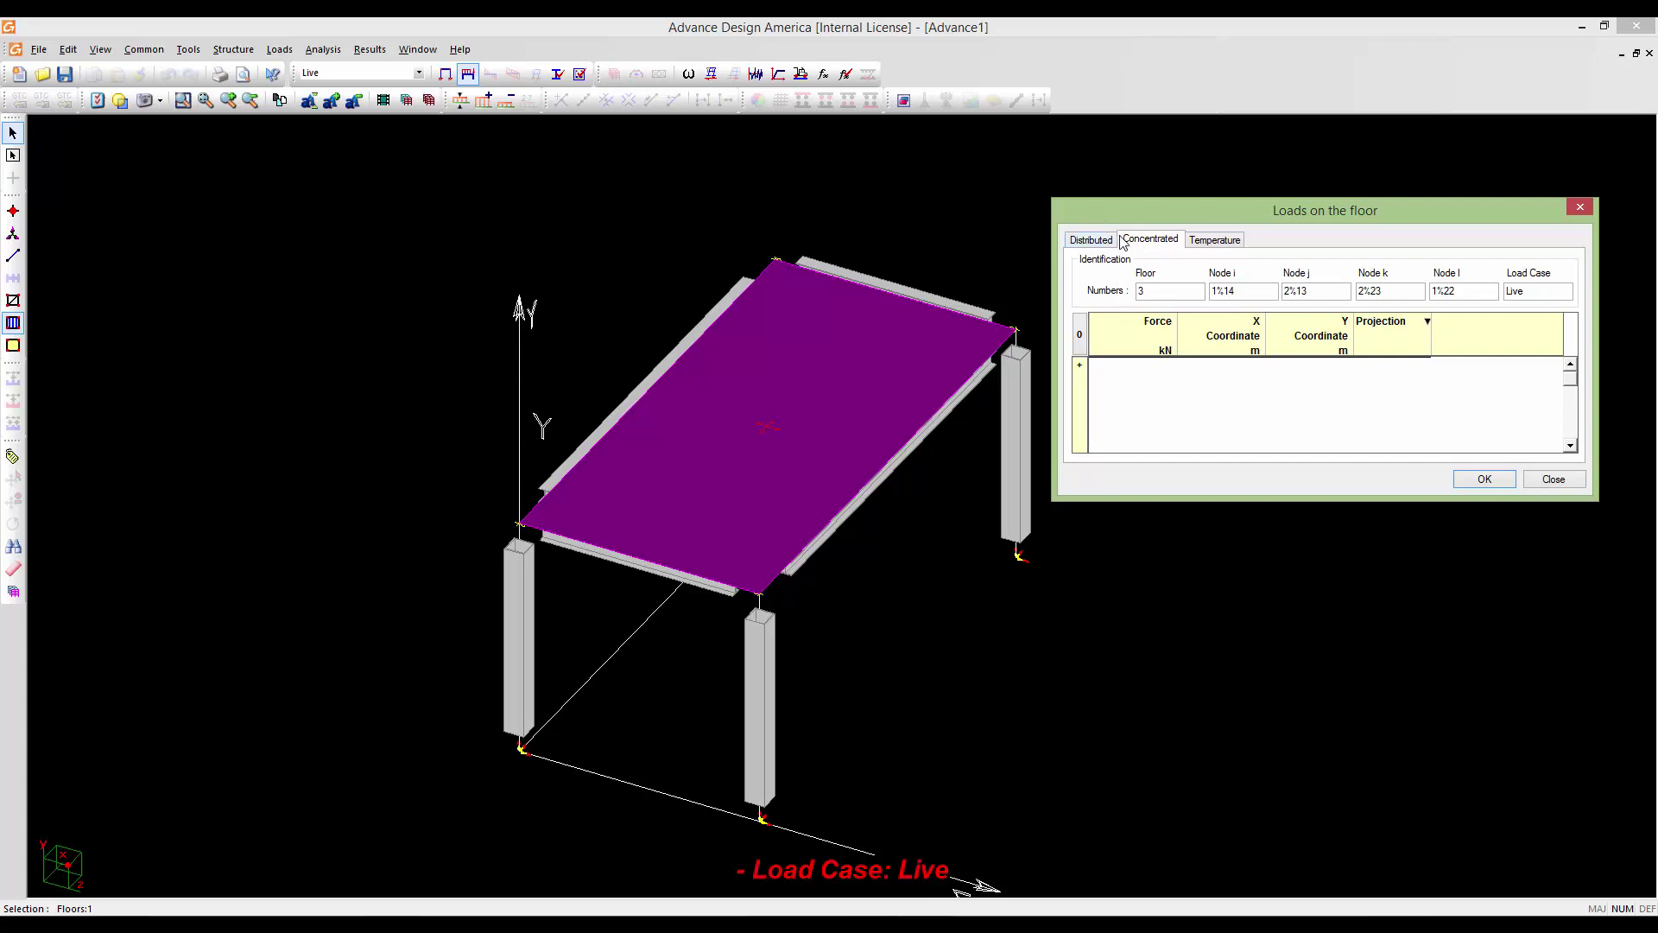
click(1111, 246)
click(1153, 245)
click(1191, 245)
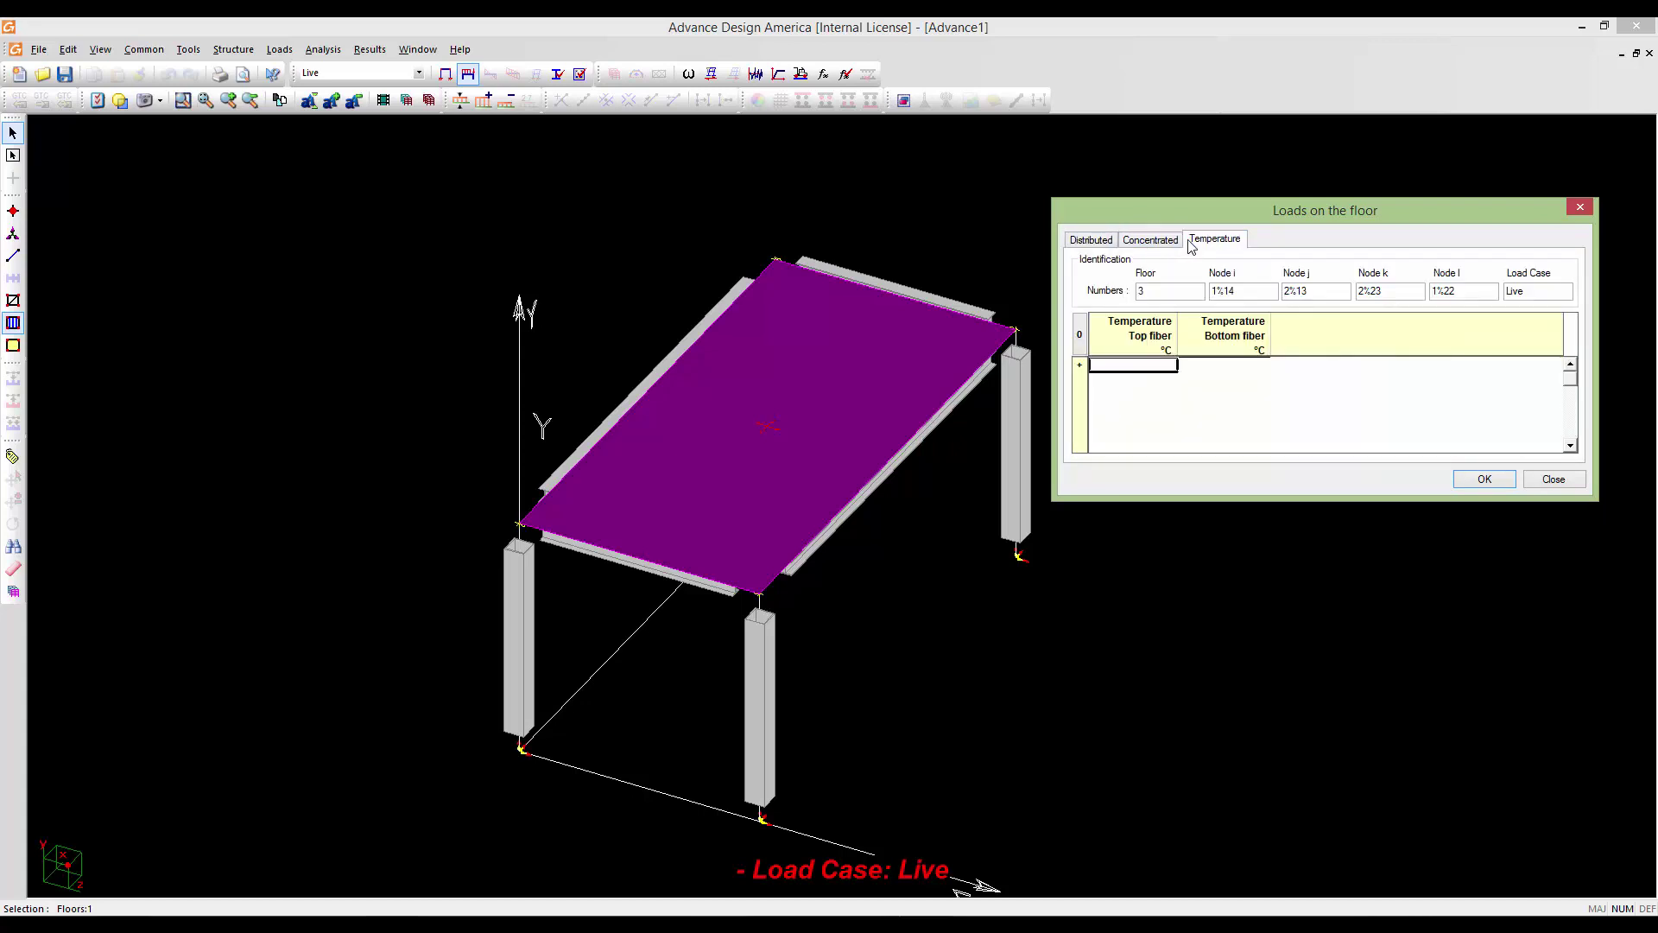
Start a new distributed load entry on the floor panel for the Live load case
drag(1101, 220, 1106, 244)
click(1098, 266)
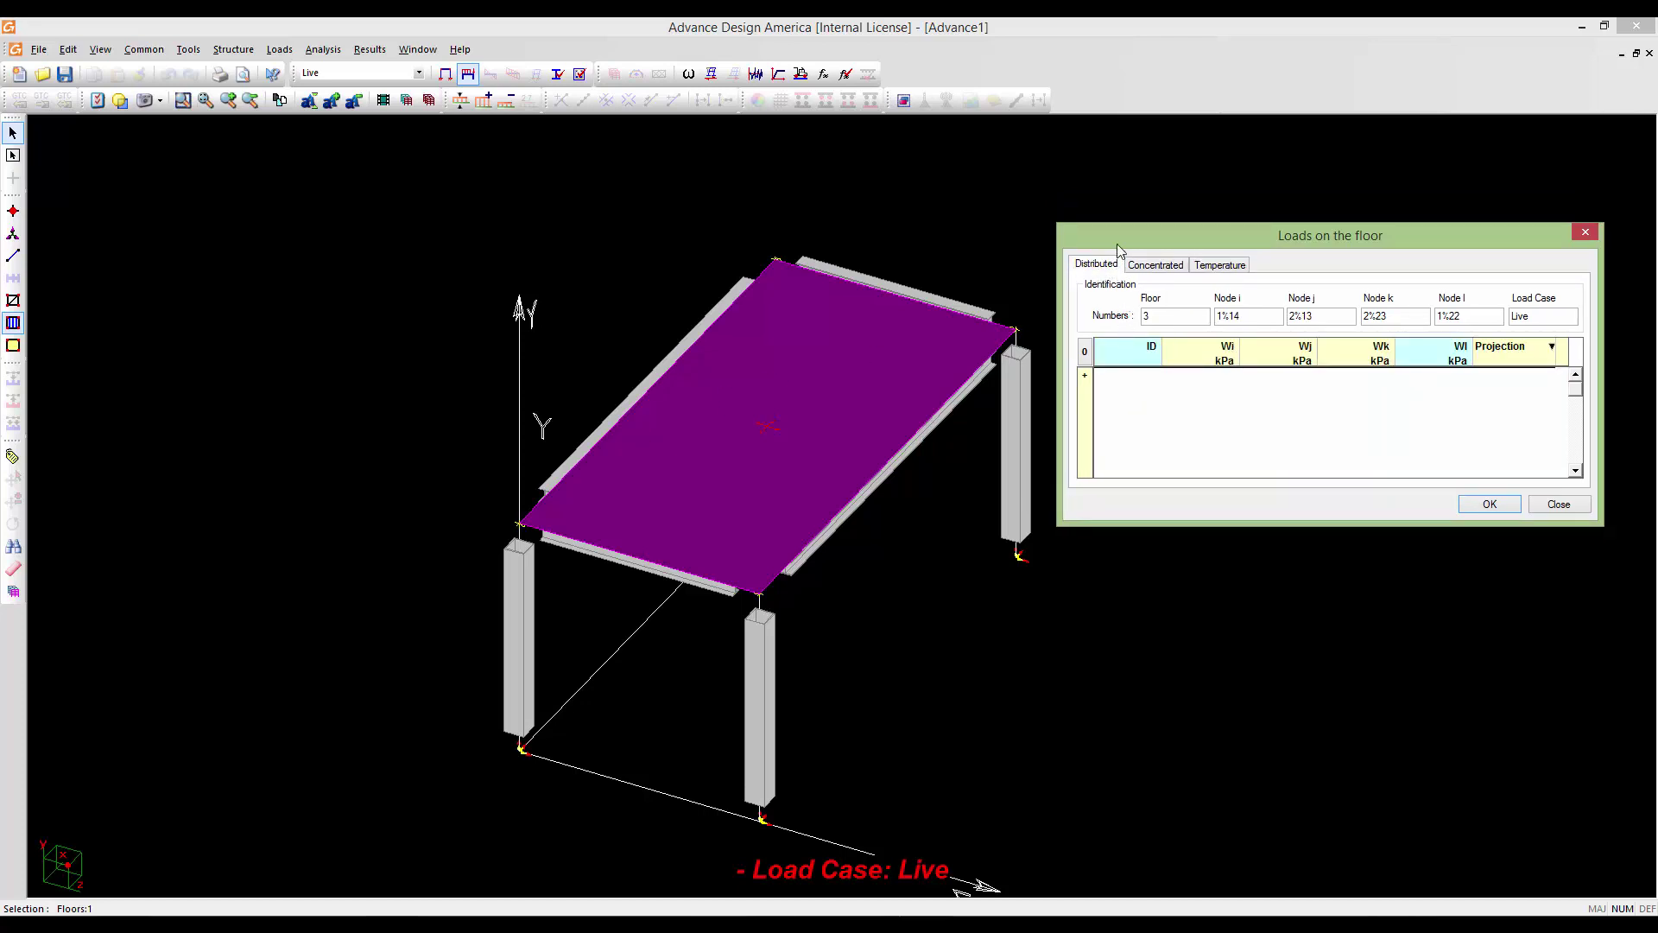
drag(1117, 239, 1110, 226)
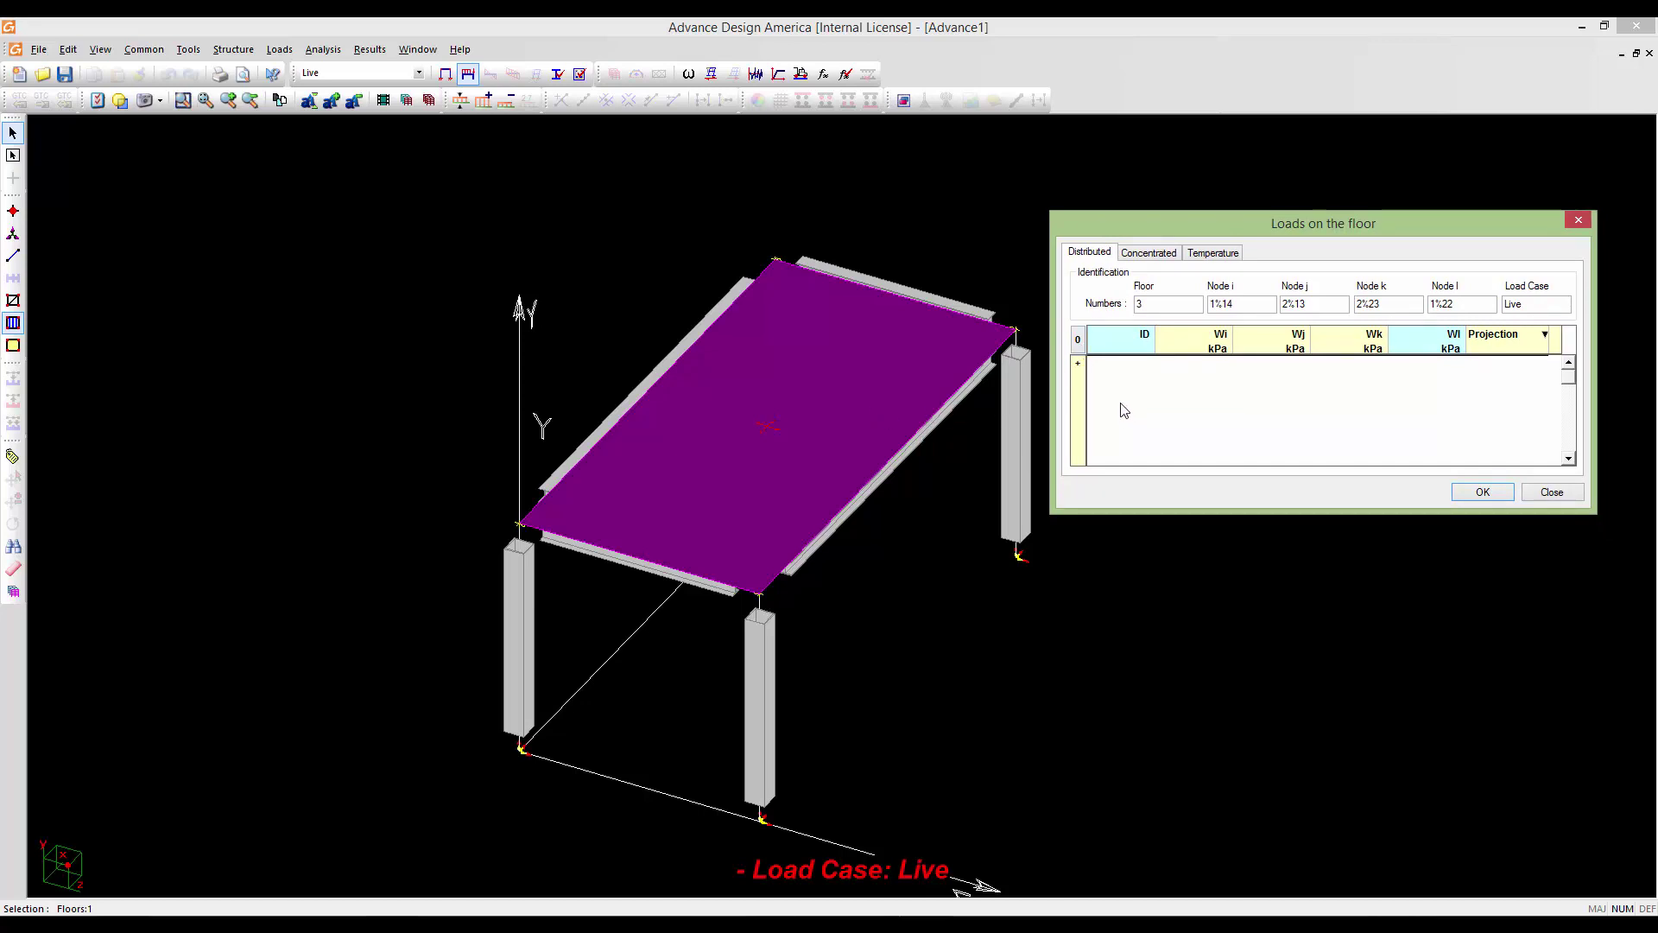
click(1078, 364)
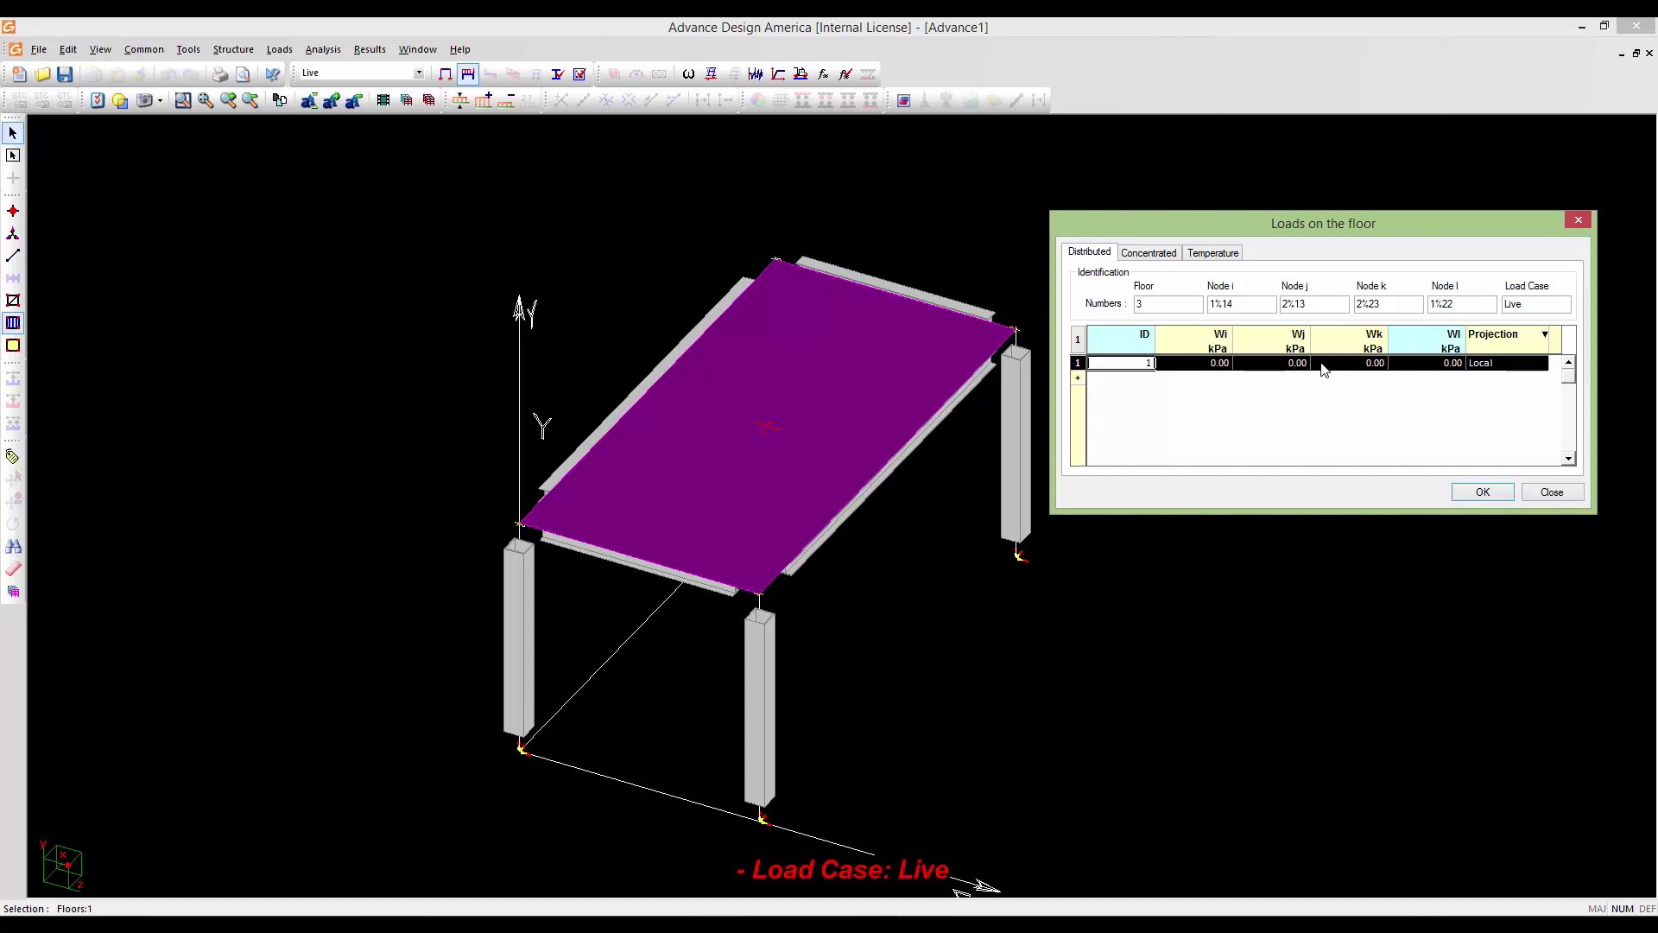
Set the floor's distributed live load intensity to 1 kPa and apply it to the panel
click(1256, 361)
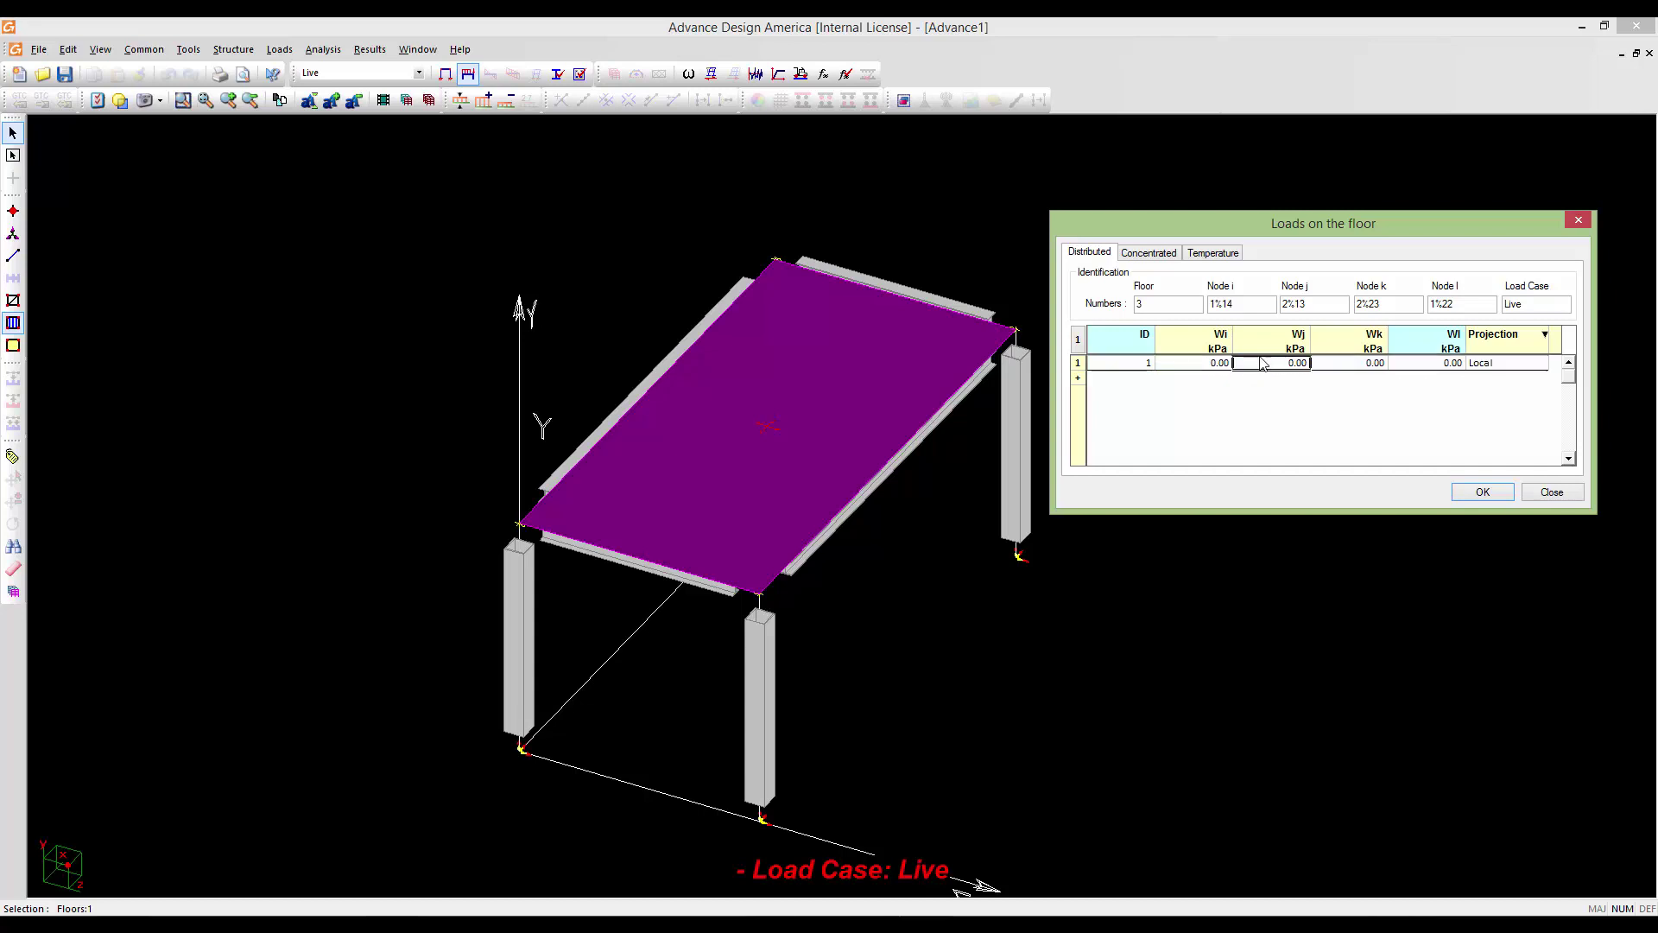
click(1366, 364)
click(1293, 367)
click(1187, 367)
click(1246, 366)
click(1209, 362)
text(1)
click(1275, 364)
text(1)
click(1340, 363)
click(1479, 492)
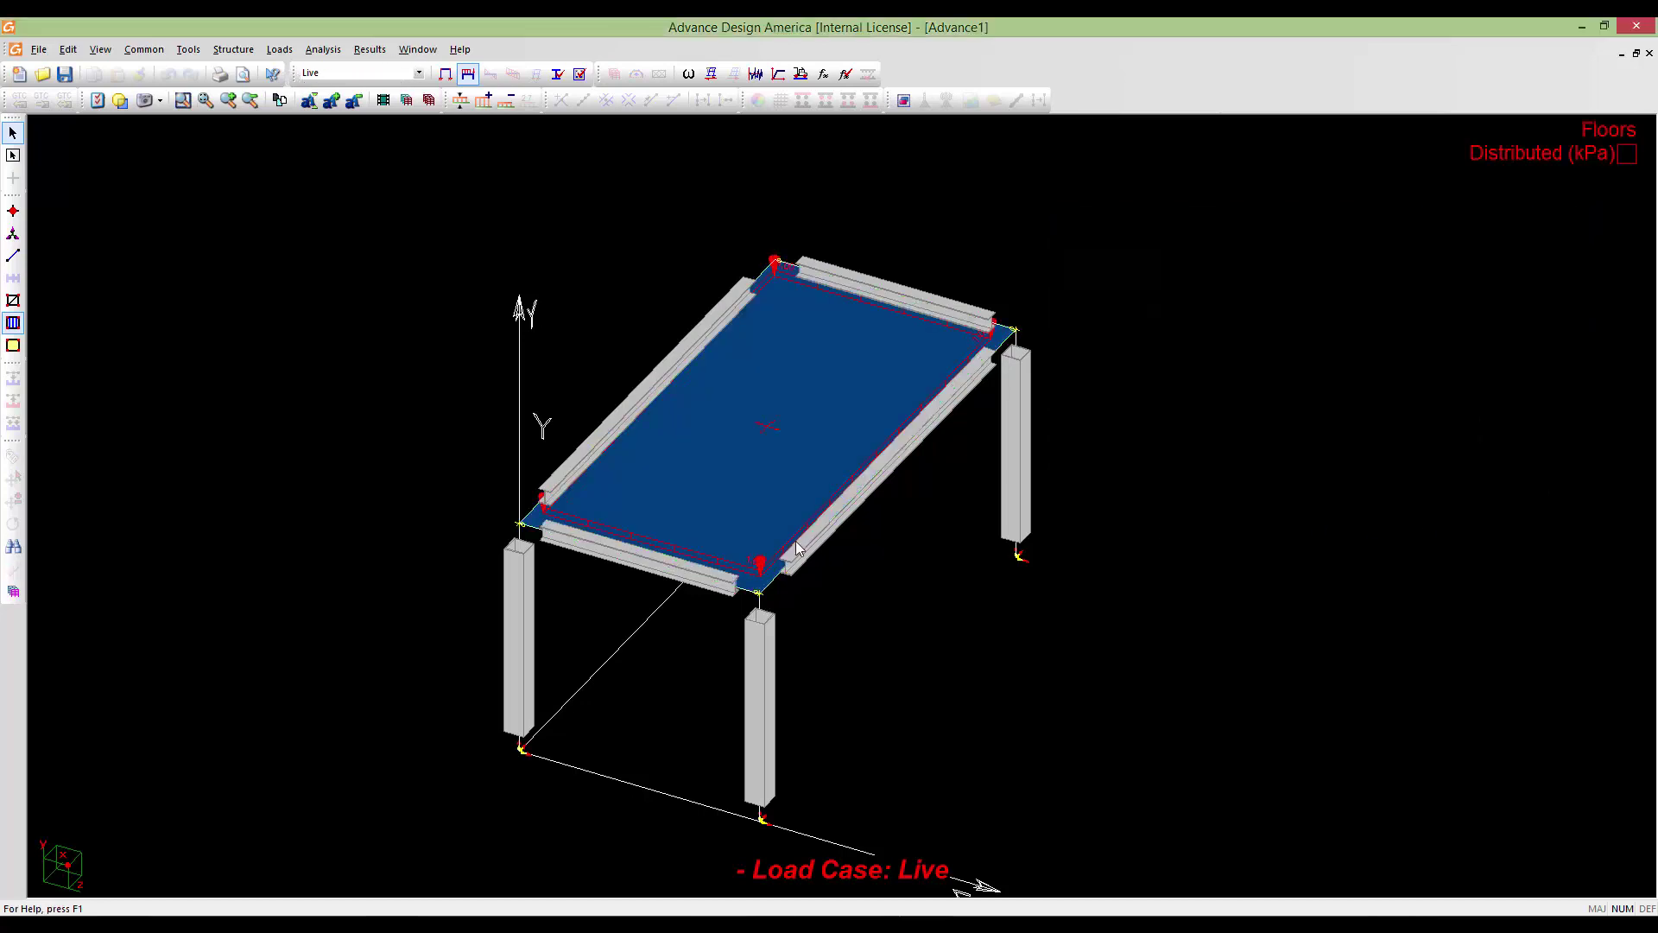
Examine the live load diagram and values at the corners and along the edges of the floor
scroll(796, 548, up, 5)
scroll(785, 563, down, 6)
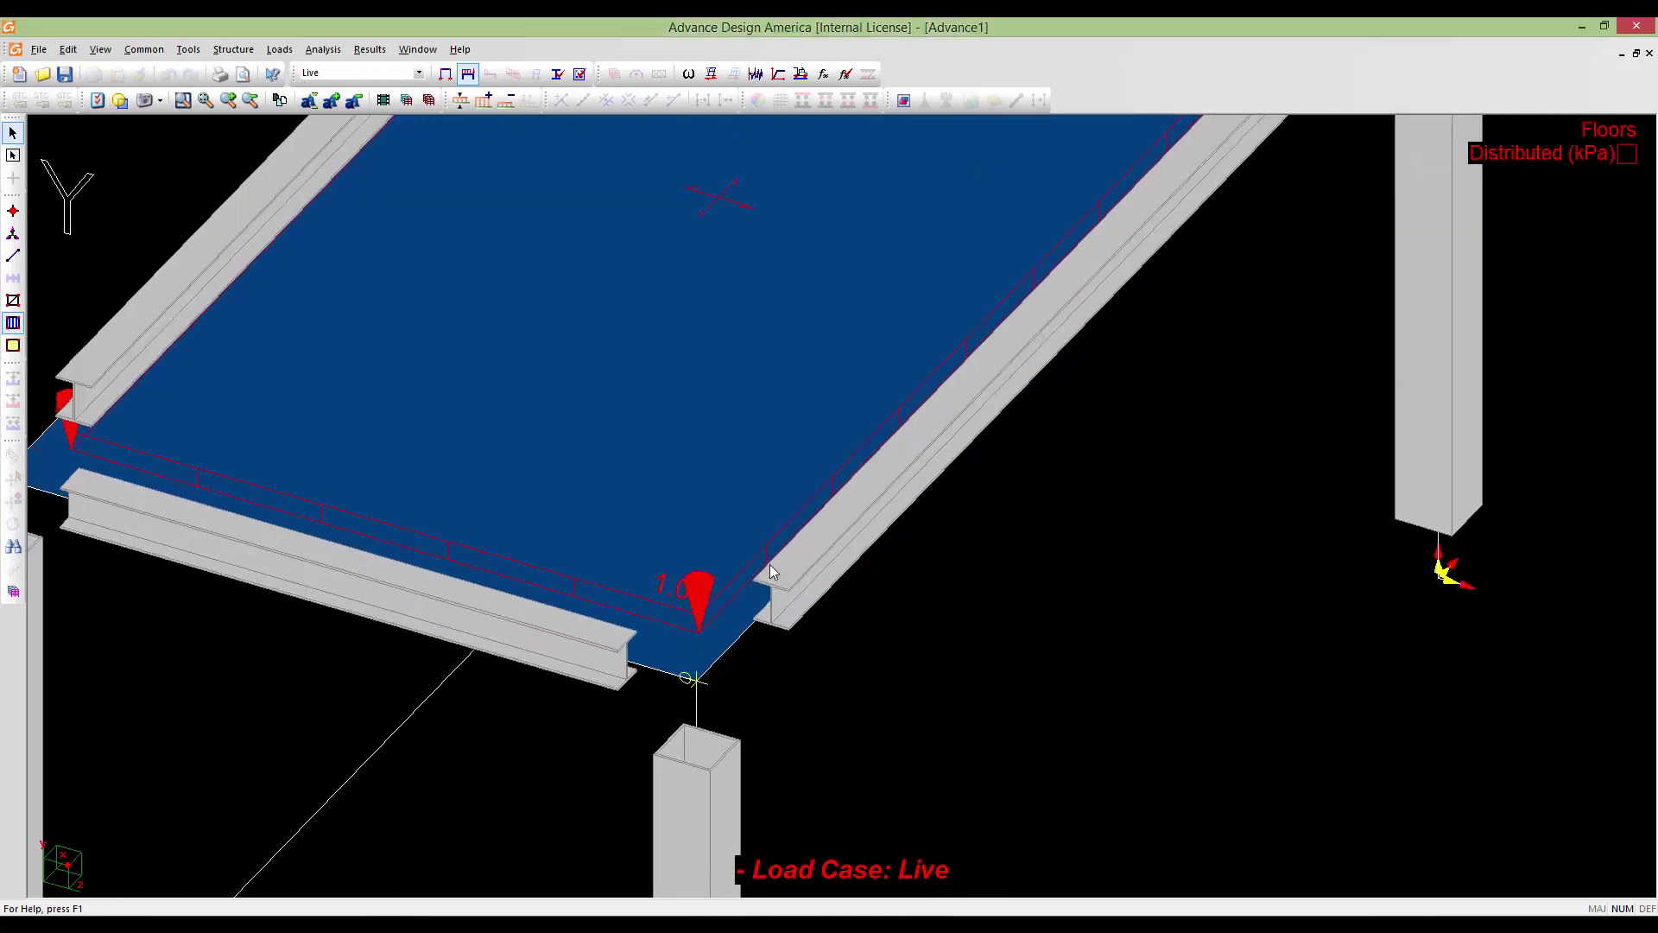
scroll(861, 672, up, 4)
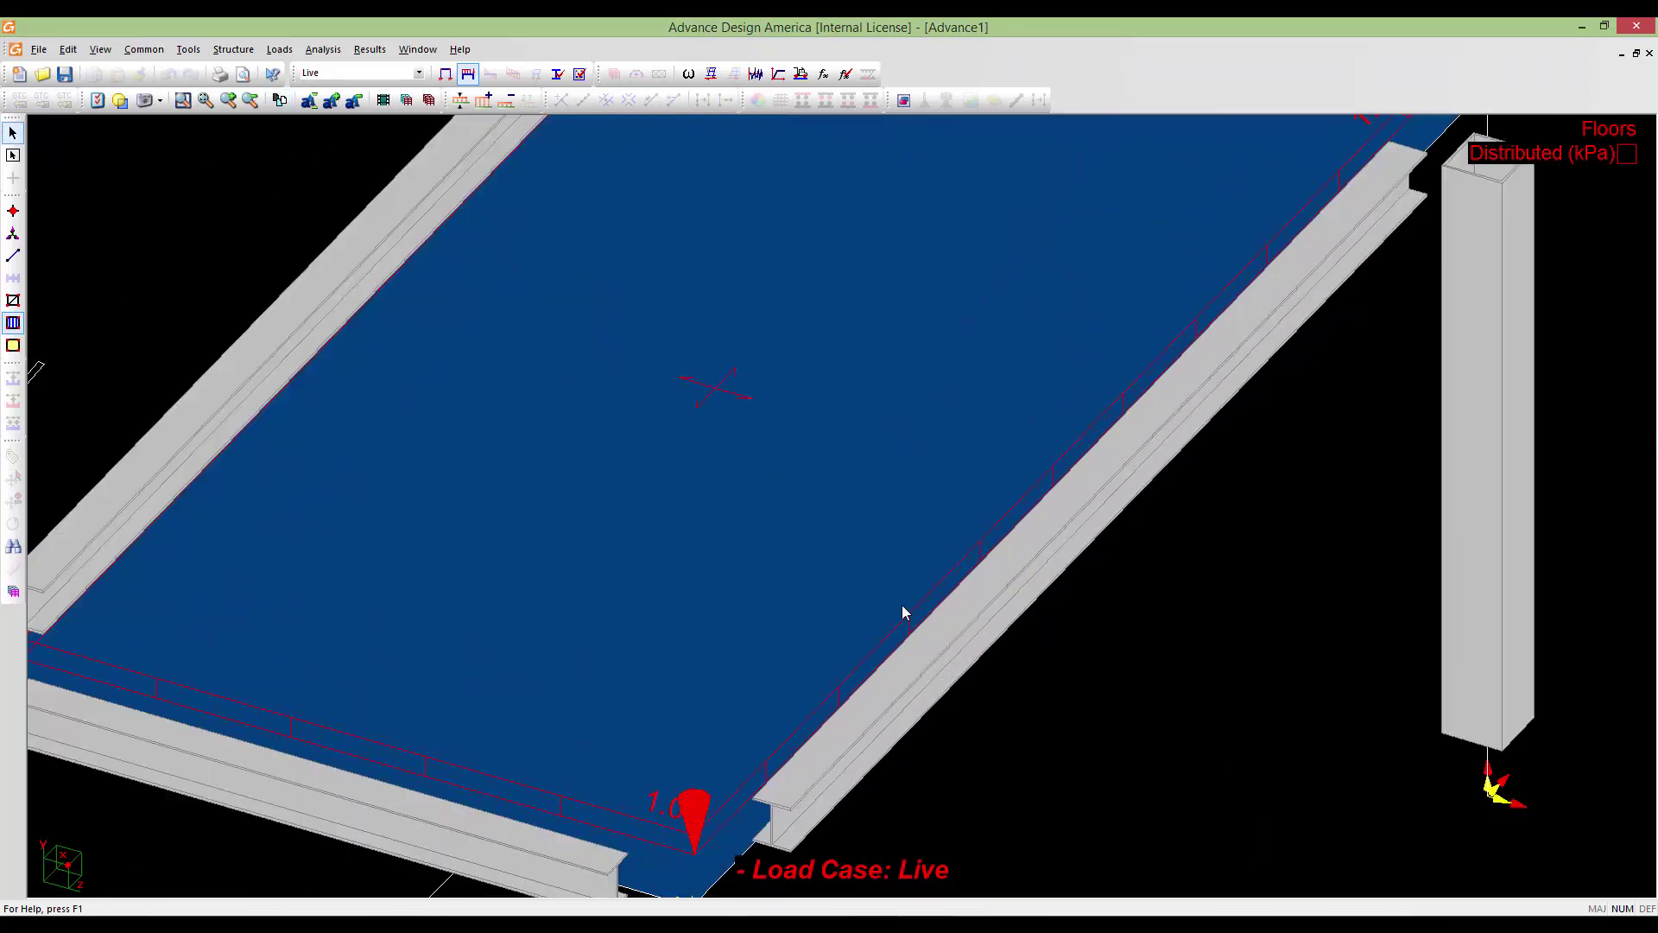
scroll(899, 619, down, 3)
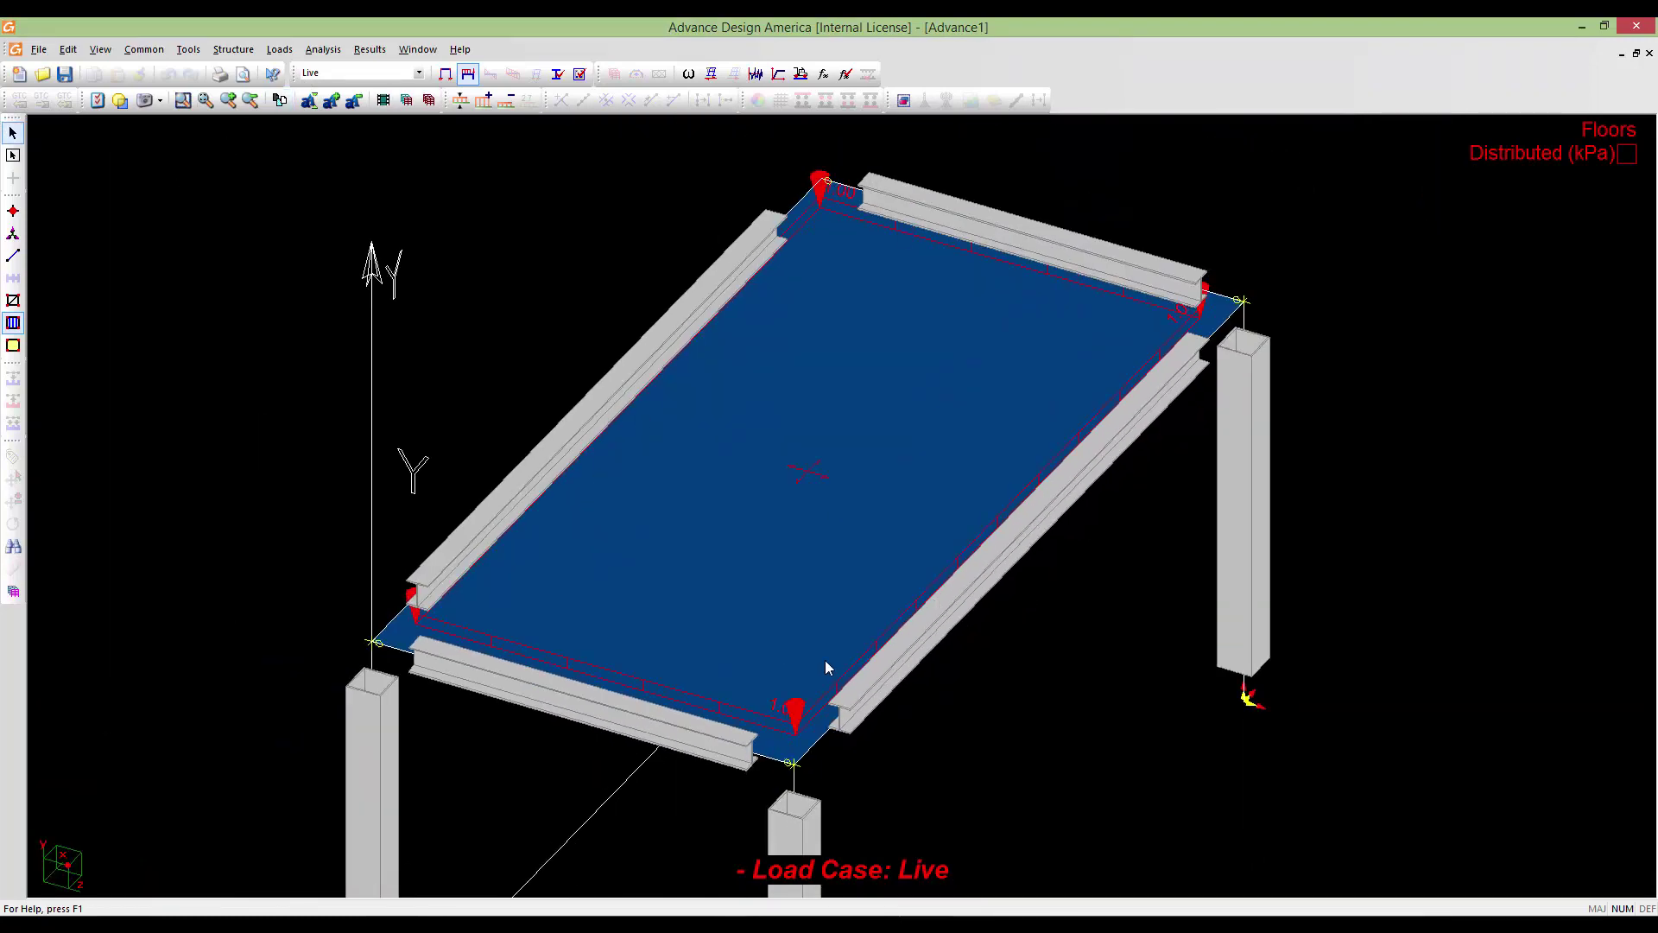
scroll(952, 504, down, 3)
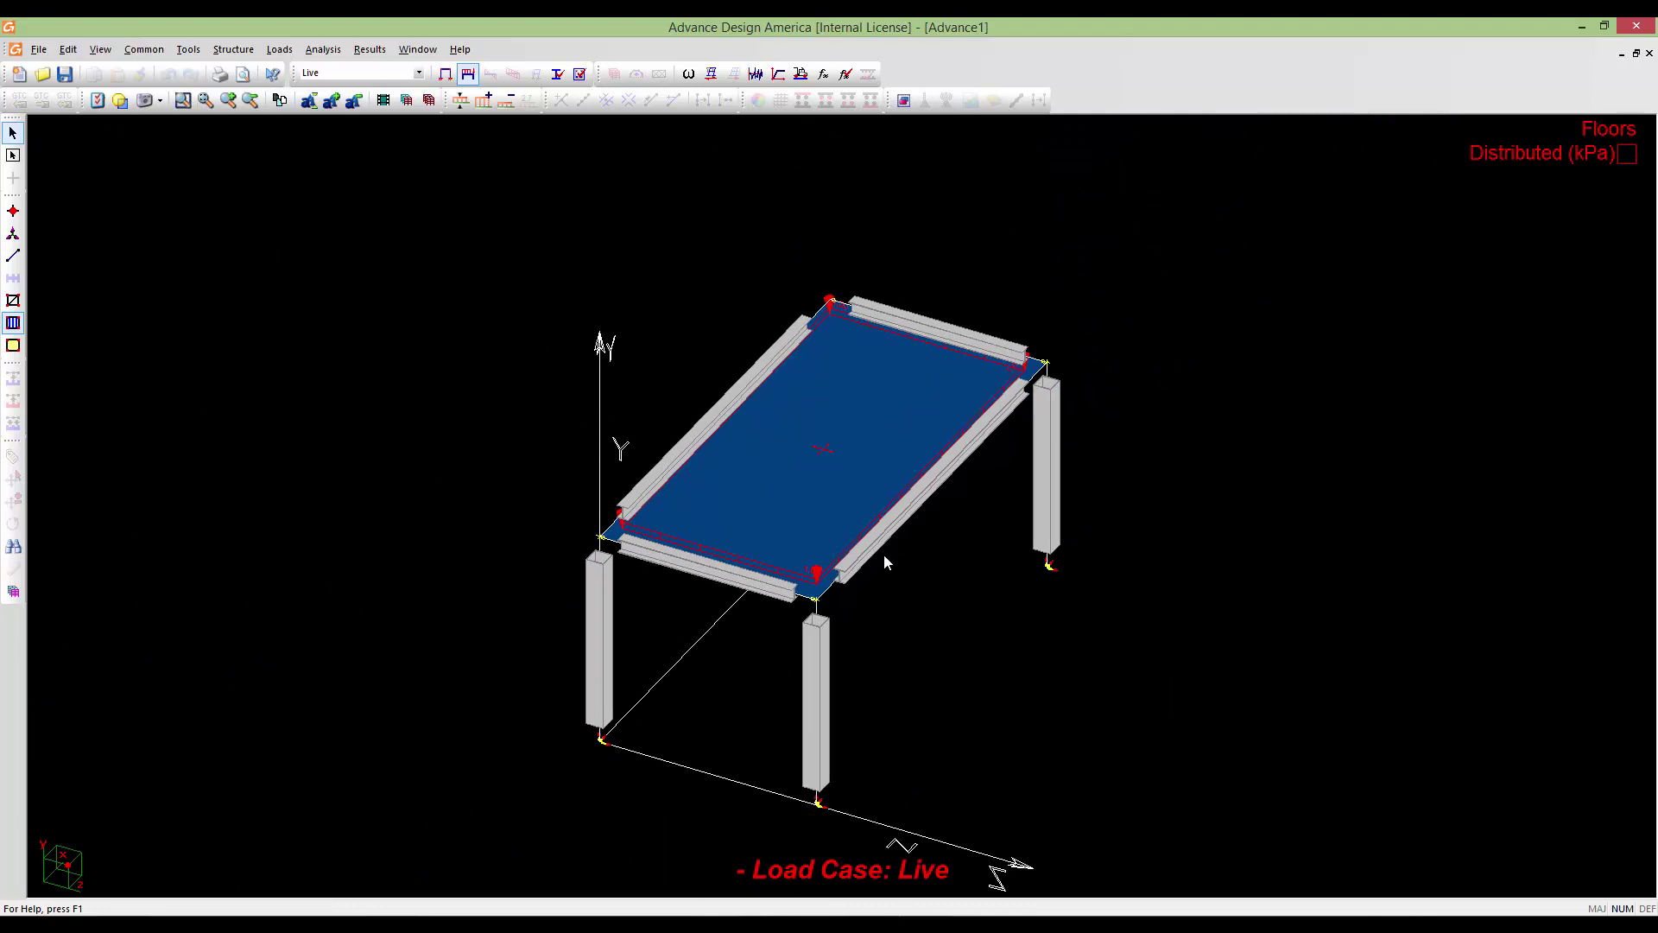
scroll(883, 566, down, 3)
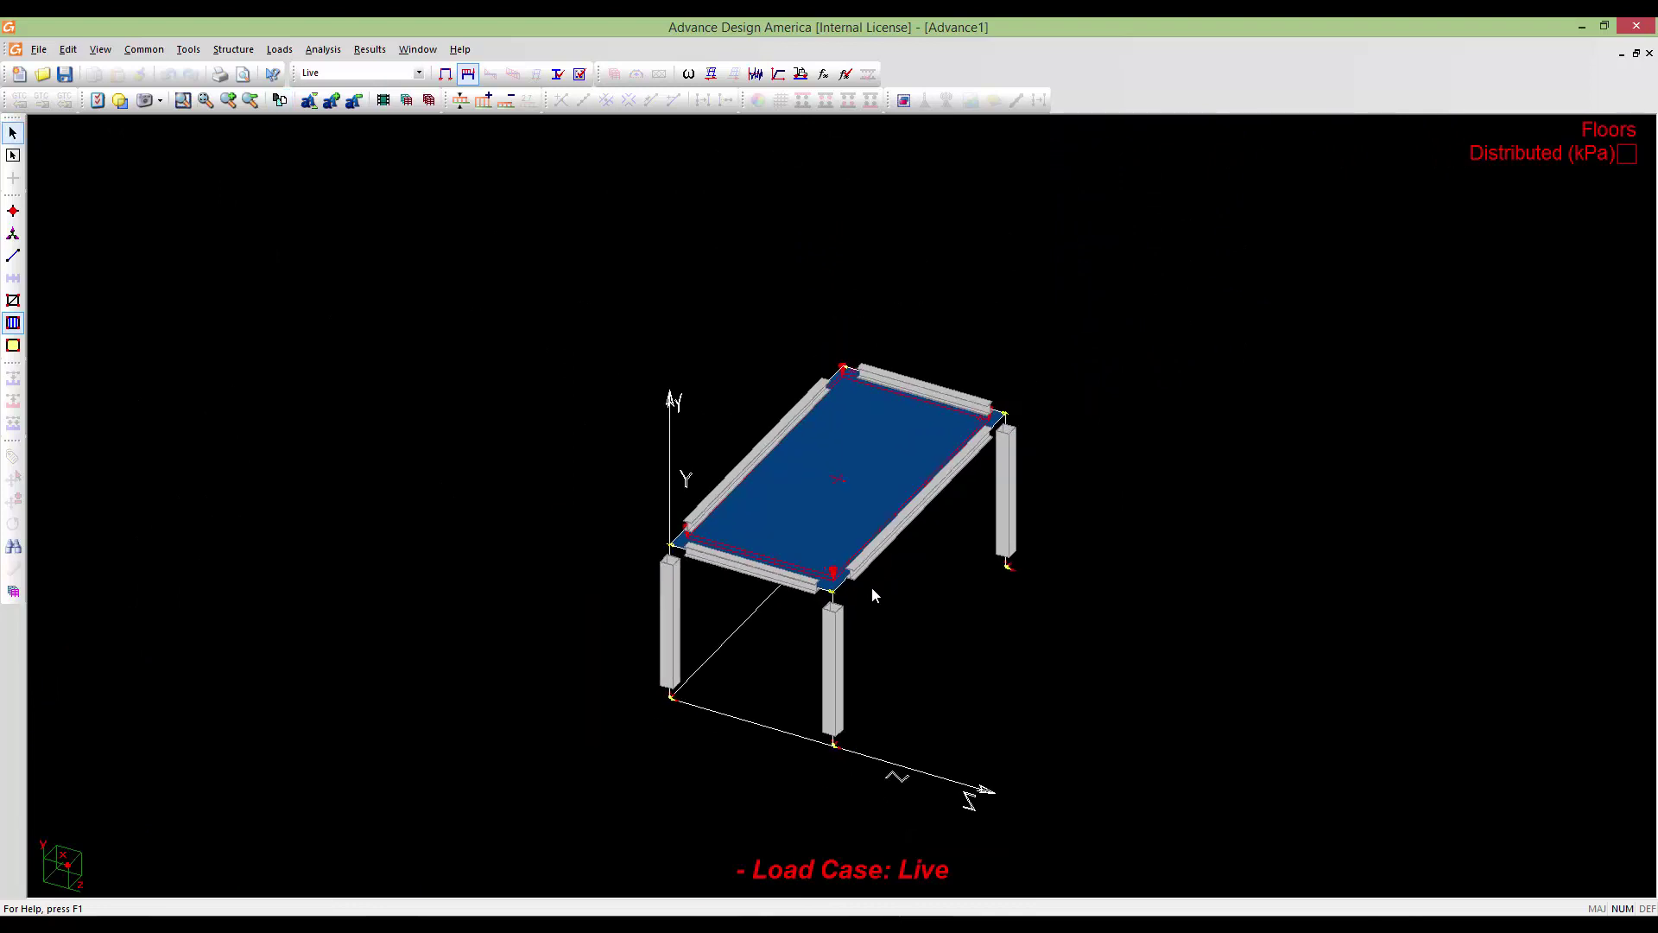
middle_drag(789, 557, 821, 510)
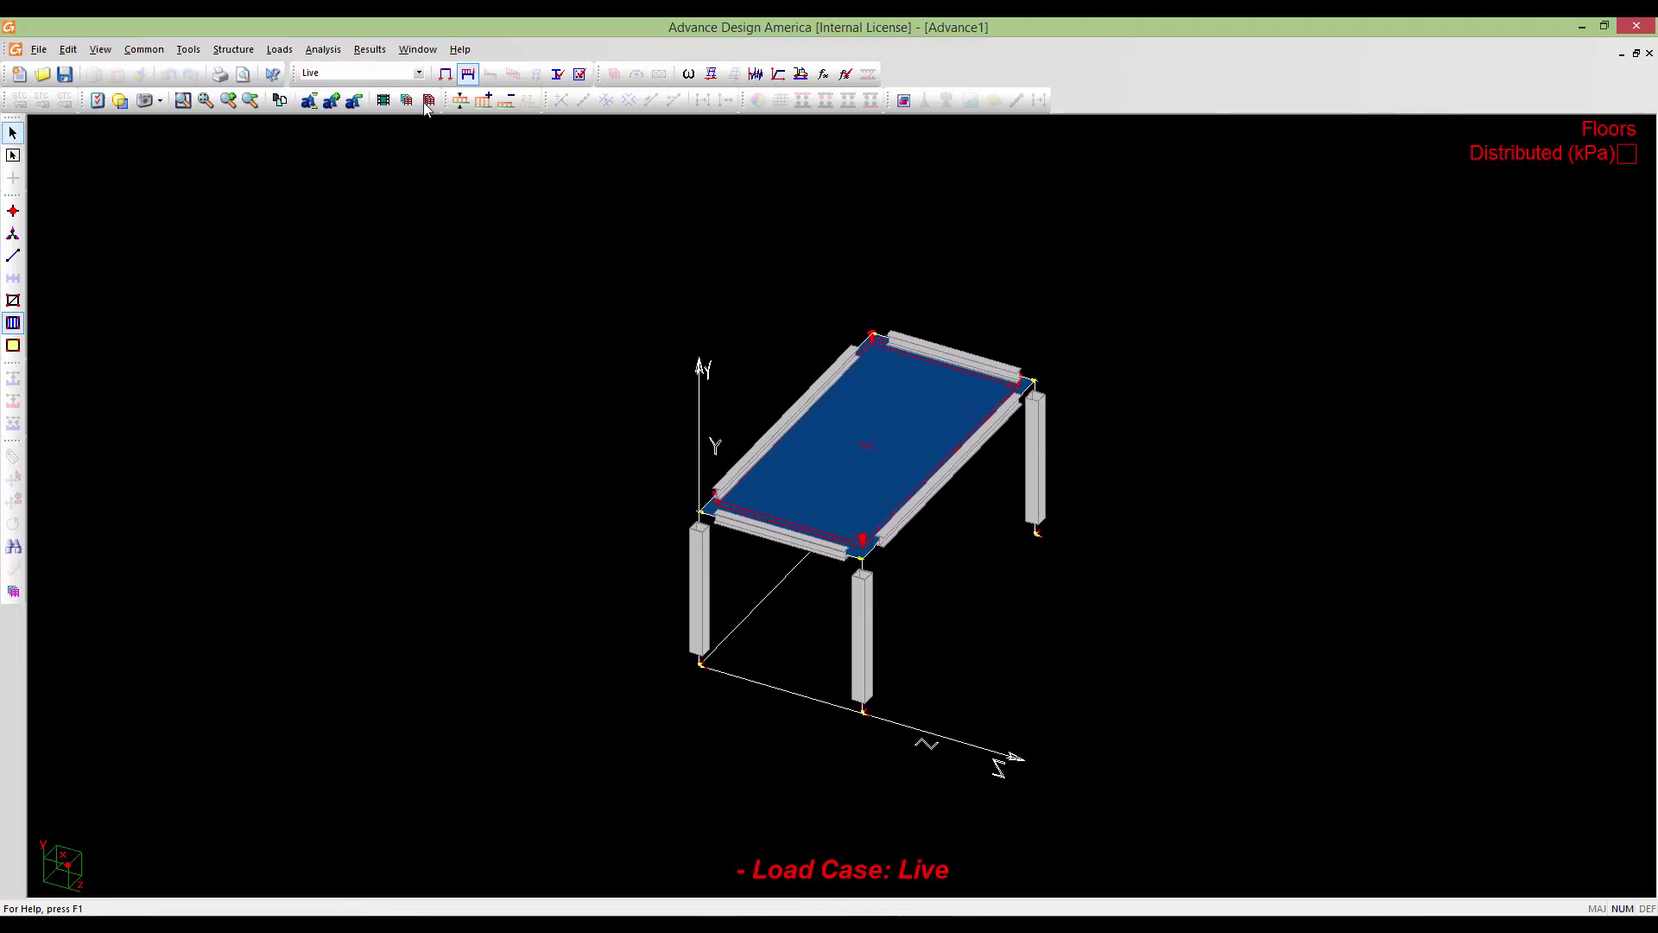
Activate the Wind load case and make members the selectable element type
click(417, 74)
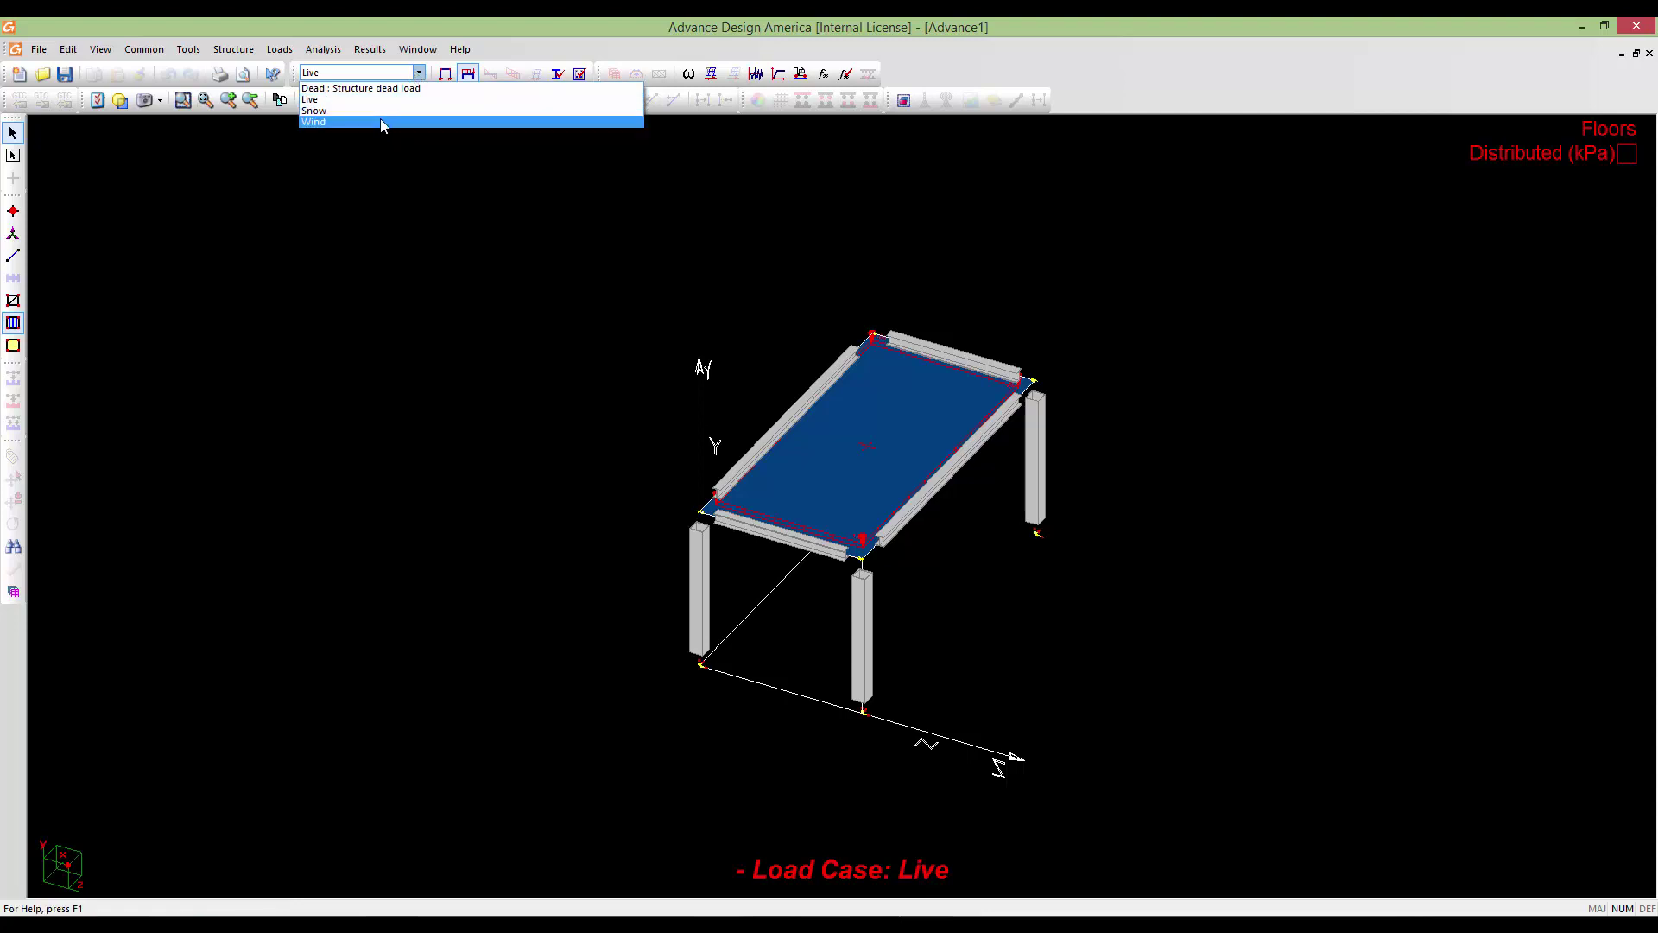
click(380, 122)
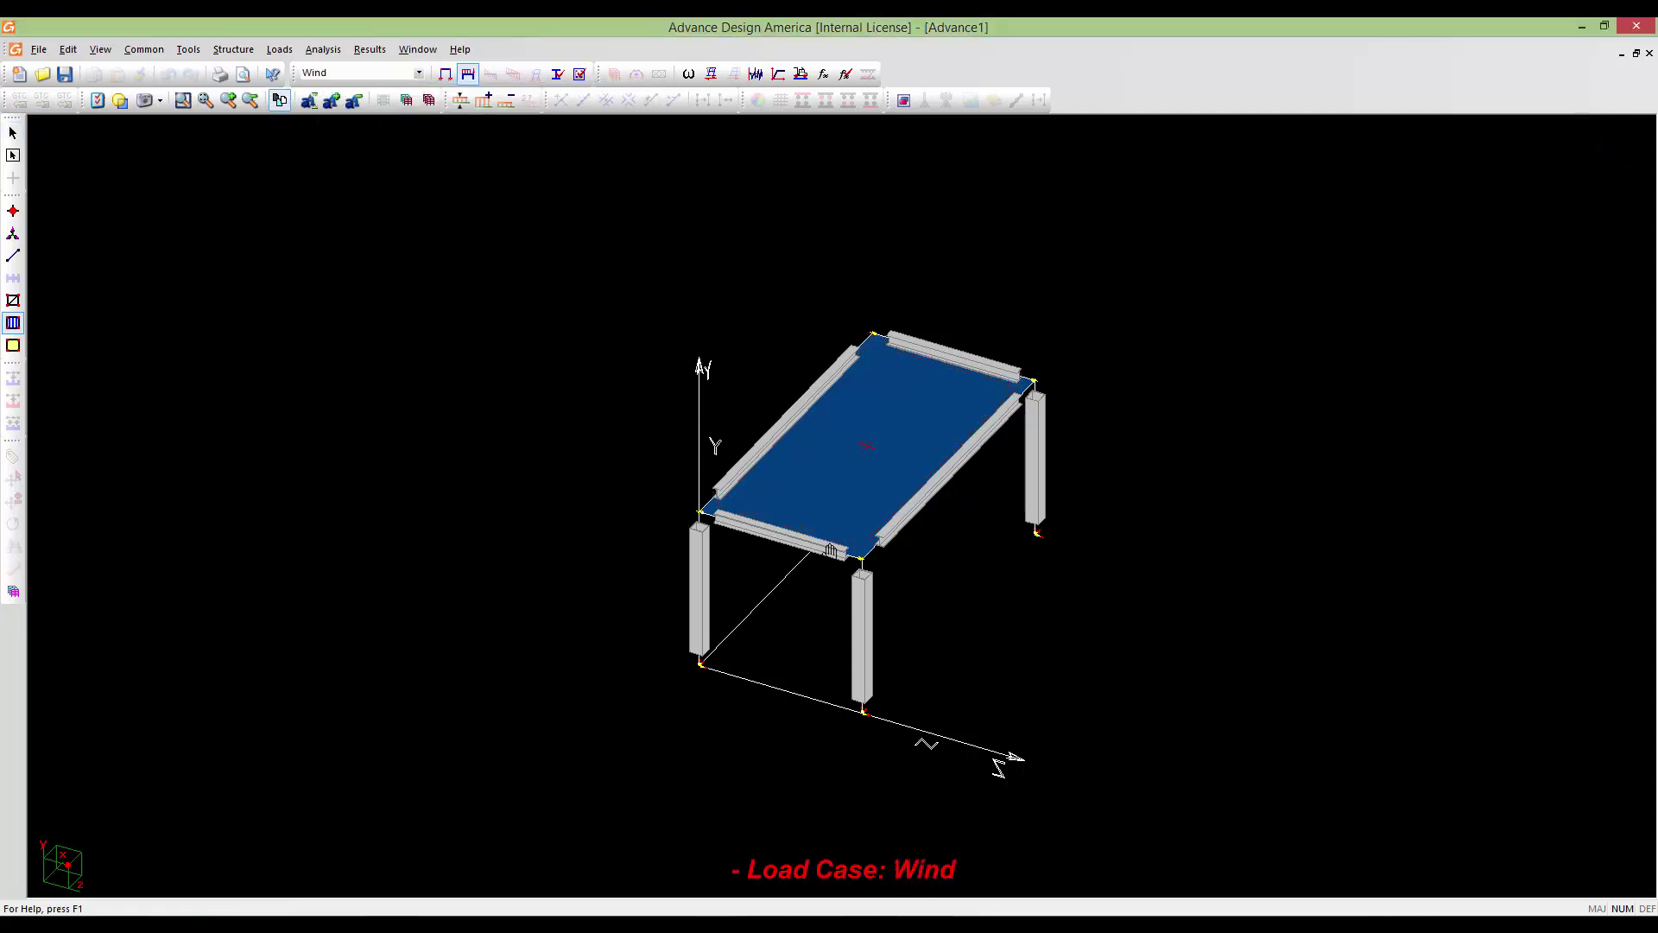
middle_drag(1066, 473, 893, 386)
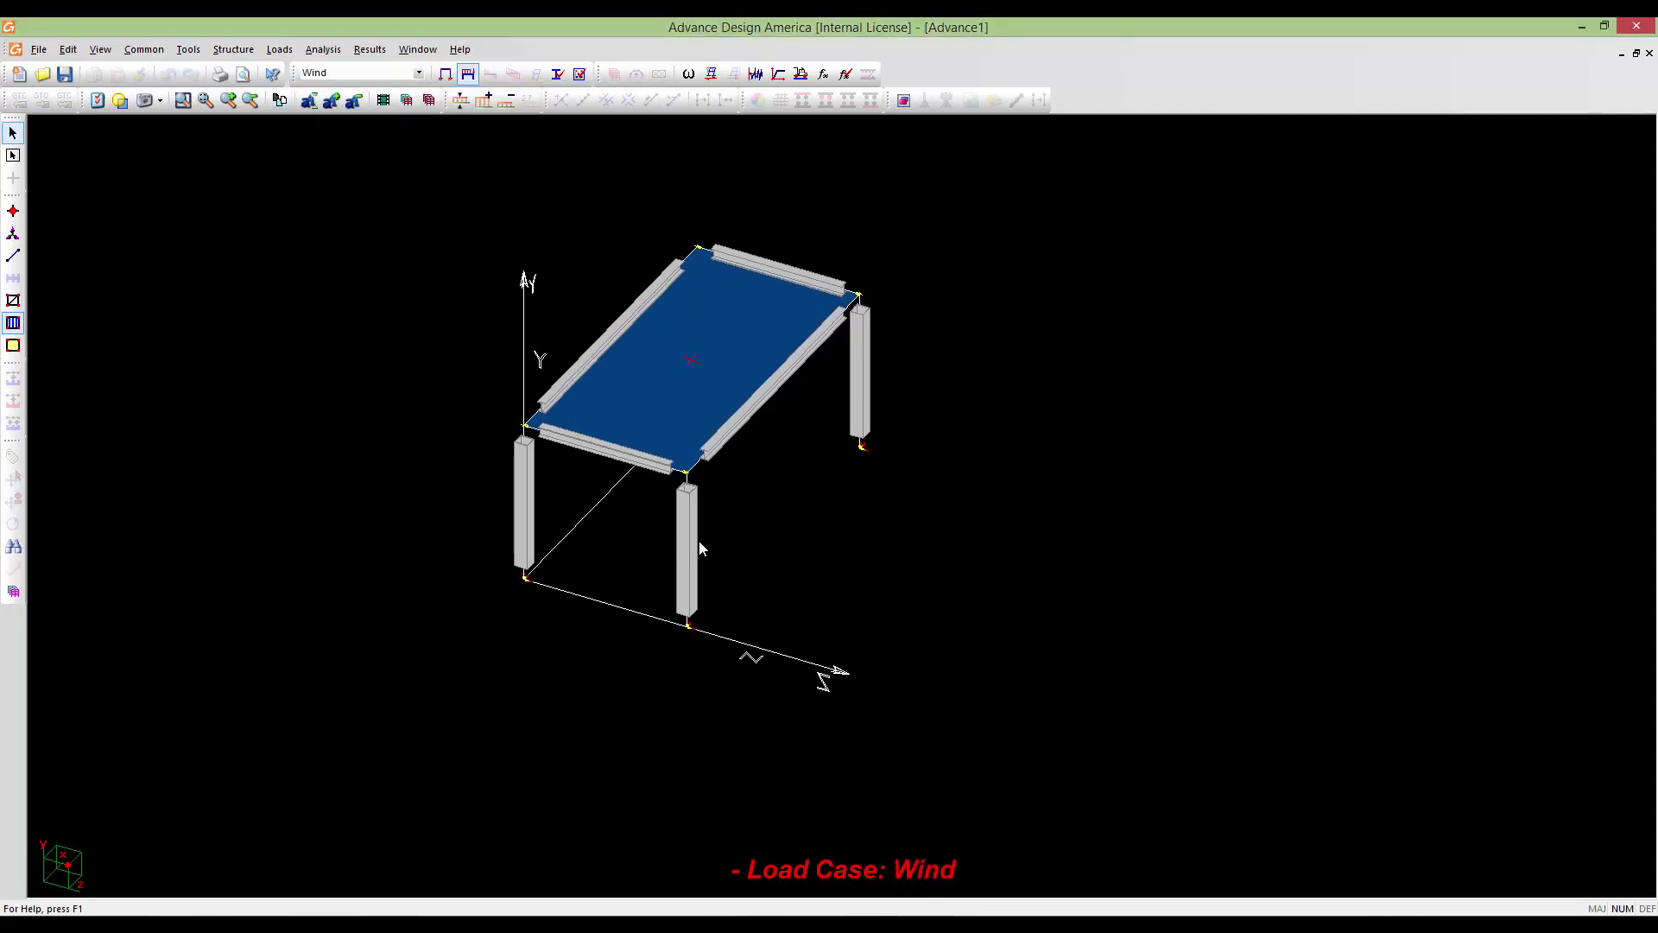
middle_drag(723, 529, 752, 553)
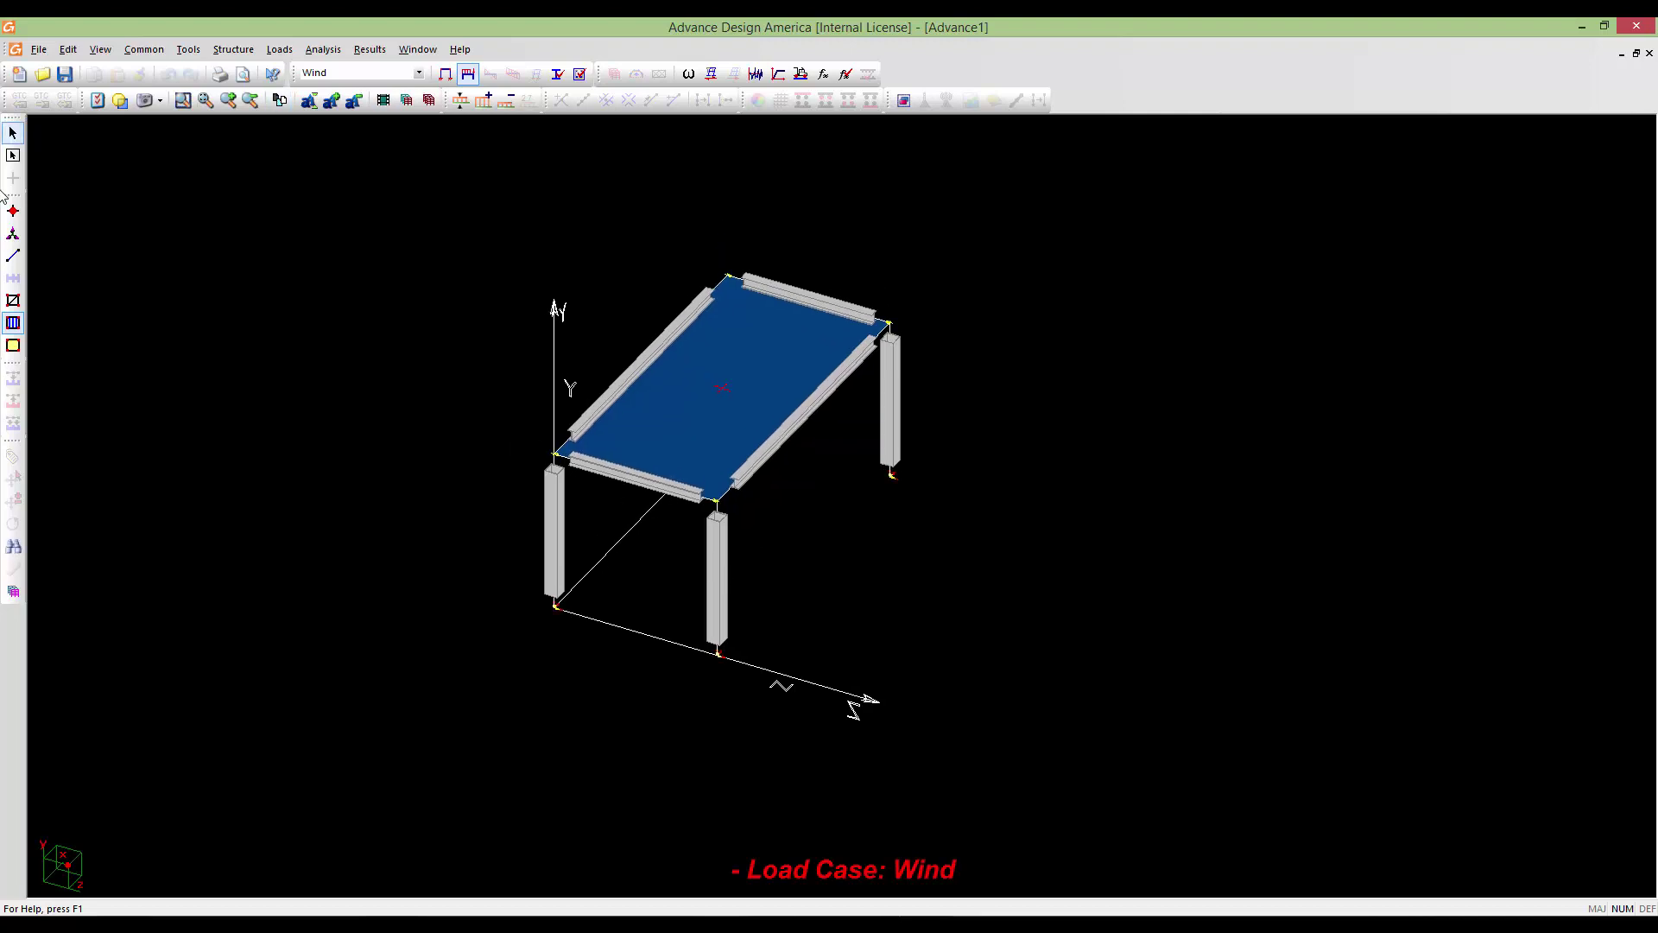
click(13, 256)
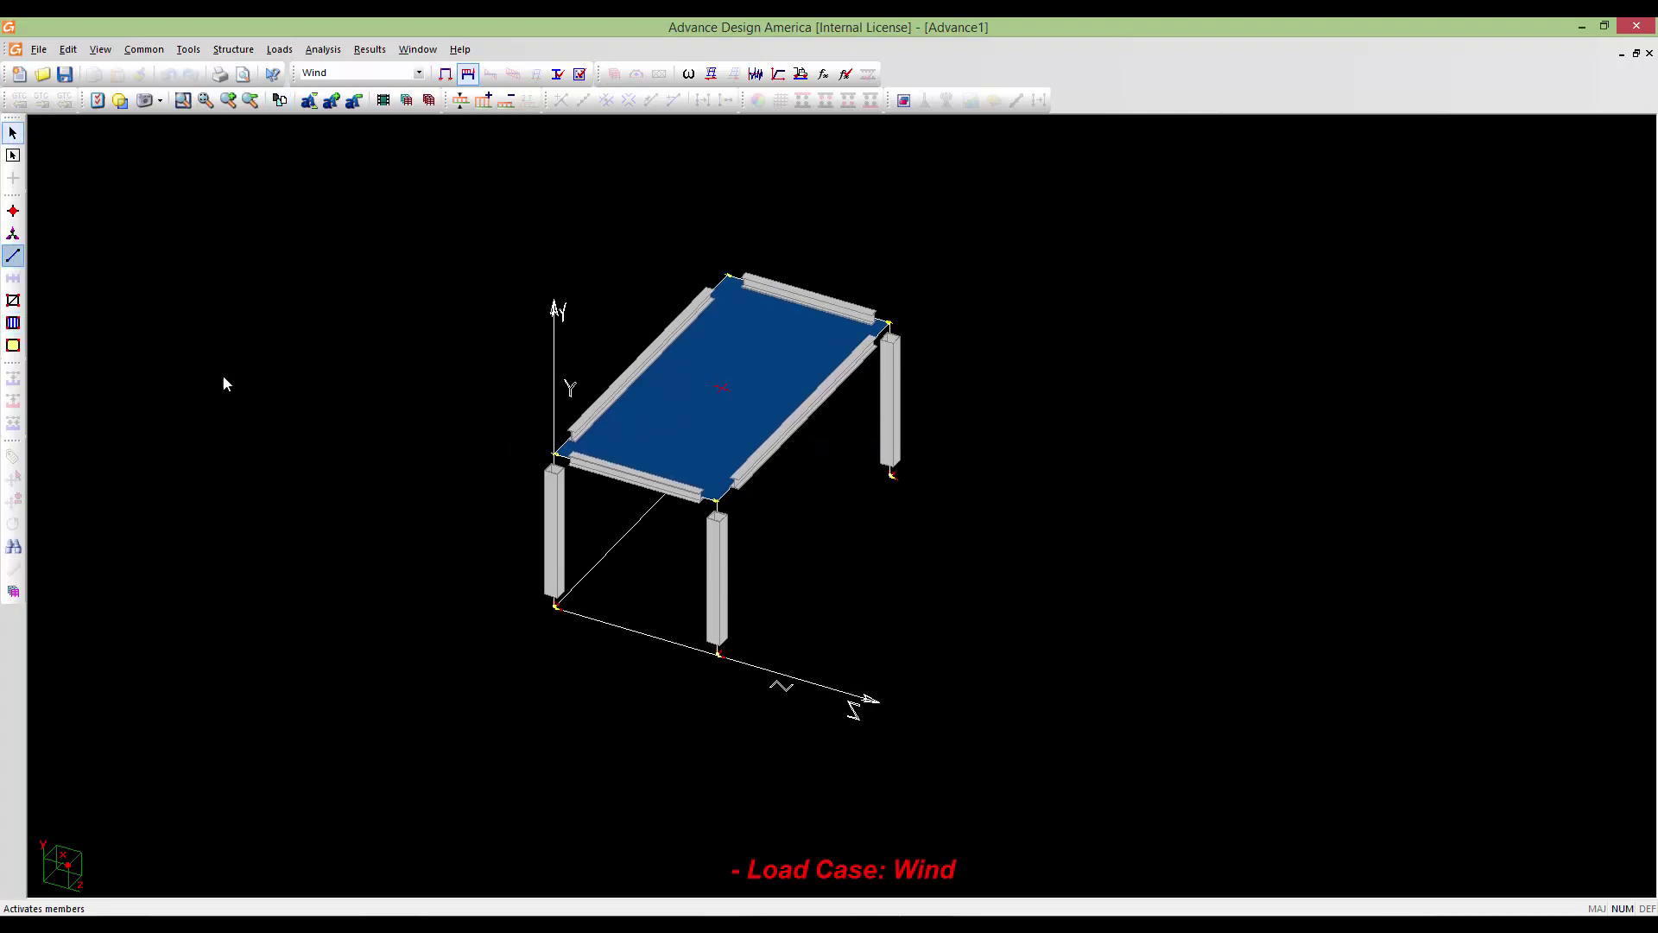
click(709, 573)
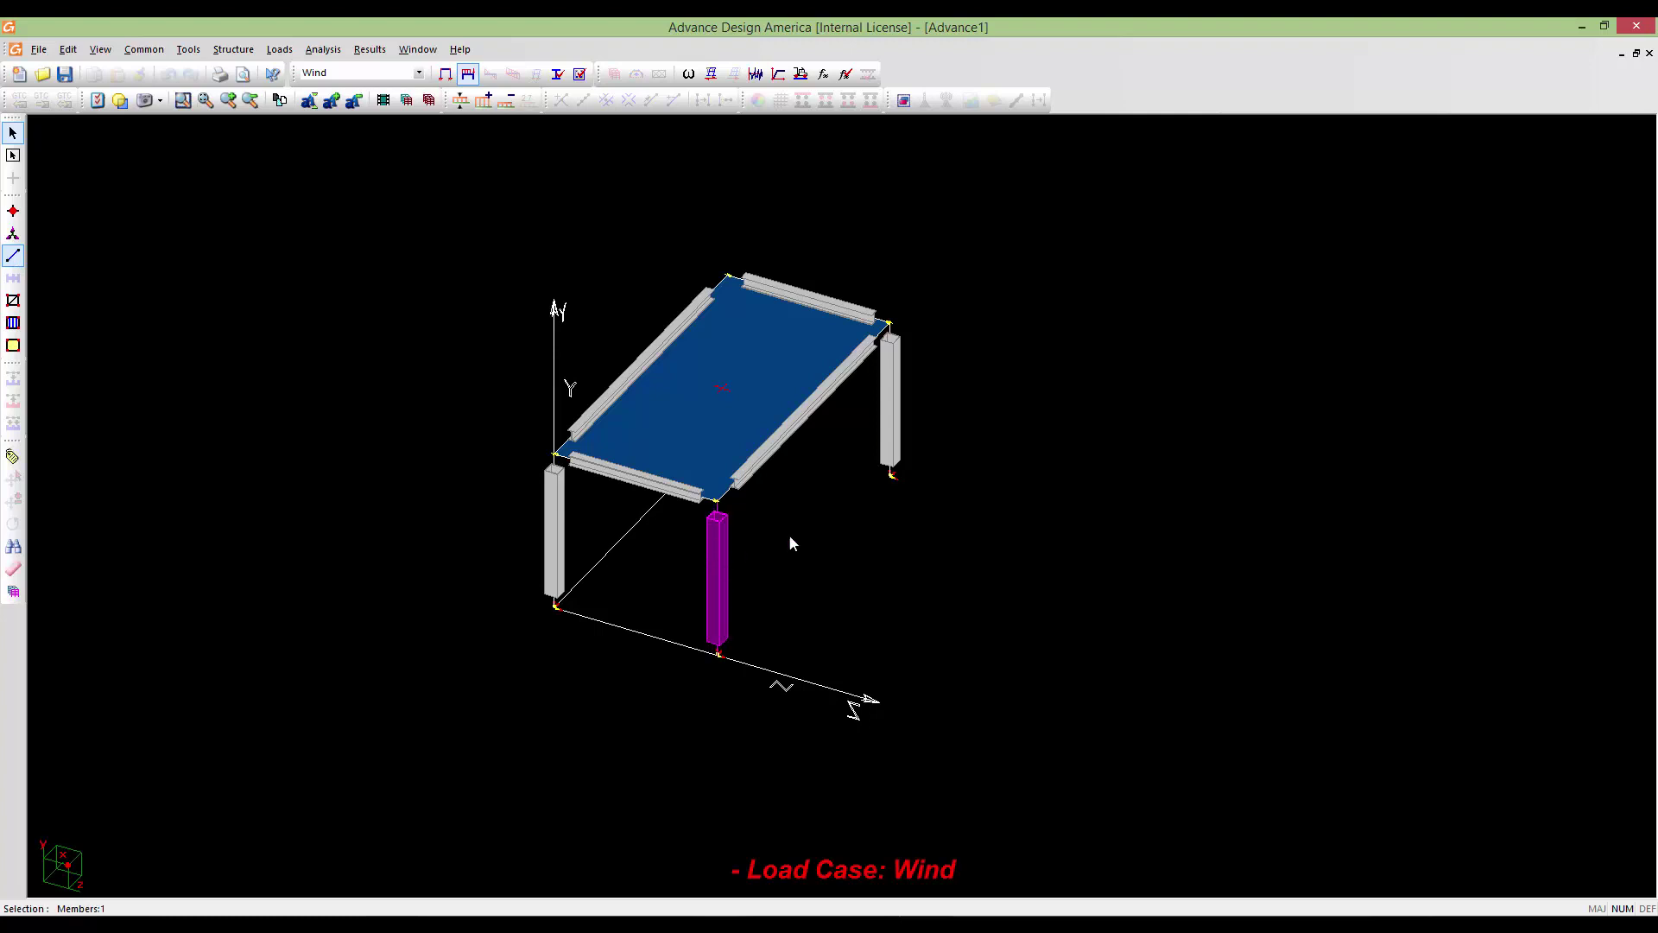
click(898, 398)
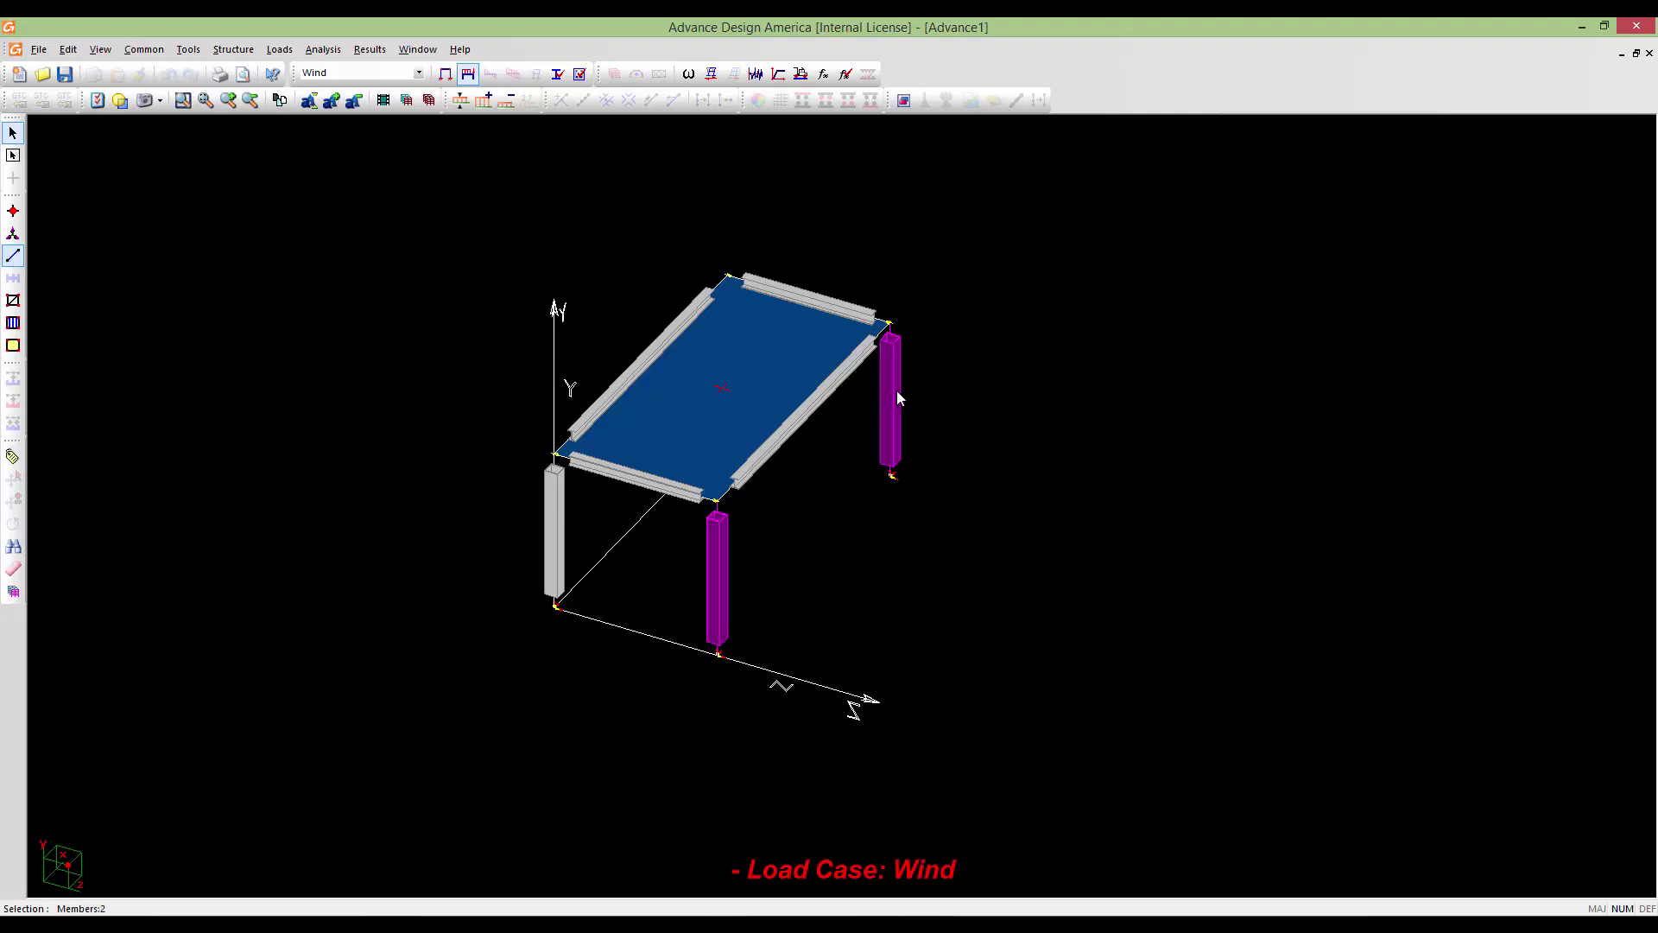
double_click(868, 483)
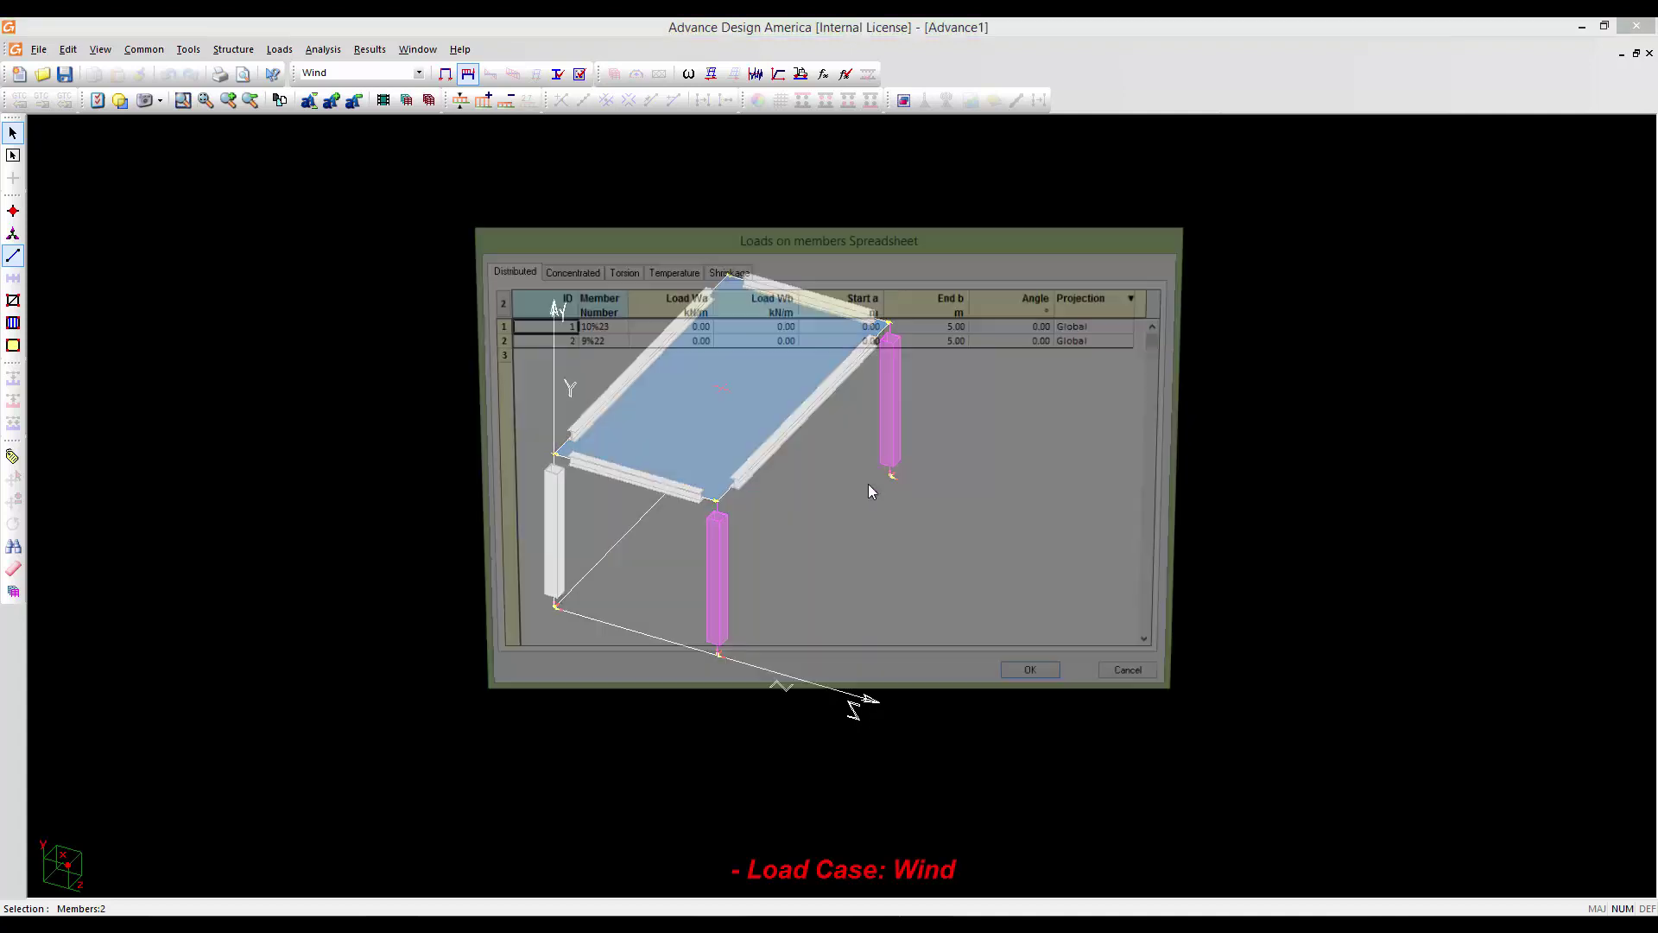
drag(716, 241, 1135, 175)
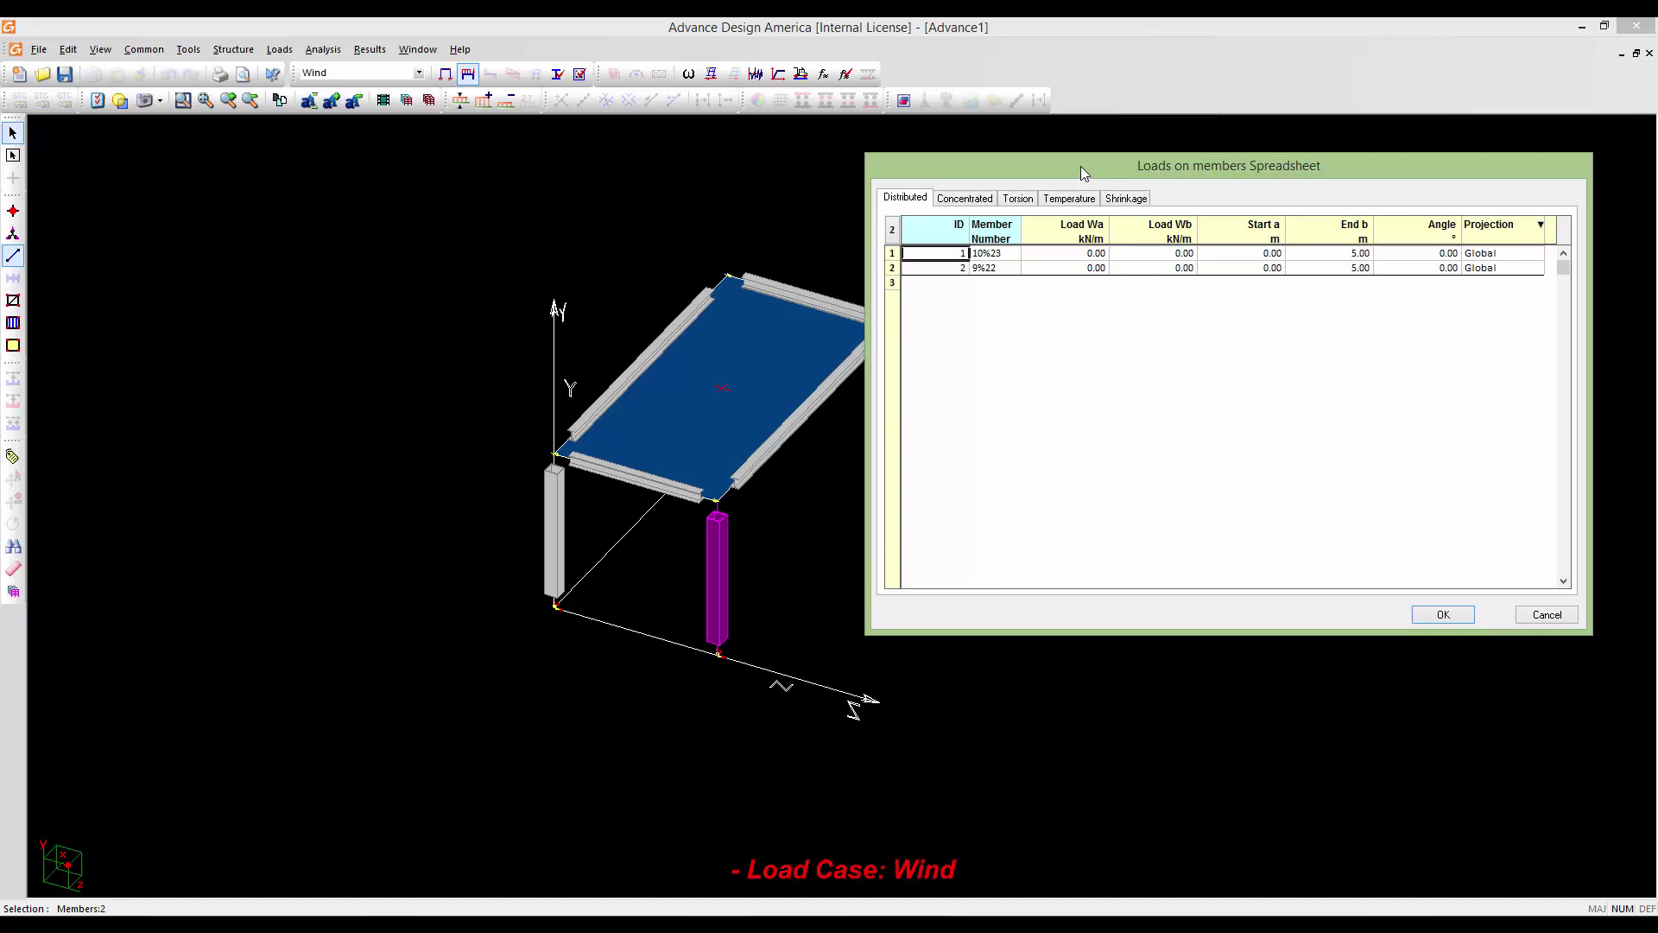
drag(1081, 167, 1089, 219)
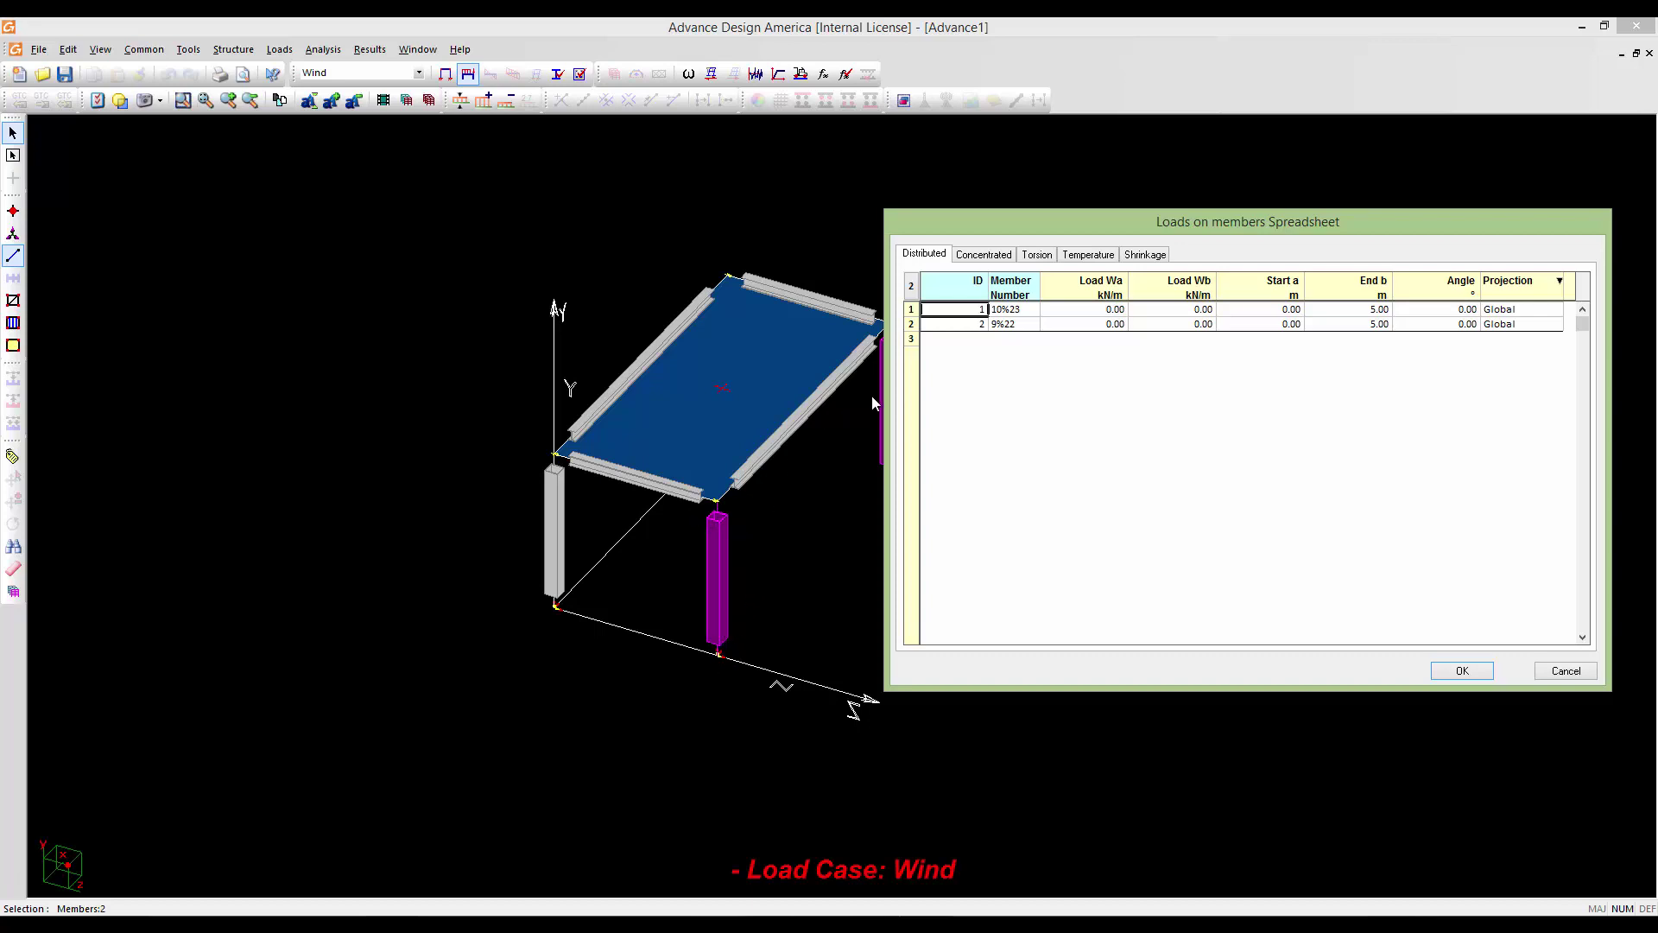
click(914, 339)
drag(959, 219, 932, 213)
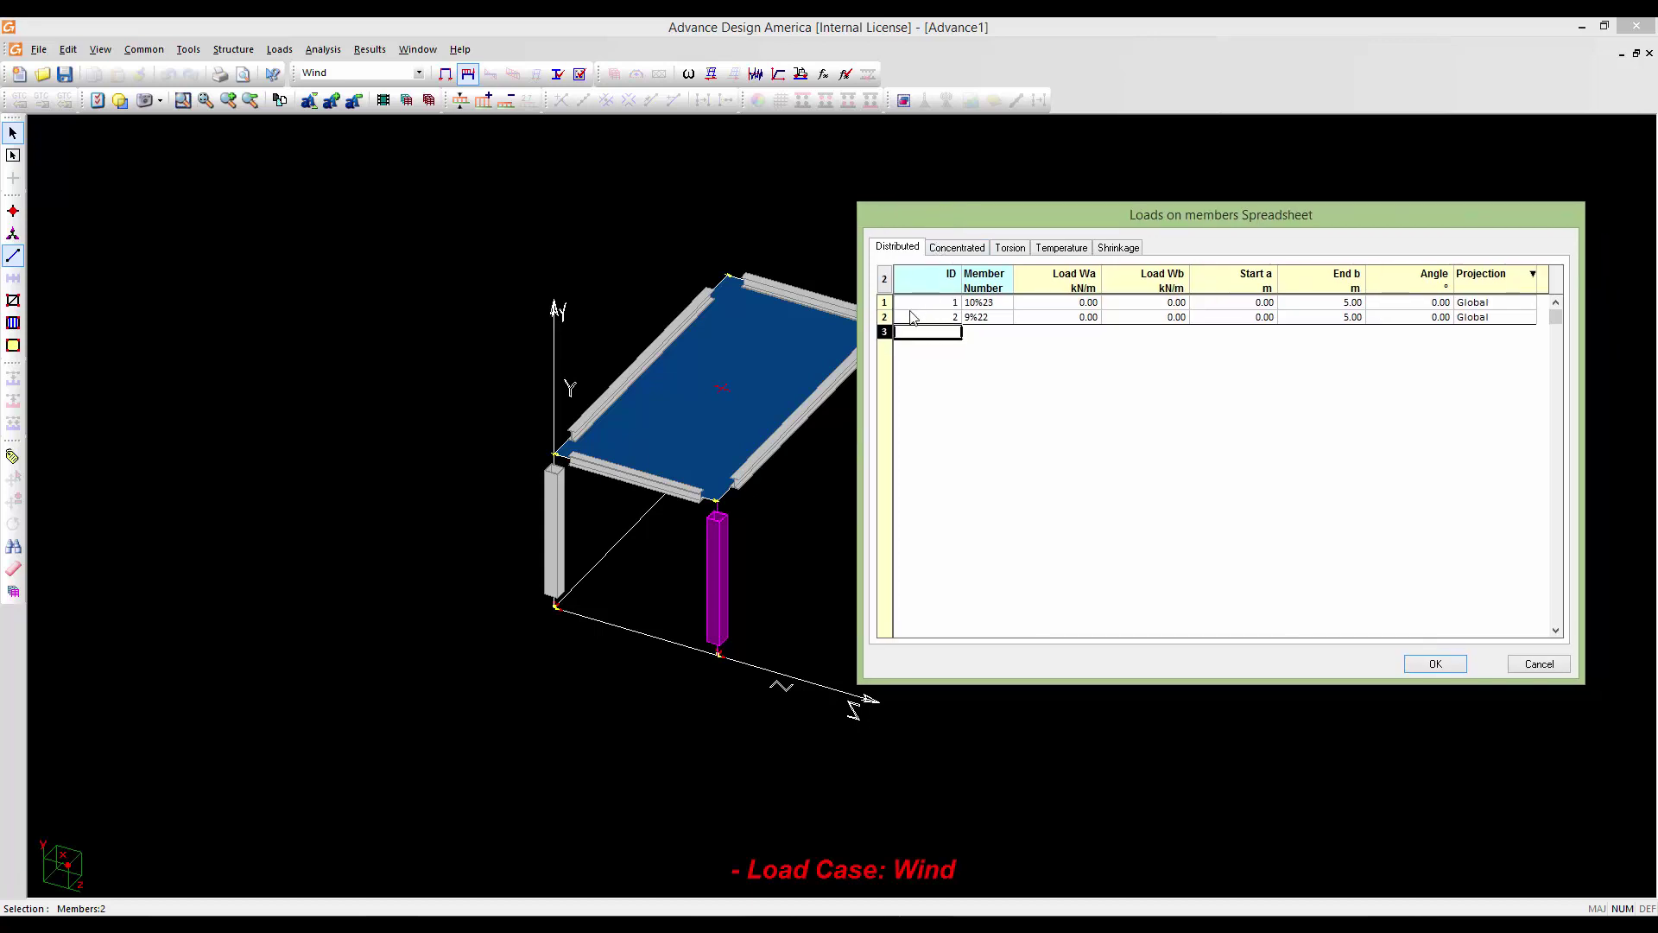
click(955, 248)
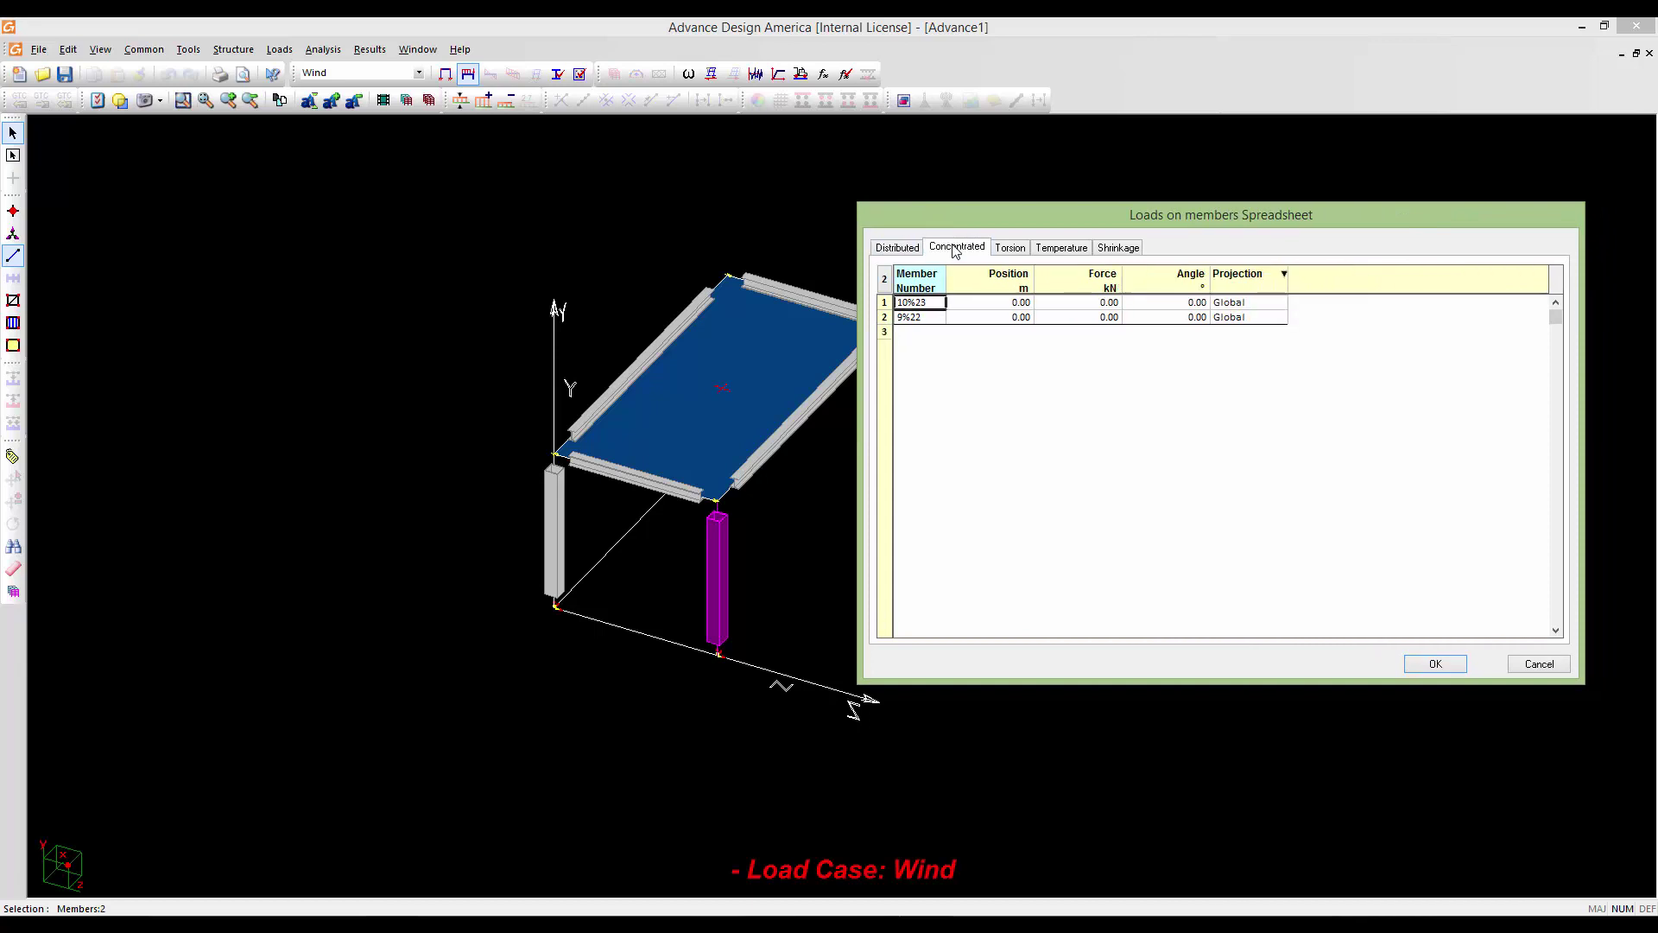
click(897, 248)
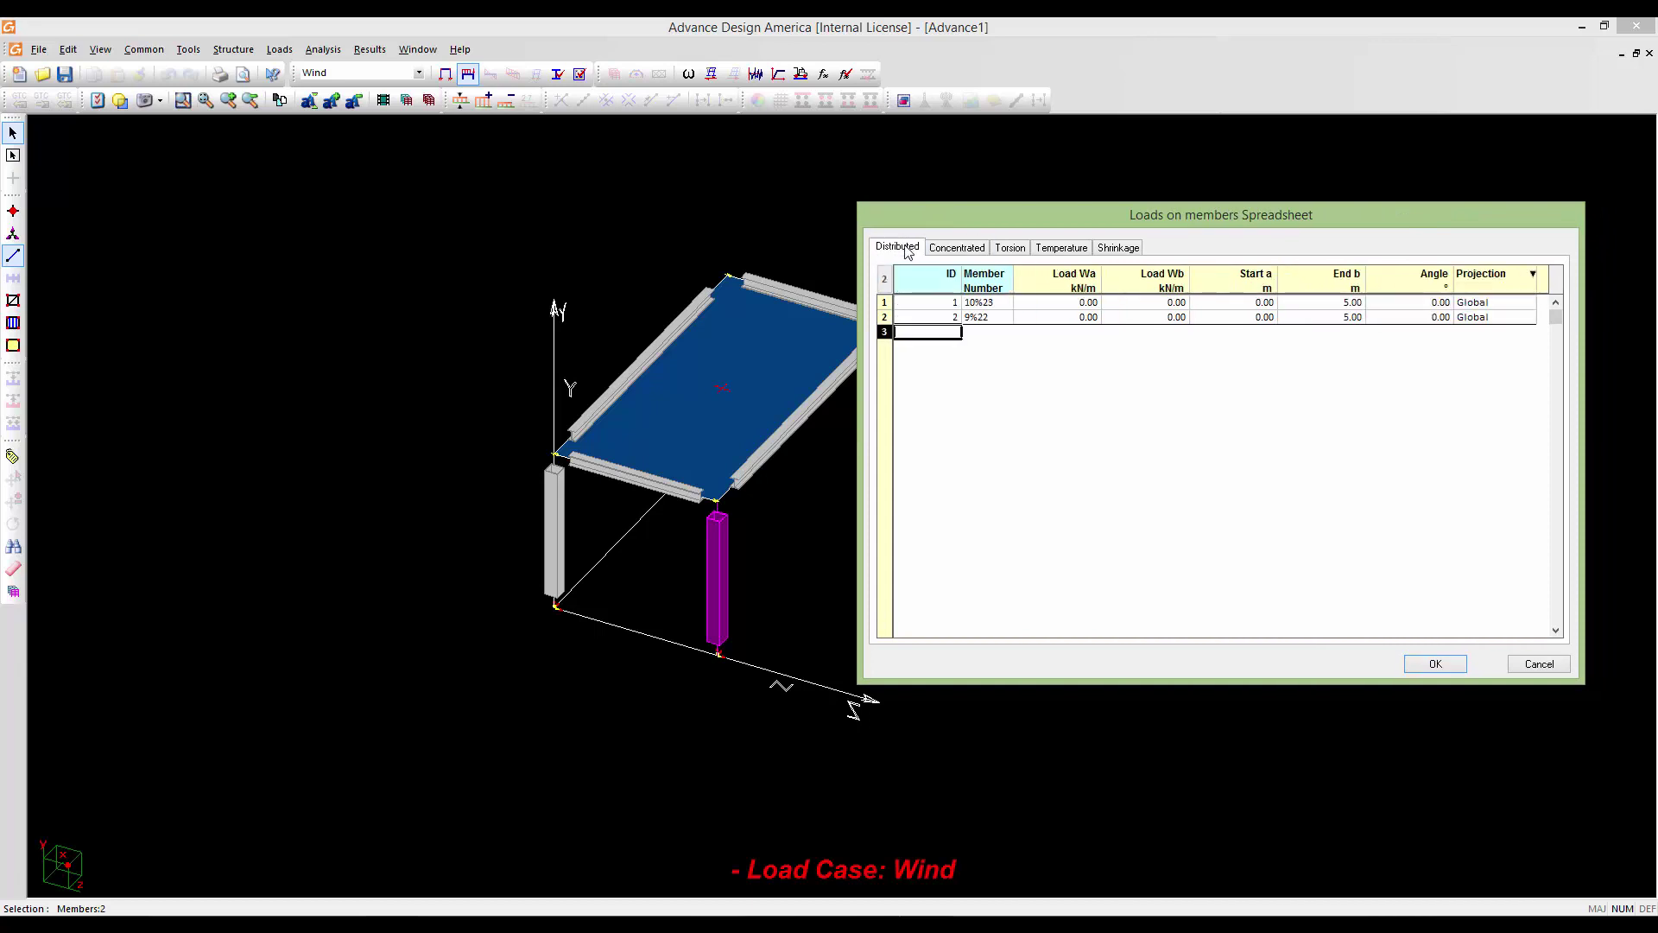
click(884, 322)
click(885, 336)
click(946, 324)
click(882, 332)
click(945, 336)
click(887, 333)
click(912, 333)
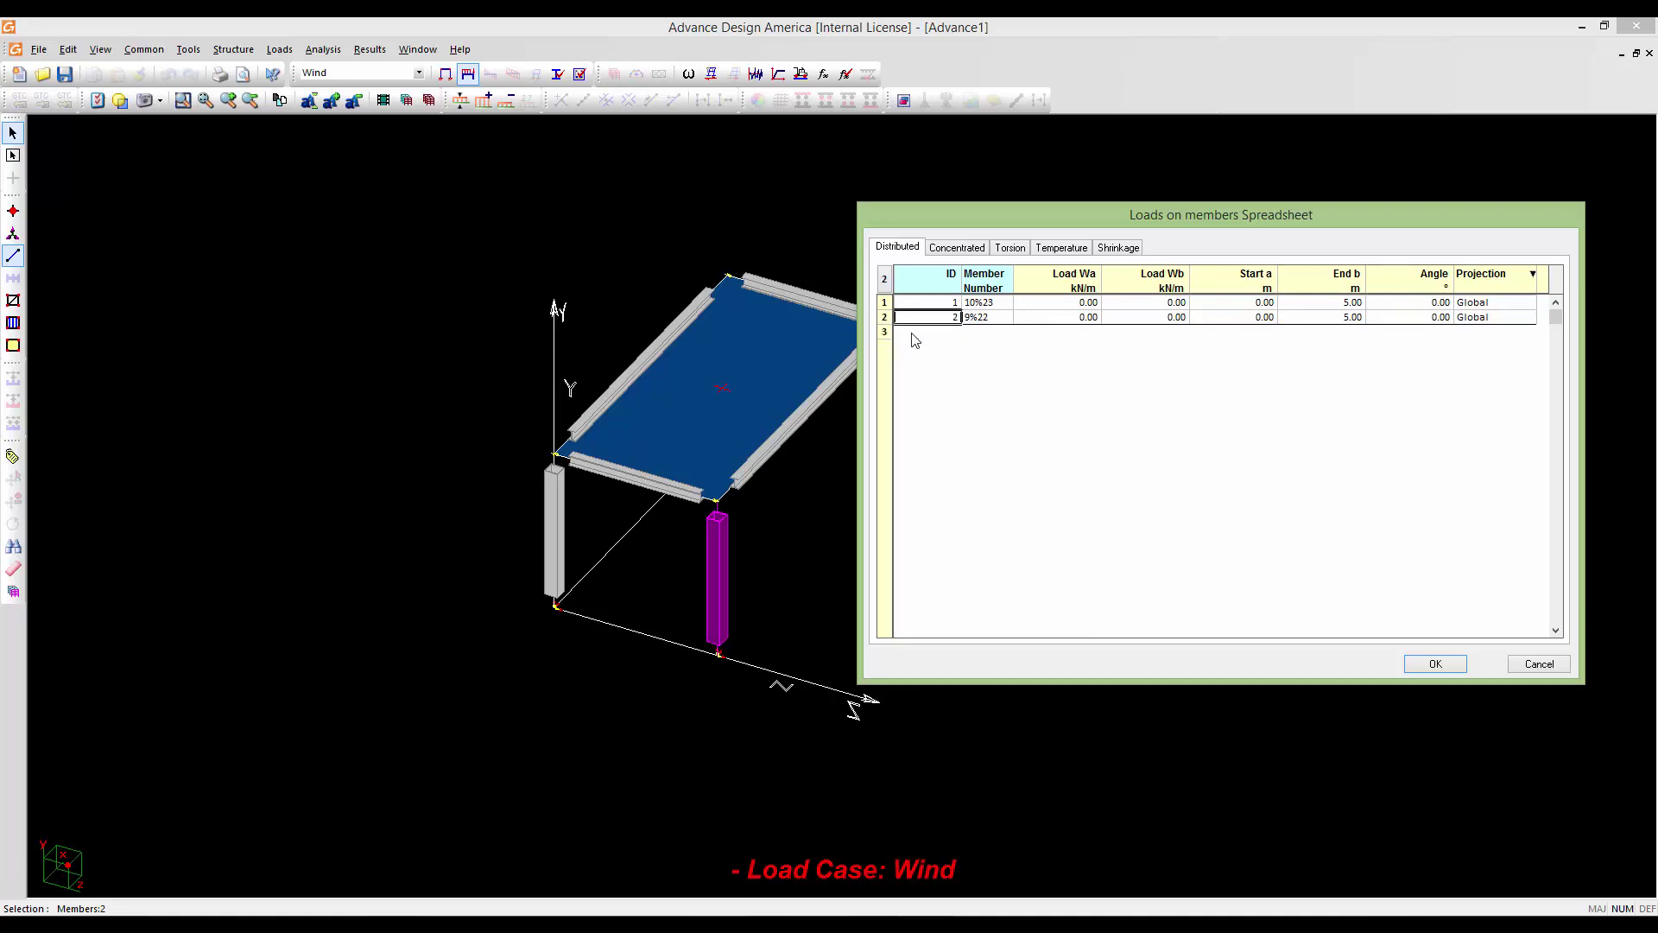
click(956, 248)
click(906, 249)
click(1538, 664)
click(874, 418)
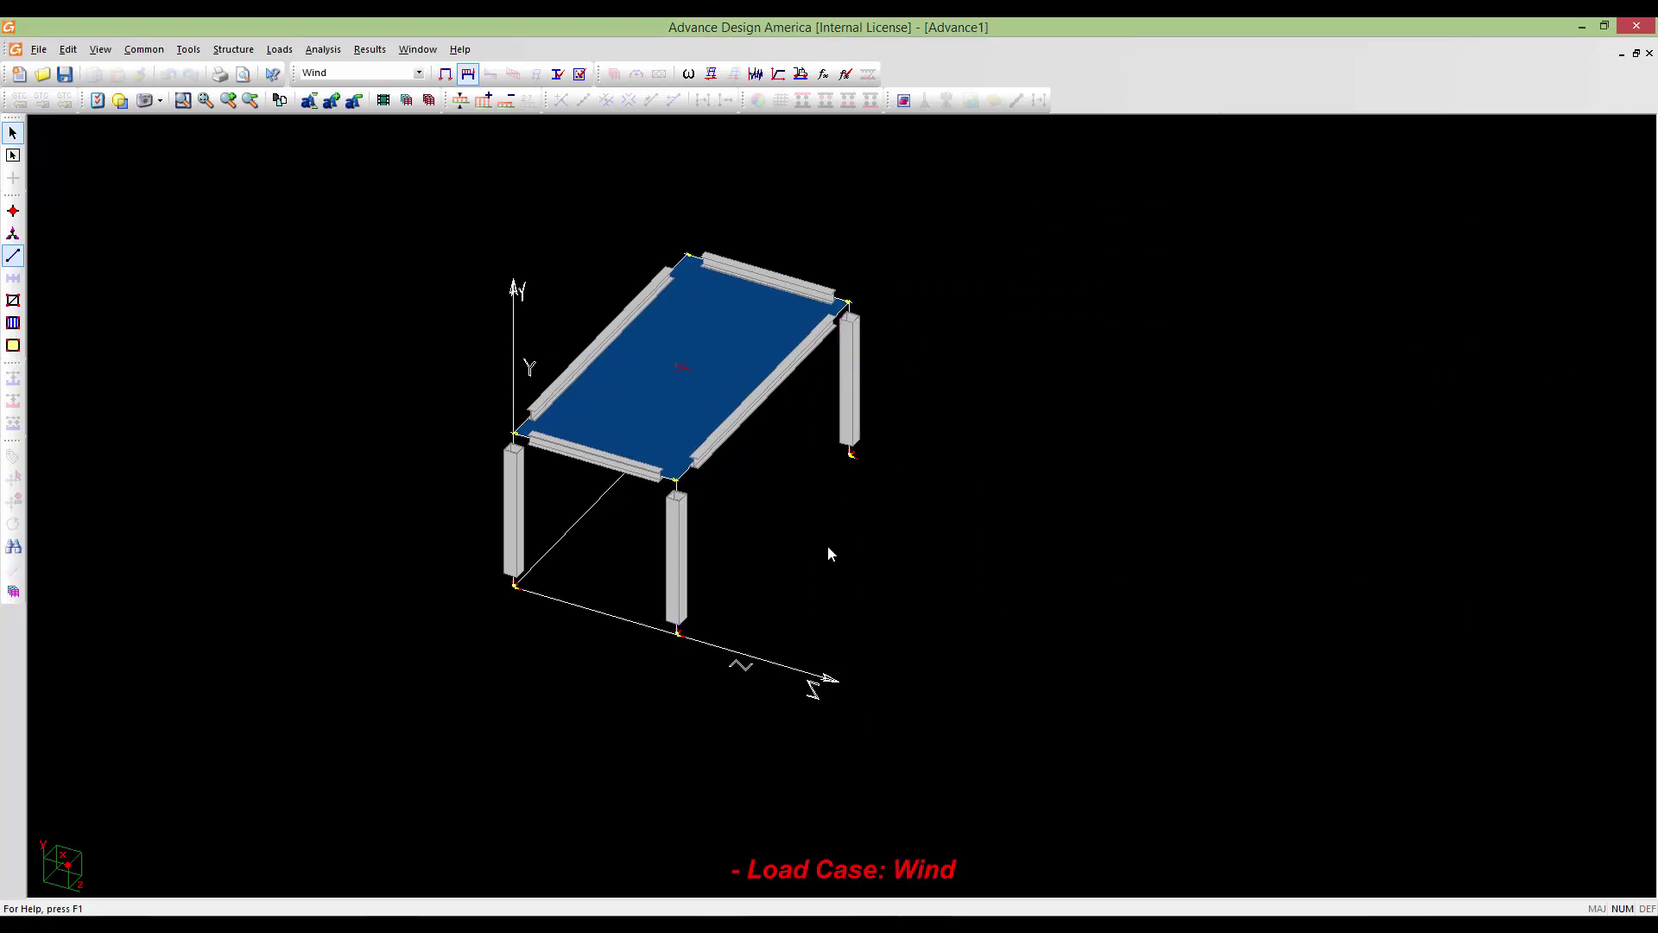
Open the load definition of the front column, member 9%22, and add a distributed wind load entry
click(679, 570)
click(680, 556)
click(680, 556)
double_click(678, 557)
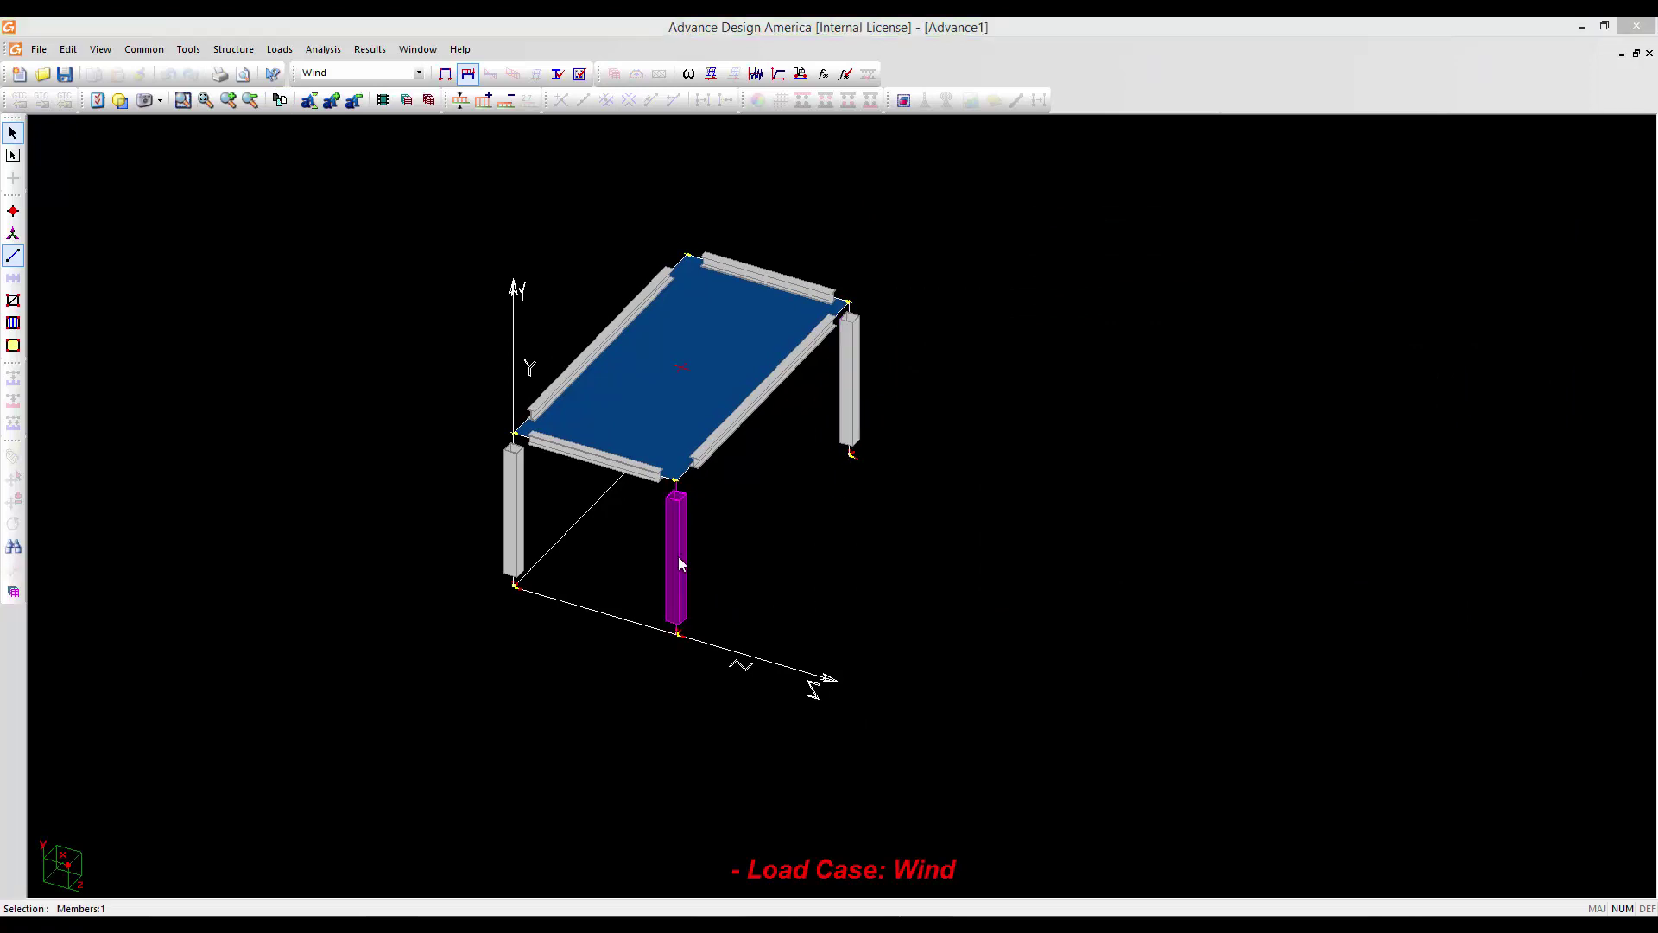
drag(660, 330, 1090, 173)
click(968, 324)
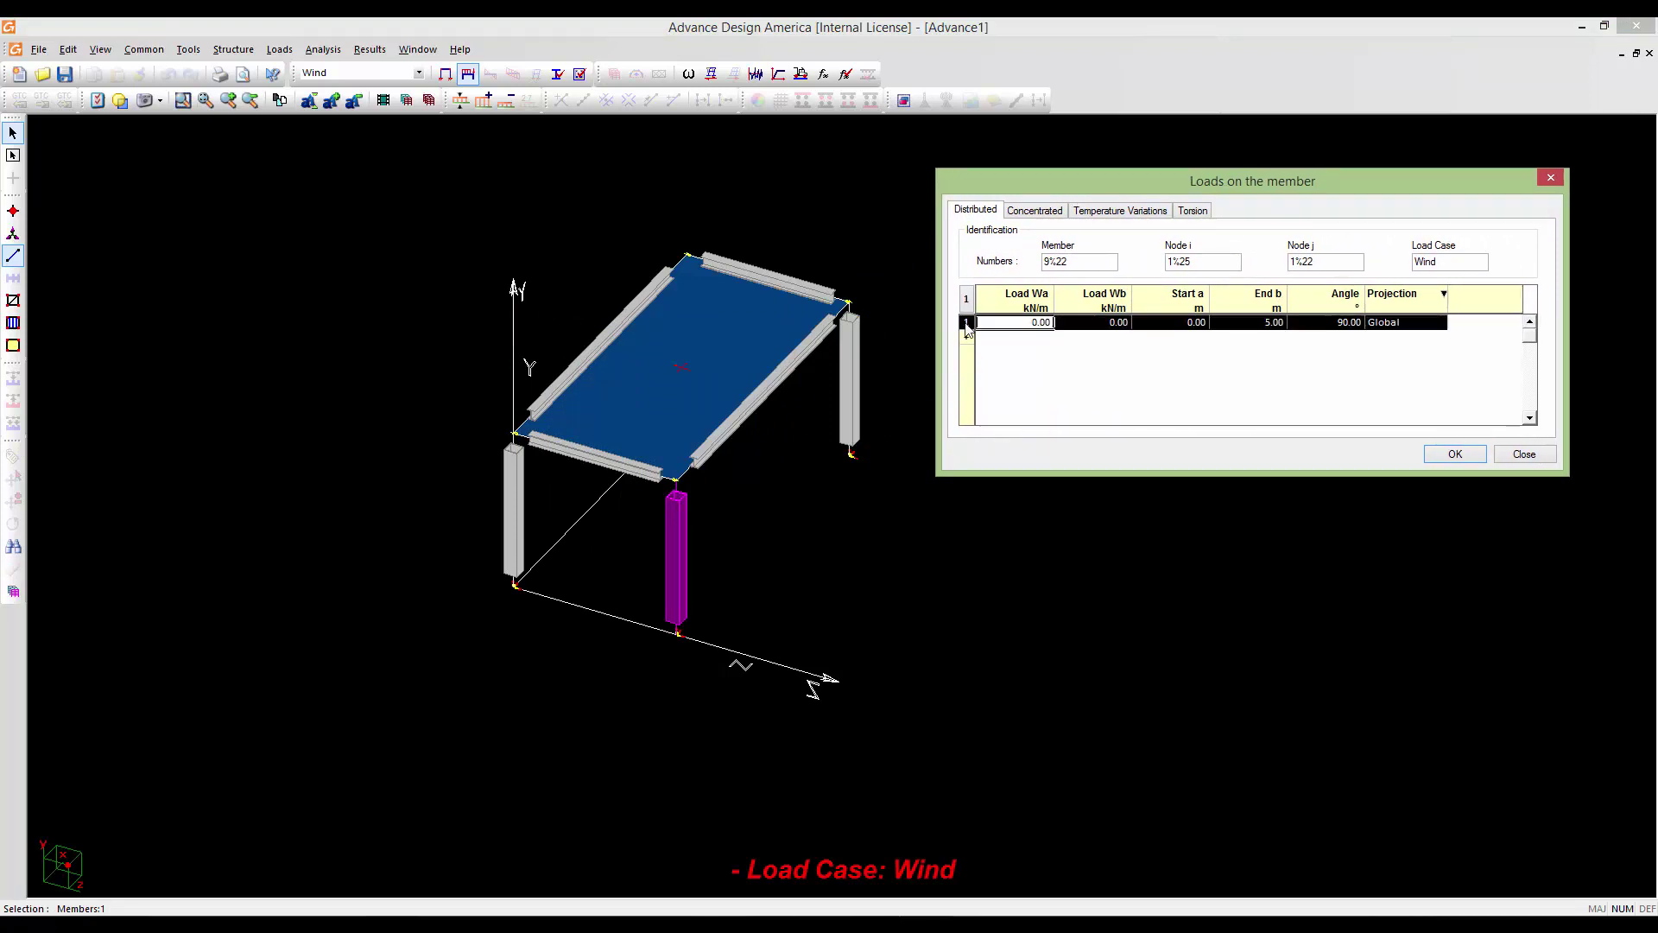
Set the column's distributed wind load to 0.50 kN/m at its start and 2.00 kN/m at its end, and apply it
click(1106, 324)
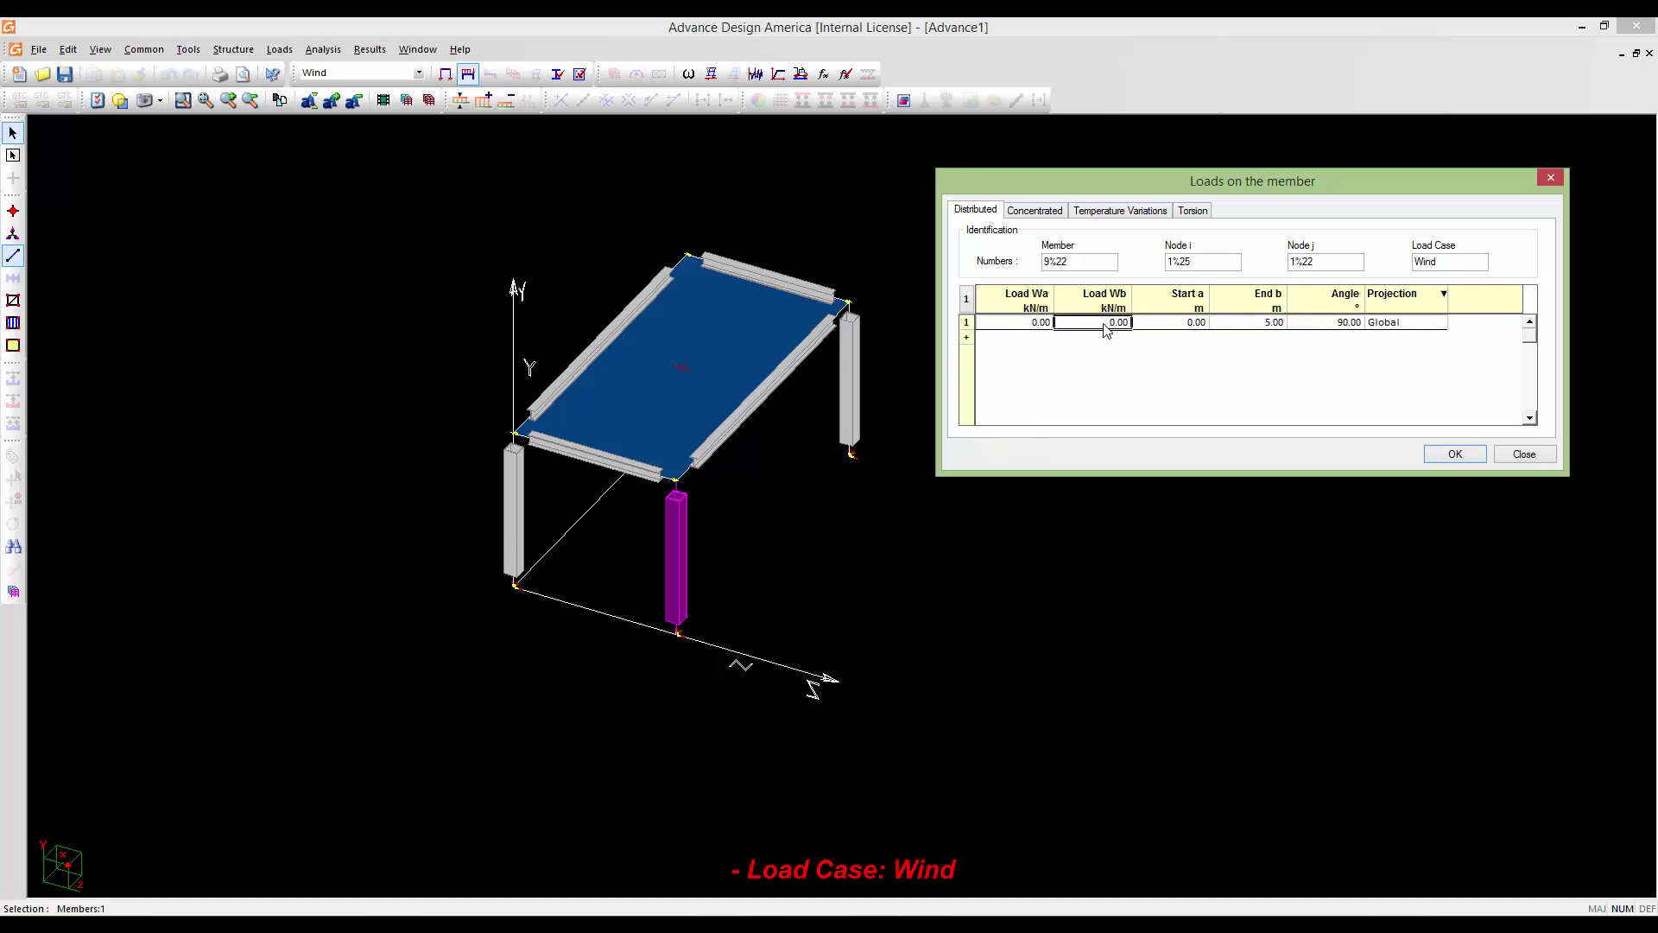
click(1020, 323)
double_click(1059, 322)
text(0.5)
double_click(1112, 322)
text(0.50)
double_click(1114, 322)
text(2)
click(1454, 455)
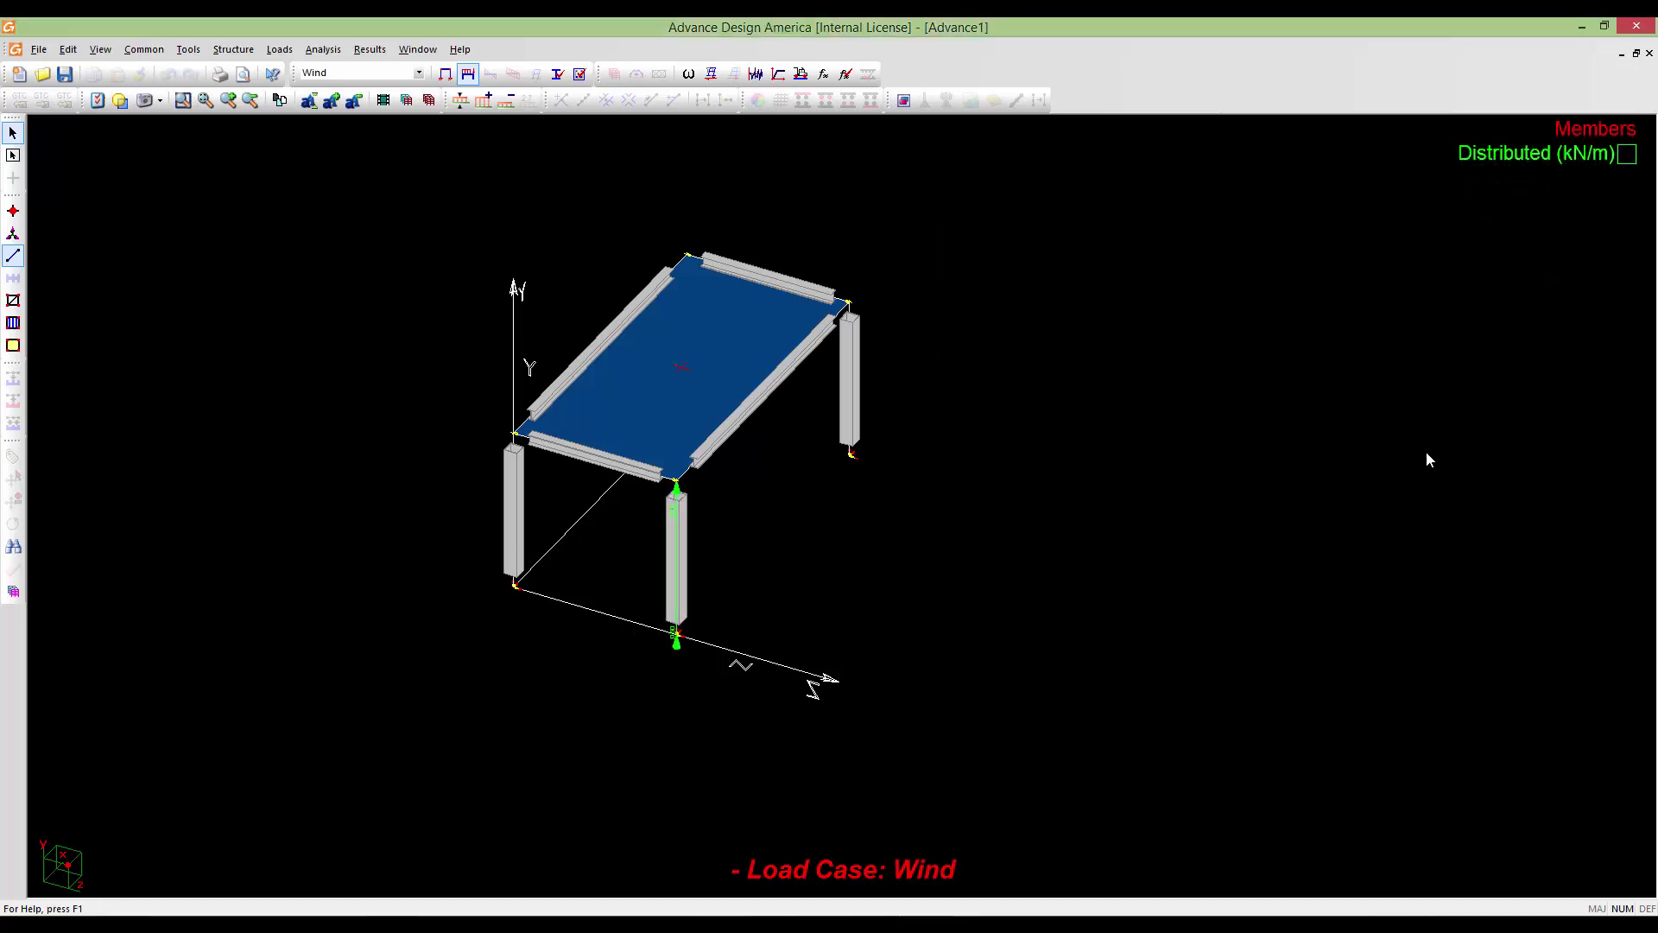
Set the projection of the front column's distributed wind load to Strong Axis and apply it
scroll(689, 620, up, 5)
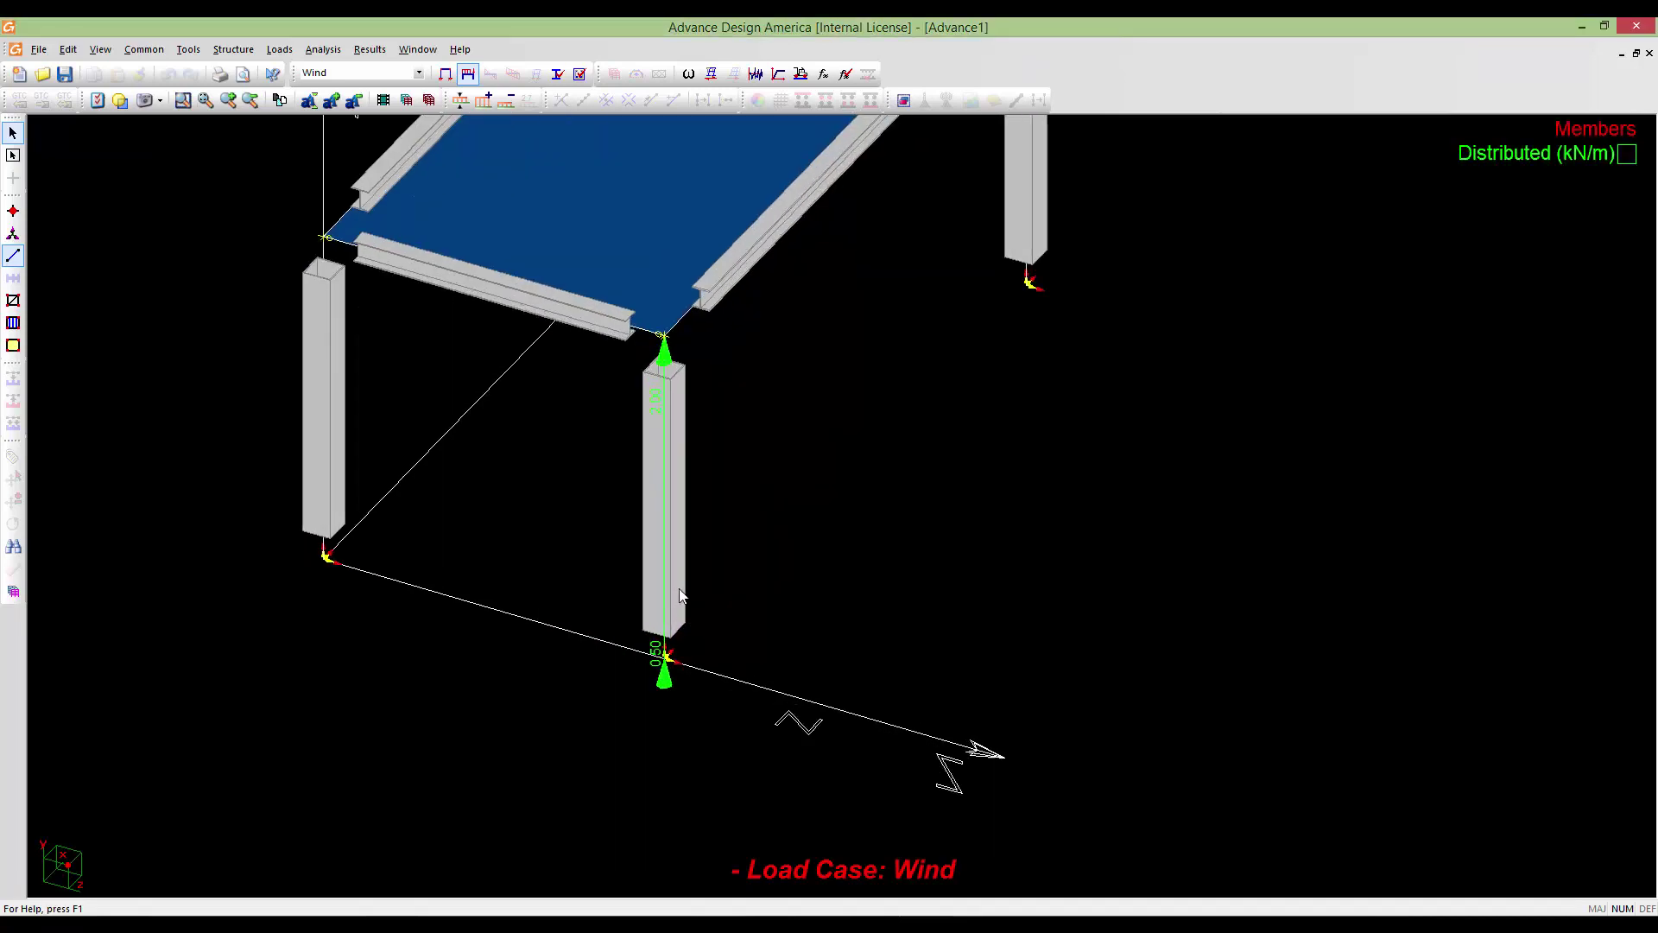
double_click(655, 519)
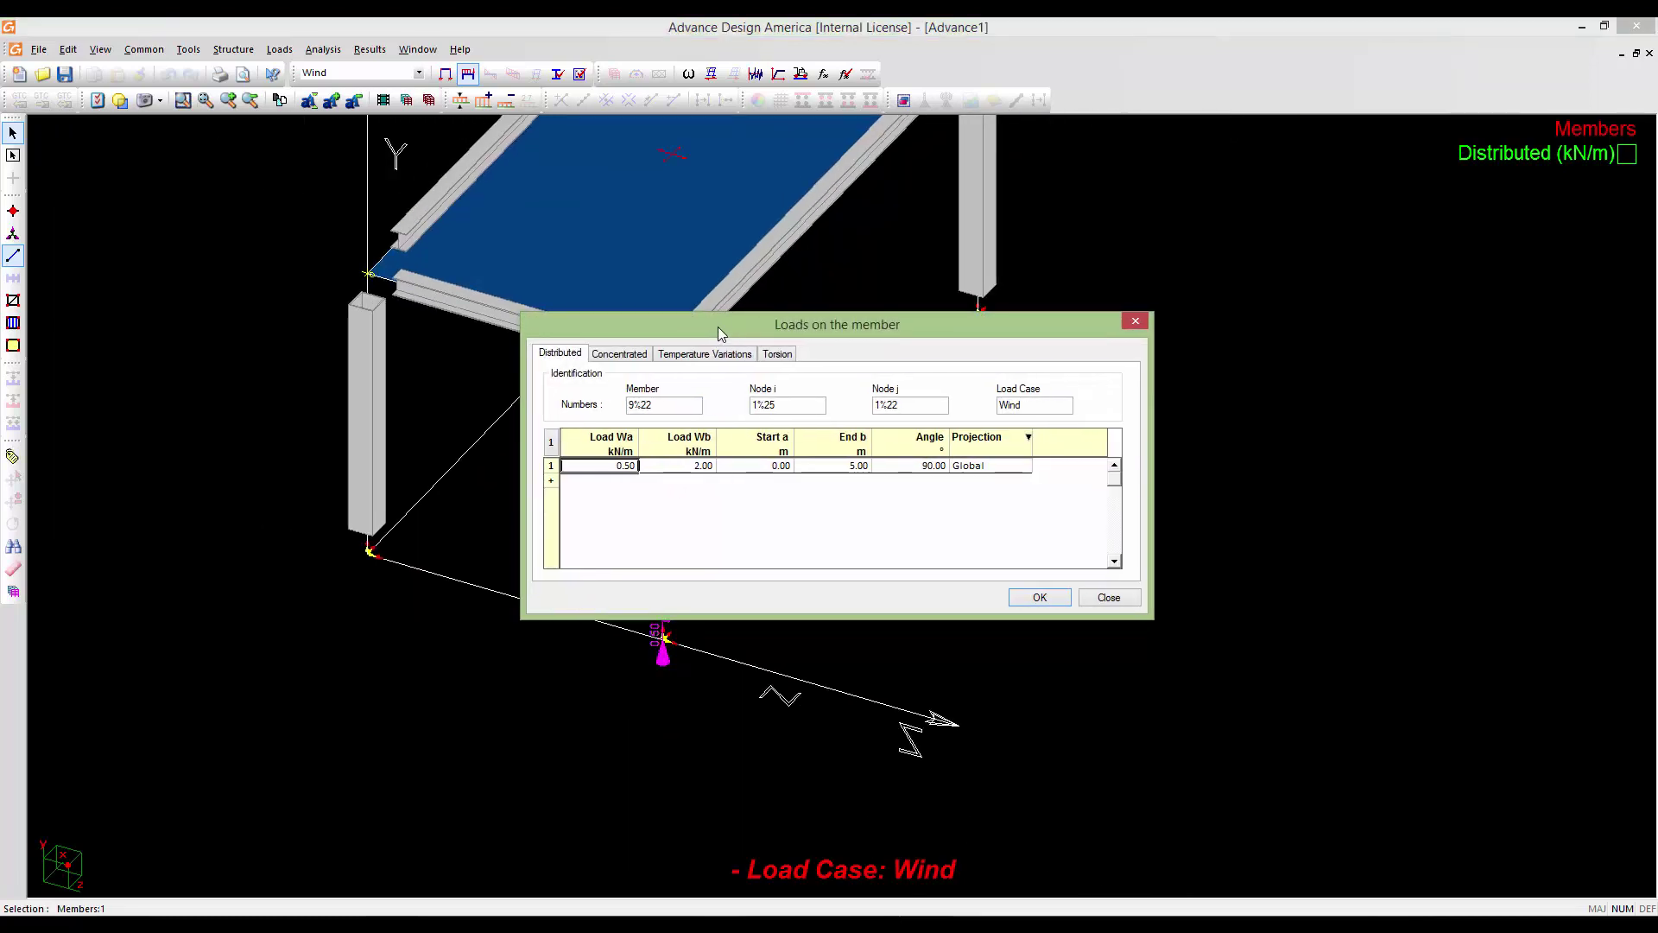
drag(718, 327, 978, 247)
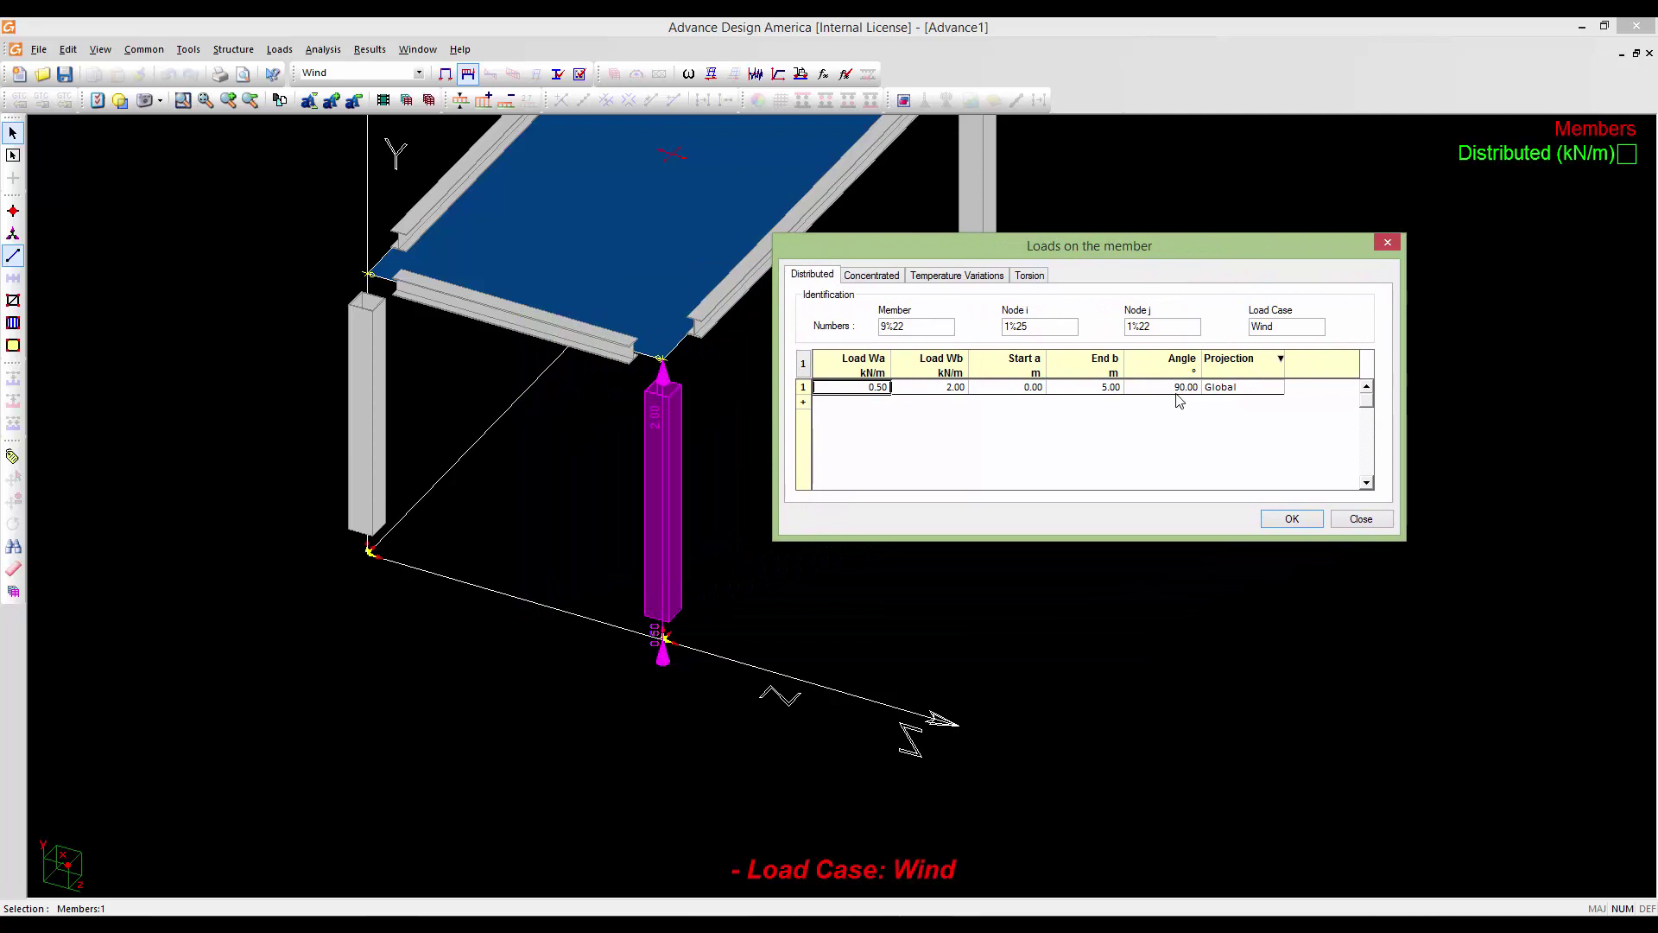
click(1237, 389)
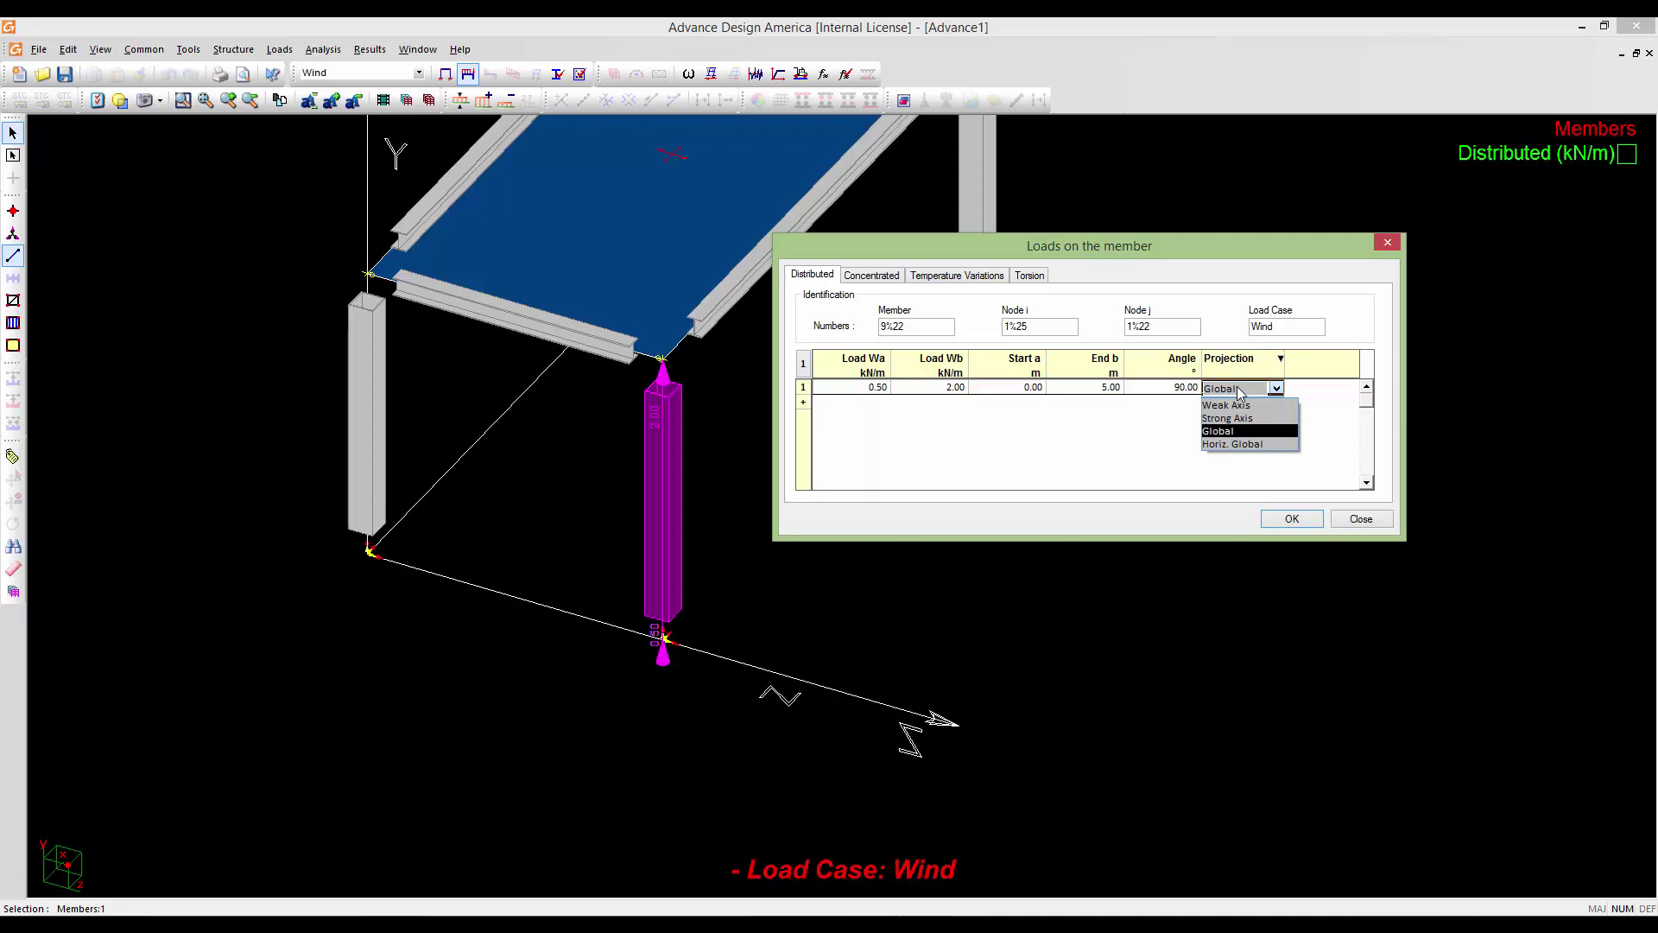
click(1228, 418)
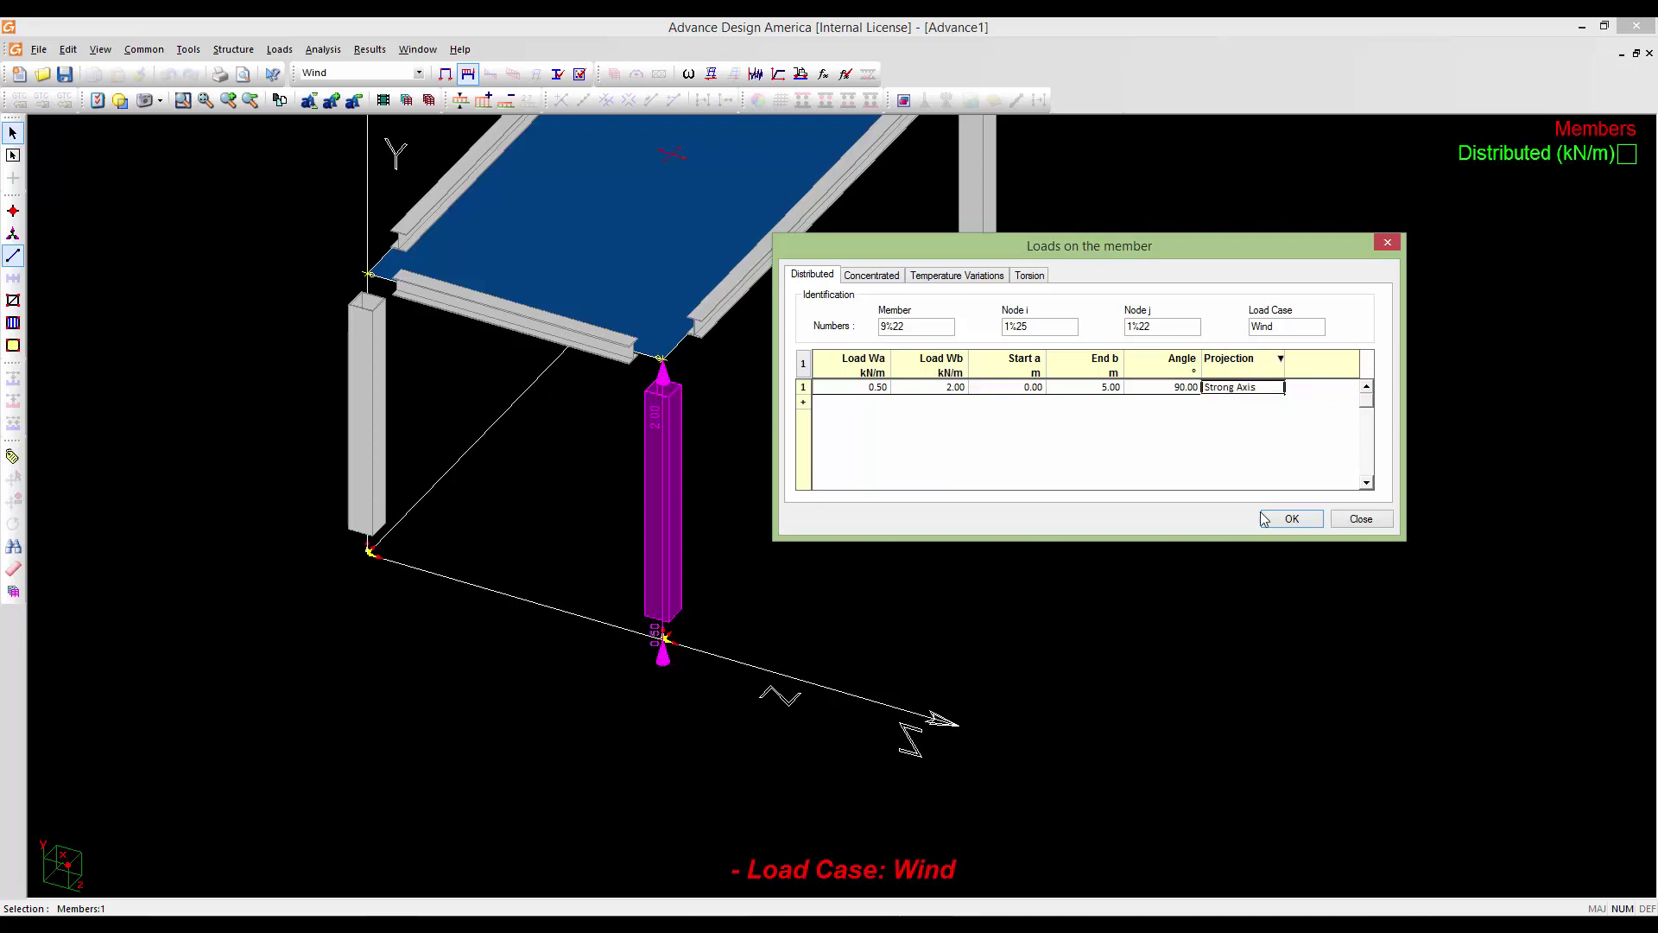
click(1266, 518)
Examine the direction and end values of the wind load diagram along the front column
scroll(794, 509, up, 4)
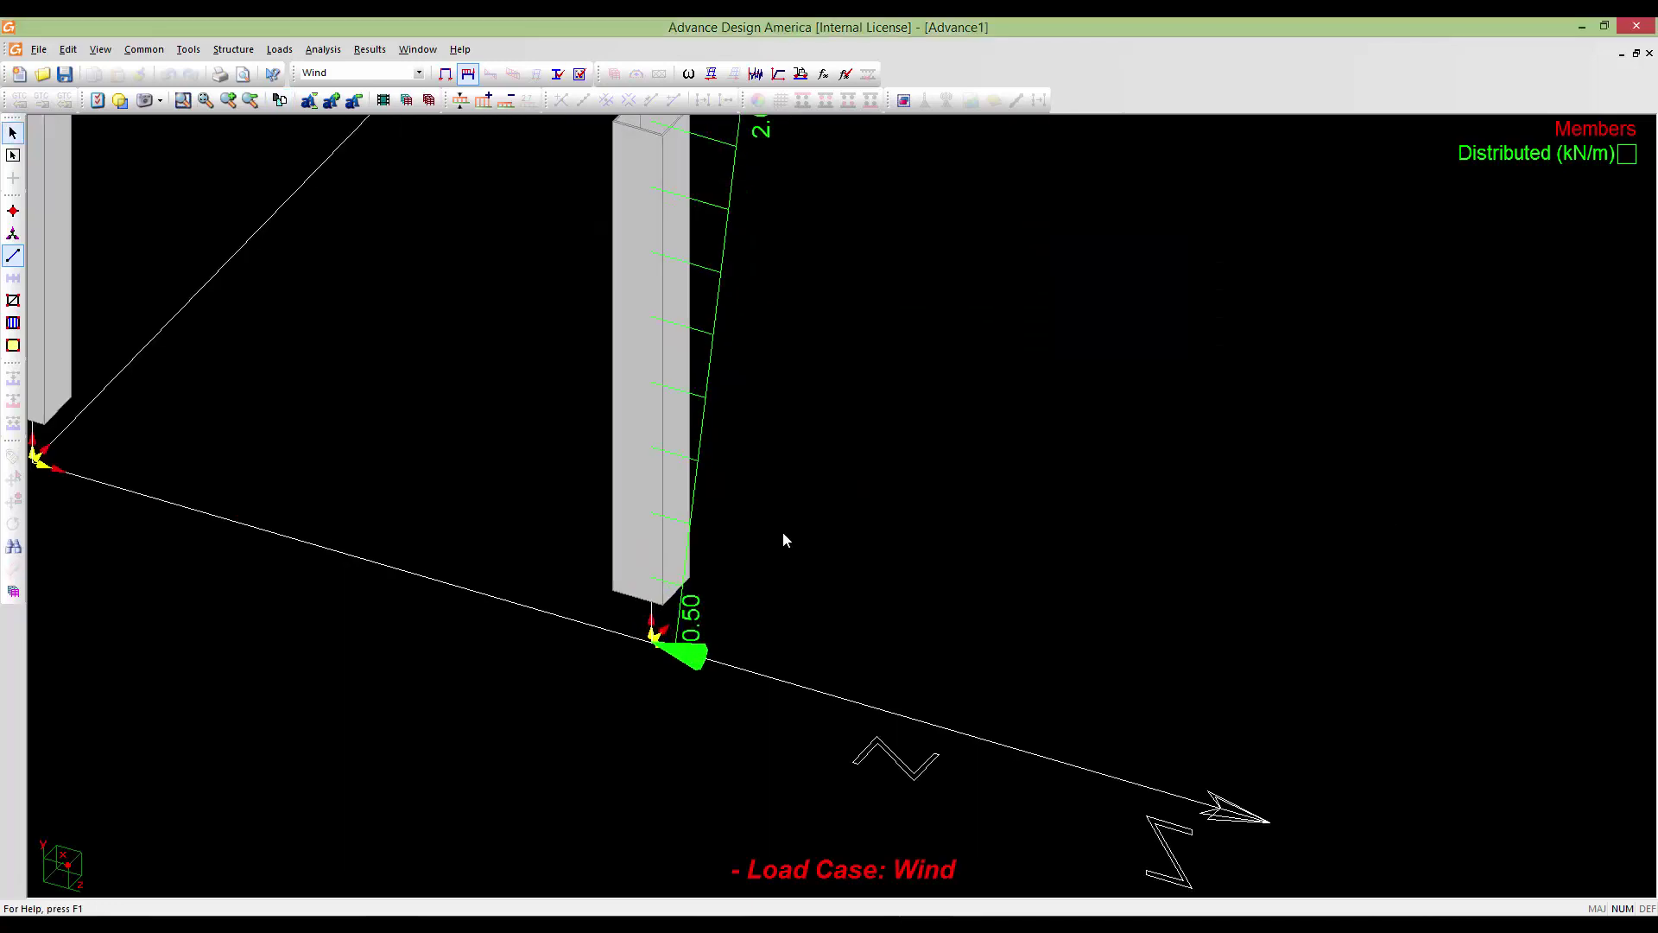
scroll(779, 486, down, 4)
scroll(731, 568, up, 3)
middle_drag(732, 286, 685, 577)
scroll(685, 577, down, 4)
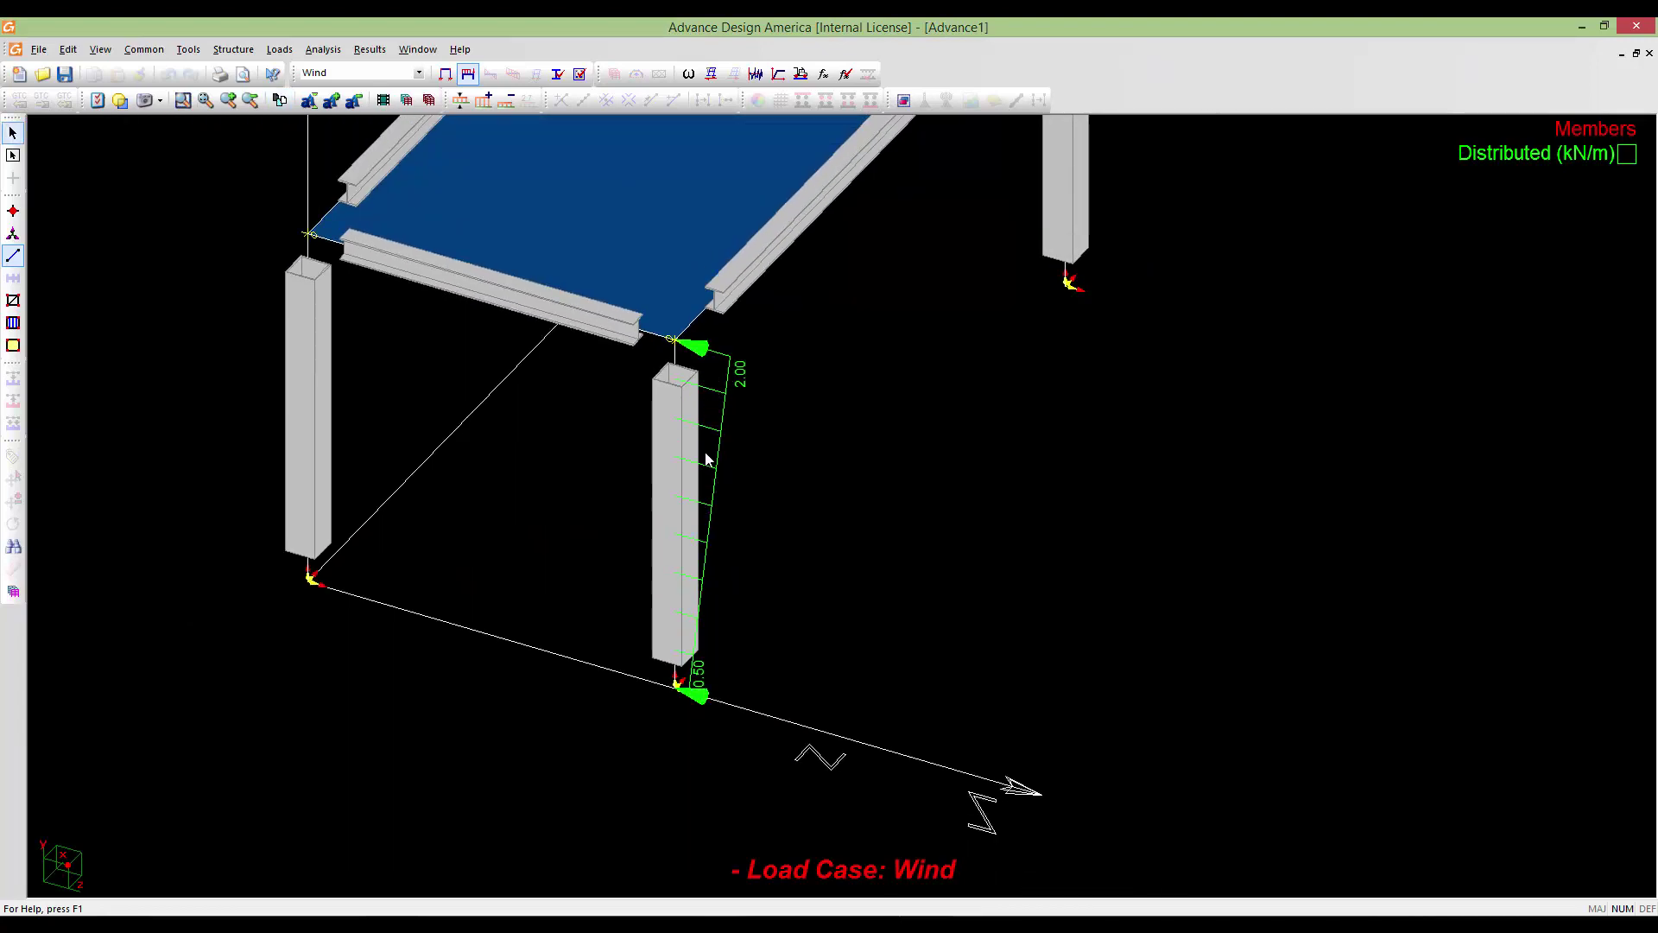
middle_drag(733, 501, 717, 516)
scroll(718, 516, down, 1)
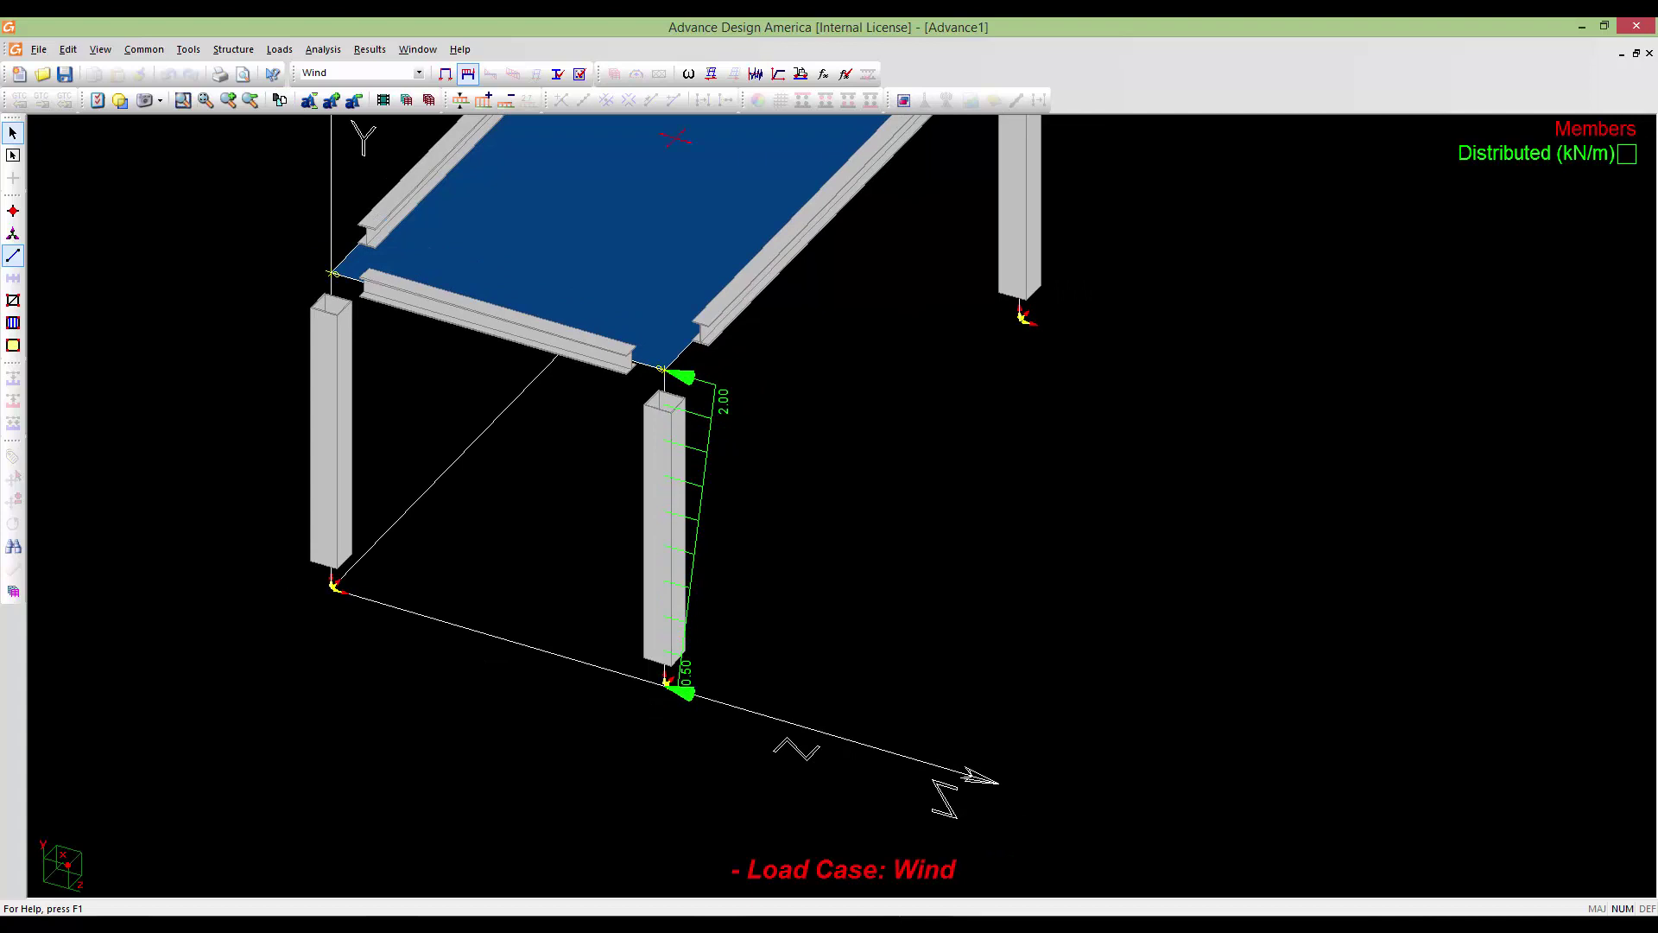
Open the load definition of the other column on the same long side, member 10%23, and add a distributed load entry
middle_drag(782, 425, 718, 512)
middle_drag(925, 393, 845, 514)
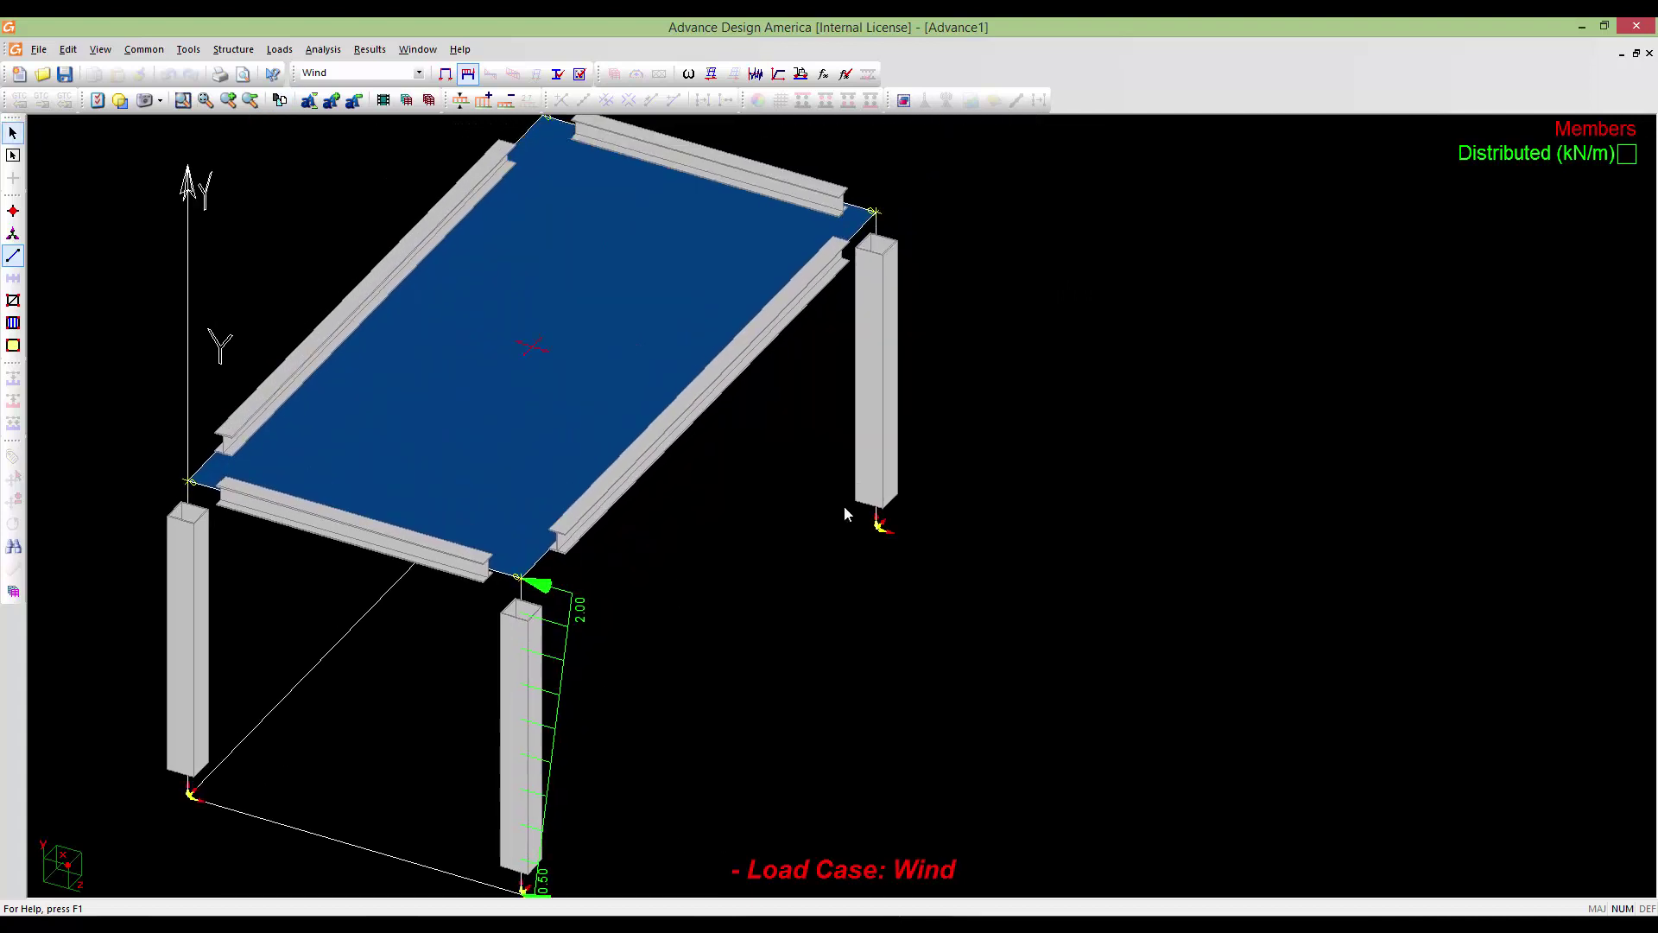
click(875, 432)
click(874, 427)
drag(891, 329, 1433, 250)
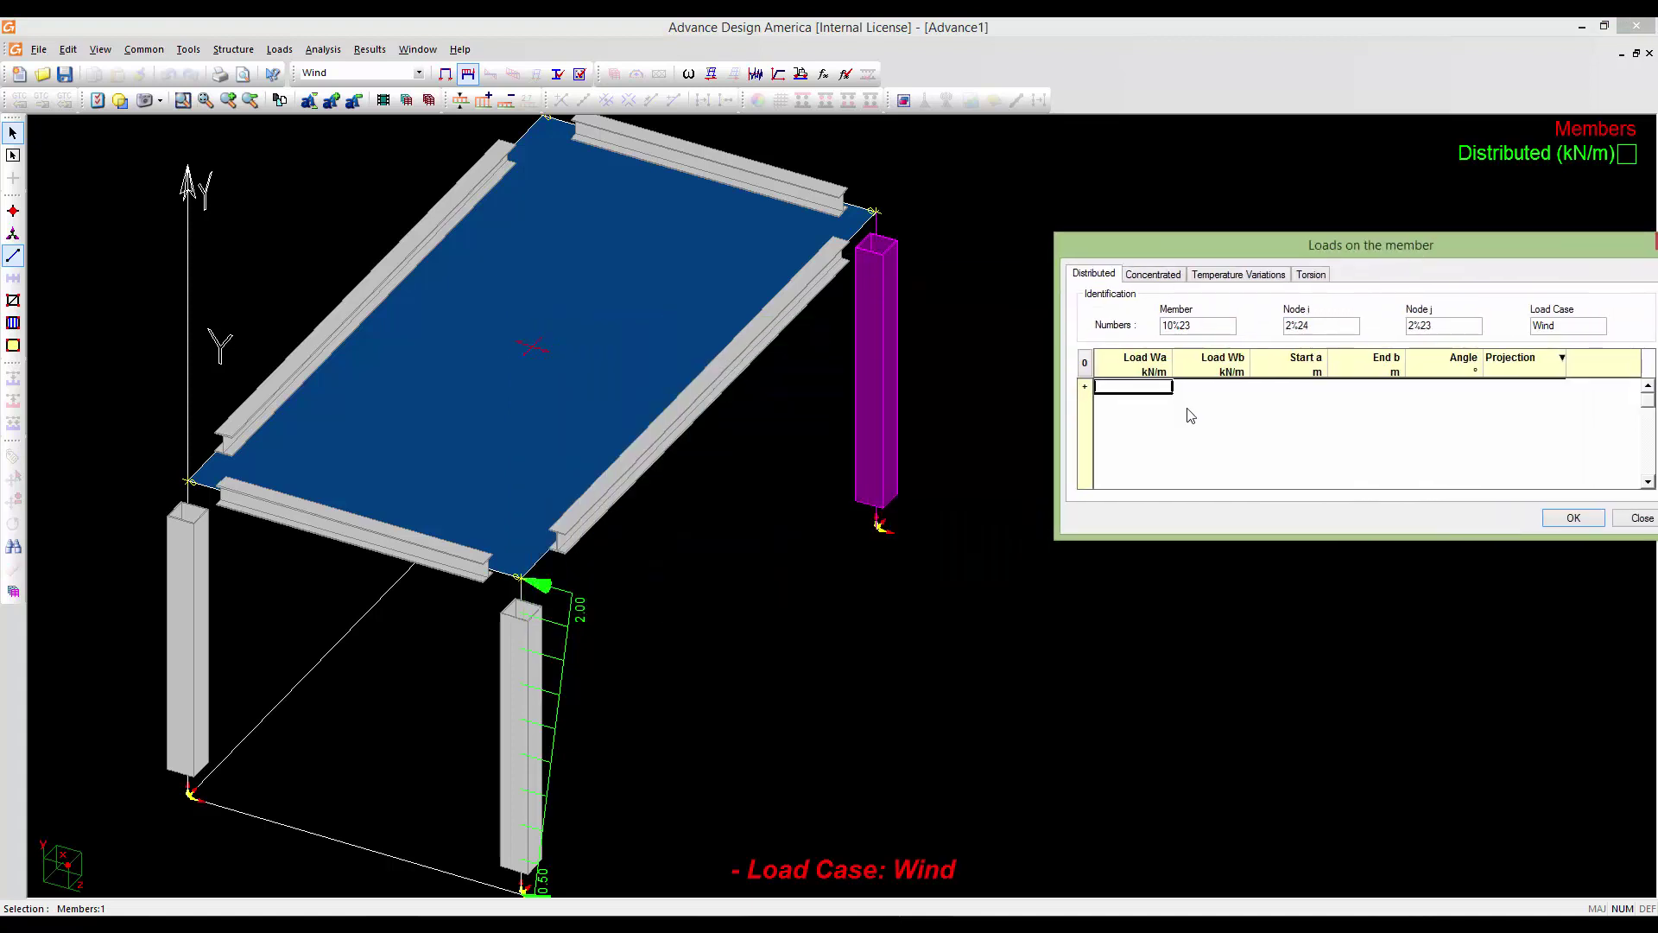
click(1096, 388)
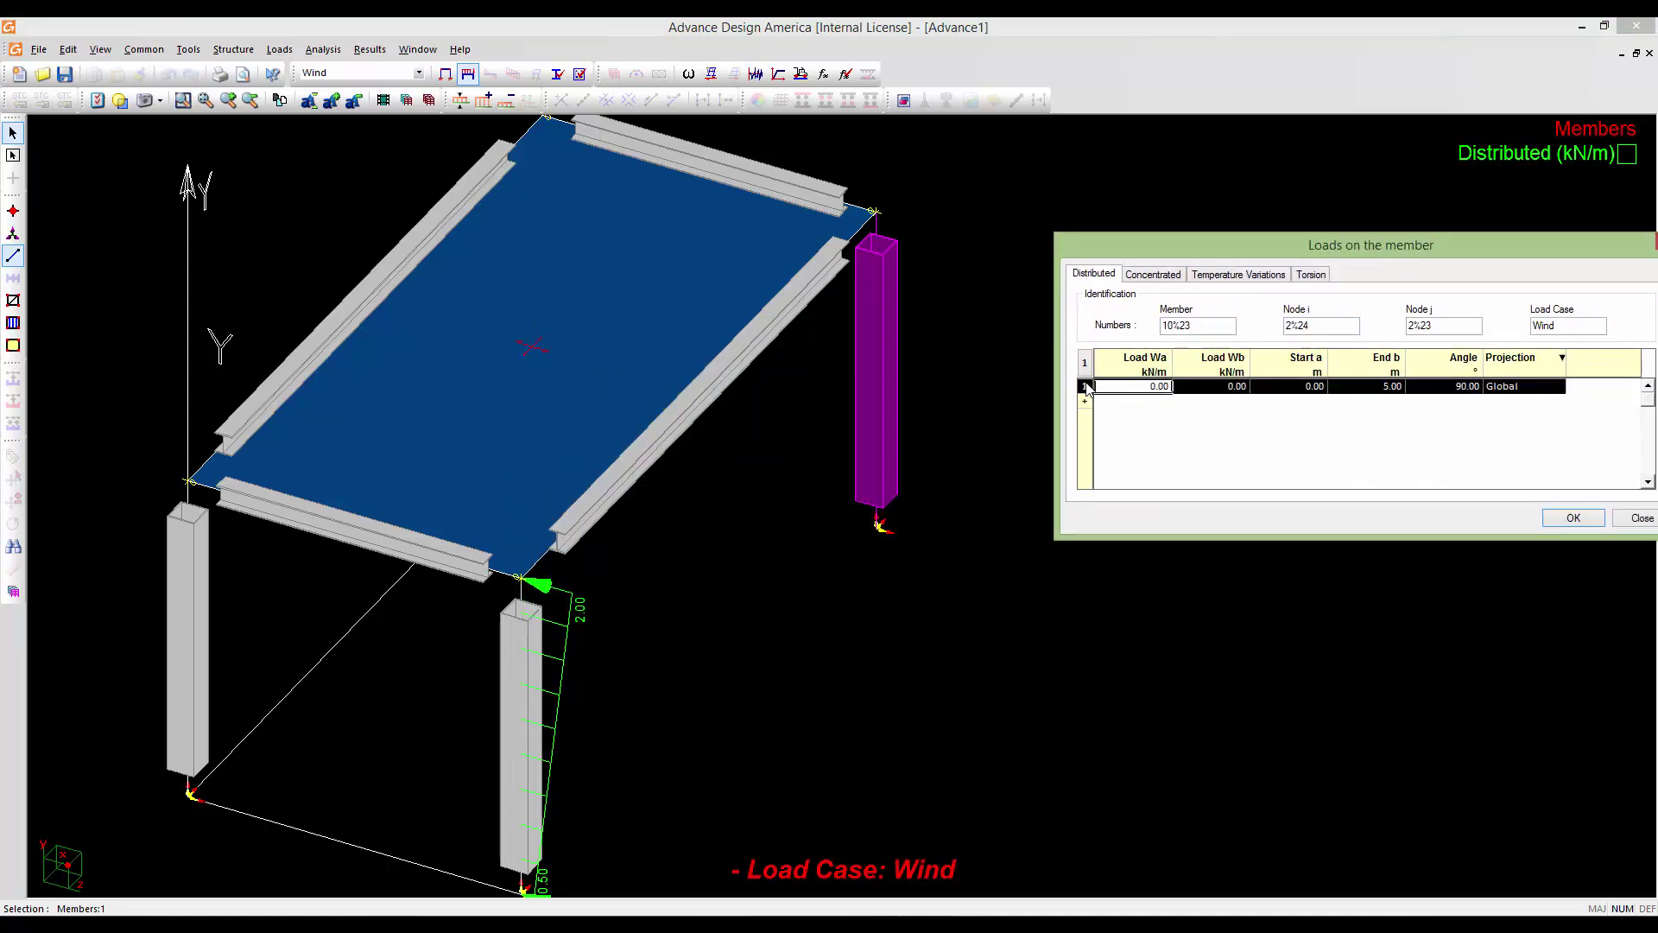
Set member 10%23's distributed load to 0.50 kN/m at its start and 2.00 kN/m at its end with Strong Axis projection, and apply it
click(1160, 386)
double_click(1154, 386)
text(0)
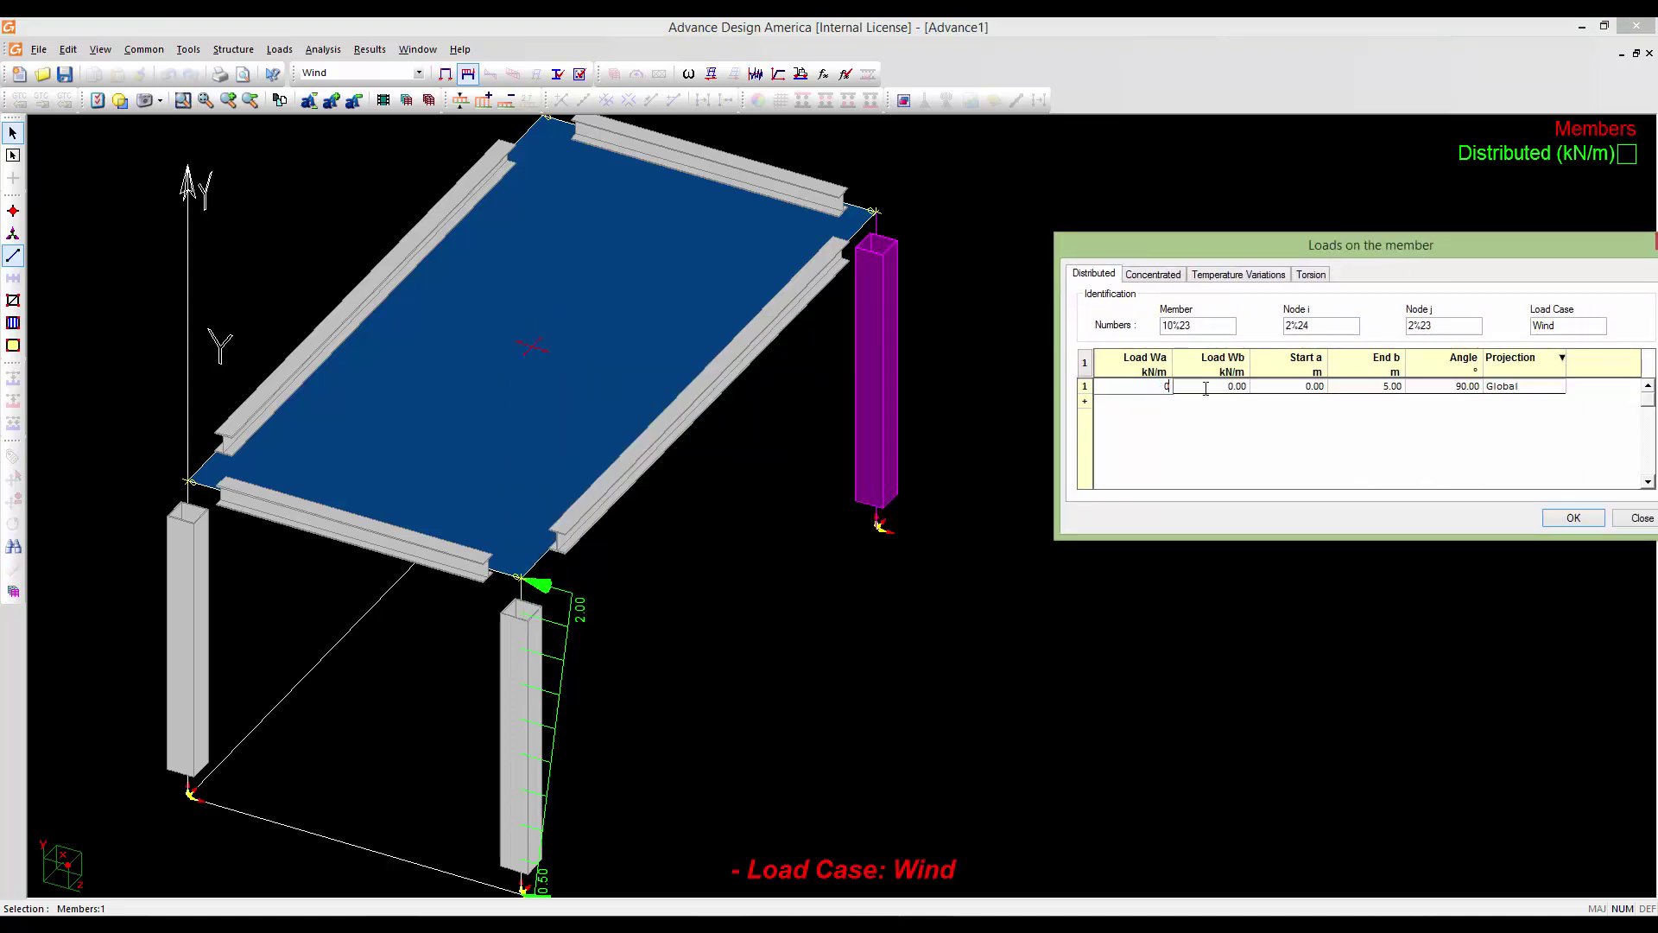
text(.5)
click(1259, 392)
click(1233, 392)
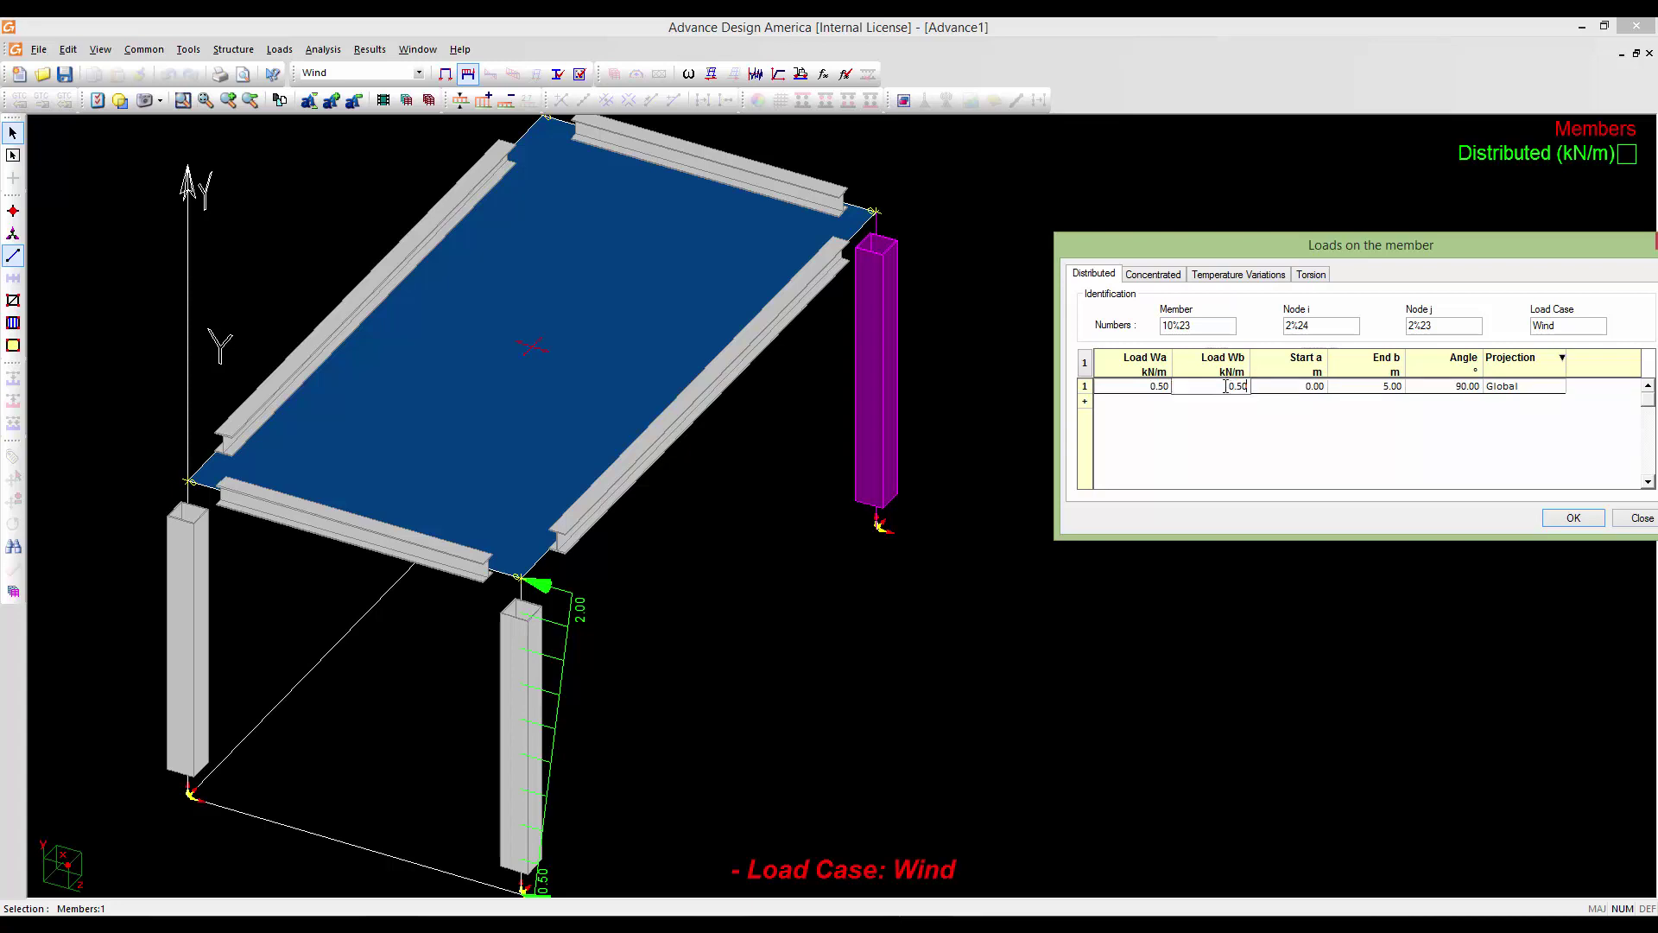
drag(1225, 385, 1256, 383)
text(2)
click(1517, 388)
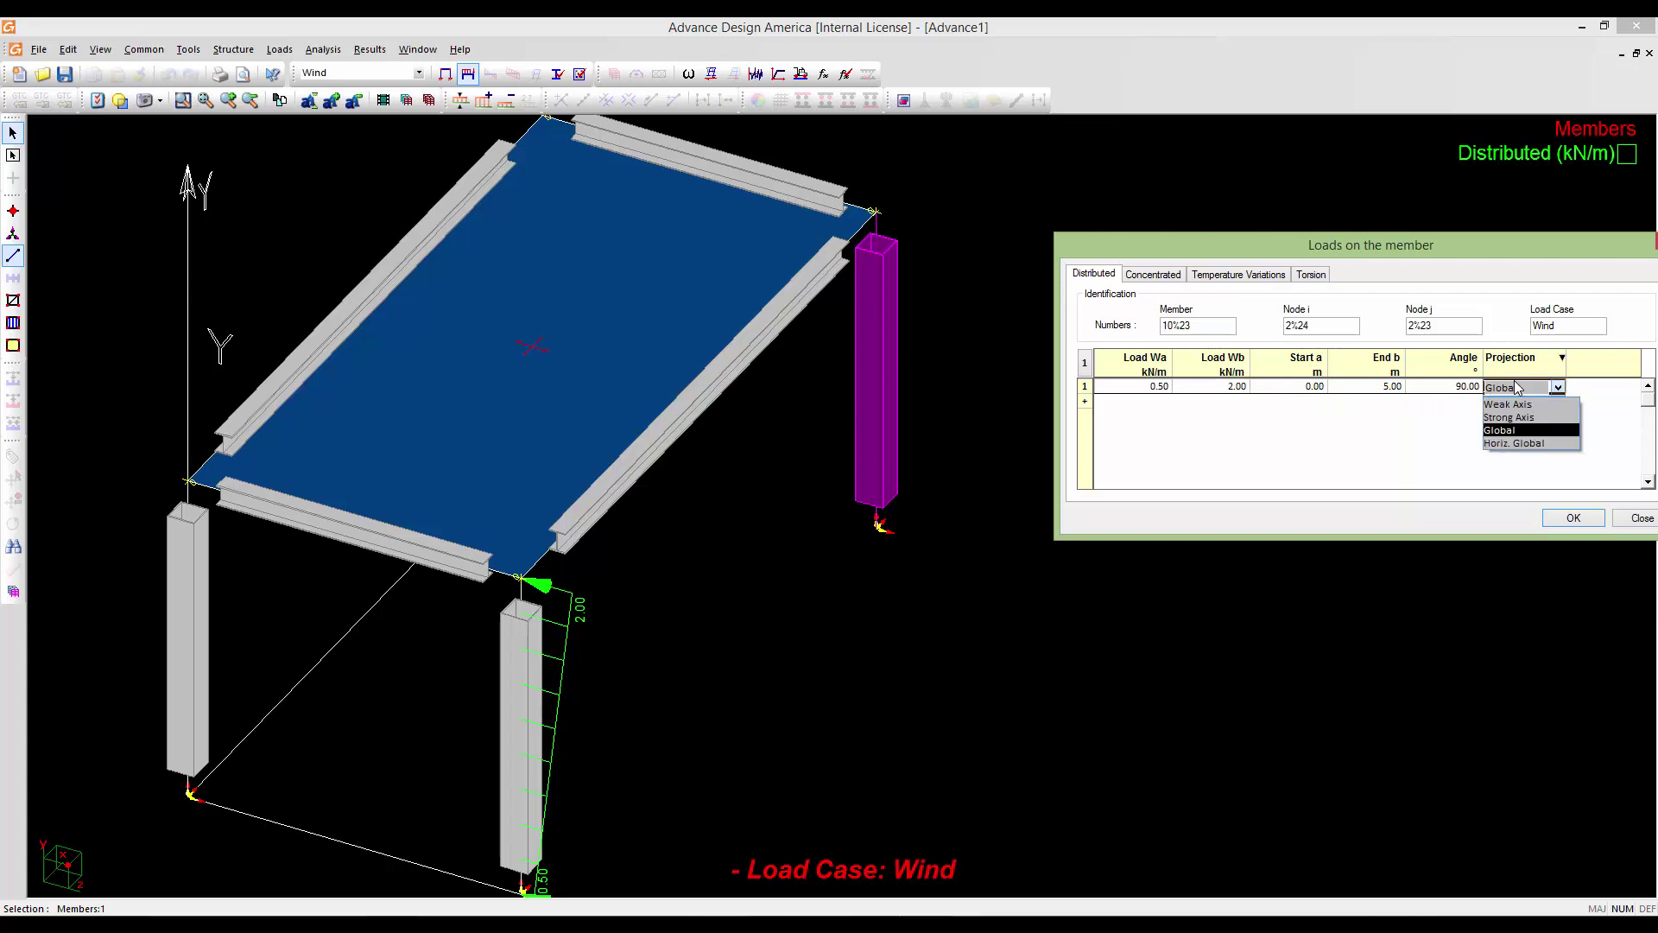
click(1522, 427)
click(1559, 517)
Inspect the wind load diagrams on both loaded columns from different sides of the frame
scroll(986, 507, down, 3)
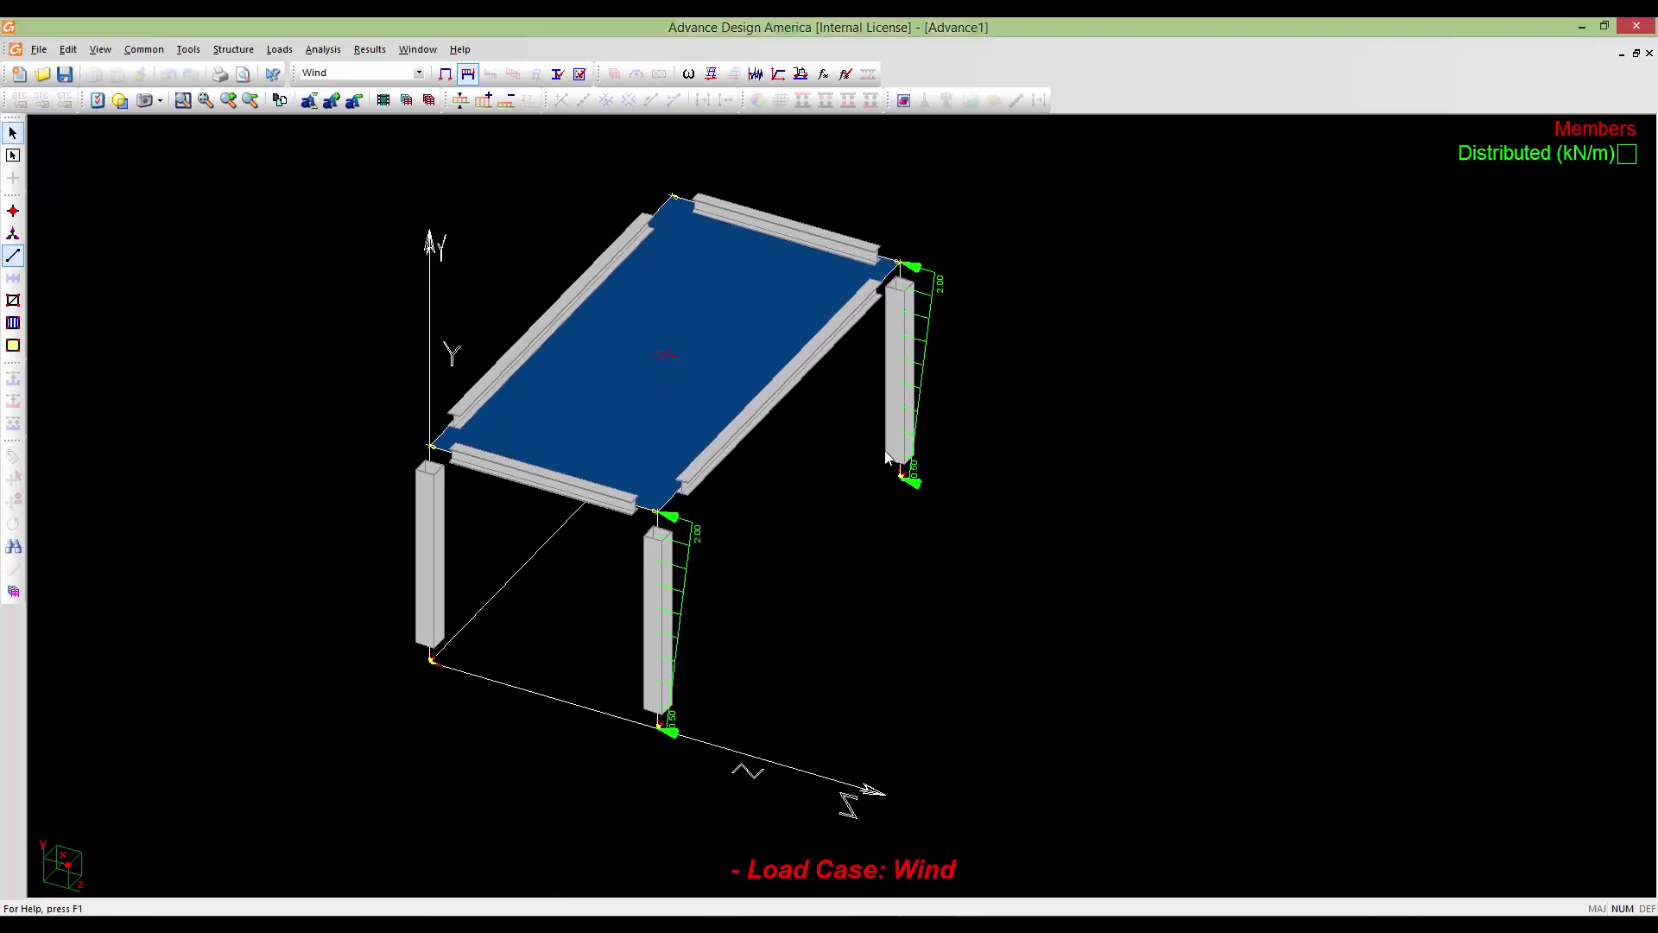
scroll(881, 470, down, 2)
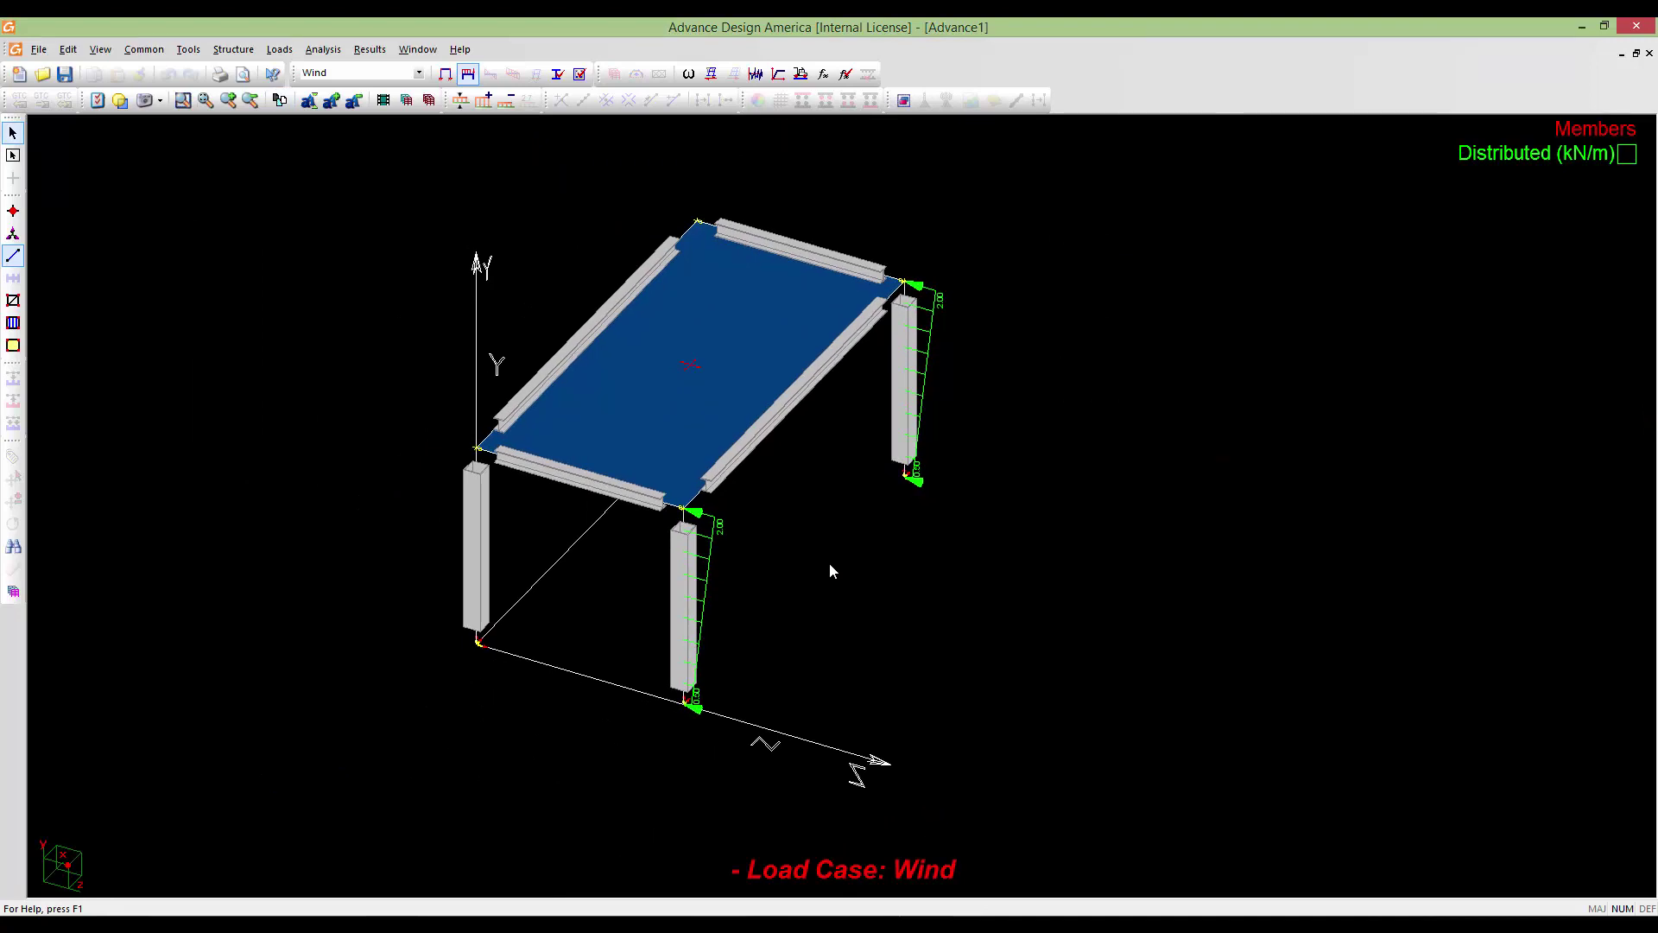
middle_drag(829, 563, 968, 461)
middle_drag(999, 521, 544, 521)
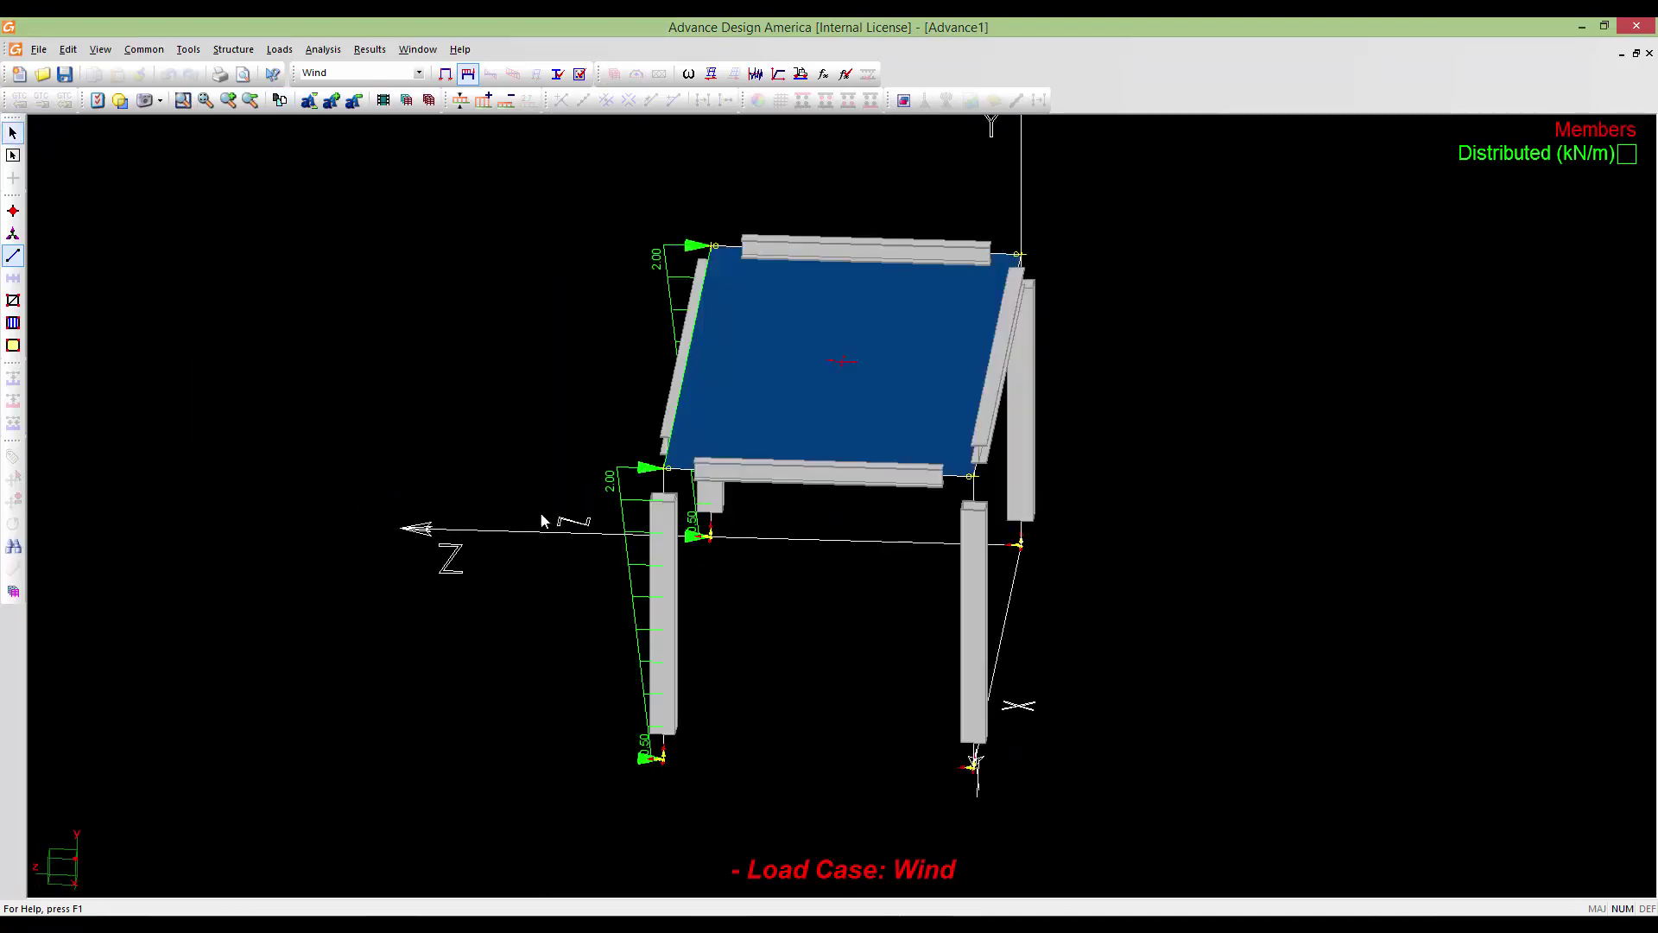
click(384, 101)
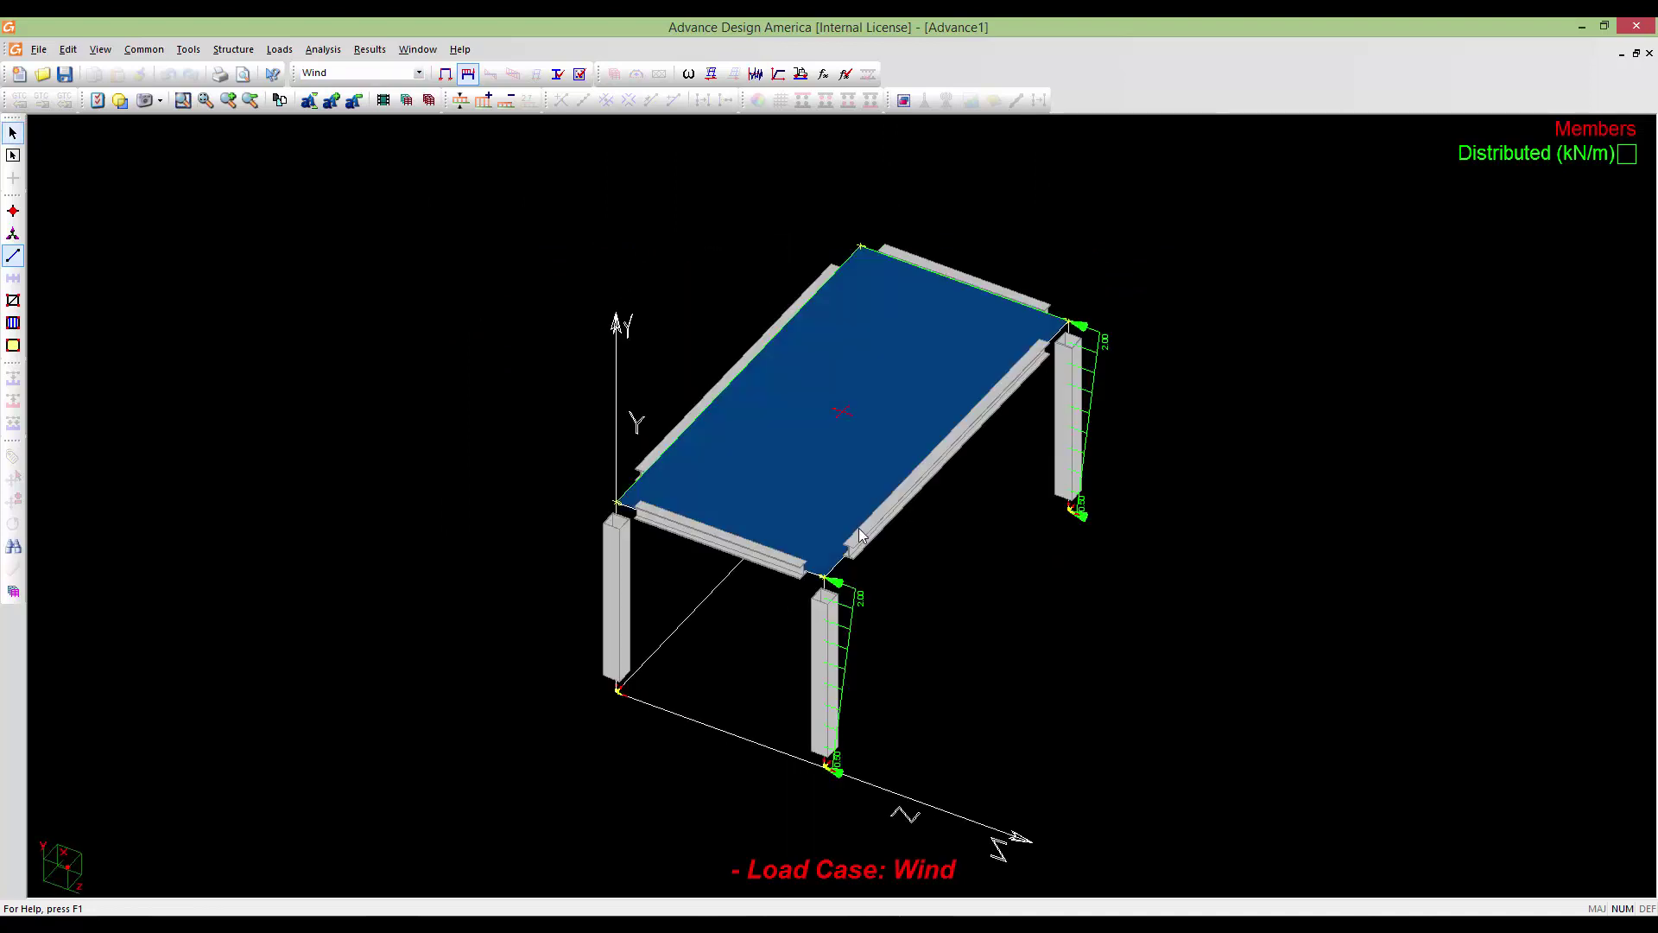
Review the concentrated, temperature variation and torsion load options of the long beam between the two loaded columns, without adding any load
click(913, 489)
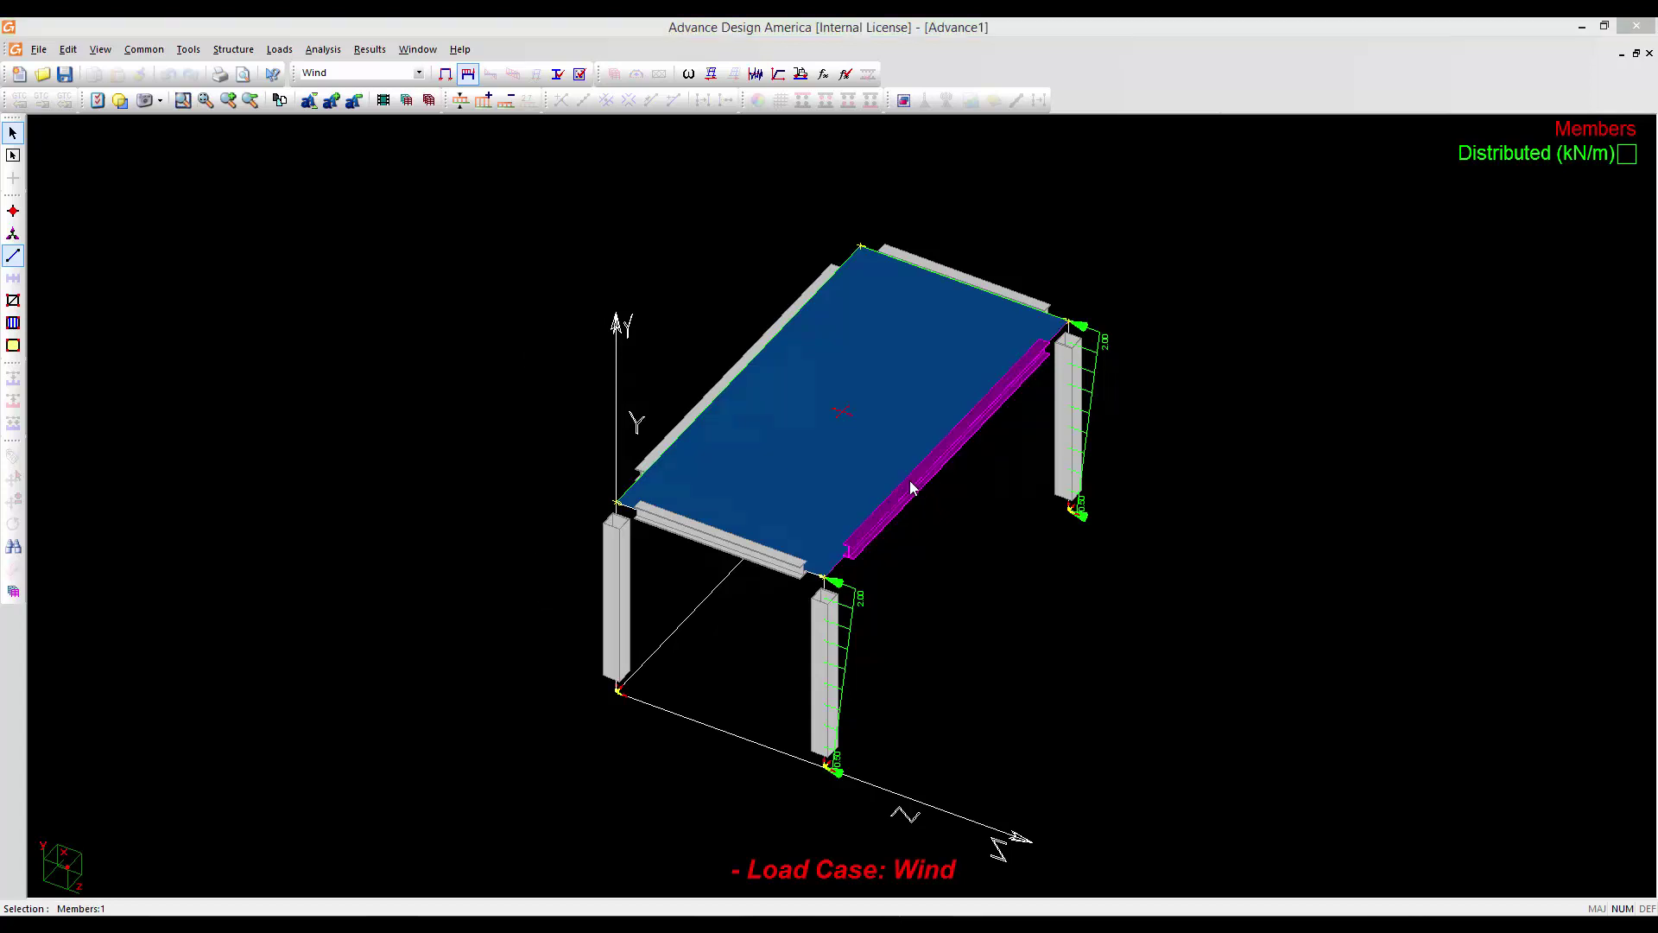
double_click(913, 489)
click(604, 355)
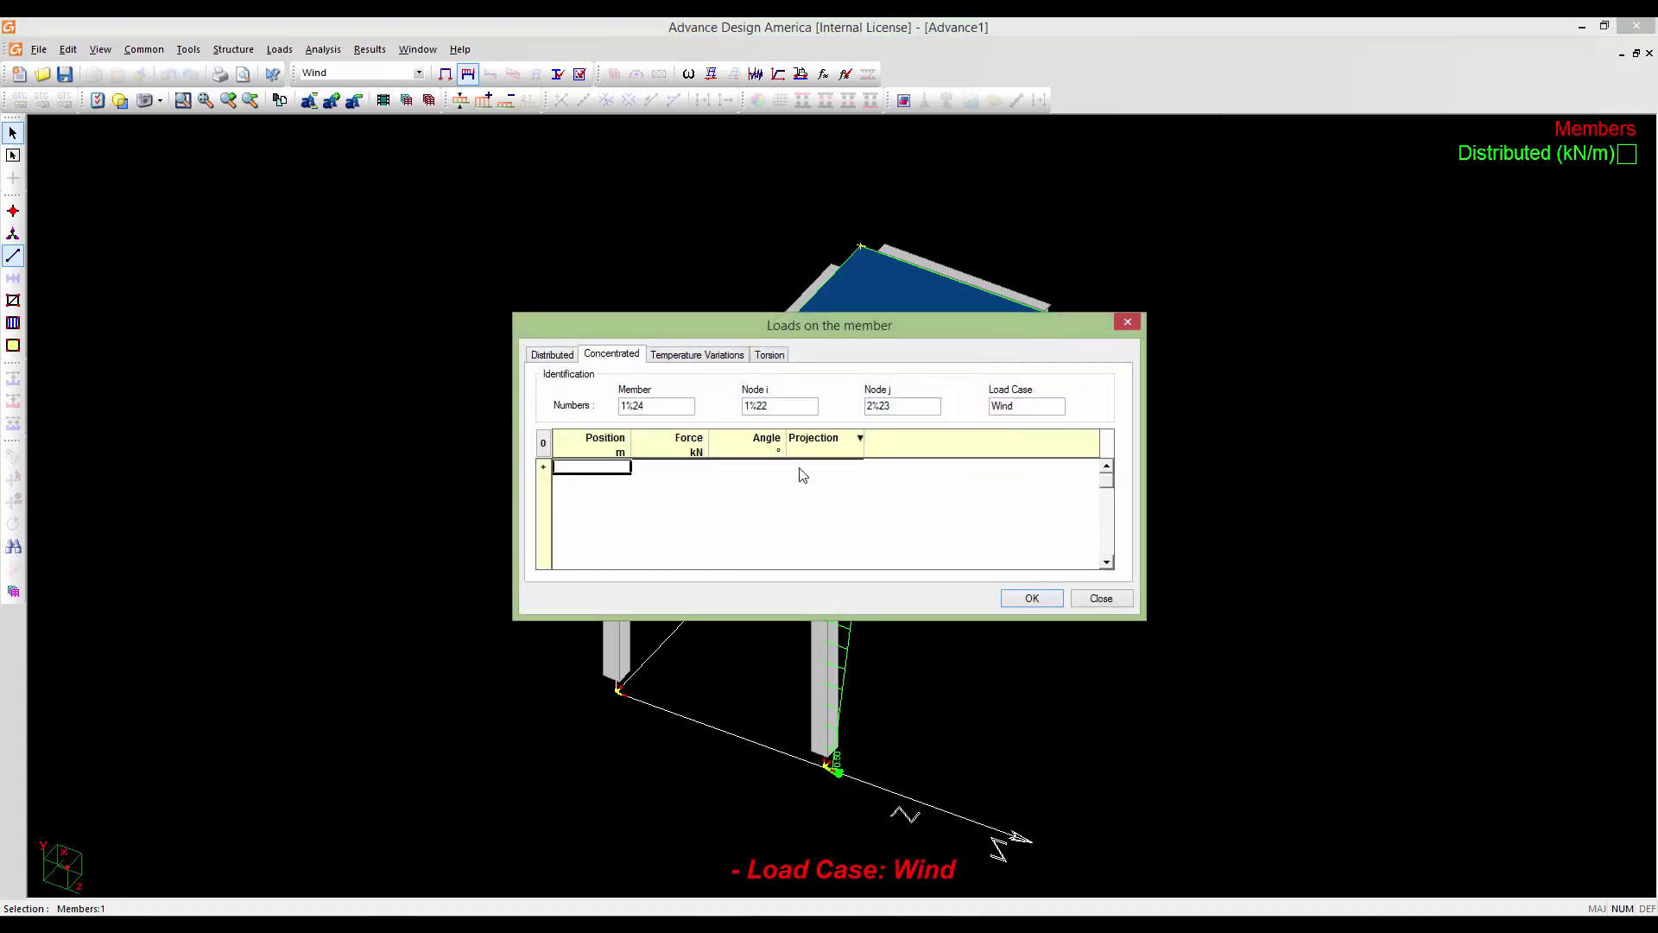
click(694, 358)
click(767, 356)
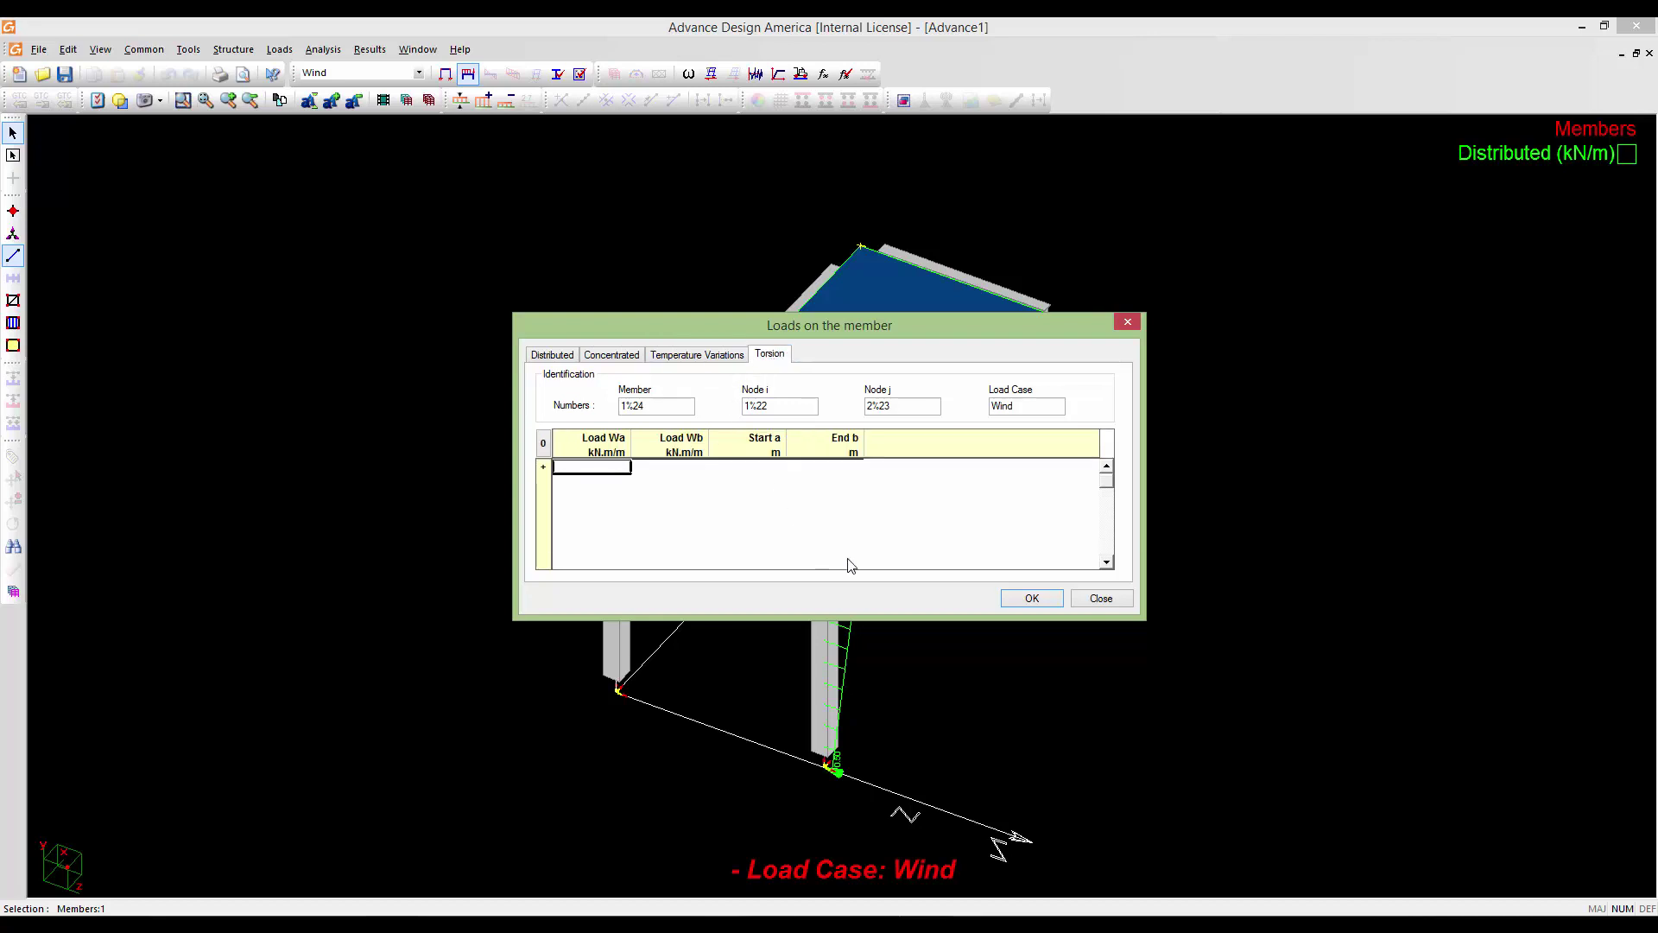
click(1078, 599)
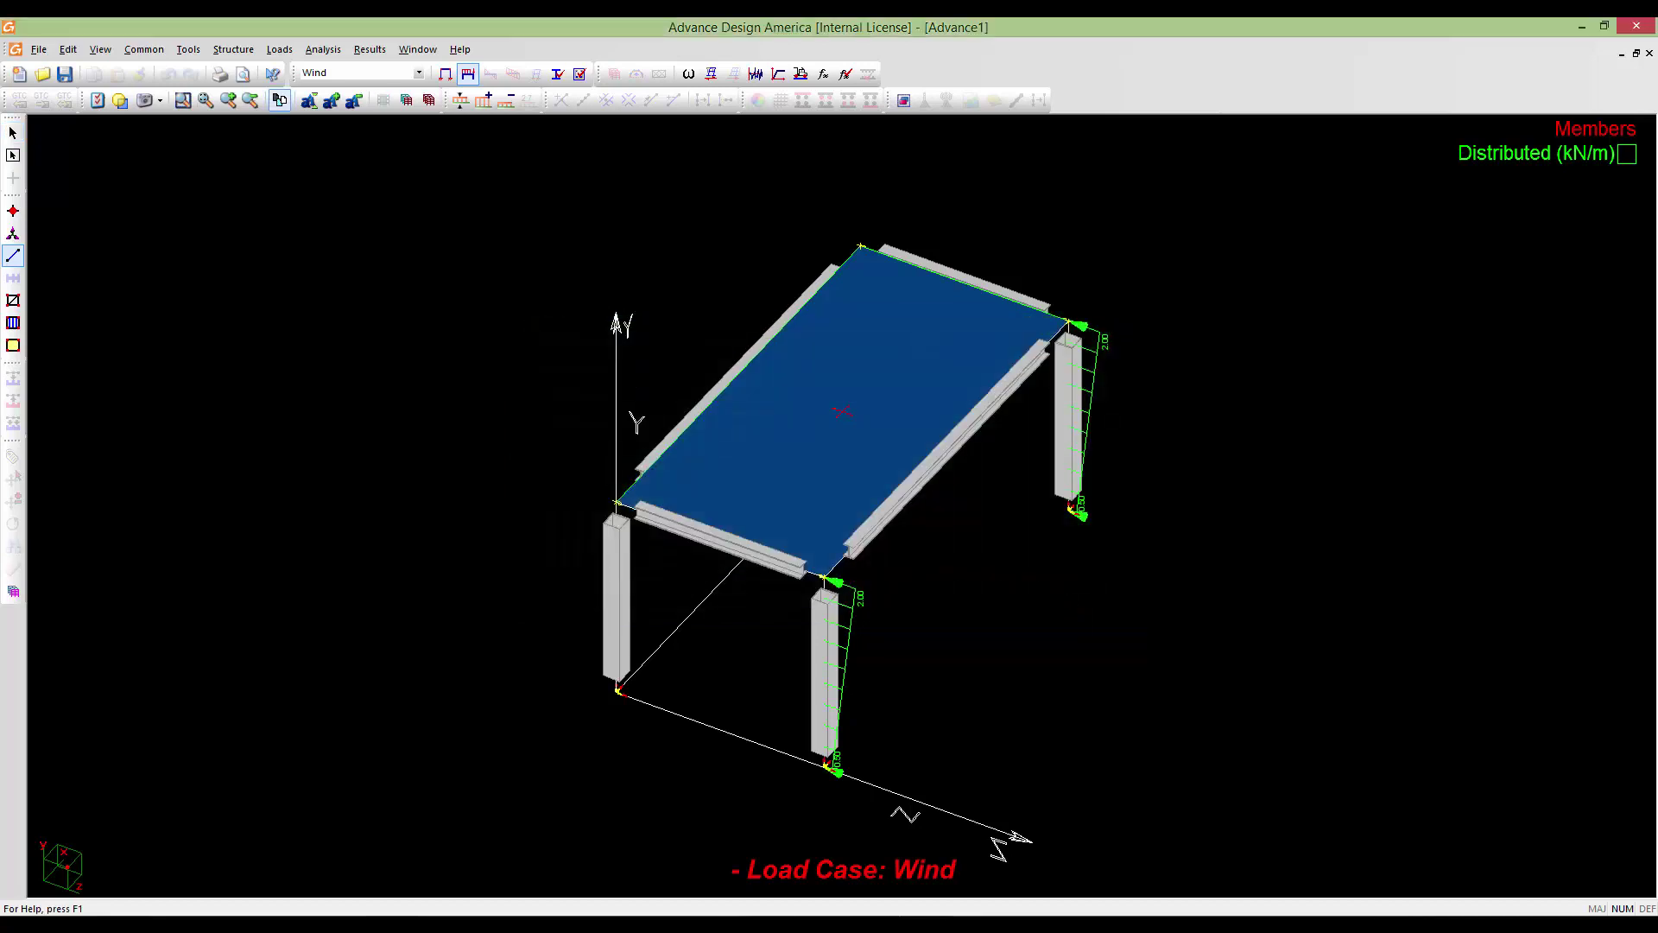
scroll(899, 564, down, 1)
middle_drag(907, 526, 857, 499)
scroll(857, 499, down, 2)
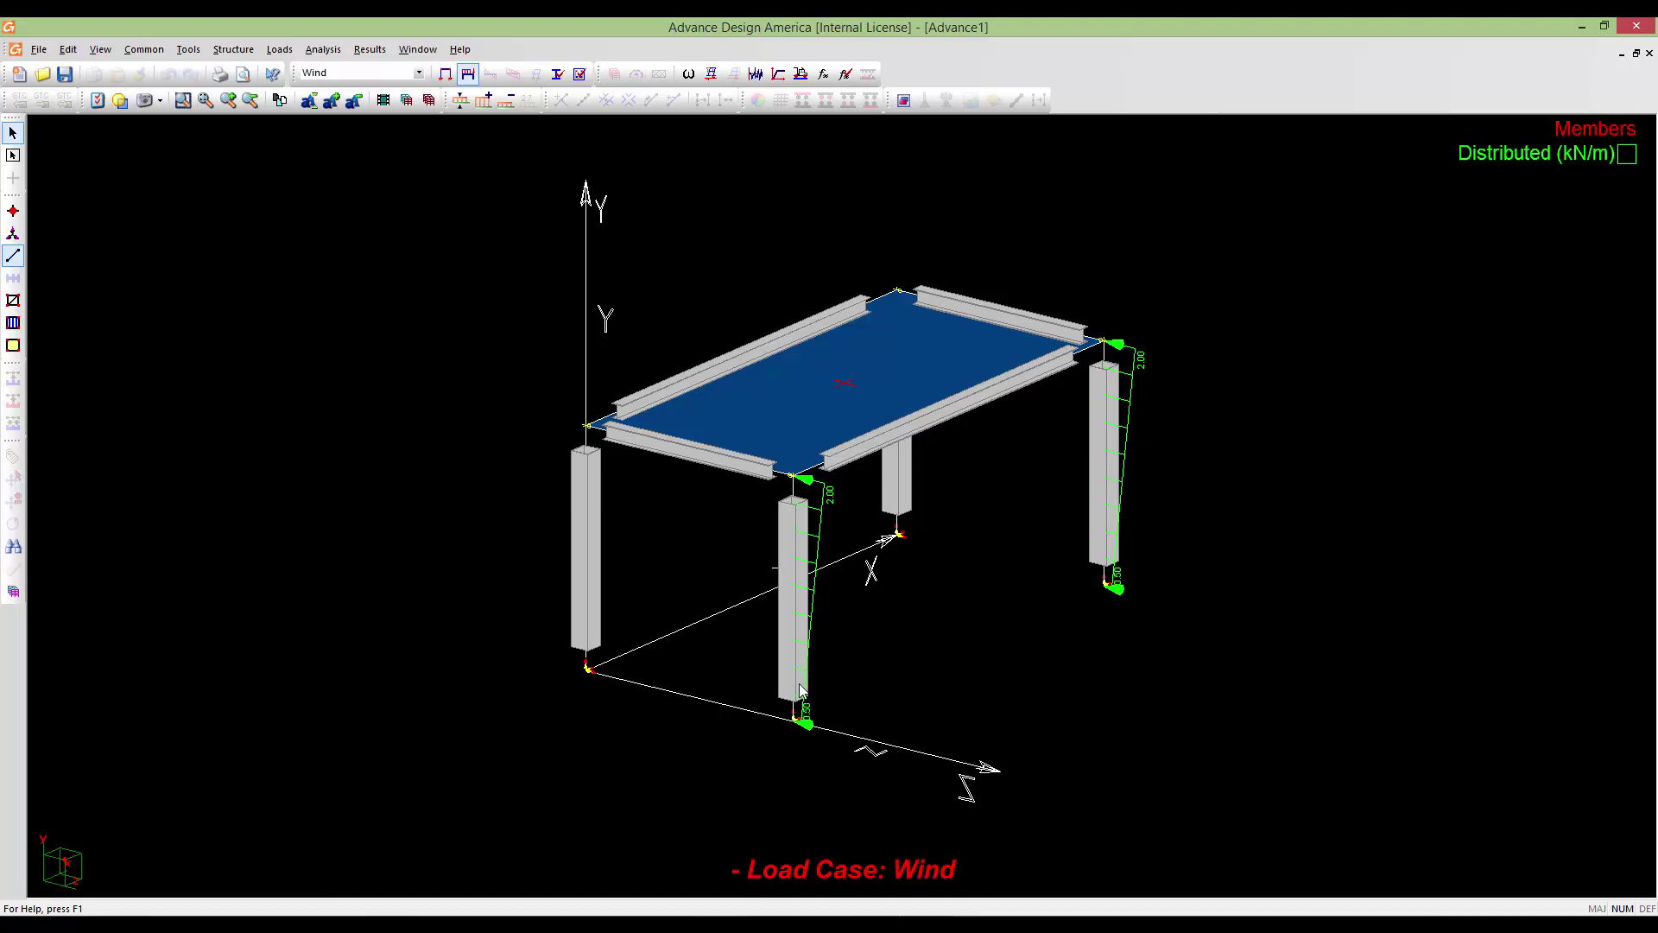
scroll(798, 682, down, 2)
middle_drag(798, 683, 749, 678)
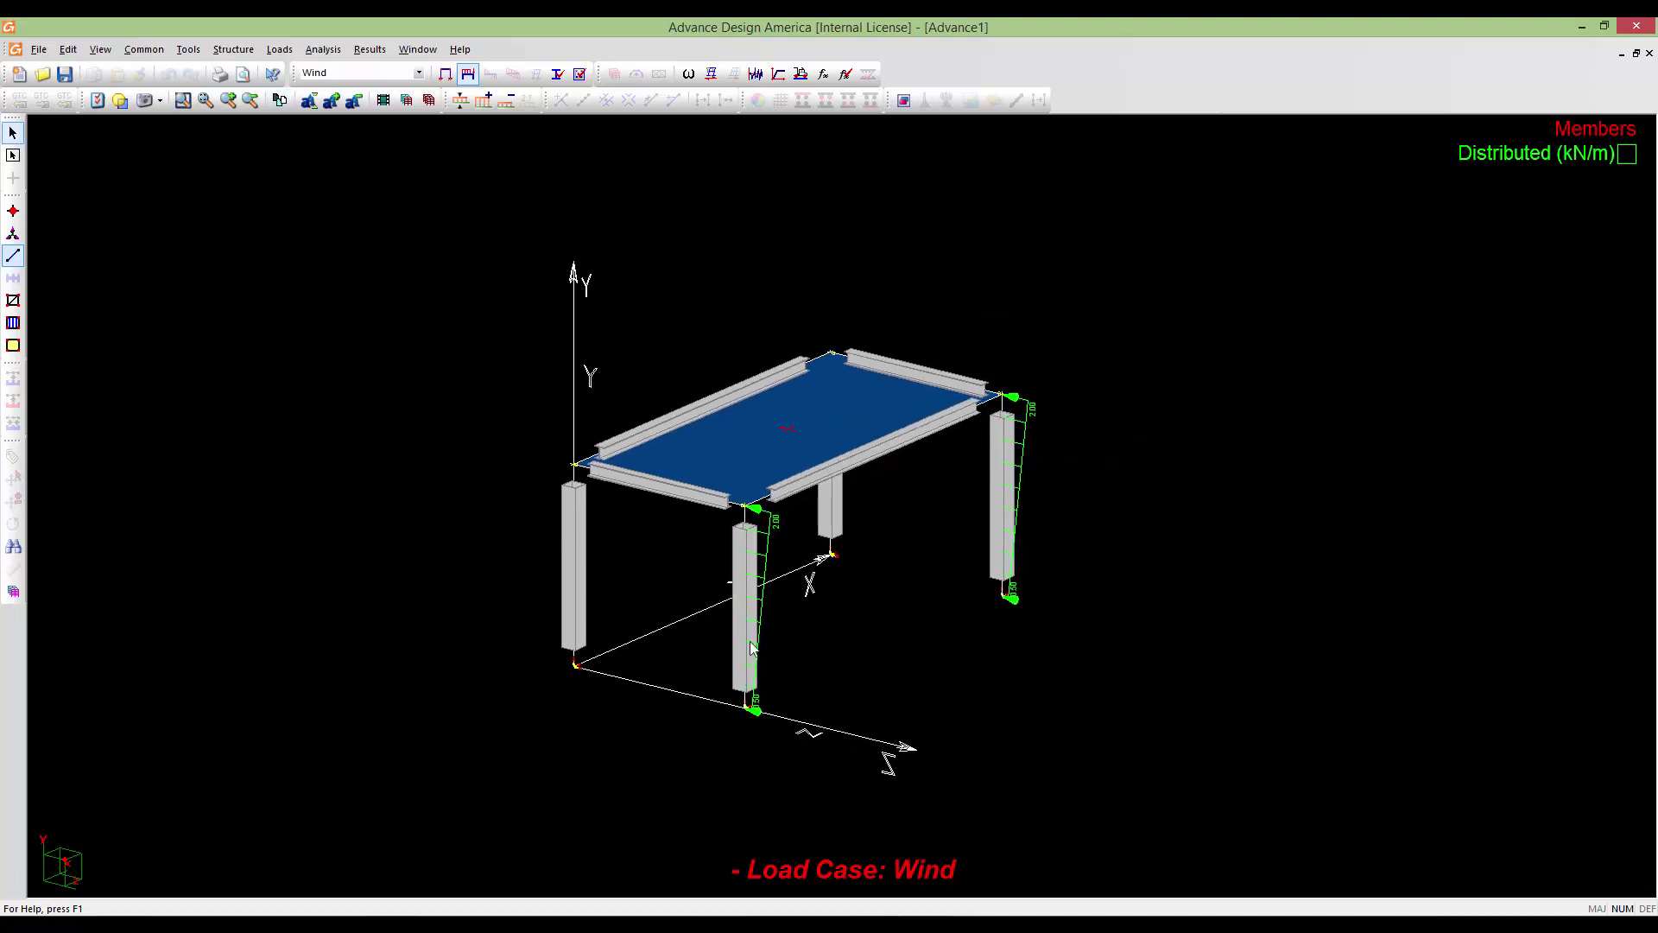
Review the dead, live, dynamic, ice and temperature settings in the load case definitions, and close them
click(280, 49)
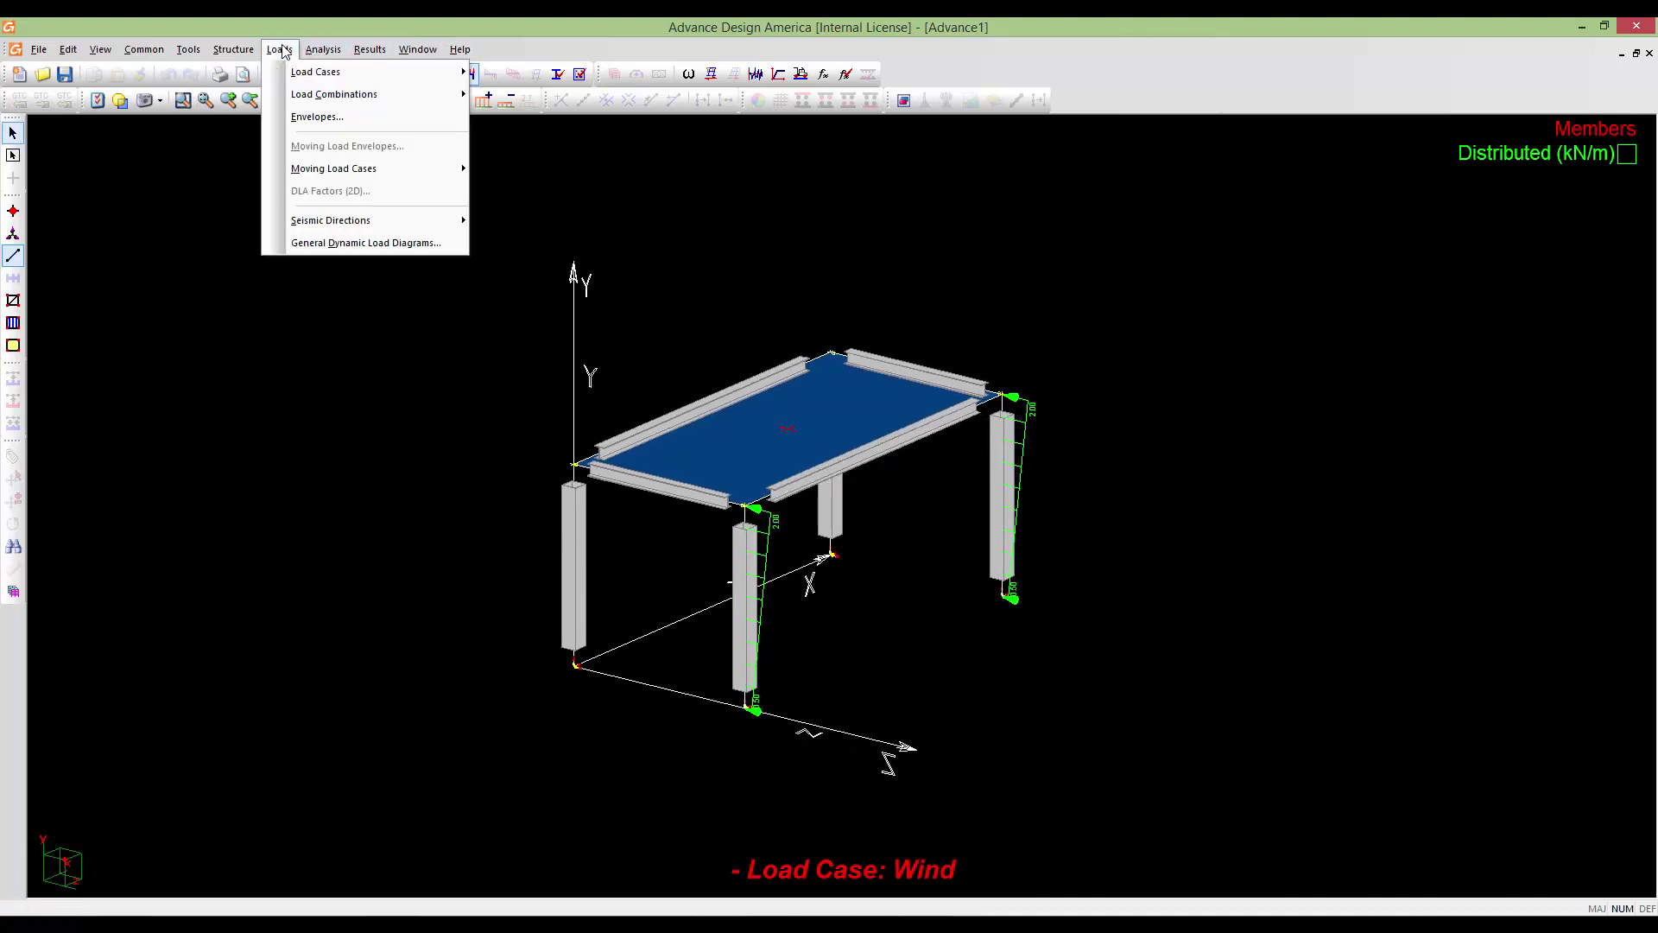
mouse_move(304, 77)
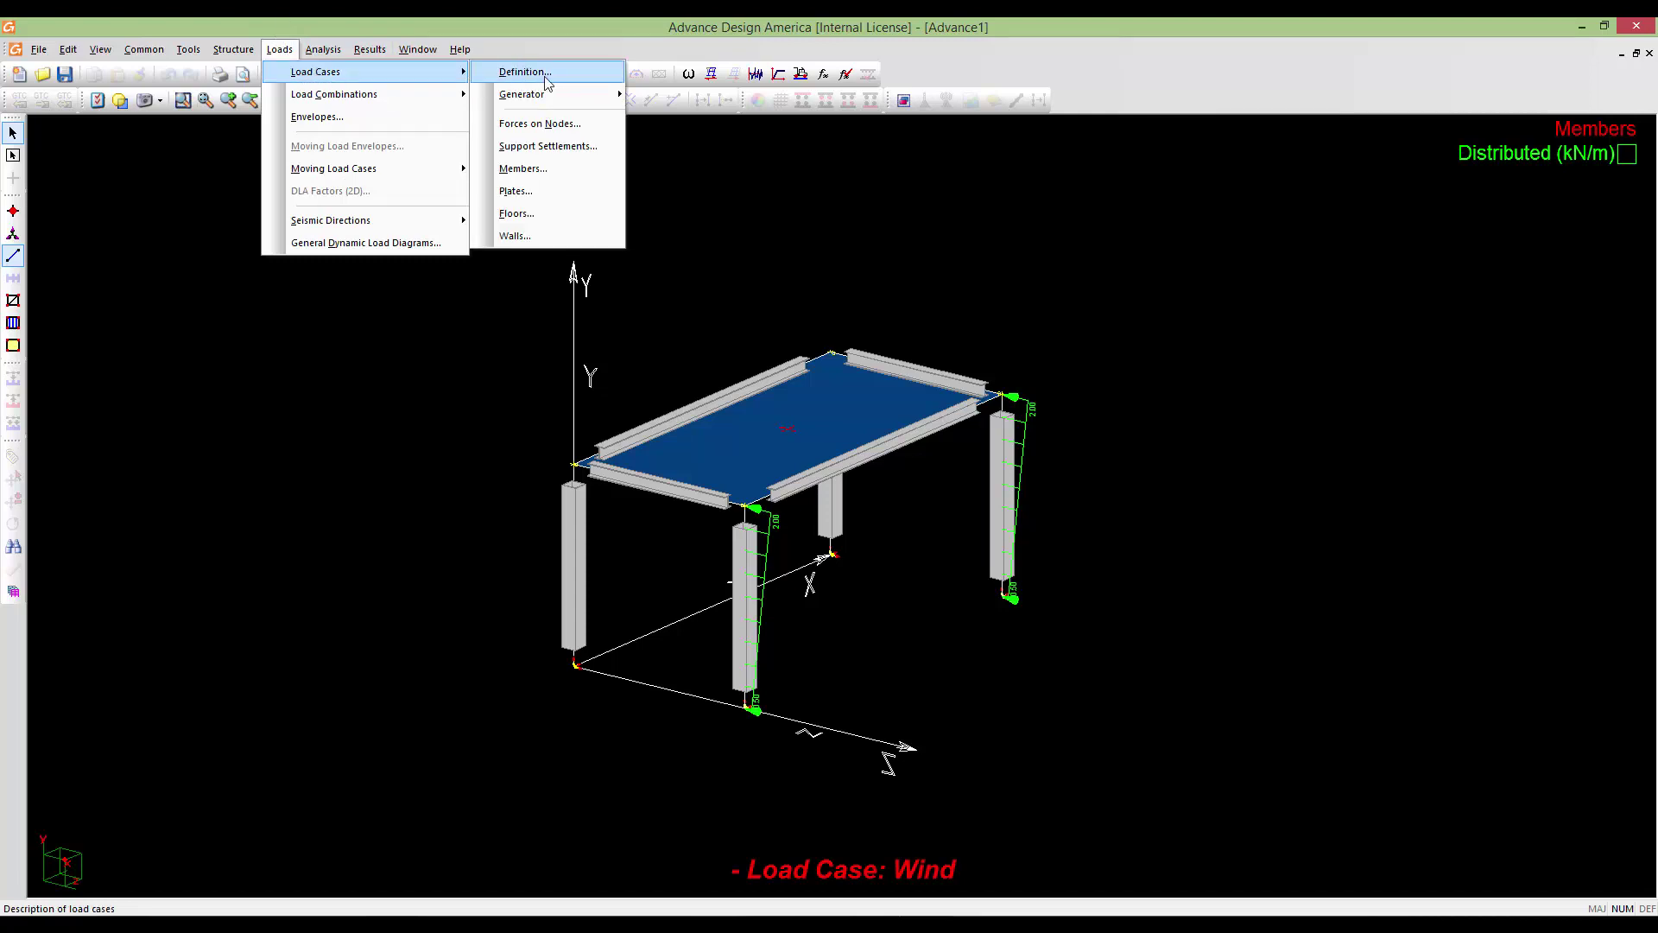
click(518, 78)
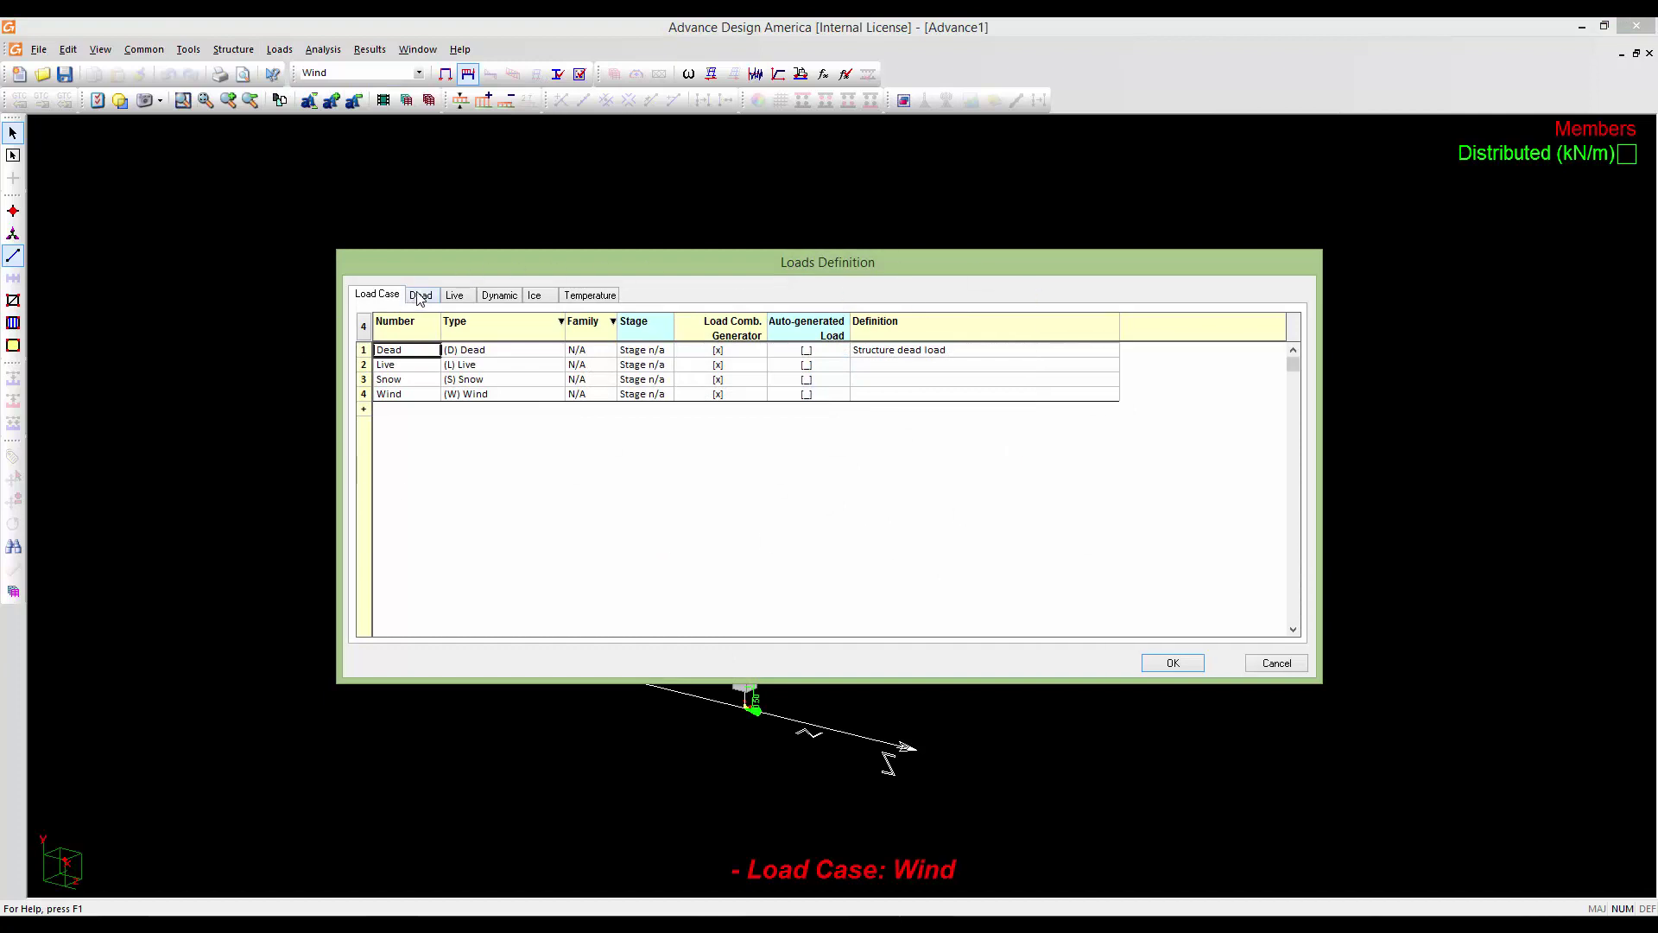
click(421, 295)
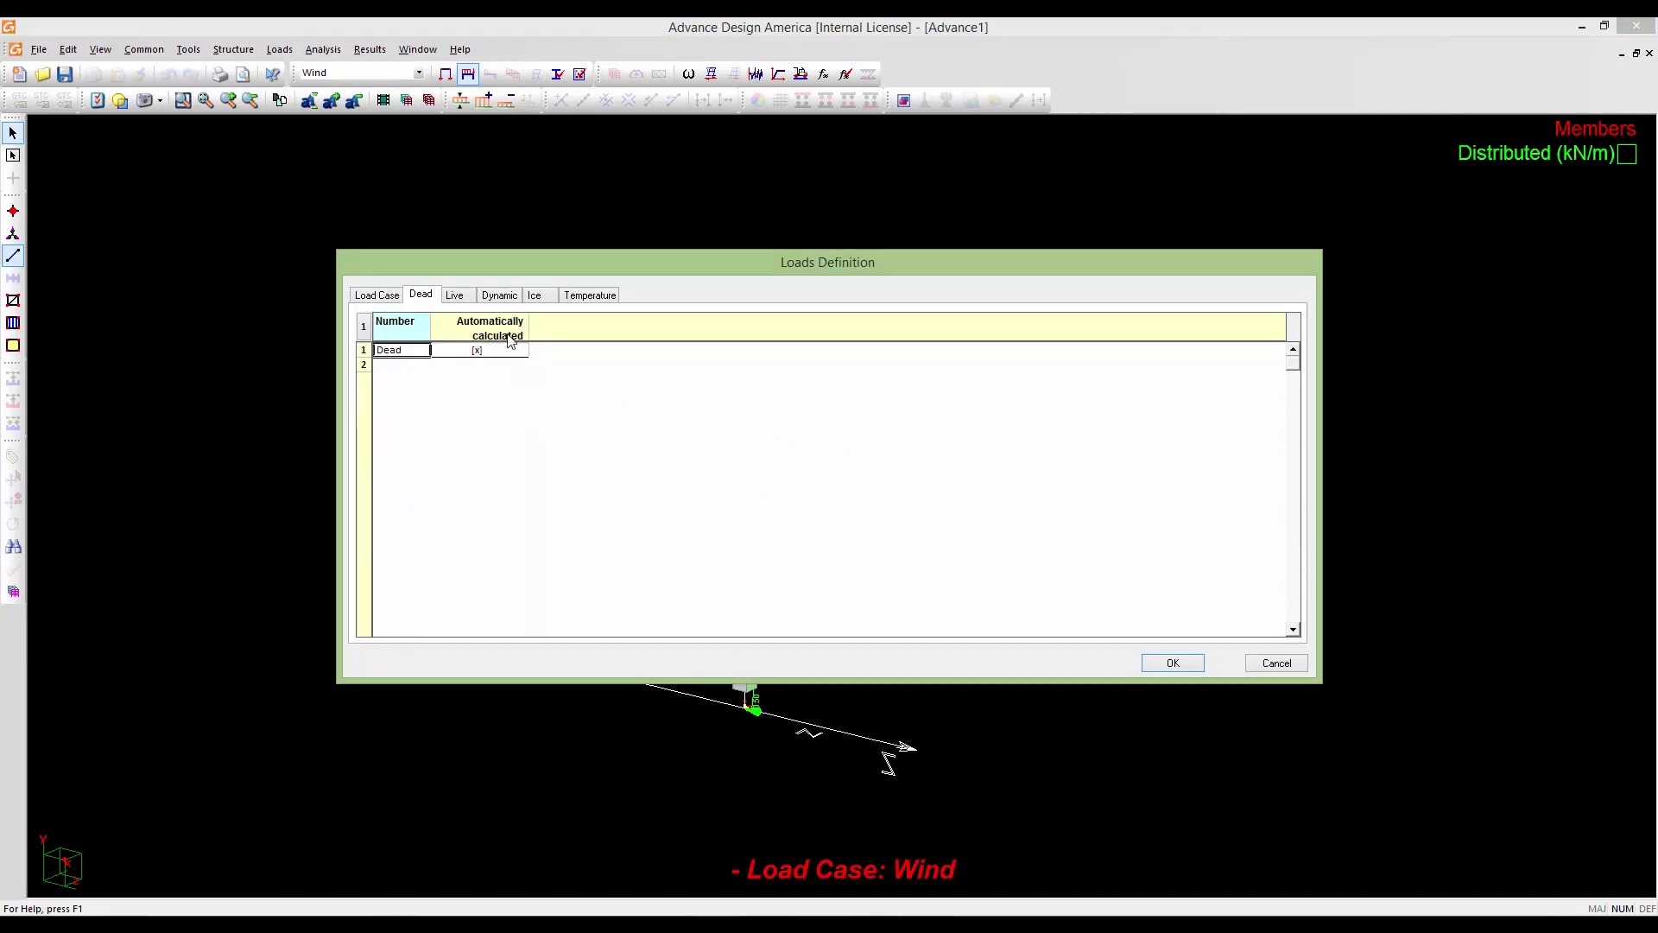
click(458, 296)
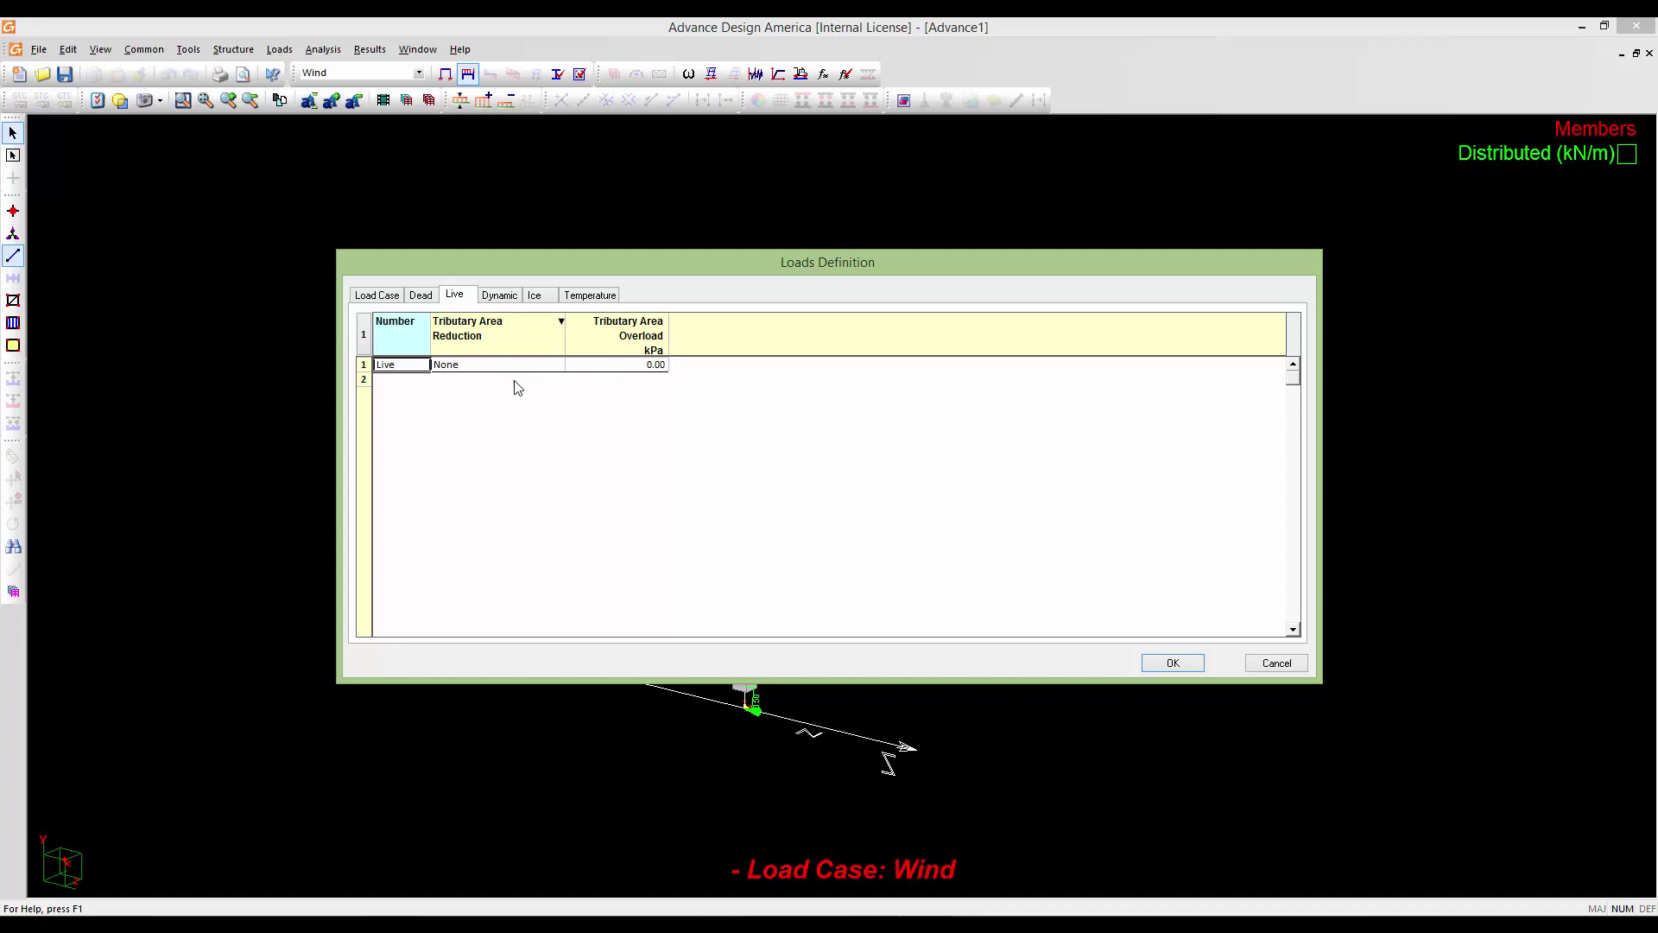
click(503, 294)
click(537, 295)
click(571, 295)
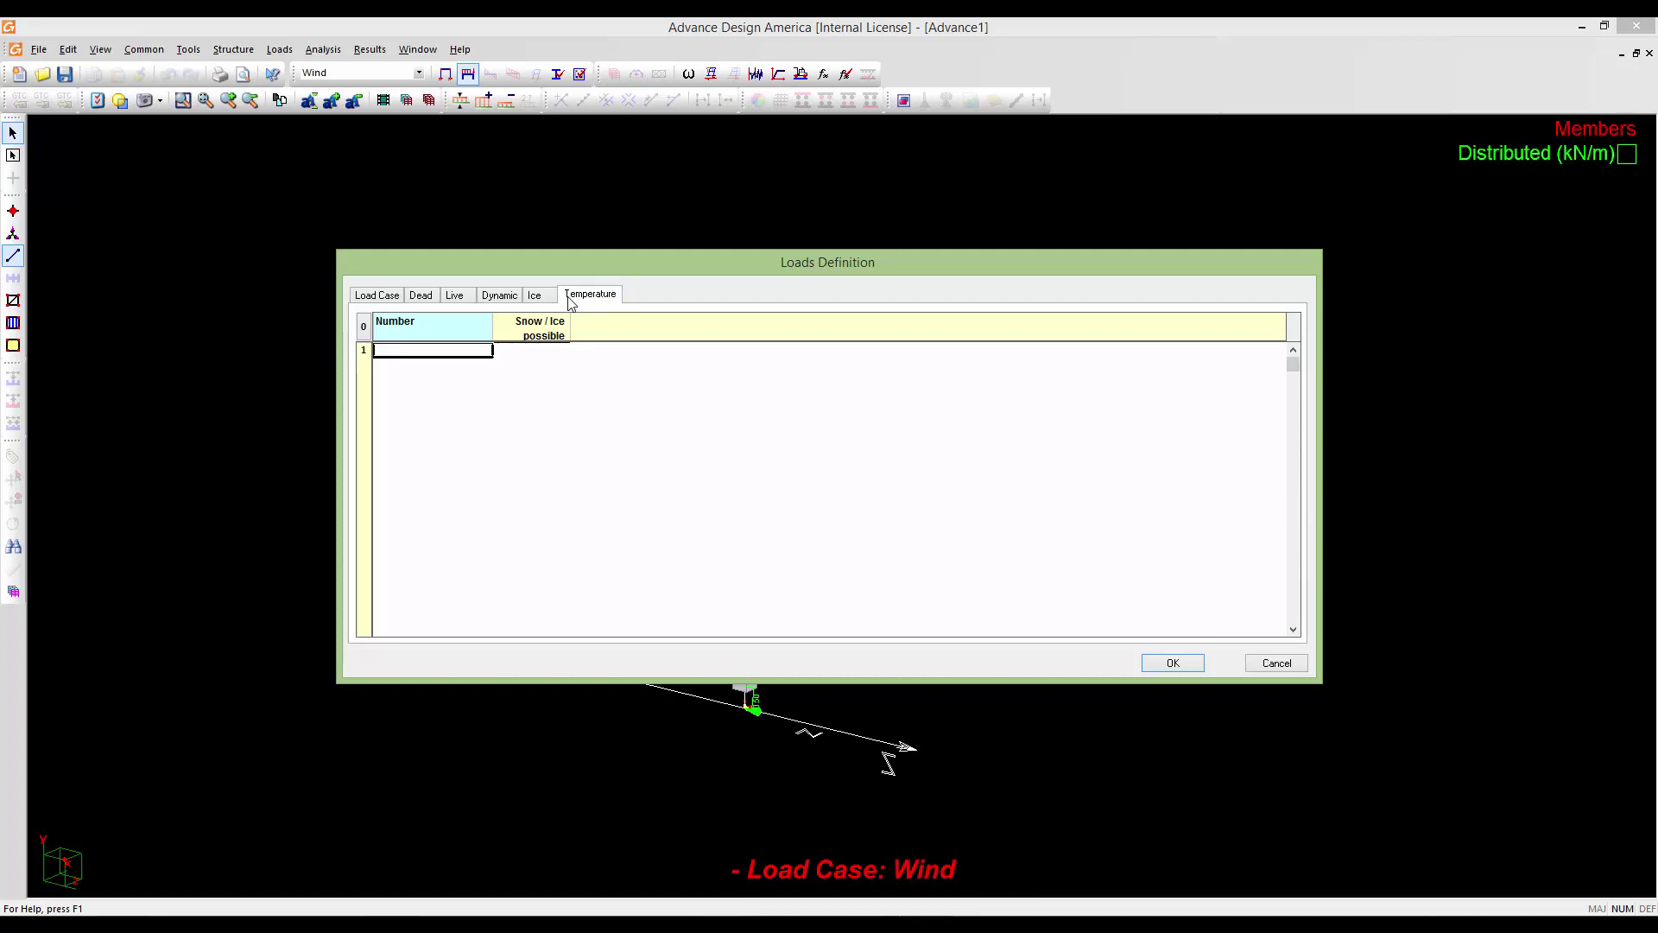
click(390, 296)
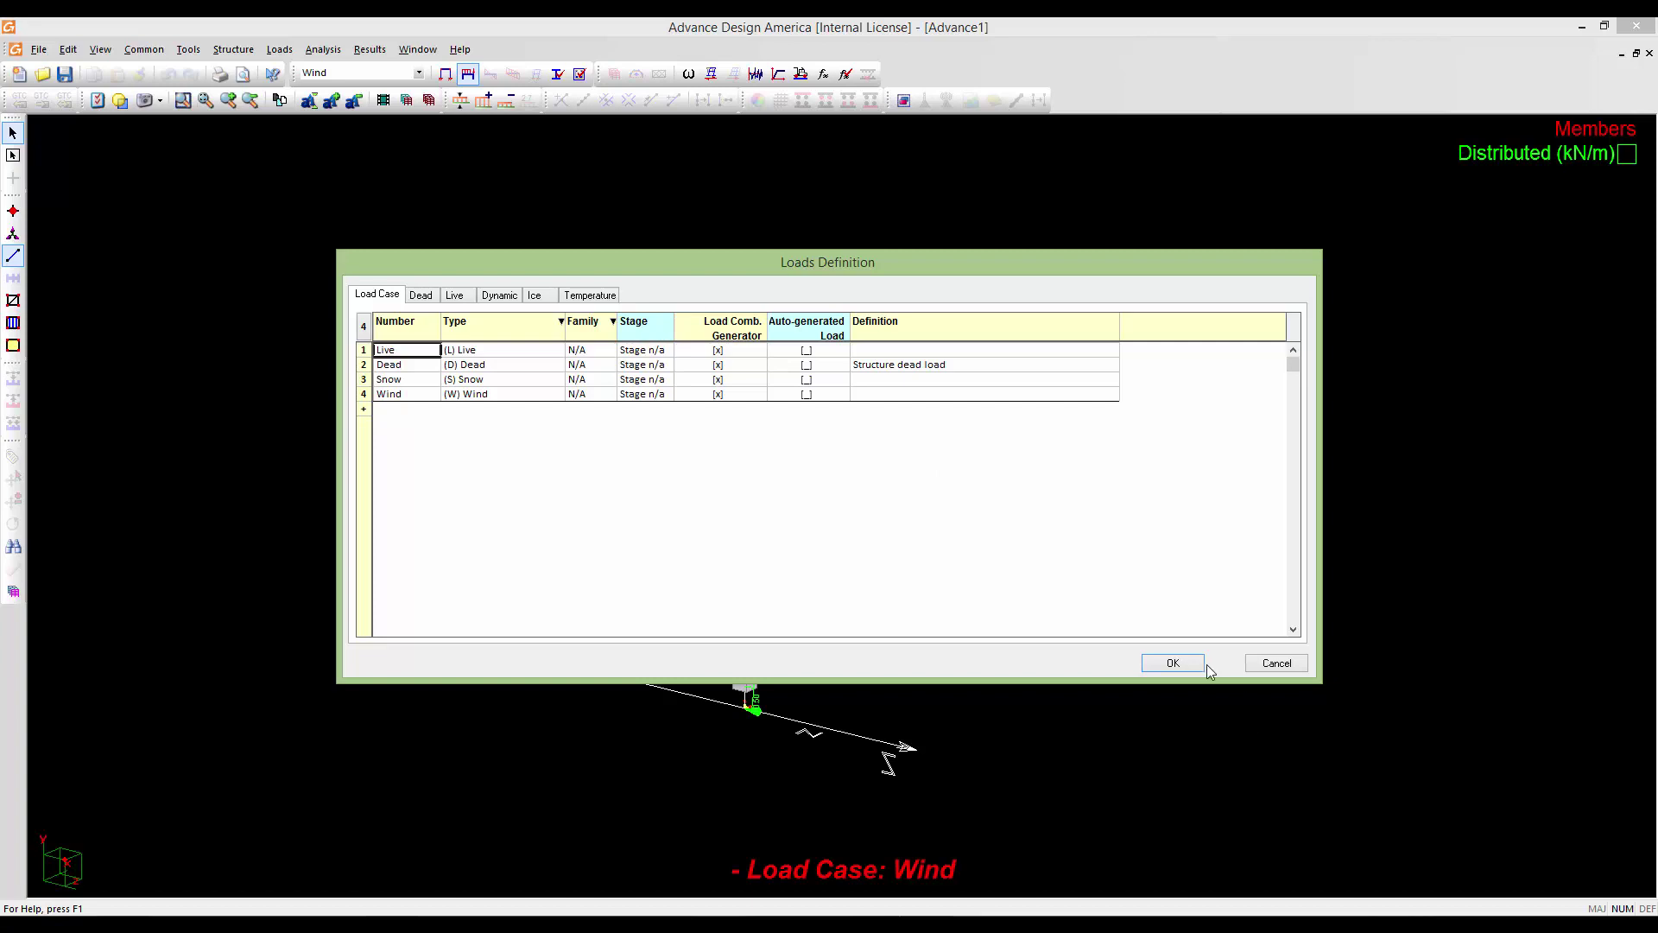
click(1180, 664)
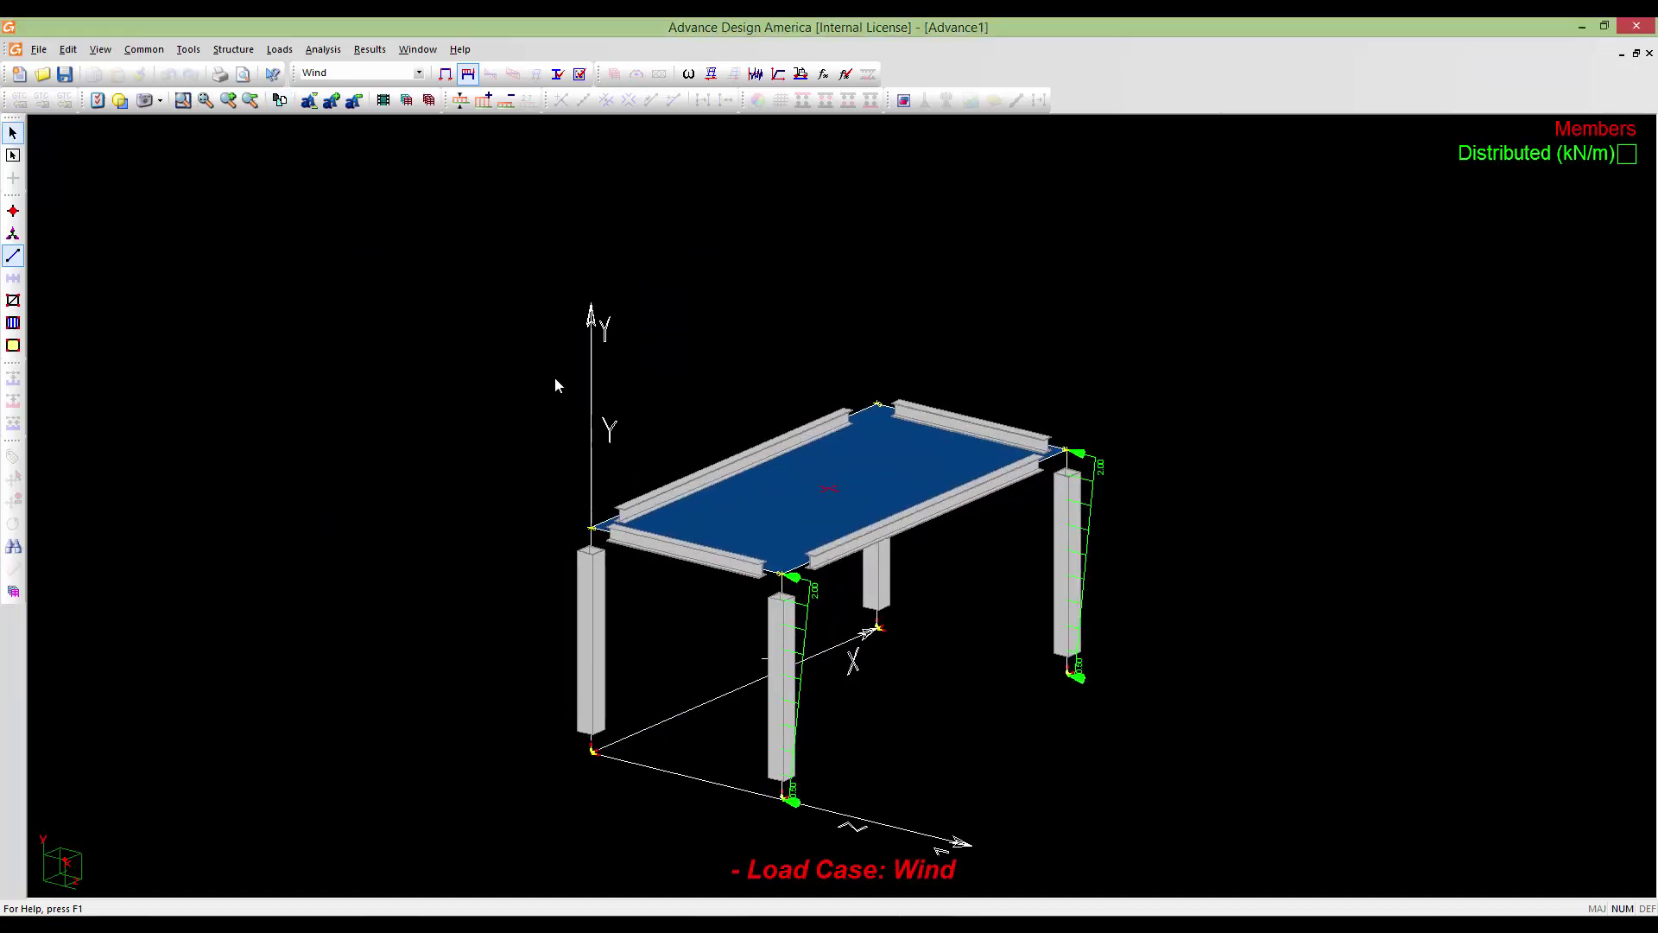
Review the load combination definition table and its load factors, and close them without adding any combination
middle_drag(556, 380, 503, 299)
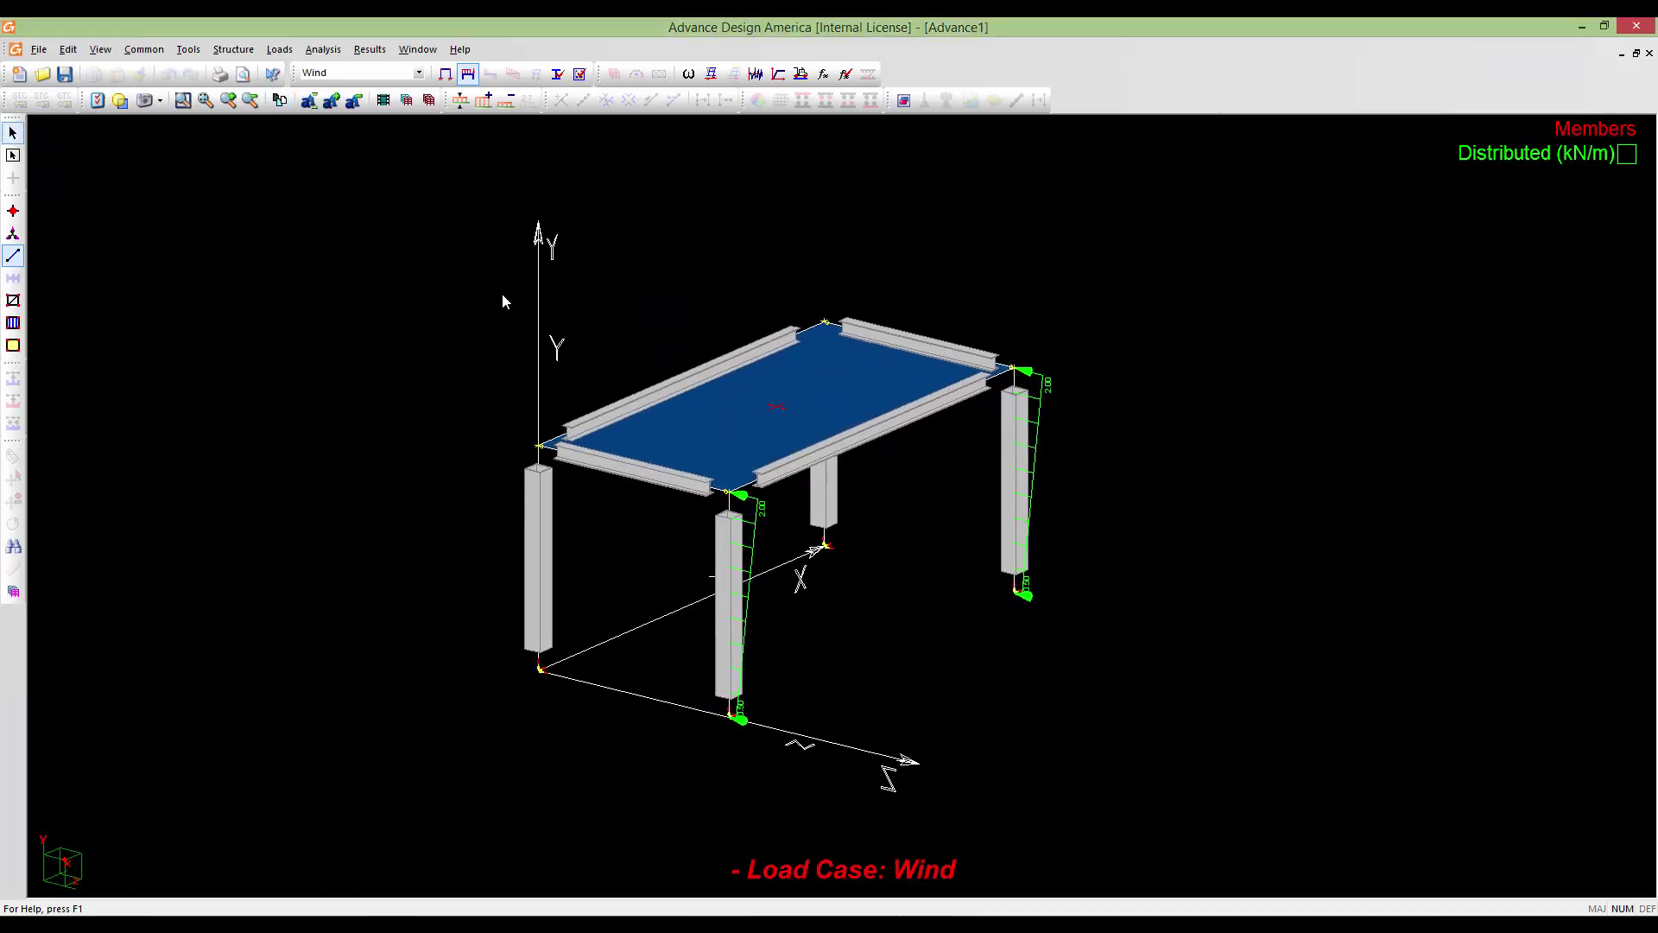
click(323, 49)
click(323, 49)
click(279, 50)
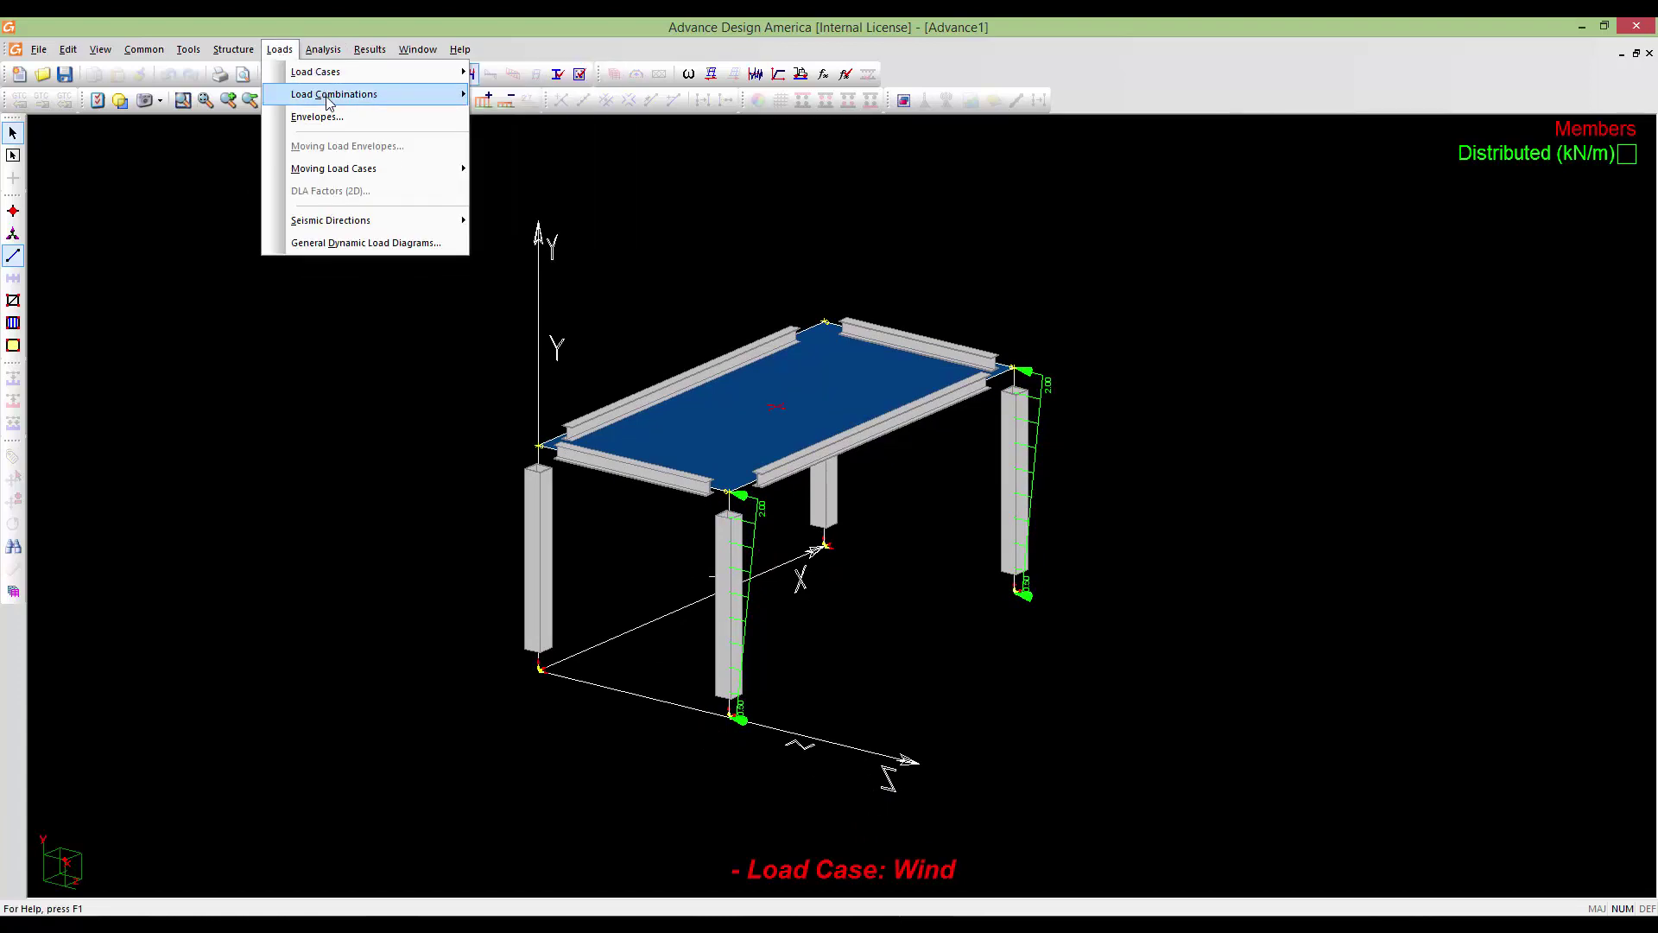
mouse_move(299, 78)
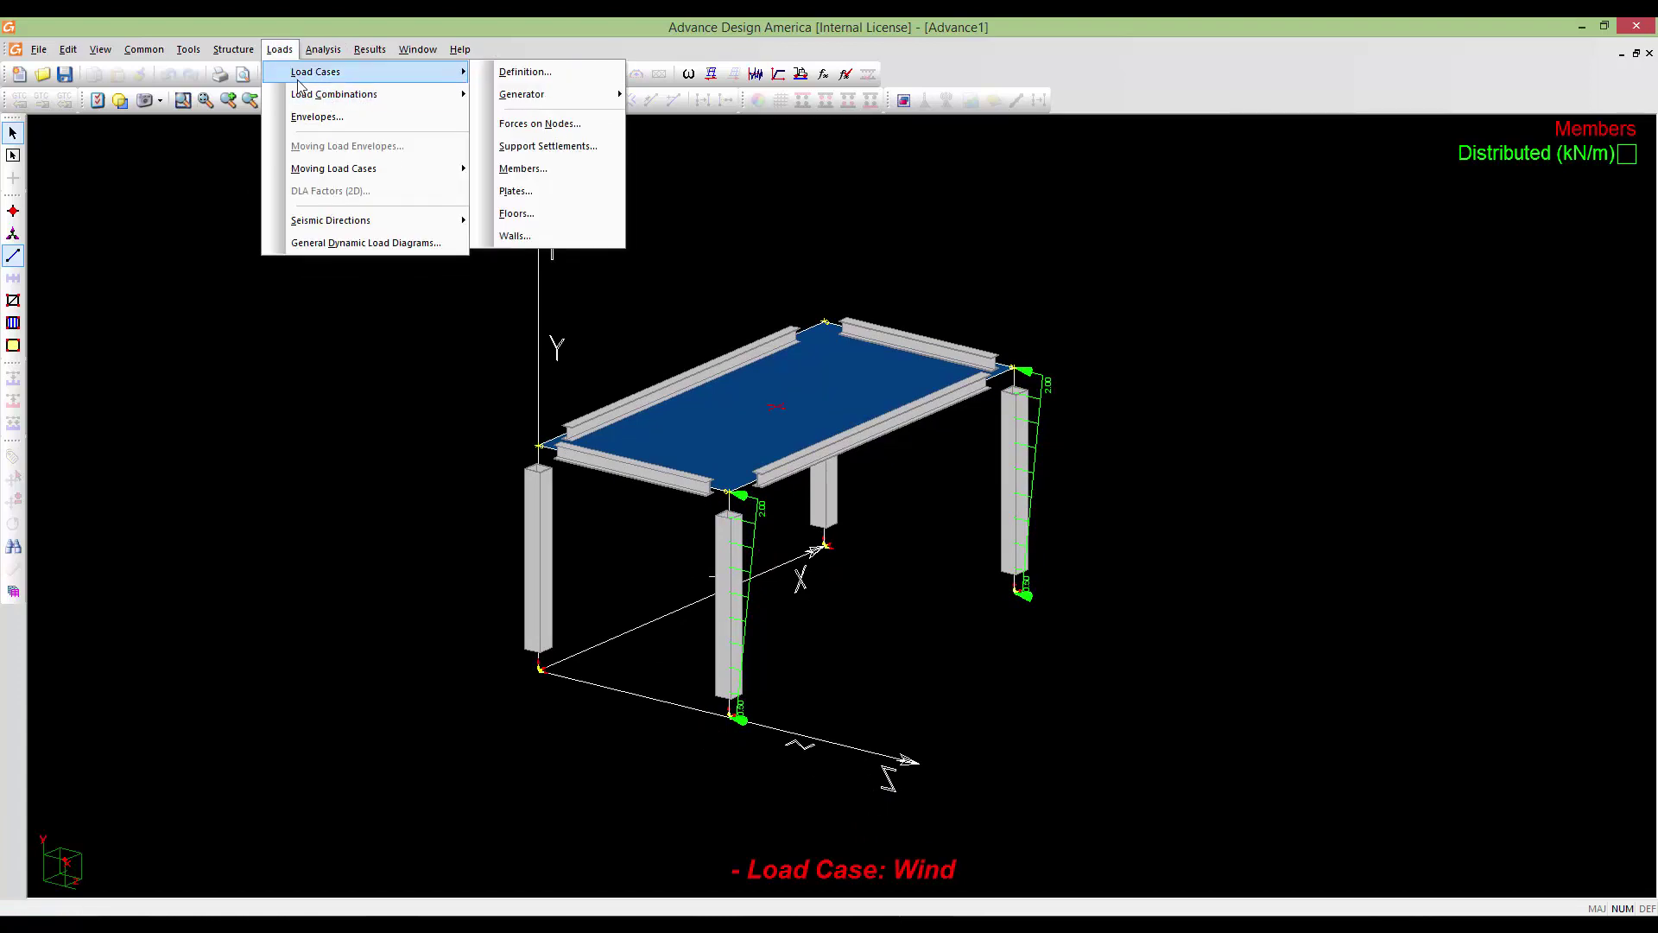
mouse_move(382, 97)
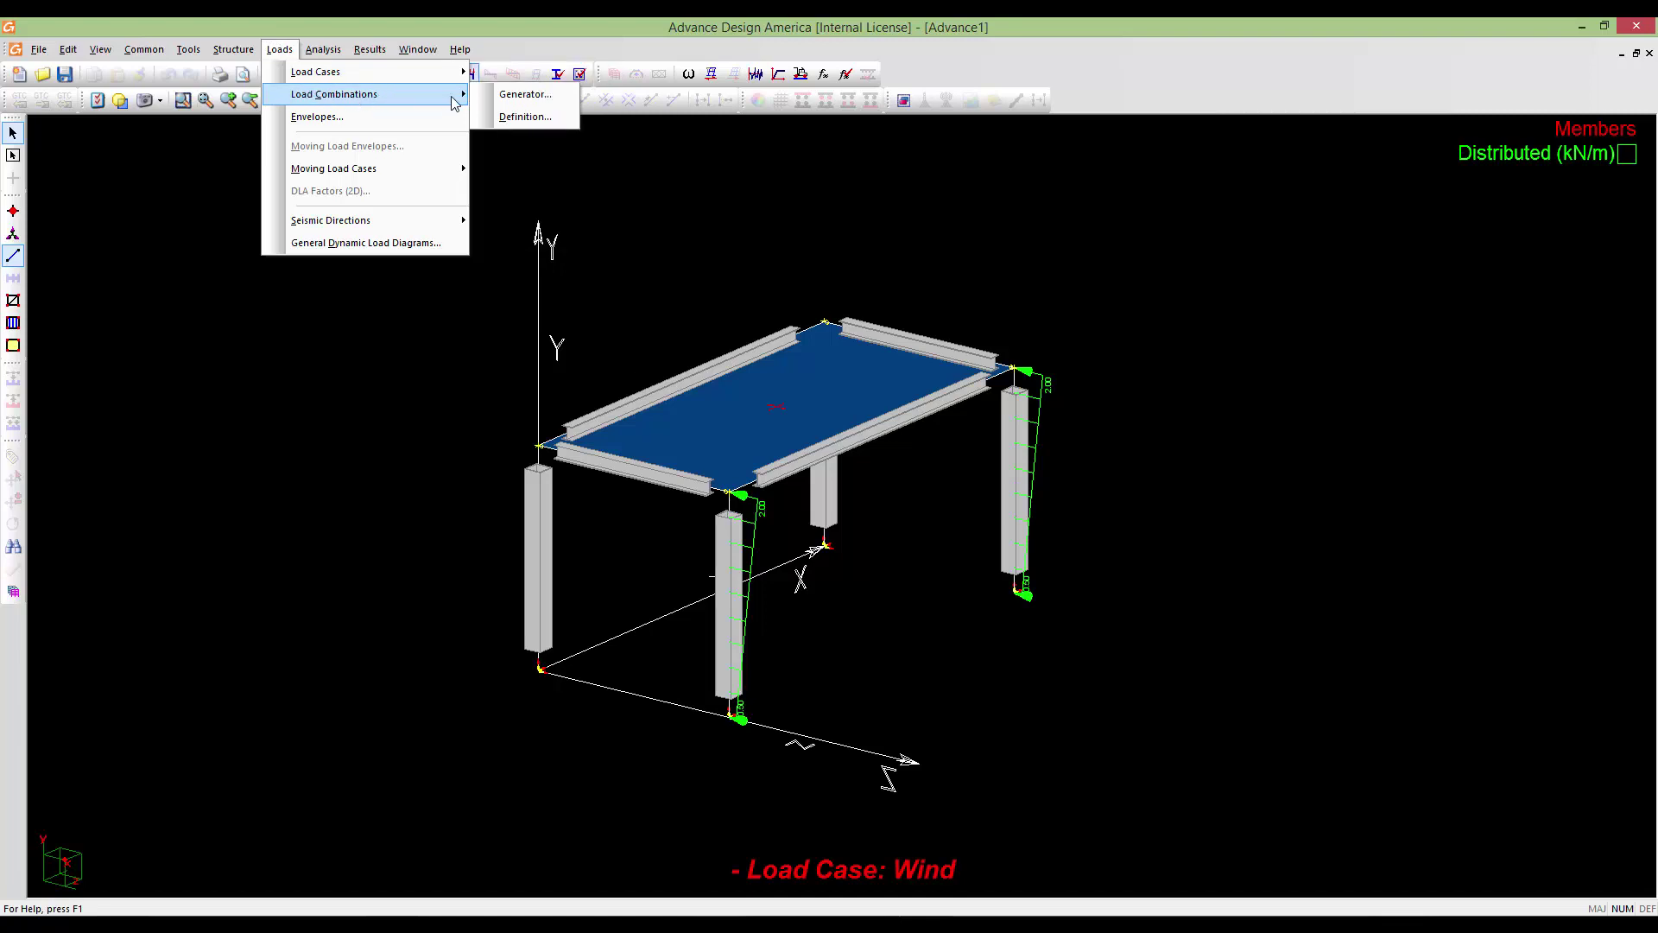
click(529, 117)
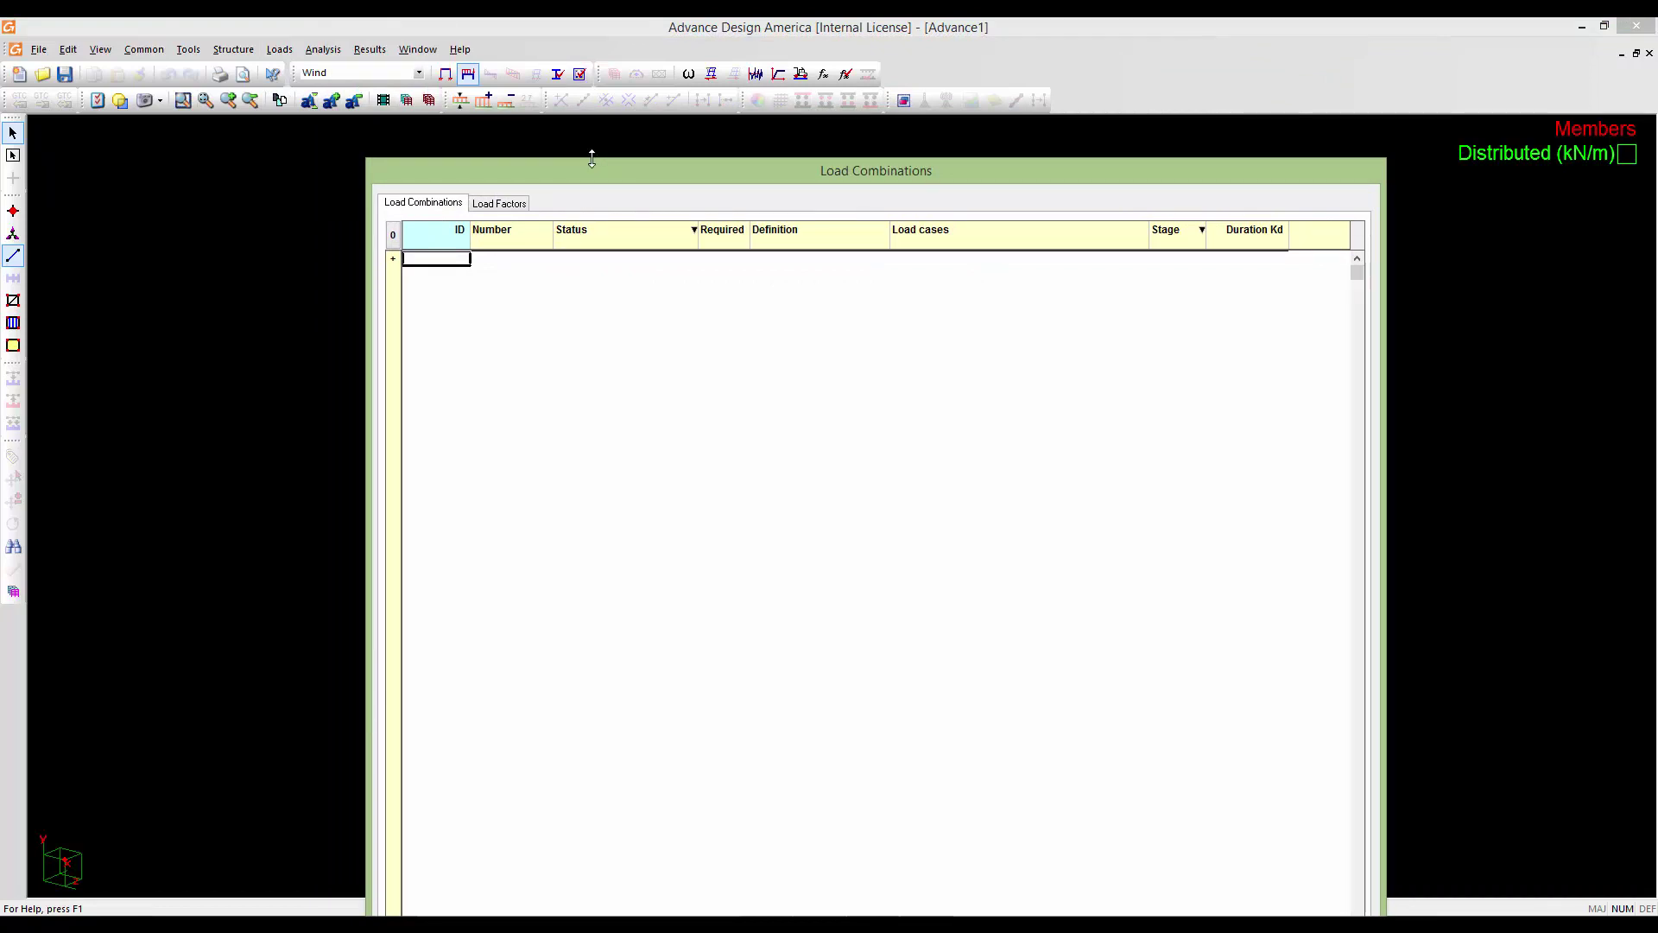
mouse_move(593, 158)
mouse_down()
mouse_move(593, 357)
mouse_move(625, 159)
mouse_up()
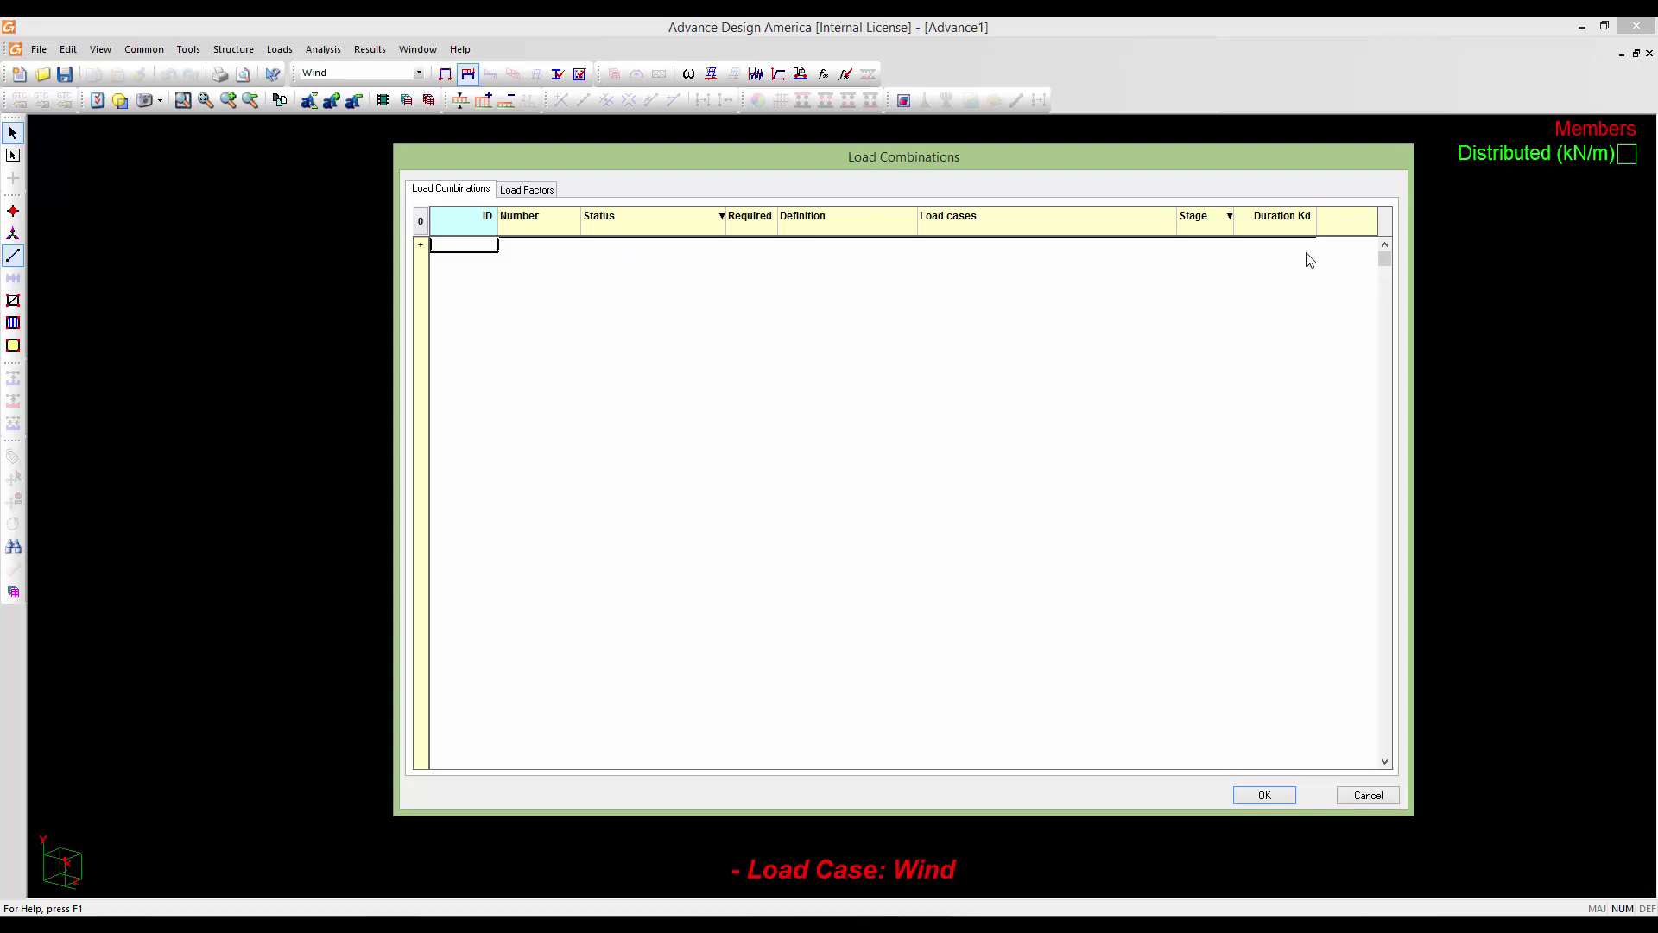
click(521, 195)
click(974, 527)
click(1349, 796)
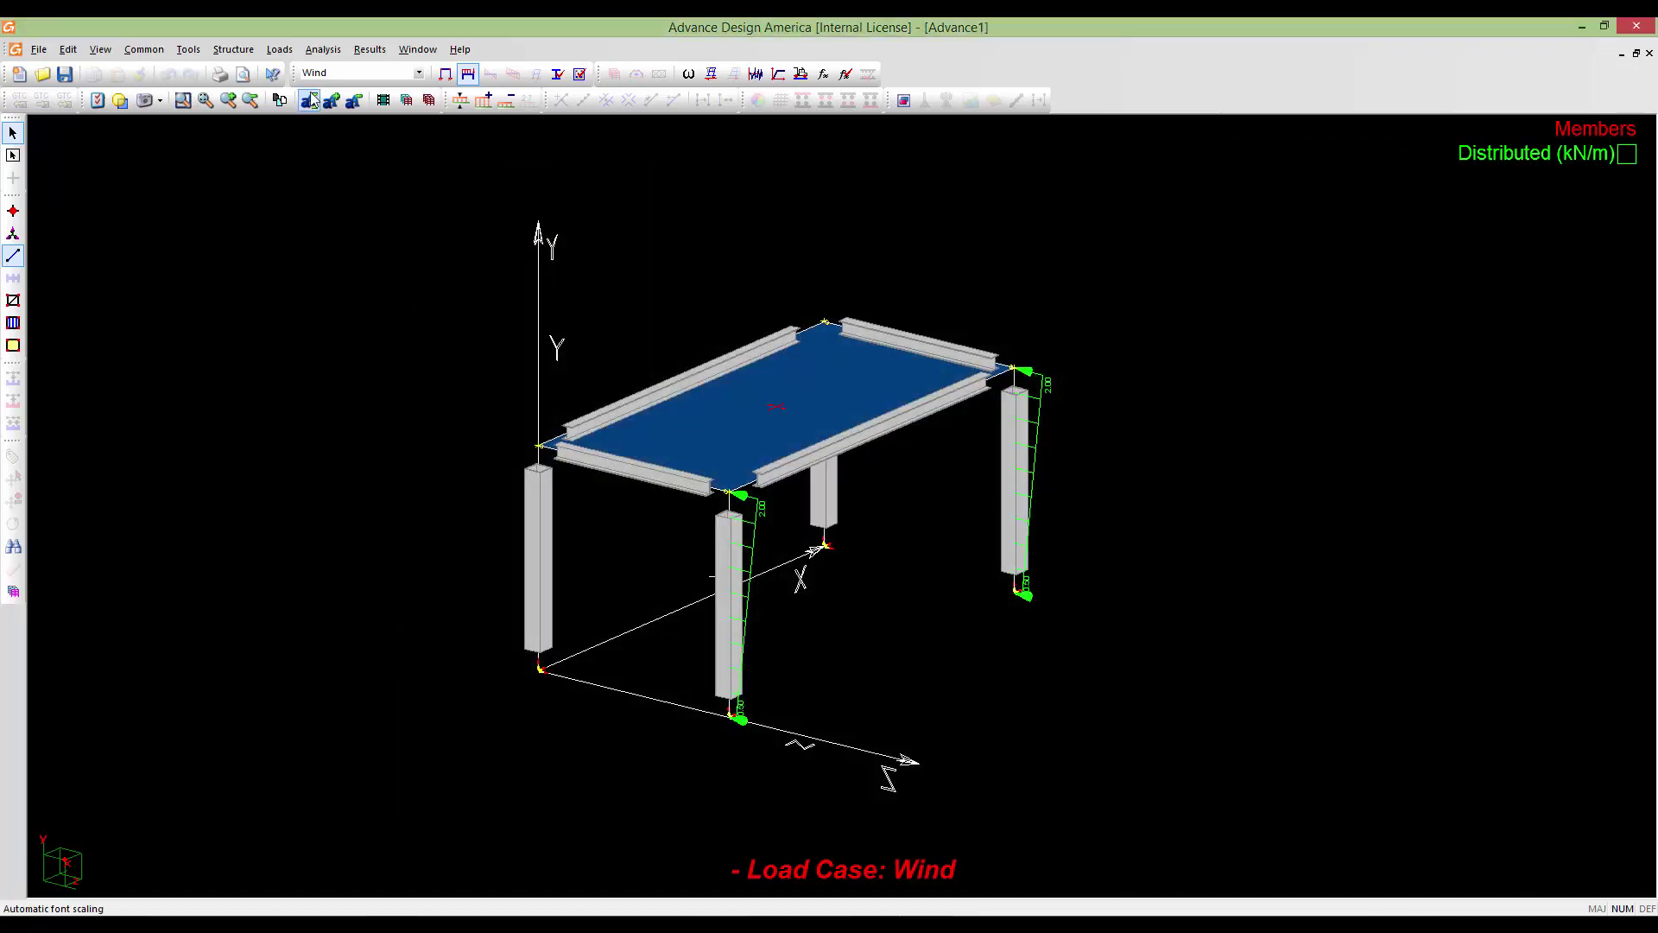
Start the load combination generator with code NBC 2005 / 2010 (Canada), adding to existing combinations and generating an envelope per combination type
click(284, 55)
mouse_move(316, 103)
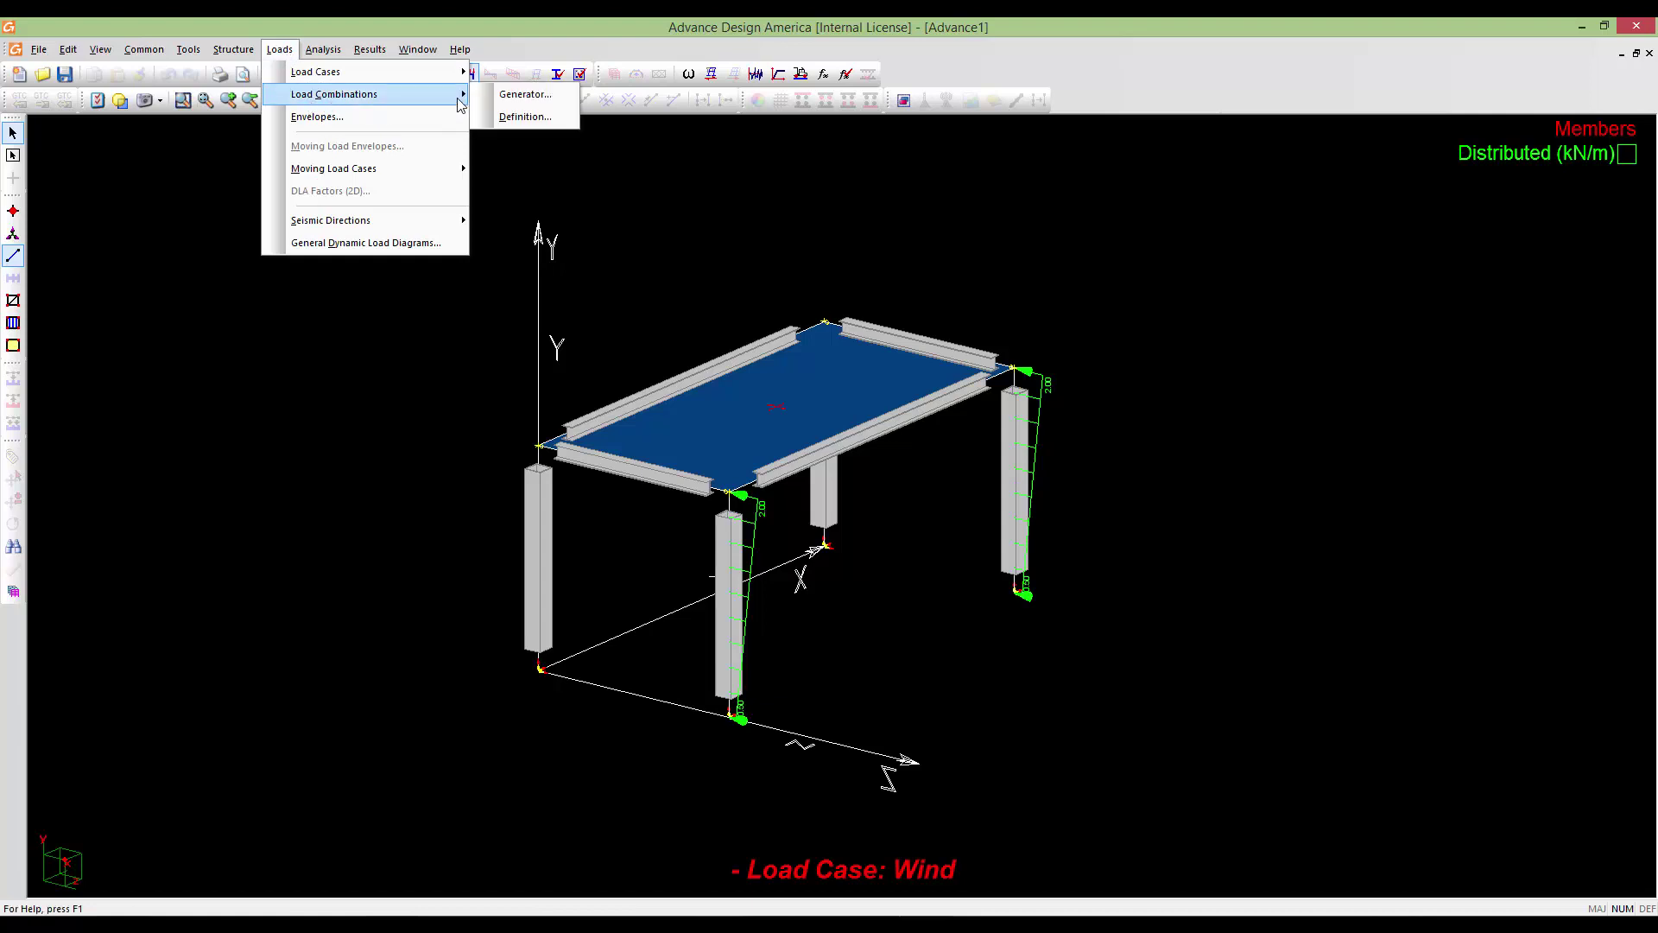
click(515, 97)
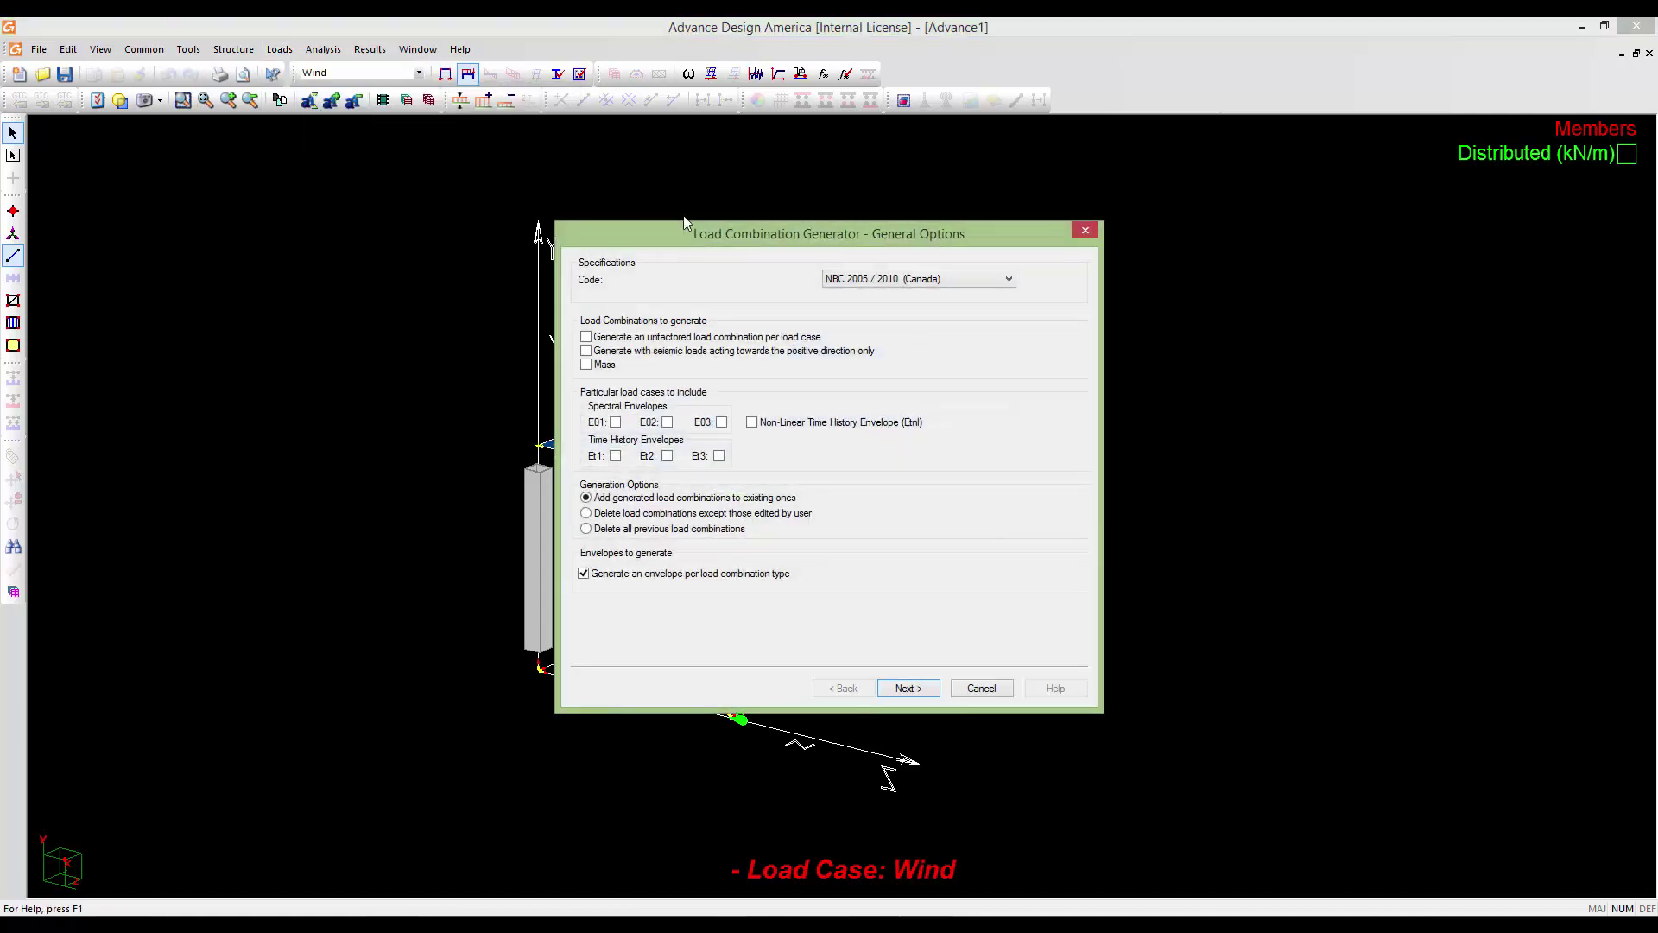
drag(729, 267, 1148, 237)
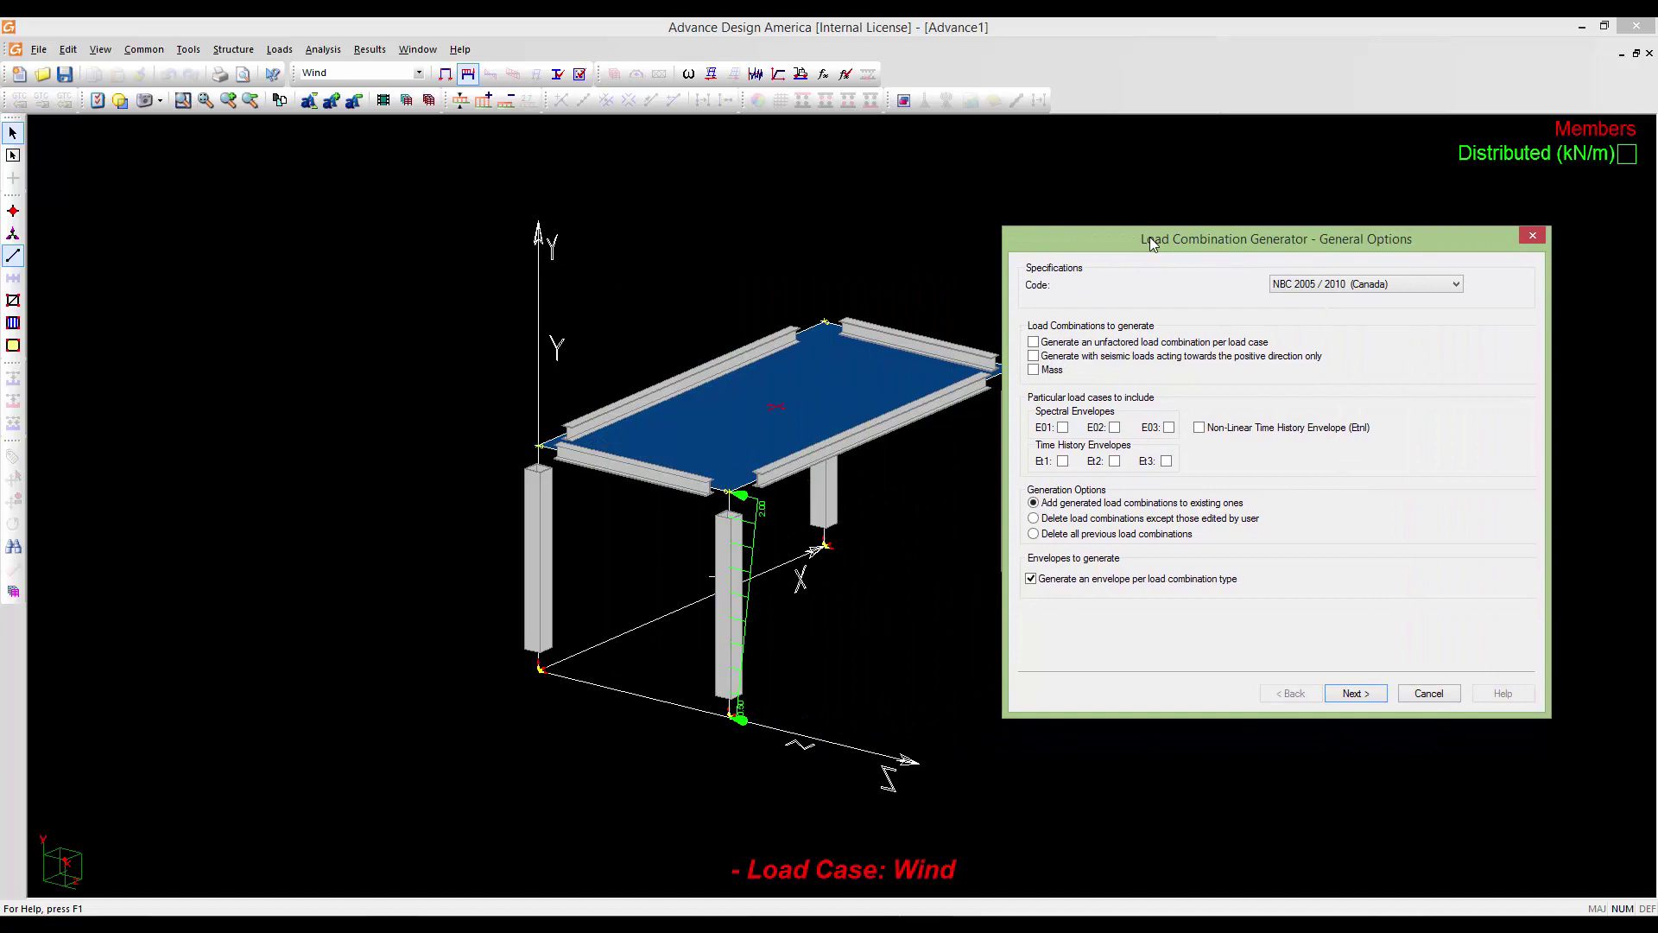
drag(1149, 237, 1200, 190)
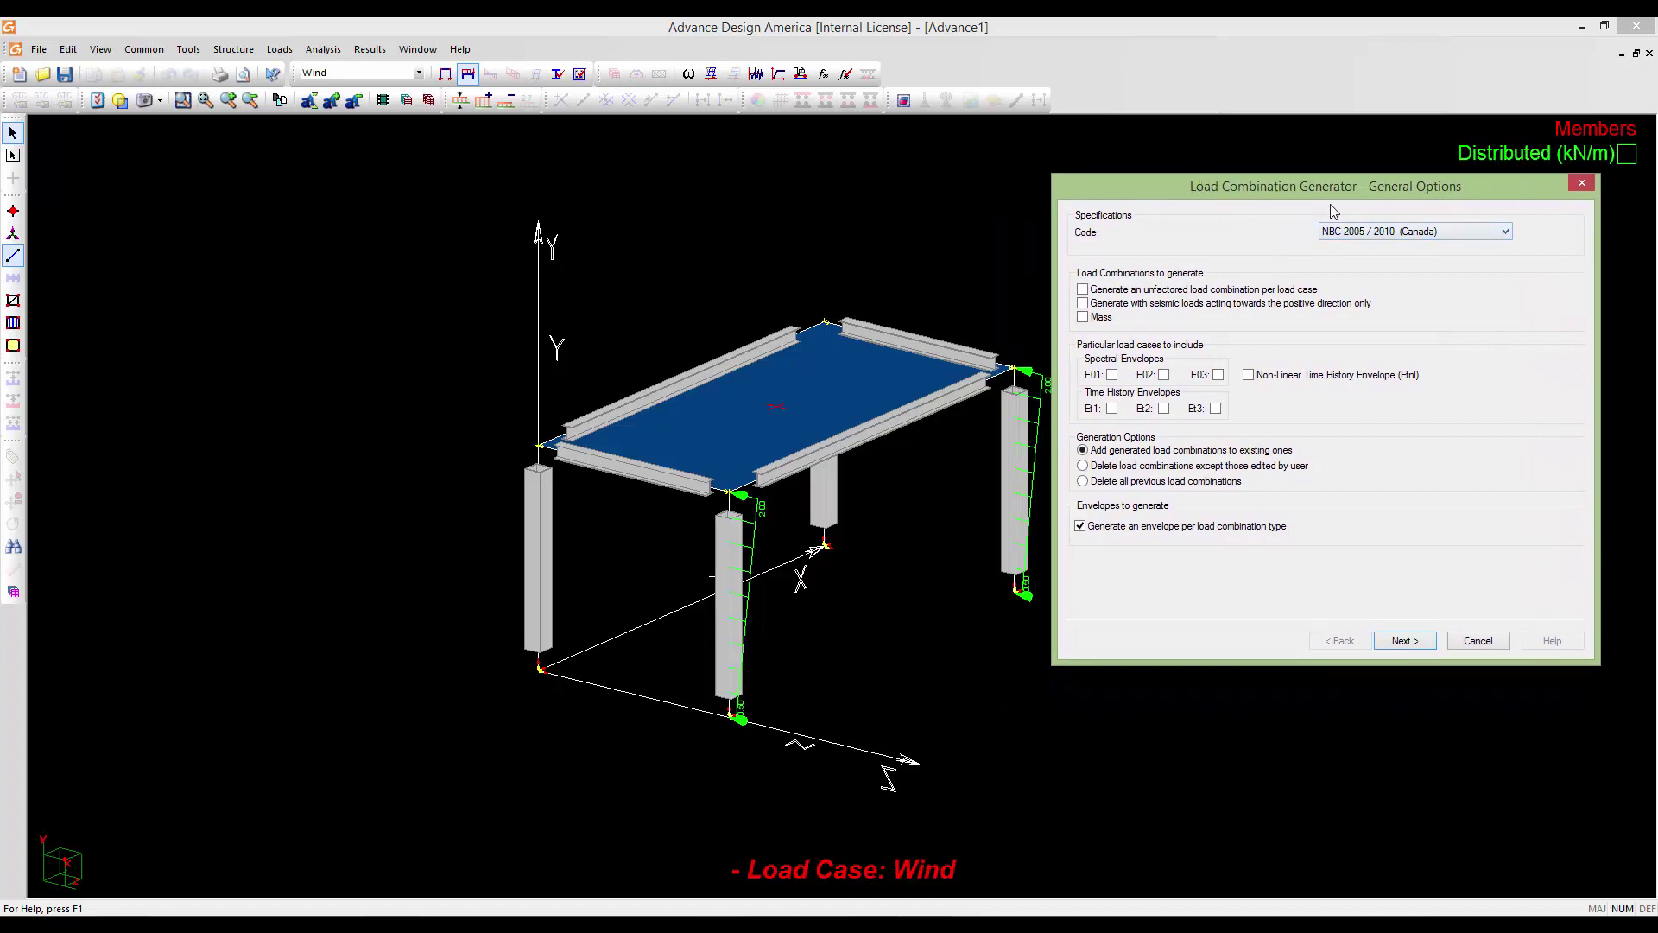
click(1485, 231)
click(1487, 233)
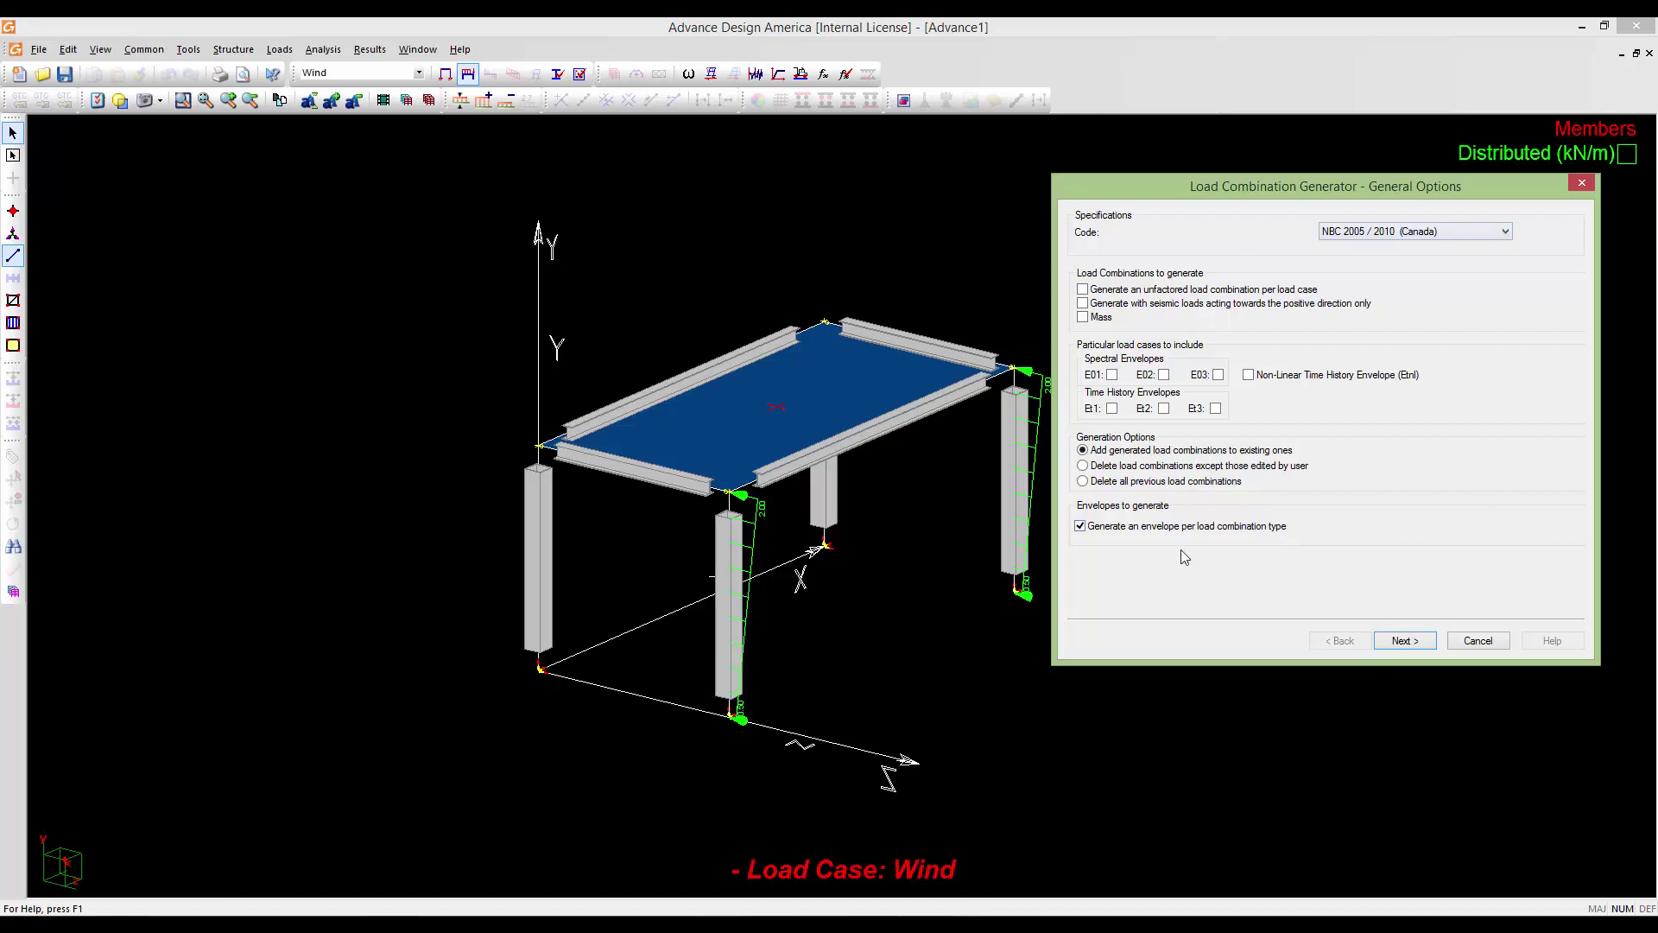
click(1402, 643)
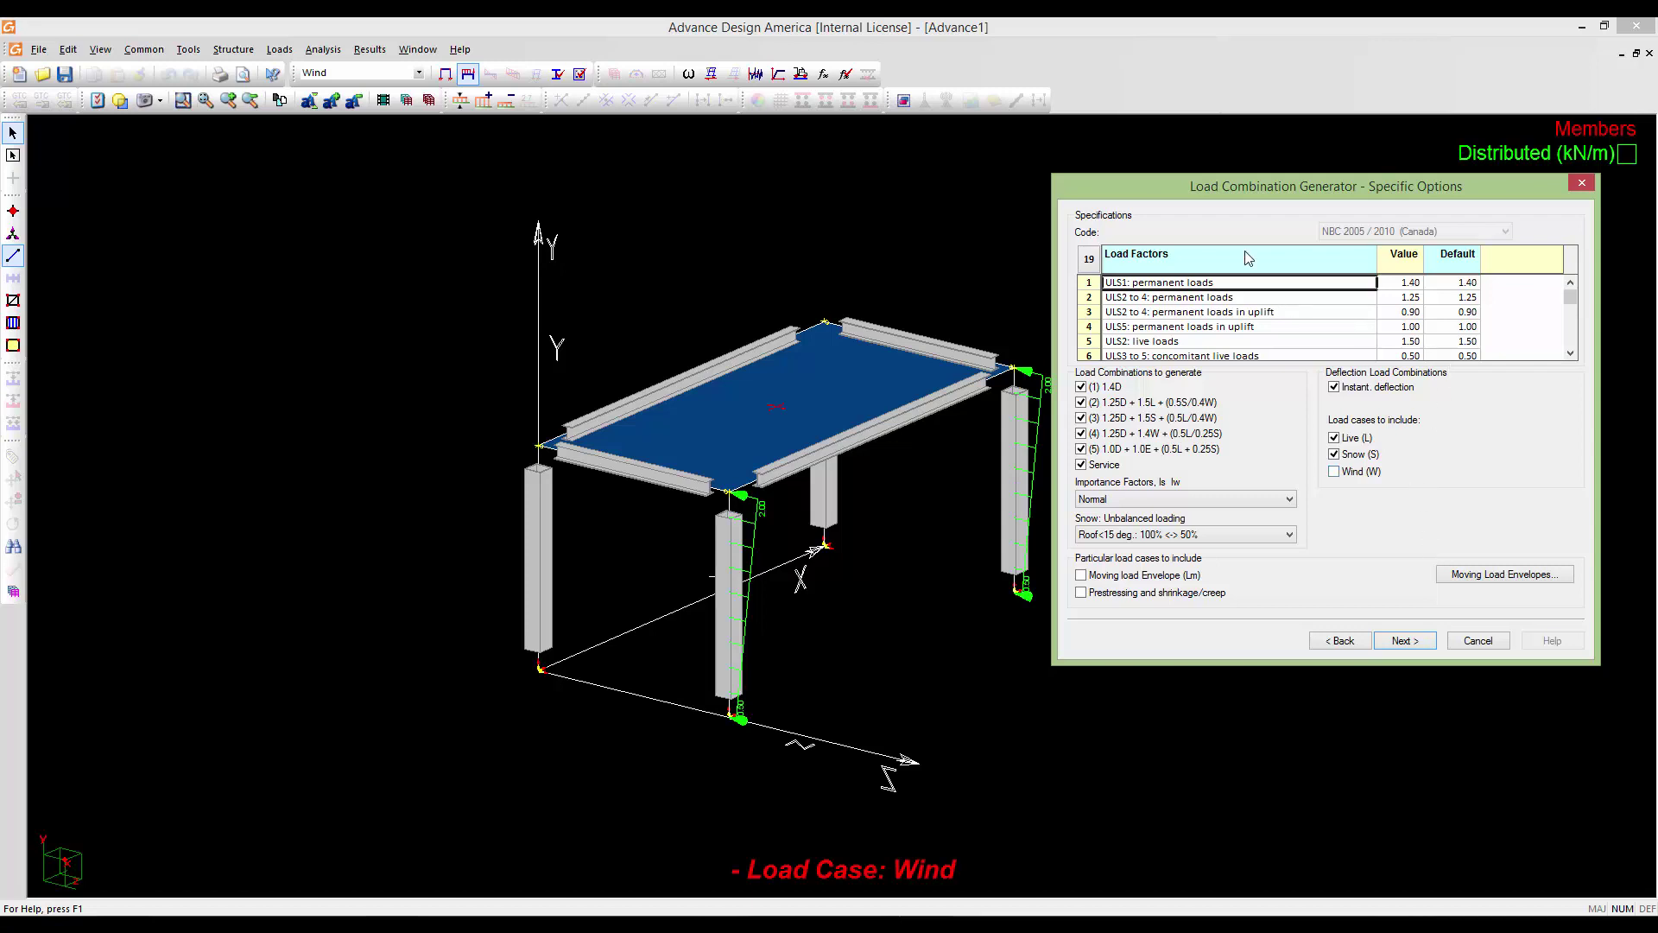
Include Wind (W) in the deflection load combinations, keep the default load factors, and continue to the combination selection
drag(1218, 197, 1197, 173)
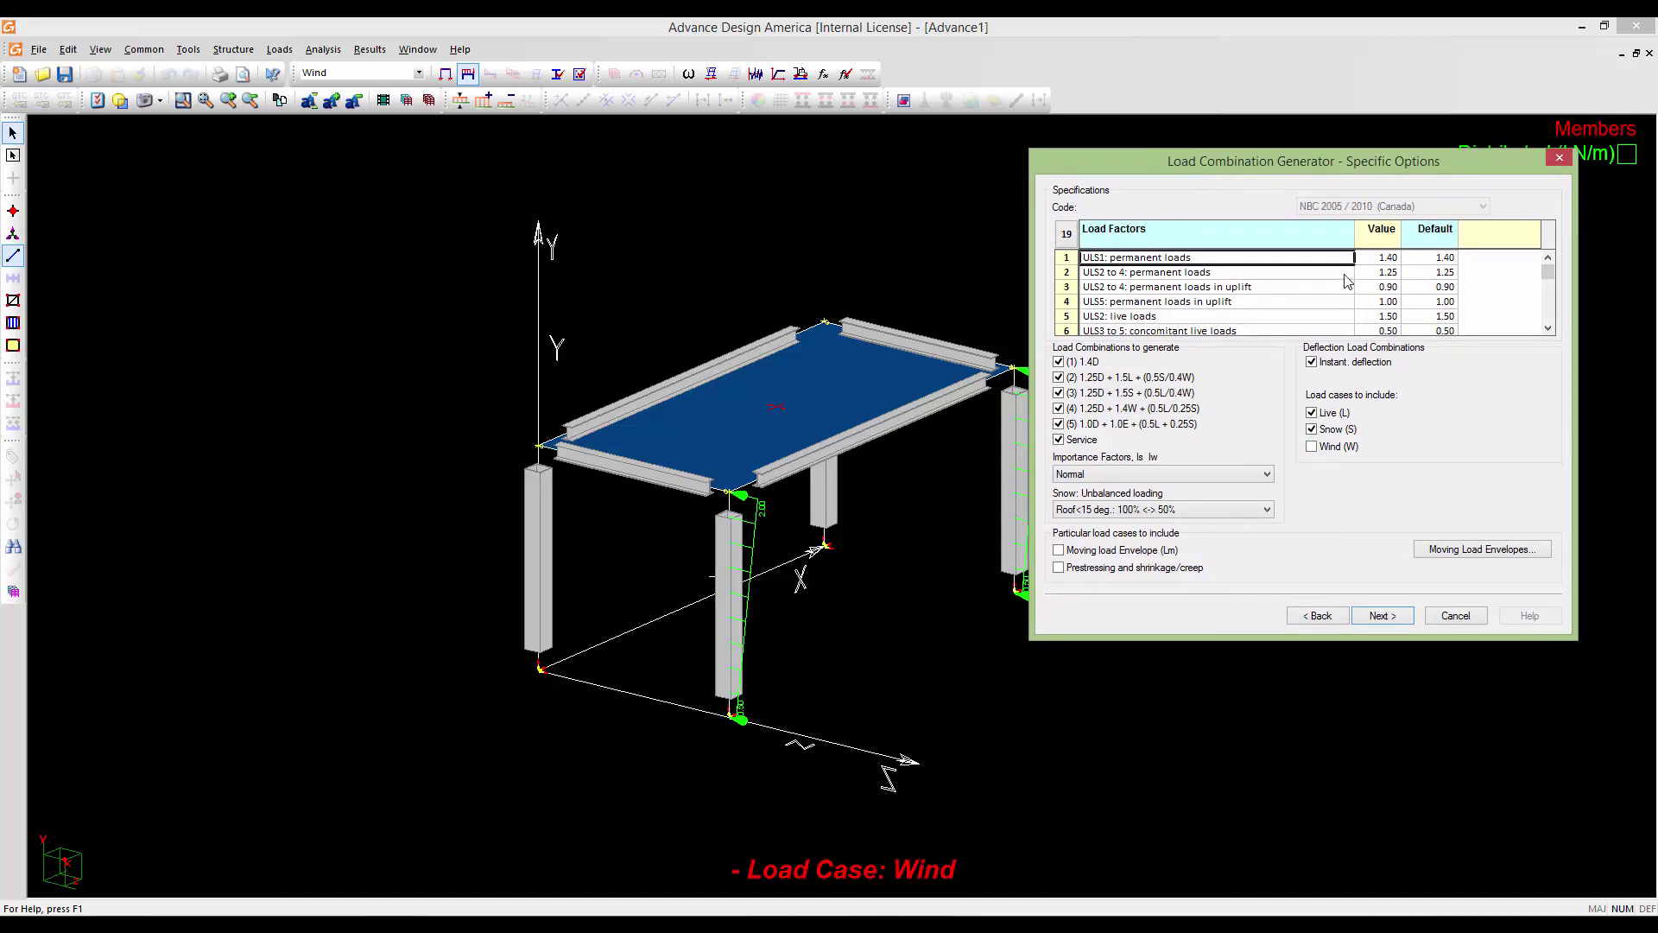
click(1311, 449)
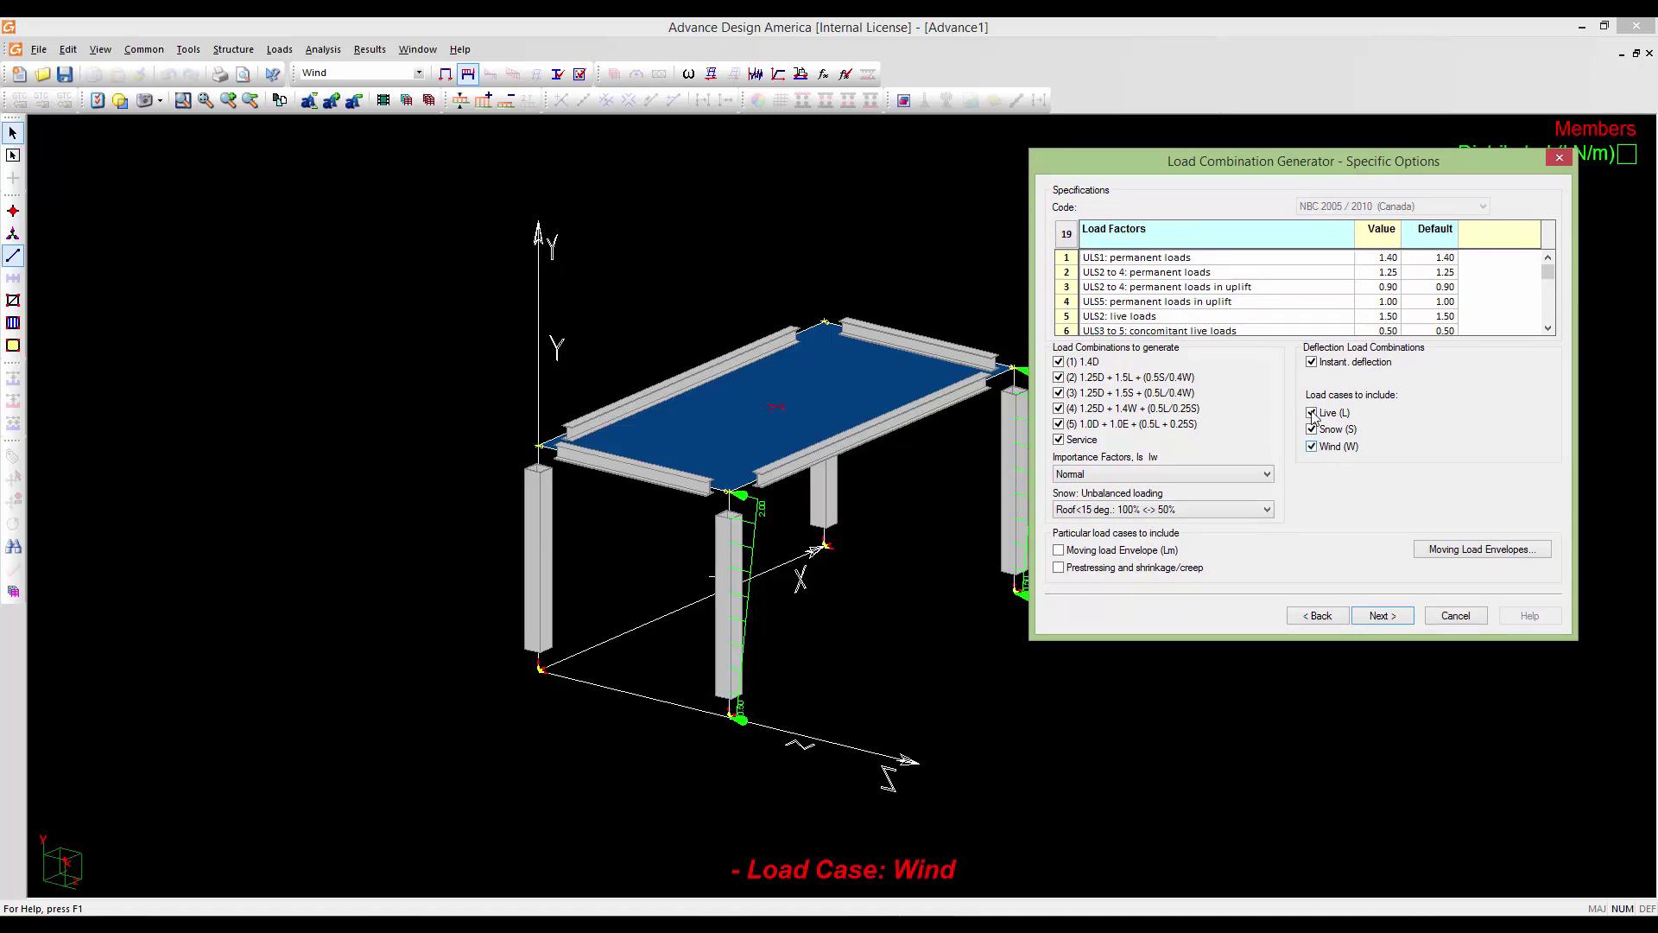
click(1550, 295)
drag(1549, 289, 1526, 235)
click(1392, 618)
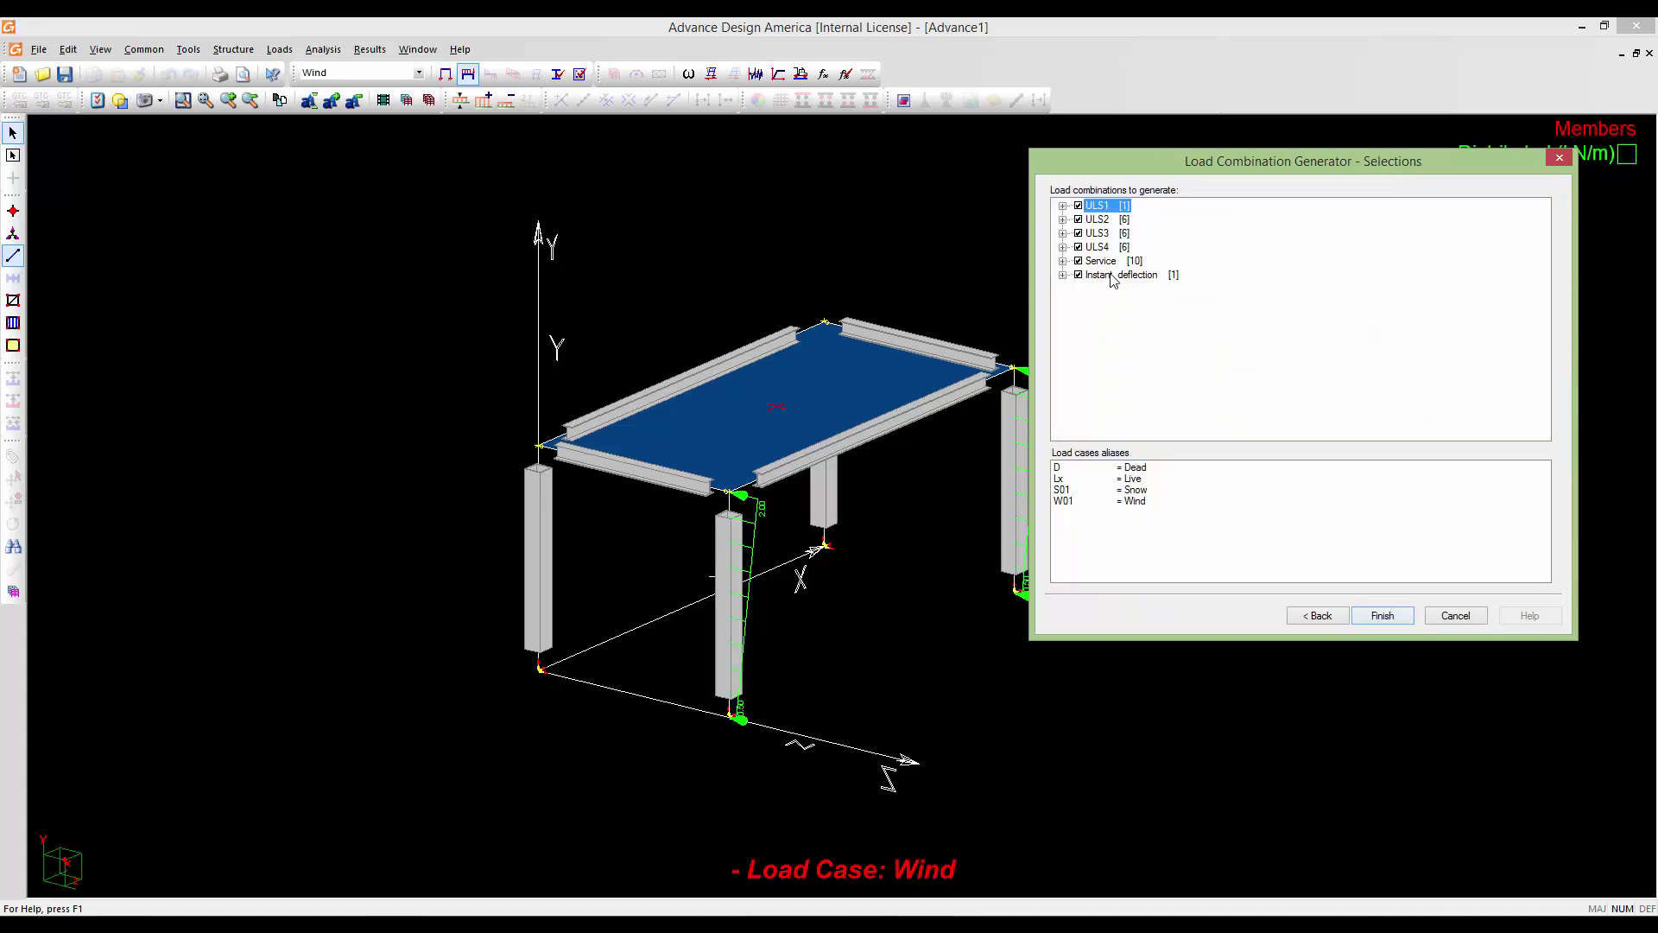
Examine the combinations proposed in the ULS1 to ULS4, Service and Instant. deflection groups
click(1063, 207)
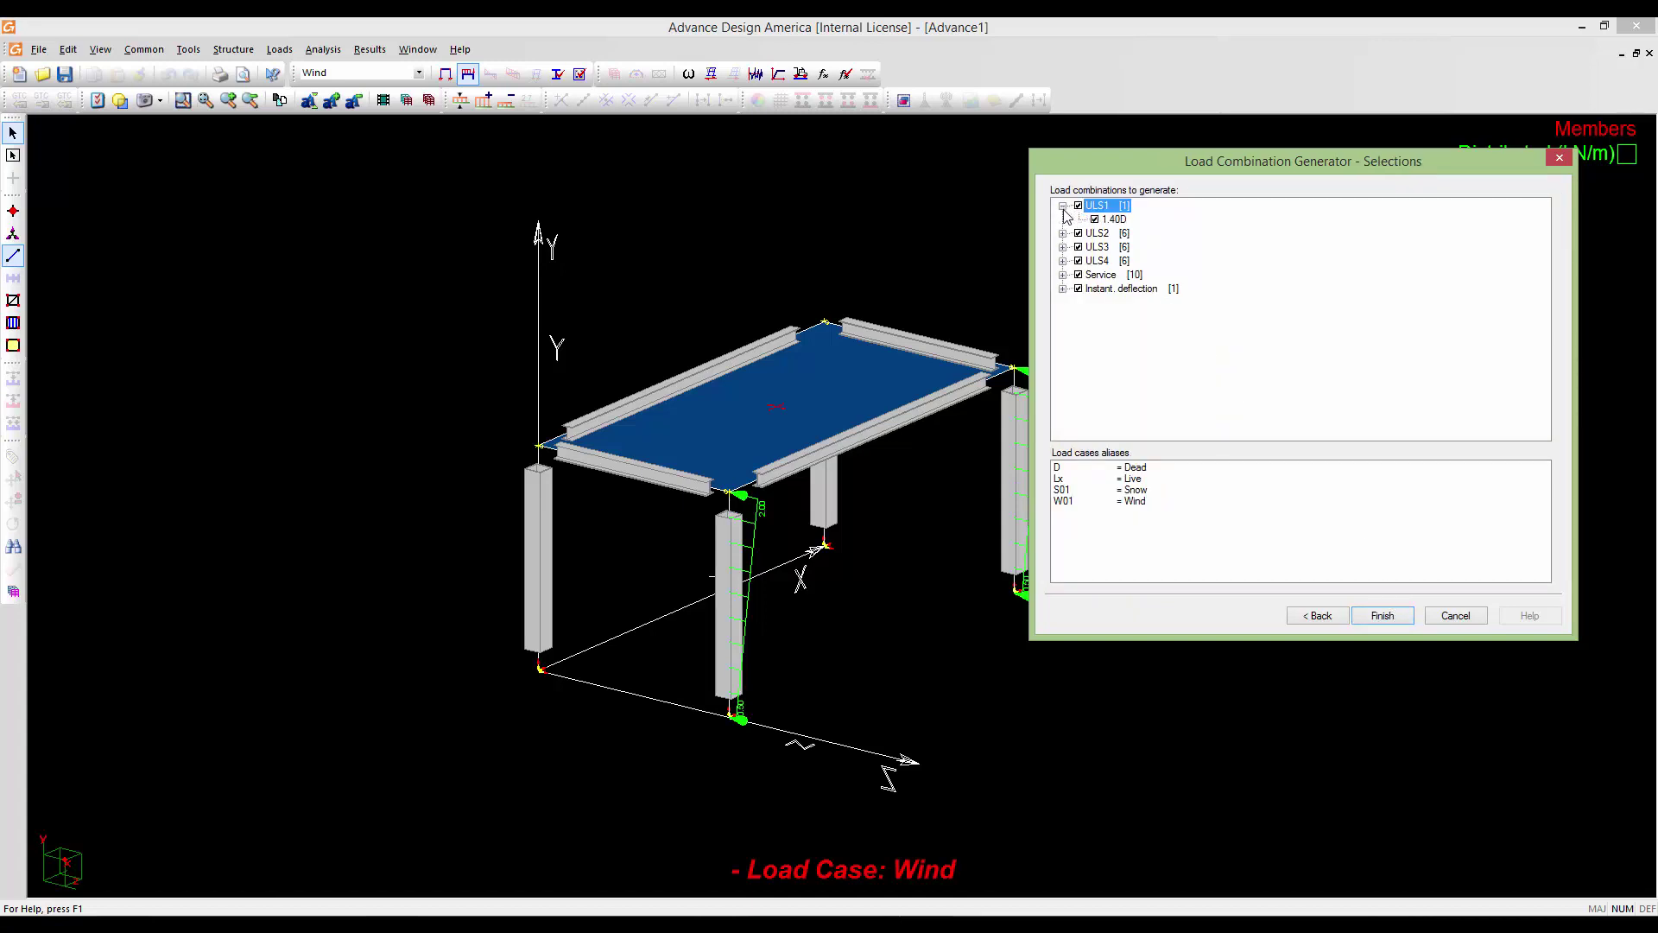
click(1063, 233)
click(1062, 329)
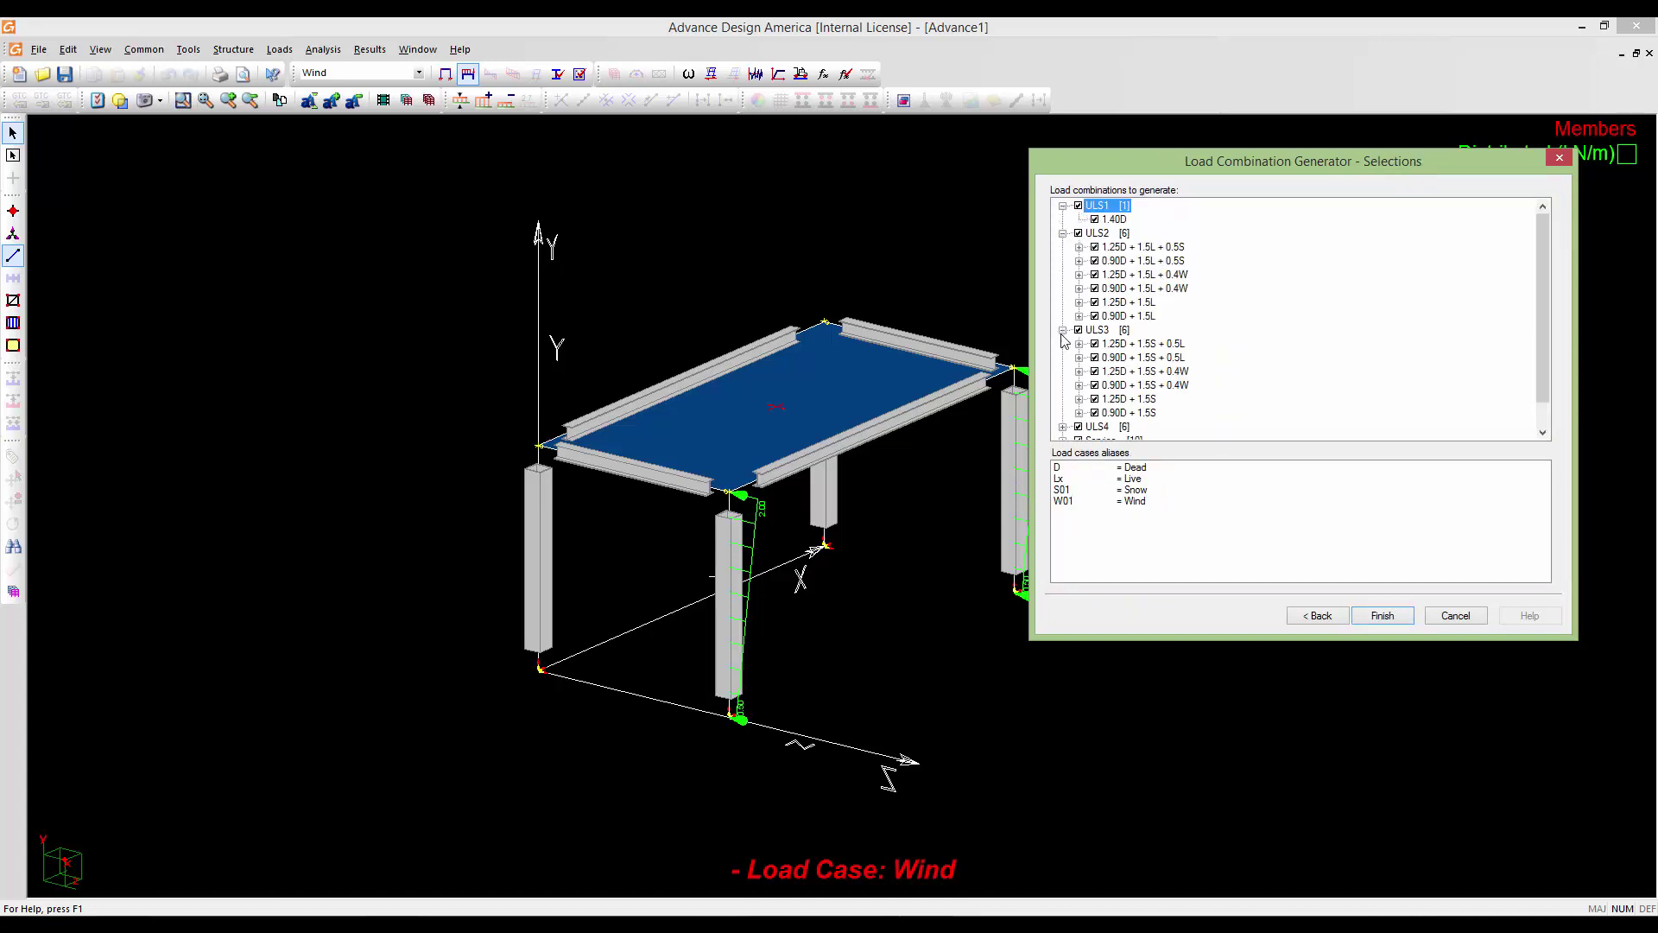
scroll(1069, 399, down, 1)
click(1063, 399)
scroll(1066, 424, down, 1)
click(1063, 413)
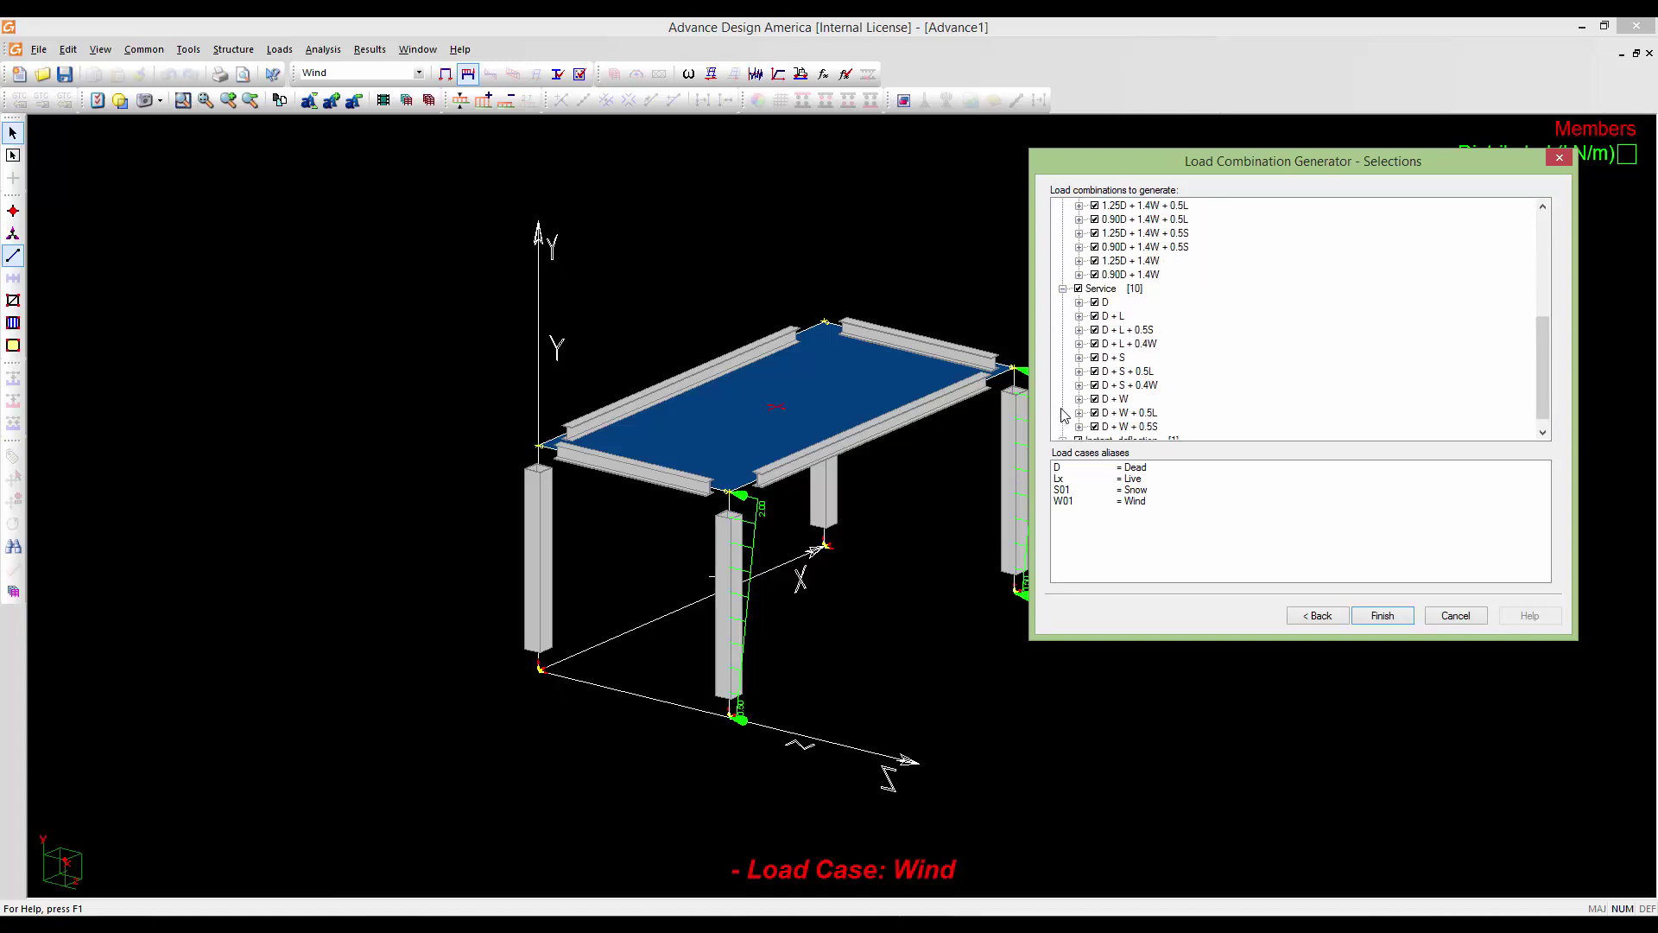
scroll(1063, 415, down, 1)
click(1064, 427)
scroll(1062, 416, up, 5)
scroll(1064, 408, up, 2)
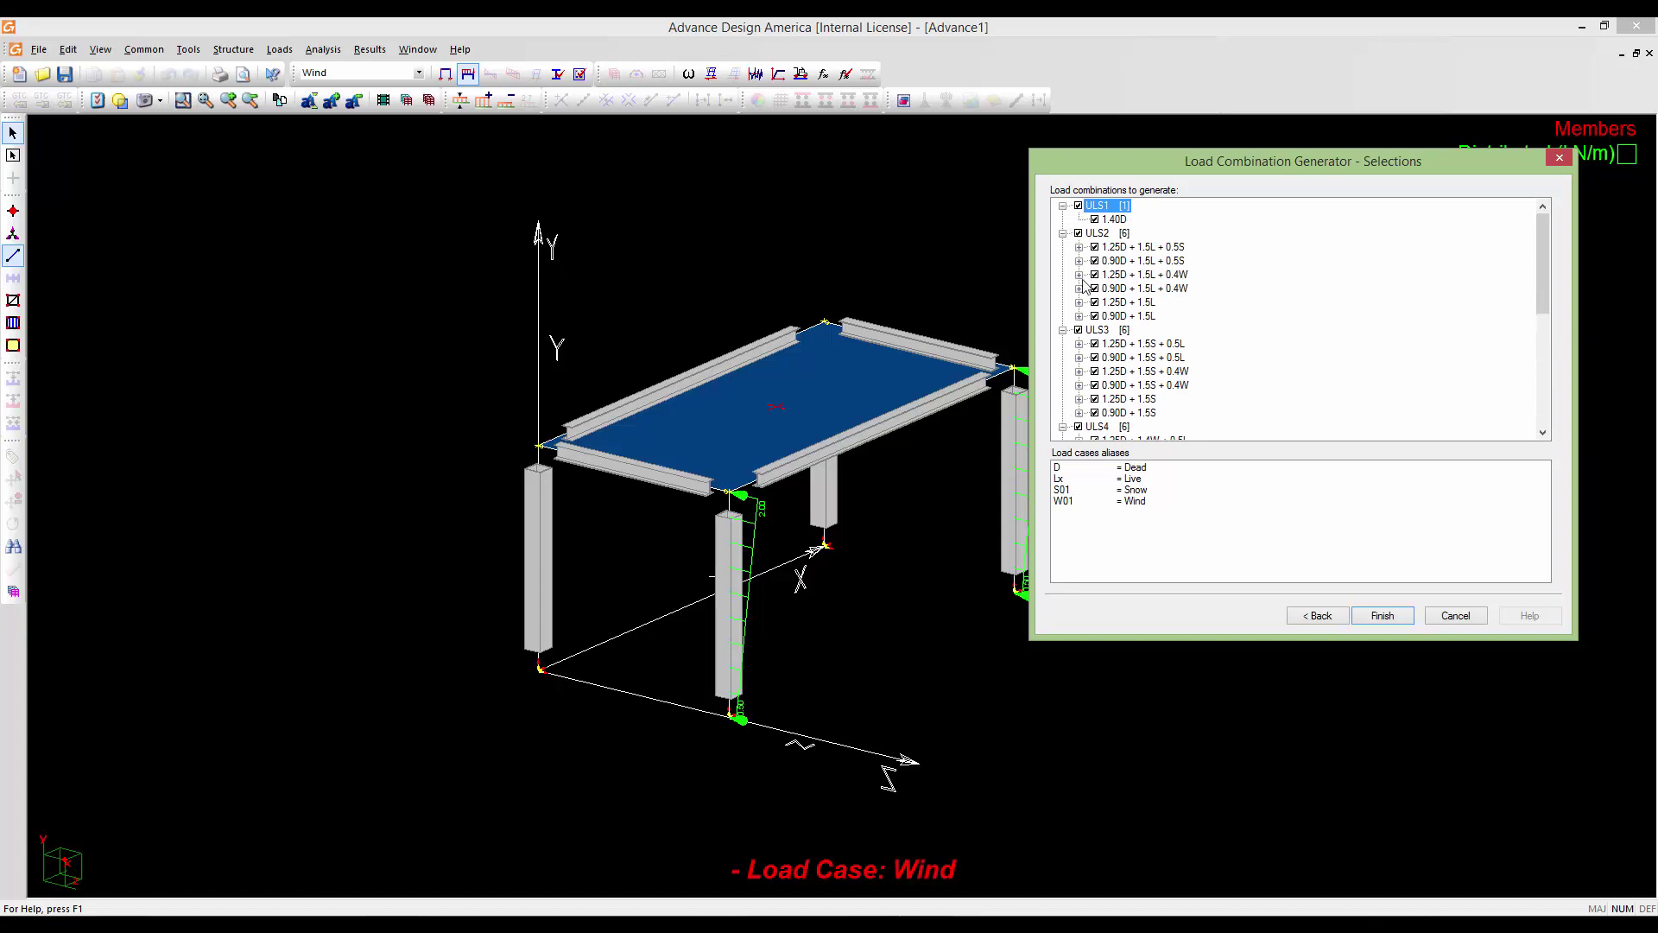
Check the detailed snow combination under 1.25D + 1.5L + 0.5S in ULS2, and generate all selected load combinations
click(1078, 247)
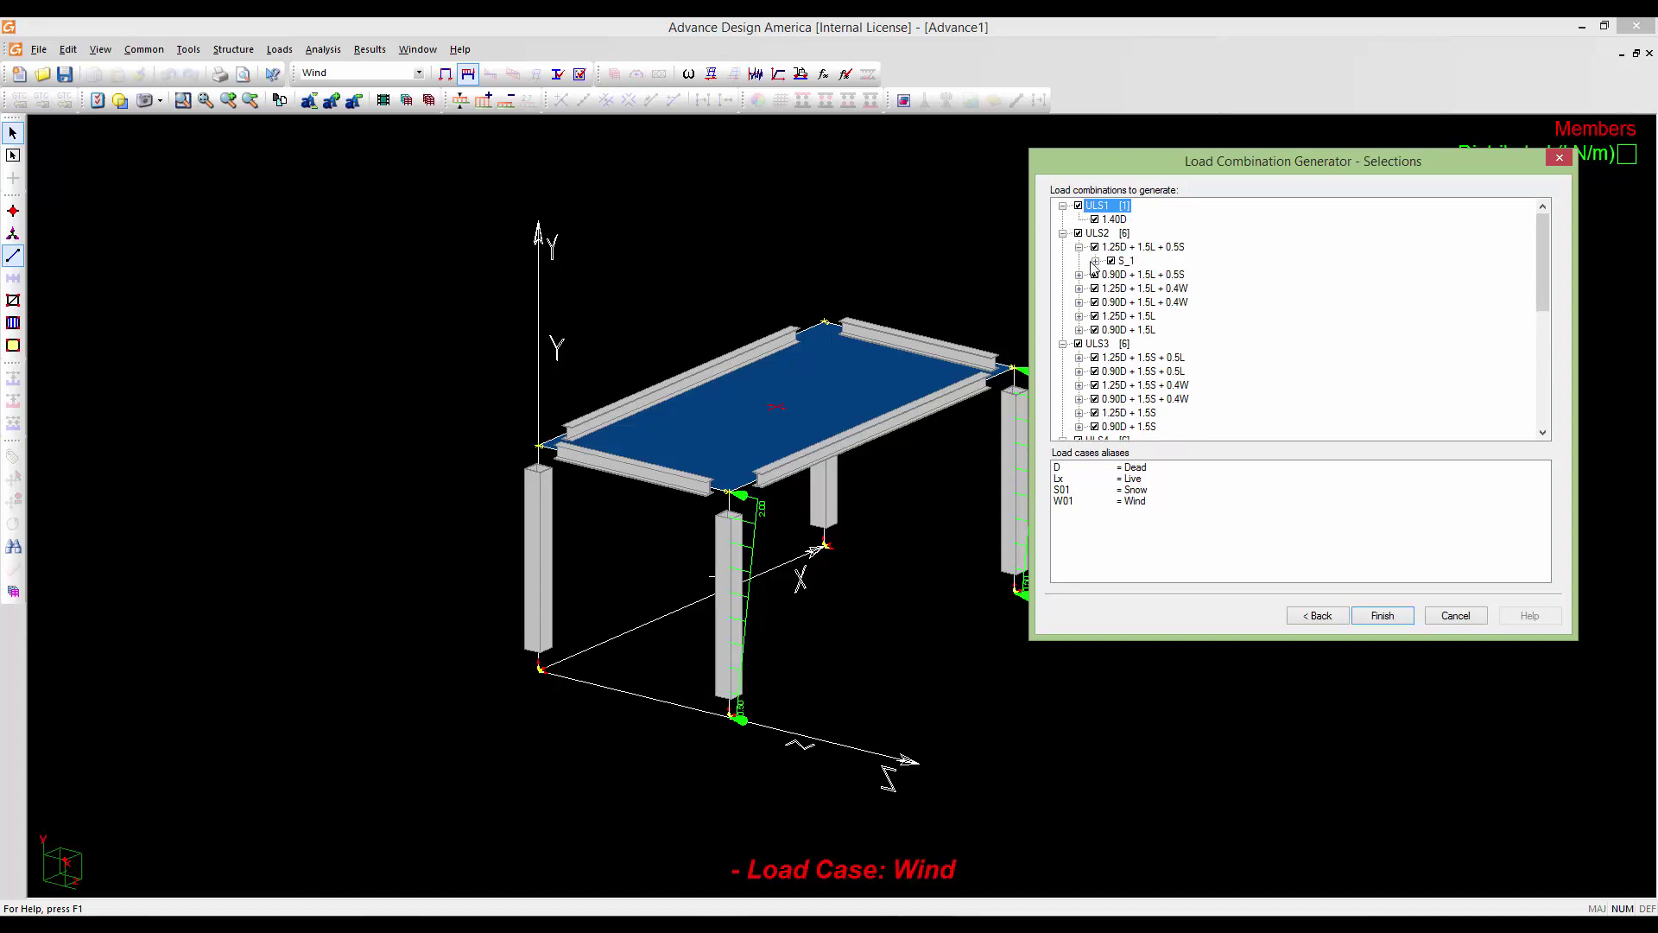
click(1095, 260)
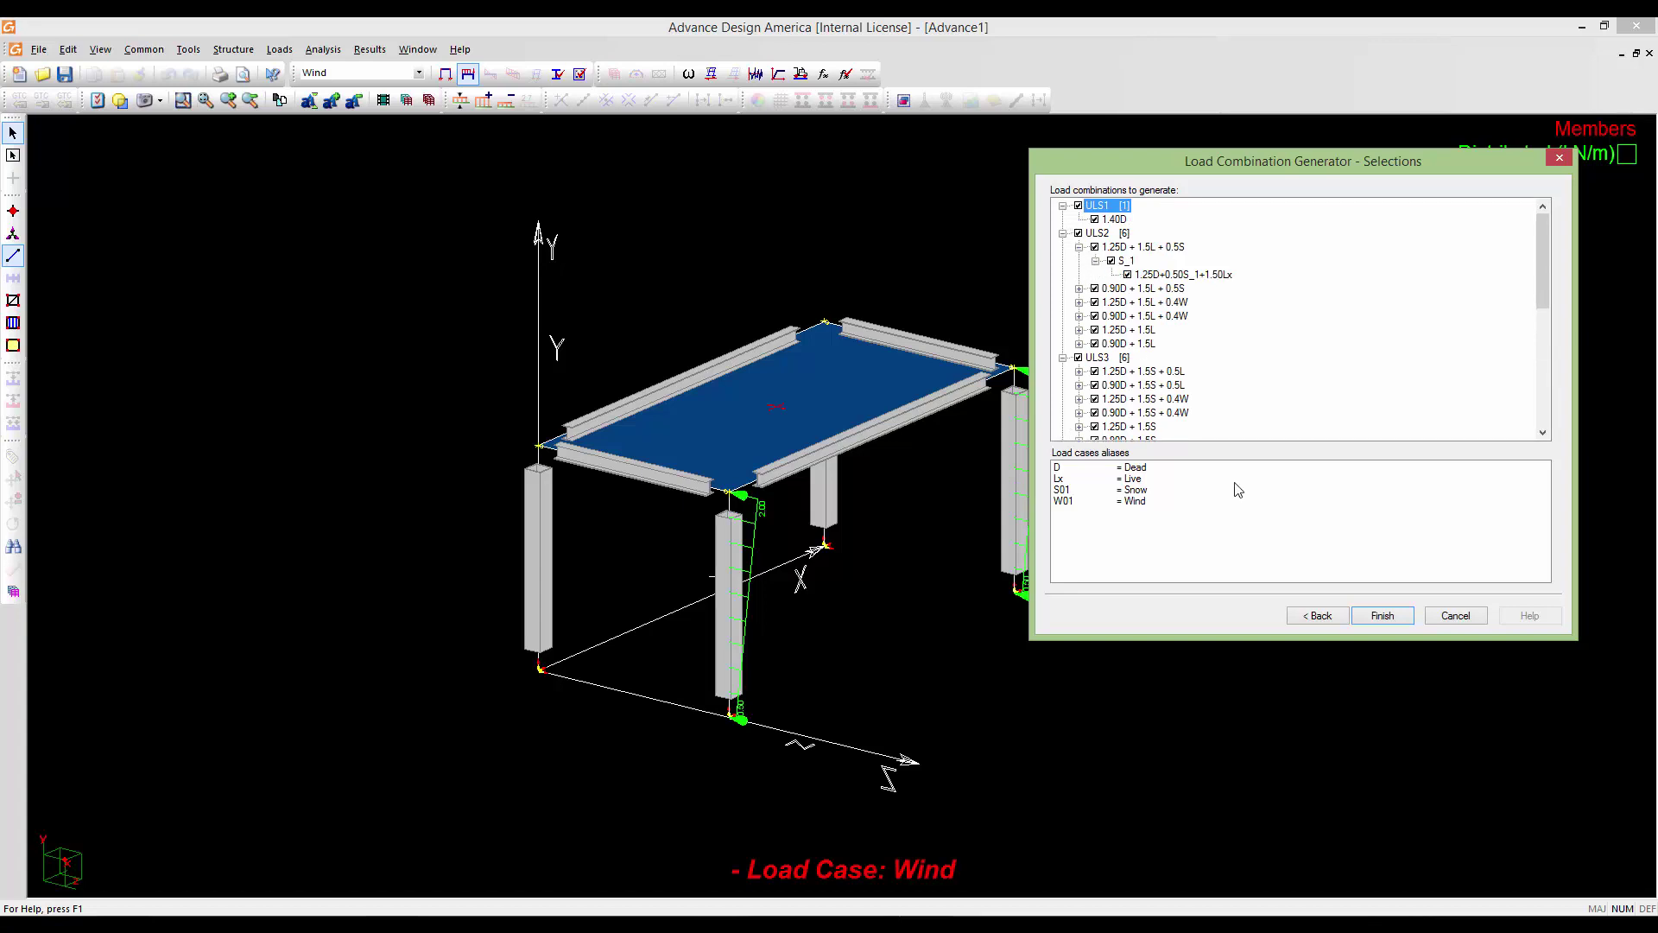
click(1380, 616)
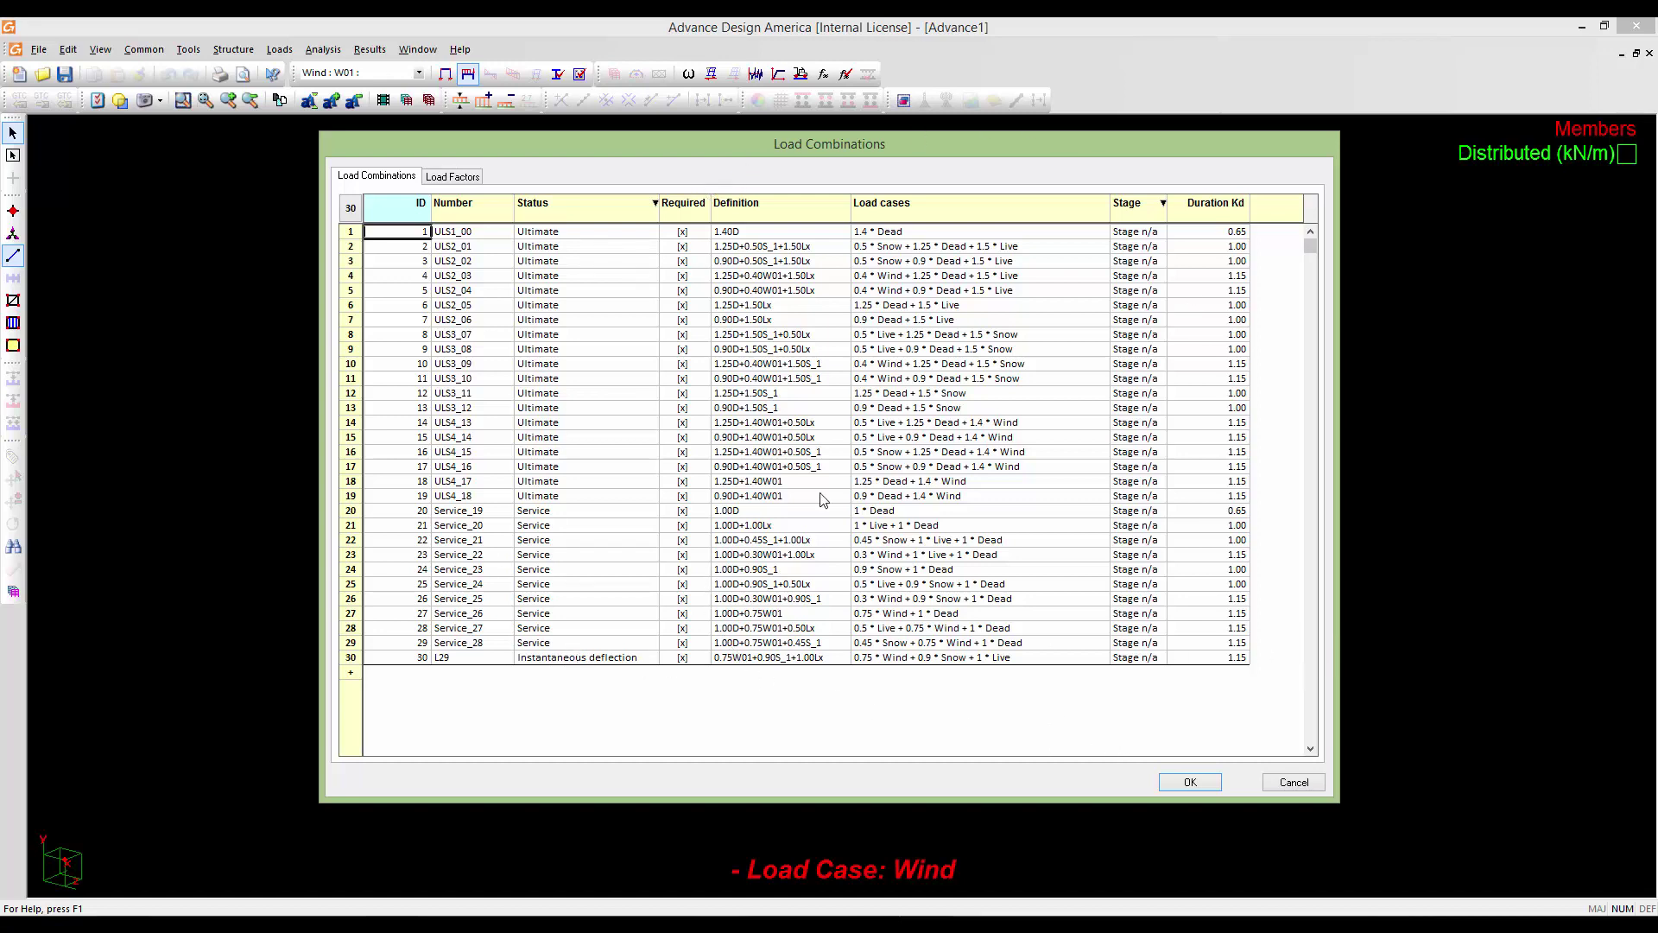
Examine the generated load combination list and the load factors of several ULS2 combinations
drag(498, 152, 577, 167)
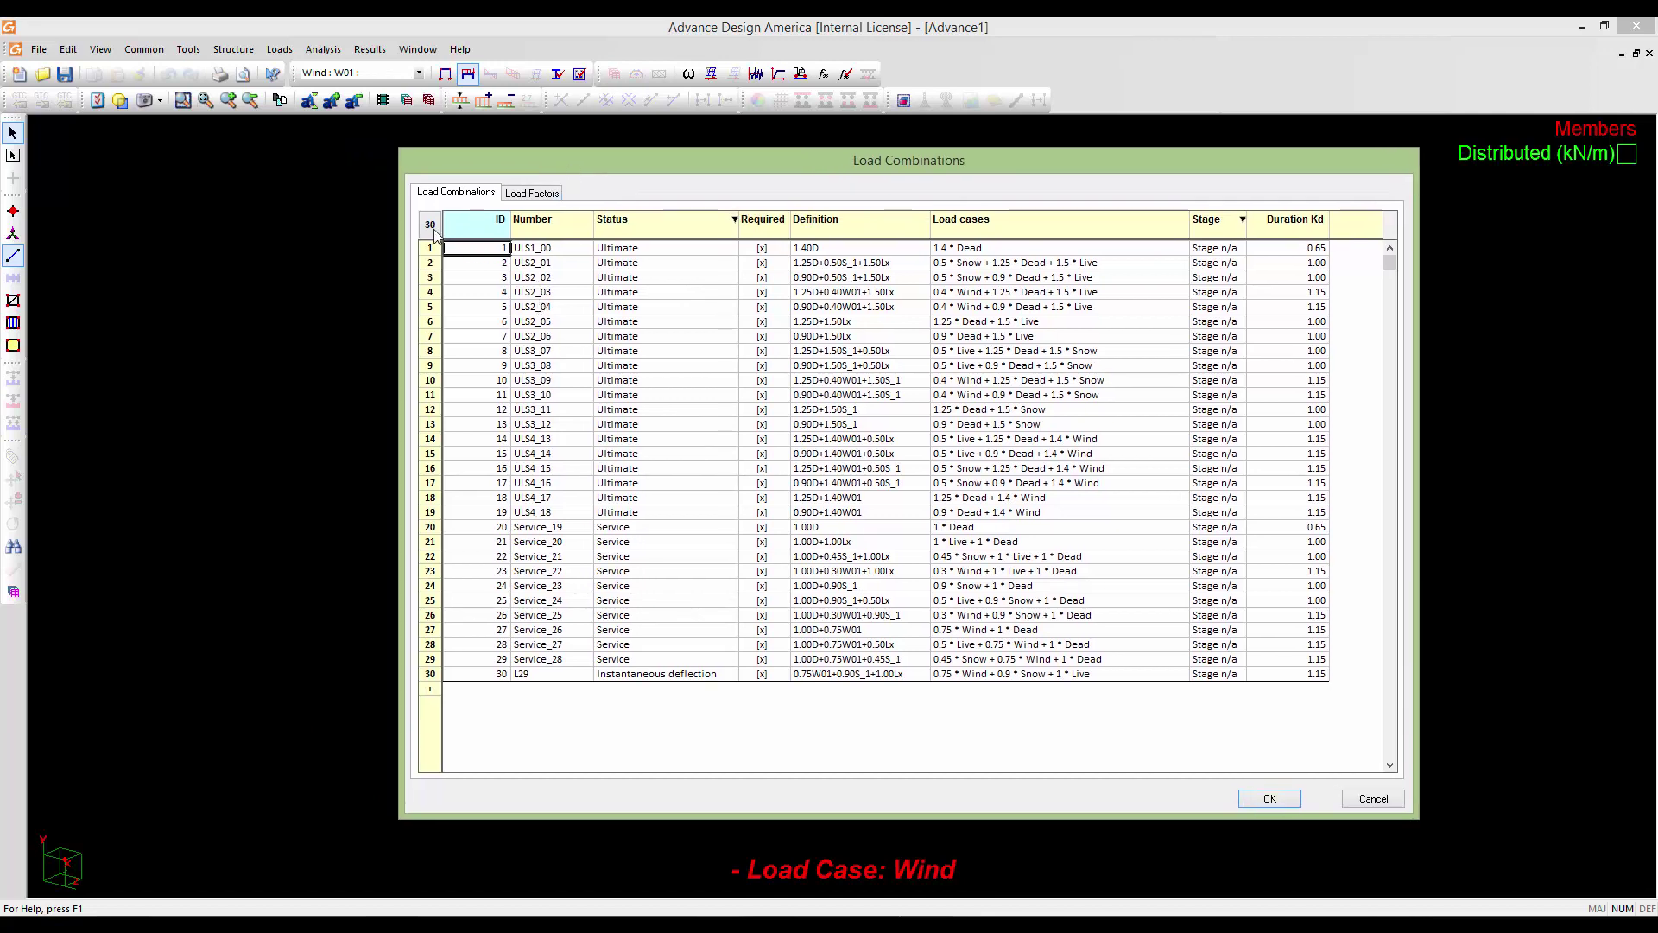
click(429, 262)
ctrl+click(430, 292)
click(430, 291)
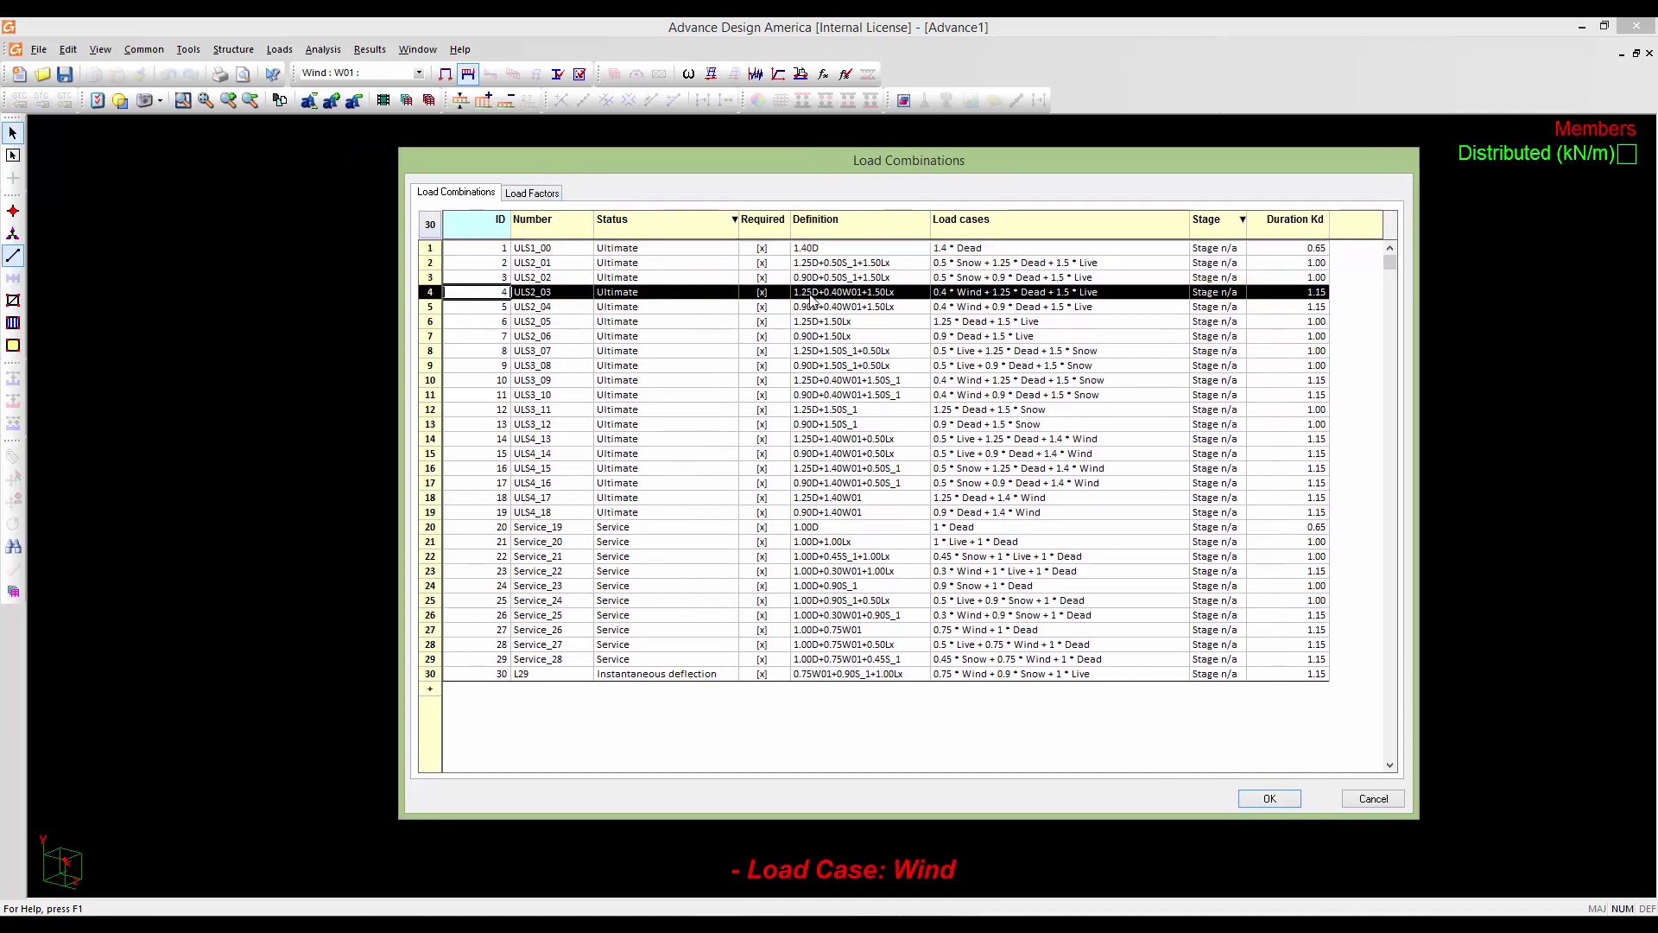
click(541, 200)
click(449, 241)
click(451, 264)
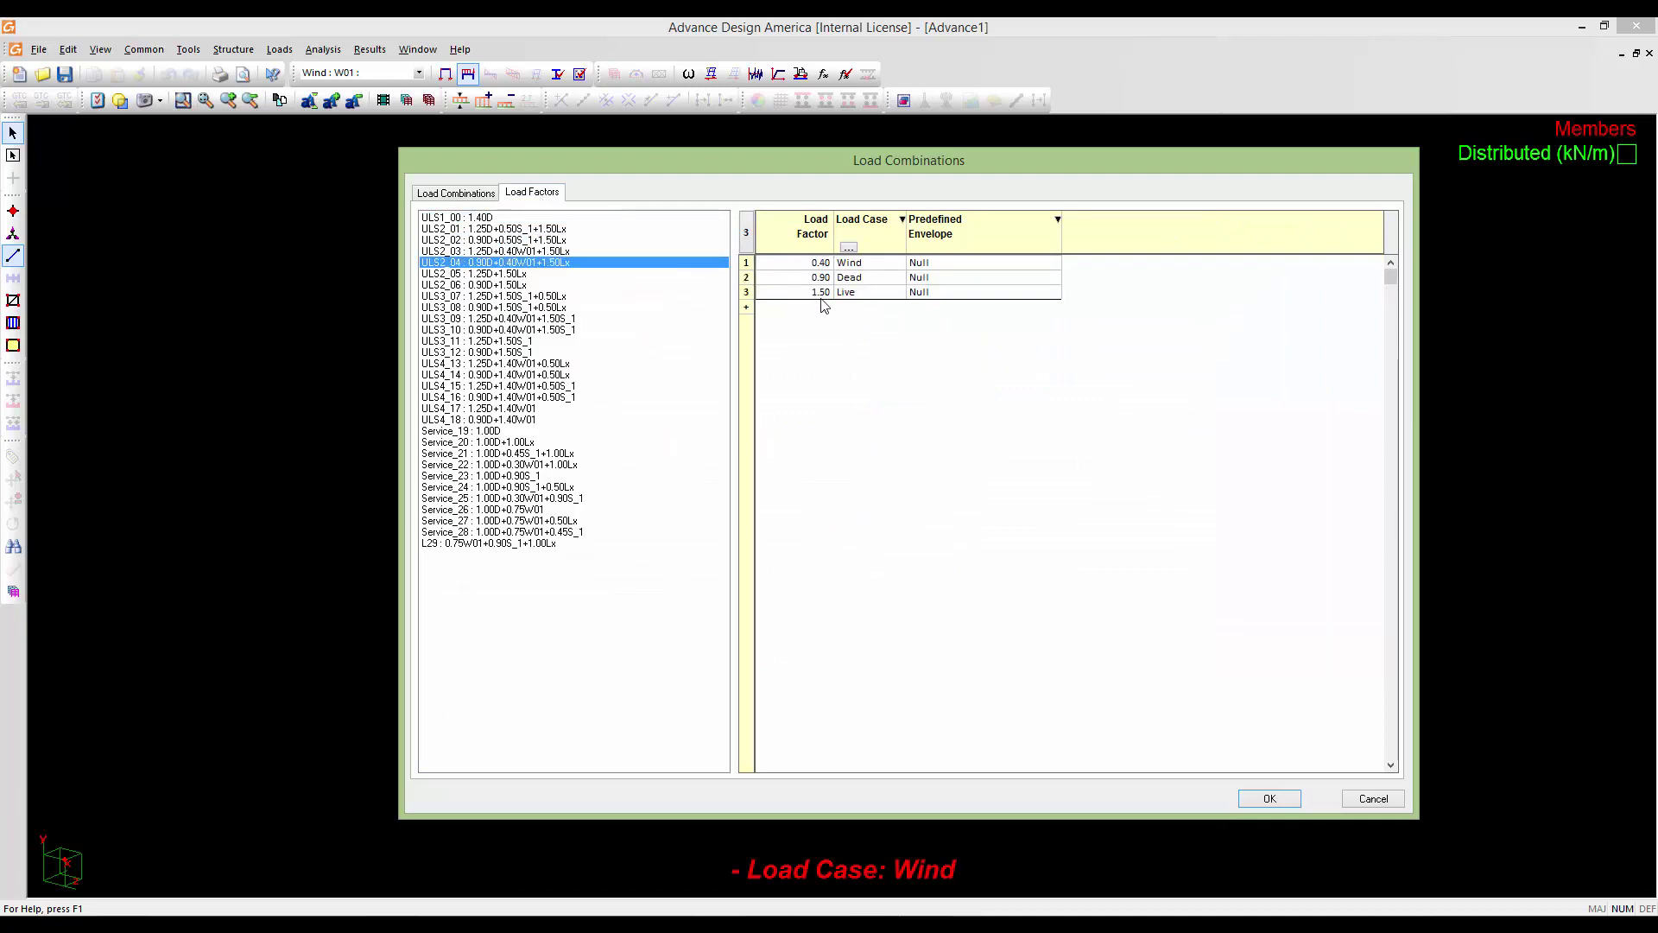
Check the load factors of ULS1, ULS3, ULS4 and Service combinations, and accept the generated load combination table
click(437, 218)
click(446, 229)
click(445, 218)
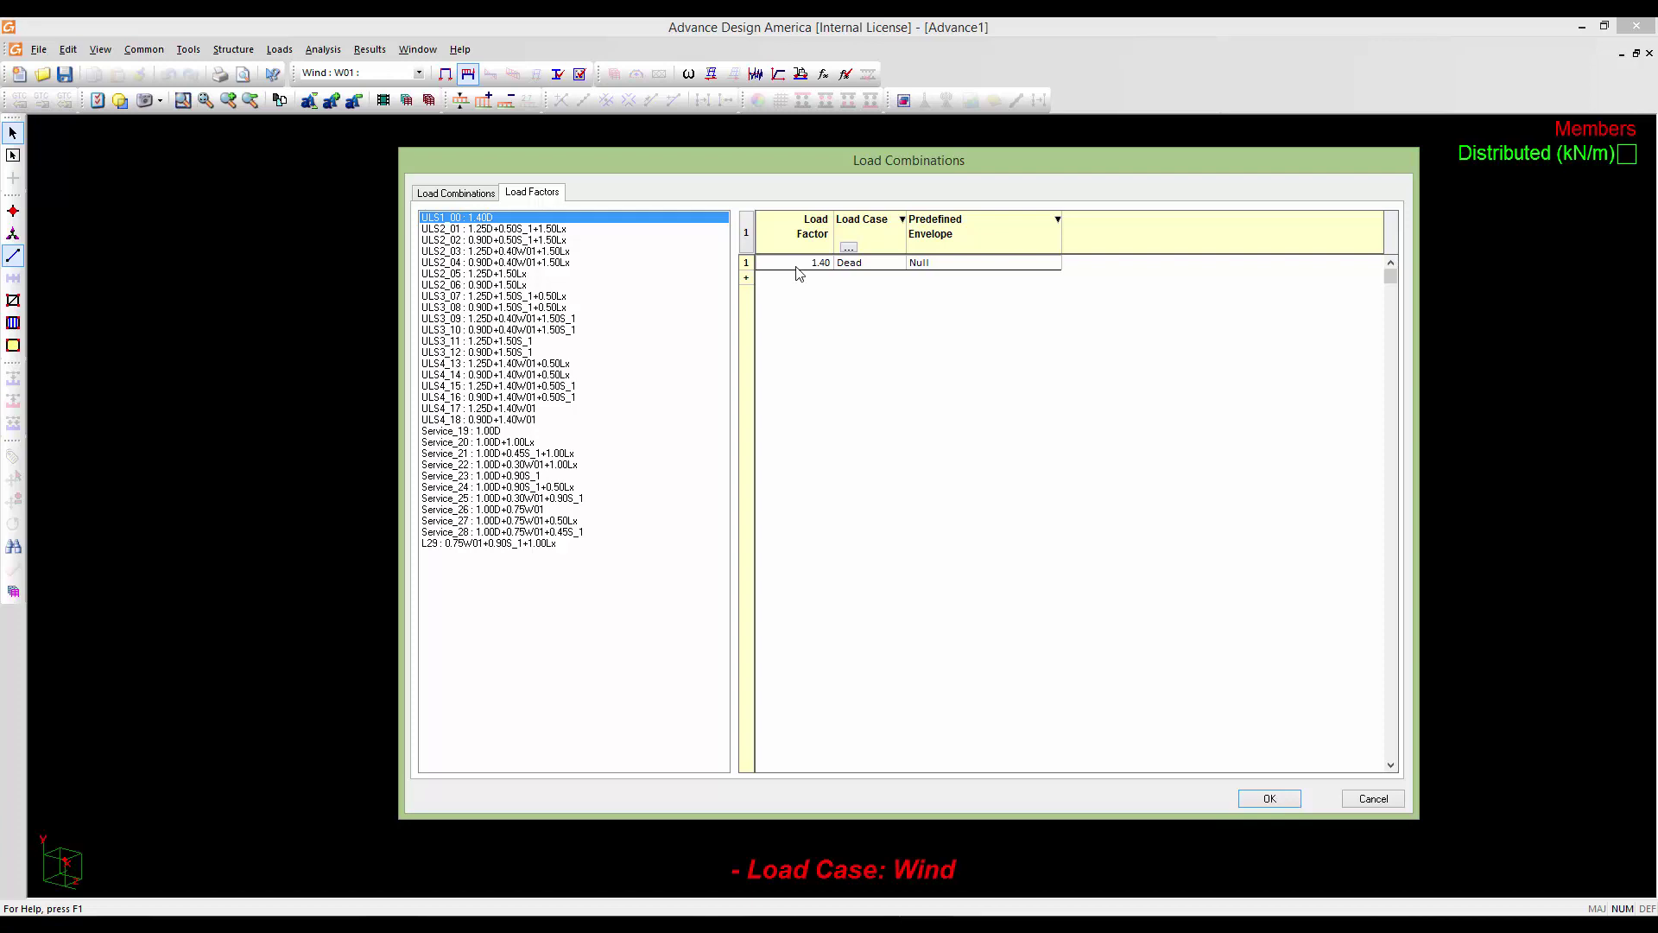
click(565, 342)
click(523, 374)
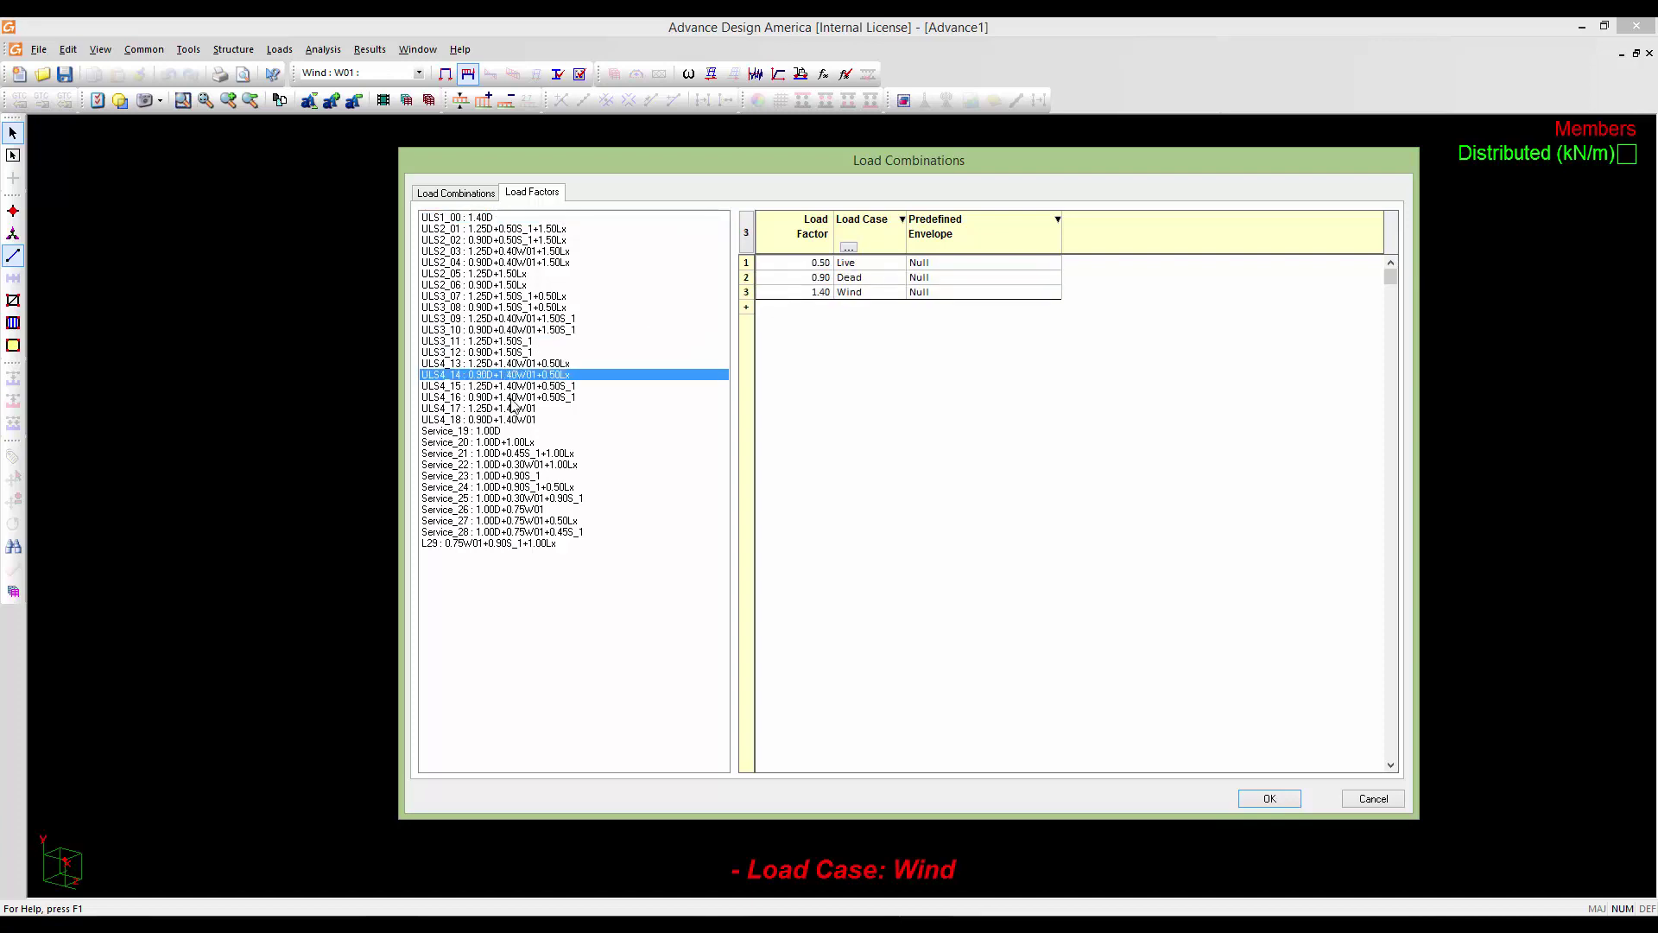
click(511, 398)
click(511, 431)
click(511, 454)
click(512, 487)
click(511, 511)
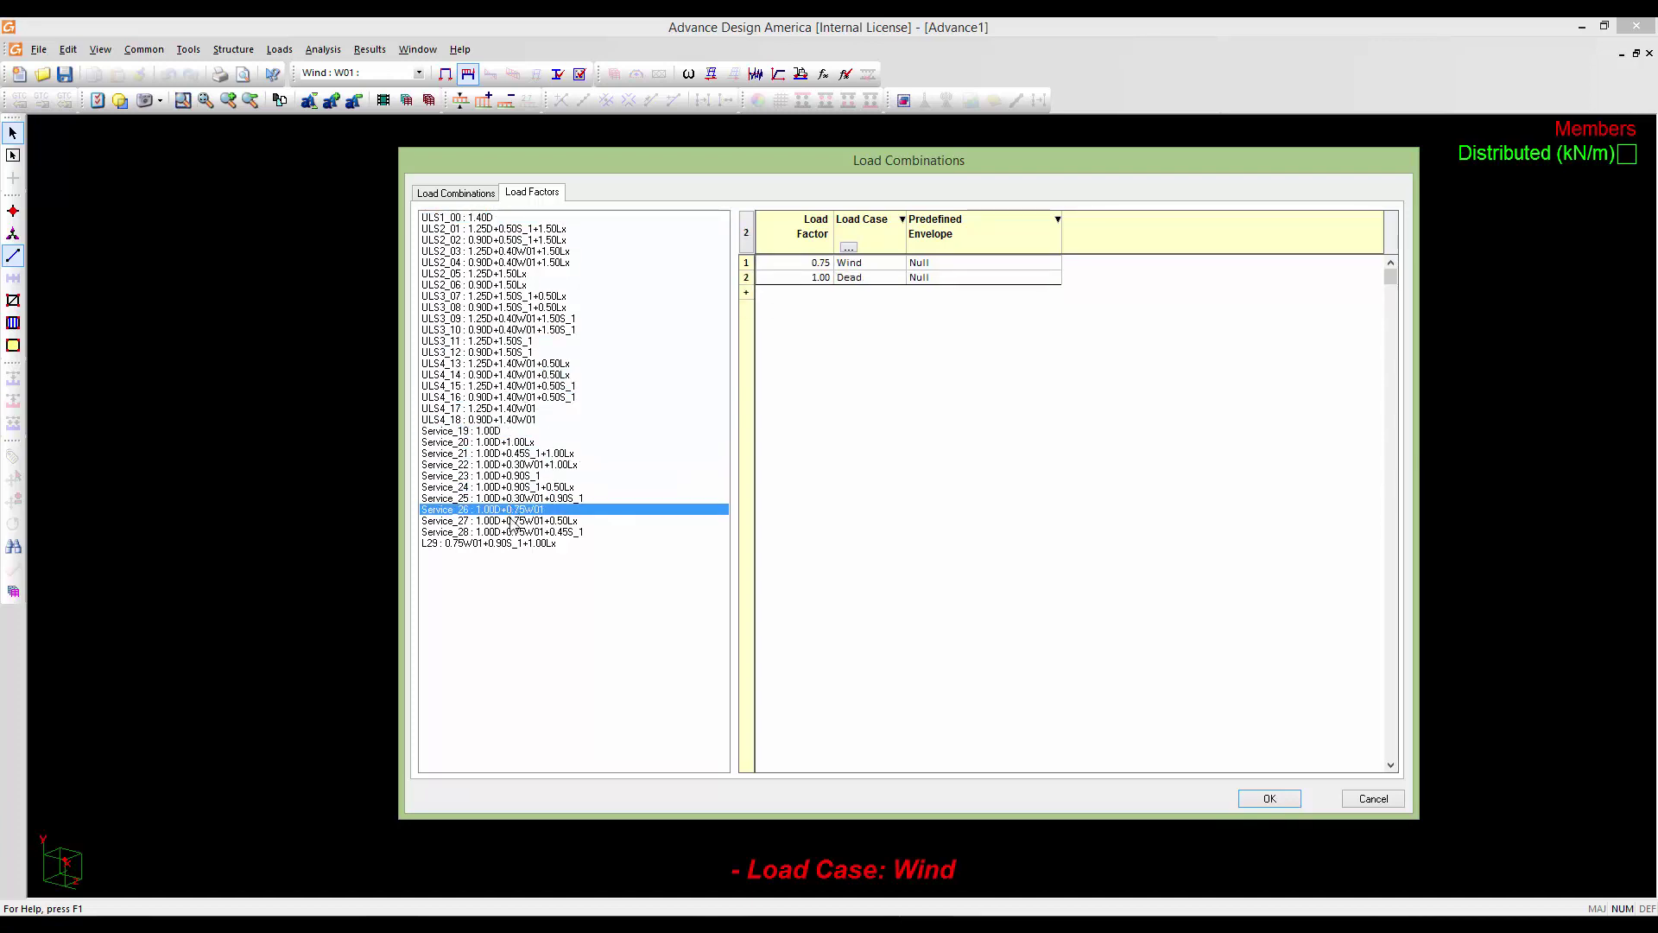
click(511, 532)
click(501, 486)
click(489, 442)
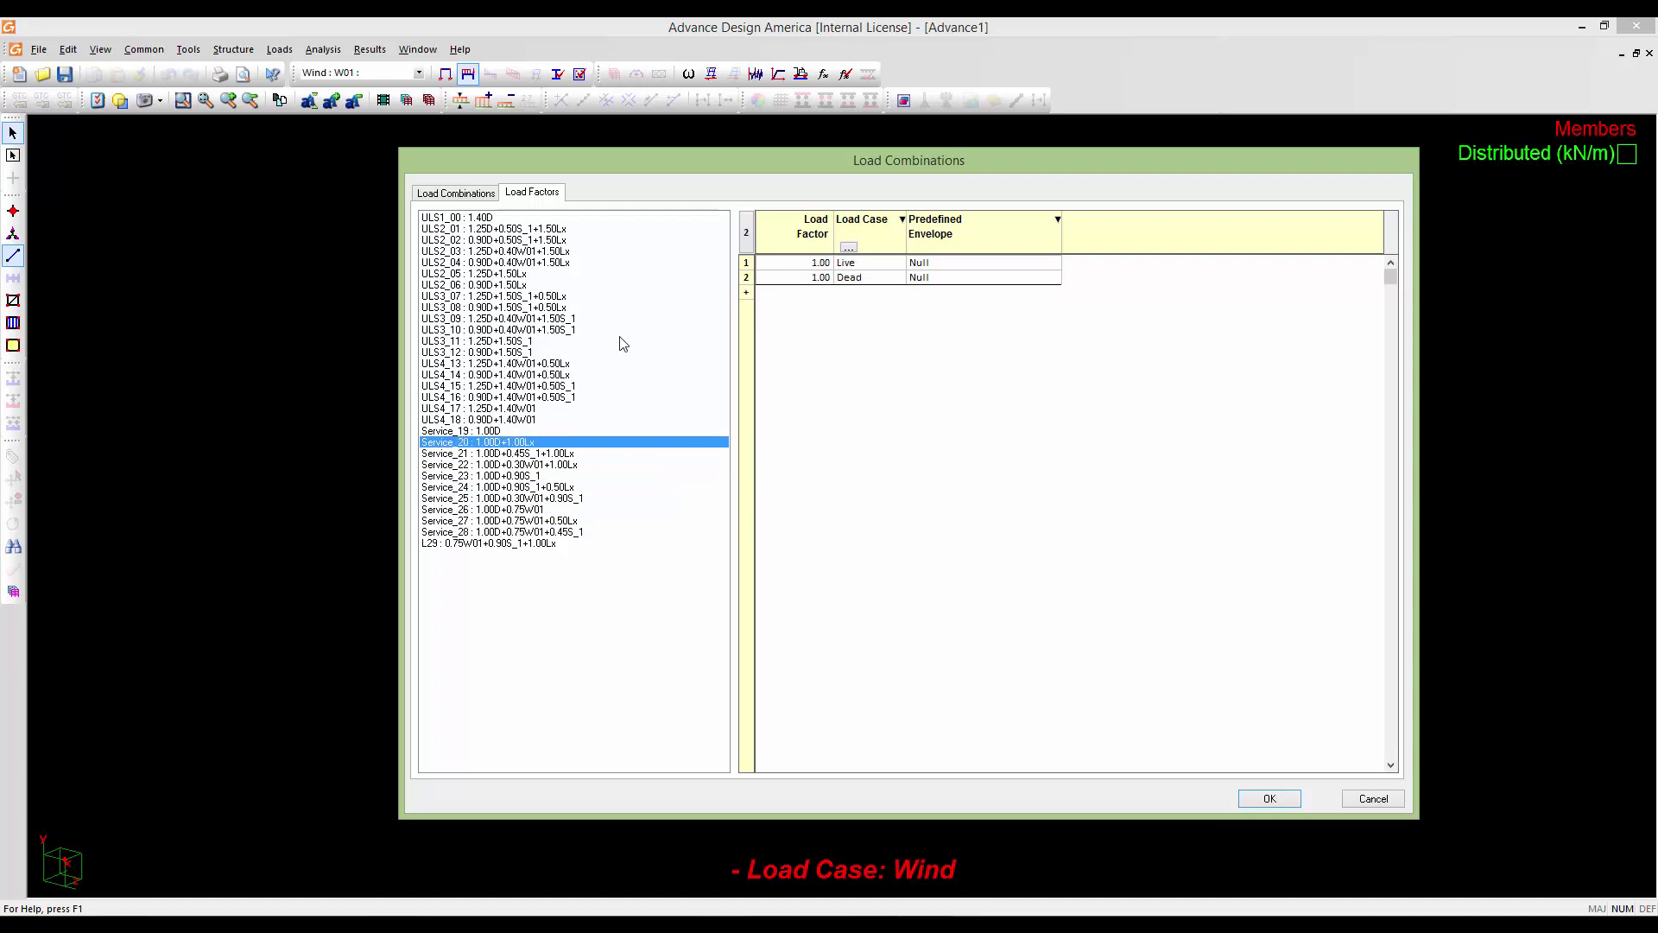
click(476, 193)
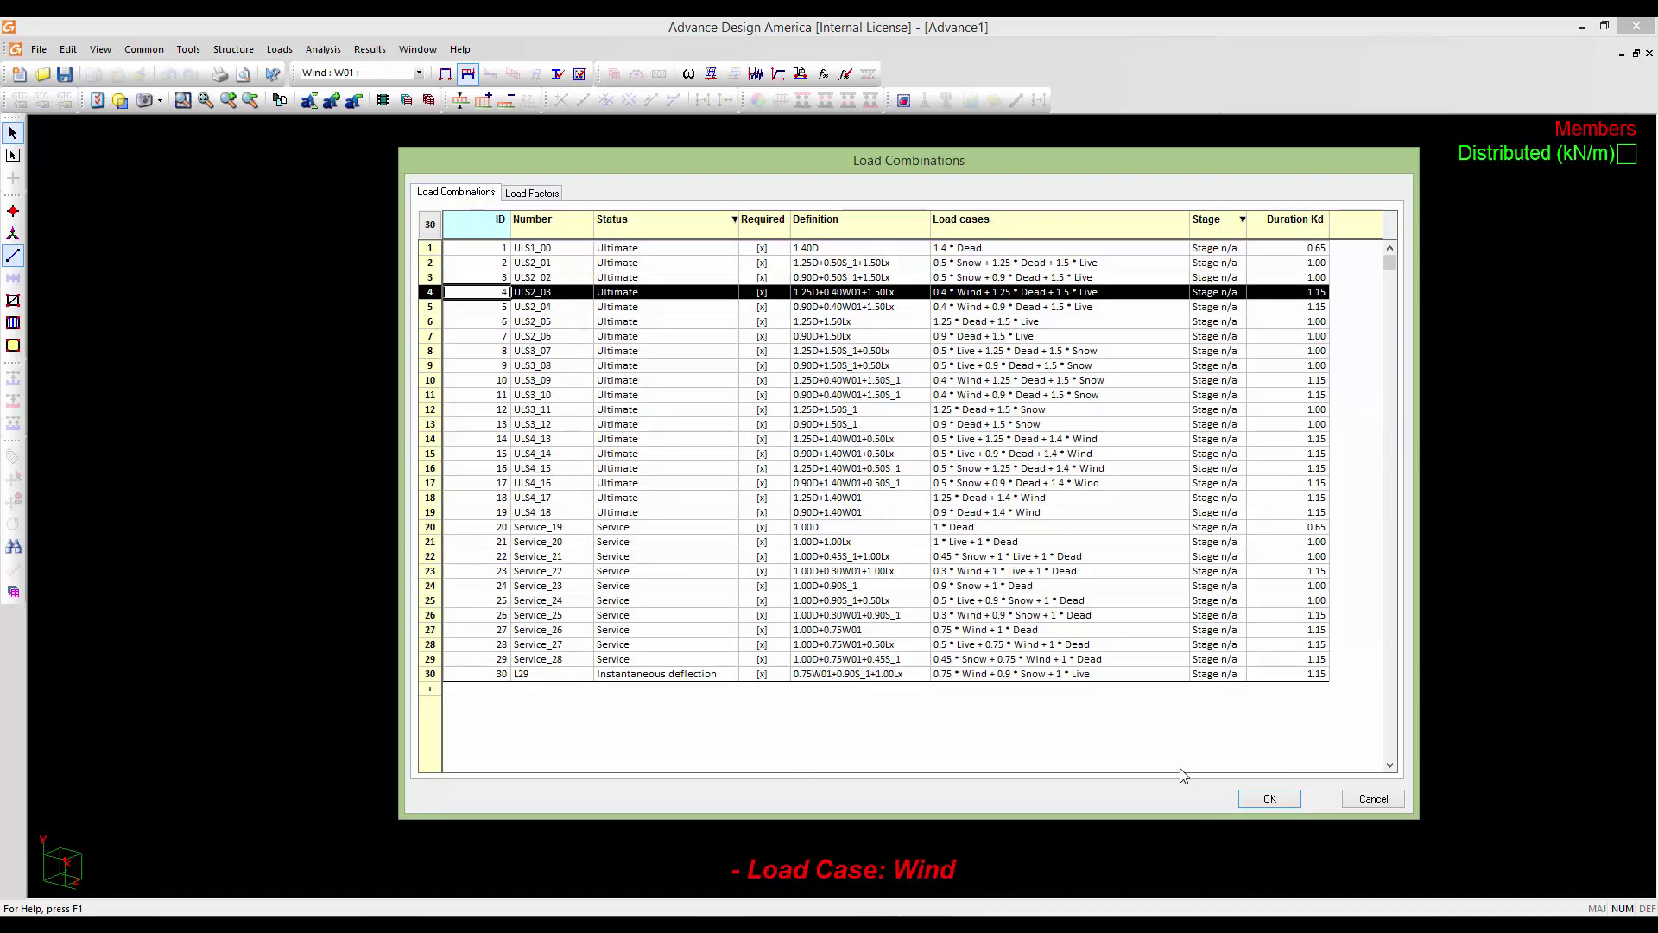
click(1269, 798)
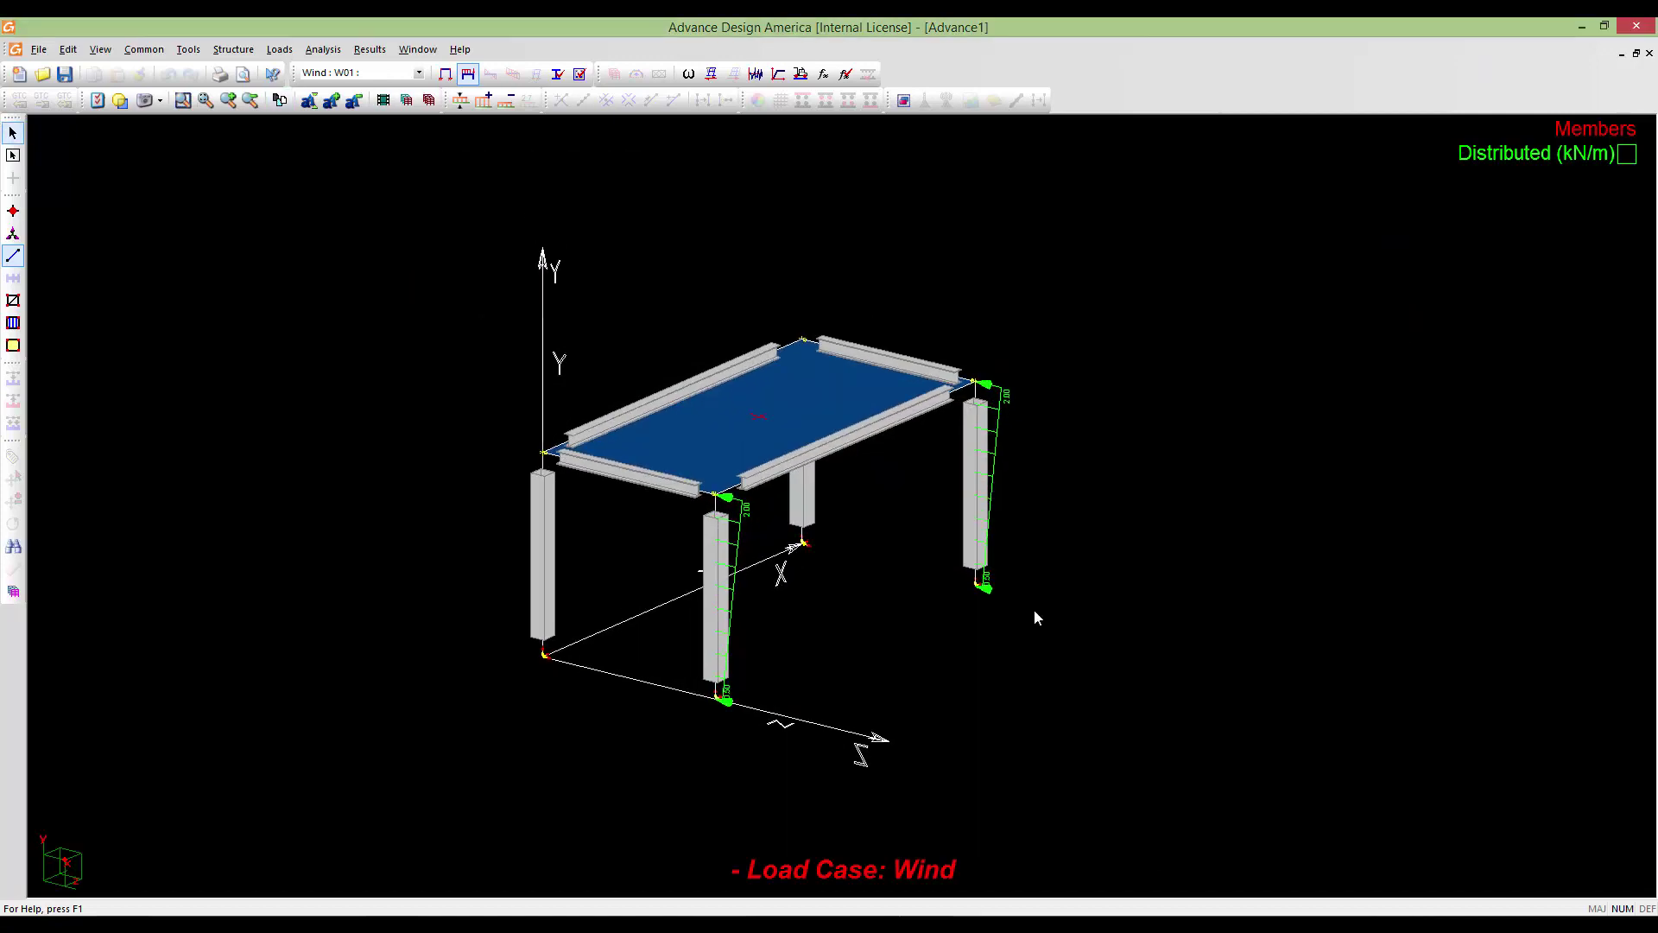
scroll(1034, 612, down, 4)
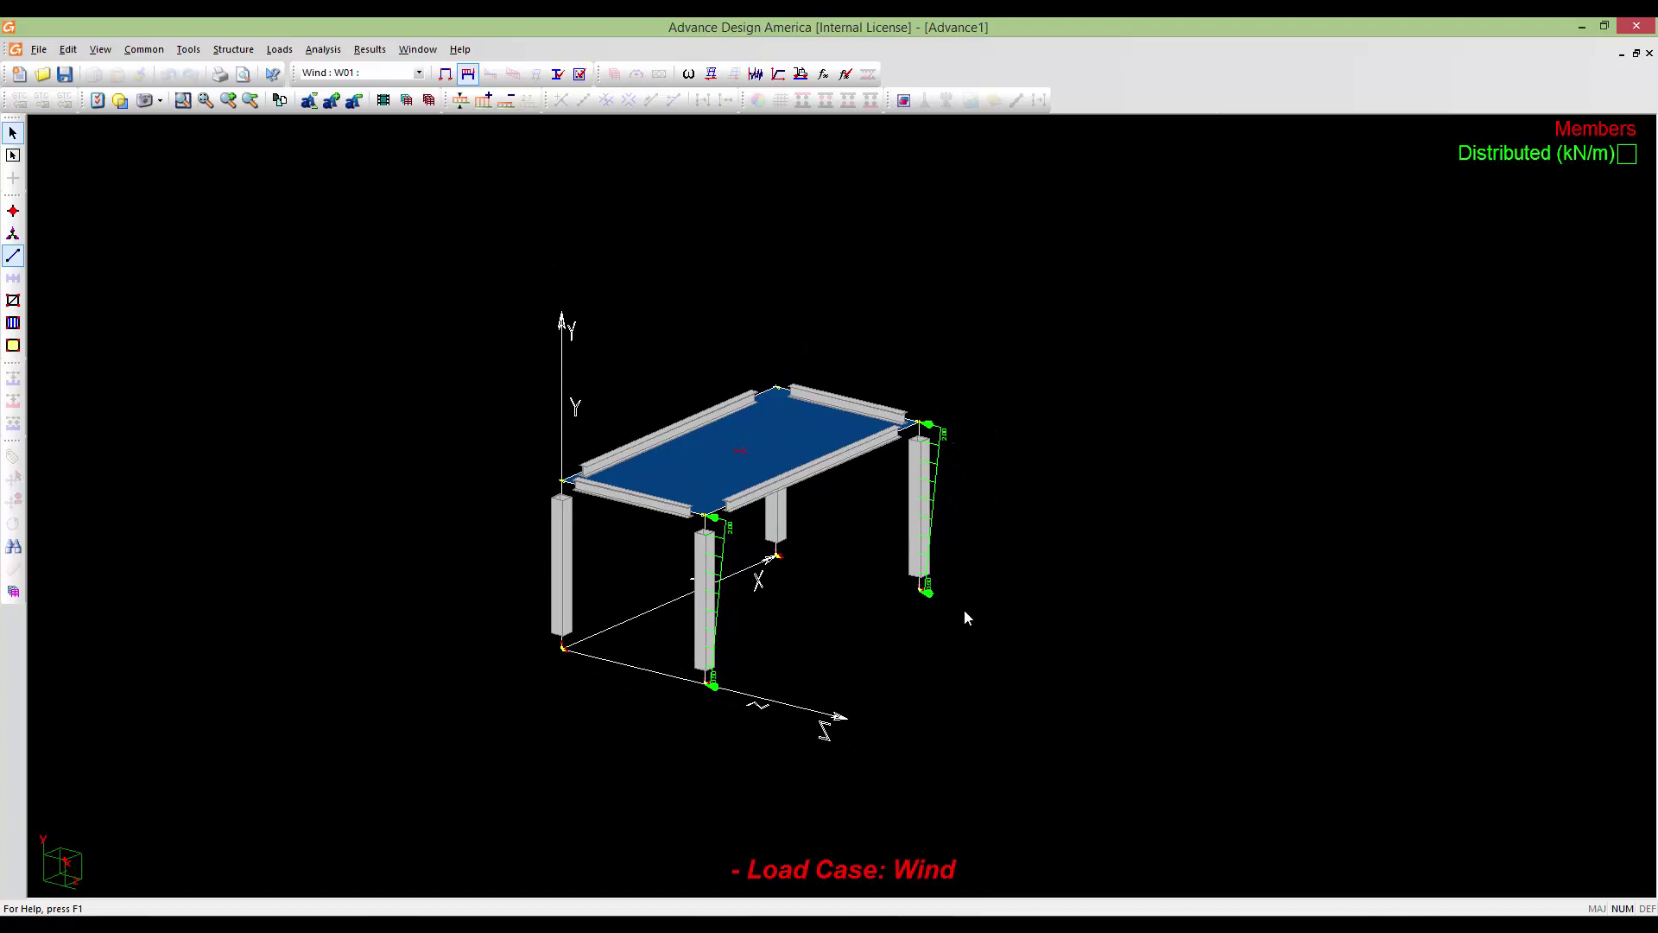
scroll(989, 611, up, 3)
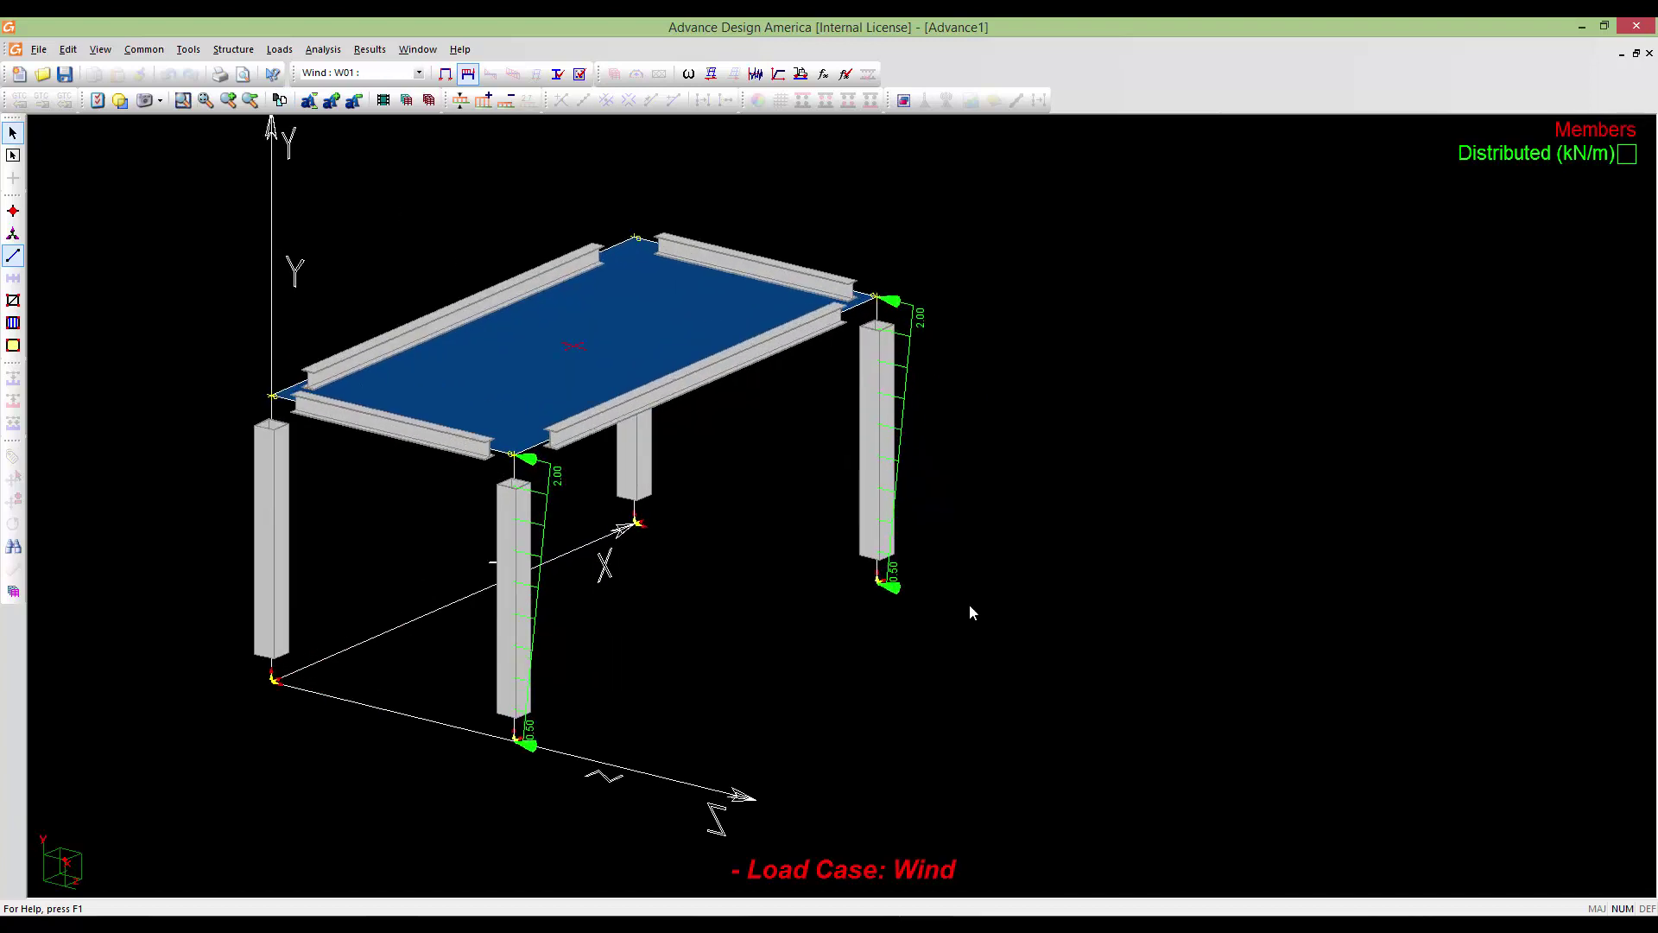
middle_drag(739, 511, 931, 562)
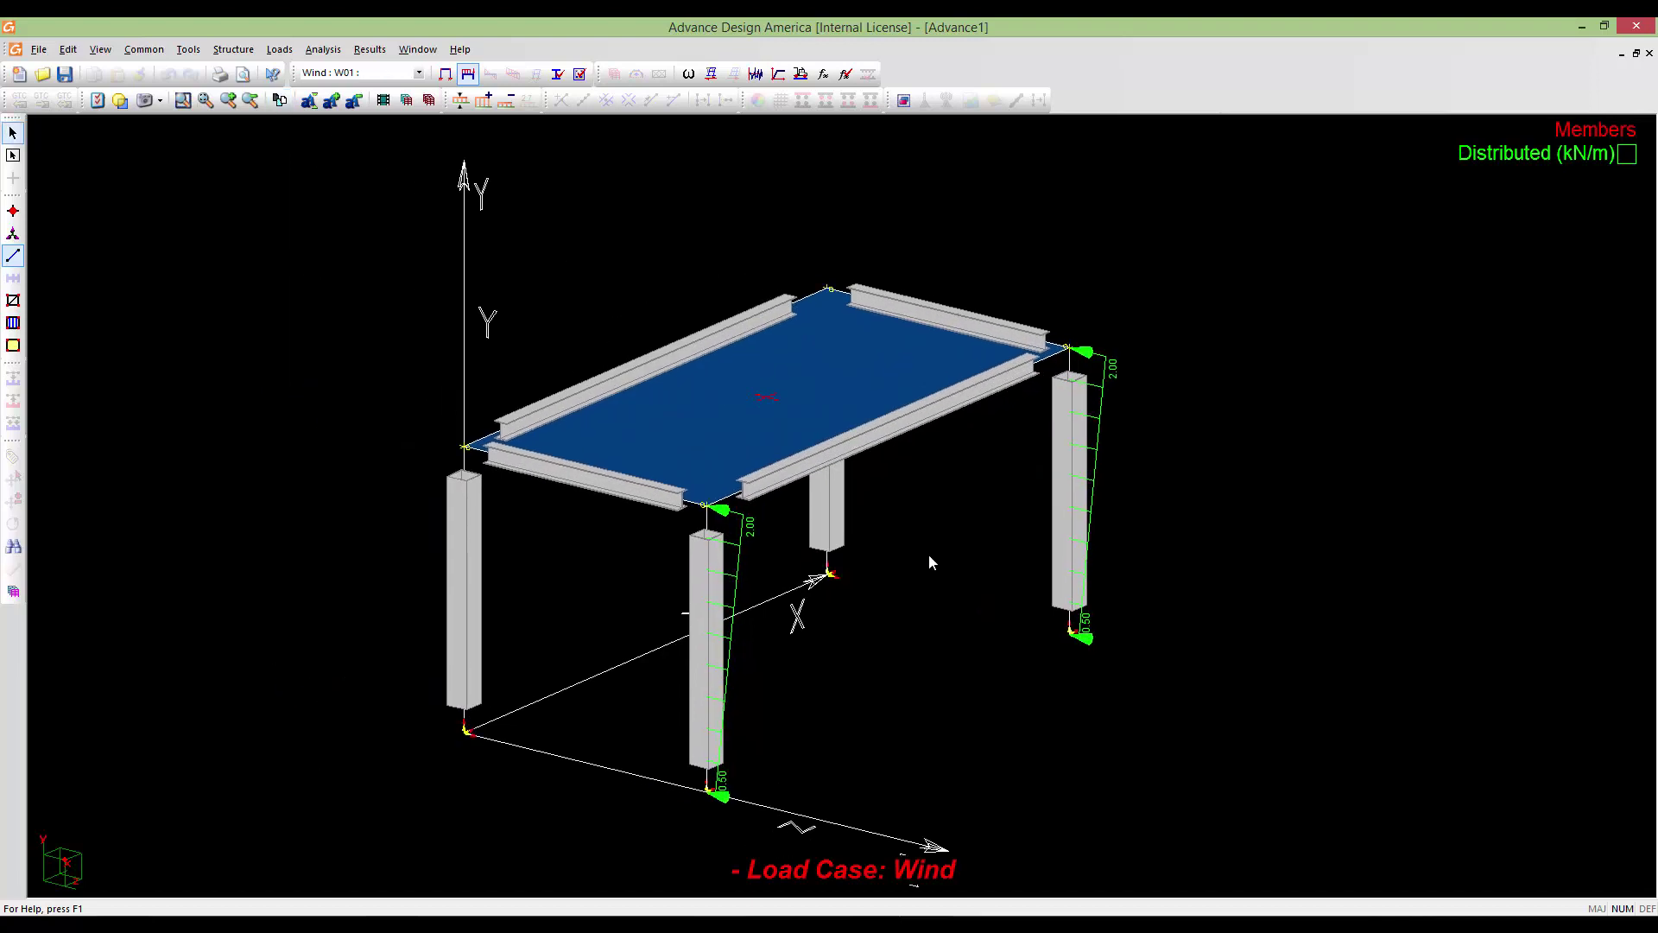
Switch from the wind load display back to the structure display of the whole frame
scroll(1016, 481, down, 4)
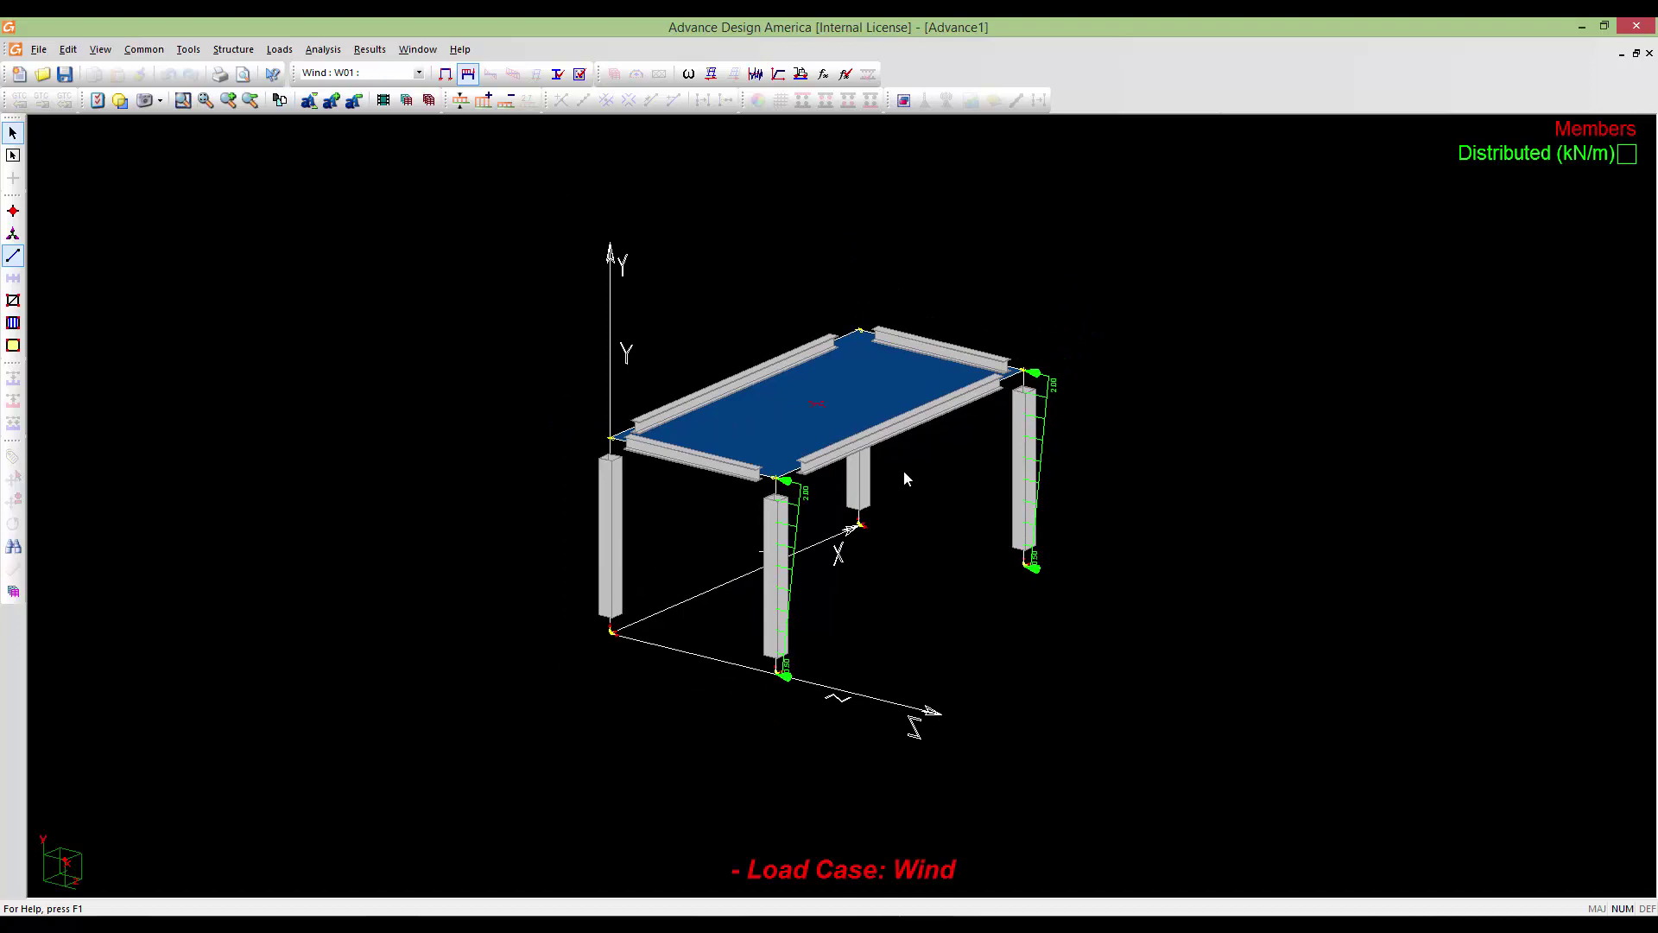
middle_drag(905, 478, 892, 529)
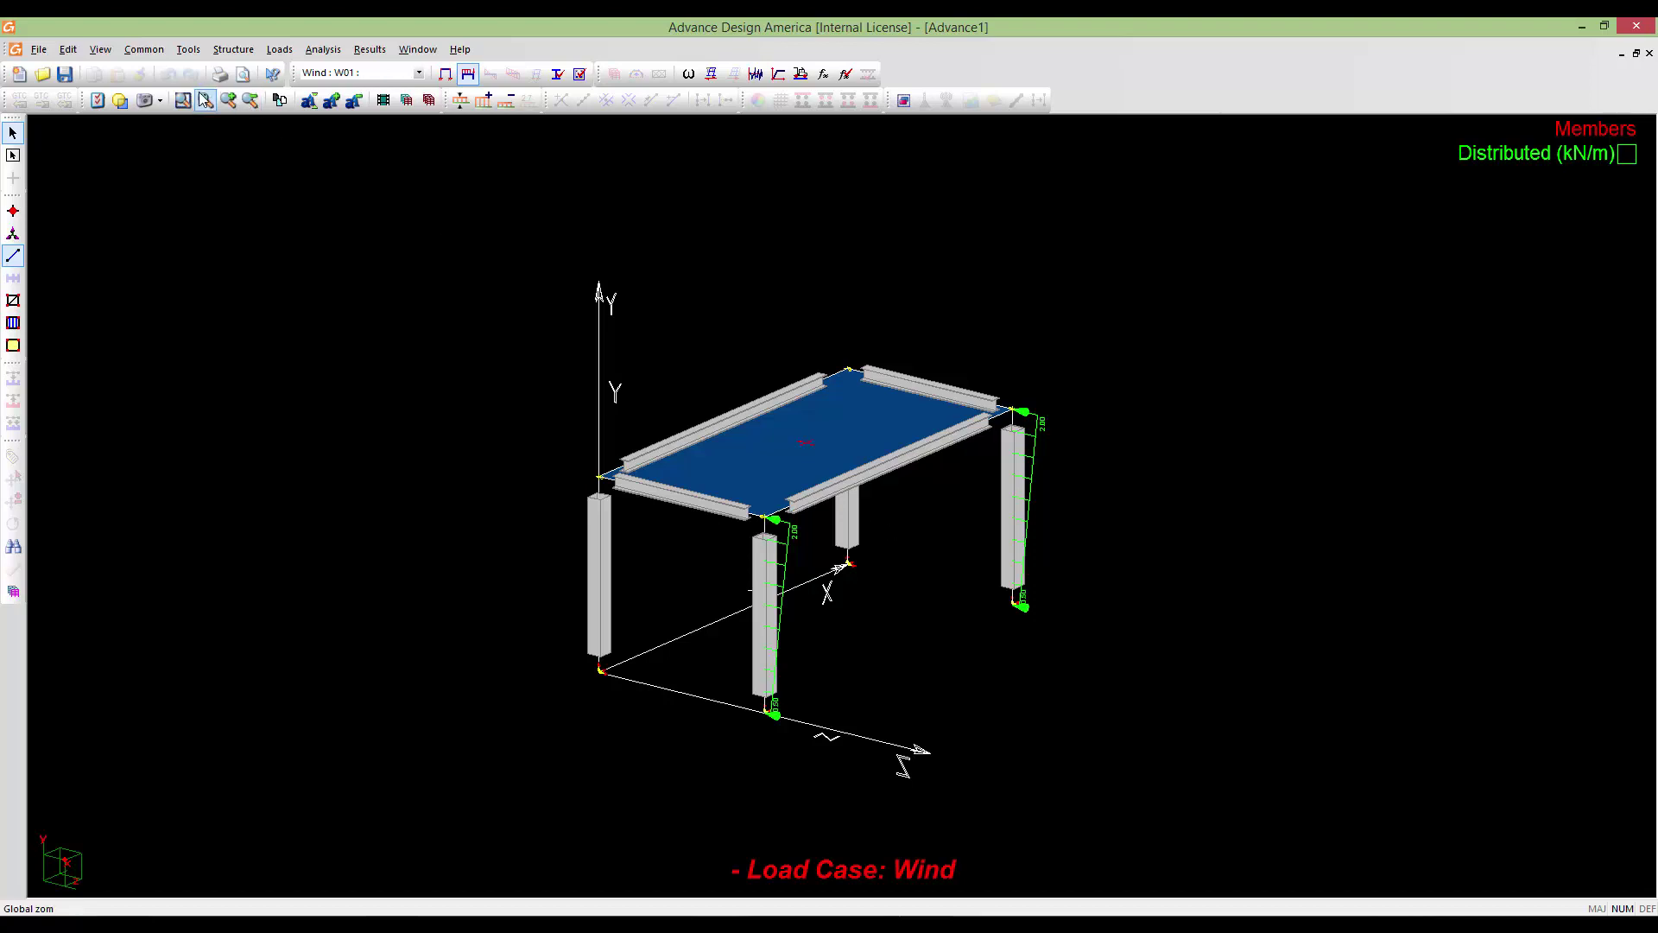
click(189, 49)
click(219, 52)
click(444, 75)
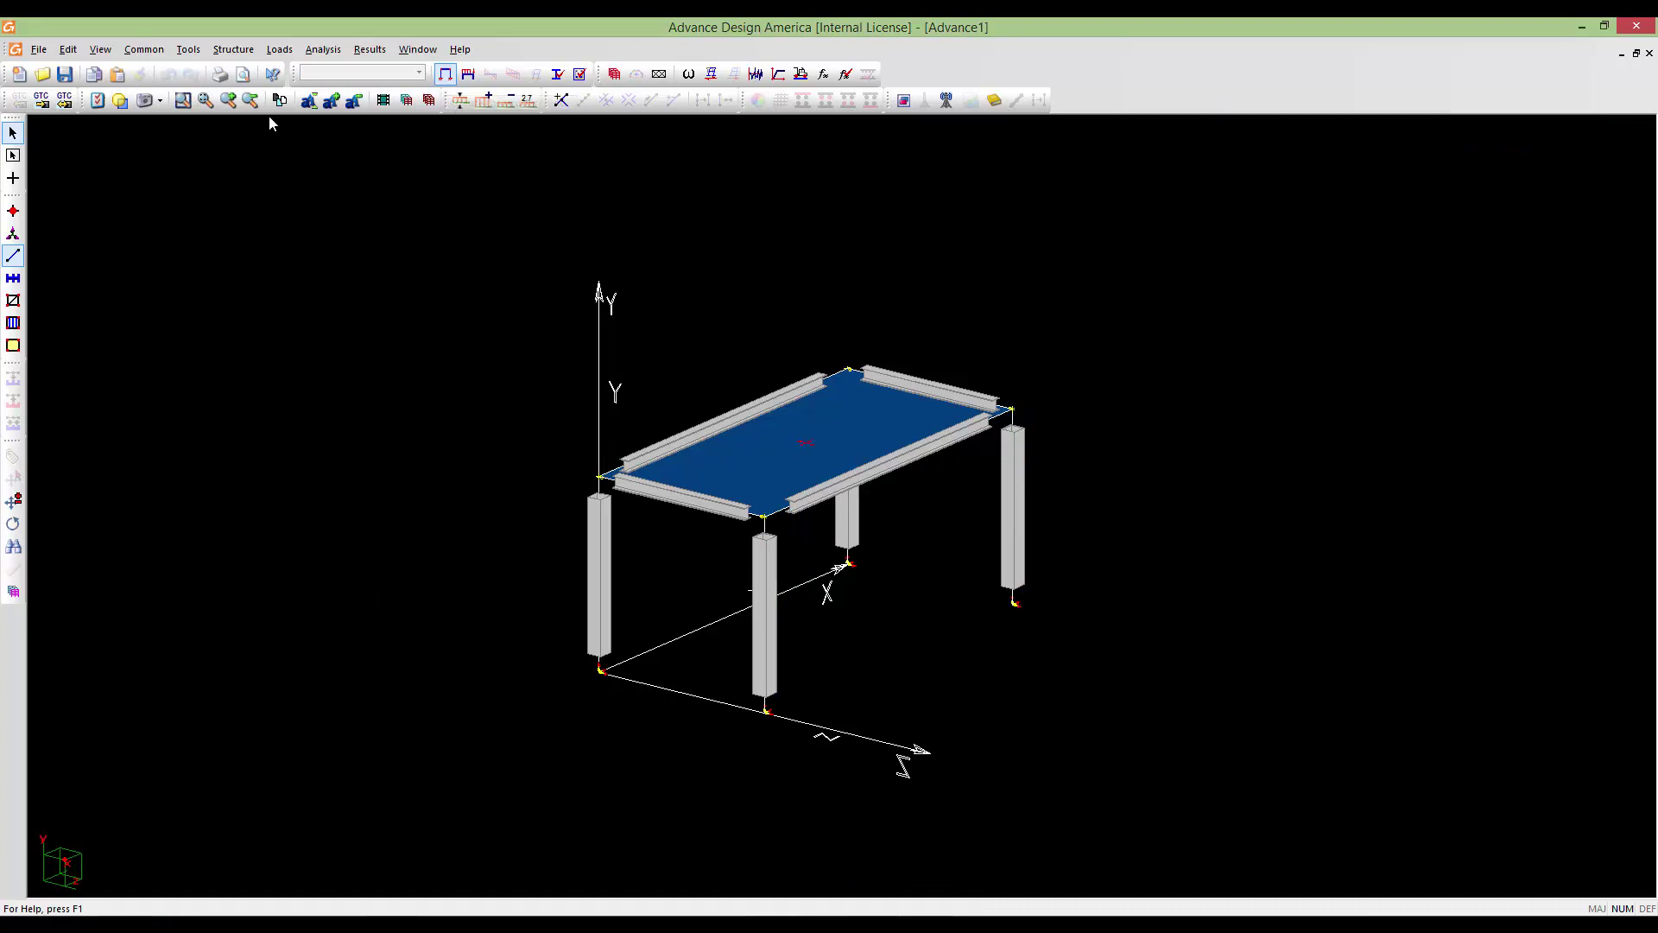
Run a check of the model with all superposition, incomplete modeling, unrecommended modeling and diaphragm checks enabled
click(198, 52)
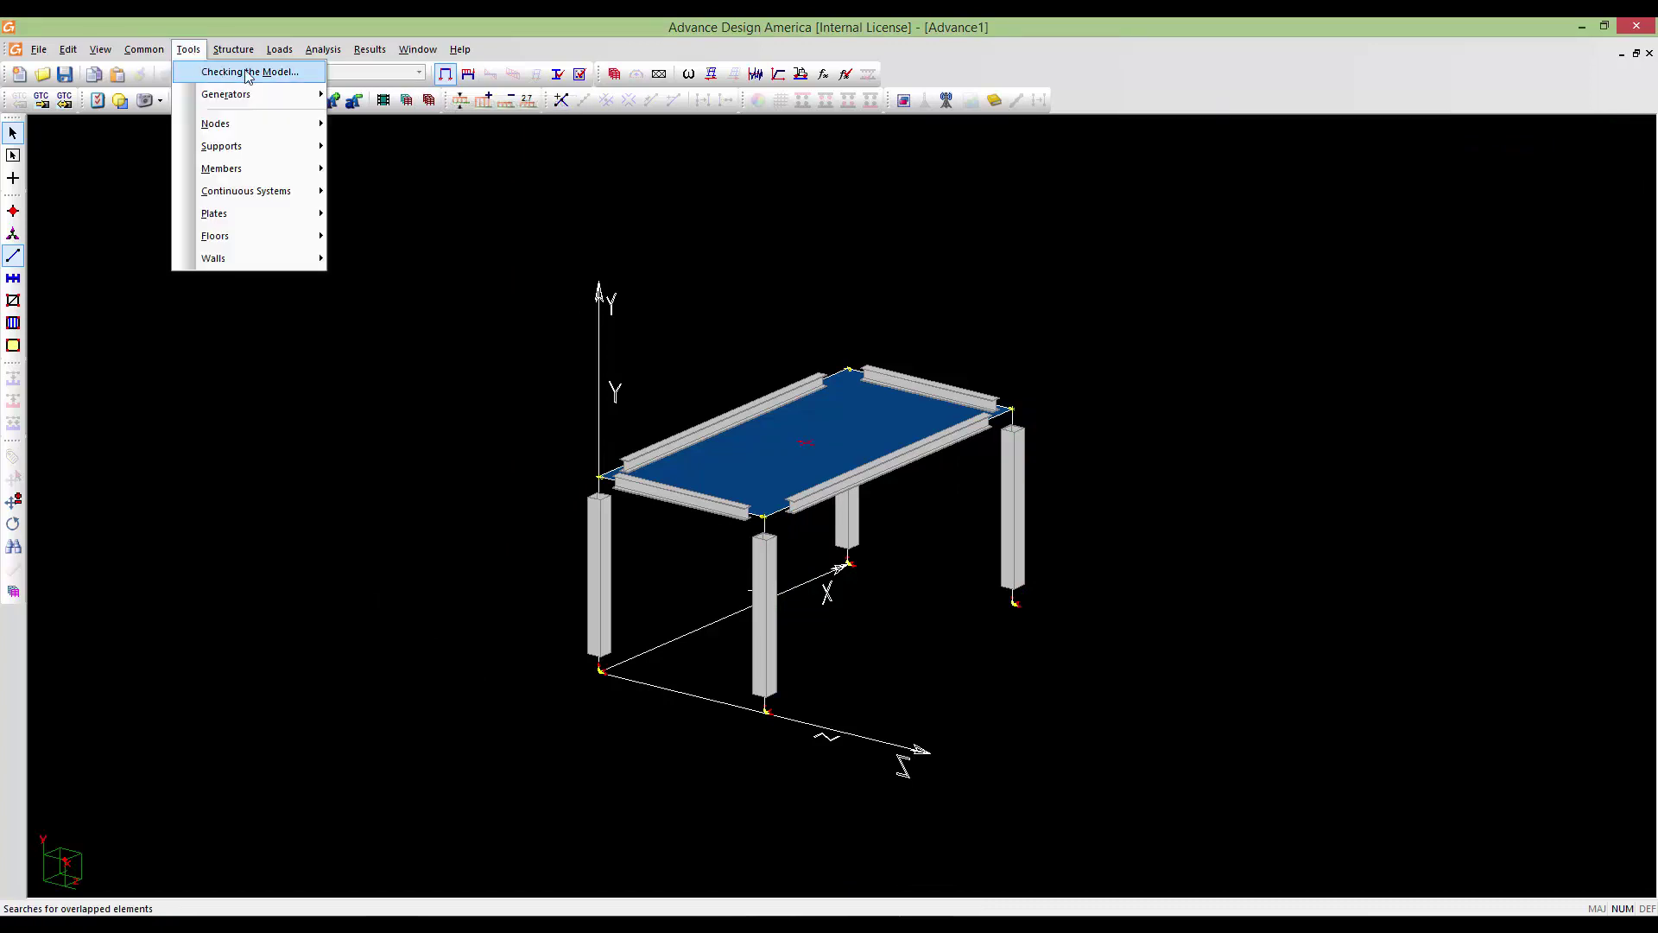
click(248, 74)
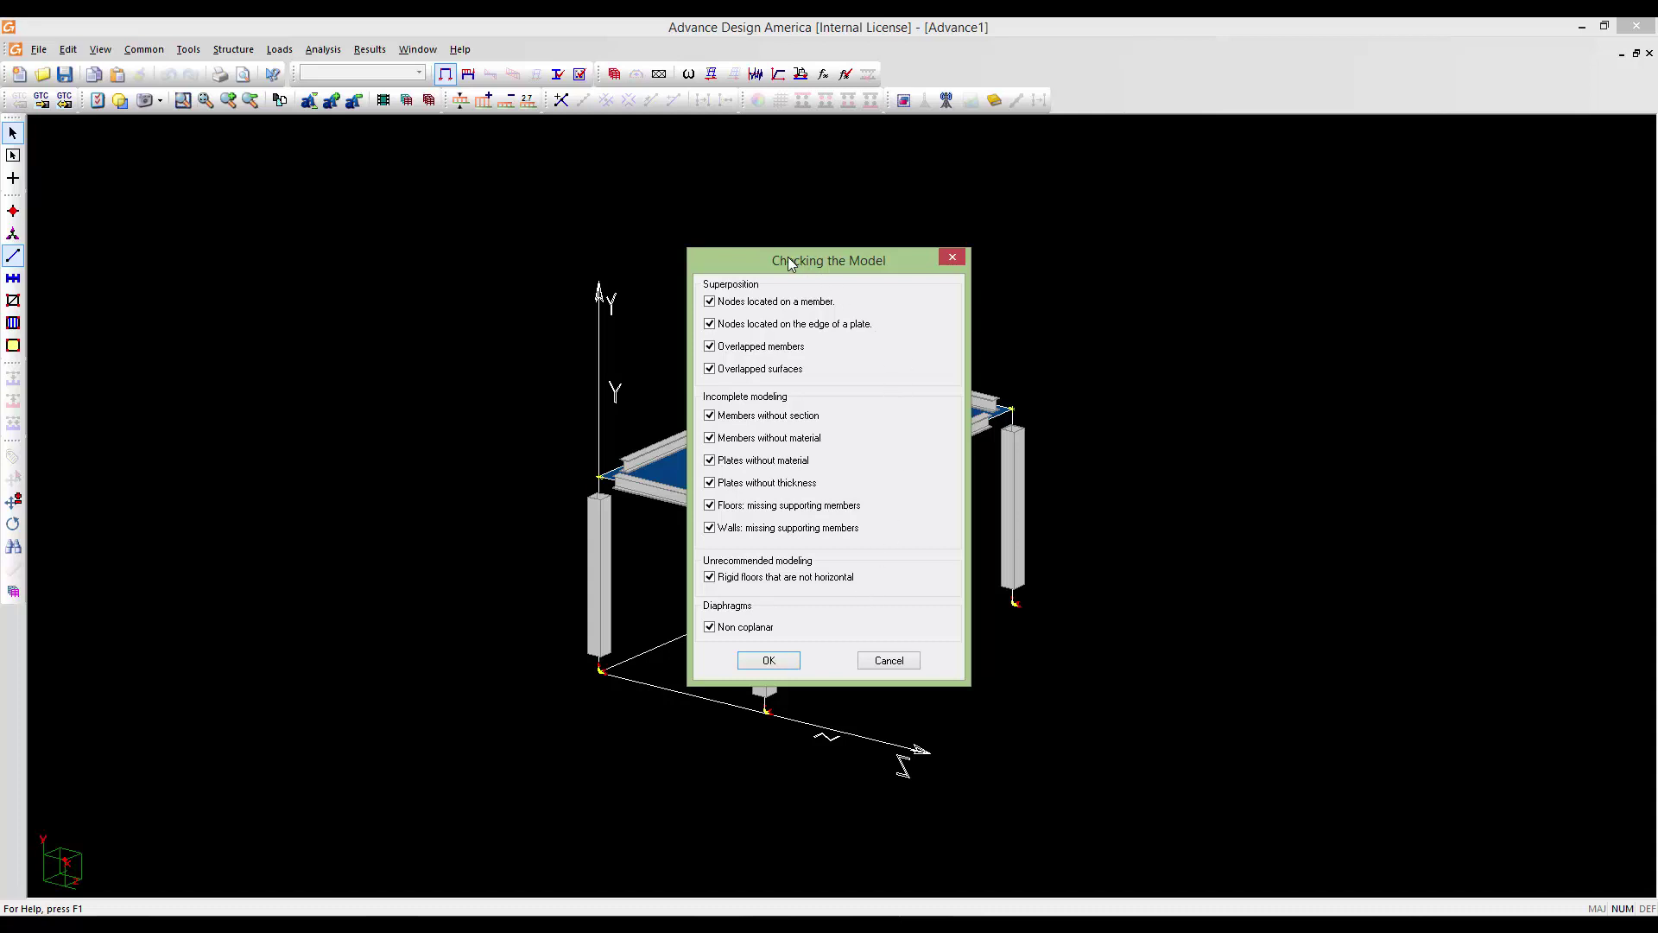
drag(881, 260, 416, 251)
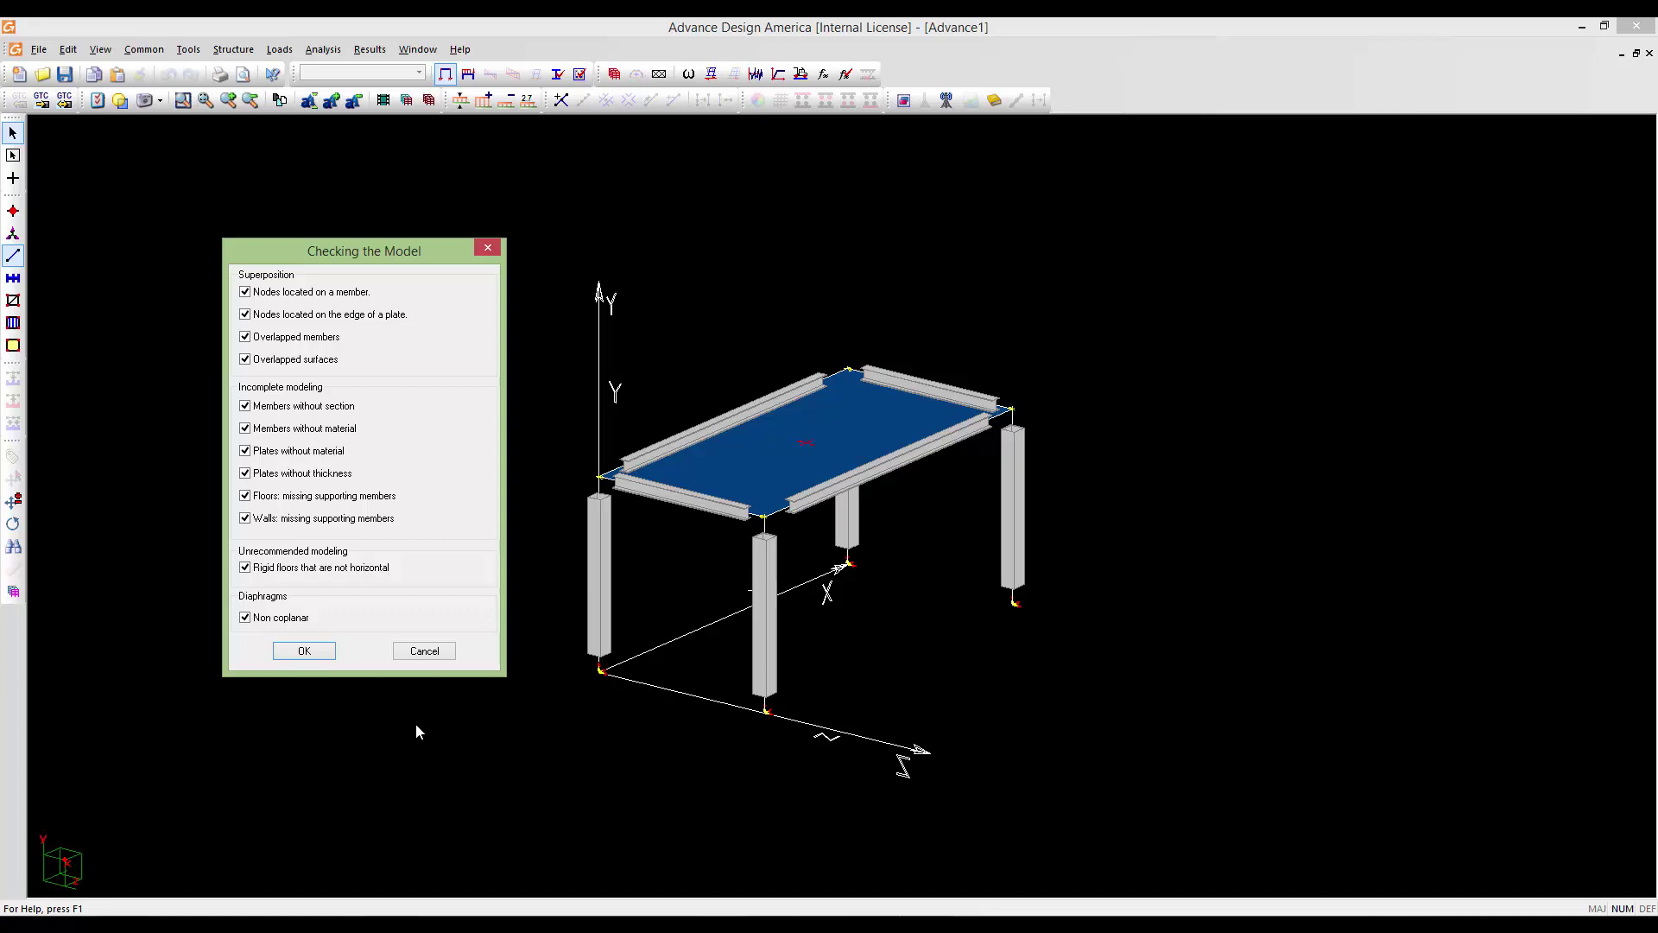
drag(350, 256, 388, 221)
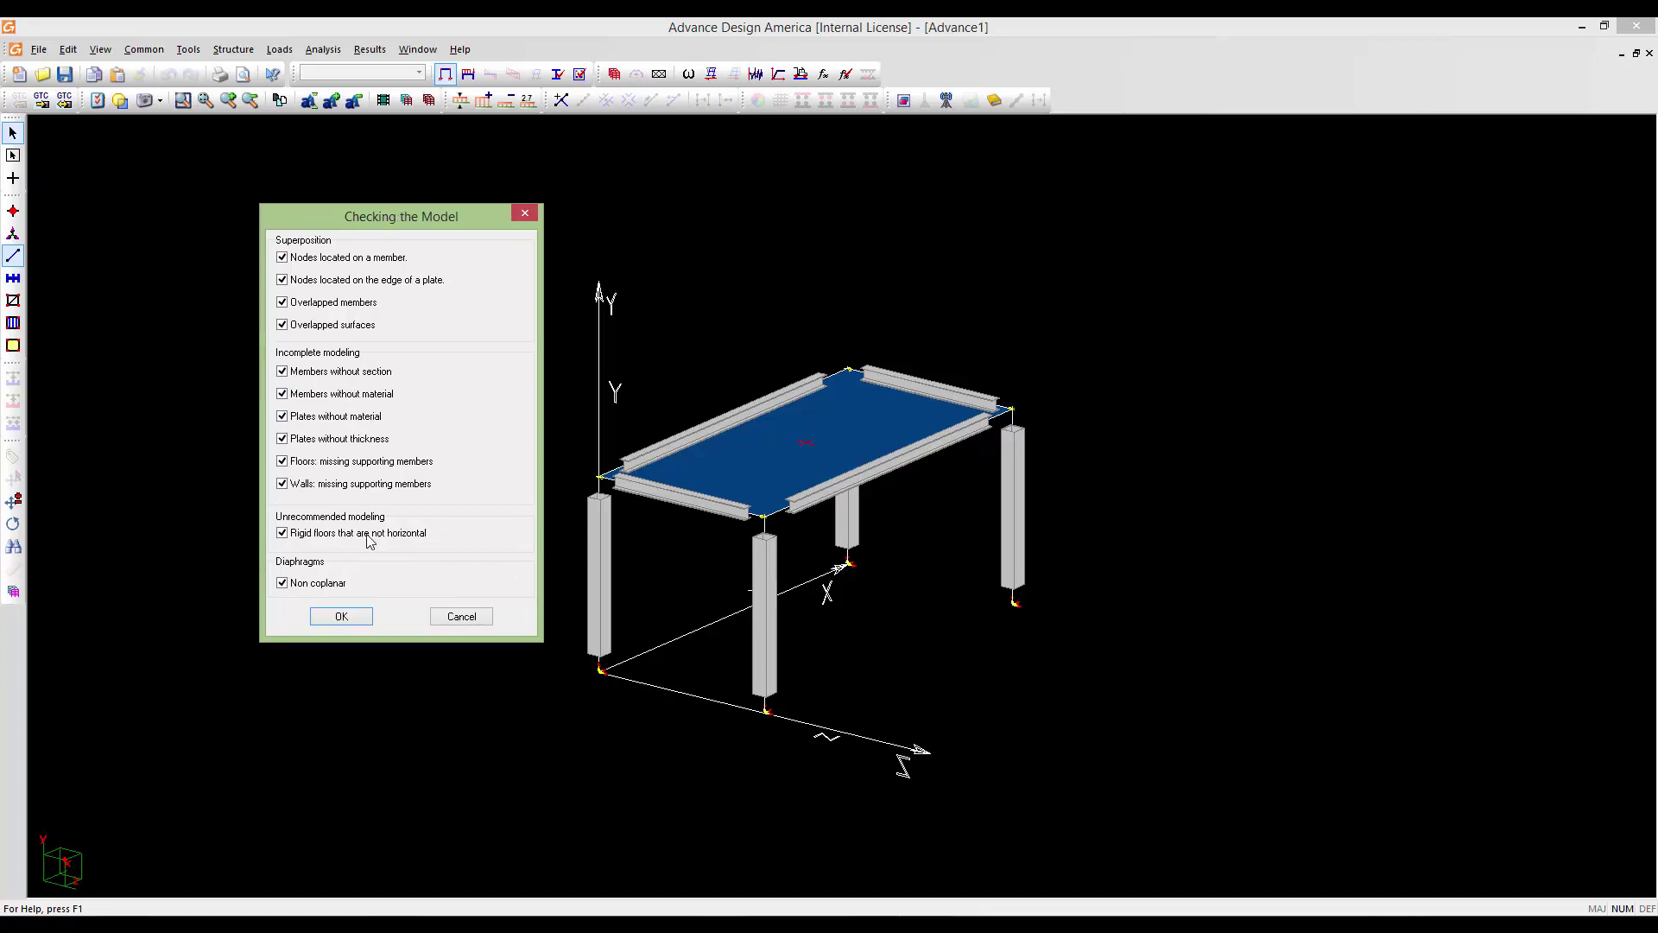
click(346, 617)
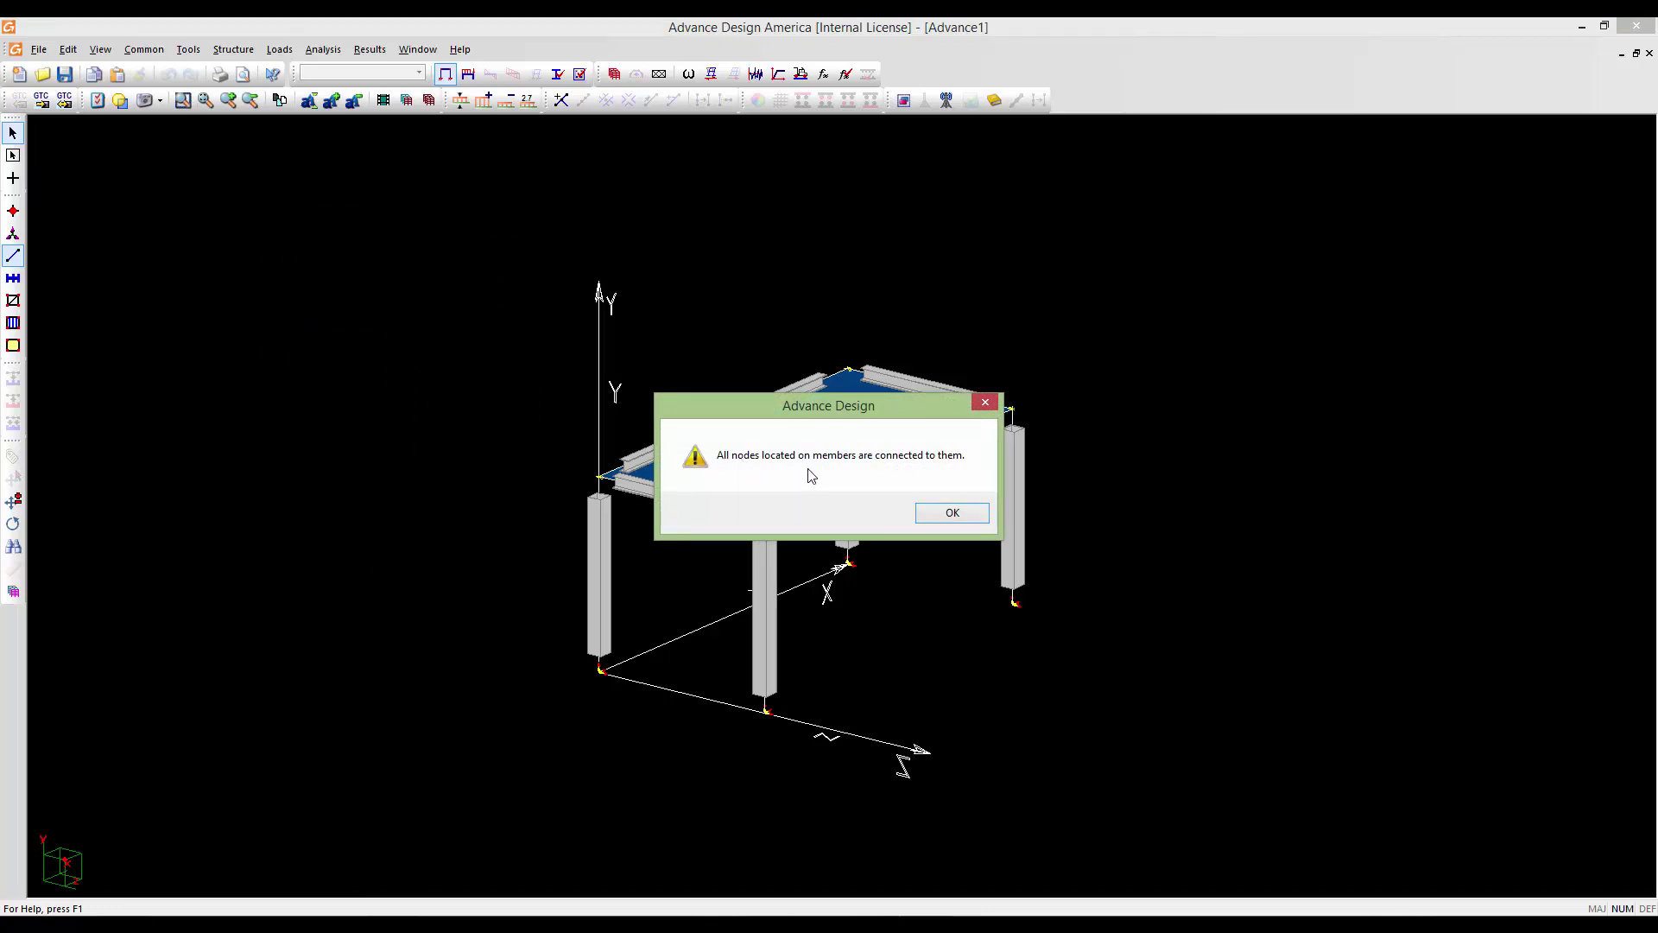
Review and acknowledge each model check message, from nodes located on members through to non coplanar diaphragms
click(929, 516)
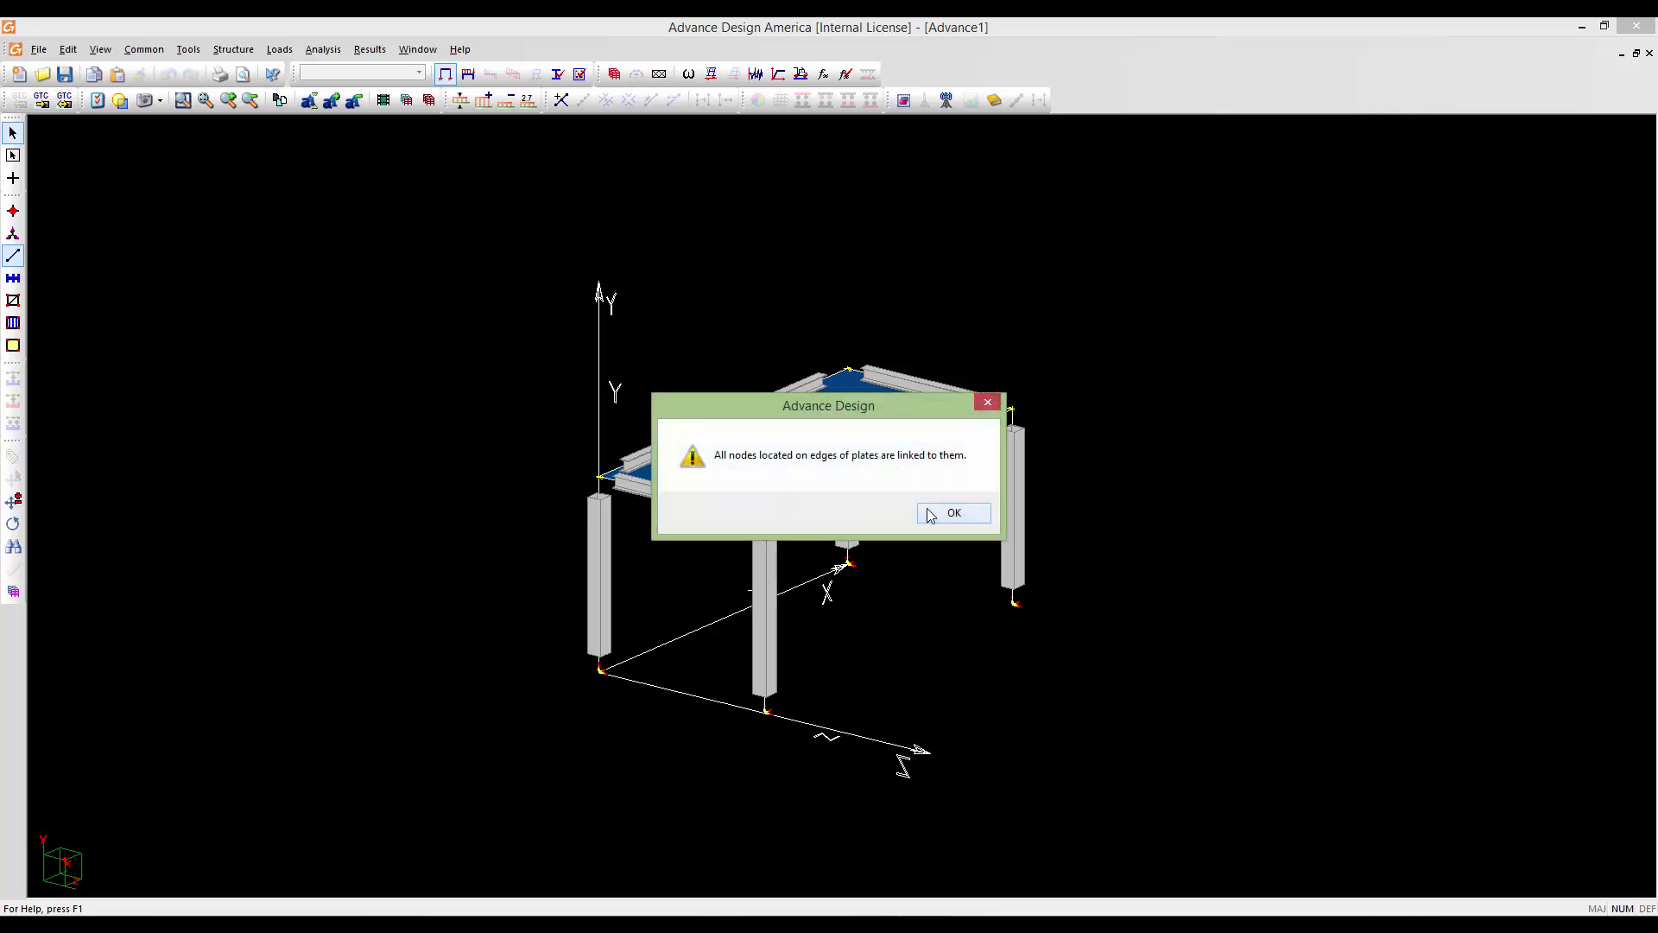
click(930, 517)
click(930, 516)
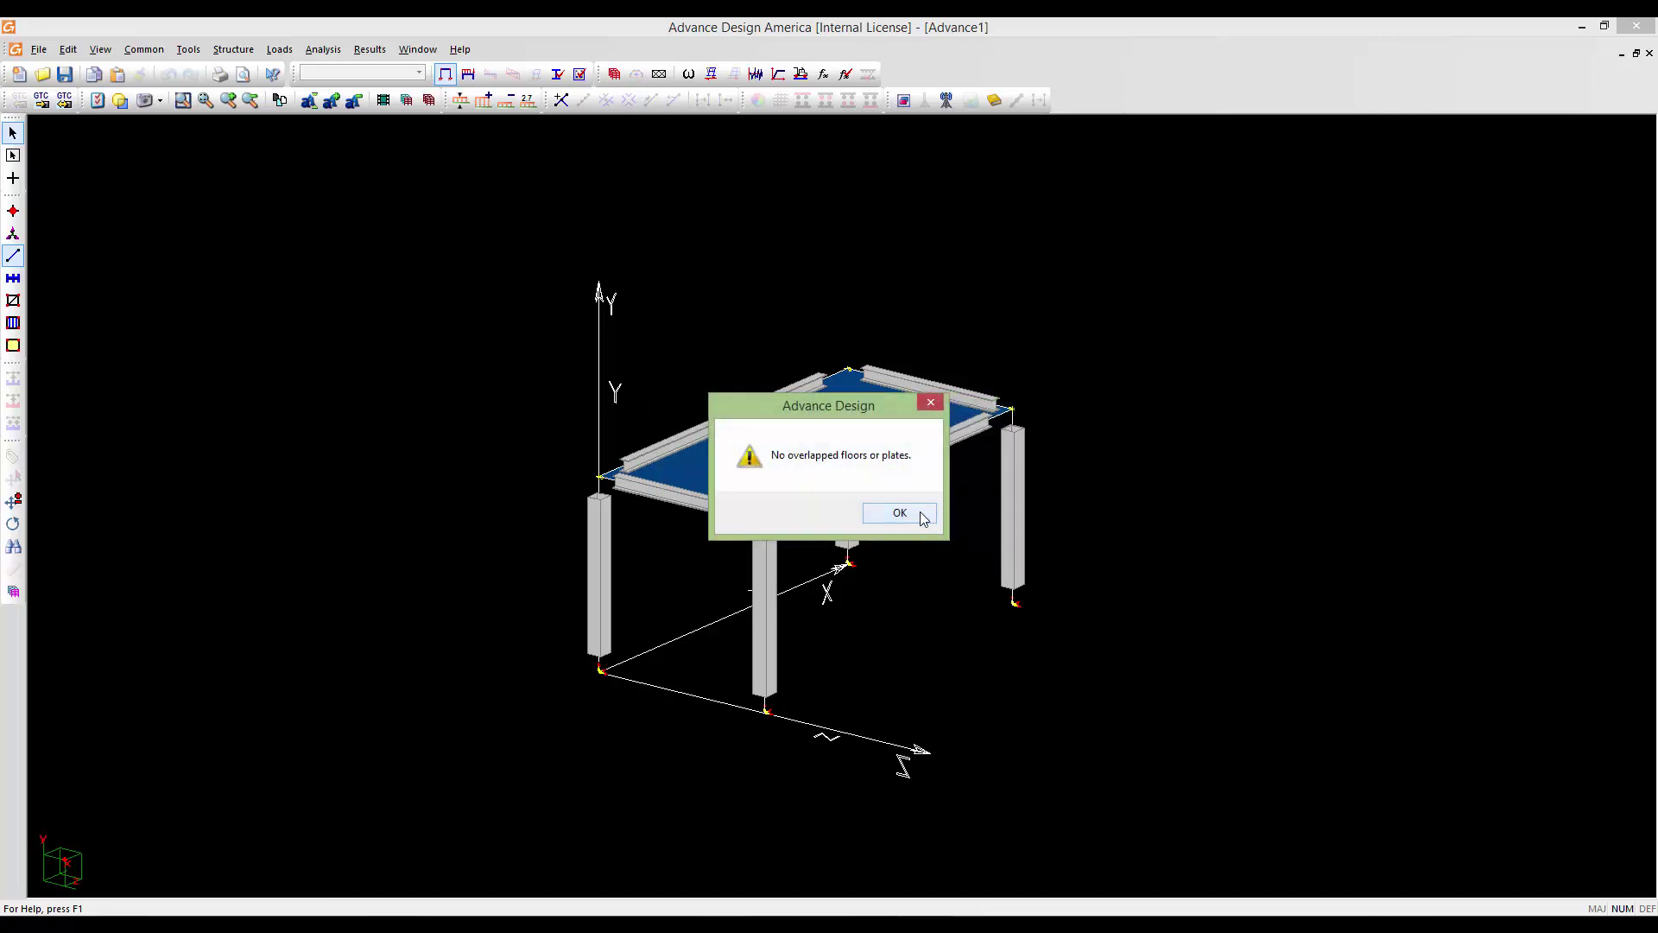
click(899, 513)
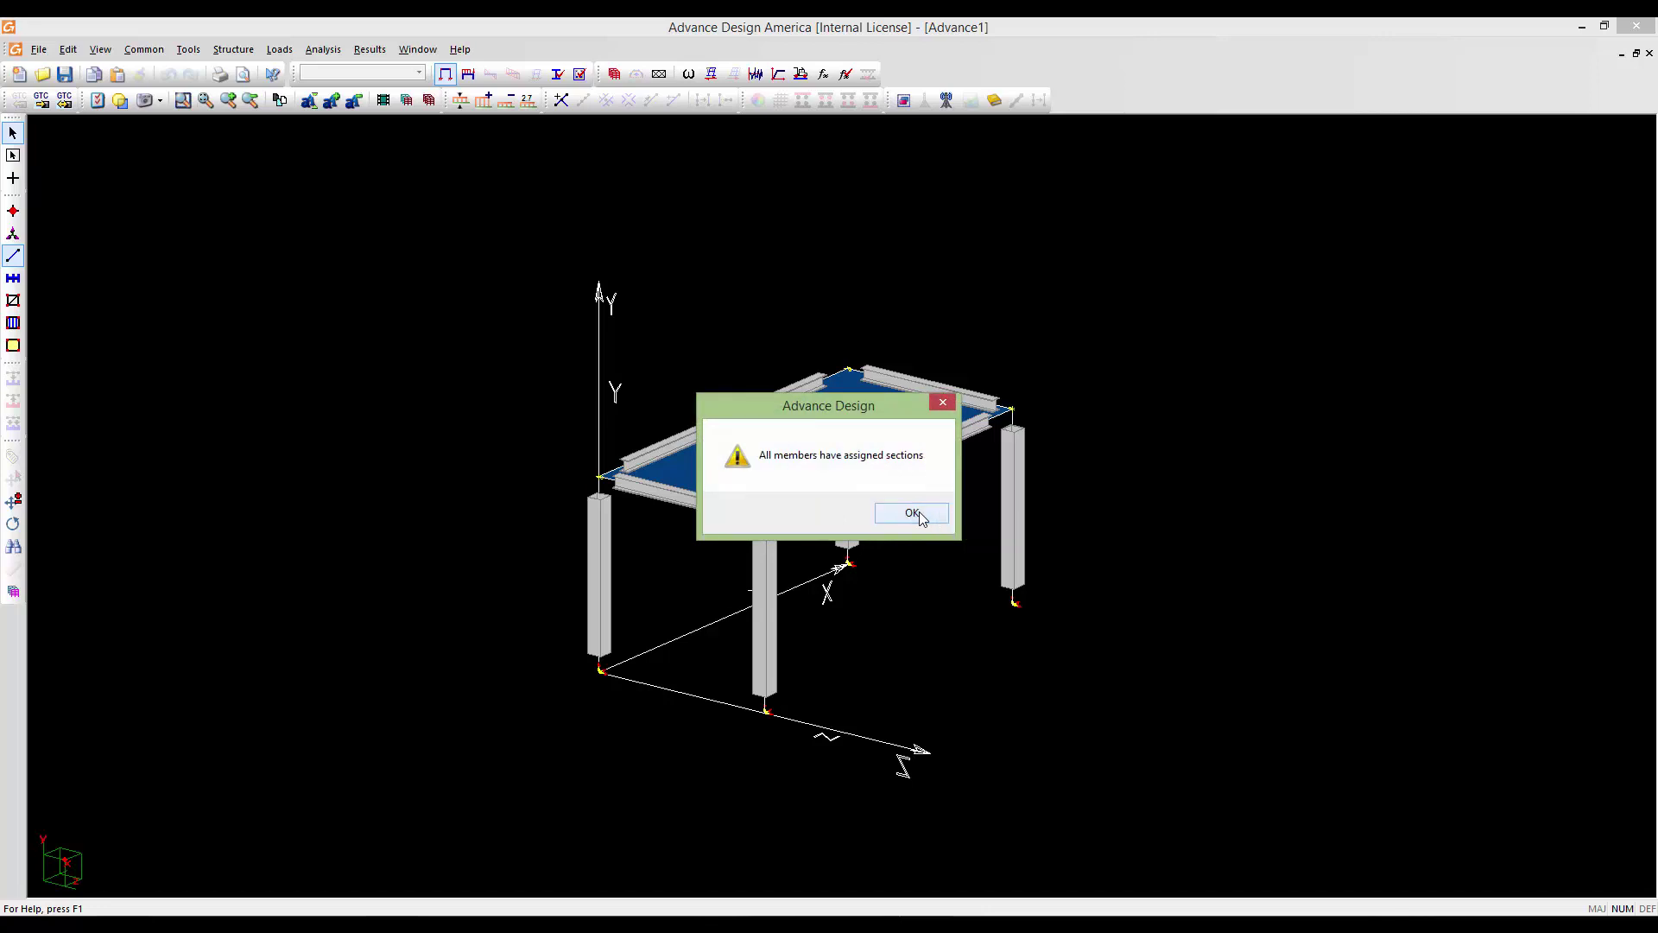
click(922, 518)
click(922, 518)
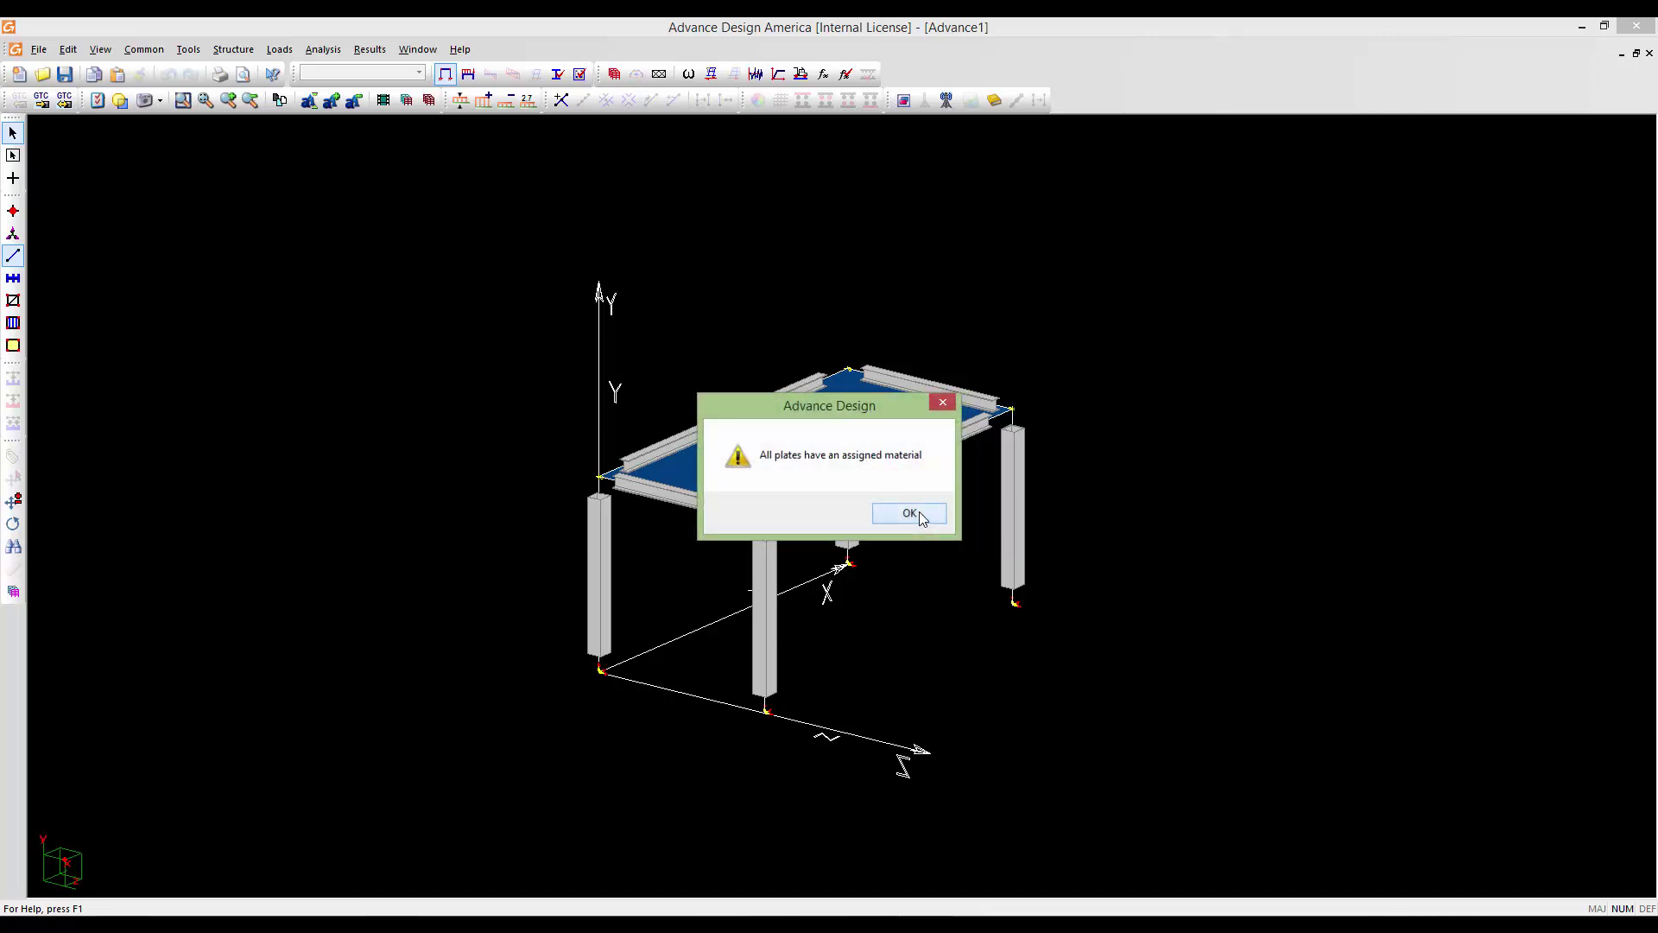
click(921, 518)
click(922, 518)
click(921, 518)
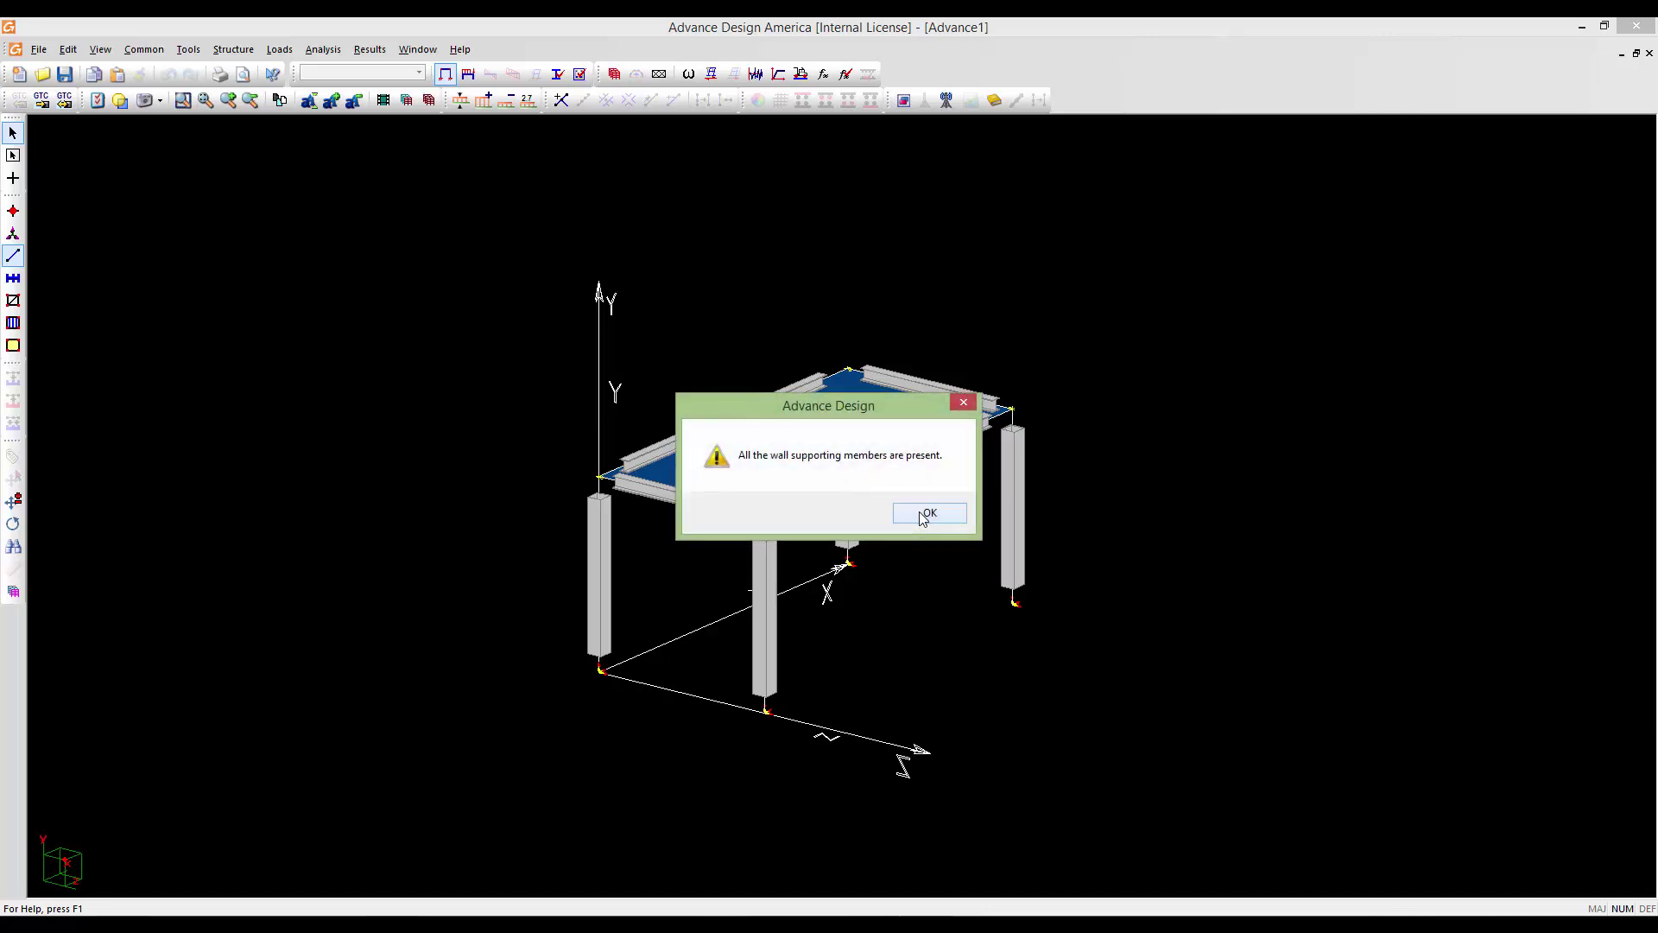
click(921, 518)
click(922, 517)
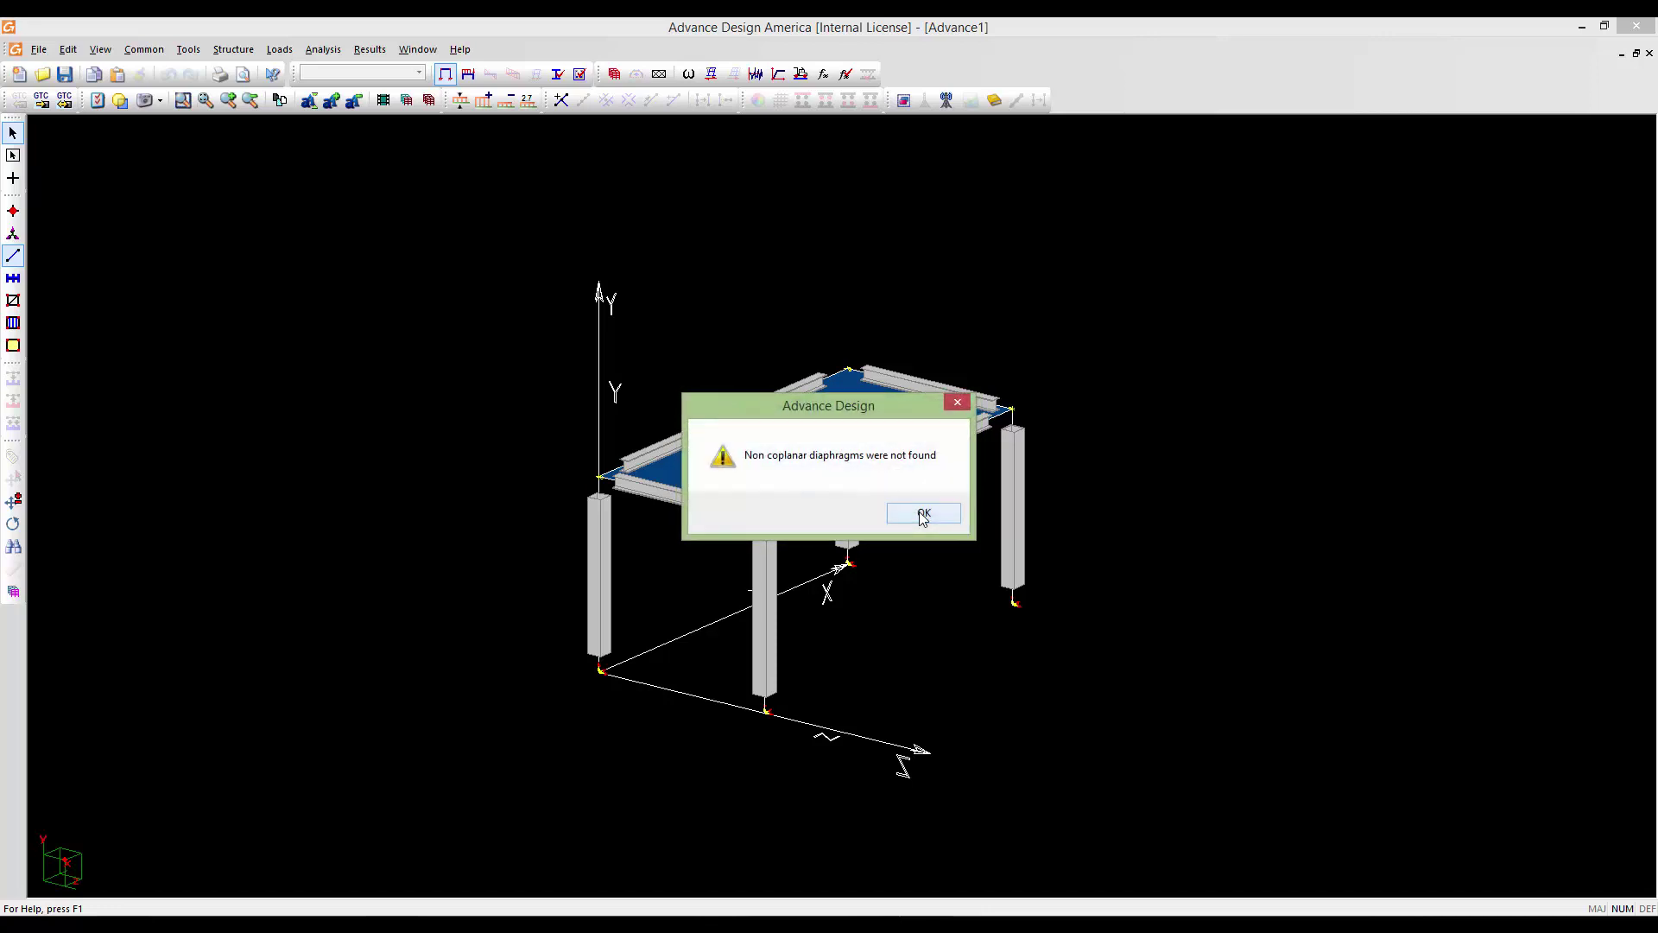
click(924, 515)
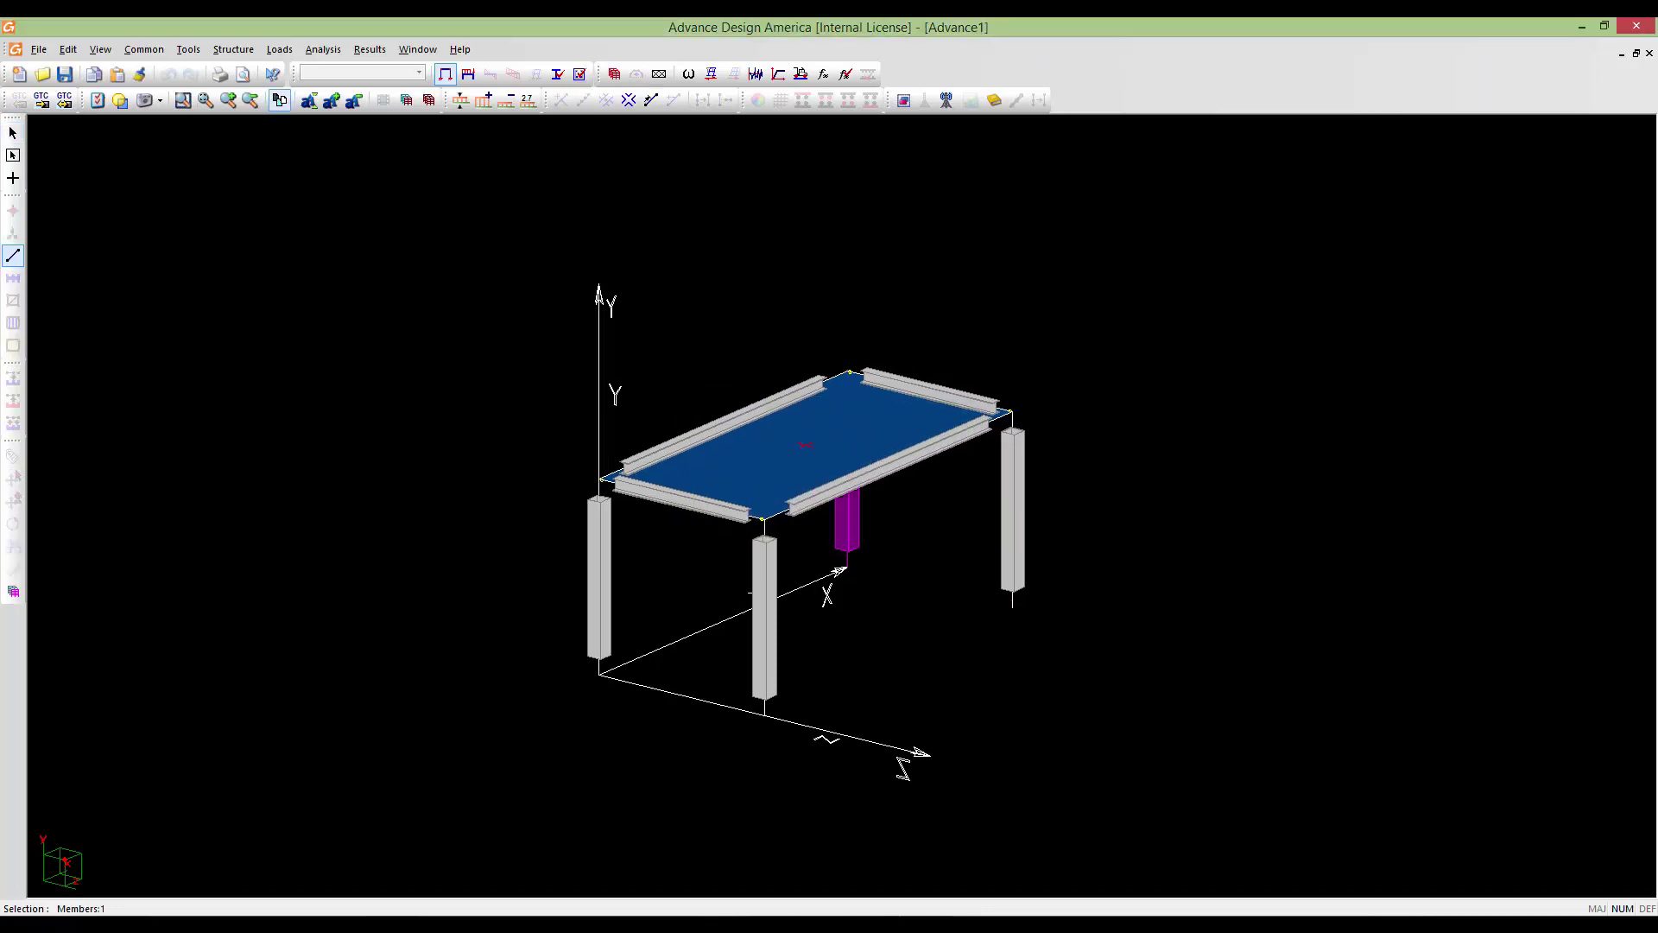
Run the linear static analysis for all load cases and load combinations, and close the analysis report
middle_drag(915, 560, 904, 549)
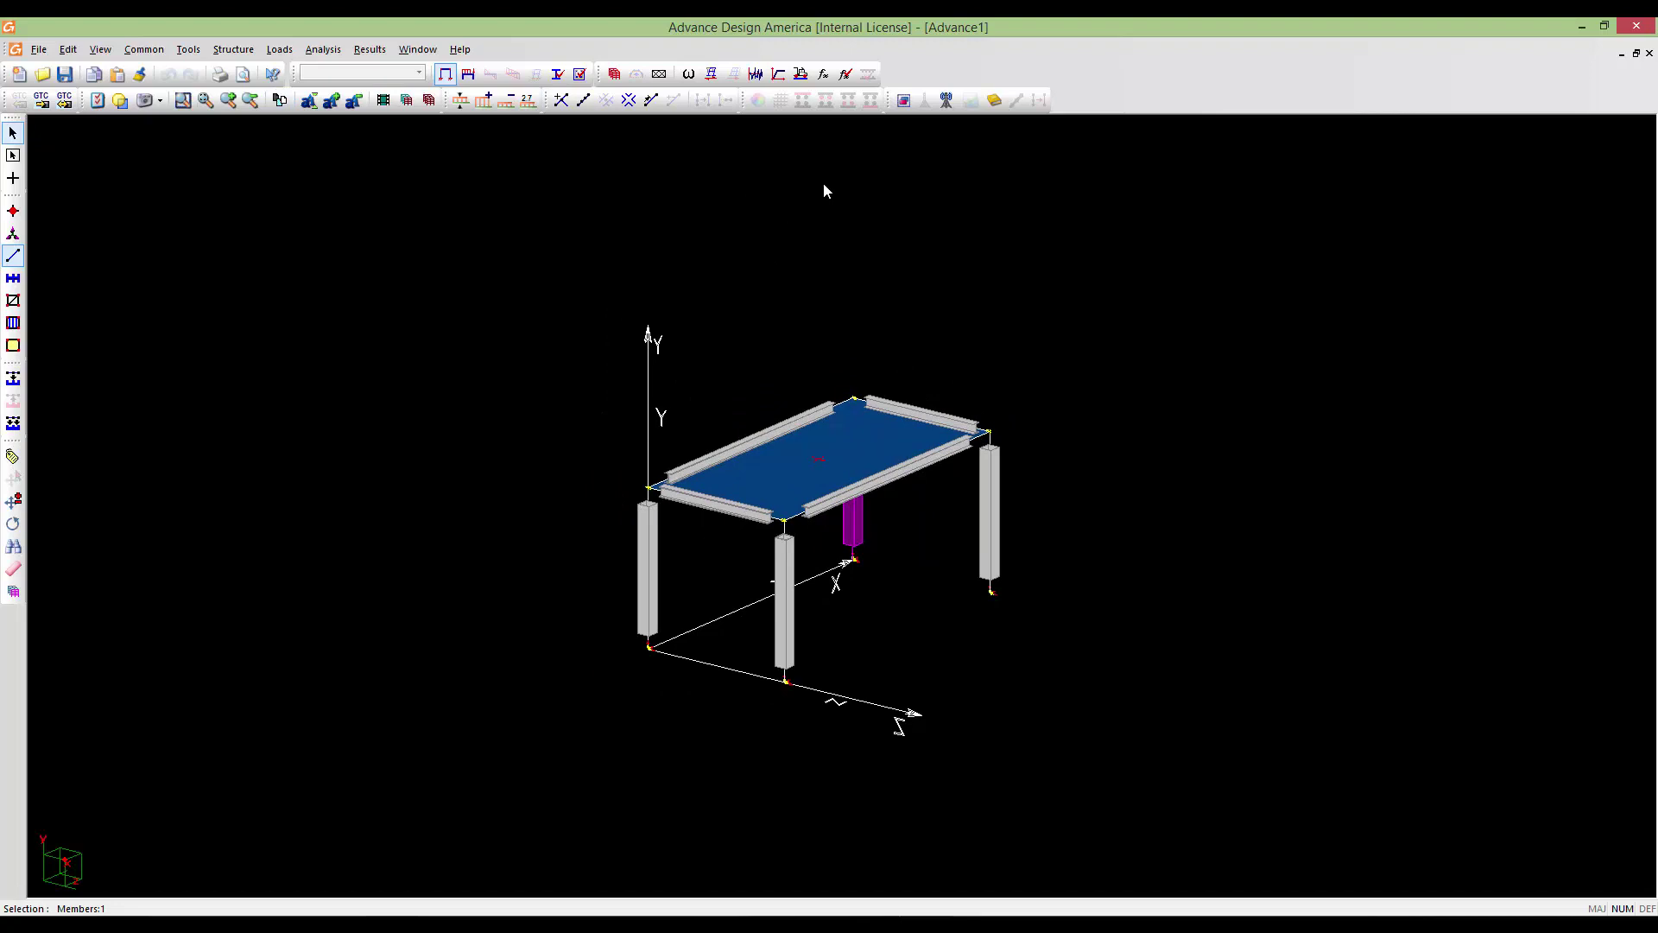
click(823, 76)
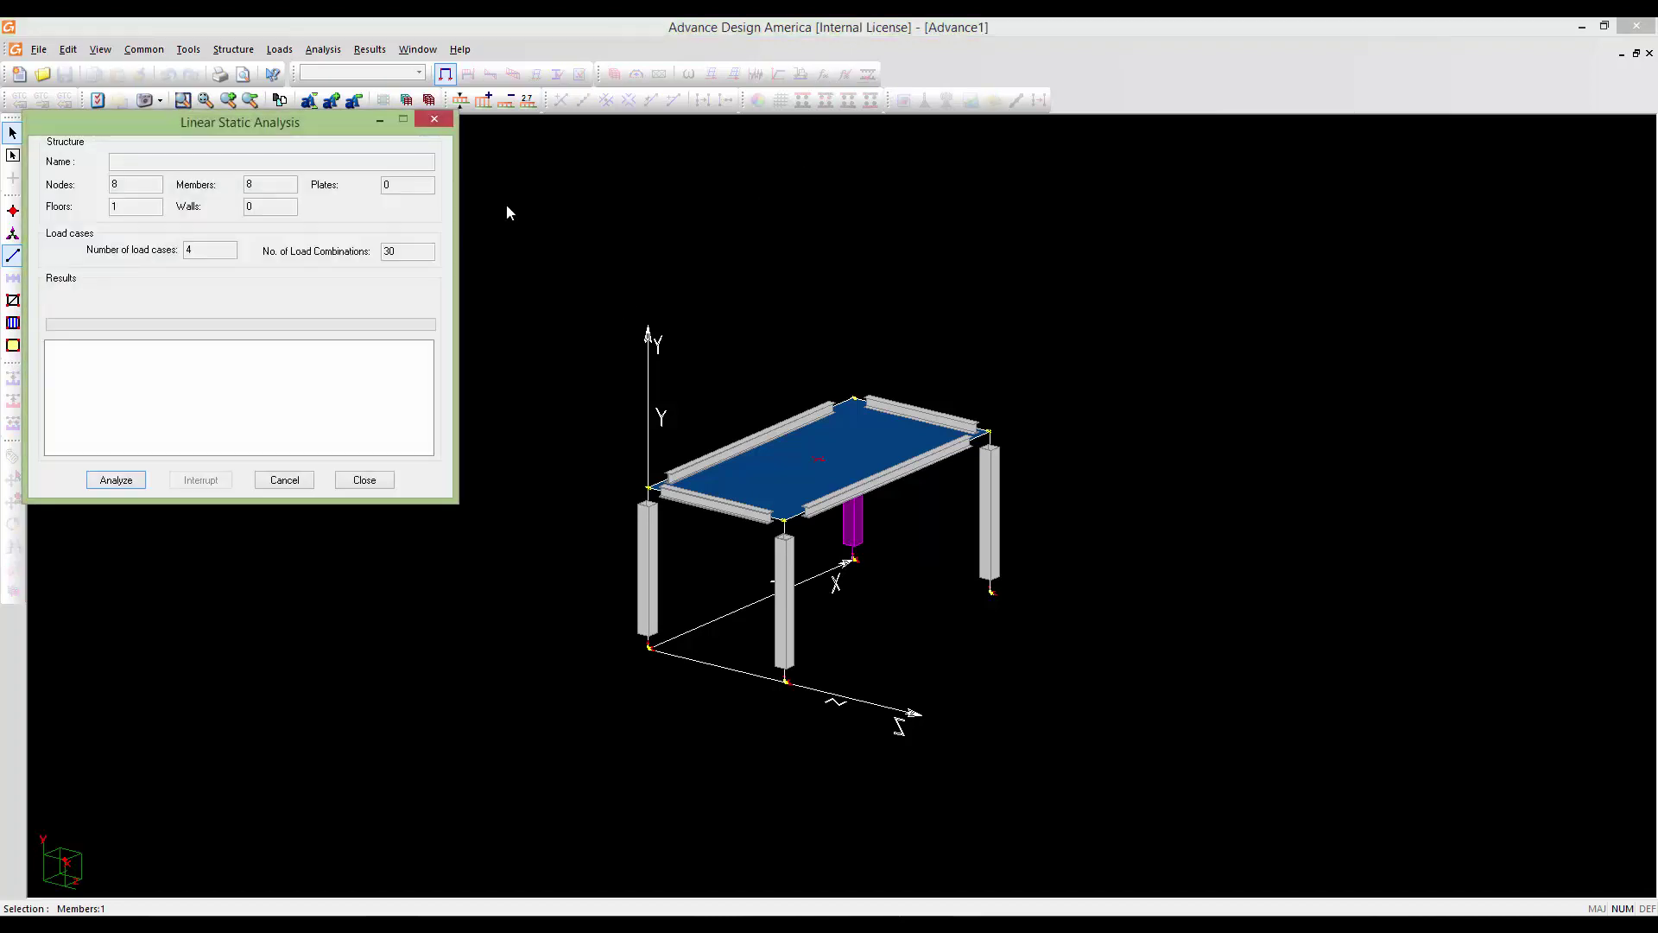
drag(333, 128, 483, 199)
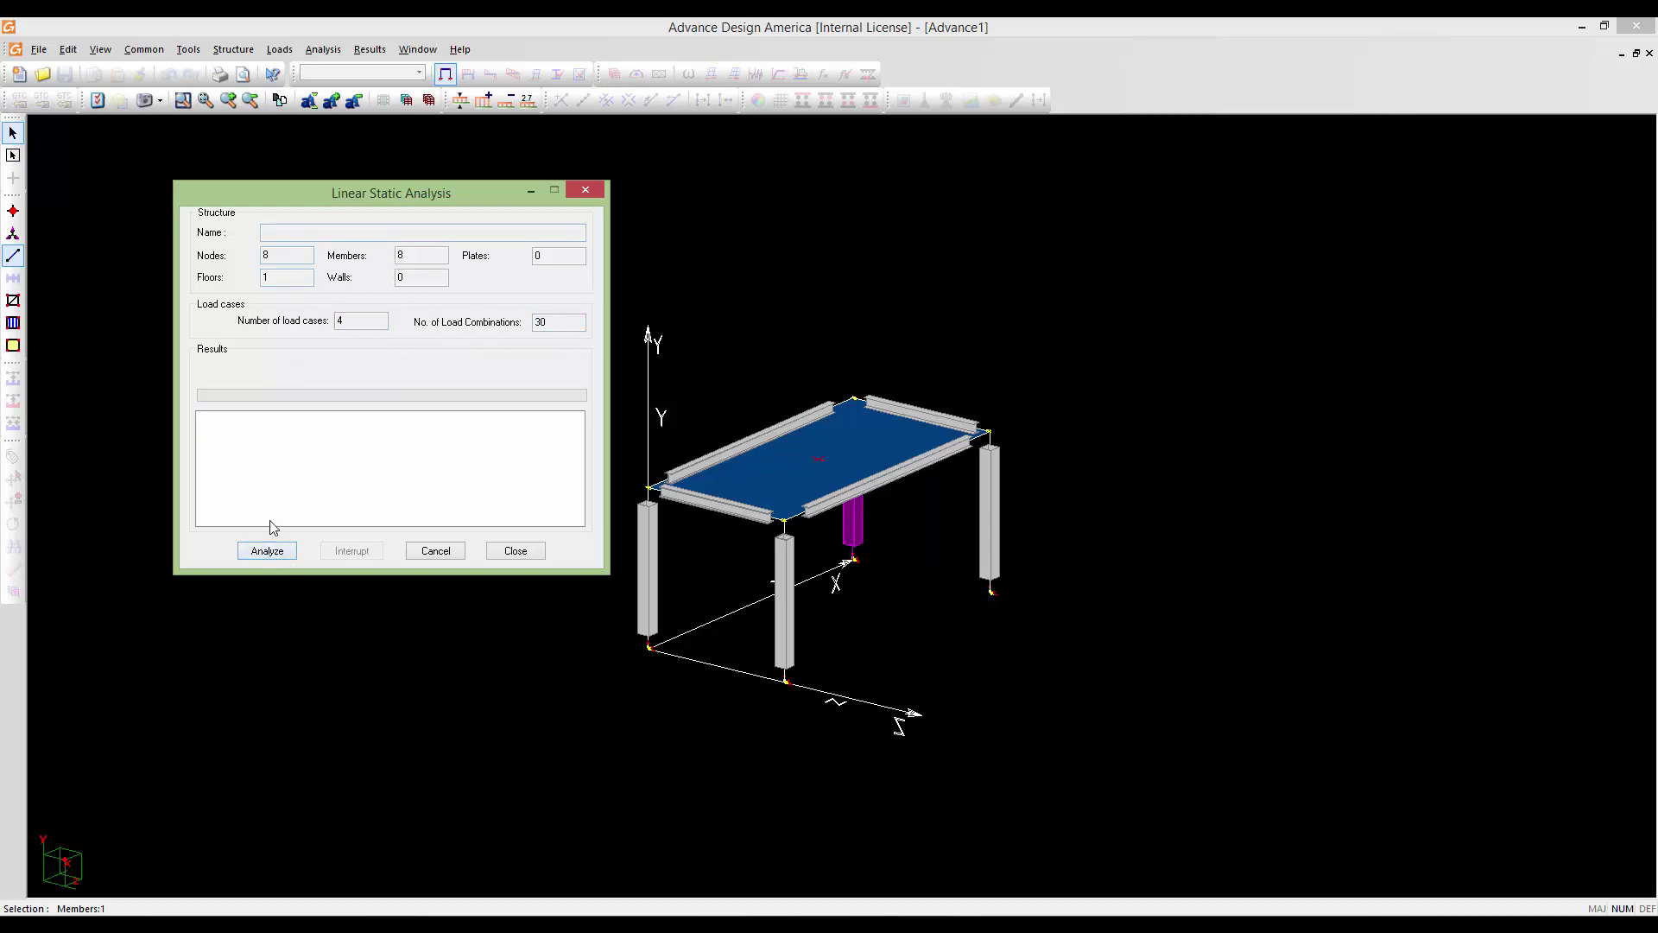
click(275, 551)
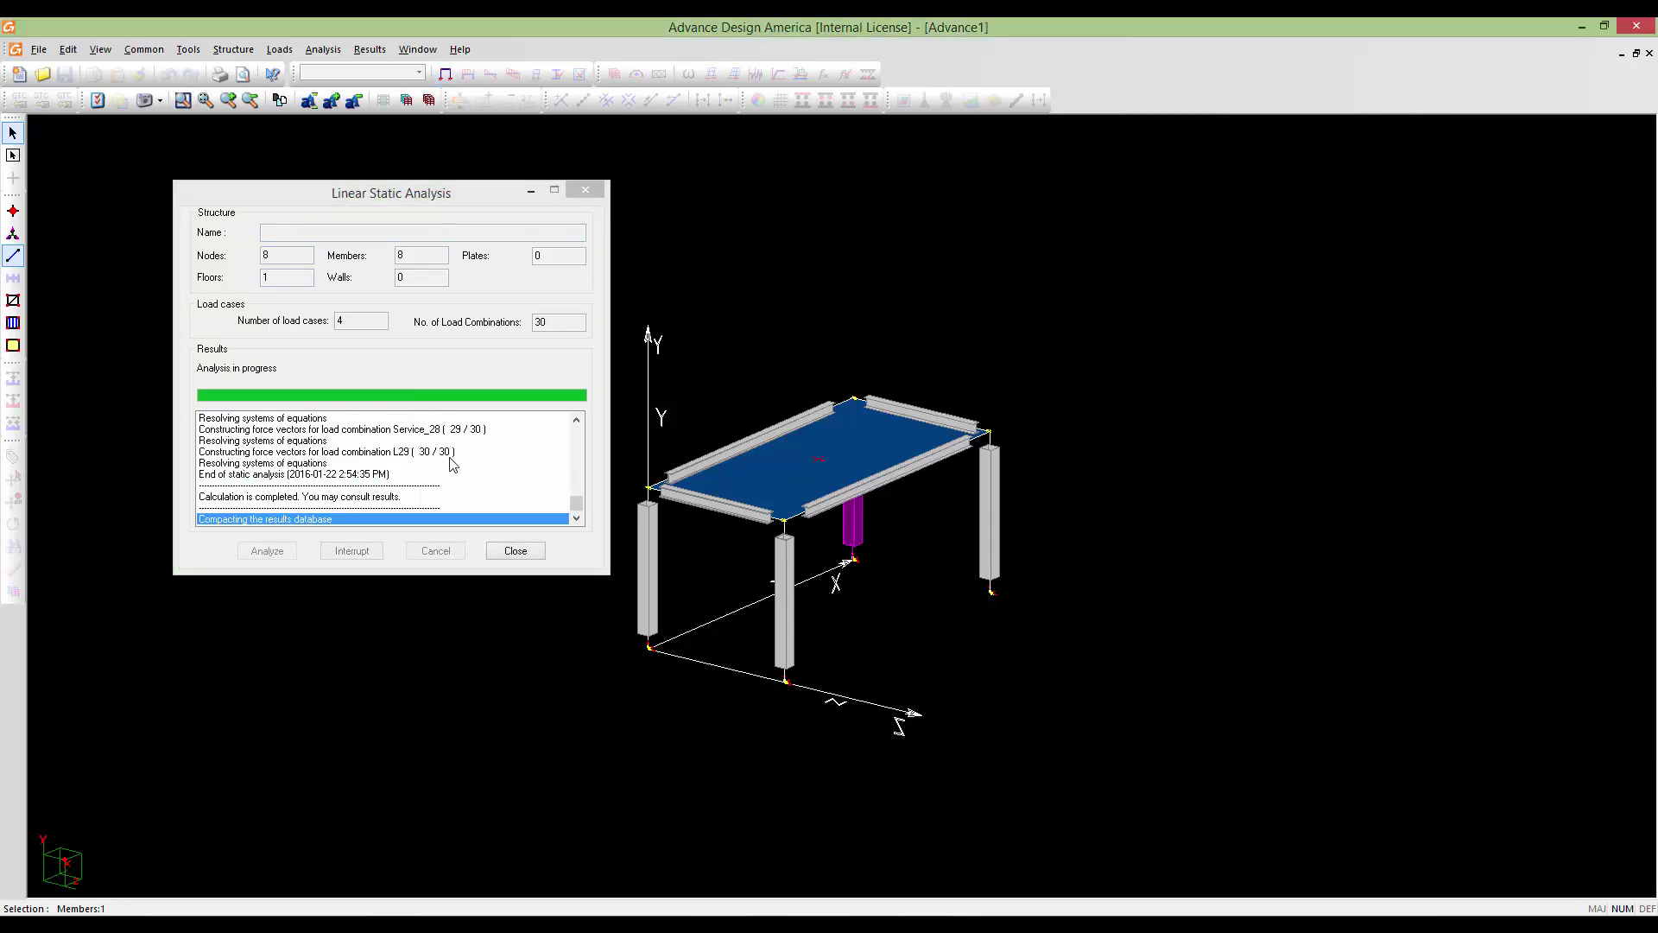
mouse_move(580, 508)
mouse_down()
mouse_move(581, 436)
mouse_move(576, 499)
mouse_up()
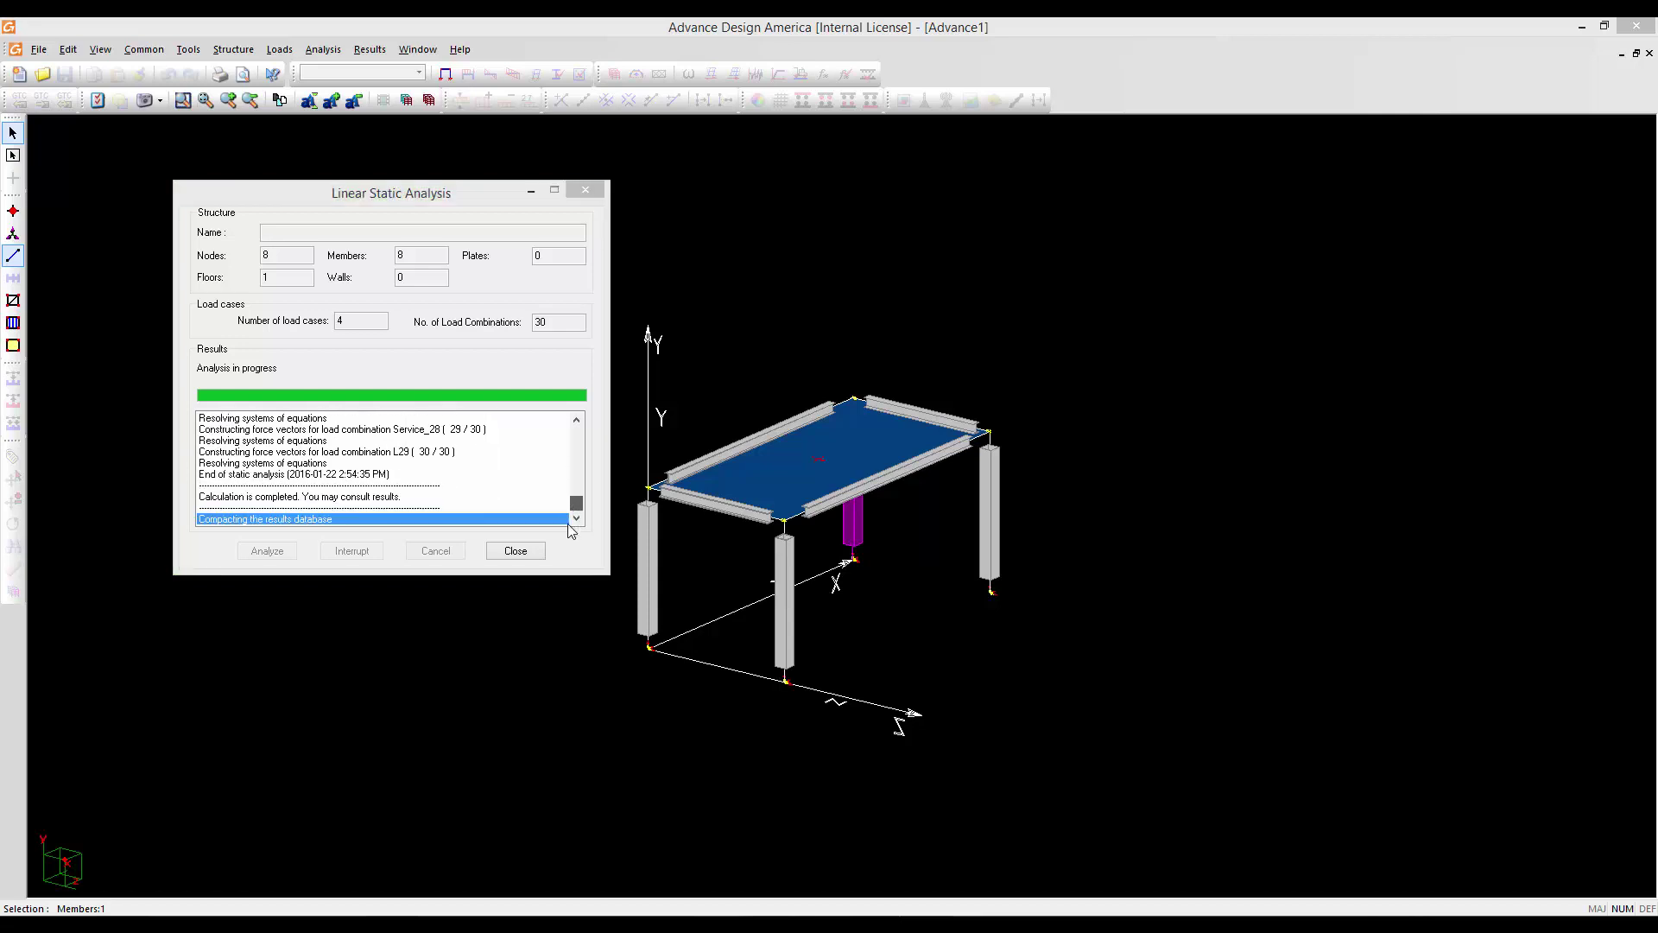
click(529, 551)
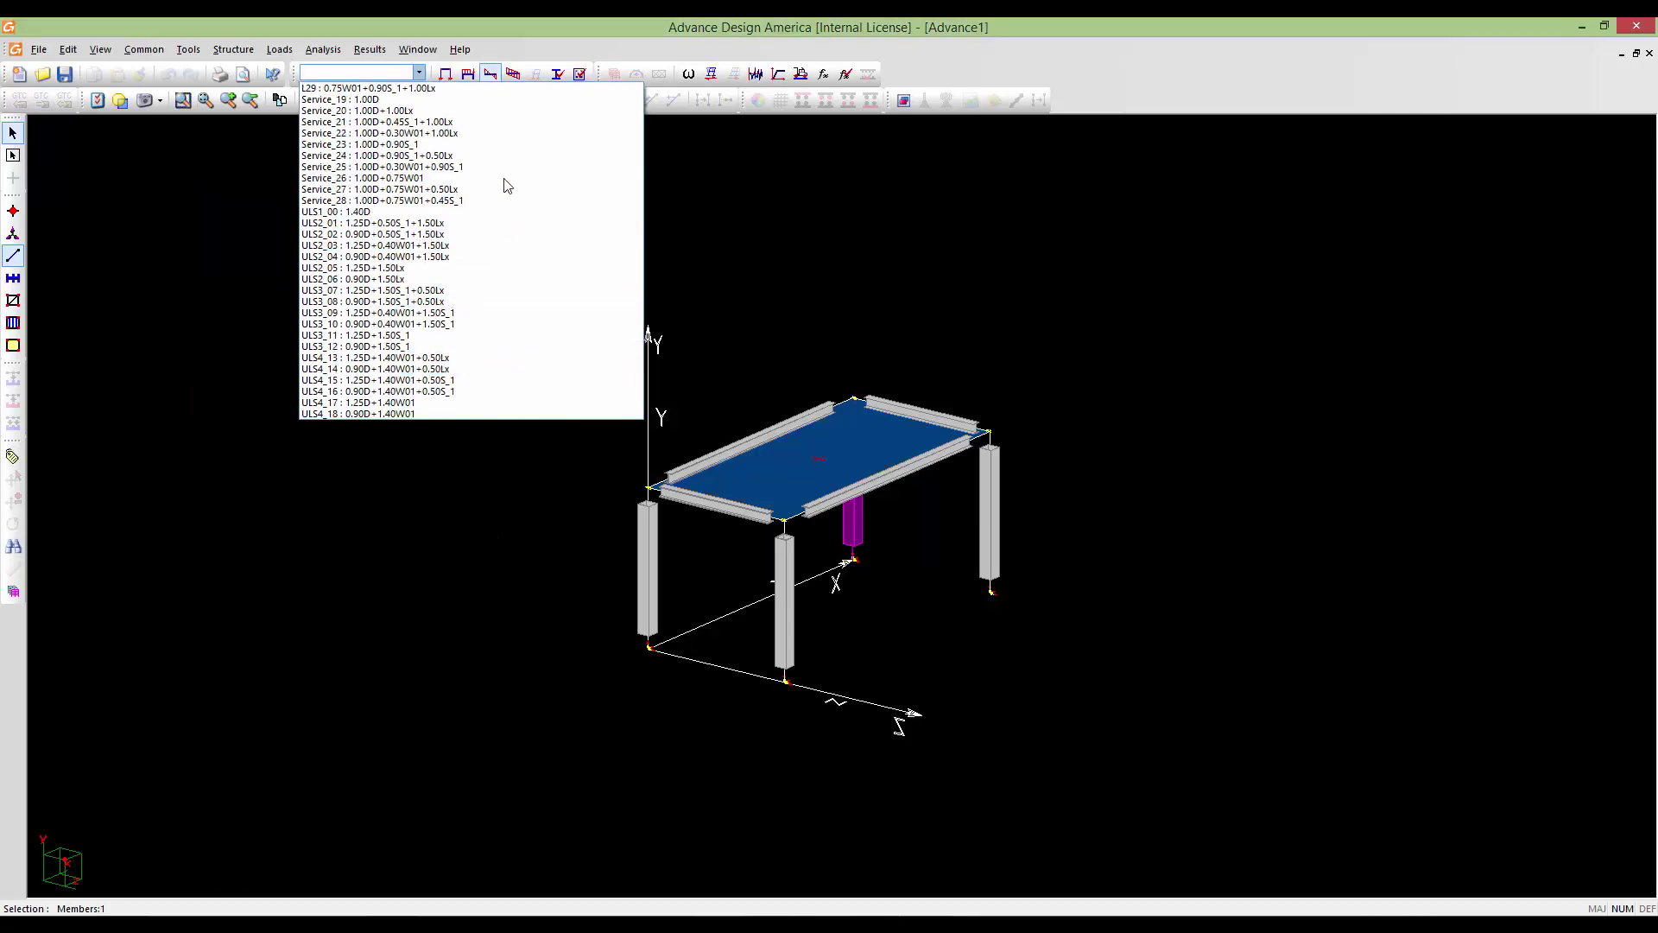
Browse the analyzed load combinations, view ULS4_15, and make Service_19 : 1.00D the active combination
click(465, 476)
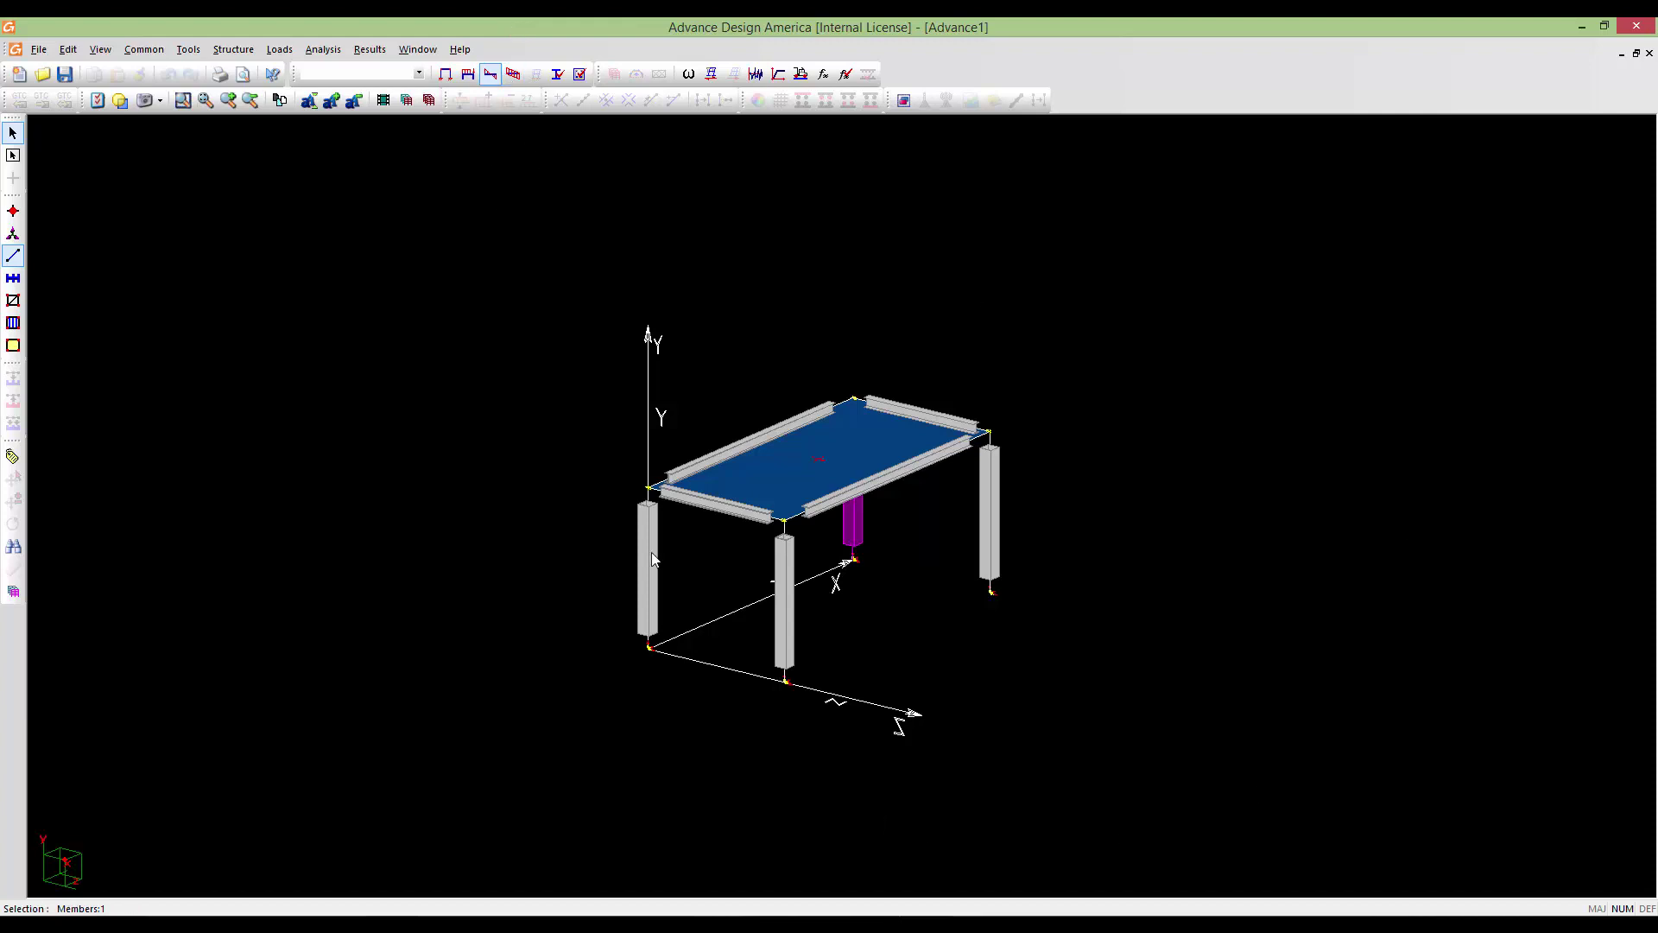
click(493, 76)
click(424, 46)
click(419, 74)
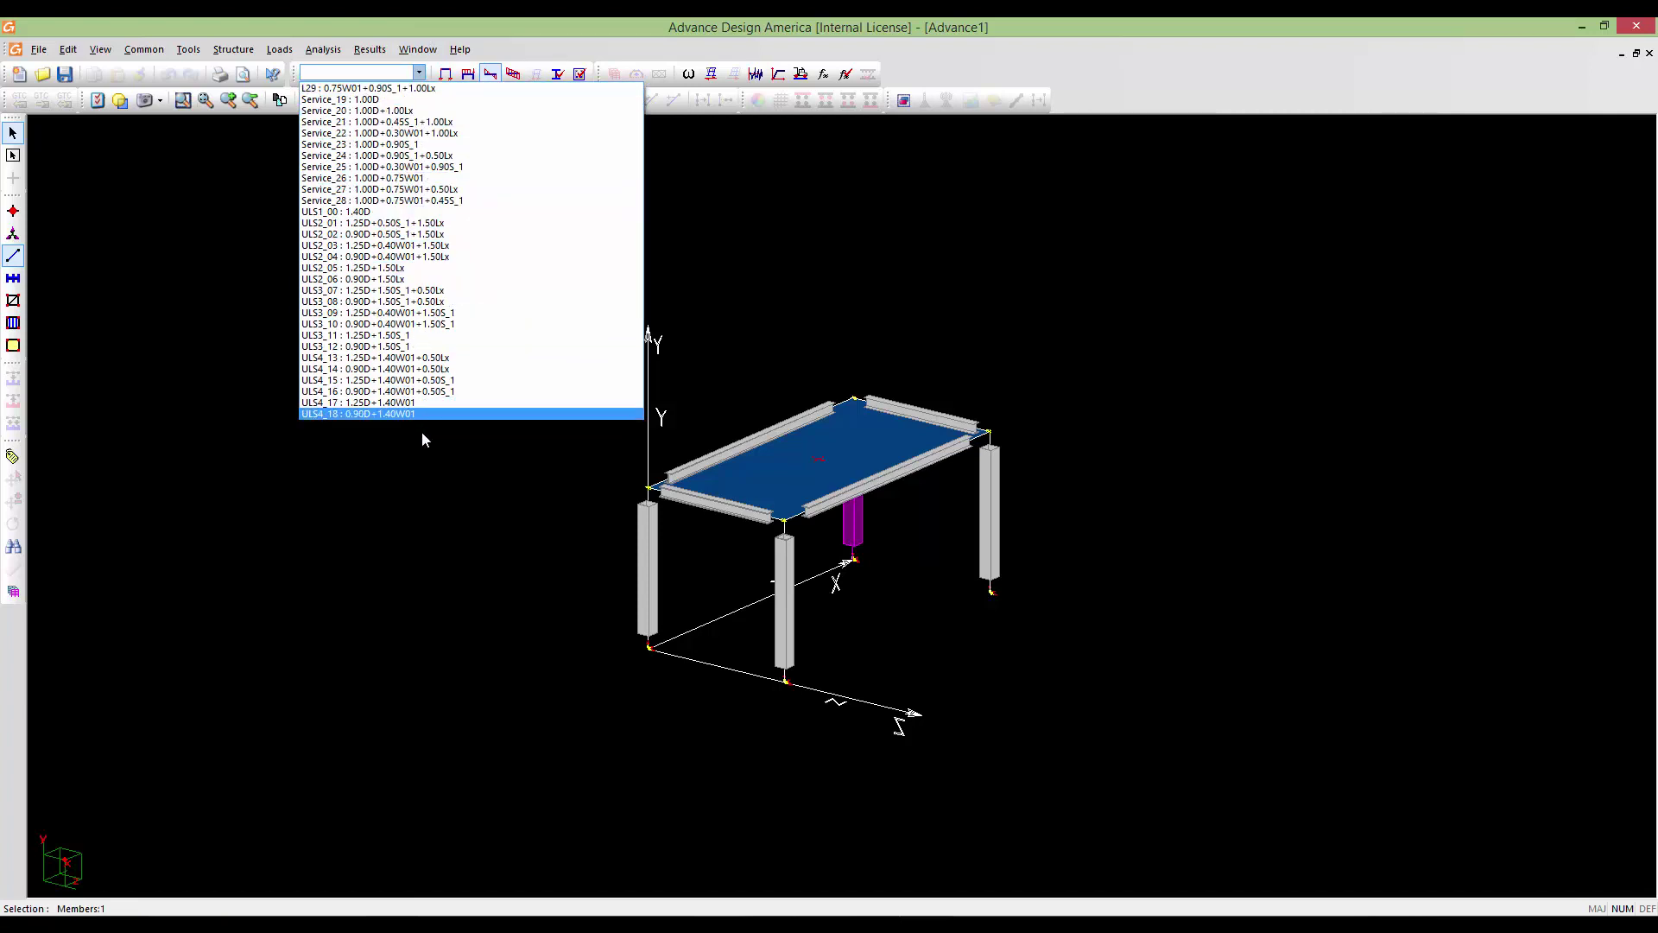
click(406, 380)
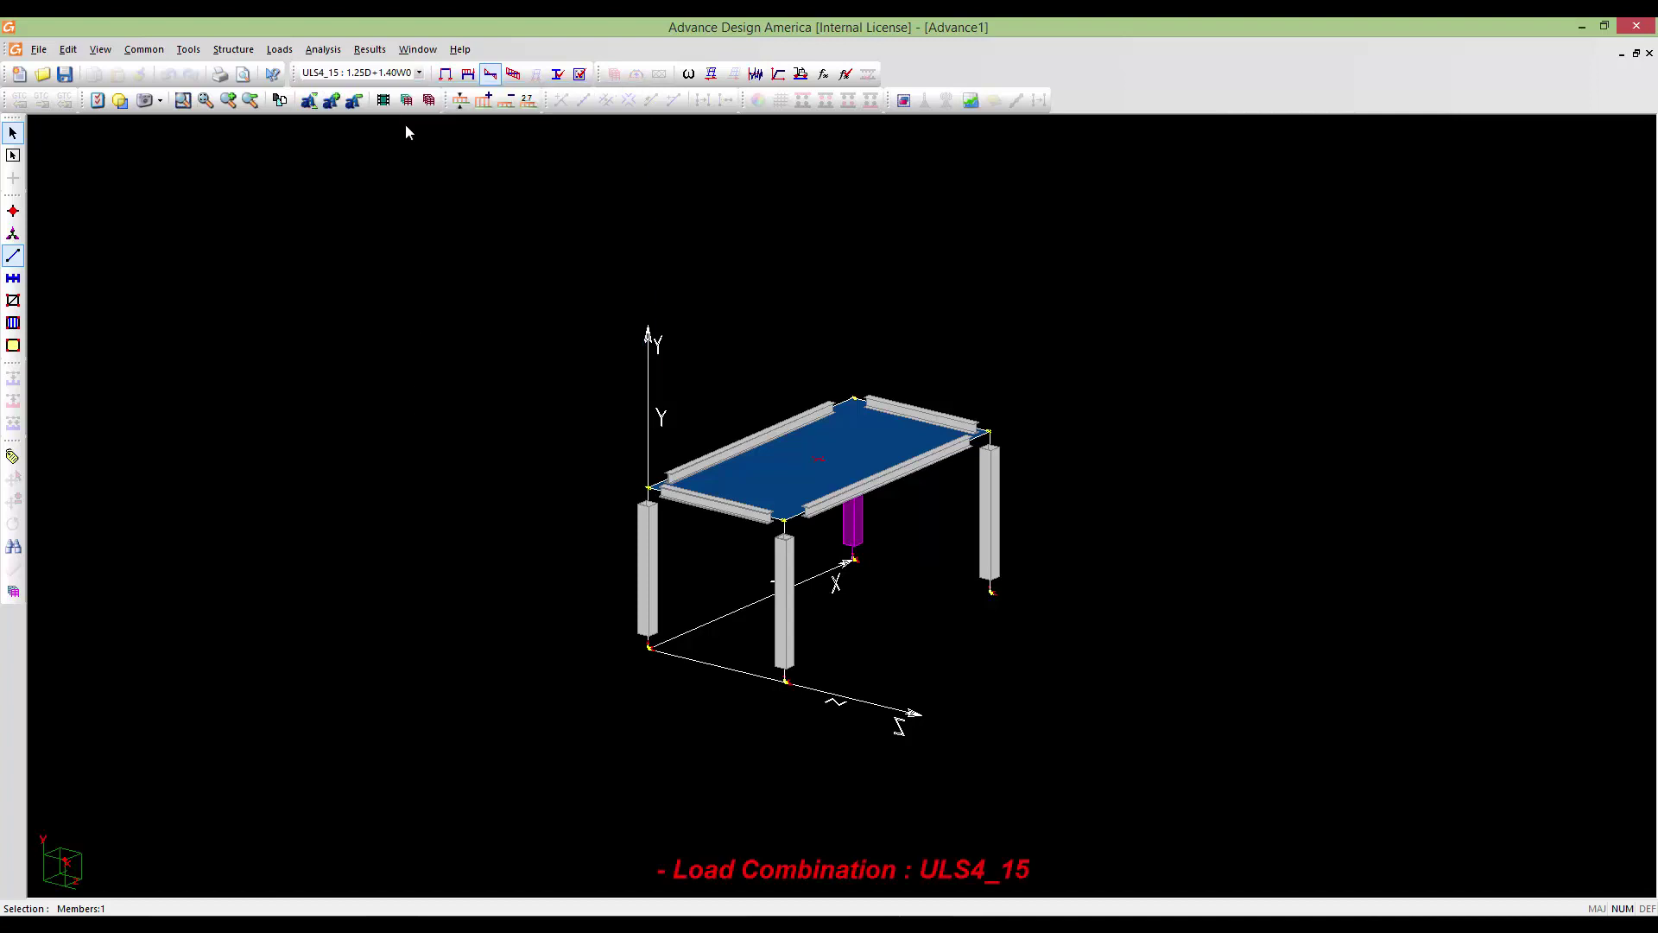
click(419, 73)
click(405, 84)
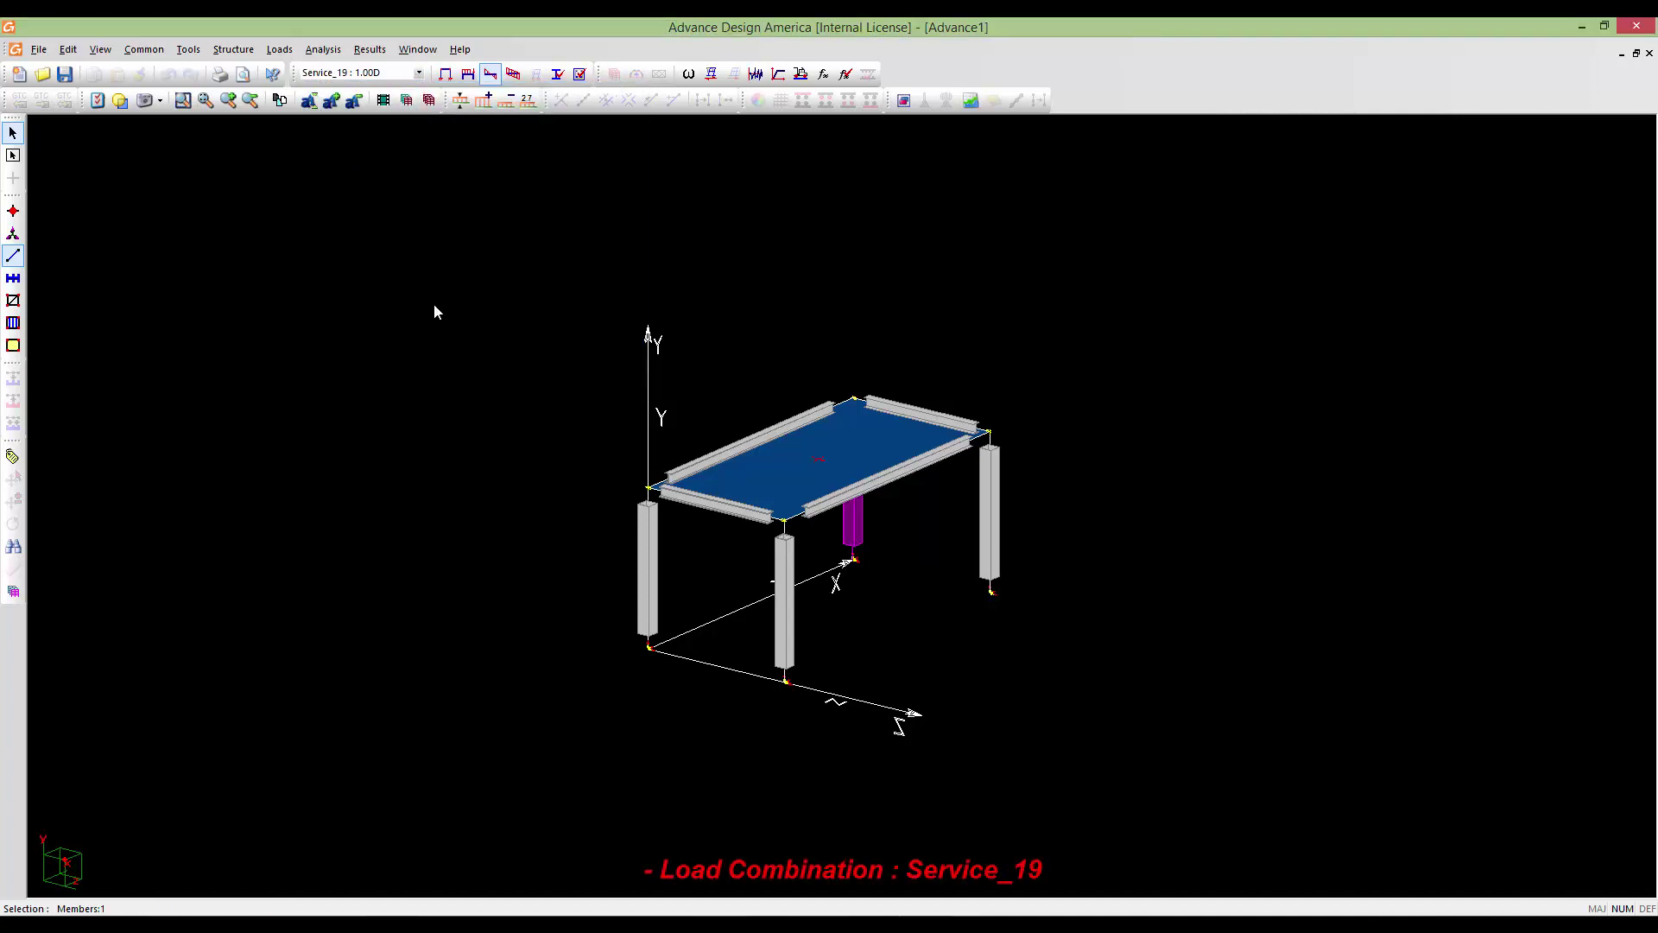
Turn on the graphic display of the Mx results for the members in the view options
middle_drag(536, 421, 531, 421)
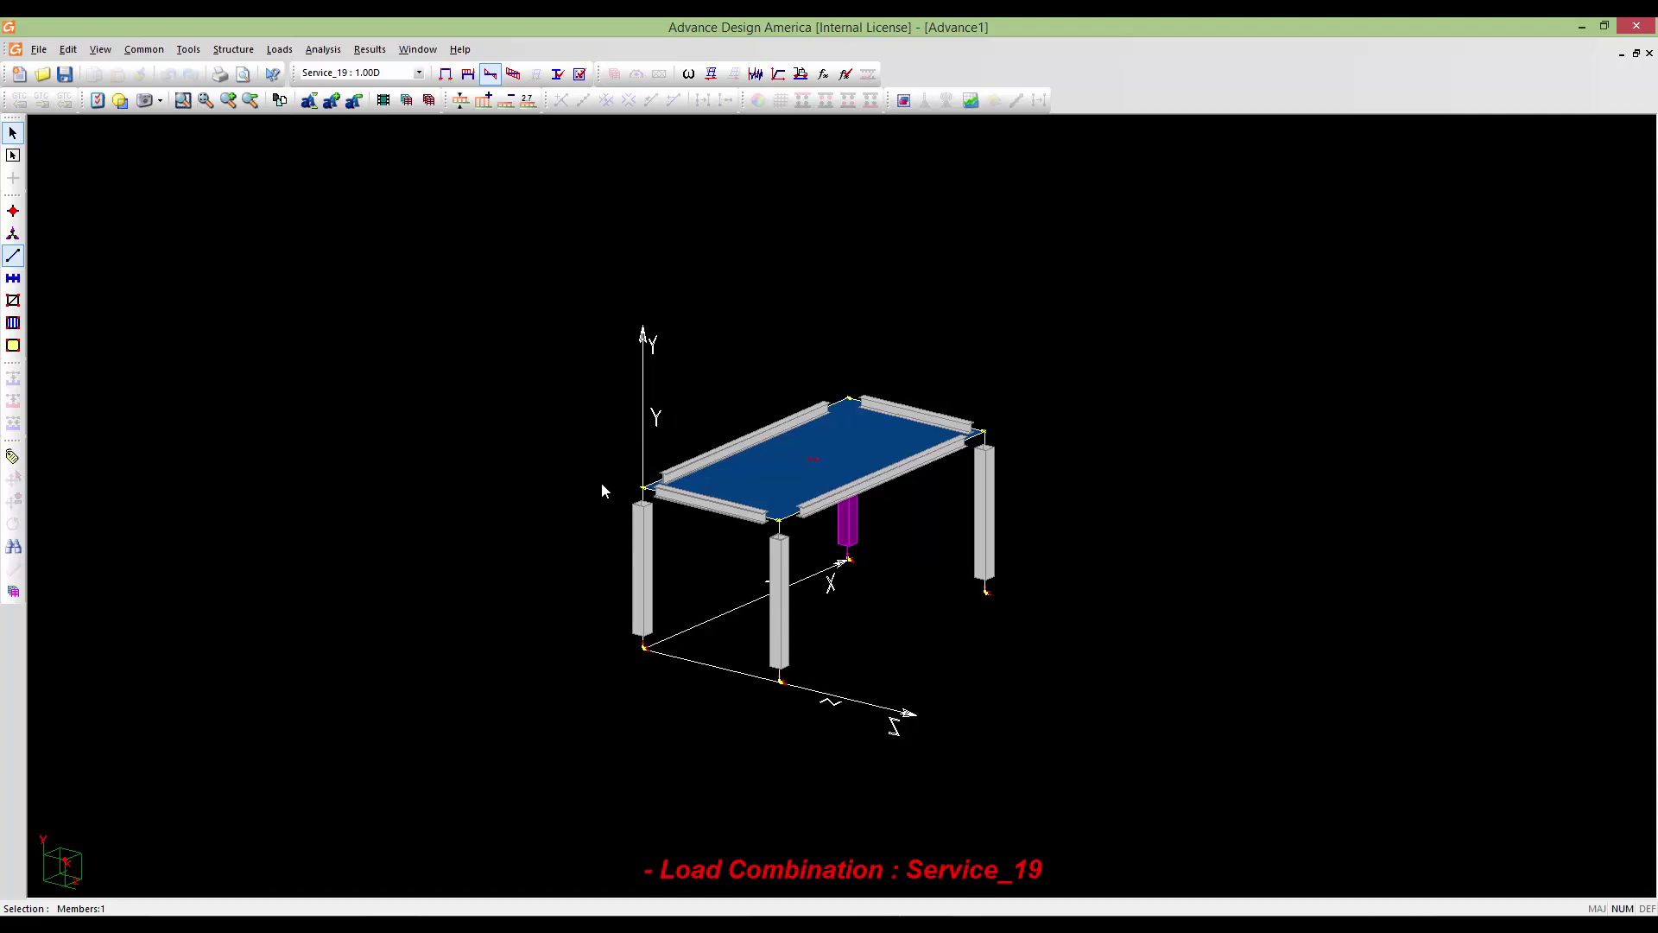
scroll(603, 489, up, 2)
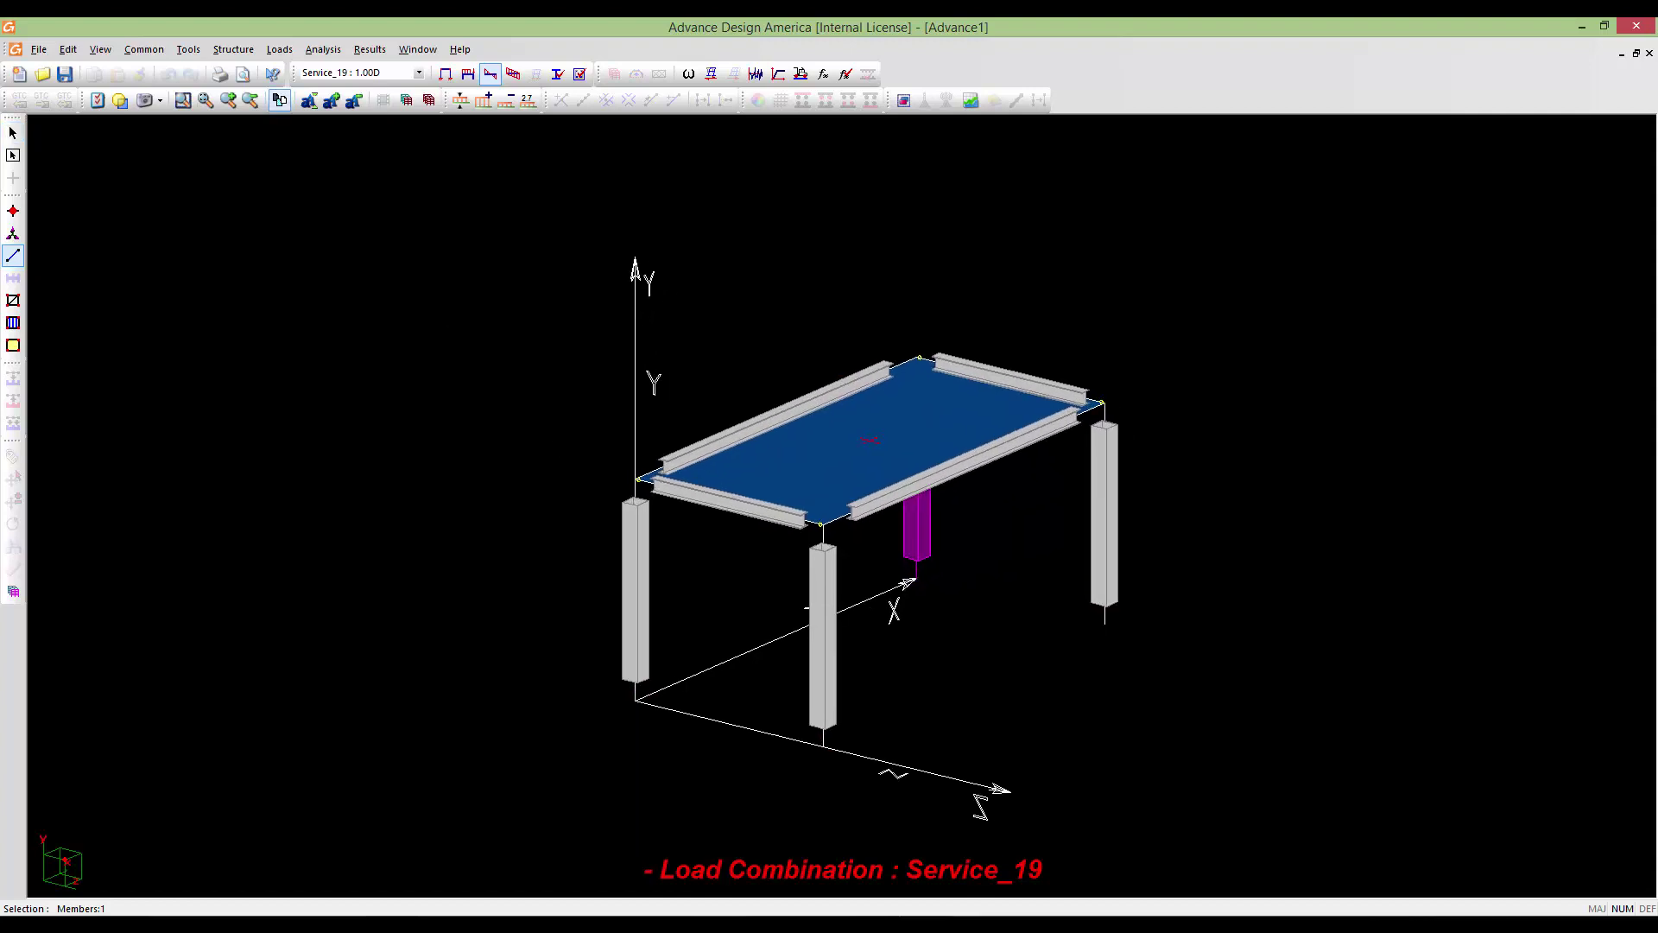
right_click(575, 498)
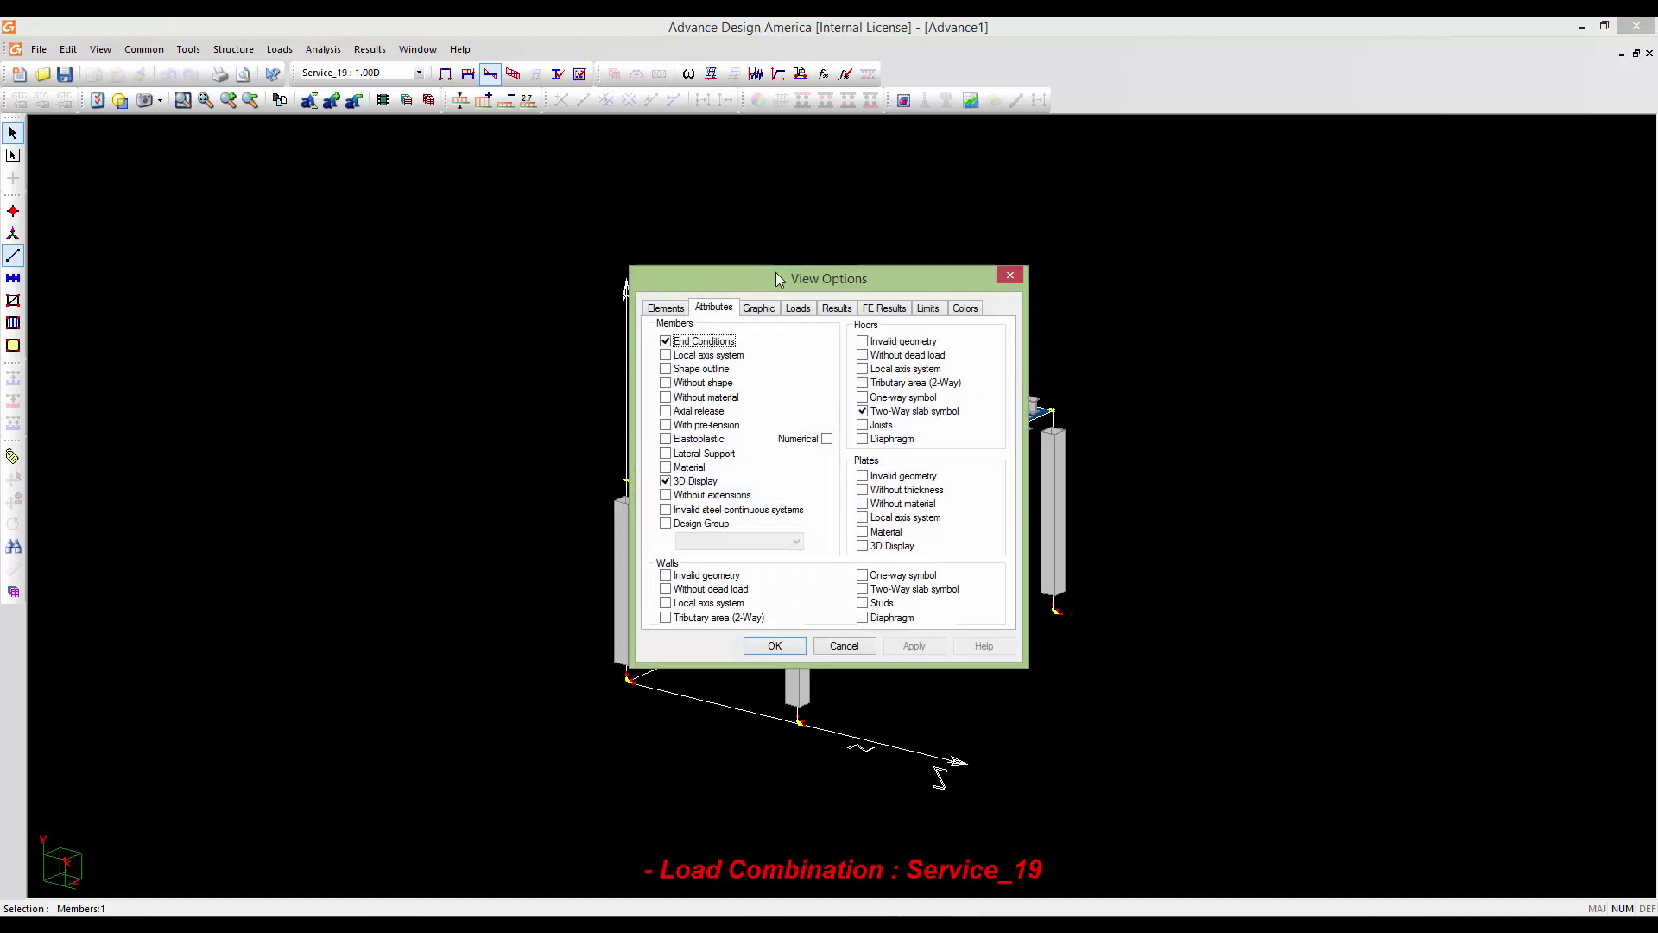
drag(777, 278, 719, 254)
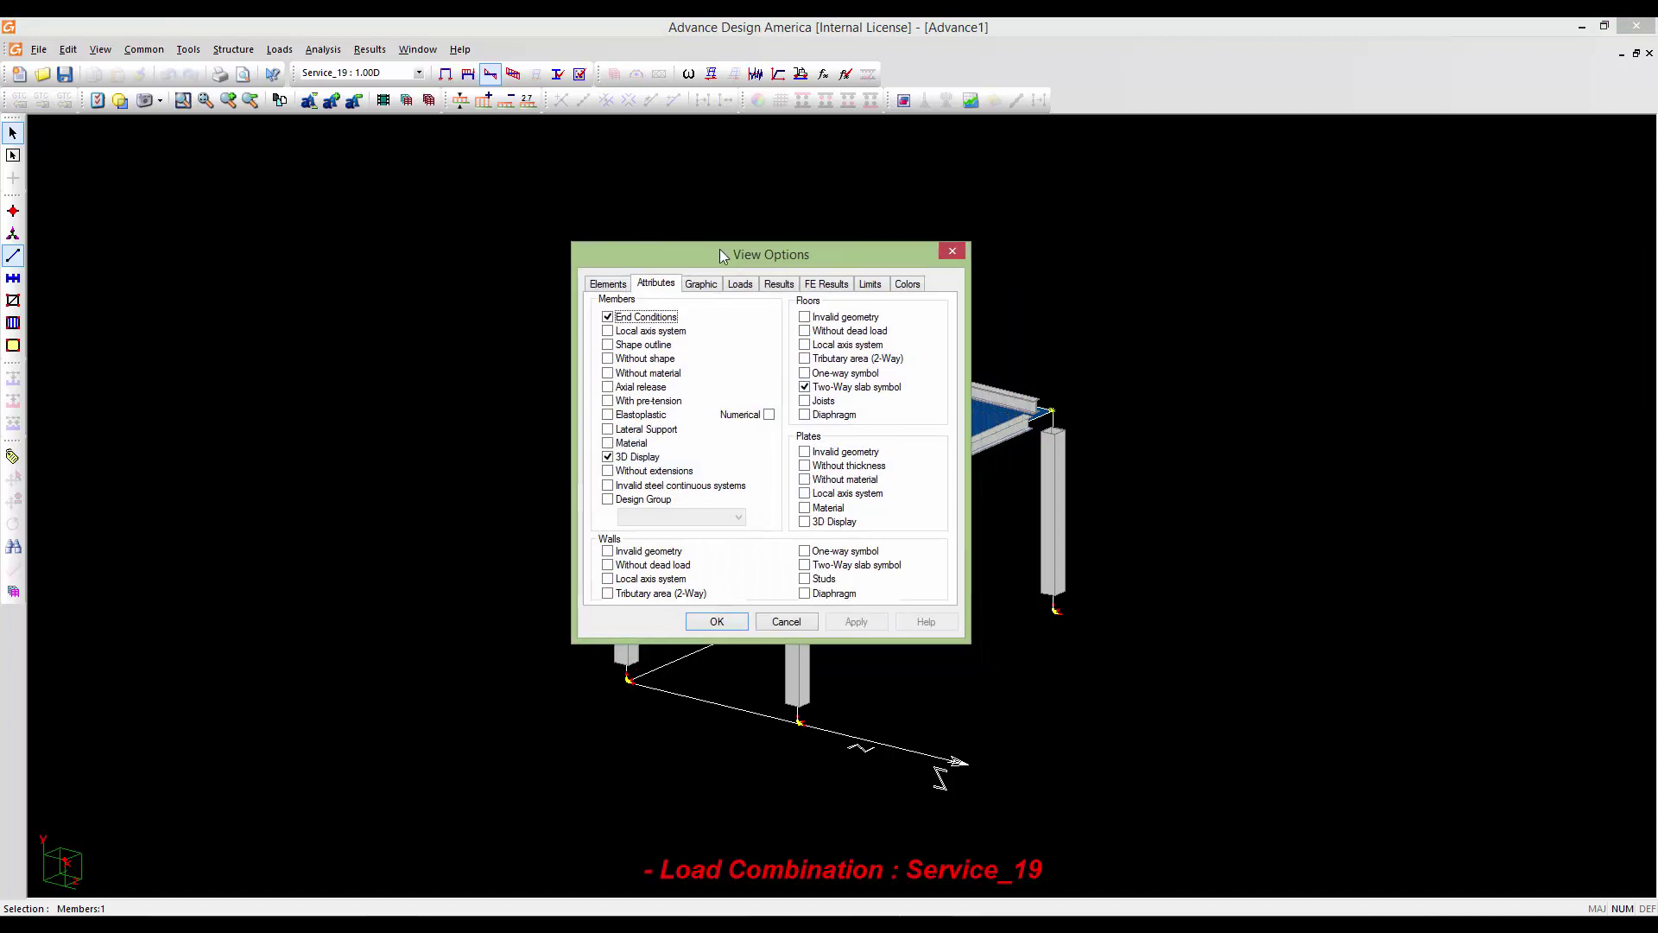
click(780, 286)
drag(780, 286, 328, 208)
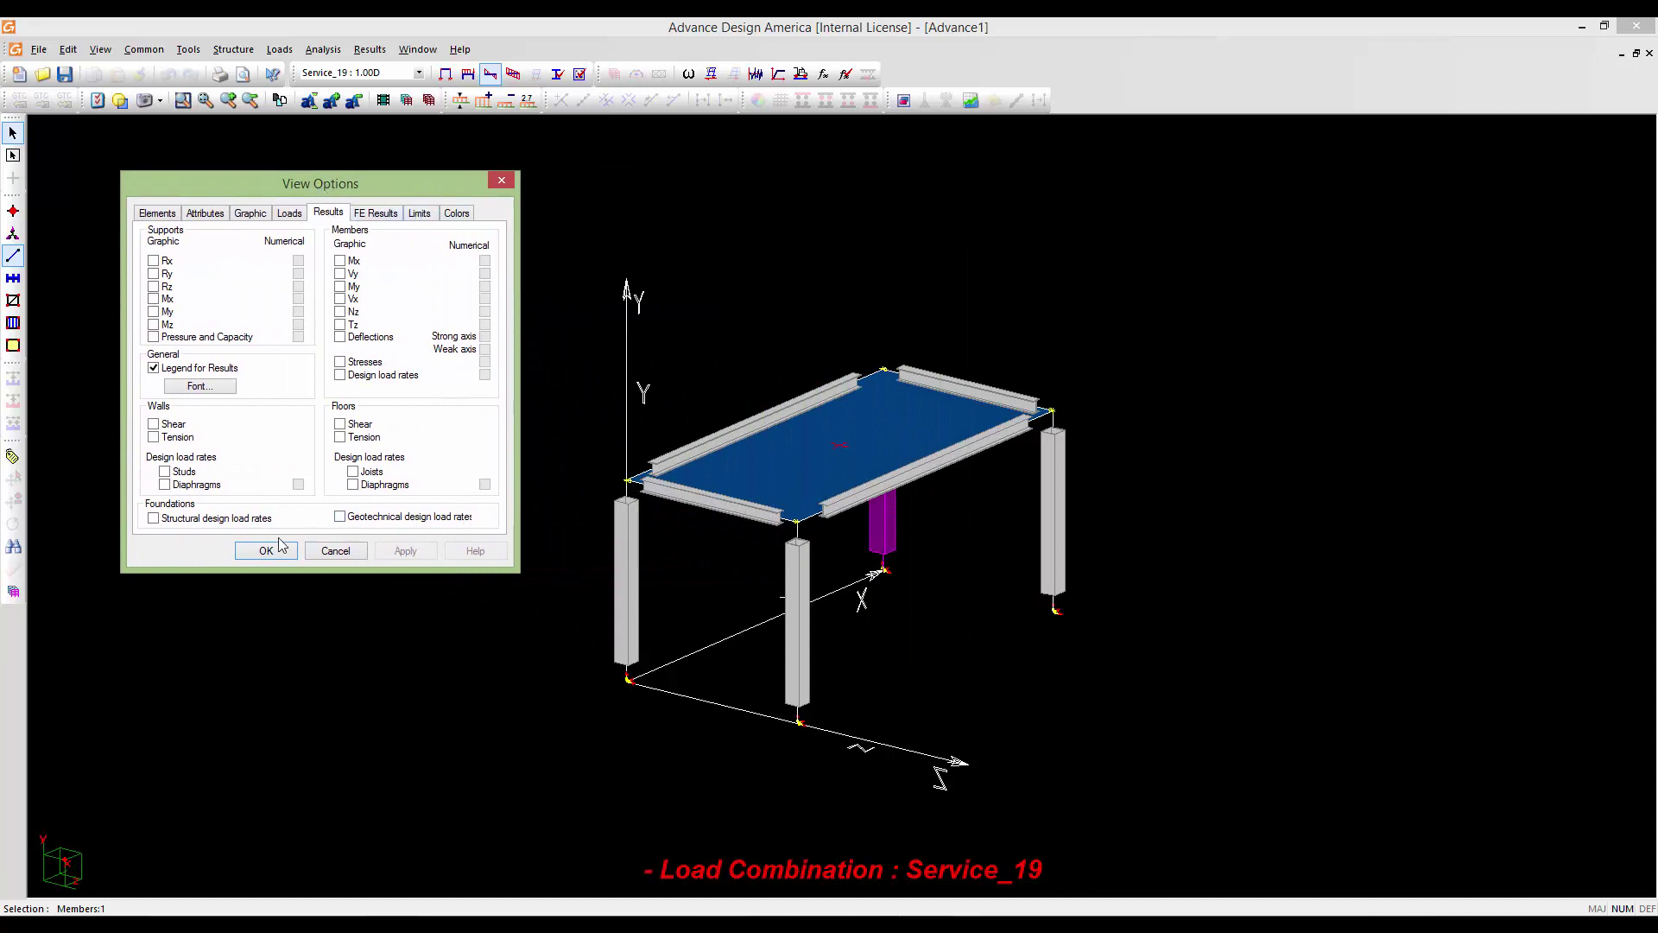
drag(263, 183, 284, 173)
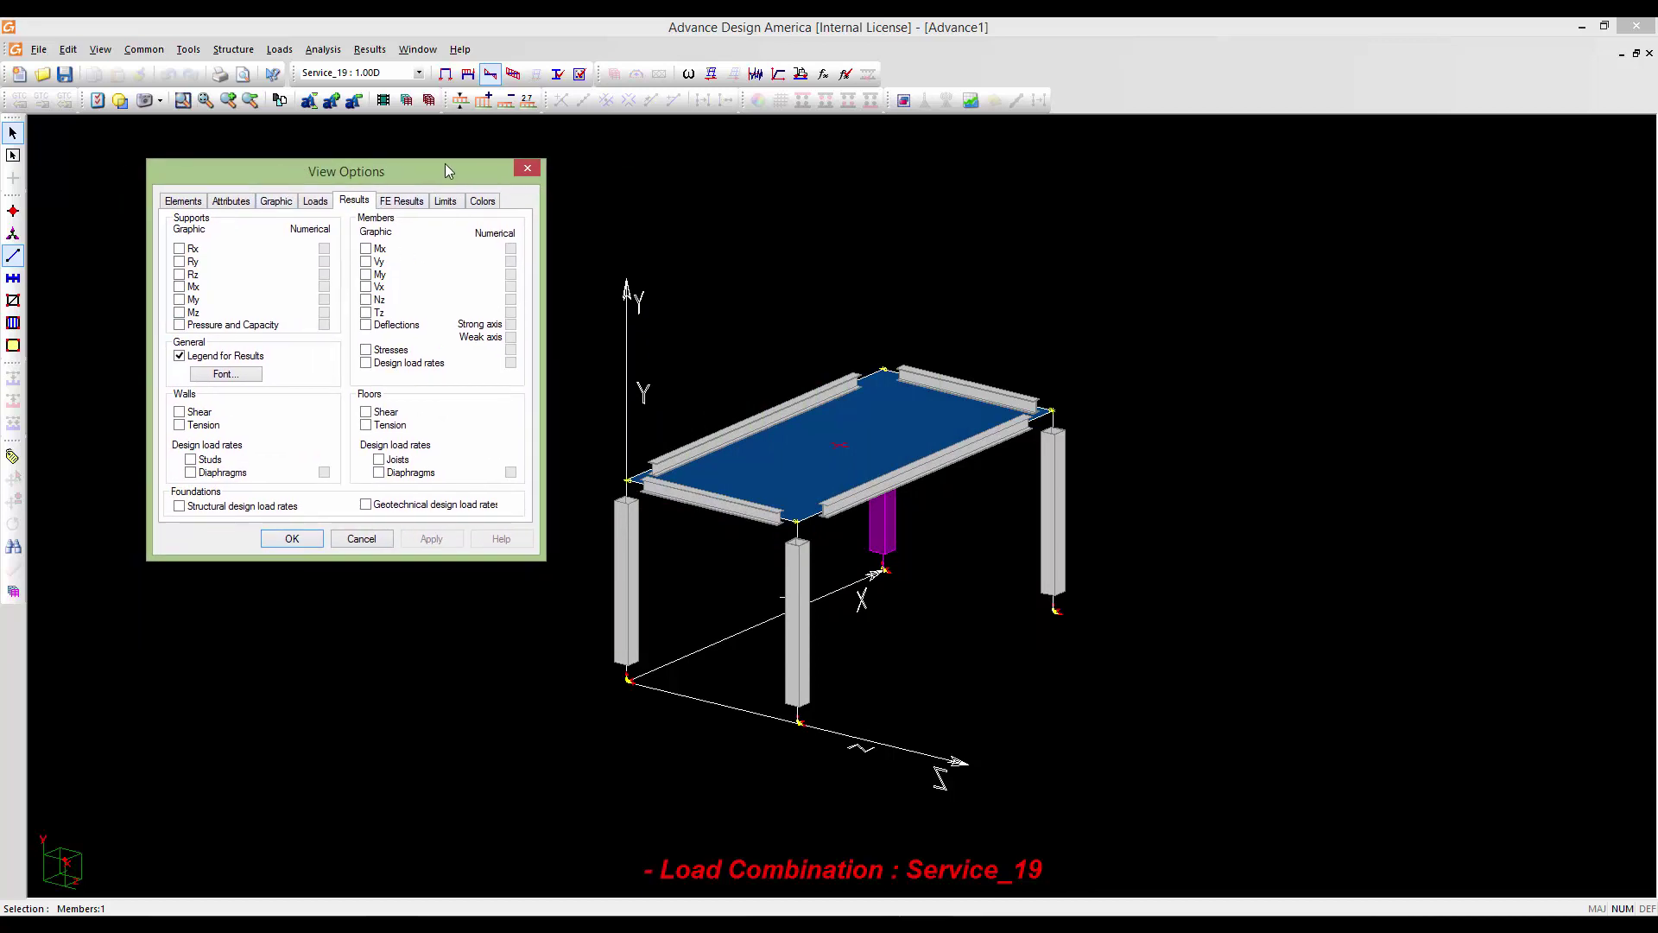
drag(444, 163, 386, 164)
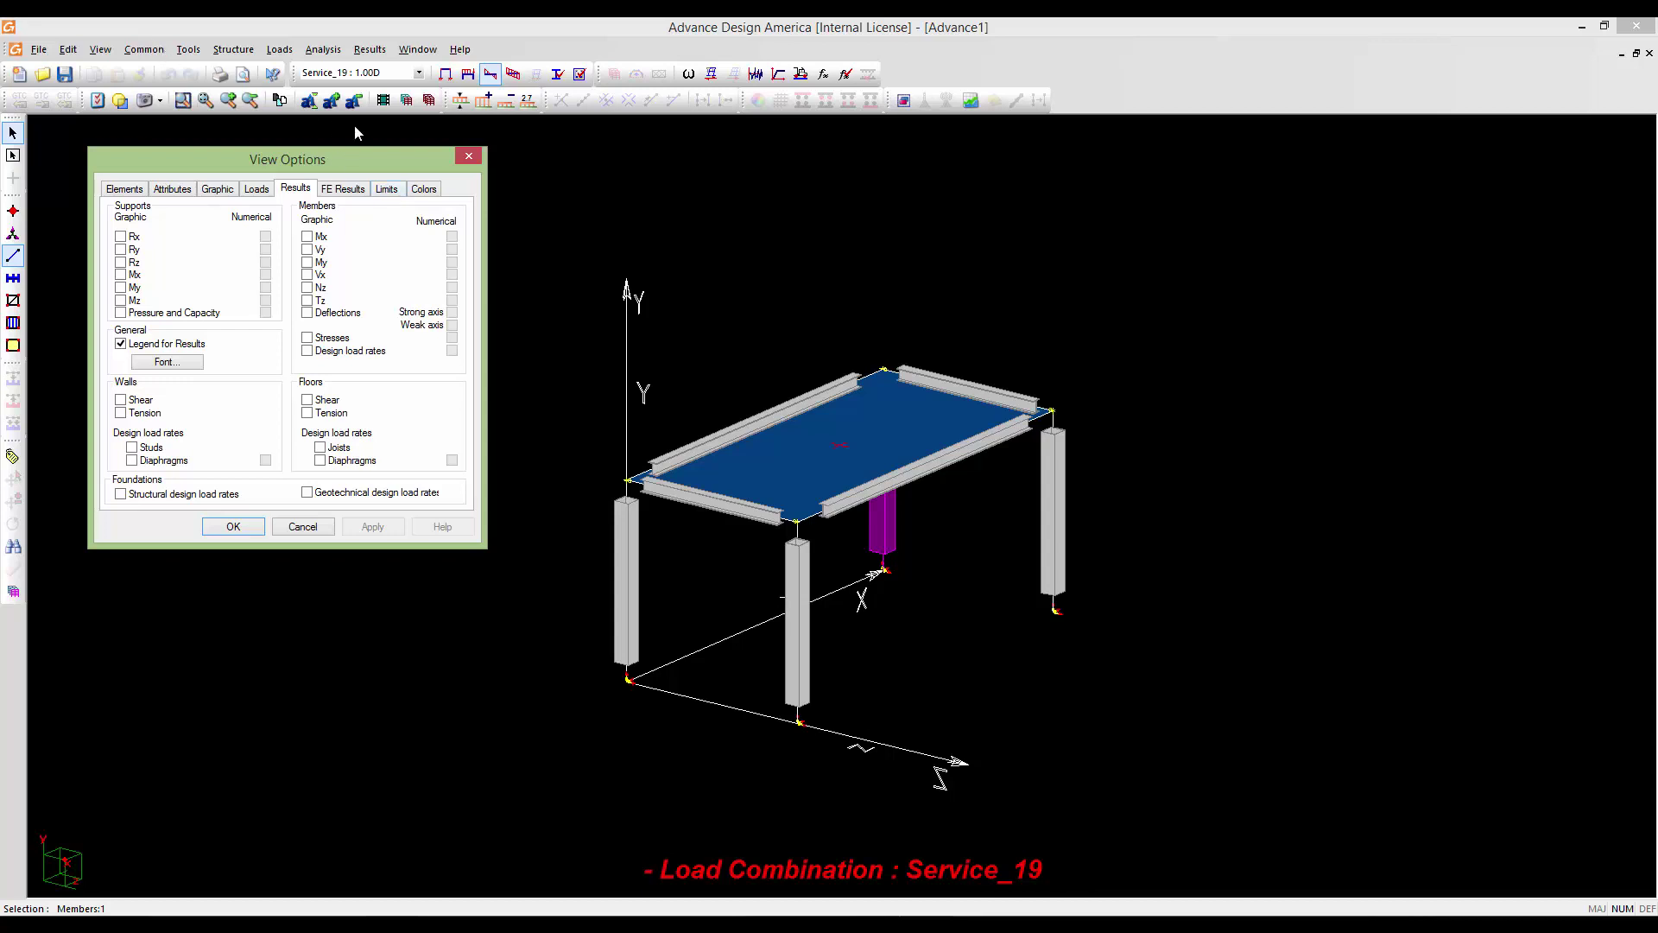
click(306, 236)
drag(325, 164, 368, 191)
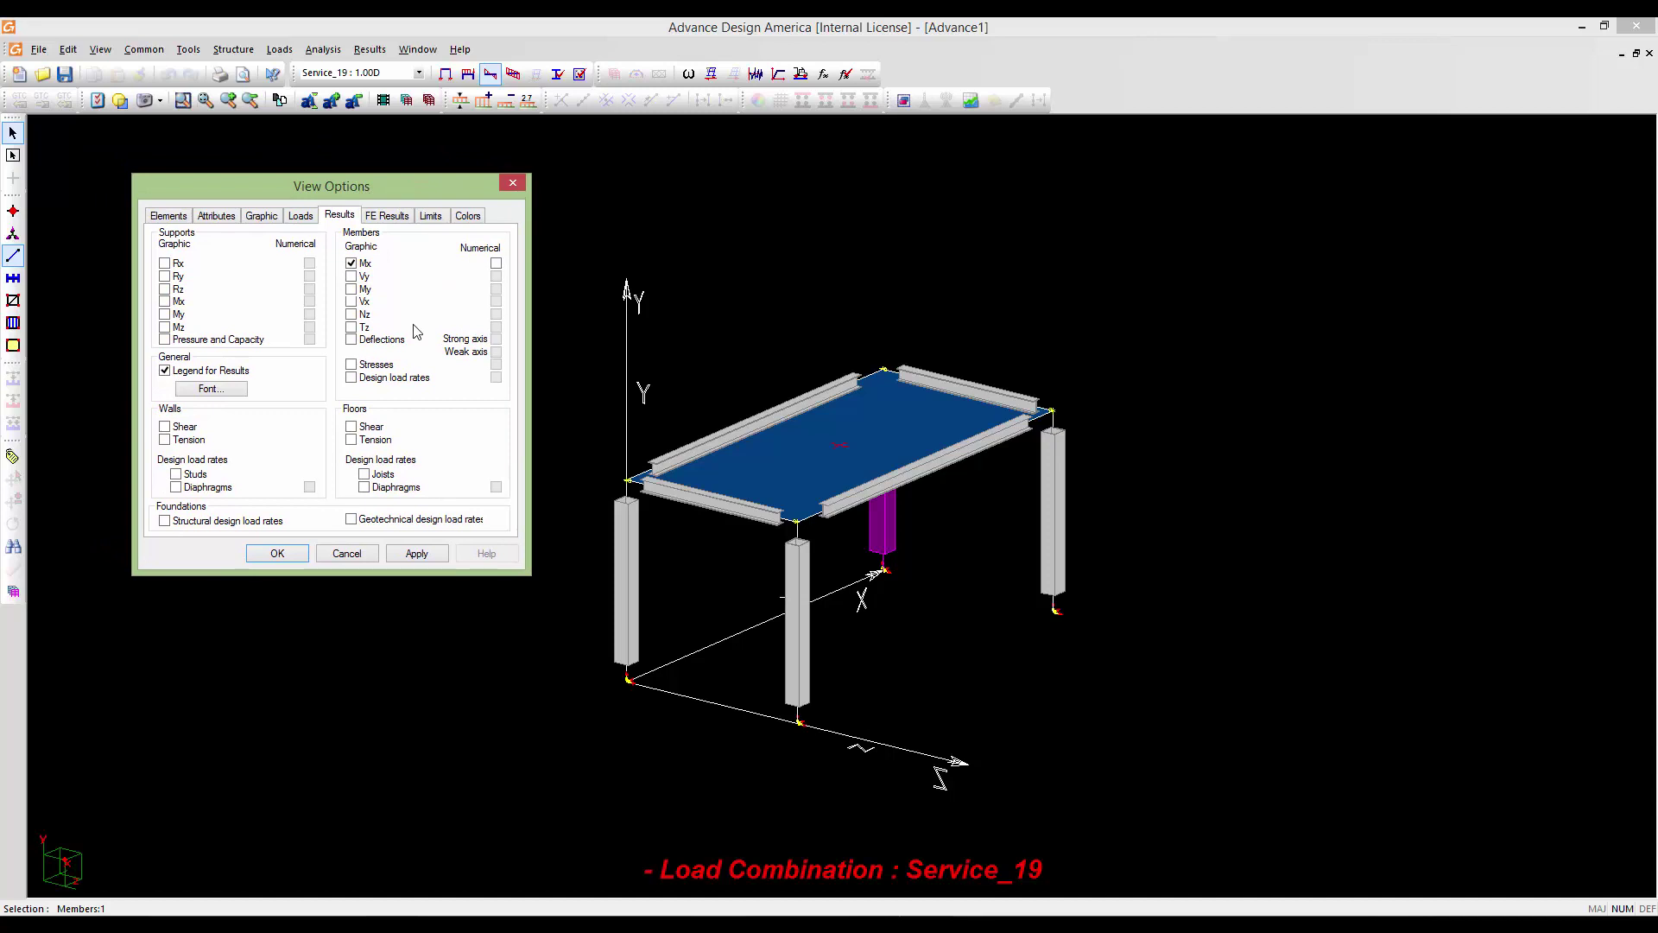
click(391, 554)
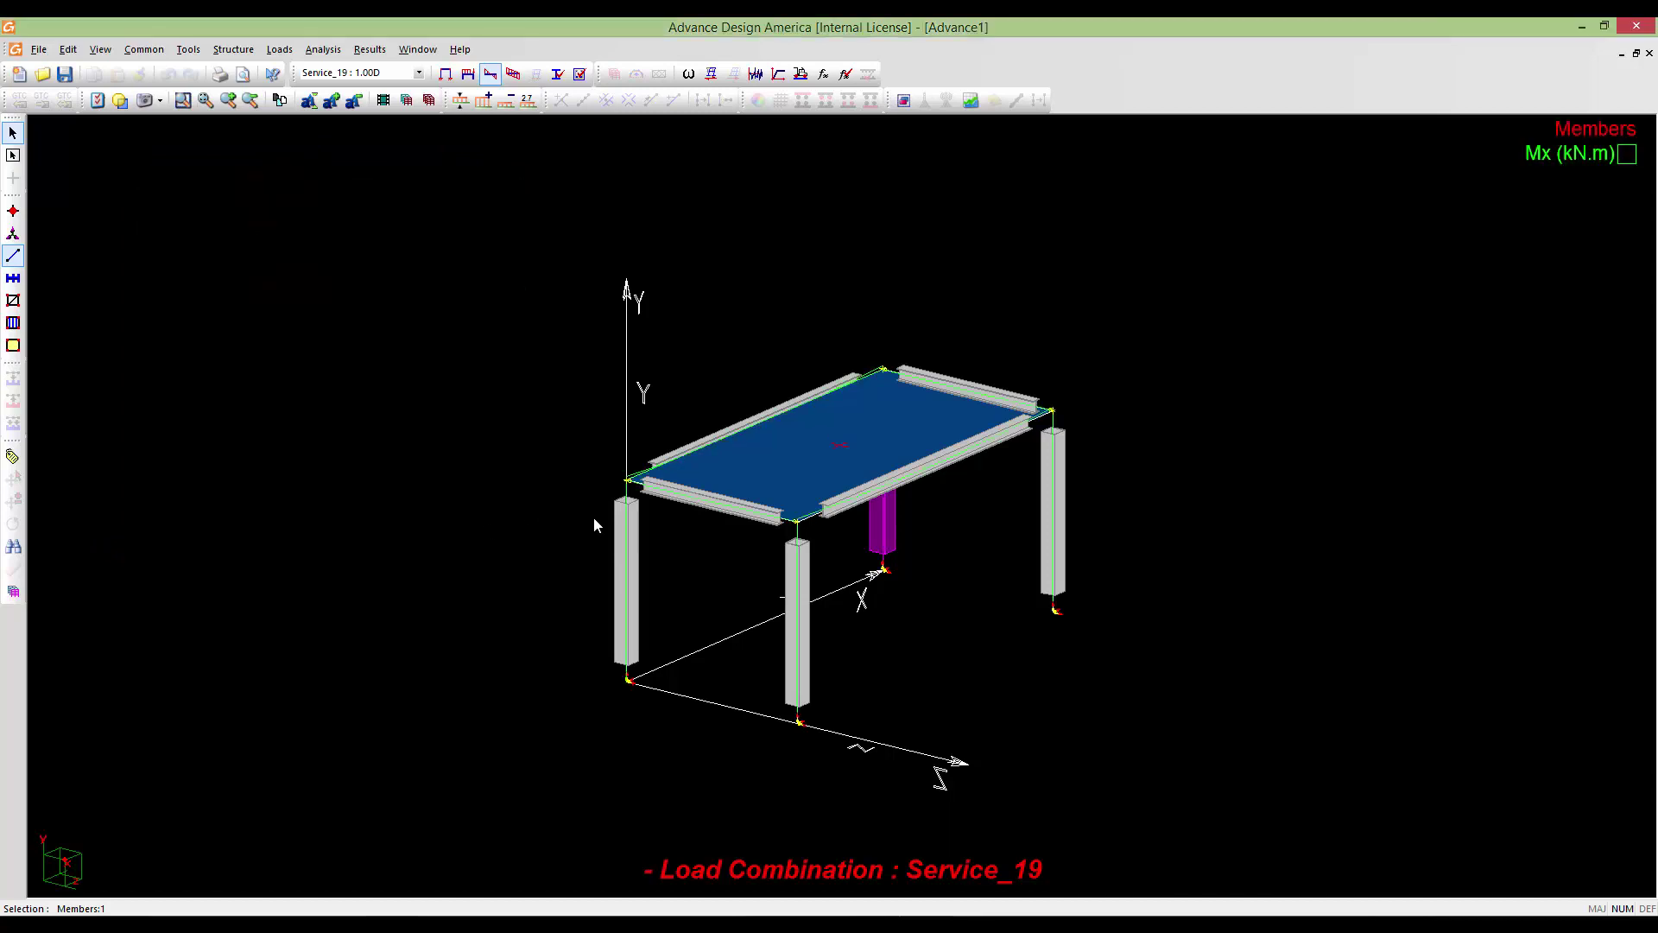
Scale the members' Mx diagrams with the automatic diagram adjustment
scroll(593, 516, up, 4)
scroll(940, 451, up, 3)
scroll(940, 450, down, 2)
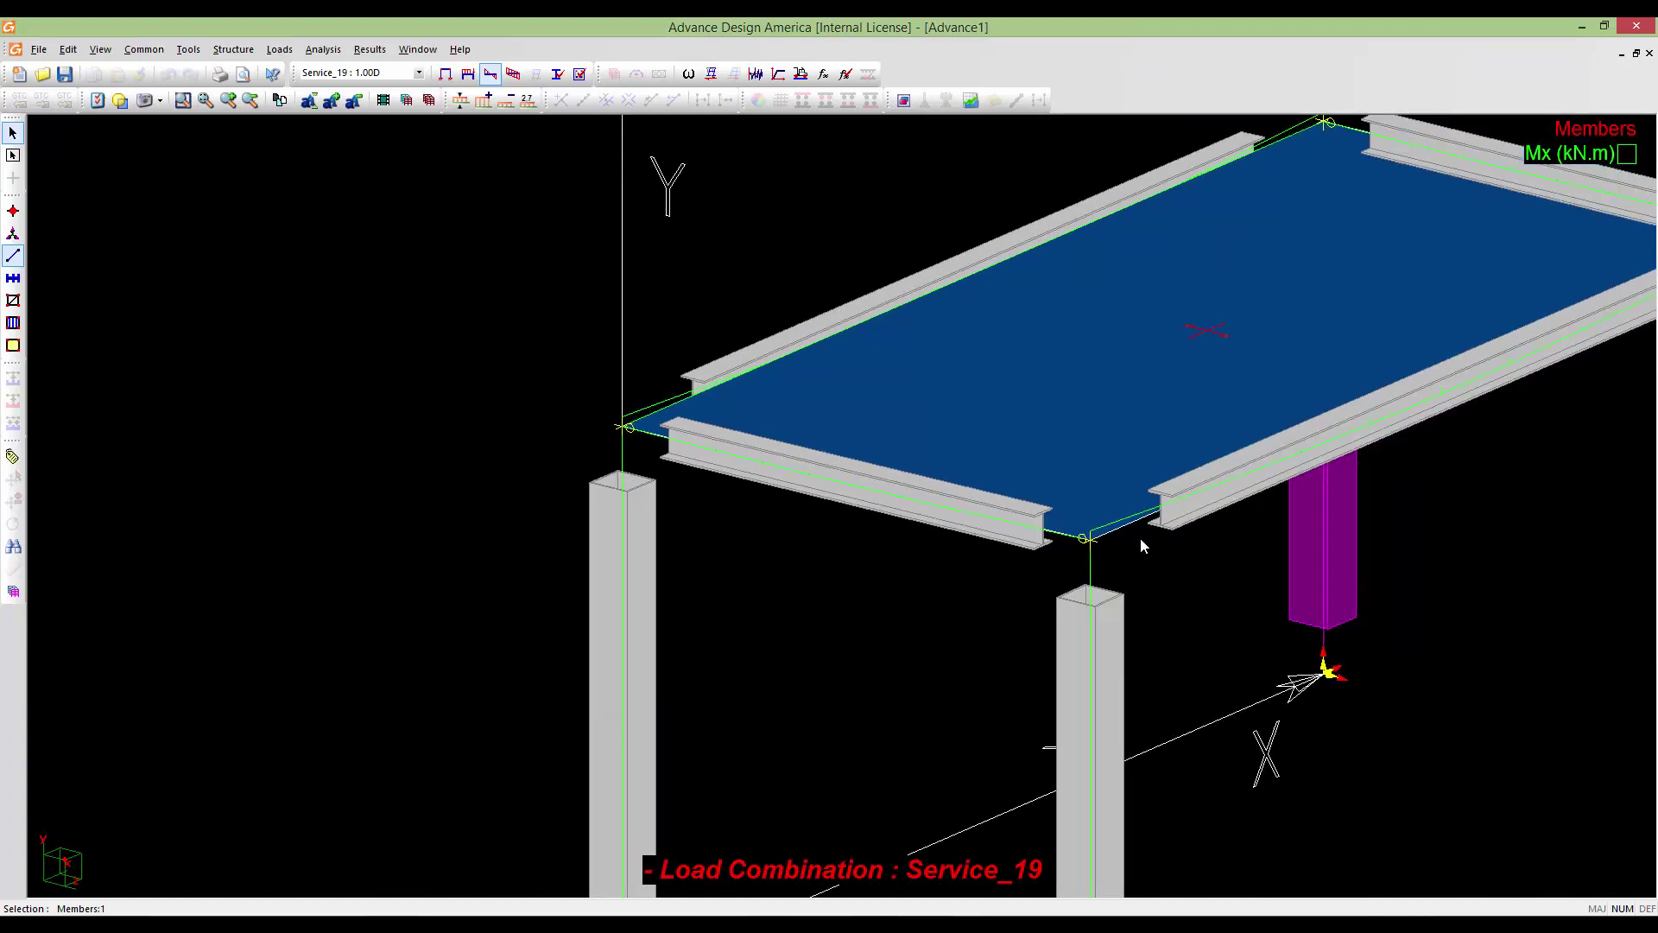
scroll(1140, 537, down, 2)
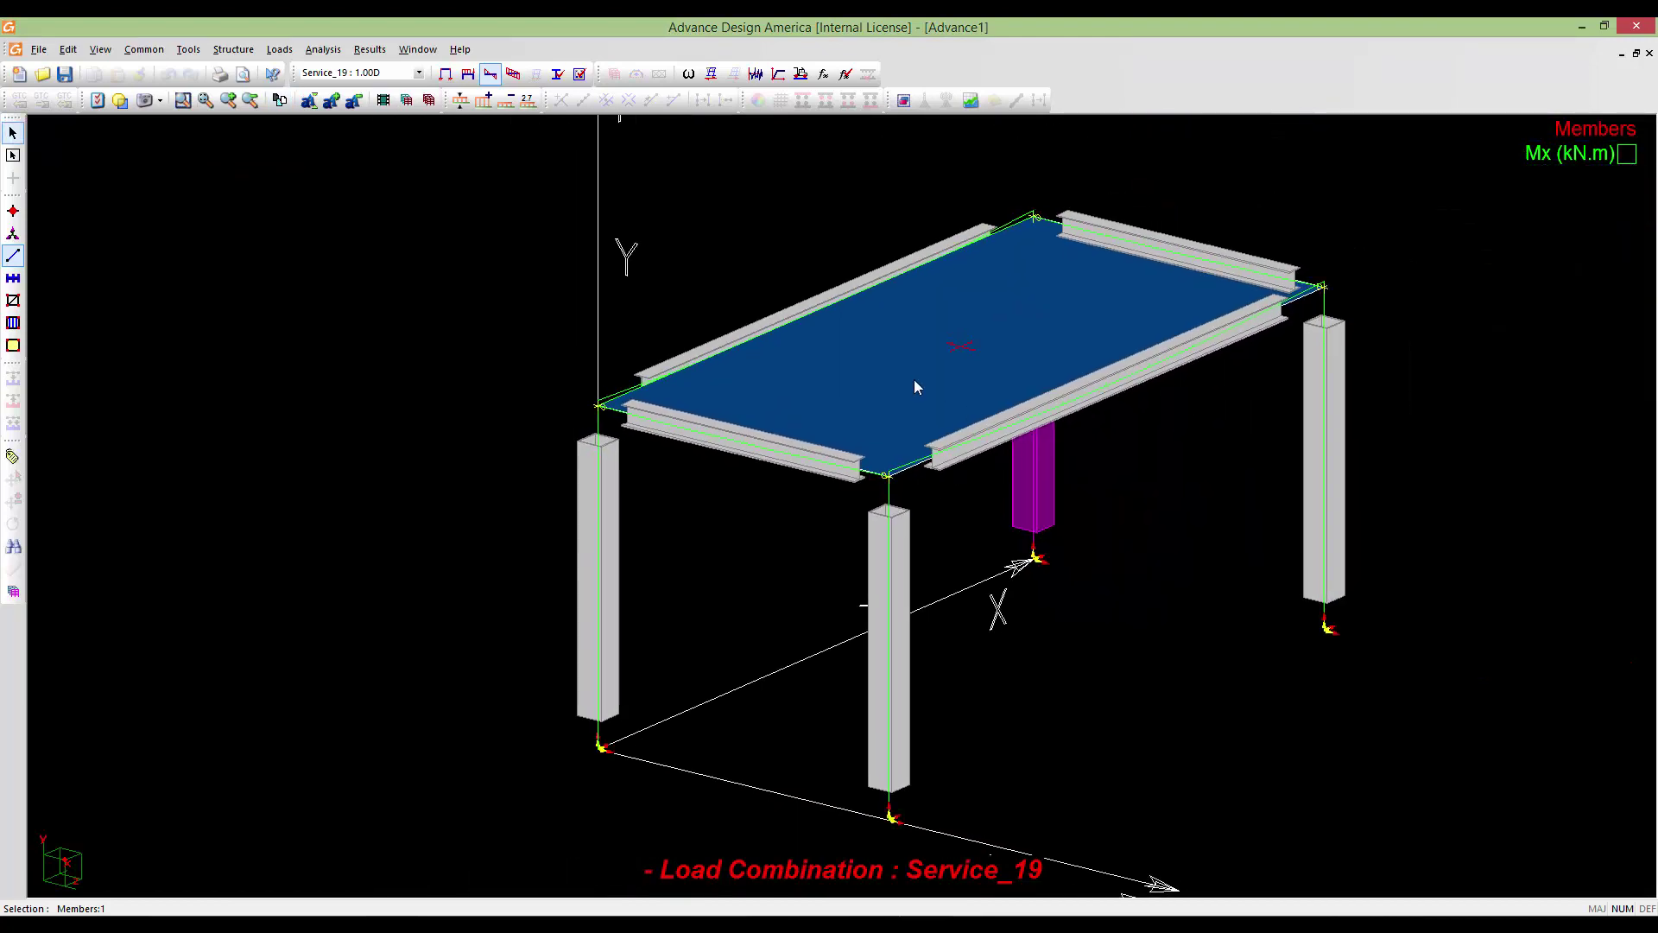
scroll(915, 383, down, 1)
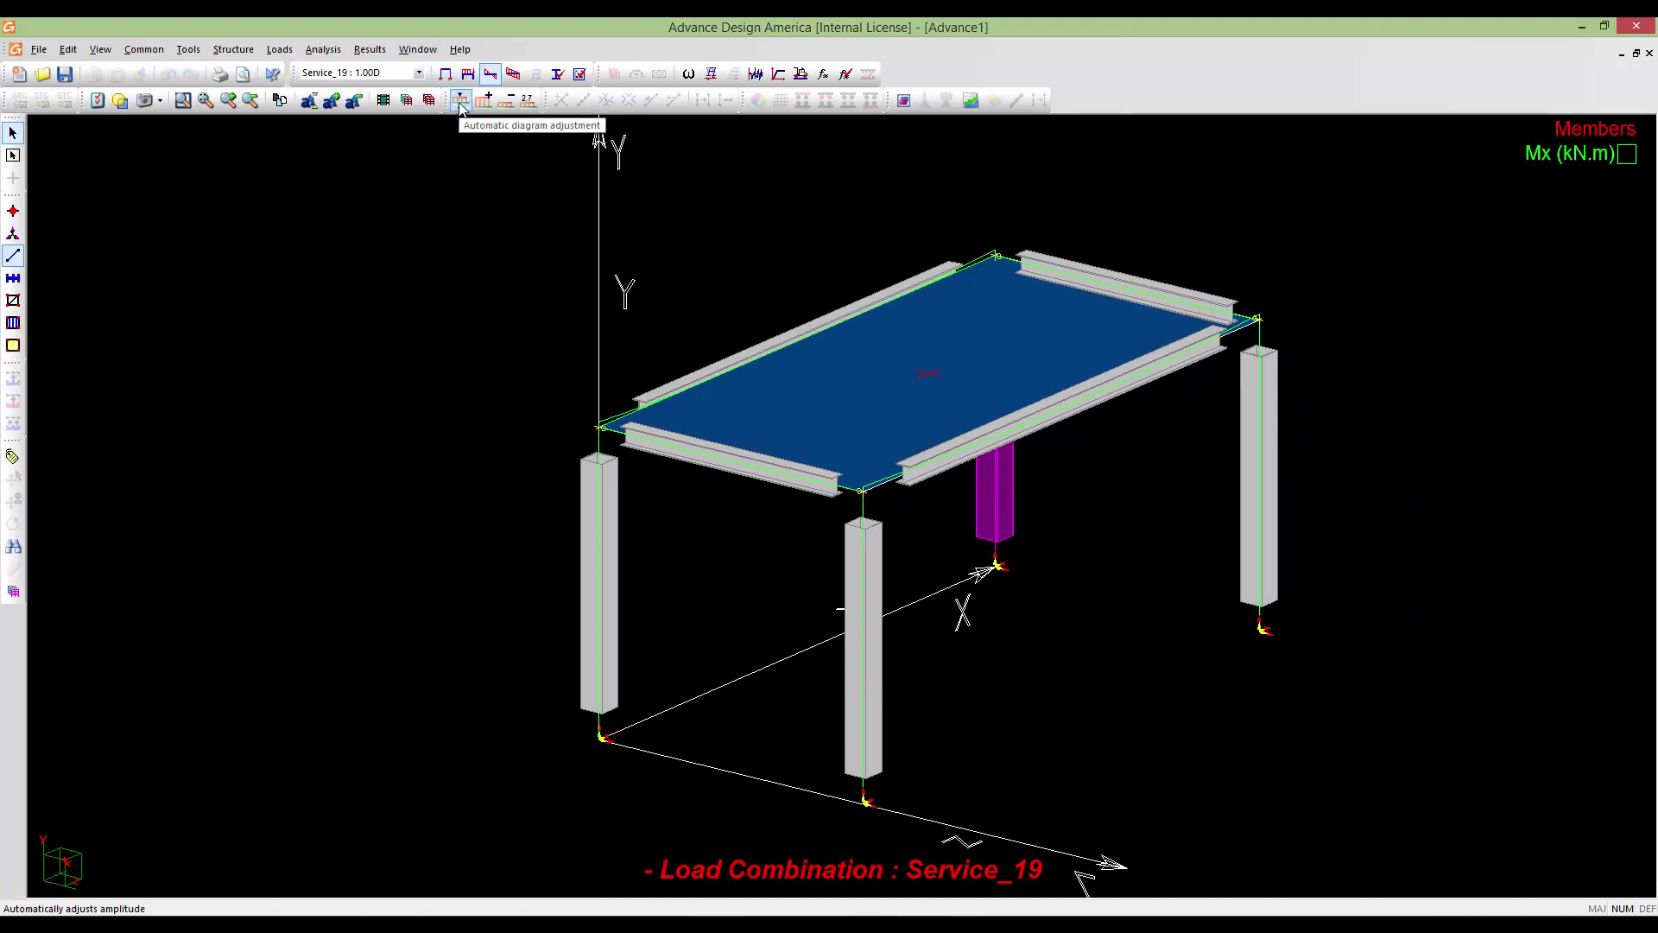
click(461, 101)
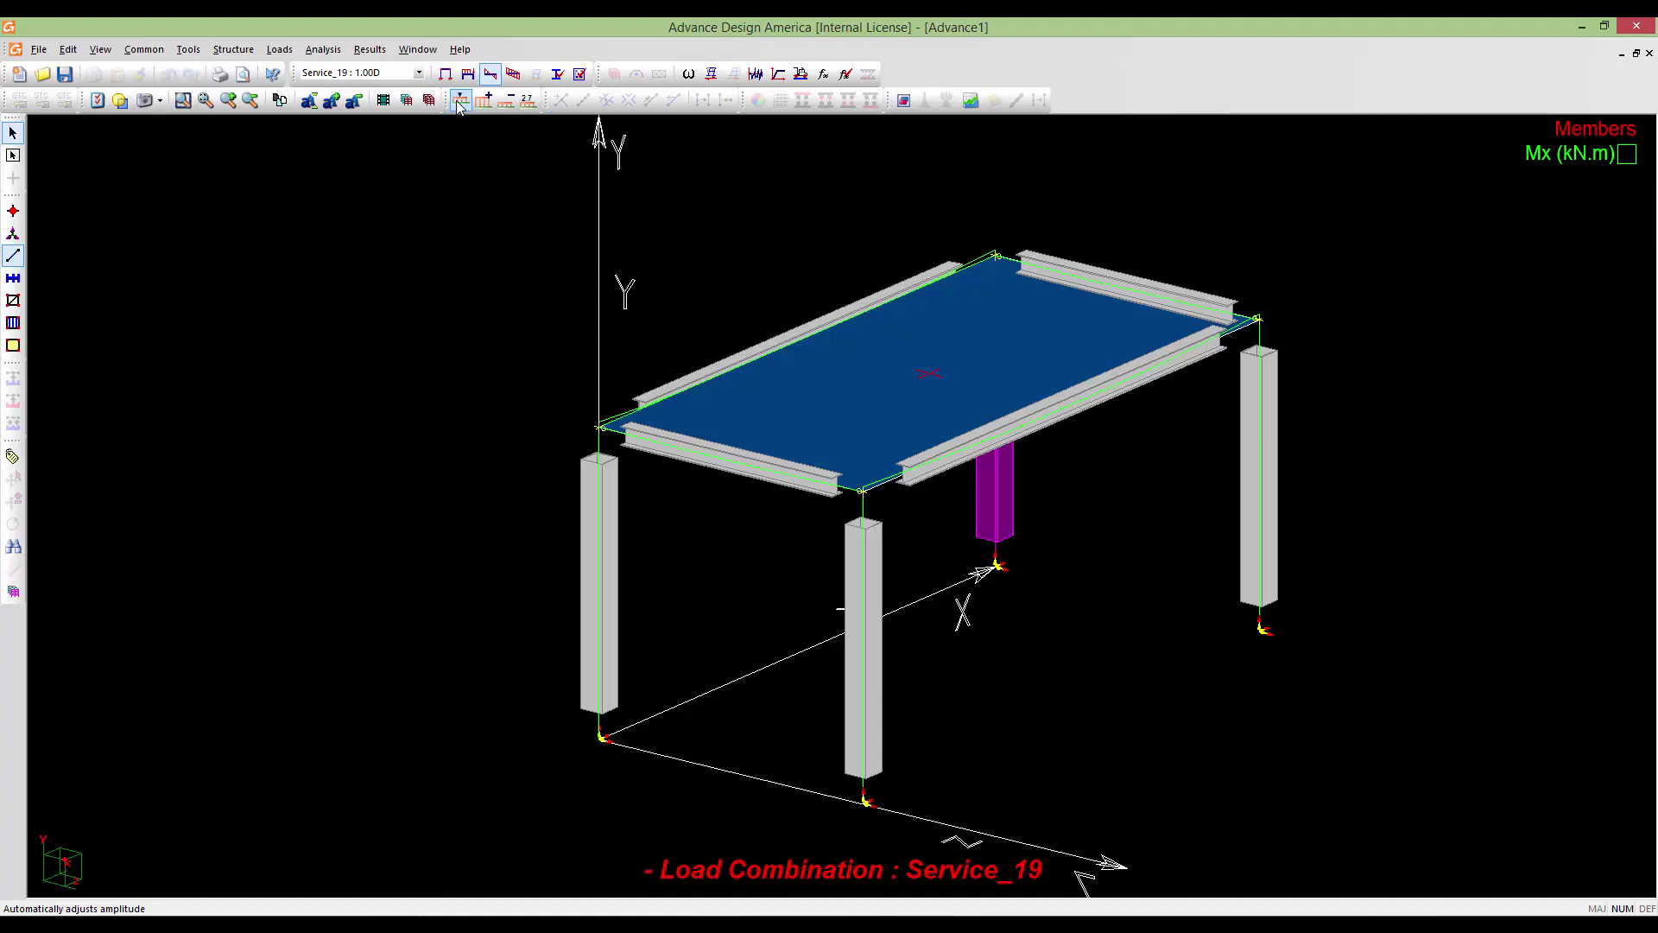
middle_drag(668, 449, 634, 454)
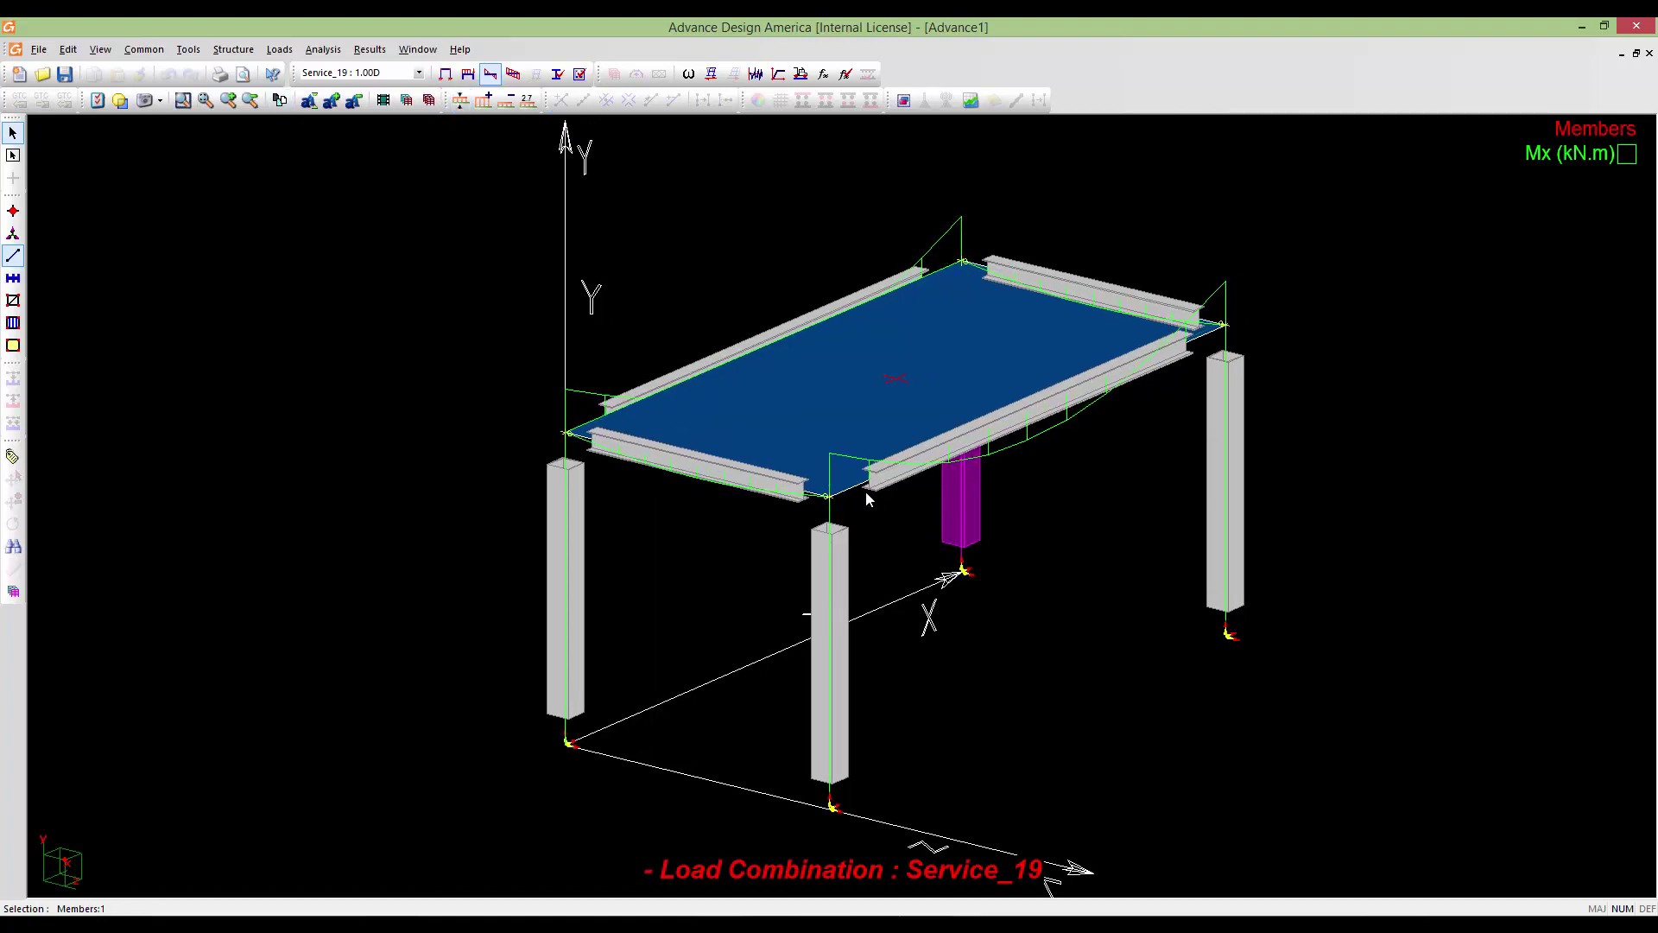
middle_drag(1078, 438, 1062, 444)
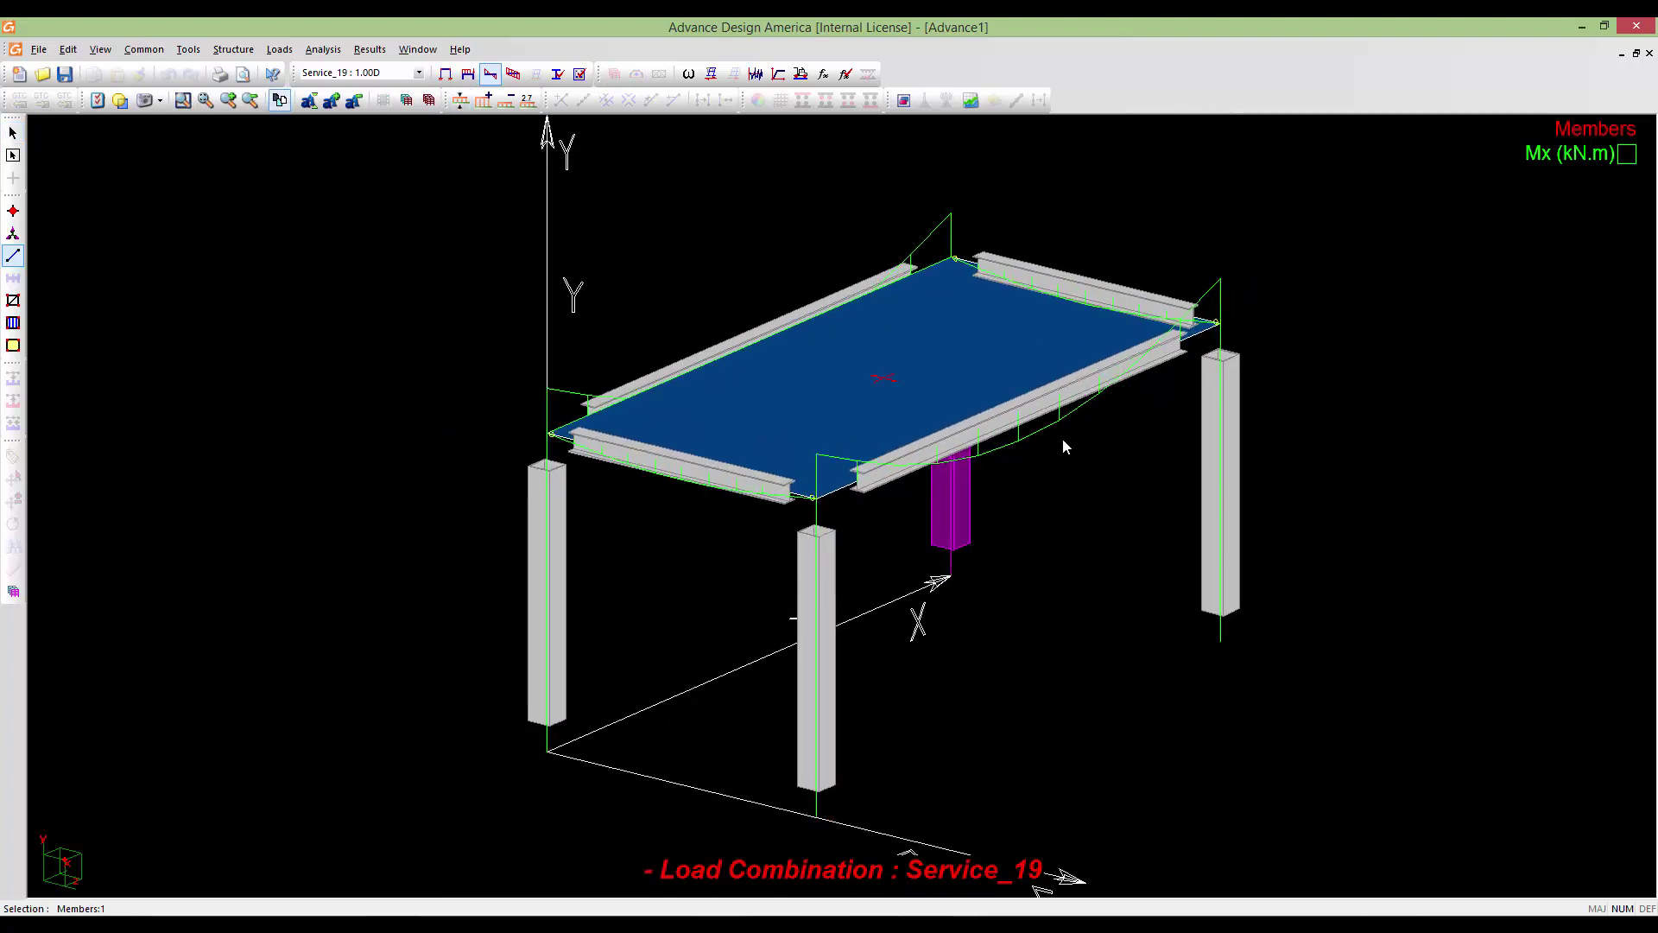
Increase the amplitude of the Mx diagrams so their shape stands out clearly along the beams
click(485, 104)
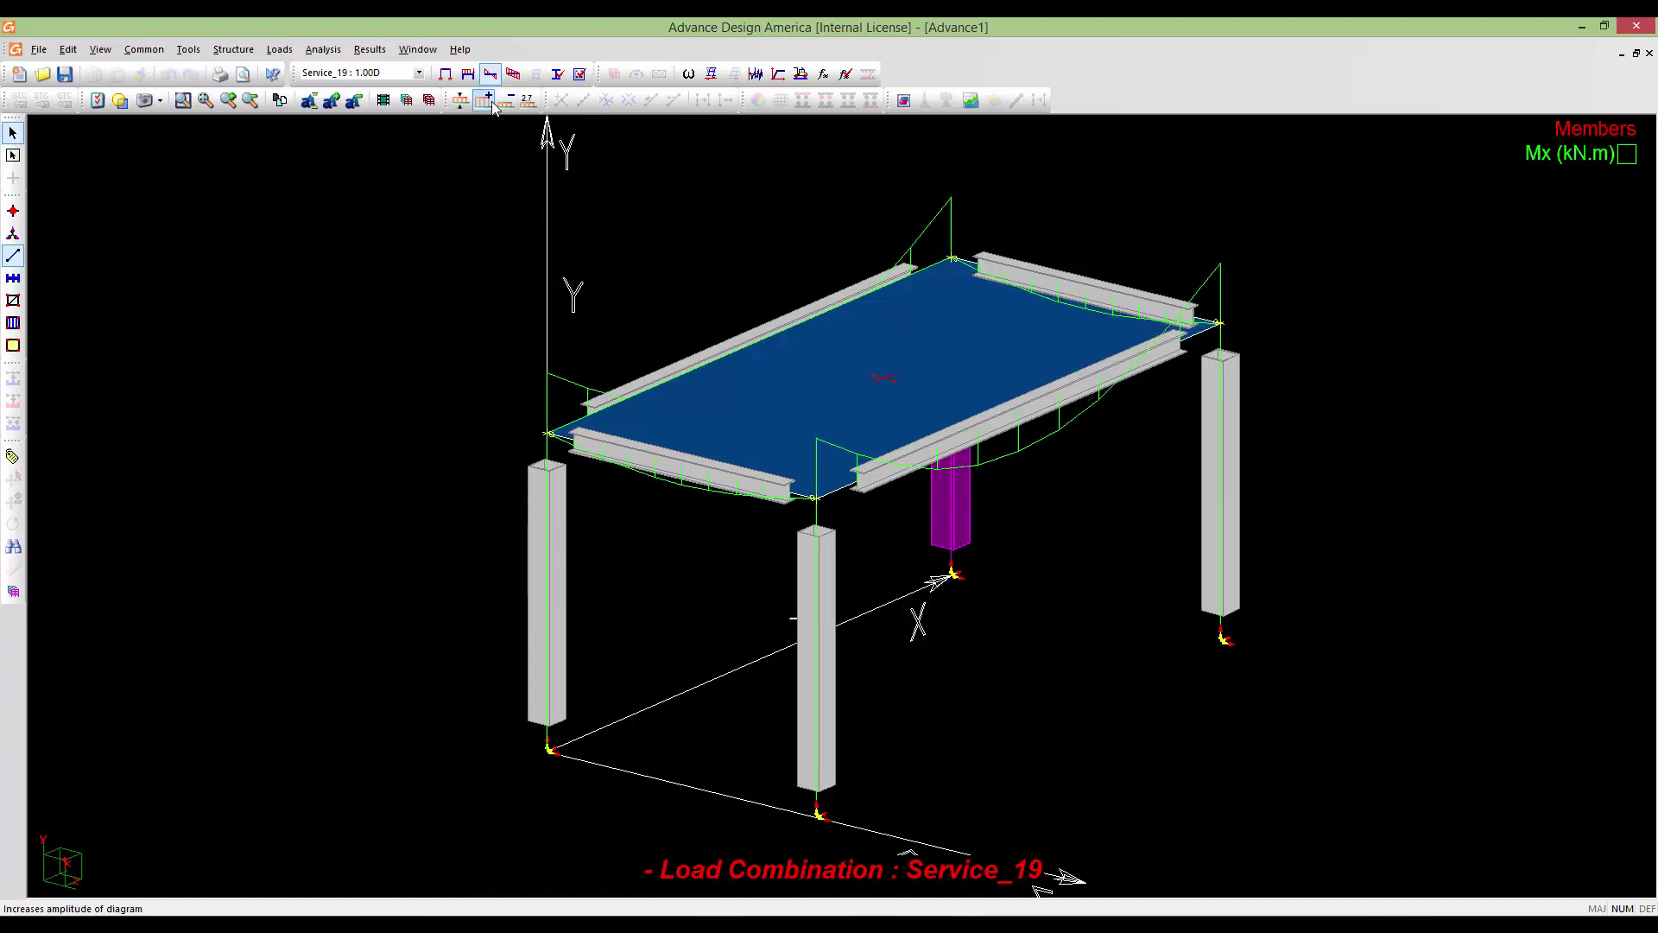
click(506, 103)
click(485, 103)
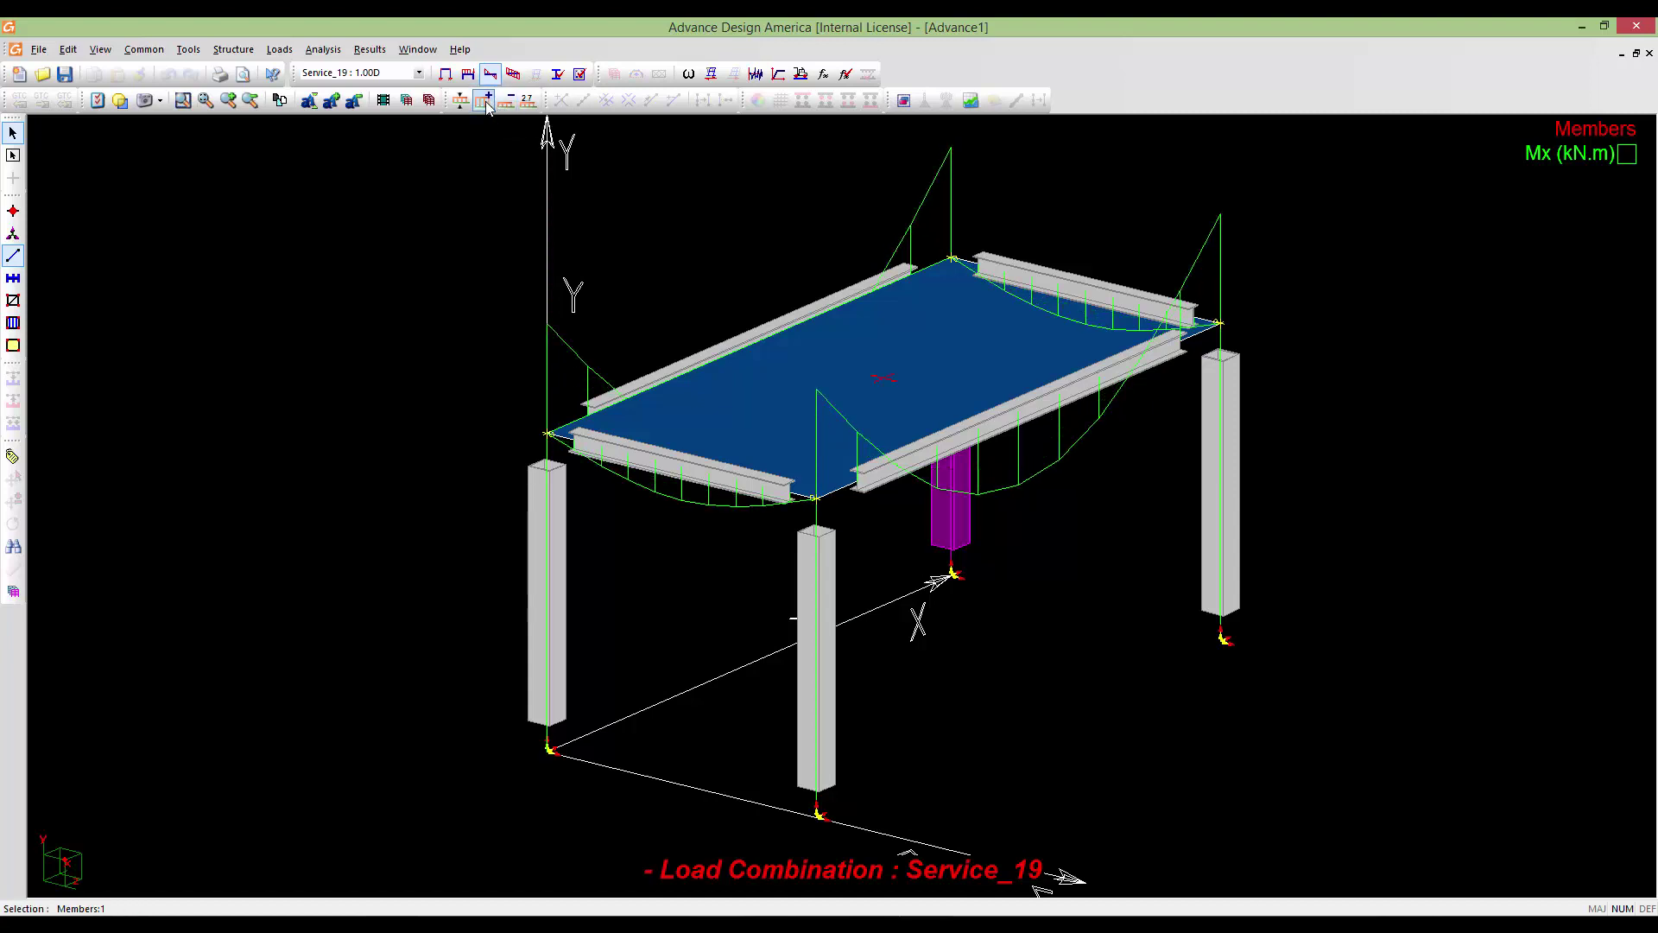
Examine the Mx diagrams along the long and short beams and at the column connections from several sides of the frame
middle_drag(536, 403, 1074, 498)
middle_drag(1184, 466, 751, 434)
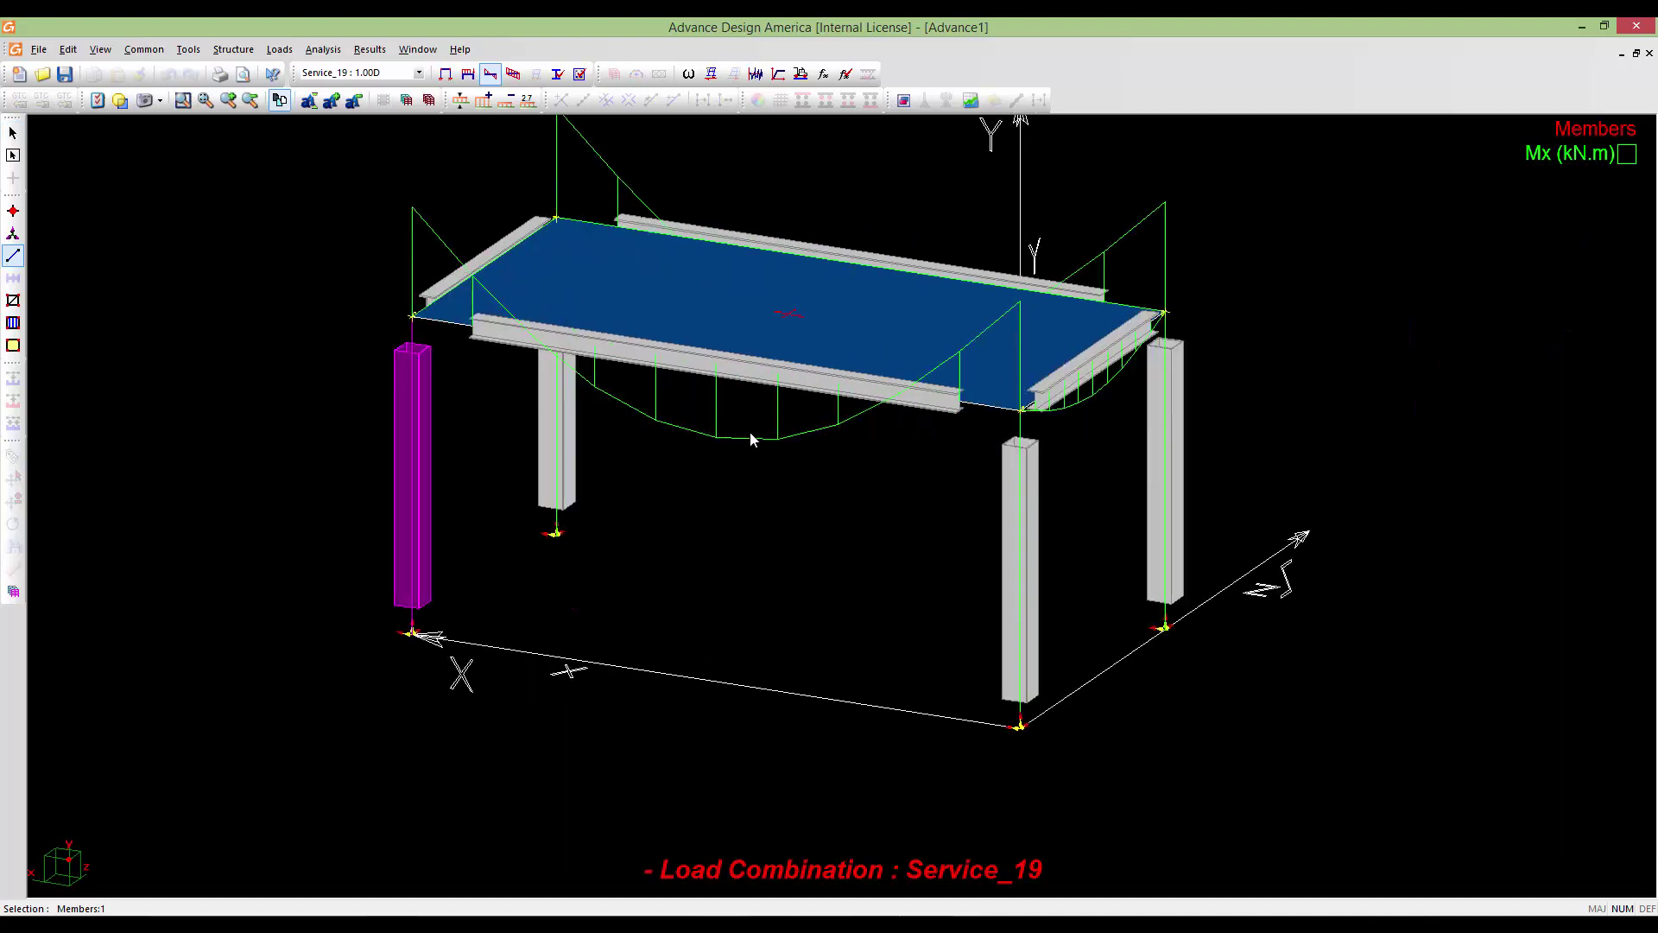
scroll(975, 384, up, 2)
middle_drag(1061, 450, 489, 471)
middle_drag(978, 499, 898, 496)
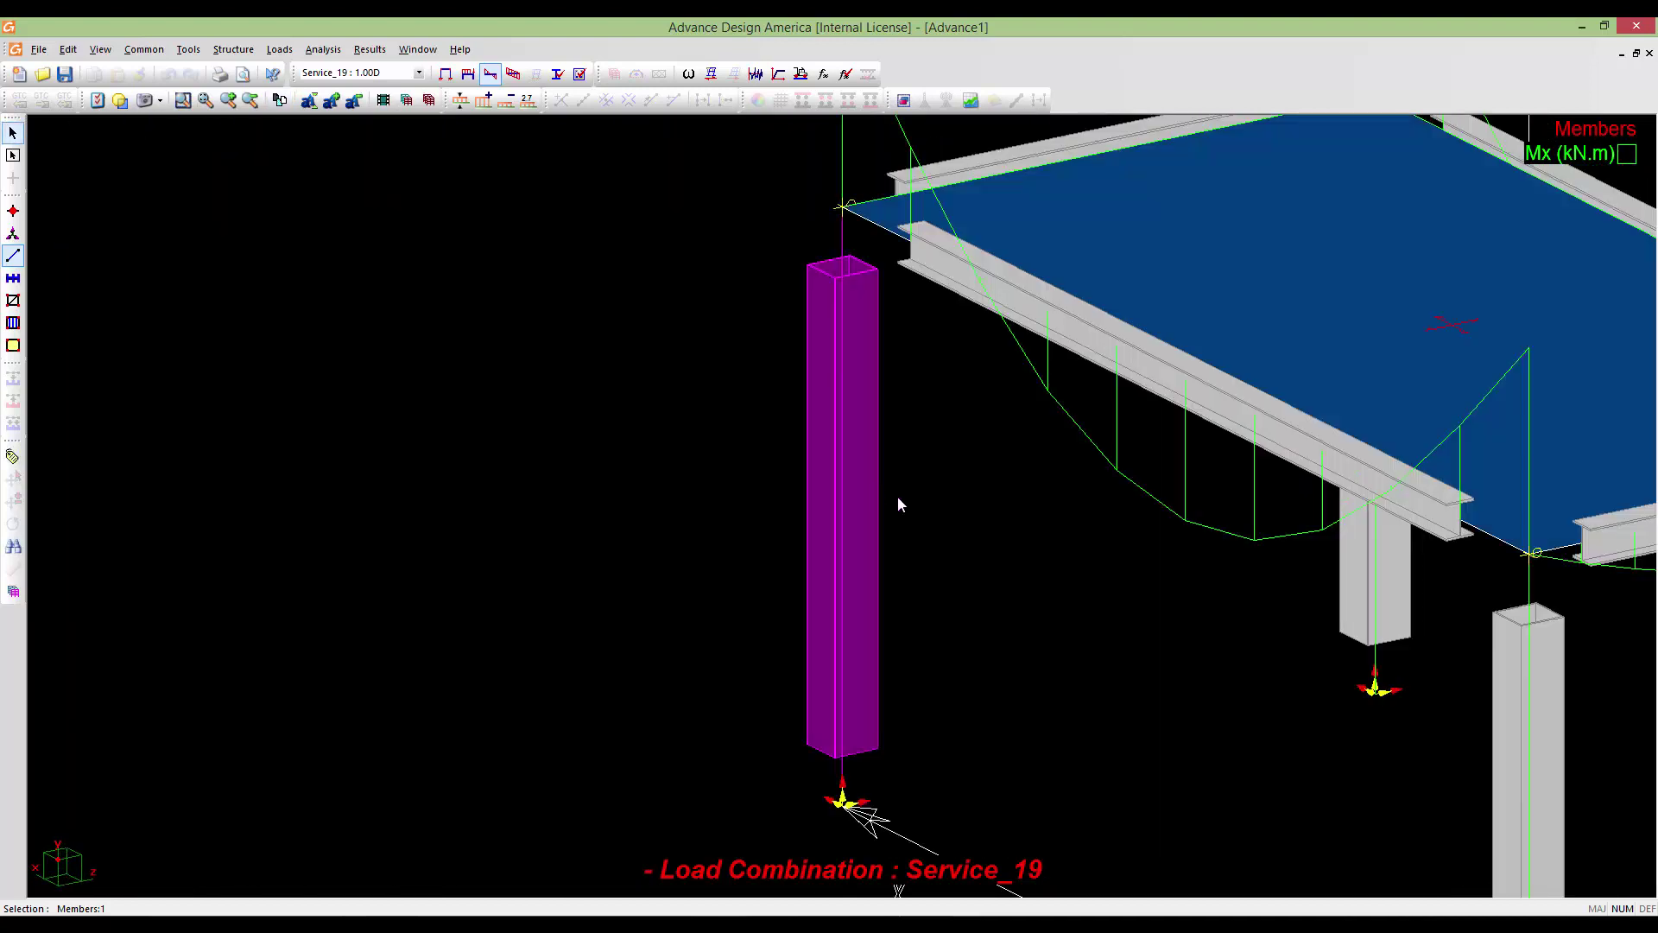
middle_drag(1566, 558, 791, 464)
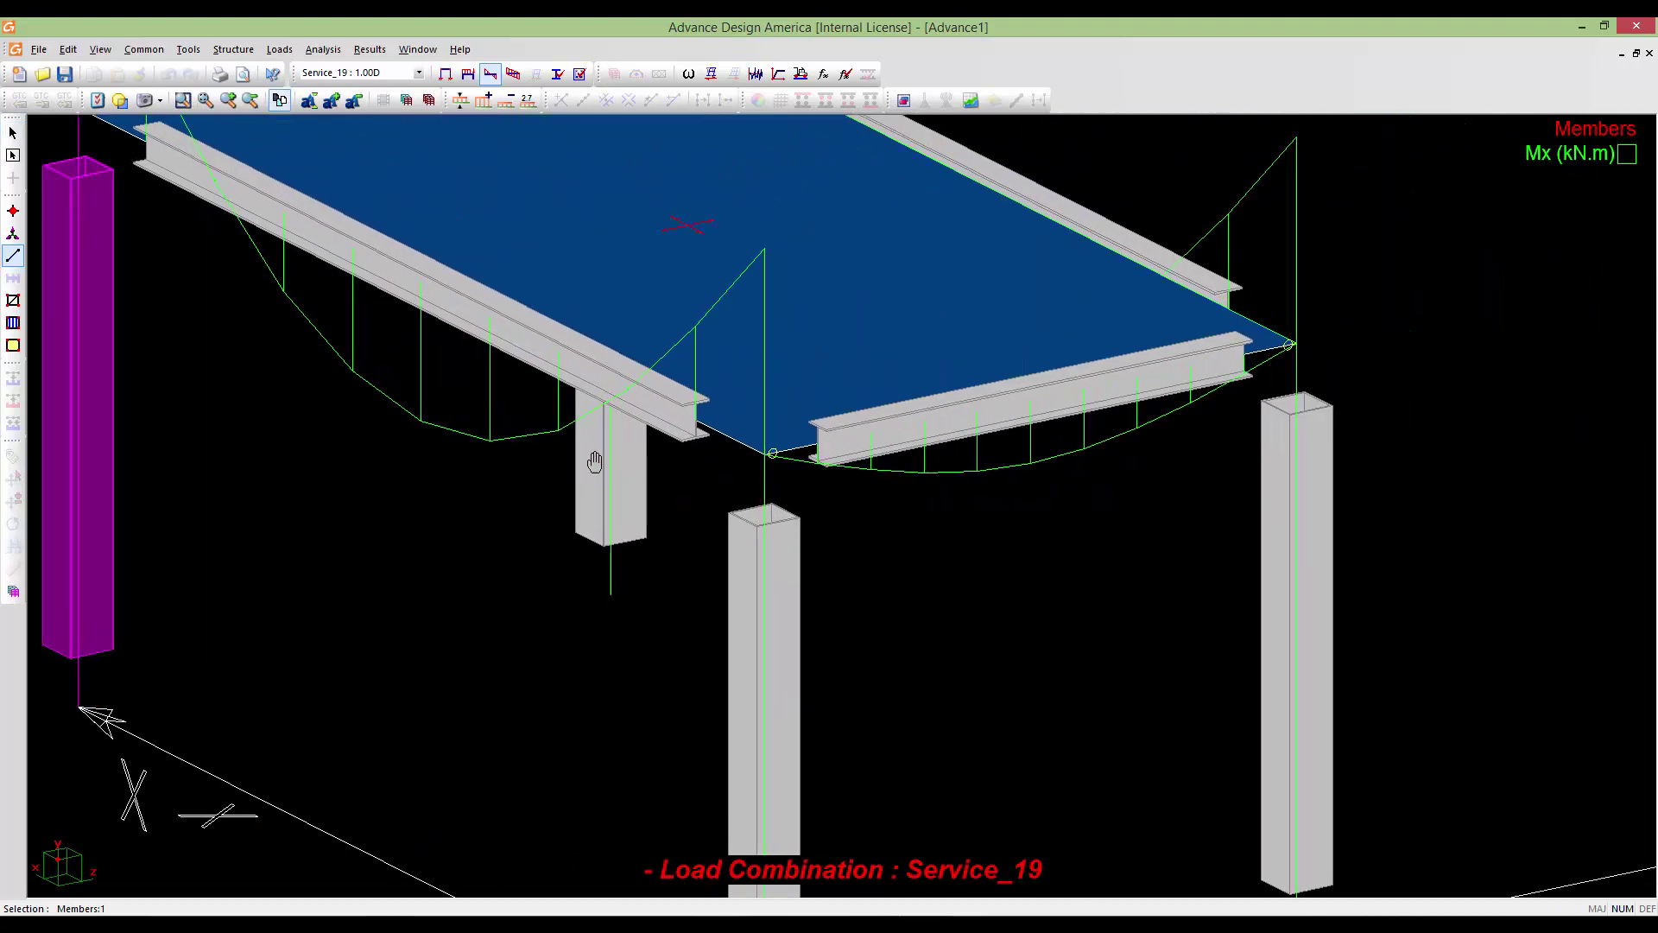
scroll(941, 441, up, 2)
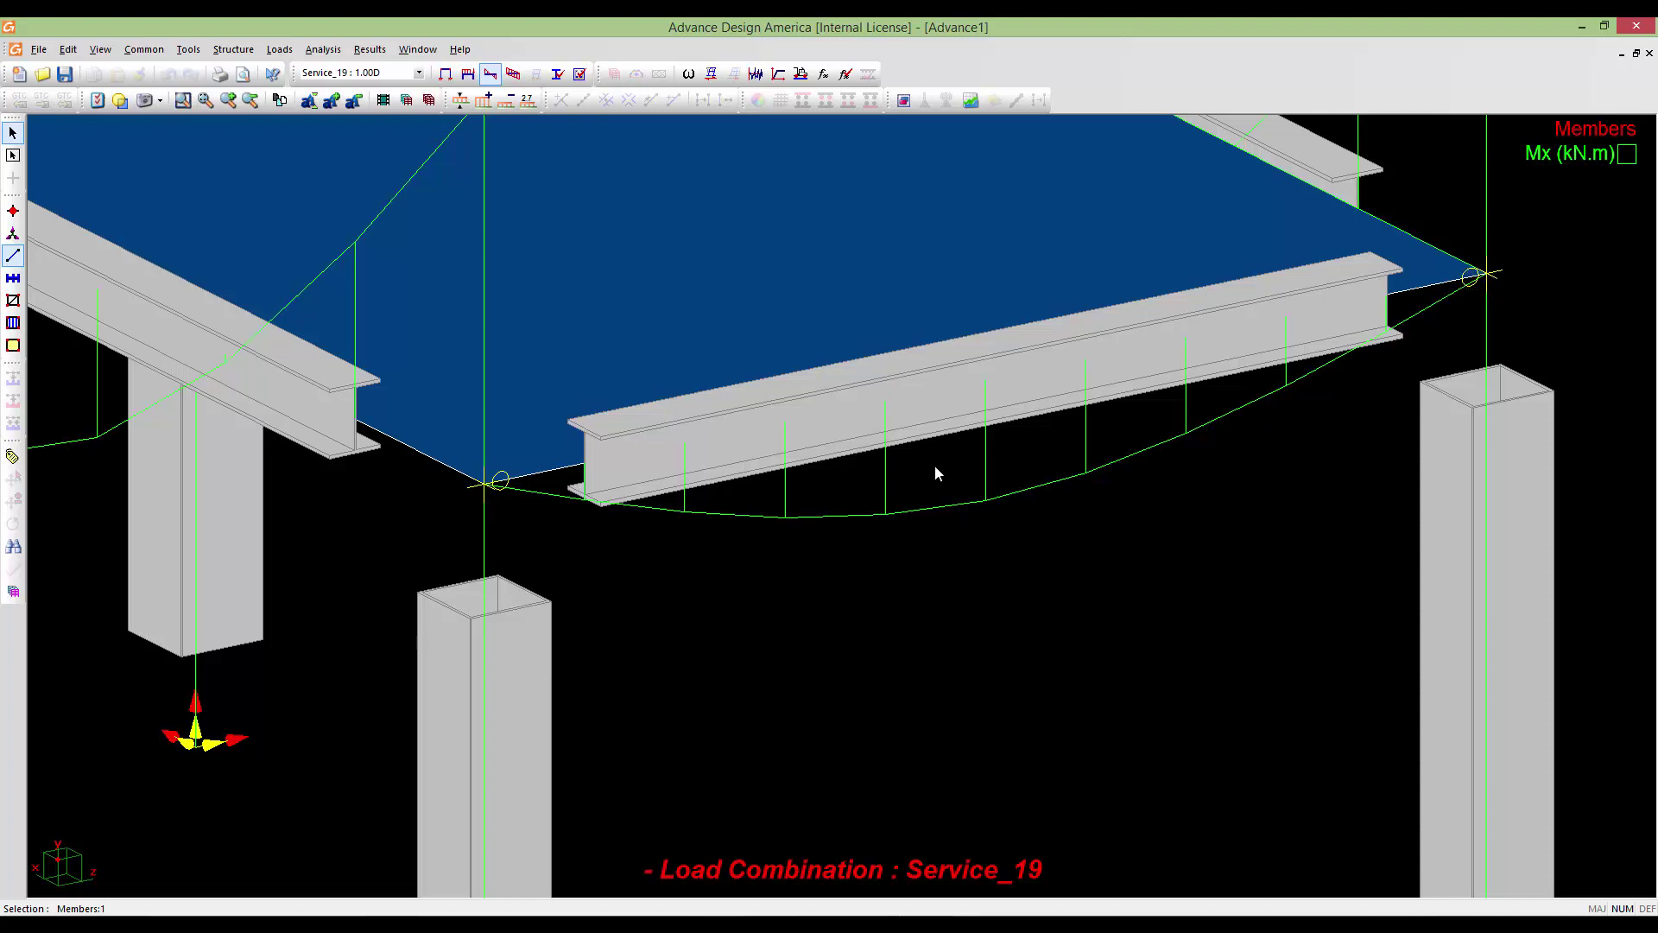
scroll(935, 473, down, 2)
shift+middle_drag(791, 472, 1085, 367)
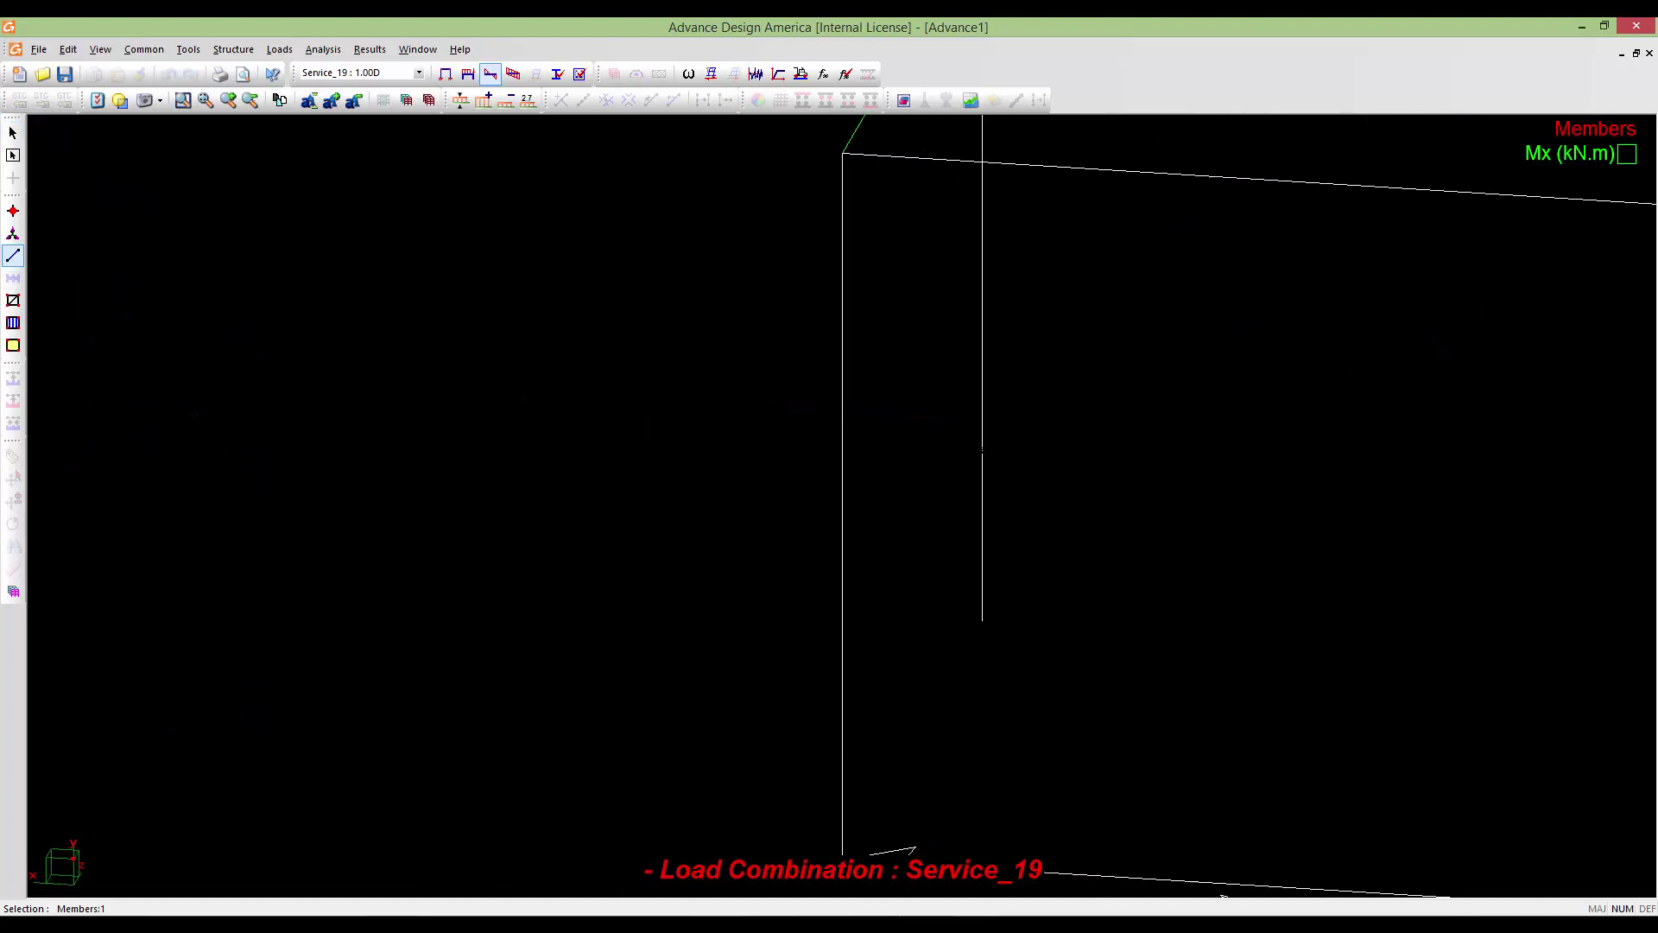
scroll(1084, 367, down, 2)
middle_drag(1283, 352, 503, 529)
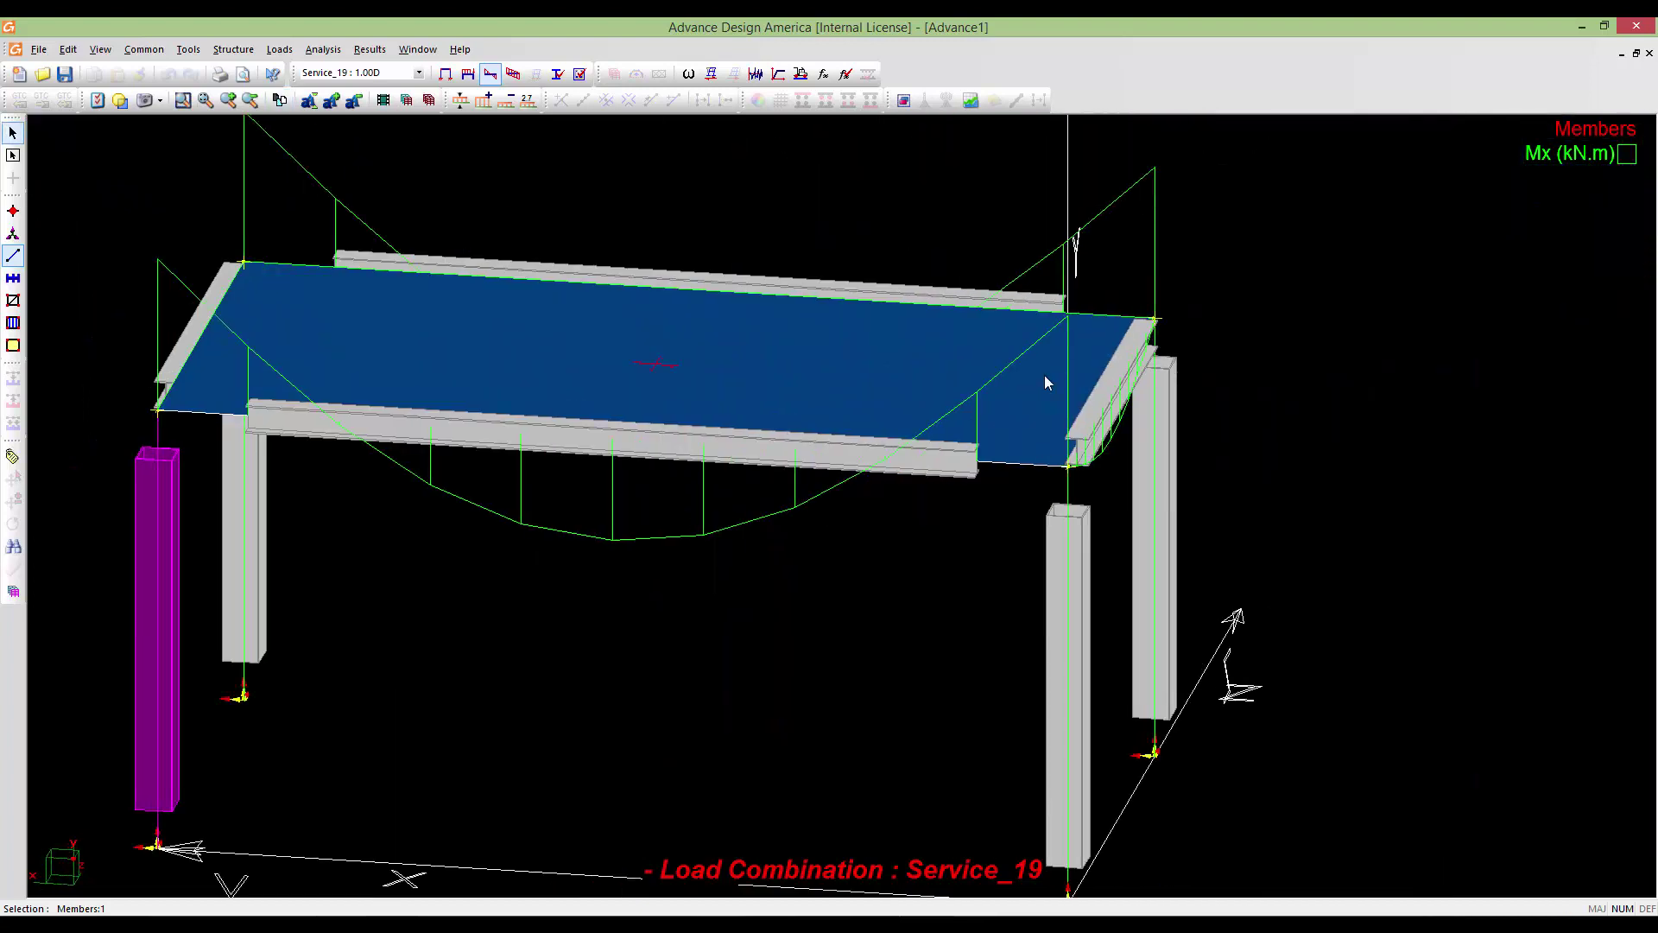
scroll(732, 431, down, 2)
middle_drag(635, 596, 1175, 521)
shift+middle_drag(1174, 522, 843, 506)
scroll(812, 505, down, 2)
middle_drag(655, 513, 728, 484)
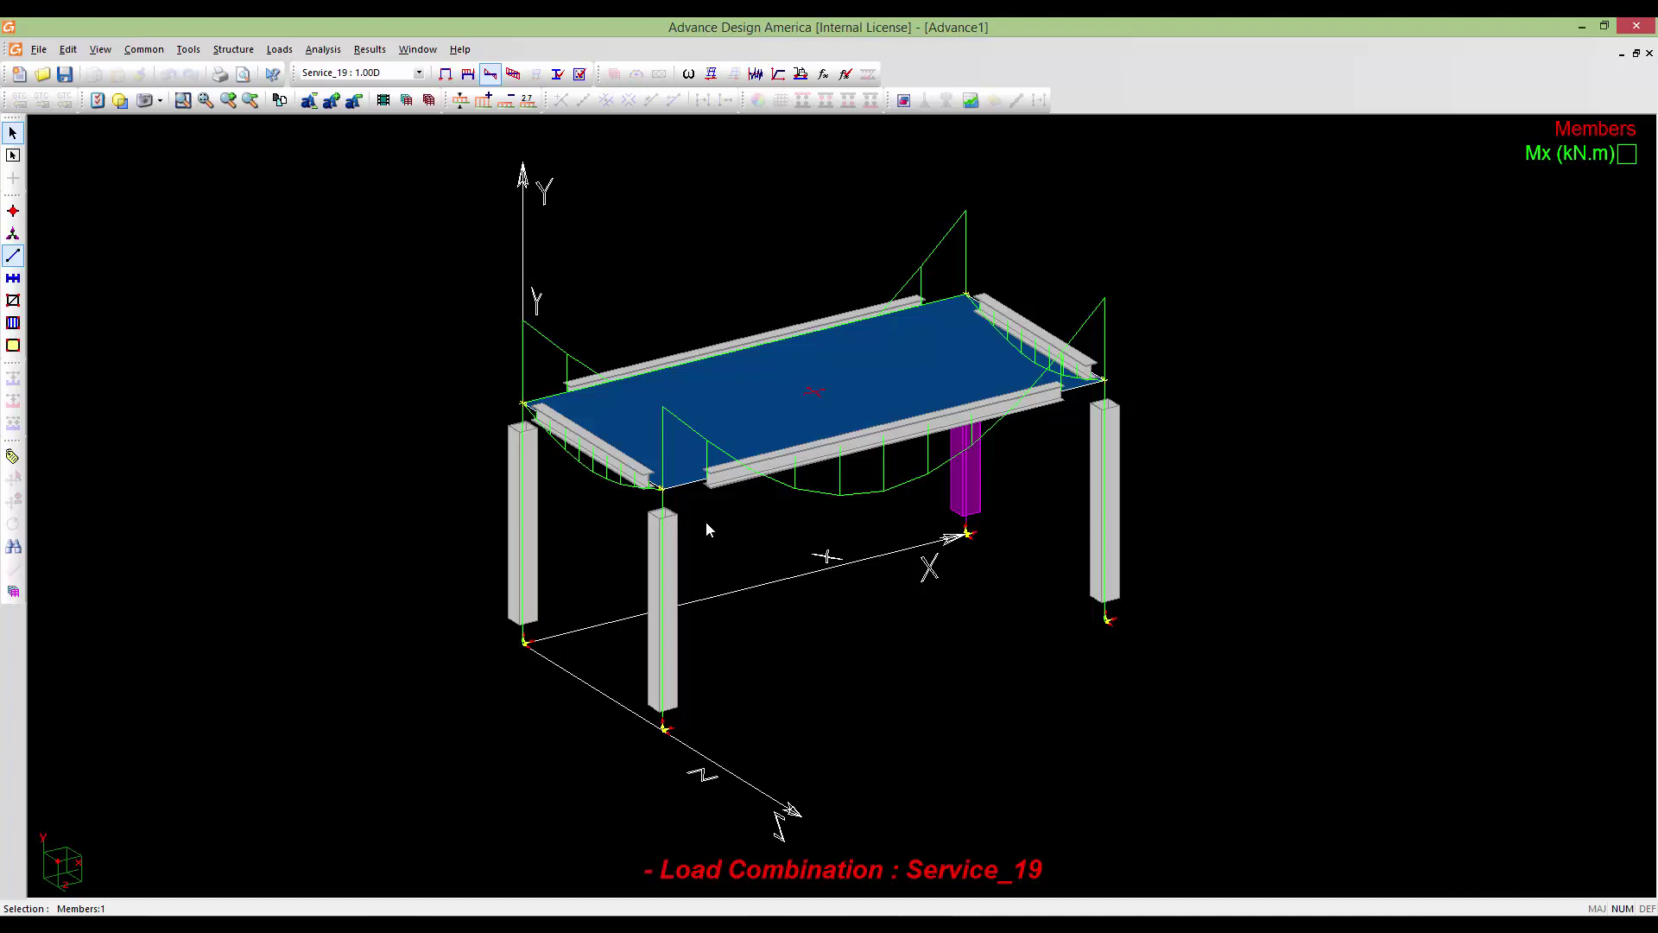
scroll(730, 531, down, 2)
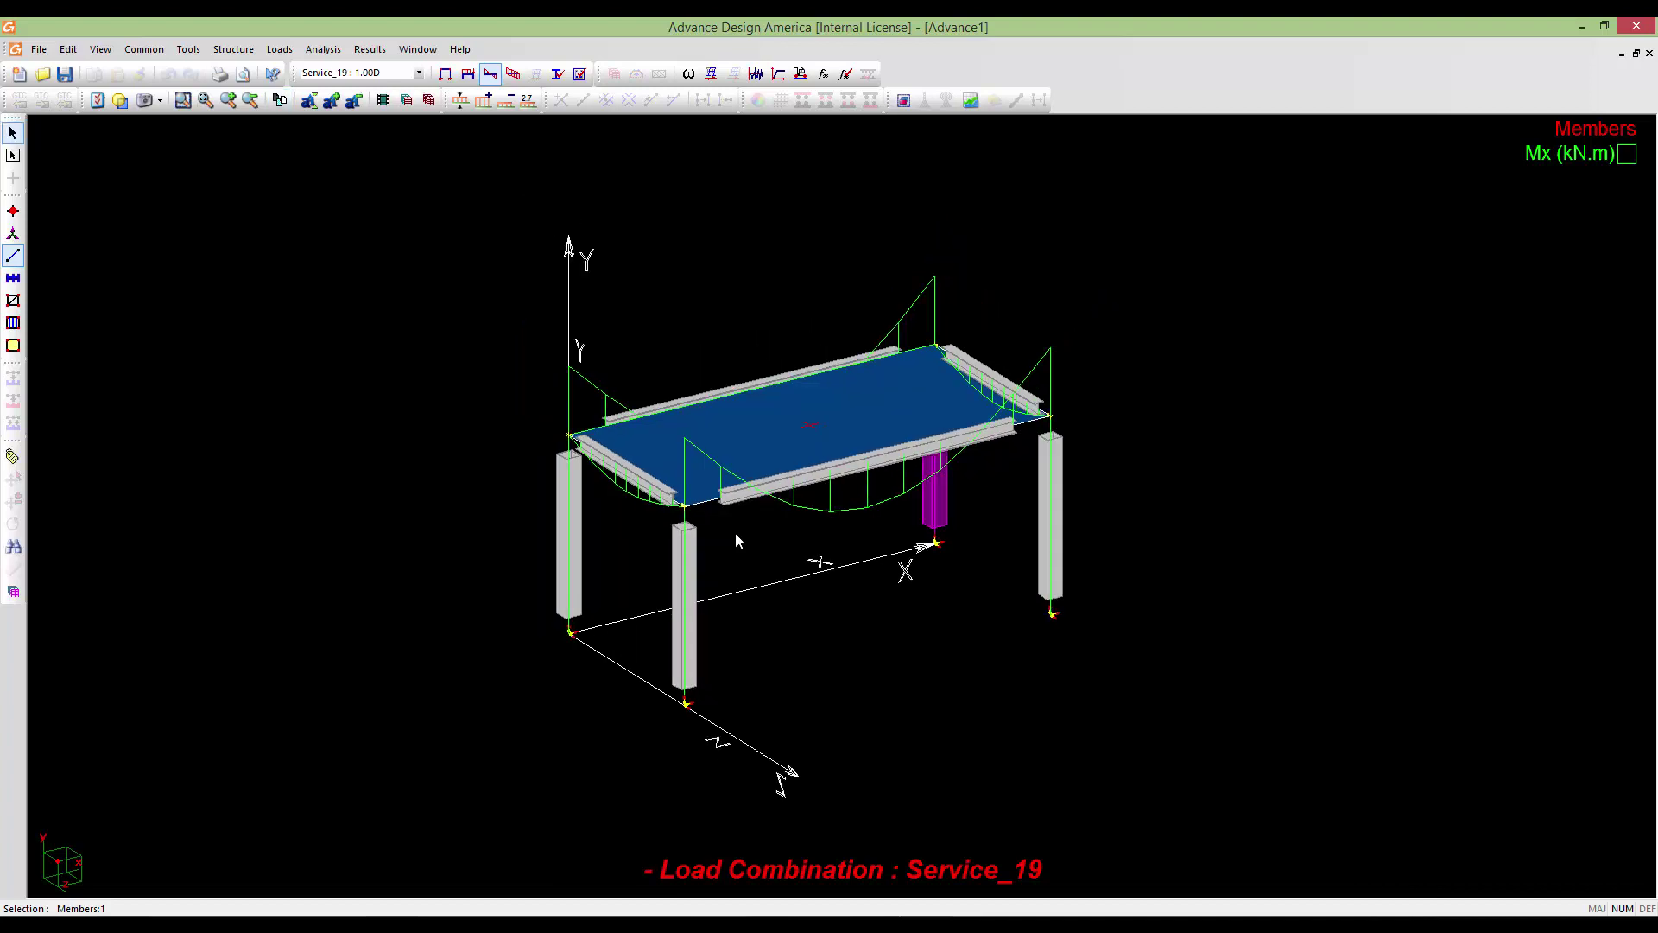
Turn on the numerical display of the members' Mx results in the view options
double_click(809, 268)
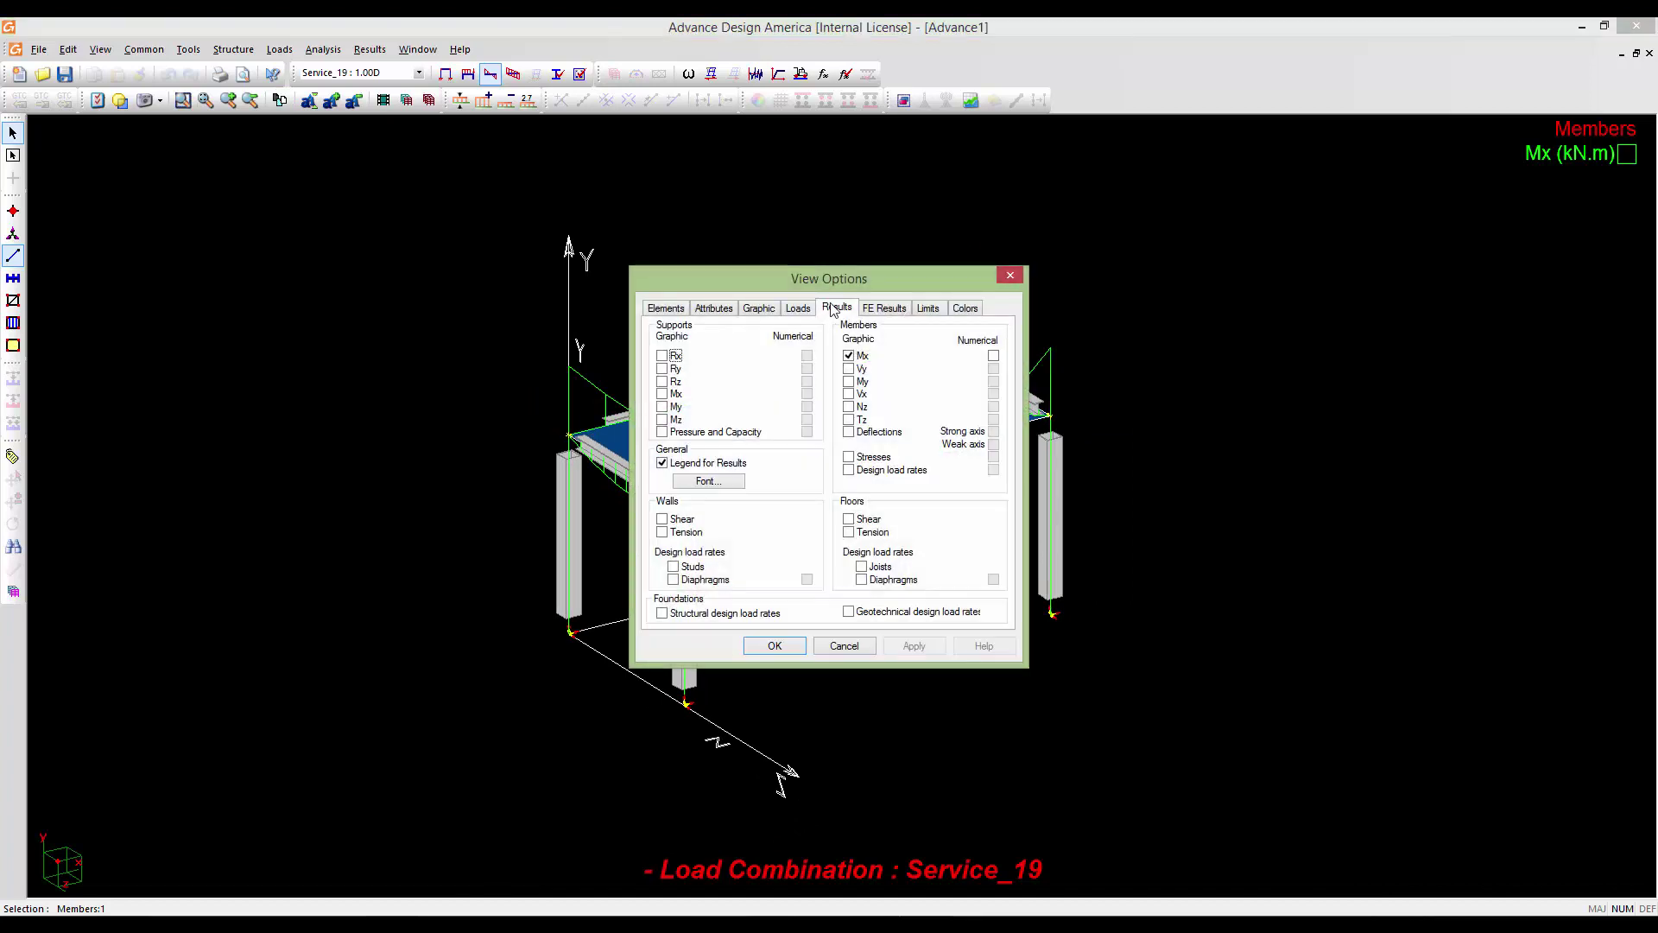
click(831, 310)
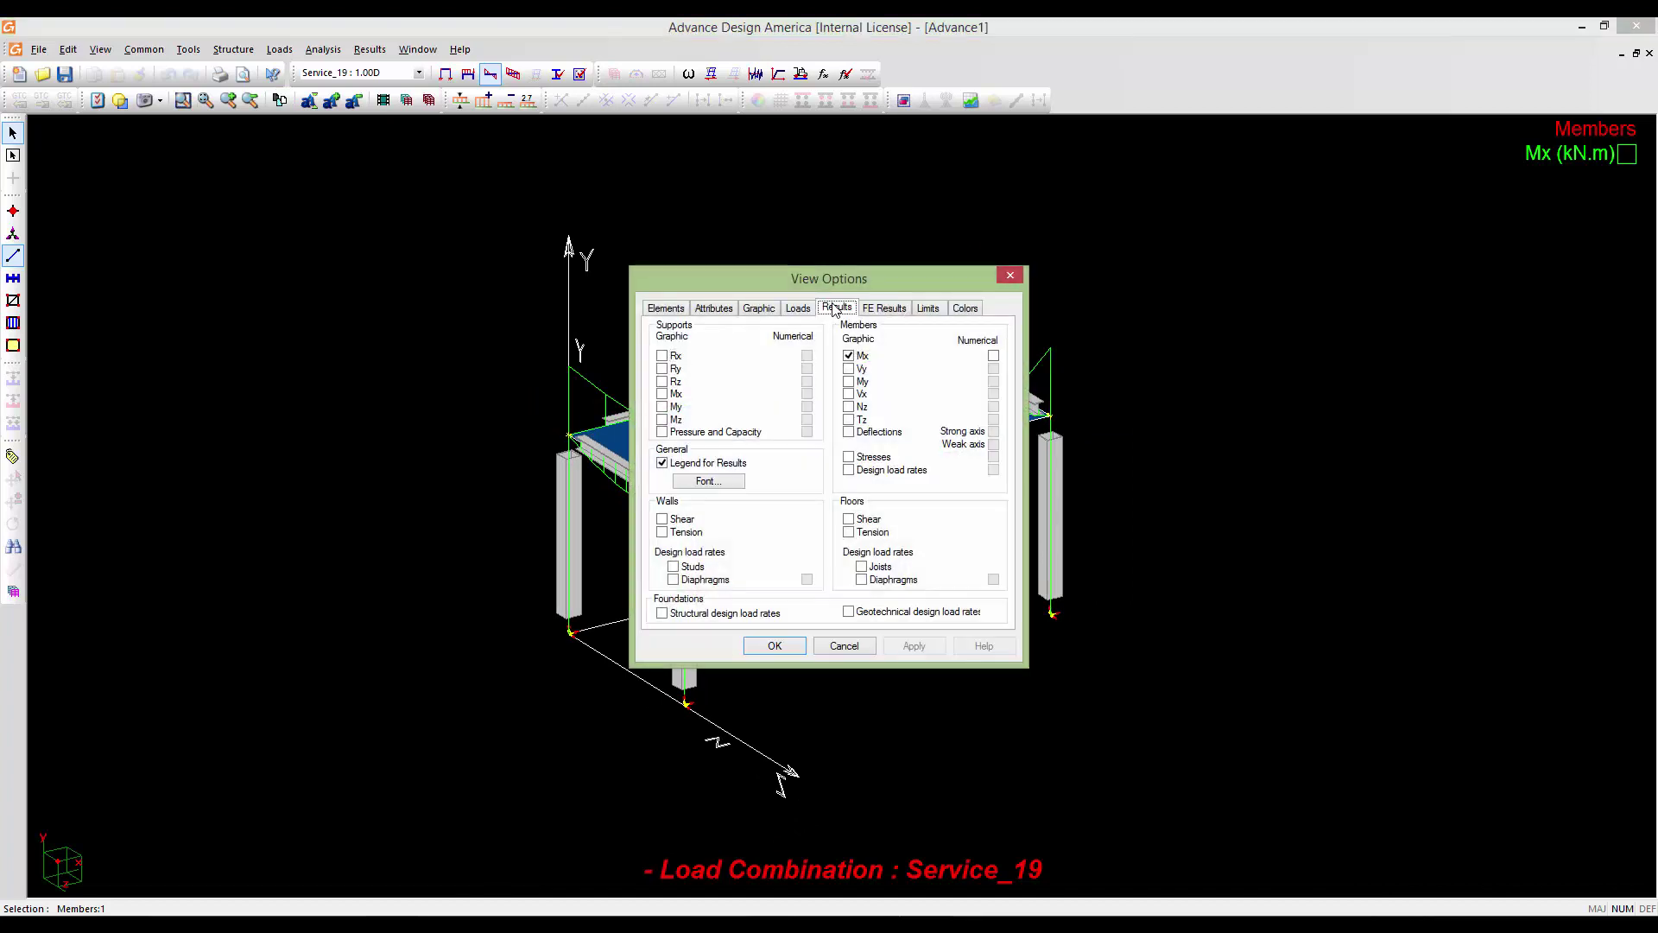
click(994, 357)
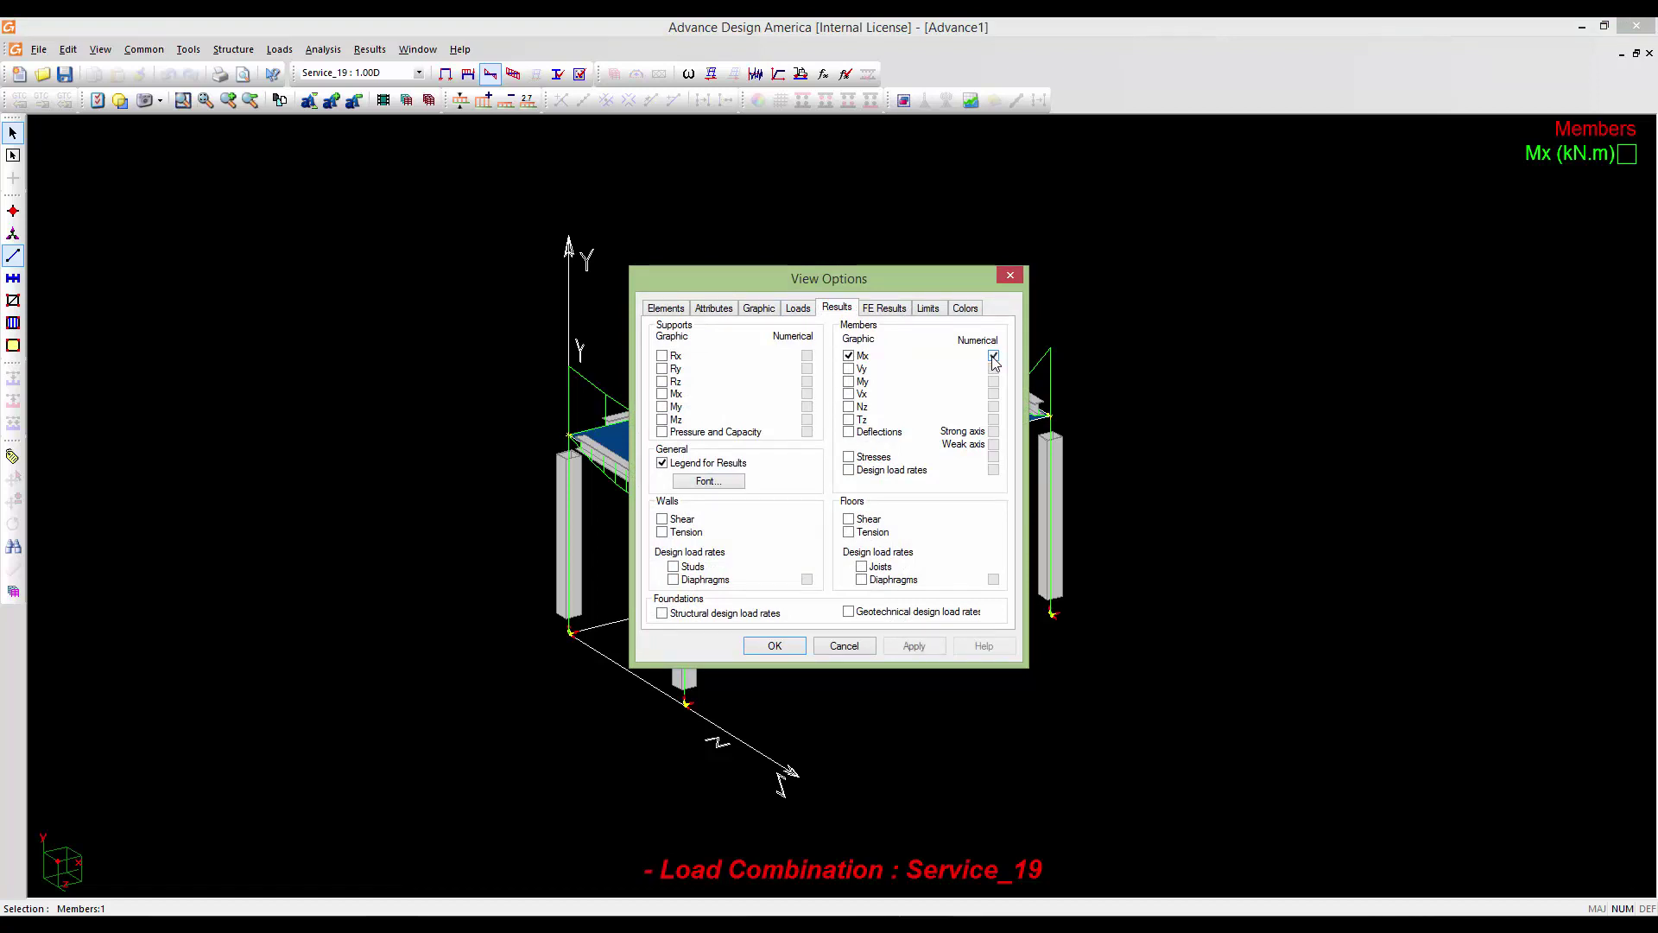
click(786, 648)
Examine the numerical Mx values at the ends and midspans of the beams for the Service_19 combination
scroll(1018, 361, up, 5)
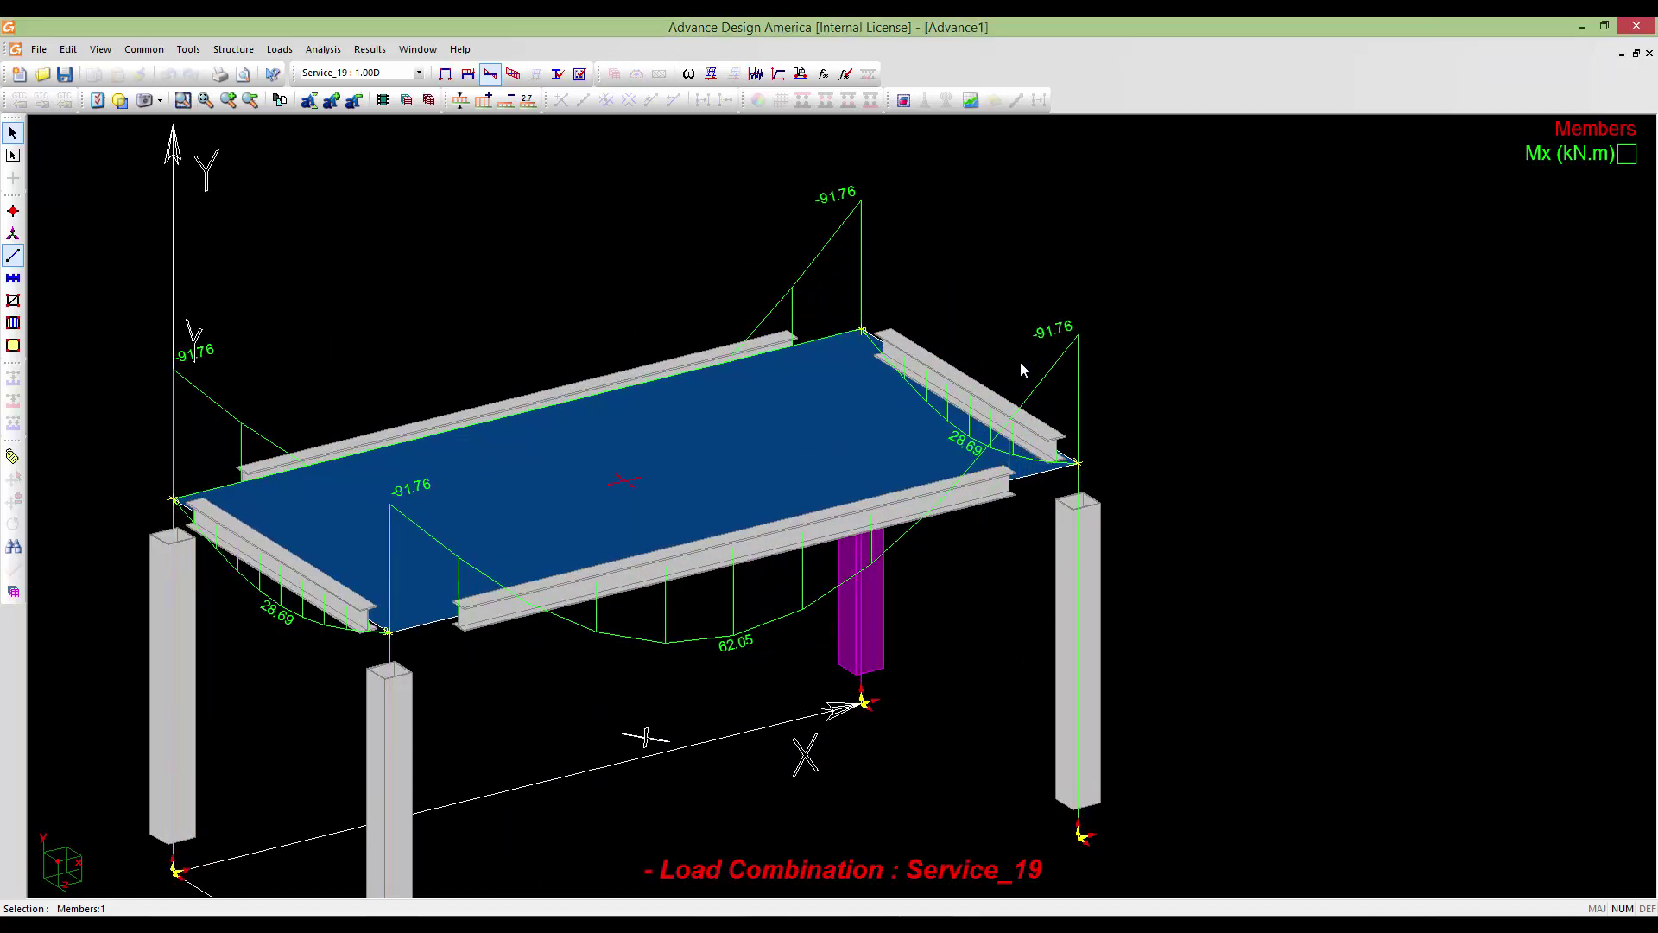
scroll(1019, 369, down, 5)
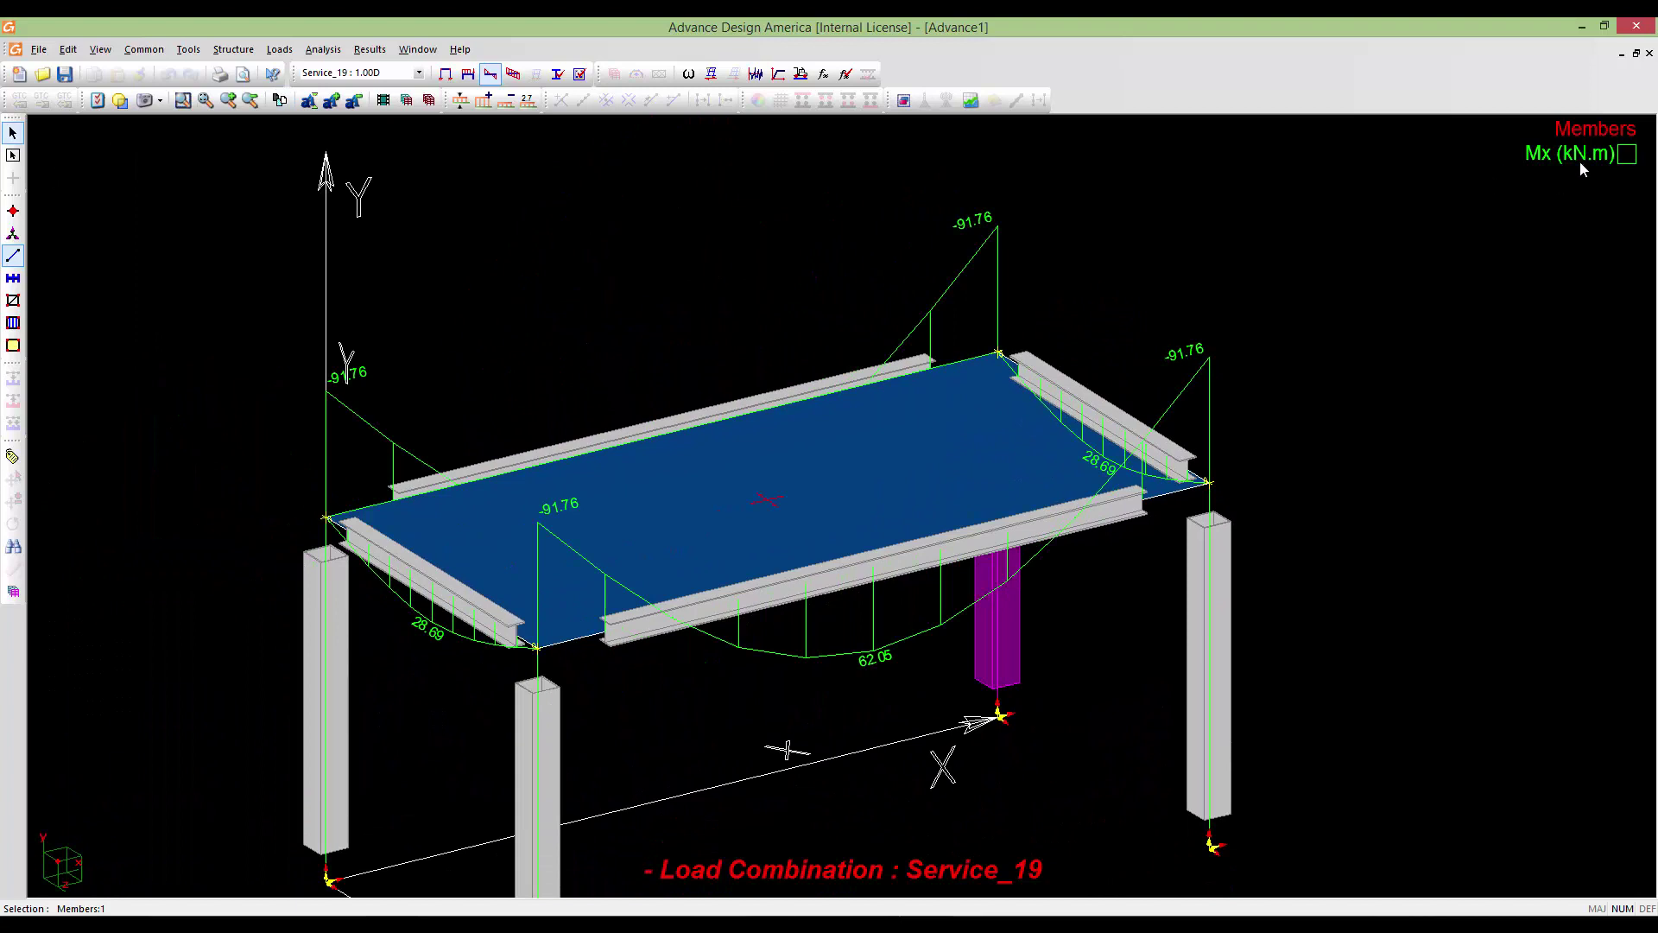
middle_drag(1171, 430, 1176, 401)
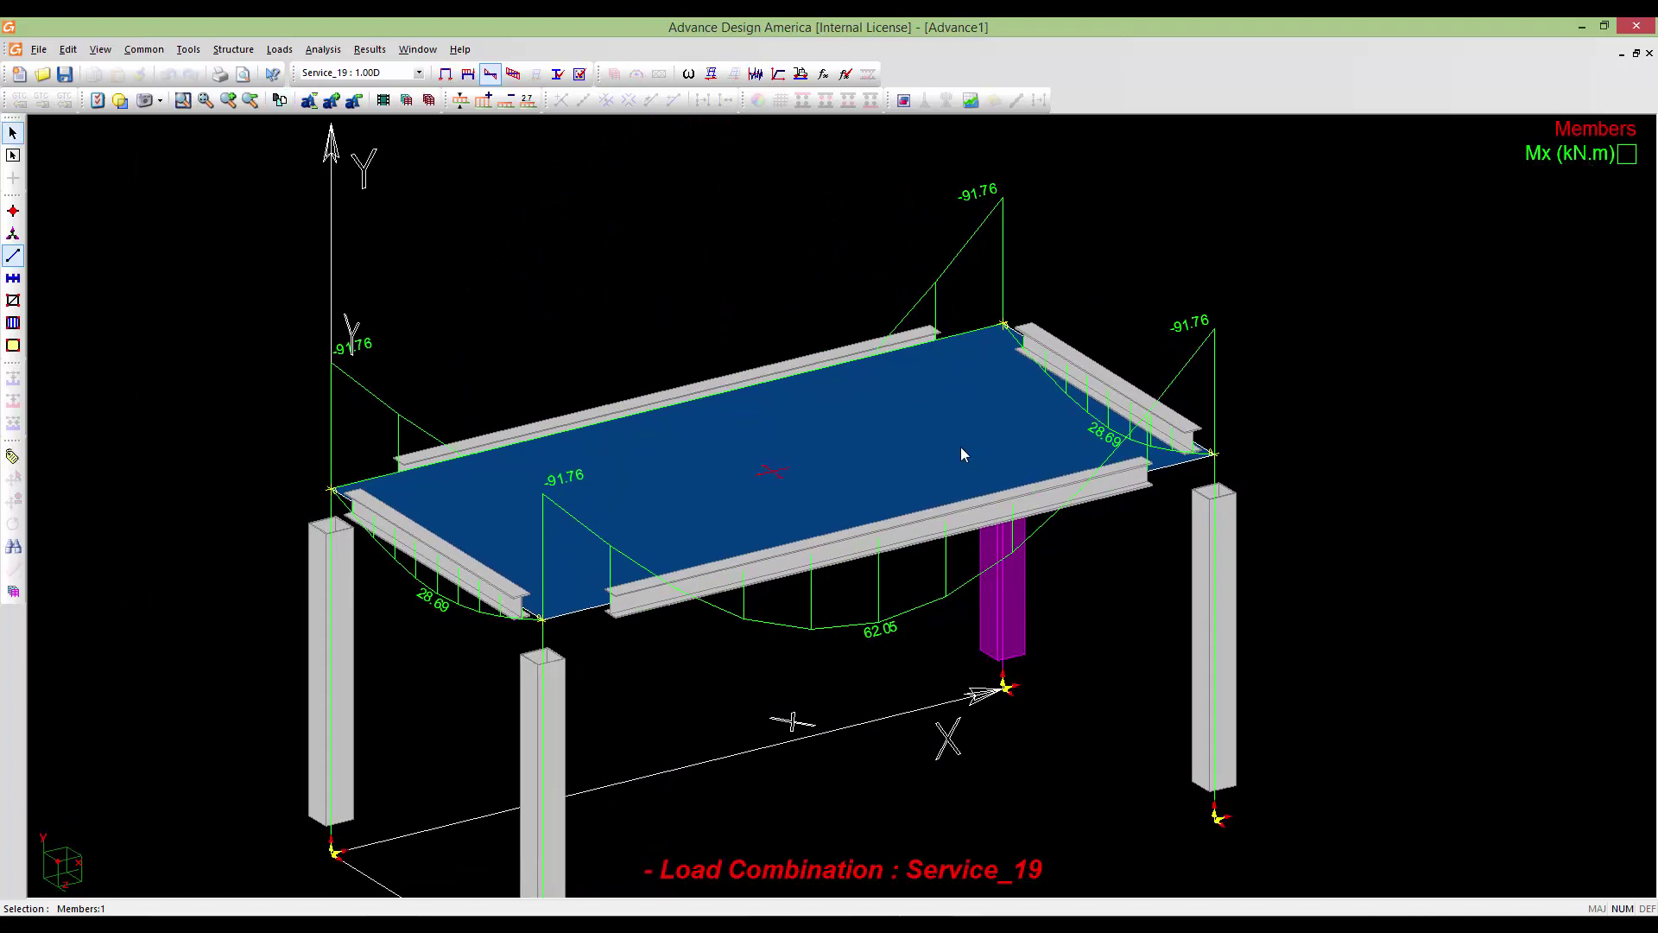
scroll(950, 444, down, 1)
middle_drag(947, 458, 941, 507)
scroll(941, 490, down, 1)
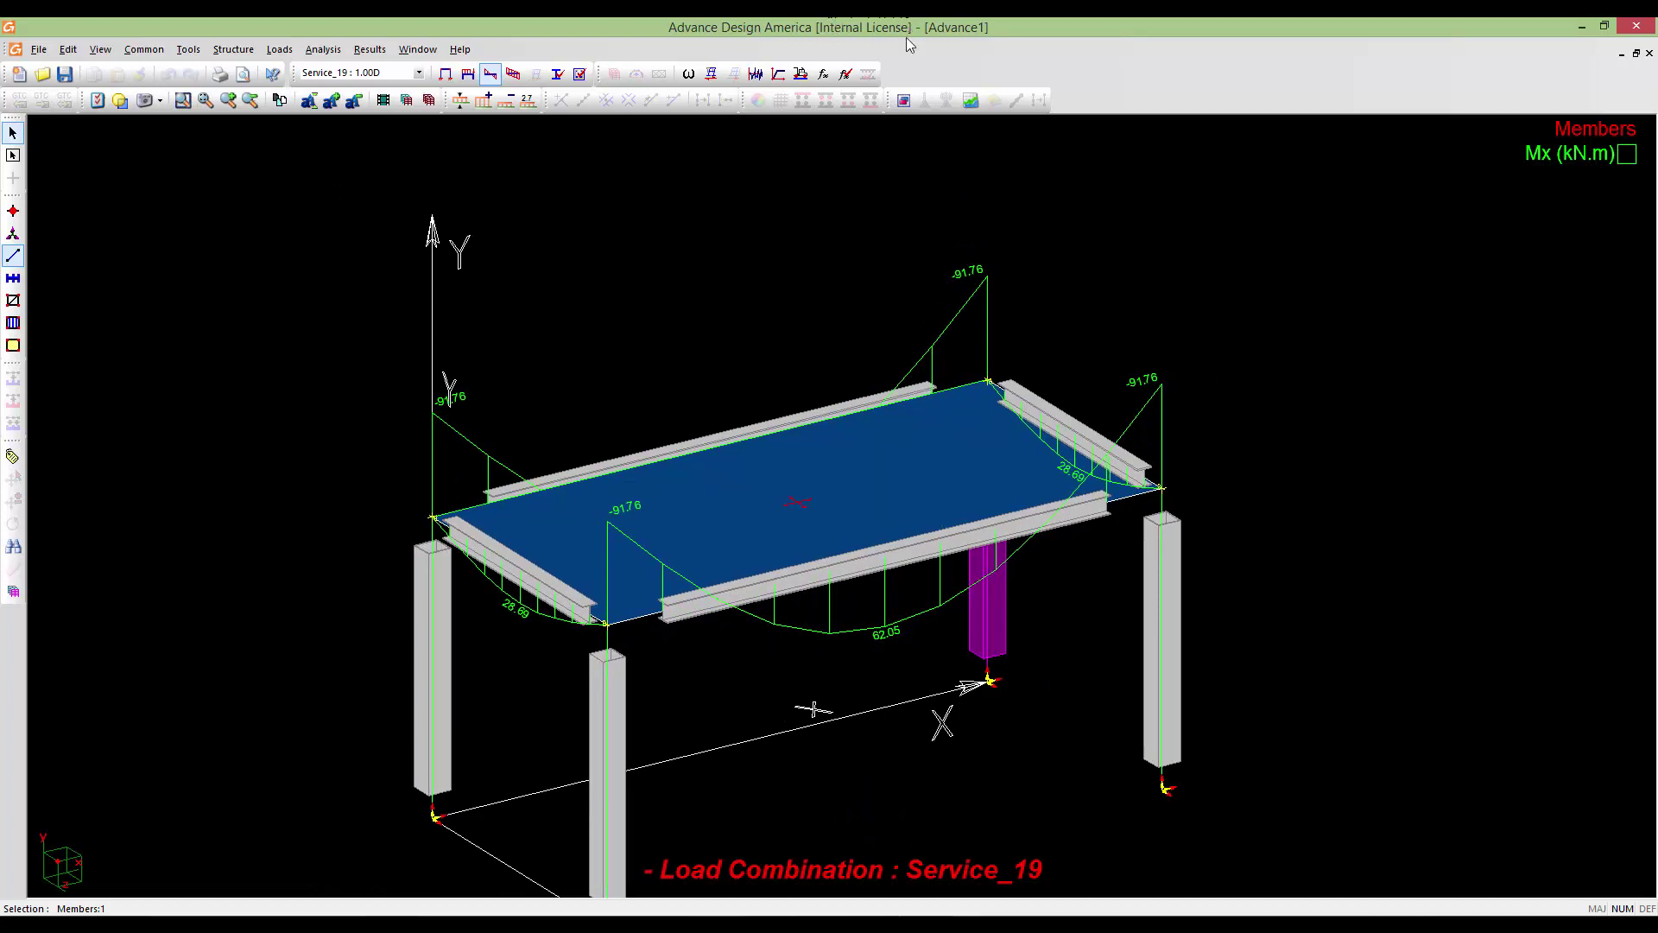
middle_drag(859, 456, 858, 474)
middle_drag(796, 577, 872, 554)
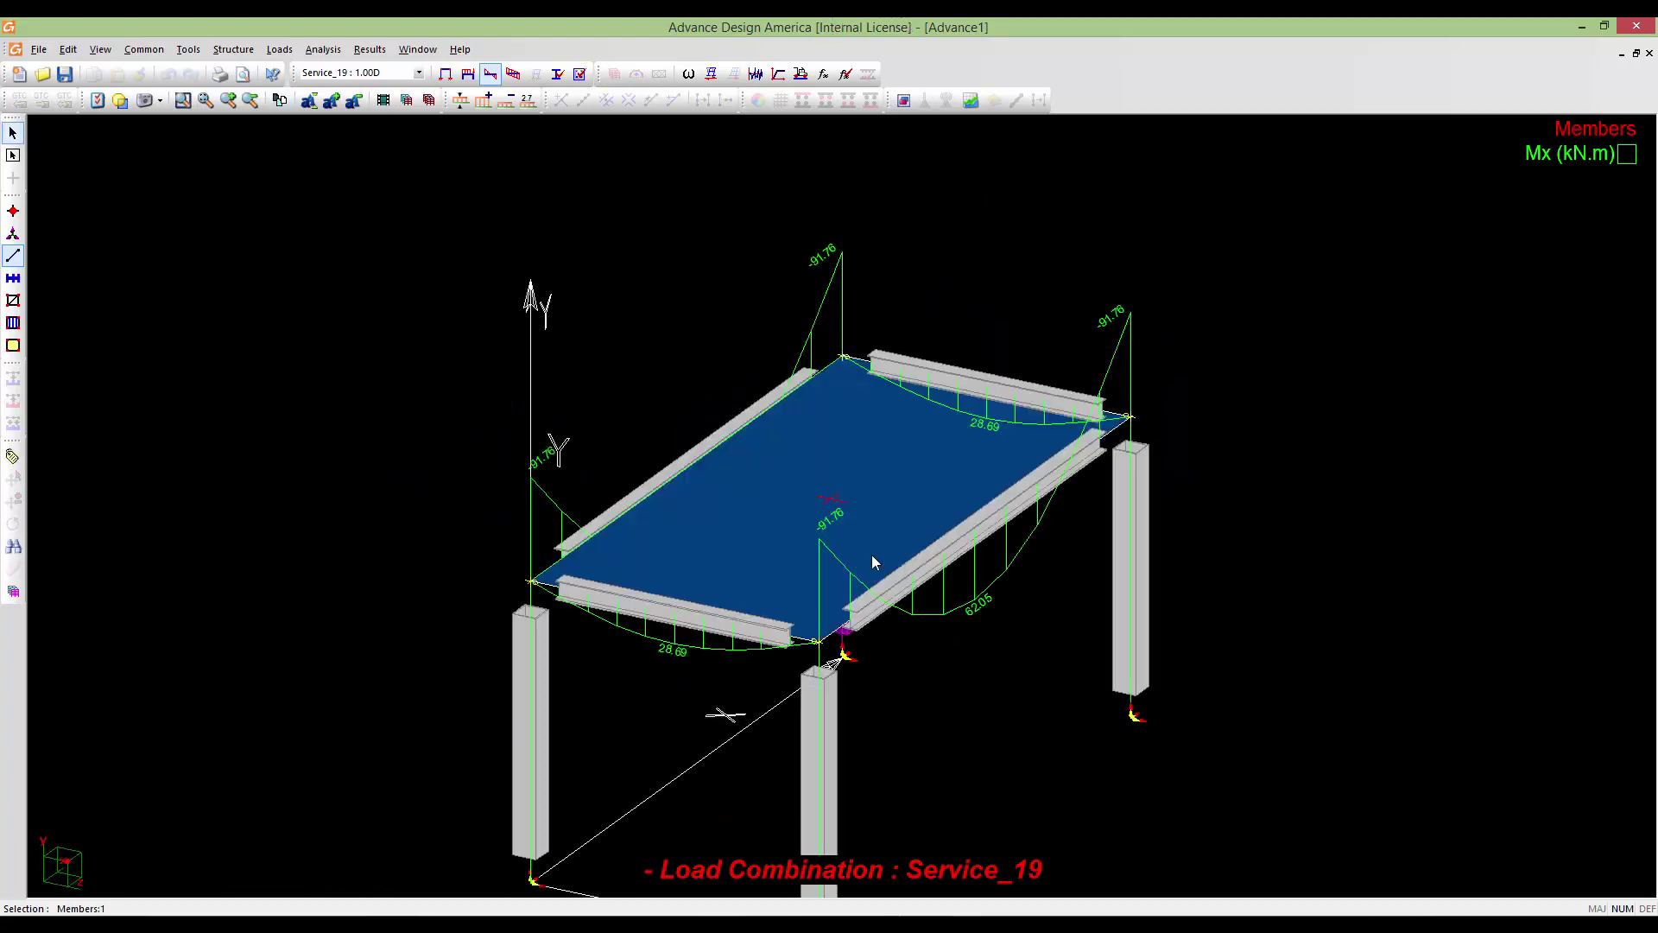
shift+middle_drag(777, 603, 1240, 533)
shift+middle_drag(1102, 520, 746, 467)
scroll(698, 471, down, 2)
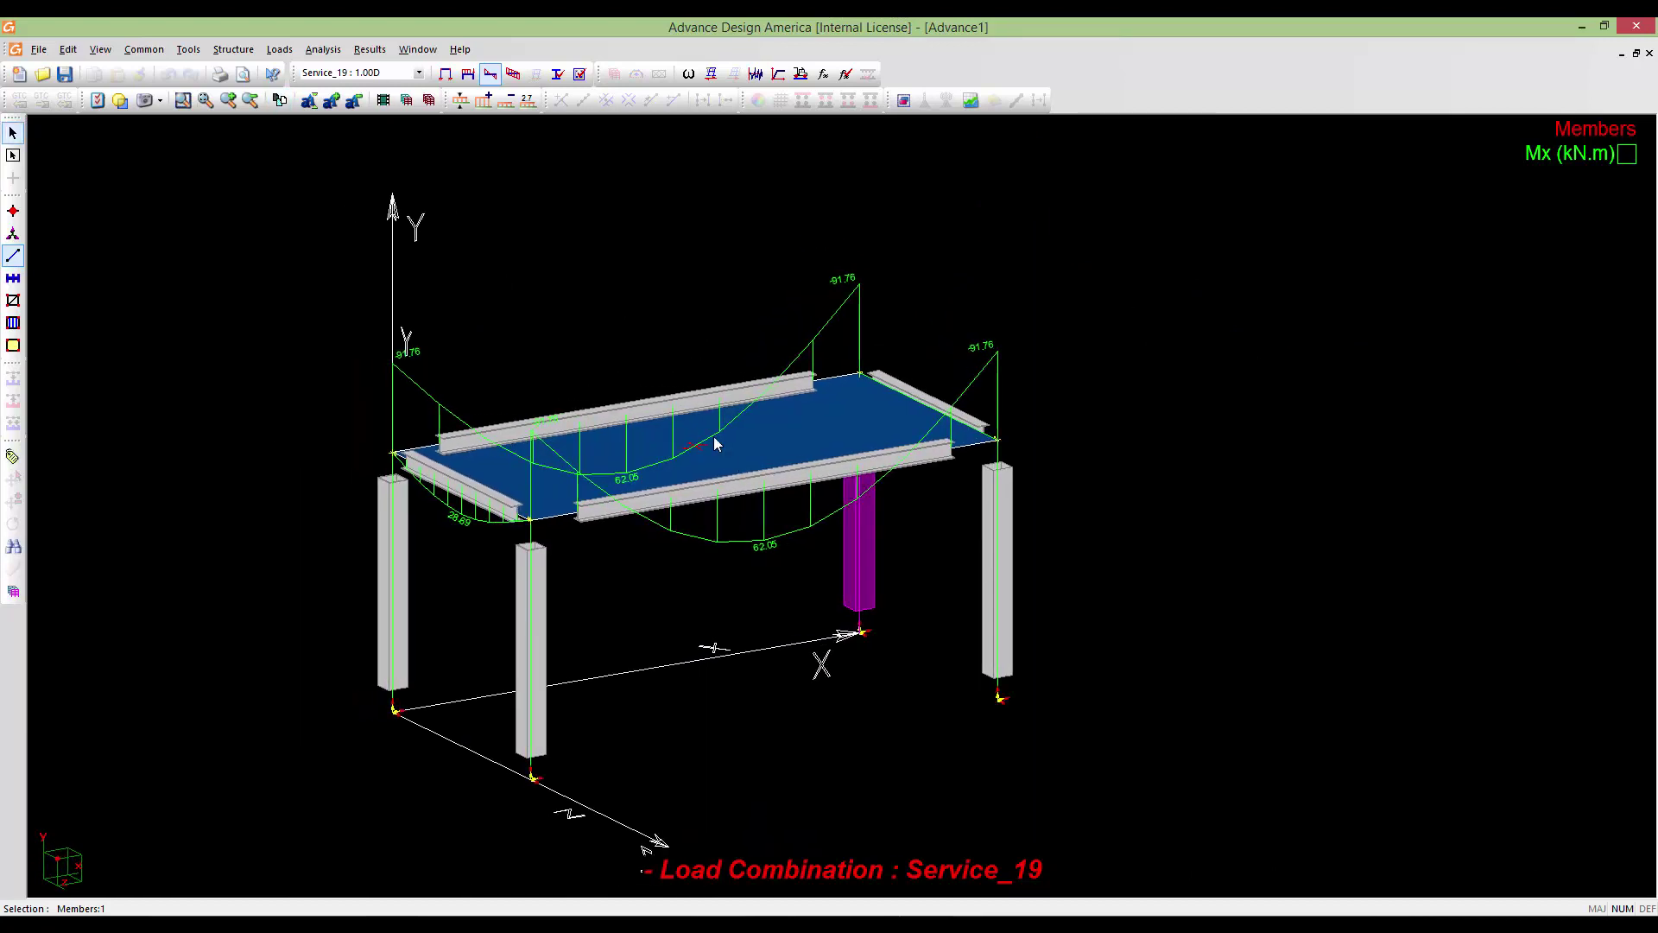
Replace the members' Mx results with Vy in the view options, showing both graphic diagrams and numerical values
right_click(841, 453)
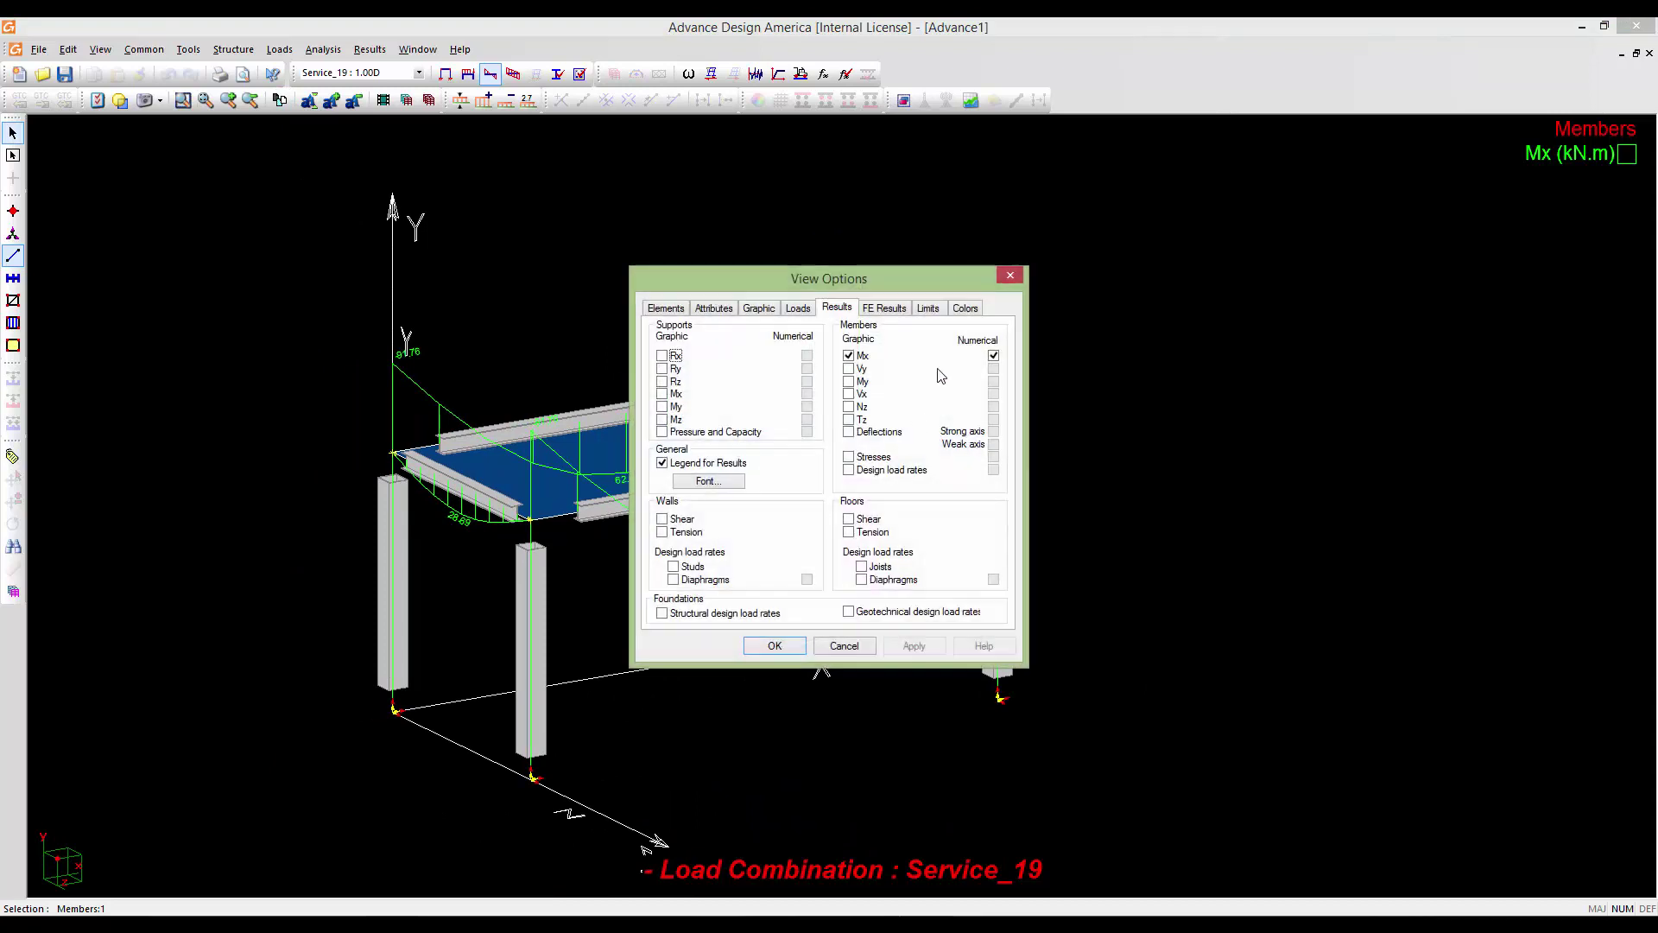
click(849, 357)
click(993, 369)
click(892, 646)
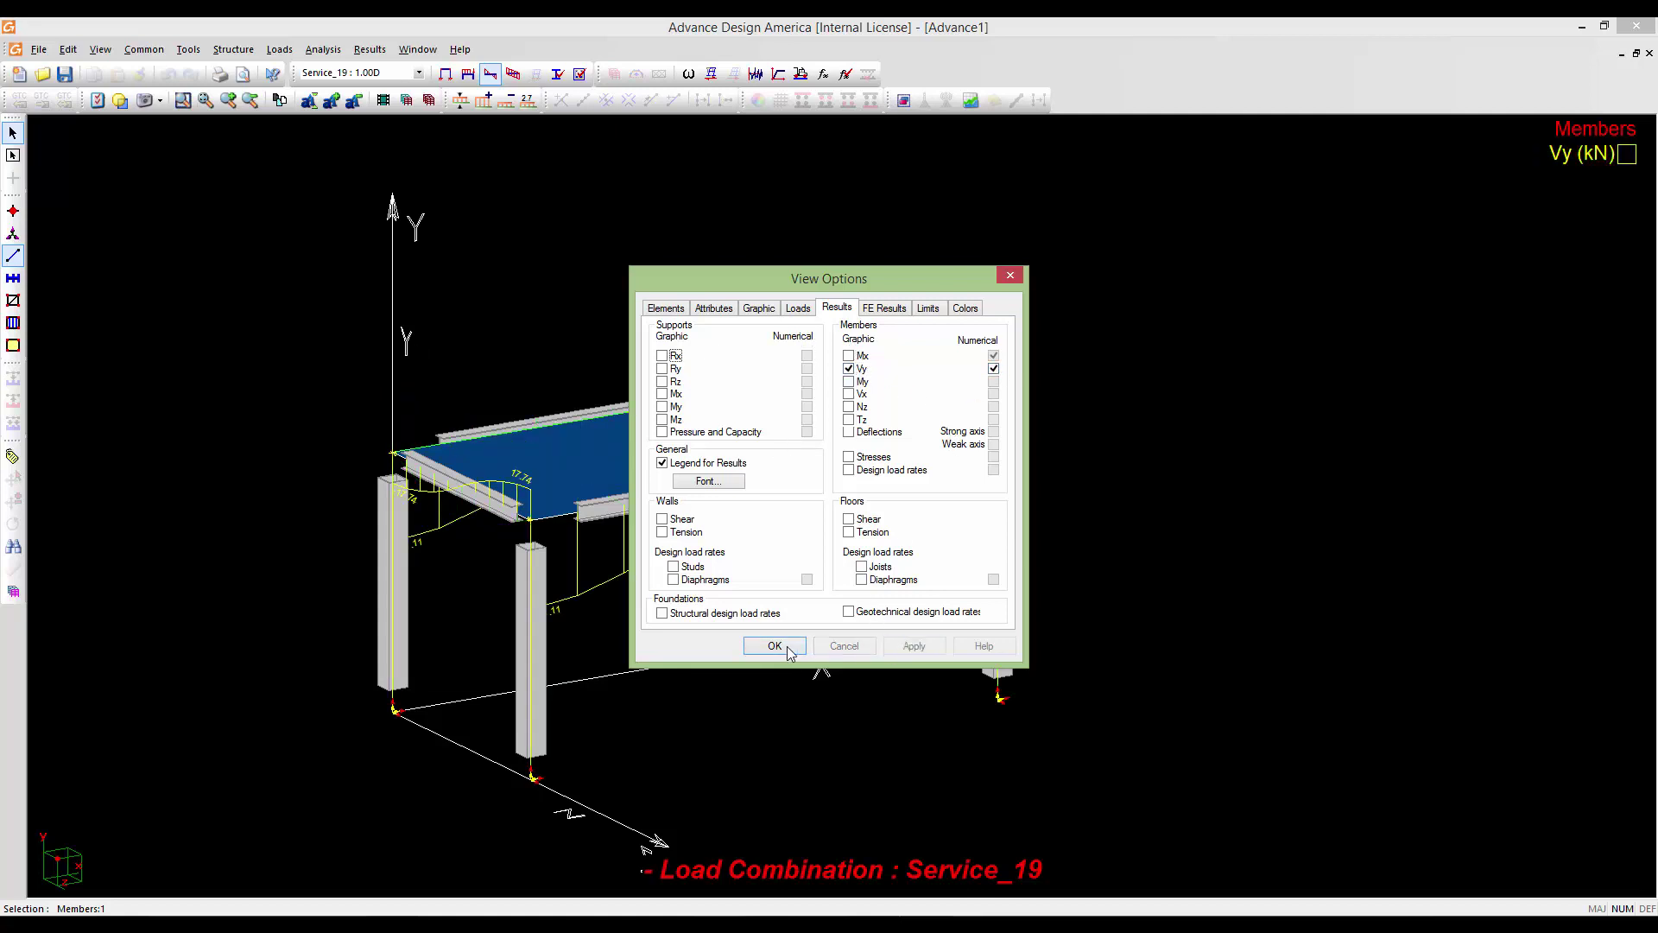
click(774, 646)
Examine the Vy shear diagrams and their end values on the long and short beams
scroll(813, 515, up, 3)
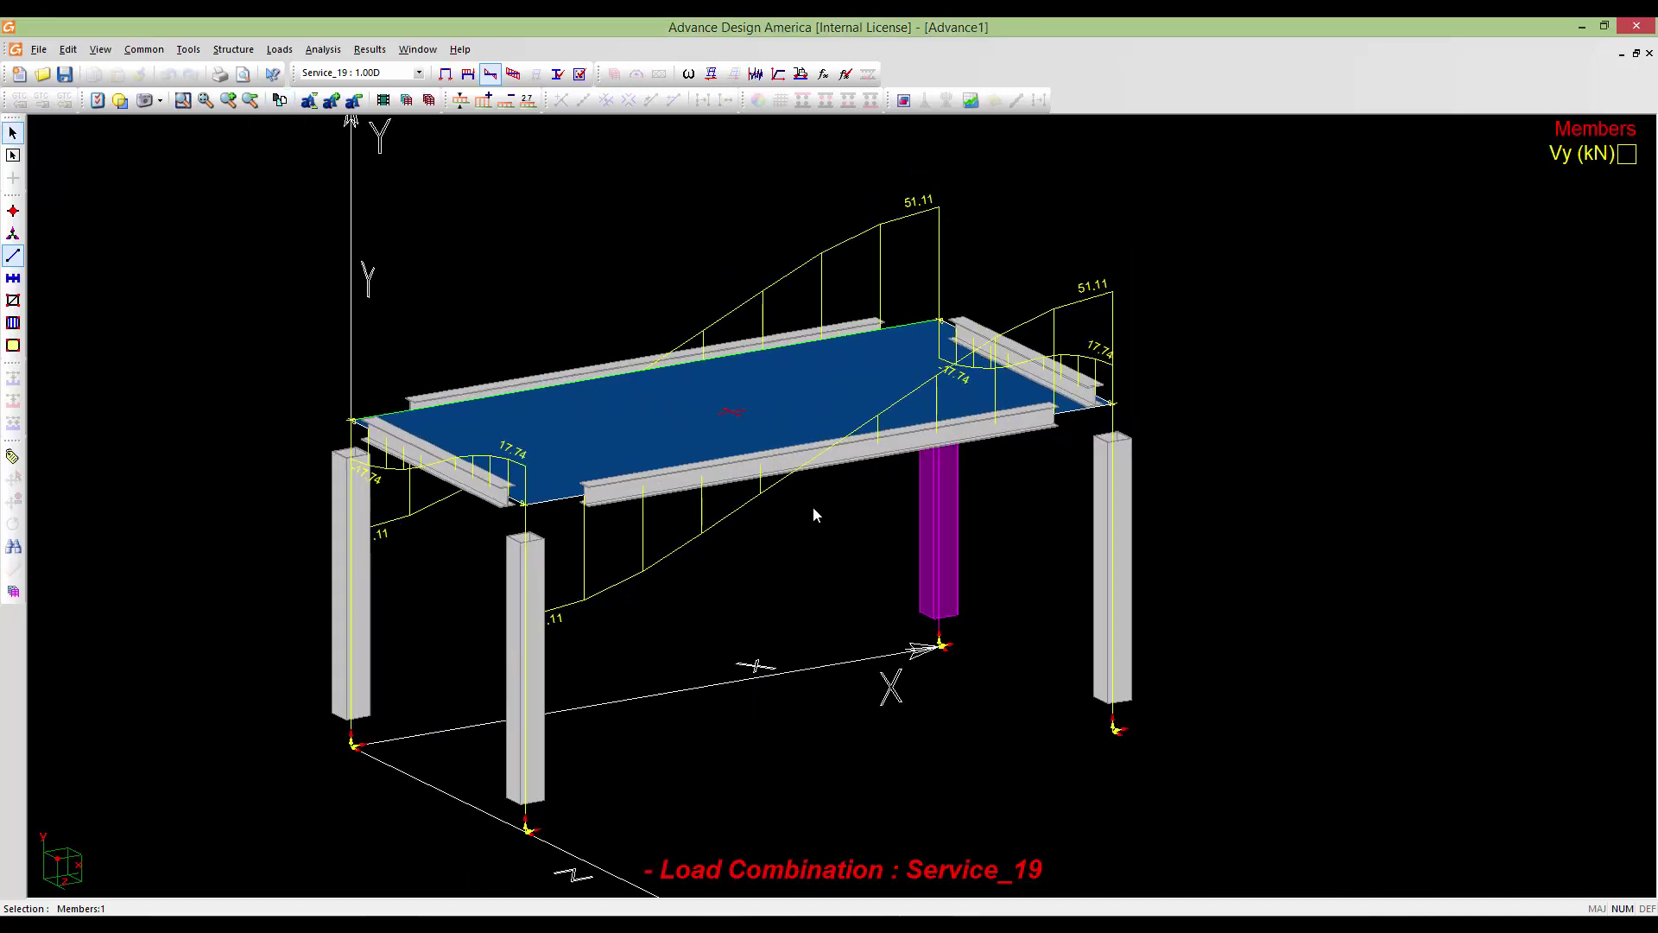
scroll(813, 508, down, 1)
mouse_move(988, 477)
shift+middle_down()
mouse_move(822, 480)
mouse_move(978, 494)
shift+middle_up()
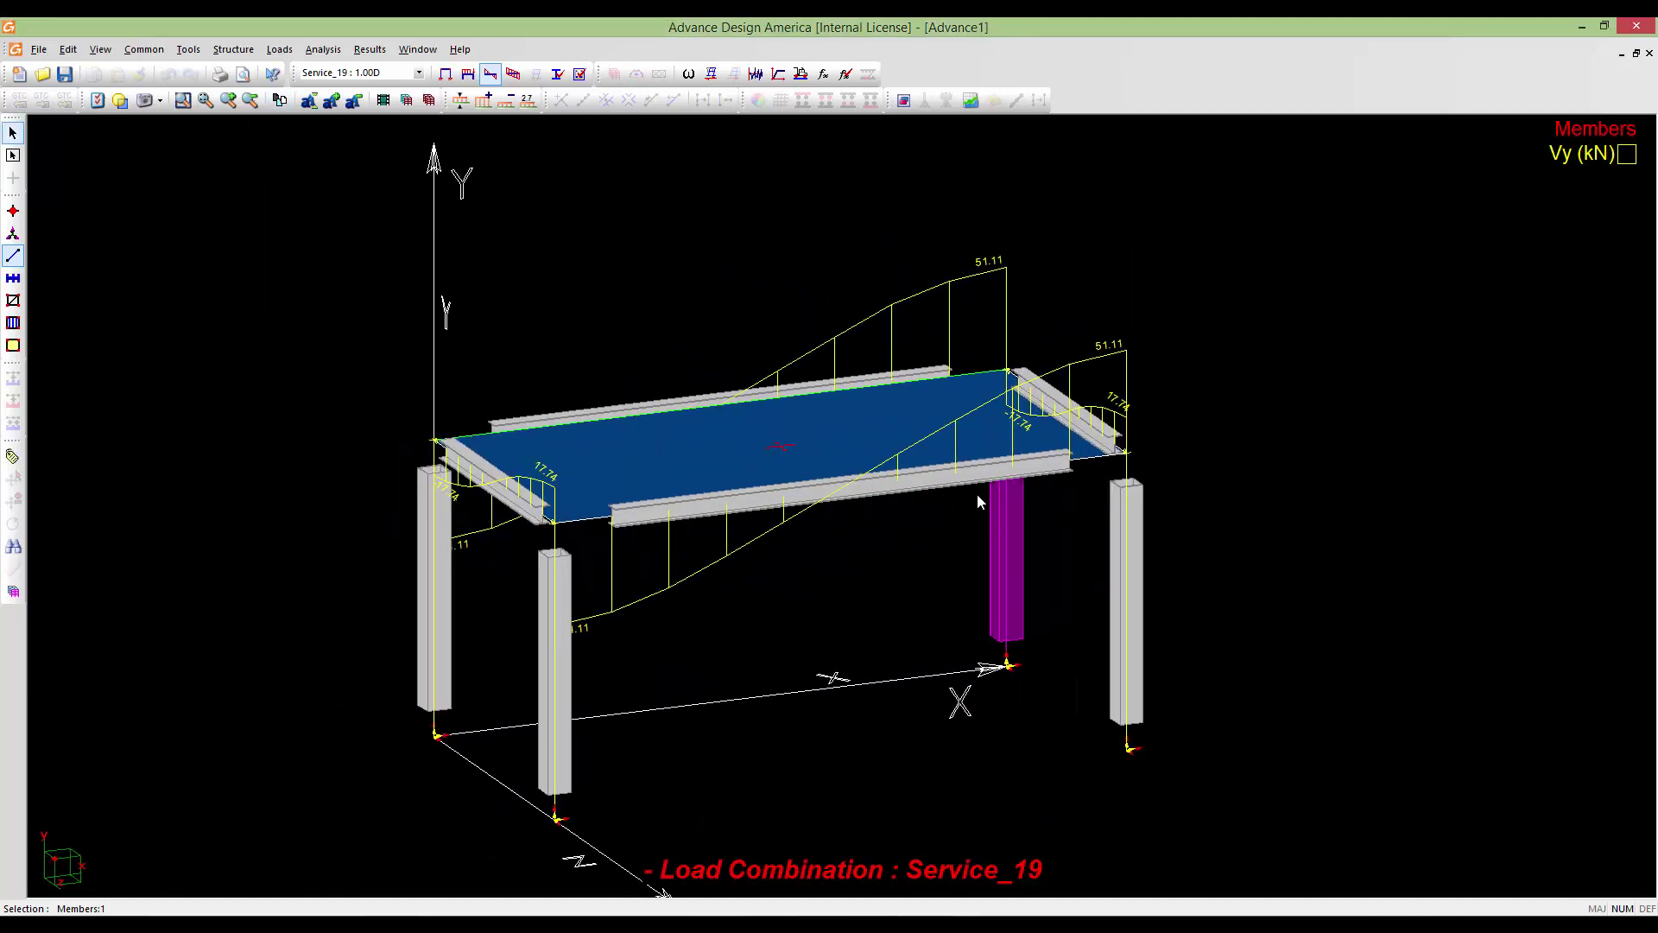
scroll(656, 528, up, 1)
shift+middle_drag(533, 541, 686, 558)
scroll(674, 559, up, 6)
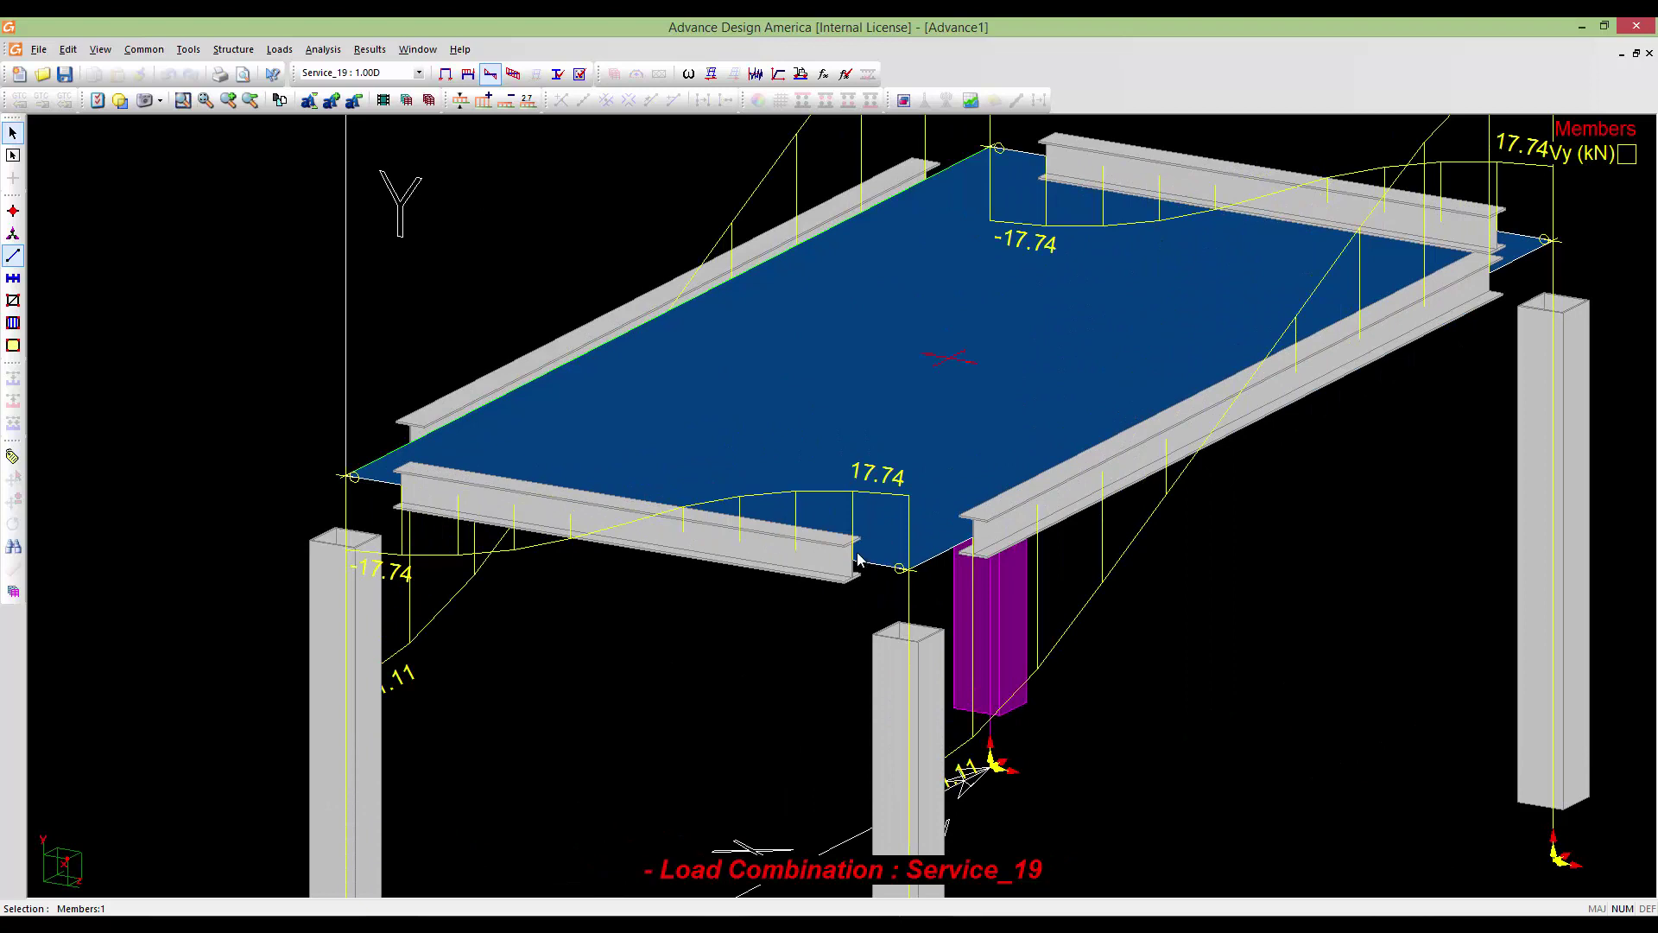
shift+middle_drag(886, 546, 926, 561)
scroll(807, 541, down, 3)
scroll(807, 540, down, 2)
scroll(989, 447, down, 2)
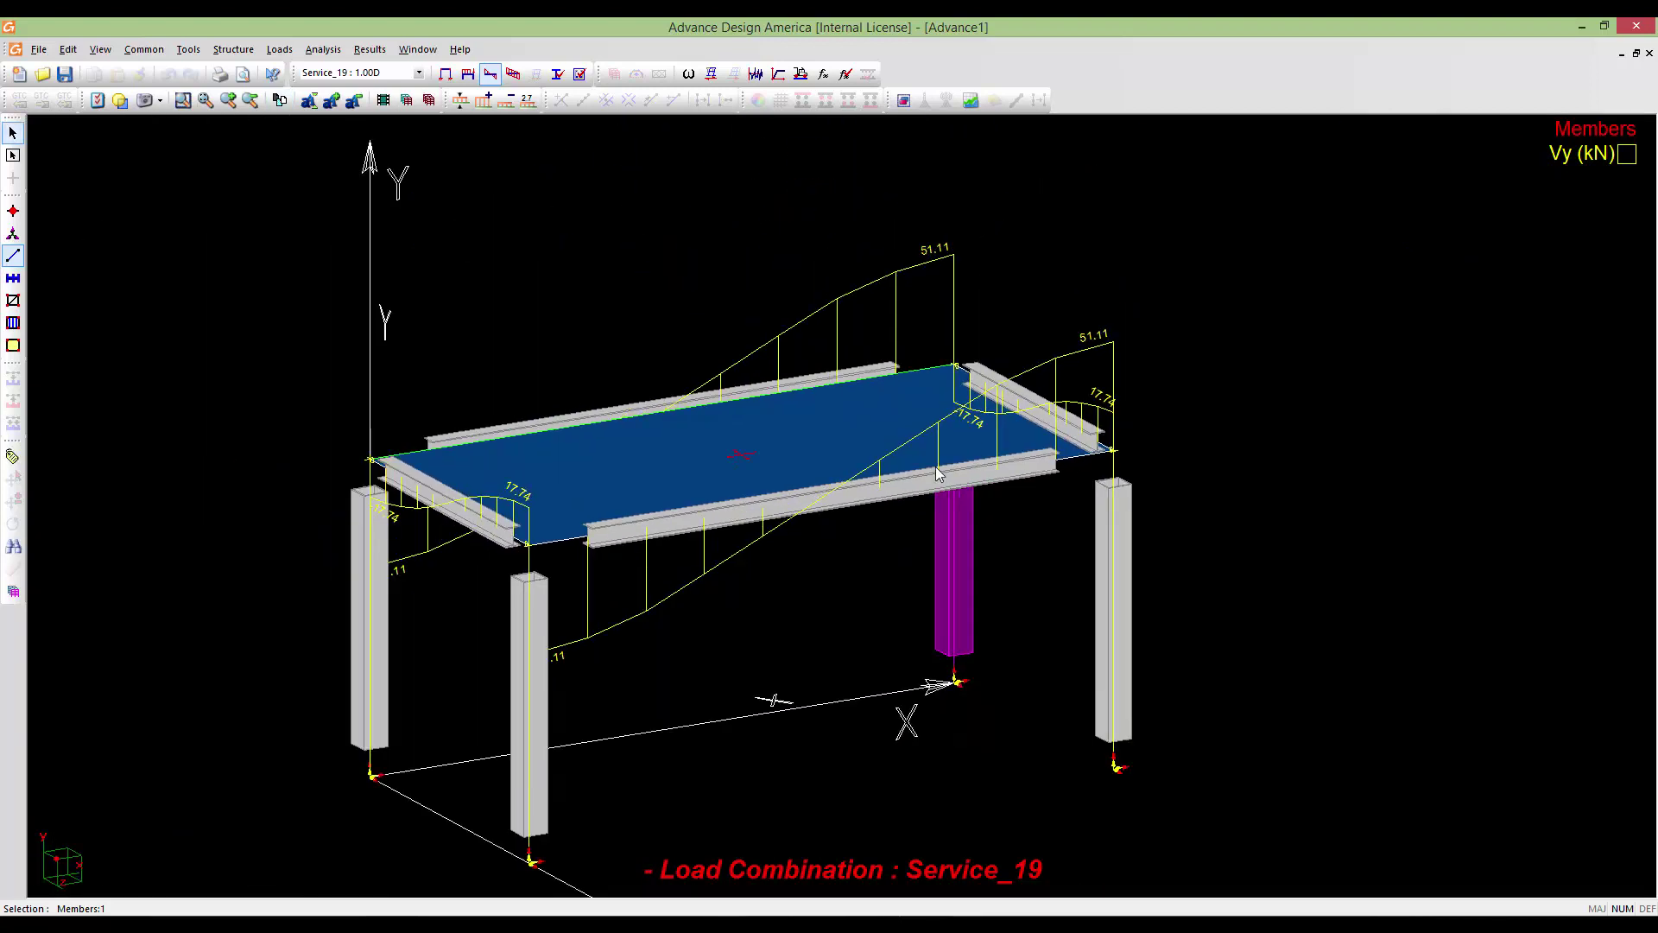
middle_drag(803, 543, 896, 505)
scroll(896, 504, down, 1)
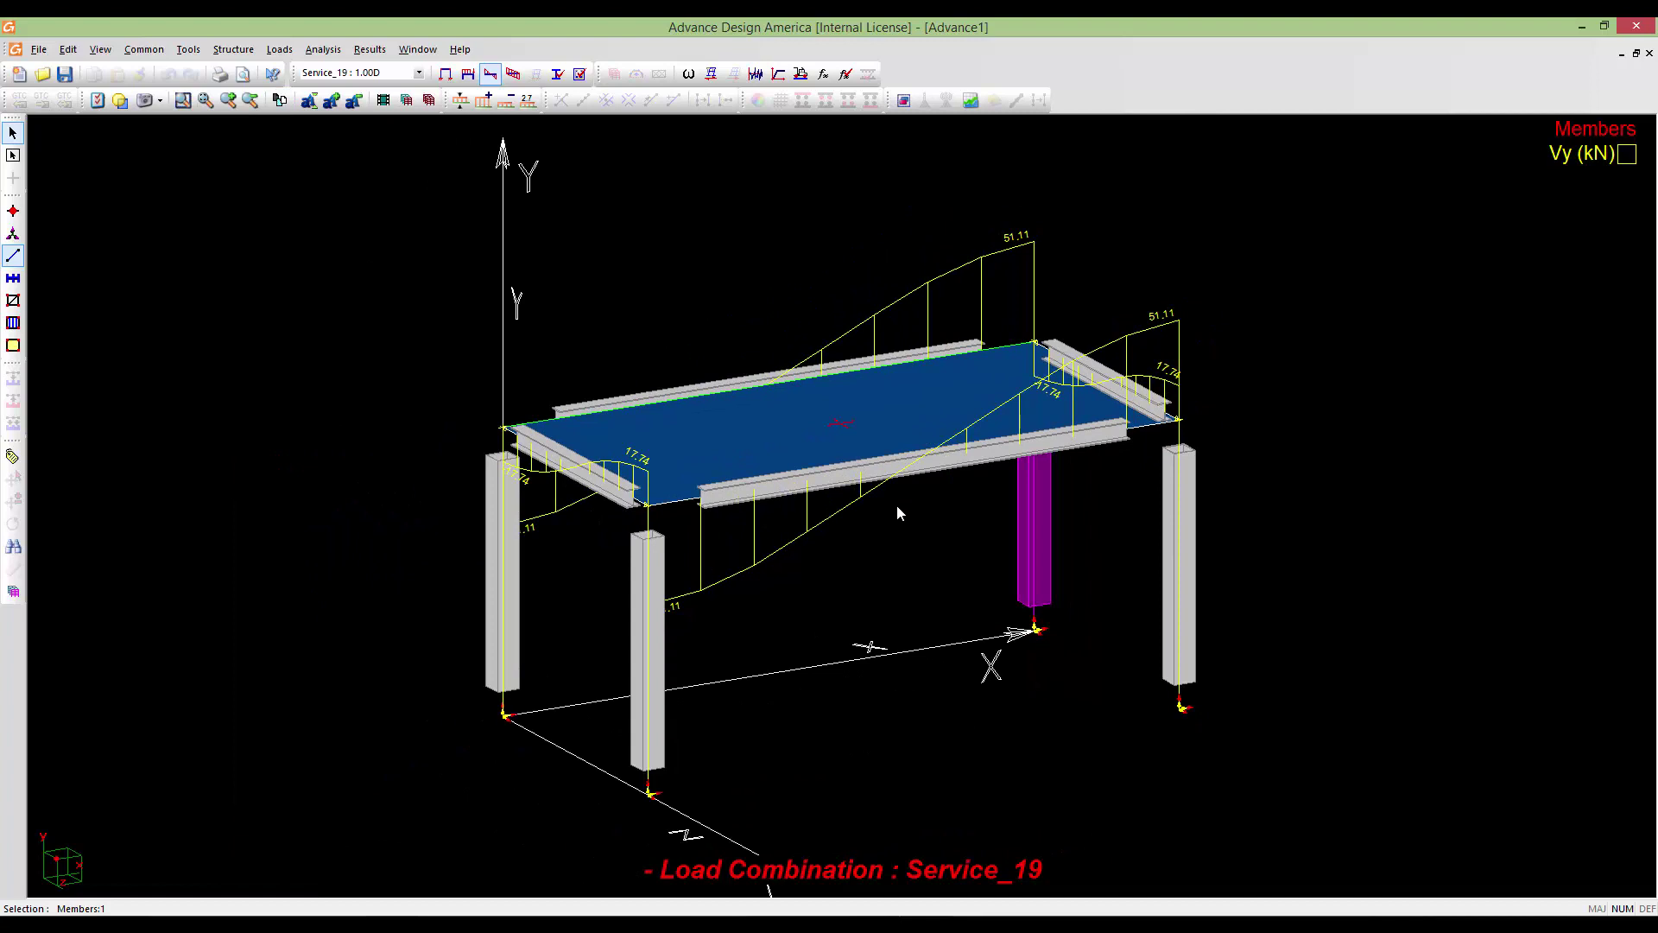
Replace the members' Vy results with My in the view options, with numerical values, and view the diagrams on the columns
double_click(896, 506)
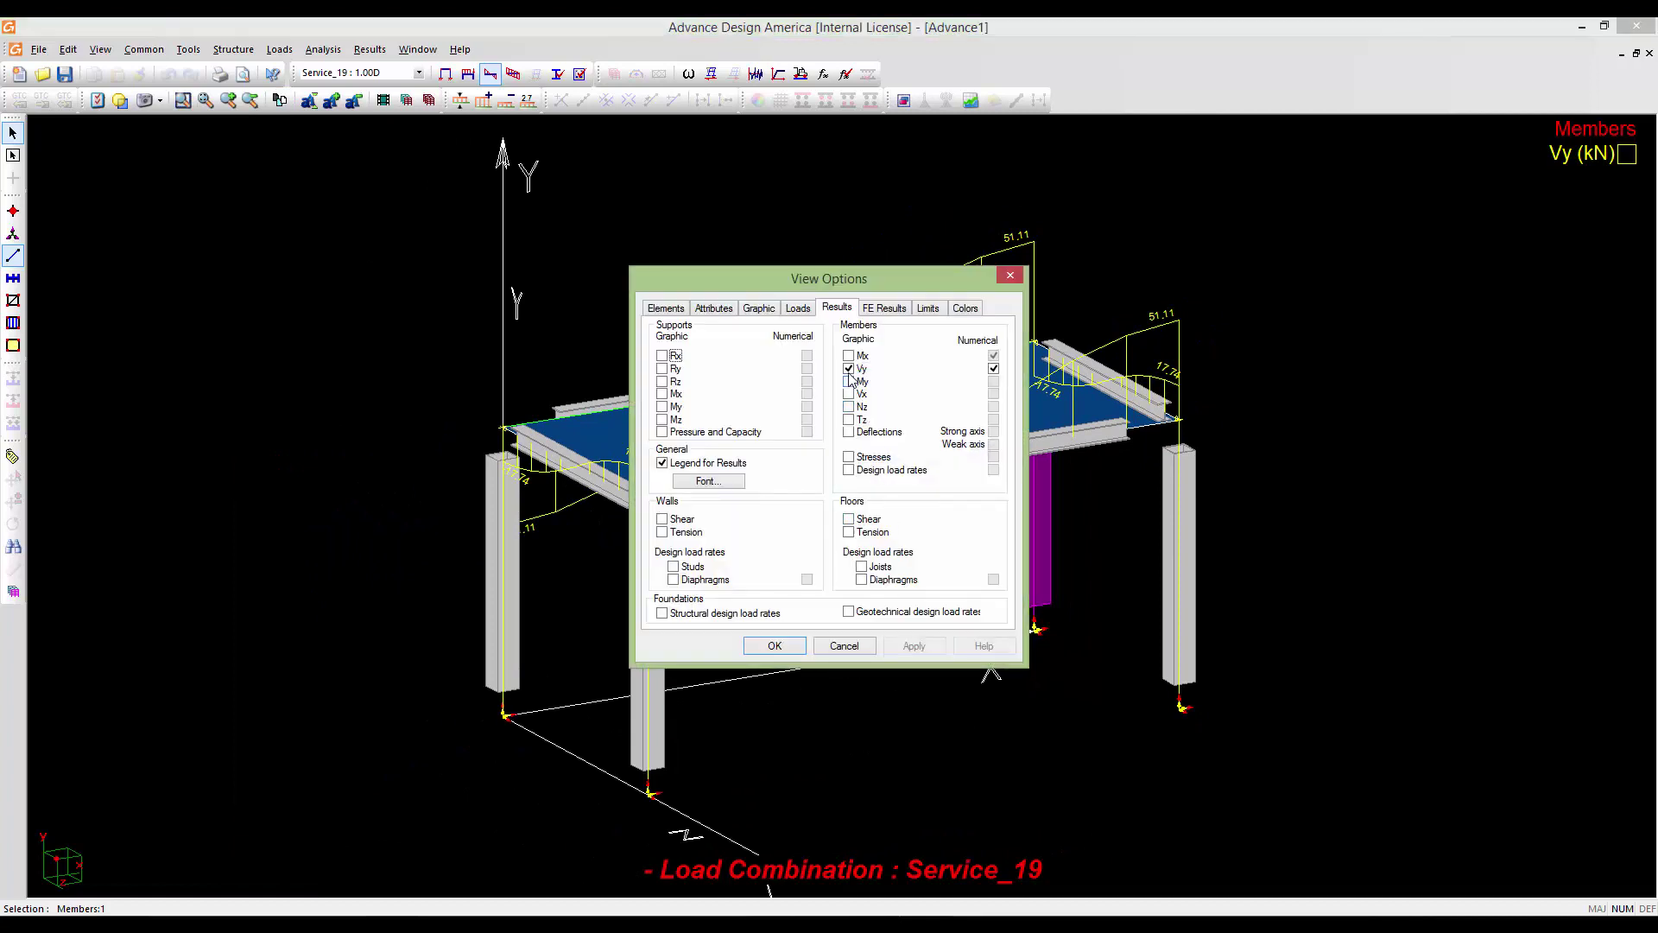
click(849, 369)
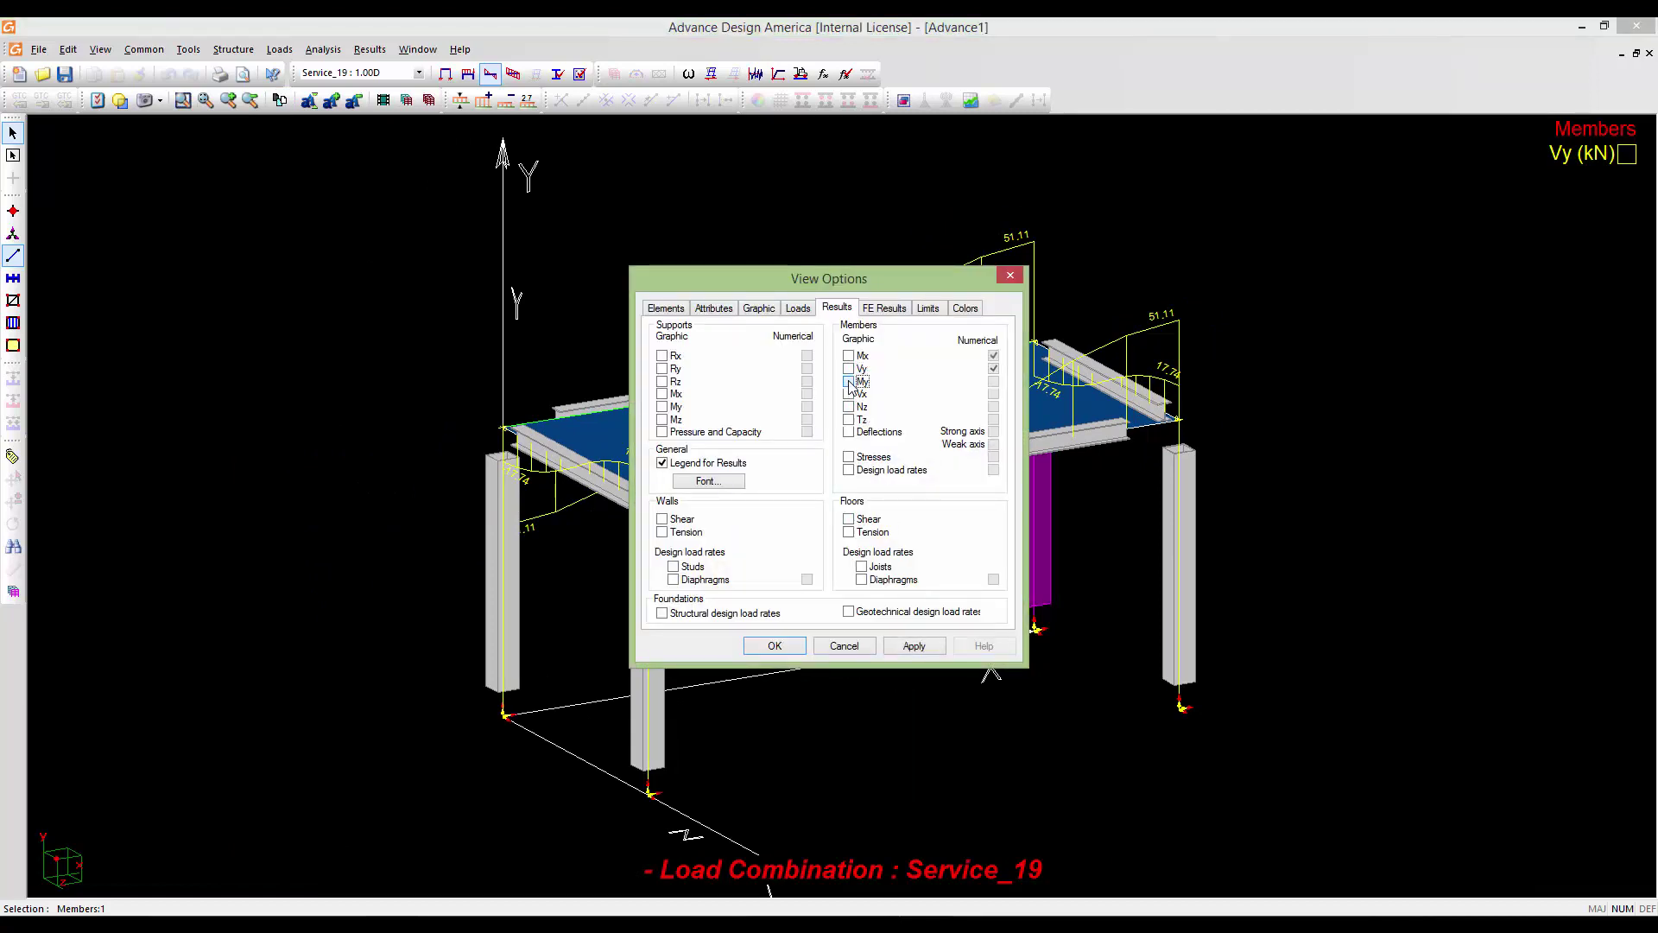
click(849, 382)
click(785, 646)
mouse_move(768, 608)
middle_down()
mouse_move(740, 559)
mouse_move(924, 615)
mouse_move(841, 462)
middle_up()
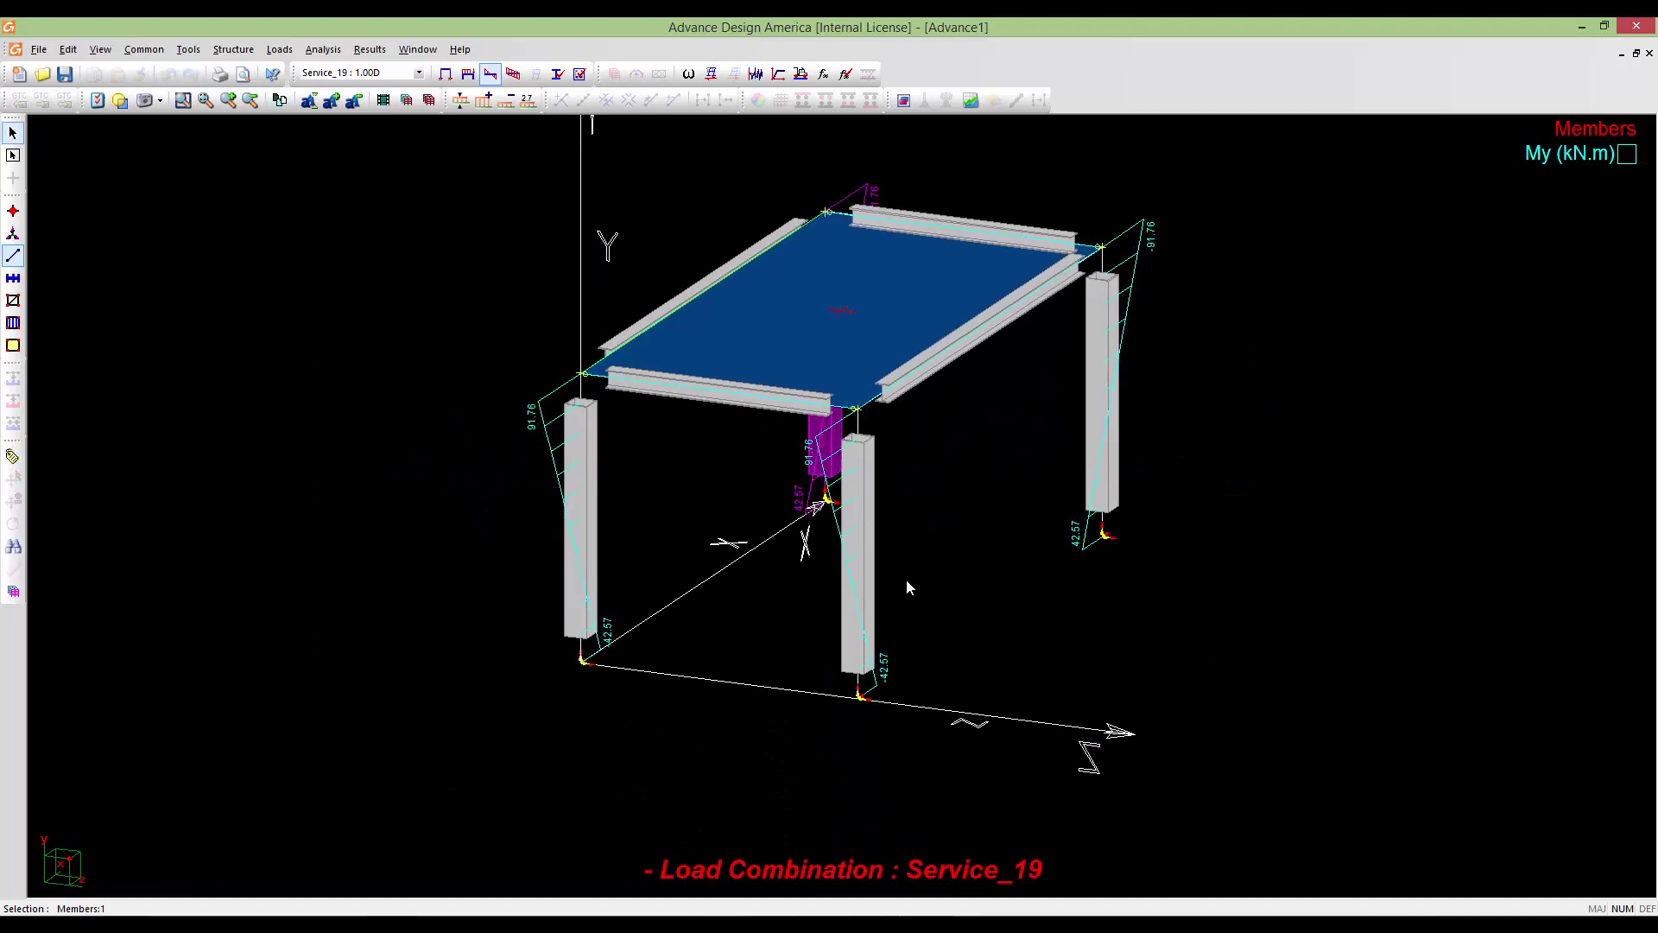
Replace the members' My results with Mx in the view options, with numerical values, for the Service_19 combination
scroll(948, 518, down, 2)
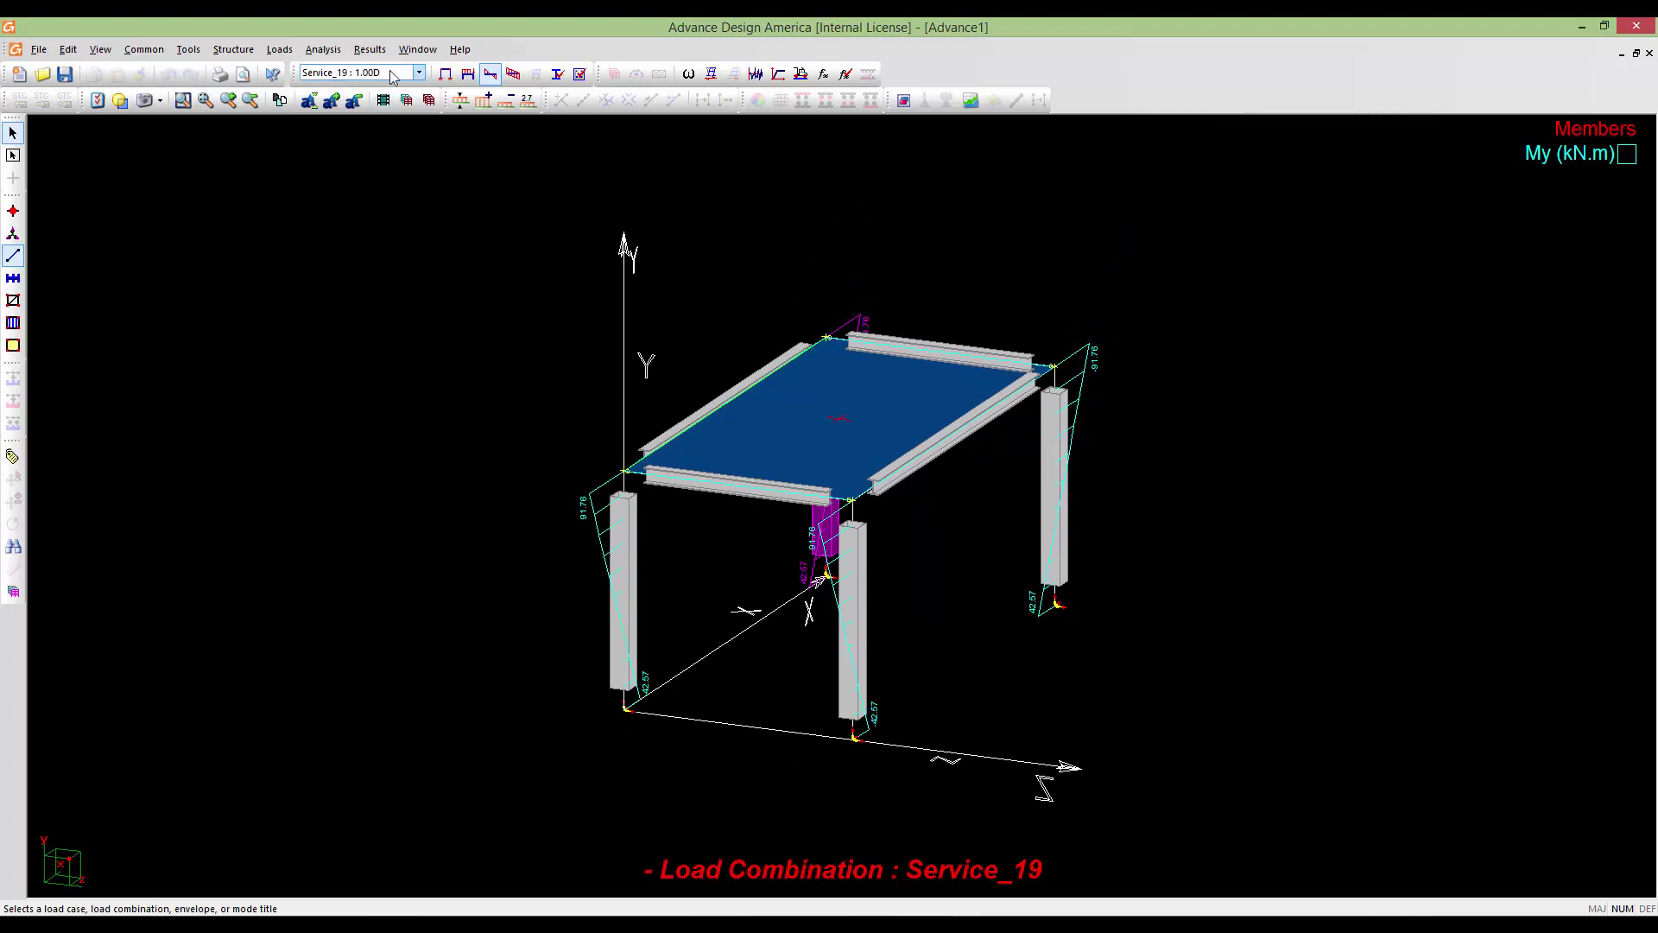
scroll(544, 474, down, 2)
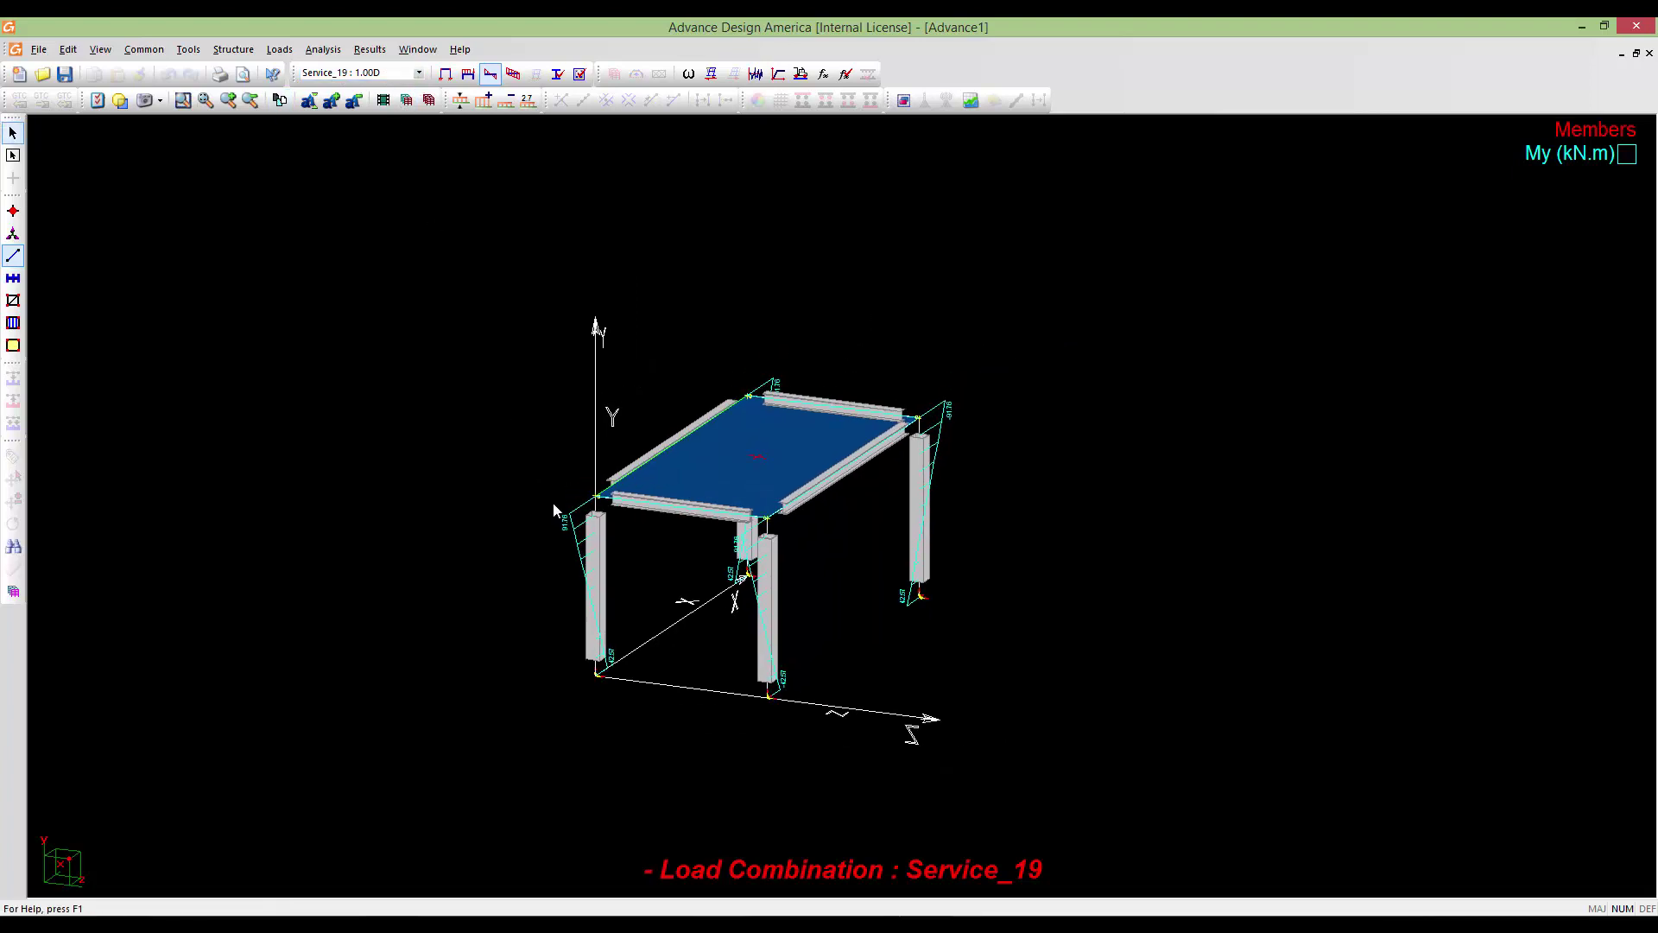
scroll(665, 546, up, 3)
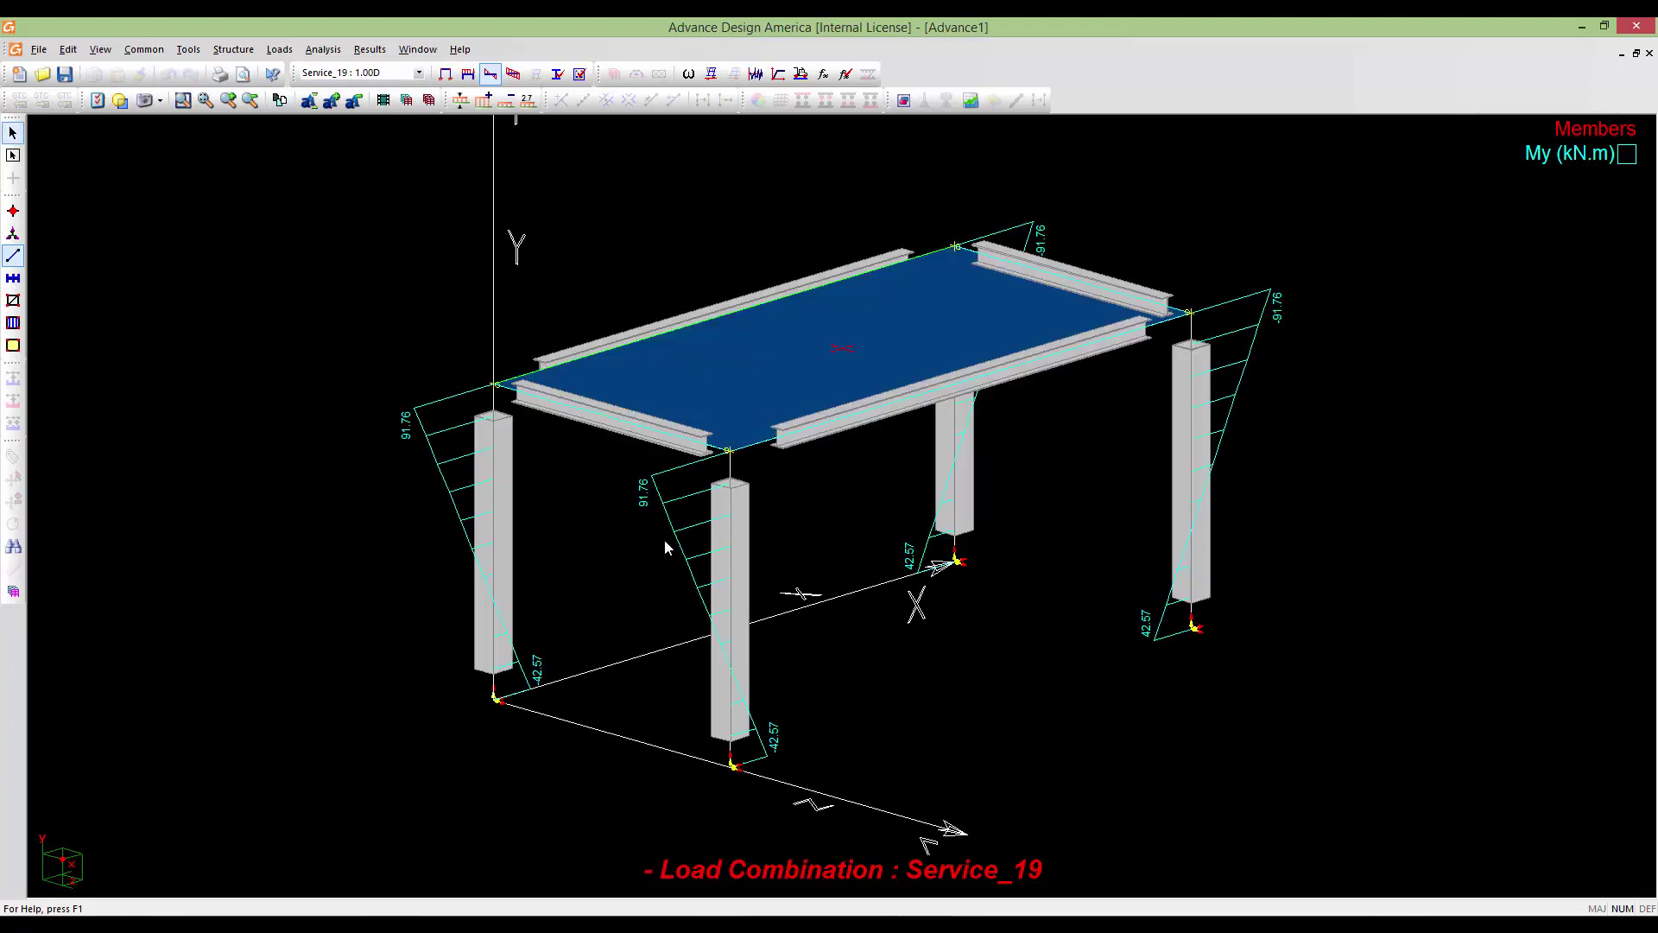
double_click(665, 541)
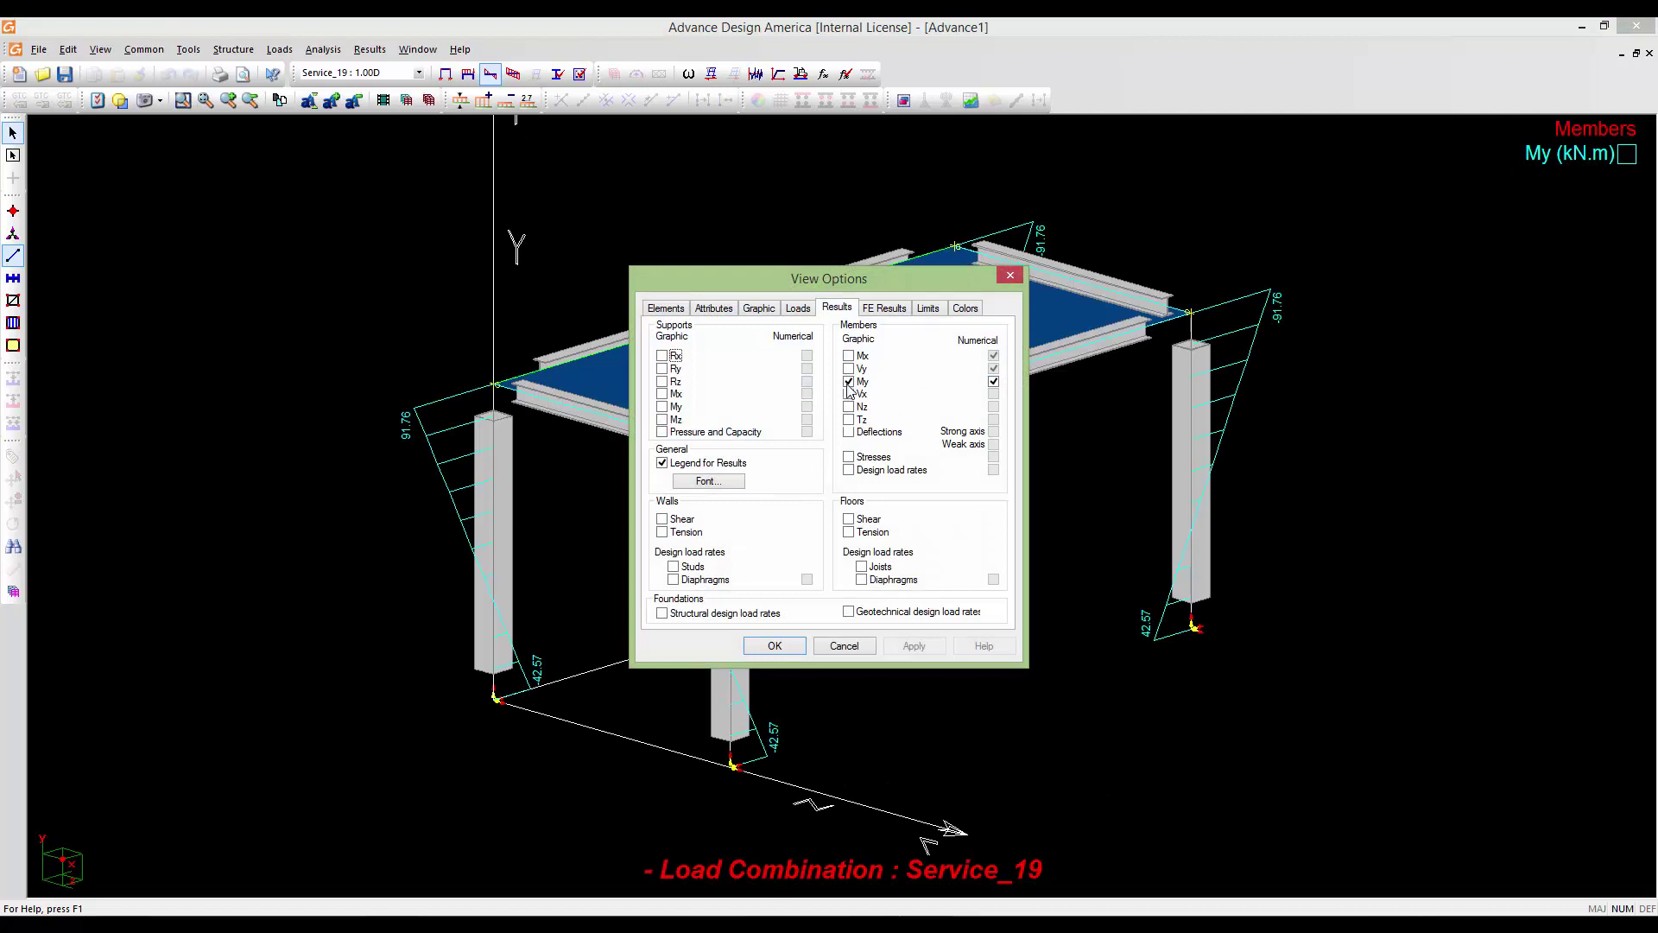
click(849, 382)
click(849, 382)
click(849, 355)
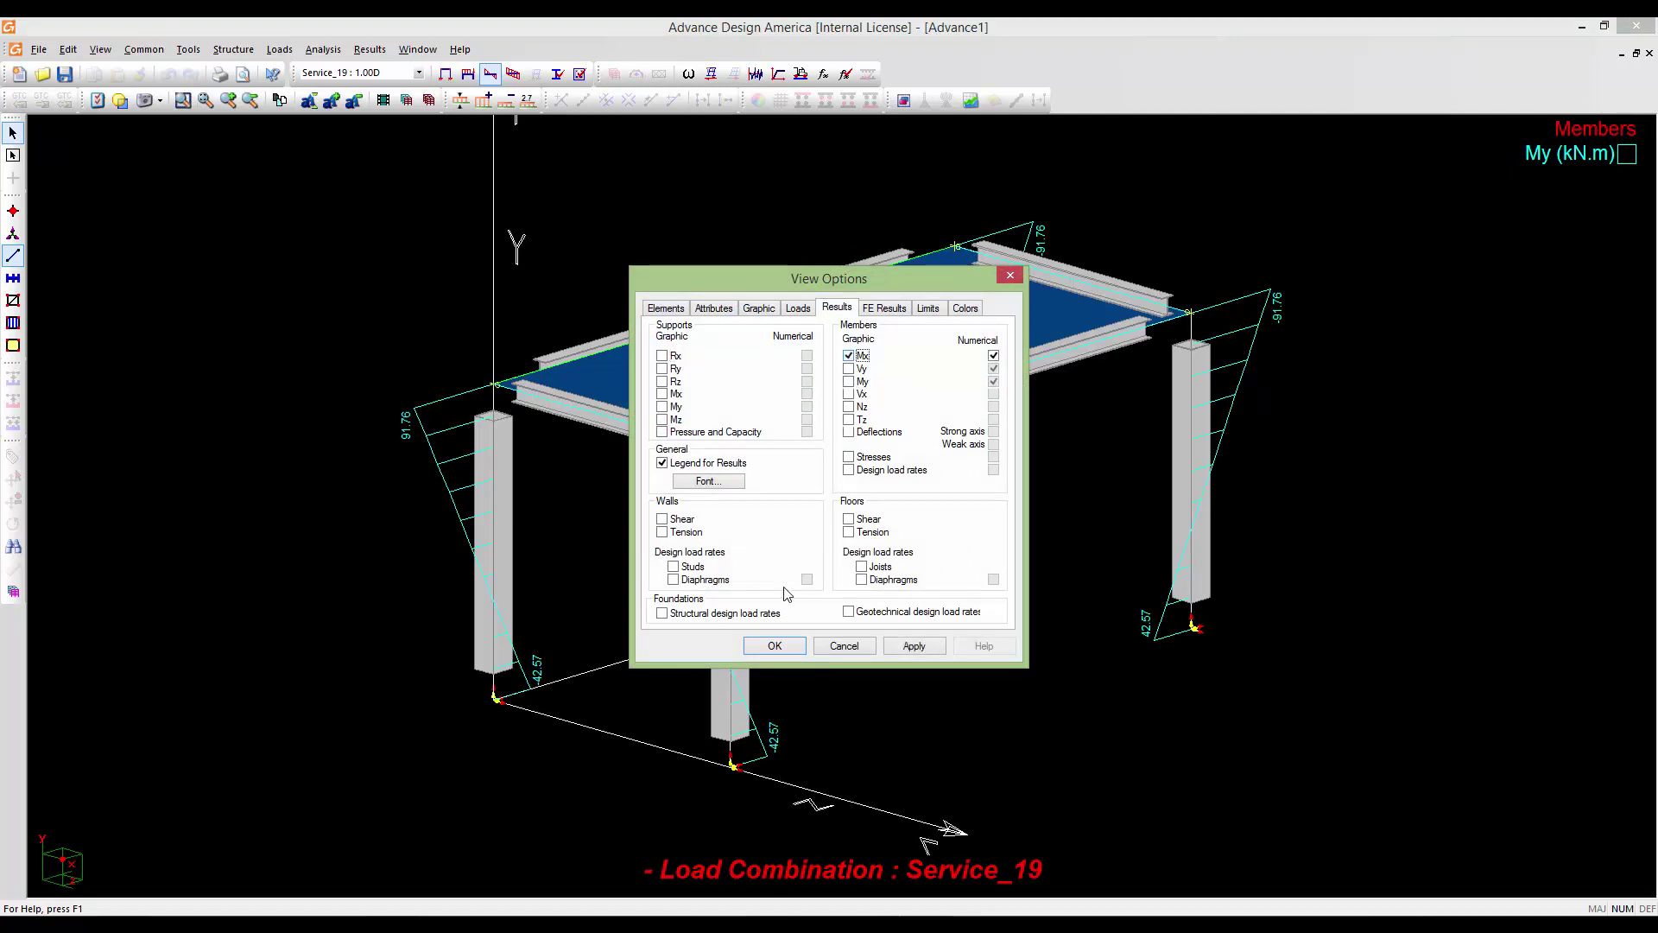
click(775, 645)
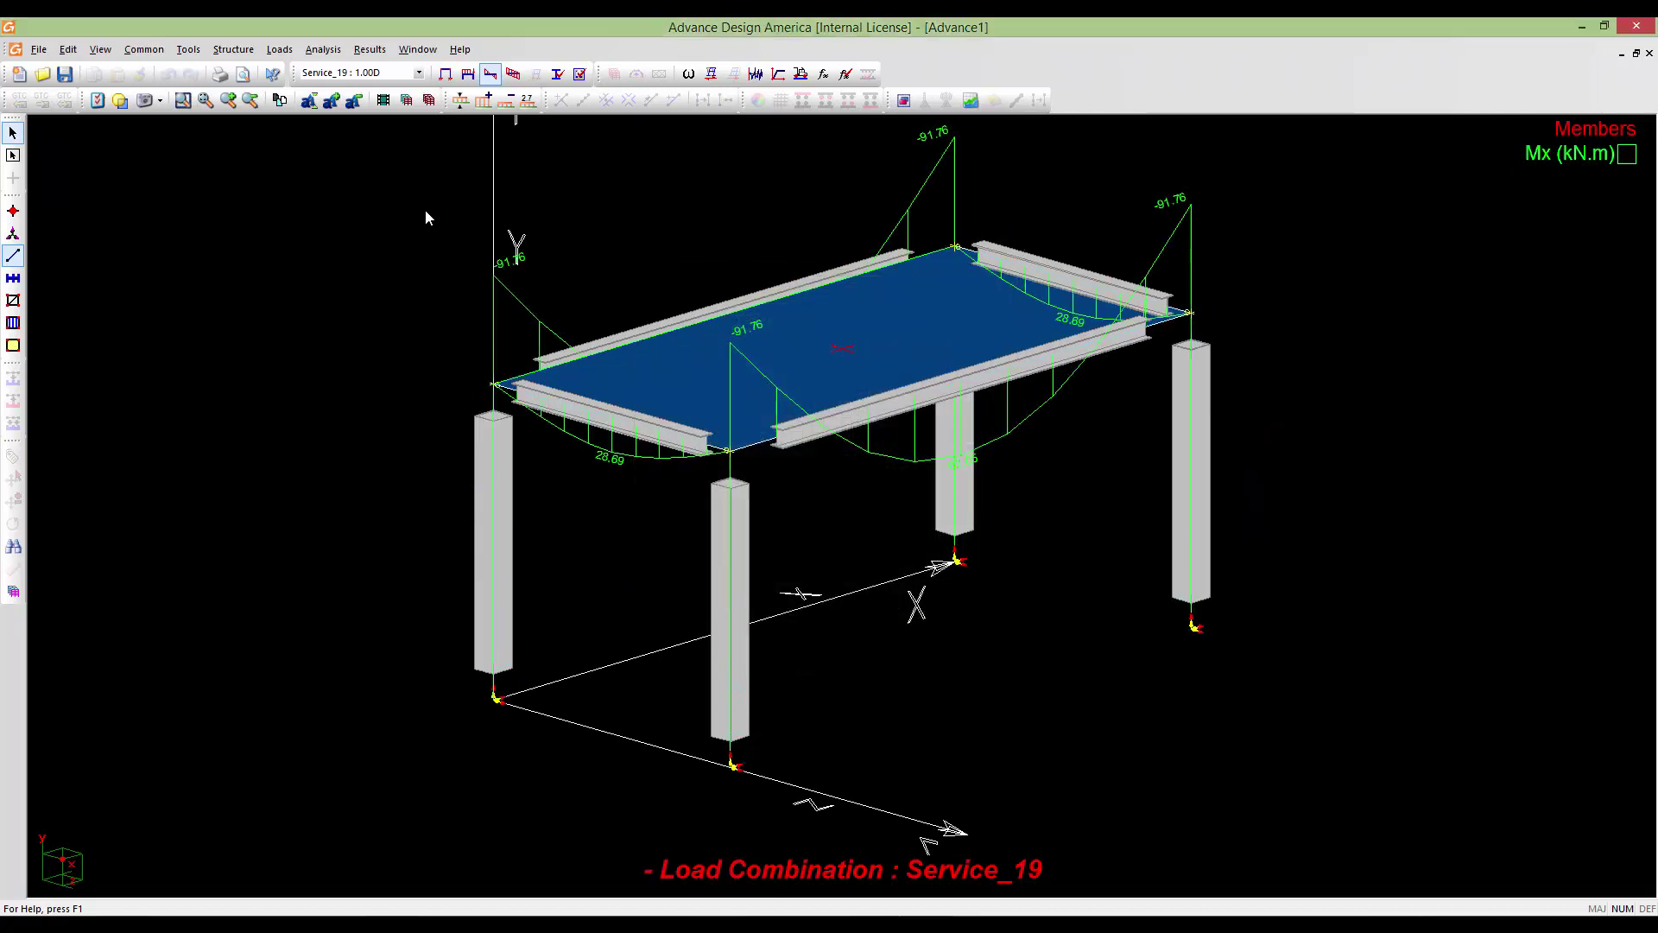
View the members' Mx diagrams under the ULS2_01 combination and under the ULS4_18 combination
click(414, 73)
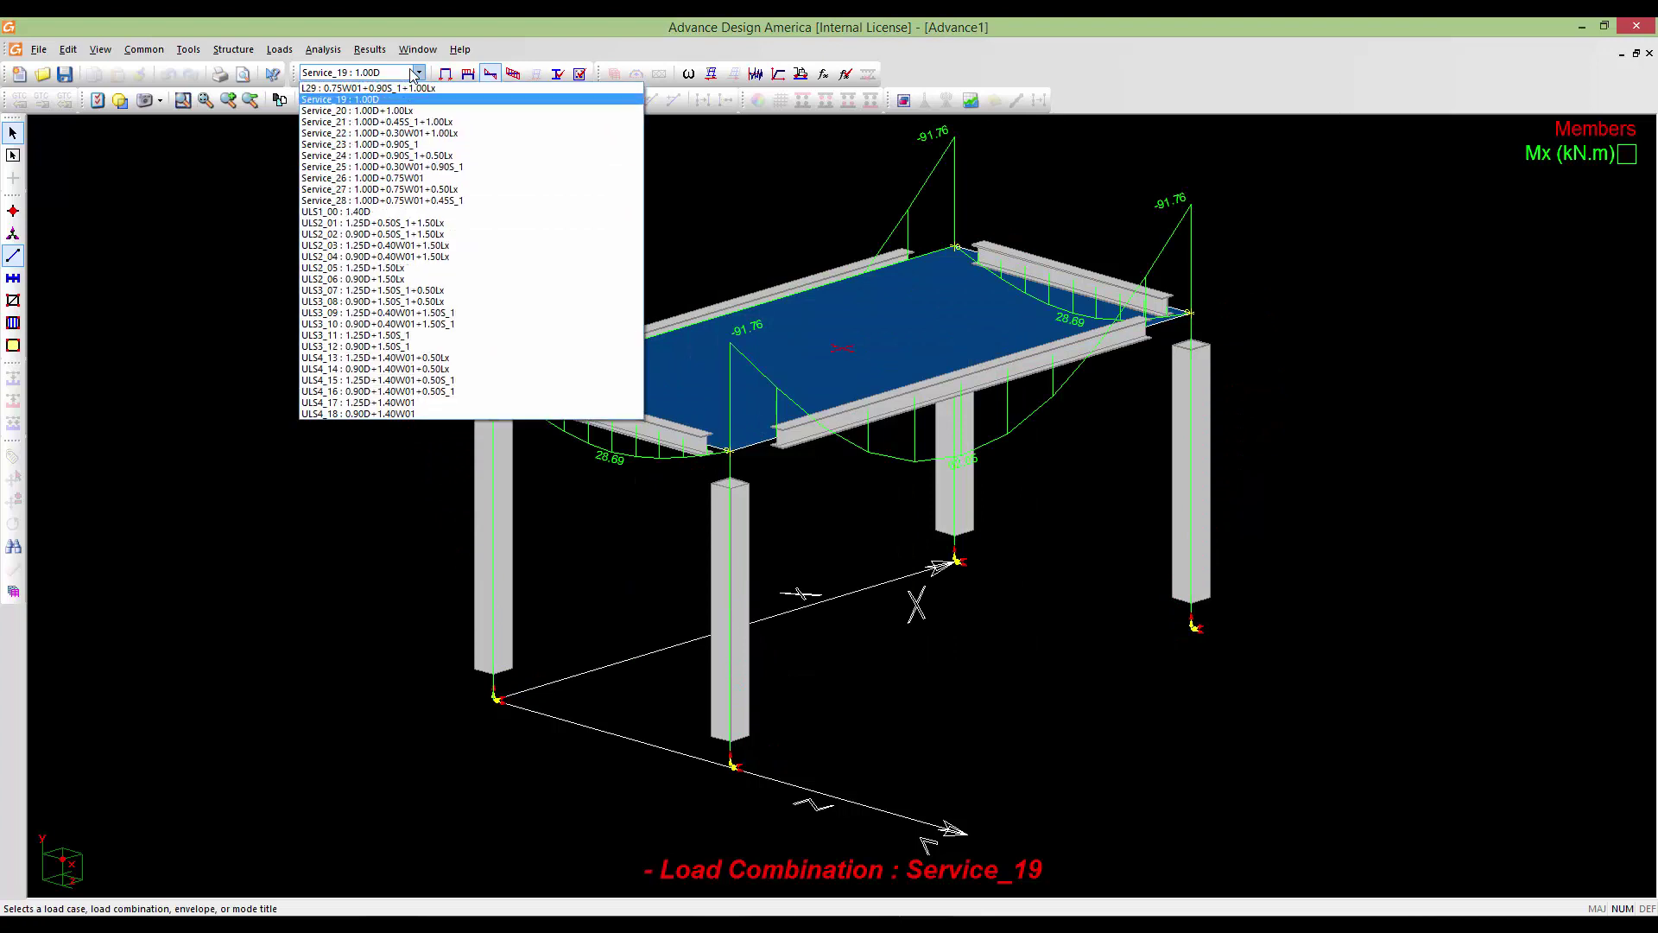
click(371, 223)
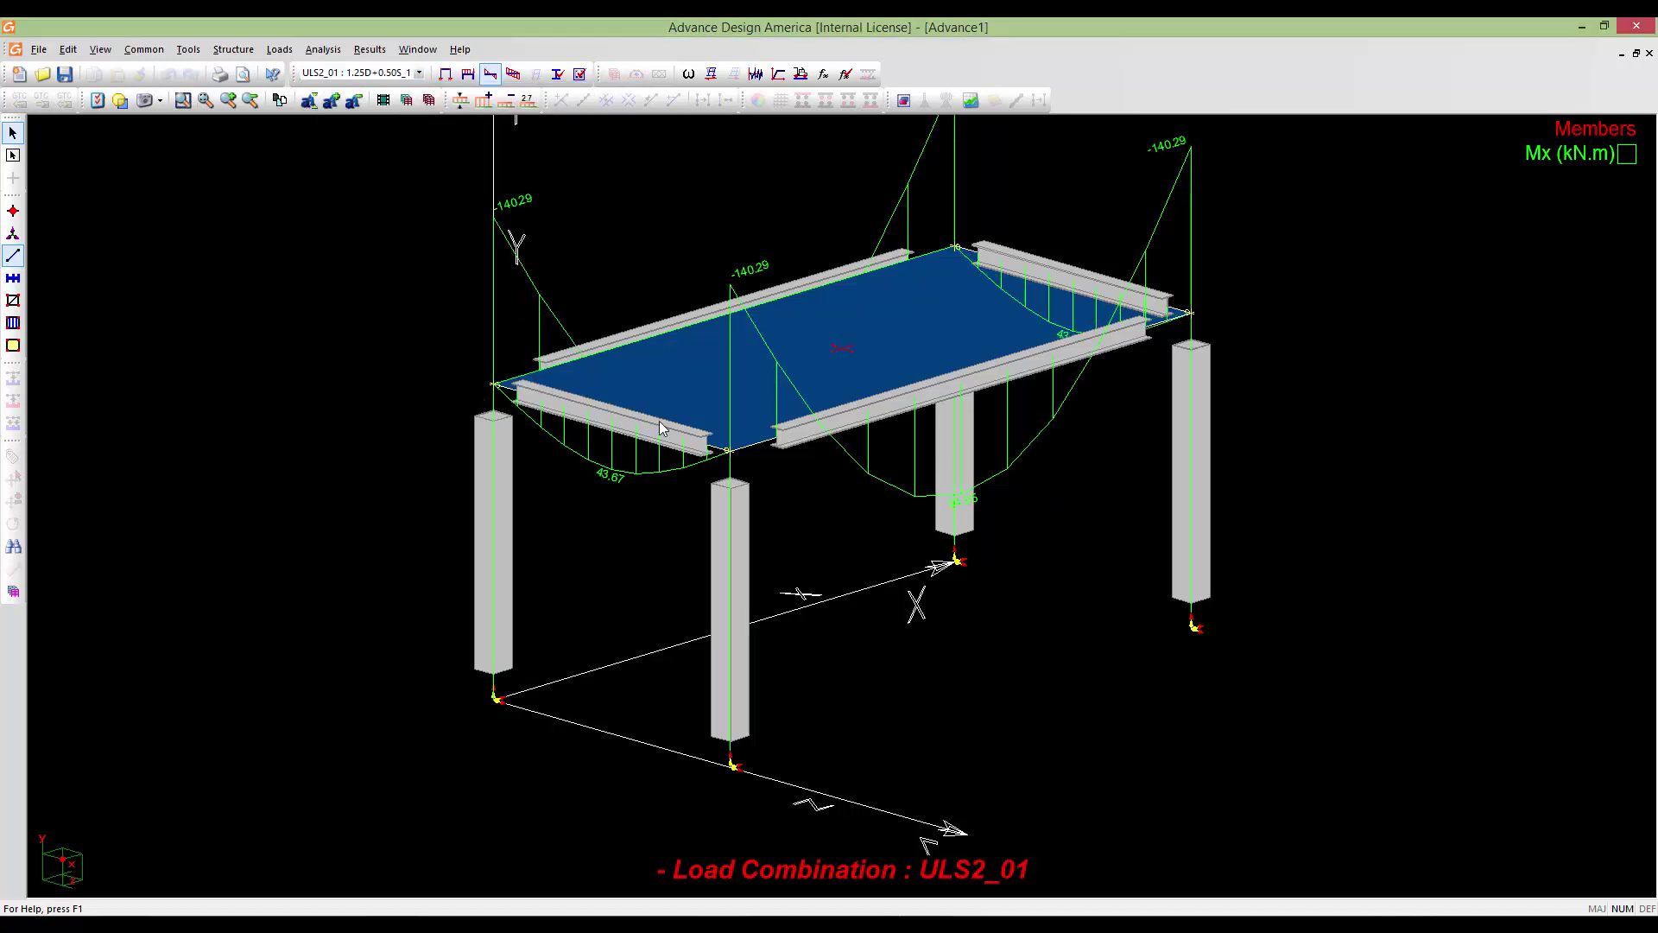
middle_drag(632, 435, 759, 474)
scroll(760, 475, down, 3)
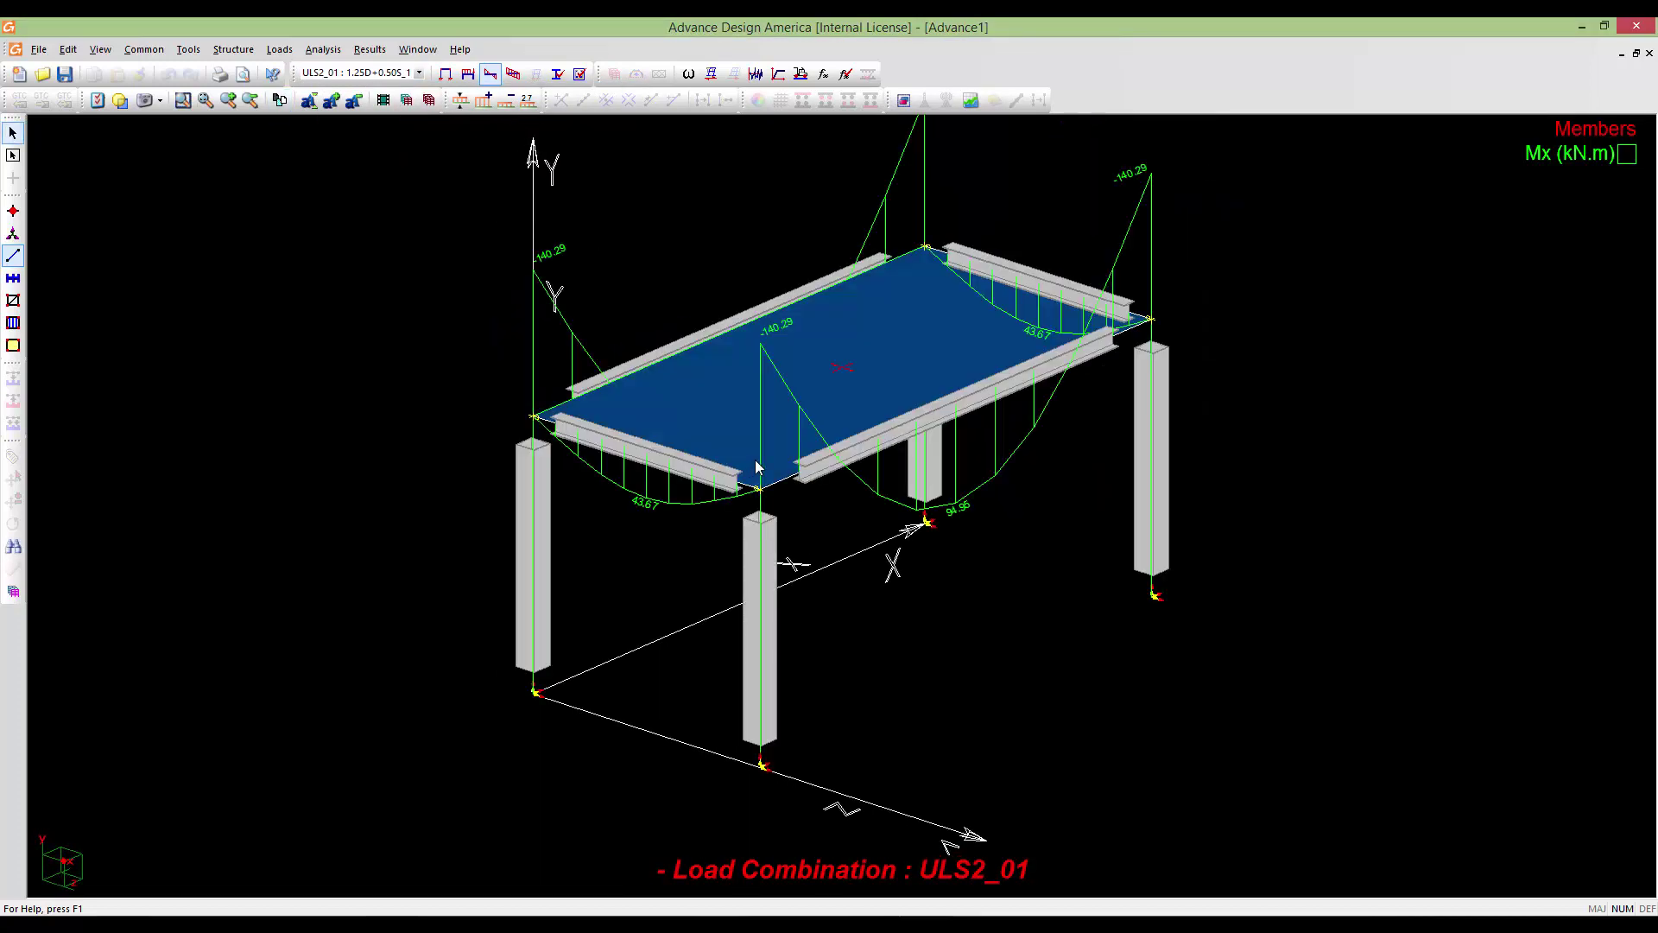
click(419, 73)
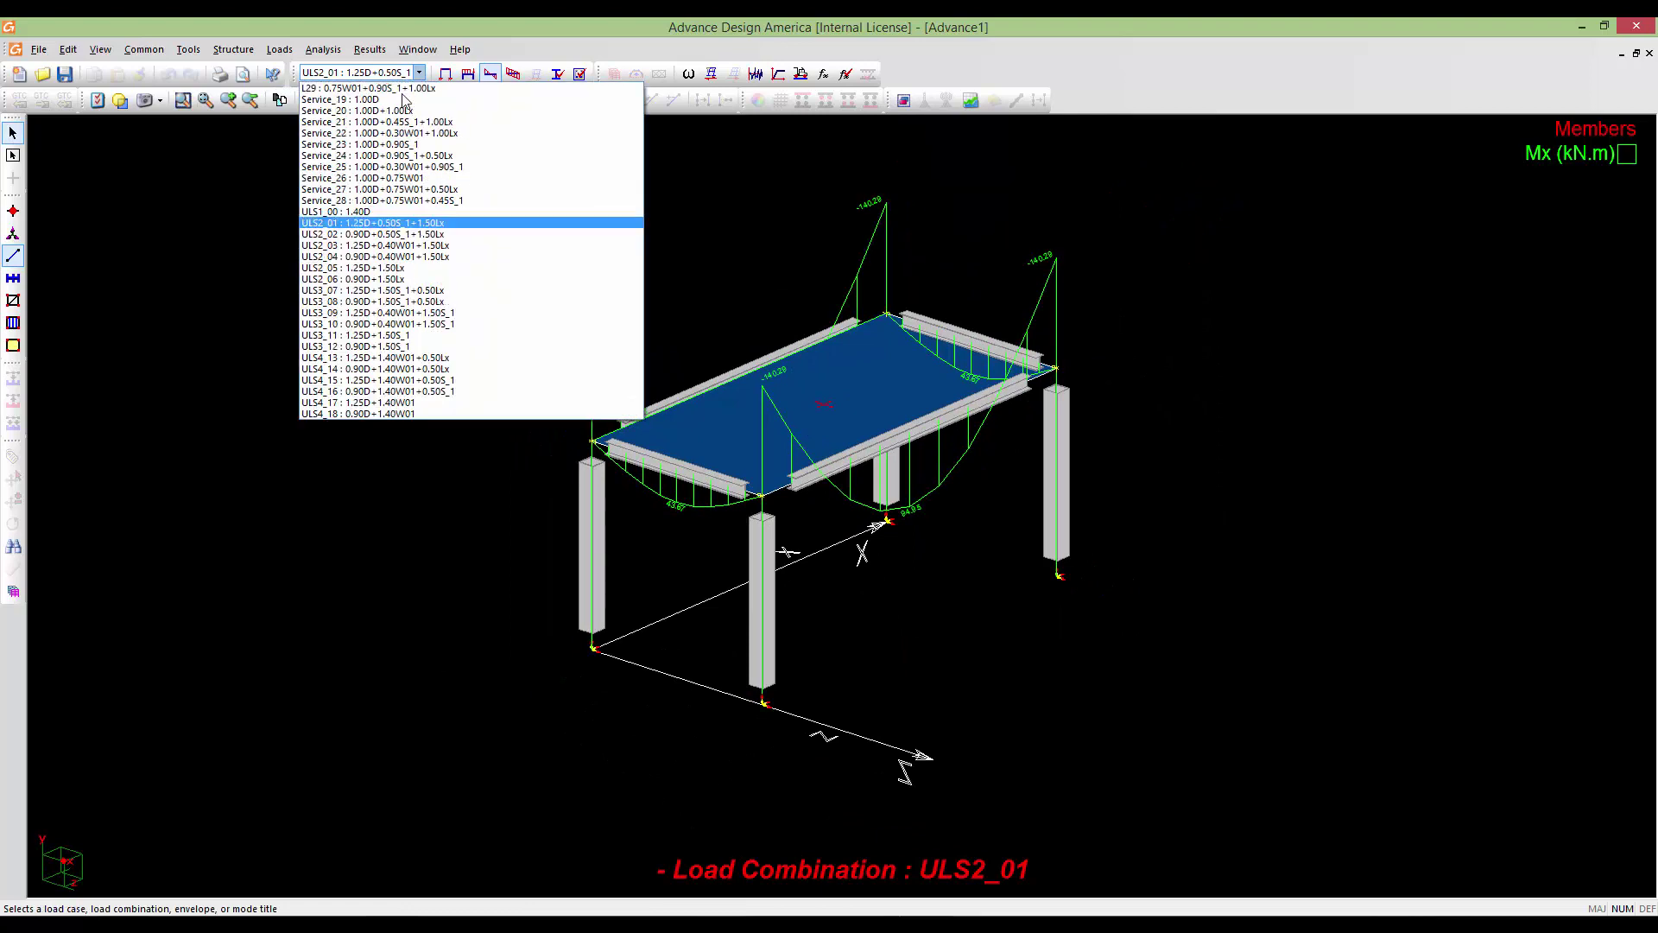
click(388, 413)
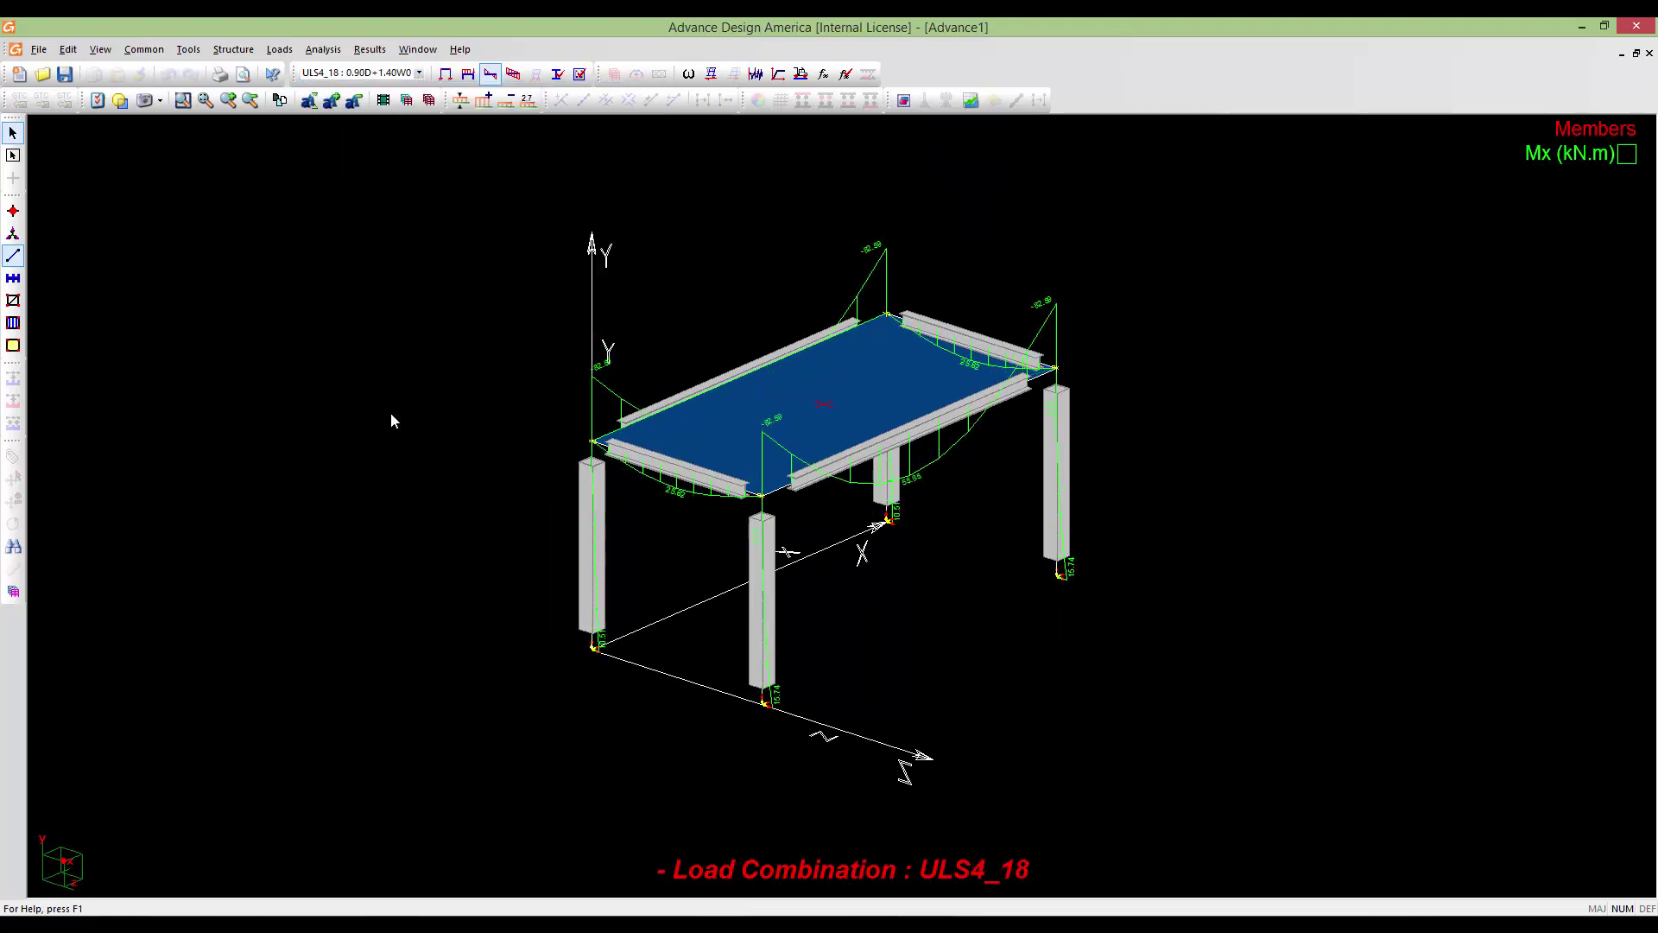
Replace the members' Mx results with the axial force Nz in the view options, including numerical values
click(475, 111)
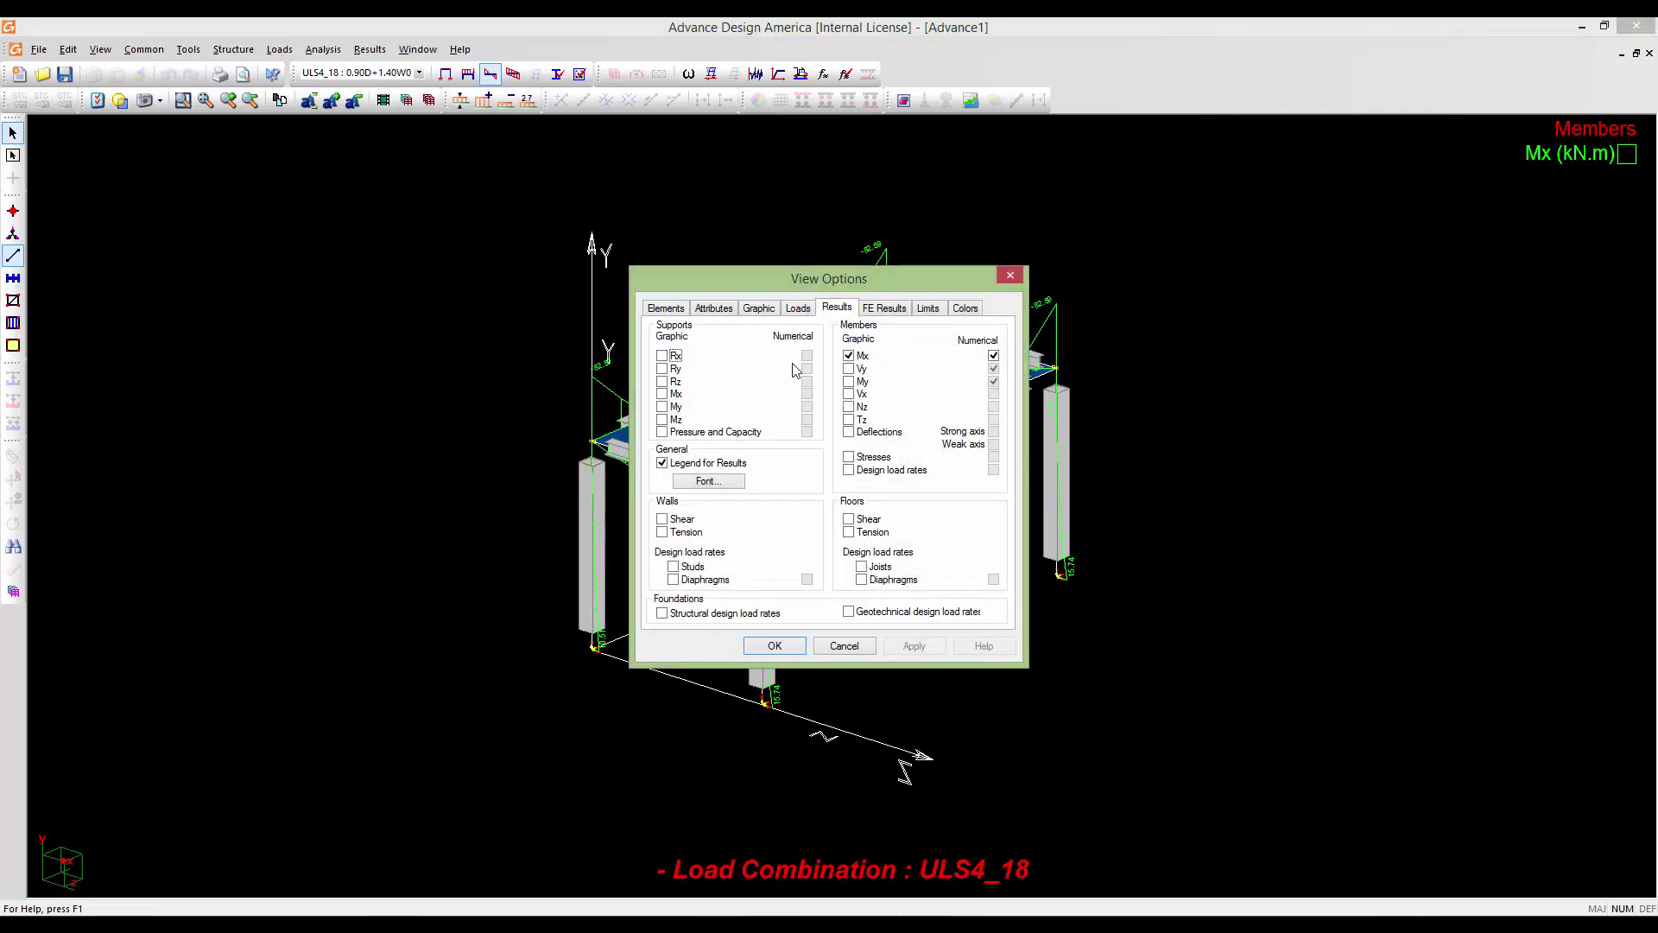
click(849, 355)
click(849, 355)
click(849, 394)
click(849, 381)
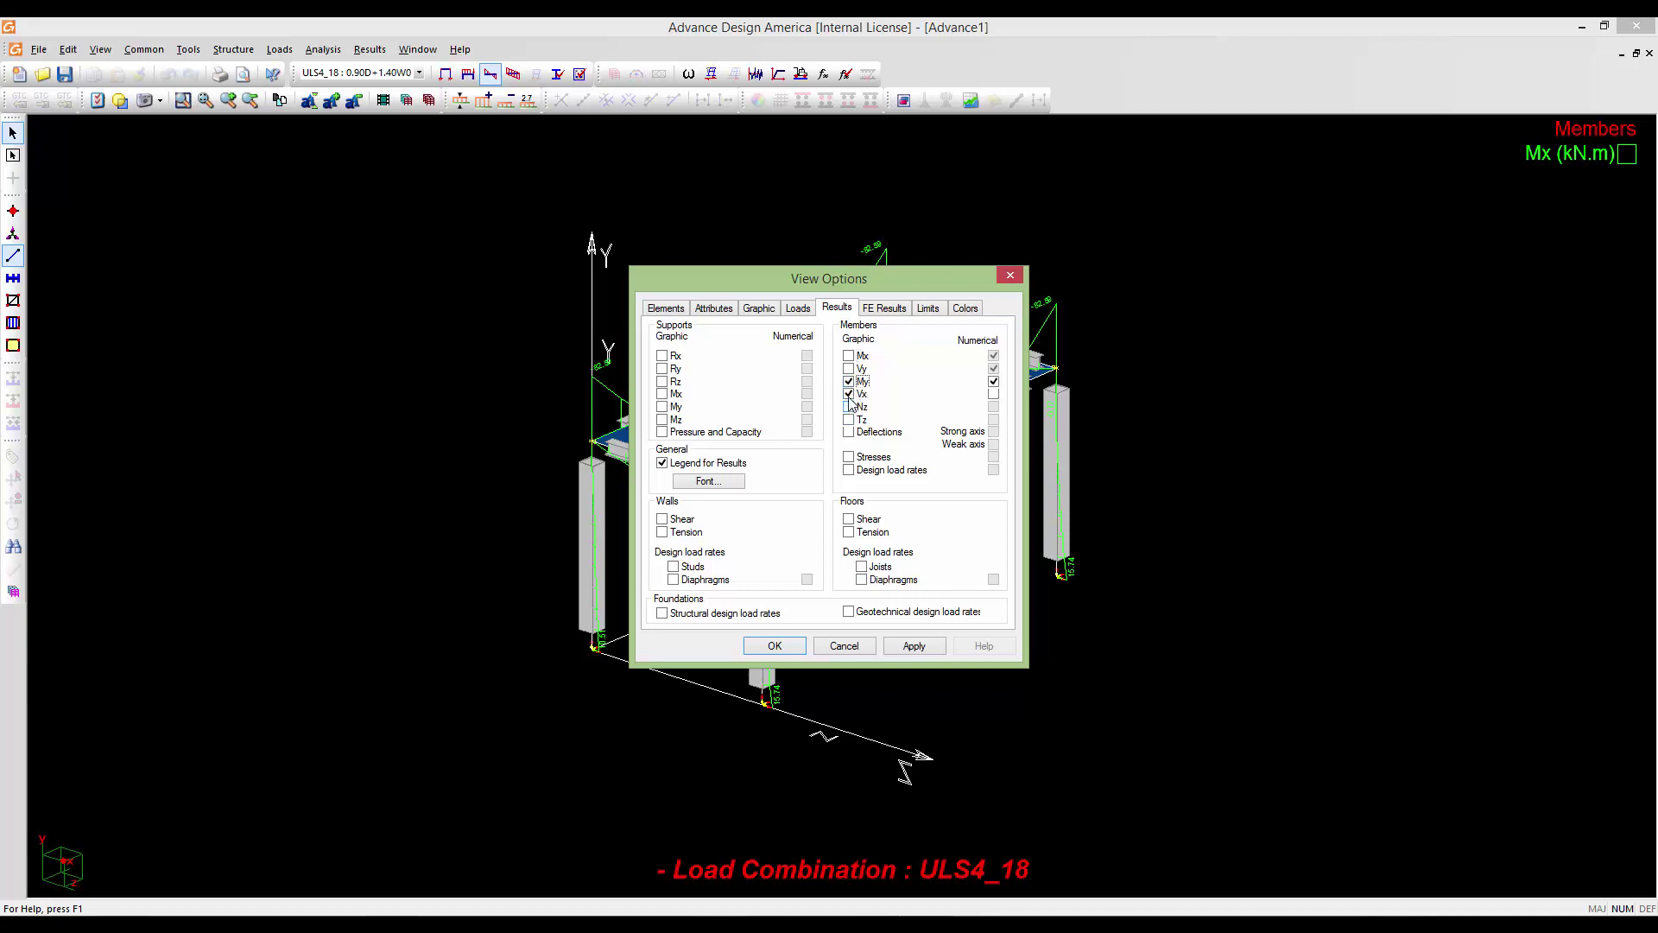
click(848, 406)
click(790, 644)
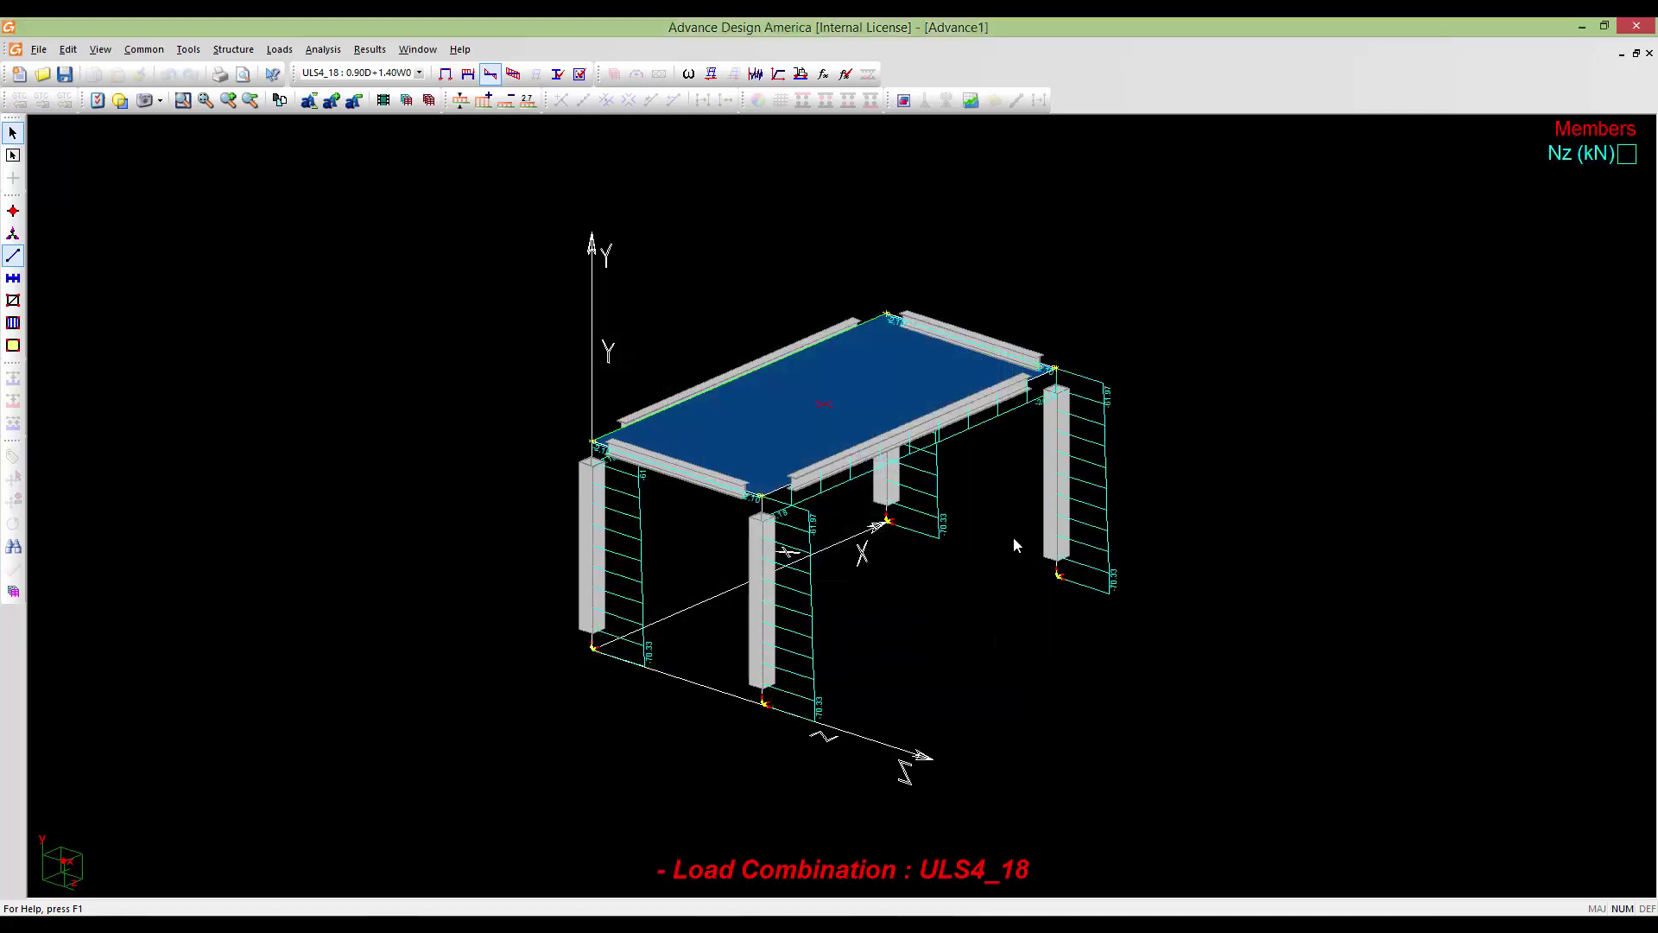
Replace the members' Nz results with deflections, including strong-axis numerical values, and view the deflected beams and columns
double_click(934, 516)
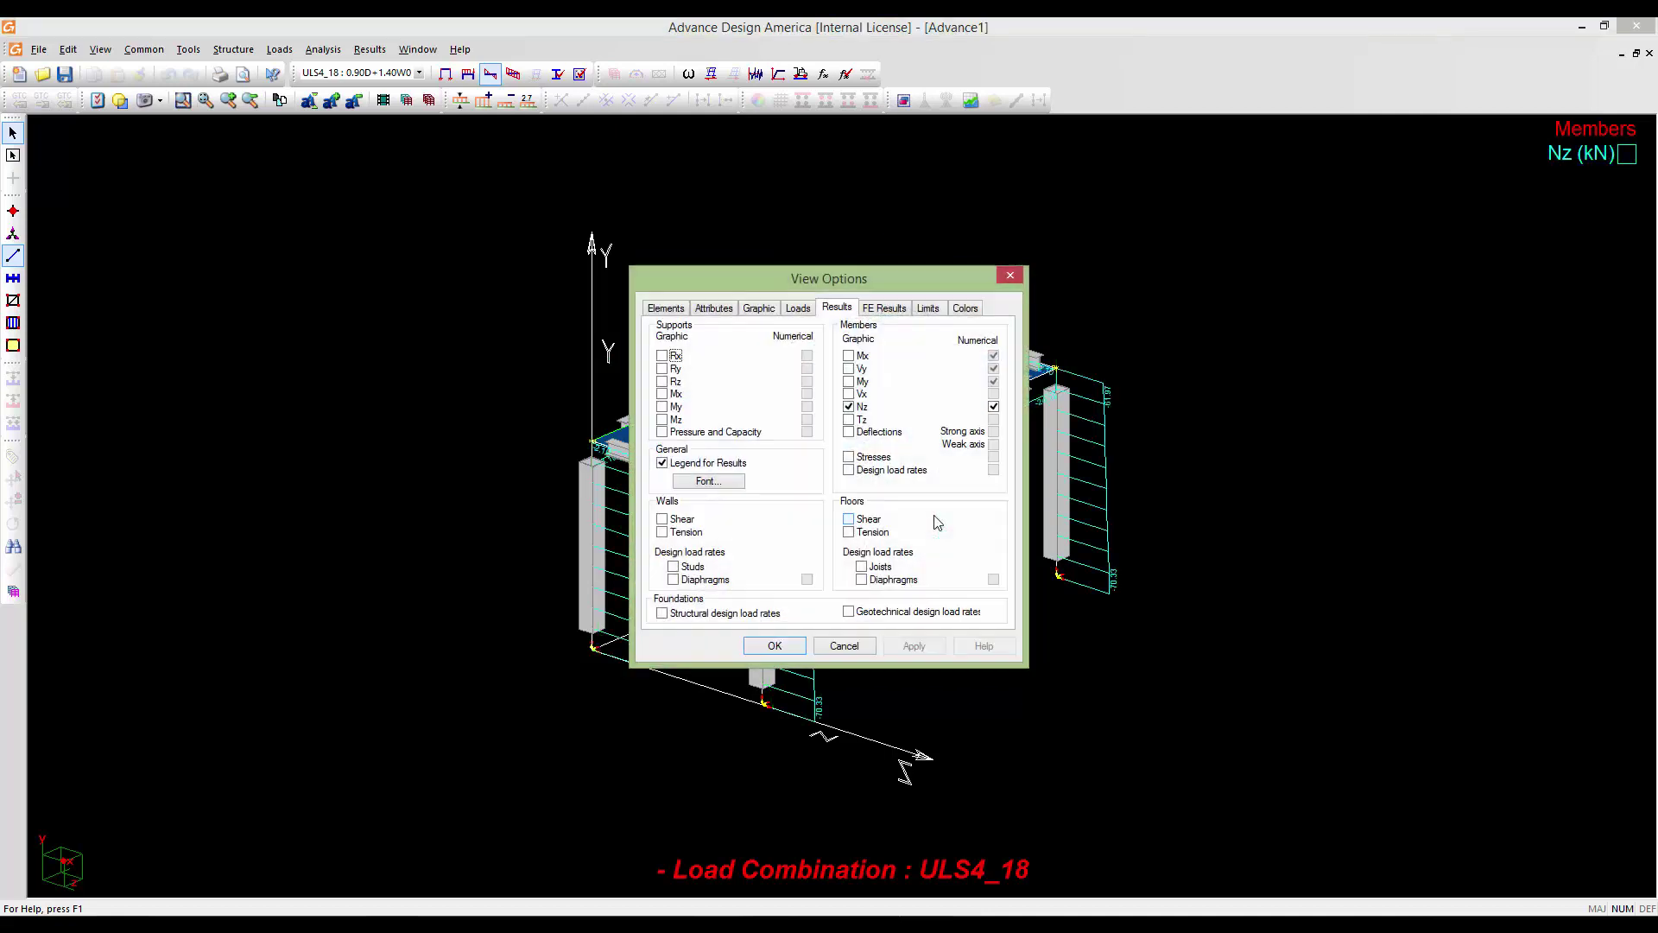
click(850, 406)
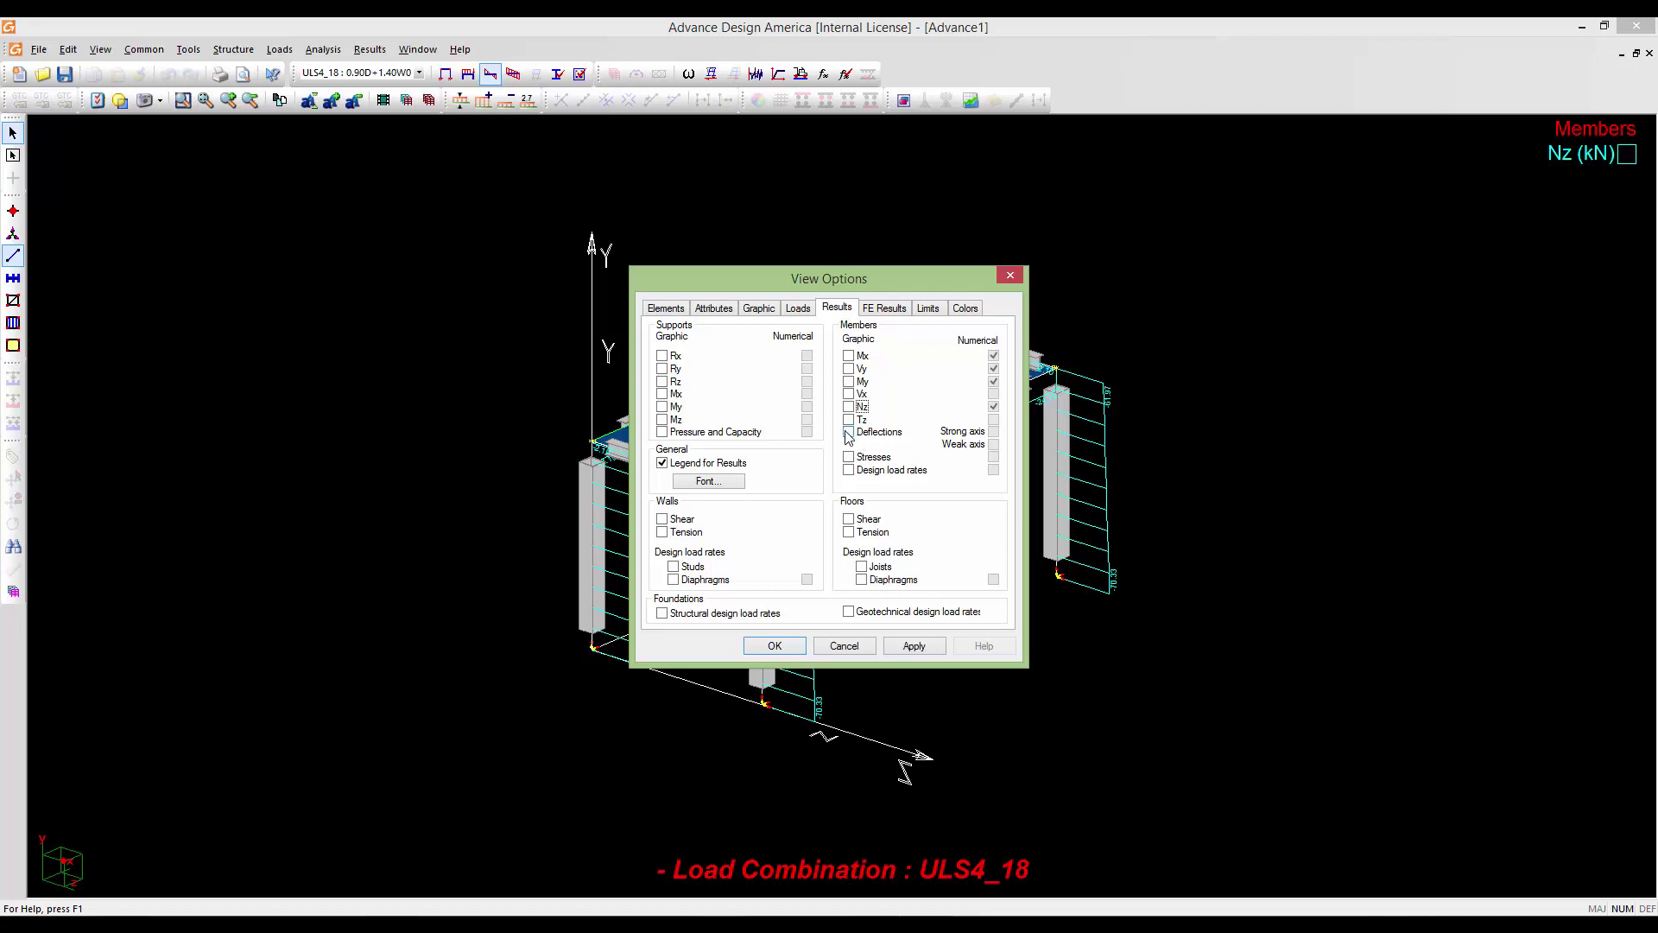
click(849, 432)
click(994, 432)
click(773, 646)
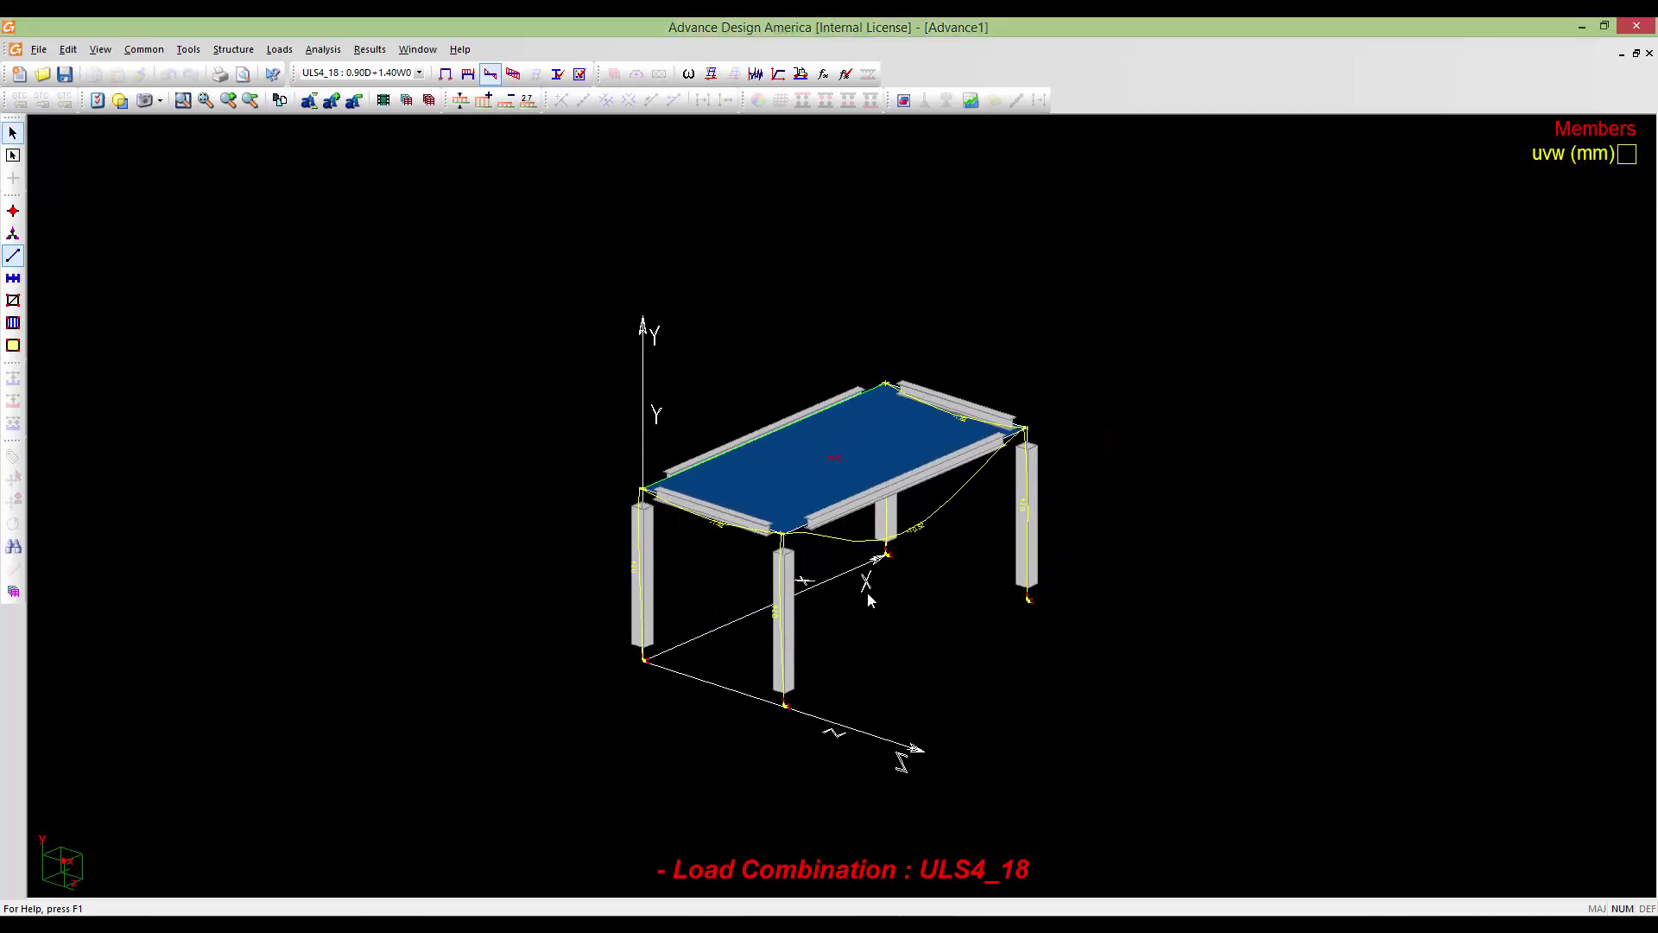
scroll(867, 592, up, 5)
scroll(899, 553, down, 3)
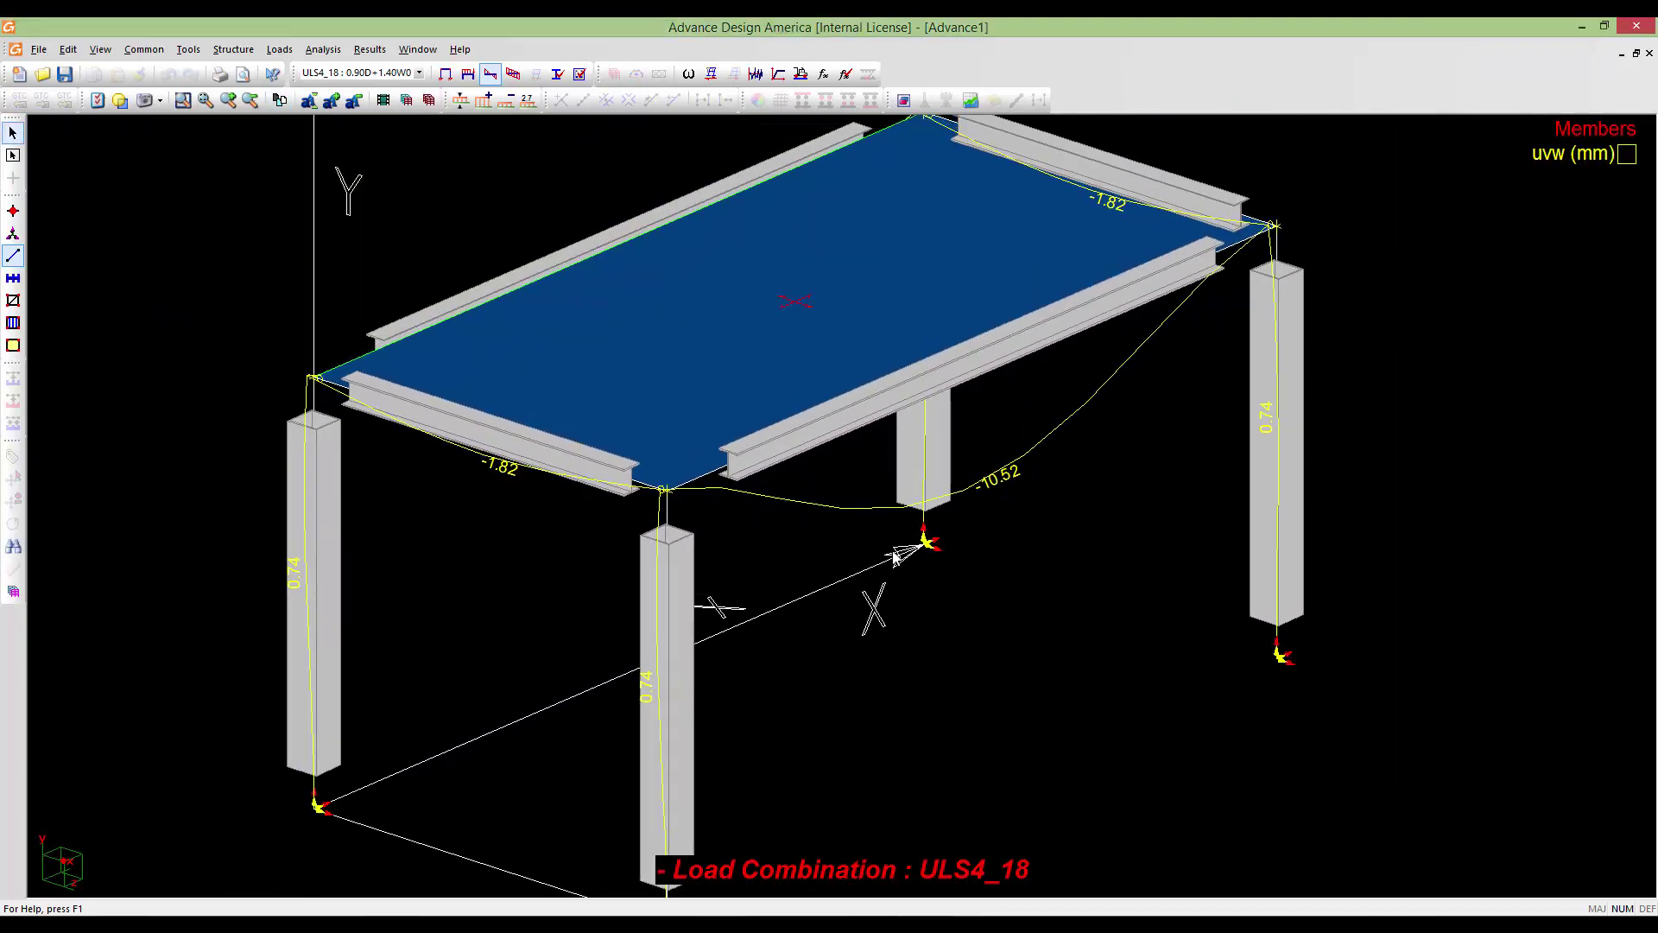
middle_drag(1000, 479, 940, 533)
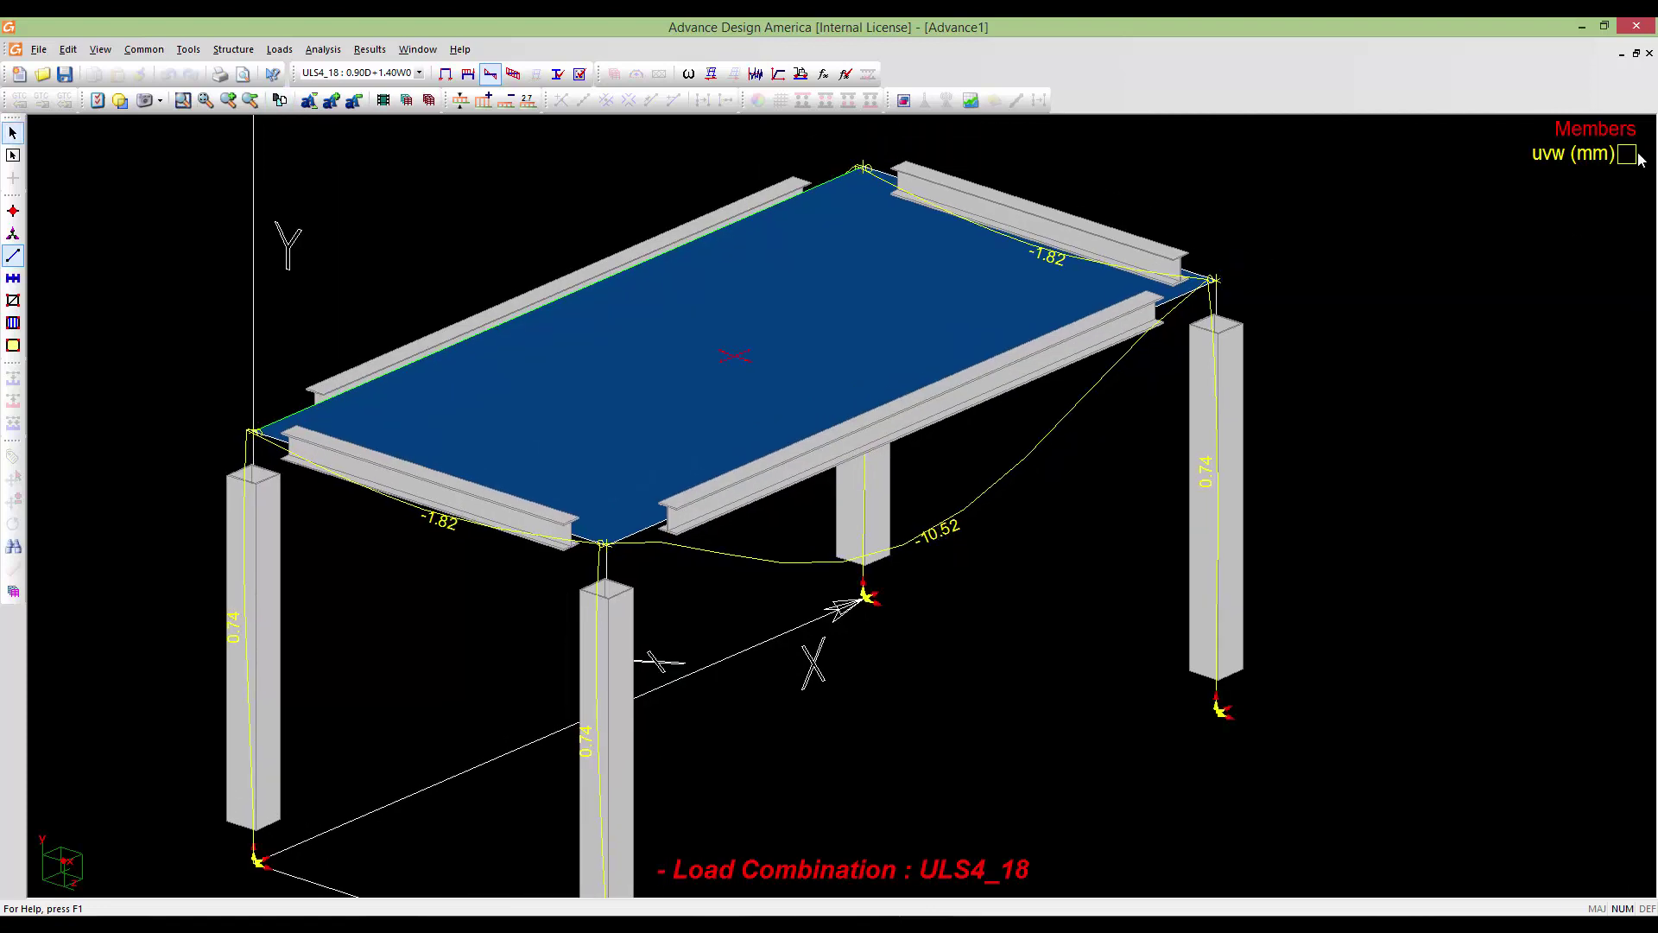
scroll(968, 535, up, 1)
scroll(878, 586, down, 3)
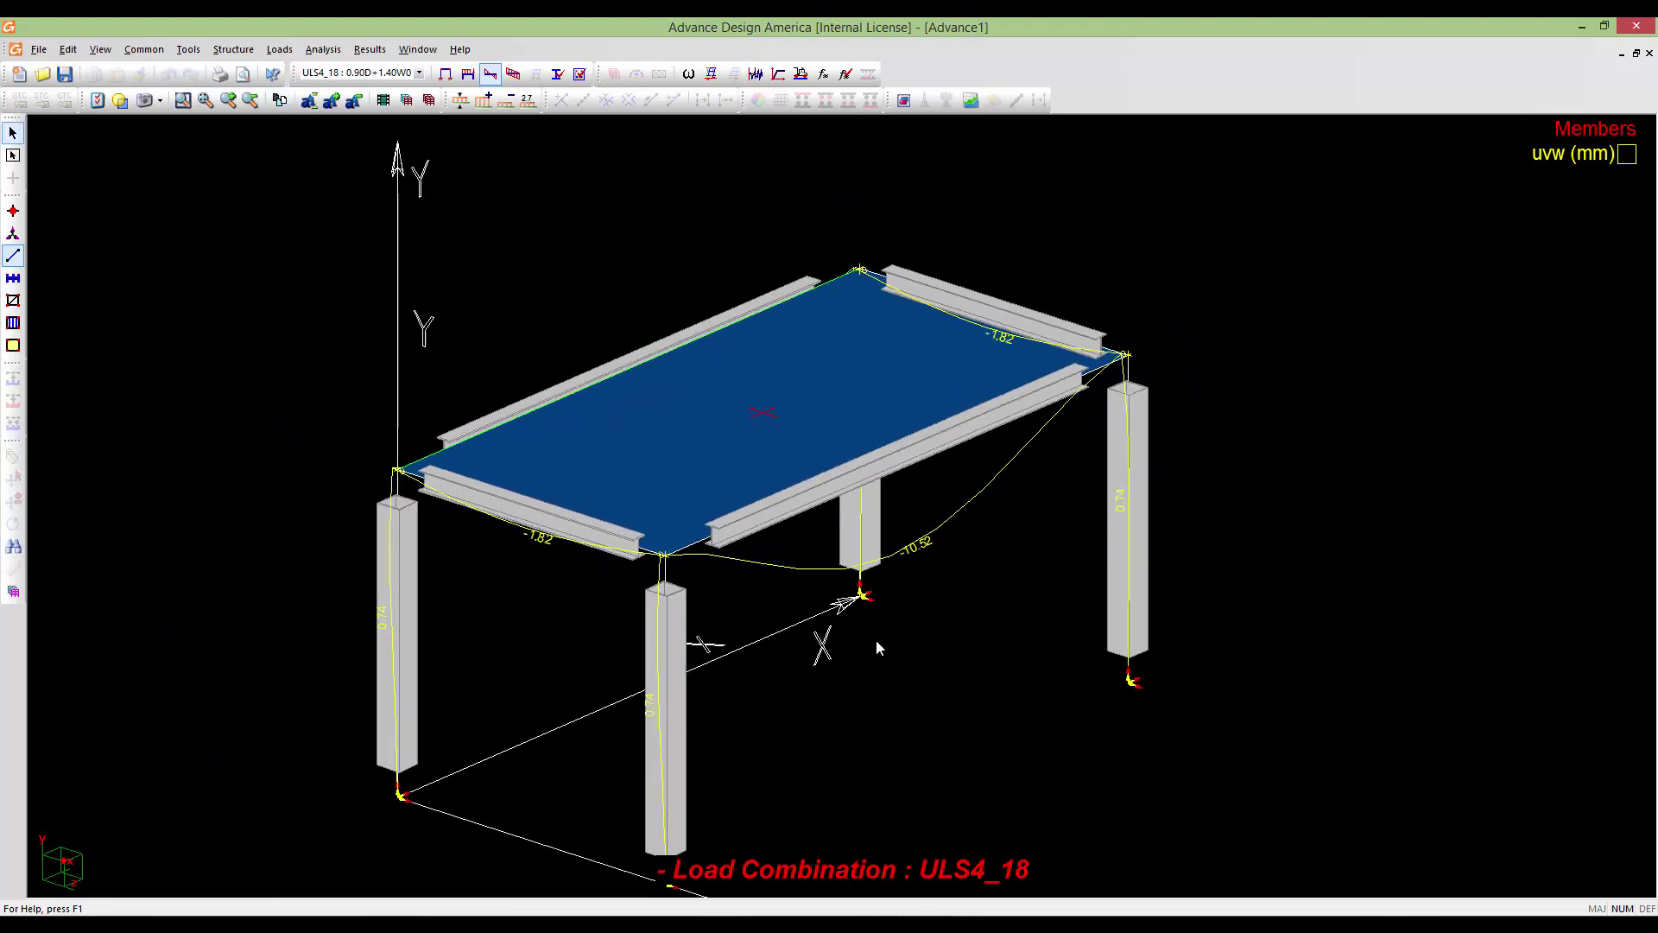
Increase and reduce the amplitude of the members' deflection diagrams several times, finishing with a reduced amplitude
click(483, 100)
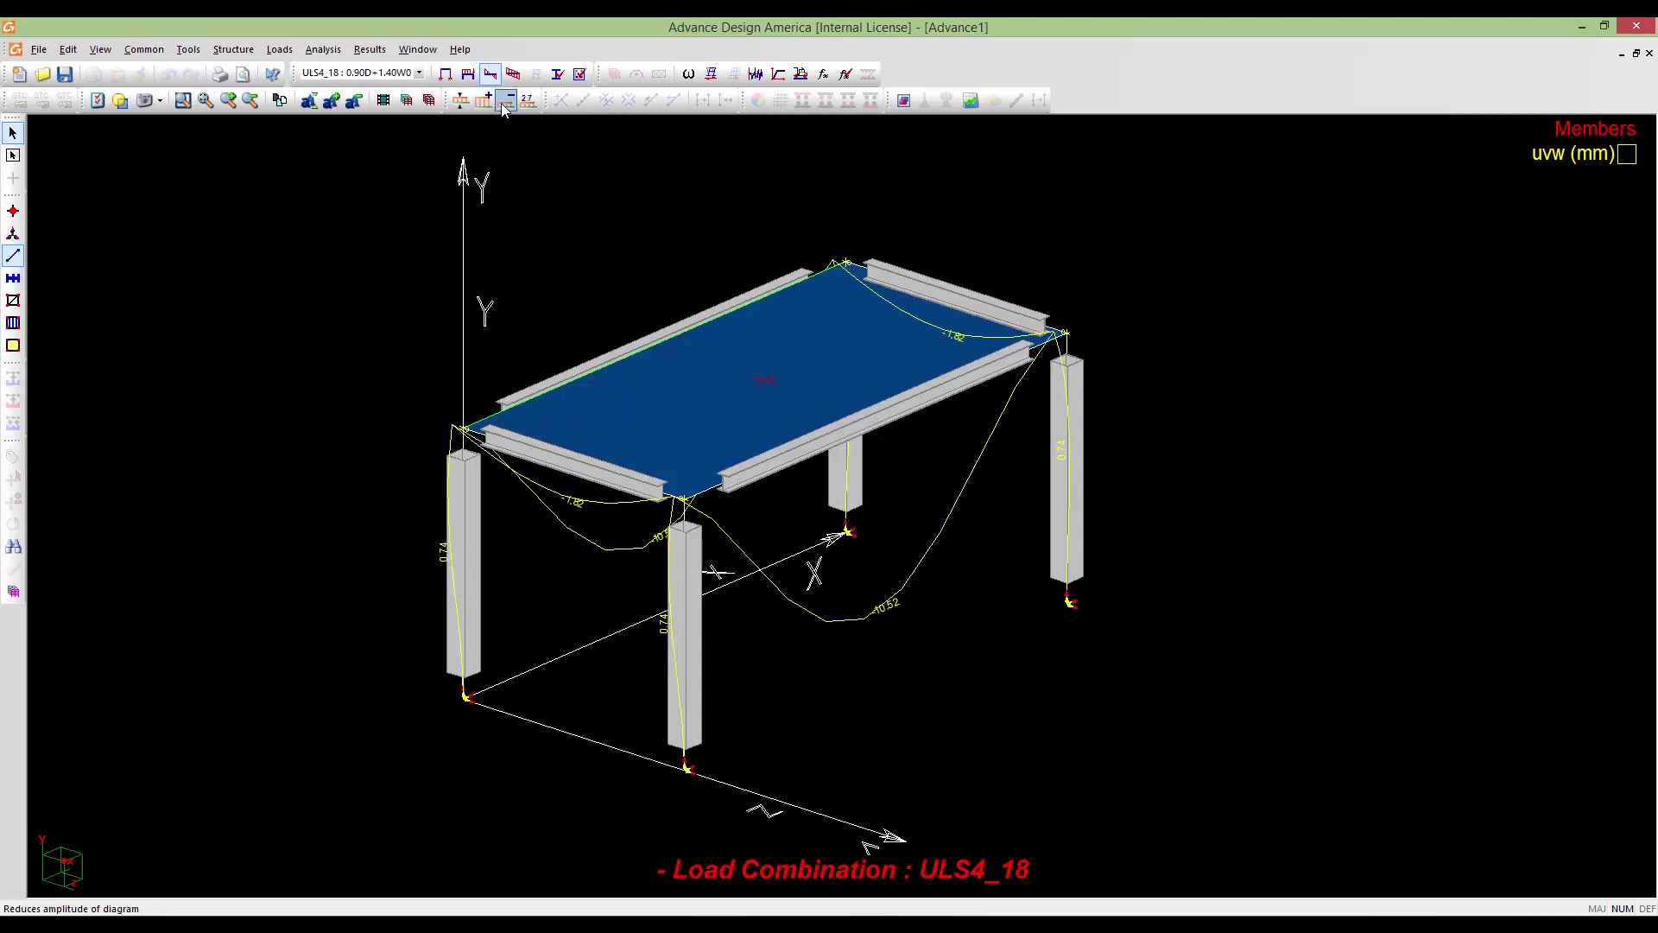
click(505, 101)
click(504, 102)
click(485, 102)
click(485, 102)
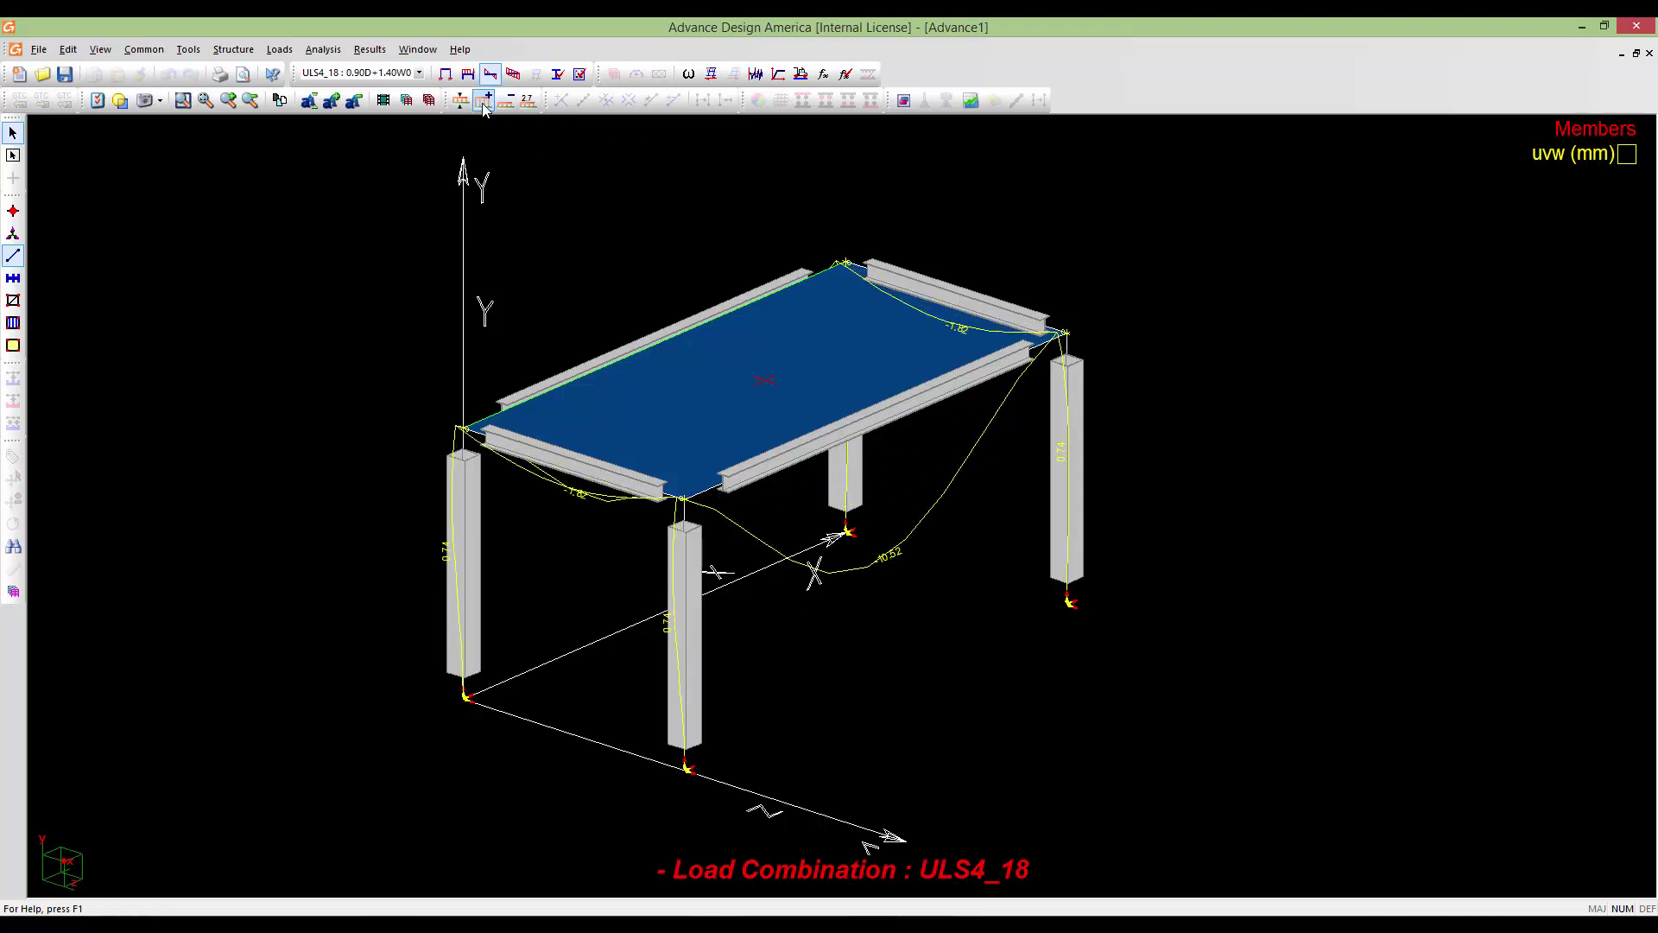
click(486, 103)
click(488, 105)
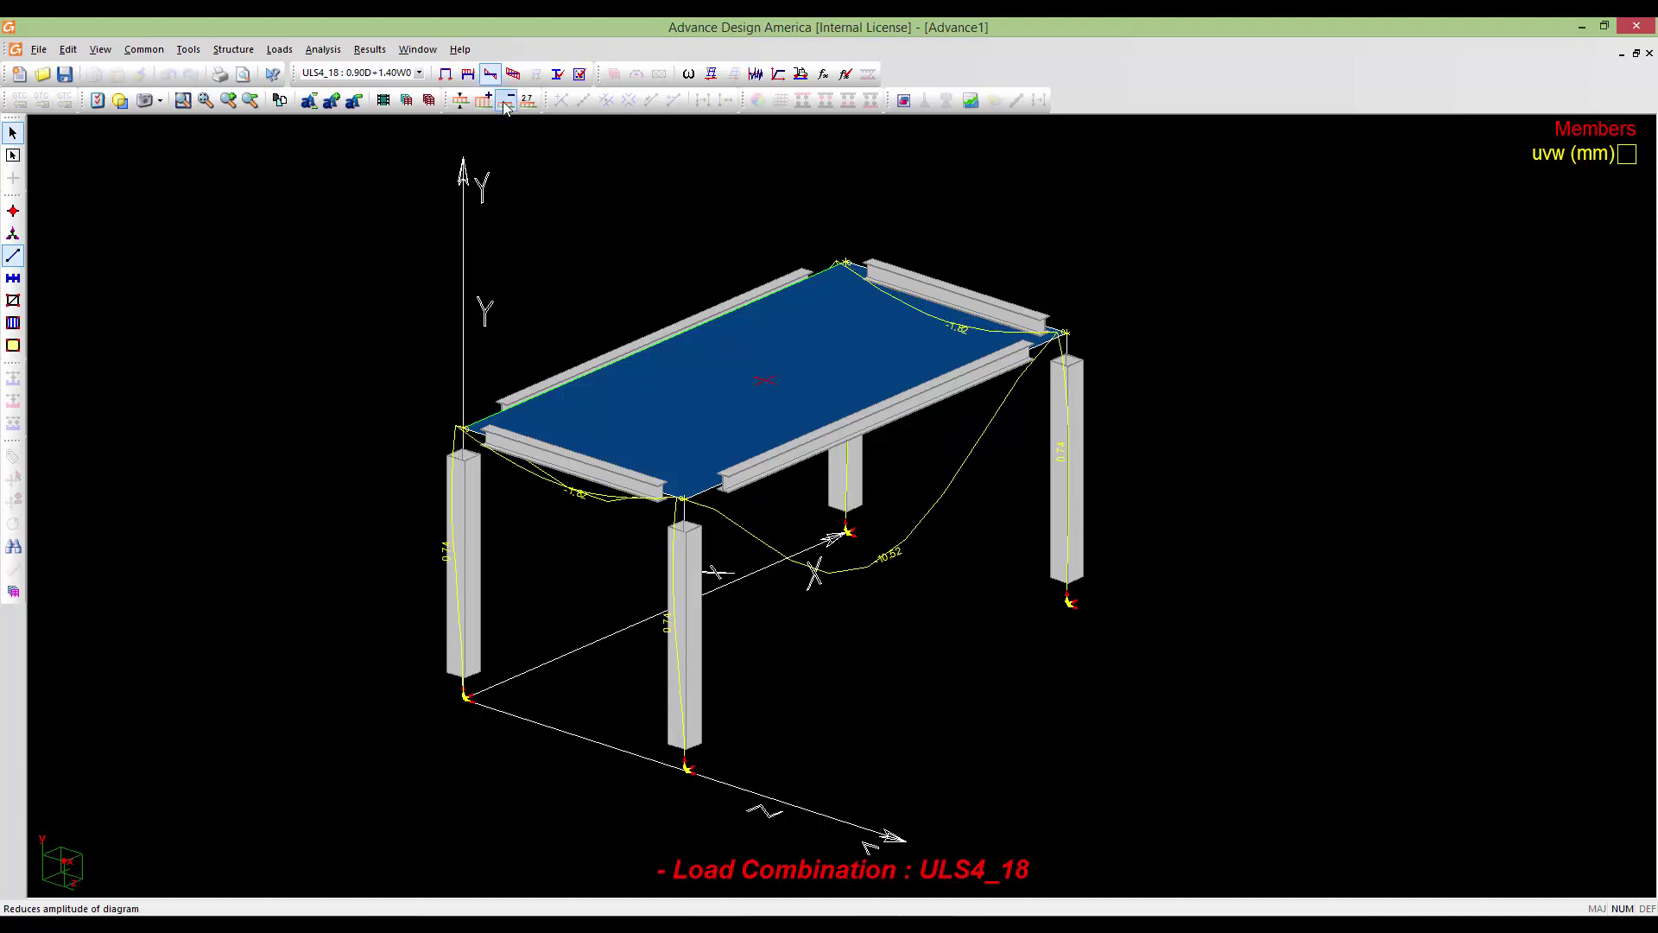
click(504, 103)
click(486, 103)
click(502, 102)
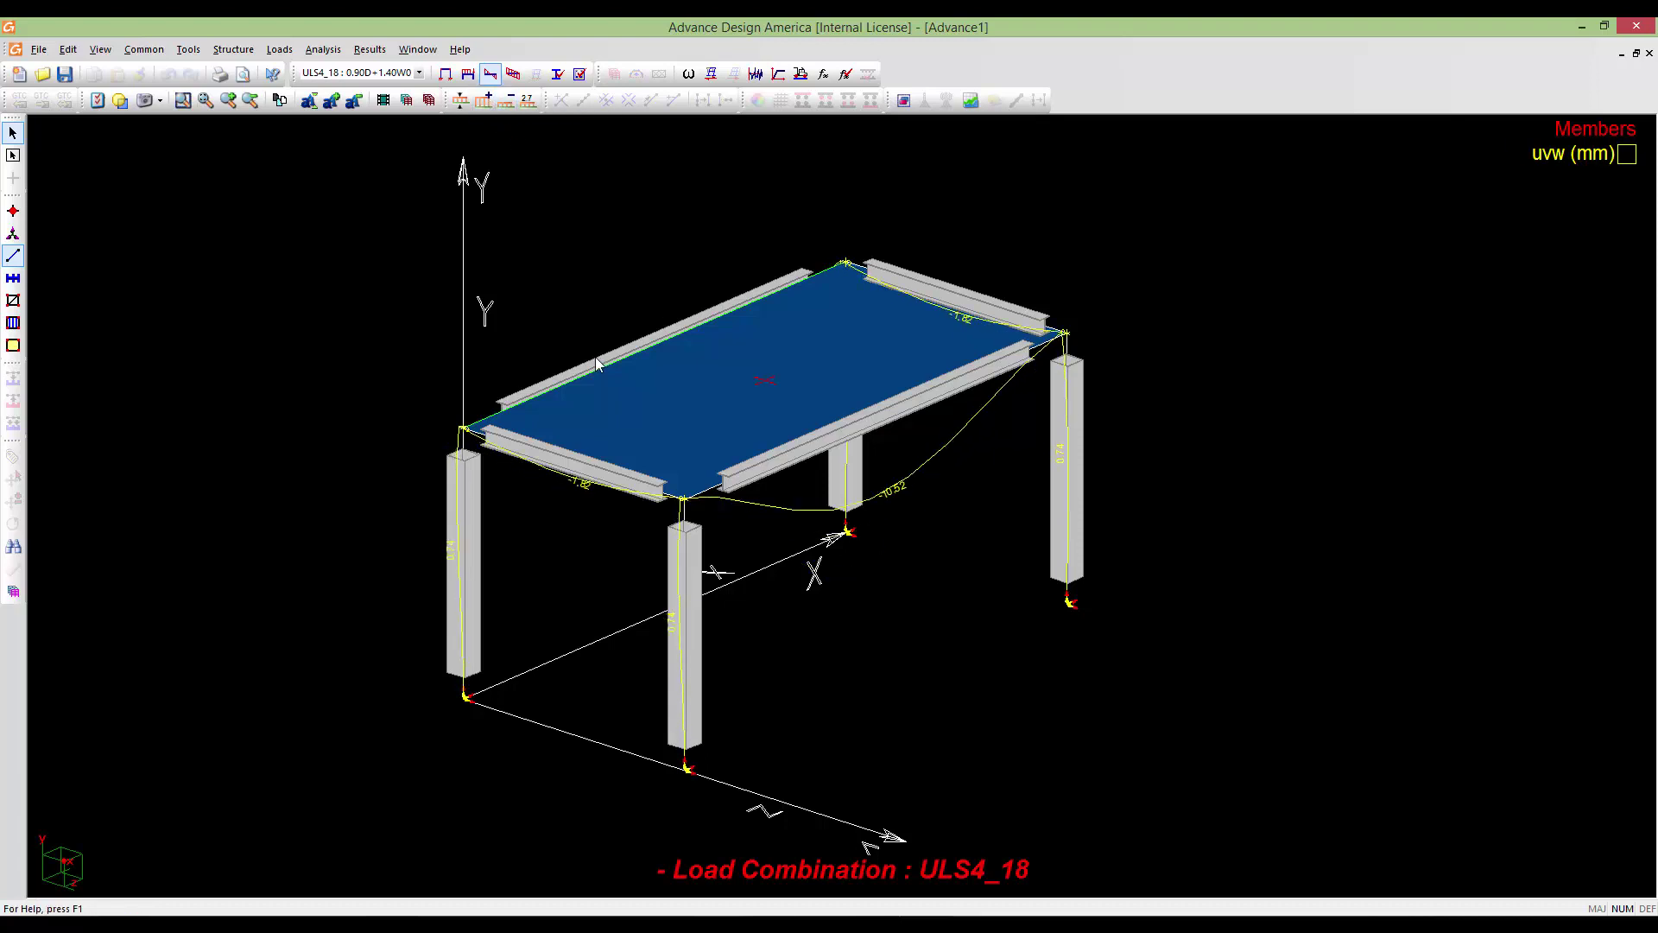
middle_drag(597, 357, 620, 406)
scroll(620, 406, down, 1)
click(485, 102)
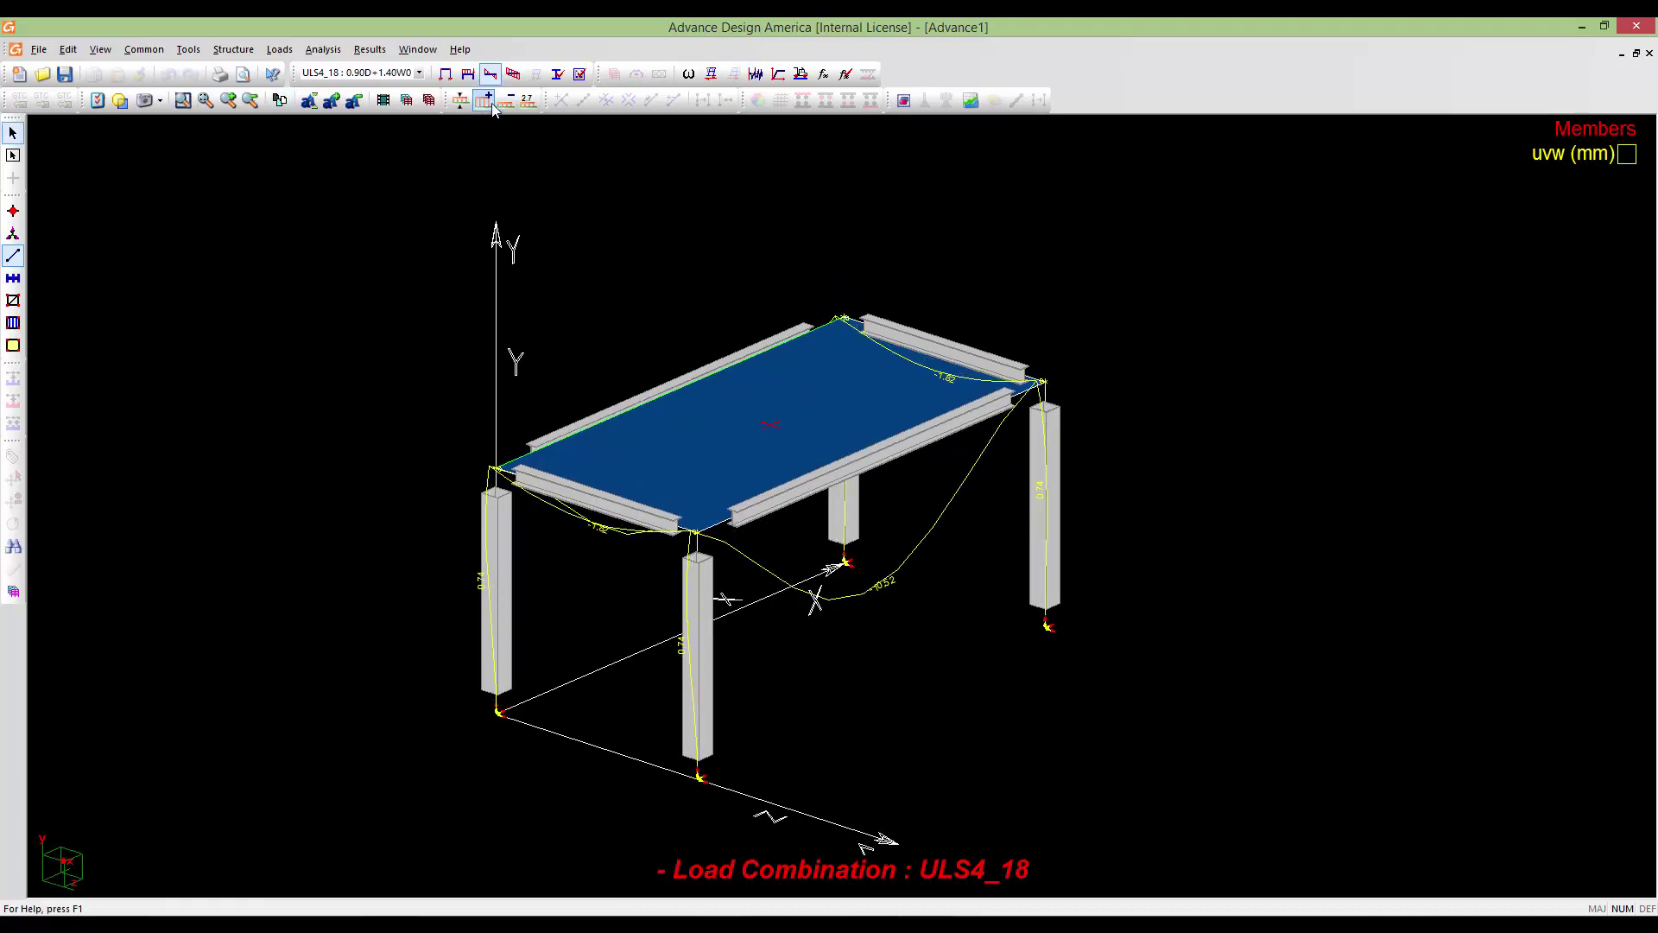
click(505, 103)
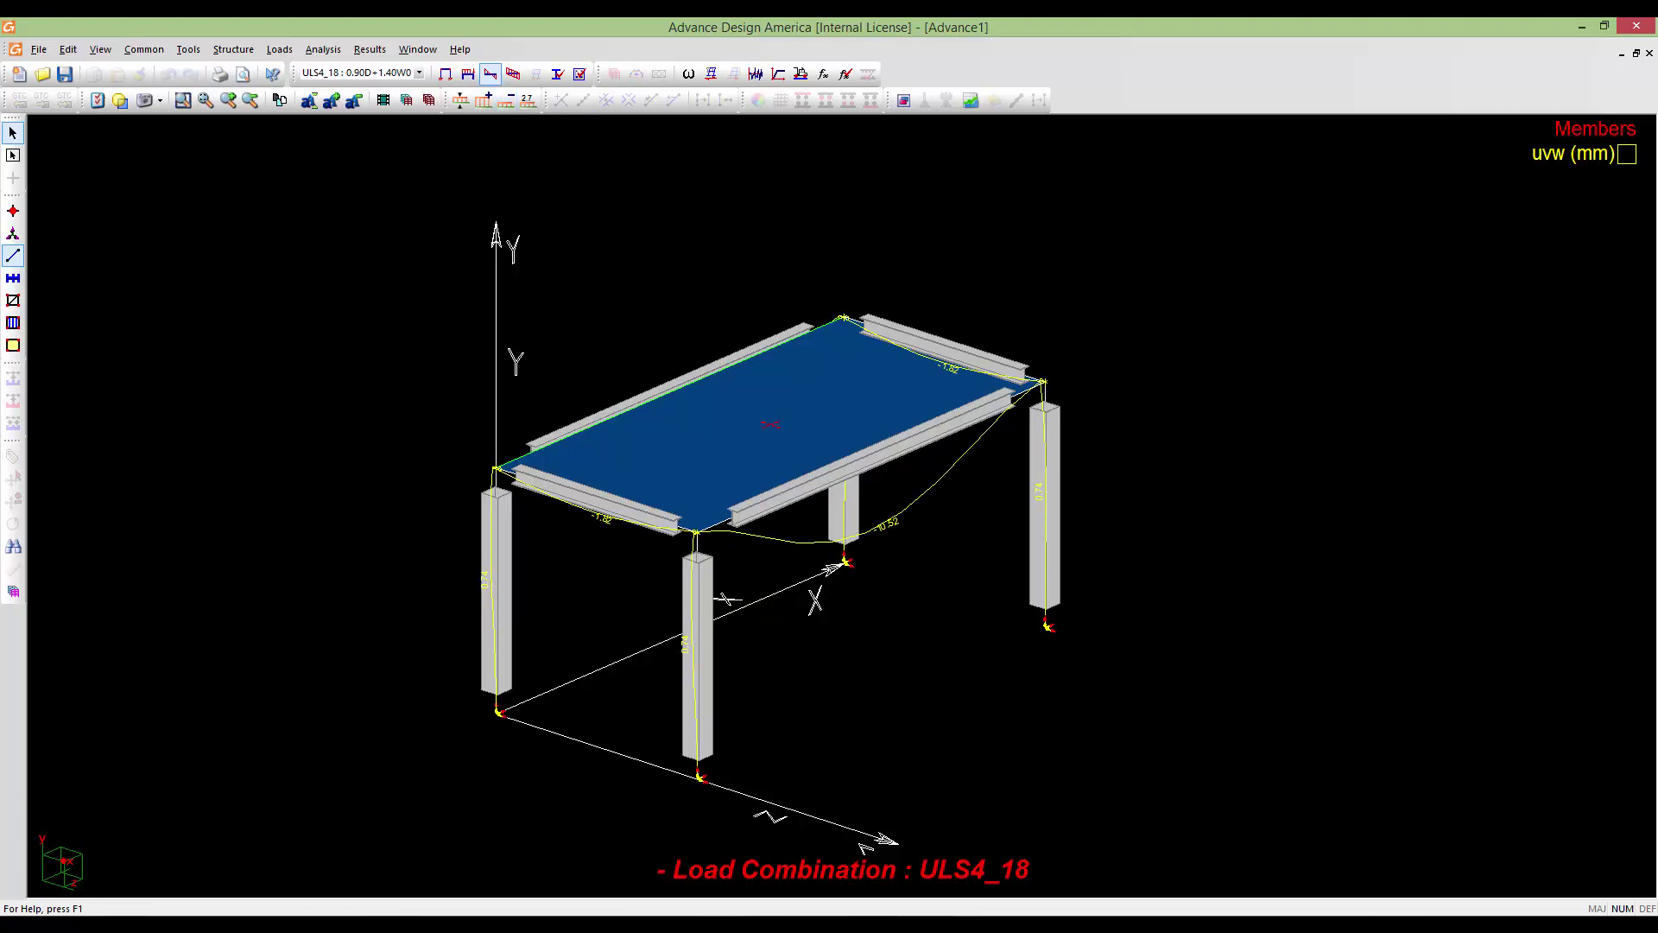
middle_drag(772, 563, 741, 555)
middle_drag(585, 359, 609, 355)
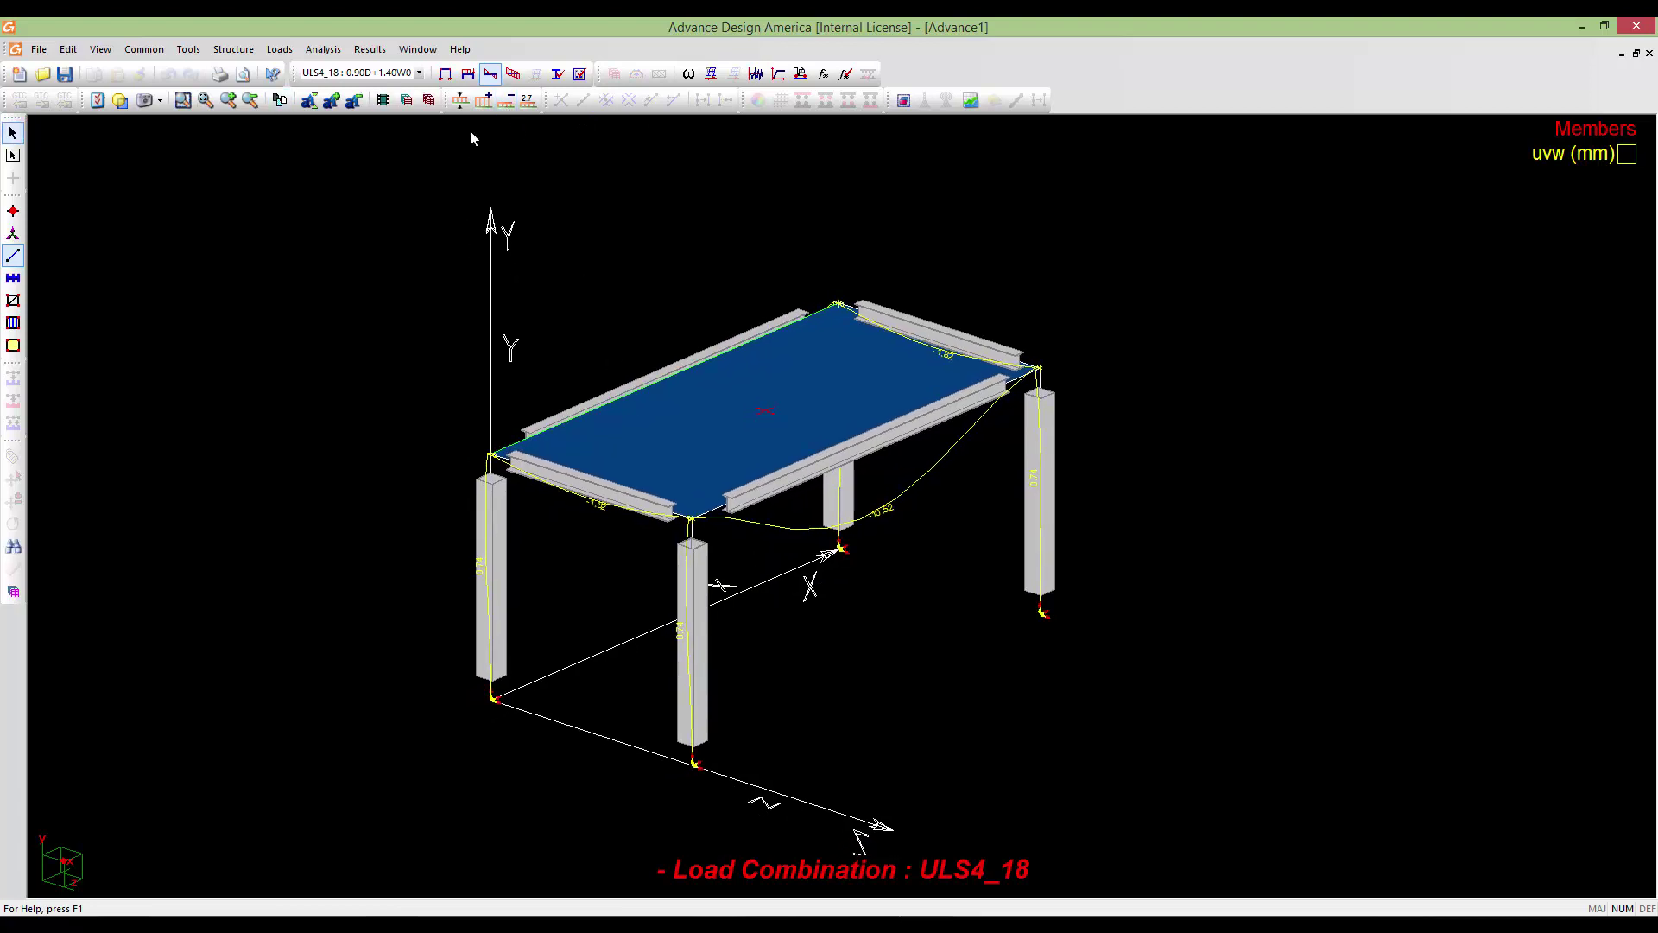
Display the members' deflections for the Service_19 combination (1.00D) and view them up close
click(406, 72)
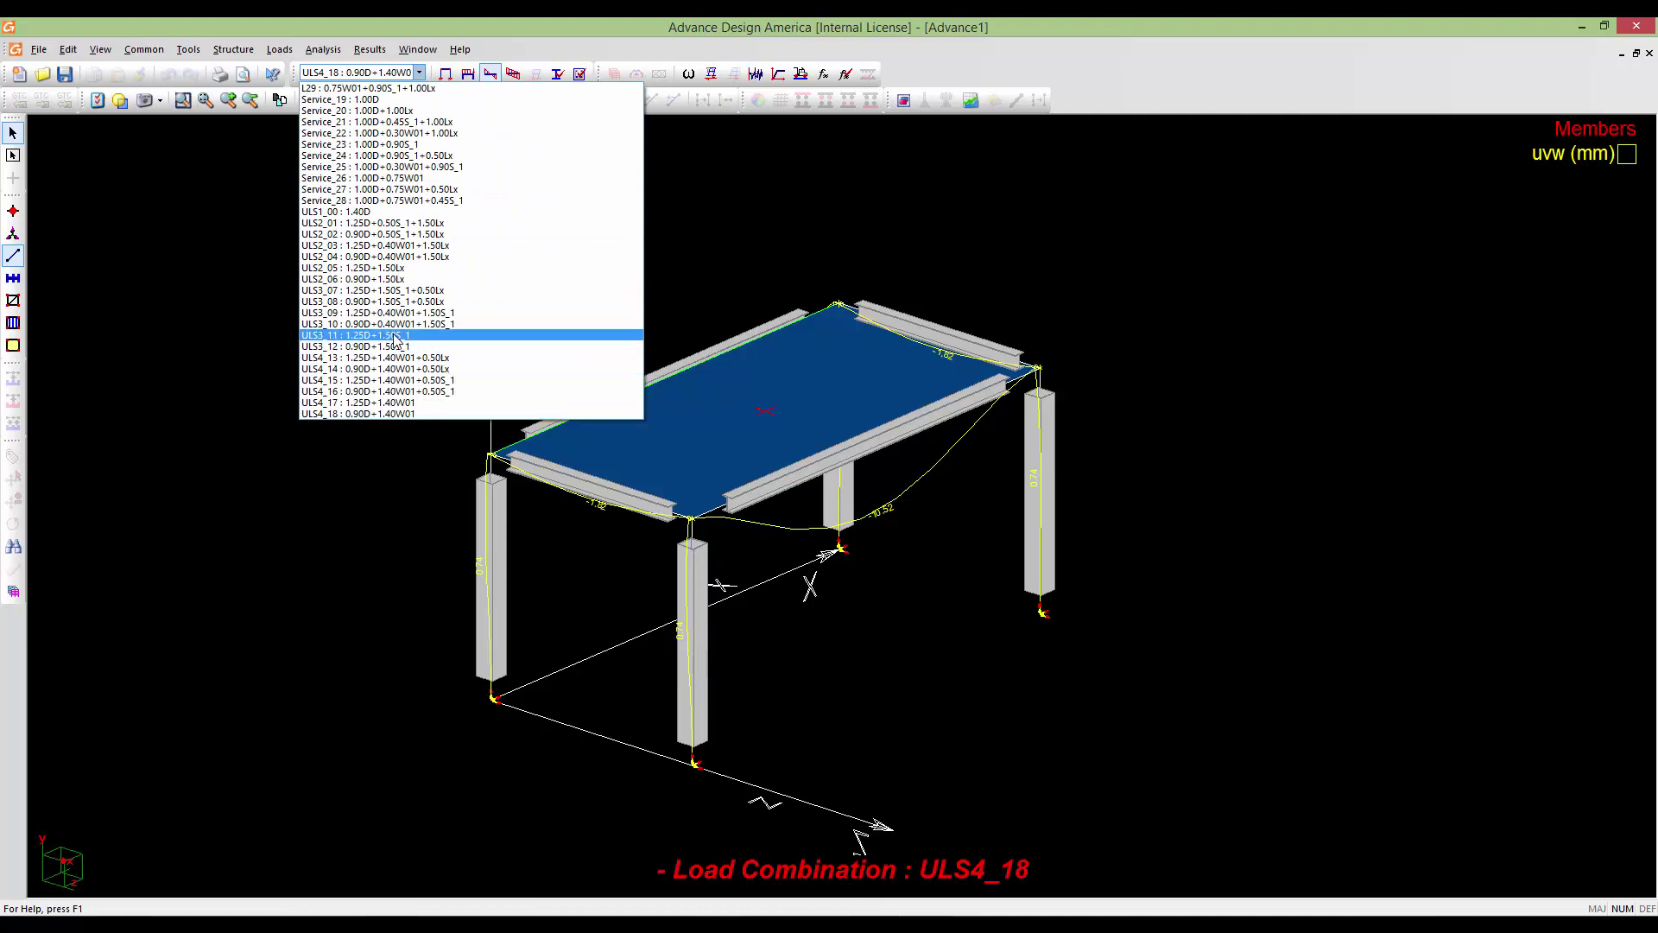
click(371, 99)
scroll(780, 597, up, 3)
scroll(780, 597, down, 2)
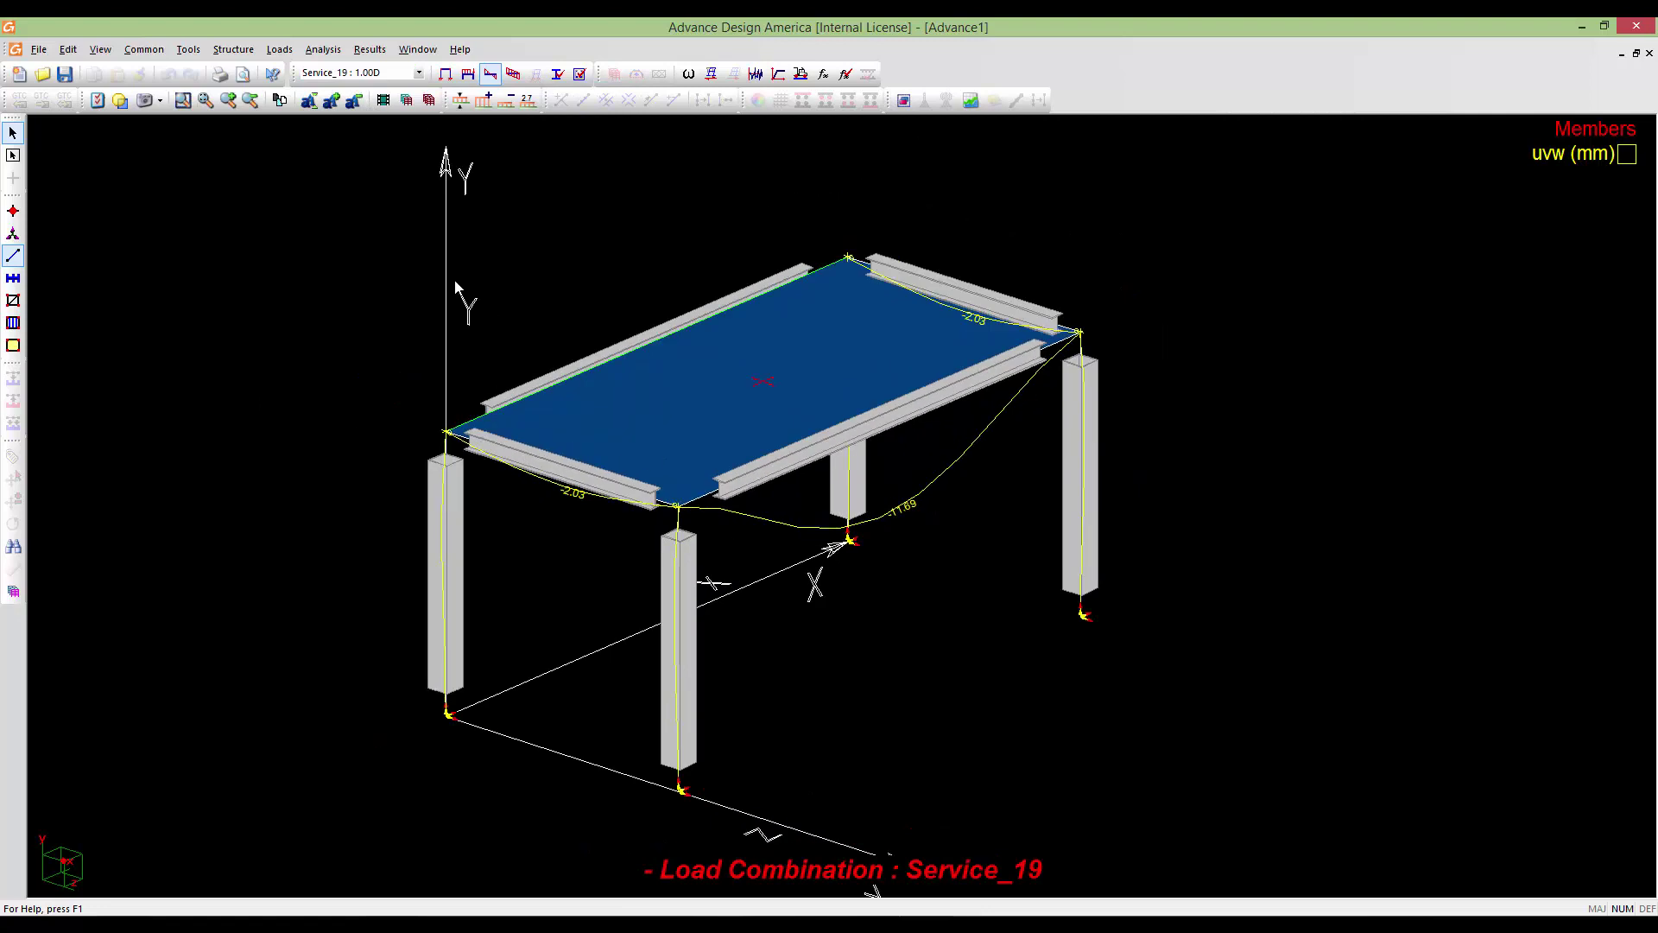
Display the members' deflections for the ULS2_01 combination (1.25D+0.50S_1+1.50Lx)
click(411, 74)
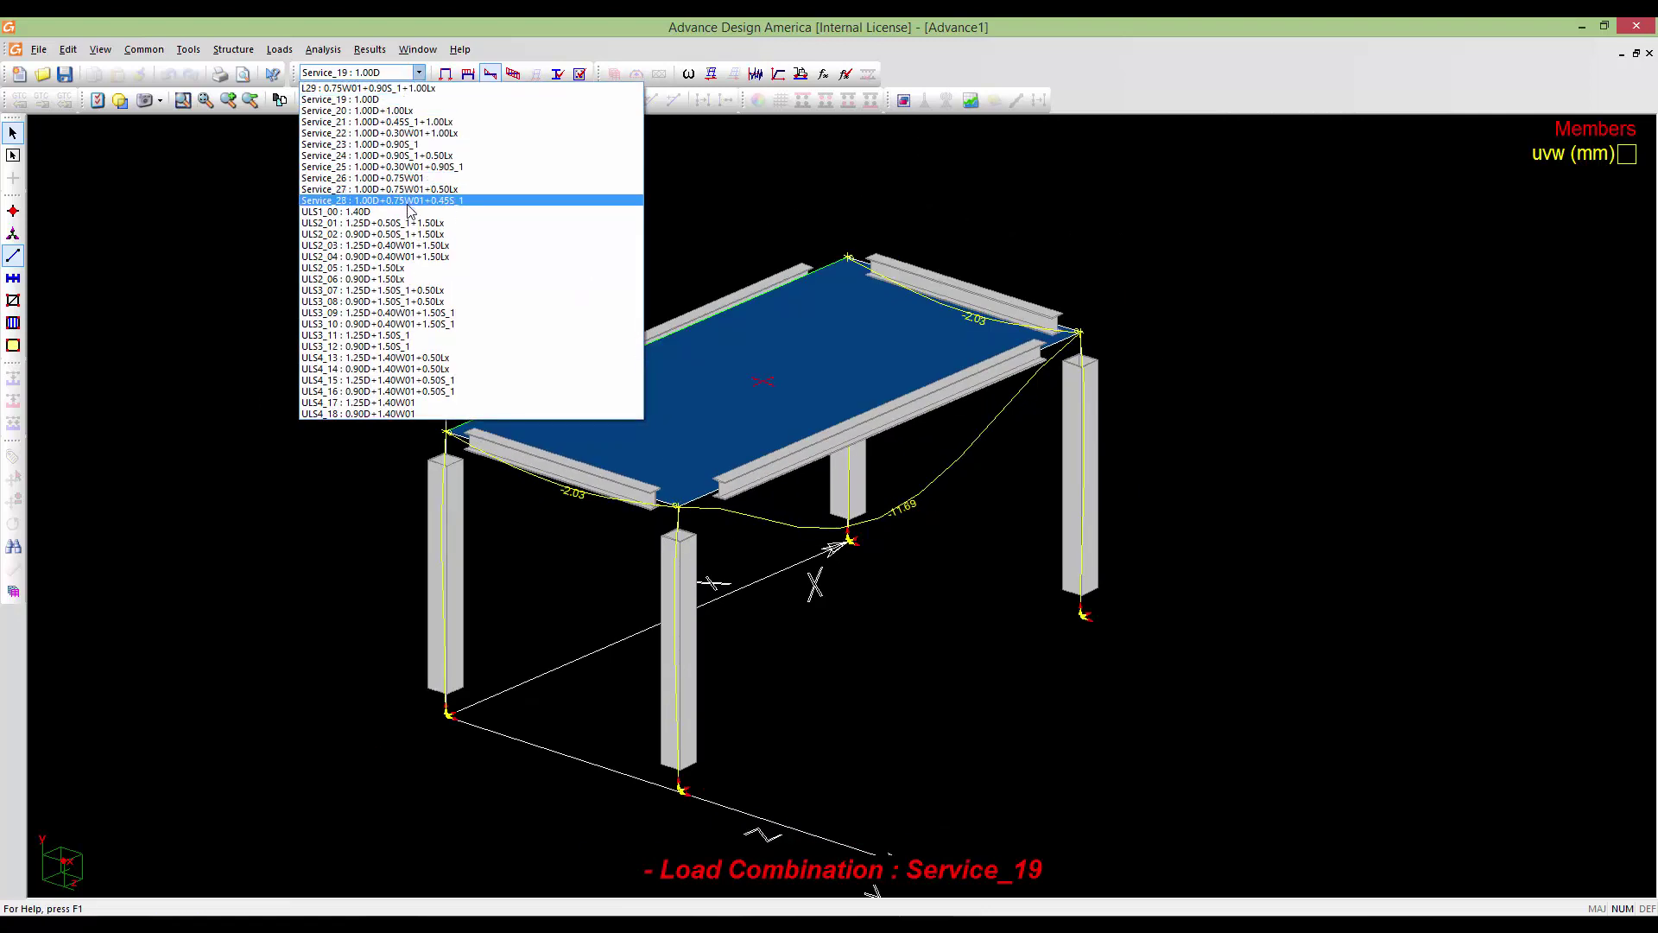
click(406, 206)
scroll(695, 543, down, 1)
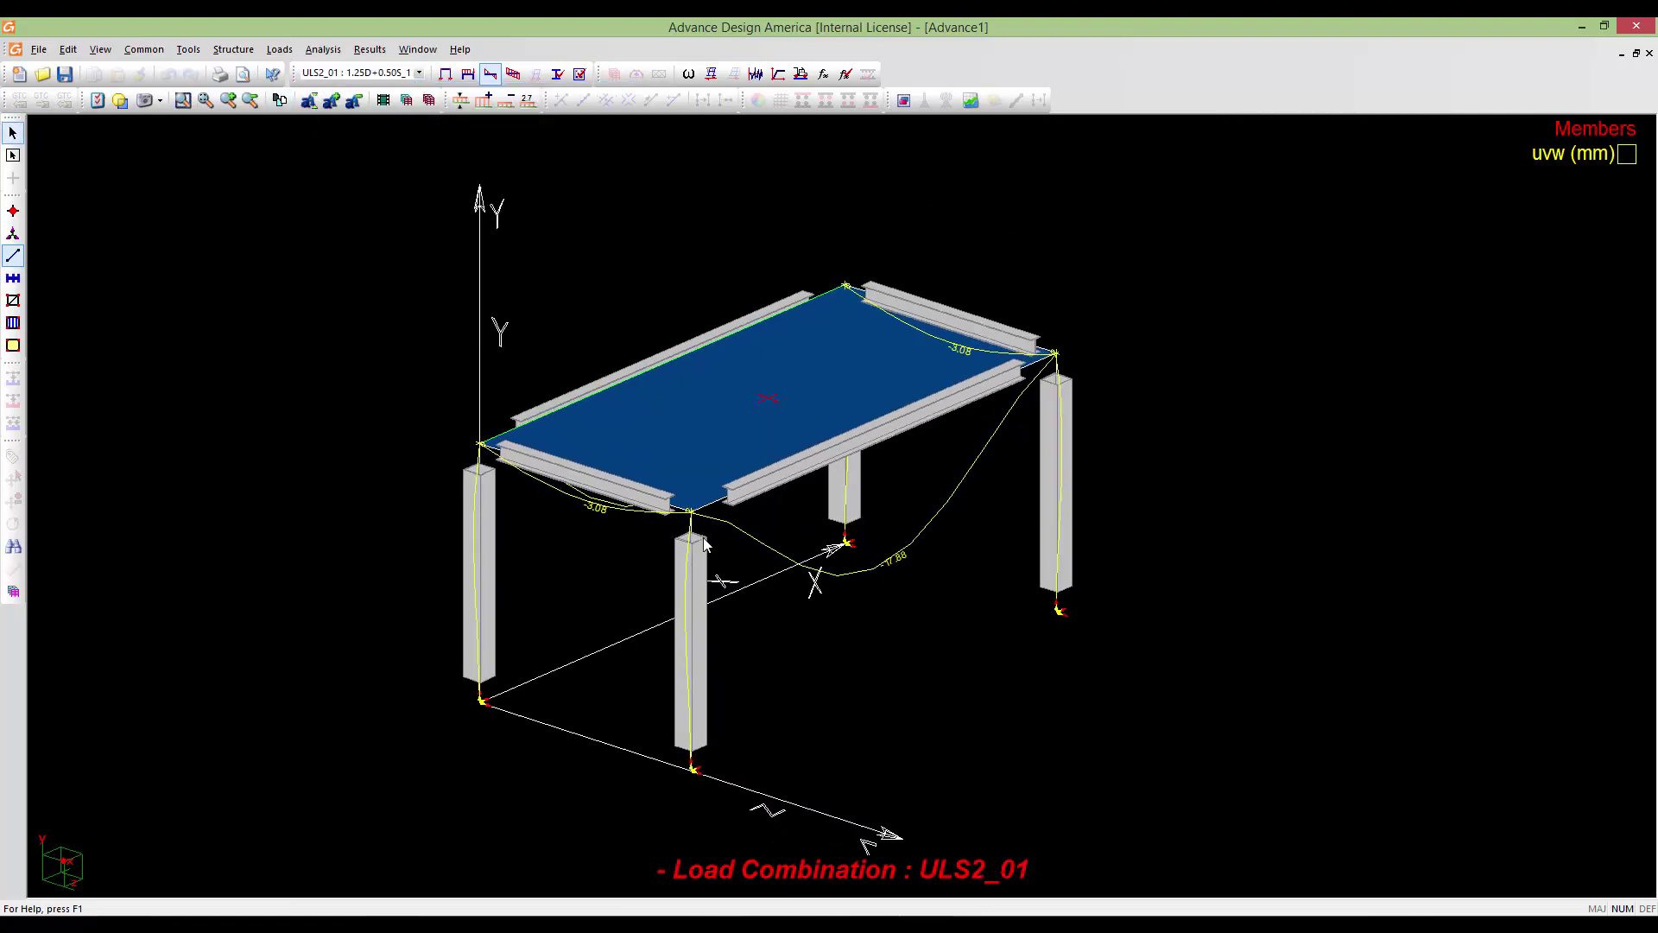
scroll(705, 546, down, 2)
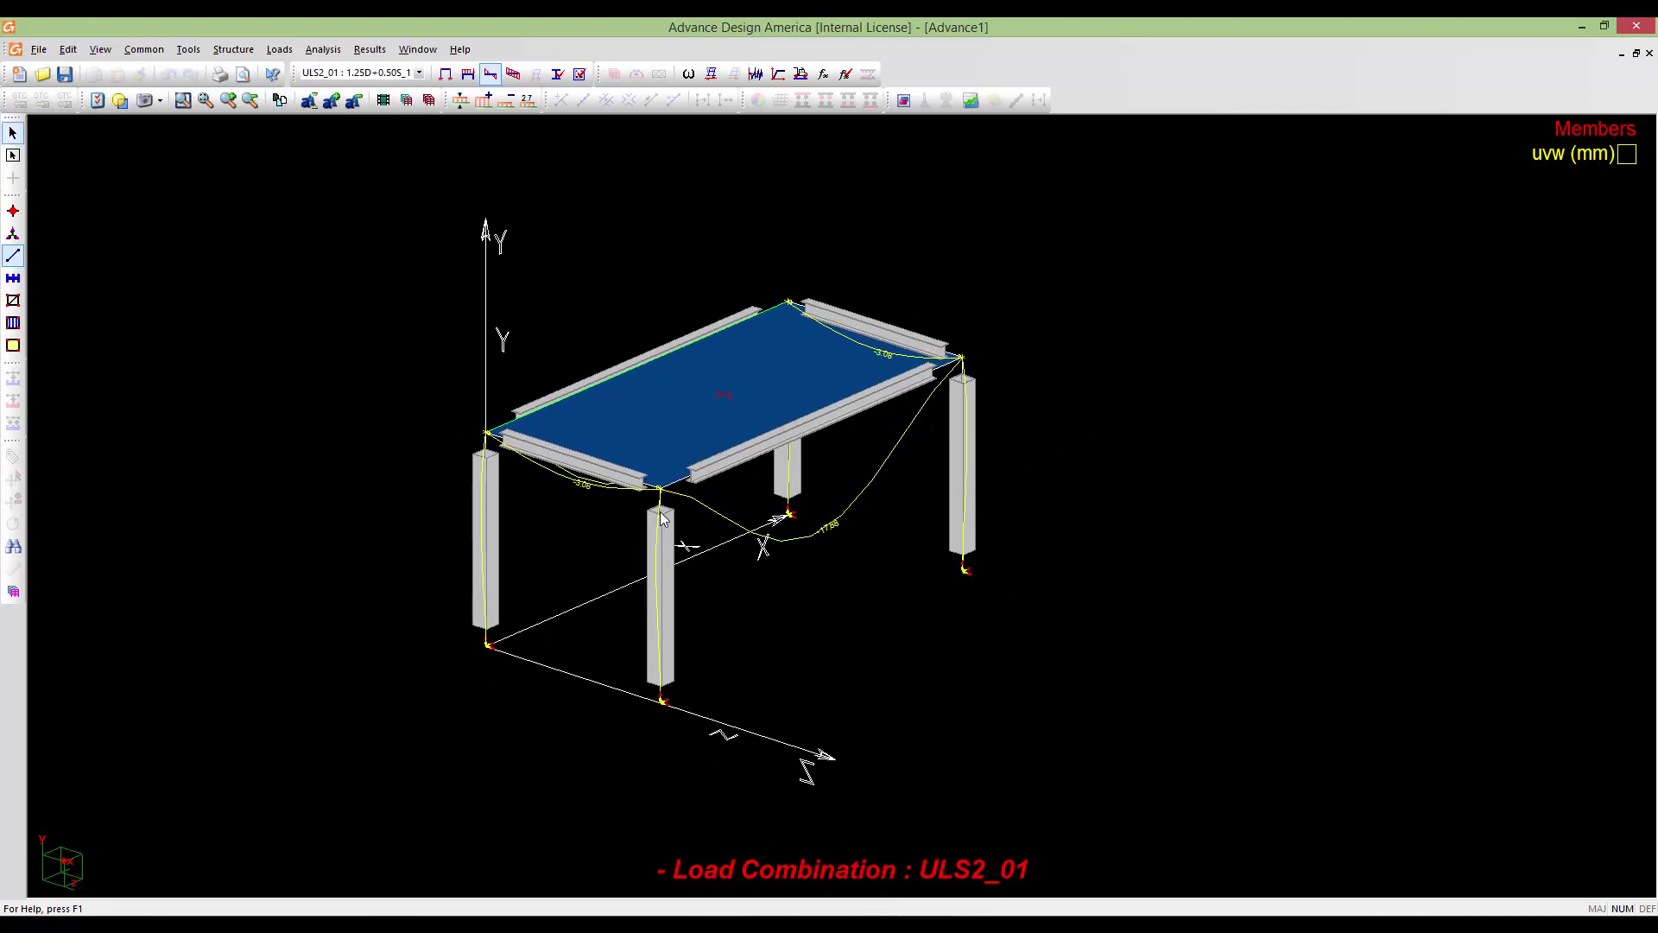
Replace the members' deflections with the supports' vertical reactions Ry, including their numerical values
right_click(674, 544)
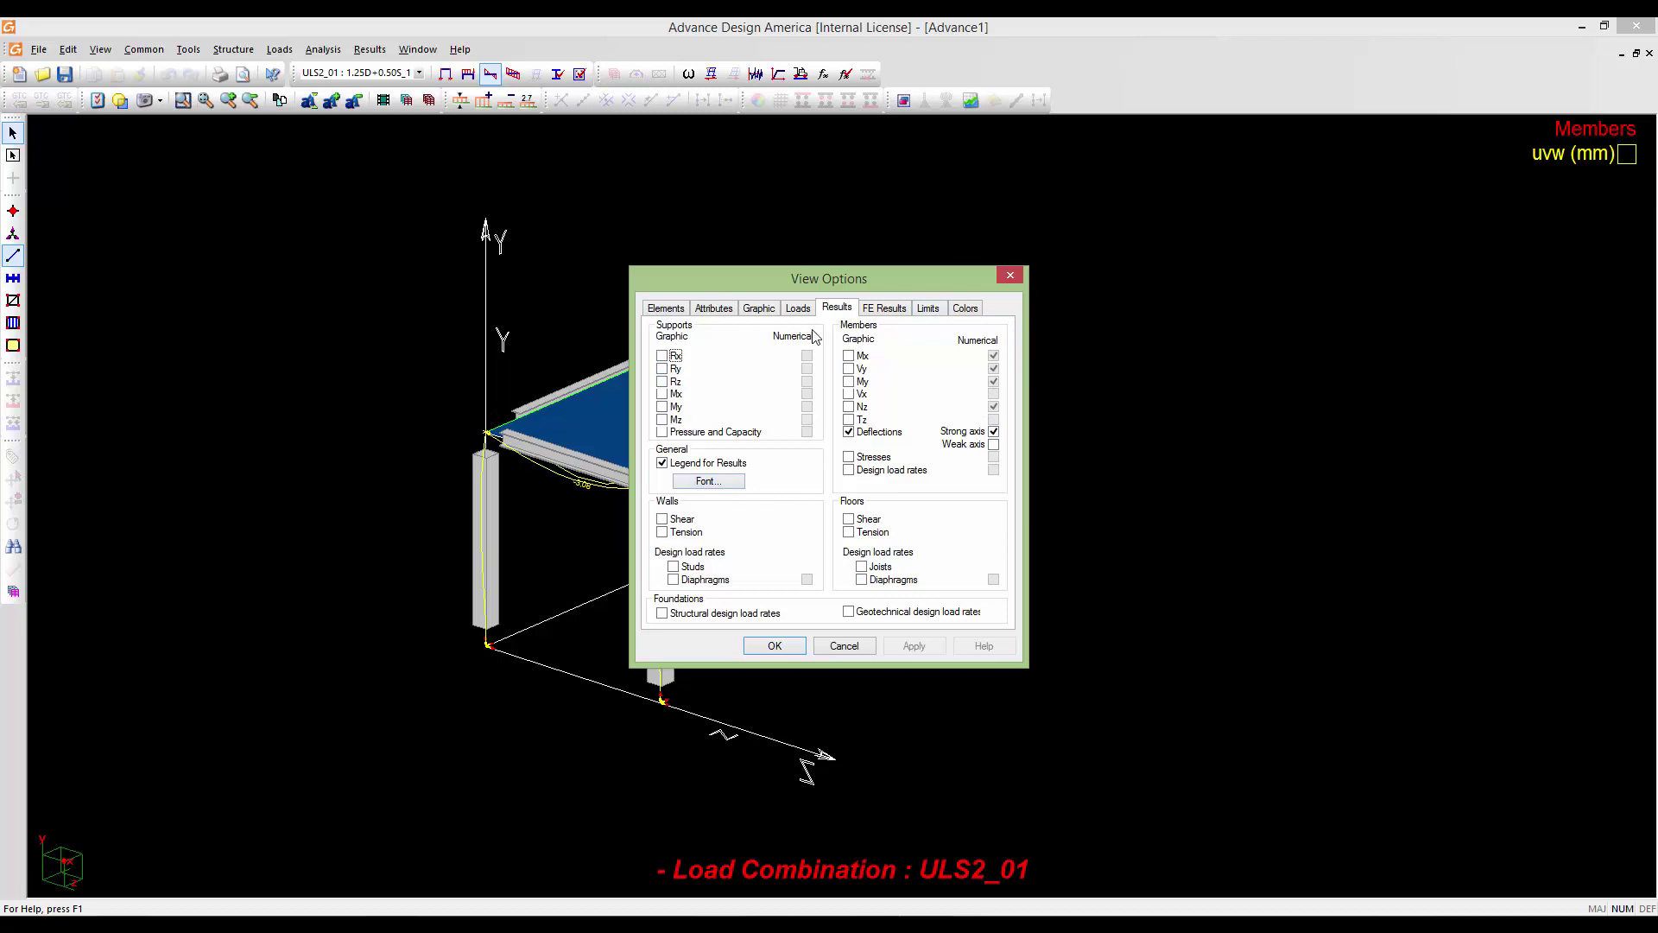
drag(717, 273, 1036, 212)
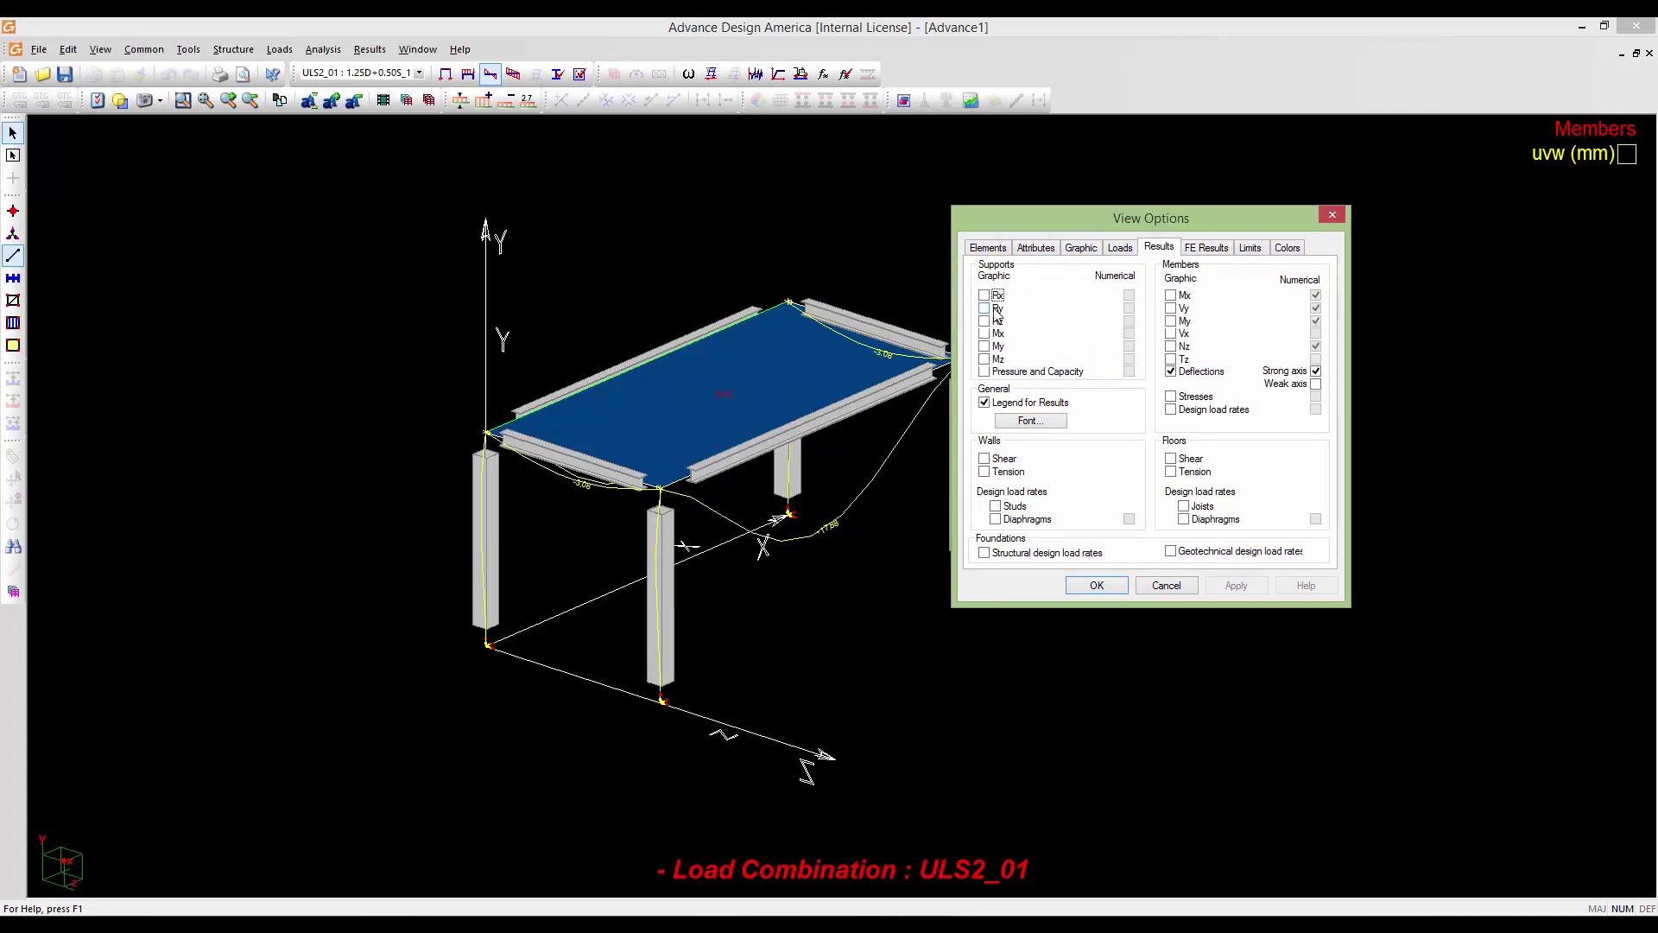
click(1171, 371)
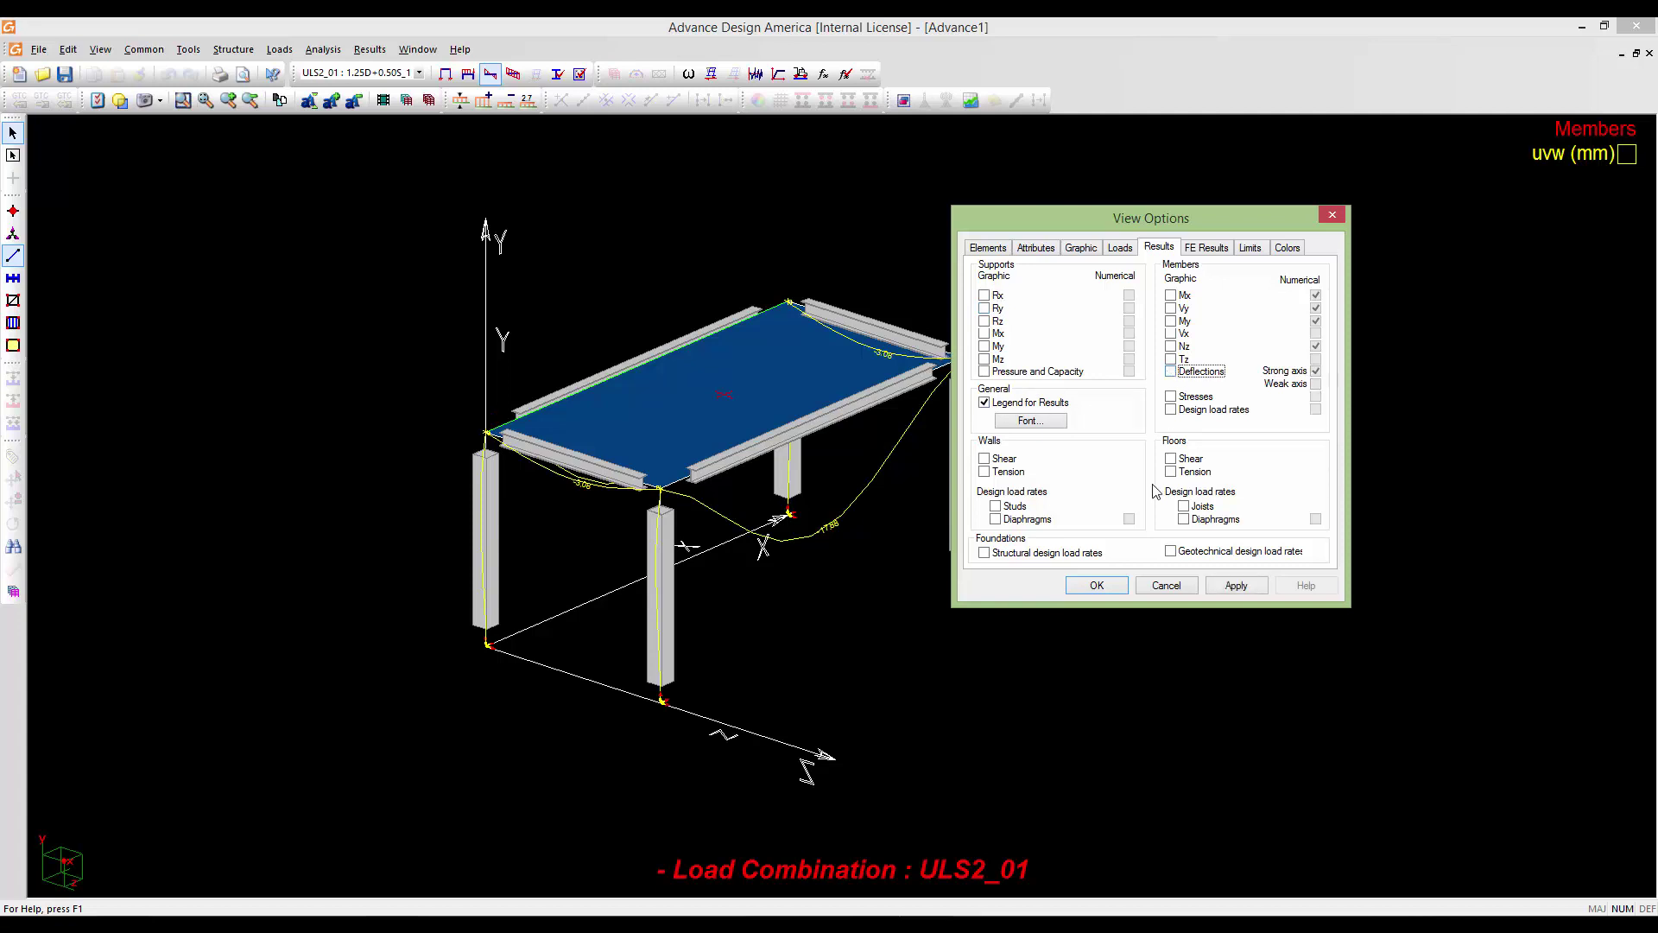
click(983, 311)
click(1127, 309)
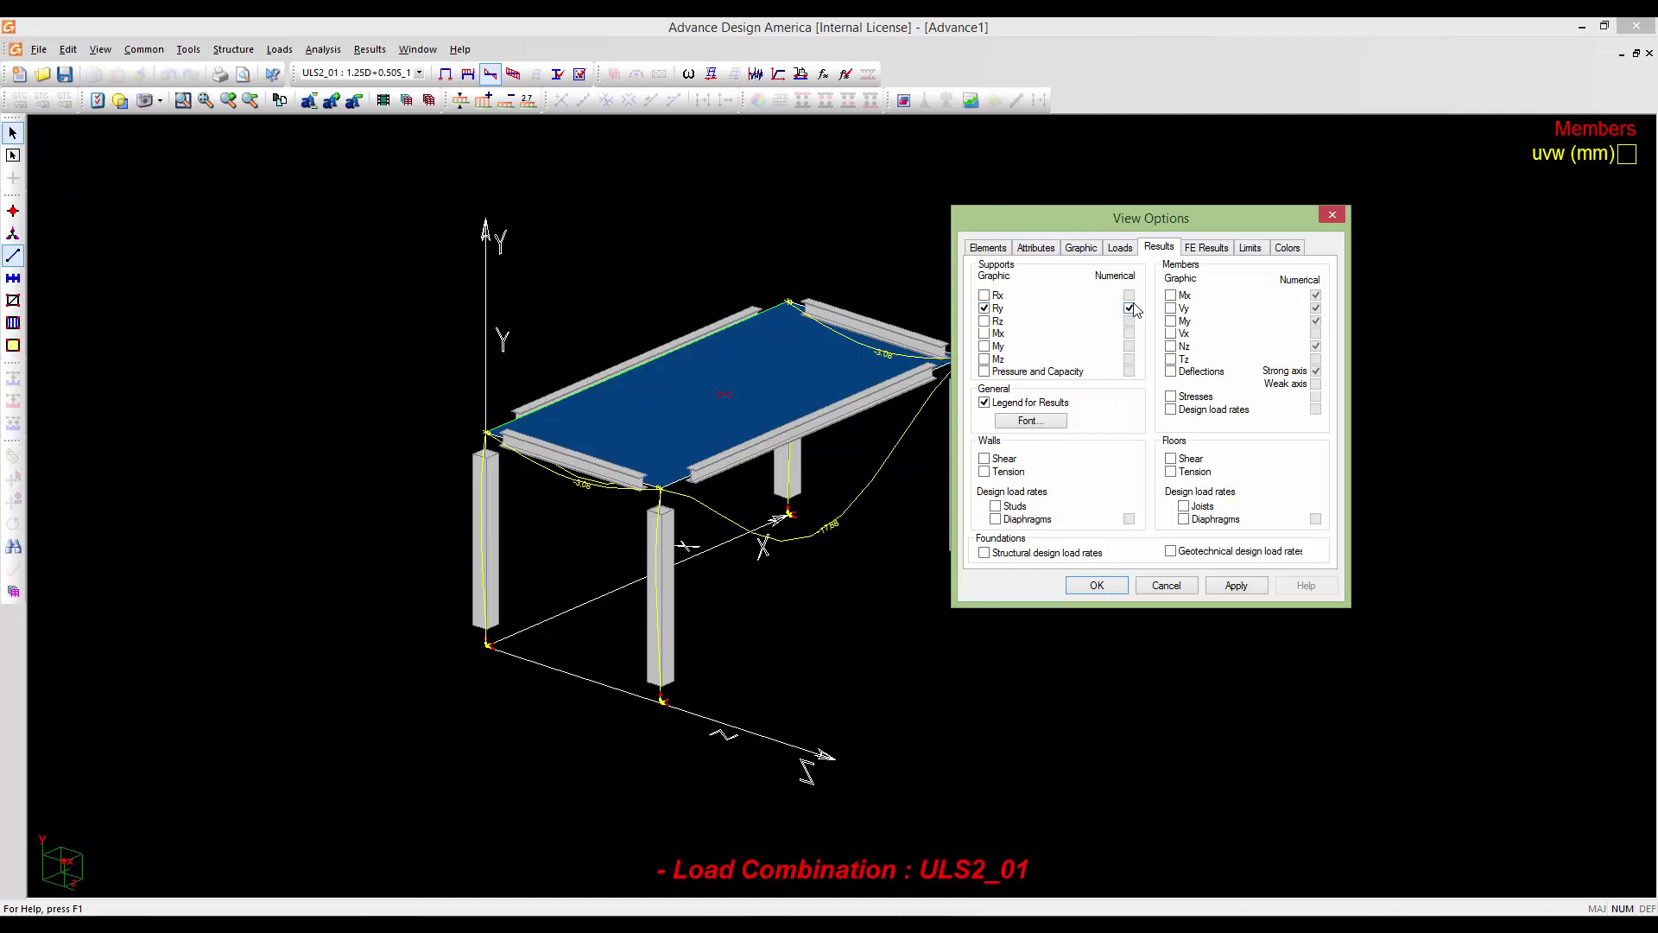
click(1097, 586)
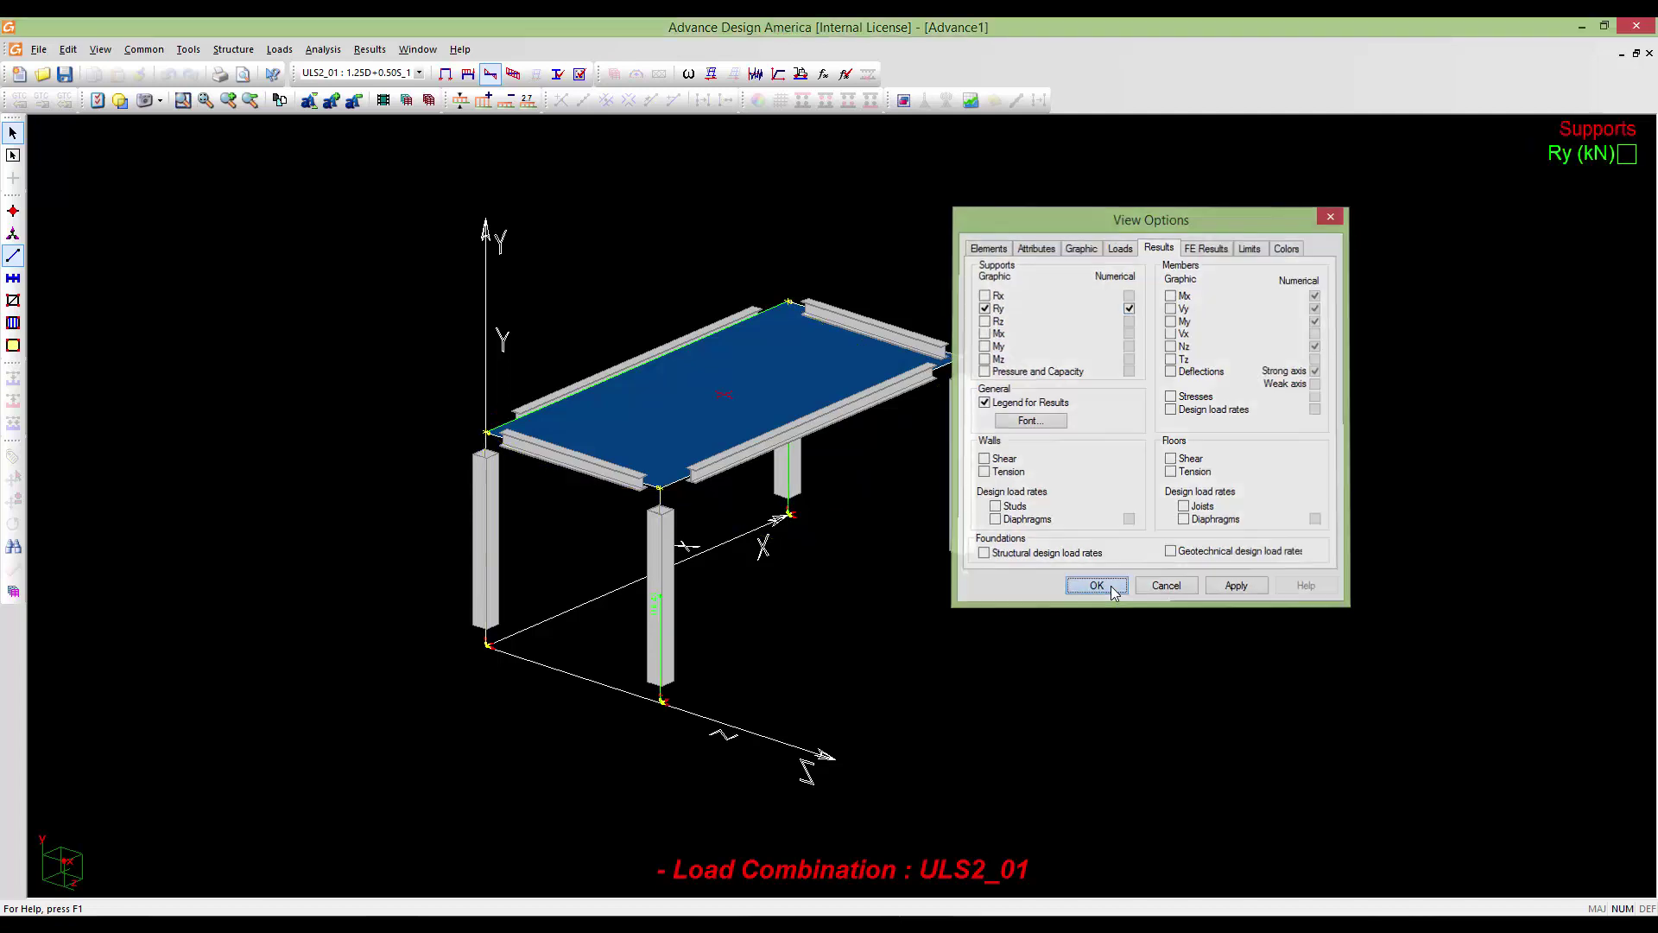
Examine the Ry reactions at the column bases from several sides of the frame for the ULS2_01 combination
middle_drag(646, 654, 693, 600)
scroll(700, 607, up, 3)
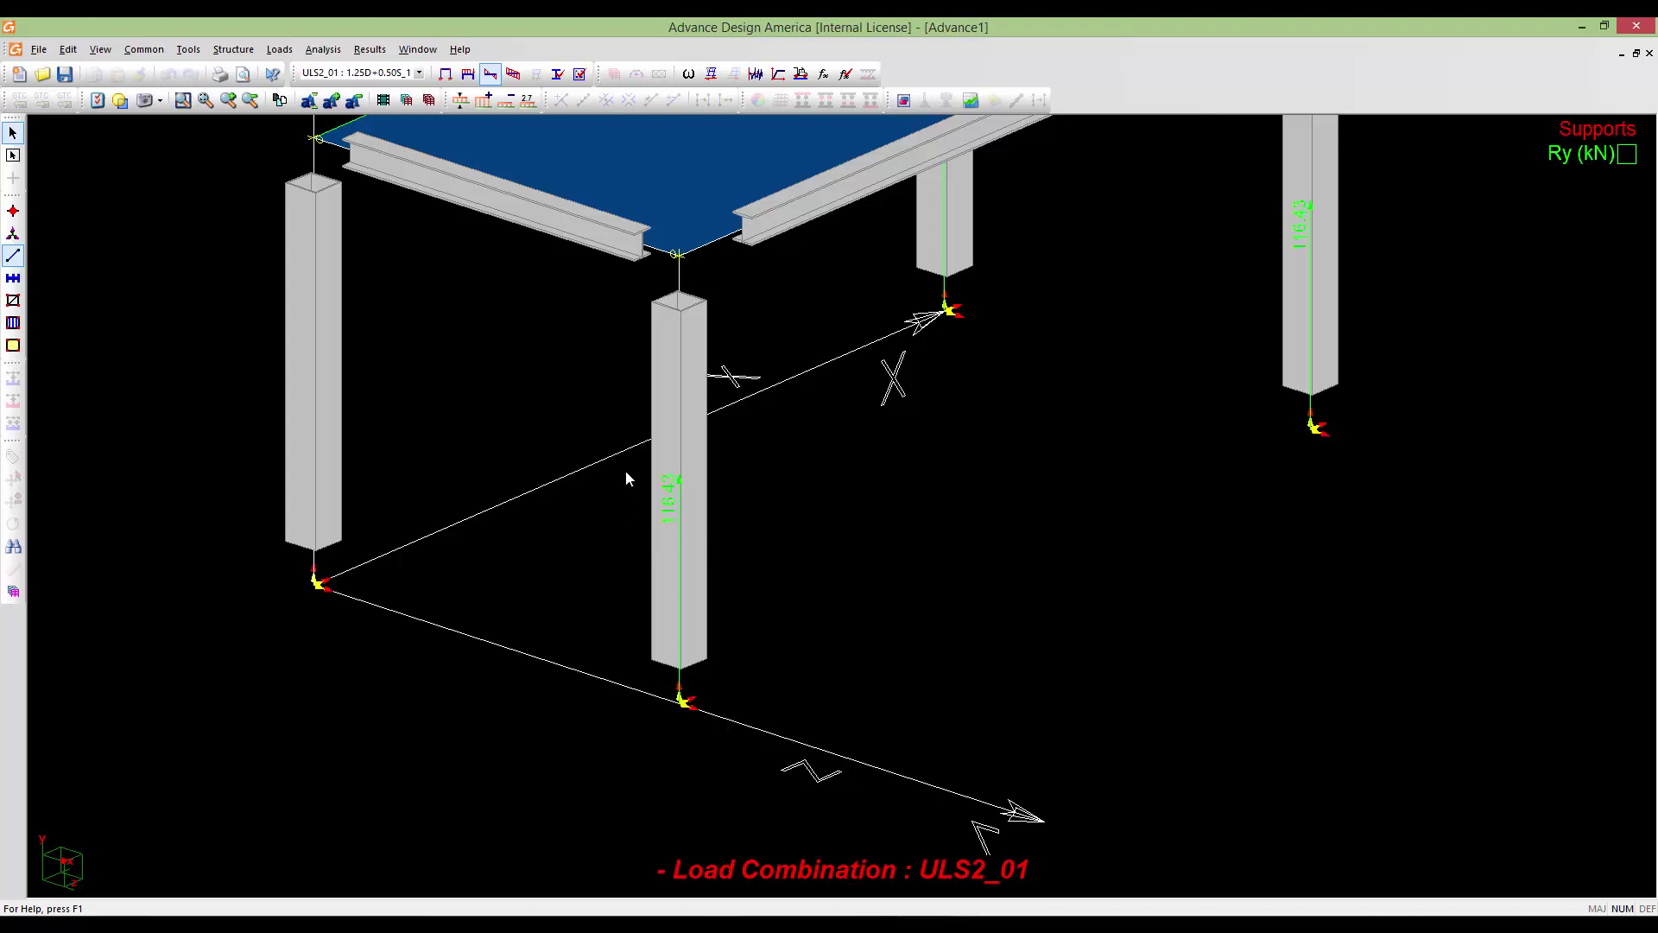
middle_drag(675, 613, 752, 609)
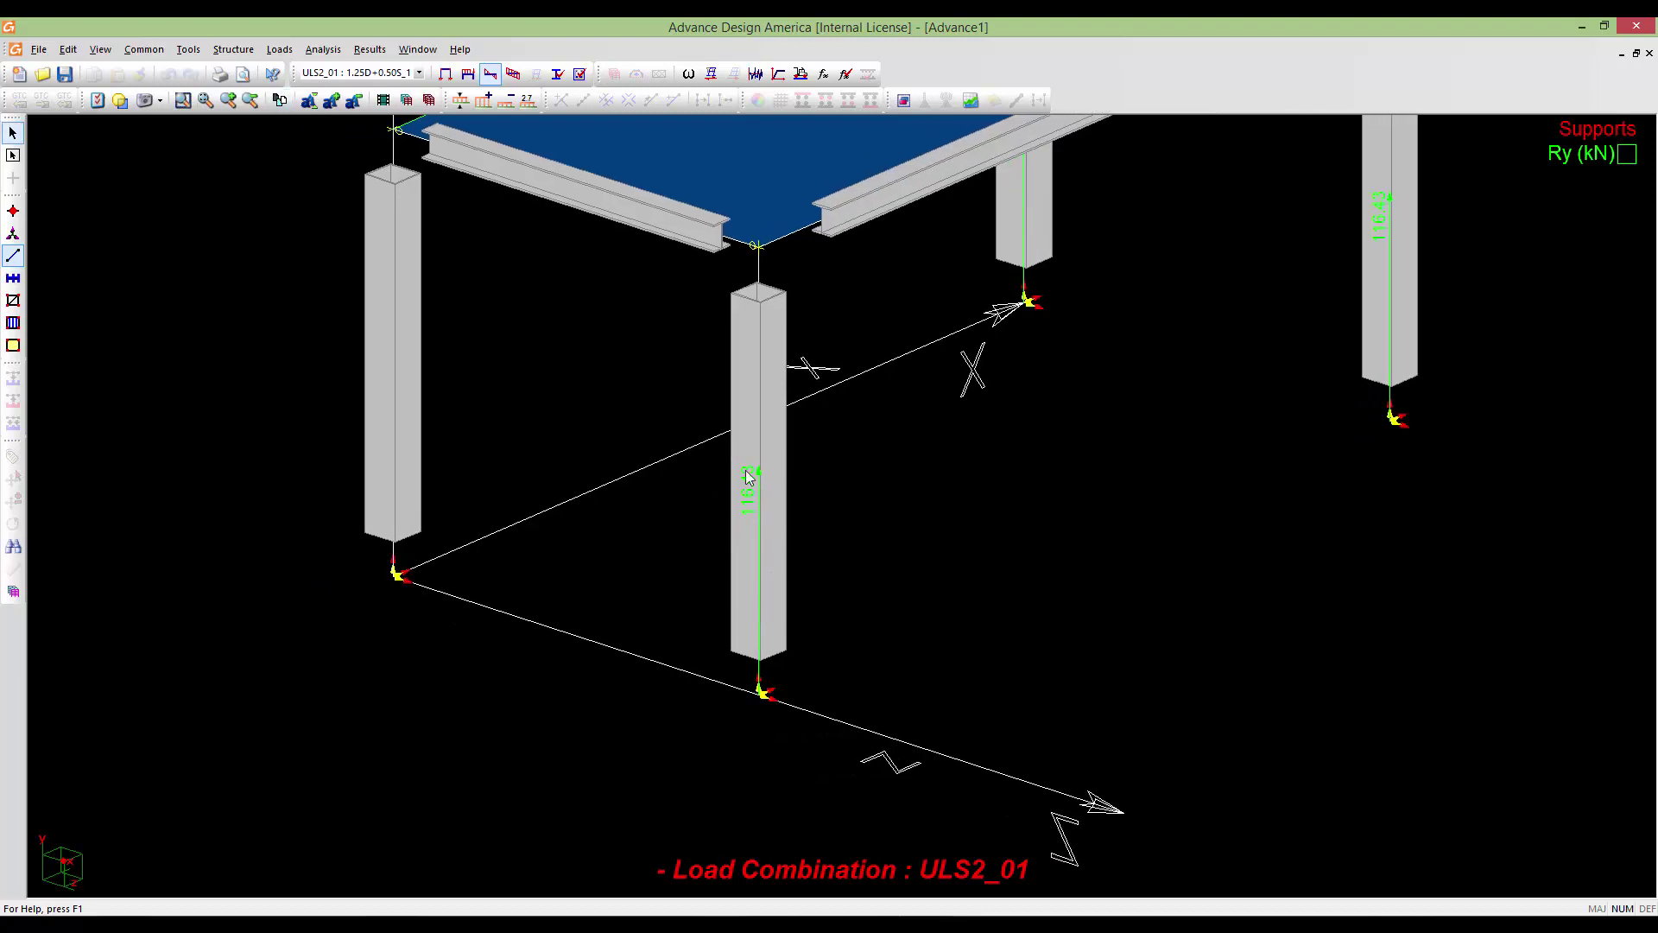
scroll(757, 523, down, 5)
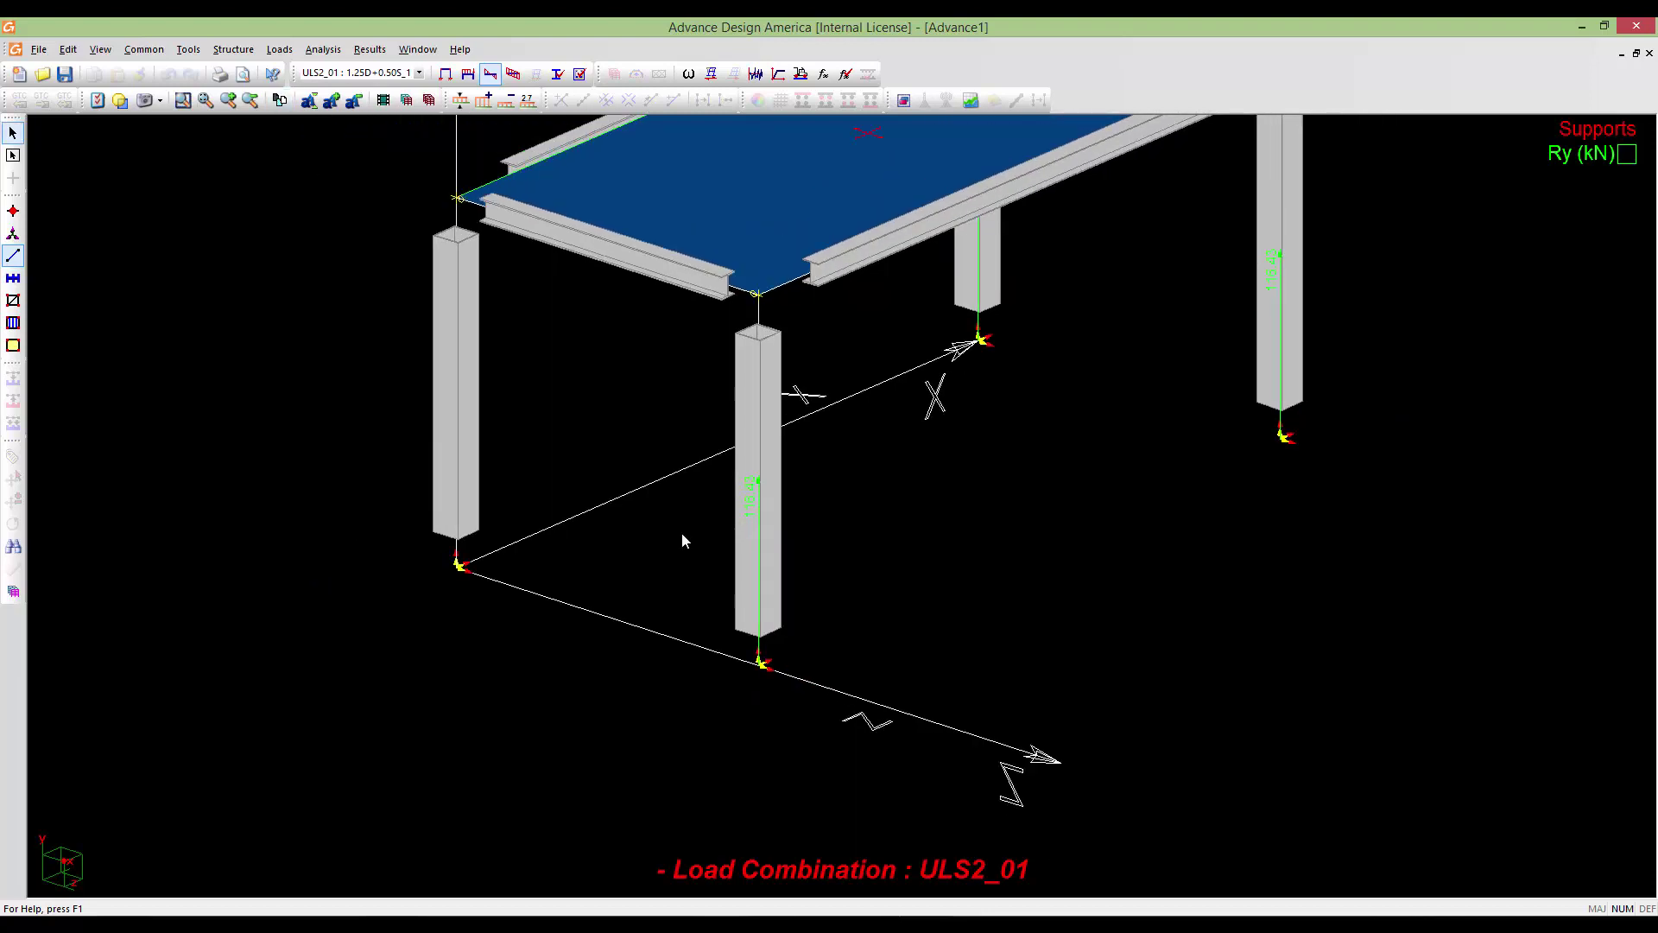
middle_drag(914, 656, 944, 595)
scroll(944, 595, up, 3)
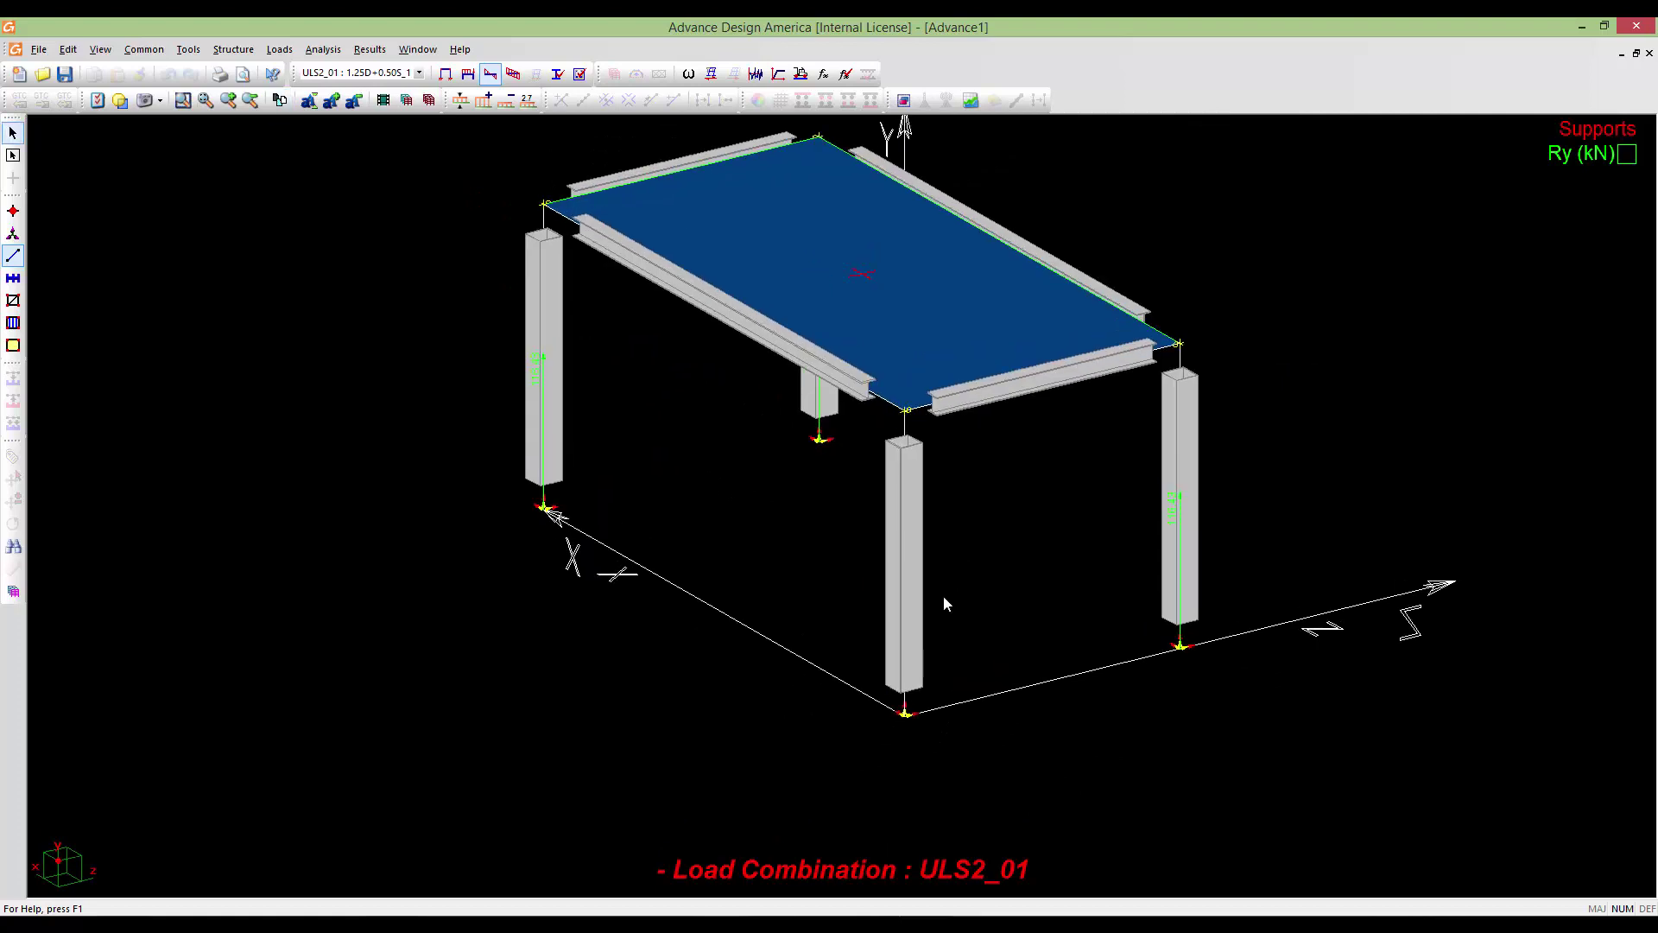
scroll(944, 595, down, 4)
shift+middle_drag(1036, 566, 835, 602)
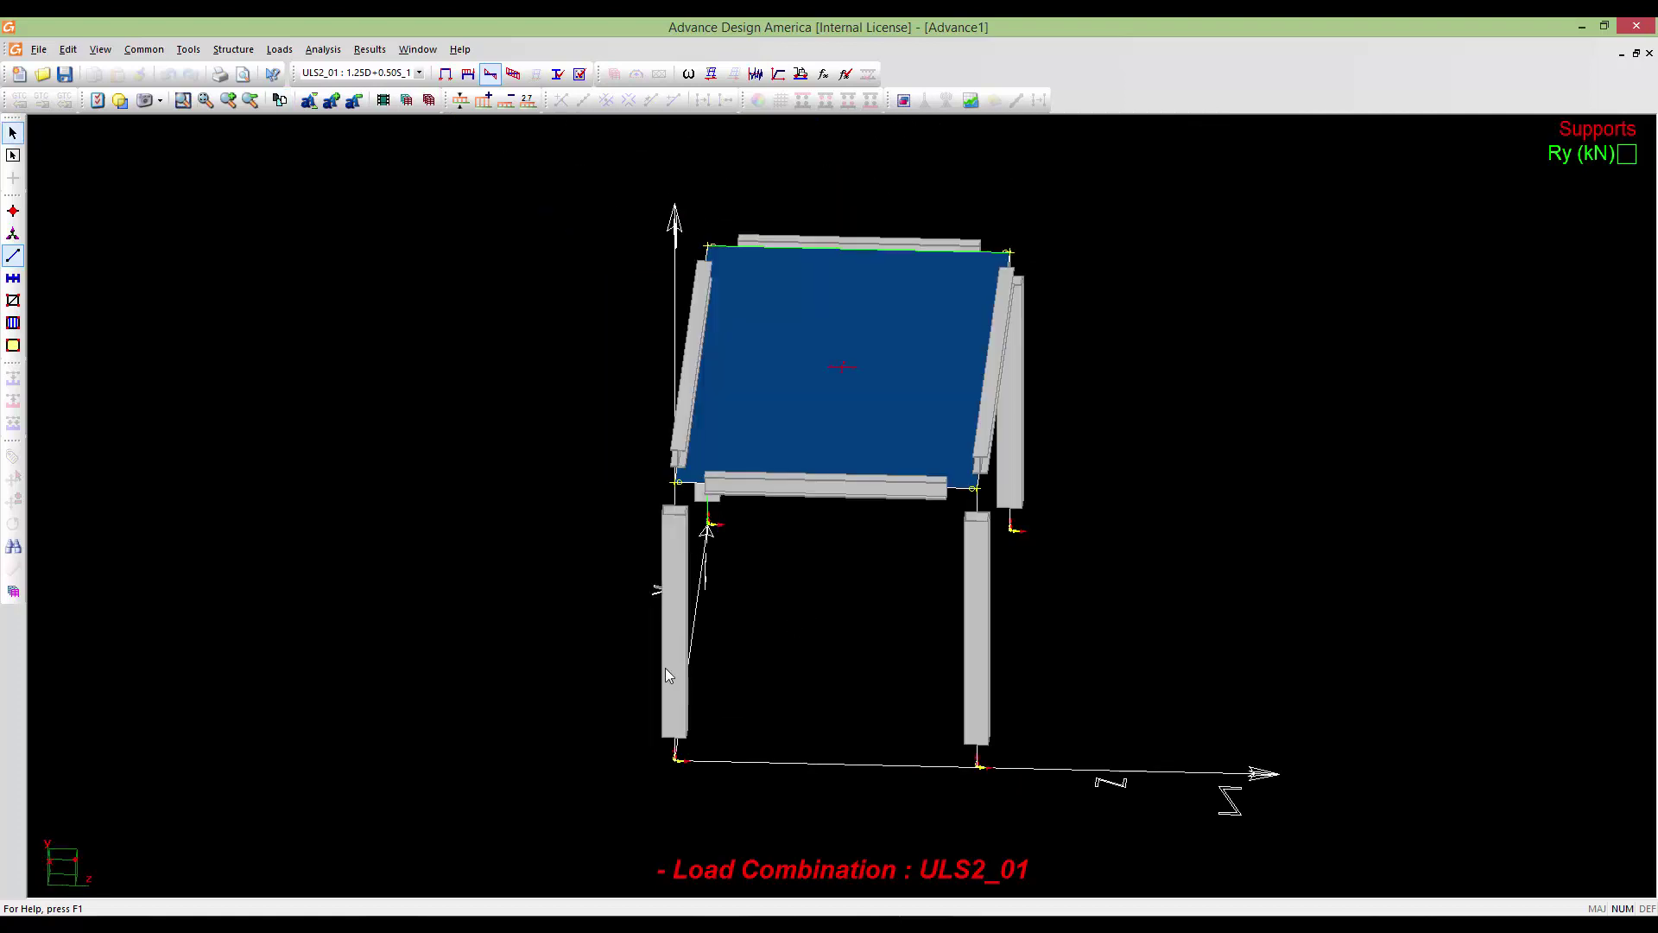
shift+middle_drag(782, 661, 754, 667)
scroll(753, 668, up, 5)
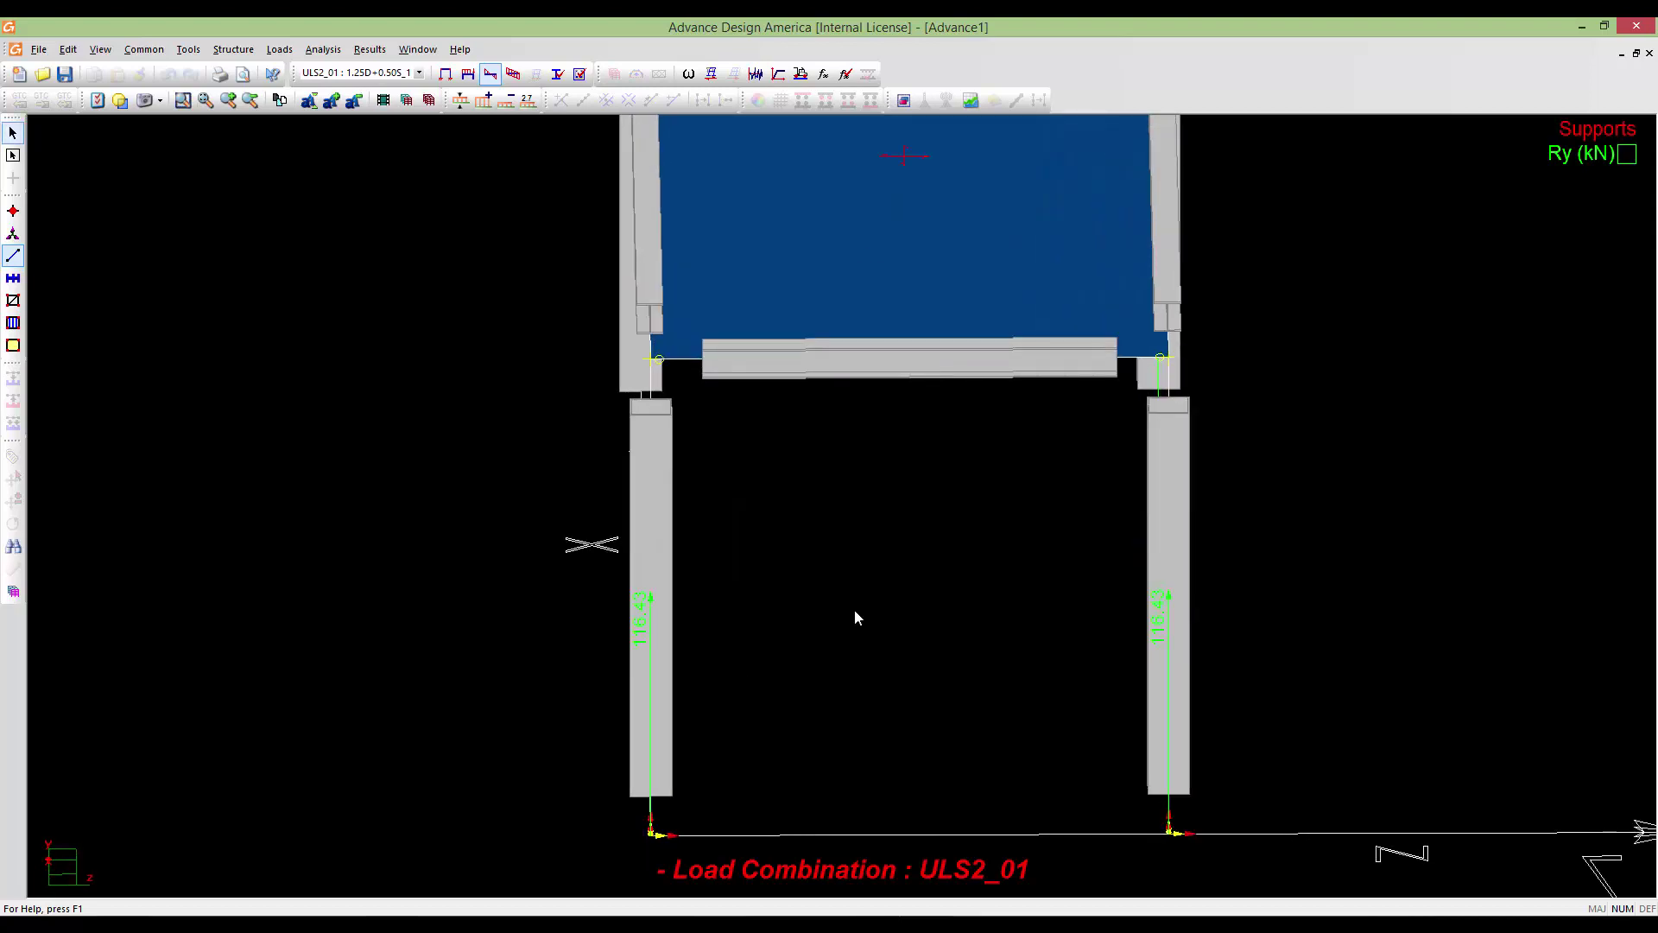
scroll(855, 615, down, 1)
shift+middle_drag(1154, 568, 1029, 494)
scroll(1029, 494, down, 3)
middle_drag(941, 532, 921, 573)
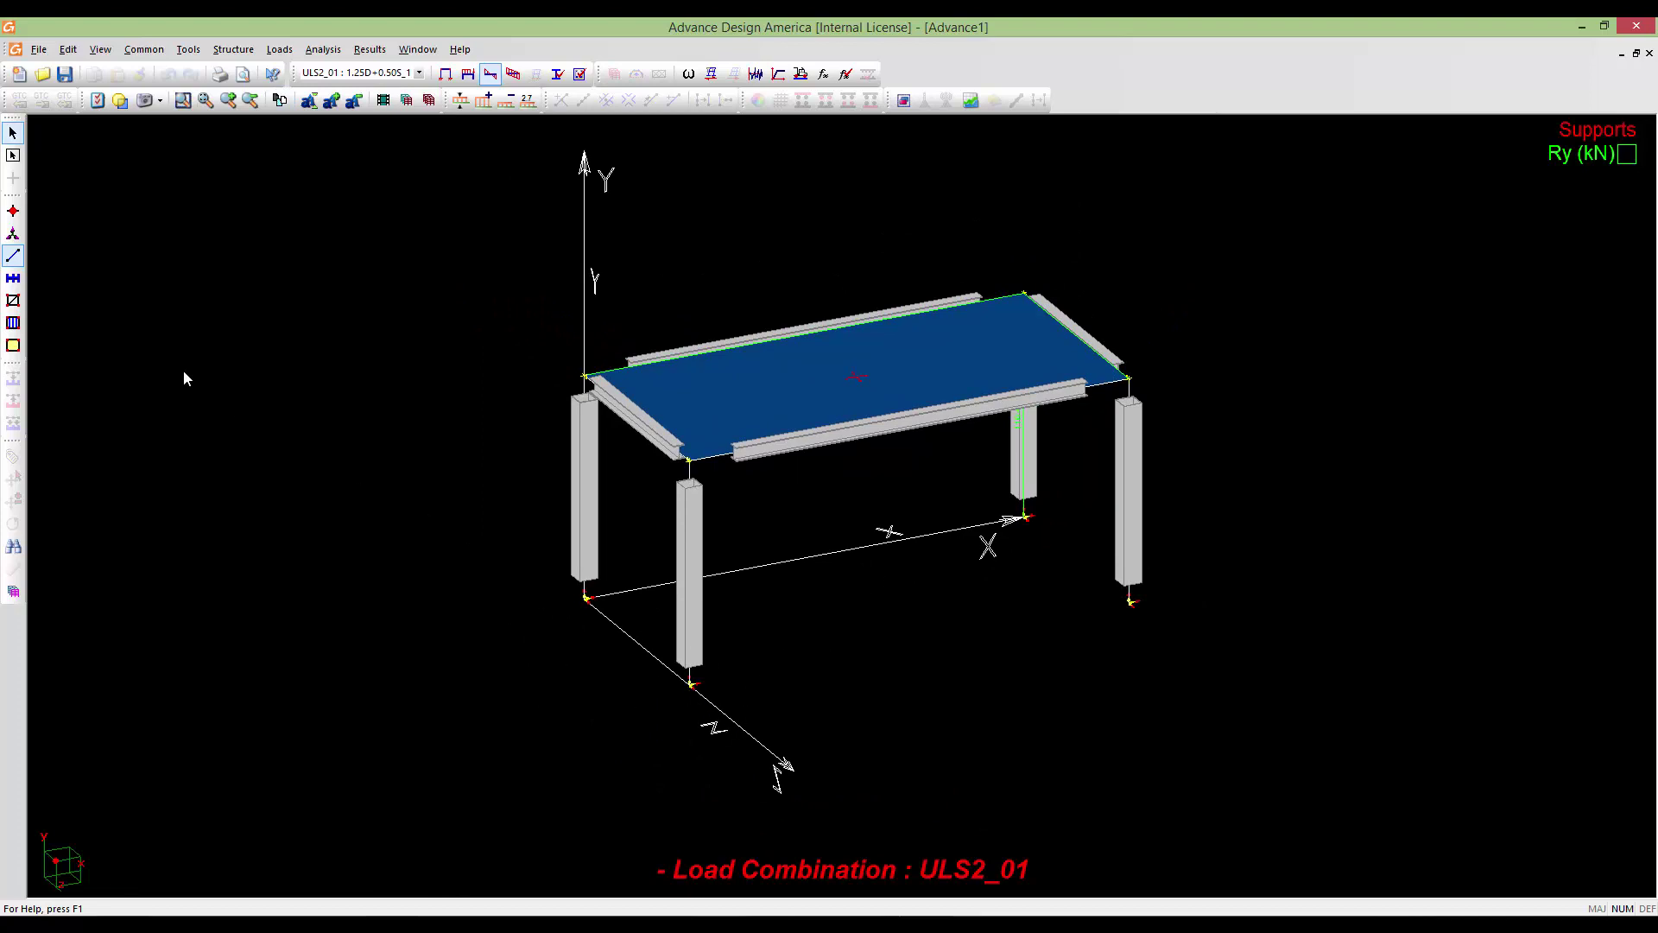
Open the results of the support on the Z axis and view its reactions in the local, then the global system
click(14, 235)
double_click(690, 689)
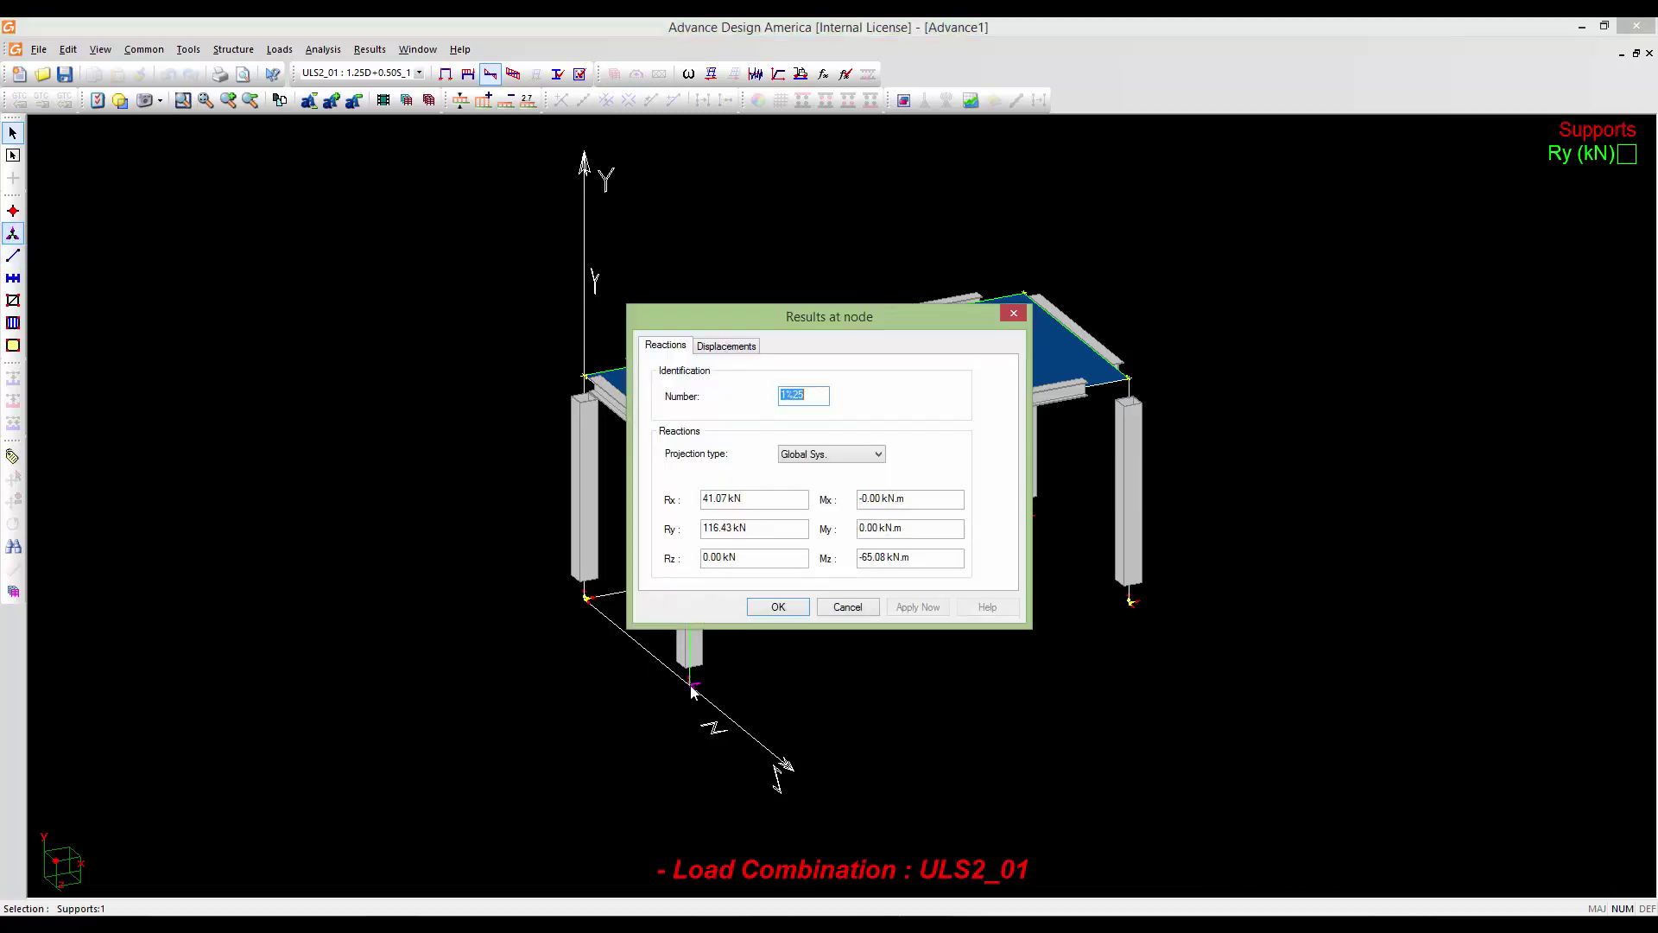
drag(943, 310, 1225, 223)
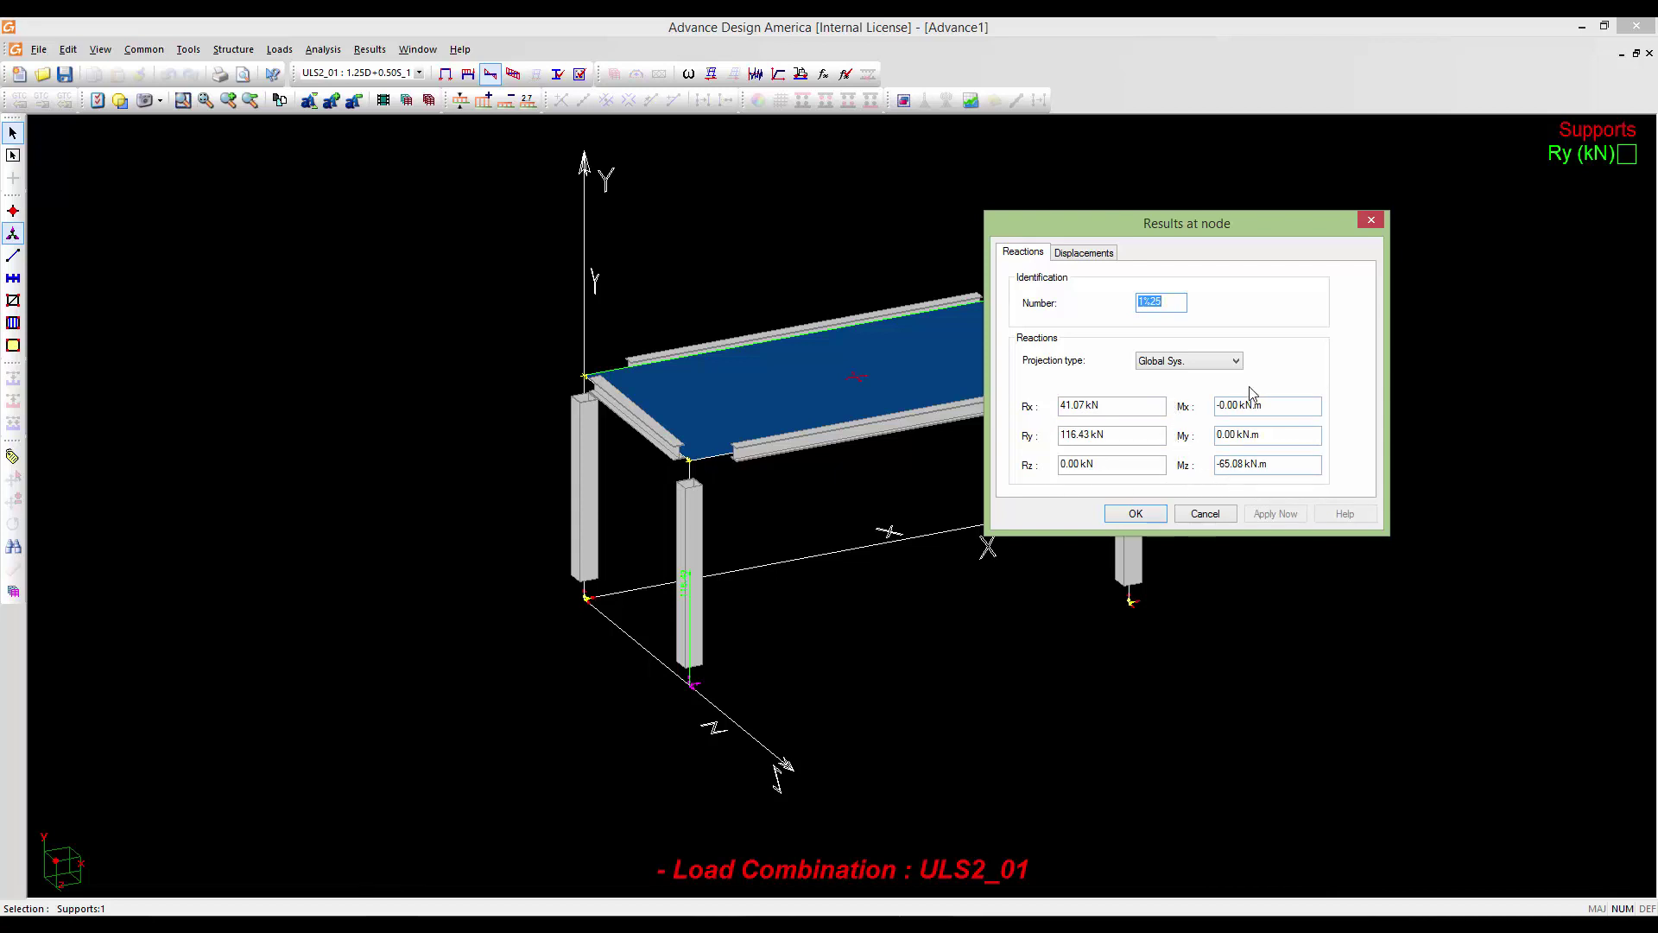
click(1173, 363)
click(1175, 377)
click(1174, 362)
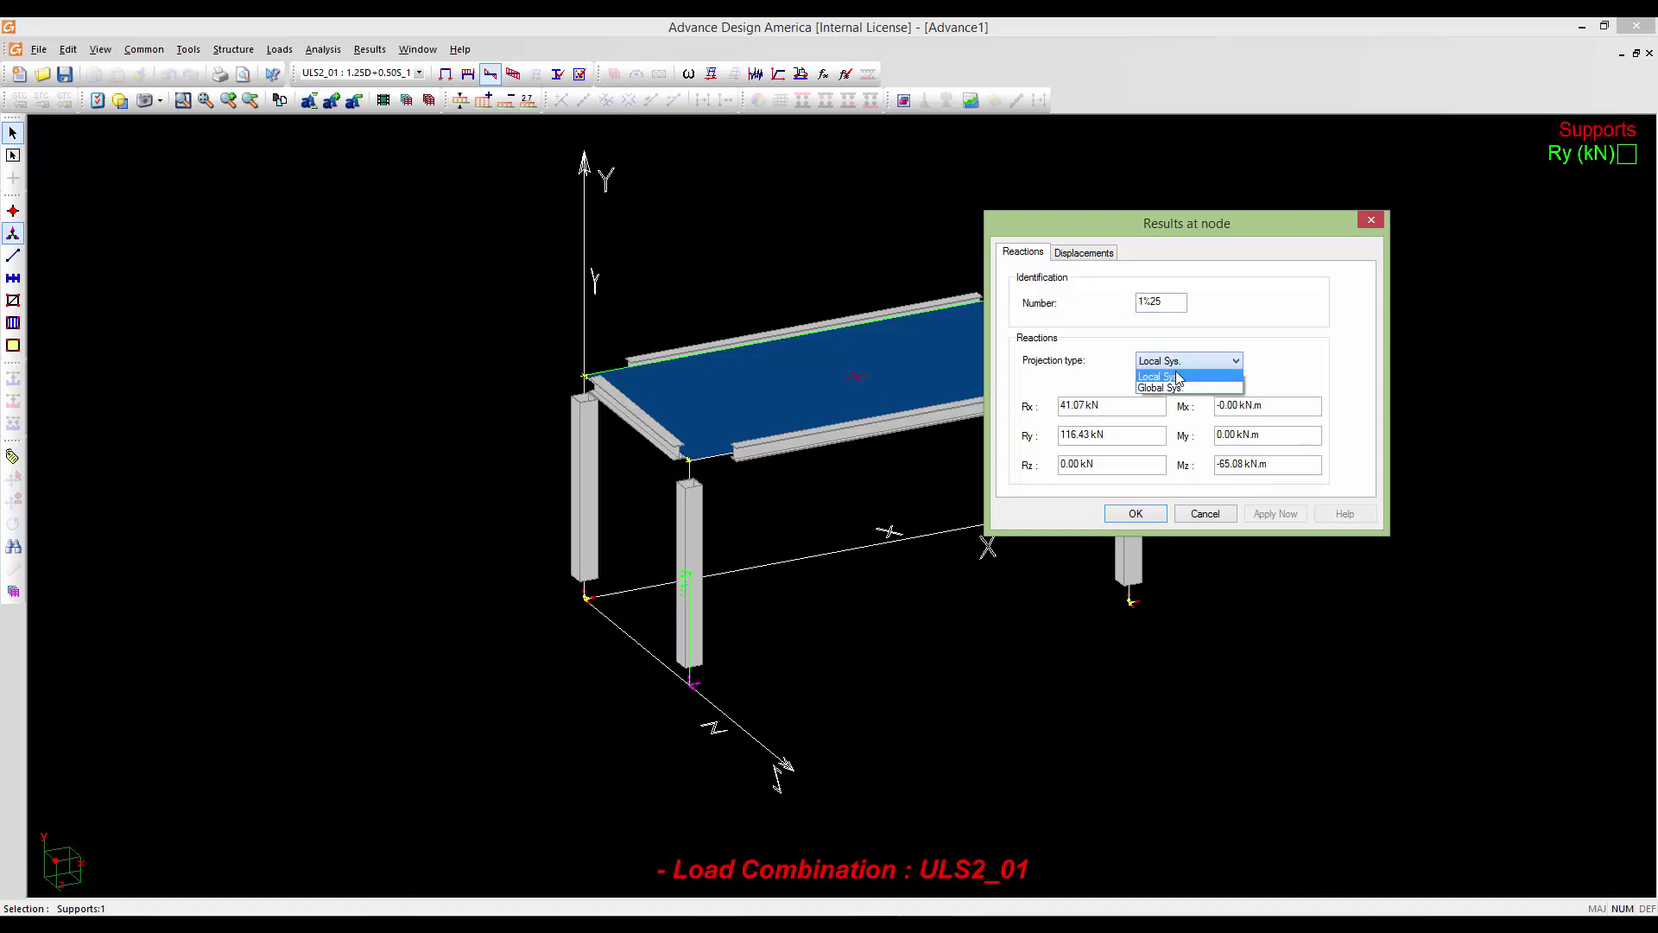
click(1174, 387)
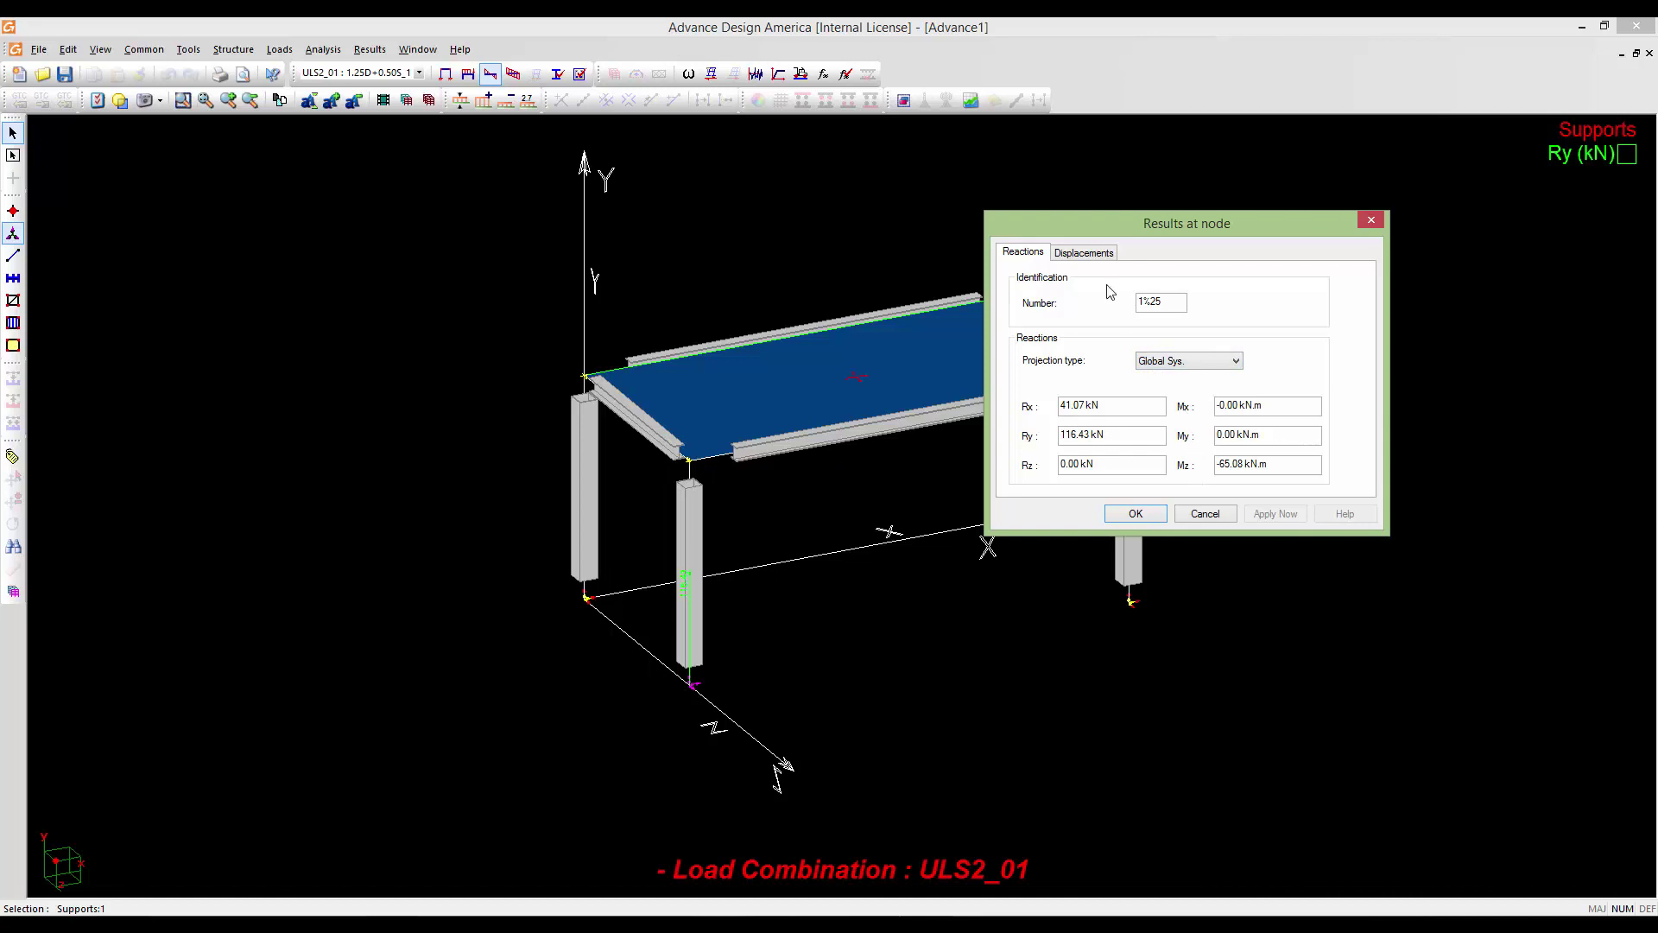
View the same support's displacements and rotations in the local system, then close its node results
click(1094, 256)
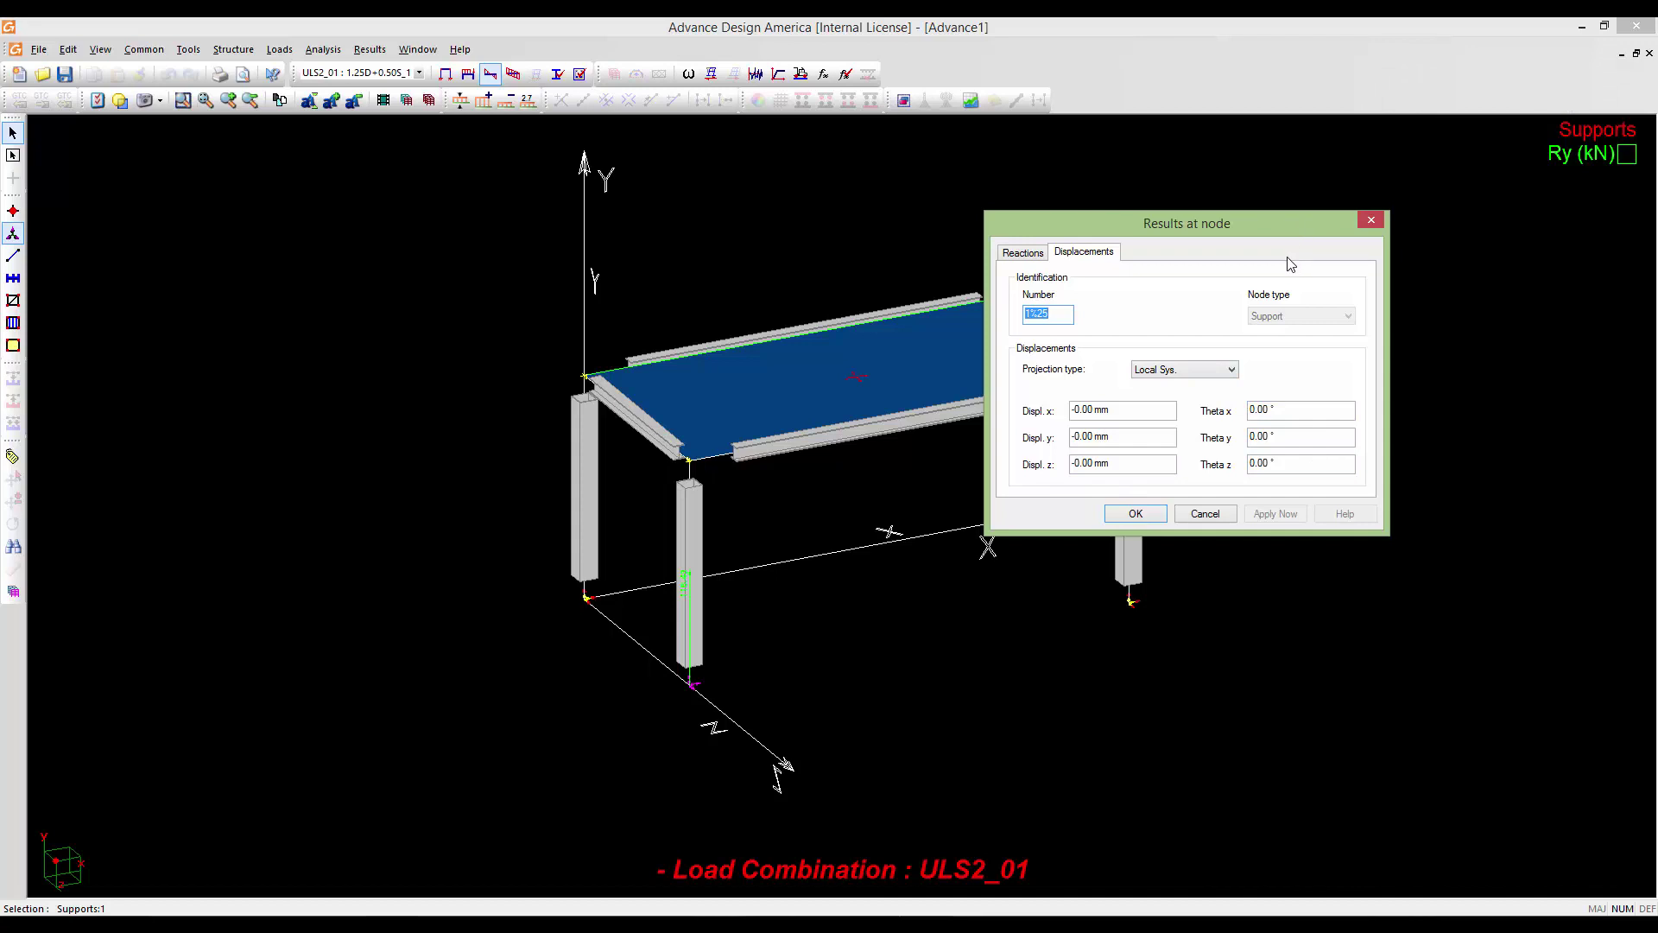
drag(1219, 225, 1226, 252)
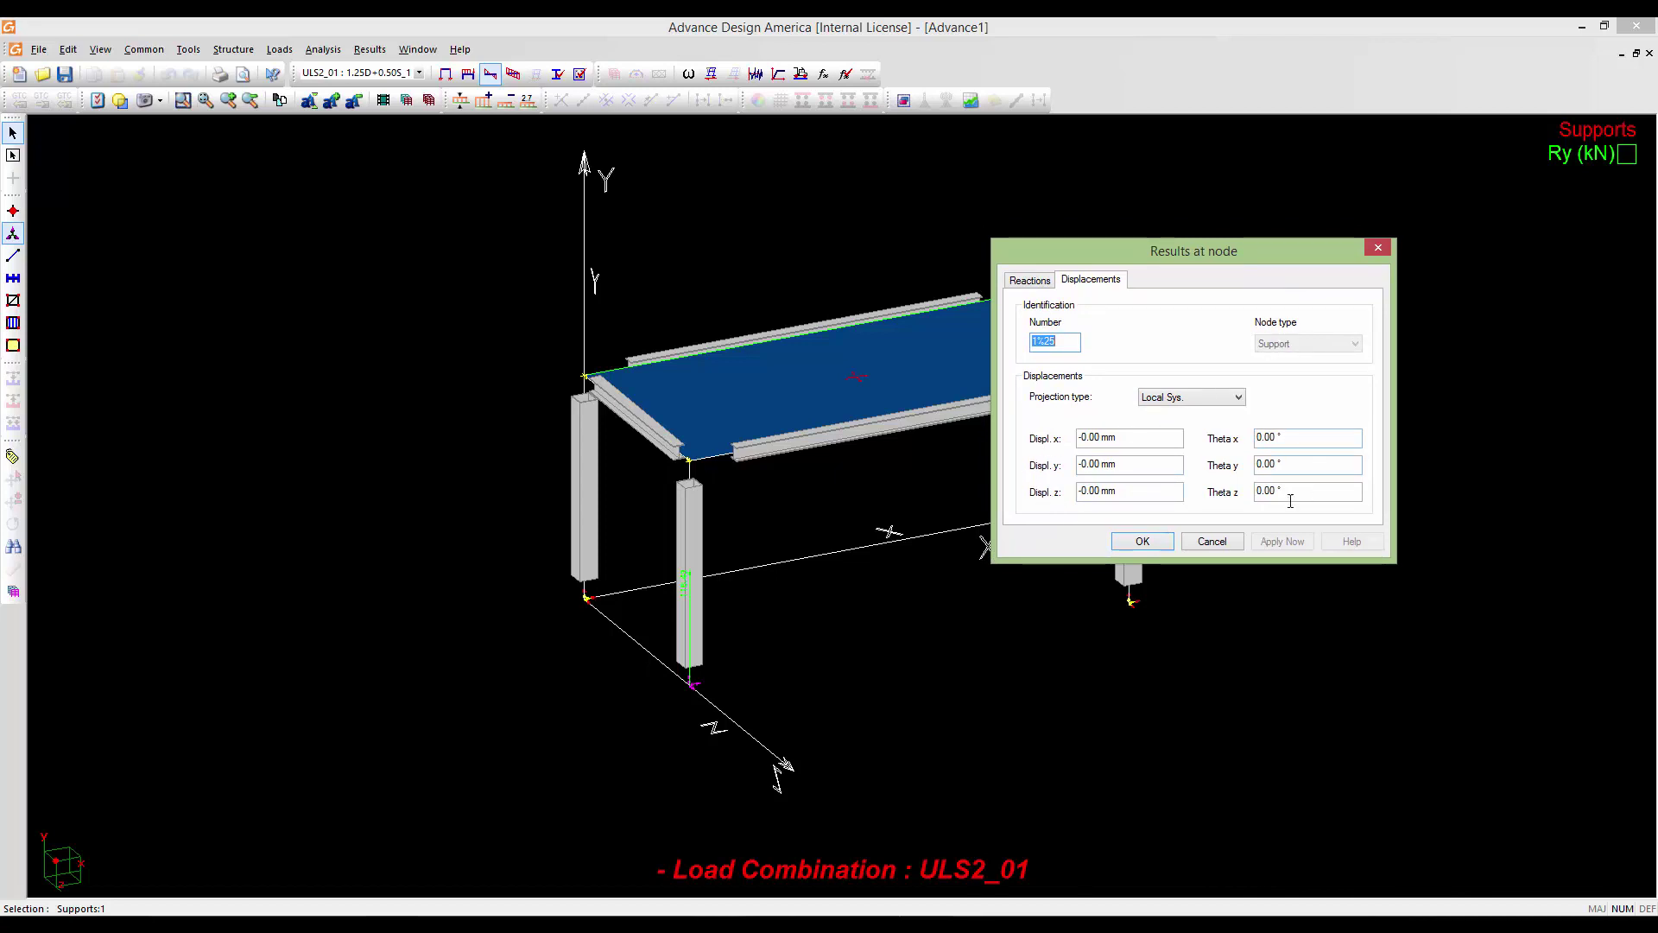
drag(1150, 256, 1264, 183)
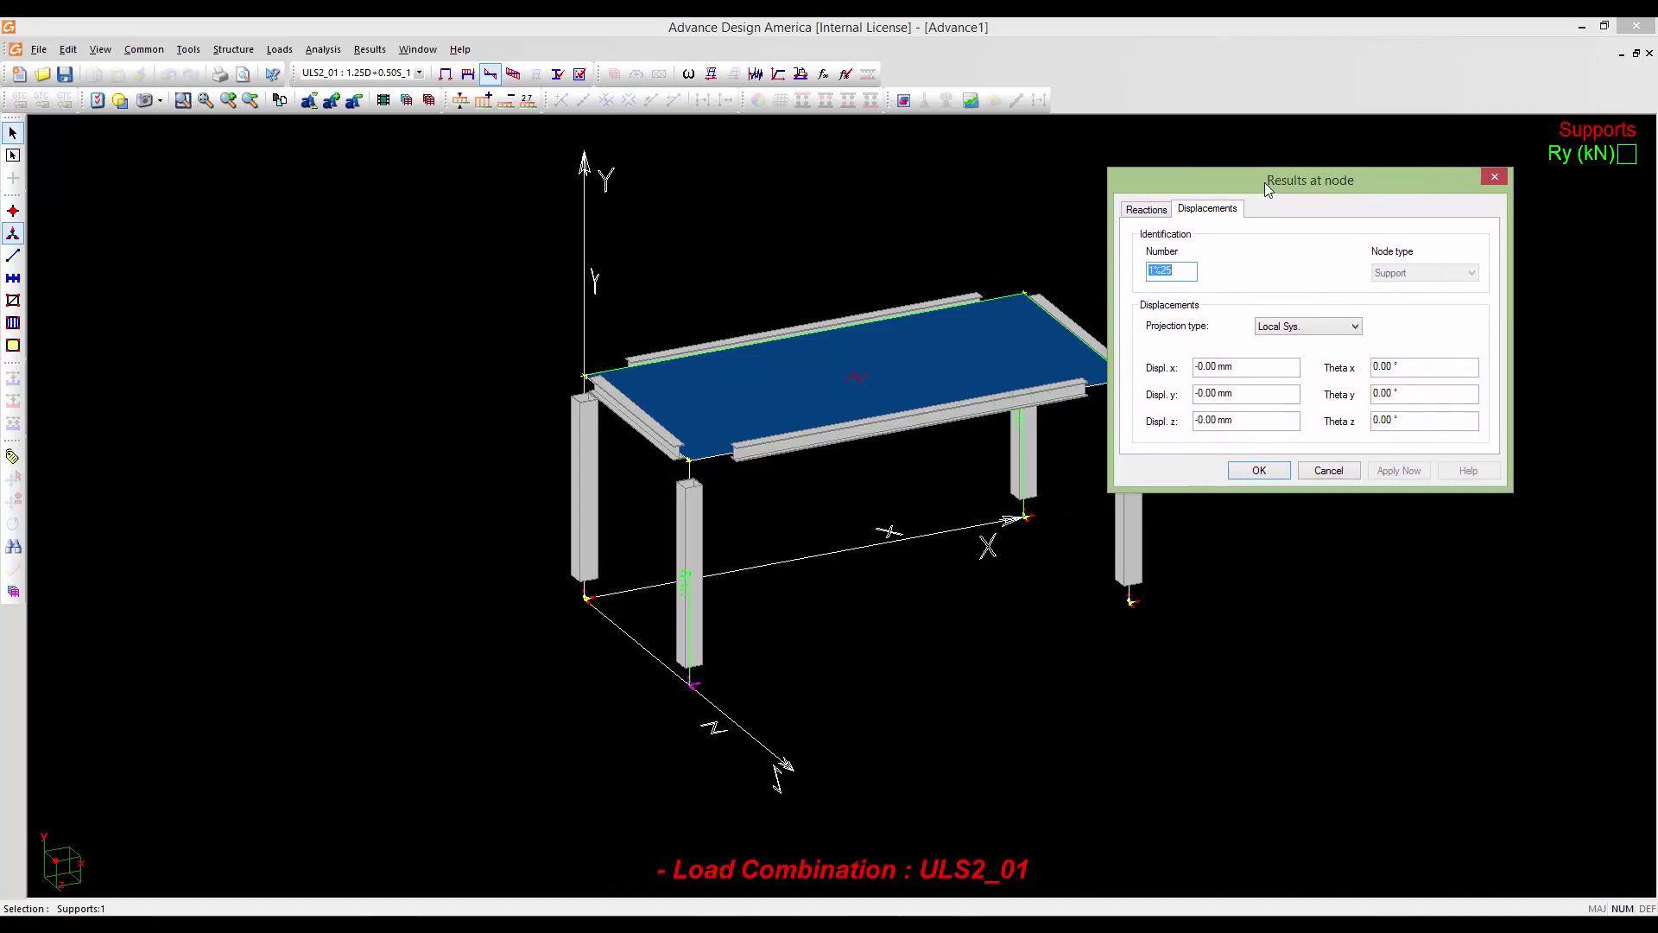
click(1274, 477)
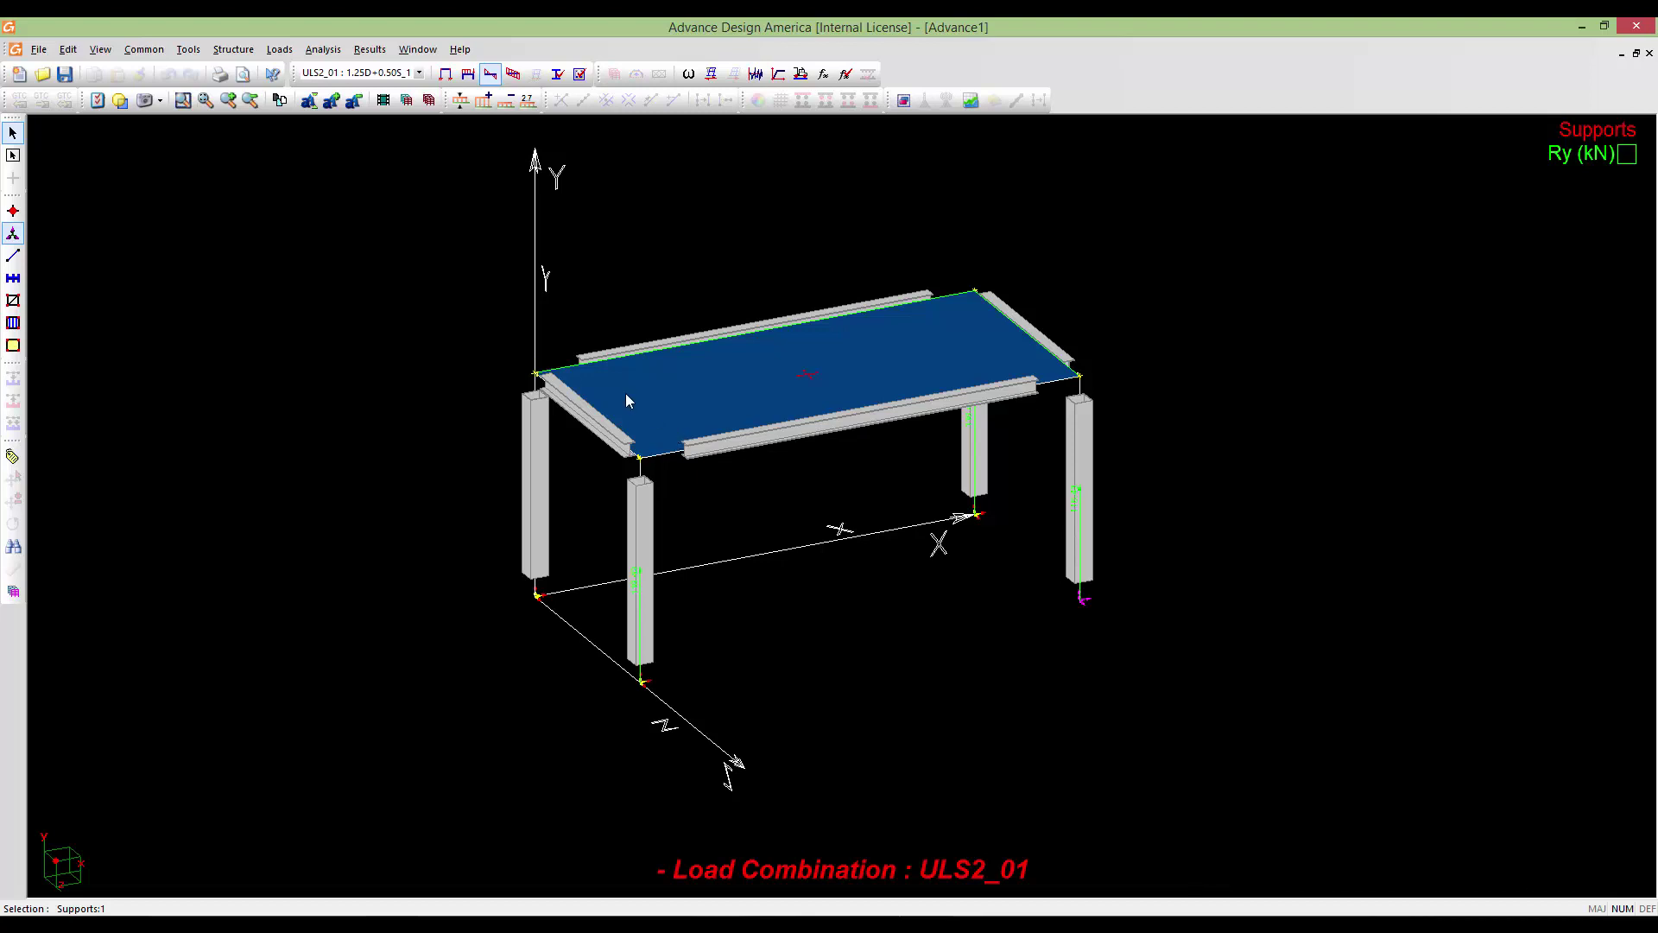
Review the internal forces and deflections spreadsheet of the long W310x86 beam on the near side, then close it
click(14, 258)
double_click(842, 418)
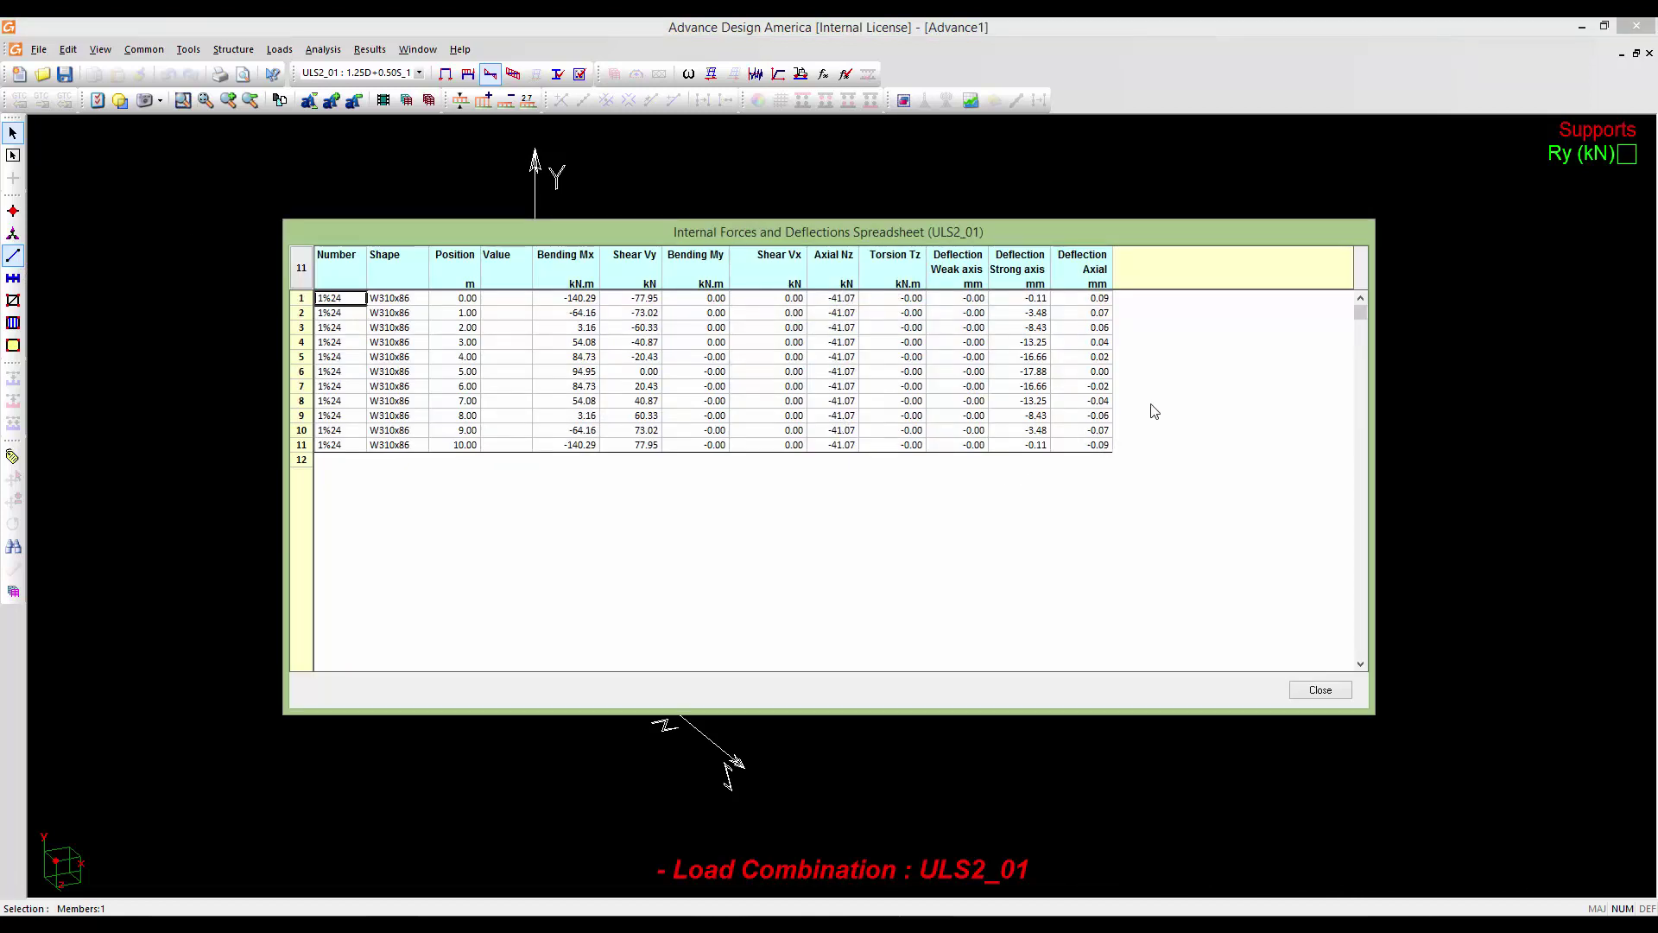
drag(527, 225, 535, 191)
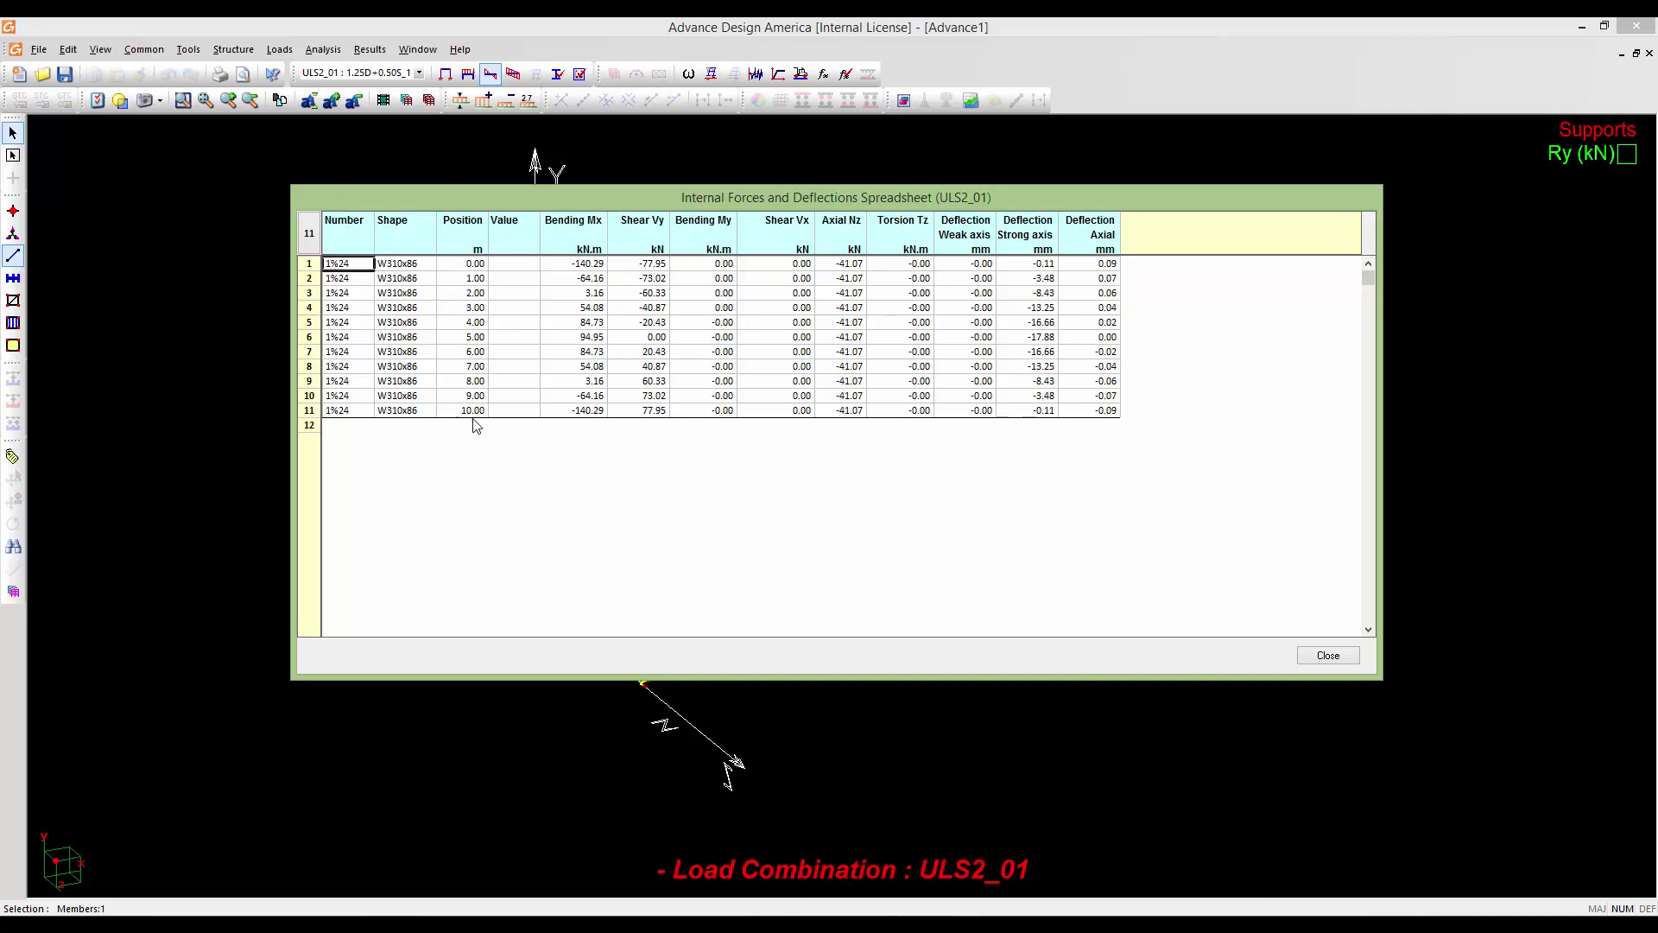
drag(493, 200, 560, 204)
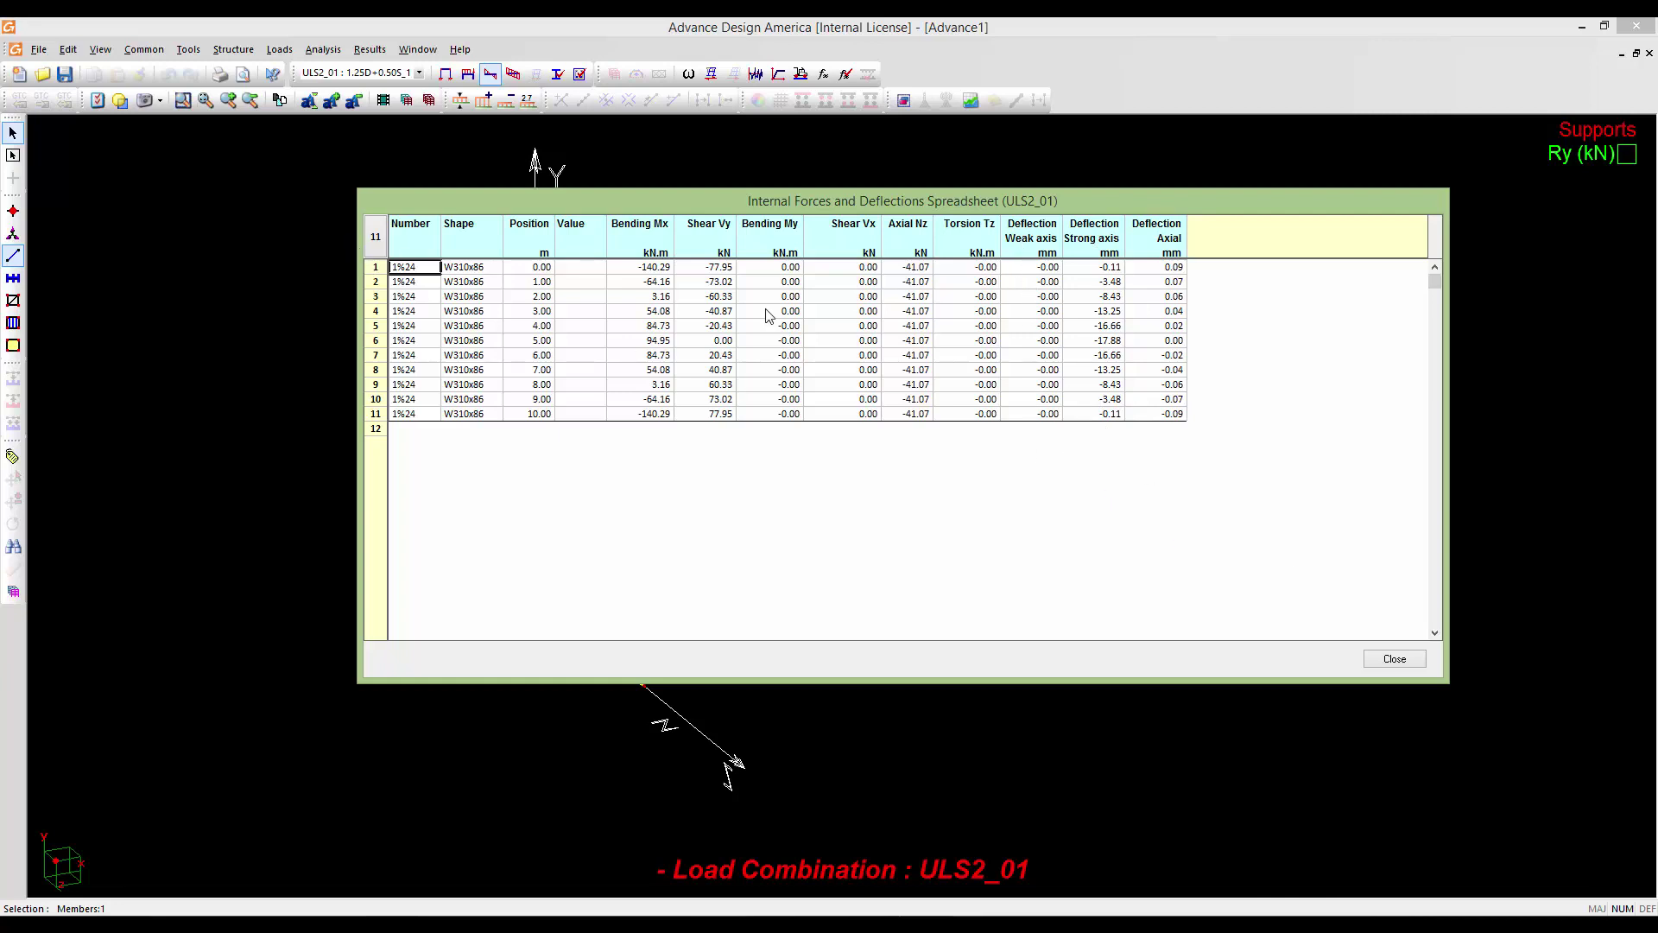
click(1379, 661)
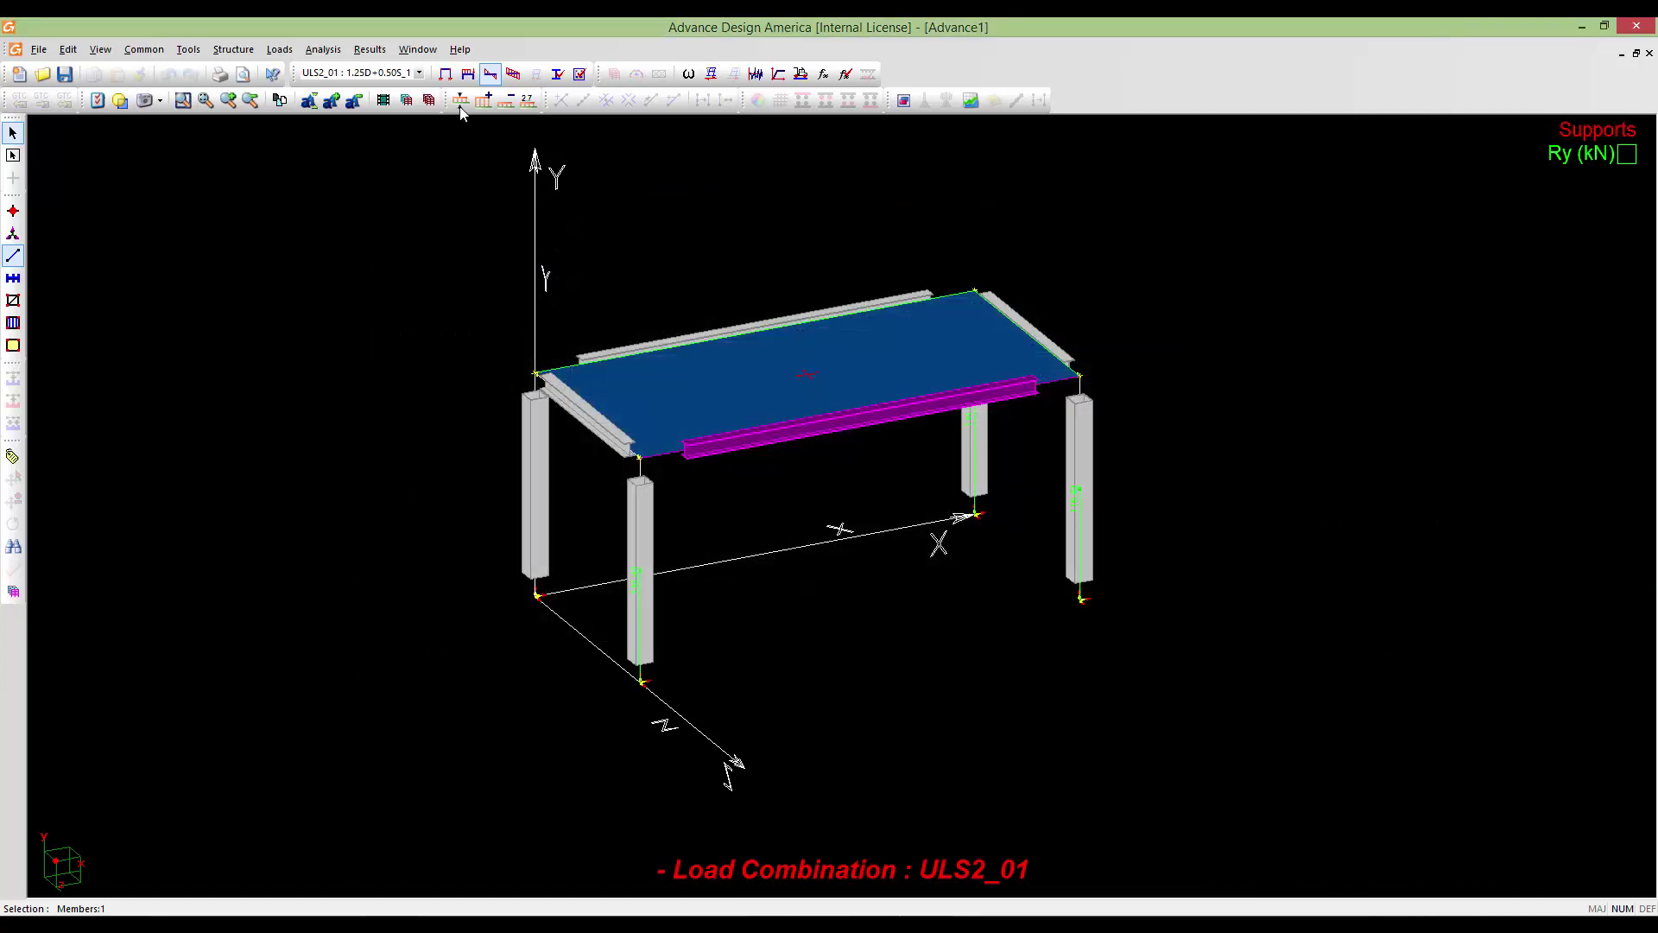
Display the support reactions for the Service_22 combination and move the member selection to the column at the end of the X axis
click(419, 73)
click(427, 134)
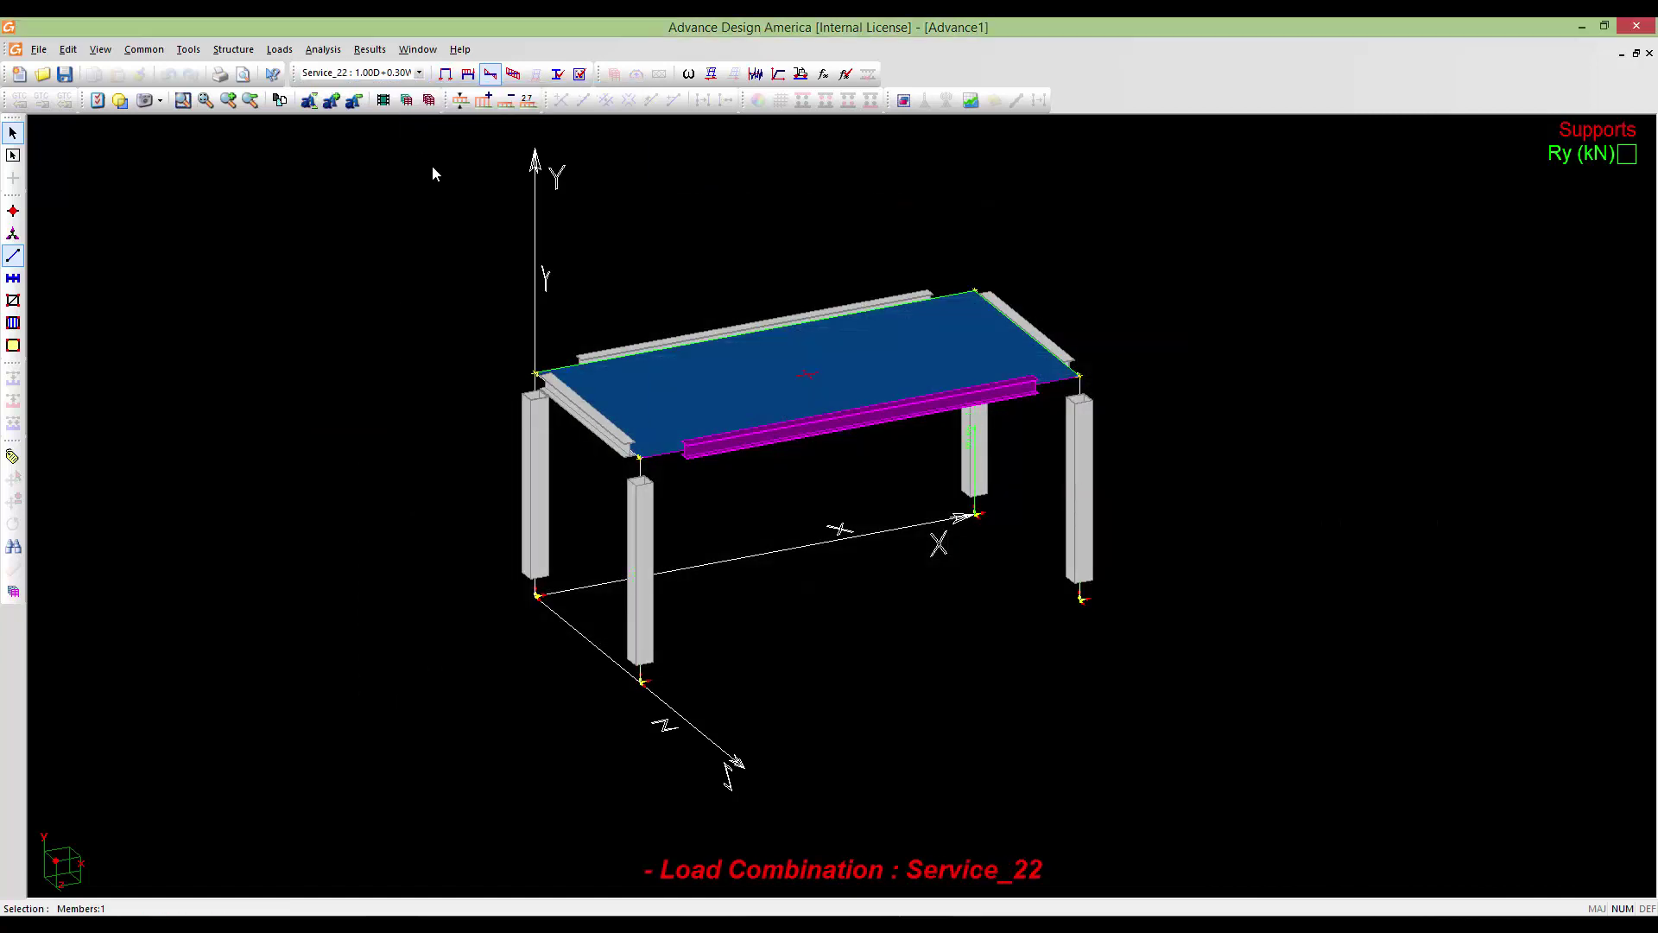
key(Tab)
scroll(522, 451, down, 2)
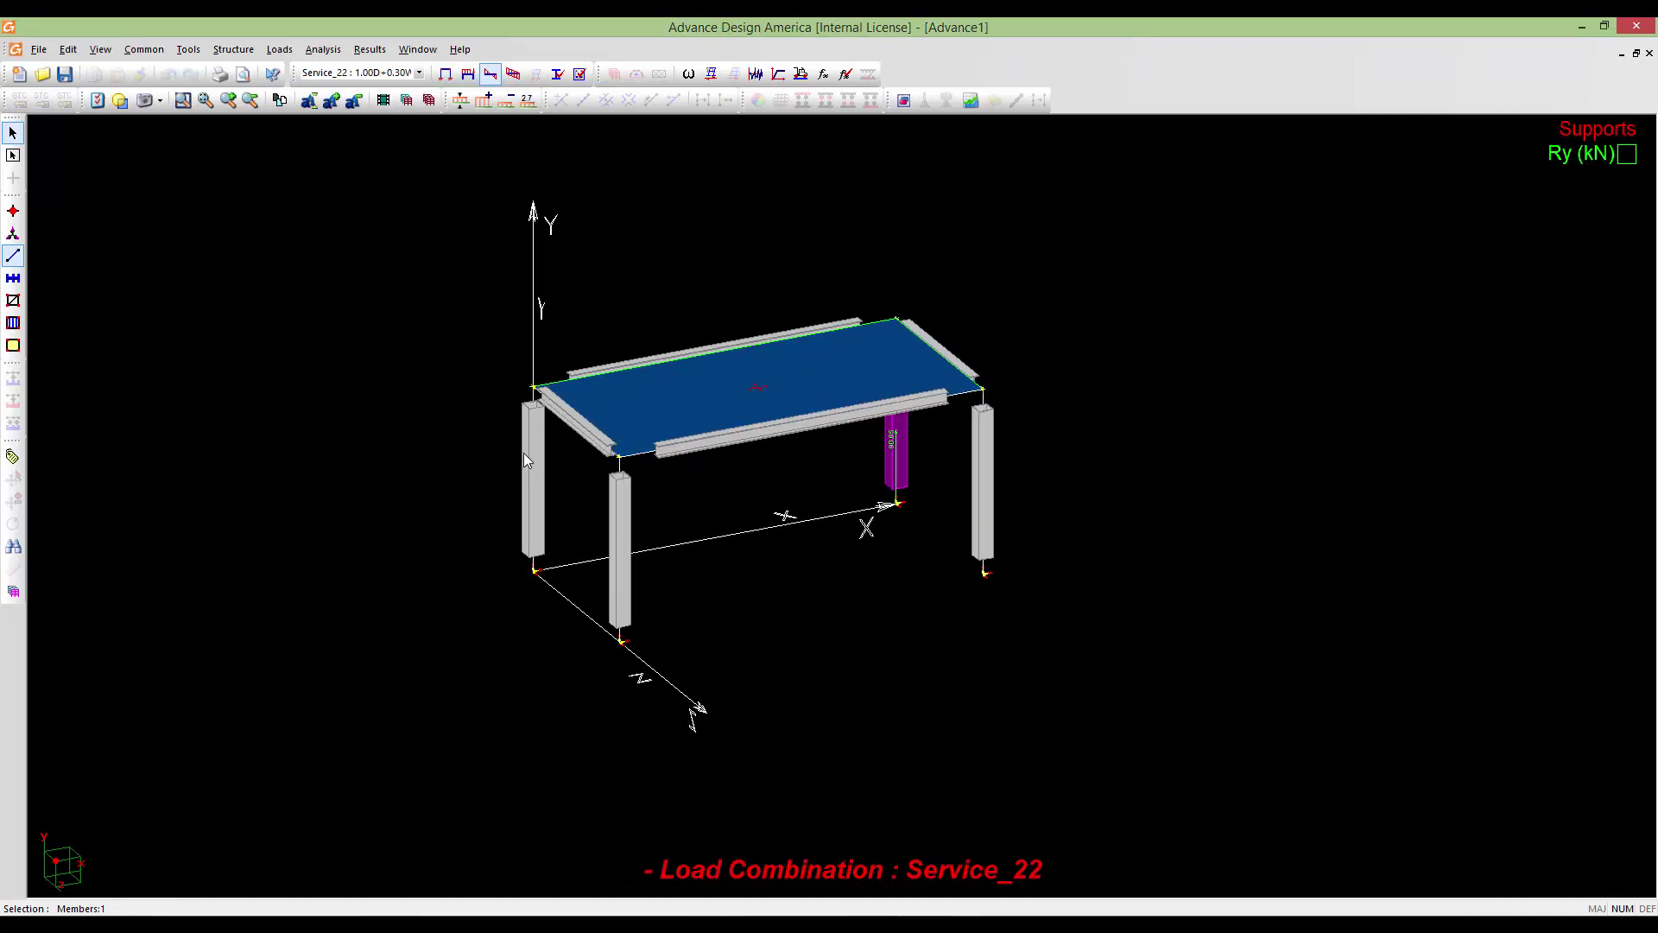
Examine the Service_22 support reactions Ry at the column bases from several sides of the frame
middle_drag(636, 475, 768, 568)
scroll(656, 577, down, 2)
shift+middle_drag(875, 552, 894, 371)
shift+middle_drag(786, 472, 773, 416)
shift+middle_drag(696, 557, 1207, 603)
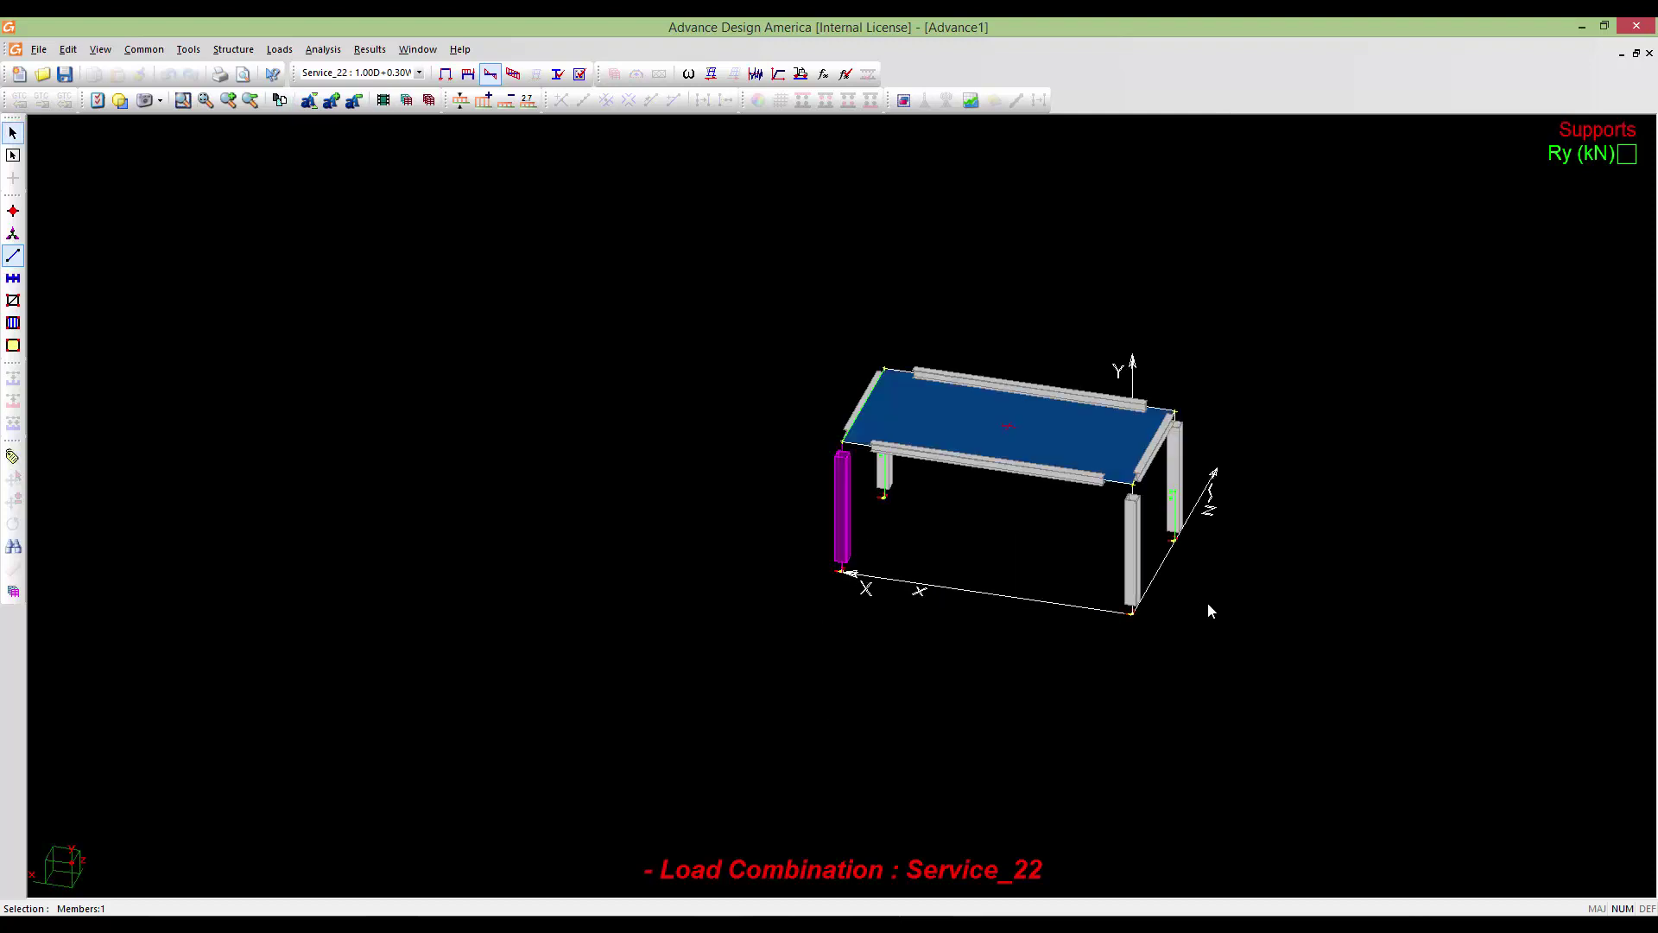
scroll(1112, 489, up, 5)
middle_drag(1036, 508, 1222, 475)
shift+middle_drag(1220, 475, 732, 501)
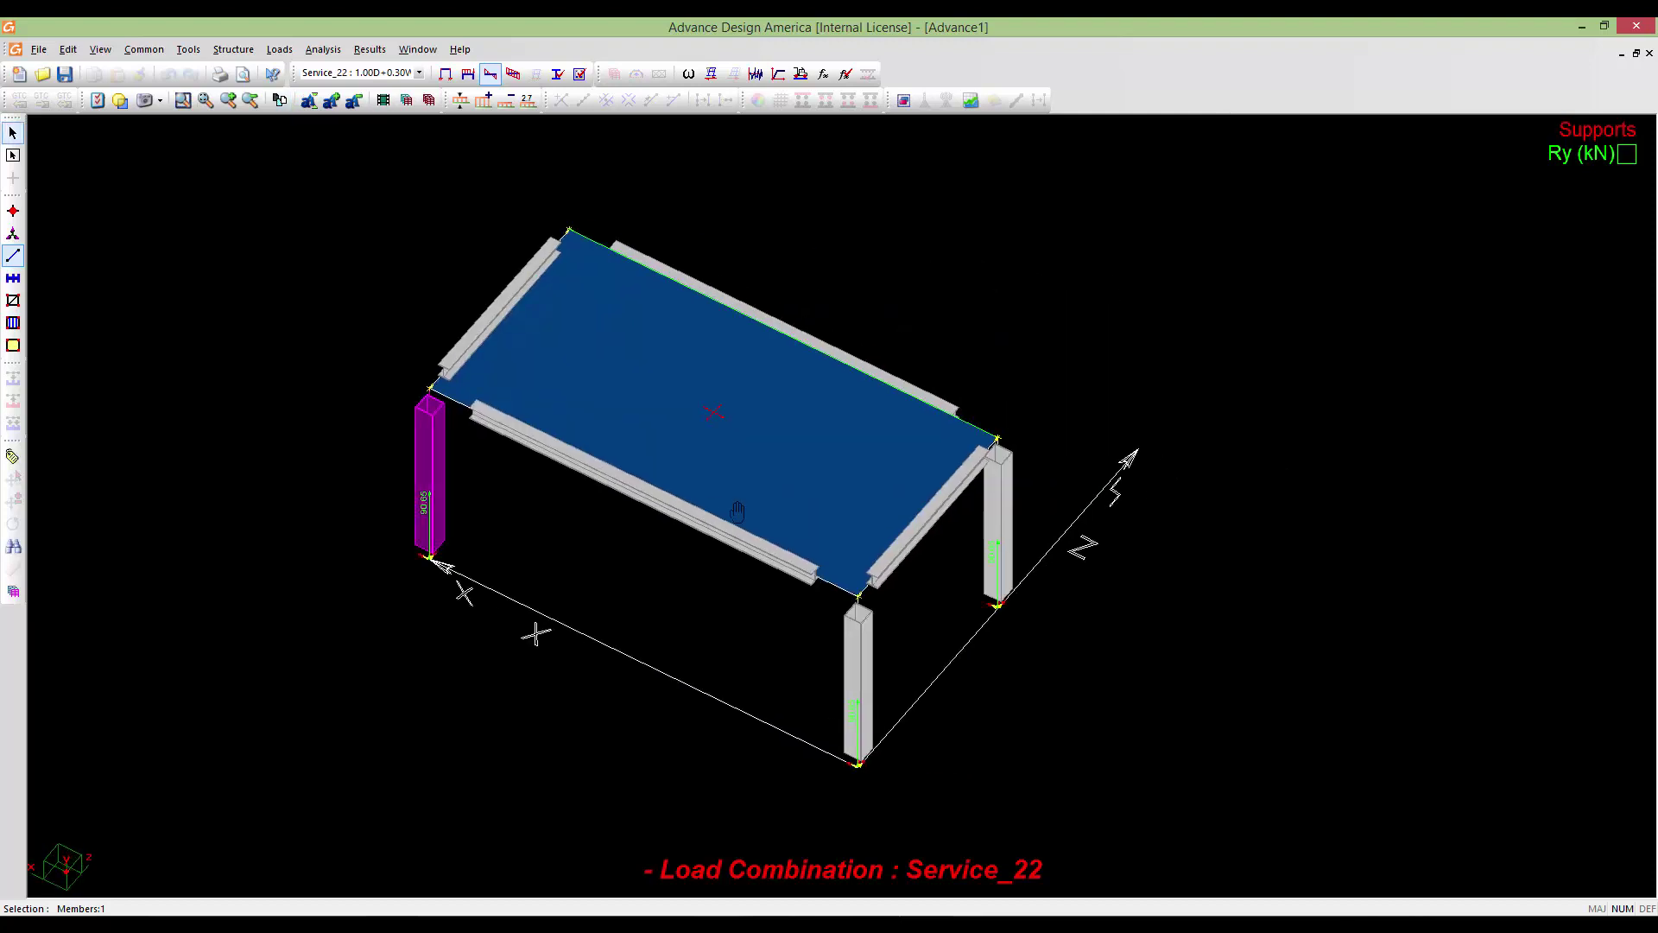
scroll(732, 489, up, 2)
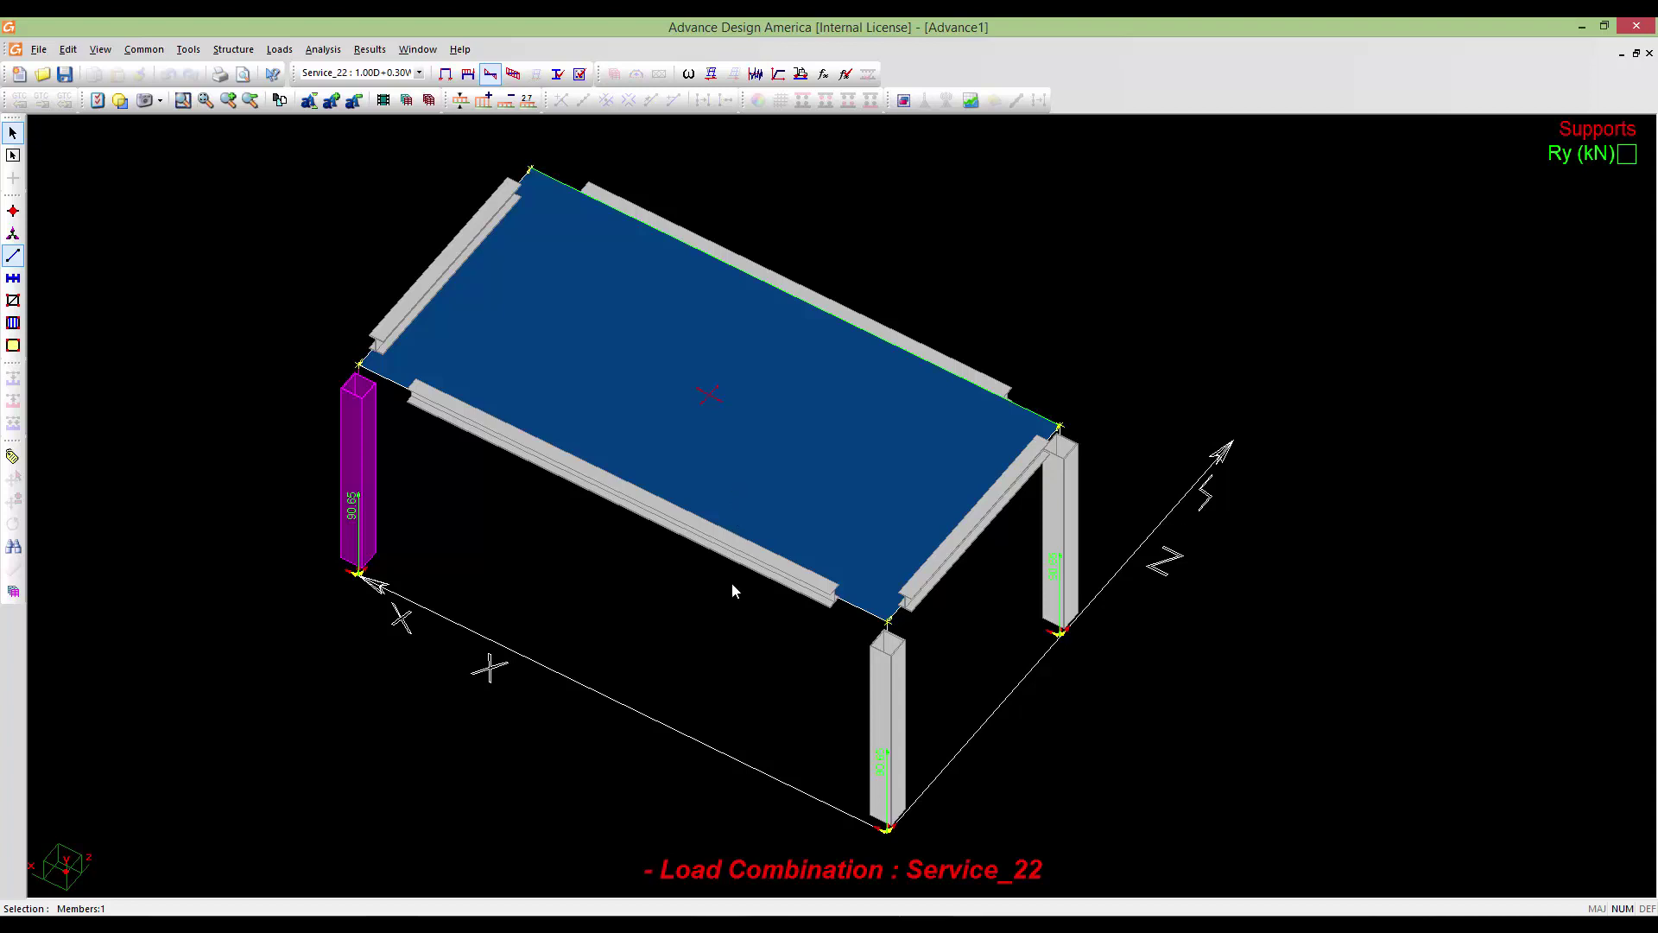
scroll(748, 609, down, 2)
scroll(747, 611, down, 2)
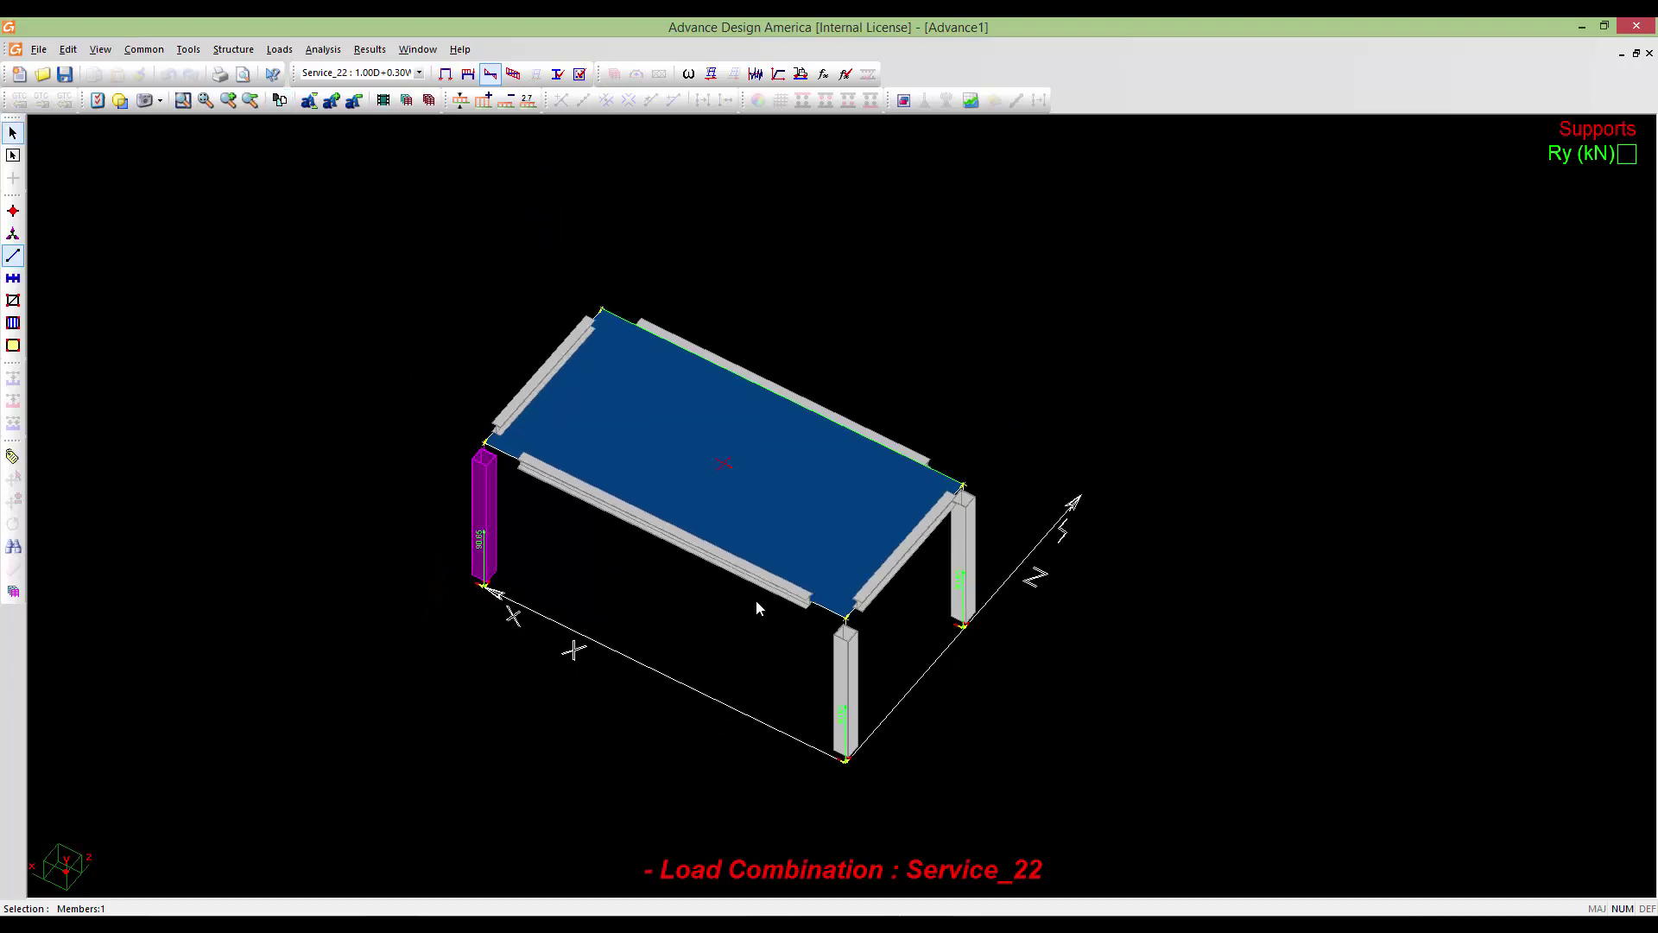
middle_drag(755, 600, 878, 515)
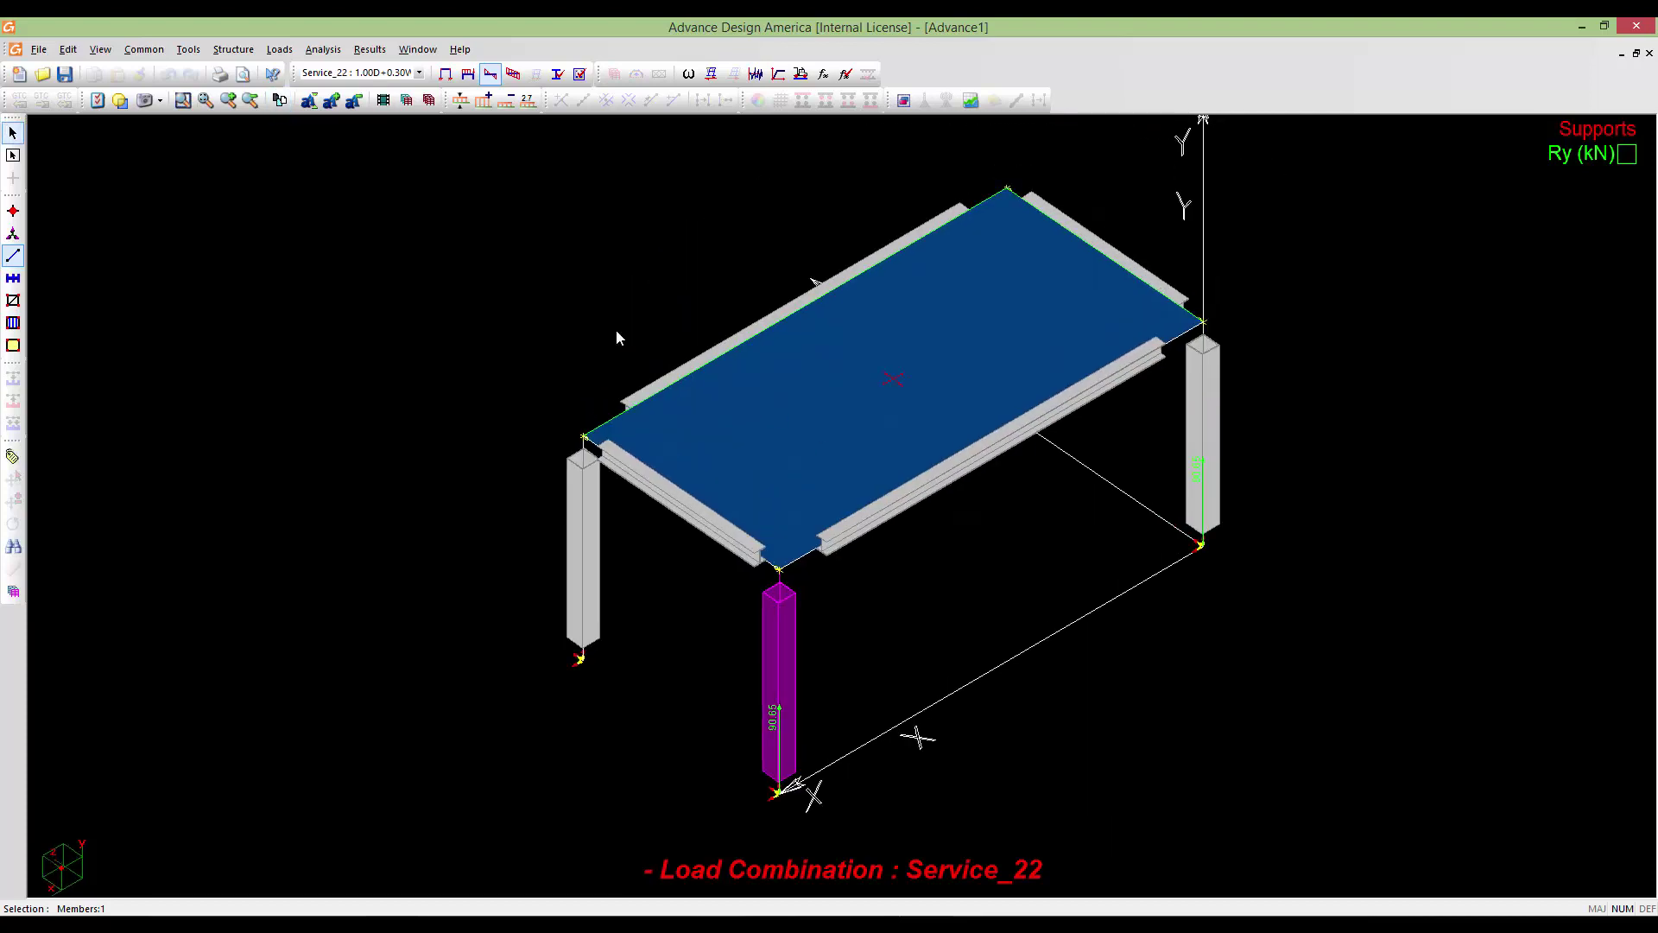
View the program's version and technical support contact information, then close it and return to the frame
click(459, 49)
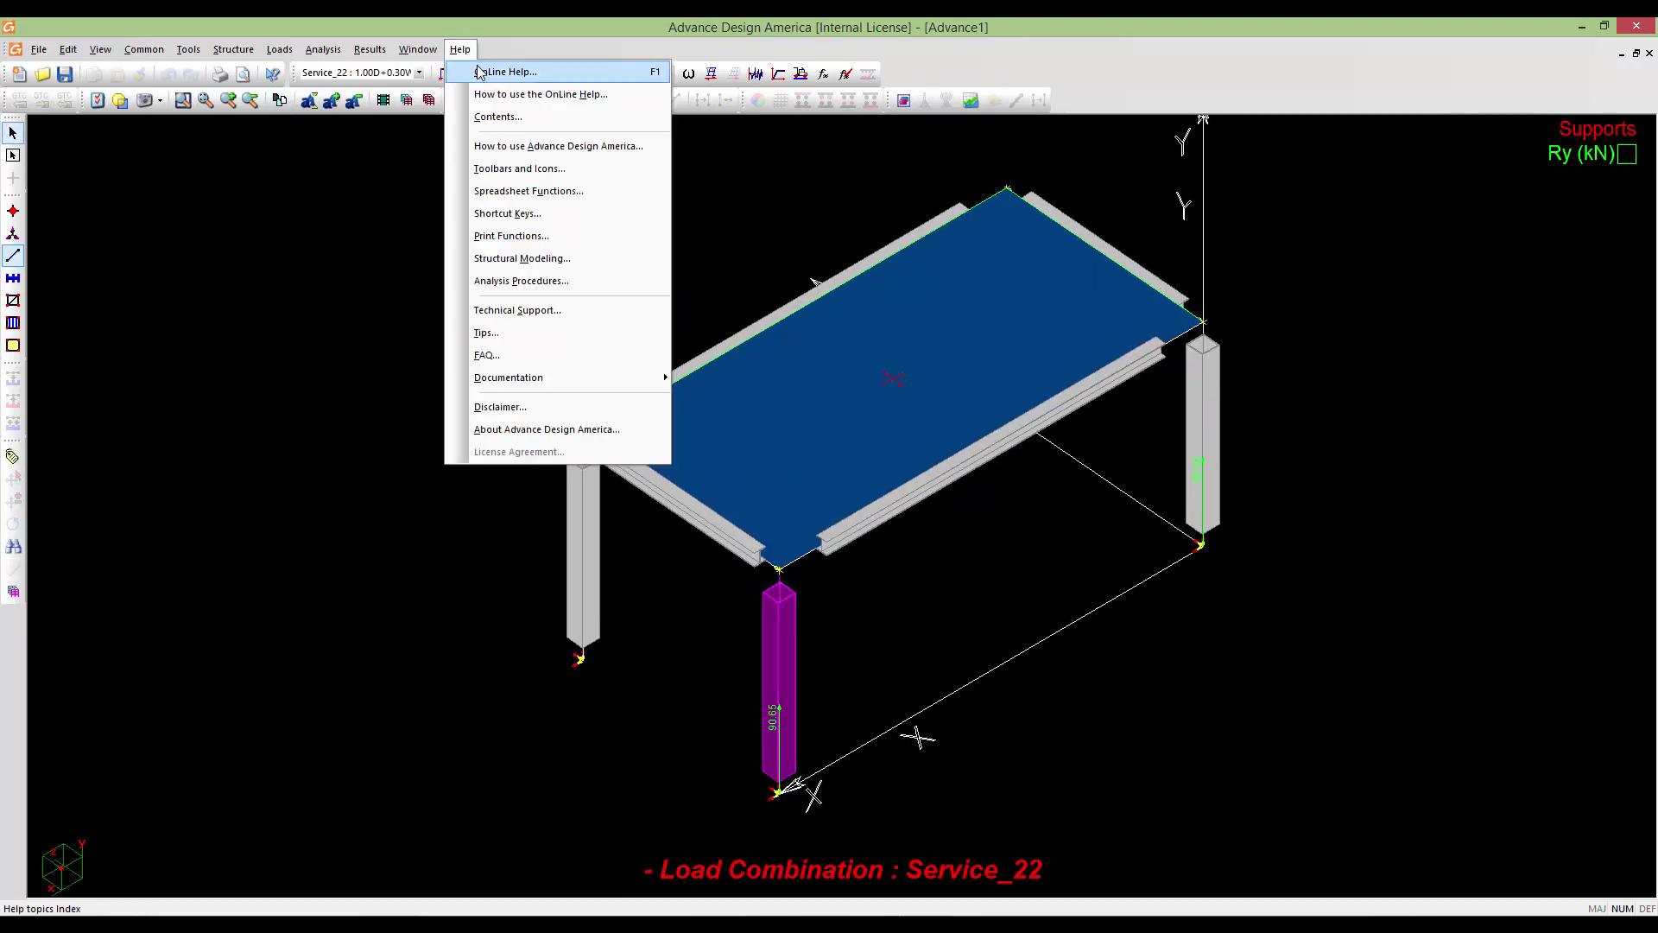
click(553, 430)
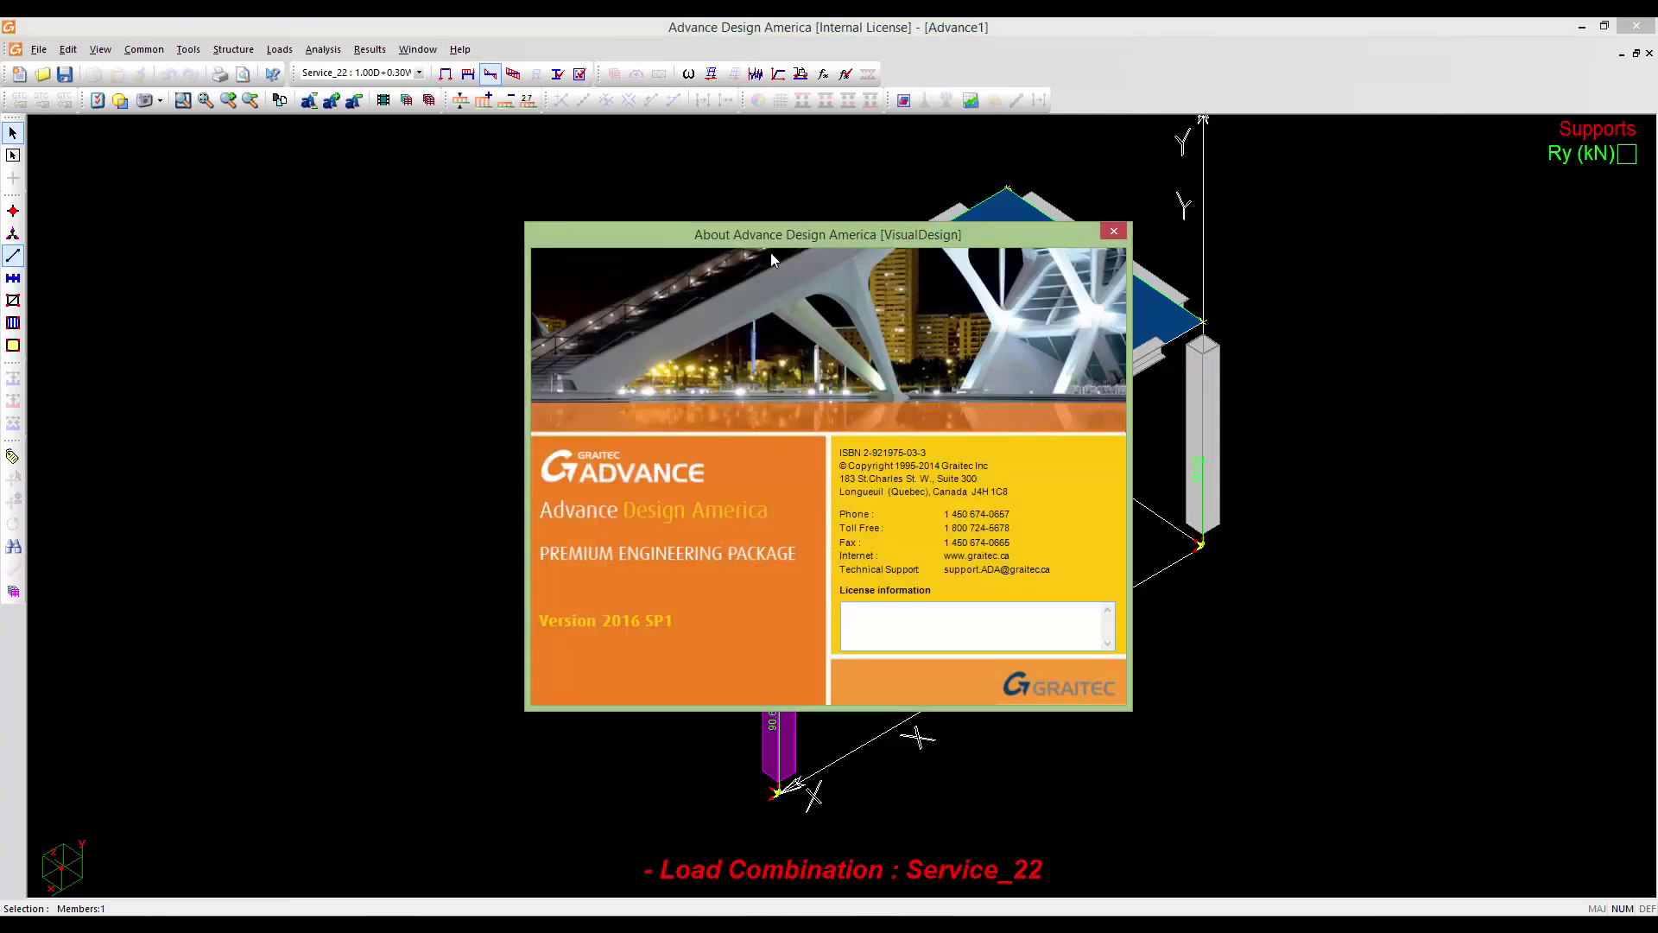
drag(758, 230, 868, 197)
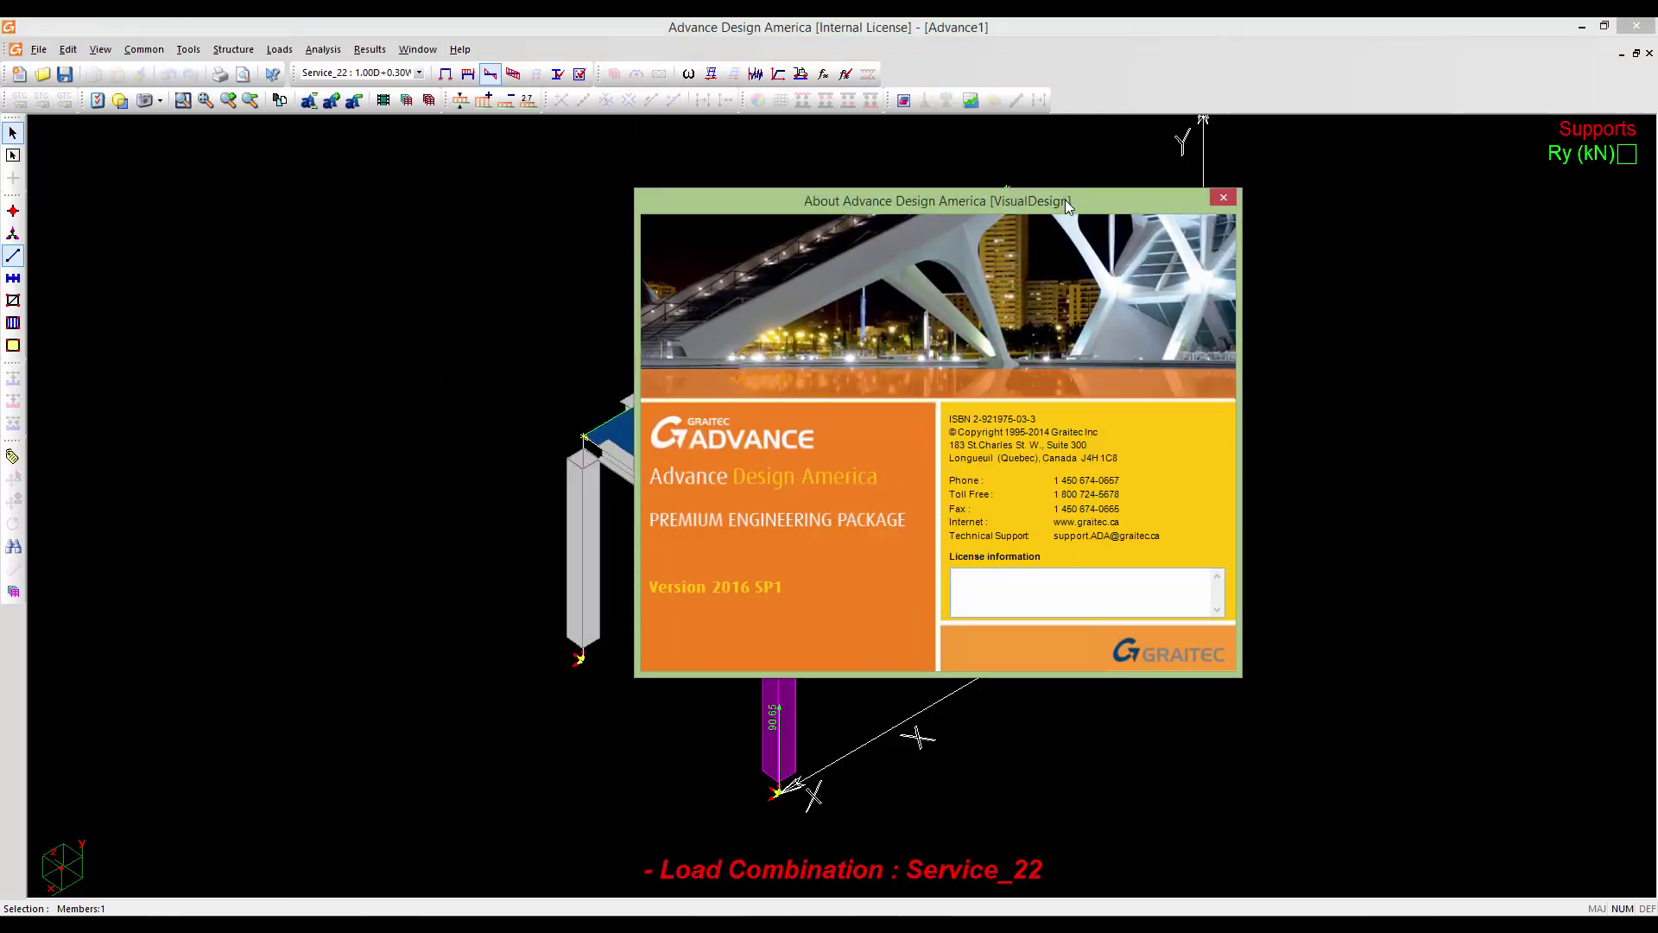
drag(1067, 202, 1105, 248)
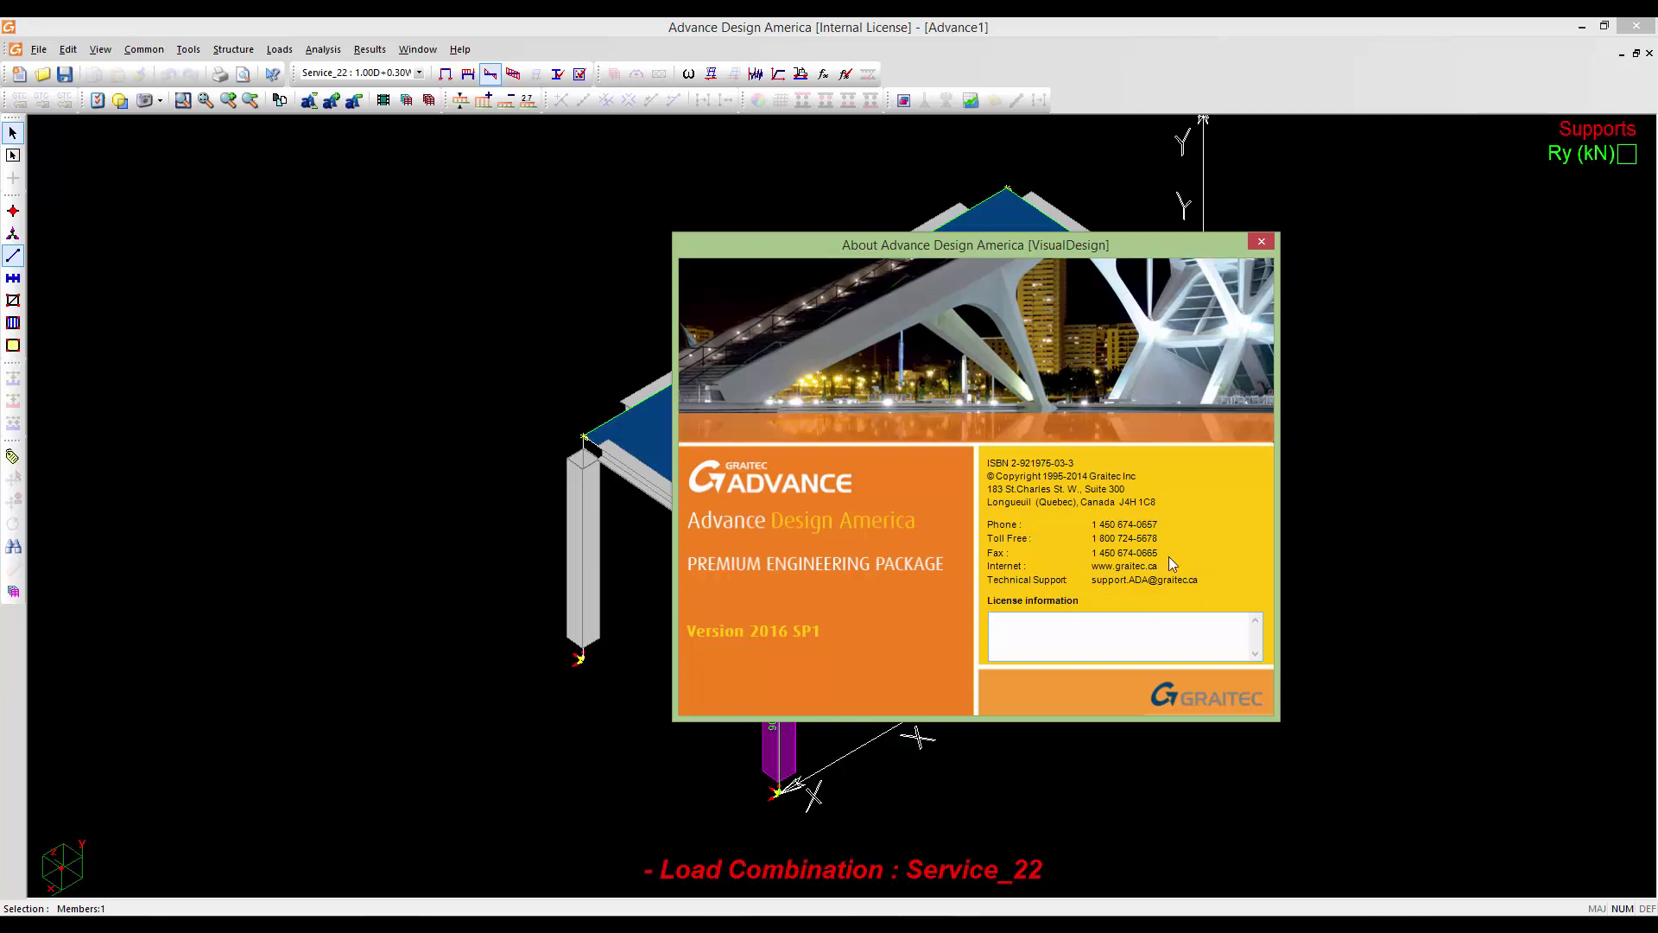
click(1260, 241)
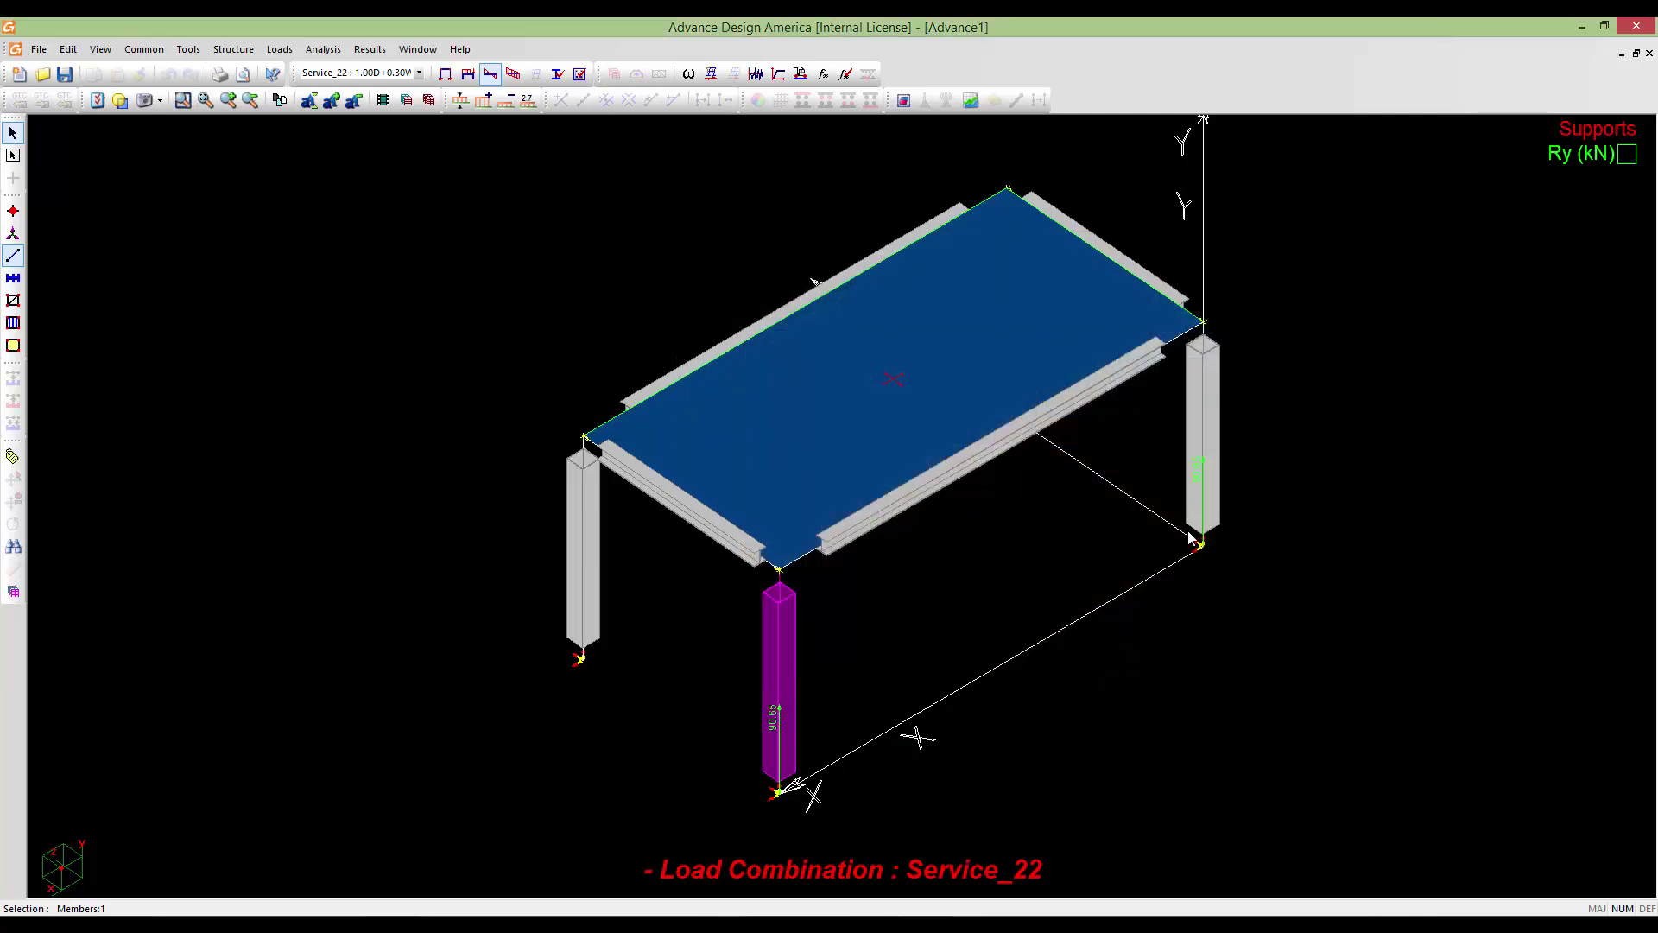
scroll(1112, 548, down, 1)
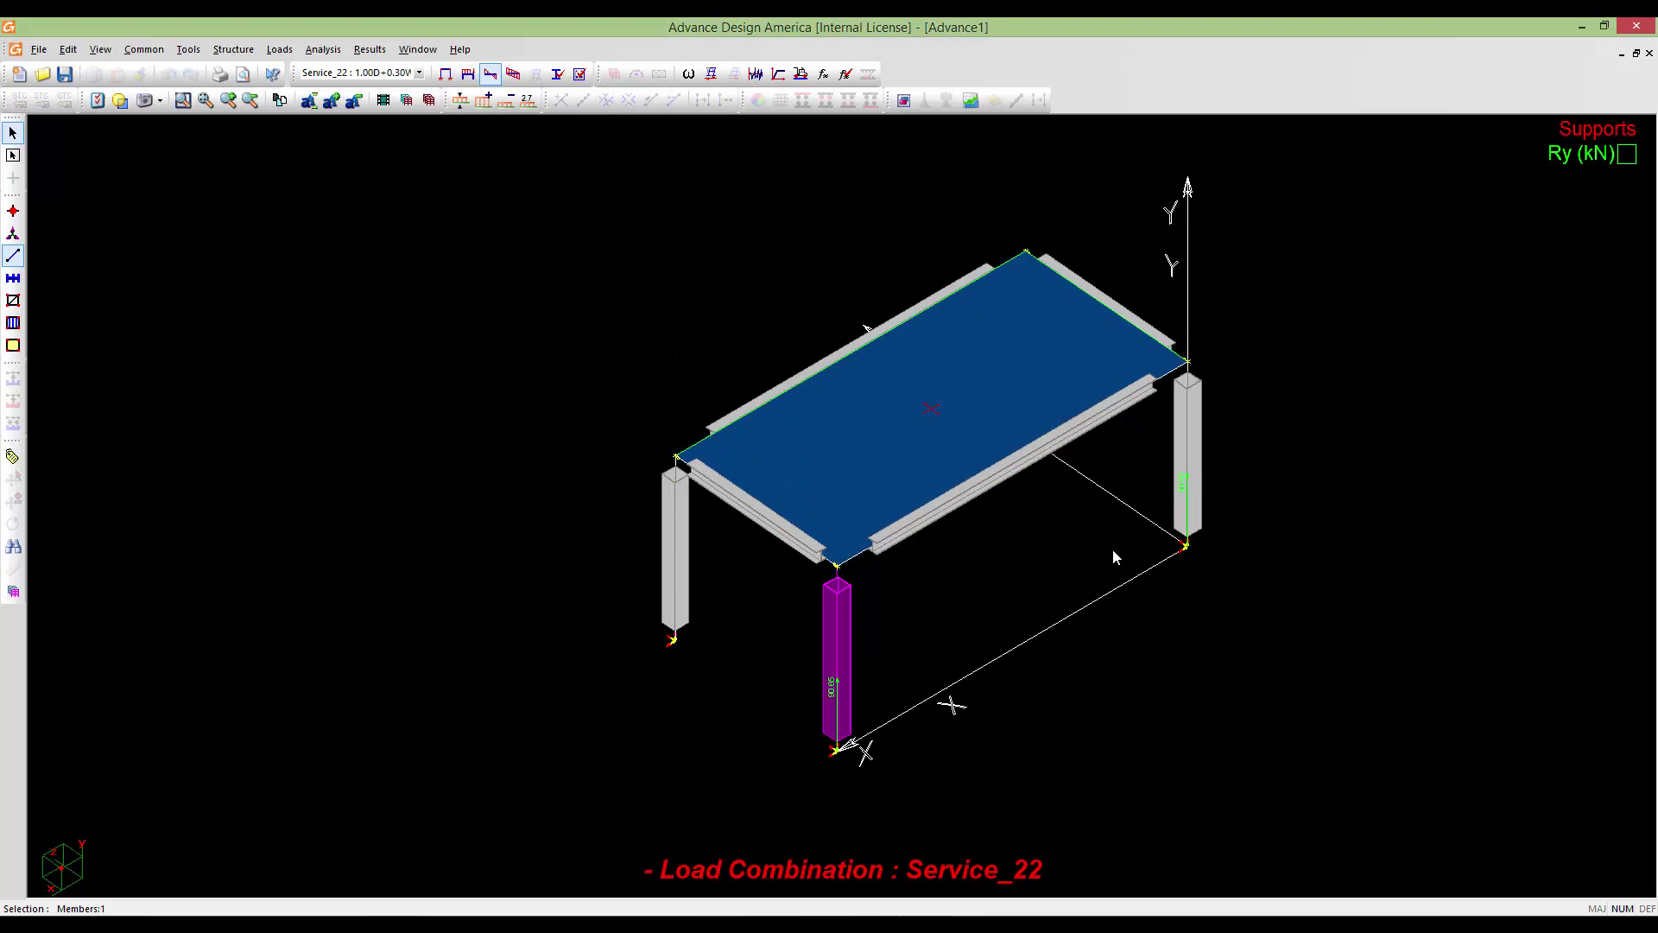